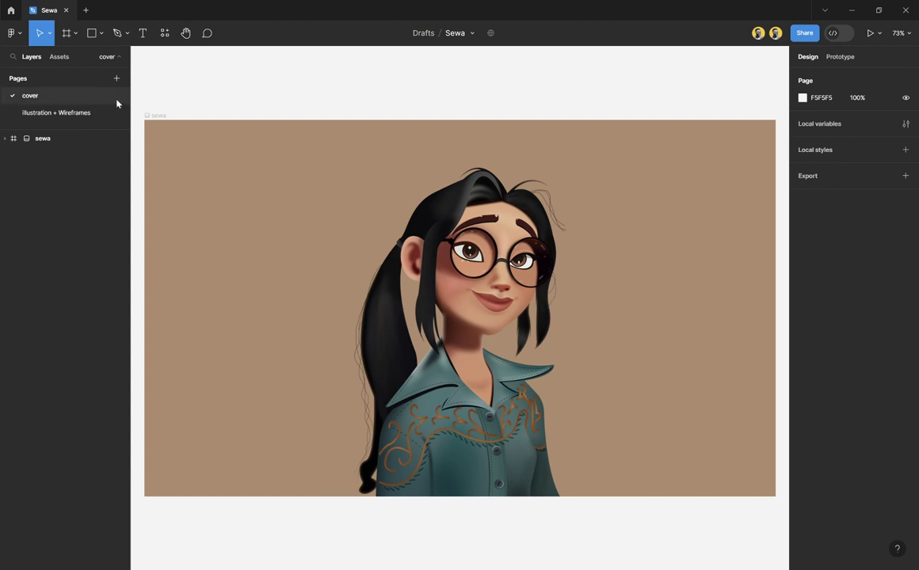
Step: Go to the Illustration + Wireframes page and select the line sketch frame among the three ink frames
{"action": "left_click", "coordinate": [68, 113]}
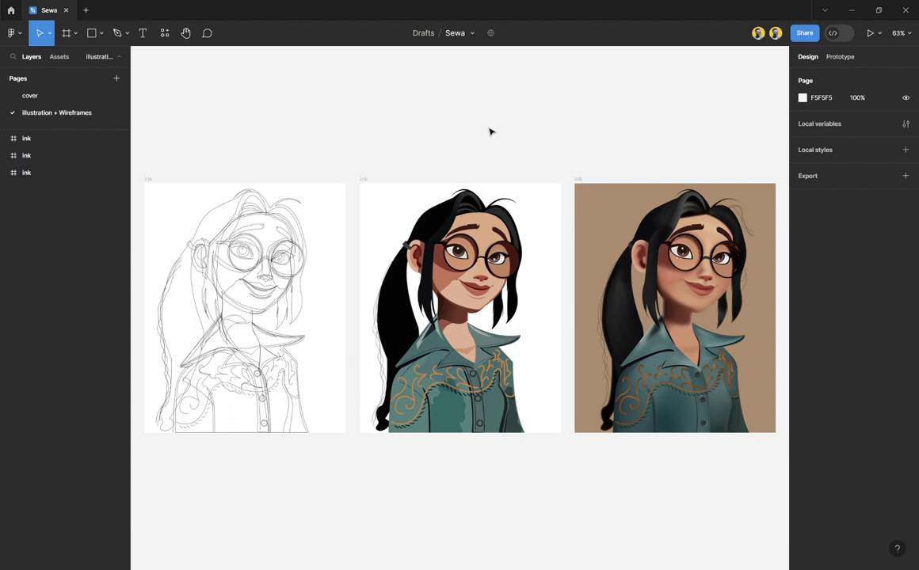
{"action": "left_click", "coordinate": [579, 180]}
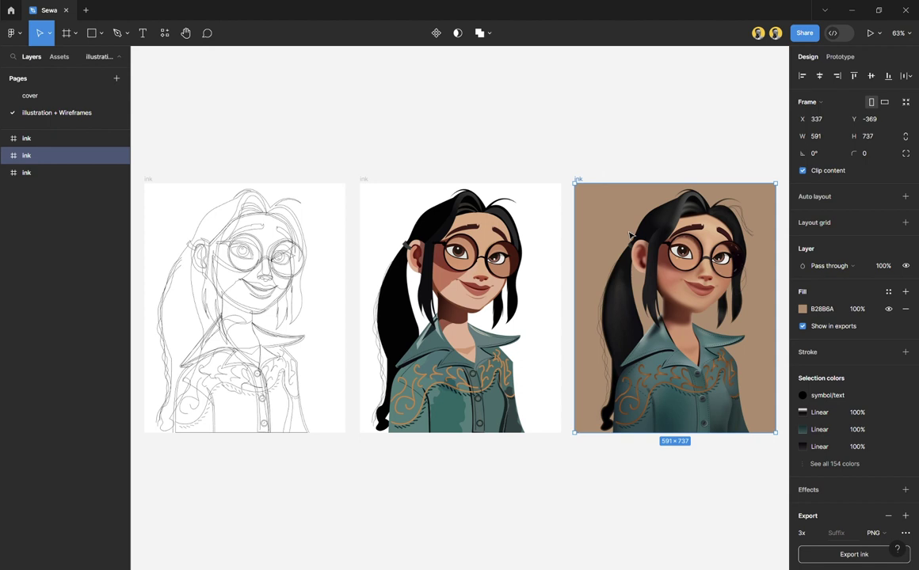
{"action": "key", "text": "Escape"}
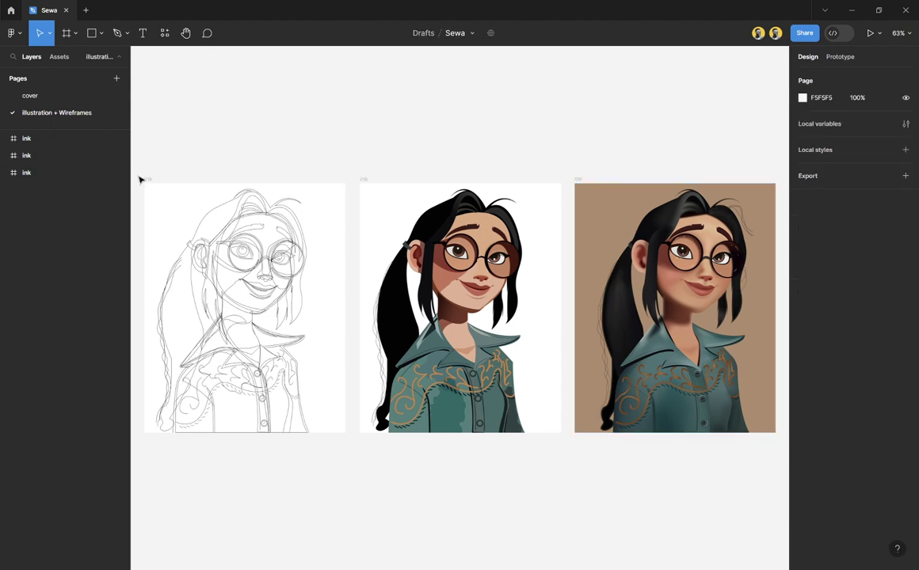
{"action": "left_click", "coordinate": [156, 182]}
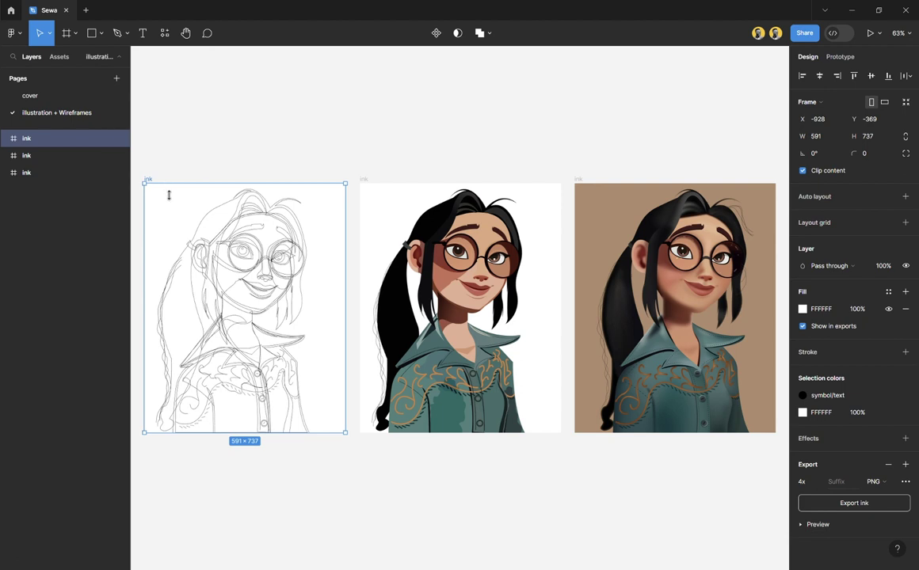
{"action": "key", "text": "shift+2"}
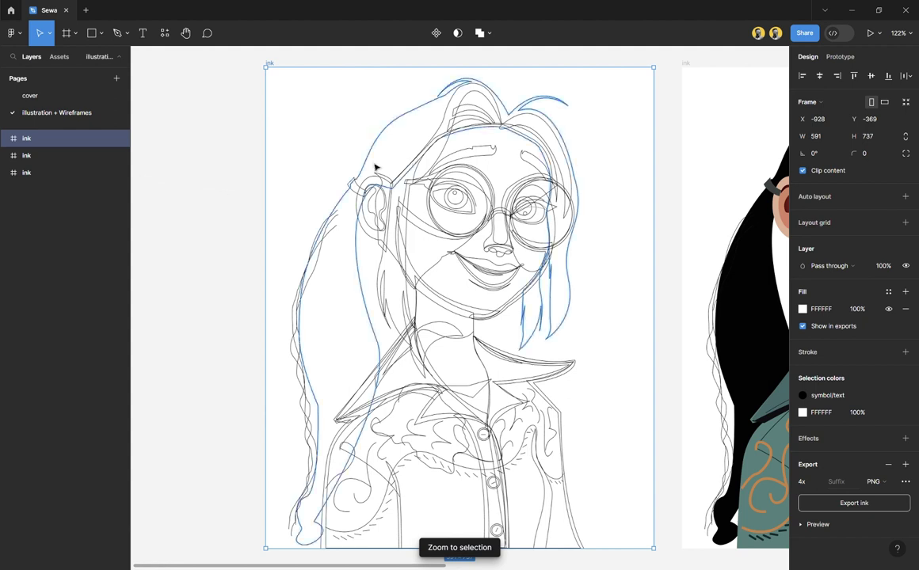
{"action": "left_click", "coordinate": [242, 172]}
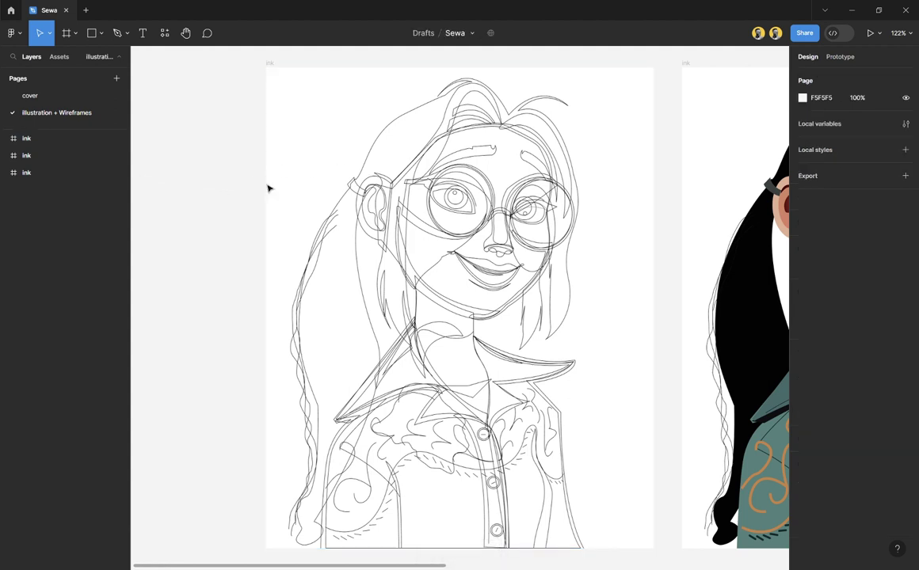
{"action": "key", "text": "l"}
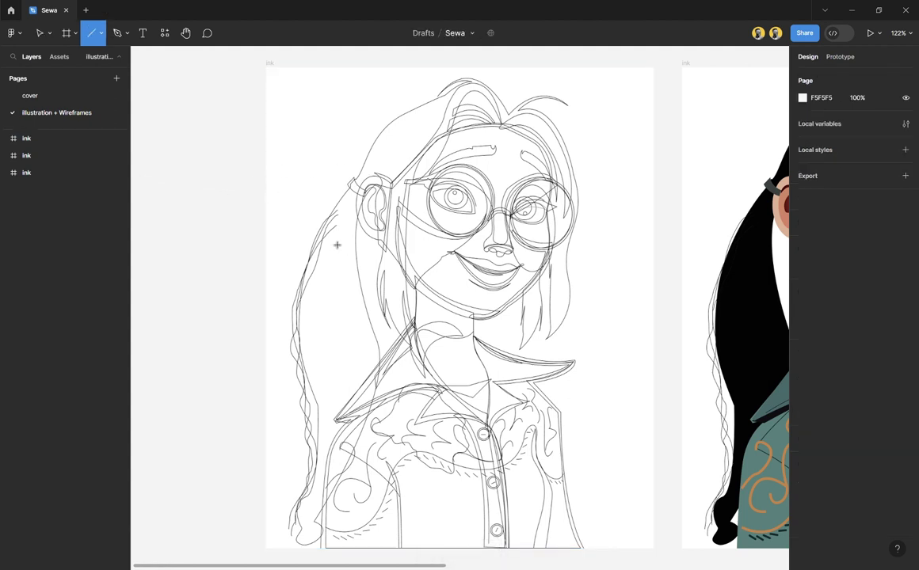
{"action": "key", "text": "v"}
{"action": "scroll", "coordinate": [333, 244], "scroll_direction": "up", "scroll_amount": 1}
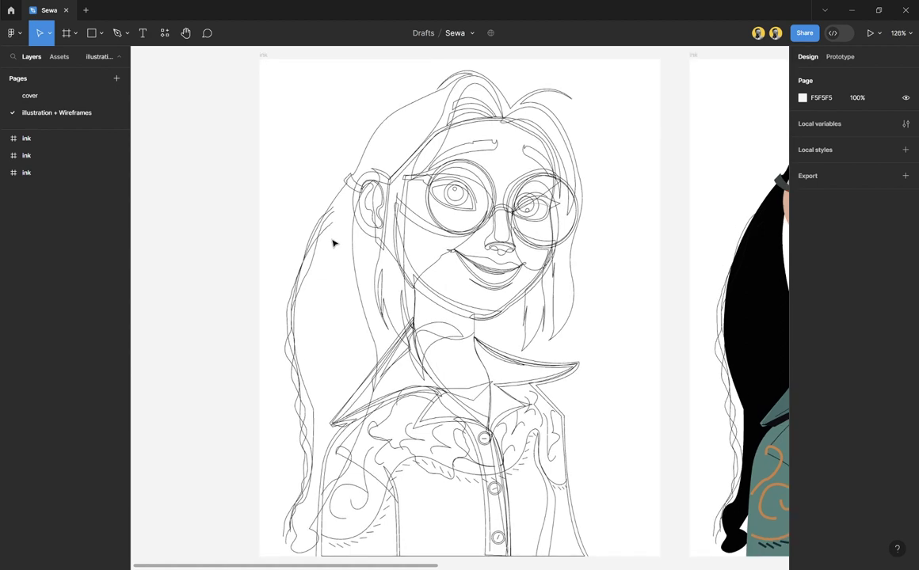
{"action": "left_click", "coordinate": [265, 57]}
{"action": "key", "text": "Escape"}
{"action": "scroll", "coordinate": [421, 207], "scroll_direction": "right", "scroll_amount": 10}
{"action": "scroll", "coordinate": [423, 209], "scroll_direction": "right", "scroll_amount": 5}
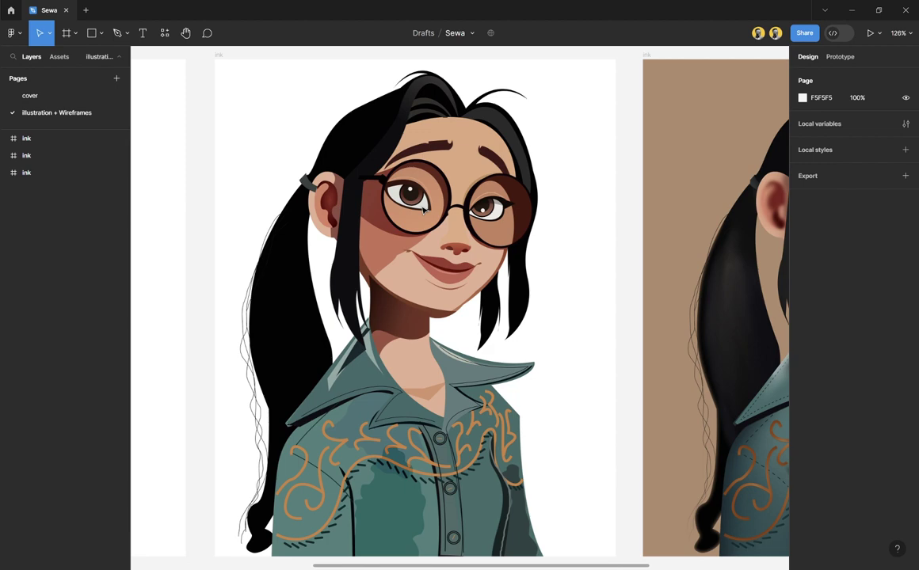
{"action": "scroll", "coordinate": [370, 237], "scroll_direction": "left", "scroll_amount": 5}
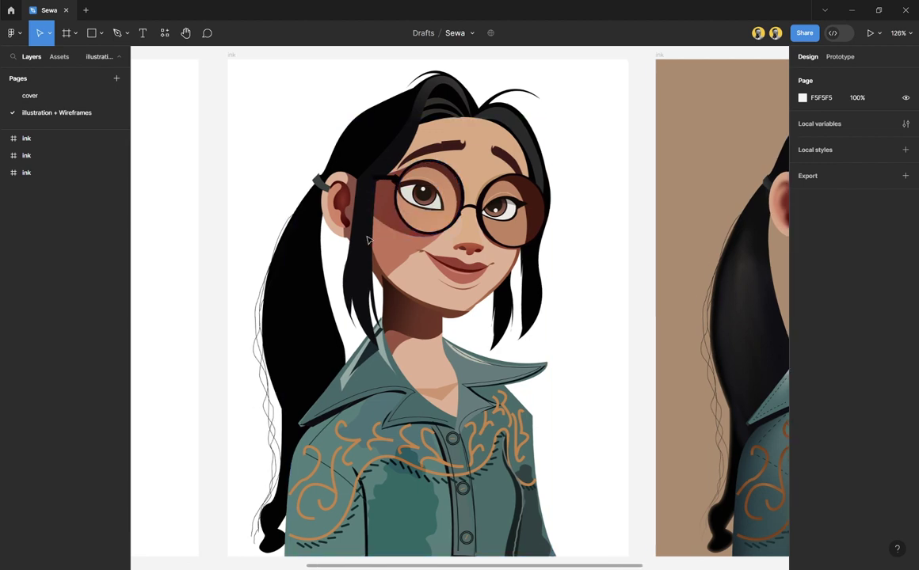
{"action": "scroll", "coordinate": [368, 239], "scroll_direction": "left", "scroll_amount": 15}
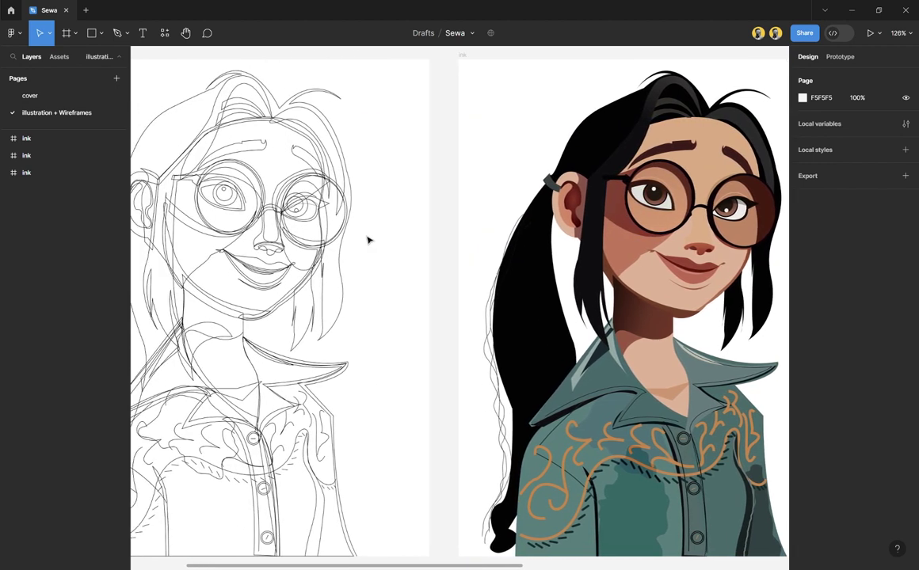
{"action": "scroll", "coordinate": [368, 240], "scroll_direction": "left", "scroll_amount": 2}
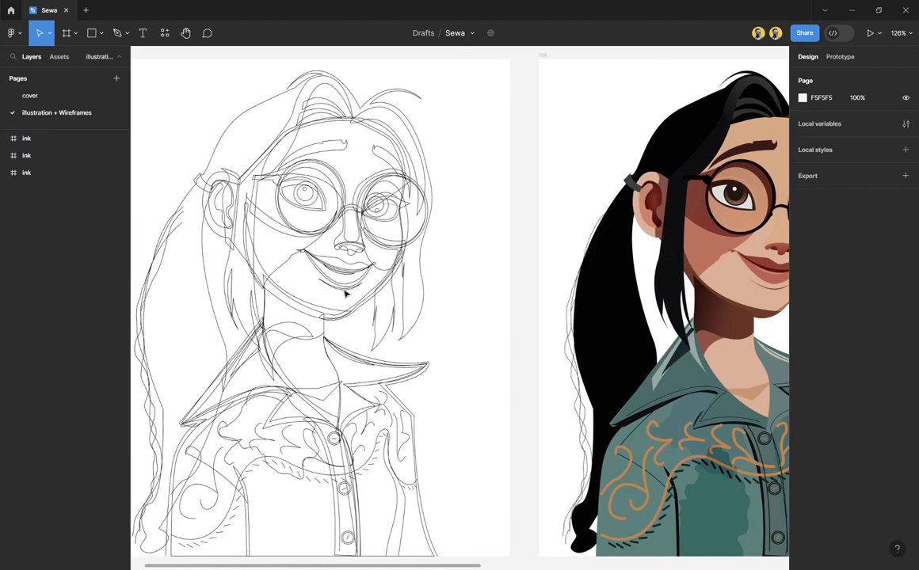
{"action": "scroll", "coordinate": [360, 248], "scroll_direction": "right", "scroll_amount": 10}
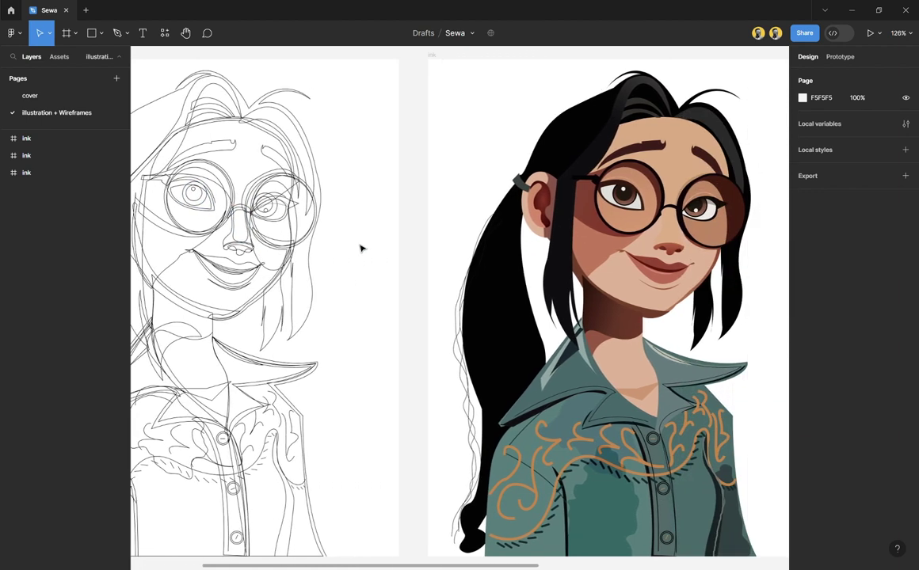
{"action": "scroll", "coordinate": [361, 248], "scroll_direction": "right", "scroll_amount": 3}
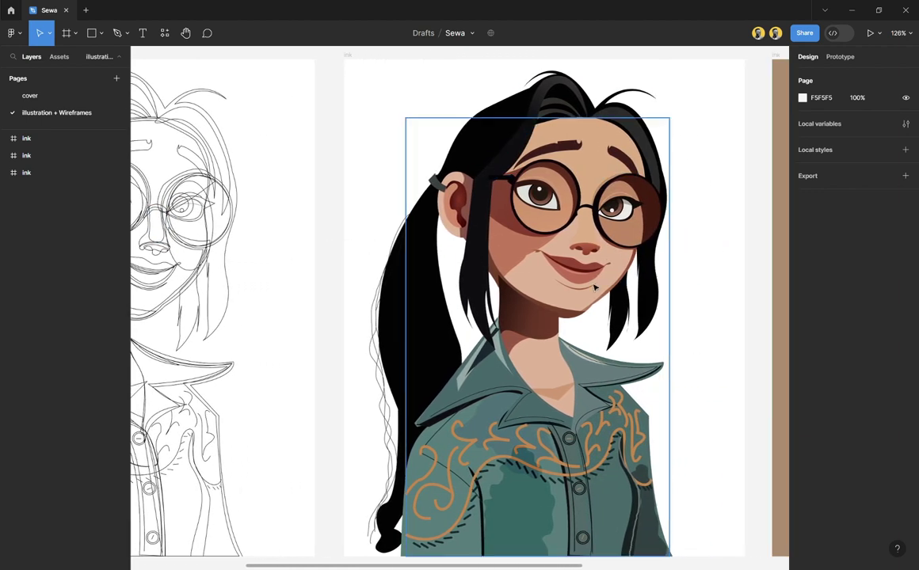
{"action": "scroll", "coordinate": [562, 285], "scroll_direction": "right", "scroll_amount": 4}
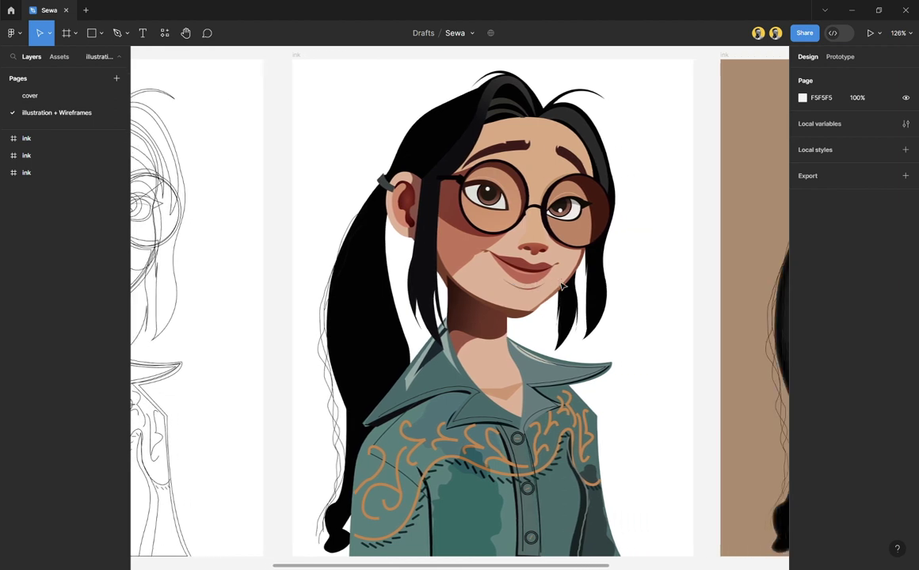
{"action": "scroll", "coordinate": [562, 285], "scroll_direction": "right", "scroll_amount": 1}
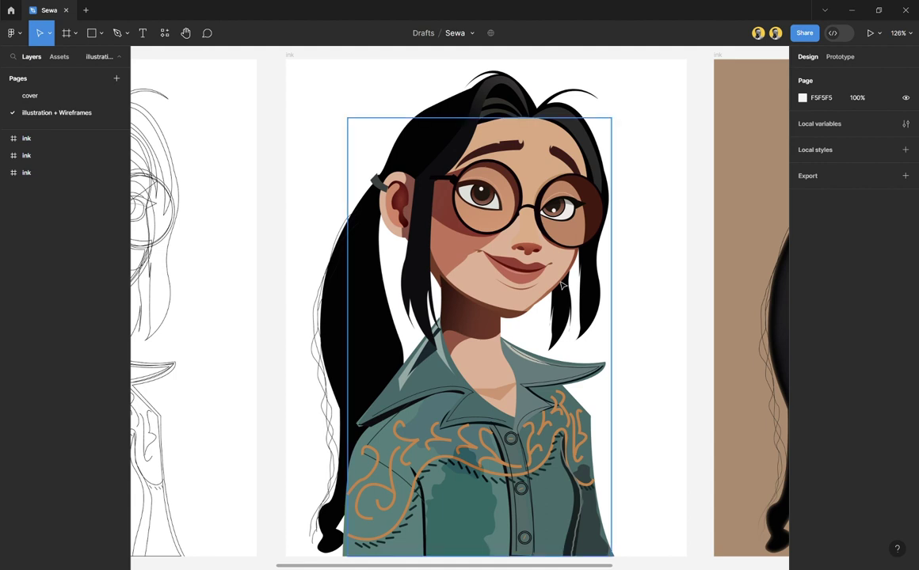
{"action": "scroll", "coordinate": [583, 283], "scroll_direction": "right", "scroll_amount": 10}
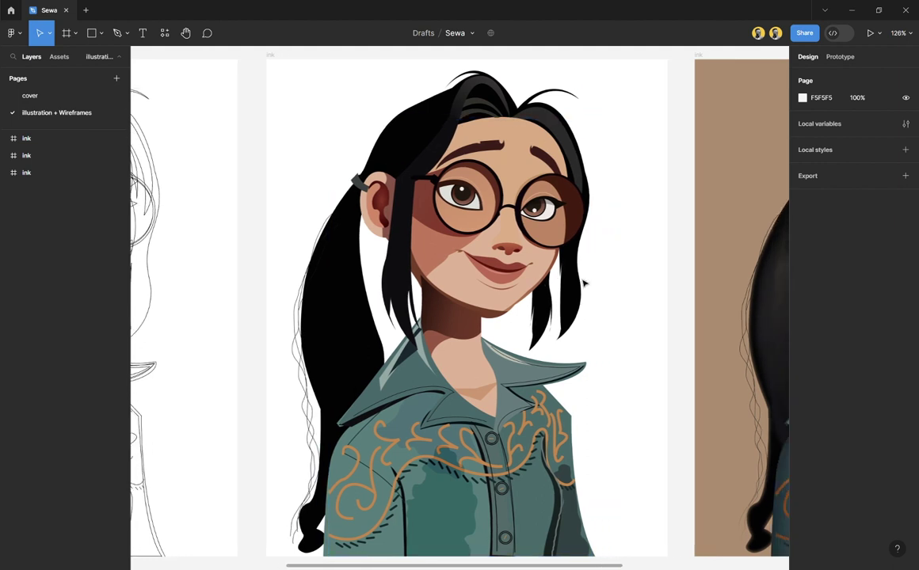
{"action": "scroll", "coordinate": [583, 282], "scroll_direction": "right", "scroll_amount": 4}
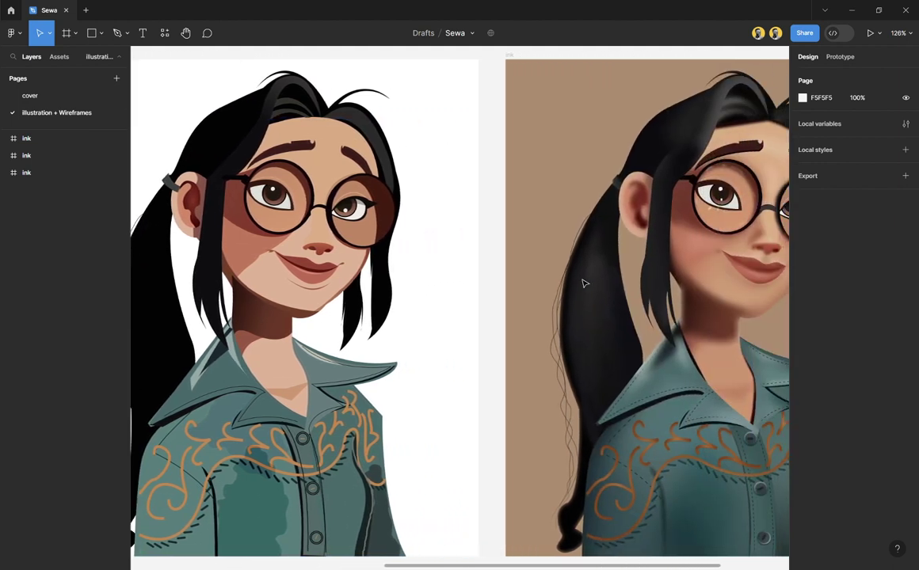
{"action": "scroll", "coordinate": [314, 252], "scroll_direction": "right", "scroll_amount": 15}
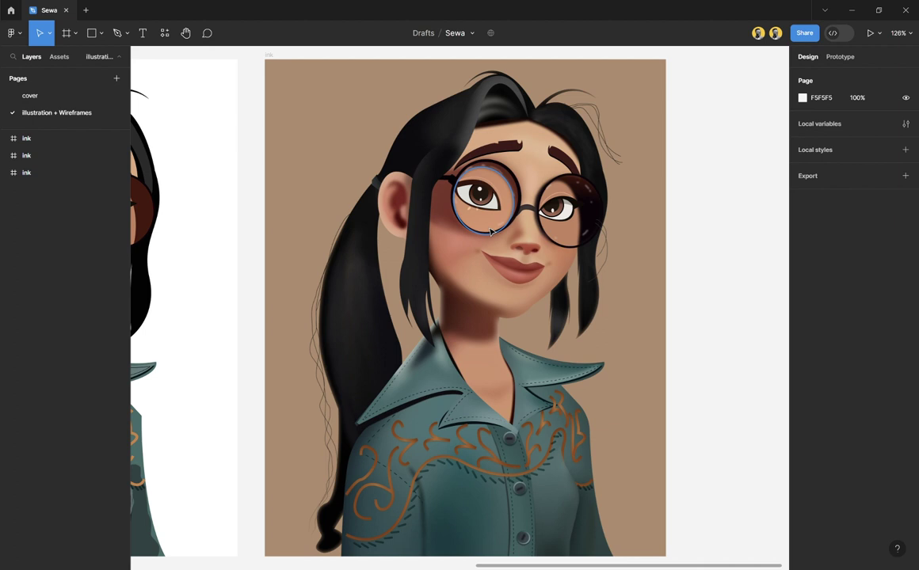
Step: Duplicate the painted portrait frame and move the copy to the right, clear of the others
{"action": "left_click", "coordinate": [269, 56]}
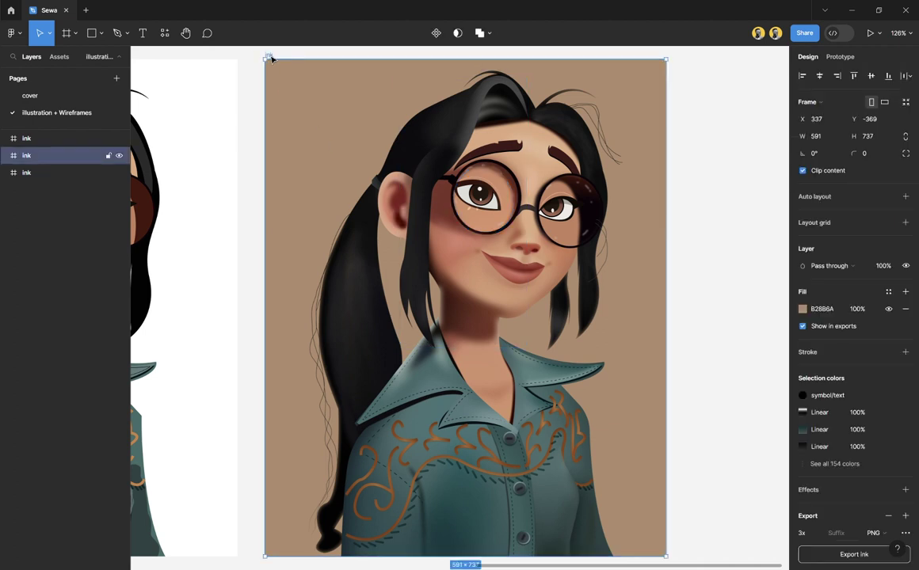
{"action": "key", "text": "ctrl+d"}
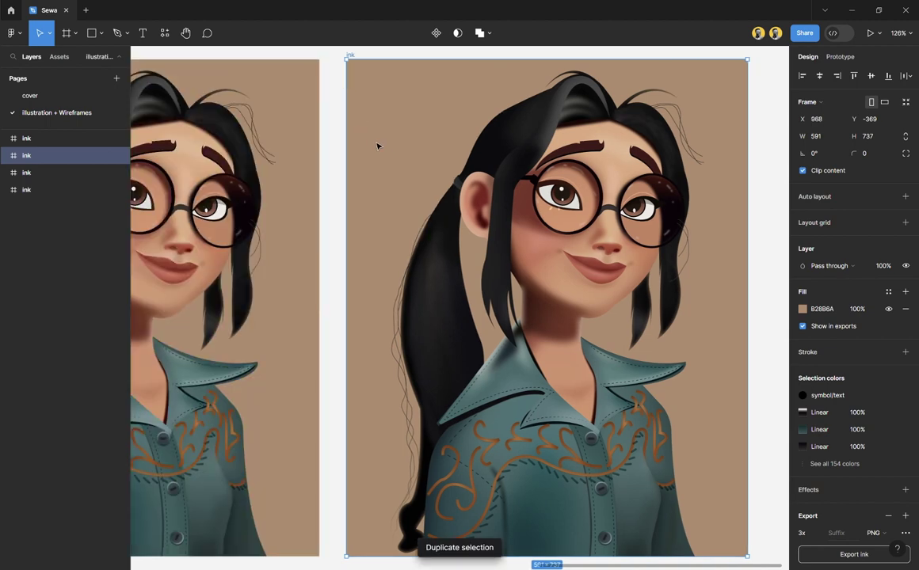
{"action": "mouse_move", "coordinate": [387, 152]}
{"action": "left_mouse_down"}
{"action": "mouse_move", "coordinate": [766, 158]}
{"action": "mouse_move", "coordinate": [801, 138]}
{"action": "mouse_move", "coordinate": [695, 151]}
{"action": "mouse_move", "coordinate": [443, 145]}
{"action": "left_mouse_up"}
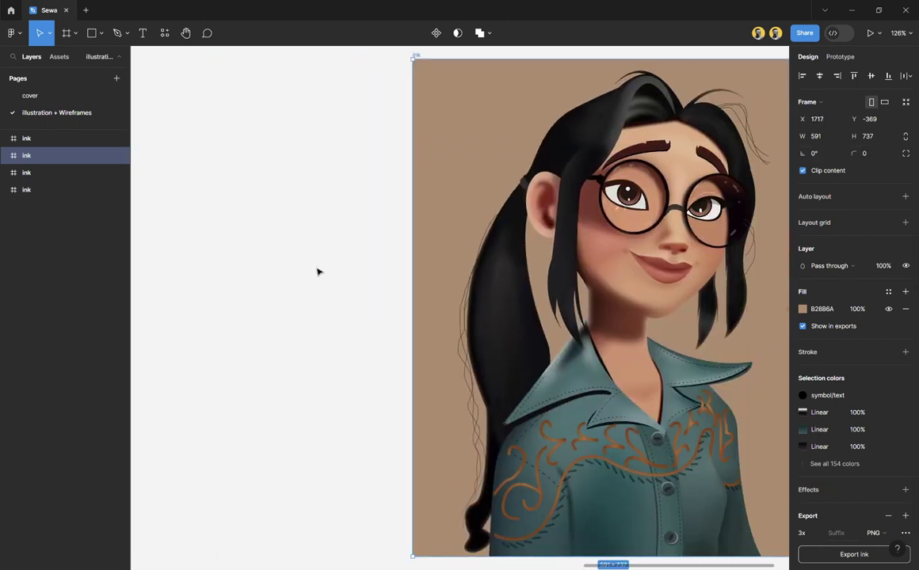
{"action": "scroll", "coordinate": [317, 271], "scroll_direction": "down", "scroll_amount": 10}
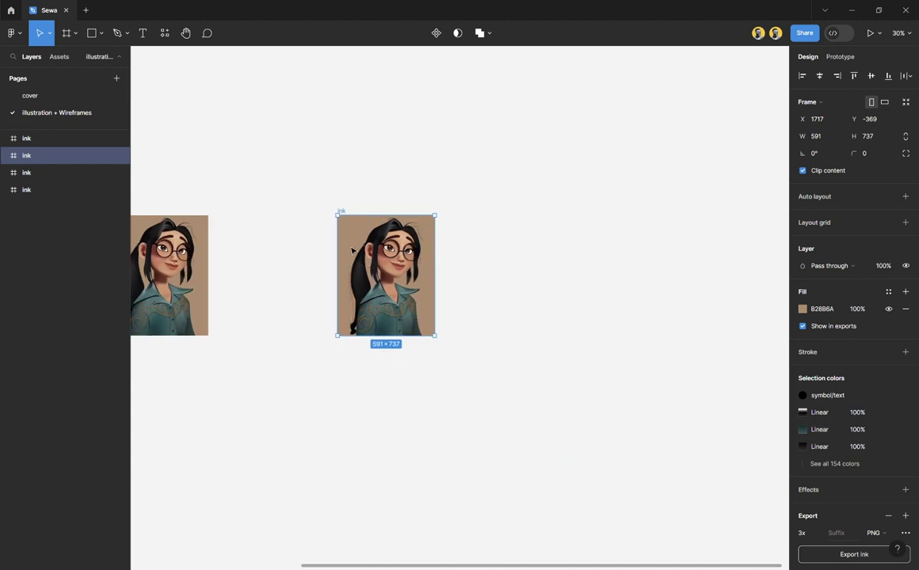
{"action": "left_click_drag", "start_coordinate": [353, 263], "coordinate": [685, 263]}
{"action": "key", "text": "shift+2"}
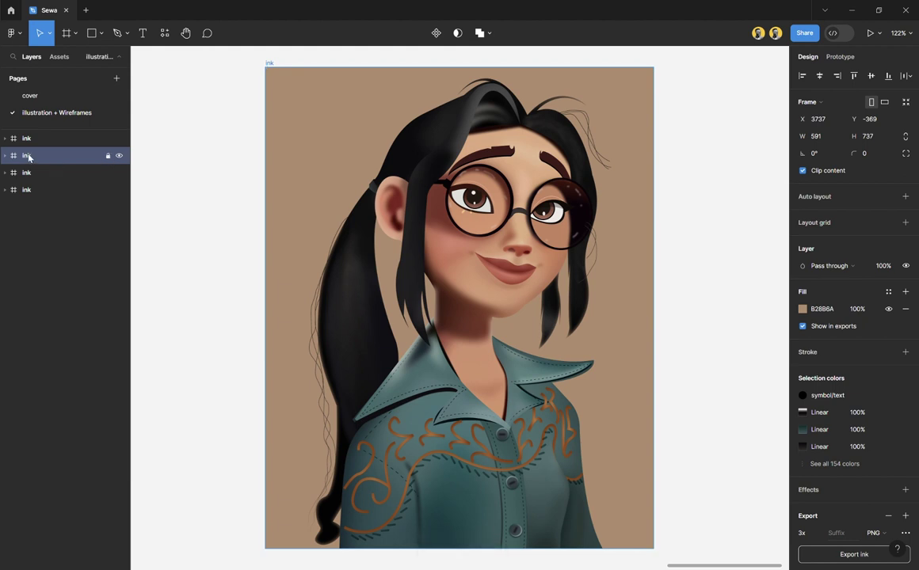
Step: Unlock the copied frame and rename it 'youtubbe'
{"action": "left_click", "coordinate": [108, 155]}
{"action": "double_click", "coordinate": [28, 156]}
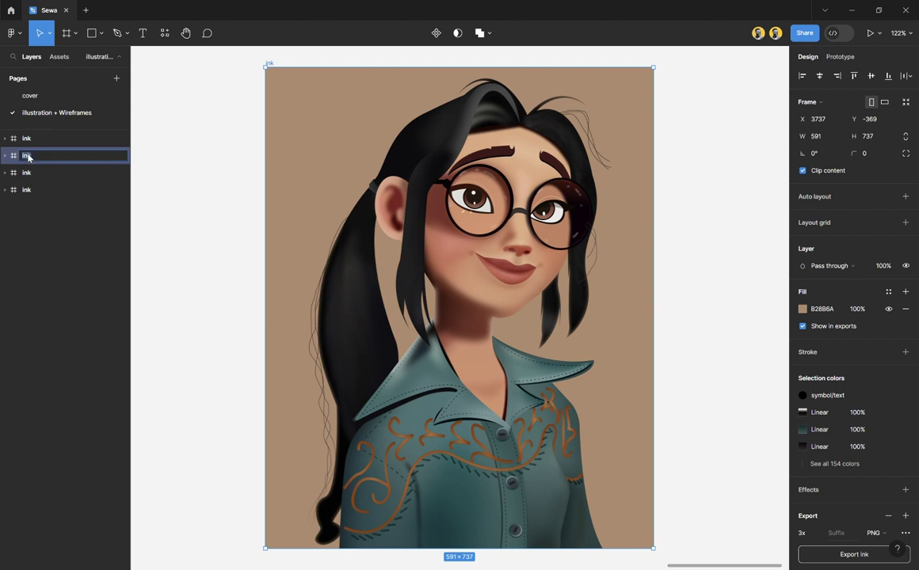
{"action": "type", "text": "youtubbe"}
{"action": "key", "text": "Return"}
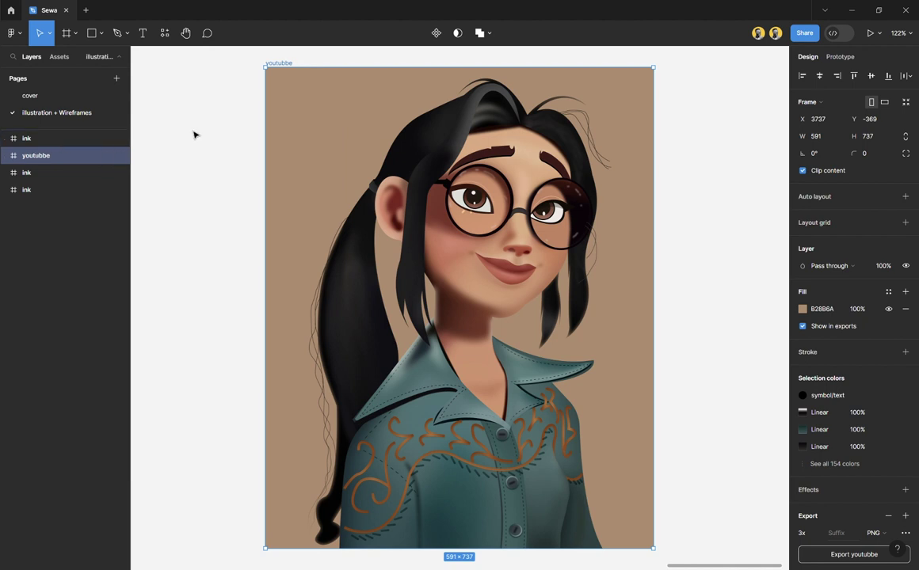
{"action": "left_click", "coordinate": [195, 104]}
{"action": "left_click", "coordinate": [273, 63]}
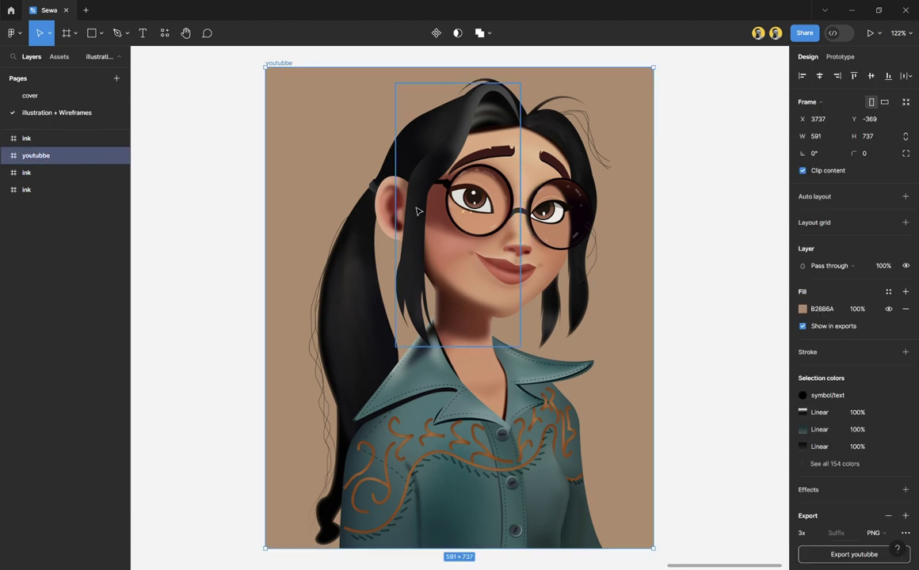
{"action": "key", "text": "Return"}
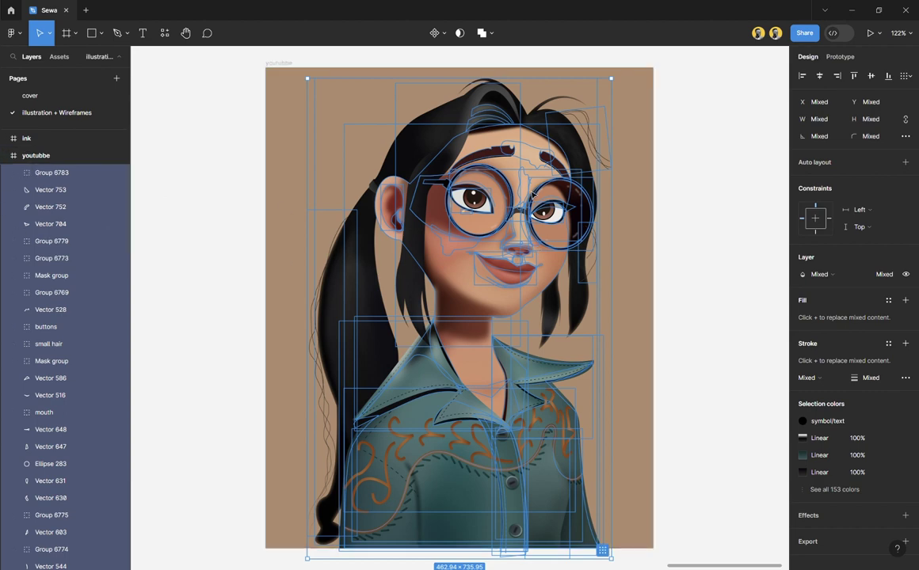
{"action": "key", "text": "ctrl+g"}
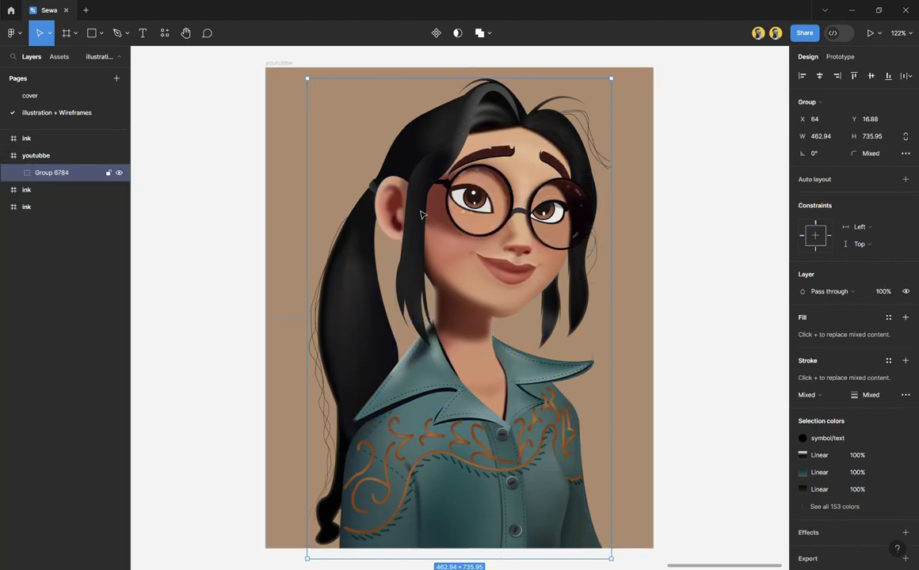
{"action": "mouse_move", "coordinate": [109, 175]}
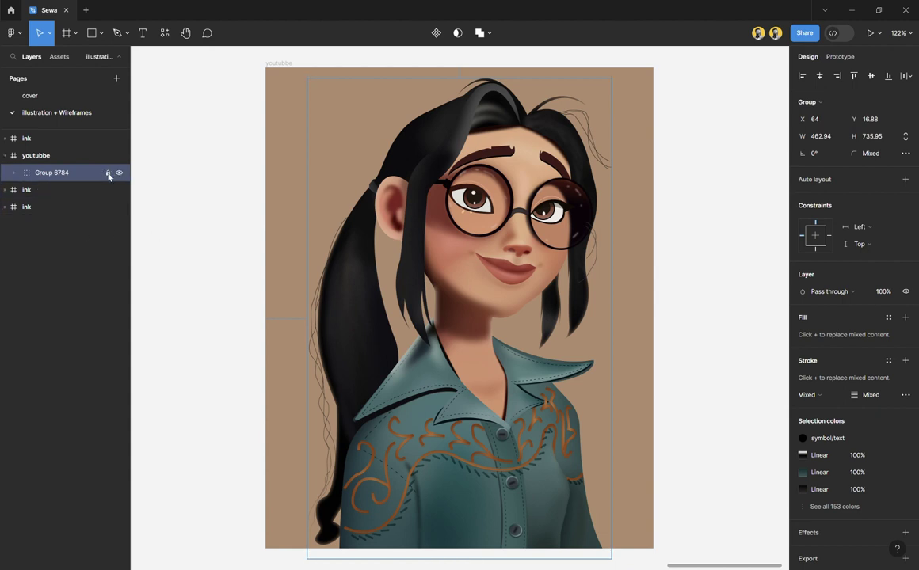
{"action": "left_click", "coordinate": [109, 175]}
{"action": "left_click", "coordinate": [656, 190]}
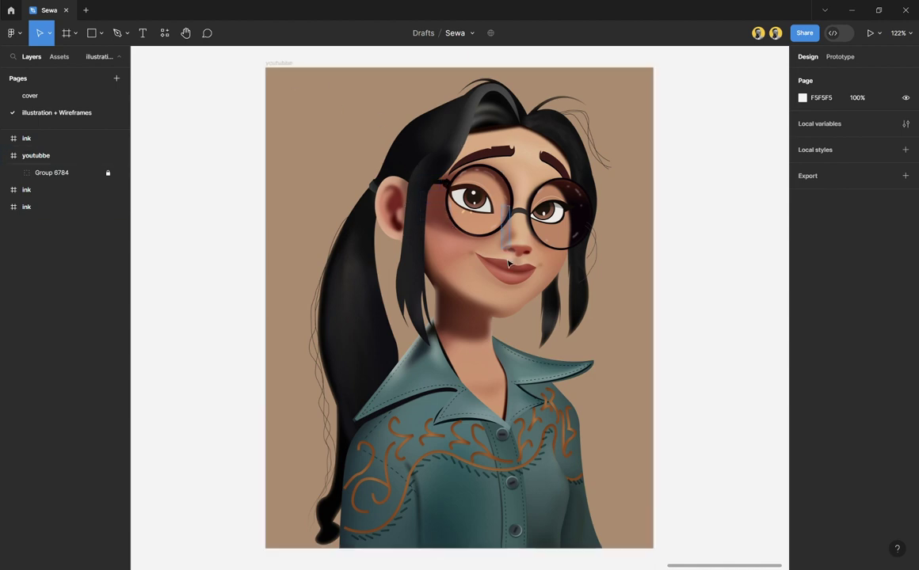
{"action": "left_click", "coordinate": [288, 64]}
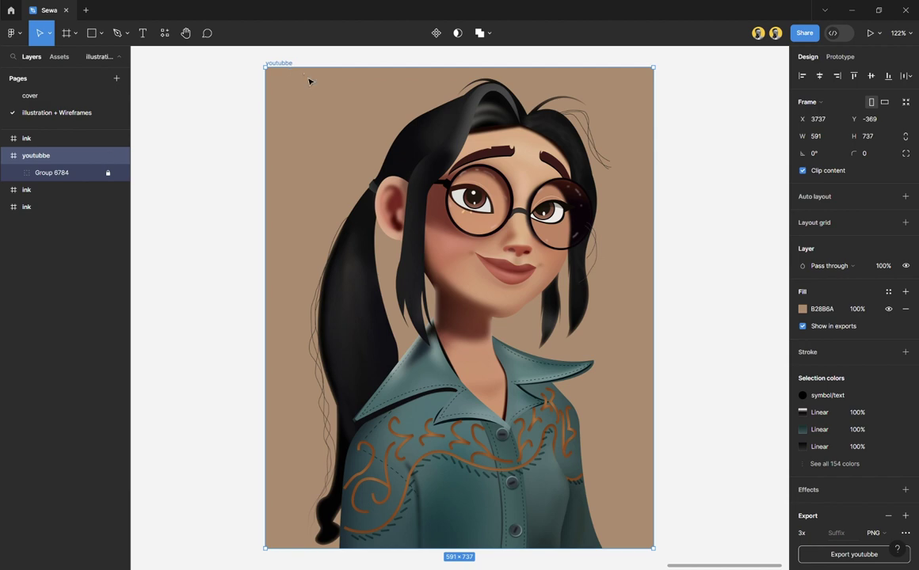
{"action": "key", "text": "shift+2"}
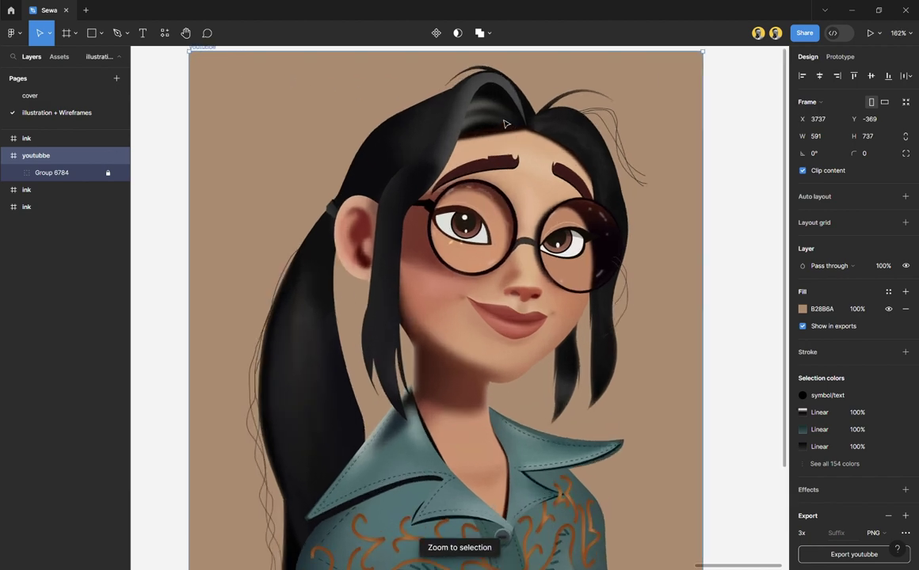
{"action": "scroll", "coordinate": [504, 123], "scroll_direction": "down", "scroll_amount": 5}
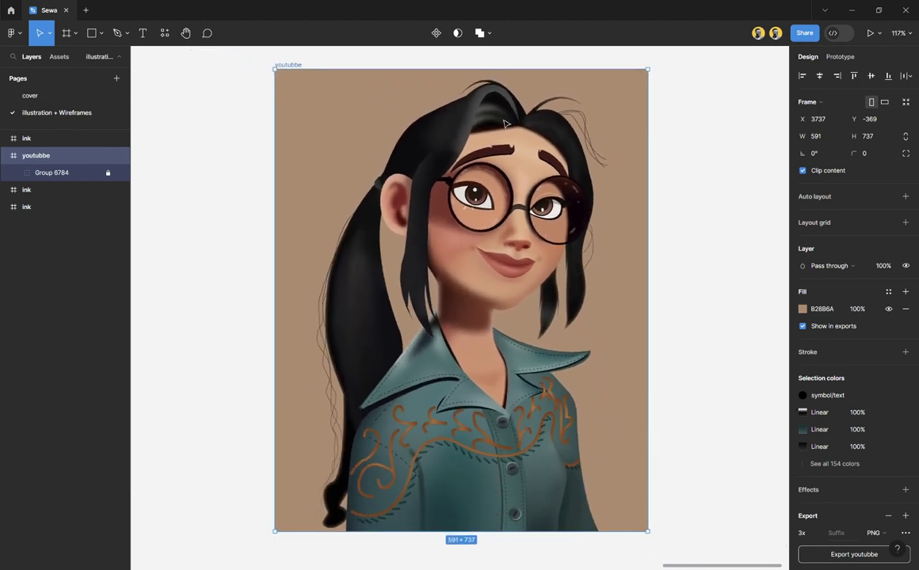
{"action": "scroll", "coordinate": [504, 123], "scroll_direction": "up", "scroll_amount": 1}
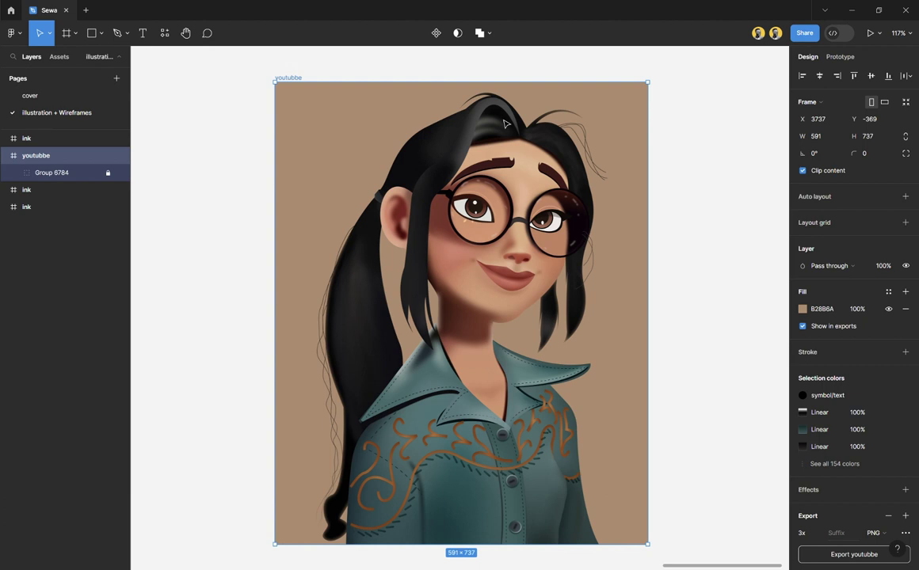
{"action": "scroll", "coordinate": [504, 124], "scroll_direction": "down", "scroll_amount": 1}
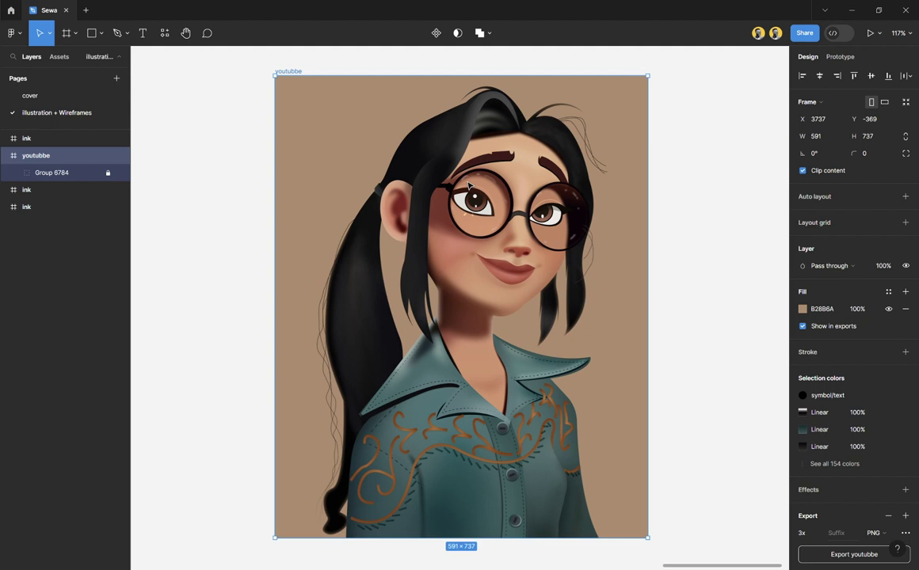
Step: Fade the portrait group Group 6784 to about 85% opacity
{"action": "key", "text": "p"}
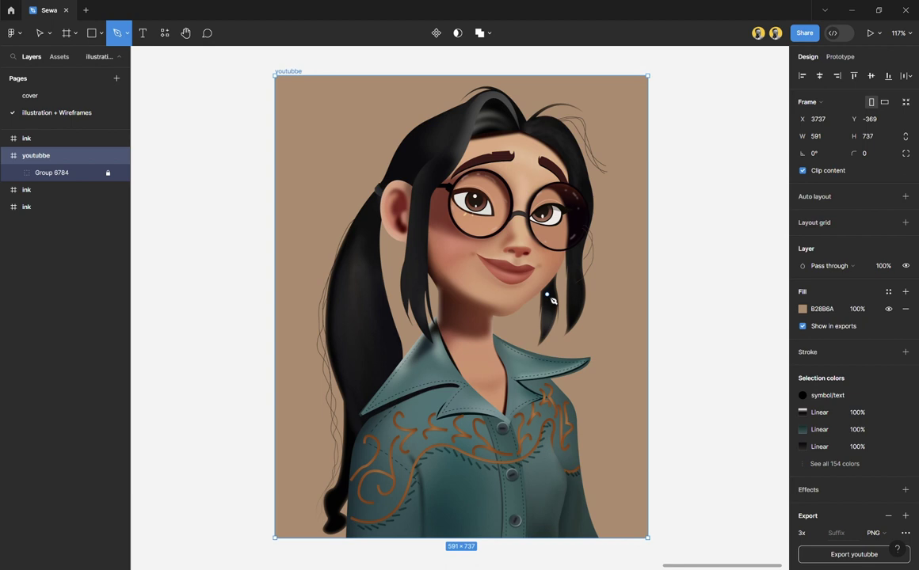
{"action": "key", "text": "v"}
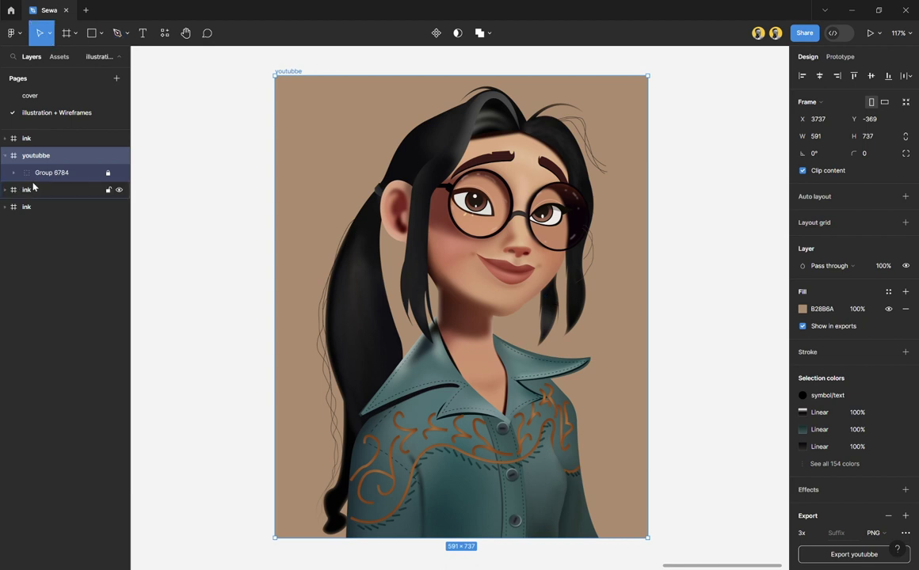
{"action": "left_click", "coordinate": [55, 177]}
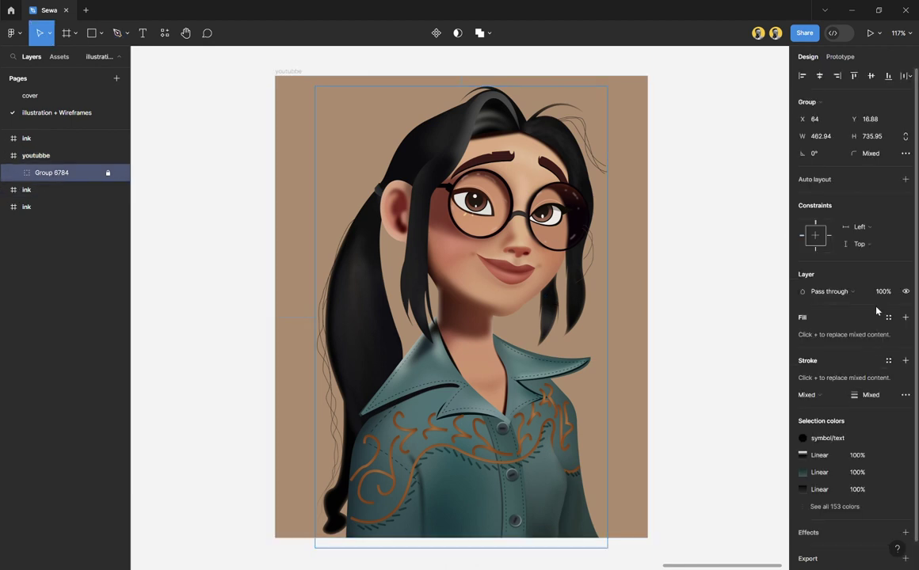
{"action": "left_click", "coordinate": [883, 291]}
{"action": "key", "text": "Down"}
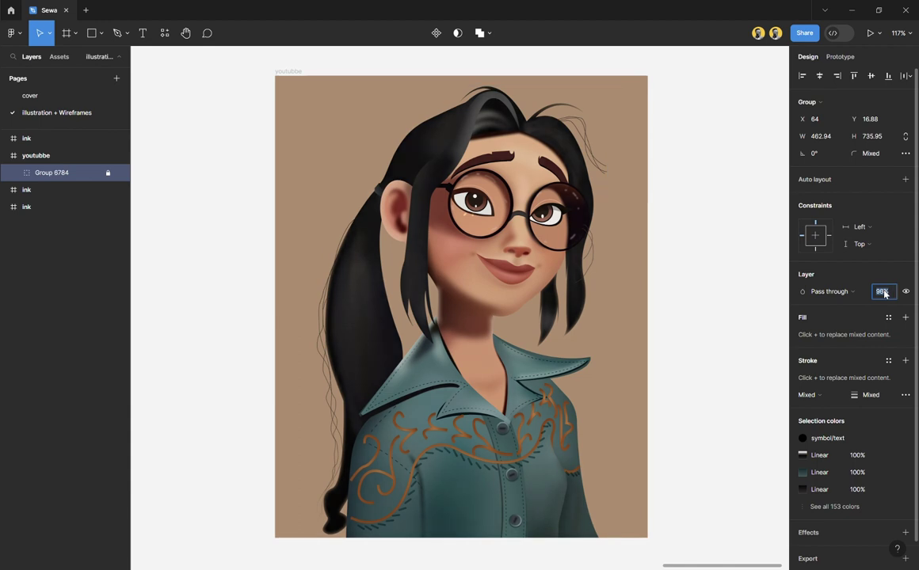
{"action": "key", "text": "Down"}
{"action": "key", "text": "Down"}
{"action": "key", "text": "Down"}
{"action": "key", "text": "Down"}
{"action": "key", "text": "Down"}
{"action": "key", "text": "Down"}
{"action": "key", "text": "Down"}
{"action": "key", "text": "Down"}
{"action": "key", "text": "Down"}
{"action": "key", "text": "Down"}
{"action": "key", "text": "Down"}
{"action": "key", "text": "Down"}
{"action": "key", "text": "Down"}
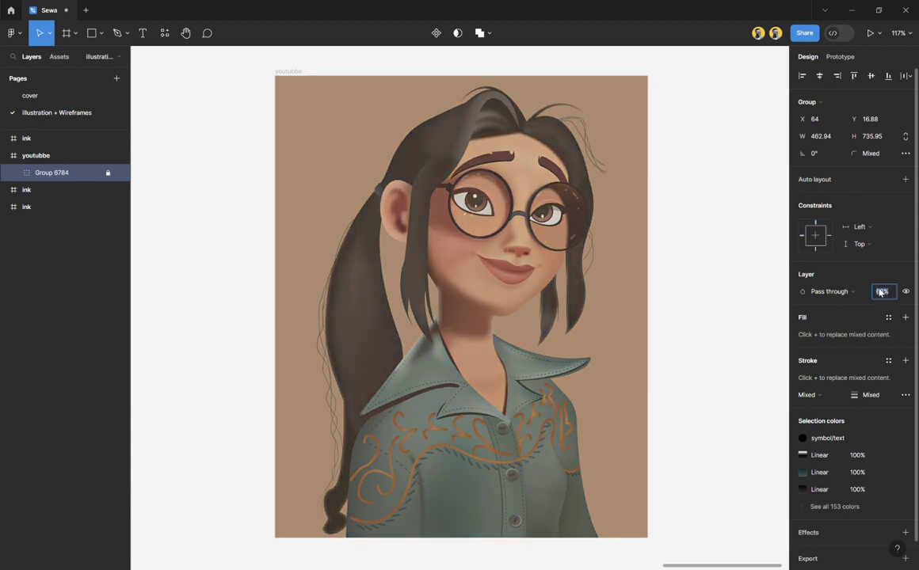
Step: Give the youtubbe frame a white FFFFFF fill and widen it to 1903 px
{"action": "left_click", "coordinate": [286, 72]}
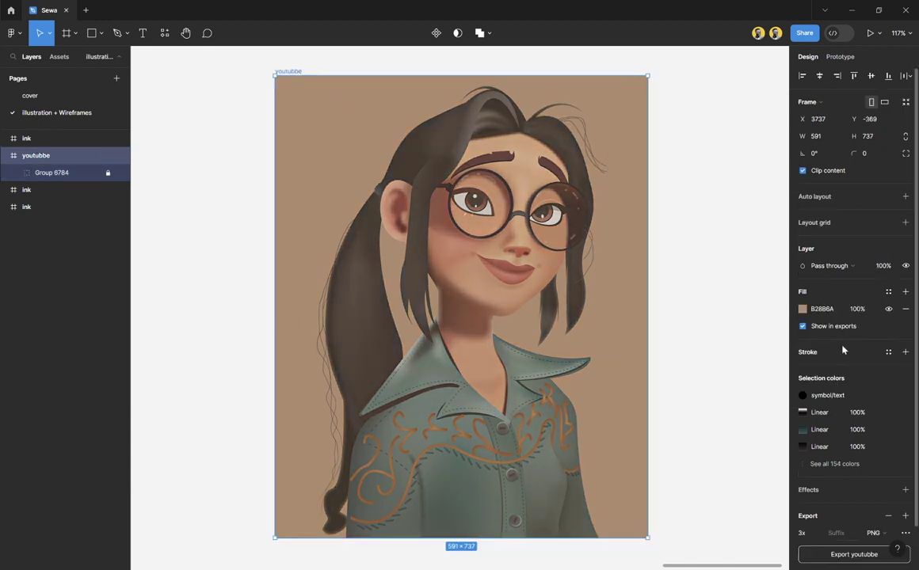
{"action": "left_click", "coordinate": [887, 291]}
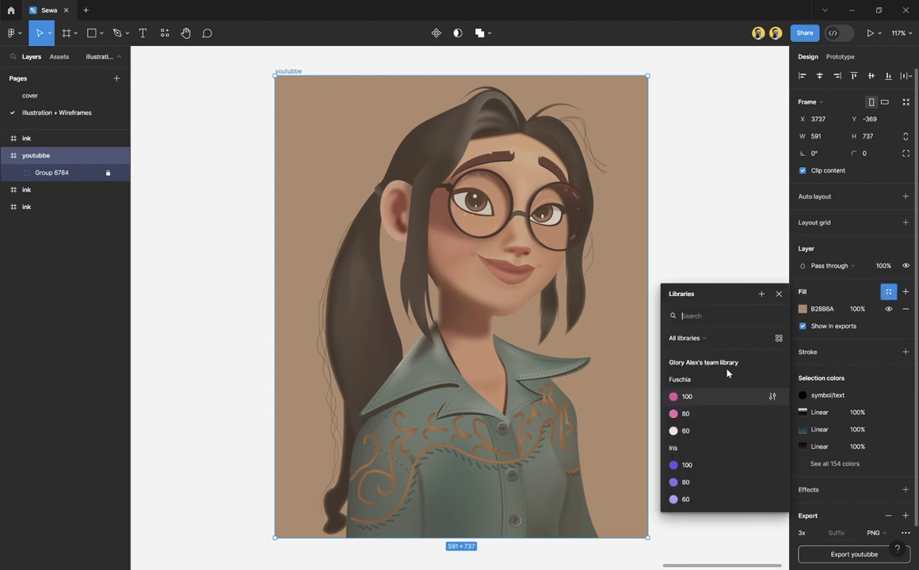
{"action": "left_click", "coordinate": [802, 309]}
{"action": "left_click_drag", "start_coordinate": [713, 305], "coordinate": [616, 267]}
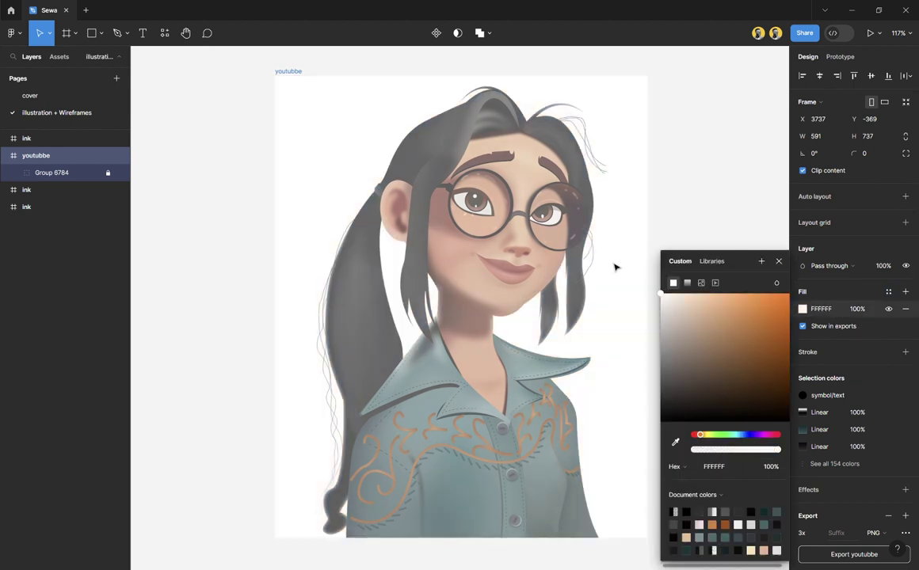
{"action": "left_click", "coordinate": [779, 260]}
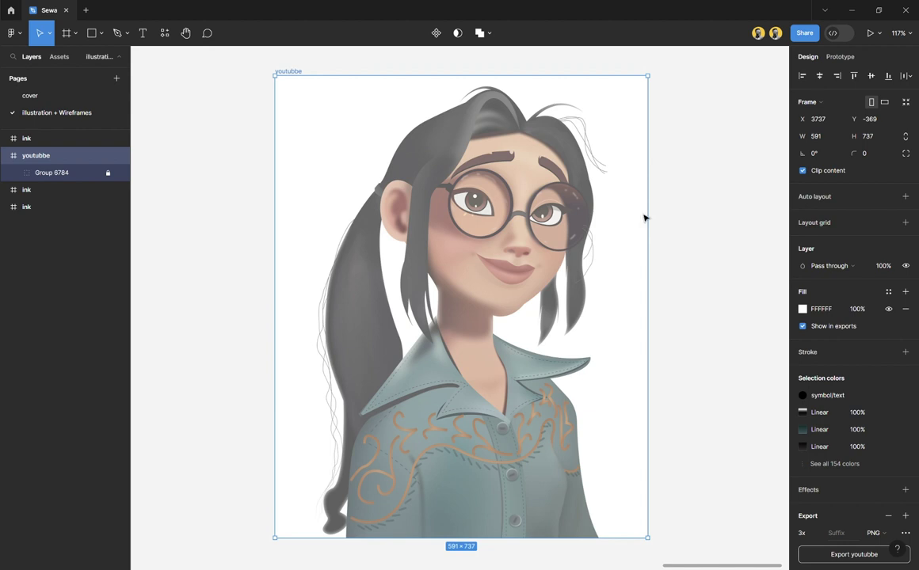
{"action": "left_click_drag", "start_coordinate": [655, 219], "coordinate": [802, 233]}
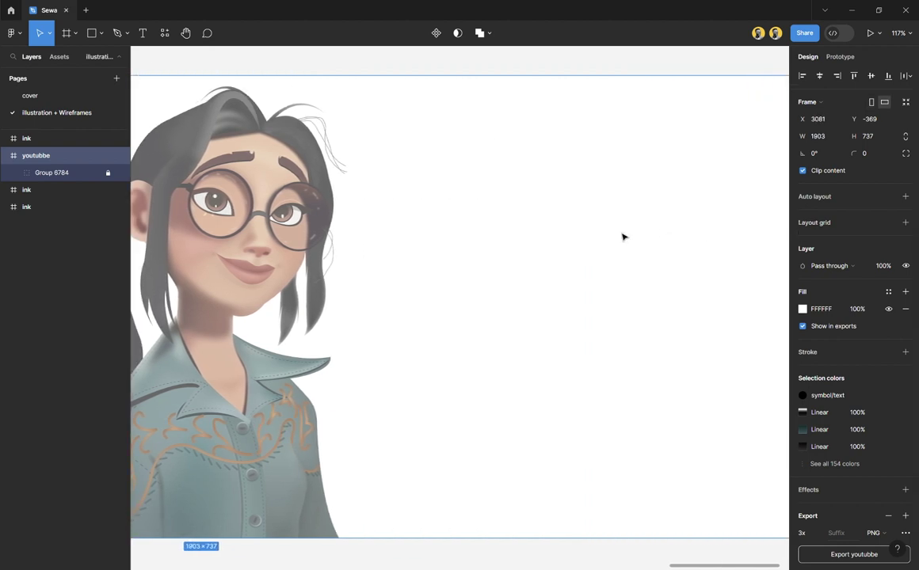
{"action": "key", "text": "shift+2"}
Step: Start a black pen path at the top of the hair and curve it down to the temple
{"action": "scroll", "coordinate": [476, 300], "scroll_direction": "up", "scroll_amount": 5}
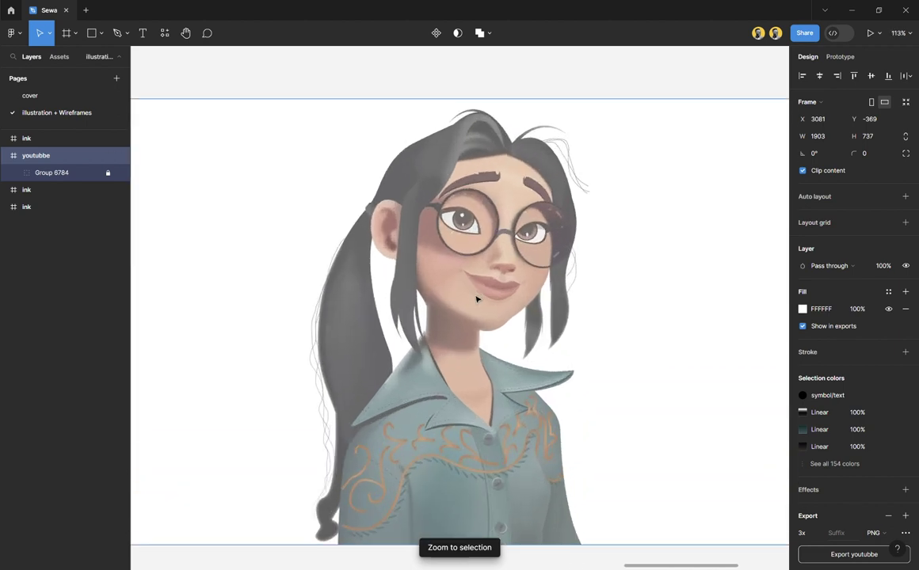
{"action": "scroll", "coordinate": [476, 299], "scroll_direction": "up", "scroll_amount": 3}
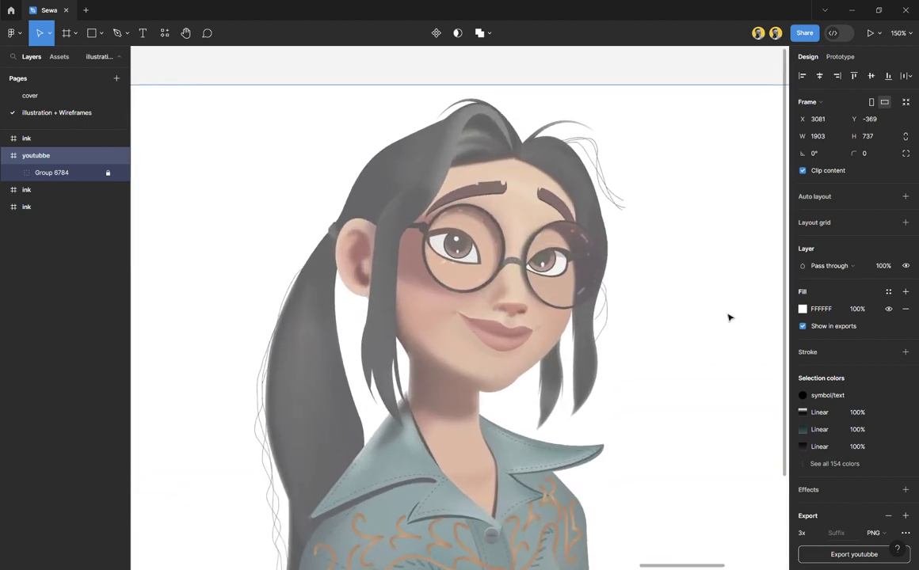
{"action": "key", "text": "p"}
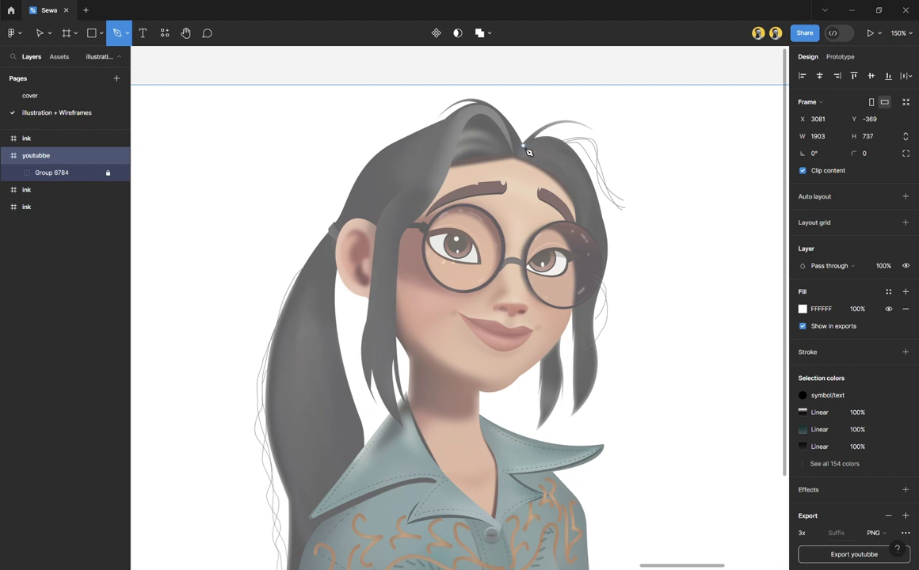
{"action": "left_click", "coordinate": [516, 150]}
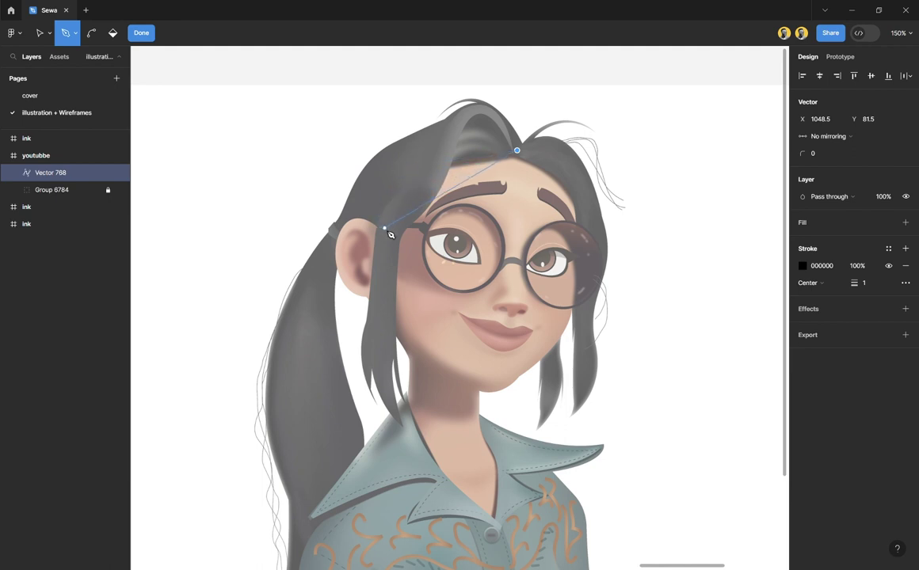
{"action": "left_click_drag", "start_coordinate": [385, 229], "coordinate": [385, 313]}
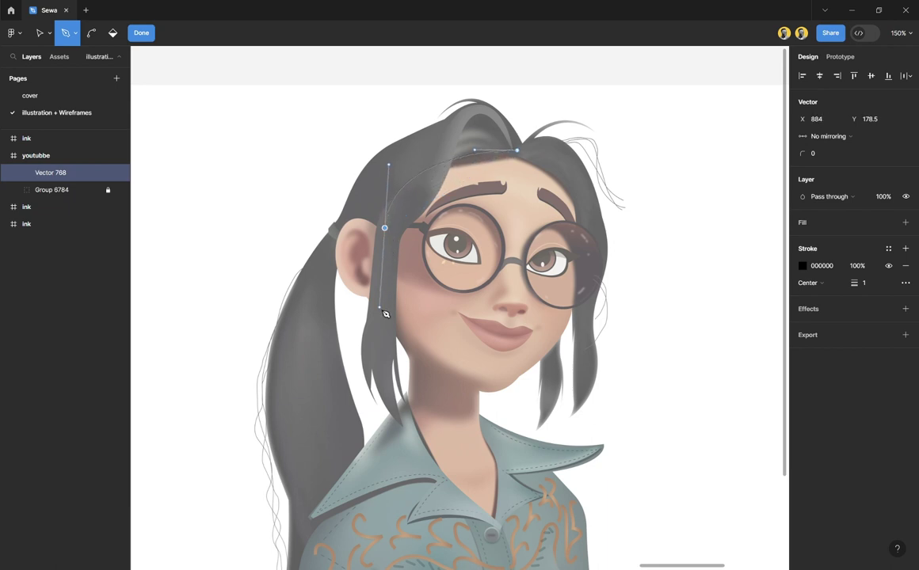
{"action": "left_click", "coordinate": [385, 229]}
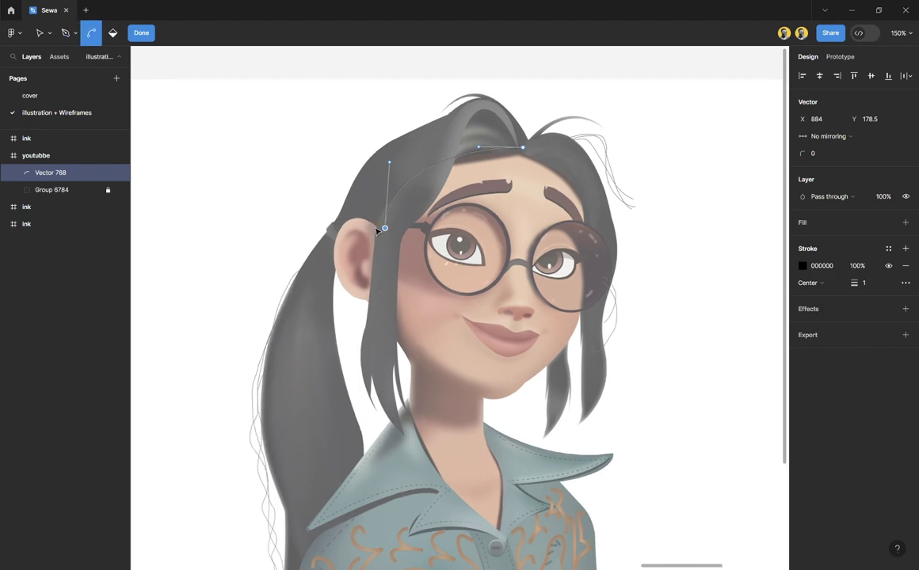
{"action": "scroll", "coordinate": [388, 231], "scroll_direction": "up", "scroll_amount": 5}
{"action": "scroll", "coordinate": [378, 231], "scroll_direction": "down", "scroll_amount": 1}
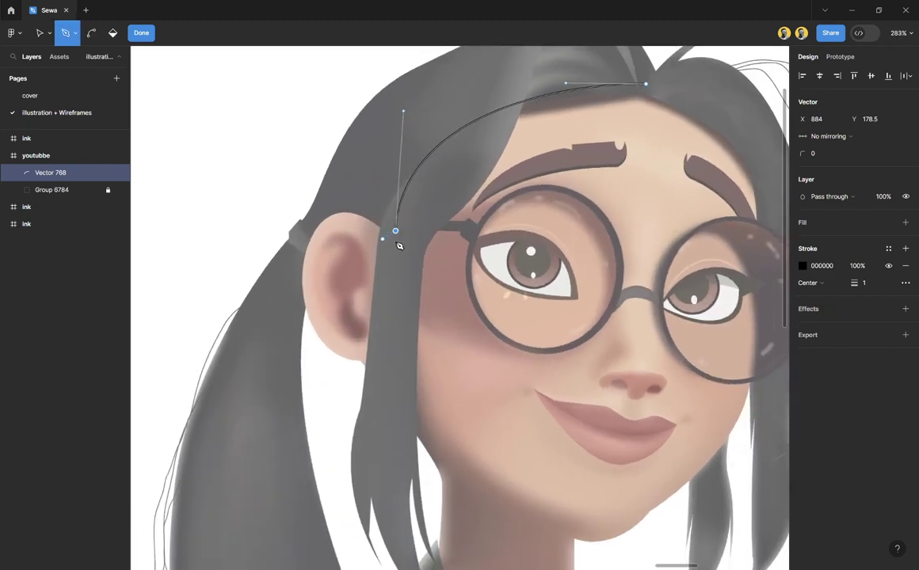
{"action": "key", "text": "ctrl+z"}
Step: Extend the path with a curve over the top of the ear
{"action": "left_click_drag", "start_coordinate": [337, 217], "coordinate": [296, 279]}
{"action": "key", "text": "ctrl+z"}
{"action": "left_click_drag", "start_coordinate": [397, 232], "coordinate": [392, 210]}
{"action": "scroll", "coordinate": [309, 262], "scroll_direction": "down", "scroll_amount": 1}
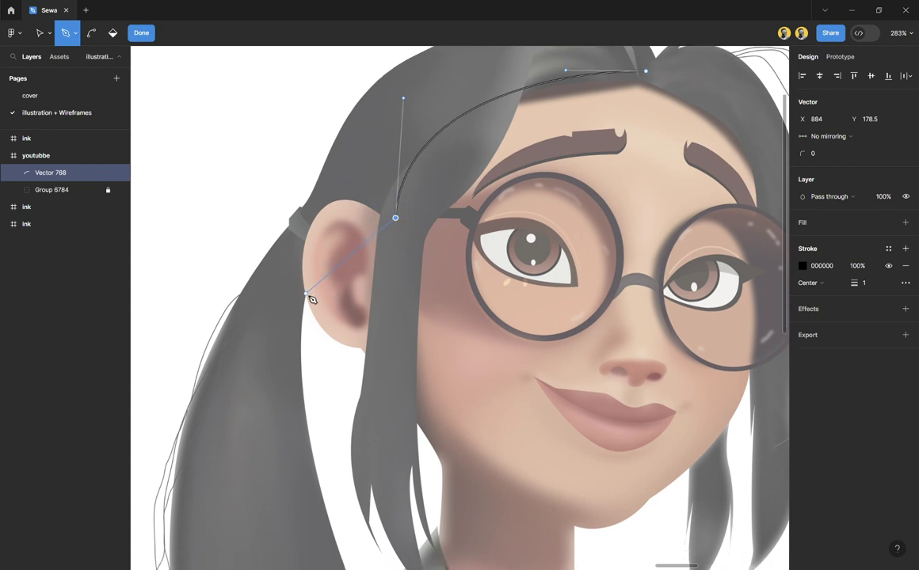
{"action": "left_click_drag", "start_coordinate": [306, 293], "coordinate": [328, 443]}
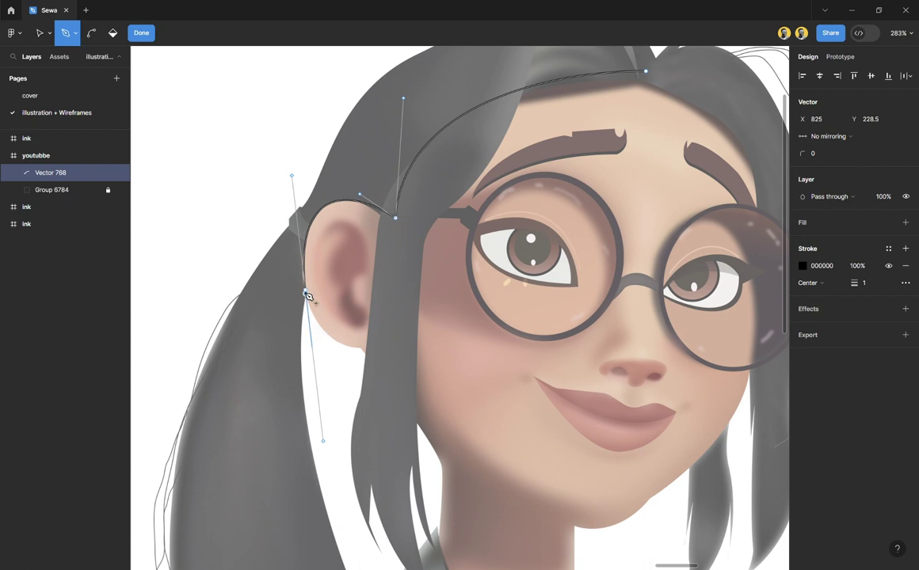
Step: Add a rounded earlobe point to the ear path and finish editing it
{"action": "scroll", "coordinate": [324, 327], "scroll_direction": "up", "scroll_amount": 2}
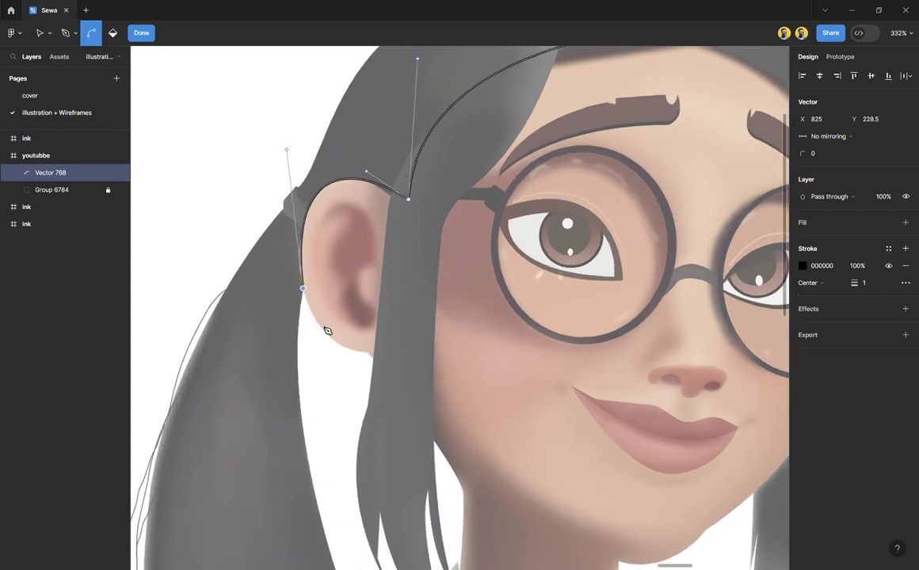
{"action": "scroll", "coordinate": [322, 389], "scroll_direction": "up", "scroll_amount": 4}
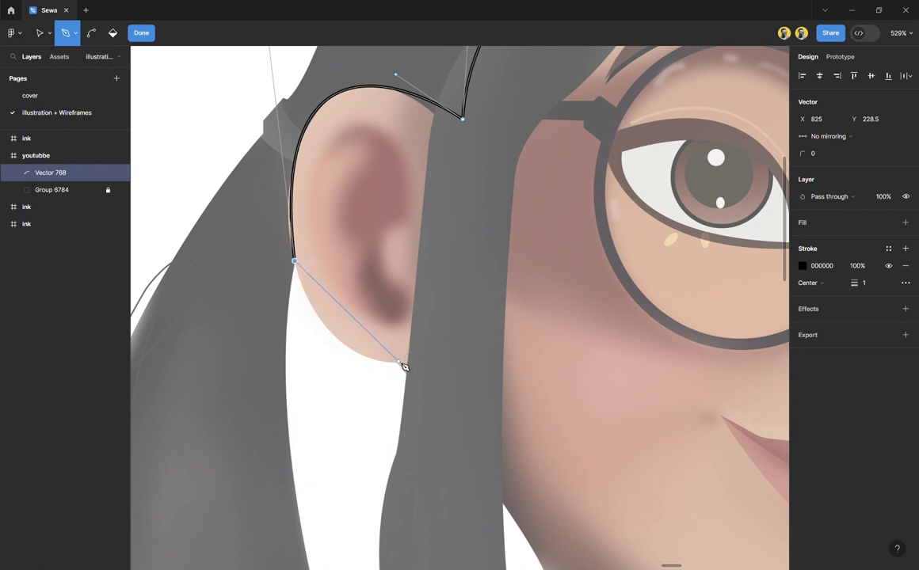
{"action": "left_click", "coordinate": [399, 361]}
{"action": "left_click_drag", "start_coordinate": [404, 366], "coordinate": [477, 352]}
{"action": "scroll", "coordinate": [259, 104], "scroll_direction": "up", "scroll_amount": 2}
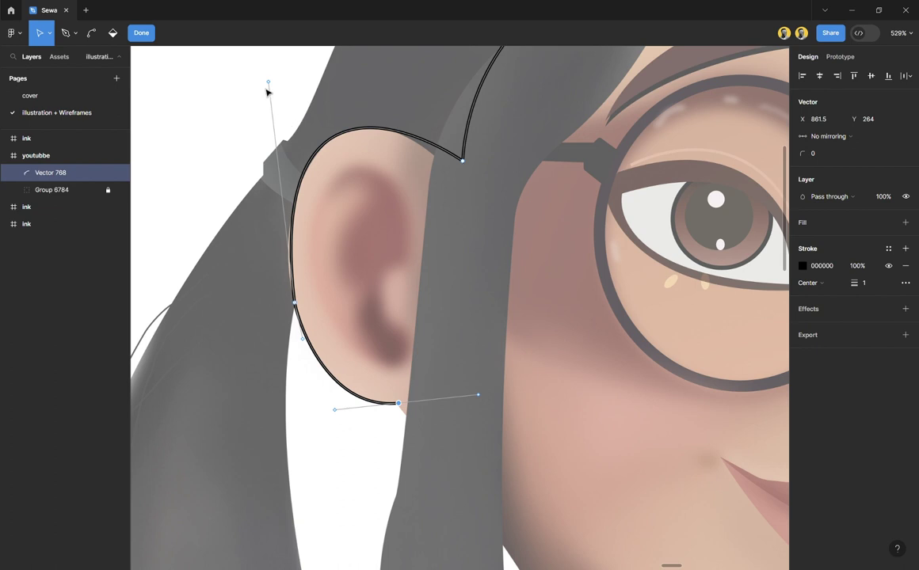
{"action": "key", "text": "ctrl+z"}
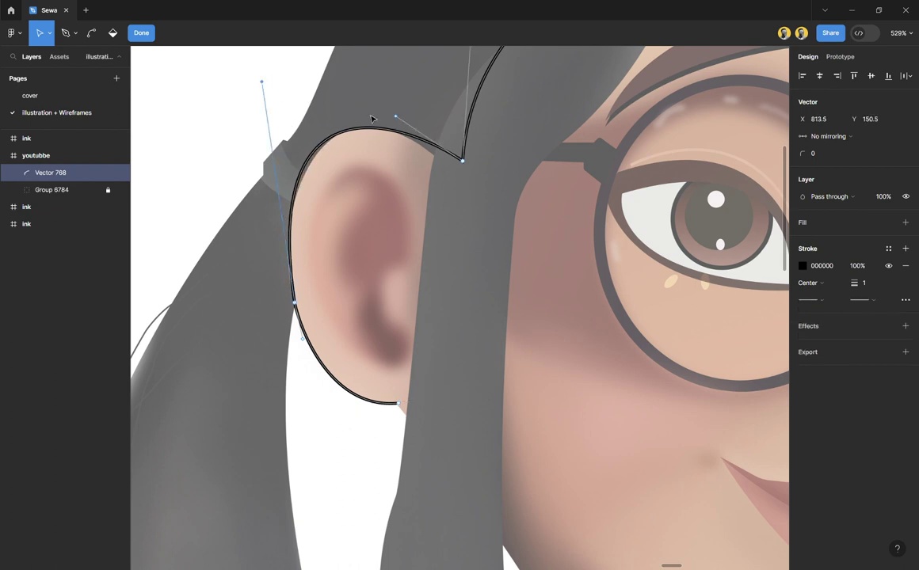
{"action": "key", "text": "Escape"}
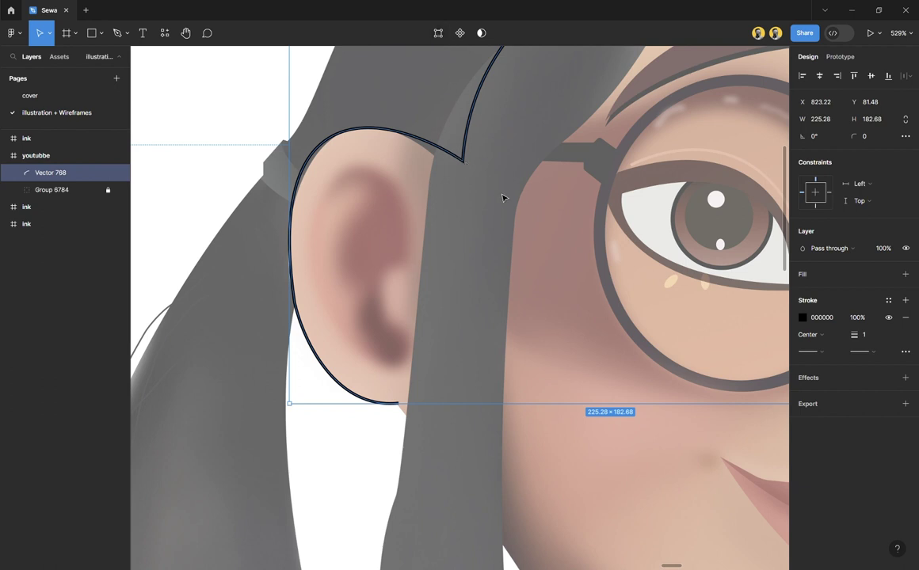
Step: Adjust the ear path's points and handles to hug the ear's top, left side and earlobe
{"action": "left_click", "coordinate": [438, 33]}
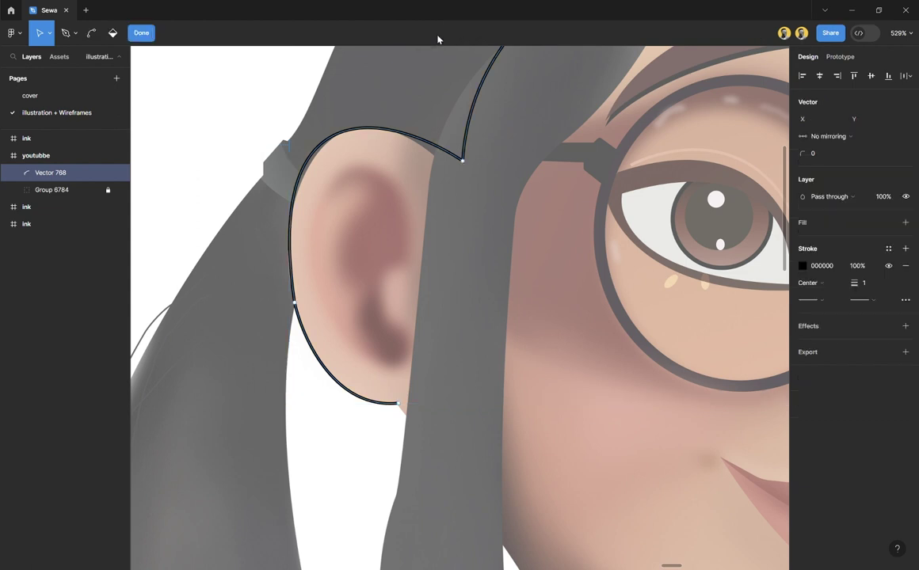
{"action": "left_click", "coordinate": [463, 162]}
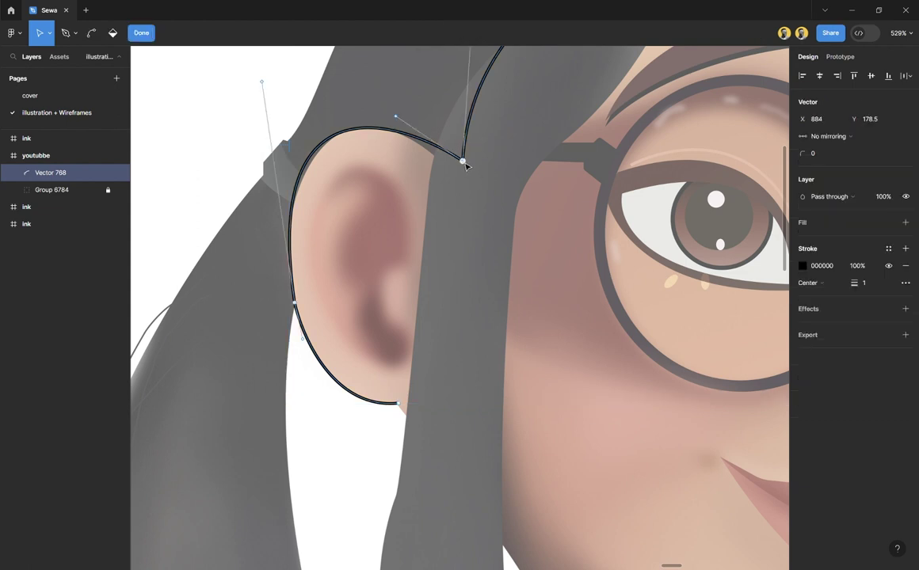
{"action": "left_click_drag", "start_coordinate": [466, 164], "coordinate": [452, 176]}
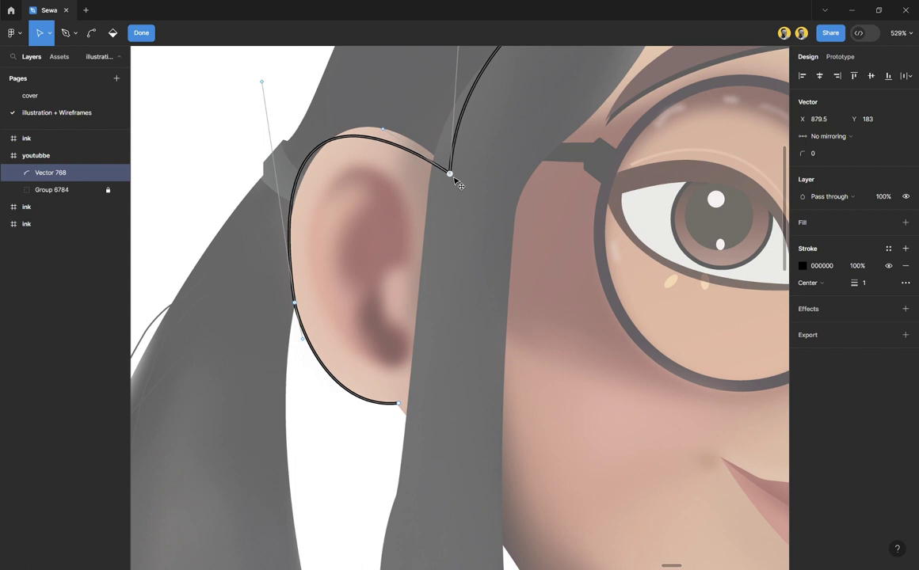
{"action": "left_click_drag", "start_coordinate": [384, 129], "coordinate": [402, 107]}
{"action": "left_click_drag", "start_coordinate": [260, 78], "coordinate": [277, 92]}
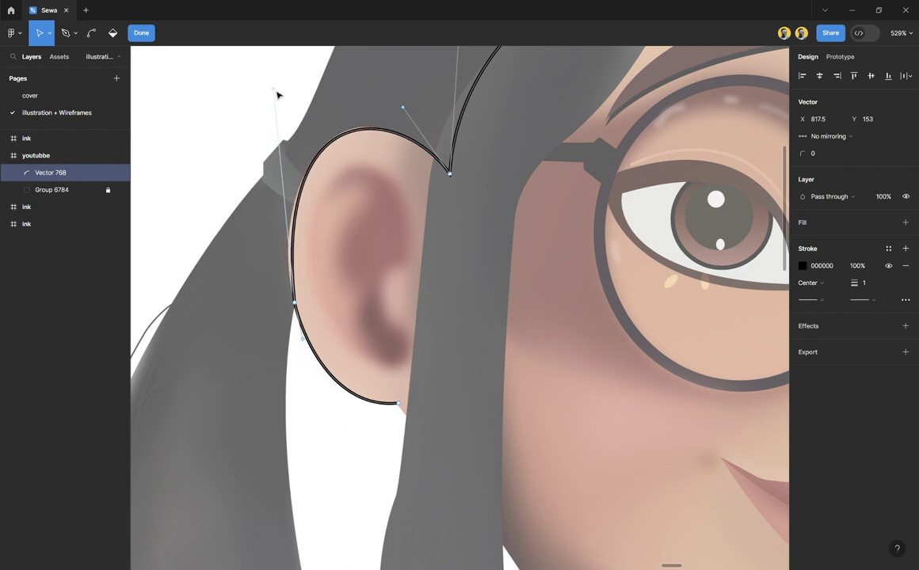
{"action": "left_click", "coordinate": [295, 304]}
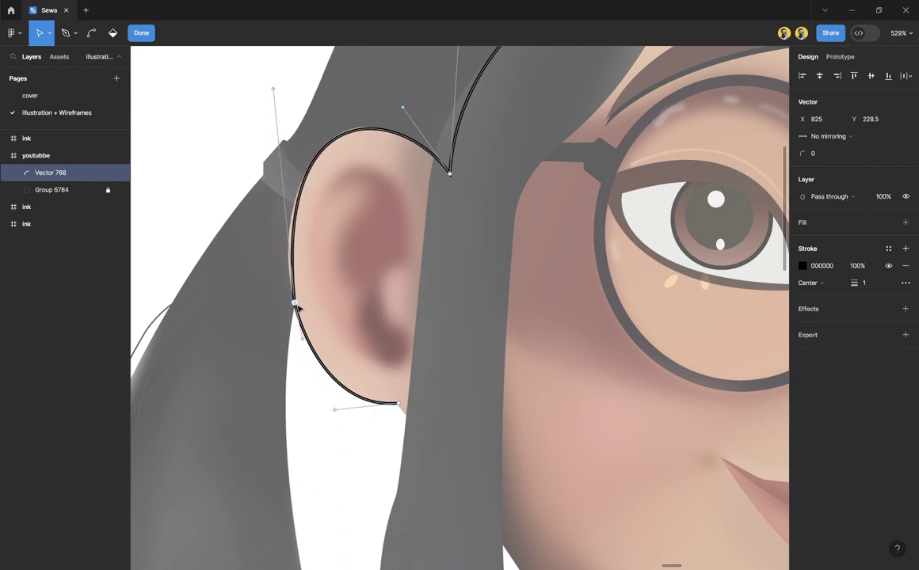
{"action": "left_click_drag", "start_coordinate": [295, 303], "coordinate": [290, 292]}
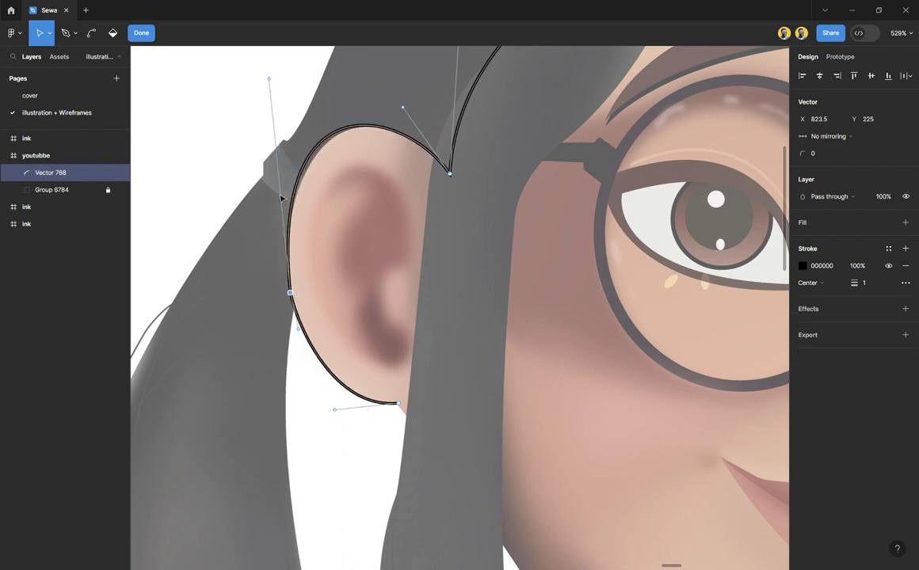
{"action": "left_click_drag", "start_coordinate": [270, 81], "coordinate": [278, 92]}
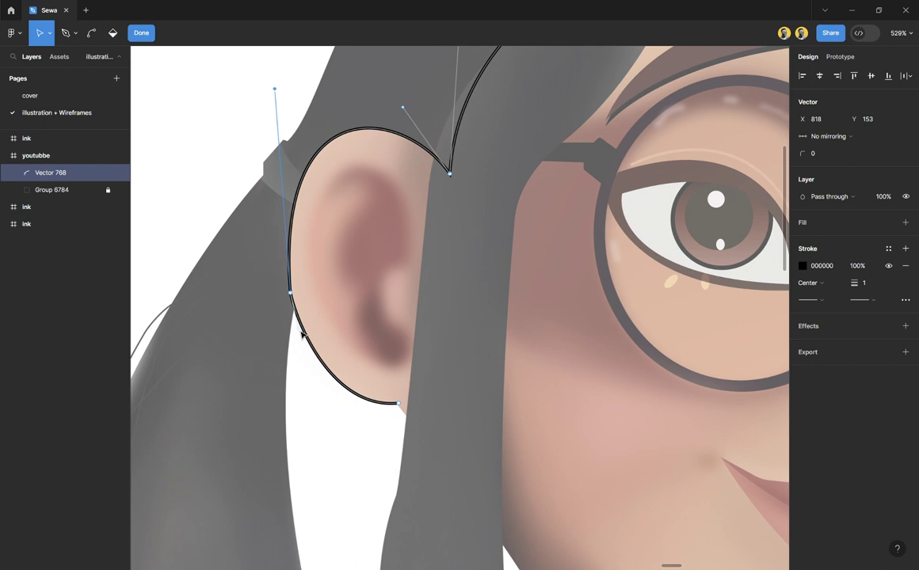
{"action": "mouse_move", "coordinate": [301, 334]}
{"action": "left_mouse_down"}
{"action": "mouse_move", "coordinate": [293, 323]}
{"action": "mouse_move", "coordinate": [301, 348]}
{"action": "left_mouse_up"}
{"action": "left_click", "coordinate": [379, 393]}
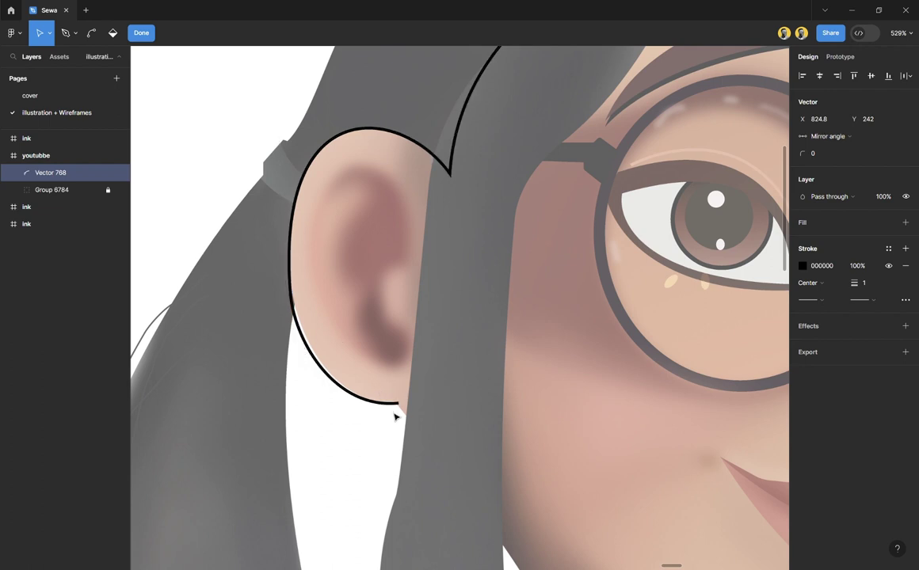
{"action": "left_click", "coordinate": [322, 162]}
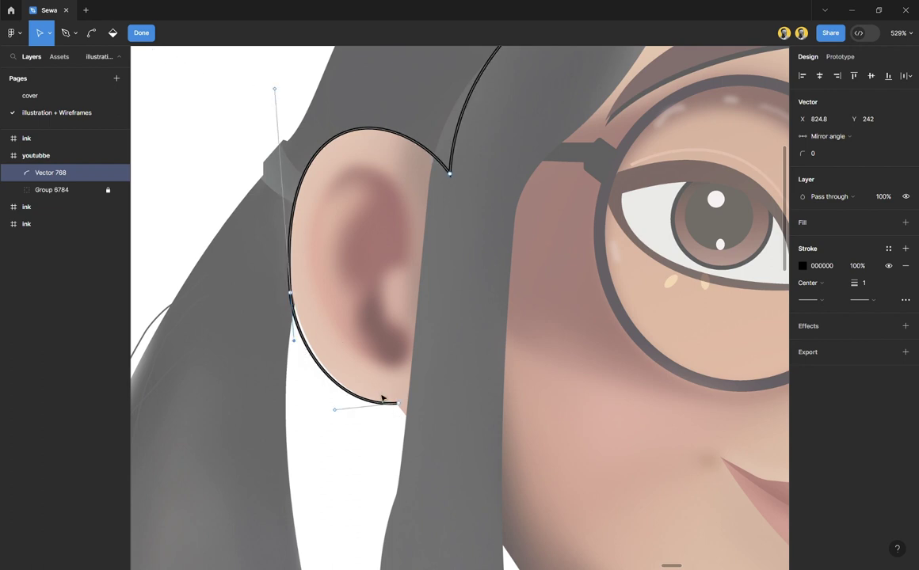
{"action": "scroll", "coordinate": [428, 400], "scroll_direction": "down", "scroll_amount": 1}
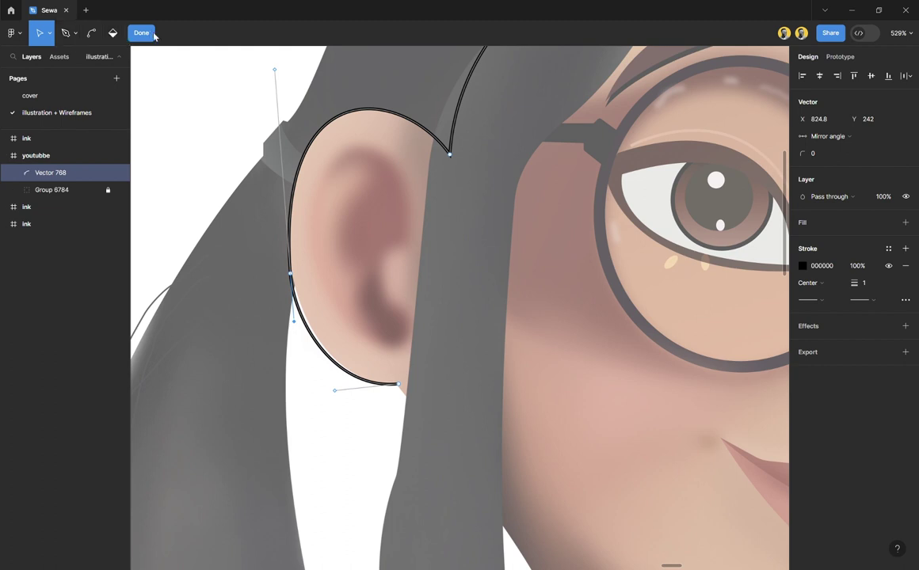
Step: Resume the pen path from its end node at the earlobe
{"action": "left_click", "coordinate": [66, 35]}
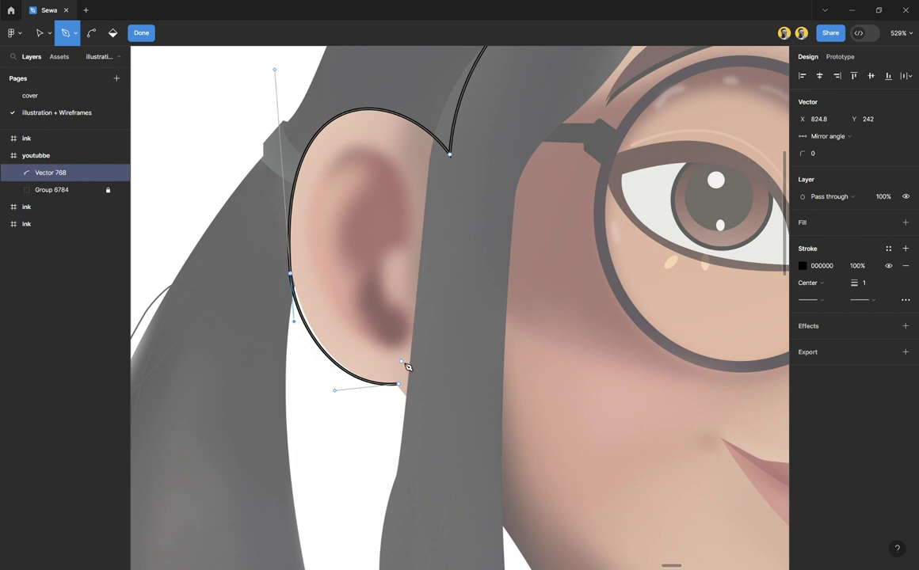
{"action": "scroll", "coordinate": [407, 366], "scroll_direction": "down", "scroll_amount": 5}
{"action": "left_click", "coordinate": [404, 191]}
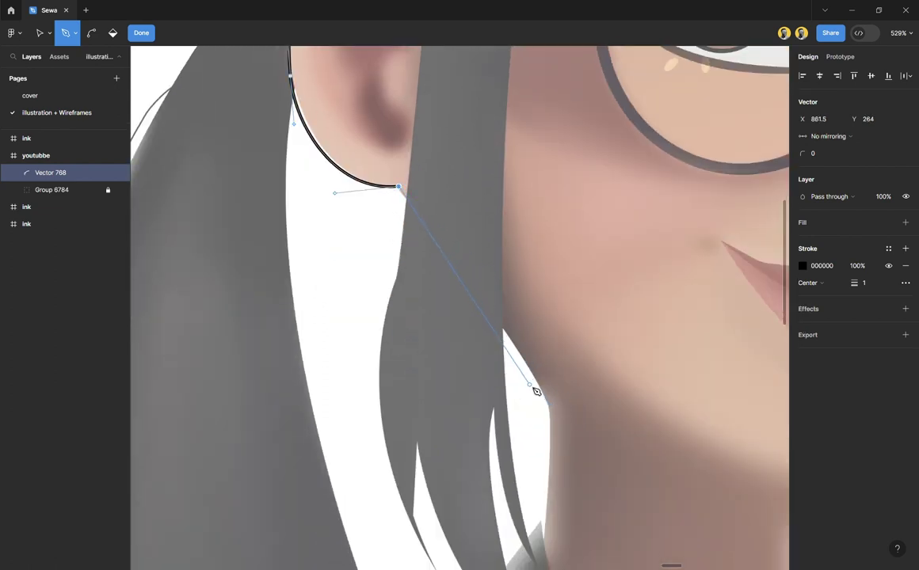
{"action": "scroll", "coordinate": [536, 391], "scroll_direction": "down", "scroll_amount": 5}
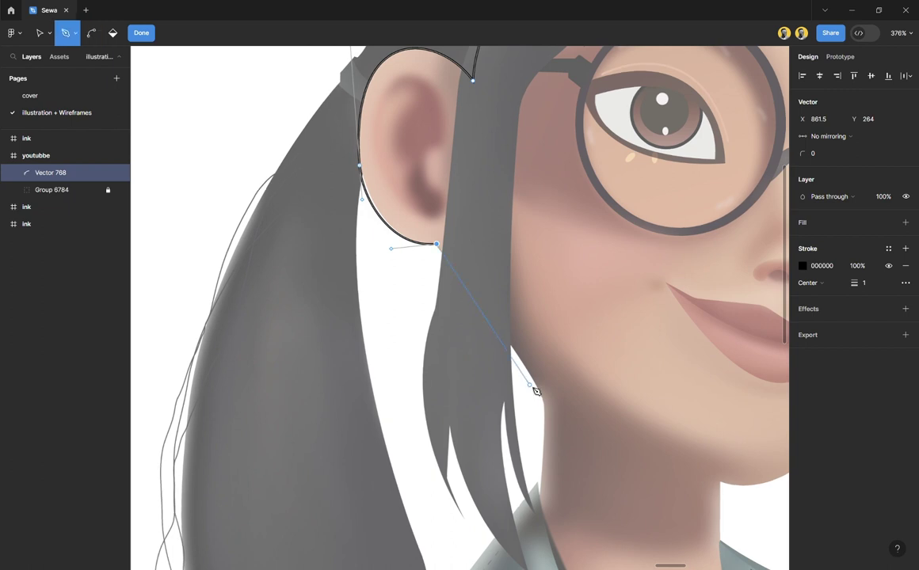
{"action": "scroll", "coordinate": [536, 391], "scroll_direction": "right", "scroll_amount": 2}
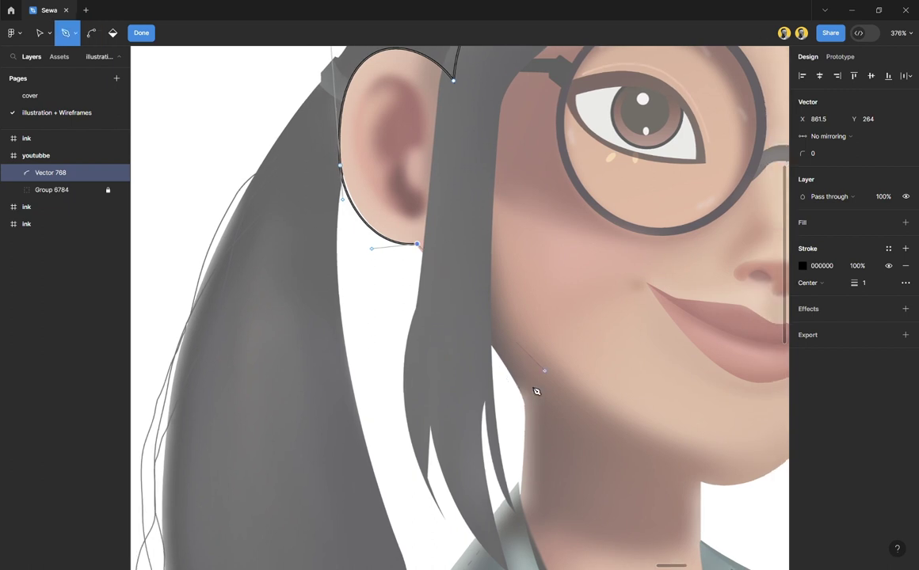
{"action": "scroll", "coordinate": [527, 392], "scroll_direction": "down", "scroll_amount": 2}
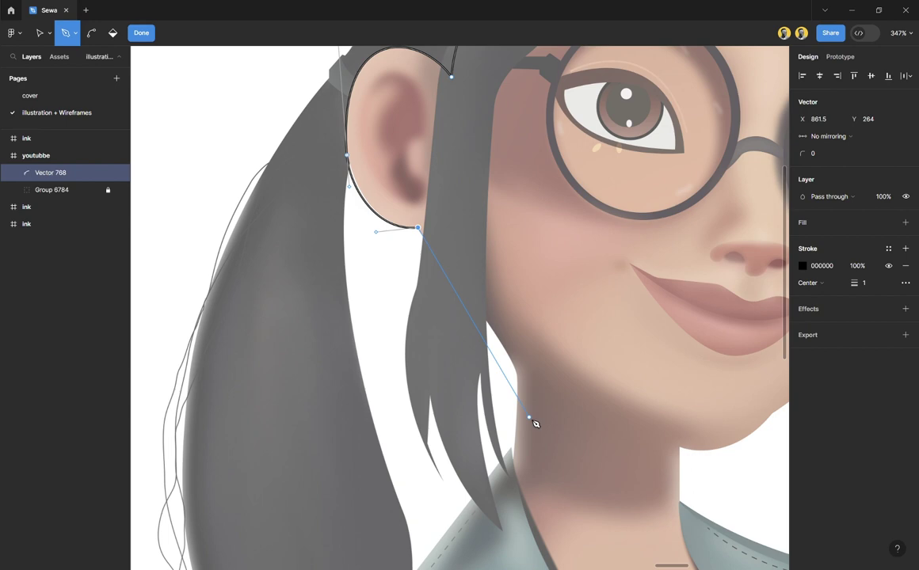
{"action": "scroll", "coordinate": [536, 362], "scroll_direction": "down", "scroll_amount": 10}
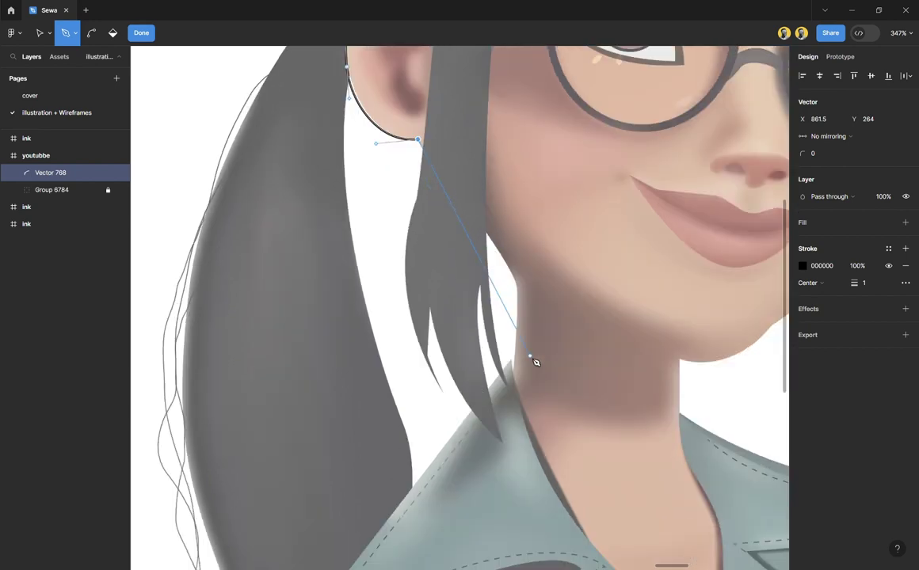
{"action": "scroll", "coordinate": [539, 316], "scroll_direction": "up", "scroll_amount": 6}
{"action": "scroll", "coordinate": [543, 269], "scroll_direction": "up", "scroll_amount": 4}
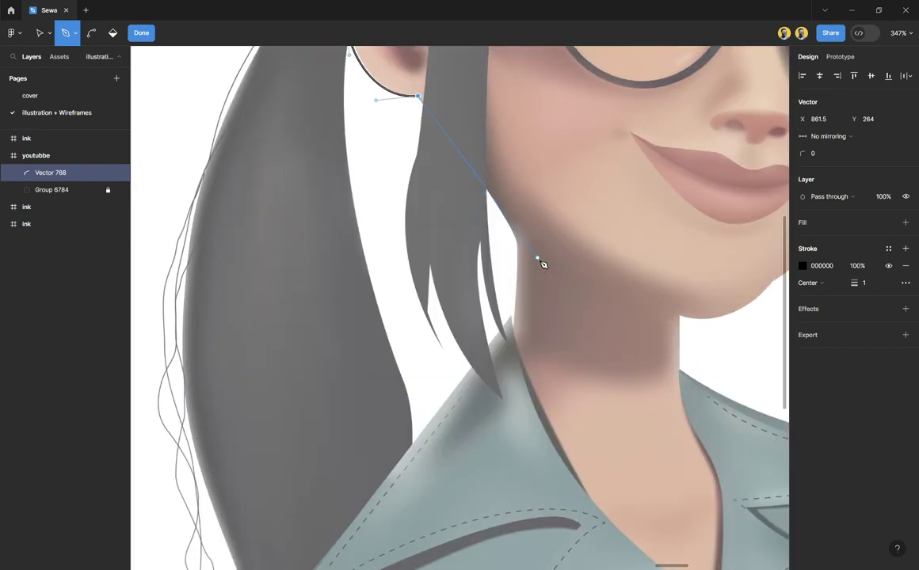
{"action": "scroll", "coordinate": [543, 264], "scroll_direction": "up", "scroll_amount": 1}
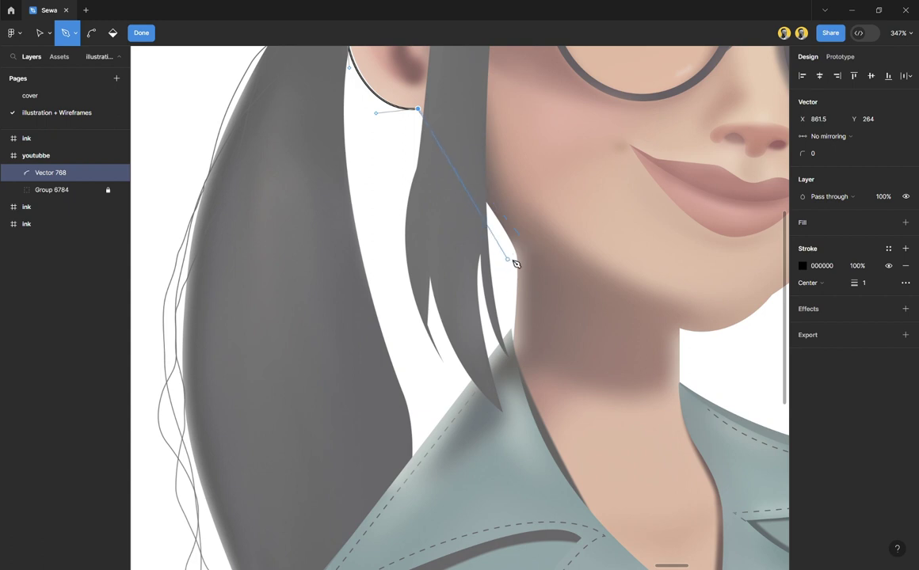
Step: Add points down the jaw and along the side of the neck
{"action": "left_click_drag", "start_coordinate": [518, 253], "coordinate": [537, 296]}
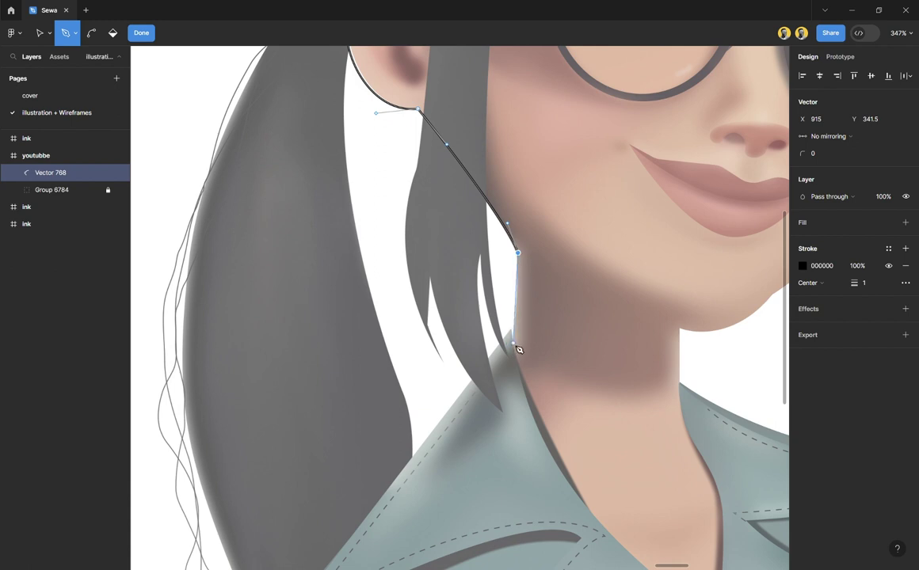
{"action": "left_click_drag", "start_coordinate": [513, 343], "coordinate": [507, 355]}
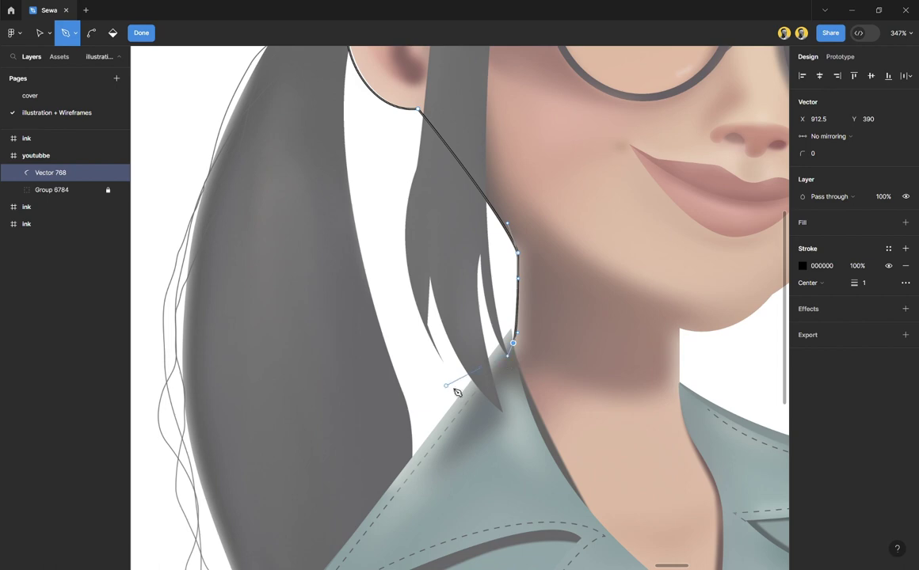
{"action": "scroll", "coordinate": [507, 349], "scroll_direction": "down", "scroll_amount": 4}
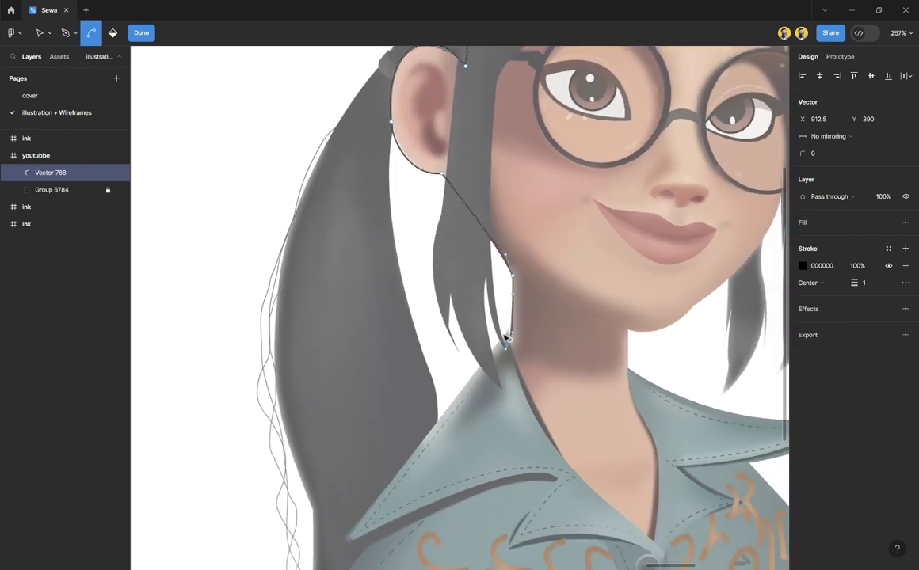
{"action": "scroll", "coordinate": [505, 338], "scroll_direction": "down", "scroll_amount": 1}
{"action": "scroll", "coordinate": [505, 338], "scroll_direction": "down", "scroll_amount": 5}
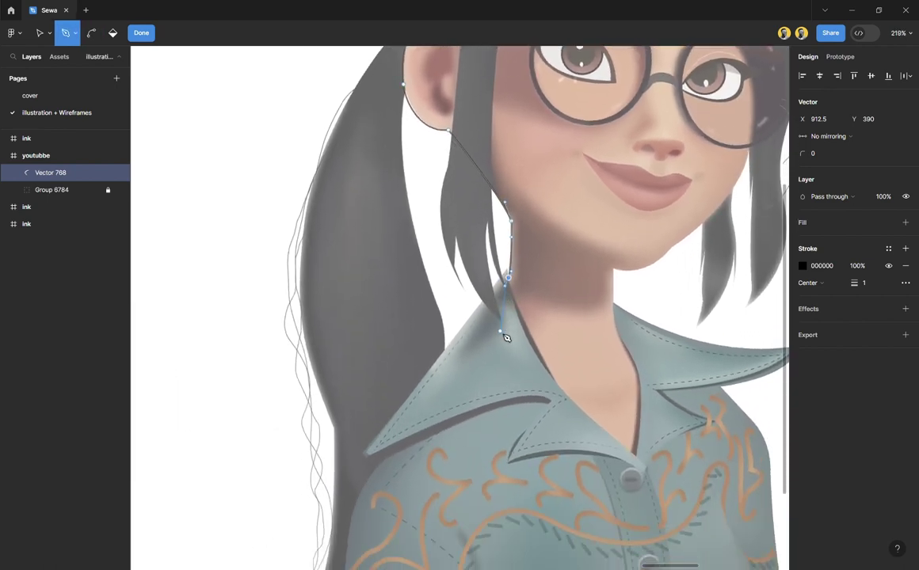
Step: Extend the outline to the collar's outer tip and down the shoulder past the portrait's bottom
{"action": "scroll", "coordinate": [505, 338], "scroll_direction": "down", "scroll_amount": 2}
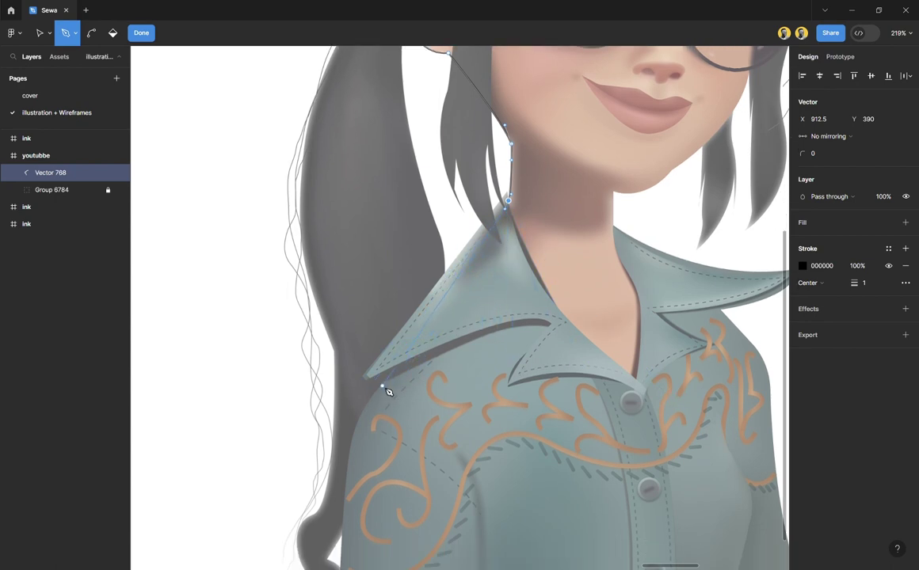
{"action": "left_click", "coordinate": [381, 384]}
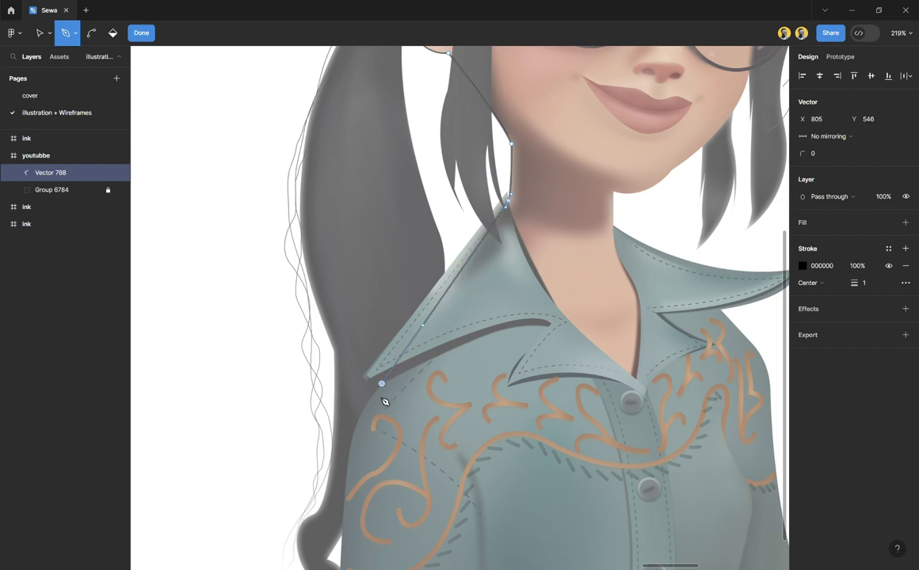
{"action": "scroll", "coordinate": [381, 457], "scroll_direction": "down", "scroll_amount": 3}
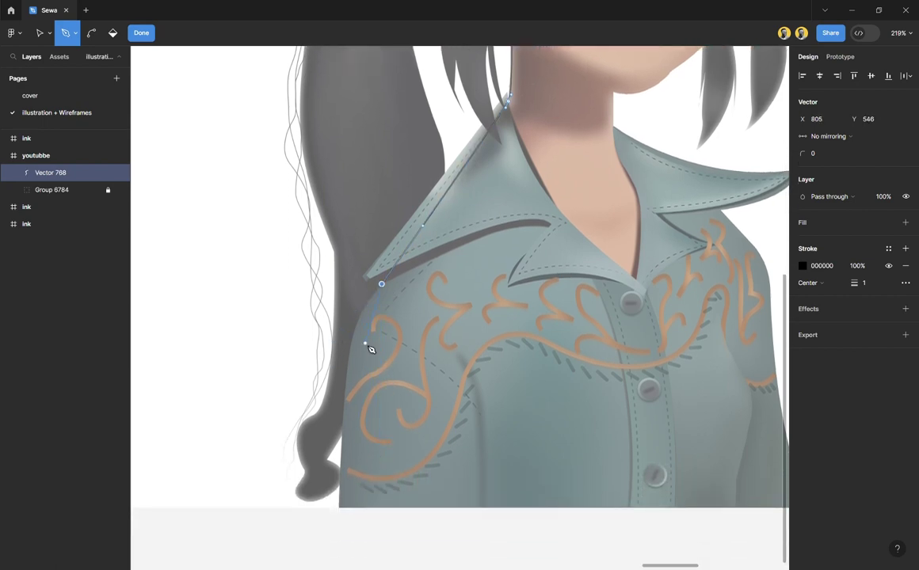
{"action": "scroll", "coordinate": [371, 416], "scroll_direction": "up", "scroll_amount": 3}
{"action": "scroll", "coordinate": [369, 411], "scroll_direction": "down", "scroll_amount": 1}
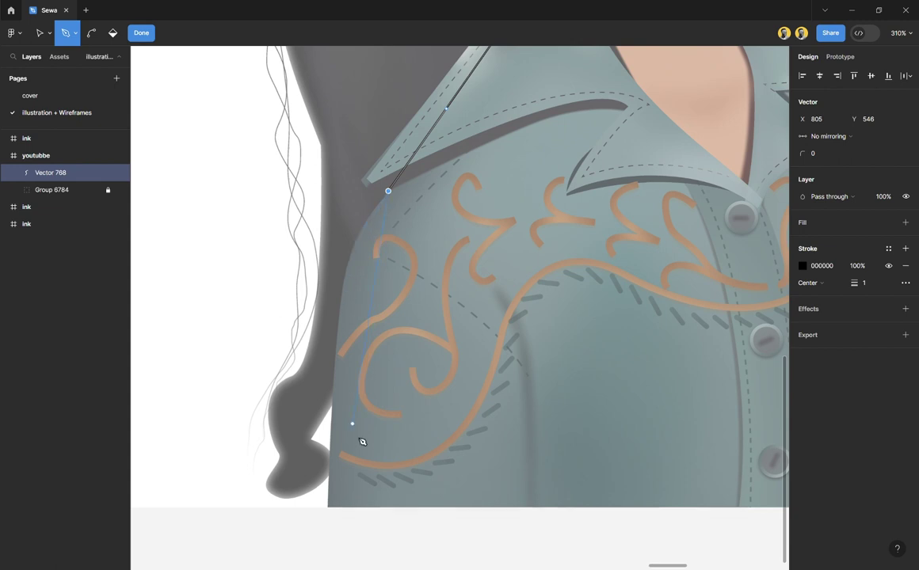
{"action": "scroll", "coordinate": [340, 491], "scroll_direction": "down", "scroll_amount": 5}
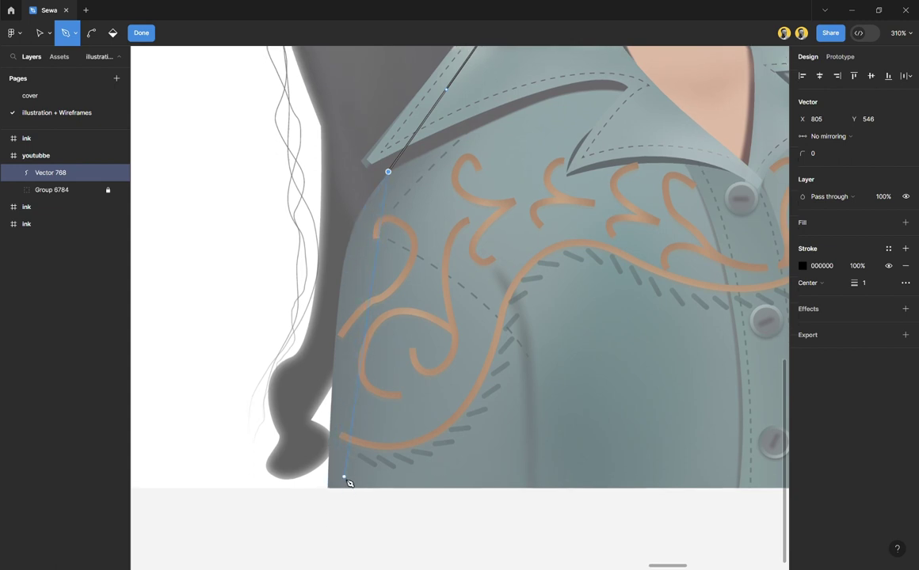
{"action": "scroll", "coordinate": [345, 479], "scroll_direction": "up", "scroll_amount": 3}
{"action": "scroll", "coordinate": [341, 395], "scroll_direction": "down", "scroll_amount": 2}
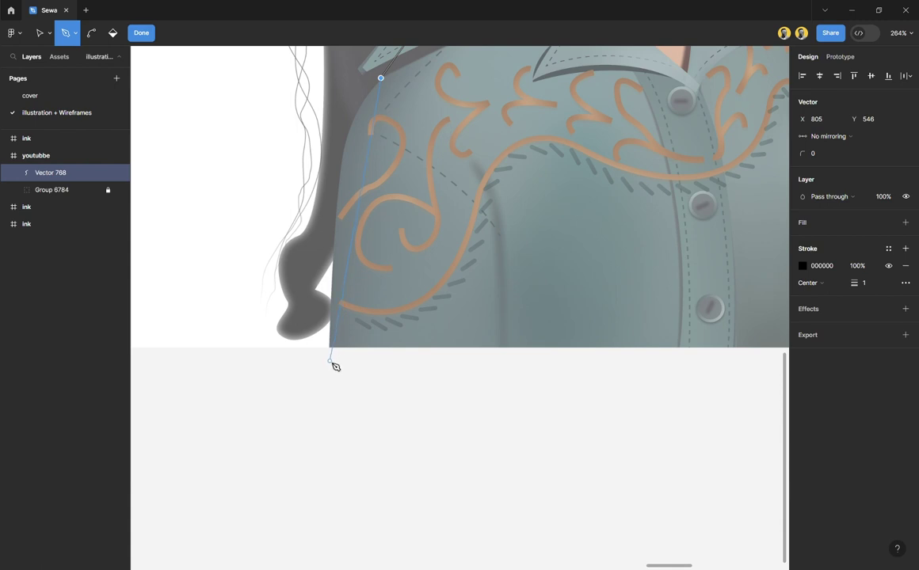
{"action": "left_click_drag", "start_coordinate": [333, 359], "coordinate": [330, 533]}
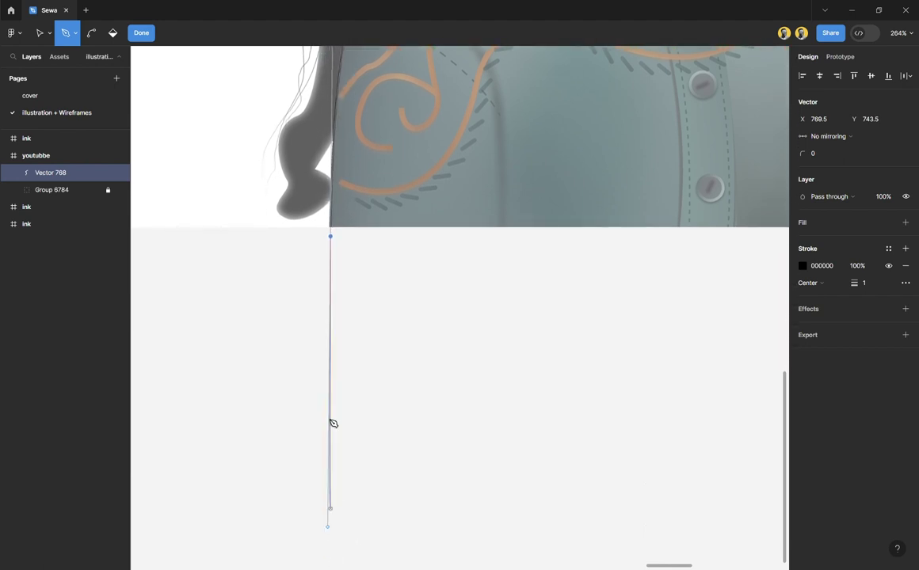
{"action": "scroll", "coordinate": [344, 316], "scroll_direction": "up", "scroll_amount": 5}
{"action": "scroll", "coordinate": [362, 232], "scroll_direction": "up", "scroll_amount": 1}
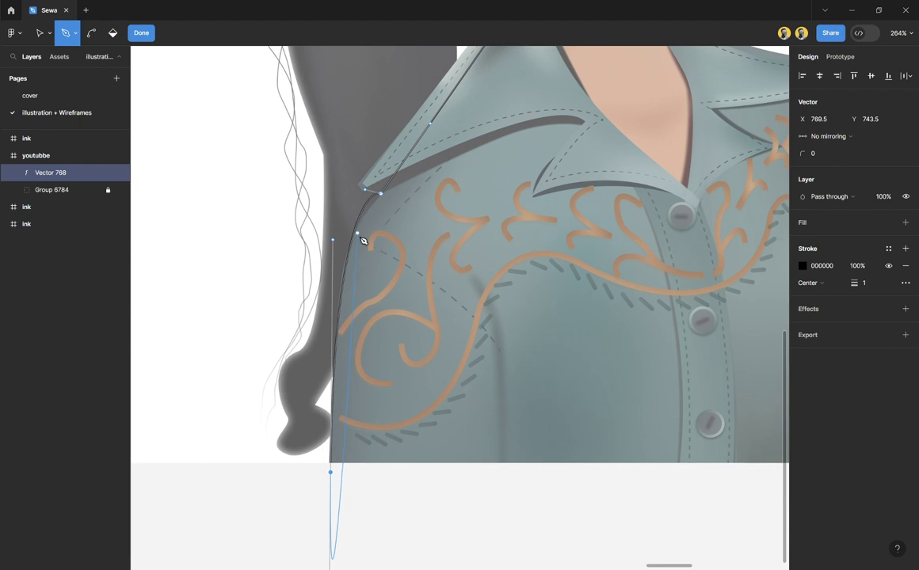
{"action": "scroll", "coordinate": [361, 238], "scroll_direction": "up", "scroll_amount": 3}
{"action": "scroll", "coordinate": [362, 240], "scroll_direction": "up", "scroll_amount": 1}
{"action": "scroll", "coordinate": [389, 205], "scroll_direction": "up", "scroll_amount": 2}
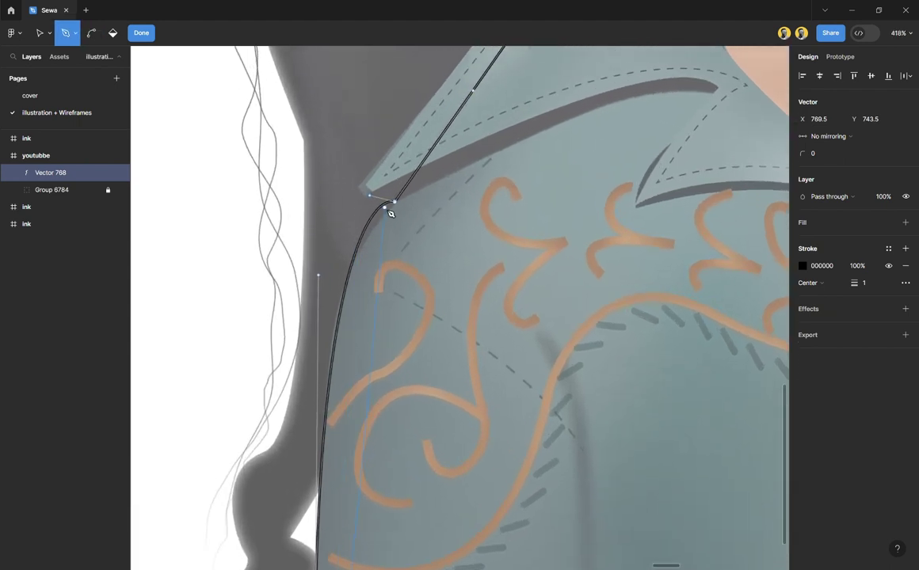
Step: Reshape the curve where the collar meets the left shoulder
{"action": "left_click", "coordinate": [40, 36]}
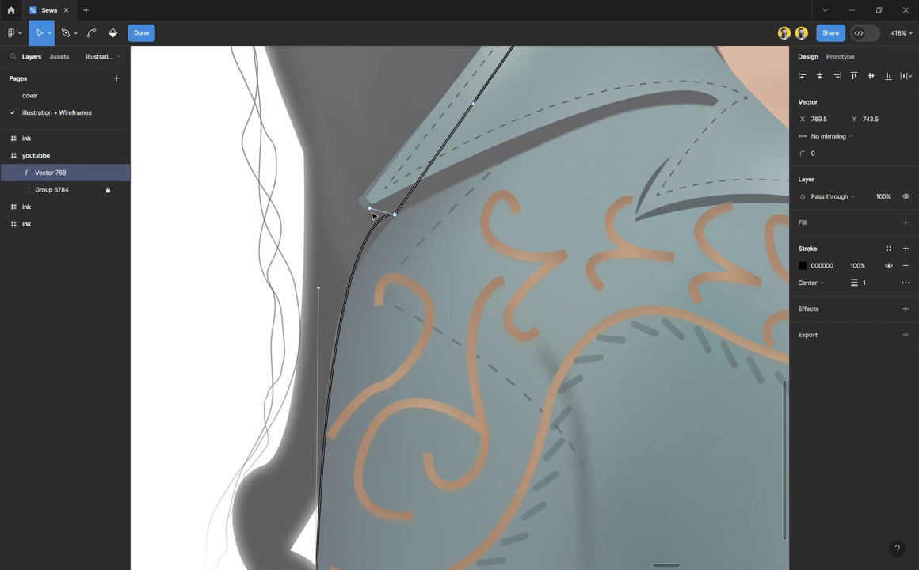
{"action": "left_click_drag", "start_coordinate": [372, 216], "coordinate": [353, 270]}
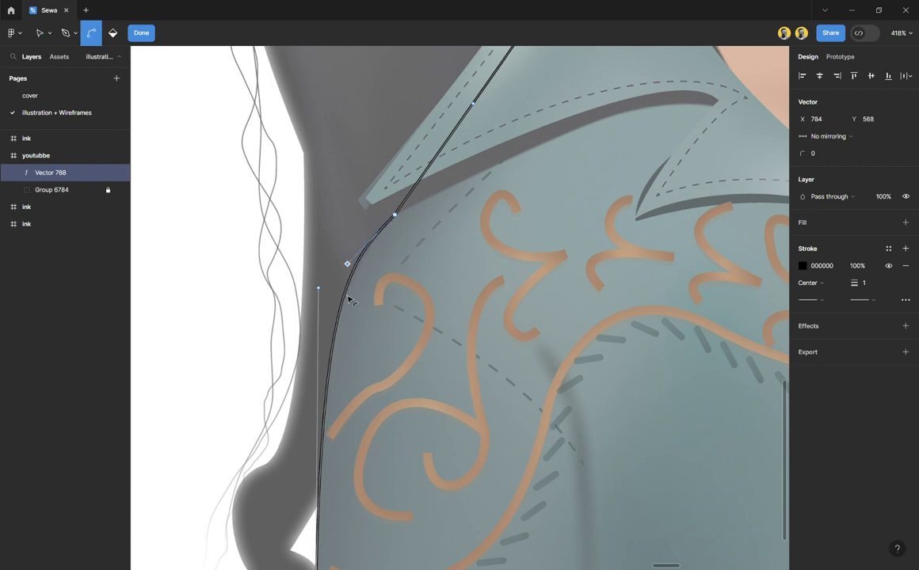
{"action": "scroll", "coordinate": [349, 298], "scroll_direction": "down", "scroll_amount": 5}
{"action": "scroll", "coordinate": [373, 424], "scroll_direction": "right", "scroll_amount": 2}
{"action": "scroll", "coordinate": [374, 424], "scroll_direction": "down", "scroll_amount": 1}
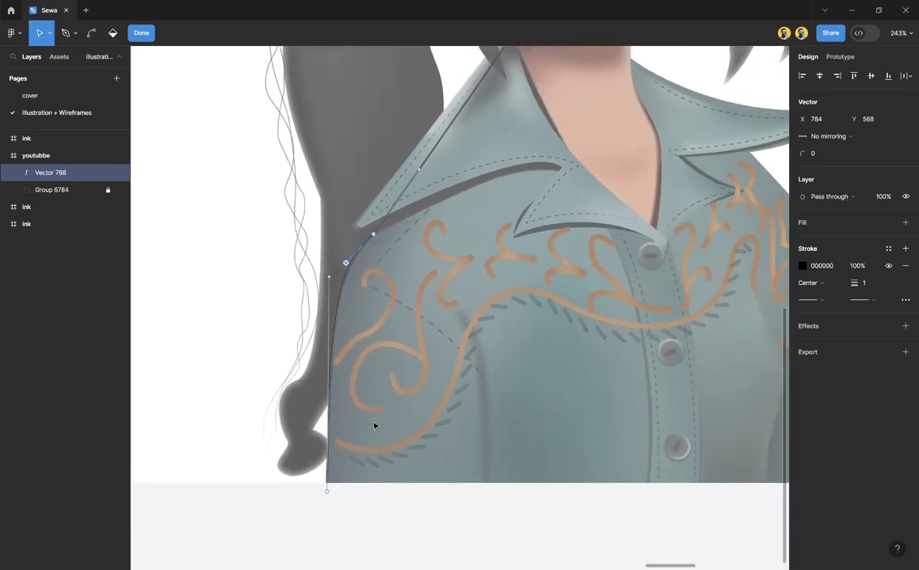
{"action": "key", "text": "p"}
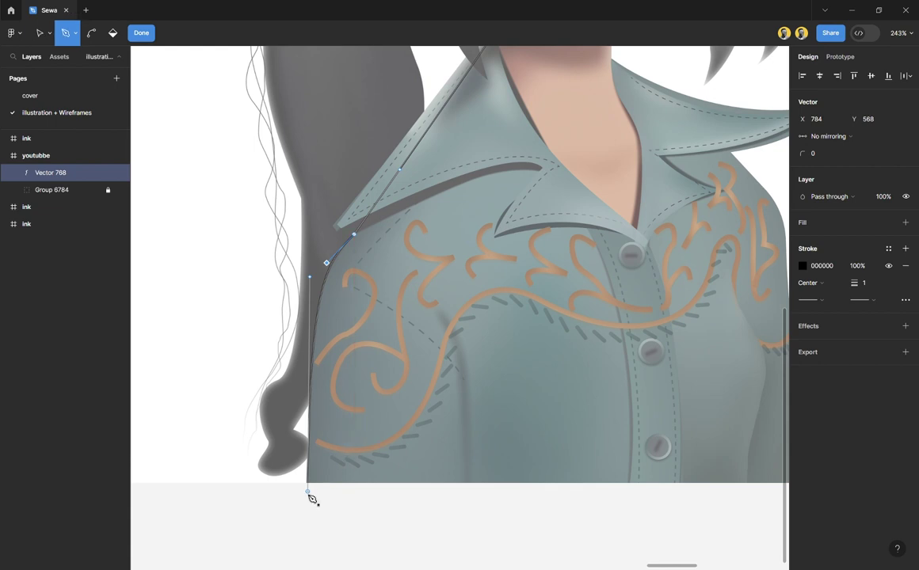
{"action": "scroll", "coordinate": [347, 482], "scroll_direction": "down", "scroll_amount": 9}
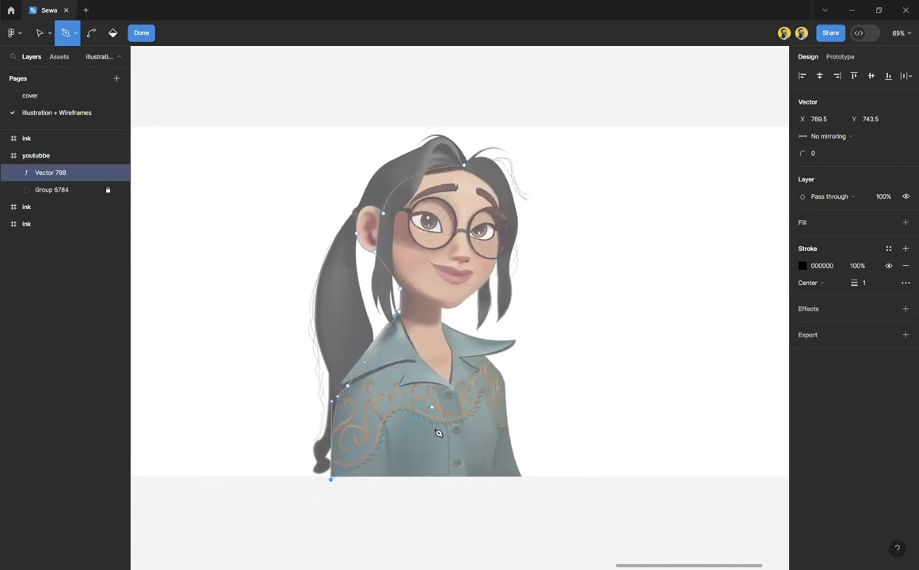
{"action": "scroll", "coordinate": [484, 480], "scroll_direction": "up", "scroll_amount": 2}
{"action": "scroll", "coordinate": [527, 481], "scroll_direction": "up", "scroll_amount": 5}
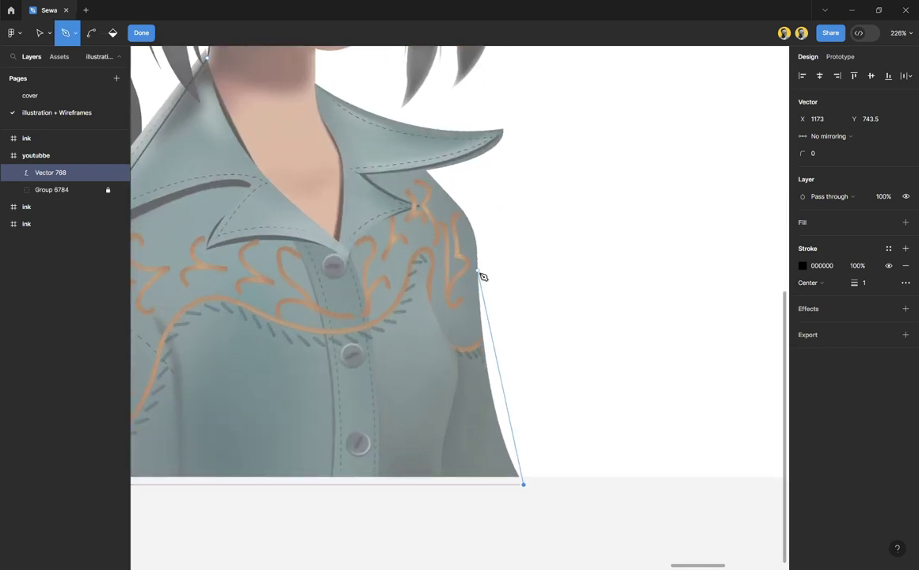
Step: Trace a curve up the shirt's right side, discarding a misplaced collar point
{"action": "left_click_drag", "start_coordinate": [476, 267], "coordinate": [481, 136]}
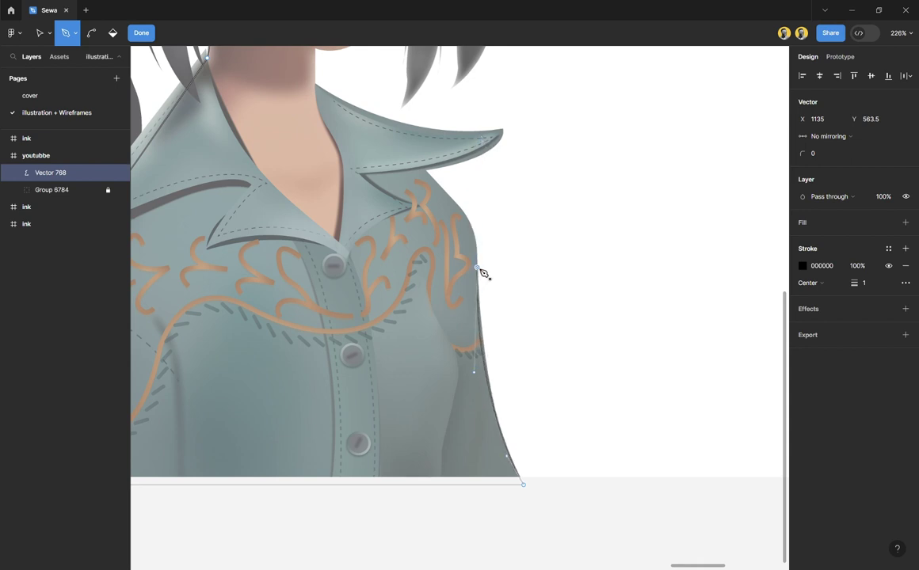
{"action": "key", "text": "ctrl"}
{"action": "scroll", "coordinate": [452, 229], "scroll_direction": "up", "scroll_amount": 5, "text": "ctrl"}
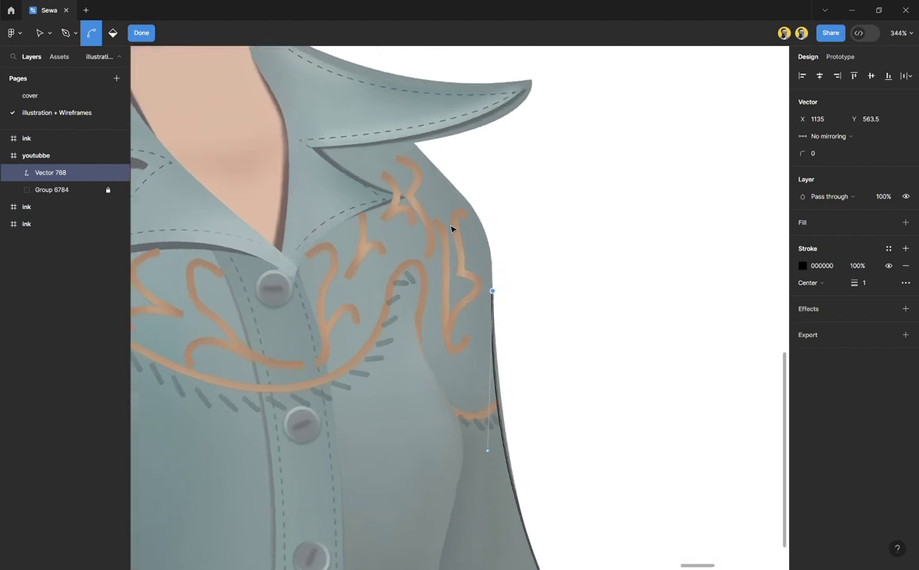
{"action": "scroll", "coordinate": [452, 229], "scroll_direction": "up", "scroll_amount": 2}
{"action": "scroll", "coordinate": [451, 228], "scroll_direction": "up", "scroll_amount": 1}
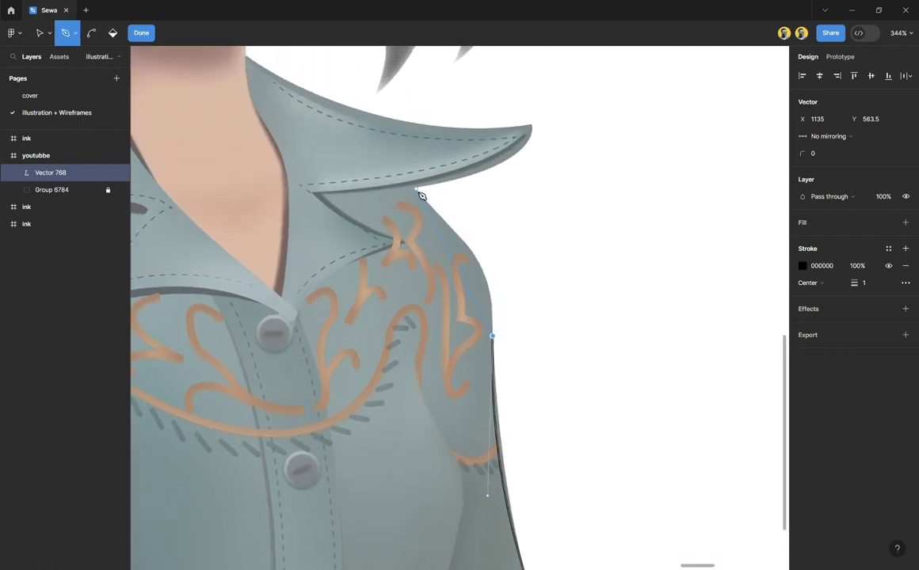
{"action": "scroll", "coordinate": [427, 246], "scroll_direction": "up", "scroll_amount": 4}
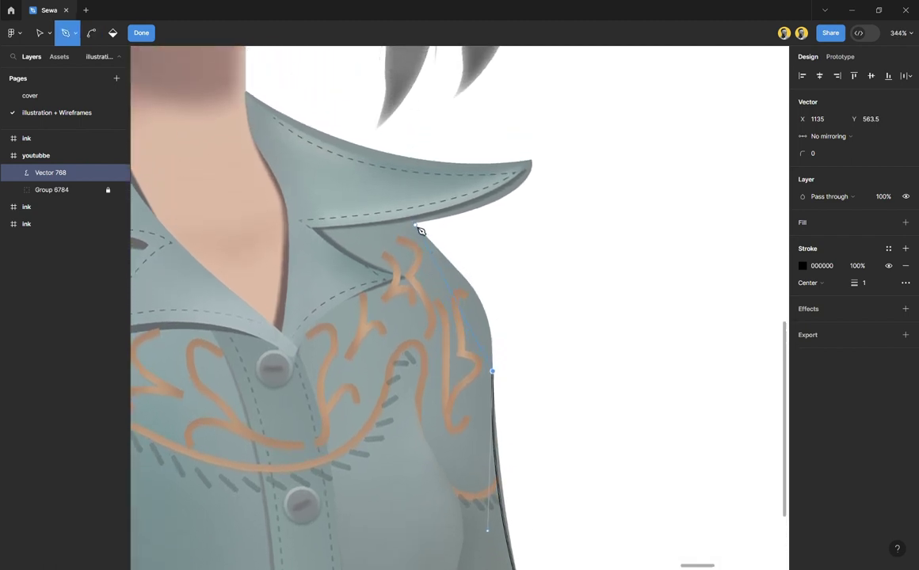
{"action": "left_click_drag", "start_coordinate": [415, 226], "coordinate": [345, 160]}
{"action": "key", "text": "ctrl"}
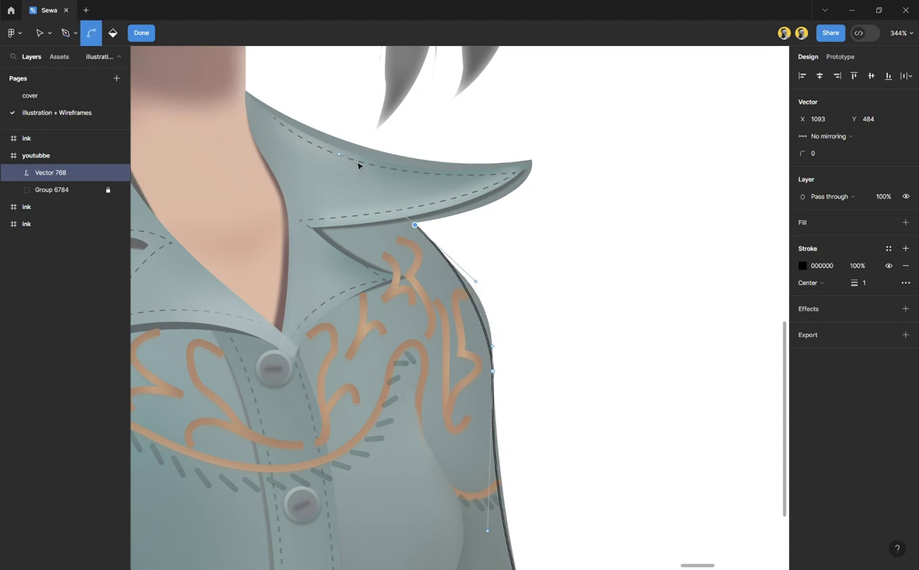
{"action": "key", "text": "ctrl+z"}
{"action": "scroll", "coordinate": [479, 313], "scroll_direction": "up", "scroll_amount": 3}
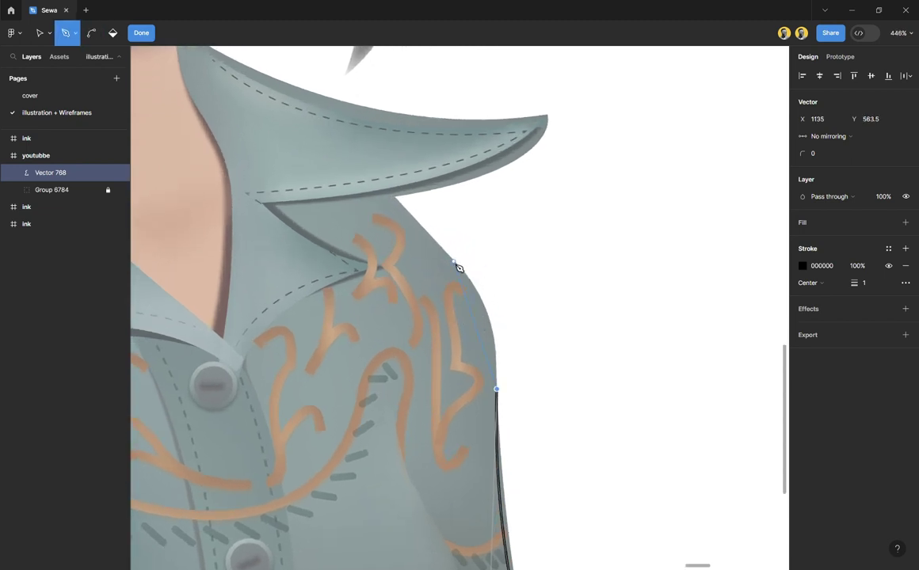
Step: Add a curved point on the shoulder and carry the outline to the right collar tip
{"action": "left_click_drag", "start_coordinate": [453, 262], "coordinate": [554, 242]}
{"action": "scroll", "coordinate": [552, 122], "scroll_direction": "up", "scroll_amount": 2}
{"action": "scroll", "coordinate": [556, 128], "scroll_direction": "up", "scroll_amount": 1}
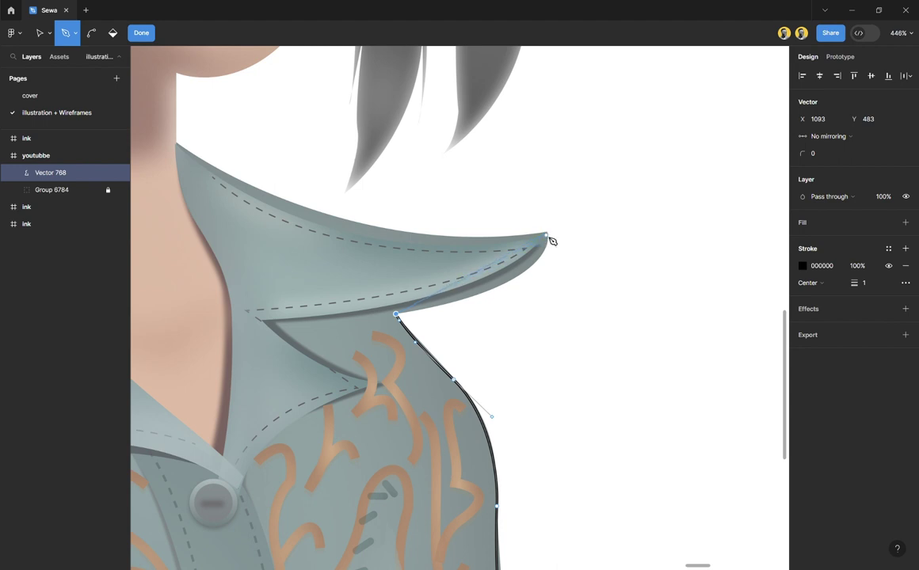
{"action": "left_click_drag", "start_coordinate": [545, 235], "coordinate": [543, 172]}
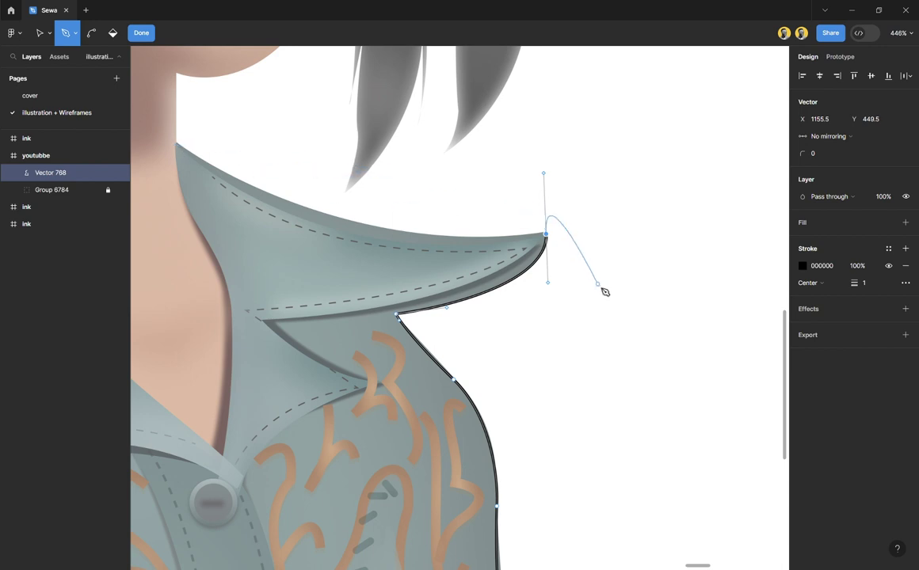
{"action": "scroll", "coordinate": [548, 241], "scroll_direction": "up", "scroll_amount": 5}
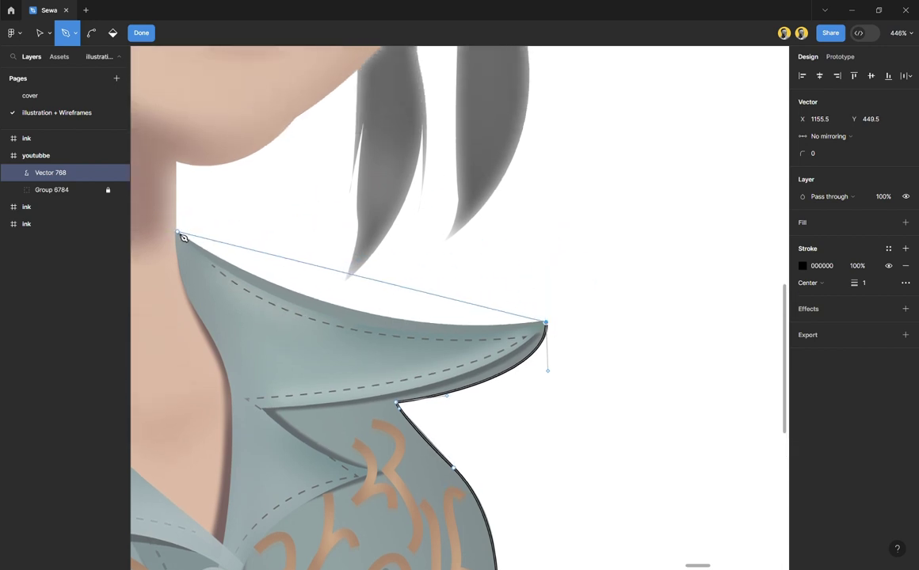
Step: Carry the collar edge back to the neck and draw a straight line up the neck
{"action": "mouse_move", "coordinate": [179, 235]}
{"action": "left_mouse_down"}
{"action": "mouse_move", "coordinate": [172, 209]}
{"action": "mouse_move", "coordinate": [119, 152]}
{"action": "mouse_move", "coordinate": [227, 156]}
{"action": "mouse_move", "coordinate": [250, 140]}
{"action": "left_mouse_up"}
{"action": "left_click_drag", "start_coordinate": [248, 127], "coordinate": [237, 118]}
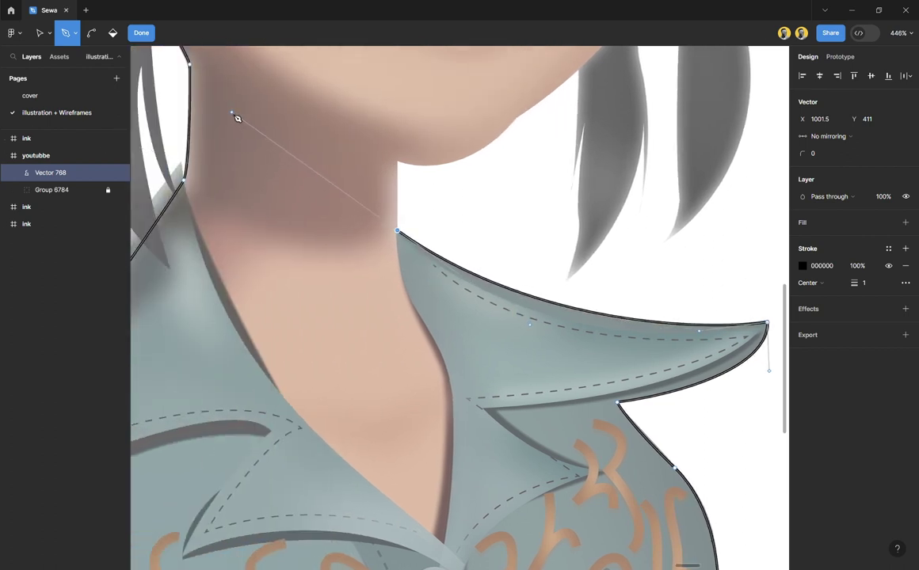
{"action": "left_click", "coordinate": [397, 230]}
{"action": "left_click", "coordinate": [398, 161]}
{"action": "scroll", "coordinate": [517, 188], "scroll_direction": "up", "scroll_amount": 5}
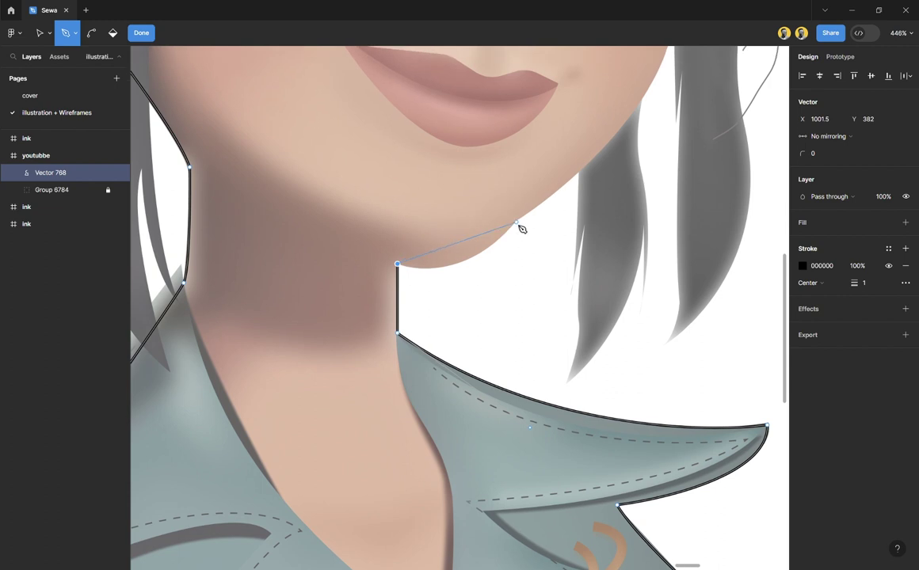
Step: Curve the outline under the chin and up the jaw, closing it at the hair's top
{"action": "left_click_drag", "start_coordinate": [515, 222], "coordinate": [562, 163]}
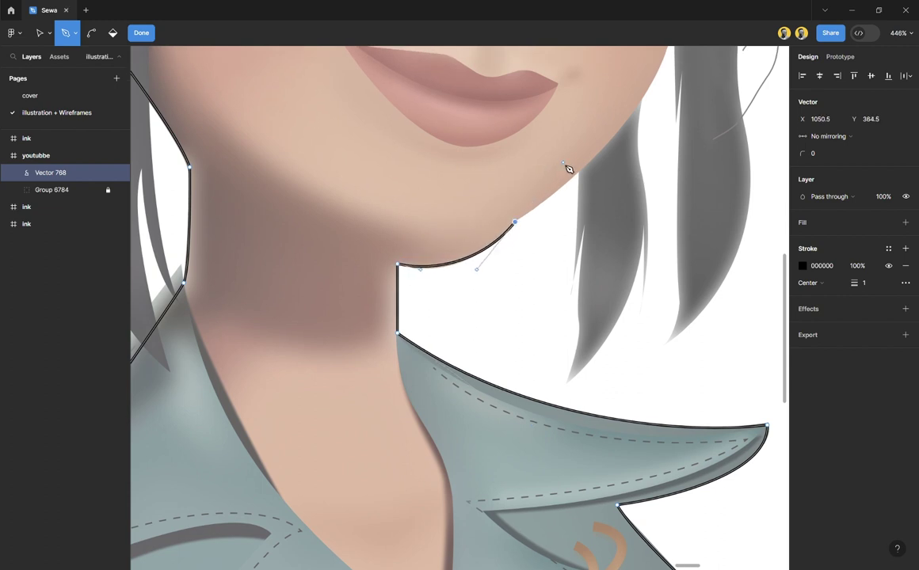
{"action": "left_click", "coordinate": [516, 224]}
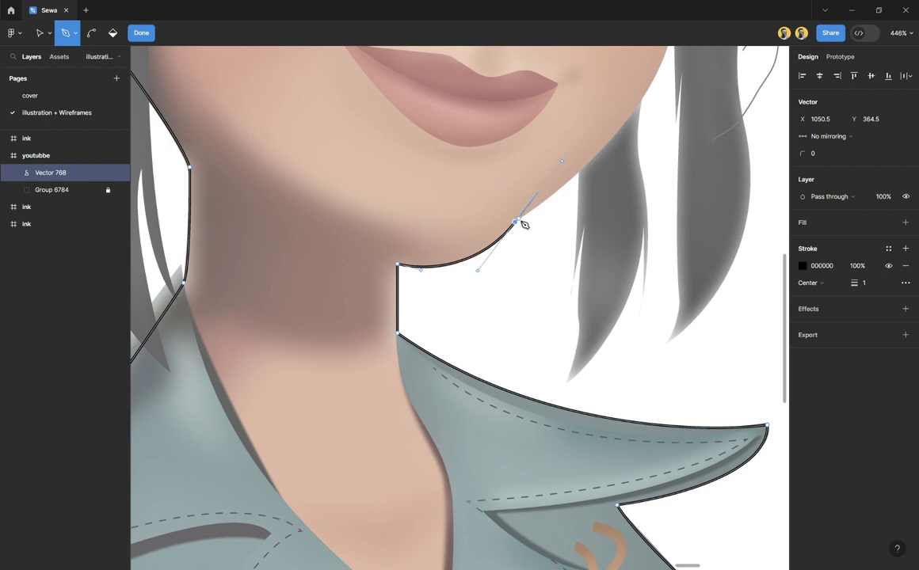
{"action": "scroll", "coordinate": [652, 266], "scroll_direction": "up", "scroll_amount": 5}
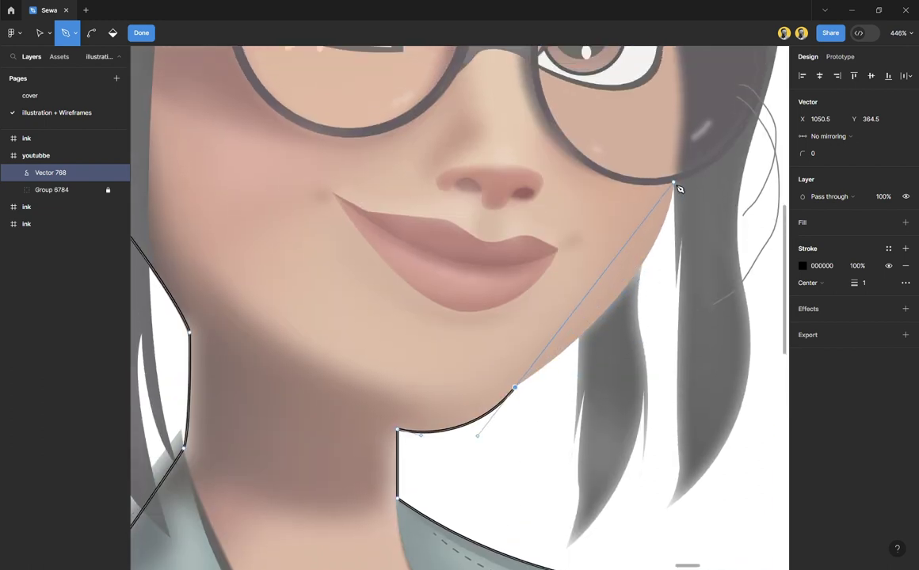
{"action": "left_click_drag", "start_coordinate": [674, 184], "coordinate": [568, 111]}
{"action": "scroll", "coordinate": [678, 118], "scroll_direction": "down", "scroll_amount": 5}
{"action": "scroll", "coordinate": [669, 159], "scroll_direction": "up", "scroll_amount": 2}
{"action": "scroll", "coordinate": [650, 190], "scroll_direction": "up", "scroll_amount": 3}
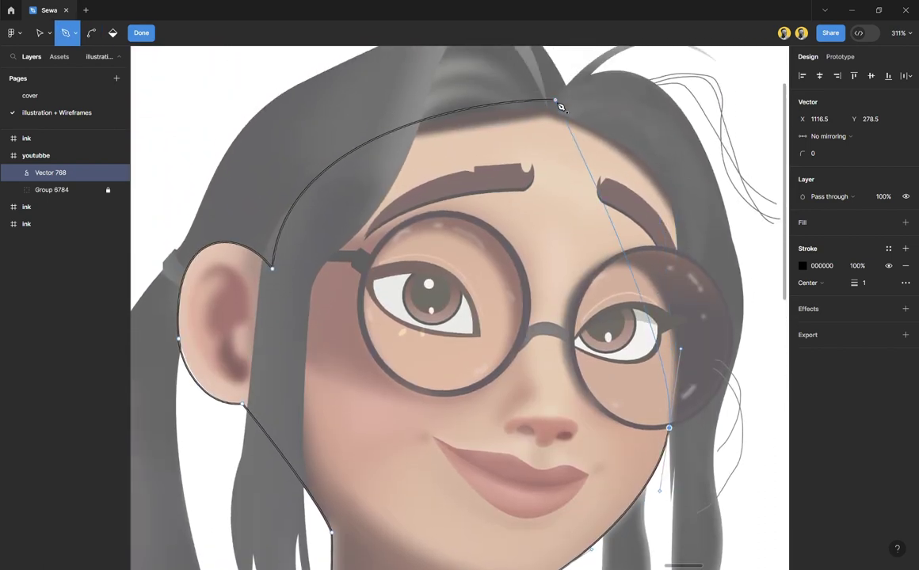
{"action": "left_click", "coordinate": [554, 100]}
{"action": "left_click_drag", "start_coordinate": [452, 123], "coordinate": [354, 233]}
{"action": "scroll", "coordinate": [402, 79], "scroll_direction": "up", "scroll_amount": 5}
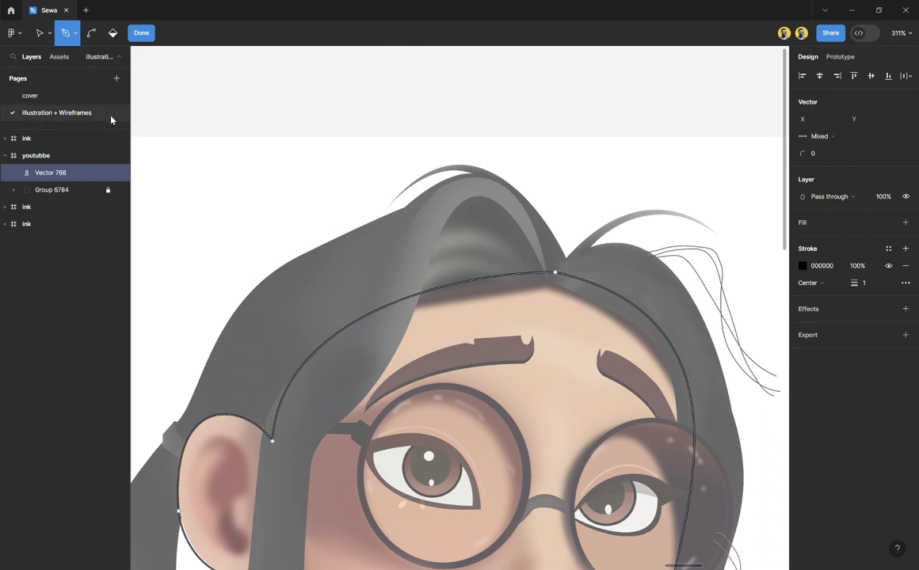
Step: Finish the outline edit and toggle the portrait's visibility to check the silhouette alone
{"action": "left_click", "coordinate": [145, 37]}
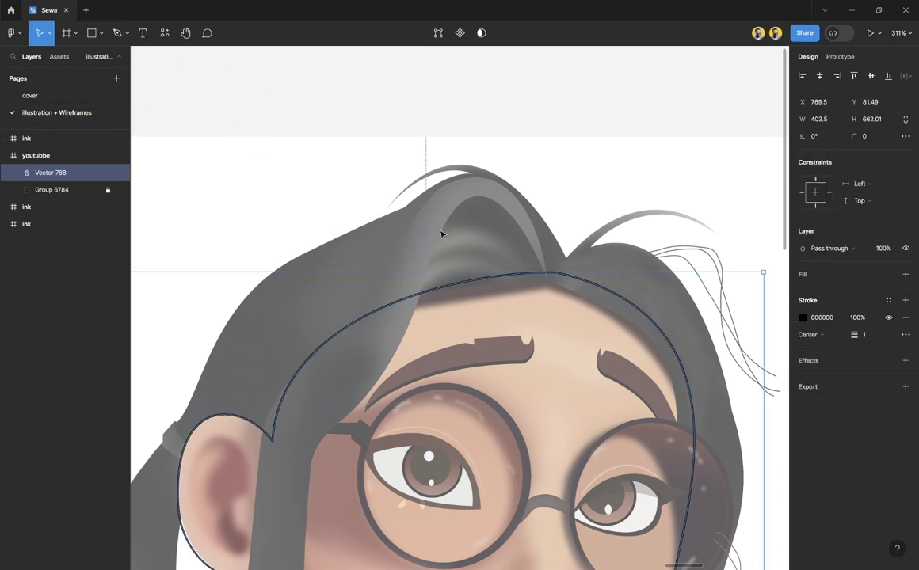
{"action": "key", "text": "shift+2"}
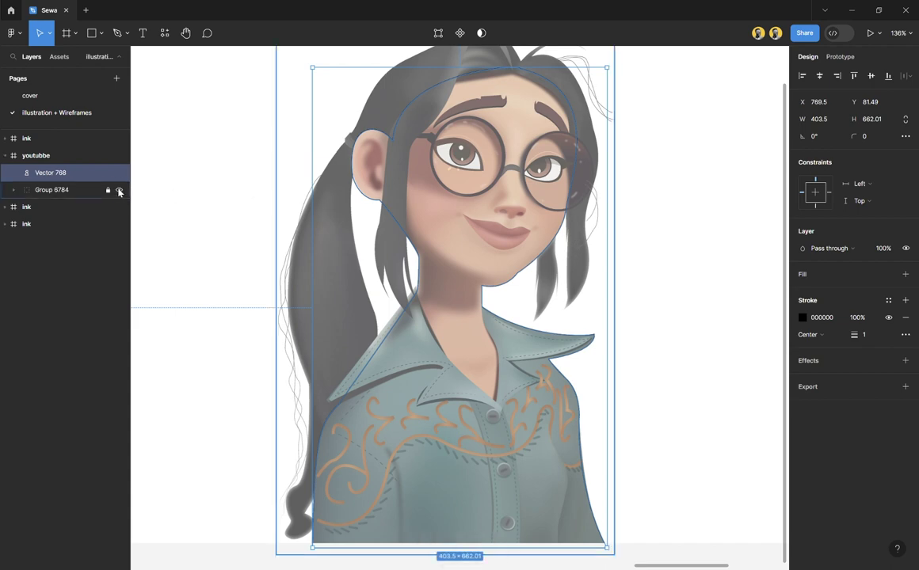
{"action": "left_click", "coordinate": [119, 191]}
{"action": "left_click", "coordinate": [119, 192]}
{"action": "left_click", "coordinate": [119, 192]}
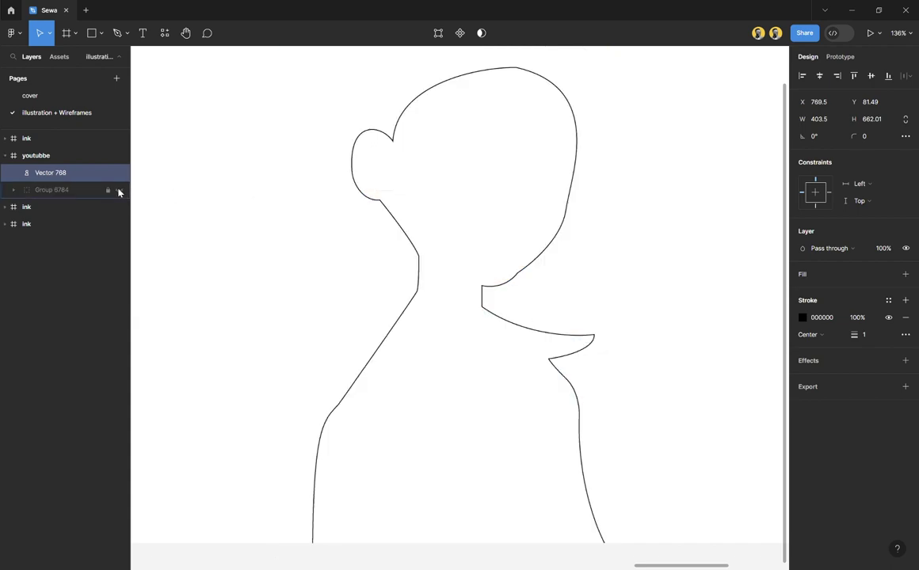
{"action": "left_click", "coordinate": [119, 192]}
{"action": "left_click", "coordinate": [119, 192]}
{"action": "left_click", "coordinate": [119, 192]}
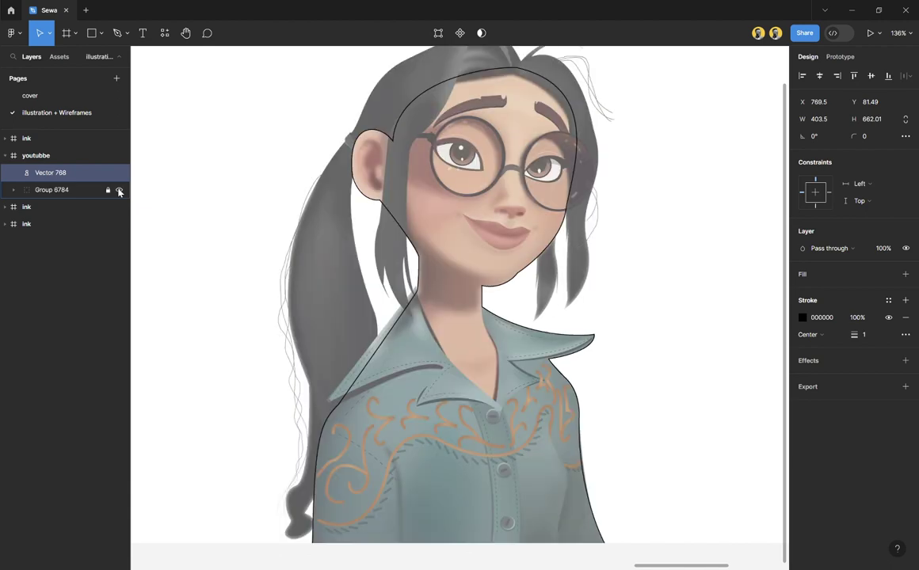
{"action": "left_click", "coordinate": [119, 192]}
{"action": "left_click", "coordinate": [119, 192]}
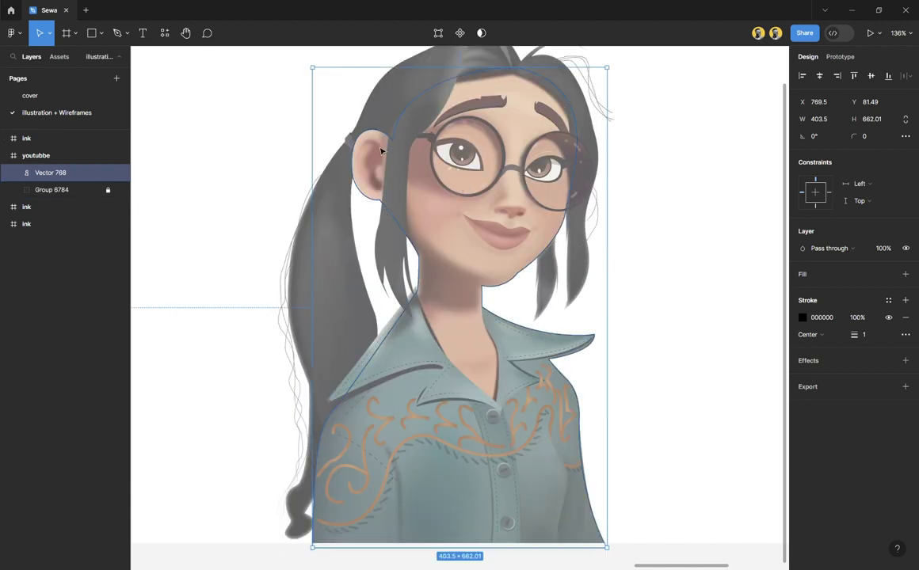
Step: Deselect the outline and zoom in on the left eyebrow of the portrait
{"action": "scroll", "coordinate": [415, 205], "scroll_direction": "up", "scroll_amount": 2}
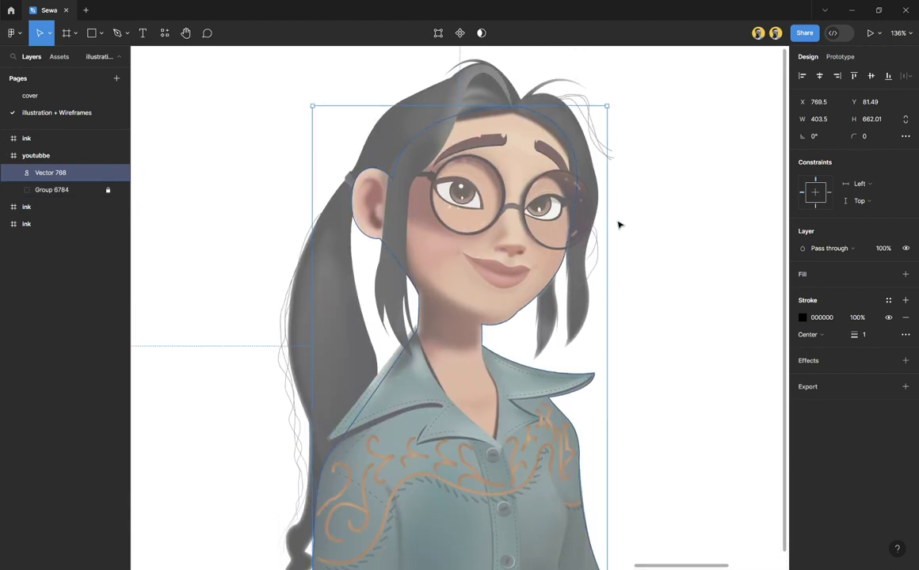
{"action": "left_click", "coordinate": [630, 228]}
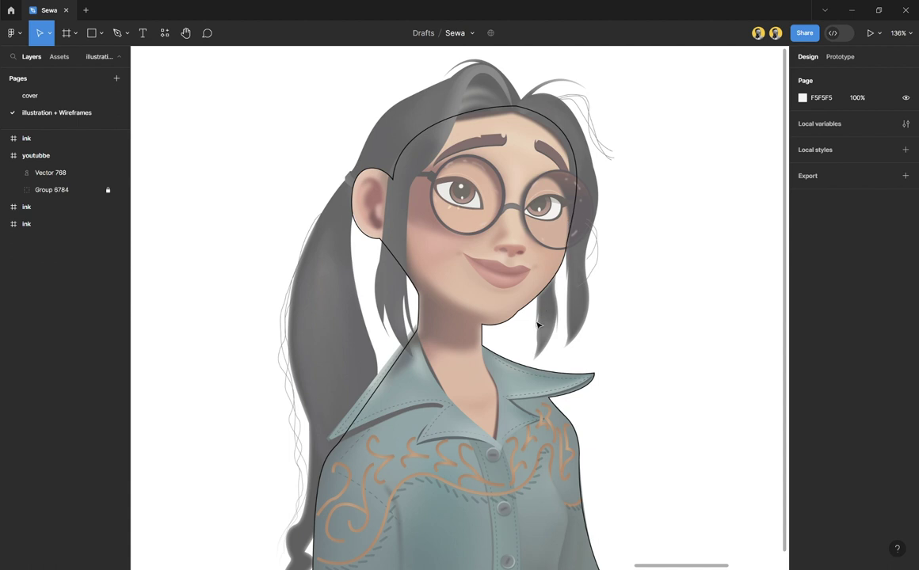
{"action": "scroll", "coordinate": [539, 322], "scroll_direction": "up", "scroll_amount": 2}
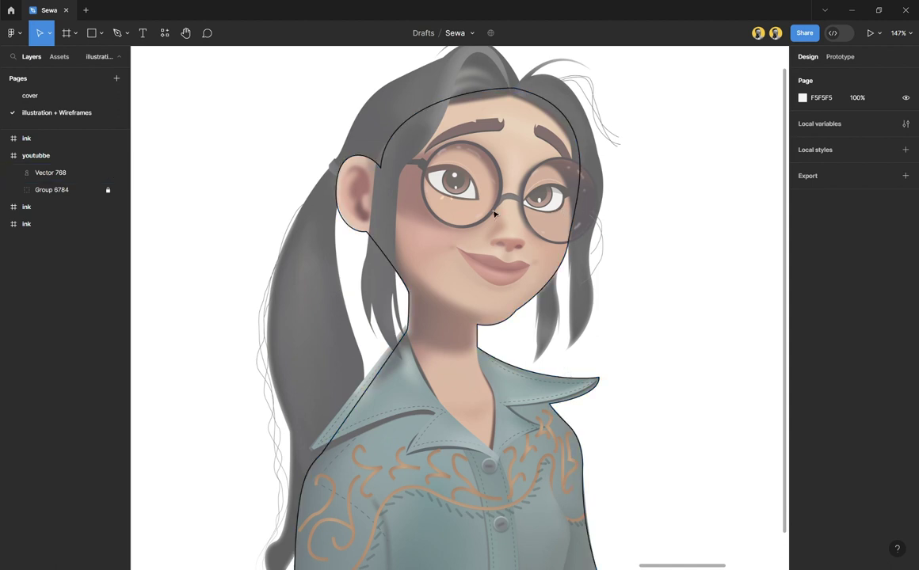
{"action": "scroll", "coordinate": [478, 191], "scroll_direction": "up", "scroll_amount": 2}
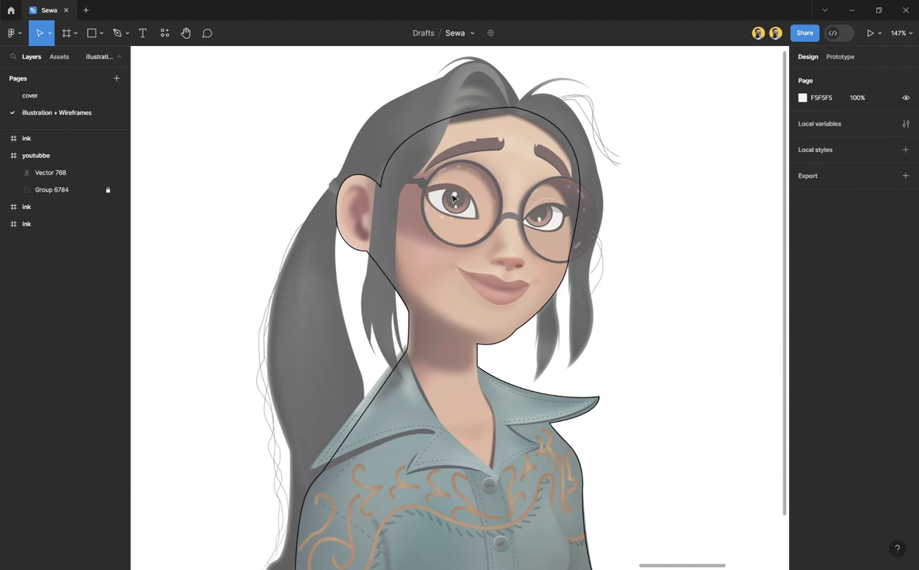
{"action": "scroll", "coordinate": [453, 196], "scroll_direction": "up", "scroll_amount": 5}
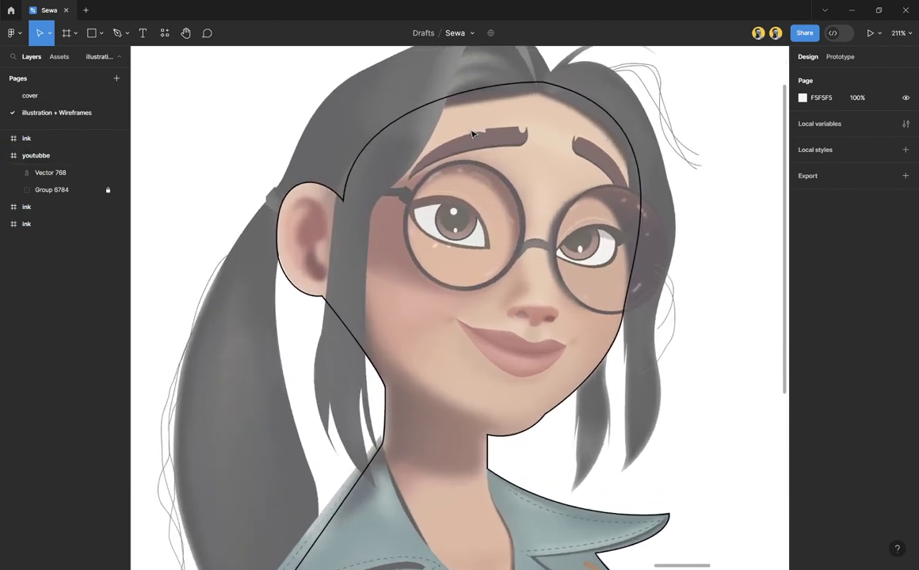
{"action": "scroll", "coordinate": [473, 133], "scroll_direction": "up", "scroll_amount": 5}
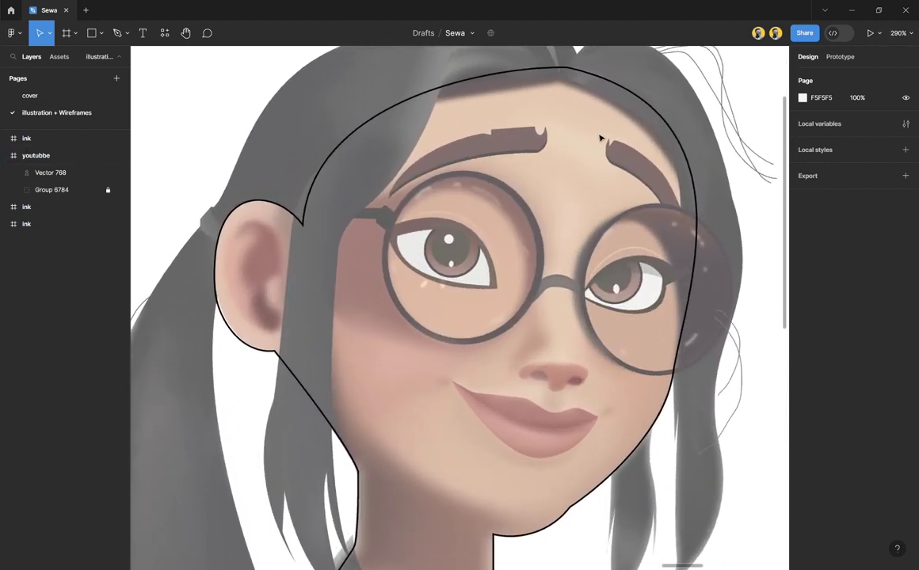
{"action": "scroll", "coordinate": [493, 169], "scroll_direction": "up", "scroll_amount": 5}
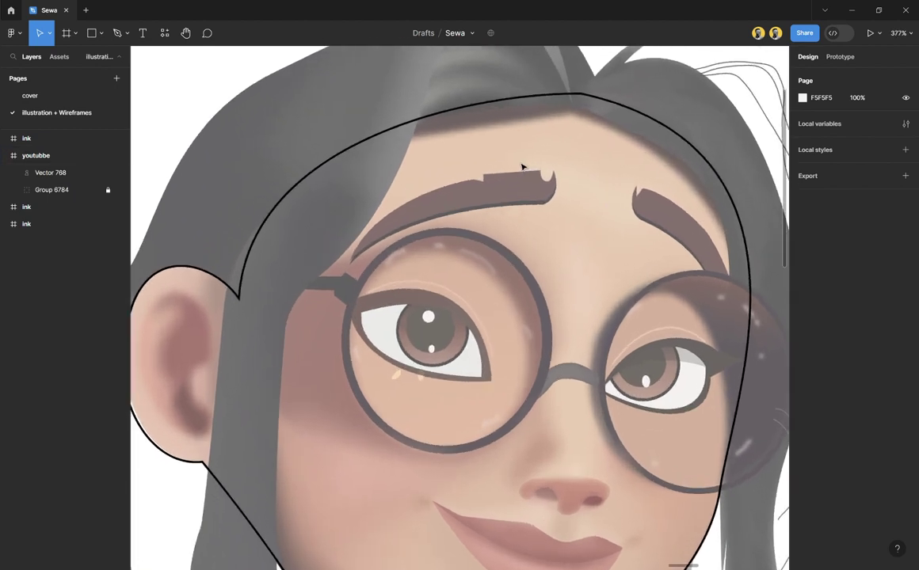
Step: Trace the left eyebrow with the Pen as closed black path Vector 769, about 100×42.5
{"action": "key", "text": "p"}
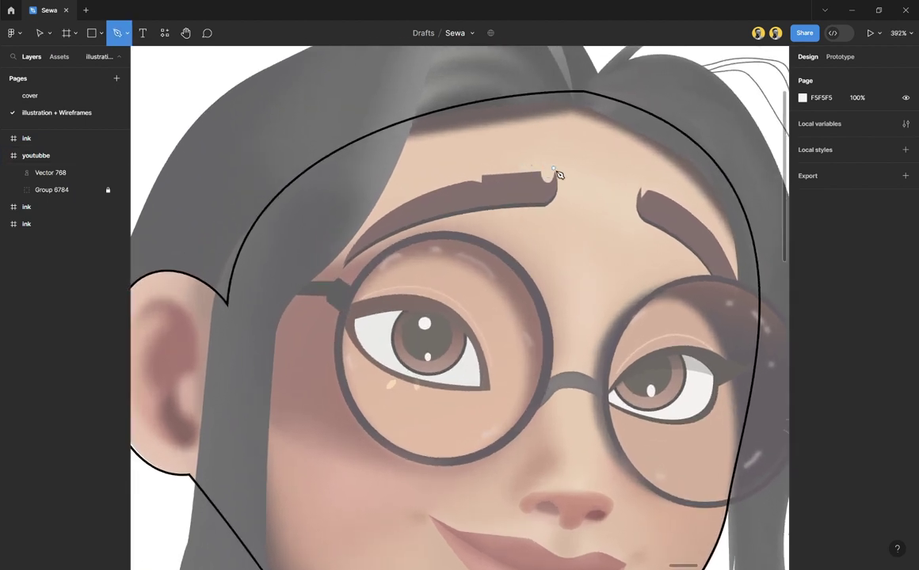
{"action": "scroll", "coordinate": [558, 178], "scroll_direction": "up", "scroll_amount": 1}
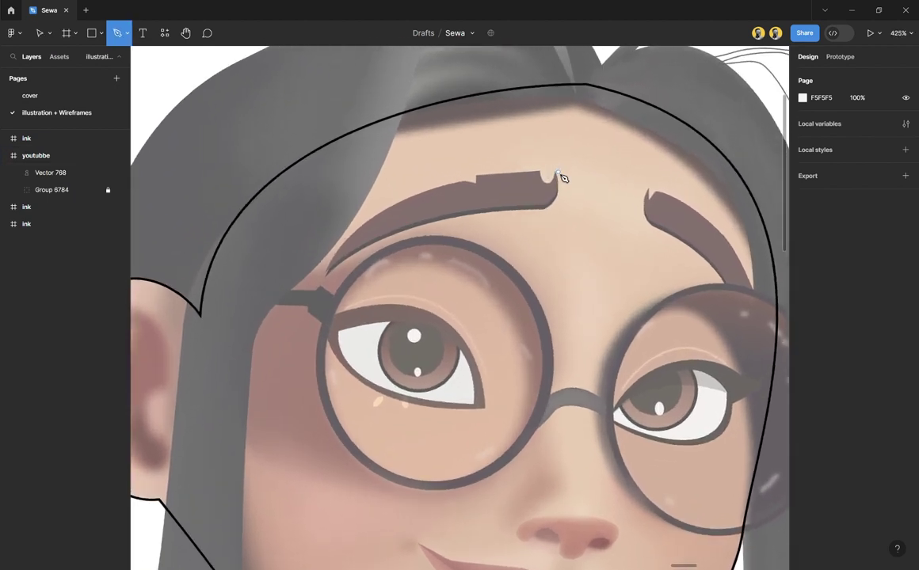
{"action": "left_click", "coordinate": [555, 172]}
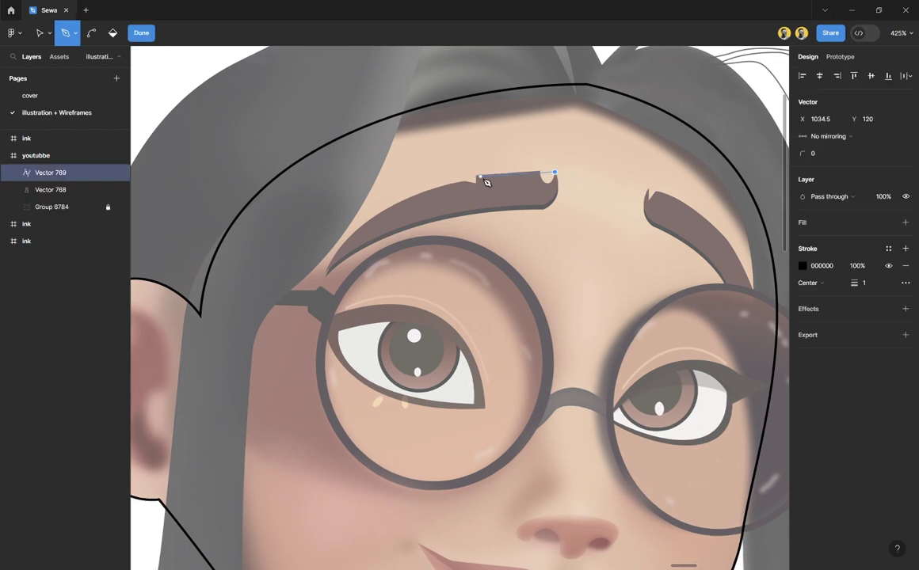
{"action": "left_click", "coordinate": [475, 175]}
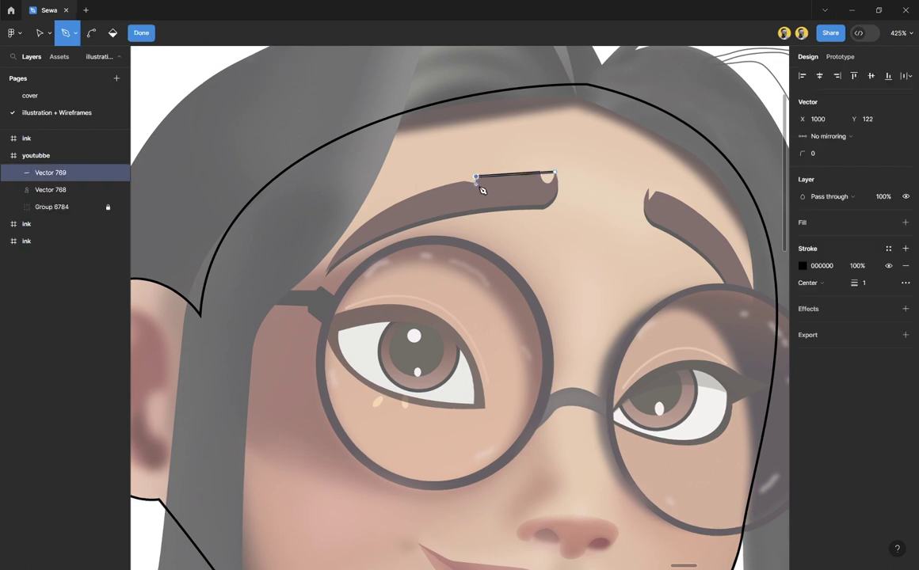
{"action": "left_click", "coordinate": [466, 180]}
{"action": "left_click_drag", "start_coordinate": [328, 270], "coordinate": [301, 342]}
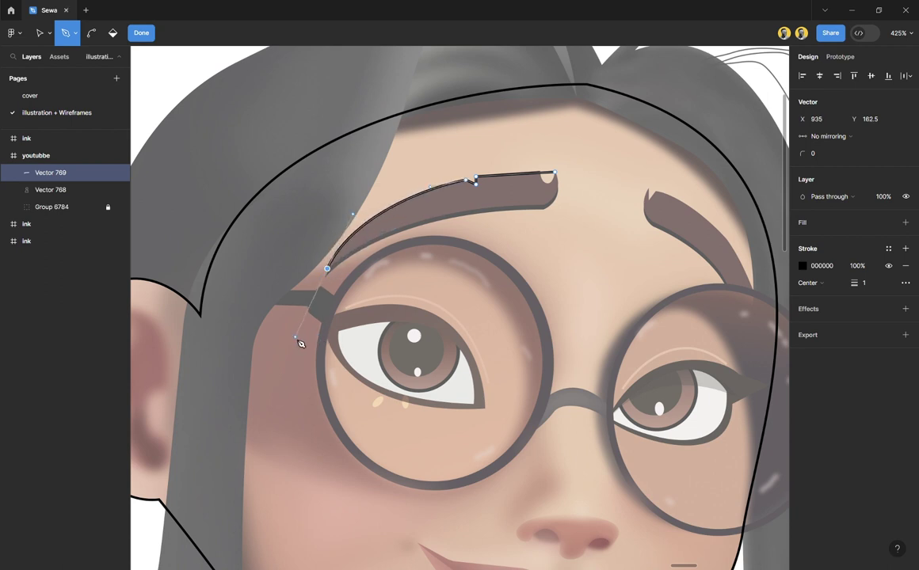
{"action": "left_click", "coordinate": [327, 269]}
{"action": "mouse_move", "coordinate": [544, 205]}
{"action": "left_mouse_down"}
{"action": "mouse_move", "coordinate": [566, 215]}
{"action": "mouse_move", "coordinate": [689, 211]}
{"action": "mouse_move", "coordinate": [550, 209]}
{"action": "left_mouse_up"}
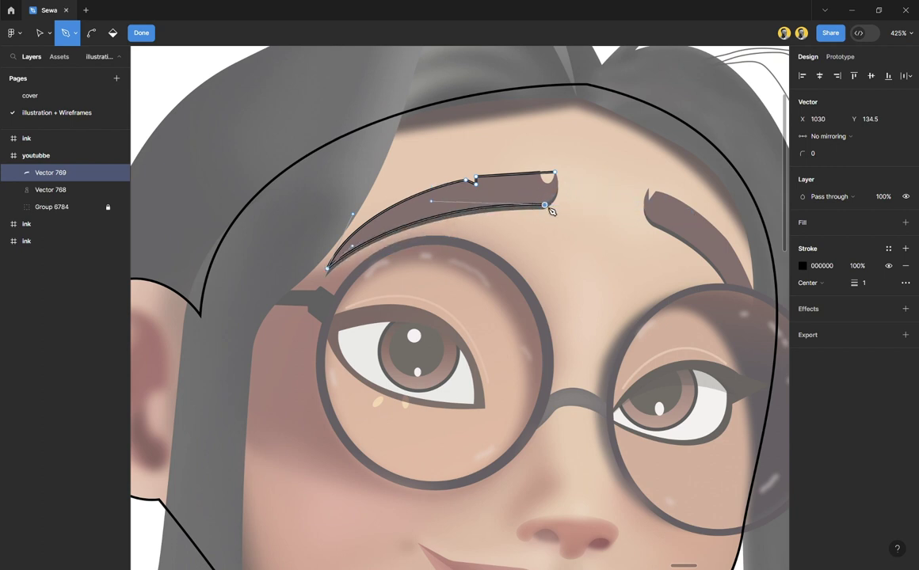
{"action": "left_click_drag", "start_coordinate": [554, 171], "coordinate": [553, 152]}
{"action": "key", "text": "Escape"}
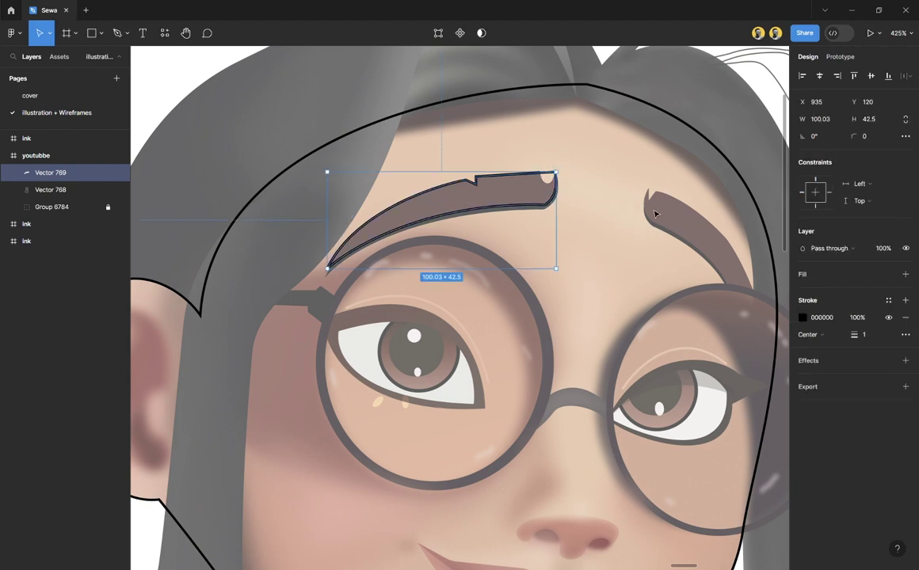
Step: Give the head outline's top anchor a corner radius of 1
{"action": "key", "text": "Escape"}
{"action": "scroll", "coordinate": [467, 222], "scroll_direction": "down", "scroll_amount": 3}
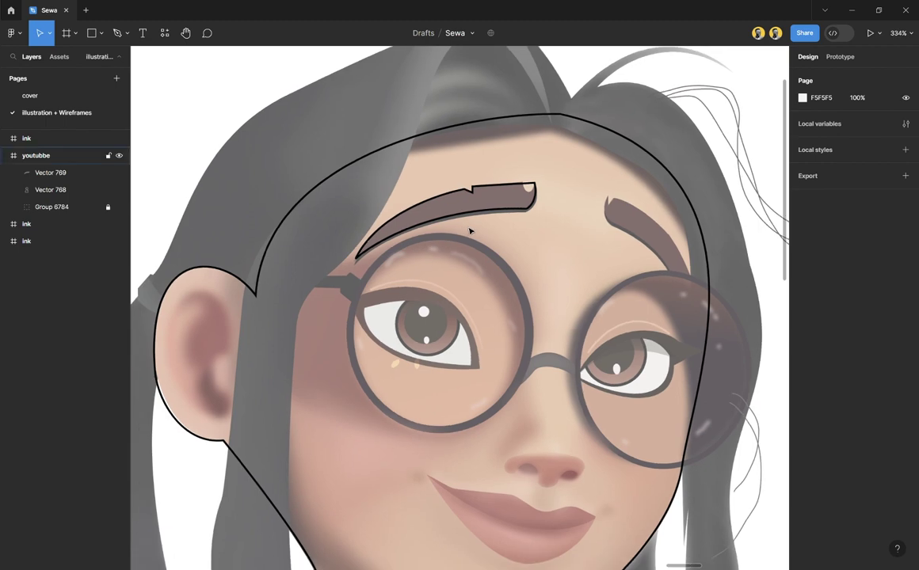
{"action": "scroll", "coordinate": [535, 218], "scroll_direction": "right", "scroll_amount": 3}
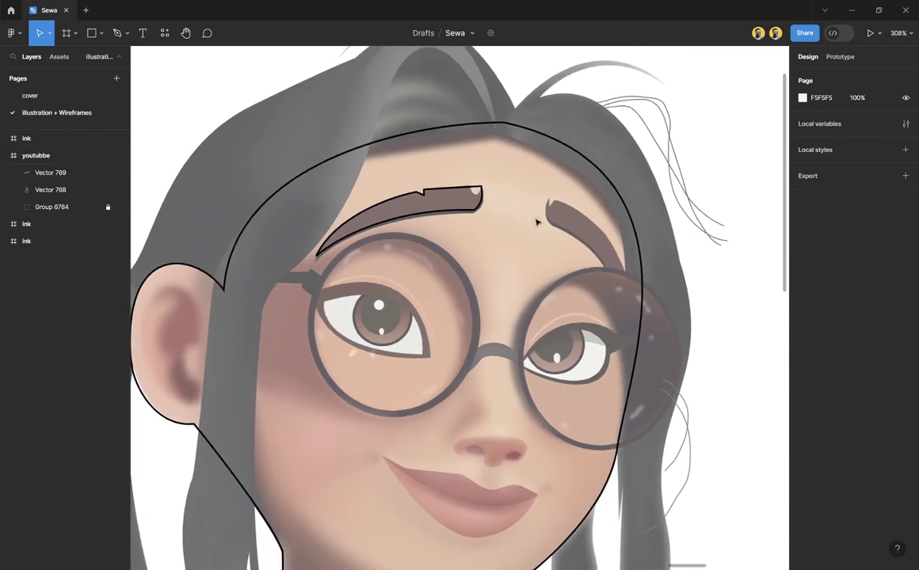
{"action": "left_click", "coordinate": [549, 146]}
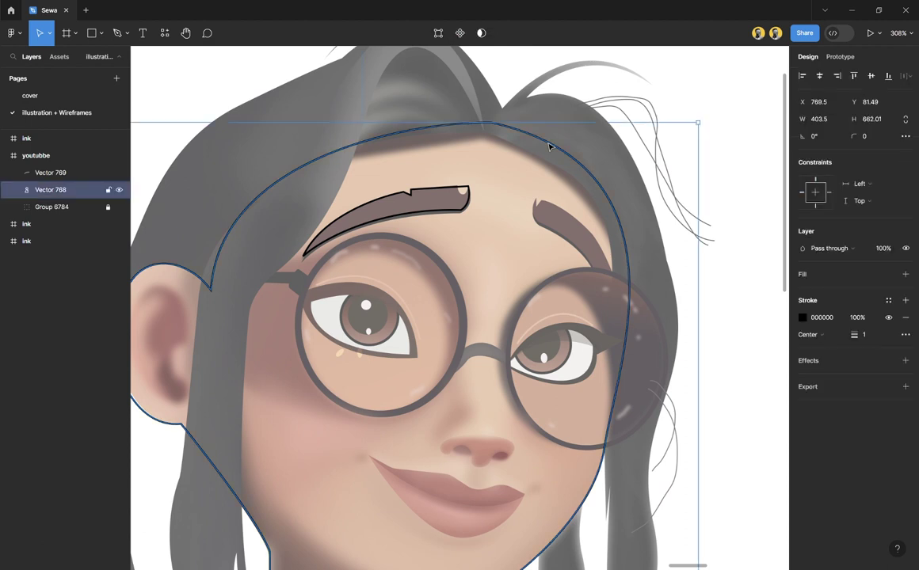
{"action": "key", "text": "Escape"}
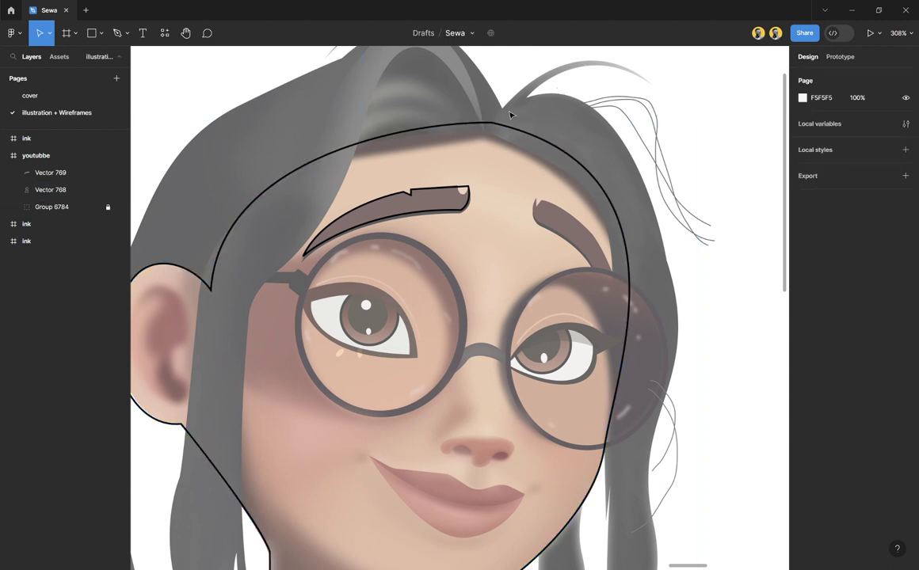
{"action": "scroll", "coordinate": [497, 127], "scroll_direction": "up", "scroll_amount": 5}
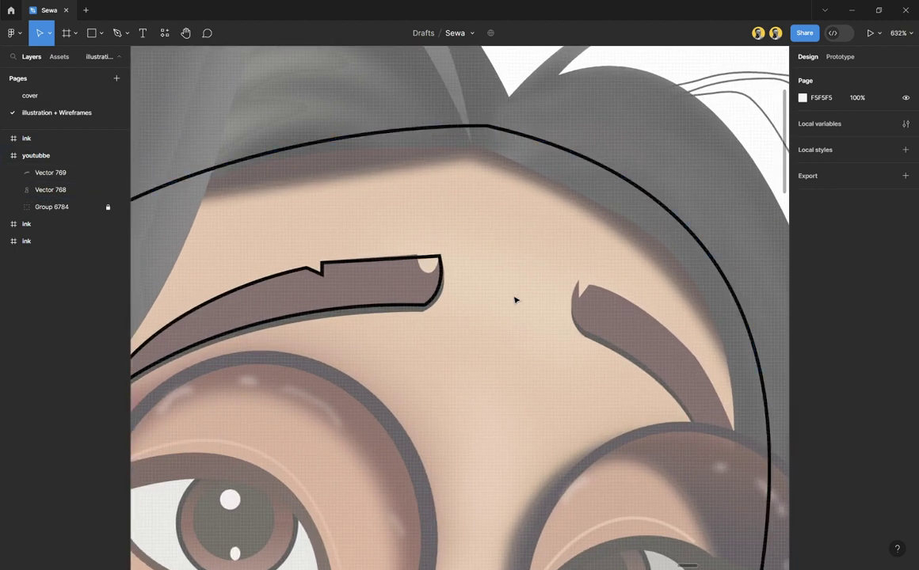
{"action": "left_click", "coordinate": [505, 137]}
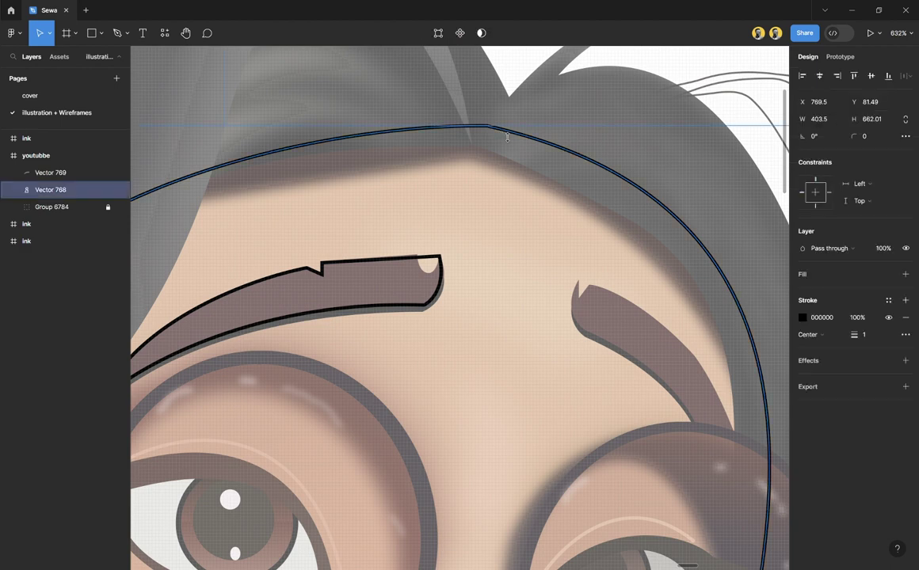
{"action": "left_click", "coordinate": [437, 36]}
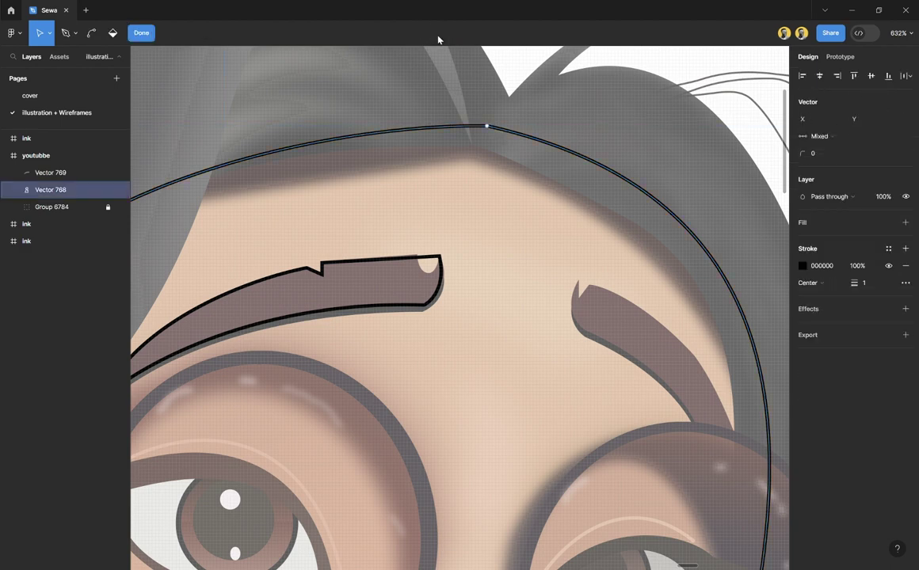
{"action": "left_click", "coordinate": [486, 126]}
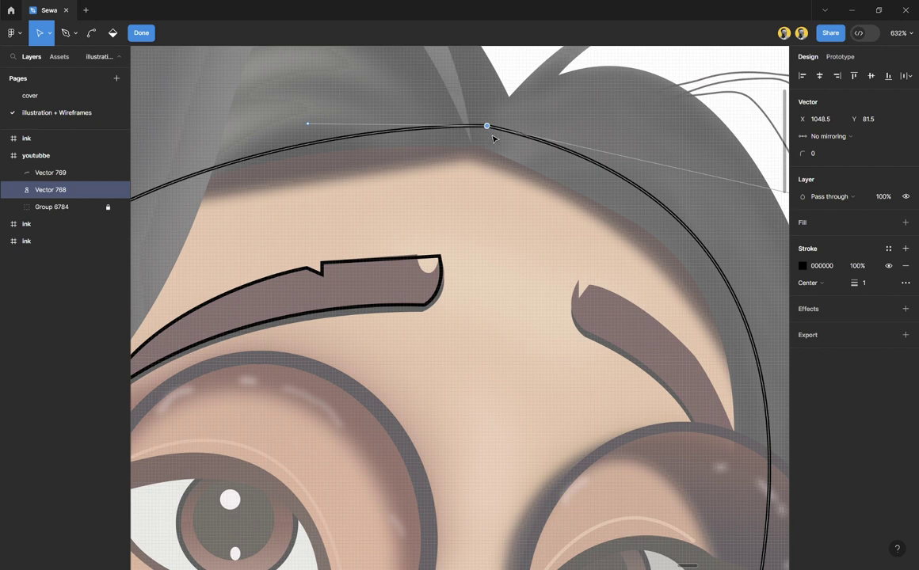
{"action": "left_click", "coordinate": [816, 158]}
{"action": "type", "text": "1"}
{"action": "key", "text": "Return"}
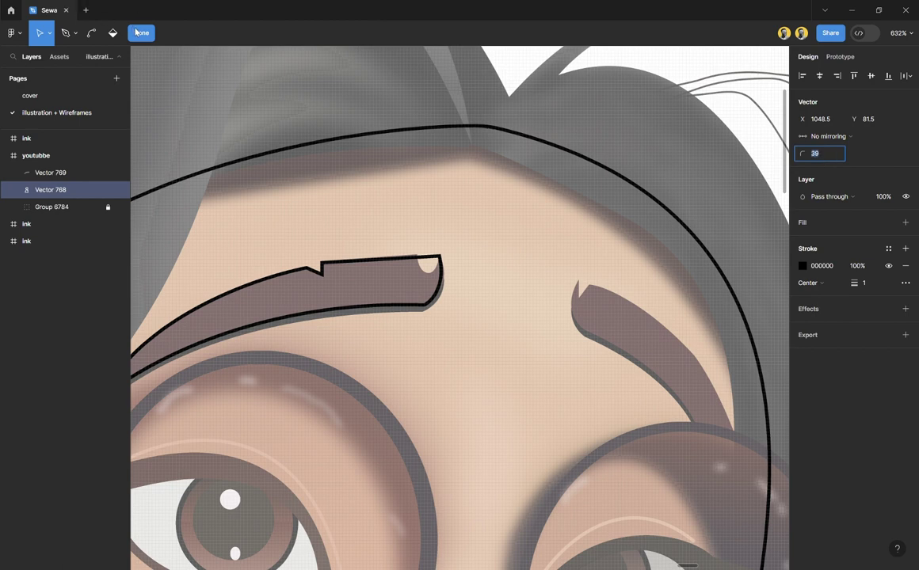
Step: Exit point editing, deselect the head outline, and zoom to the left eye
{"action": "left_click", "coordinate": [140, 36]}
{"action": "left_click", "coordinate": [566, 133]}
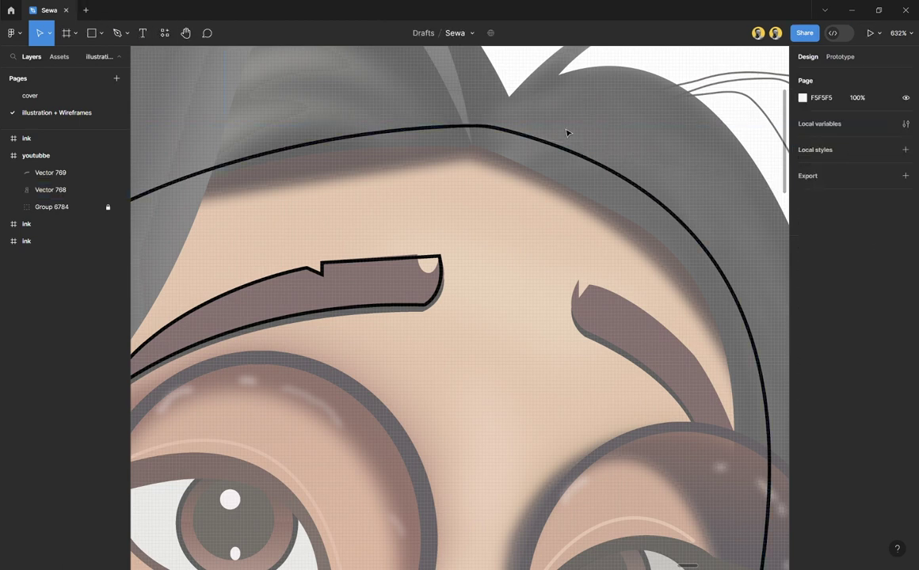
{"action": "scroll", "coordinate": [475, 159], "scroll_direction": "down", "scroll_amount": 5}
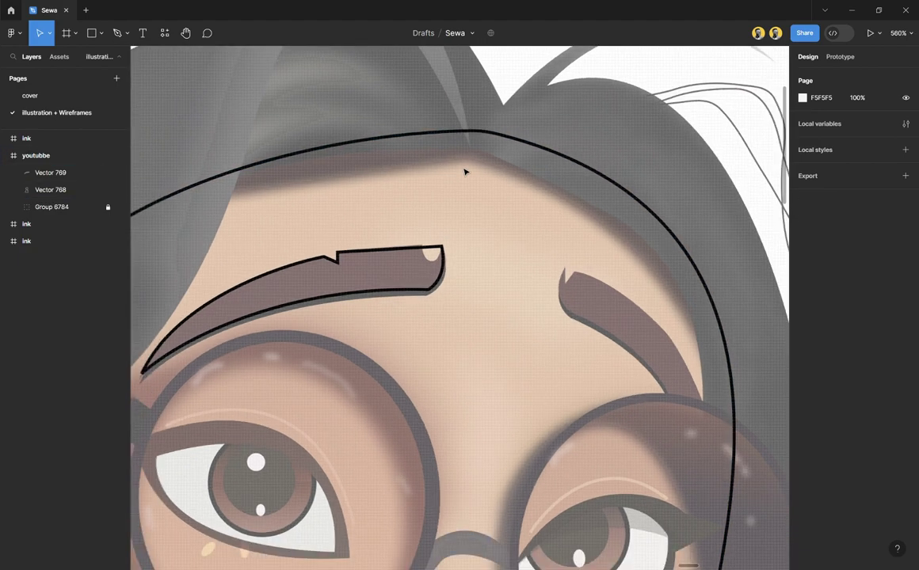
{"action": "scroll", "coordinate": [479, 181], "scroll_direction": "down", "scroll_amount": 5}
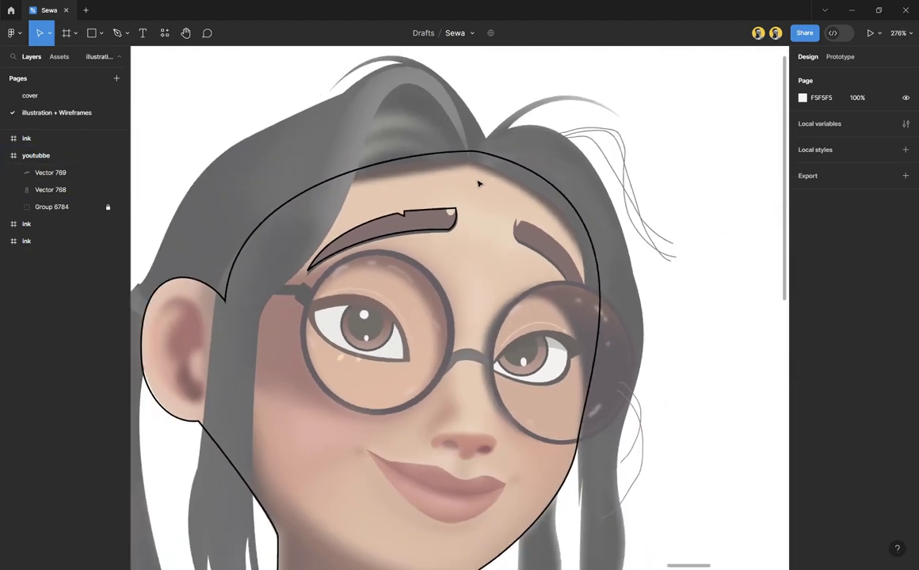
{"action": "scroll", "coordinate": [479, 184], "scroll_direction": "down", "scroll_amount": 2}
{"action": "scroll", "coordinate": [450, 272], "scroll_direction": "down", "scroll_amount": 2}
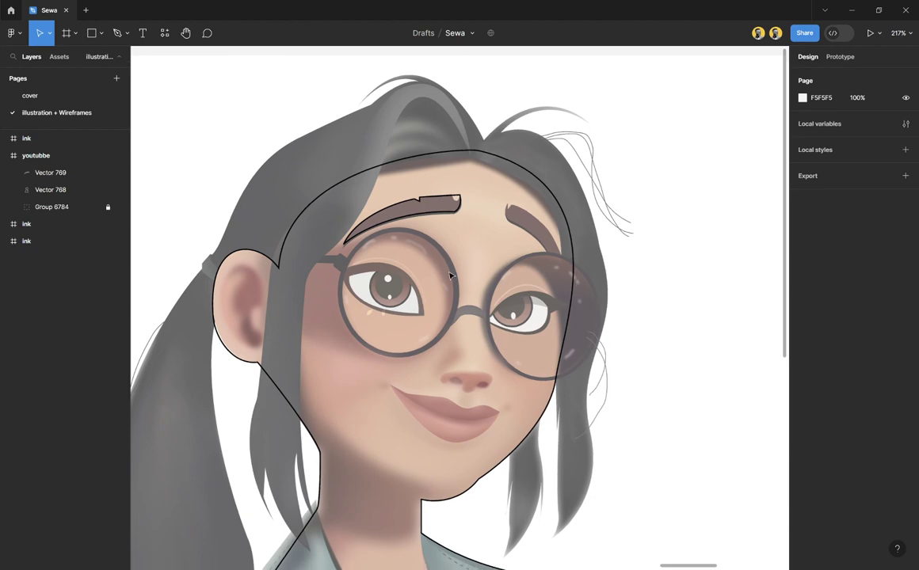
{"action": "scroll", "coordinate": [353, 300], "scroll_direction": "up", "scroll_amount": 5}
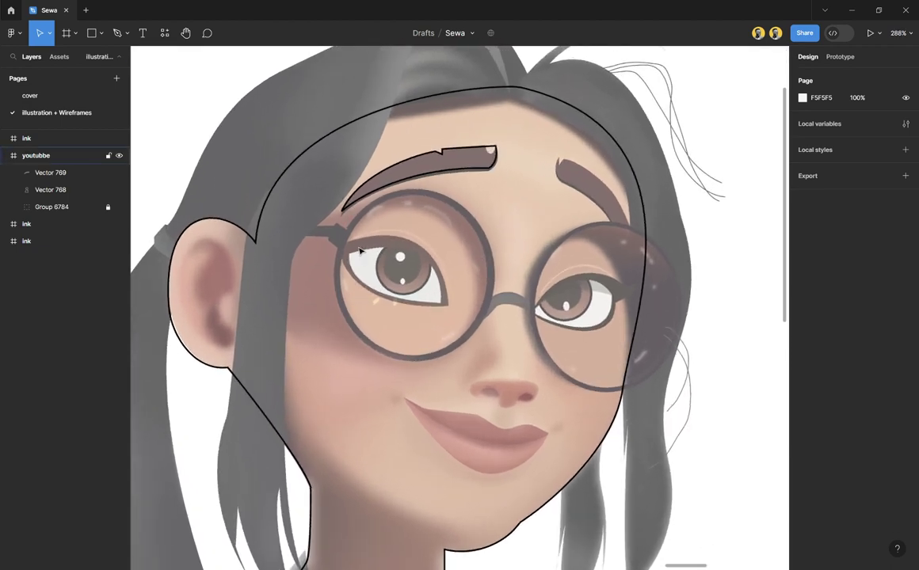
{"action": "scroll", "coordinate": [365, 289], "scroll_direction": "up", "scroll_amount": 3}
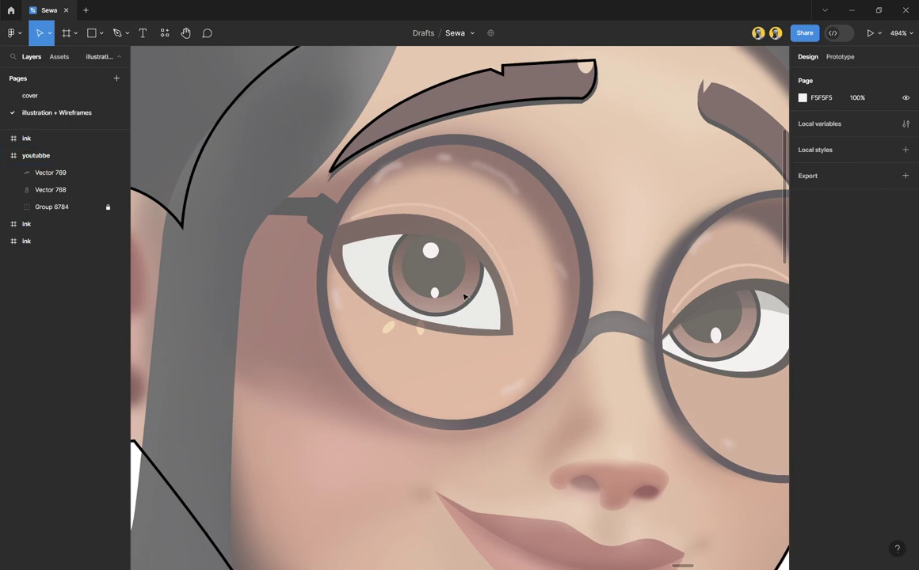
Step: Trace the left eye's almond shape as closed black path Vector 770, 70.5×45.59
{"action": "key", "text": "p"}
{"action": "scroll", "coordinate": [459, 316], "scroll_direction": "up", "scroll_amount": 1}
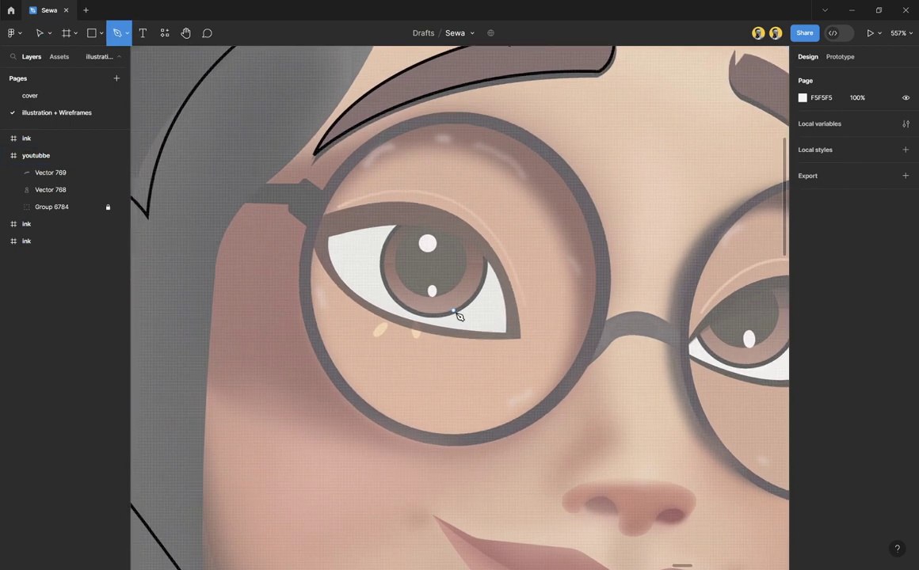
{"action": "scroll", "coordinate": [459, 316], "scroll_direction": "up", "scroll_amount": 1}
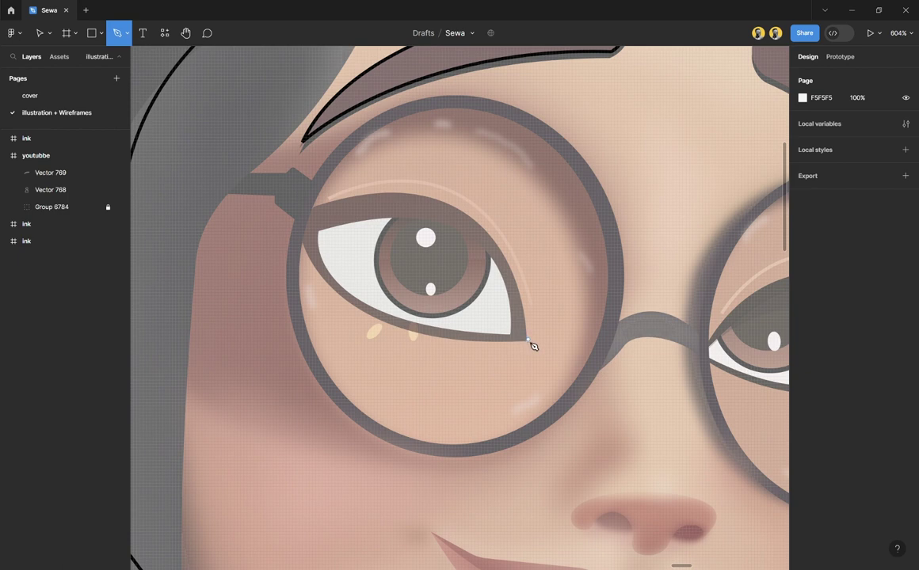
{"action": "left_click", "coordinate": [529, 340]}
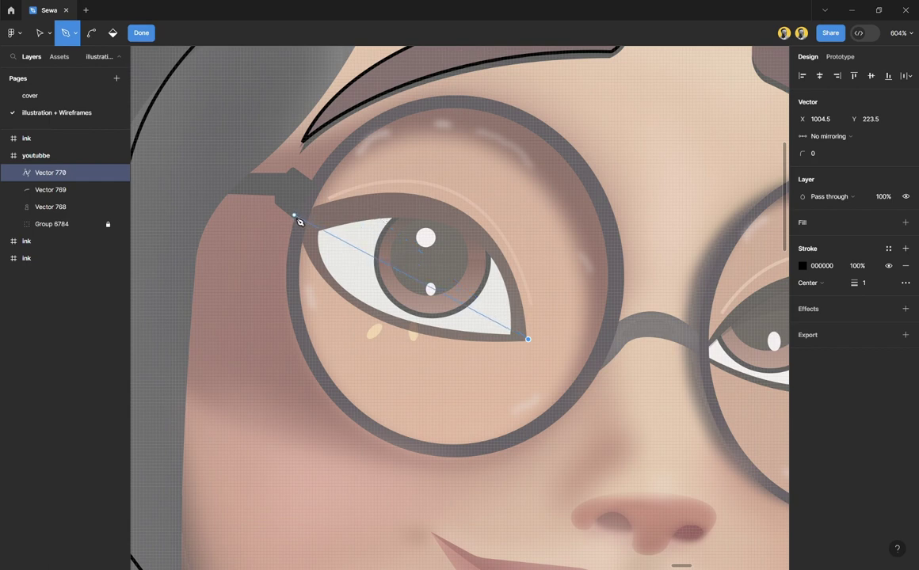
{"action": "scroll", "coordinate": [365, 225], "scroll_direction": "down", "scroll_amount": 5}
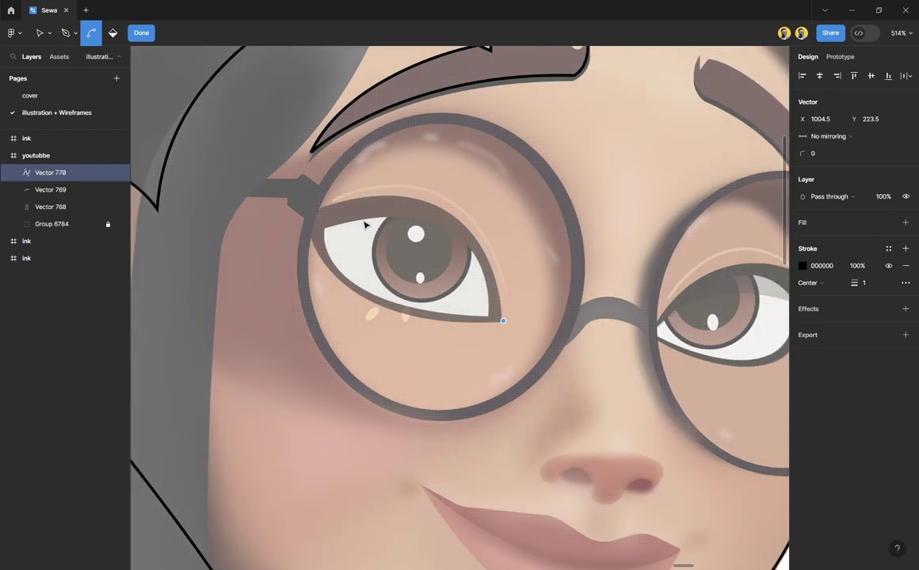
{"action": "key", "text": "ctrl"}
{"action": "scroll", "coordinate": [368, 224], "scroll_direction": "up", "scroll_amount": 3}
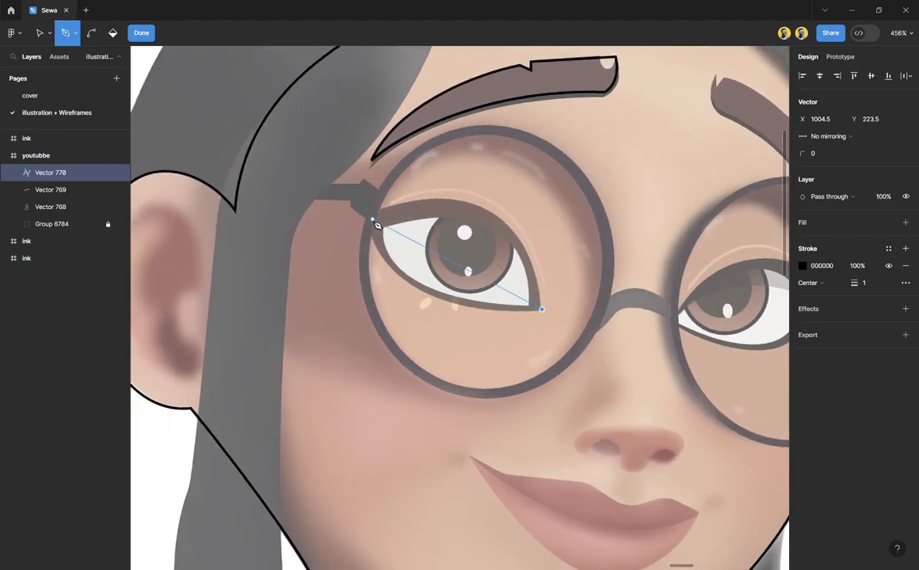
{"action": "left_click_drag", "start_coordinate": [370, 218], "coordinate": [215, 294]}
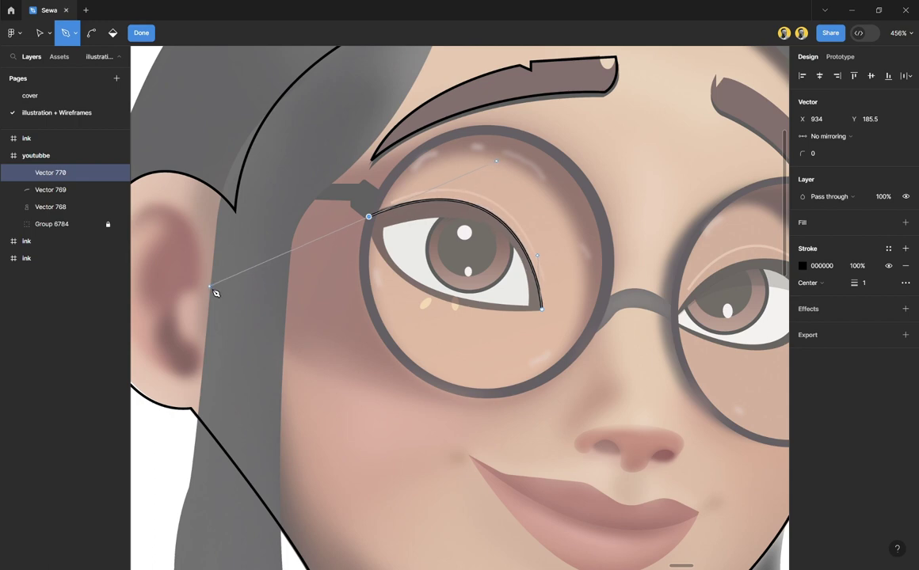
{"action": "left_click", "coordinate": [369, 216]}
{"action": "left_click_drag", "start_coordinate": [543, 311], "coordinate": [720, 299]}
{"action": "scroll", "coordinate": [465, 267], "scroll_direction": "up", "scroll_amount": 3}
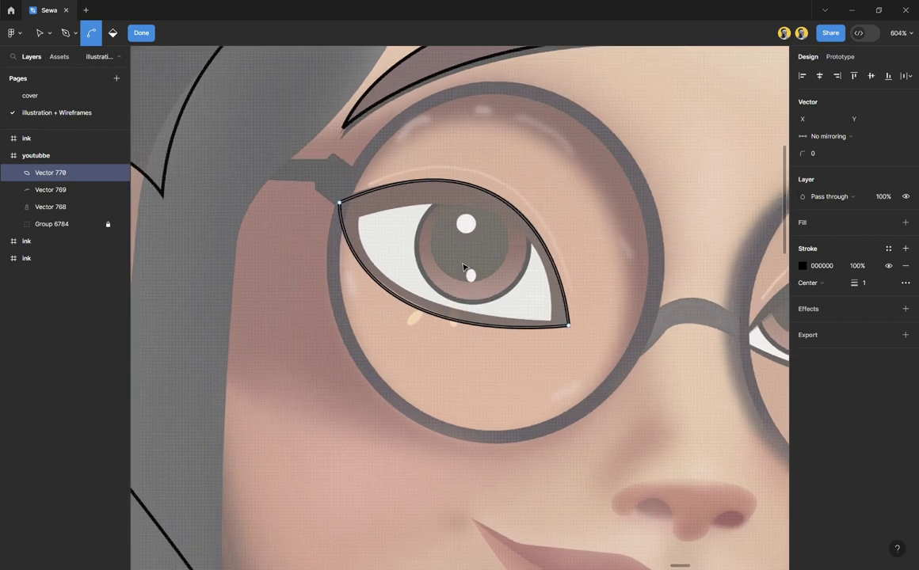
{"action": "key", "text": "Escape"}
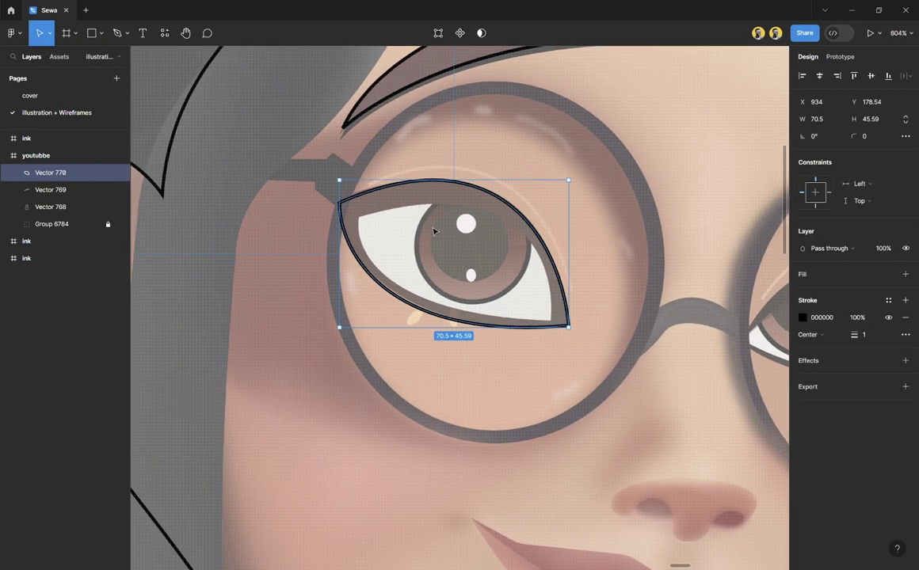
Step: Outline the left eye's white inside the almond as closed path Vector 771, 59.2×35.82
{"action": "scroll", "coordinate": [433, 231], "scroll_direction": "up", "scroll_amount": 3}
{"action": "key", "text": "p"}
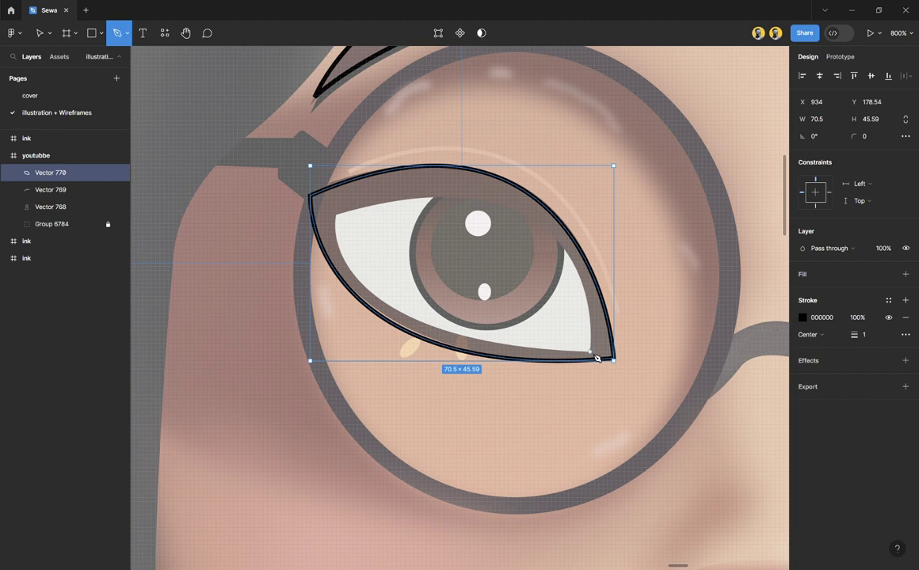
{"action": "left_click", "coordinate": [589, 351]}
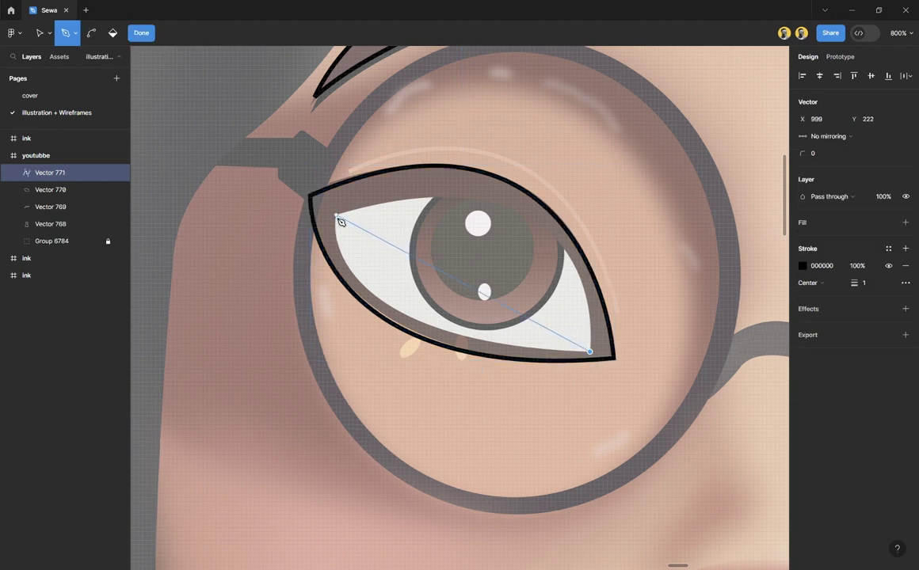
{"action": "left_click_drag", "start_coordinate": [336, 215], "coordinate": [234, 297]}
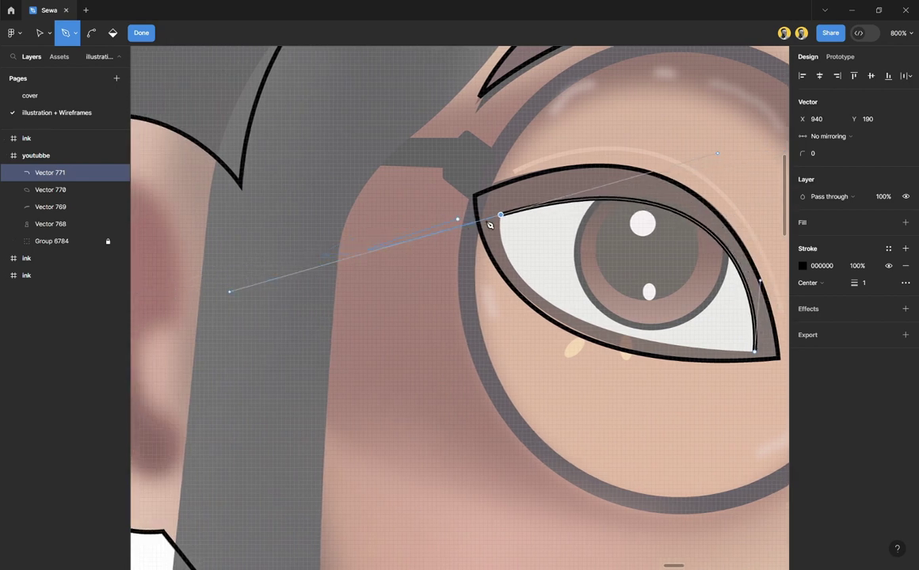
{"action": "left_click_drag", "start_coordinate": [489, 225], "coordinate": [498, 225]}
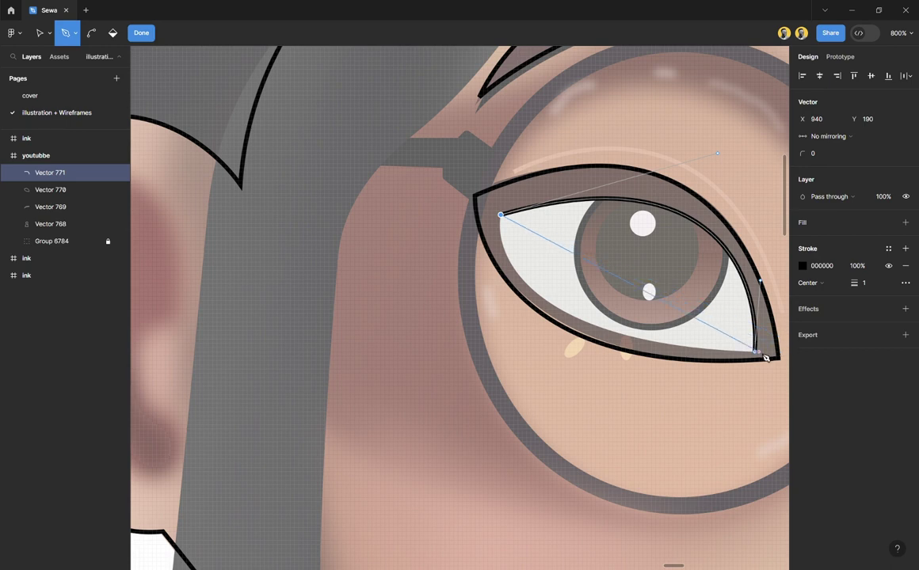
{"action": "left_click_drag", "start_coordinate": [754, 351], "coordinate": [705, 362]}
{"action": "scroll", "coordinate": [394, 247], "scroll_direction": "left", "scroll_amount": 5}
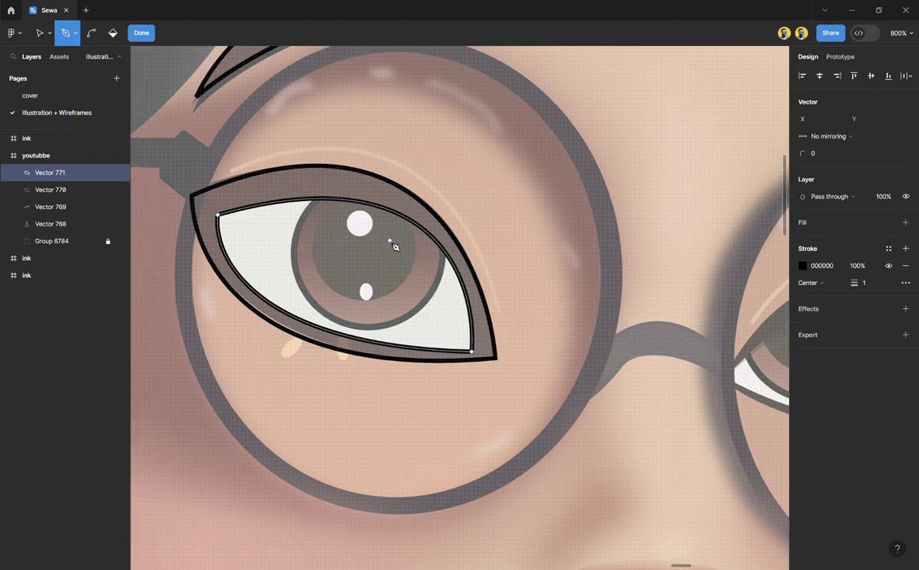
{"action": "scroll", "coordinate": [394, 247], "scroll_direction": "left", "scroll_amount": 3}
{"action": "scroll", "coordinate": [395, 247], "scroll_direction": "up", "scroll_amount": 1}
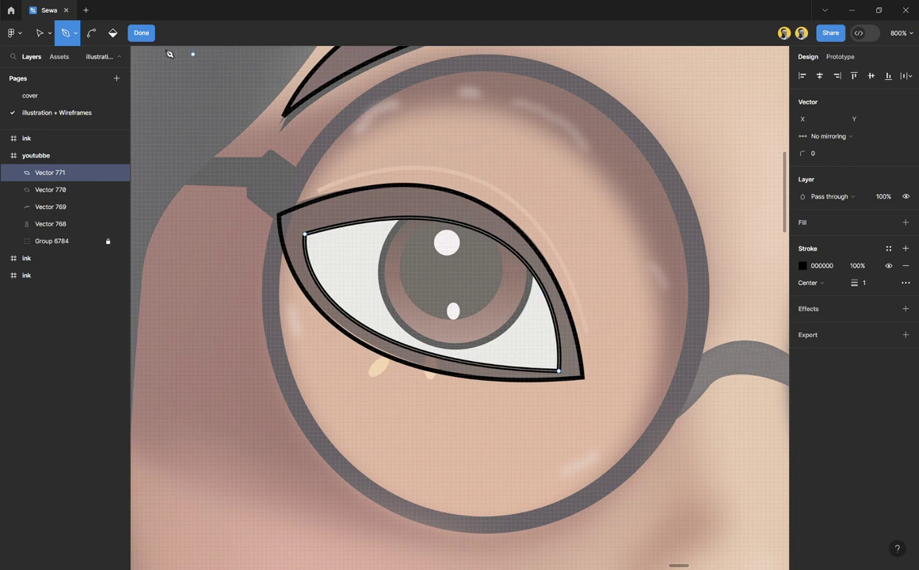
{"action": "left_click", "coordinate": [140, 34]}
{"action": "scroll", "coordinate": [546, 305], "scroll_direction": "up", "scroll_amount": 2}
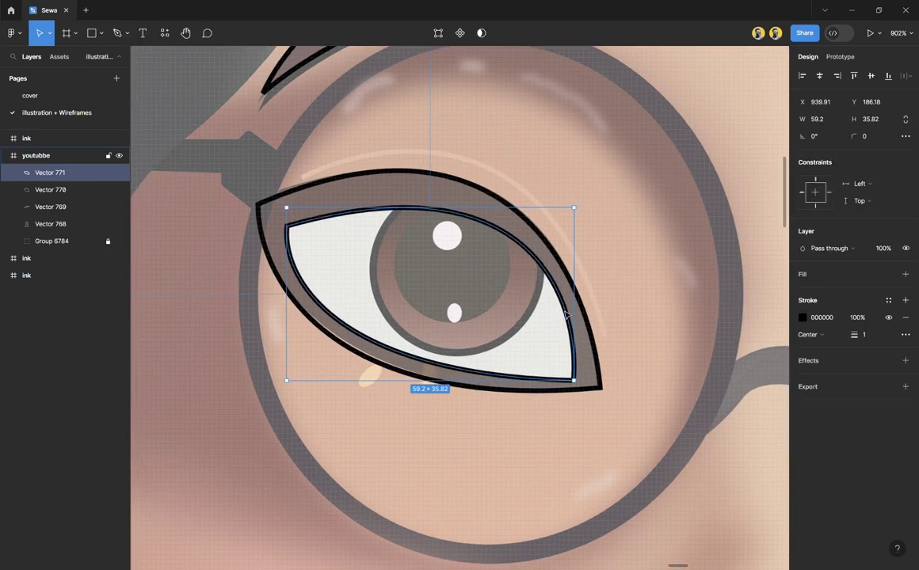
Step: Draw a 38×38 unfilled, black-stroked circle over the iris
{"action": "scroll", "coordinate": [475, 272], "scroll_direction": "up", "scroll_amount": 1}
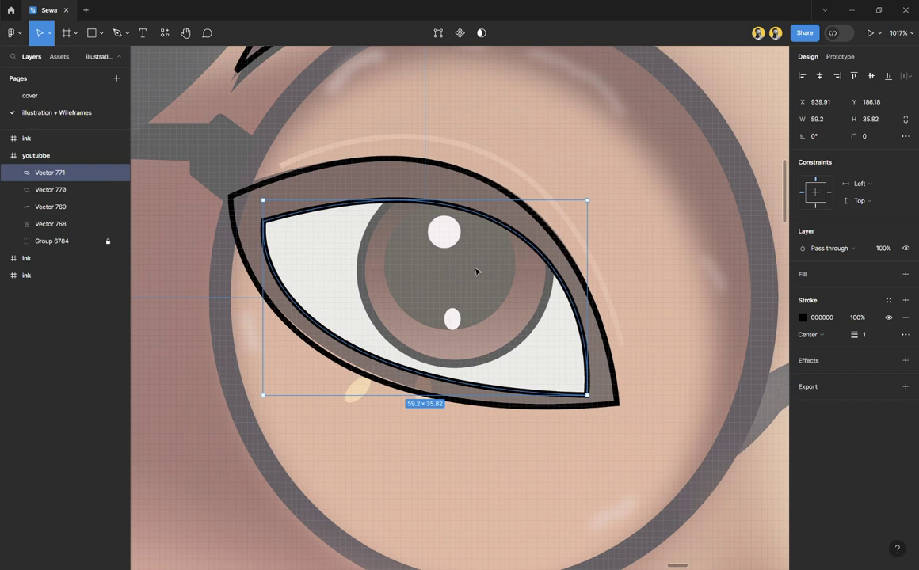
{"action": "key", "text": "l"}
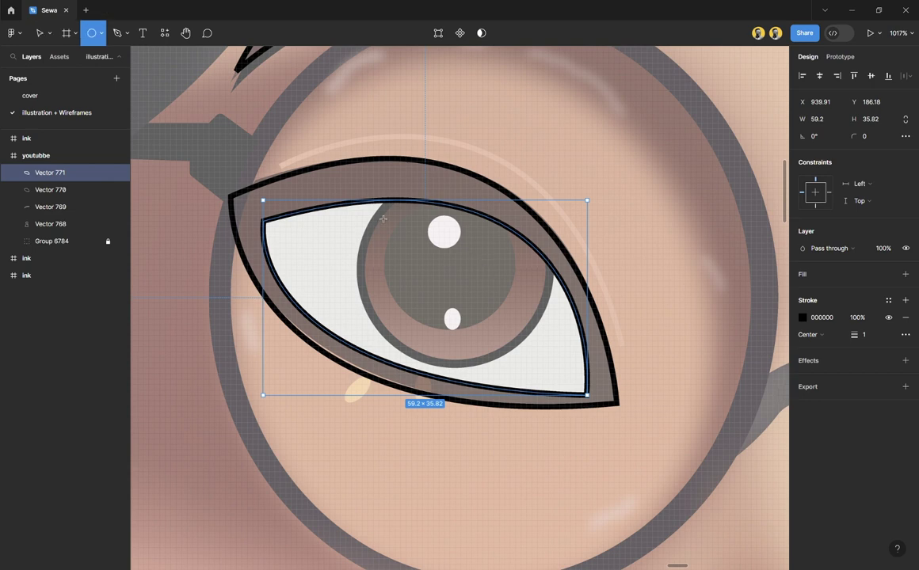
{"action": "left_click_drag", "start_coordinate": [383, 219], "coordinate": [556, 388]}
{"action": "left_click_drag", "start_coordinate": [506, 322], "coordinate": [483, 294]}
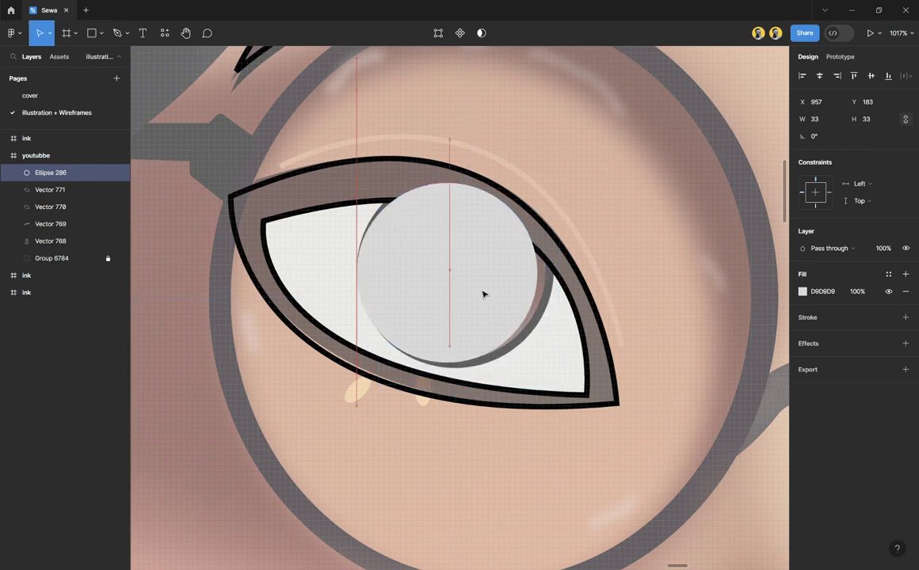
{"action": "left_click", "coordinate": [906, 317]}
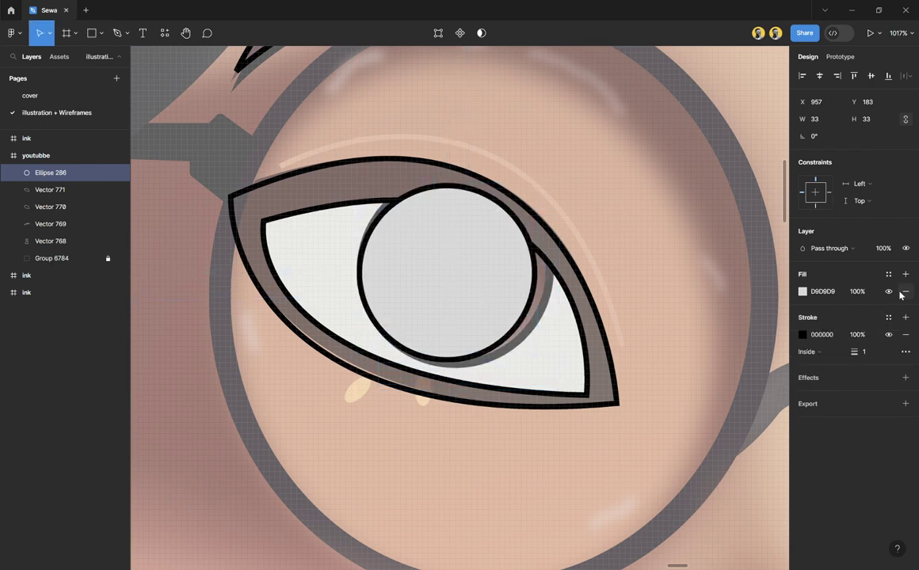
{"action": "left_click", "coordinate": [905, 292]}
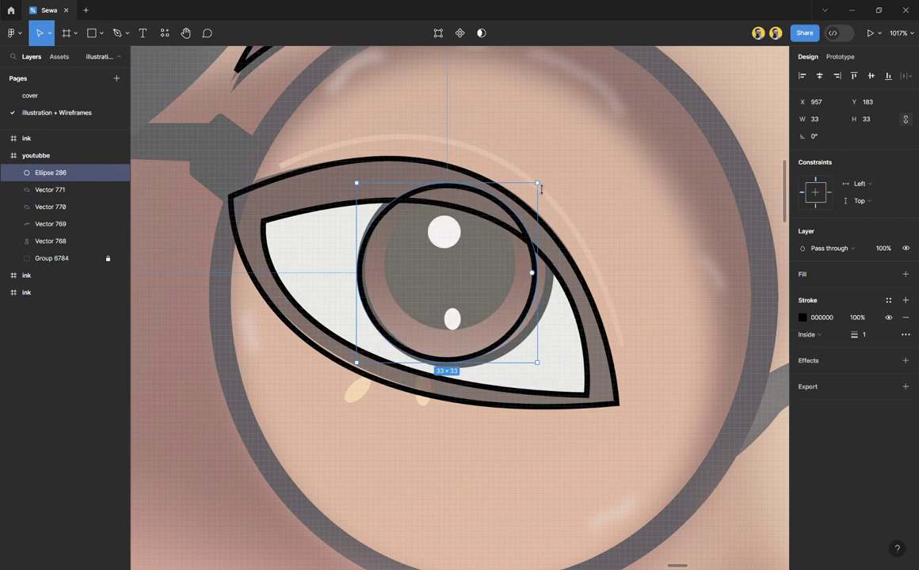
{"action": "mouse_move", "coordinate": [541, 188]}
{"action": "left_mouse_down"}
{"action": "mouse_move", "coordinate": [553, 150]}
{"action": "mouse_move", "coordinate": [539, 179]}
{"action": "mouse_move", "coordinate": [546, 172]}
{"action": "left_mouse_up"}
{"action": "left_click_drag", "start_coordinate": [472, 271], "coordinate": [475, 274]}
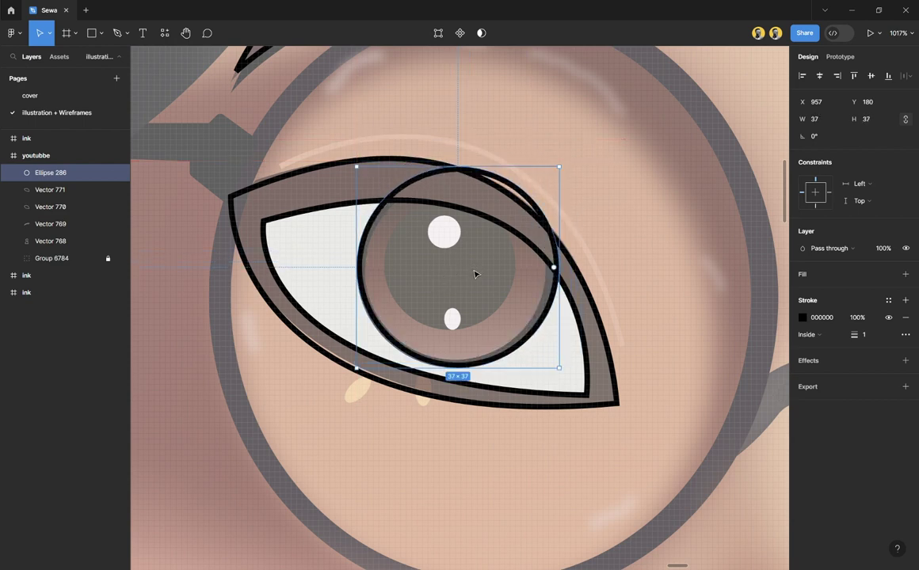
{"action": "left_click_drag", "start_coordinate": [422, 303], "coordinate": [419, 307]}
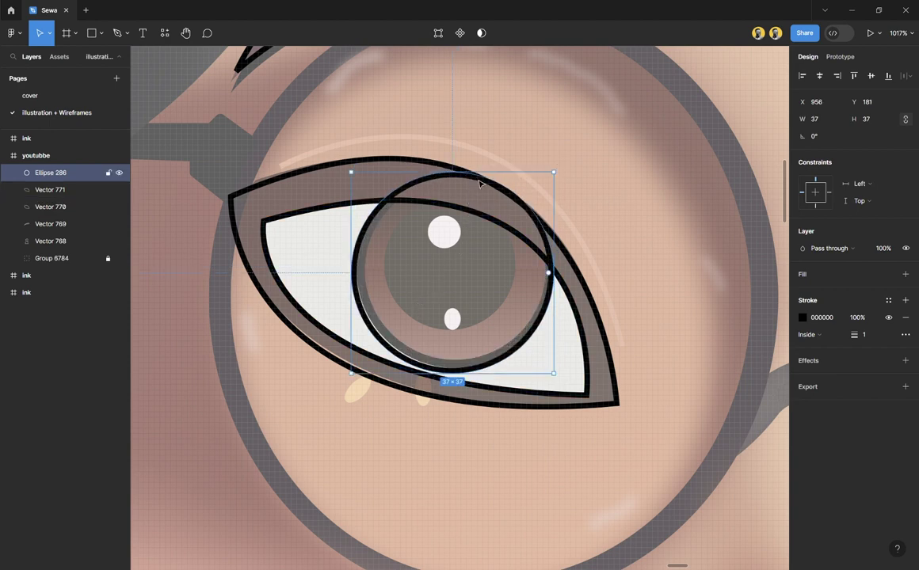
{"action": "left_click_drag", "start_coordinate": [509, 178], "coordinate": [511, 175]}
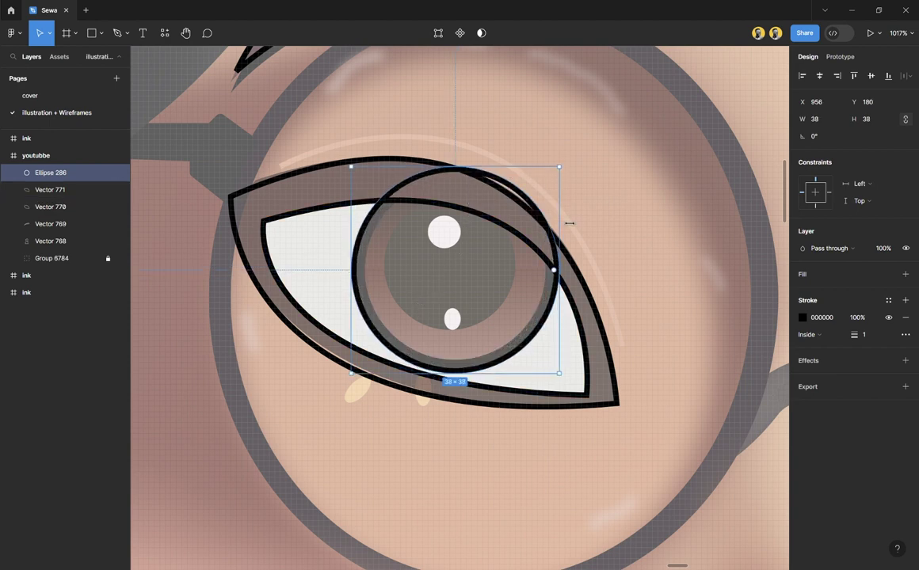
Step: Duplicate and shrink copies into a 34×34 inner ring, 24×24 pupil circle and tiny highlight ring
{"action": "key", "text": "ctrl+d"}
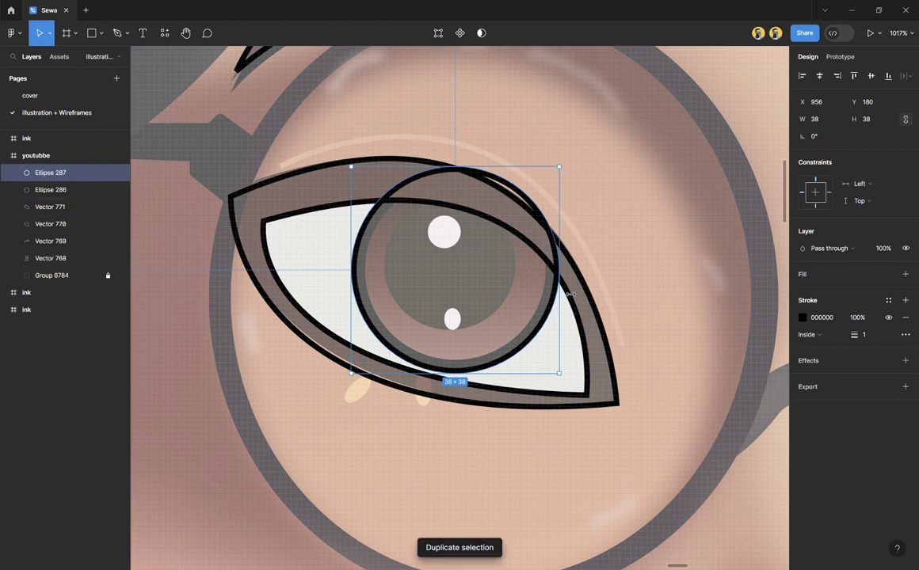
{"action": "left_click_drag", "start_coordinate": [568, 292], "coordinate": [559, 292]}
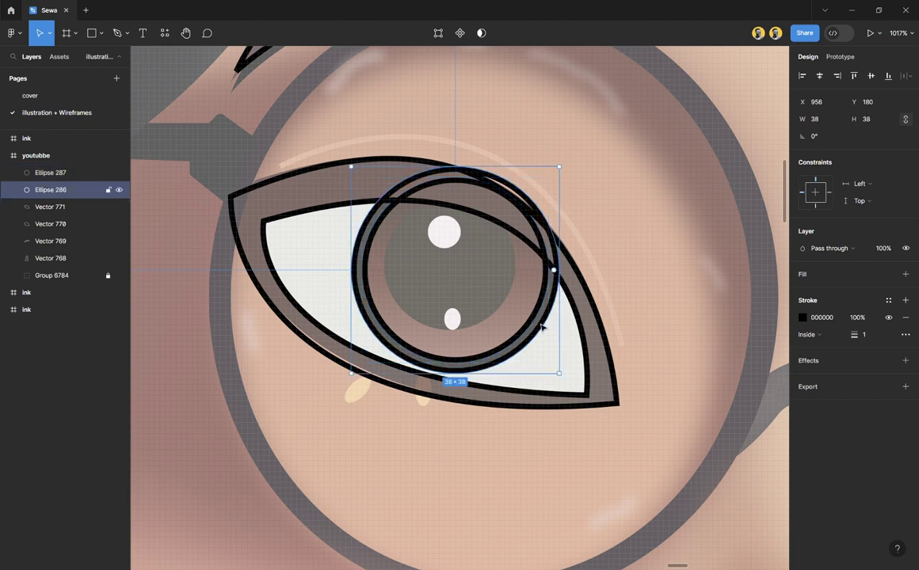
{"action": "key", "text": "ctrl+d"}
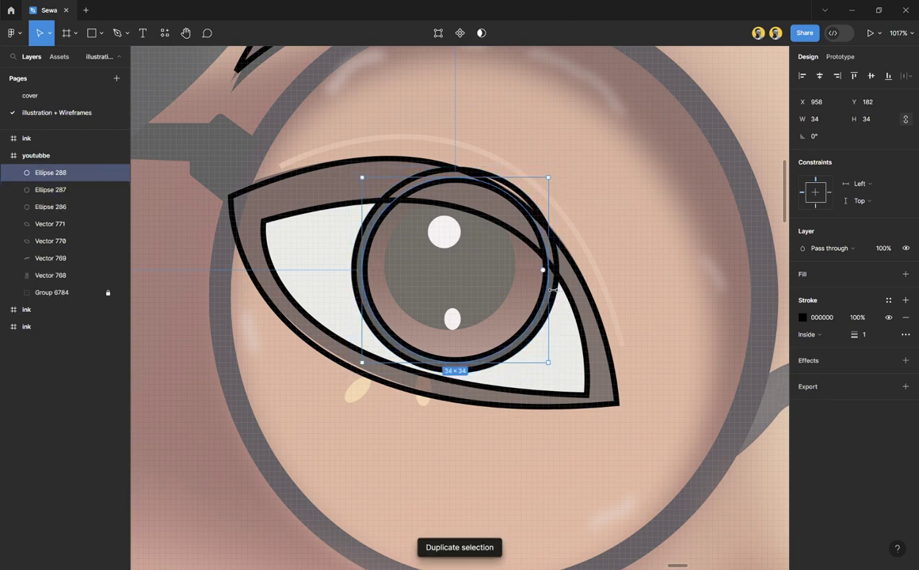
{"action": "left_click_drag", "start_coordinate": [552, 289], "coordinate": [516, 277]}
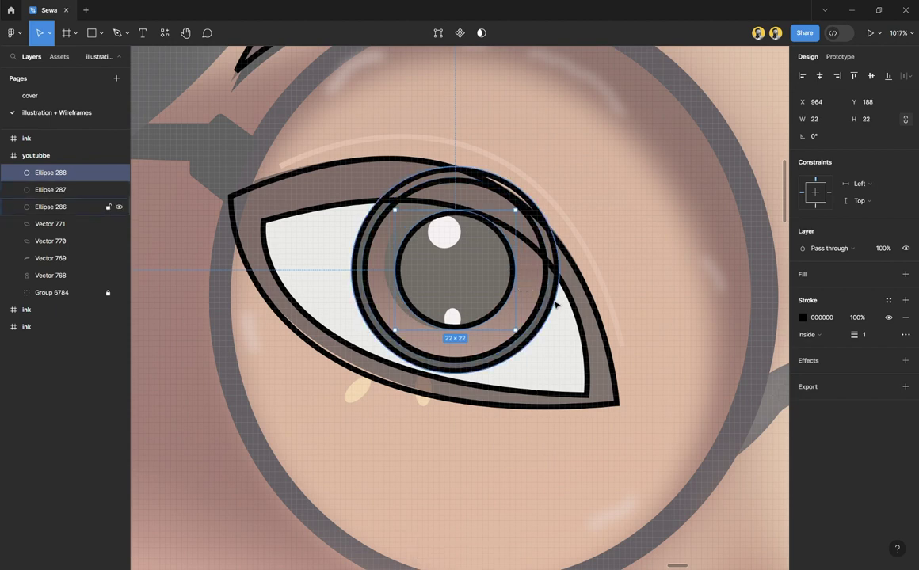
{"action": "left_click", "coordinate": [555, 305]}
{"action": "left_click", "coordinate": [546, 269]}
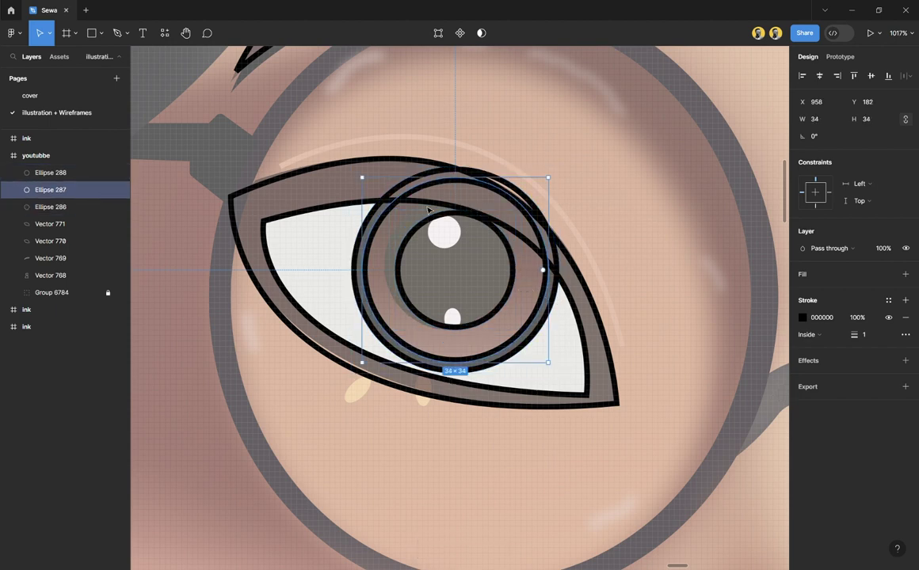
{"action": "left_click", "coordinate": [514, 261]}
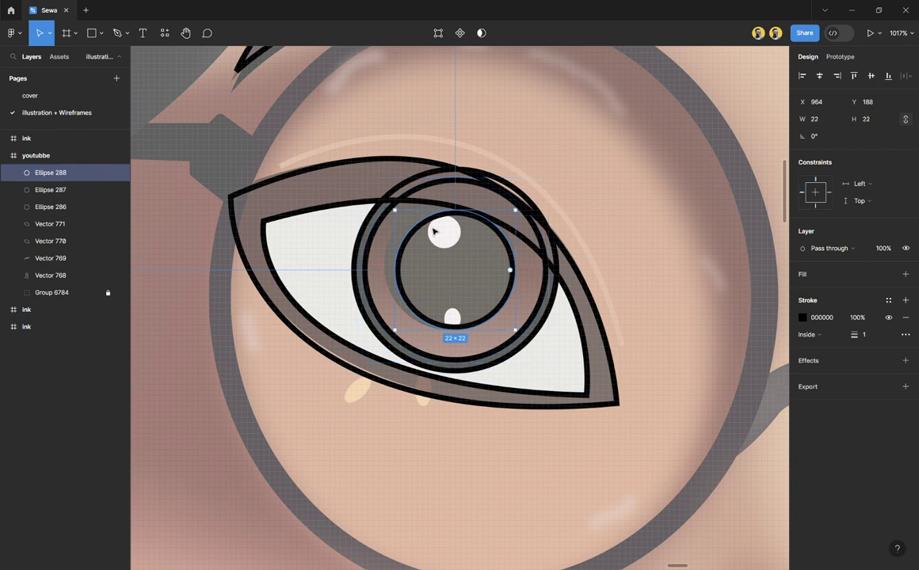
{"action": "left_click_drag", "start_coordinate": [395, 211], "coordinate": [383, 199]}
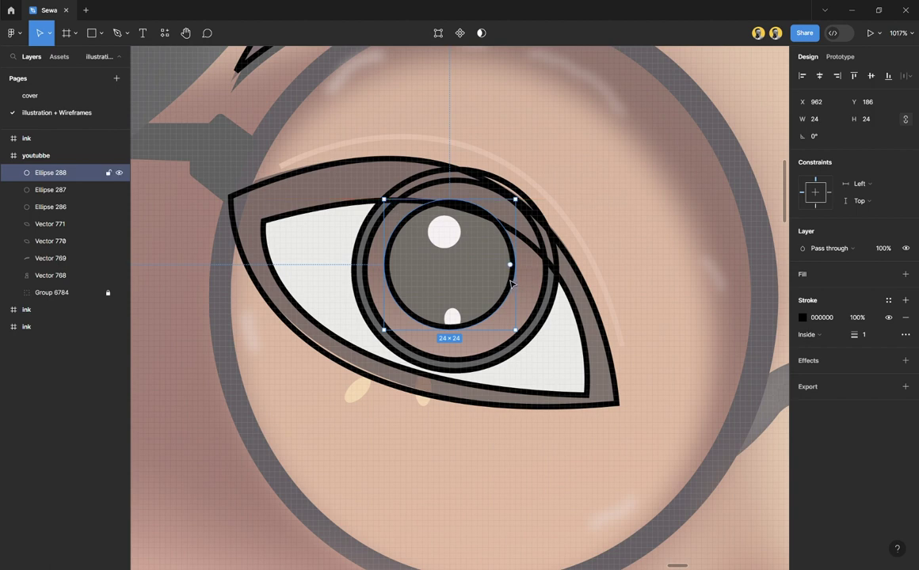
{"action": "key", "text": "ctrl+d"}
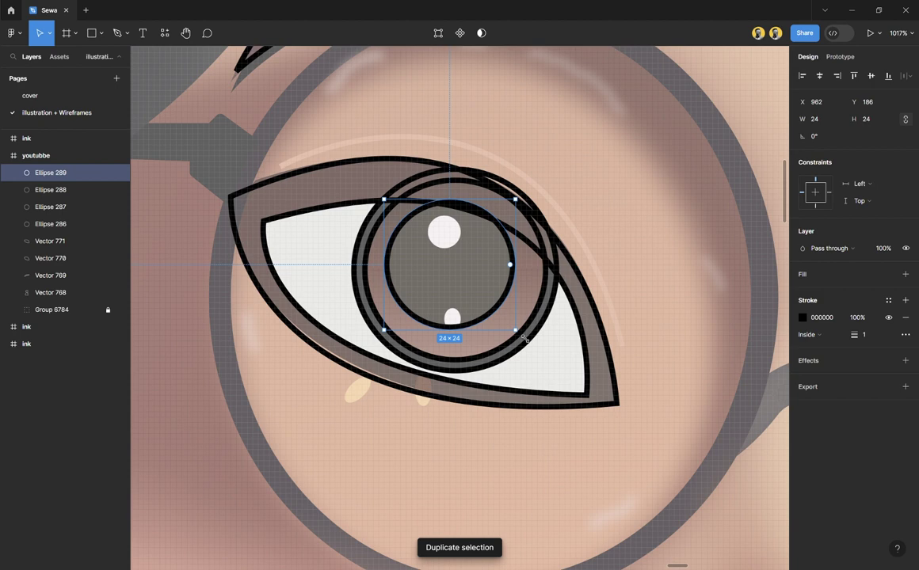
{"action": "left_click_drag", "start_coordinate": [517, 331], "coordinate": [456, 323]}
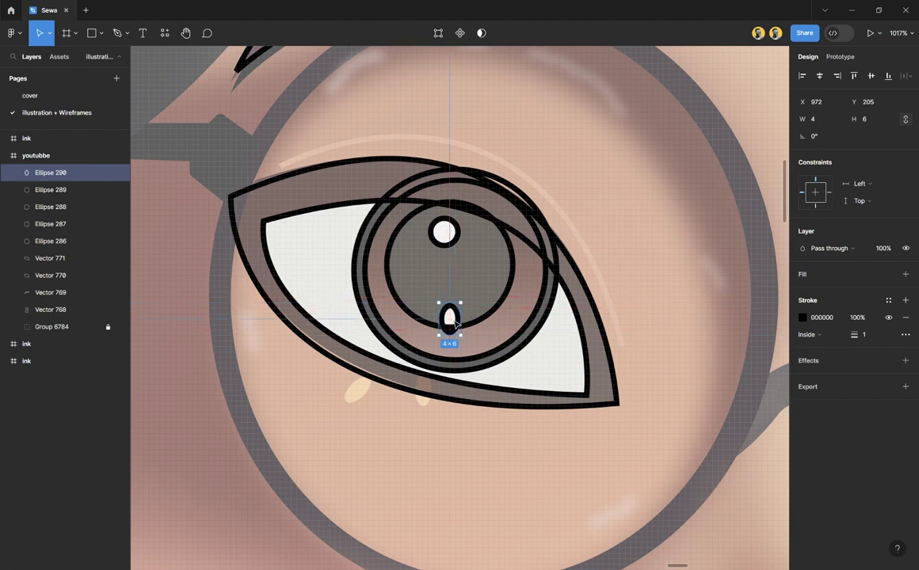
{"action": "left_click", "coordinate": [464, 448]}
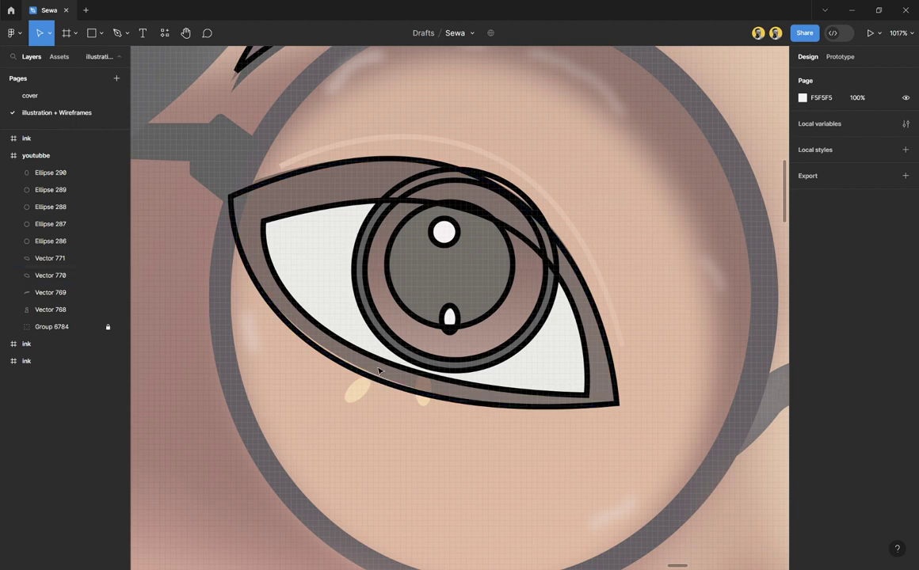
{"action": "scroll", "coordinate": [429, 326], "scroll_direction": "down", "scroll_amount": 5}
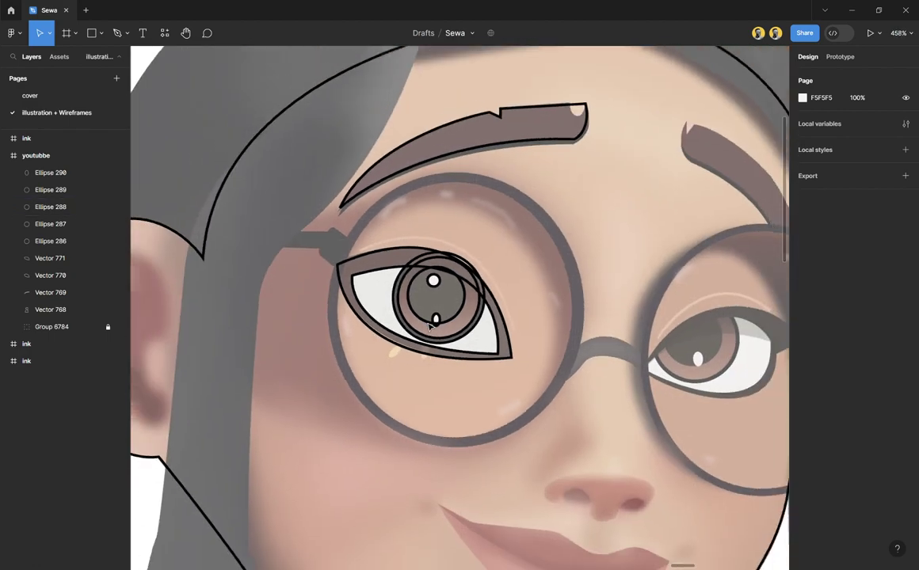
{"action": "scroll", "coordinate": [529, 360], "scroll_direction": "right", "scroll_amount": 5}
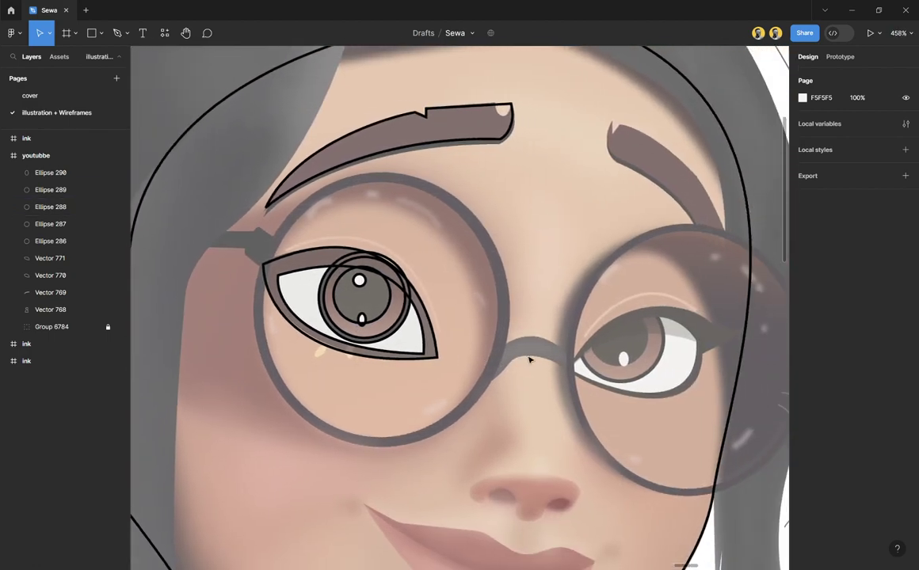
{"action": "scroll", "coordinate": [529, 361], "scroll_direction": "right", "scroll_amount": 1}
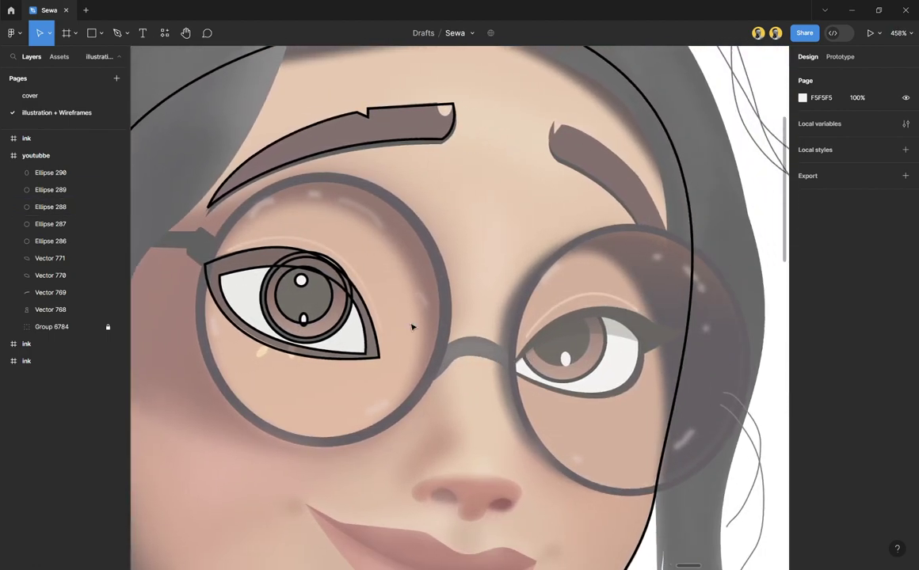
{"action": "scroll", "coordinate": [412, 326], "scroll_direction": "up", "scroll_amount": 3}
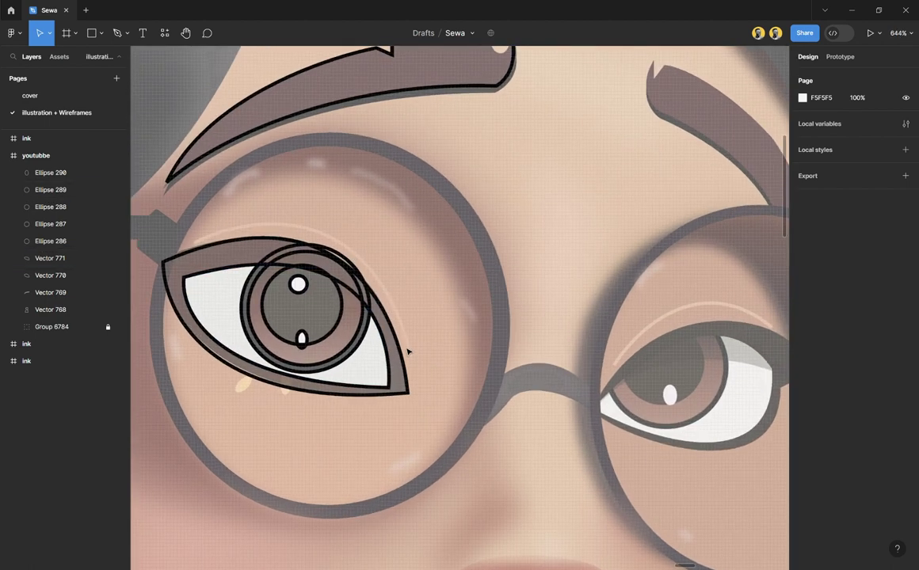
Step: Draw an open arc, Vector 772 (62×37.11), along the left eye's eyelid crease
{"action": "key", "text": "p"}
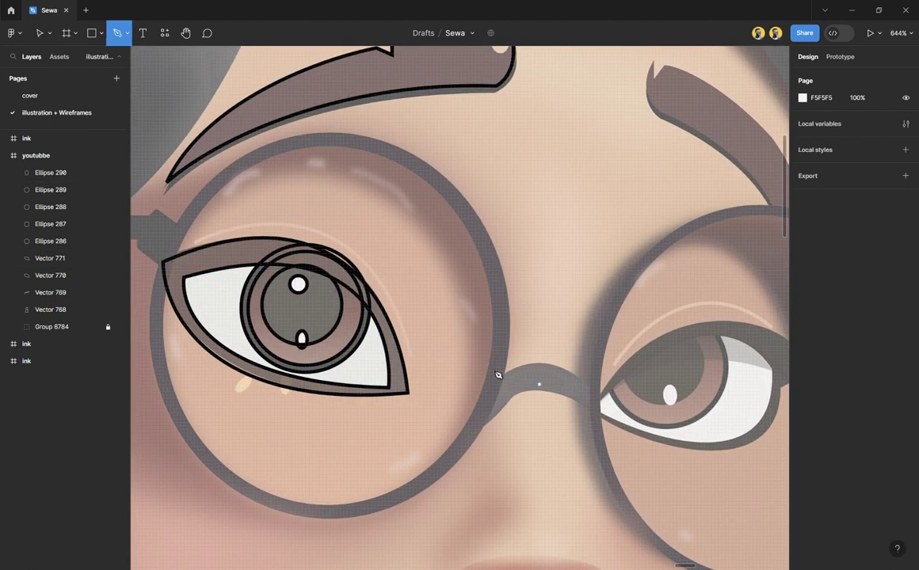
{"action": "left_click", "coordinate": [412, 353]}
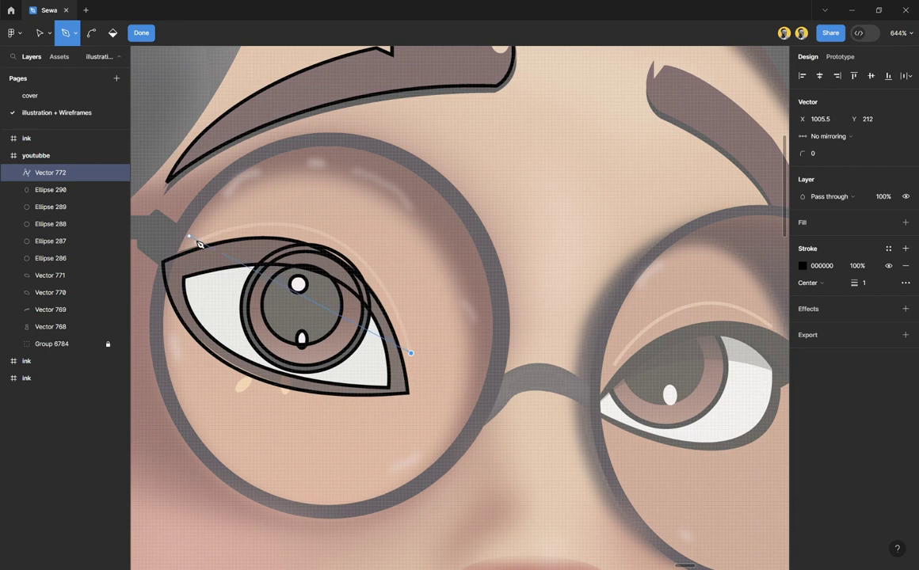
{"action": "left_click_drag", "start_coordinate": [197, 243], "coordinate": [335, 313]}
{"action": "key", "text": "Escape"}
{"action": "scroll", "coordinate": [541, 330], "scroll_direction": "right", "scroll_amount": 10}
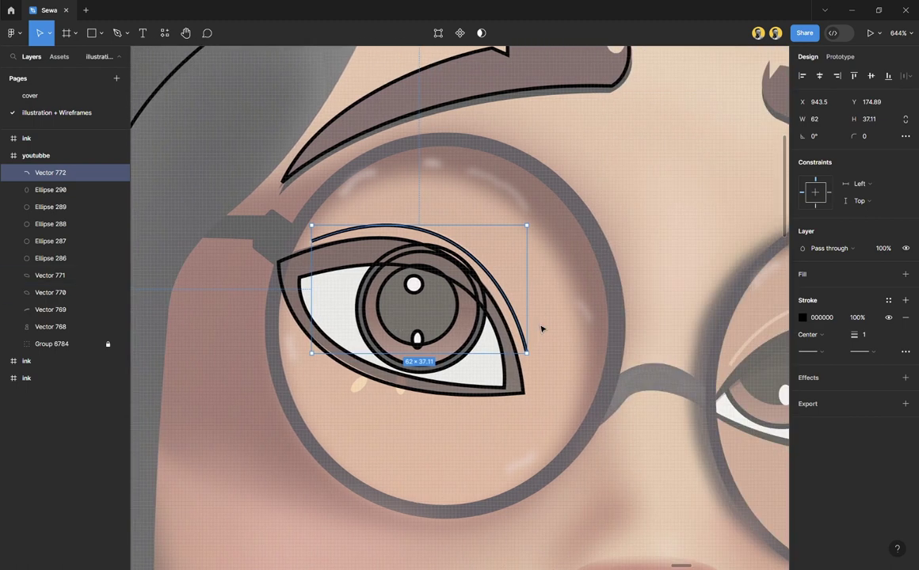
{"action": "scroll", "coordinate": [542, 329], "scroll_direction": "right", "scroll_amount": 1}
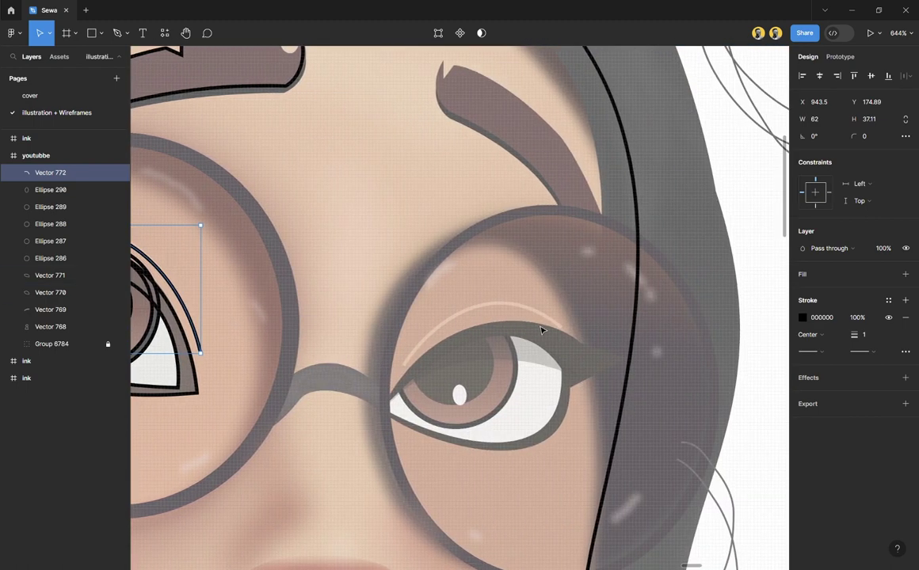
Step: Trace the right eye's winged lid outline as closed path Vector 773
{"action": "key", "text": "p"}
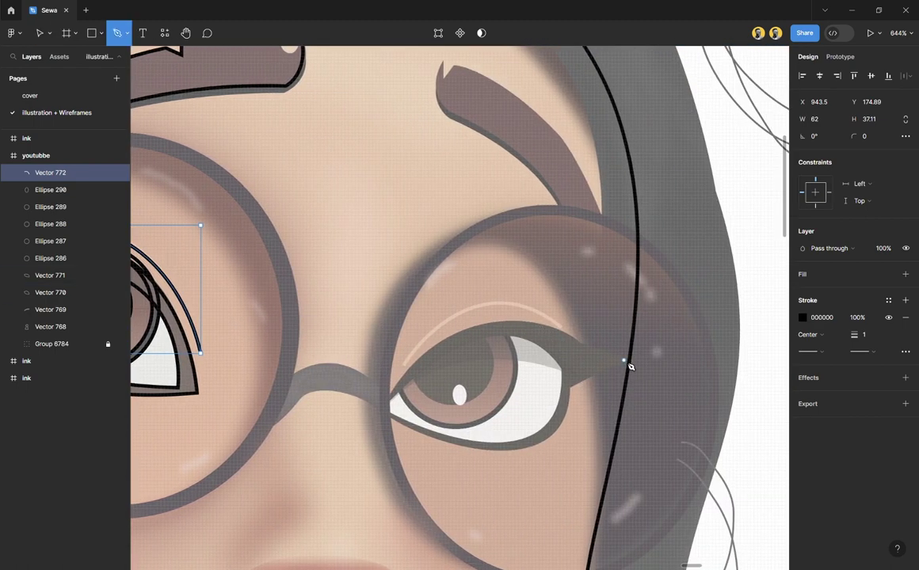
{"action": "left_click", "coordinate": [619, 361]}
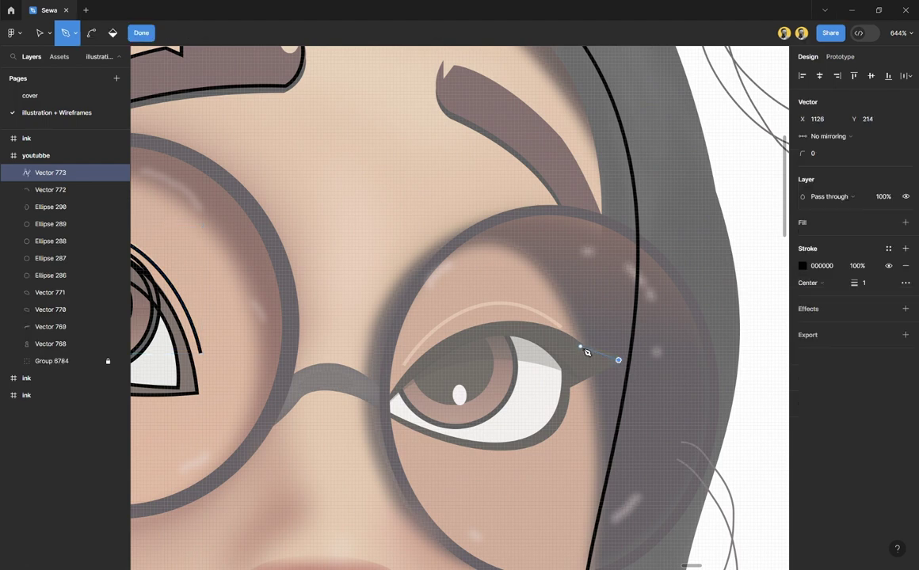
{"action": "left_click", "coordinate": [581, 347]}
{"action": "left_click_drag", "start_coordinate": [385, 408], "coordinate": [307, 554]}
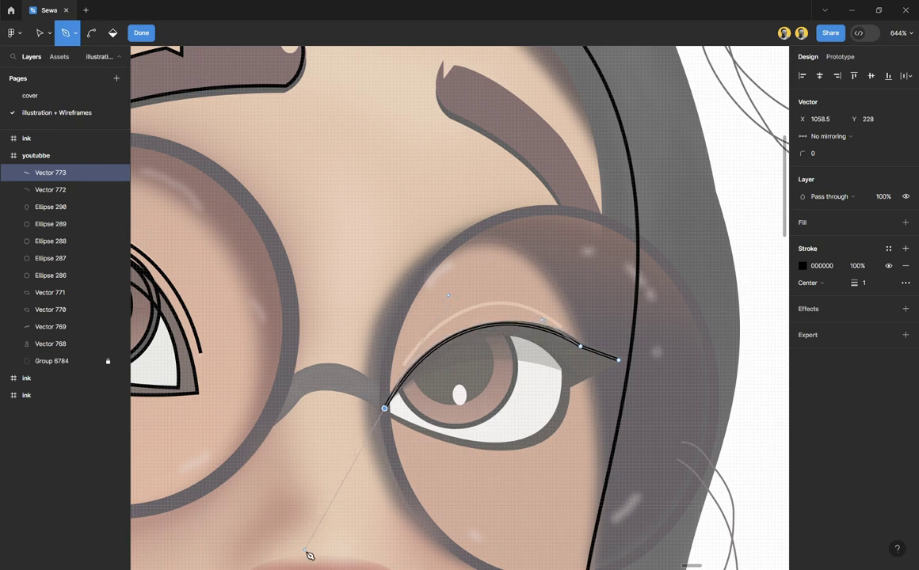
{"action": "left_click", "coordinate": [384, 408]}
{"action": "left_click_drag", "start_coordinate": [570, 388], "coordinate": [590, 255]}
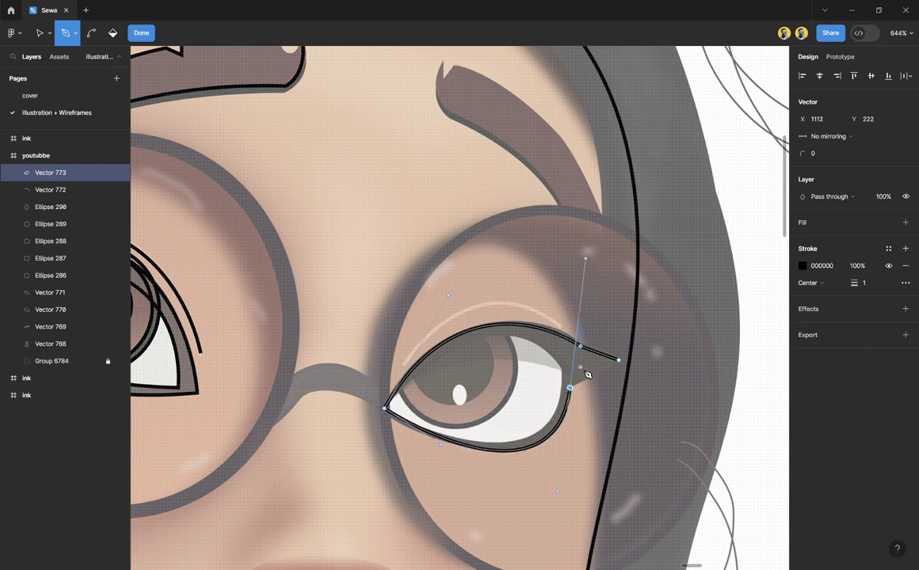
{"action": "left_click", "coordinate": [623, 366]}
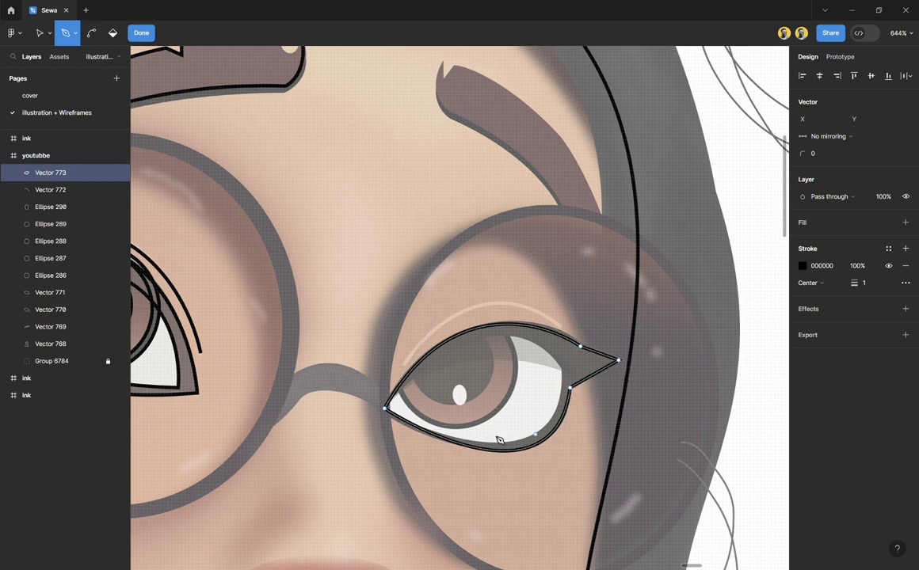
Step: Smooth the lower lid curve by adjusting the inner corner point's handle
{"action": "key", "text": "v"}
{"action": "left_click", "coordinate": [384, 409]}
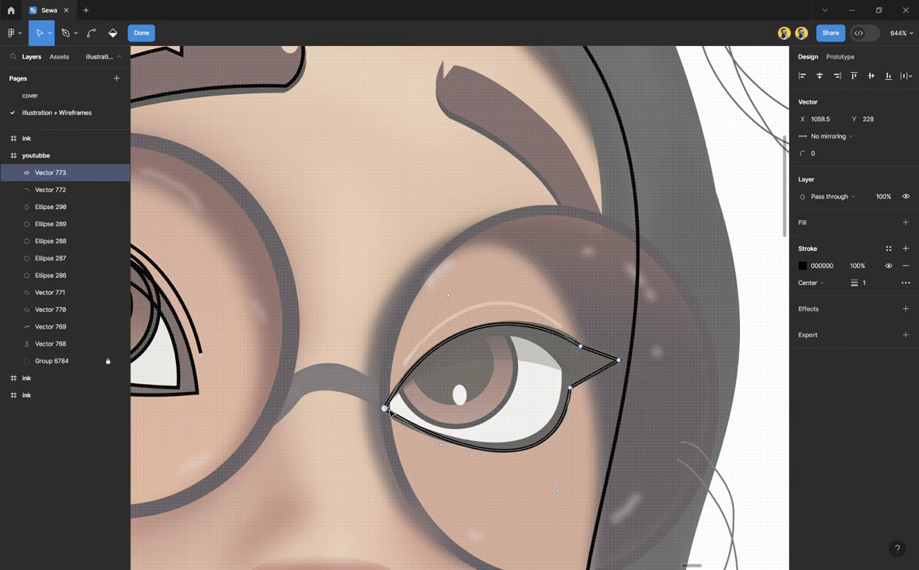
{"action": "left_click_drag", "start_coordinate": [445, 450], "coordinate": [424, 453]}
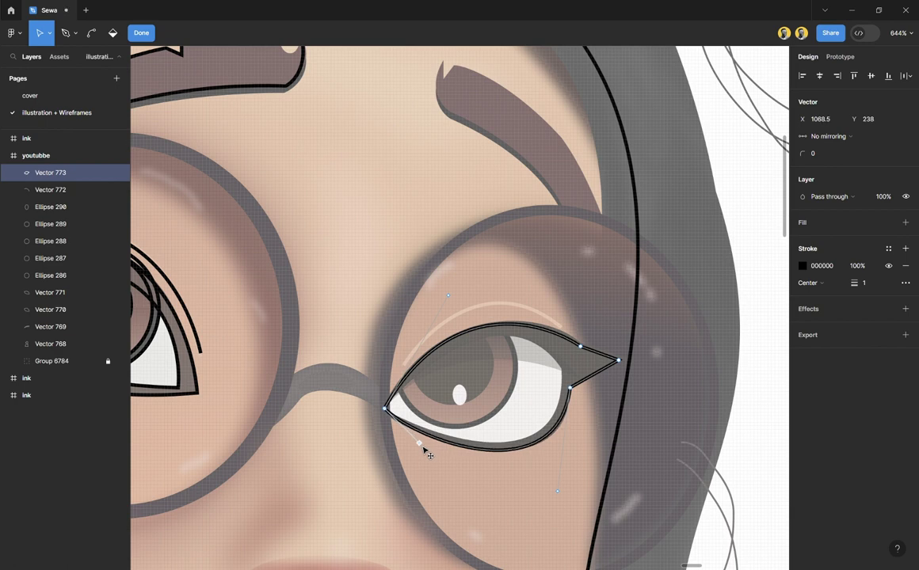
{"action": "key", "text": "Escape"}
{"action": "scroll", "coordinate": [556, 408], "scroll_direction": "down", "scroll_amount": 1}
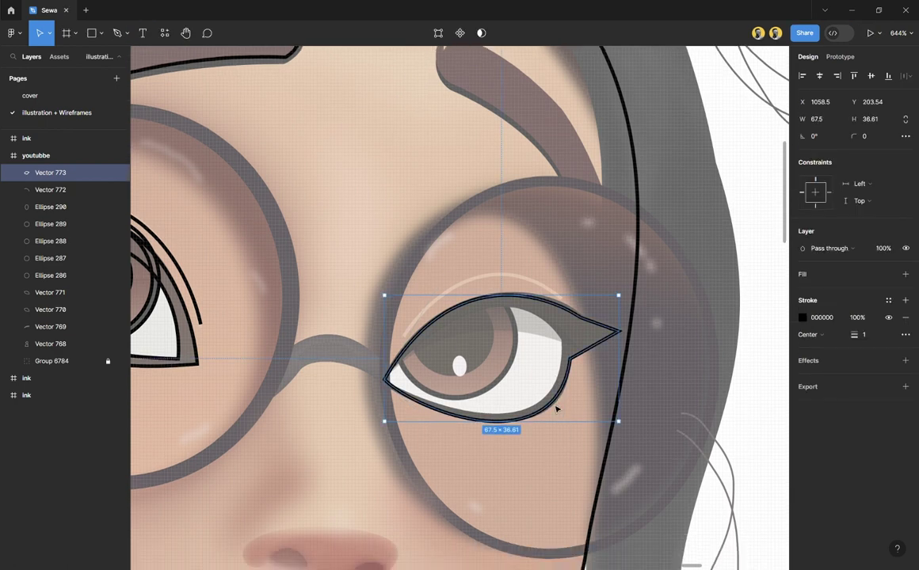
{"action": "scroll", "coordinate": [554, 396], "scroll_direction": "up", "scroll_amount": 1}
{"action": "scroll", "coordinate": [555, 396], "scroll_direction": "up", "scroll_amount": 5}
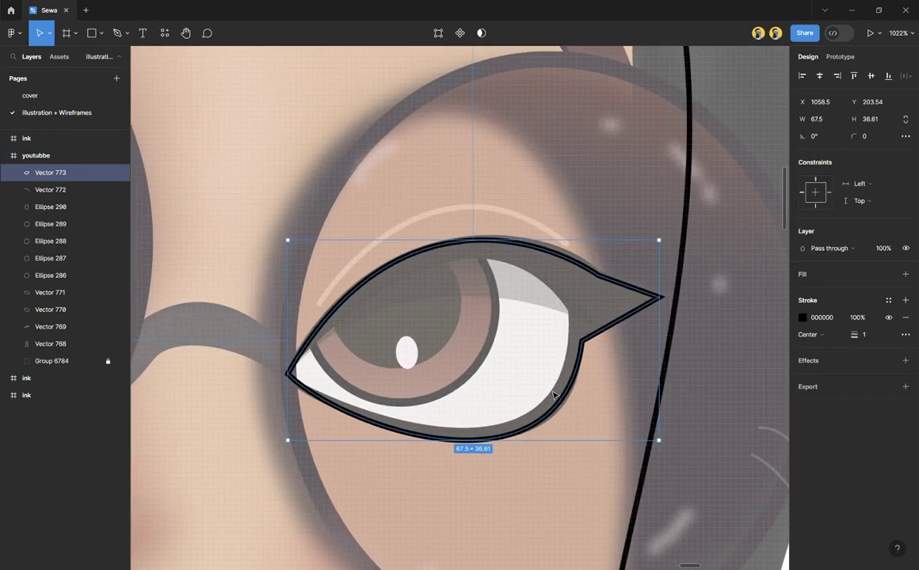
Step: Draw a closed two-point path around the right eye's white
{"action": "key", "text": "p"}
{"action": "left_click", "coordinate": [571, 314]}
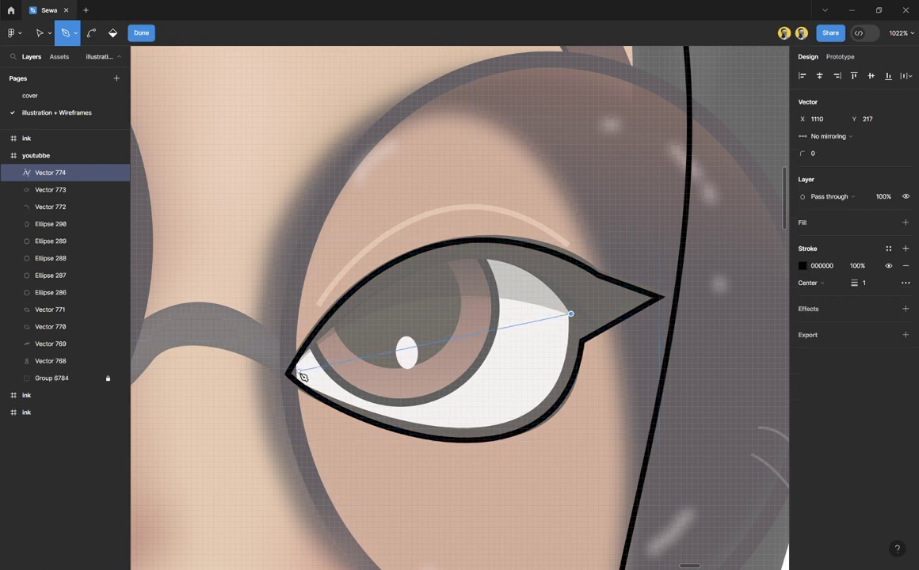
{"action": "left_click_drag", "start_coordinate": [296, 372], "coordinate": [165, 549]}
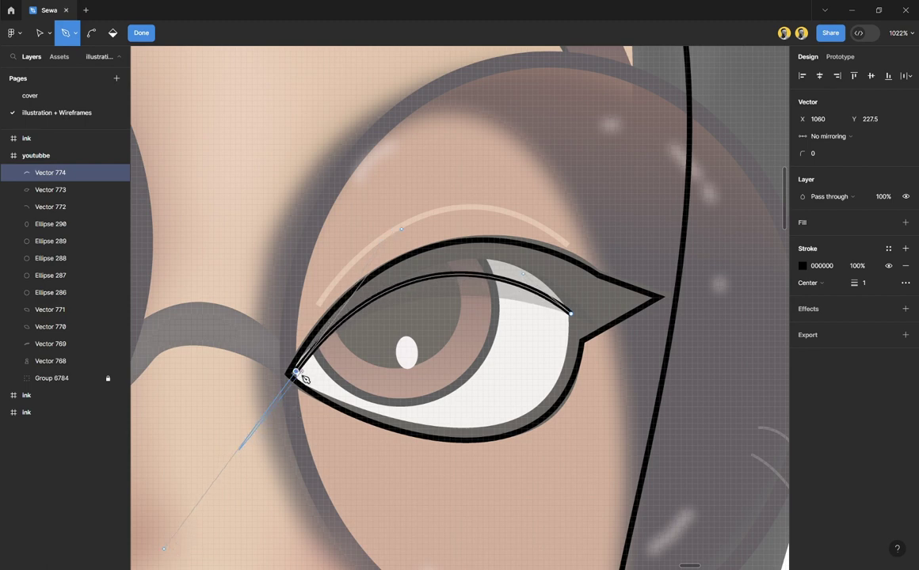
{"action": "left_click_drag", "start_coordinate": [570, 314], "coordinate": [585, 136]}
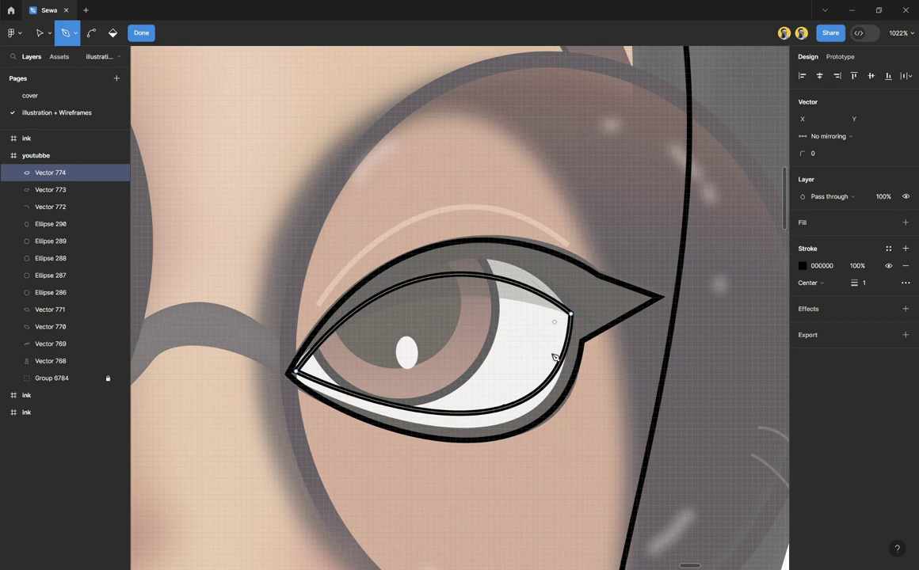
Step: Reshape the inner outline's lower and upper curves with its Bézier handles to 50×30.65
{"action": "key", "text": "Escape"}
{"action": "left_click", "coordinate": [570, 314]}
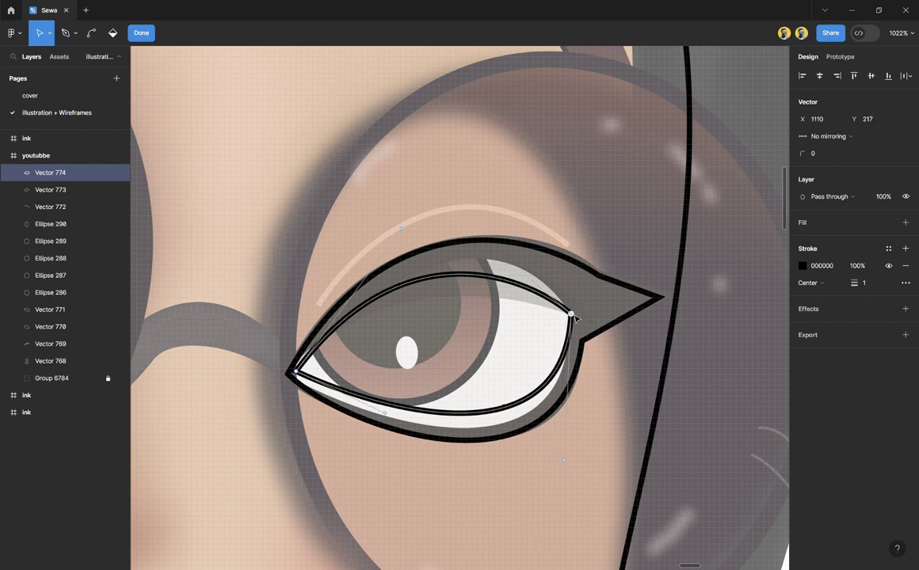
{"action": "left_click_drag", "start_coordinate": [564, 460], "coordinate": [567, 499]}
{"action": "left_click_drag", "start_coordinate": [387, 416], "coordinate": [349, 422]}
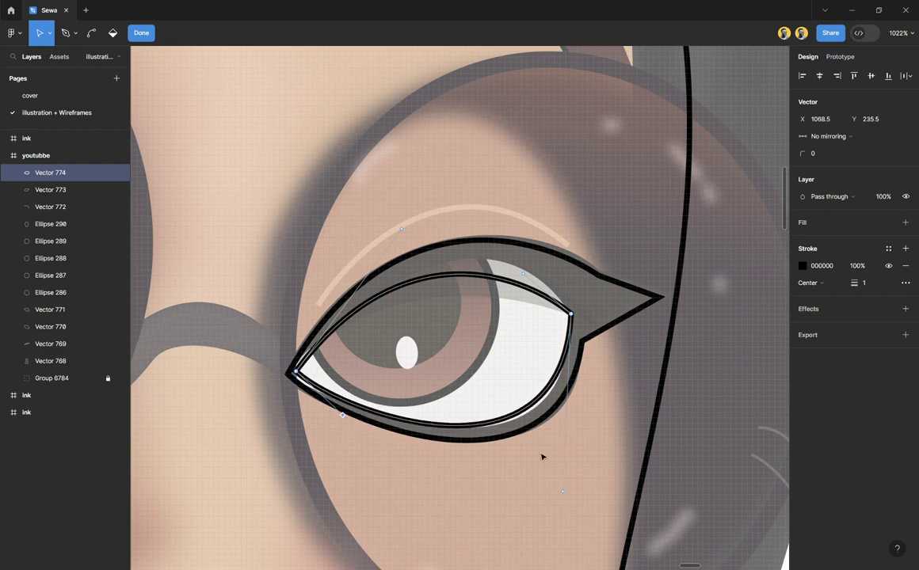
{"action": "left_click_drag", "start_coordinate": [567, 499], "coordinate": [579, 501]}
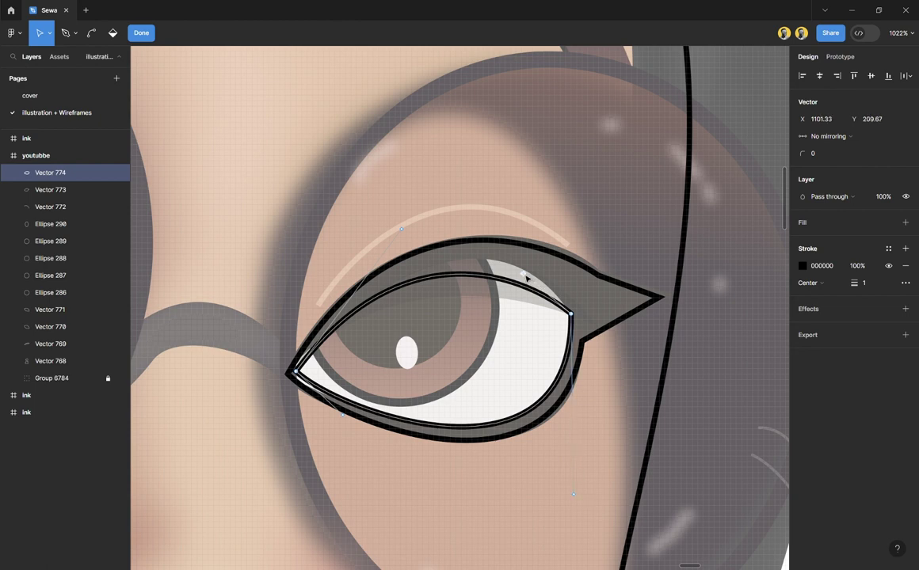
{"action": "left_click_drag", "start_coordinate": [525, 274], "coordinate": [522, 239]}
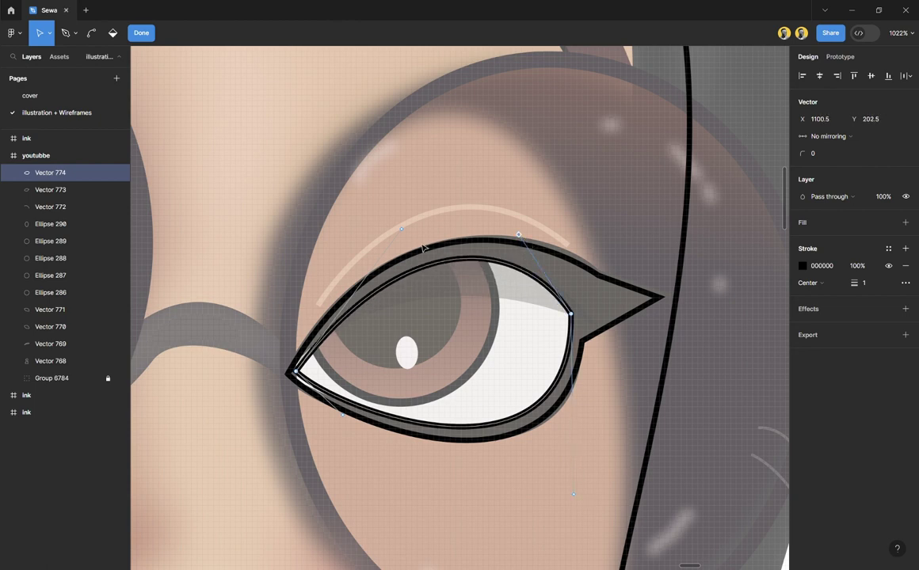
{"action": "mouse_move", "coordinate": [403, 233]}
{"action": "left_mouse_down"}
{"action": "mouse_move", "coordinate": [383, 240]}
{"action": "mouse_move", "coordinate": [391, 231]}
{"action": "left_mouse_up"}
{"action": "key", "text": "Escape"}
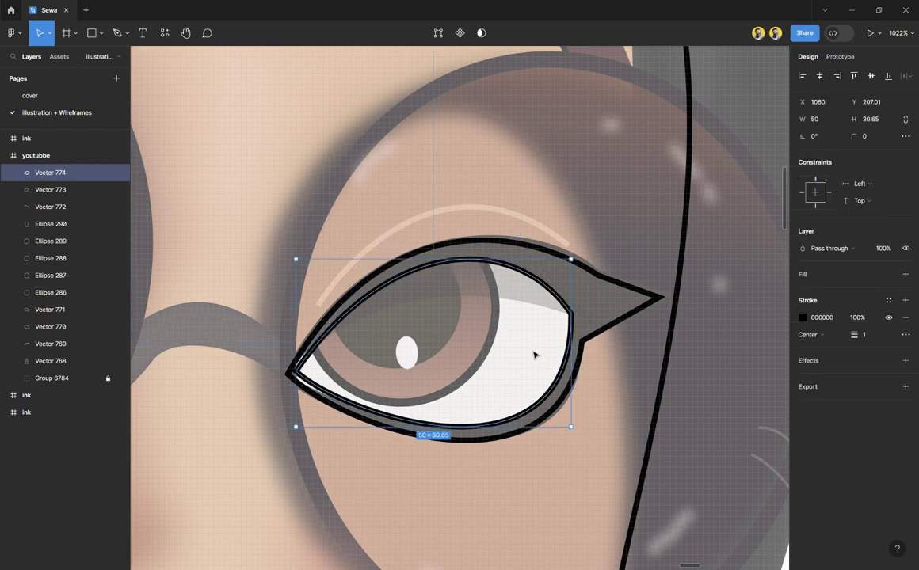
{"action": "left_click", "coordinate": [610, 379]}
Step: Copy the left eye's iris circles and pupil highlights onto the right eye
{"action": "scroll", "coordinate": [507, 354], "scroll_direction": "down", "scroll_amount": 3}
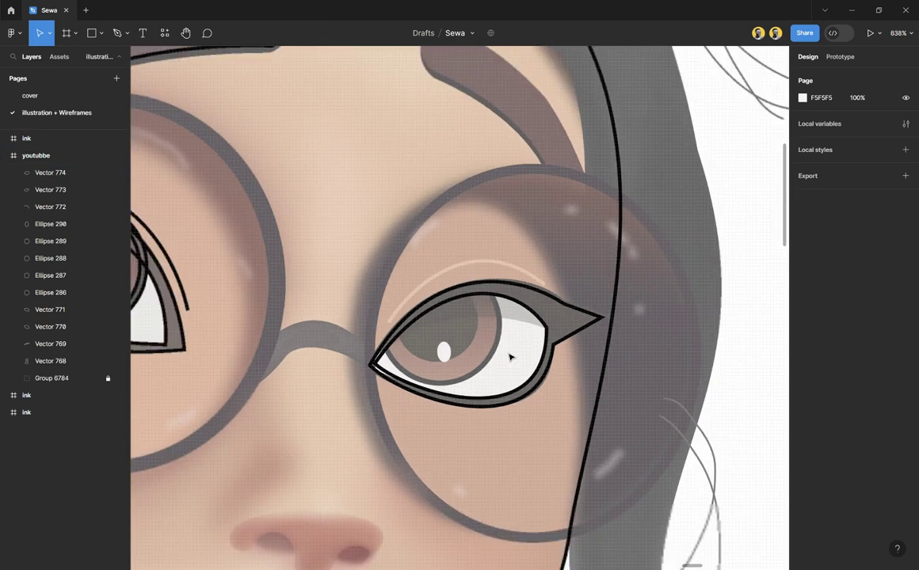
{"action": "scroll", "coordinate": [352, 309], "scroll_direction": "up", "scroll_amount": 2}
{"action": "scroll", "coordinate": [344, 305], "scroll_direction": "left", "scroll_amount": 2}
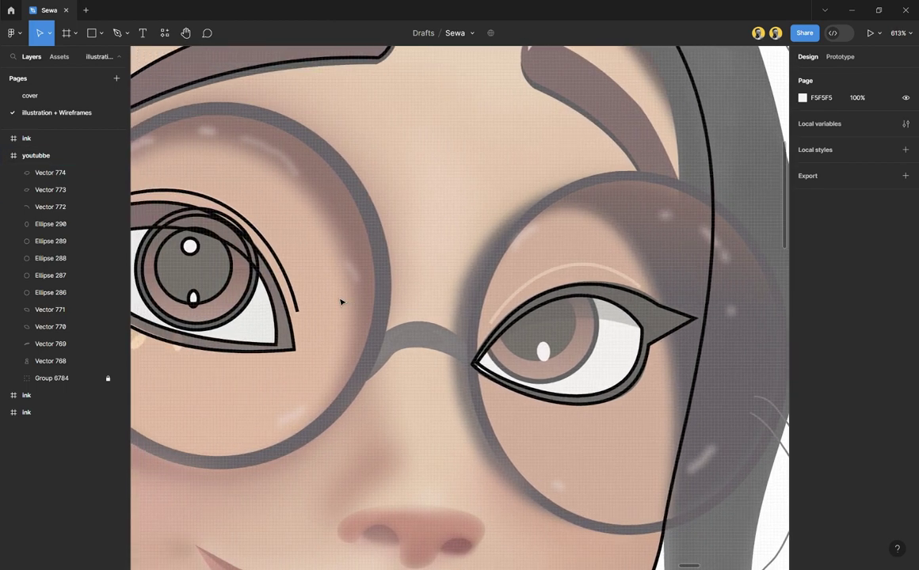
{"action": "left_click", "coordinate": [254, 303]}
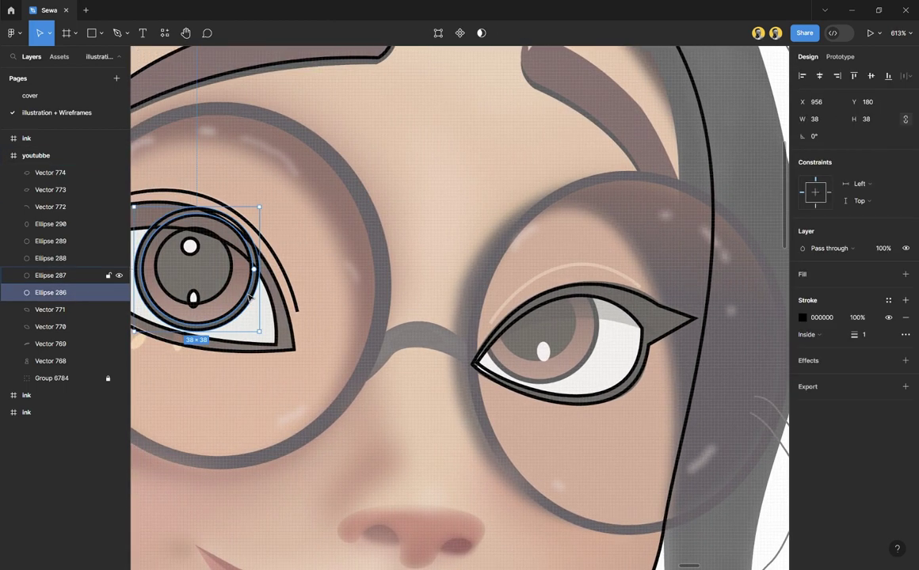
{"action": "left_click", "coordinate": [229, 270], "text": "shift"}
{"action": "left_click", "coordinate": [235, 281], "text": "shift"}
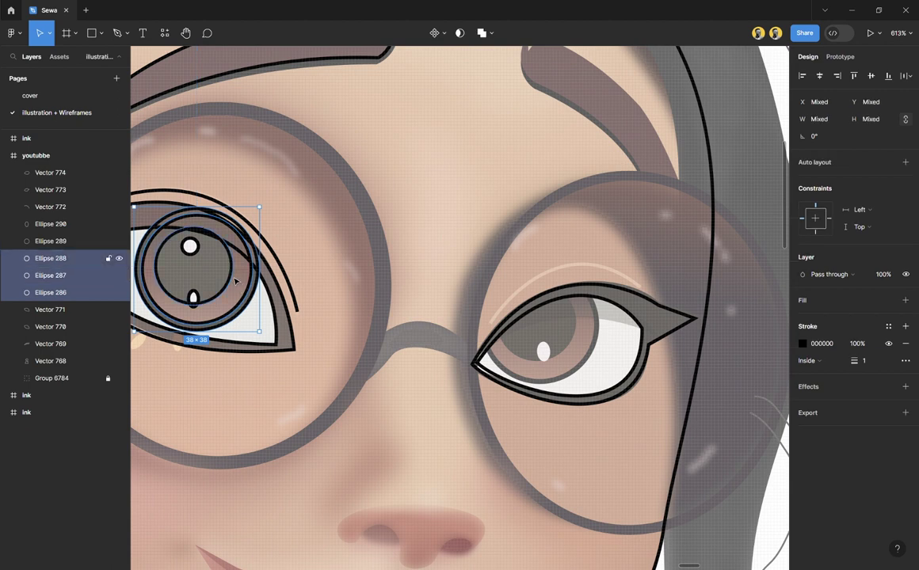
{"action": "left_click", "coordinate": [197, 256], "text": "shift"}
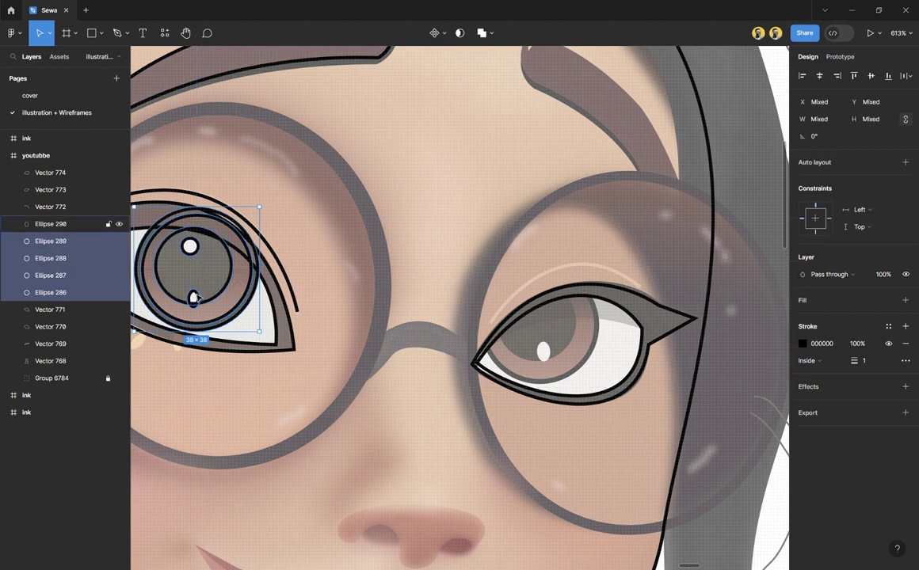
{"action": "left_click", "coordinate": [192, 295], "text": "shift"}
{"action": "left_click_drag", "start_coordinate": [192, 283], "coordinate": [533, 337]}
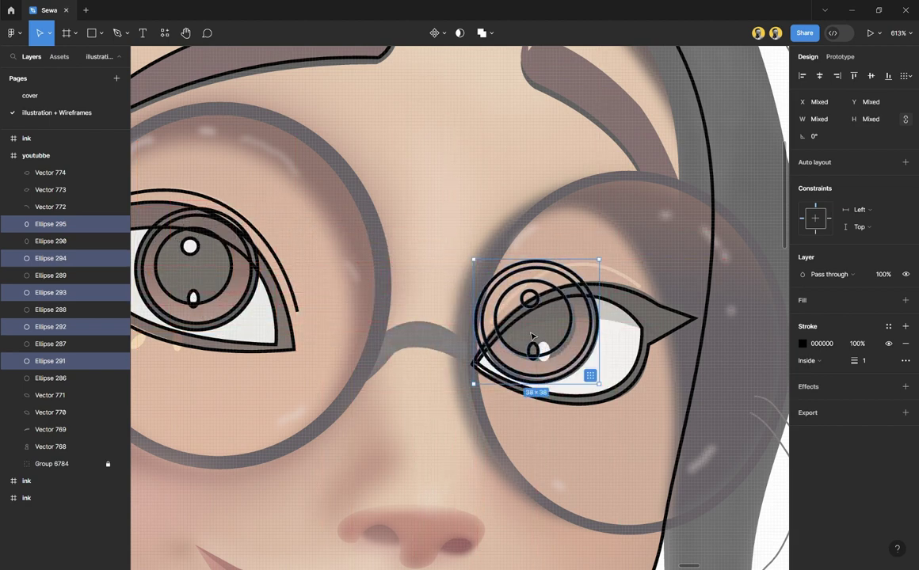
Step: Delete the small top highlight circle from the right eye's copy
{"action": "scroll", "coordinate": [545, 348], "scroll_direction": "up", "scroll_amount": 5}
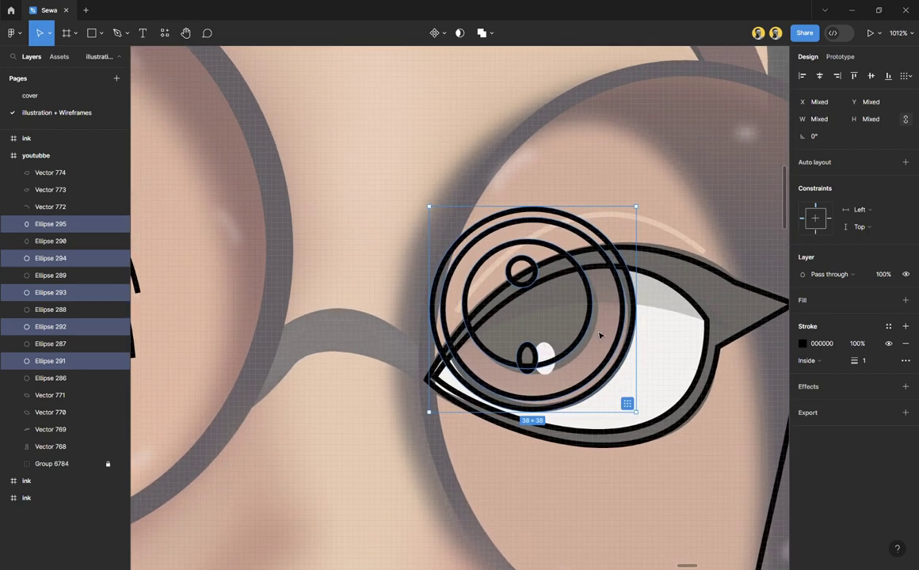
{"action": "key", "text": "Escape"}
{"action": "left_click", "coordinate": [513, 263]}
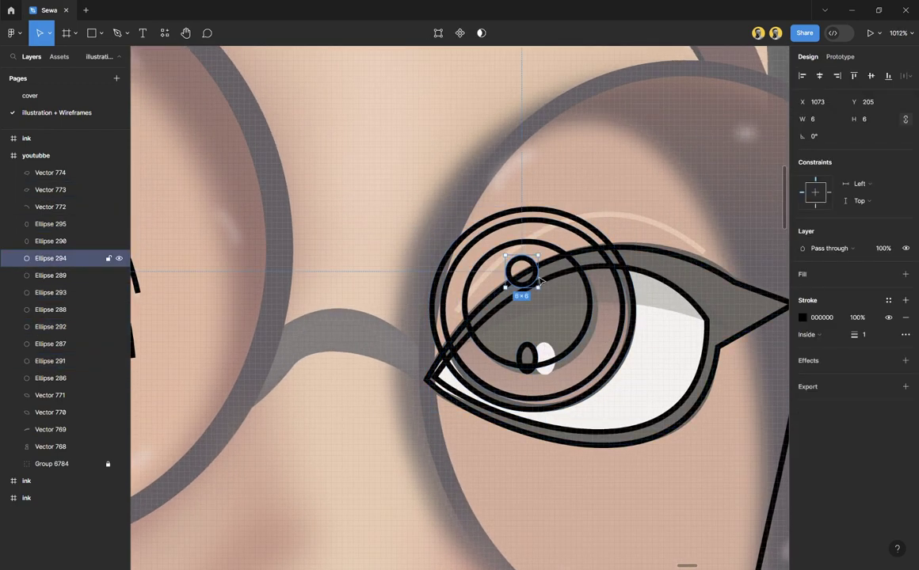
{"action": "key", "text": "Delete"}
Step: Rotate the copied pupil and oval highlight slightly to sit on the right iris
{"action": "scroll", "coordinate": [554, 378], "scroll_direction": "up", "scroll_amount": 2}
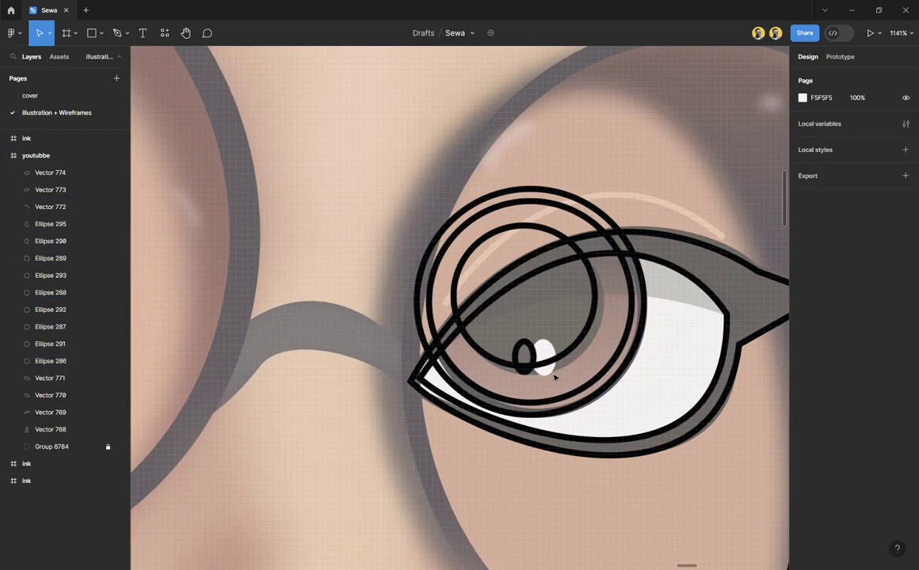
{"action": "left_click", "coordinate": [539, 351]}
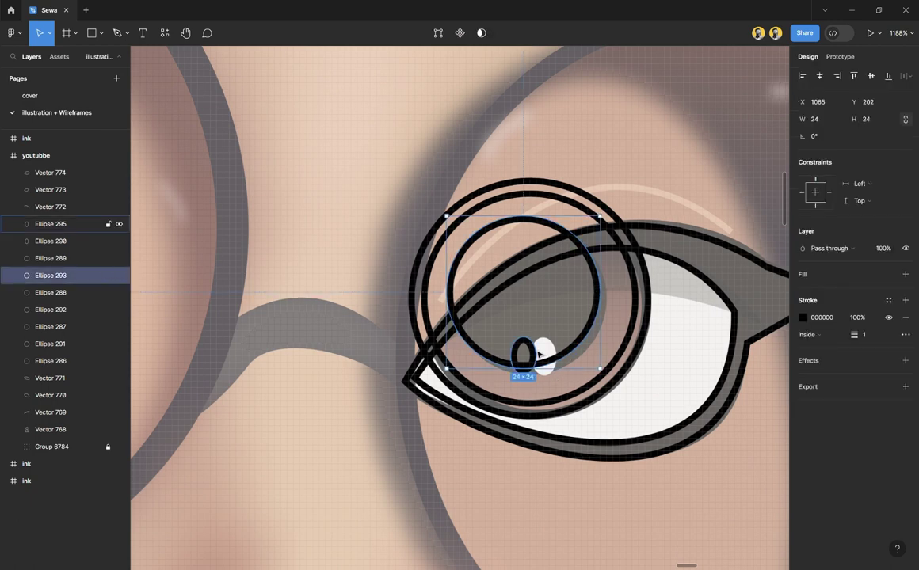
{"action": "left_click", "coordinate": [524, 354], "text": "shift"}
{"action": "left_click_drag", "start_coordinate": [617, 383], "coordinate": [561, 349]}
{"action": "left_click", "coordinate": [559, 352]}
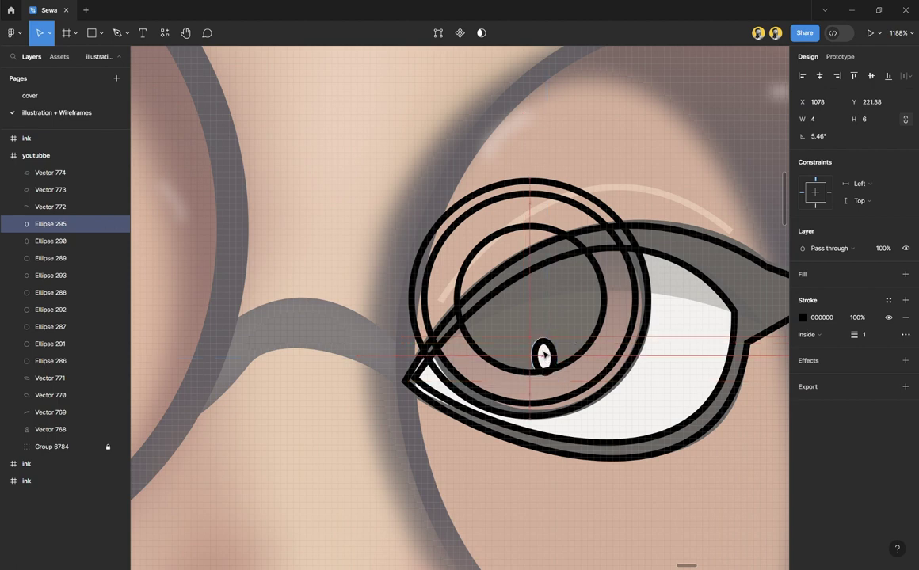
{"action": "key", "text": "Escape"}
{"action": "scroll", "coordinate": [522, 311], "scroll_direction": "down", "scroll_amount": 2, "text": "ctrl"}
Step: Draw Vector 775, a black pen curve arcing over the right eye's upper lid
{"action": "scroll", "coordinate": [523, 312], "scroll_direction": "down", "scroll_amount": 2, "text": "ctrl"}
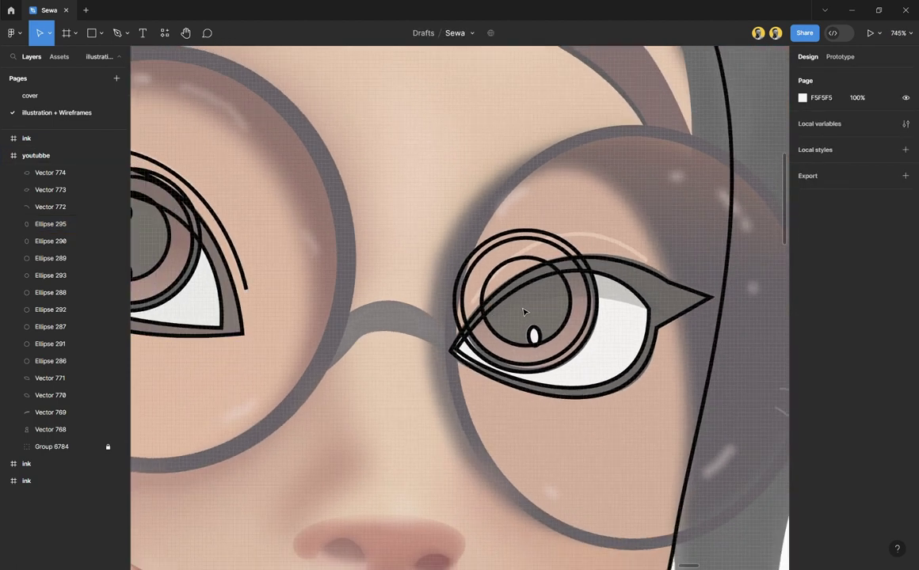
{"action": "key", "text": "p"}
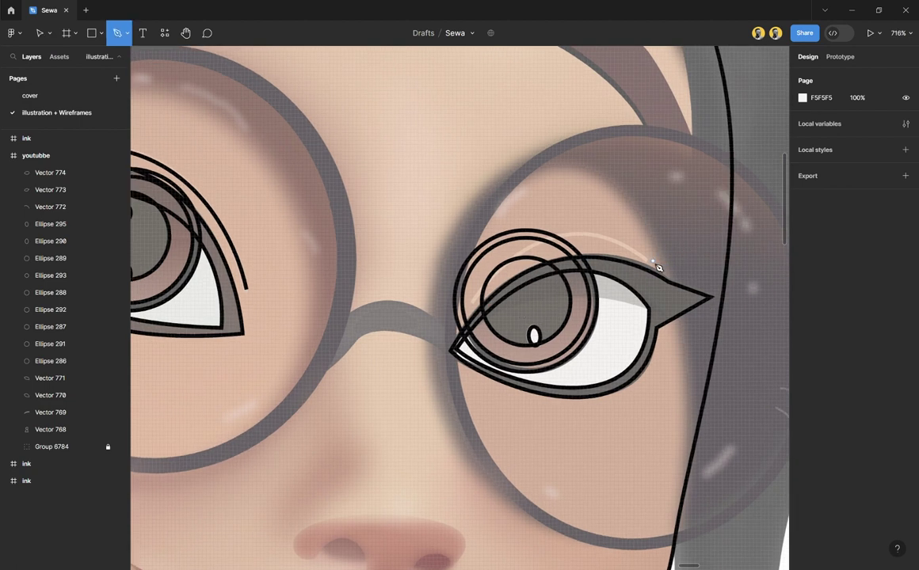
{"action": "left_click", "coordinate": [649, 261]}
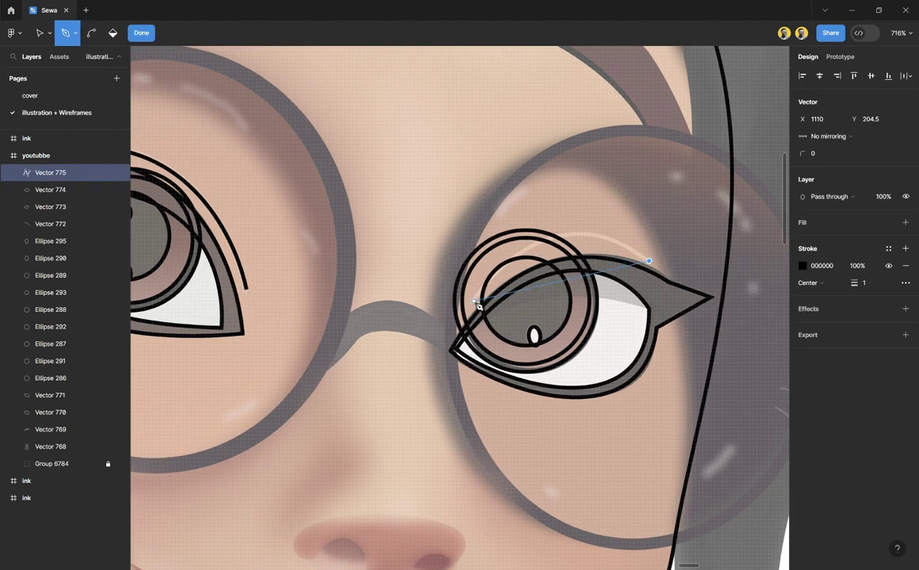
{"action": "left_click_drag", "start_coordinate": [474, 302], "coordinate": [410, 424]}
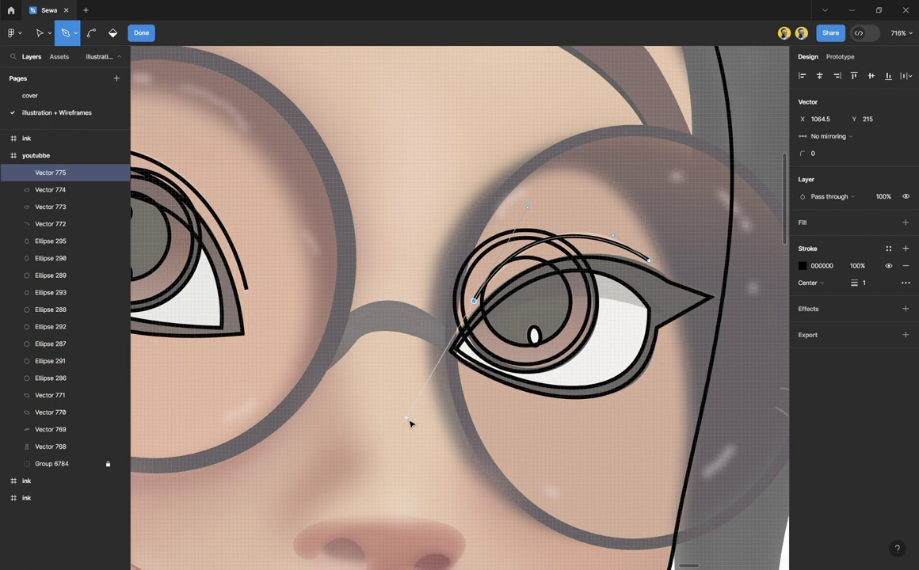
{"action": "key", "text": "Escape"}
{"action": "key", "text": "Escape"}
{"action": "scroll", "coordinate": [507, 244], "scroll_direction": "down", "scroll_amount": 3, "text": "ctrl"}
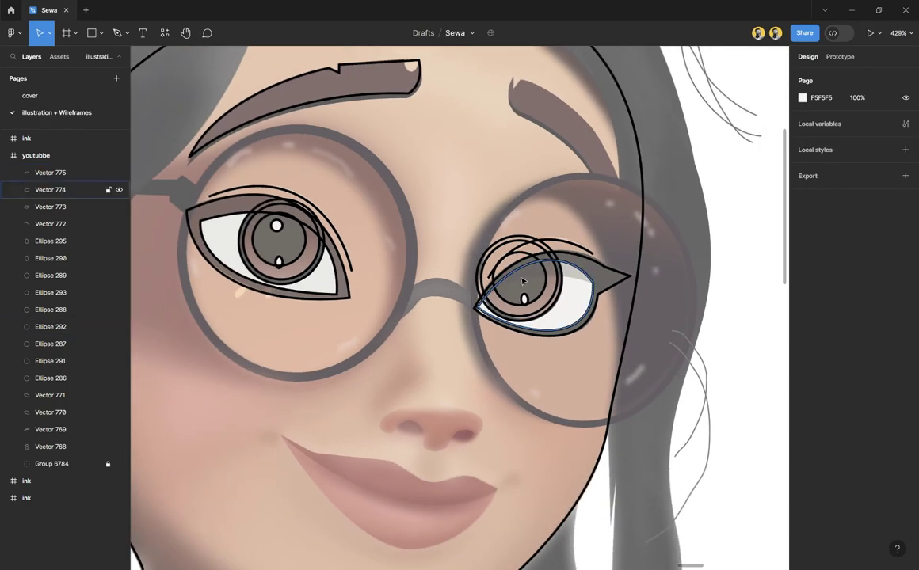
{"action": "scroll", "coordinate": [522, 281], "scroll_direction": "down", "scroll_amount": 5, "text": "ctrl"}
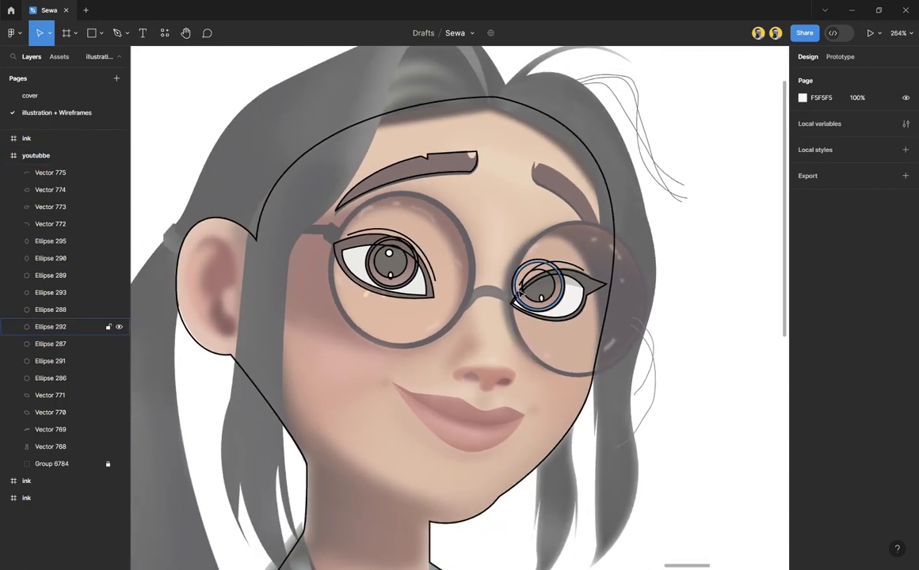
{"action": "scroll", "coordinate": [520, 293], "scroll_direction": "down", "scroll_amount": 2, "text": "ctrl"}
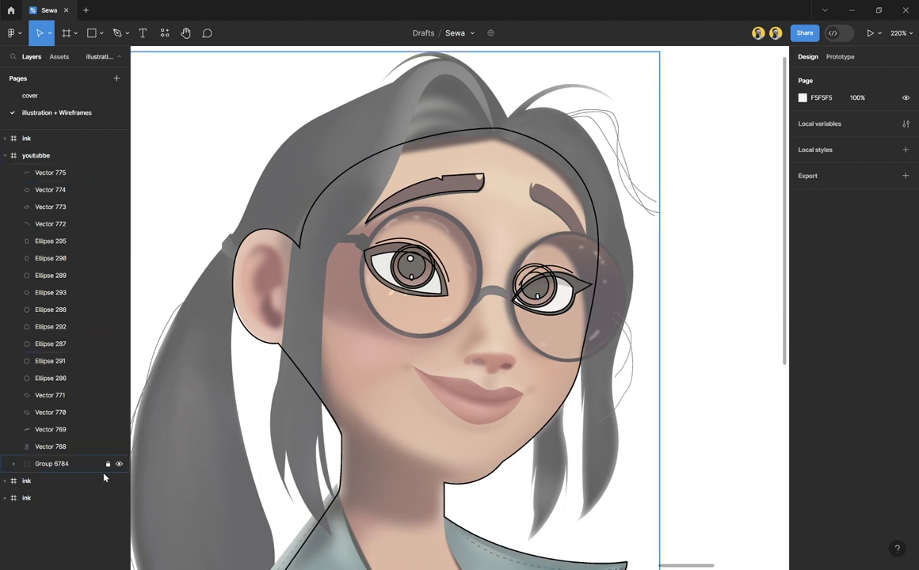
{"action": "left_click", "coordinate": [119, 466]}
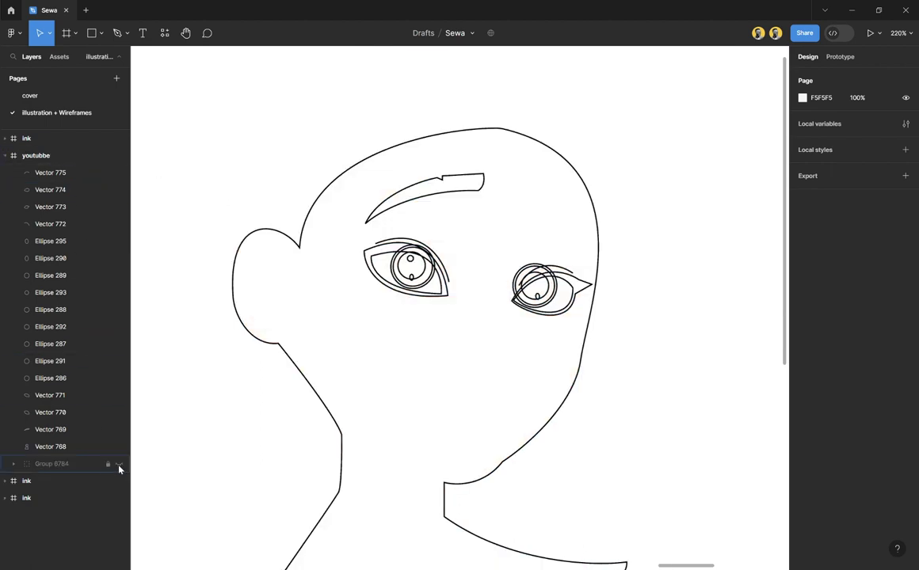
{"action": "left_click", "coordinate": [119, 466]}
{"action": "scroll", "coordinate": [509, 376], "scroll_direction": "up", "scroll_amount": 5, "text": "ctrl"}
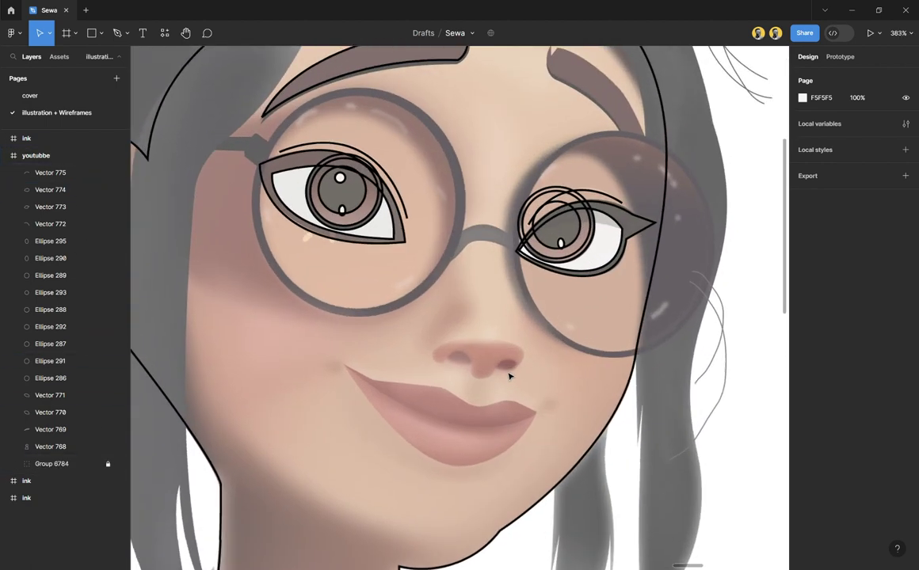
{"action": "scroll", "coordinate": [491, 329], "scroll_direction": "up", "scroll_amount": 2}
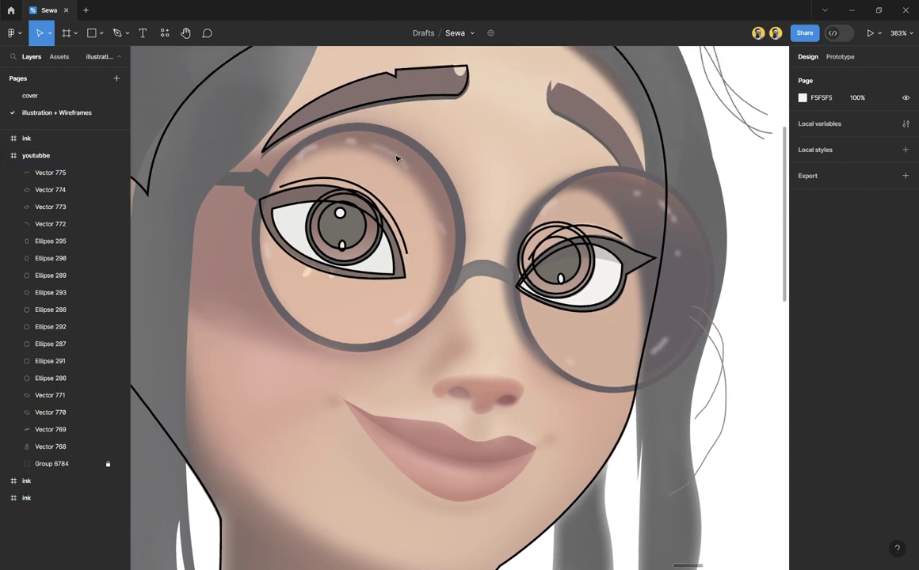
{"action": "scroll", "coordinate": [308, 156], "scroll_direction": "up", "scroll_amount": 2, "text": "ctrl"}
{"action": "scroll", "coordinate": [411, 183], "scroll_direction": "left", "scroll_amount": 3}
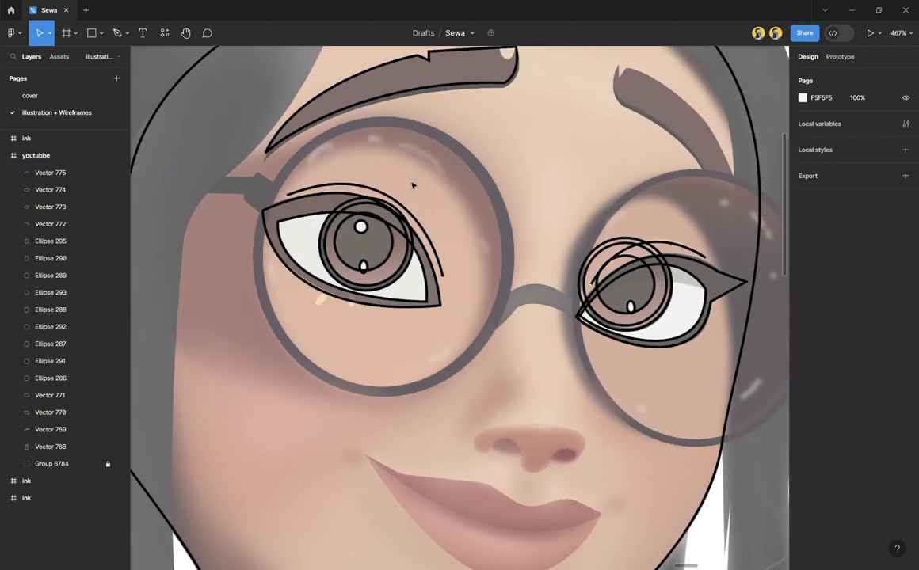
{"action": "scroll", "coordinate": [366, 158], "scroll_direction": "up", "scroll_amount": 1}
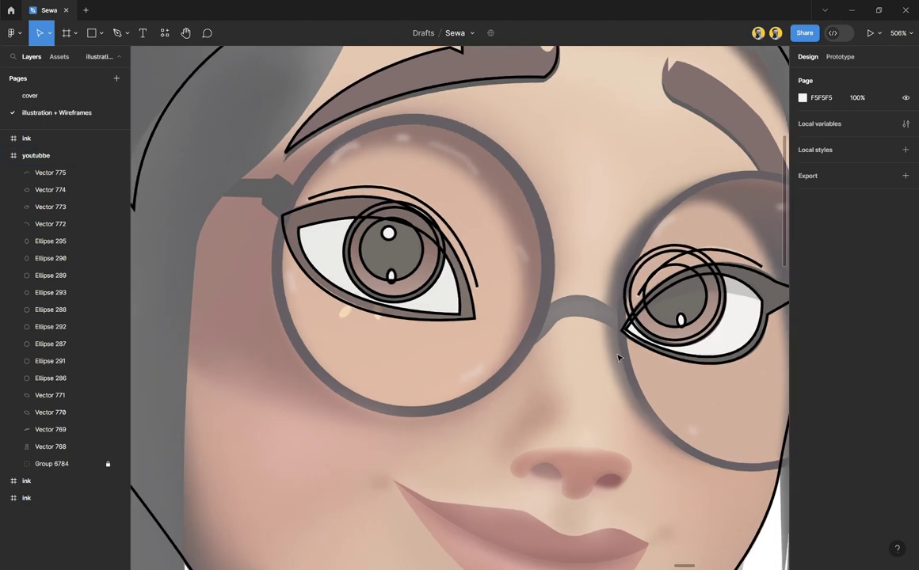
{"action": "scroll", "coordinate": [619, 358], "scroll_direction": "right", "scroll_amount": 2}
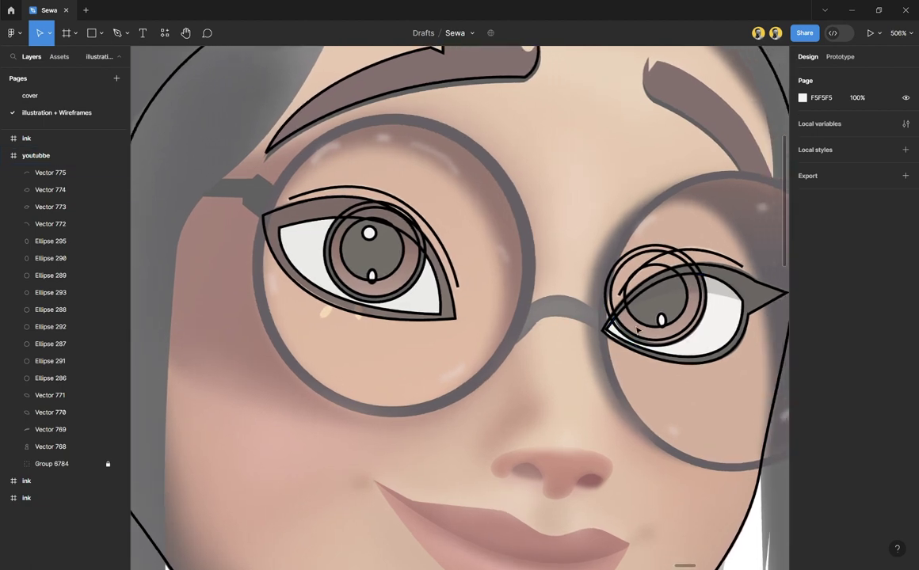
{"action": "key", "text": "p"}
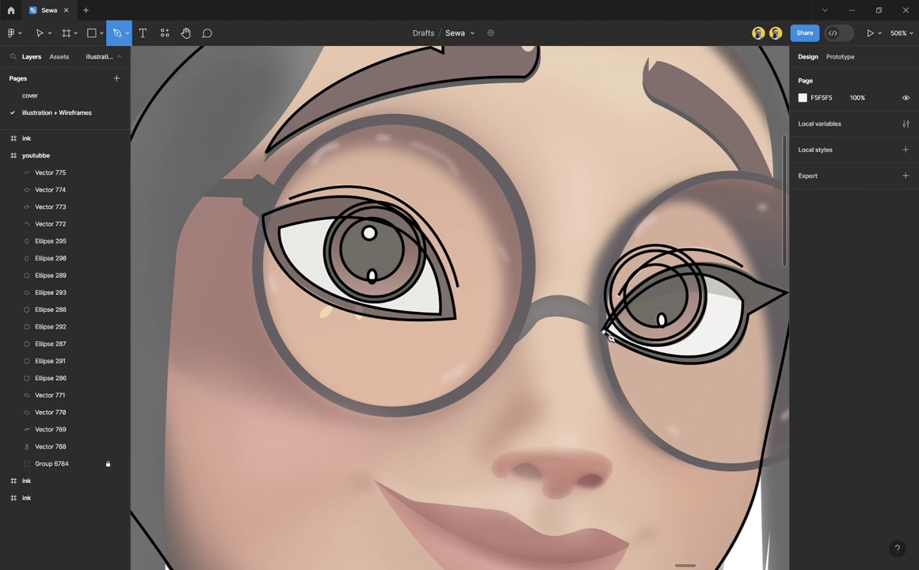
Step: Trace the glasses' closed nose-bridge shape, then draw a 104×104 circle over the left eye
{"action": "left_click", "coordinate": [604, 333]}
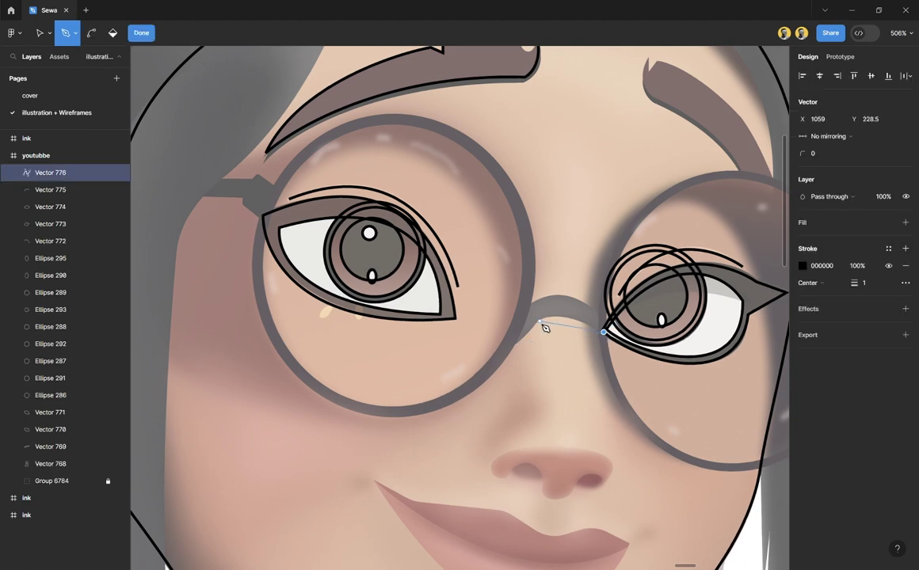
{"action": "left_click_drag", "start_coordinate": [538, 321], "coordinate": [523, 336]}
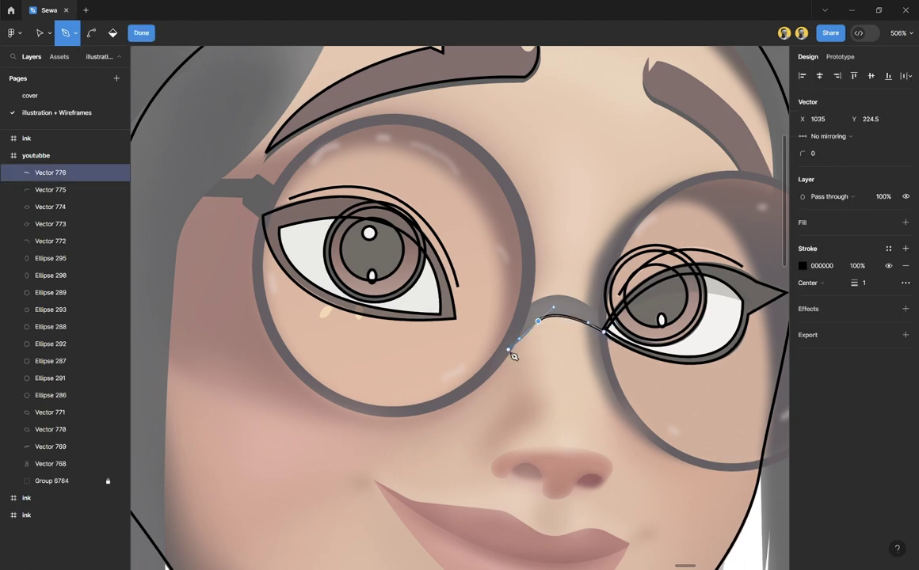
{"action": "left_click", "coordinate": [506, 349]}
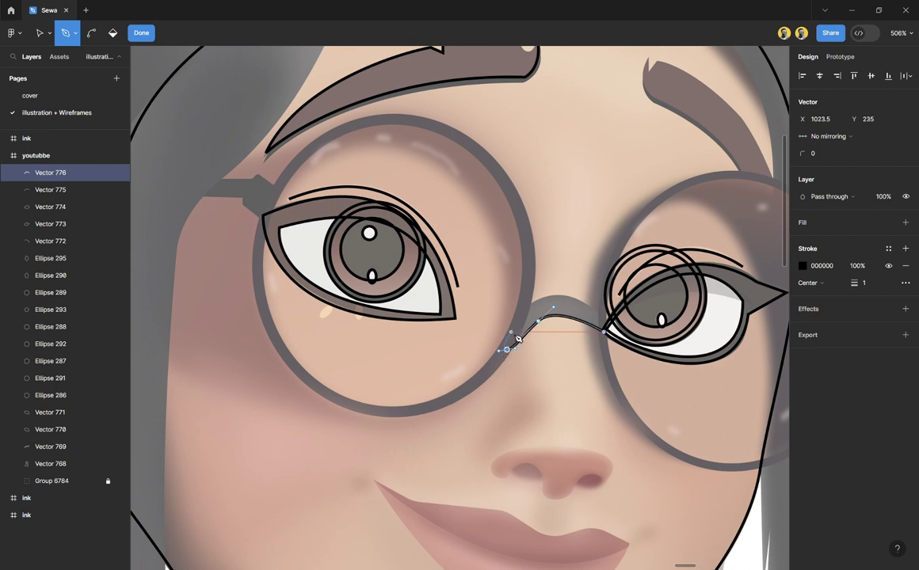
{"action": "left_click", "coordinate": [523, 307]}
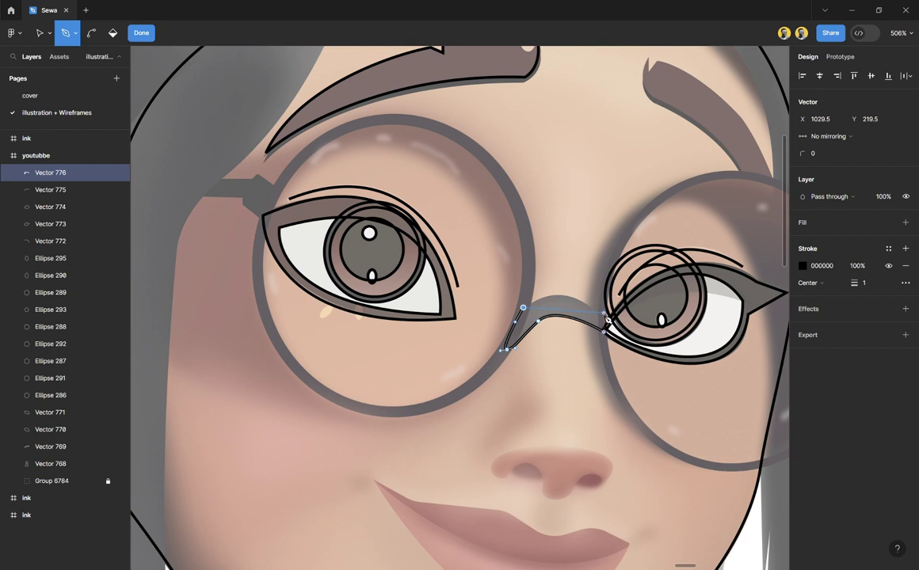
{"action": "mouse_move", "coordinate": [606, 321]}
{"action": "left_mouse_down"}
{"action": "mouse_move", "coordinate": [648, 359]}
{"action": "mouse_move", "coordinate": [607, 325]}
{"action": "left_mouse_up"}
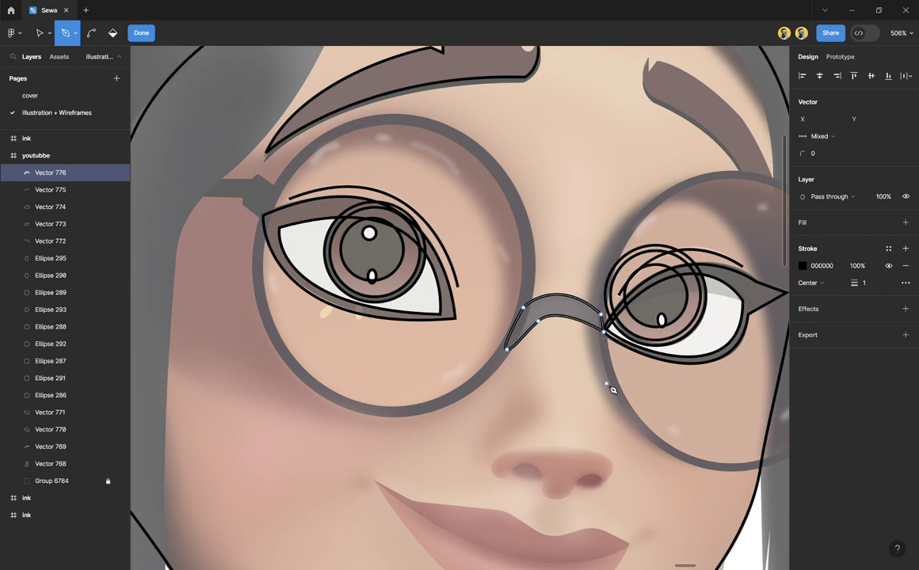
{"action": "key", "text": "Escape"}
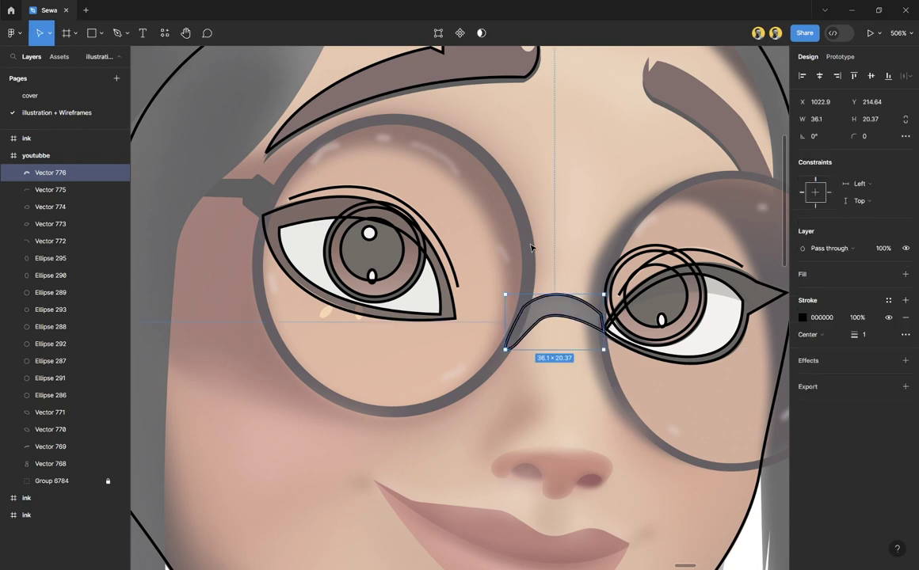
{"action": "key", "text": "o"}
{"action": "left_click_drag", "start_coordinate": [312, 158], "coordinate": [595, 439]}
Step: Give the circle a black stroke, no fill, and fit it to the left lens's inner rim
{"action": "left_click", "coordinate": [837, 317]}
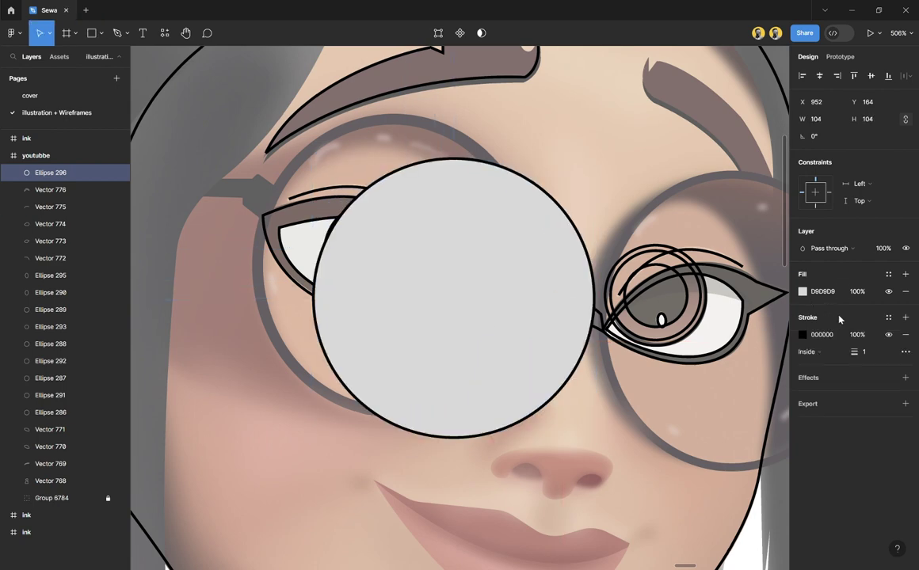
{"action": "left_click", "coordinate": [905, 292]}
{"action": "left_click_drag", "start_coordinate": [449, 289], "coordinate": [396, 256]}
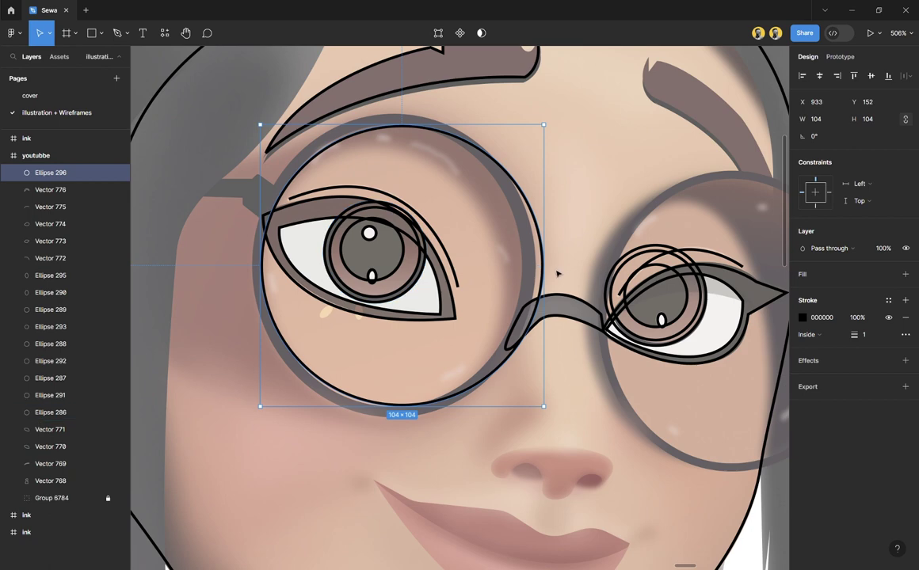
{"action": "left_click_drag", "start_coordinate": [551, 278], "coordinate": [532, 280]}
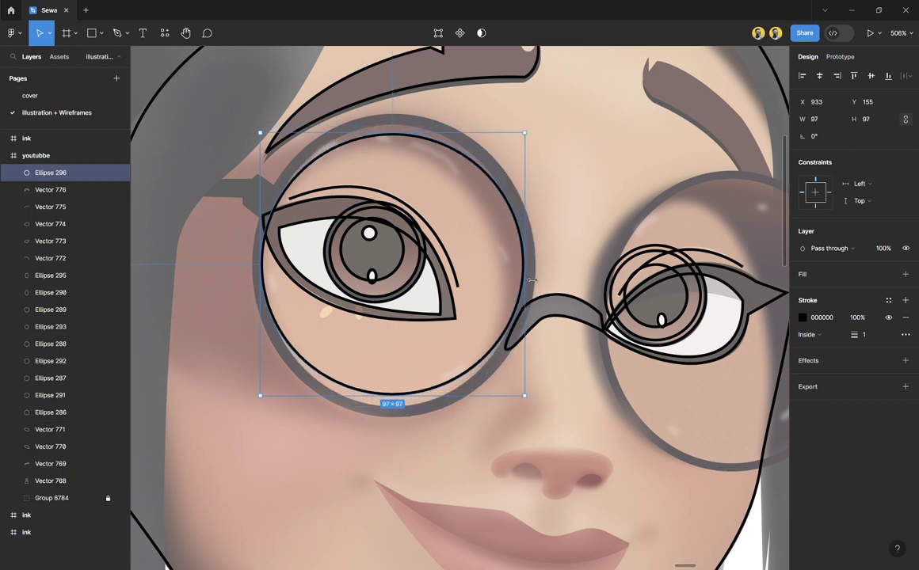
{"action": "left_click_drag", "start_coordinate": [398, 402], "coordinate": [397, 415]}
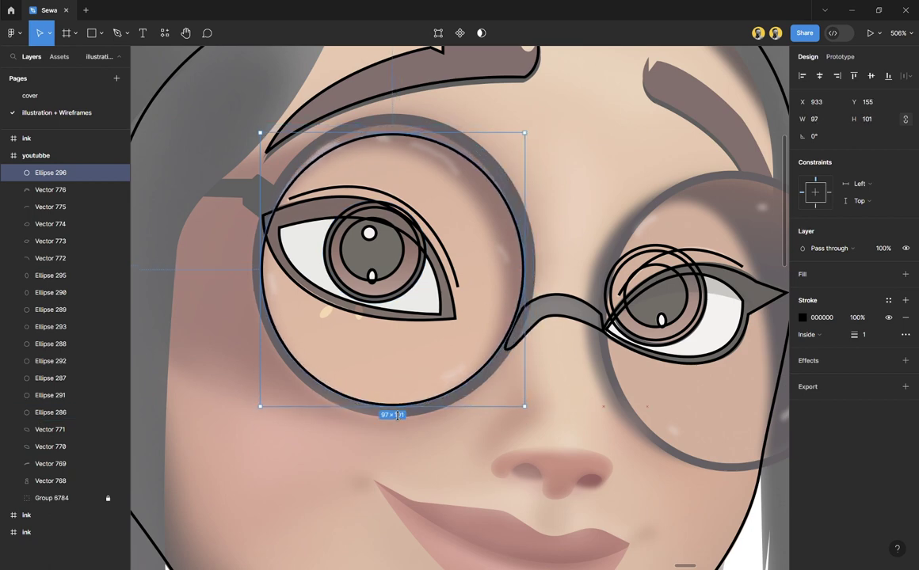
{"action": "left_click_drag", "start_coordinate": [416, 141], "coordinate": [412, 128]}
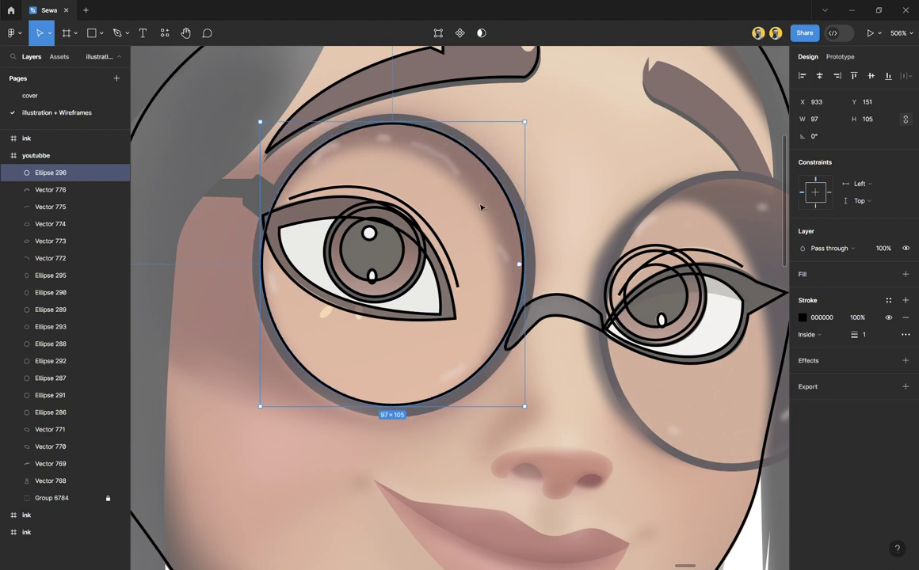
Step: Duplicate and enlarge it for the outer rim, then copy both rim ellipses onto the right lens
{"action": "key", "text": "ctrl+d"}
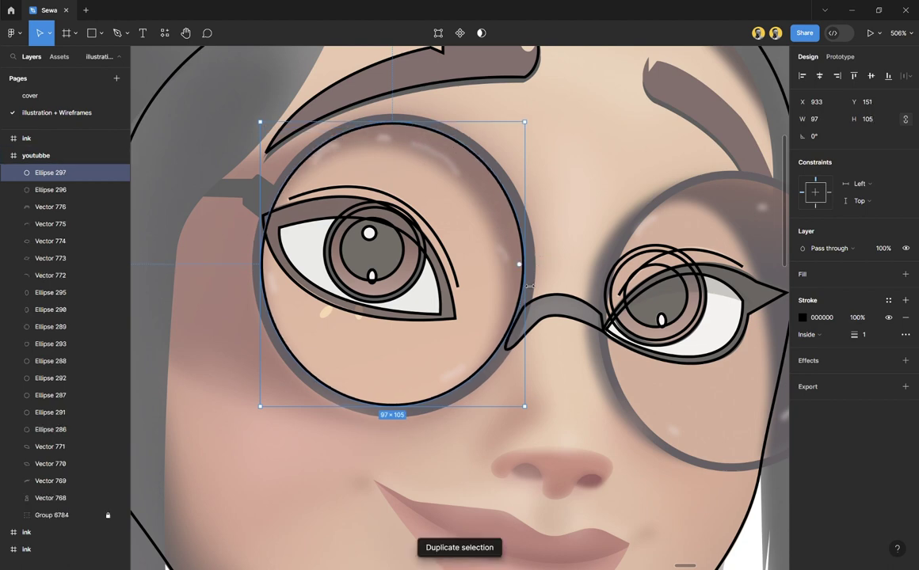
{"action": "left_click_drag", "start_coordinate": [529, 286], "coordinate": [545, 292]}
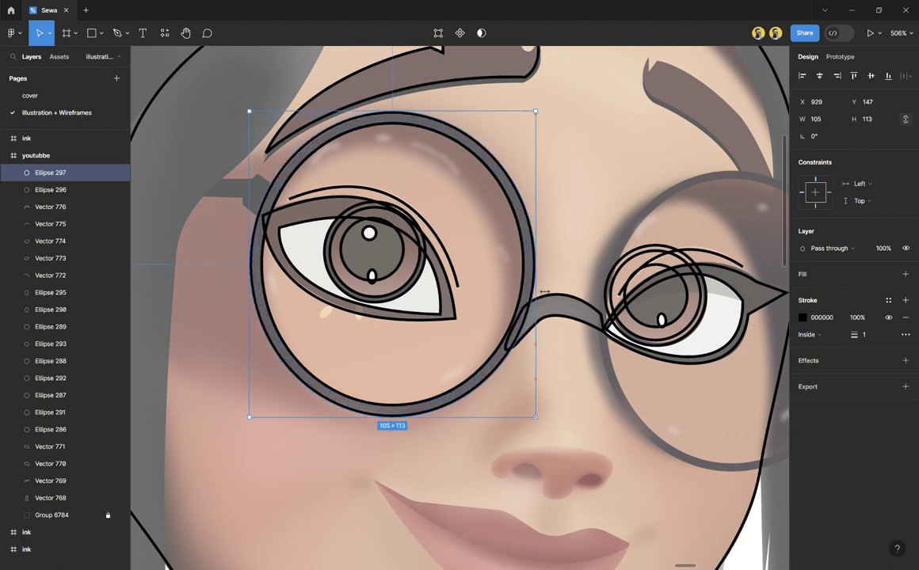
{"action": "scroll", "coordinate": [514, 275], "scroll_direction": "right", "scroll_amount": 3}
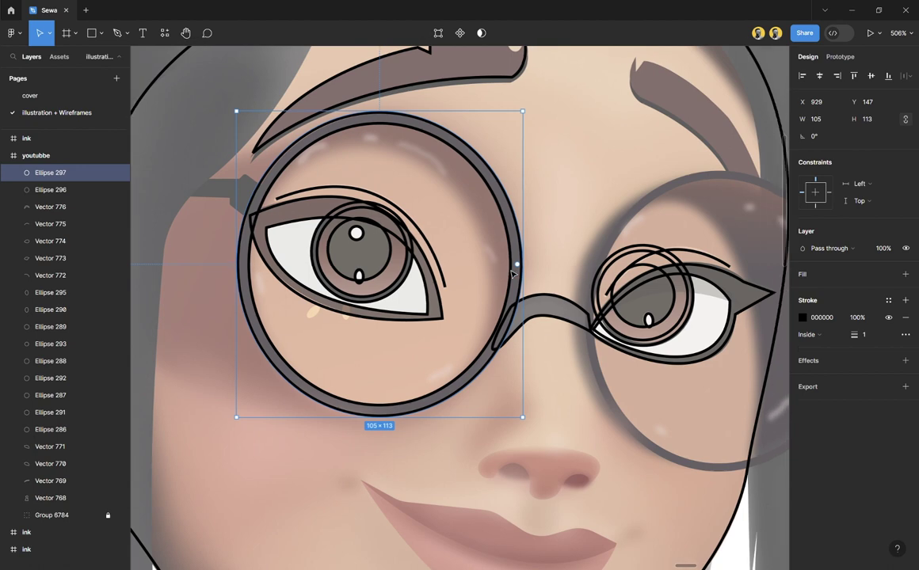
{"action": "left_click", "coordinate": [63, 190], "text": "shift"}
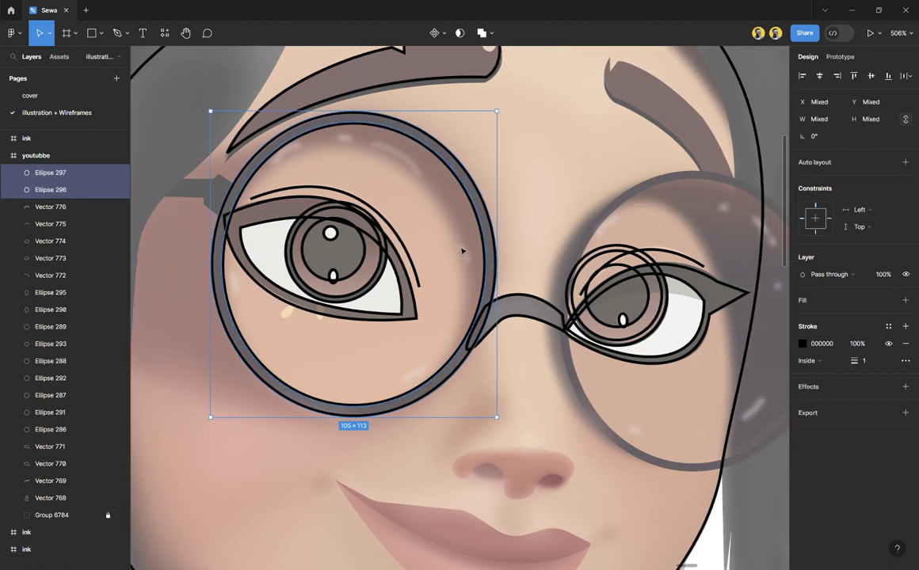
{"action": "left_click_drag", "start_coordinate": [456, 277], "coordinate": [625, 332]}
{"action": "left_click", "coordinate": [720, 306]}
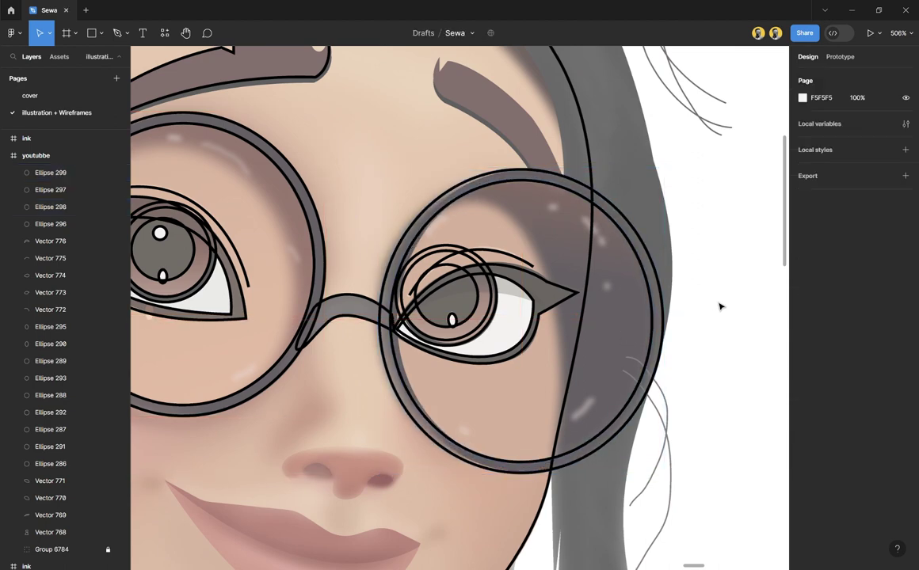
{"action": "scroll", "coordinate": [600, 314], "scroll_direction": "left", "scroll_amount": 10}
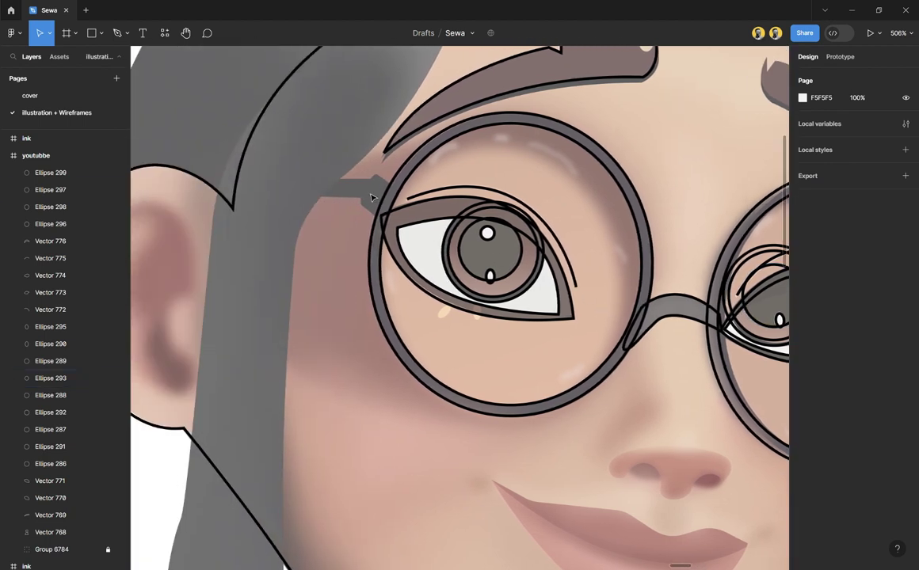
Step: Trace the glasses' left temple arm as a closed pen outline (Vector 777) from lens toward ear
{"action": "key", "text": "p"}
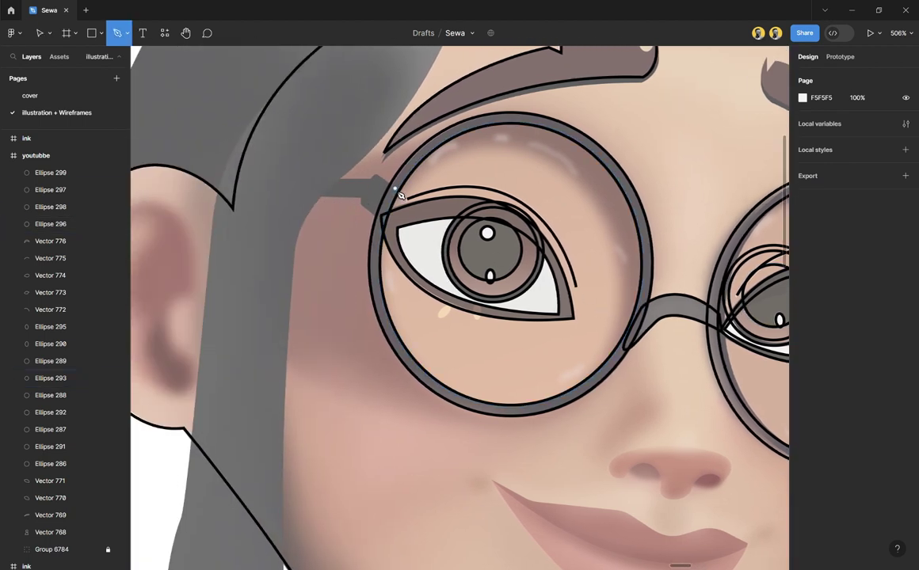
{"action": "left_click", "coordinate": [394, 188]}
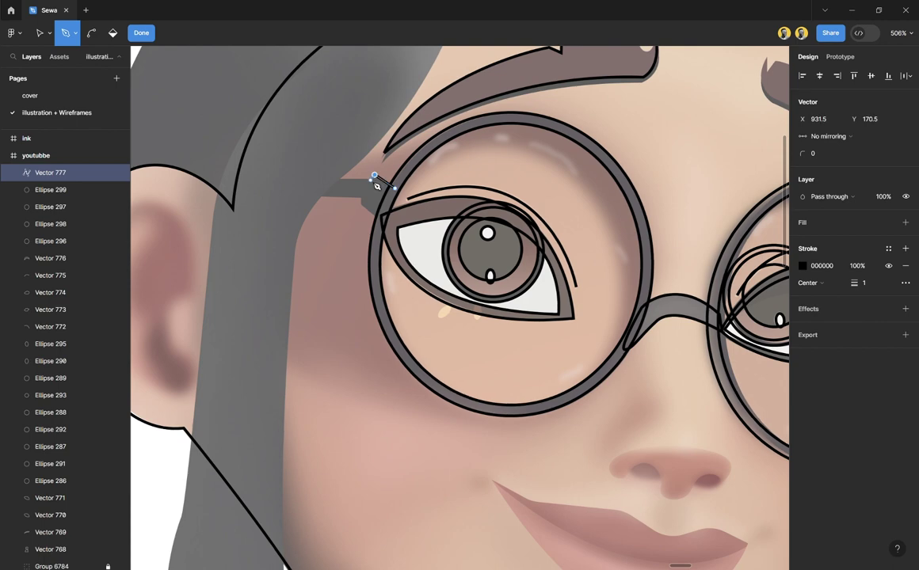
{"action": "left_click_drag", "start_coordinate": [370, 181], "coordinate": [320, 182]}
{"action": "scroll", "coordinate": [316, 183], "scroll_direction": "up", "scroll_amount": 5}
{"action": "left_click", "coordinate": [320, 181]}
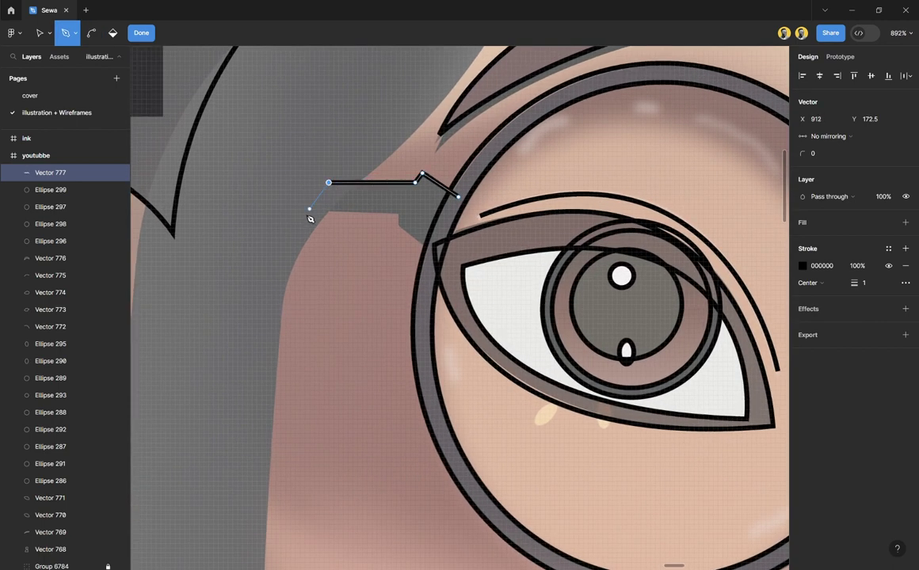
{"action": "left_click", "coordinate": [269, 213]}
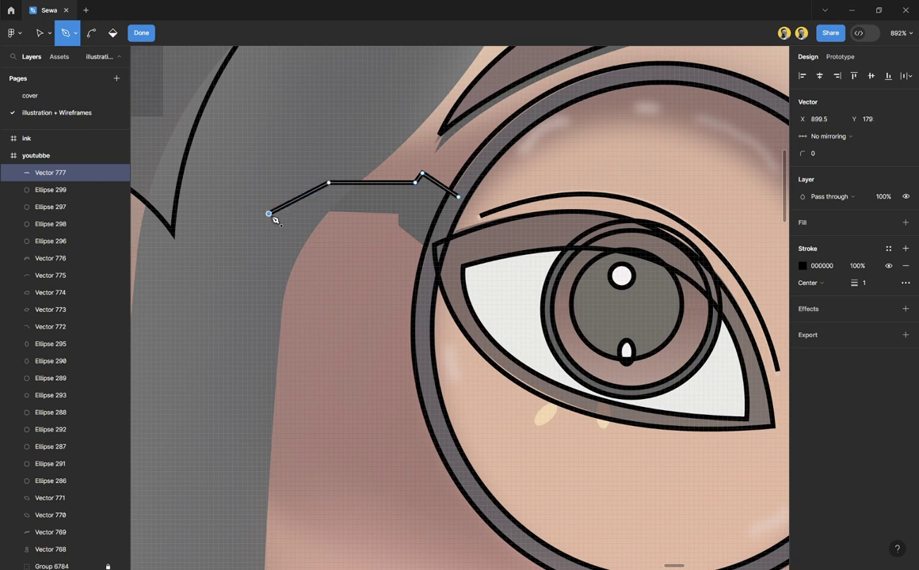
{"action": "left_click", "coordinate": [395, 213]}
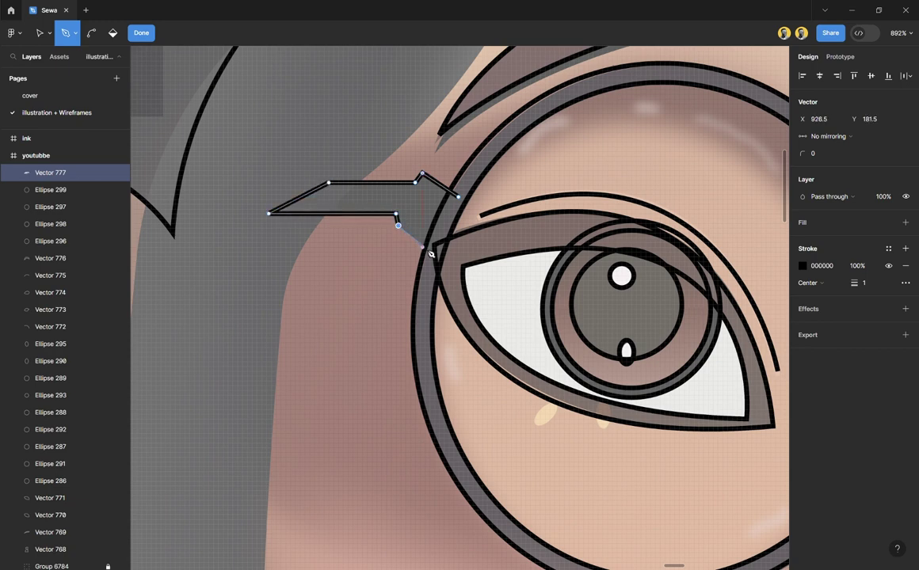
{"action": "left_click", "coordinate": [428, 256]}
{"action": "left_click", "coordinate": [464, 202]}
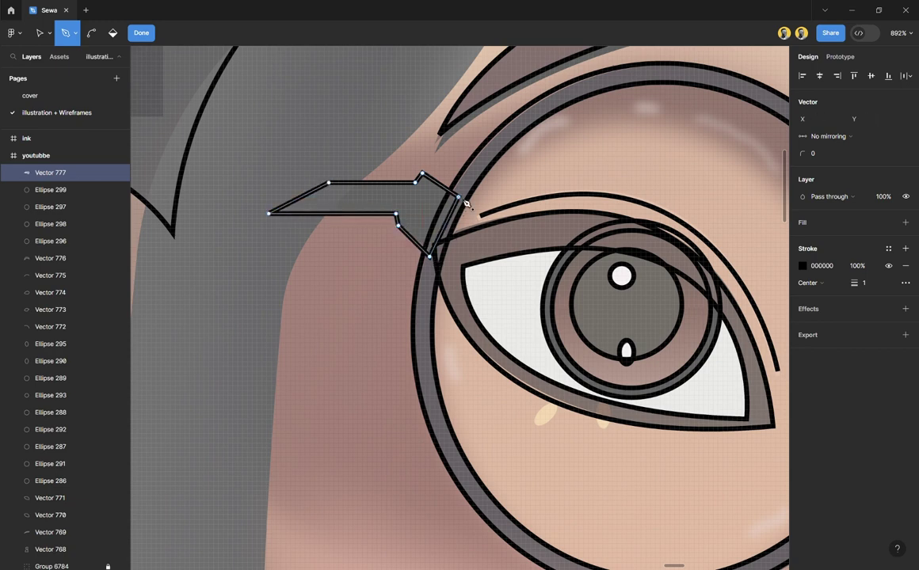
{"action": "key", "text": "Escape"}
{"action": "key", "text": "Escape"}
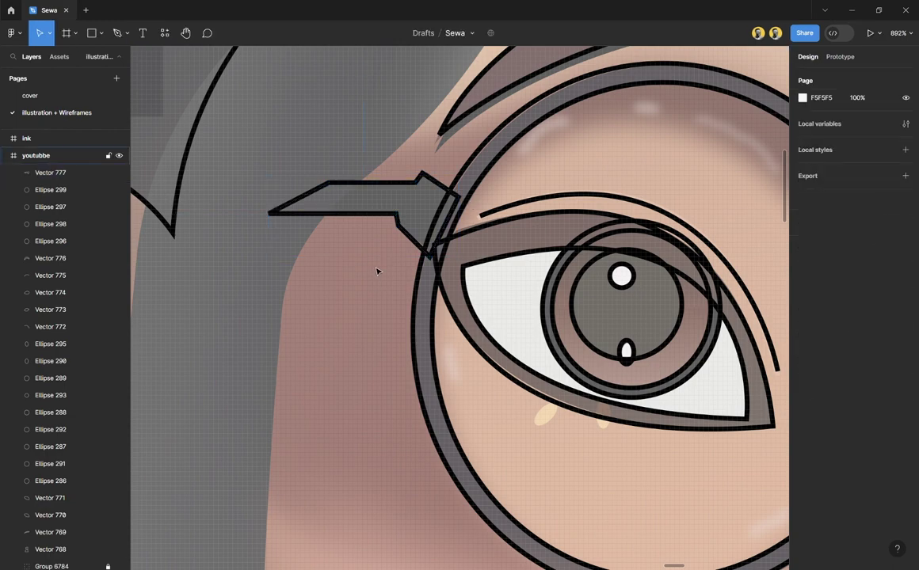
{"action": "scroll", "coordinate": [363, 271], "scroll_direction": "down", "scroll_amount": 5}
{"action": "scroll", "coordinate": [360, 271], "scroll_direction": "down", "scroll_amount": 4}
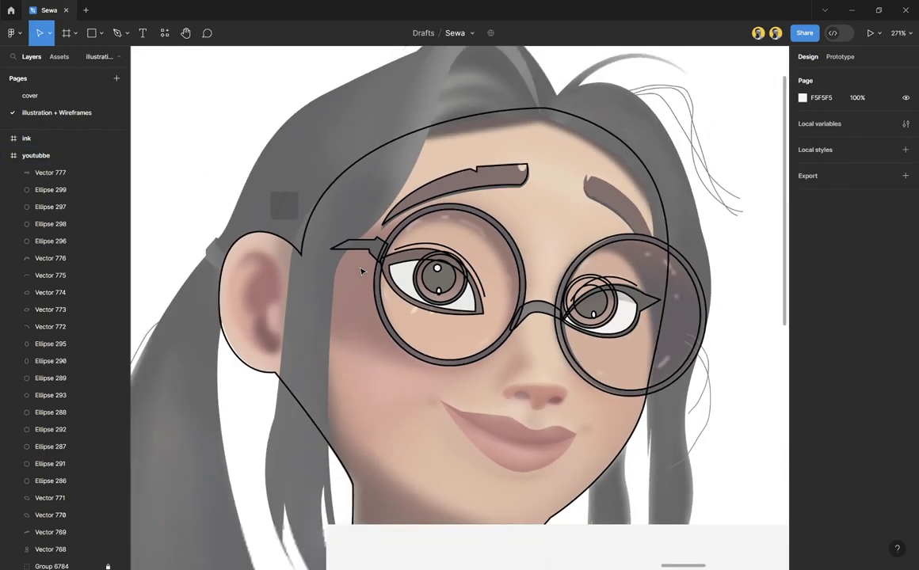
{"action": "scroll", "coordinate": [246, 311], "scroll_direction": "up", "scroll_amount": 5}
{"action": "scroll", "coordinate": [246, 312], "scroll_direction": "up", "scroll_amount": 2}
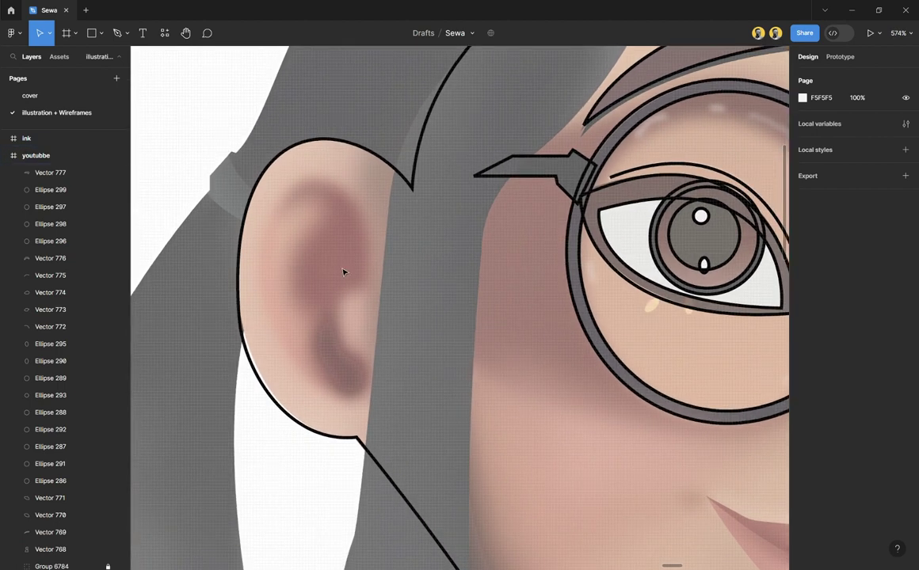
Step: Trace the ear's inner fold as a closed, curving pen outline, Vector 778
{"action": "key", "text": "p"}
{"action": "left_click", "coordinate": [284, 211]}
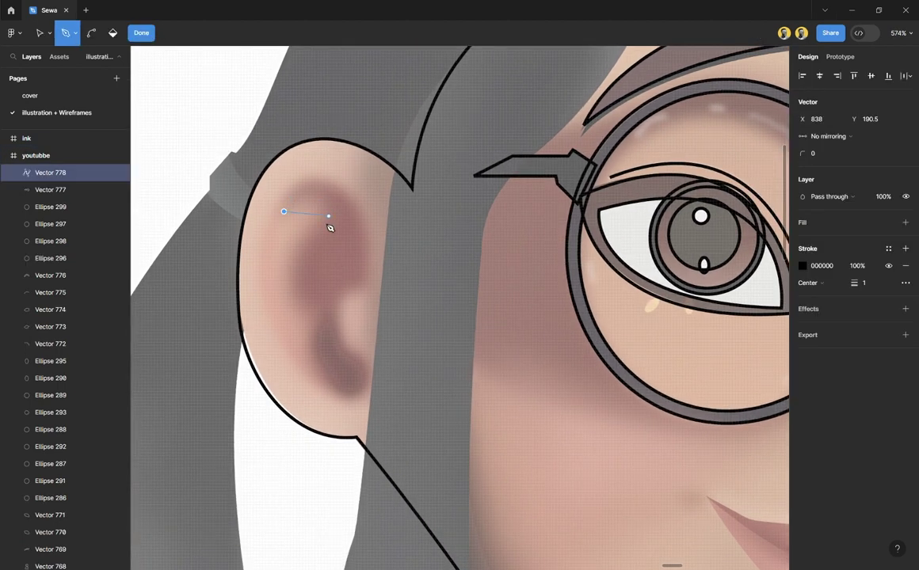
{"action": "left_click_drag", "start_coordinate": [332, 216], "coordinate": [331, 262]}
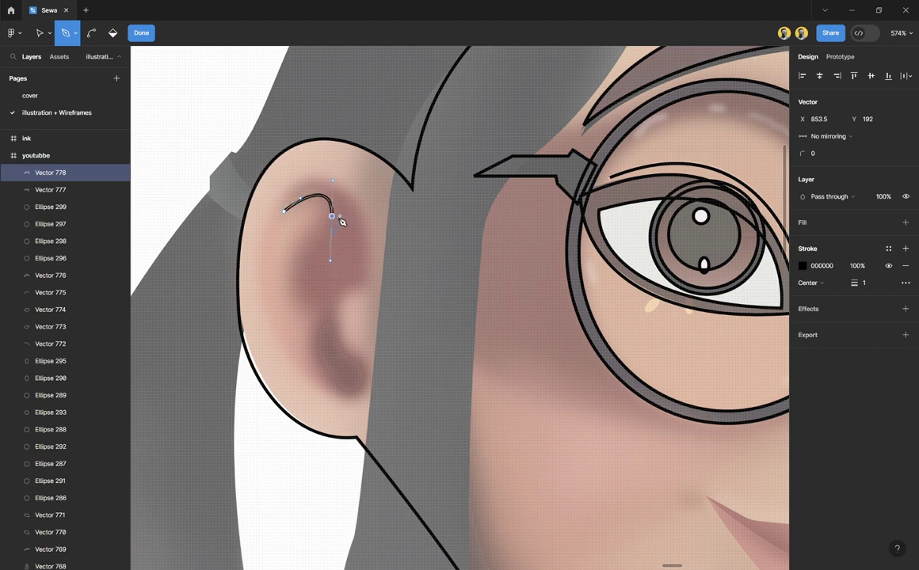
{"action": "left_click_drag", "start_coordinate": [320, 312], "coordinate": [352, 377]}
{"action": "left_click", "coordinate": [319, 311]}
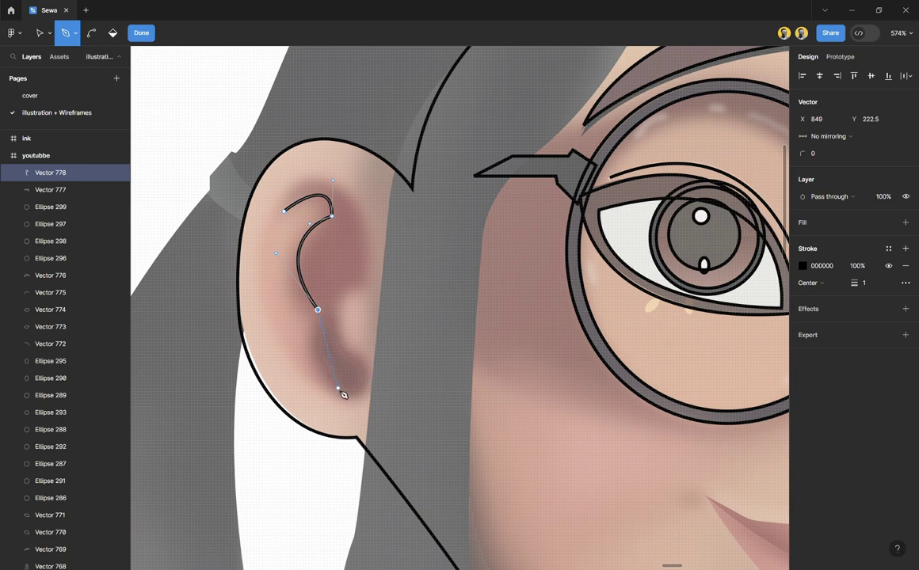
{"action": "left_click_drag", "start_coordinate": [345, 393], "coordinate": [386, 404]}
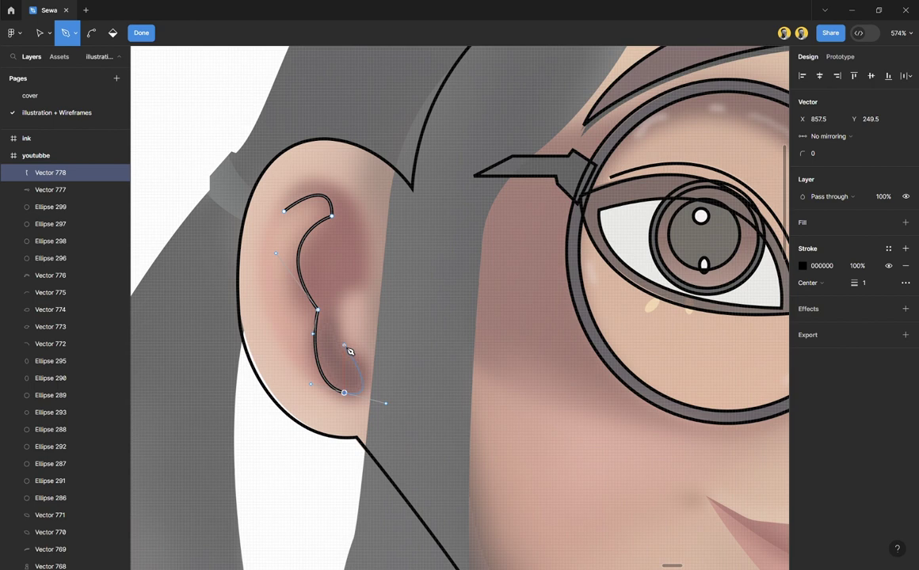
{"action": "left_click_drag", "start_coordinate": [344, 345], "coordinate": [339, 338]}
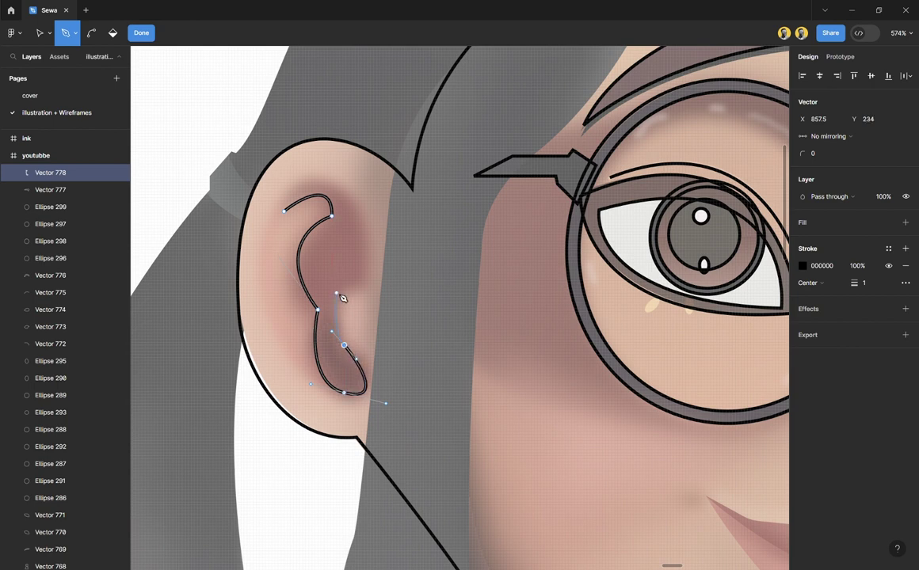
{"action": "left_click_drag", "start_coordinate": [364, 282], "coordinate": [396, 277]}
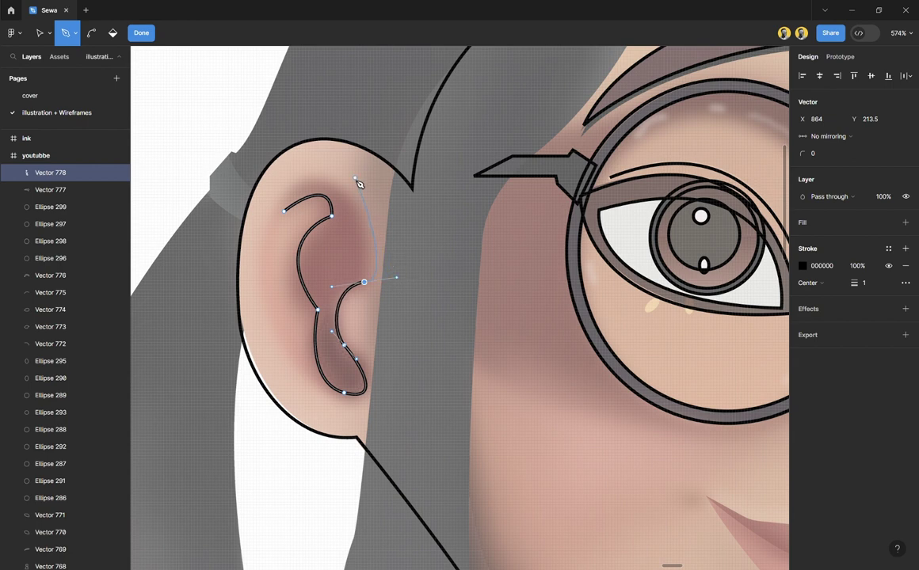
{"action": "left_click_drag", "start_coordinate": [285, 213], "coordinate": [231, 299]}
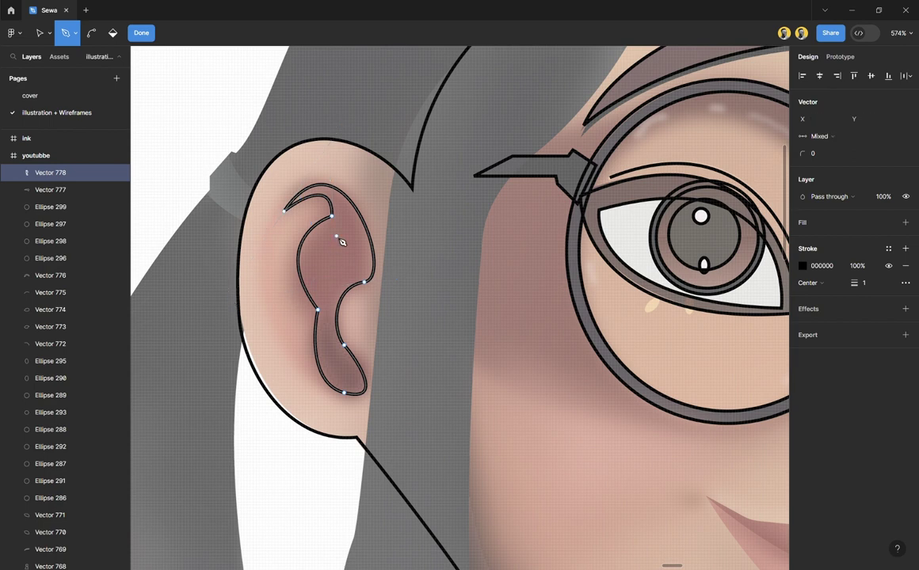
{"action": "key", "text": "v"}
{"action": "left_click", "coordinate": [332, 217]}
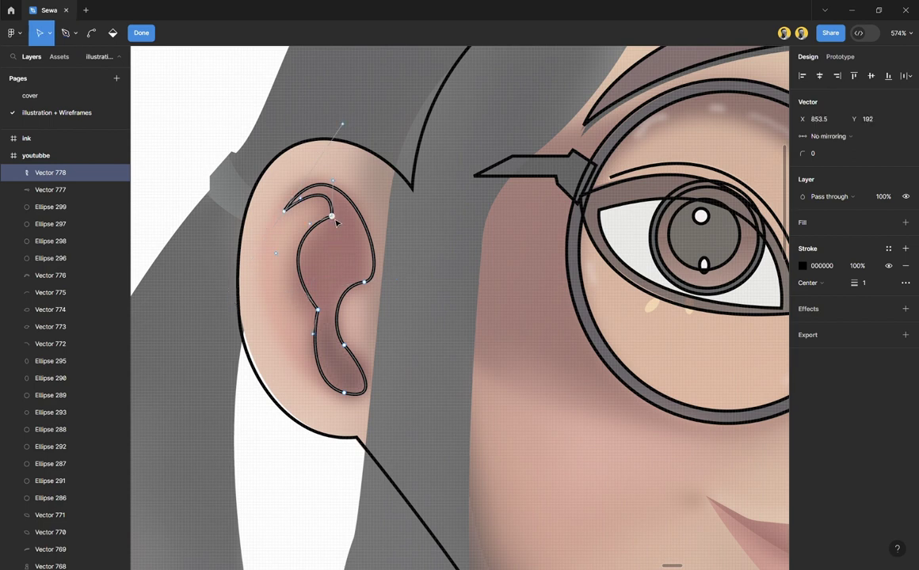
Step: Round the ear outline's top, middle-left and right-side corners with the corner radius
{"action": "left_click_drag", "start_coordinate": [804, 155], "coordinate": [783, 148]}
{"action": "scroll", "coordinate": [321, 205], "scroll_direction": "up", "scroll_amount": 5}
{"action": "scroll", "coordinate": [341, 236], "scroll_direction": "up", "scroll_amount": 1}
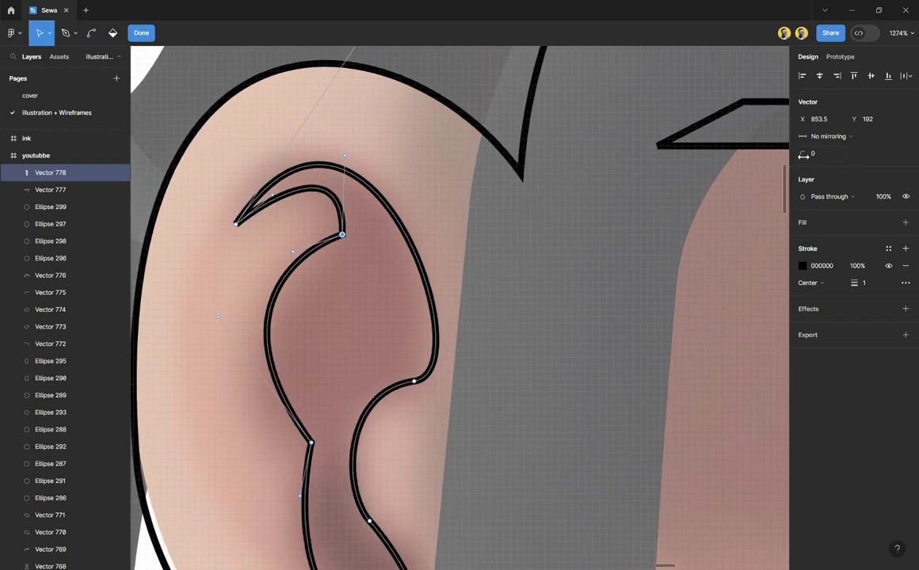
{"action": "left_click_drag", "start_coordinate": [804, 156], "coordinate": [809, 152]}
{"action": "scroll", "coordinate": [512, 299], "scroll_direction": "down", "scroll_amount": 2}
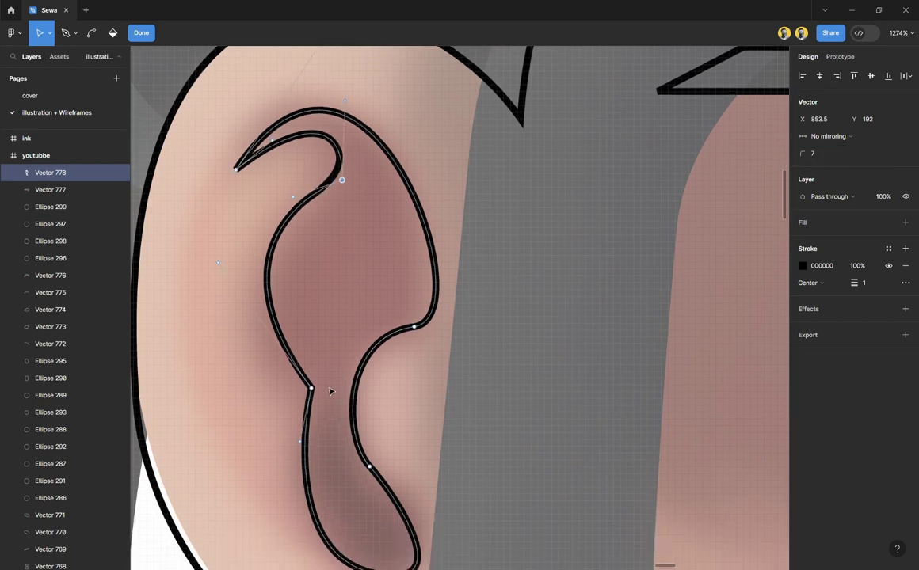
{"action": "left_click", "coordinate": [311, 389]}
{"action": "left_click_drag", "start_coordinate": [812, 155], "coordinate": [812, 154]}
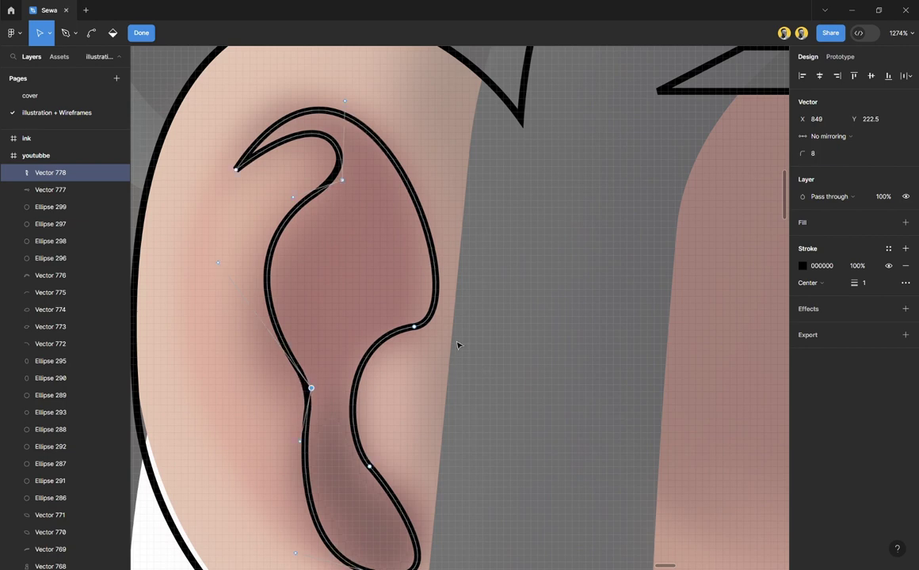
{"action": "left_click", "coordinate": [413, 326]}
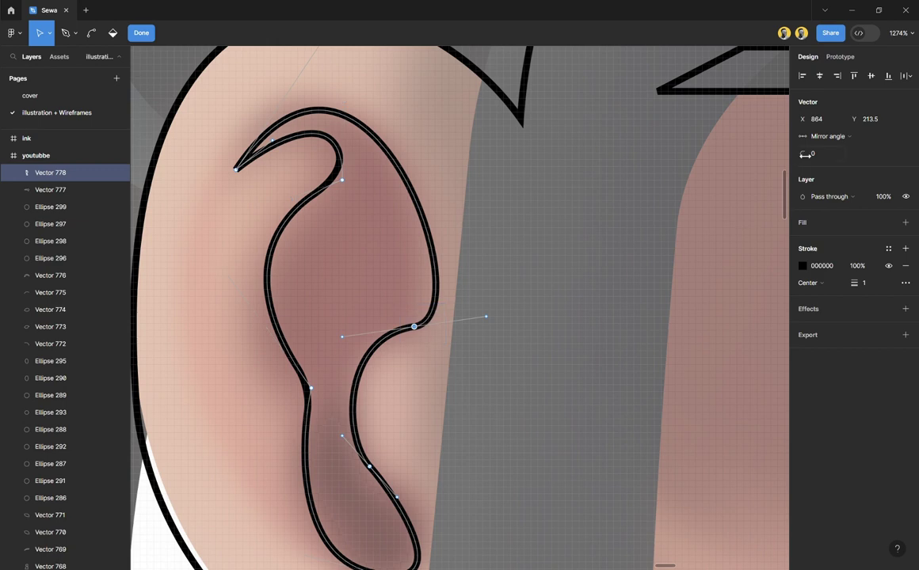
{"action": "left_click_drag", "start_coordinate": [804, 155], "coordinate": [802, 153]}
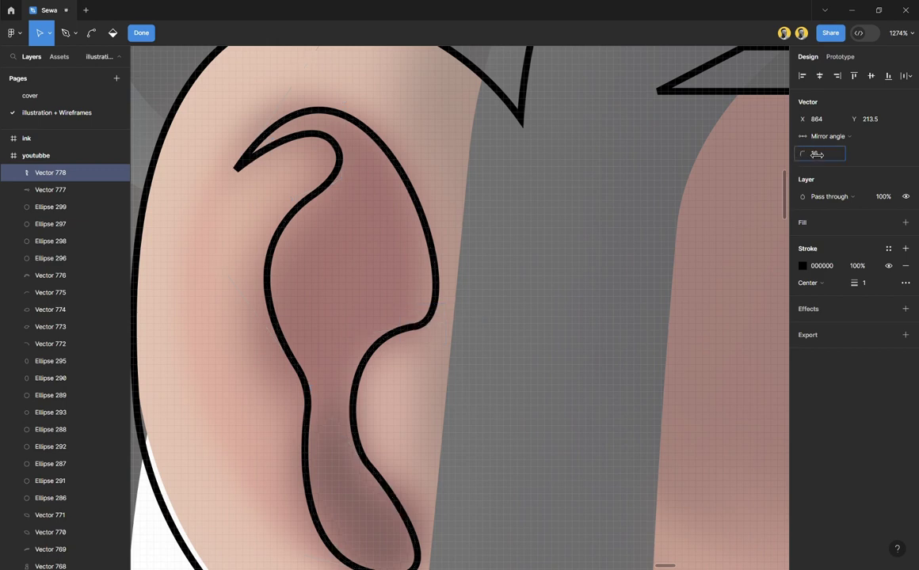
Step: Round the lower corner to radius 15, then finish editing and deselect the ear outline
{"action": "scroll", "coordinate": [513, 210], "scroll_direction": "down", "scroll_amount": 2}
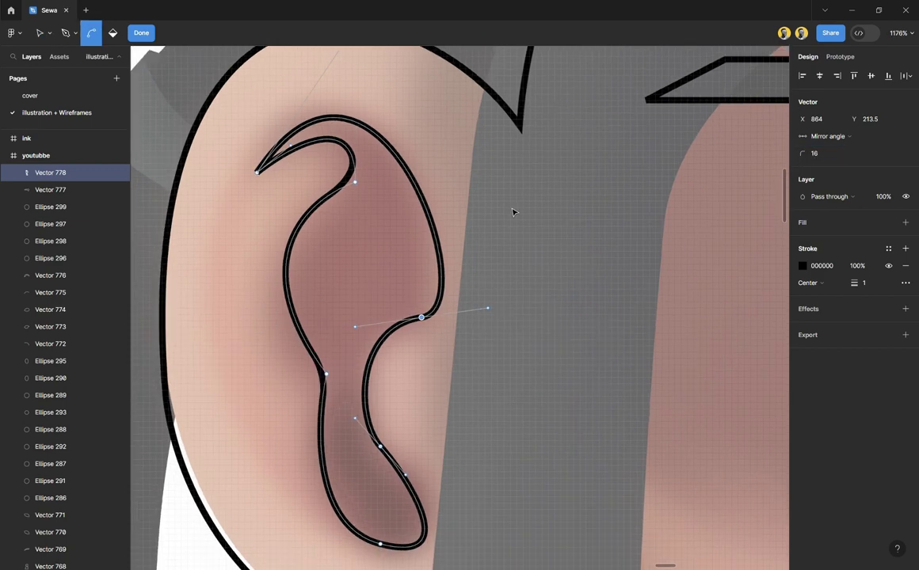
{"action": "scroll", "coordinate": [499, 299], "scroll_direction": "down", "scroll_amount": 1}
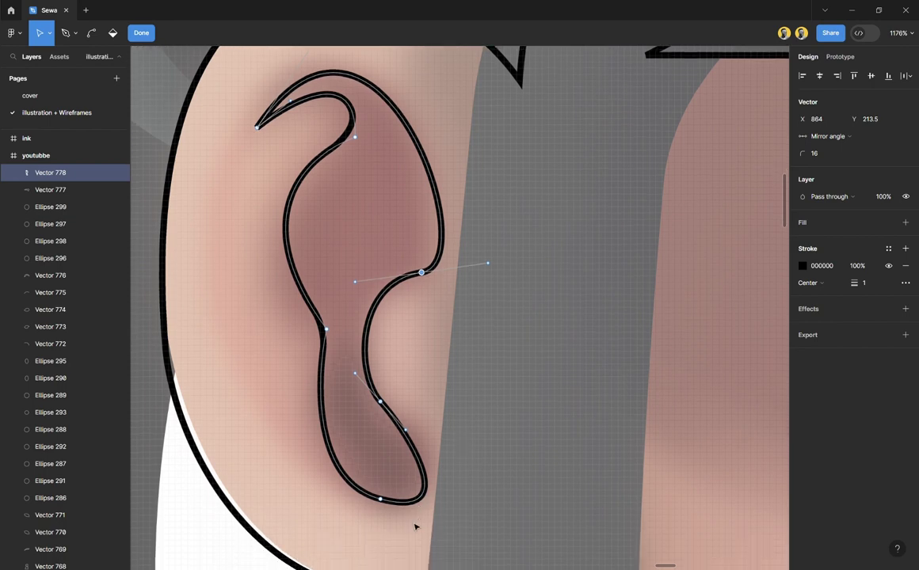
{"action": "left_click", "coordinate": [379, 402]}
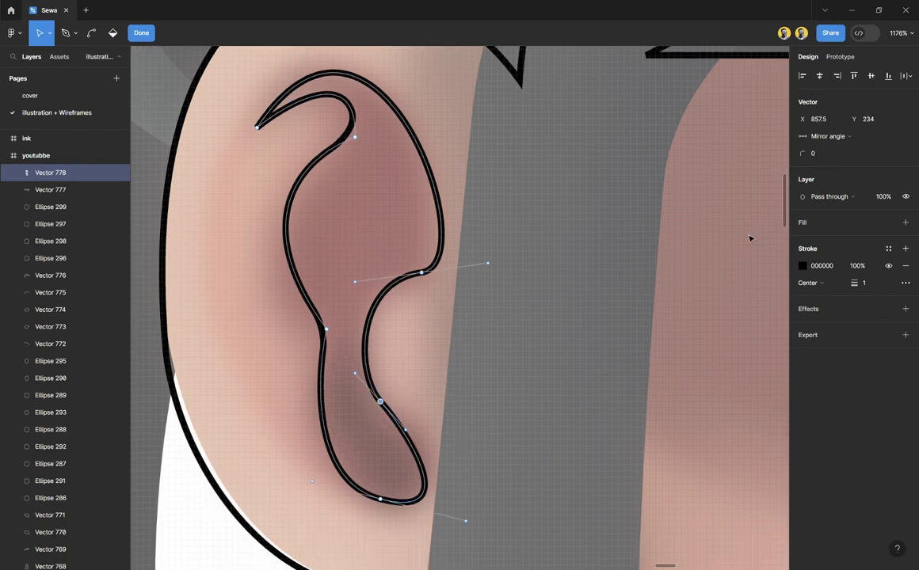
{"action": "left_click_drag", "start_coordinate": [814, 155], "coordinate": [805, 157]}
{"action": "left_click", "coordinate": [141, 34]}
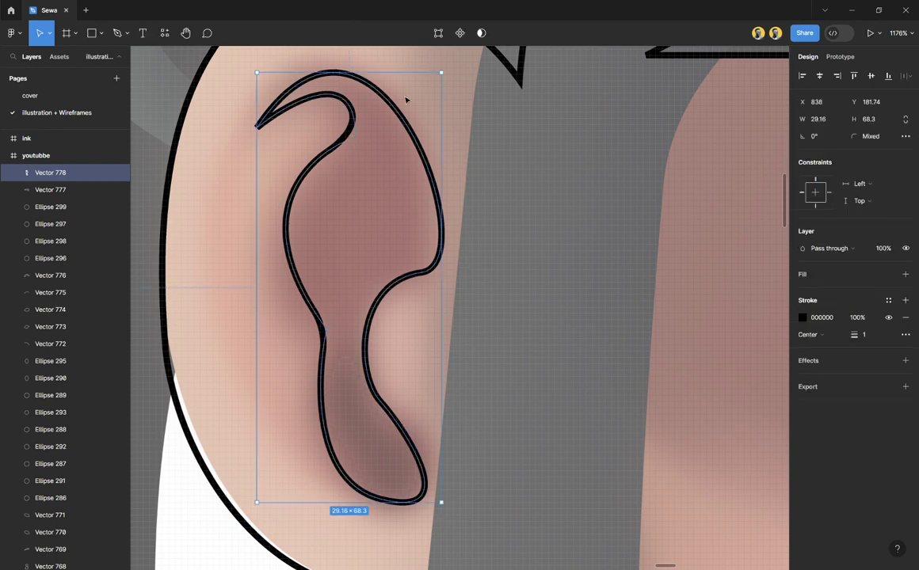
{"action": "scroll", "coordinate": [483, 166], "scroll_direction": "down", "scroll_amount": 3}
{"action": "scroll", "coordinate": [484, 165], "scroll_direction": "down", "scroll_amount": 3}
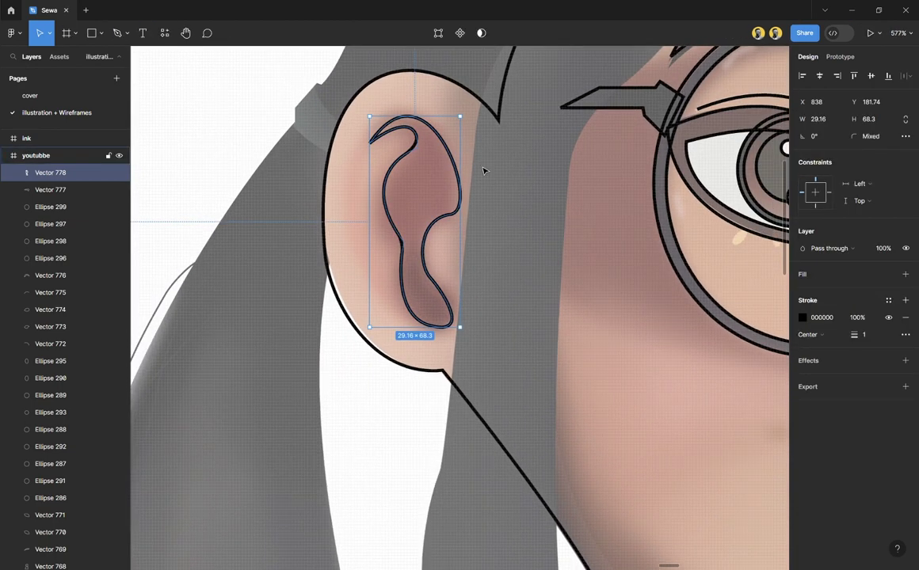
{"action": "left_click", "coordinate": [311, 164]}
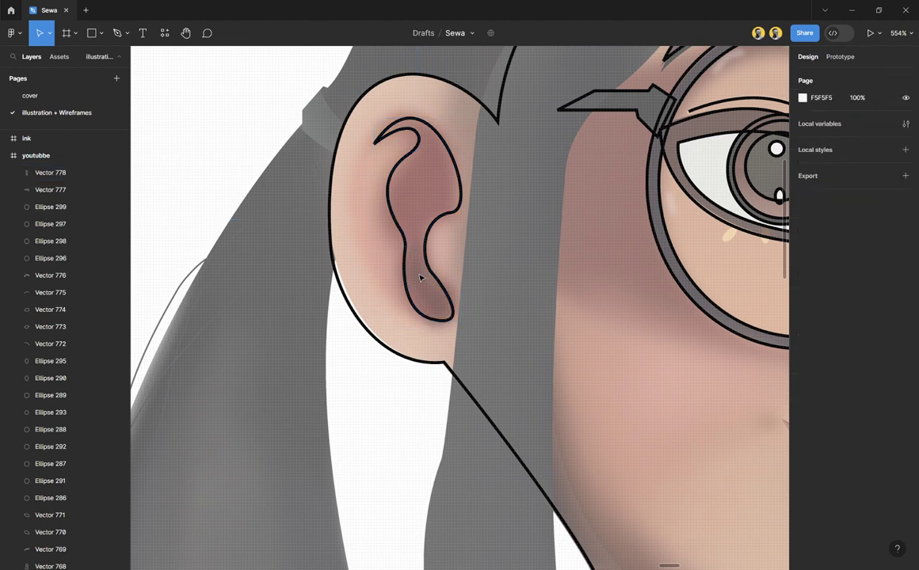
{"action": "scroll", "coordinate": [421, 288], "scroll_direction": "up", "scroll_amount": 2}
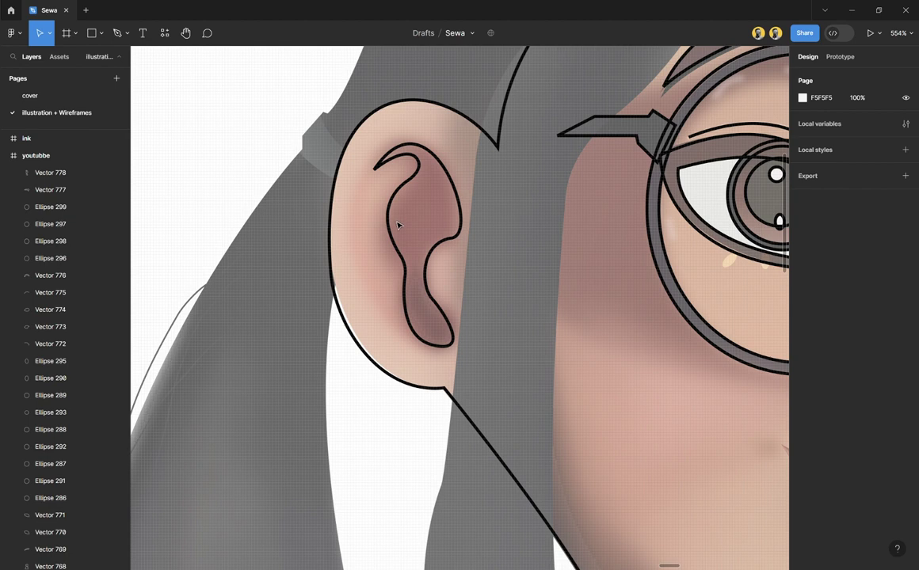
Step: Trace a closed curved outline of the inner ear fold, from its top down to the lobe and back
{"action": "key", "text": "p"}
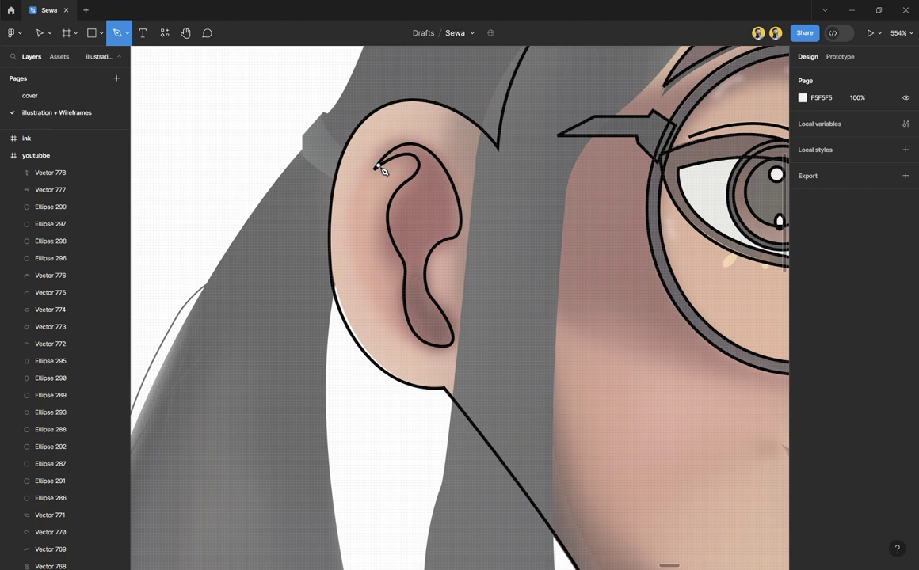
{"action": "left_click", "coordinate": [377, 167]}
{"action": "left_click_drag", "start_coordinate": [376, 168], "coordinate": [391, 314]}
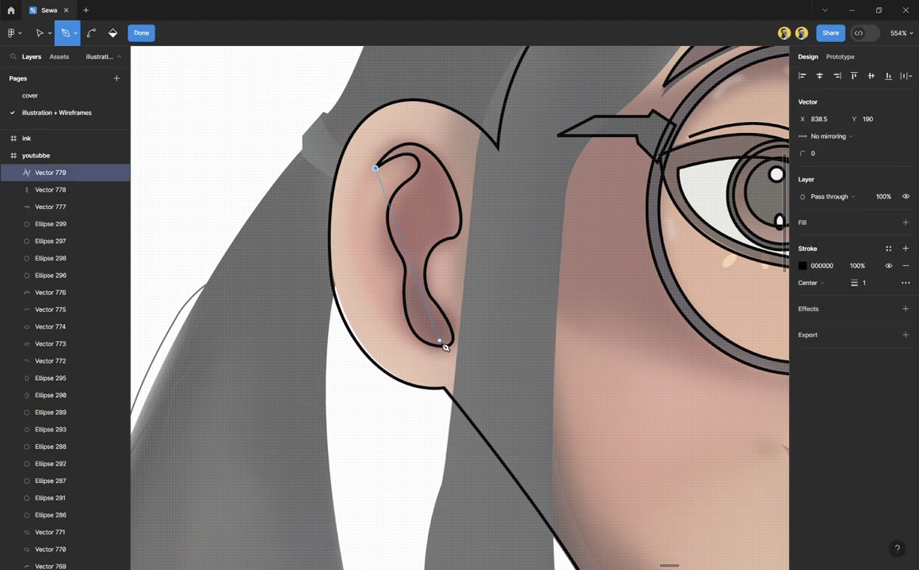
{"action": "left_click_drag", "start_coordinate": [446, 347], "coordinate": [580, 341]}
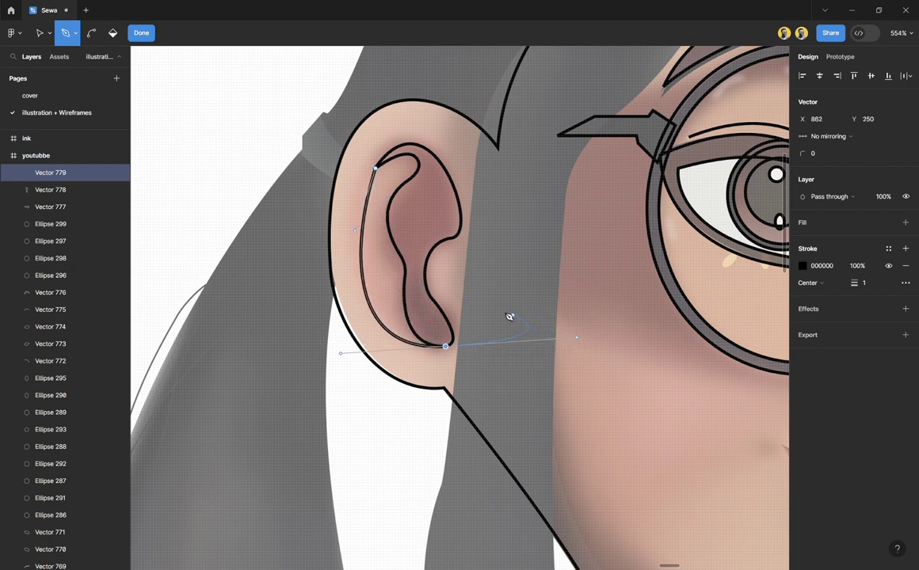
{"action": "left_click", "coordinate": [449, 348]}
{"action": "left_click_drag", "start_coordinate": [432, 286], "coordinate": [389, 237]}
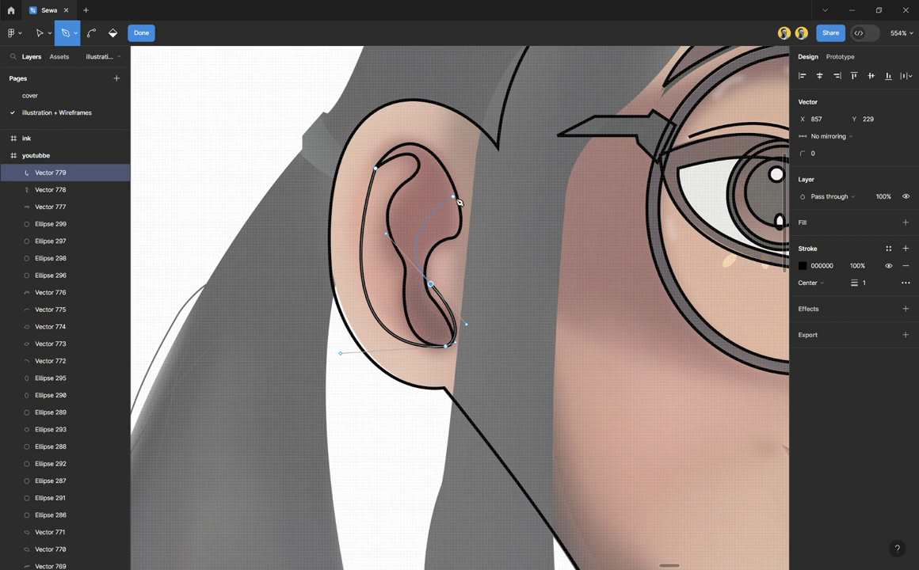
{"action": "left_click_drag", "start_coordinate": [453, 191], "coordinate": [445, 165]}
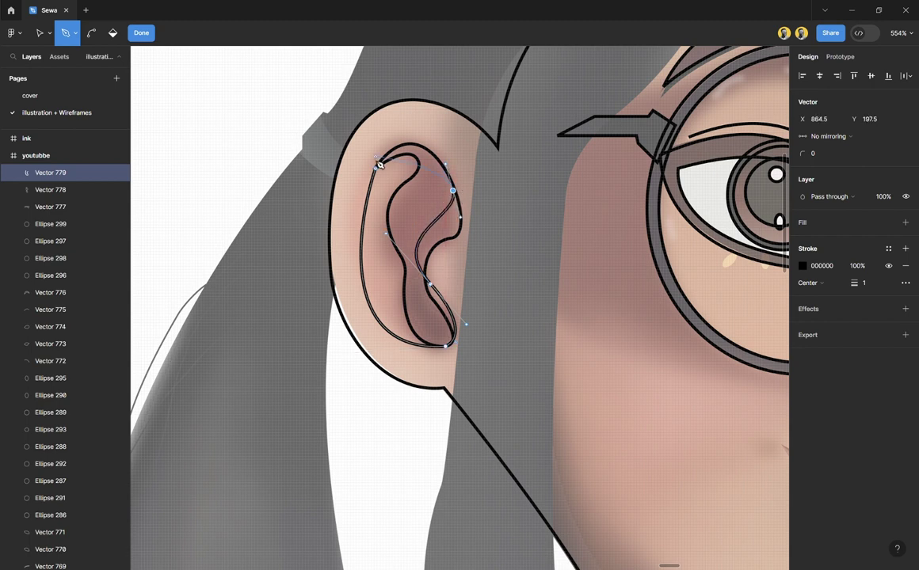
{"action": "left_click_drag", "start_coordinate": [377, 169], "coordinate": [352, 225]}
Step: Nudge the ear outline's top point and reshape its top, right and left curves, then finish and deselect
{"action": "key", "text": "Escape"}
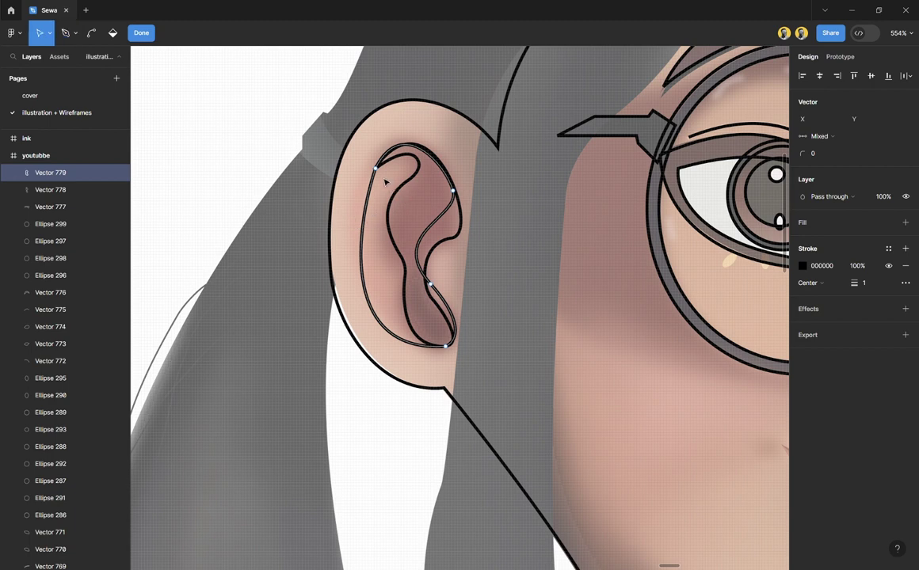
{"action": "left_click", "coordinate": [376, 170]}
{"action": "left_click_drag", "start_coordinate": [379, 173], "coordinate": [366, 176]}
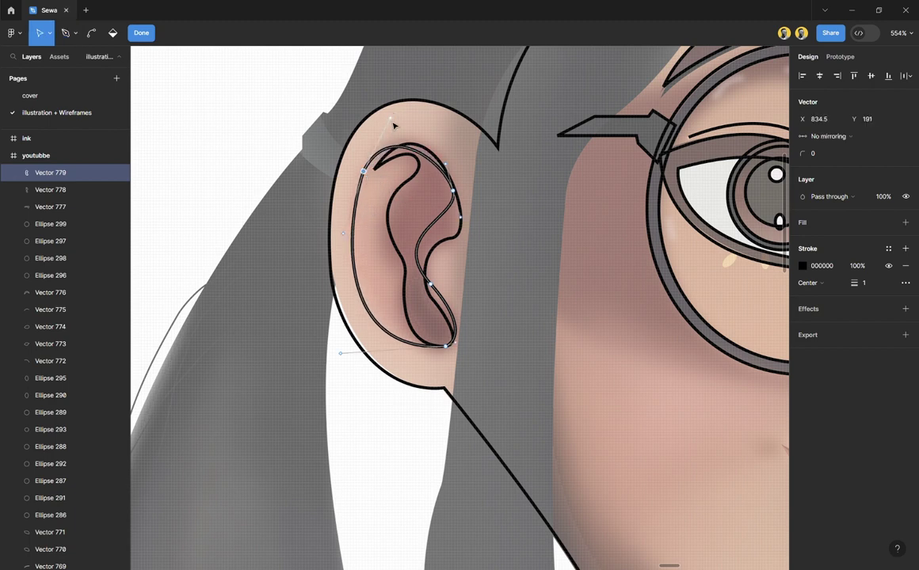
{"action": "left_click_drag", "start_coordinate": [393, 123], "coordinate": [413, 111]}
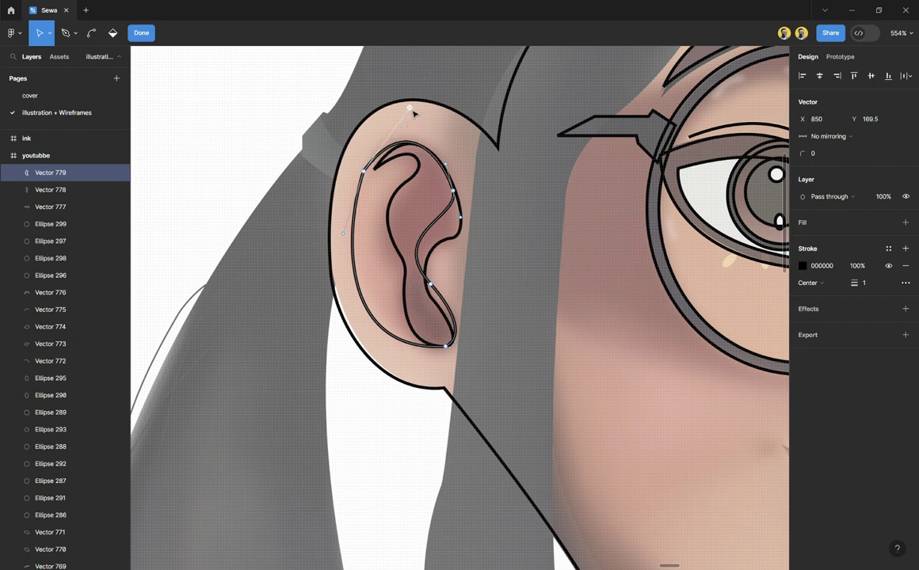
{"action": "left_click_drag", "start_coordinate": [447, 167], "coordinate": [462, 166]}
{"action": "left_click_drag", "start_coordinate": [349, 246], "coordinate": [347, 214]}
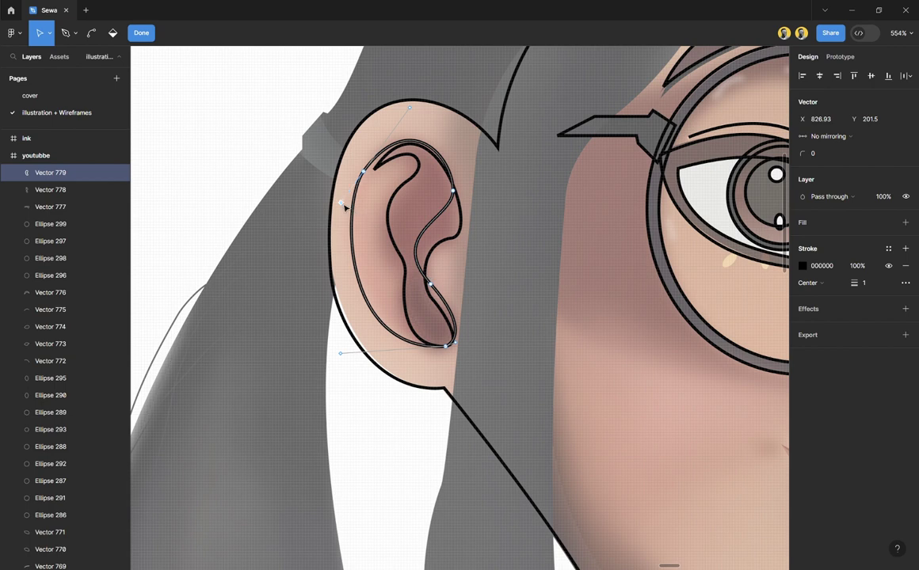
{"action": "left_click_drag", "start_coordinate": [346, 205], "coordinate": [347, 215]}
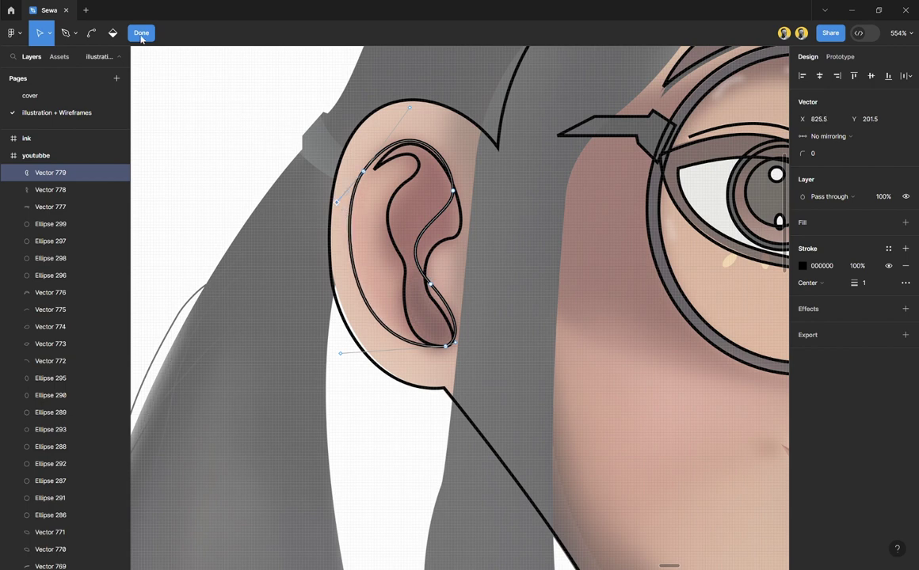
{"action": "left_click", "coordinate": [141, 33]}
{"action": "left_click", "coordinate": [257, 177]}
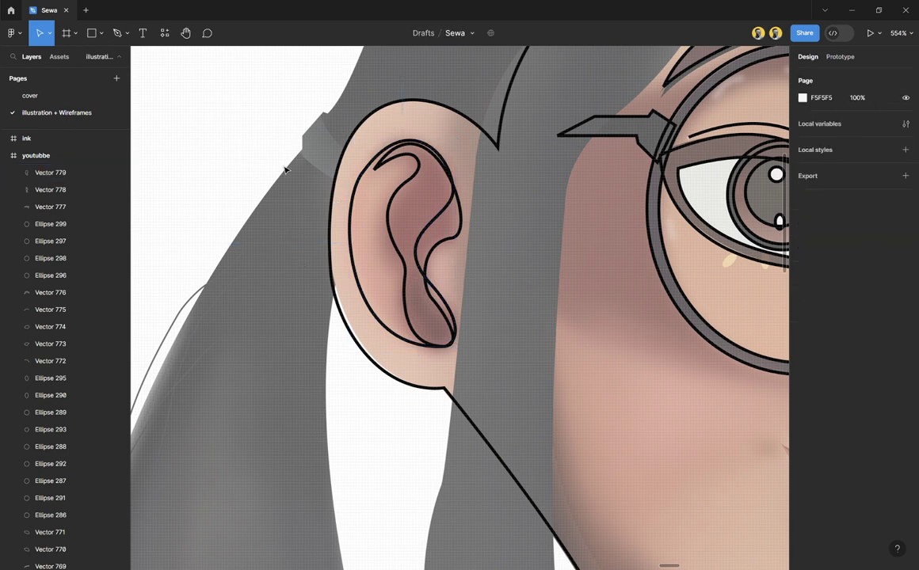
{"action": "left_click", "coordinate": [420, 242]}
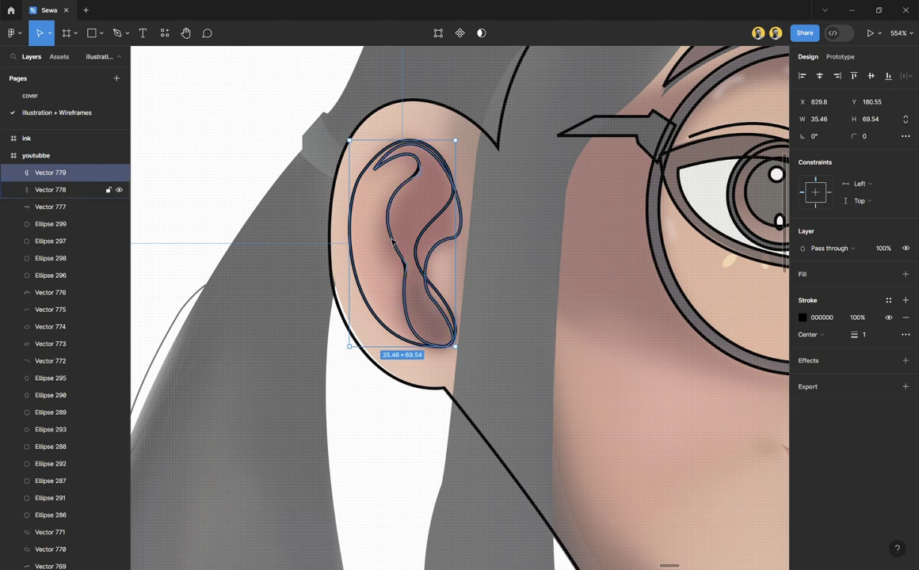
{"action": "left_click", "coordinate": [238, 122]}
{"action": "scroll", "coordinate": [400, 212], "scroll_direction": "down", "scroll_amount": 1}
{"action": "scroll", "coordinate": [400, 213], "scroll_direction": "down", "scroll_amount": 5}
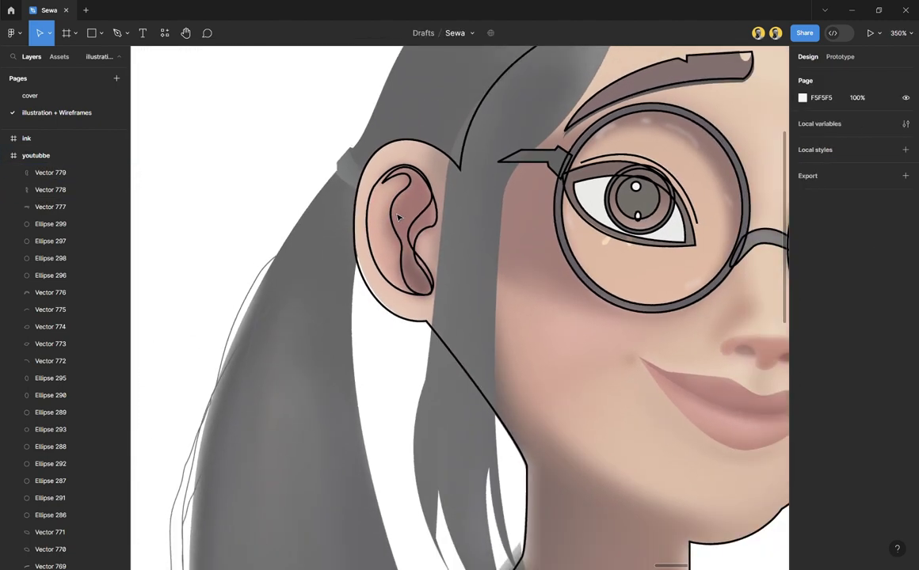
{"action": "scroll", "coordinate": [419, 226], "scroll_direction": "down", "scroll_amount": 1}
{"action": "scroll", "coordinate": [440, 233], "scroll_direction": "right", "scroll_amount": 2}
{"action": "scroll", "coordinate": [437, 261], "scroll_direction": "down", "scroll_amount": 4}
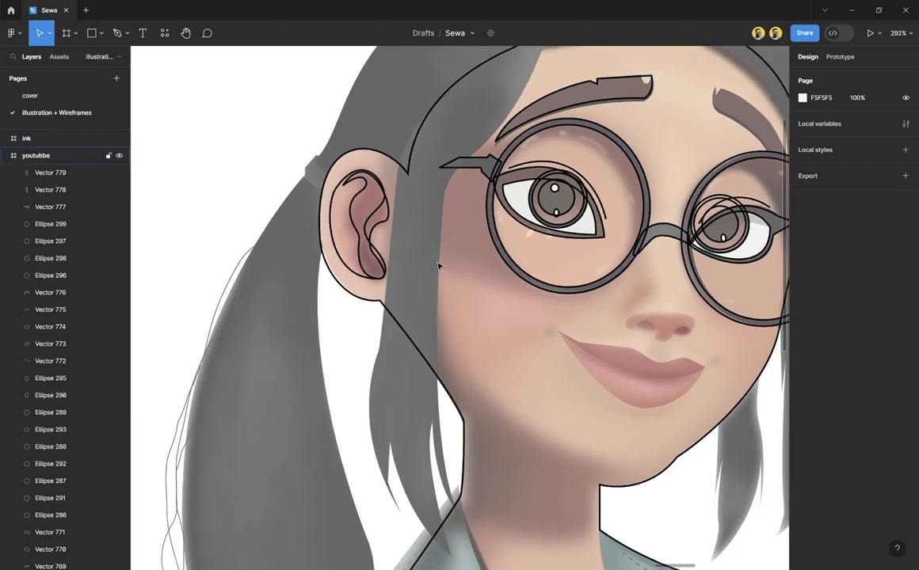
{"action": "scroll", "coordinate": [434, 287], "scroll_direction": "down", "scroll_amount": 1}
{"action": "scroll", "coordinate": [432, 289], "scroll_direction": "down", "scroll_amount": 3}
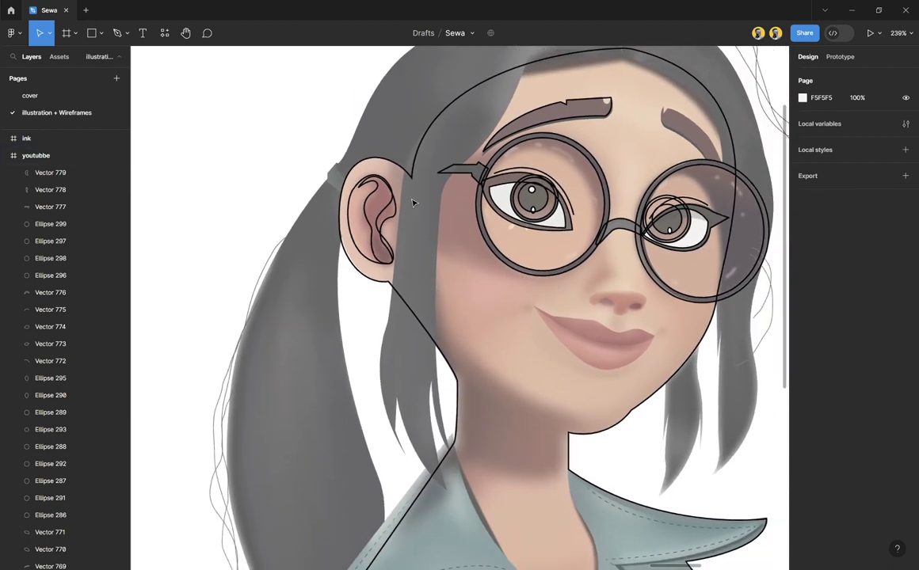
{"action": "scroll", "coordinate": [450, 210], "scroll_direction": "up", "scroll_amount": 1}
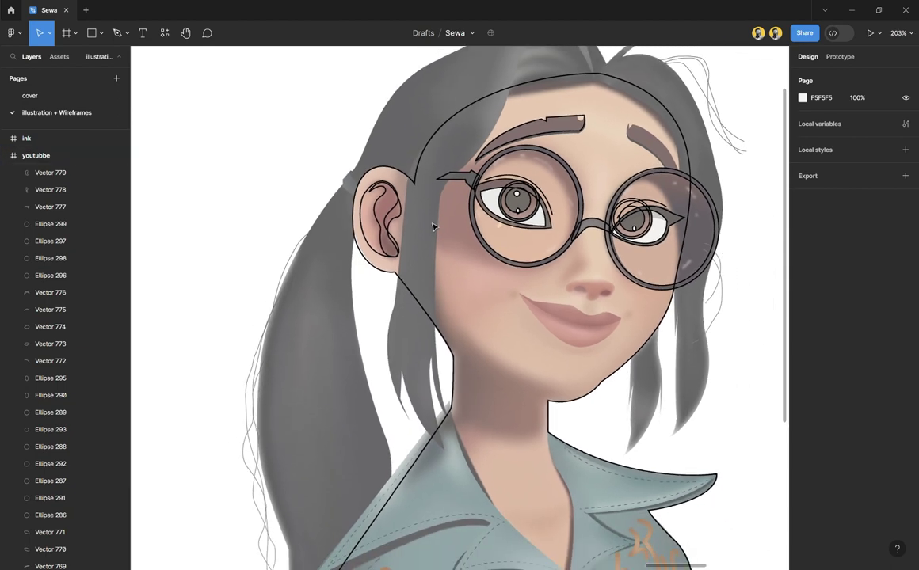
{"action": "scroll", "coordinate": [634, 342], "scroll_direction": "up", "scroll_amount": 5}
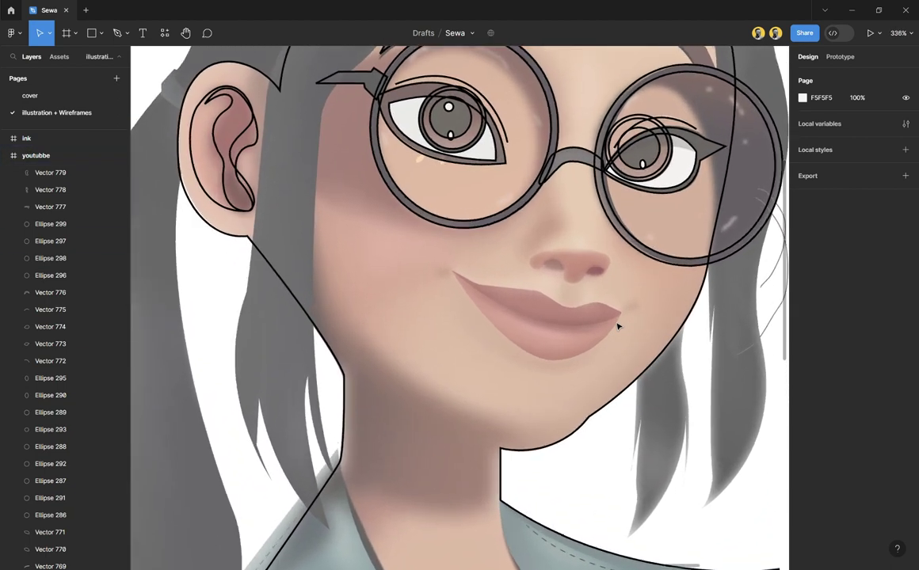
Step: Start the lip outline at the right corner and place points on the upper lip's right peak, centre dip and left peak
{"action": "key", "text": "p"}
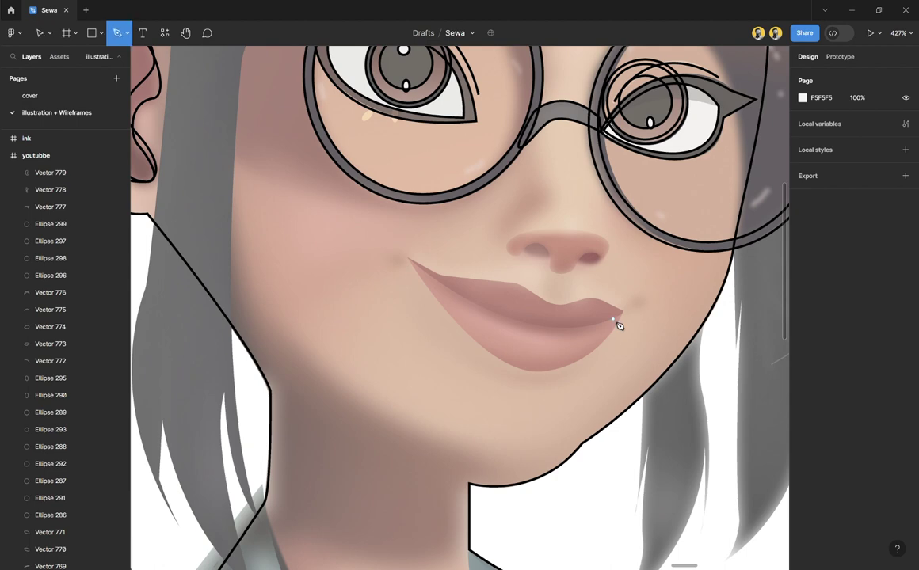
{"action": "left_click", "coordinate": [625, 313]}
{"action": "scroll", "coordinate": [622, 315], "scroll_direction": "up", "scroll_amount": 3}
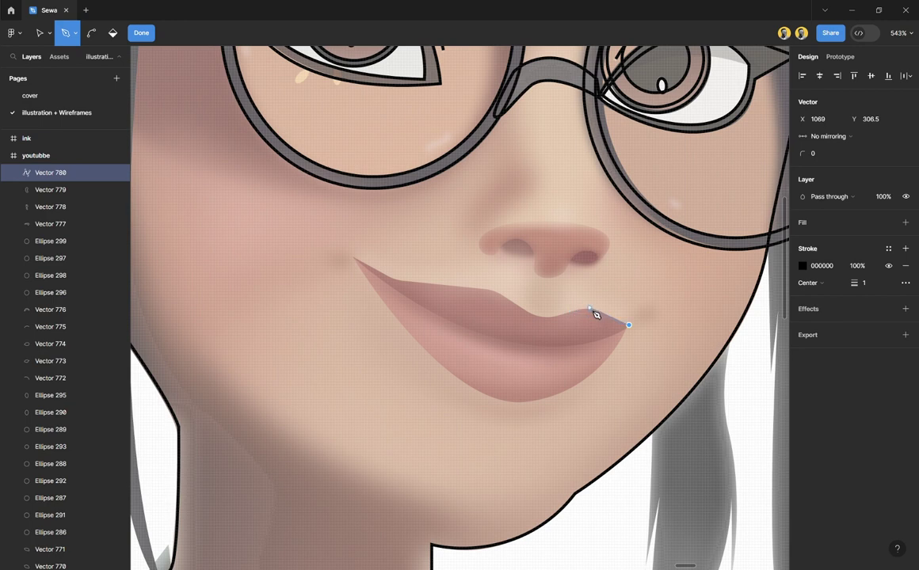
{"action": "key", "text": "shift+p"}
{"action": "scroll", "coordinate": [594, 319], "scroll_direction": "up", "scroll_amount": 3}
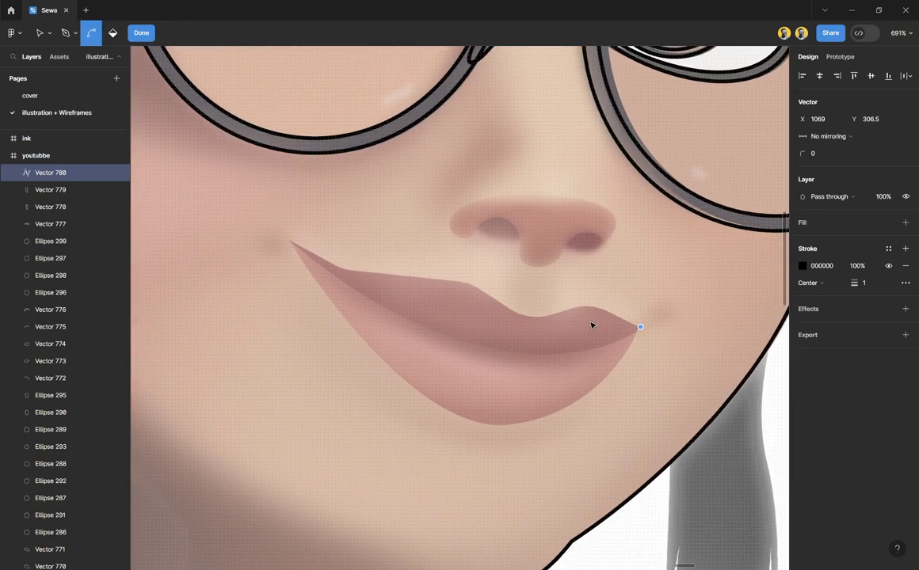
{"action": "key", "text": "p"}
{"action": "scroll", "coordinate": [592, 324], "scroll_direction": "up", "scroll_amount": 2}
{"action": "scroll", "coordinate": [593, 325], "scroll_direction": "right", "scroll_amount": 1}
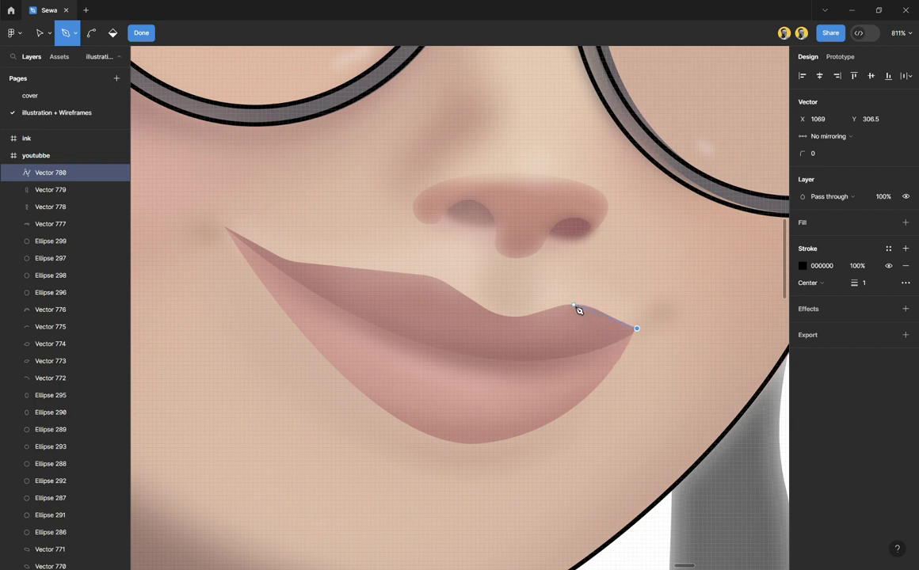
{"action": "left_click", "coordinate": [574, 306]}
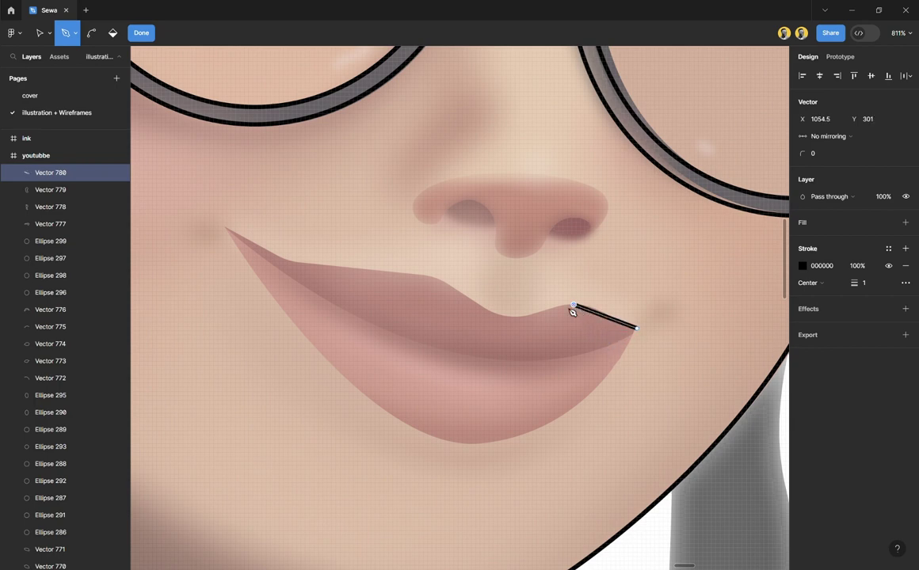
{"action": "left_click", "coordinate": [506, 318]}
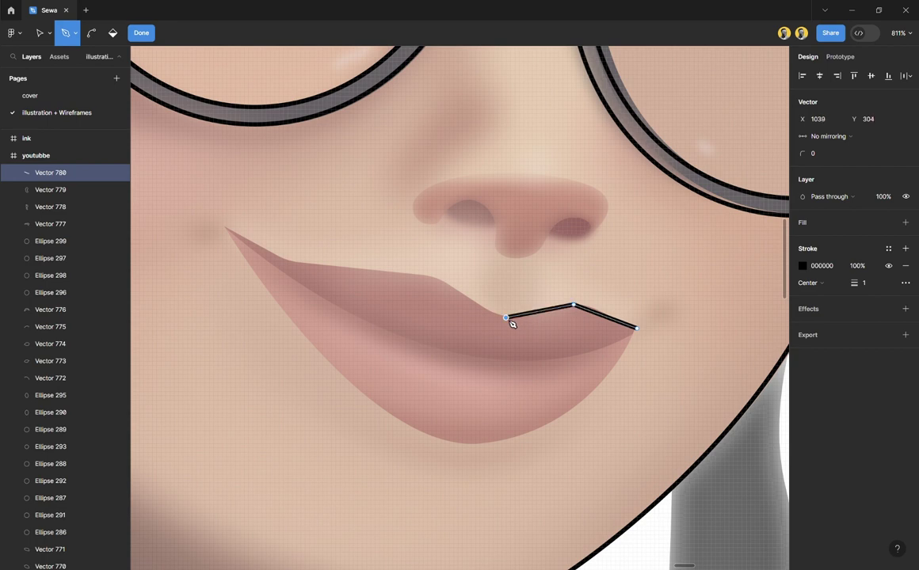
{"action": "left_click", "coordinate": [435, 280]}
Step: Continue to the left lip corner, curve around the lower lip, and close at the right corner
{"action": "left_click", "coordinate": [288, 262]}
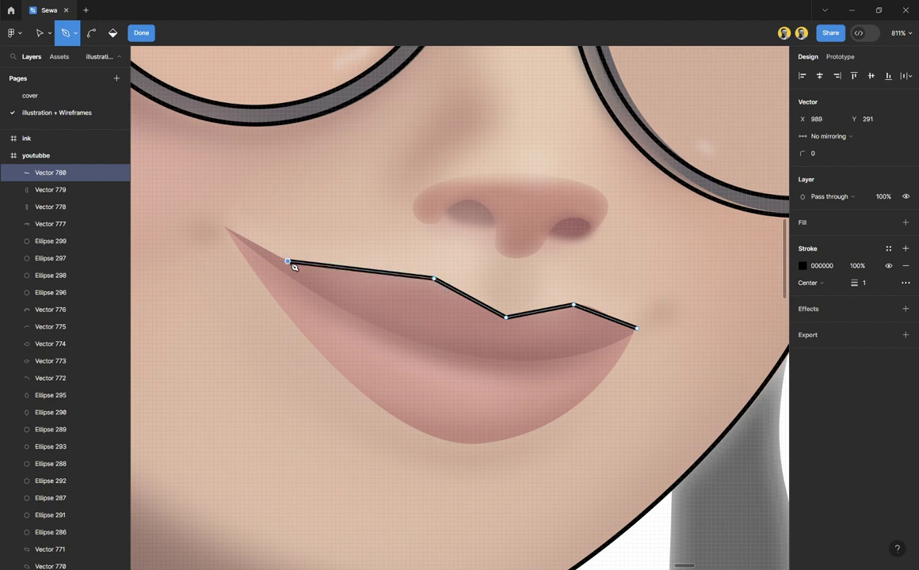
{"action": "left_click", "coordinate": [223, 227]}
{"action": "left_click", "coordinate": [462, 444]}
{"action": "left_click_drag", "start_coordinate": [468, 448], "coordinate": [588, 463]}
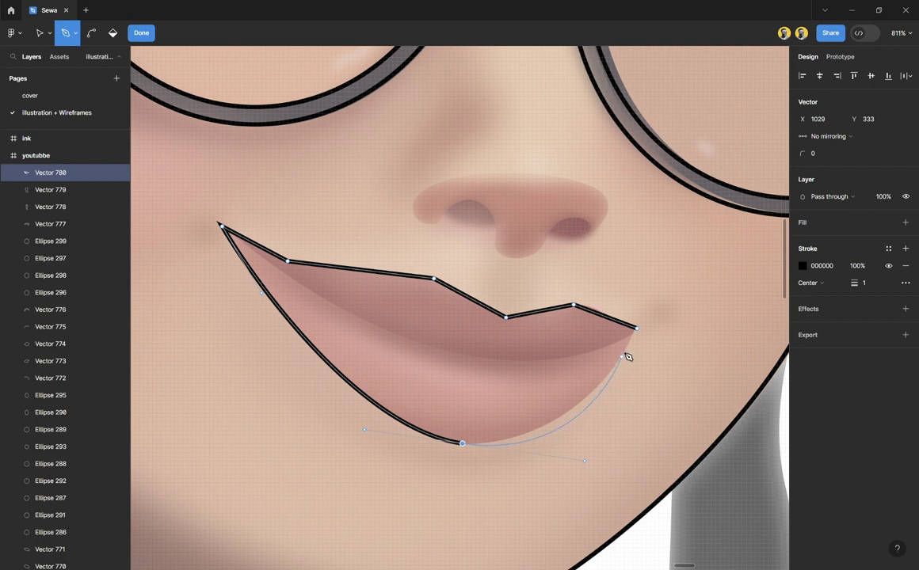
{"action": "left_click", "coordinate": [636, 329]}
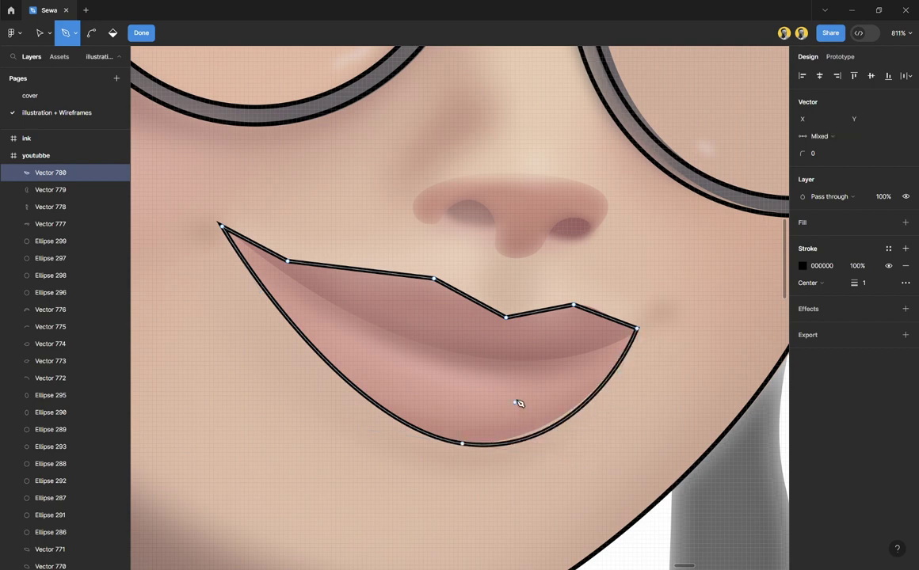
Step: Raise the corner radius on the upper lip's right peak, centre dip, left peak and left-slope points
{"action": "key", "text": "v"}
{"action": "left_click", "coordinate": [573, 306]}
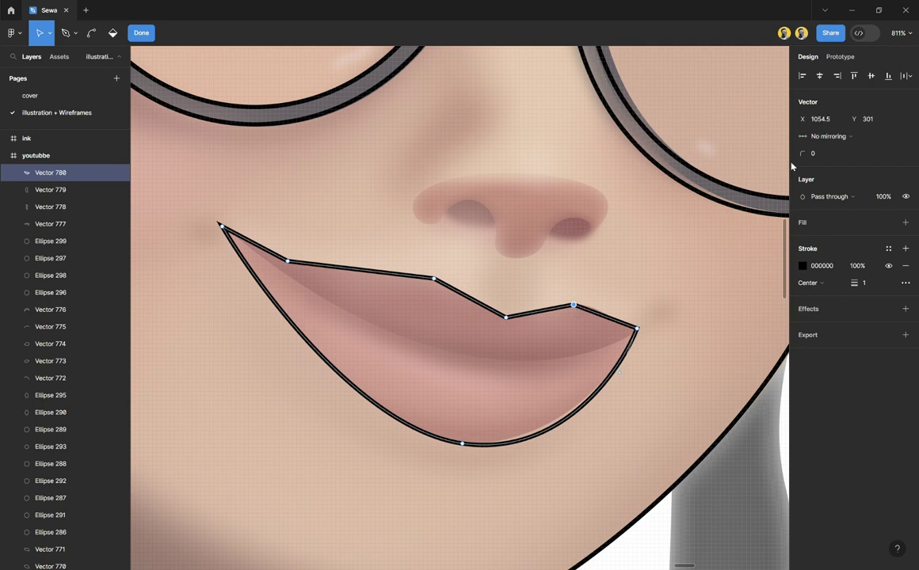
{"action": "mouse_move", "coordinate": [803, 154]}
{"action": "left_mouse_down"}
{"action": "mouse_move", "coordinate": [829, 159]}
{"action": "mouse_move", "coordinate": [817, 159]}
{"action": "left_mouse_up"}
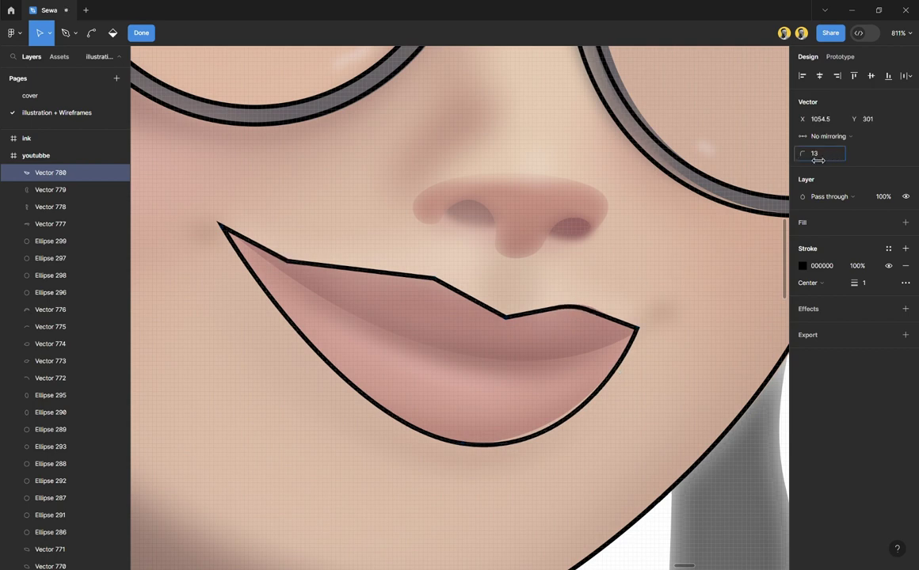
{"action": "left_click", "coordinate": [506, 317]}
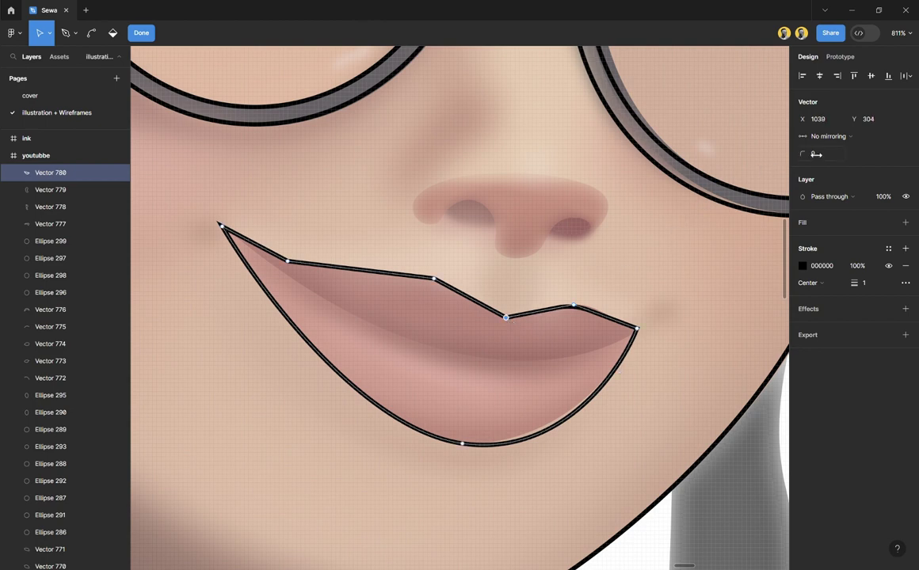
{"action": "mouse_move", "coordinate": [816, 155]}
{"action": "left_mouse_down"}
{"action": "mouse_move", "coordinate": [808, 154]}
{"action": "mouse_move", "coordinate": [816, 155]}
{"action": "left_mouse_up"}
{"action": "left_click", "coordinate": [436, 280]}
{"action": "left_click_drag", "start_coordinate": [807, 156], "coordinate": [832, 158]}
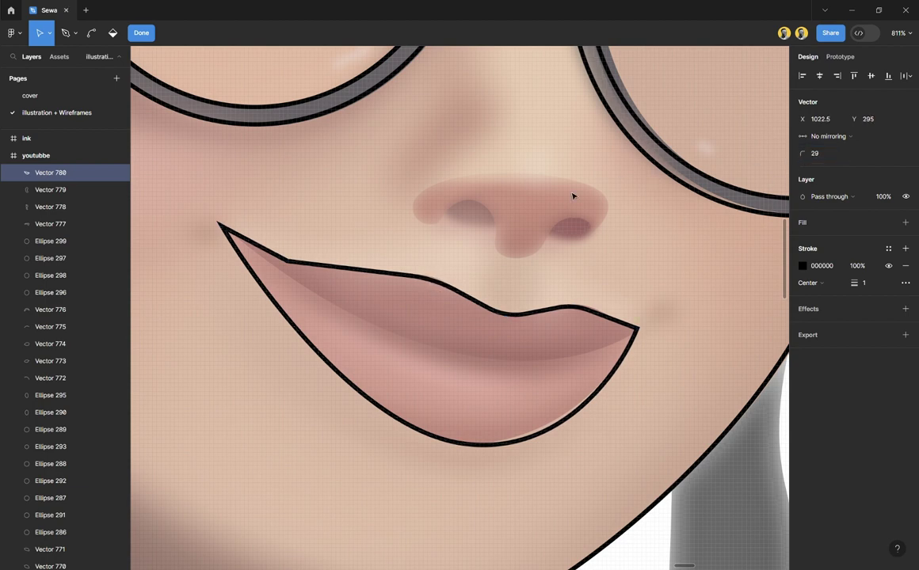
{"action": "left_click", "coordinate": [290, 267]}
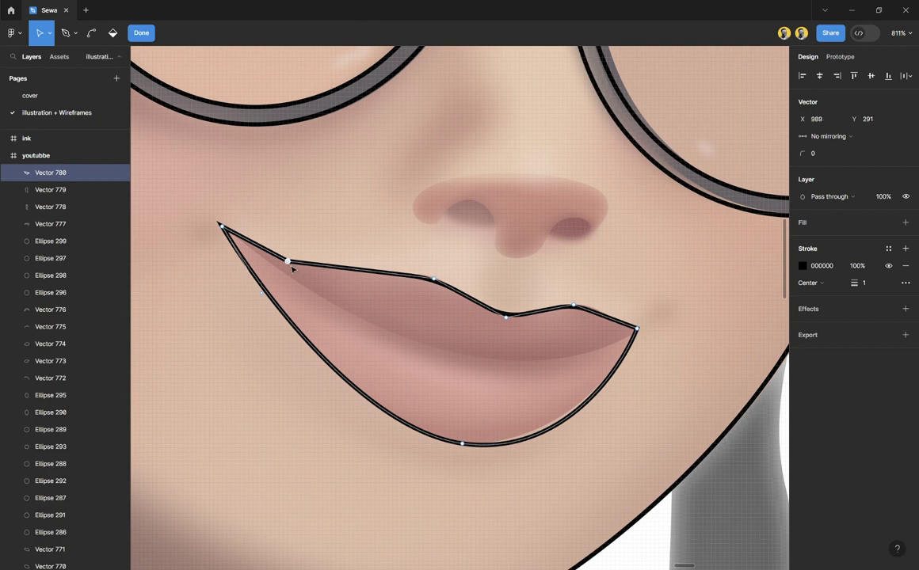
{"action": "left_click_drag", "start_coordinate": [802, 154], "coordinate": [773, 145]}
{"action": "left_click", "coordinate": [141, 33]}
{"action": "key", "text": "Escape"}
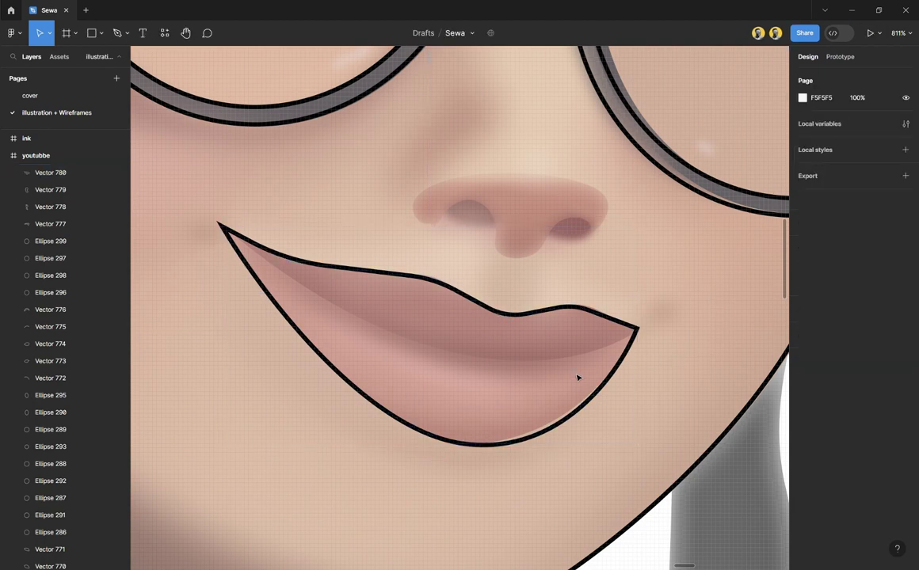
{"action": "key", "text": "p"}
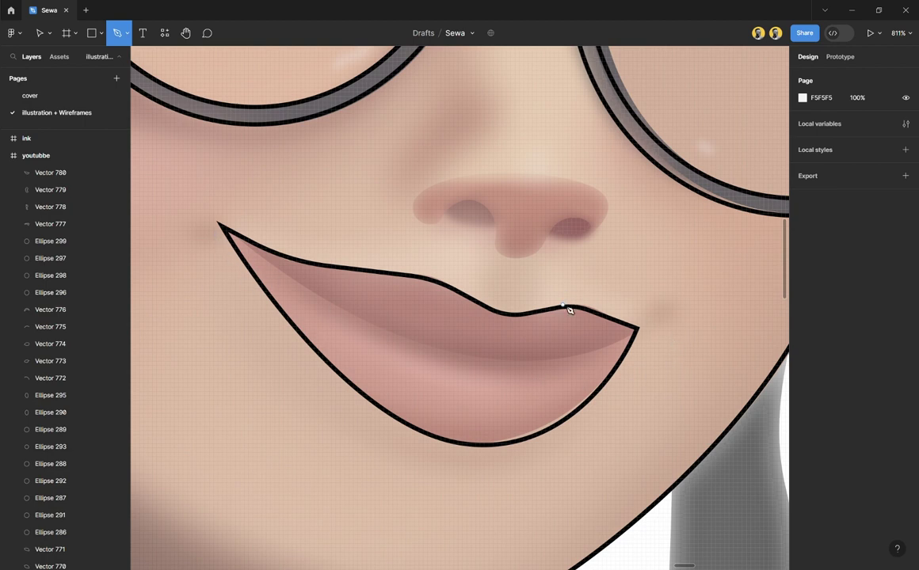
Step: Trace a closed nose outline over the tip and into the nostril, undoing a misplaced point
{"action": "scroll", "coordinate": [569, 310], "scroll_direction": "up", "scroll_amount": 1}
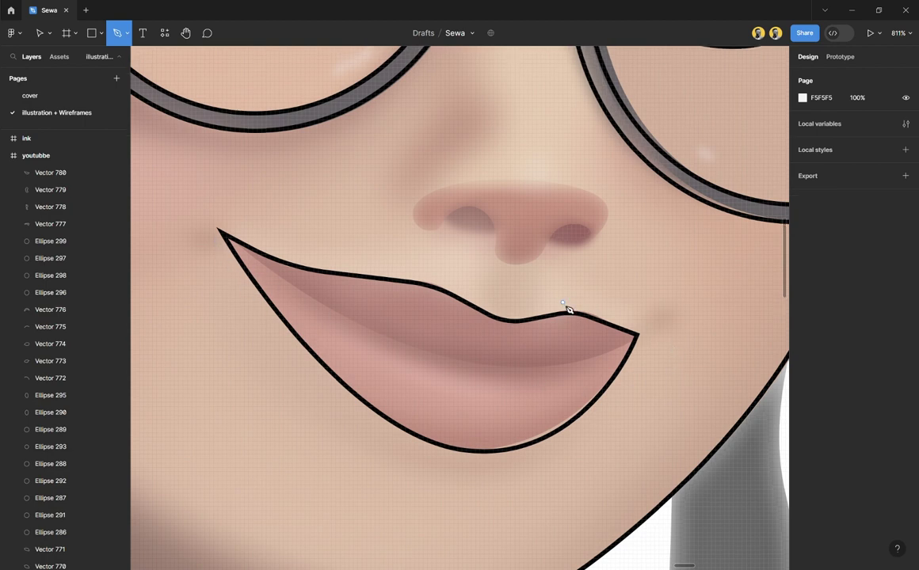
{"action": "scroll", "coordinate": [569, 310], "scroll_direction": "up", "scroll_amount": 3}
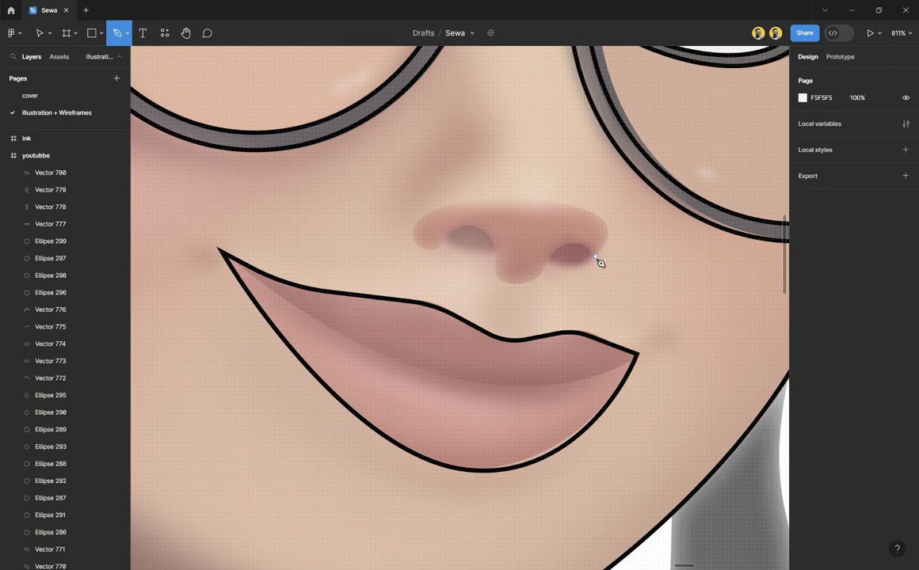
{"action": "left_click", "coordinate": [593, 257]}
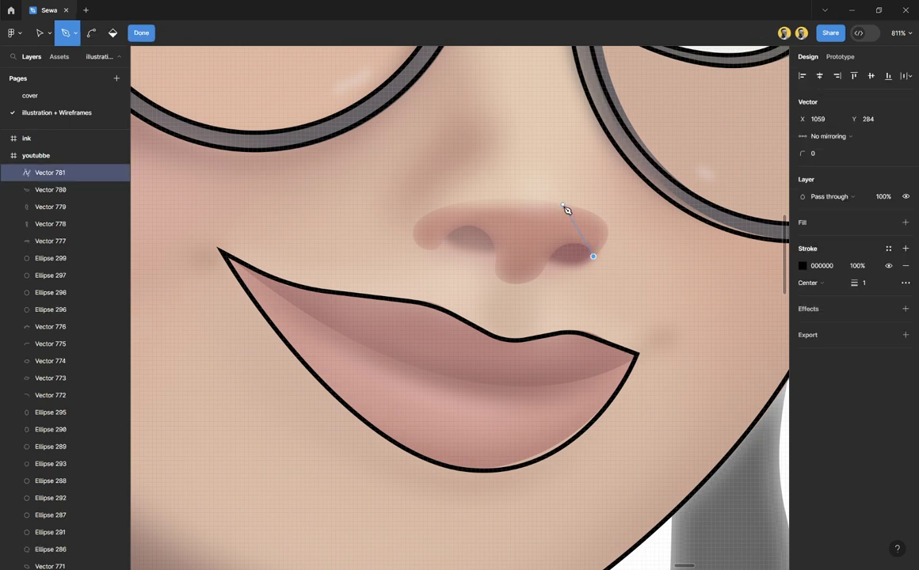
{"action": "left_click_drag", "start_coordinate": [545, 203], "coordinate": [451, 192]}
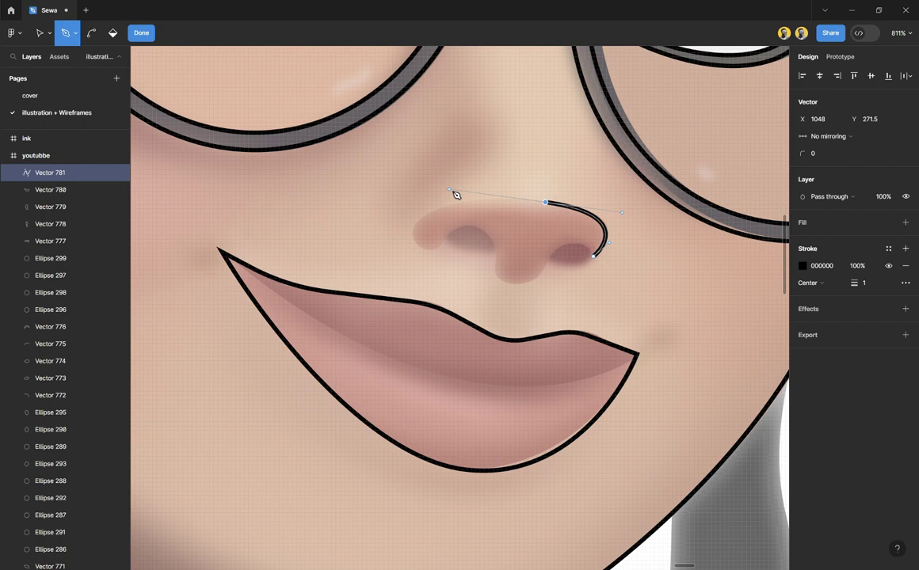
{"action": "left_click_drag", "start_coordinate": [413, 241], "coordinate": [562, 274]}
{"action": "left_click", "coordinate": [450, 237]}
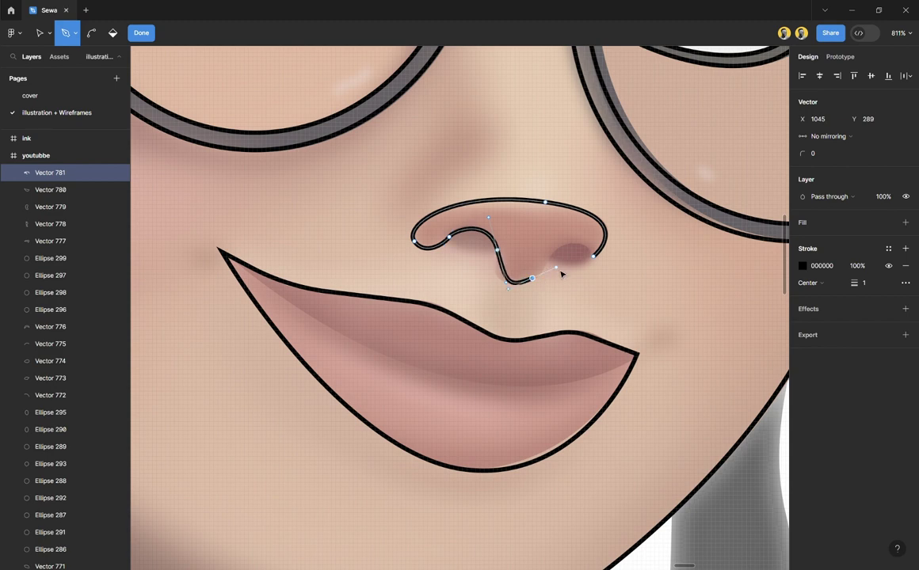
{"action": "key", "text": "ctrl+z"}
{"action": "key", "text": "ctrl+z"}
{"action": "left_click", "coordinate": [499, 278]}
{"action": "left_click_drag", "start_coordinate": [509, 285], "coordinate": [574, 234]}
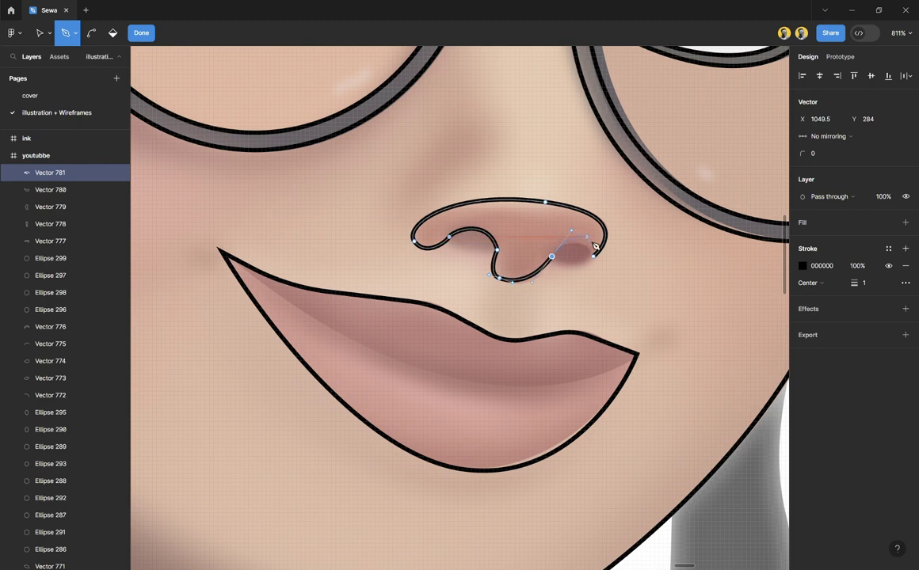
{"action": "left_click", "coordinate": [597, 261]}
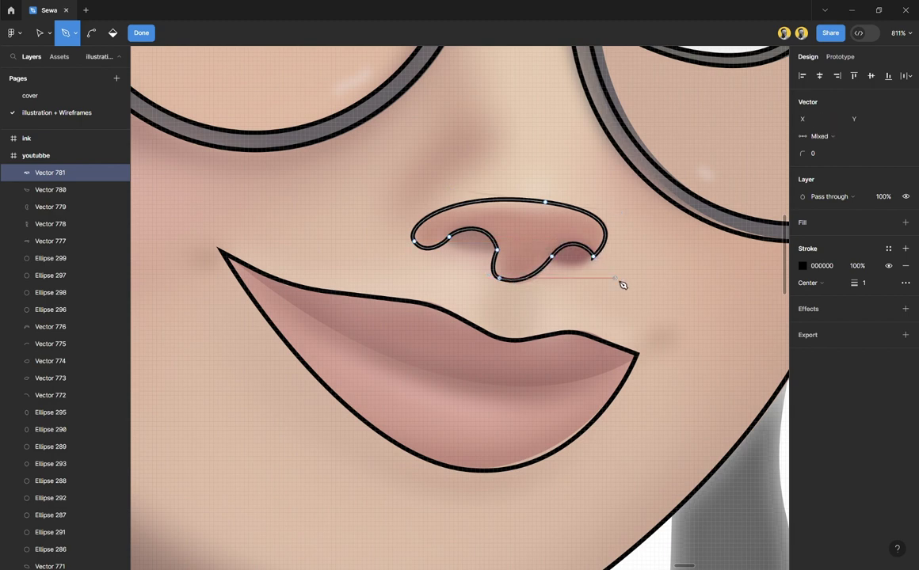
{"action": "key", "text": "Escape"}
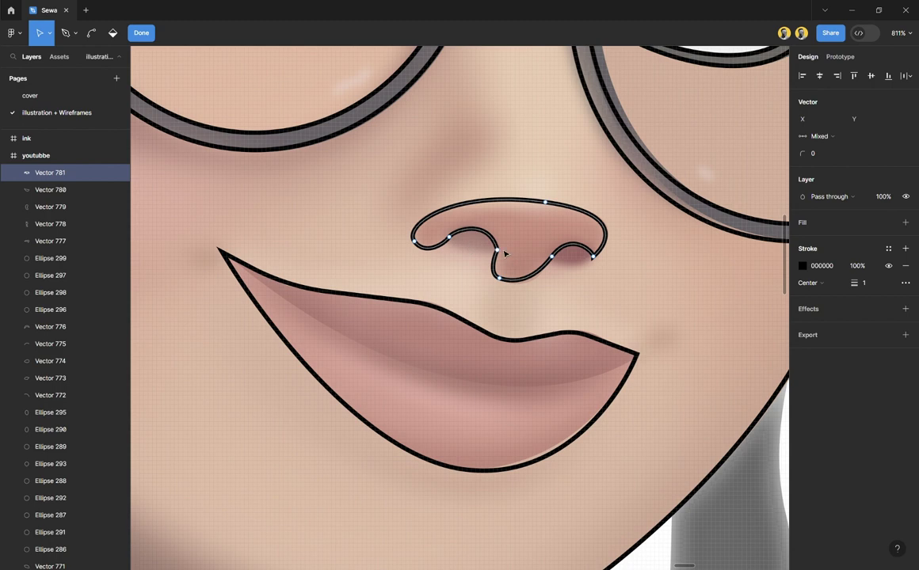
Step: Increase the corner radius on two corners of the nose outline, then finish editing
{"action": "left_click", "coordinate": [497, 250]}
{"action": "scroll", "coordinate": [514, 254], "scroll_direction": "up", "scroll_amount": 5, "text": "ctrl"}
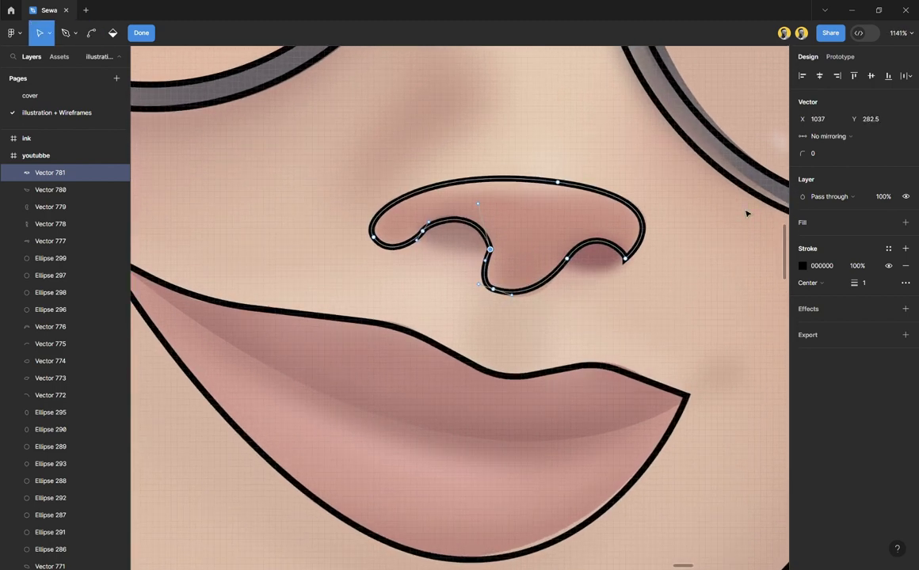
{"action": "mouse_move", "coordinate": [802, 153]}
{"action": "left_mouse_down"}
{"action": "mouse_move", "coordinate": [820, 153]}
{"action": "mouse_move", "coordinate": [805, 153]}
{"action": "left_mouse_up"}
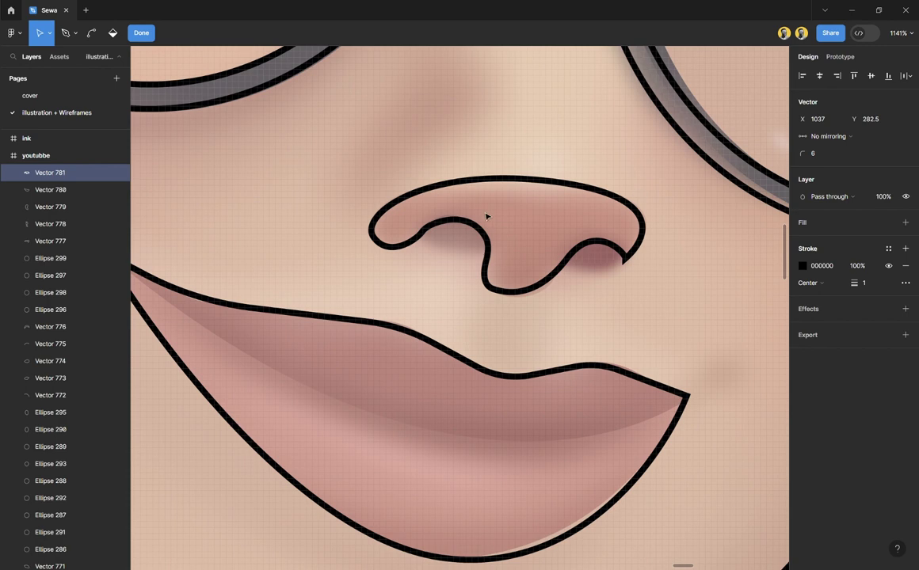
{"action": "left_click", "coordinate": [423, 232]}
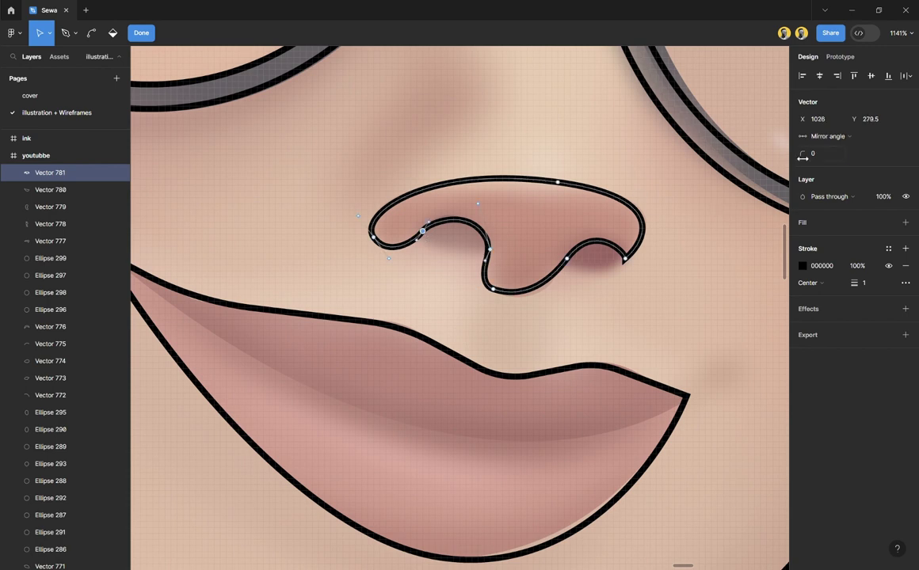
{"action": "left_click_drag", "start_coordinate": [802, 158], "coordinate": [803, 154]}
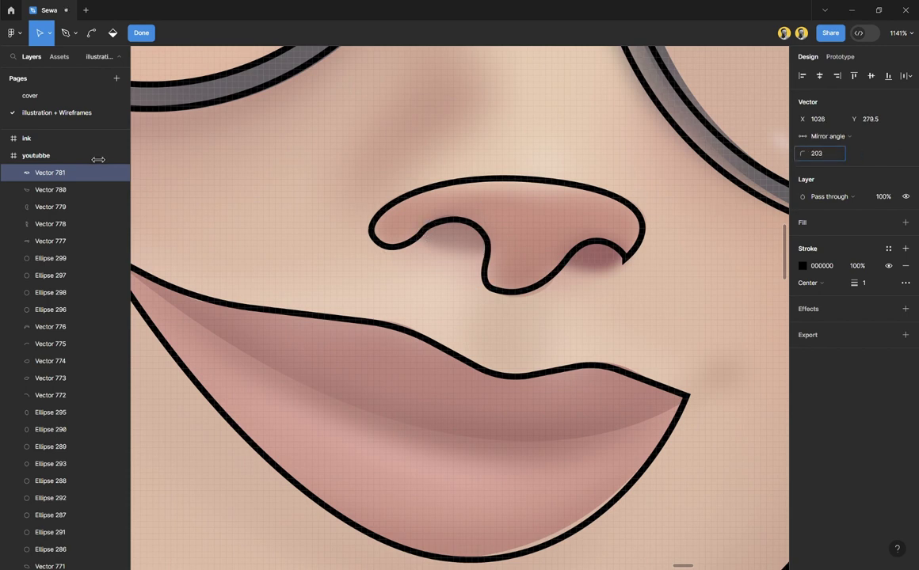
{"action": "left_click_drag", "start_coordinate": [185, 167], "coordinate": [781, 157]}
{"action": "left_click", "coordinate": [137, 34]}
{"action": "key", "text": "Escape"}
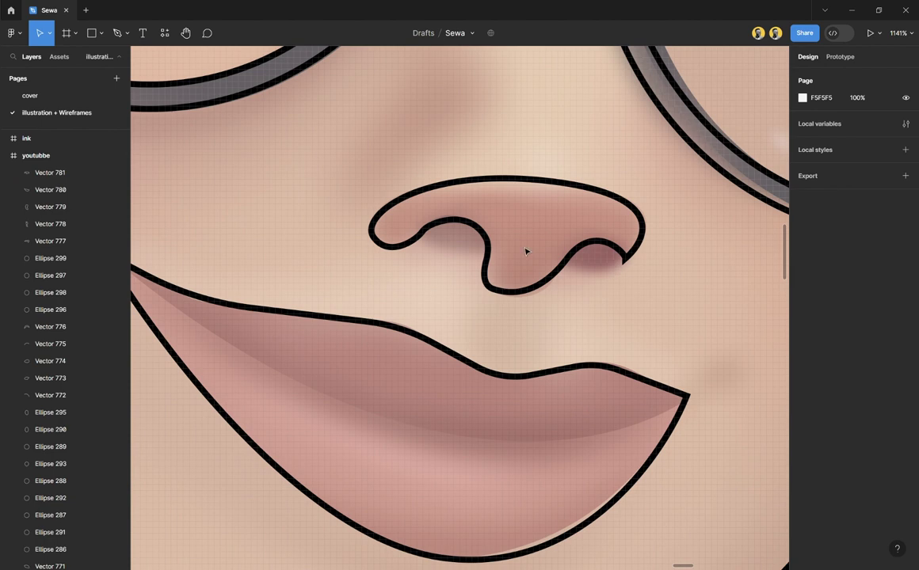
Step: Draw a second closed inner loop across both nostrils and up over the nose bridge
{"action": "key", "text": "p"}
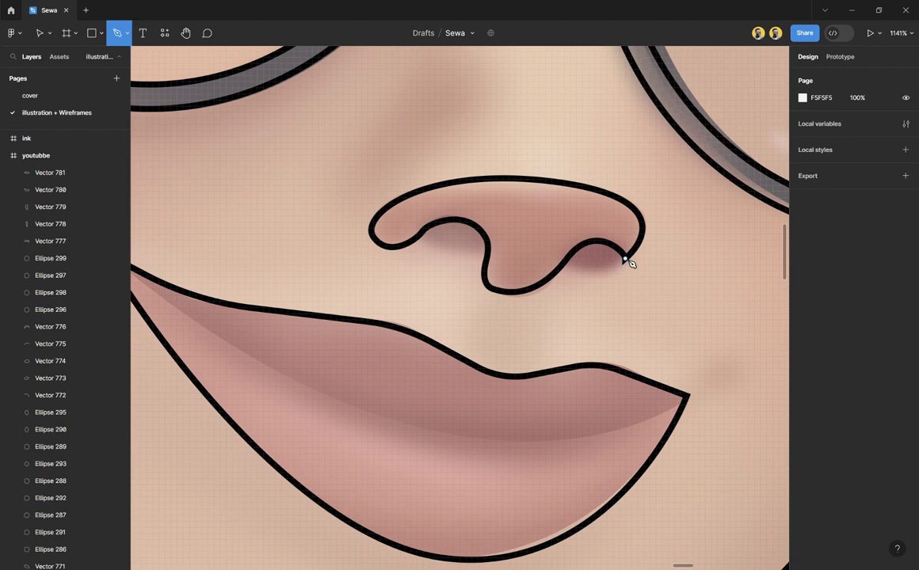
{"action": "left_click", "coordinate": [625, 259]}
{"action": "left_click_drag", "start_coordinate": [521, 253], "coordinate": [450, 215]}
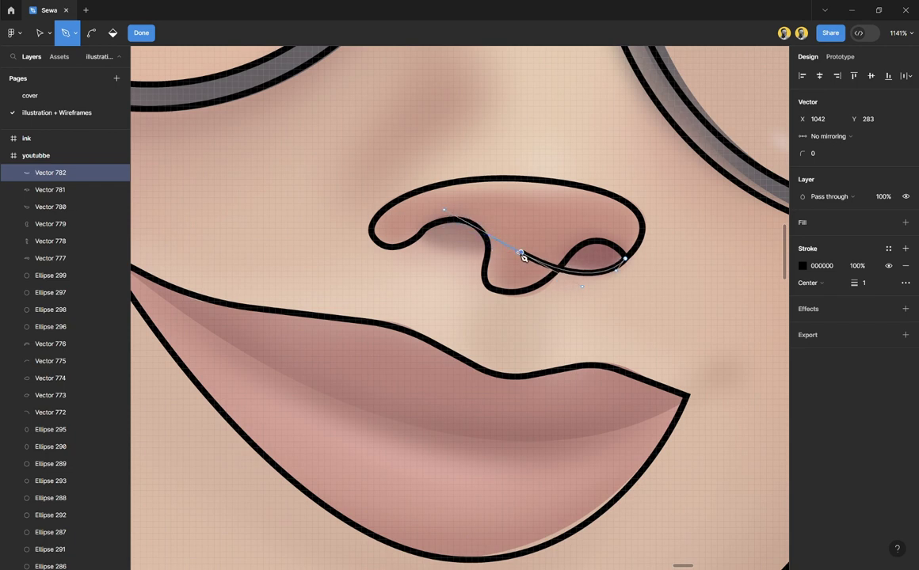
{"action": "left_click_drag", "start_coordinate": [409, 245], "coordinate": [373, 224]}
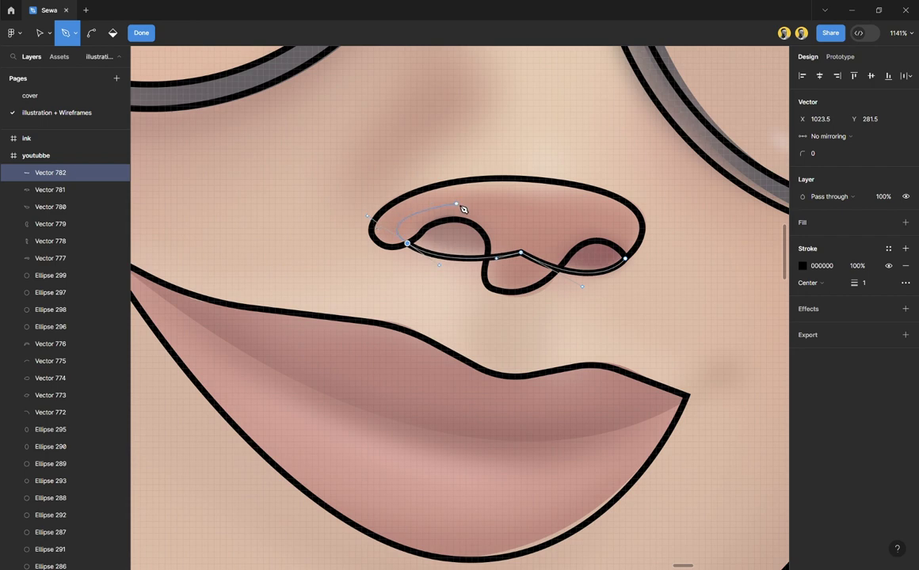
{"action": "left_click_drag", "start_coordinate": [494, 193], "coordinate": [551, 207]}
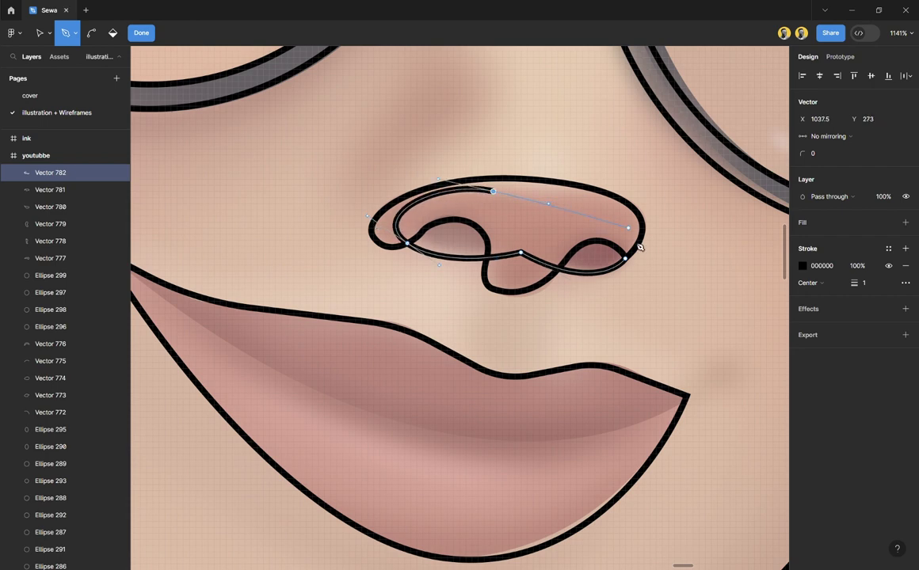
{"action": "left_click_drag", "start_coordinate": [631, 262], "coordinate": [602, 315]}
{"action": "key", "text": "Escape"}
{"action": "key", "text": "Escape"}
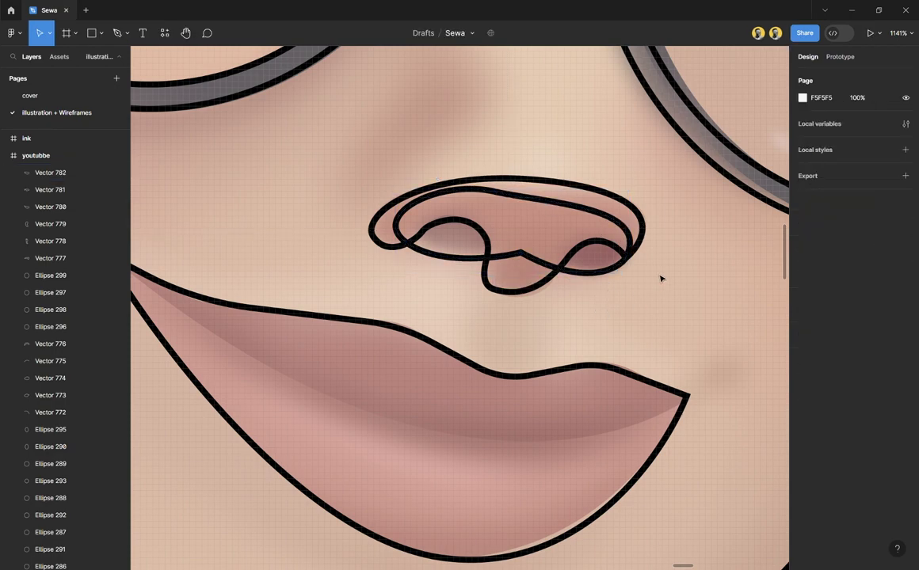
Step: Duplicate the left lens ellipse and shrink the copy (Ellipse 300) to 89×96 inside it
{"action": "scroll", "coordinate": [527, 251], "scroll_direction": "down", "scroll_amount": 5}
{"action": "scroll", "coordinate": [527, 250], "scroll_direction": "down", "scroll_amount": 4}
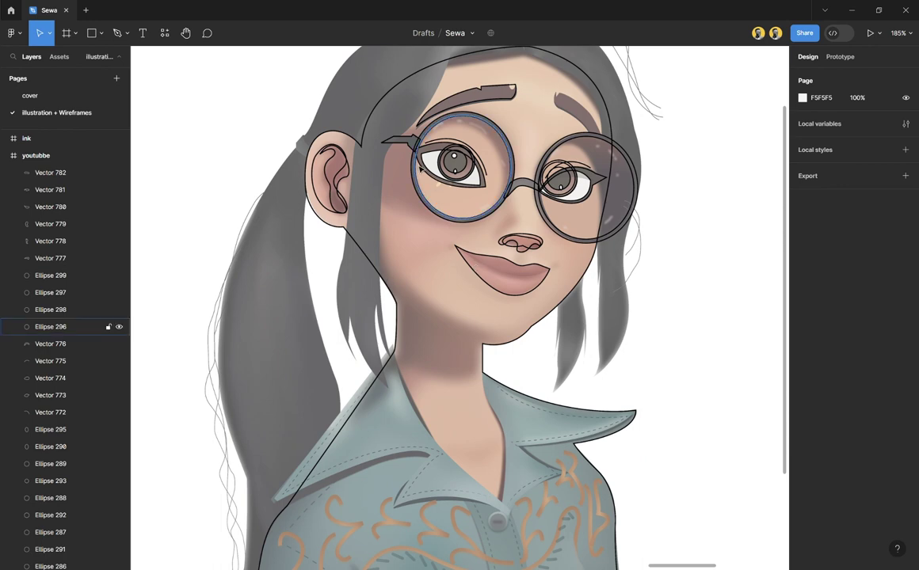
{"action": "scroll", "coordinate": [420, 164], "scroll_direction": "up", "scroll_amount": 3}
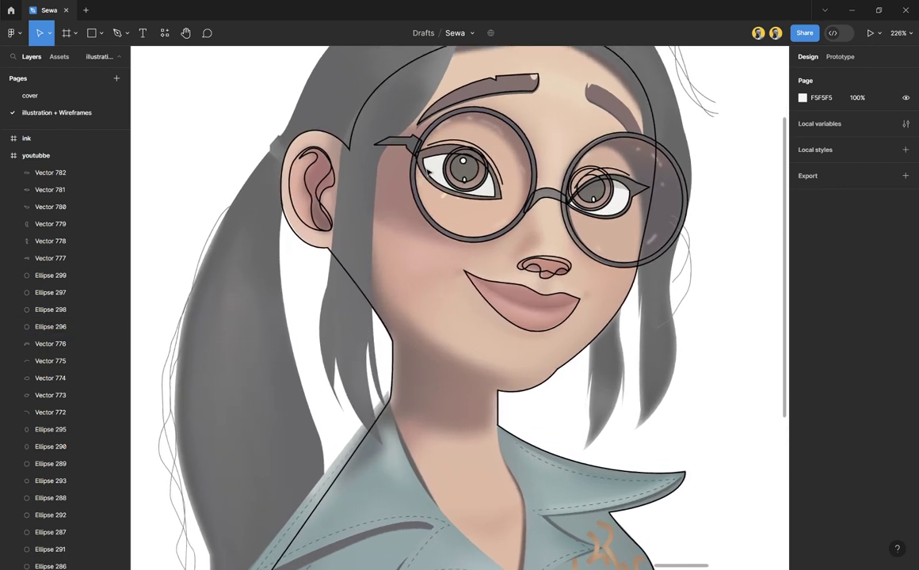
{"action": "scroll", "coordinate": [381, 162], "scroll_direction": "up", "scroll_amount": 2}
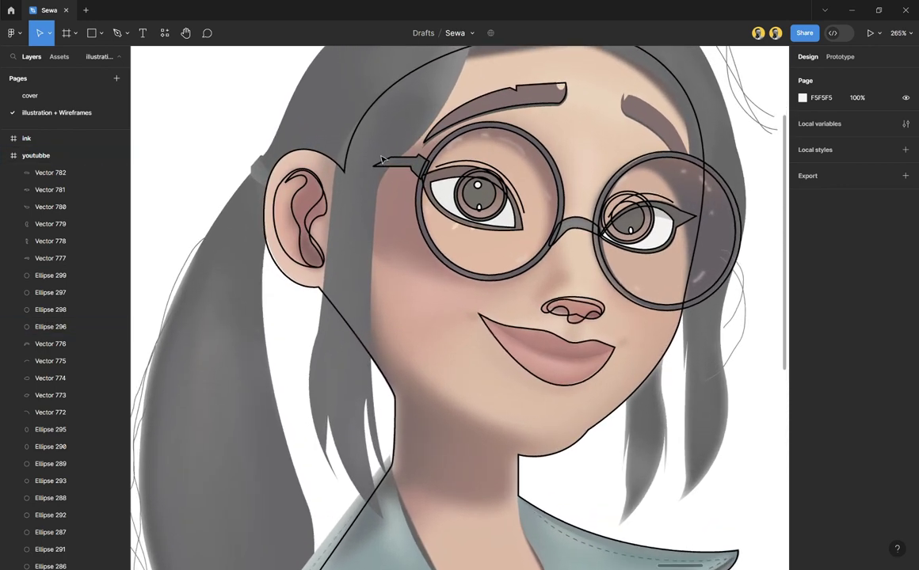
{"action": "scroll", "coordinate": [435, 138], "scroll_direction": "up", "scroll_amount": 1}
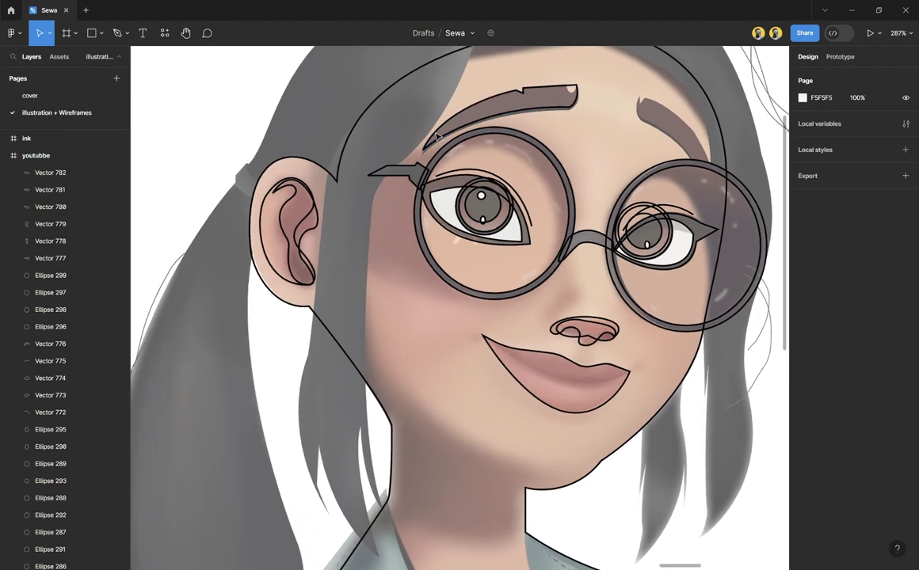
{"action": "scroll", "coordinate": [434, 137], "scroll_direction": "up", "scroll_amount": 2}
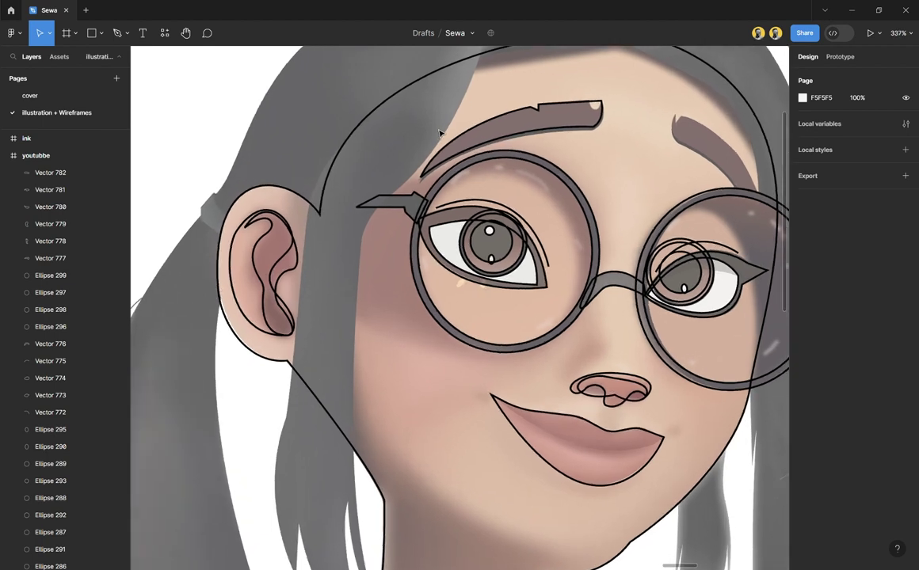
{"action": "scroll", "coordinate": [536, 199], "scroll_direction": "right", "scroll_amount": 1}
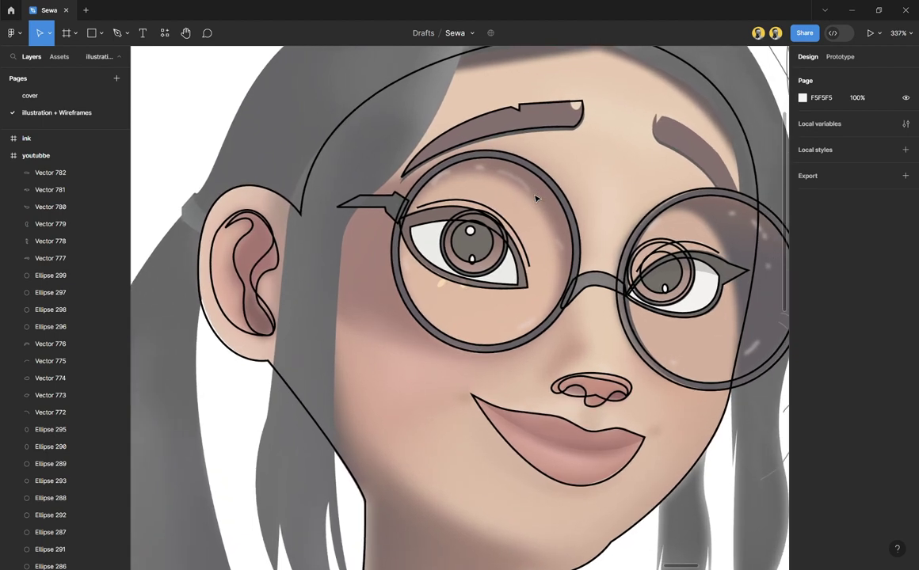
{"action": "scroll", "coordinate": [539, 197], "scroll_direction": "up", "scroll_amount": 2}
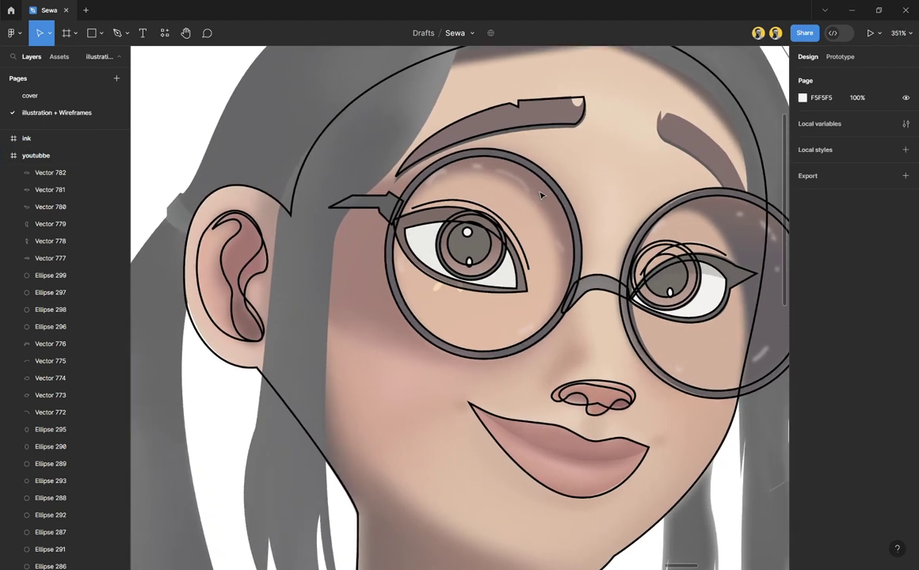
{"action": "left_click", "coordinate": [548, 188]}
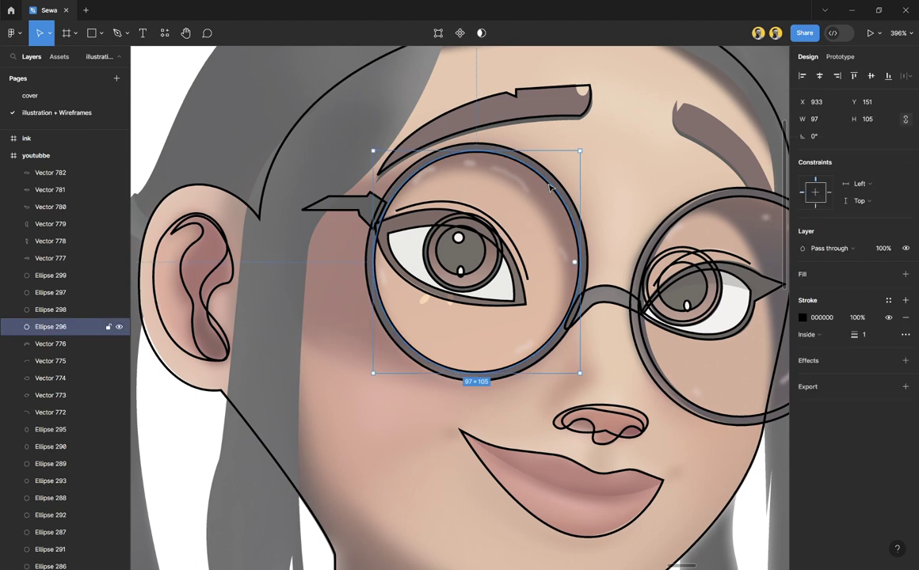
{"action": "key", "text": "ctrl+d"}
{"action": "left_click_drag", "start_coordinate": [589, 156], "coordinate": [571, 178]}
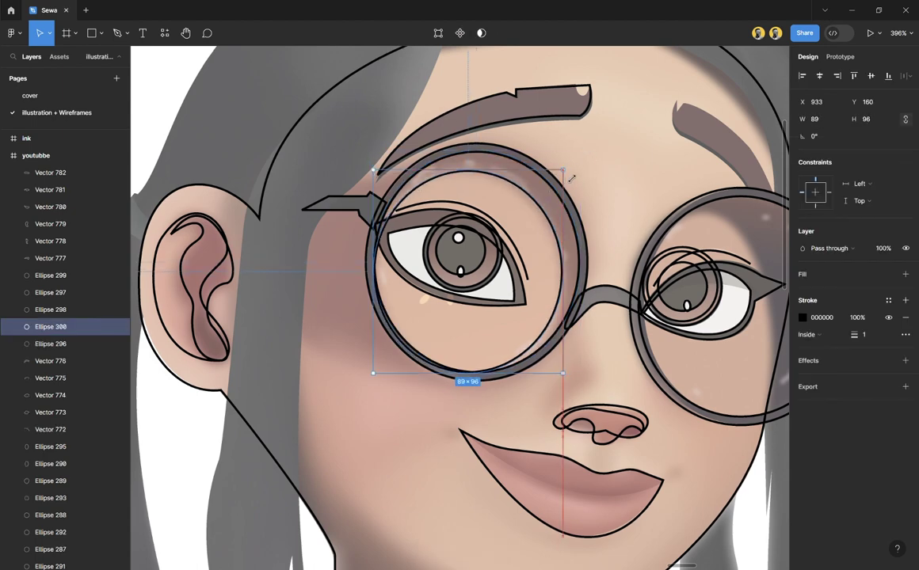
{"action": "scroll", "coordinate": [612, 259], "scroll_direction": "right", "scroll_amount": 2}
{"action": "key", "text": "Escape"}
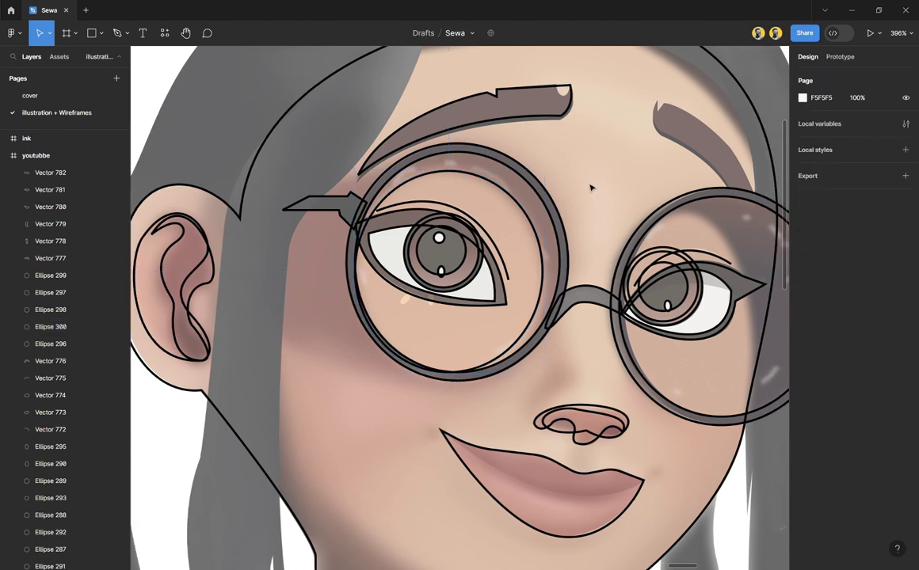
{"action": "scroll", "coordinate": [547, 220], "scroll_direction": "down", "scroll_amount": 3}
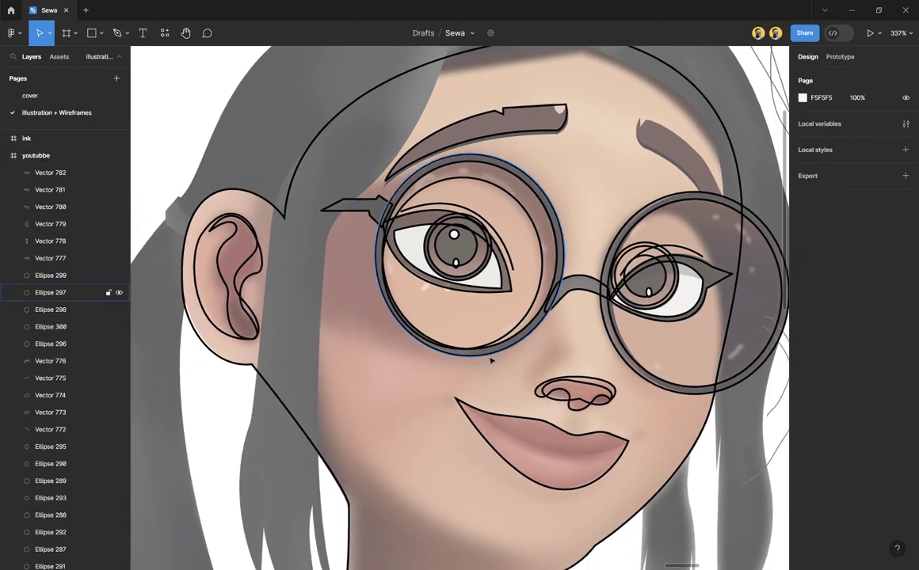
Step: Trace a closed outline (Vector 783) from the left lens's lower rim out past the temple and over the lens
{"action": "key", "text": "p"}
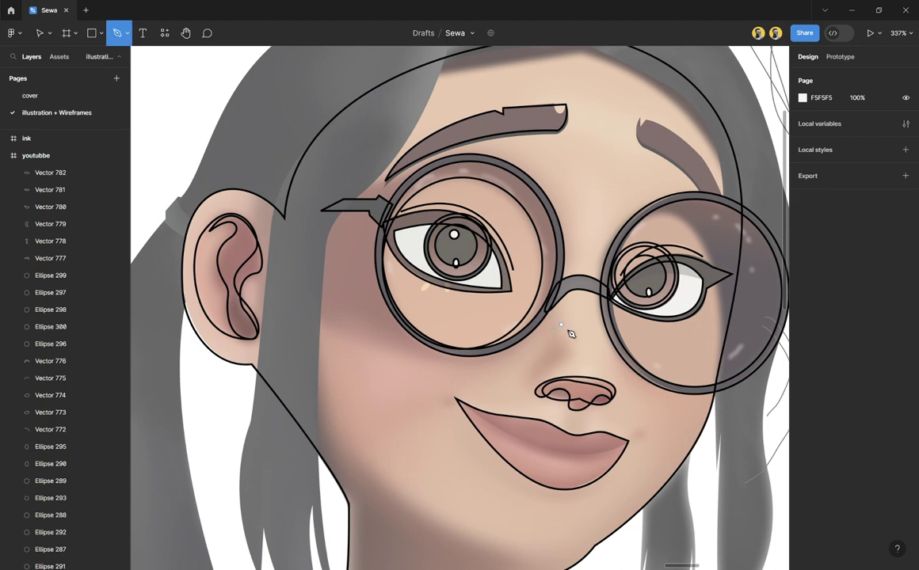
{"action": "left_click", "coordinate": [492, 351]}
{"action": "left_click", "coordinate": [445, 349]}
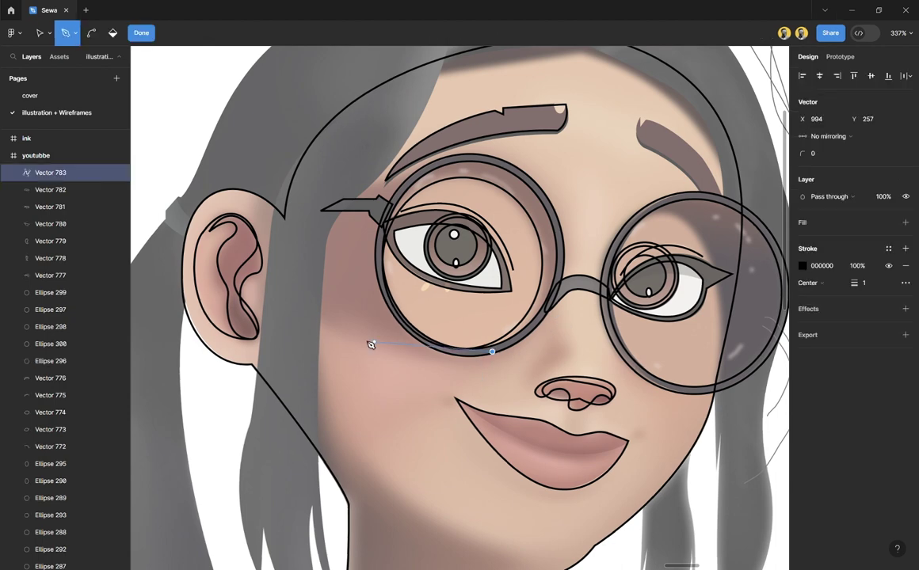
{"action": "left_click_drag", "start_coordinate": [313, 318], "coordinate": [213, 262]}
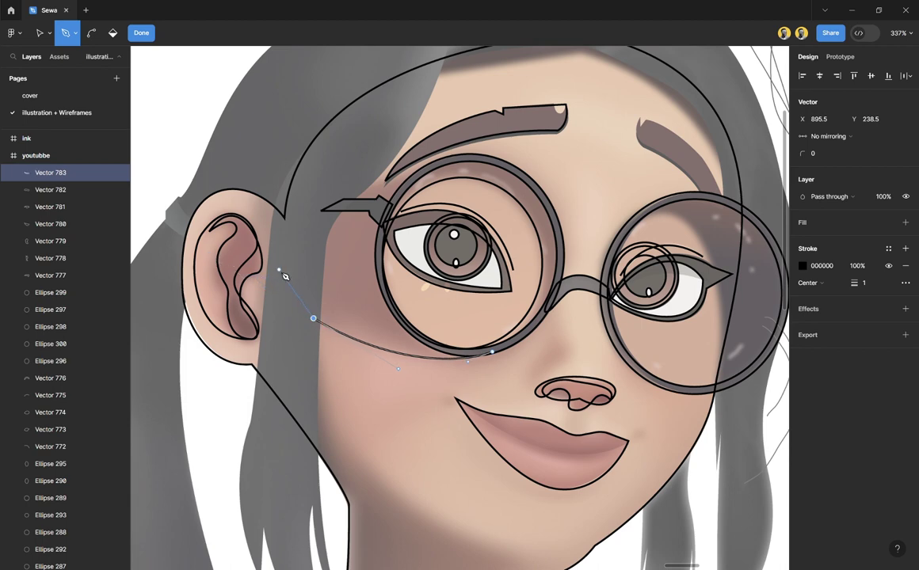
{"action": "left_click", "coordinate": [279, 270]}
{"action": "left_click", "coordinate": [293, 193]}
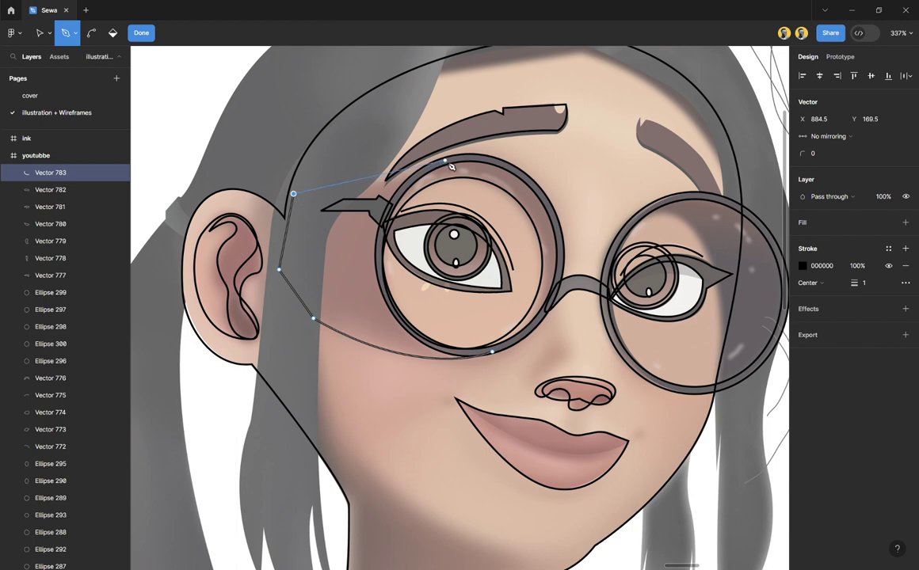
{"action": "left_click_drag", "start_coordinate": [444, 161], "coordinate": [514, 140]}
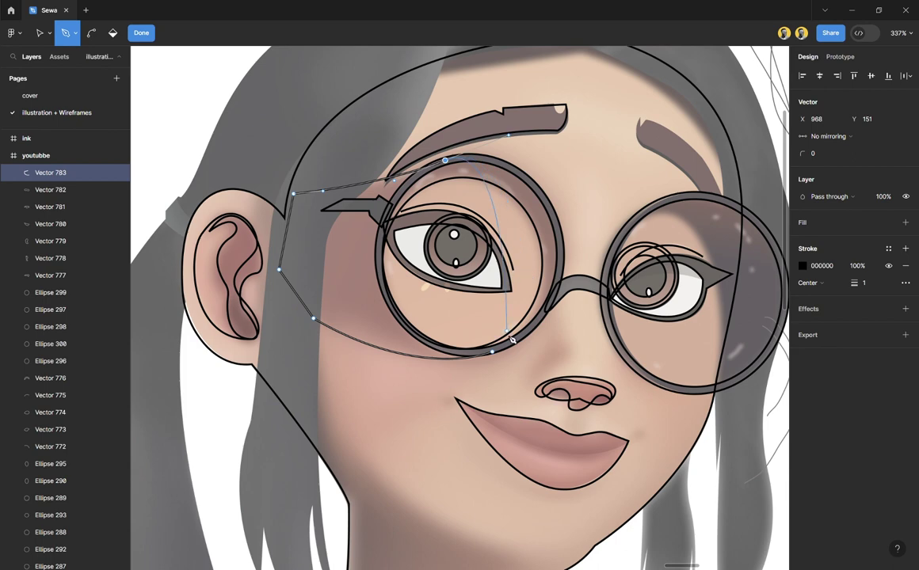
{"action": "left_click", "coordinate": [492, 351]}
{"action": "left_click_drag", "start_coordinate": [491, 362], "coordinate": [377, 436]}
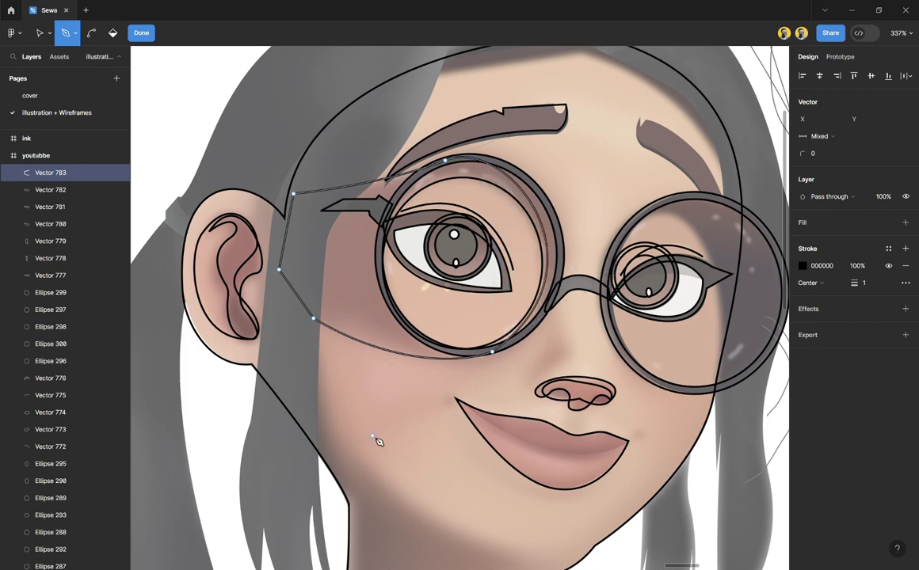
{"action": "key", "text": "Escape"}
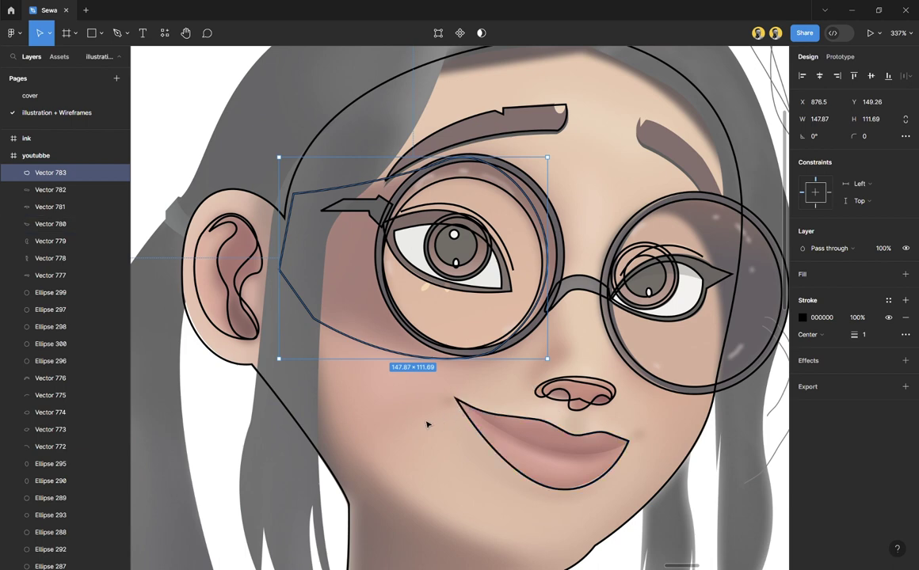
{"action": "key", "text": "Escape"}
Step: Draw the neck shadow outline (Vector 784) from the chin along the jaw and across the neck base
{"action": "scroll", "coordinate": [548, 231], "scroll_direction": "down", "scroll_amount": 5}
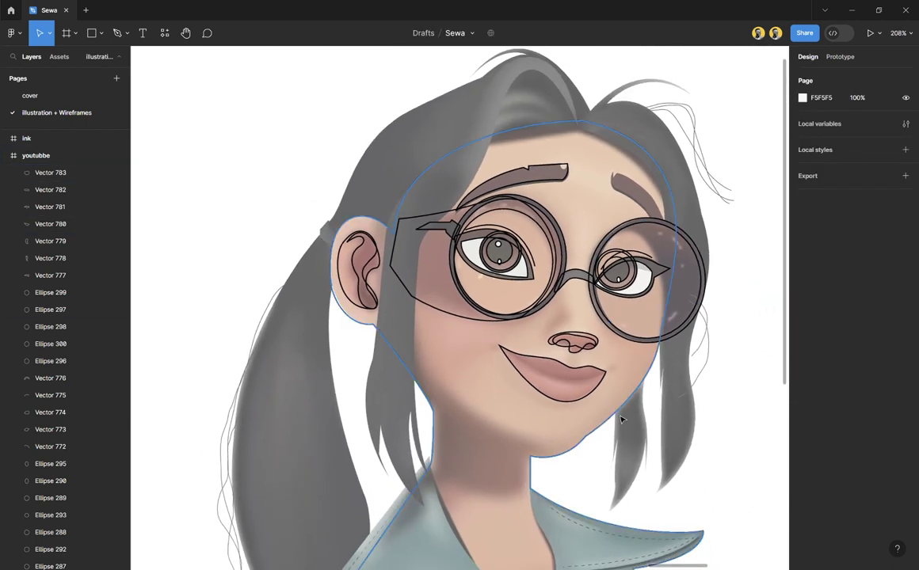
{"action": "scroll", "coordinate": [496, 399], "scroll_direction": "down", "scroll_amount": 3}
{"action": "scroll", "coordinate": [496, 400], "scroll_direction": "down", "scroll_amount": 5}
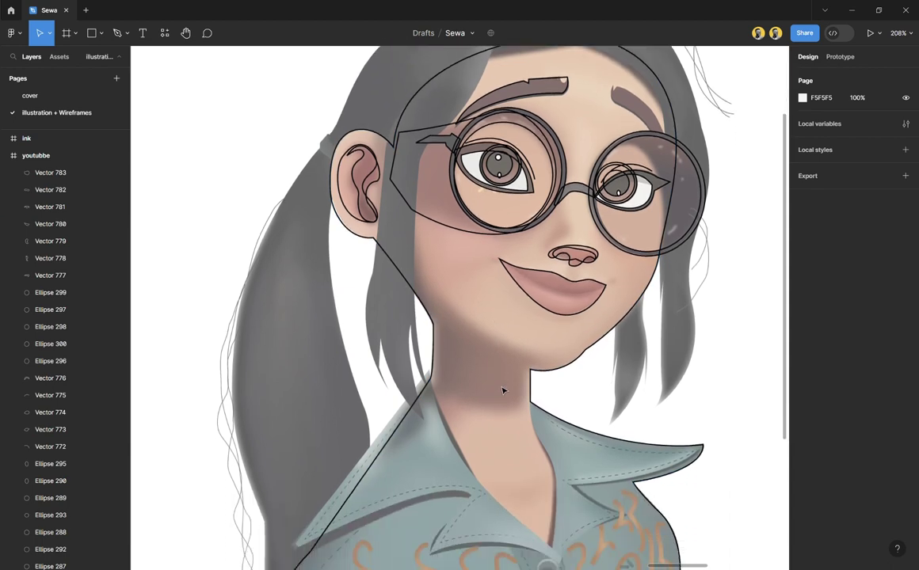
{"action": "scroll", "coordinate": [506, 387], "scroll_direction": "down", "scroll_amount": 2}
{"action": "scroll", "coordinate": [494, 322], "scroll_direction": "up", "scroll_amount": 3}
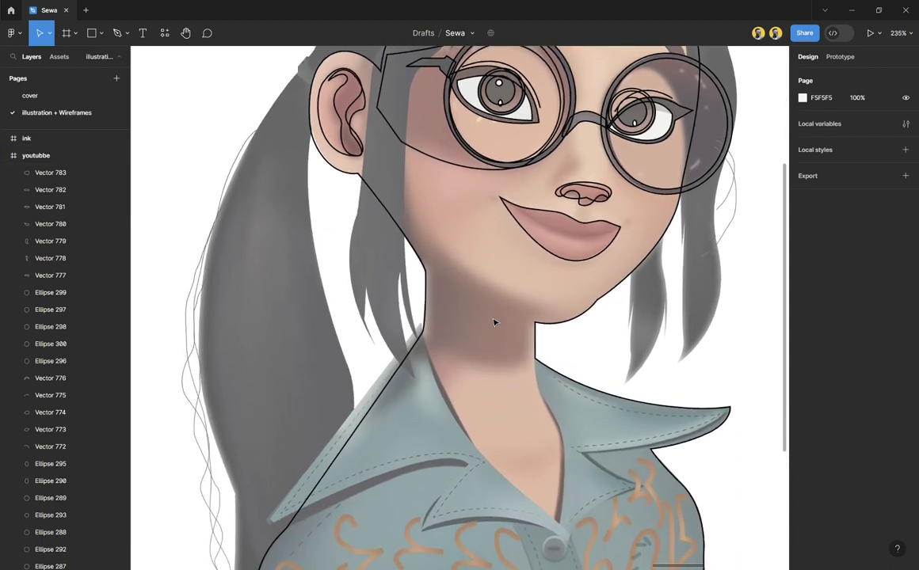
{"action": "key", "text": "p"}
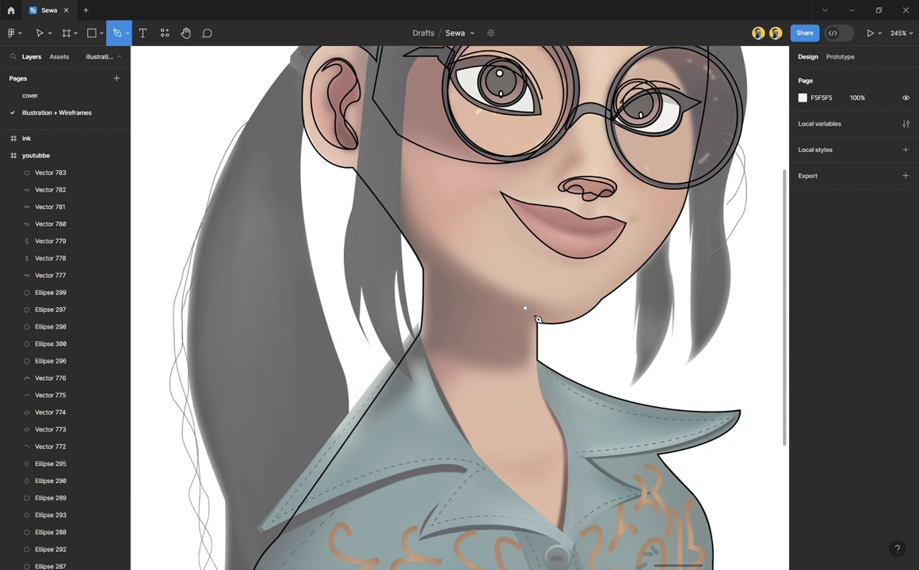
{"action": "left_click", "coordinate": [568, 325]}
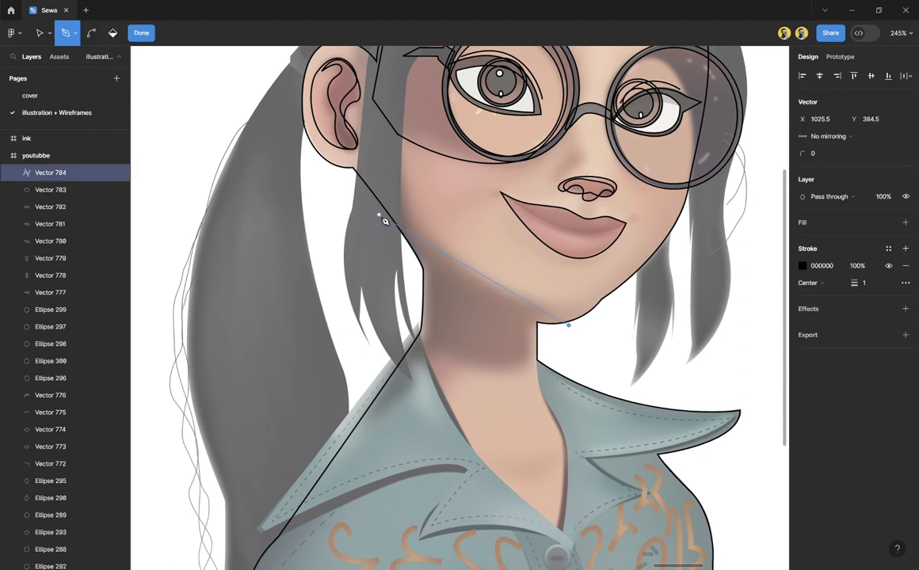
{"action": "left_click_drag", "start_coordinate": [381, 214], "coordinate": [328, 117]}
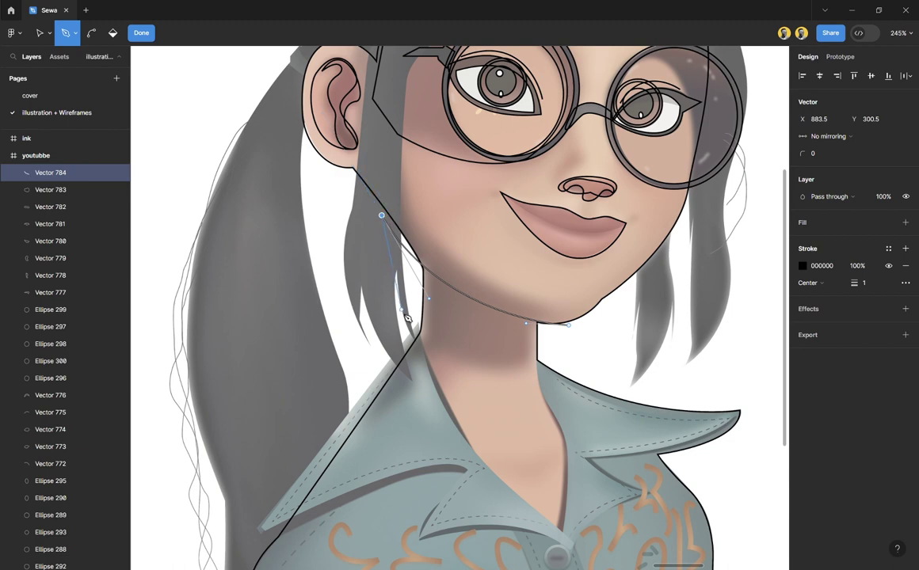
{"action": "left_click", "coordinate": [413, 325]}
{"action": "left_click_drag", "start_coordinate": [549, 359], "coordinate": [621, 320]}
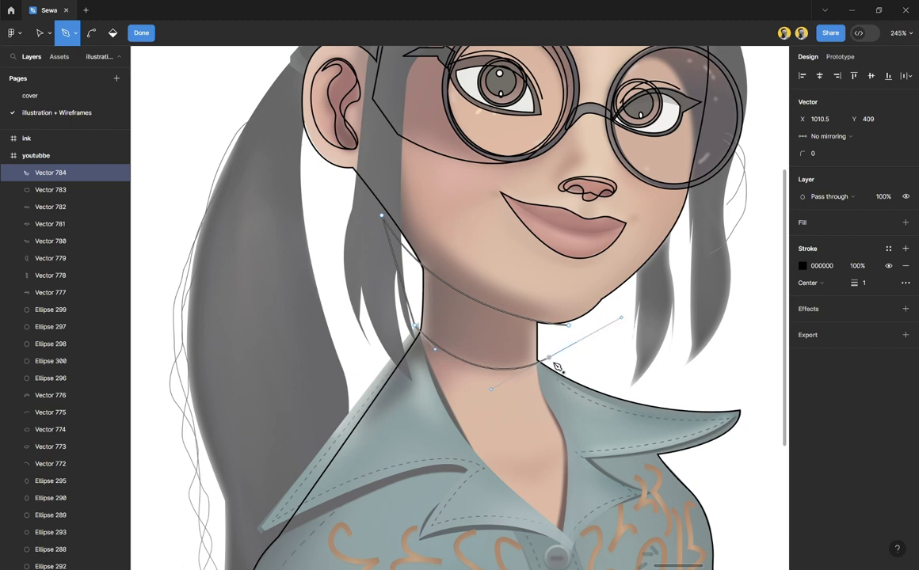
{"action": "left_click_drag", "start_coordinate": [549, 356], "coordinate": [569, 327]}
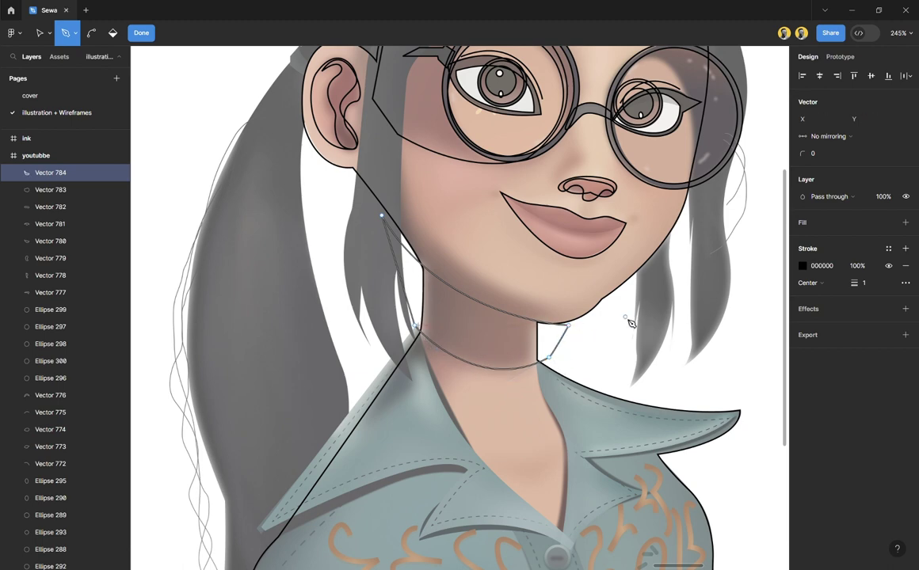
{"action": "key", "text": "Escape"}
{"action": "key", "text": "Escape"}
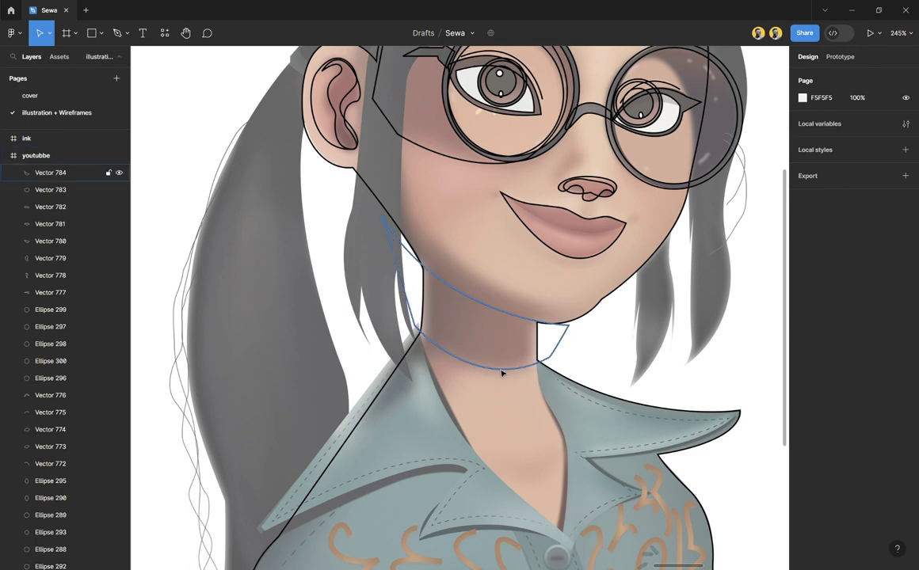
Step: Start the left collar outline at the neck, through the outer corner, inner tip and lower tip
{"action": "scroll", "coordinate": [502, 373], "scroll_direction": "down", "scroll_amount": 4}
{"action": "scroll", "coordinate": [502, 374], "scroll_direction": "down", "scroll_amount": 4}
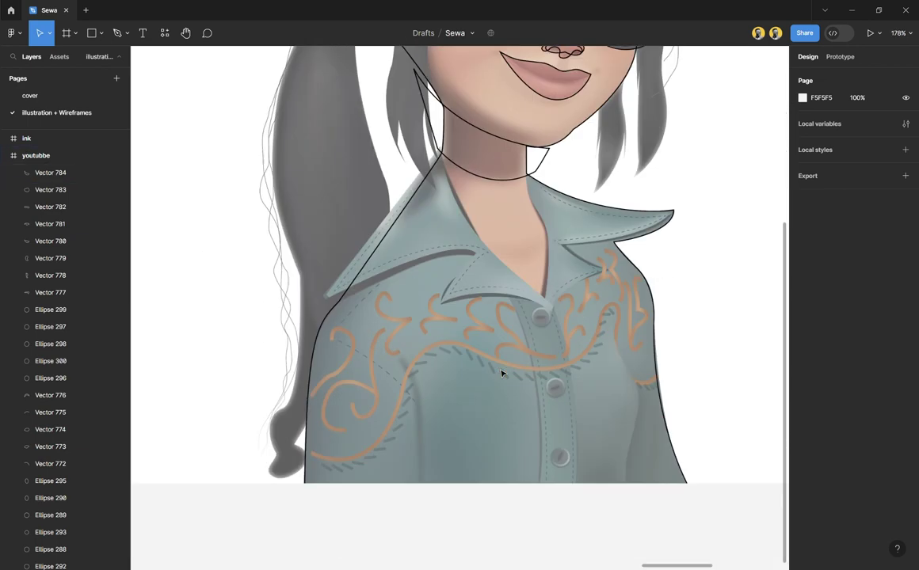
{"action": "scroll", "coordinate": [495, 396], "scroll_direction": "up", "scroll_amount": 2}
{"action": "scroll", "coordinate": [495, 396], "scroll_direction": "up", "scroll_amount": 2}
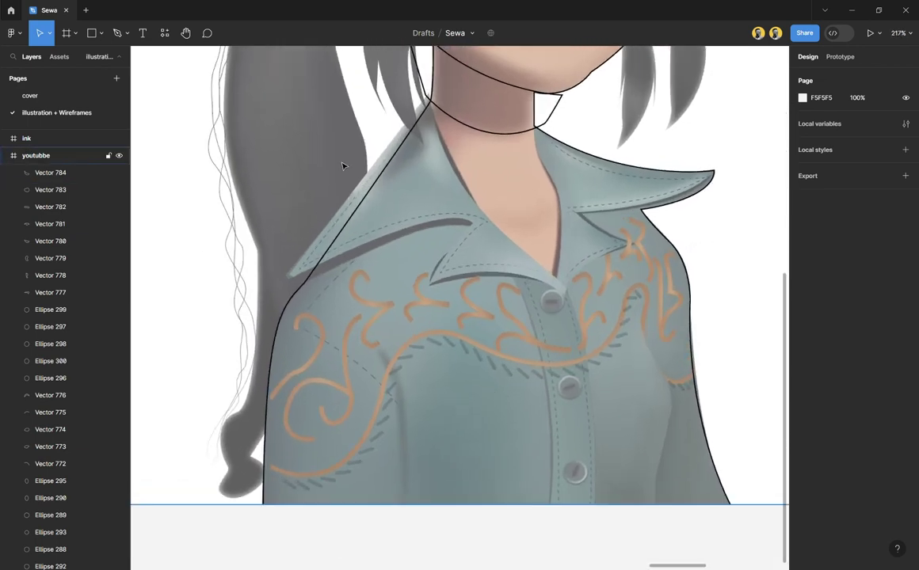
{"action": "scroll", "coordinate": [498, 189], "scroll_direction": "up", "scroll_amount": 3}
{"action": "key", "text": "p"}
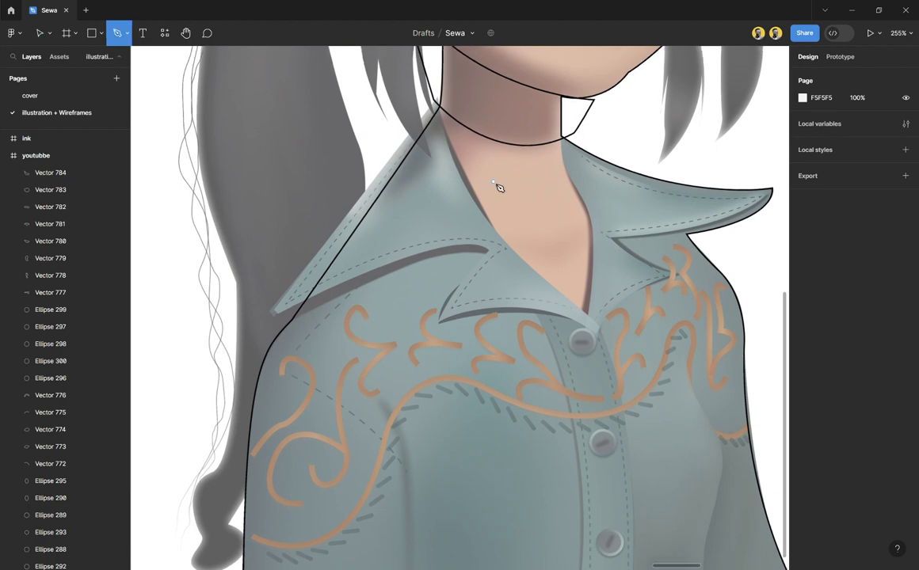
{"action": "left_click", "coordinate": [437, 98]}
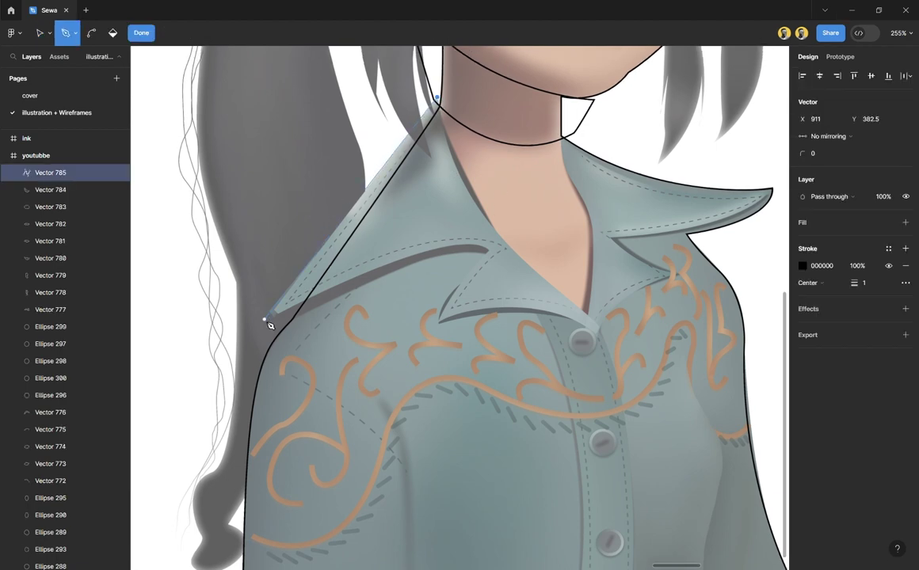
{"action": "left_click", "coordinate": [264, 320]}
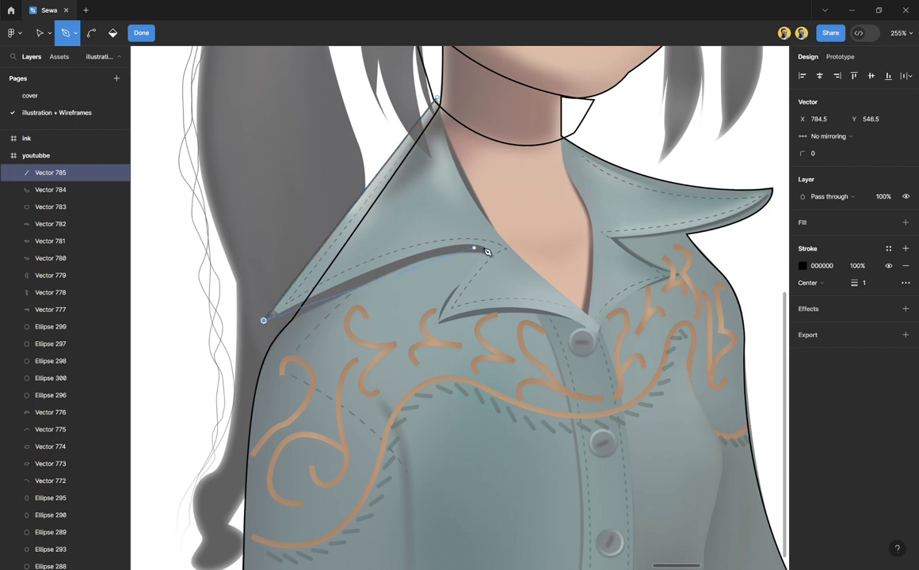
{"action": "left_click_drag", "start_coordinate": [489, 253], "coordinate": [547, 283]}
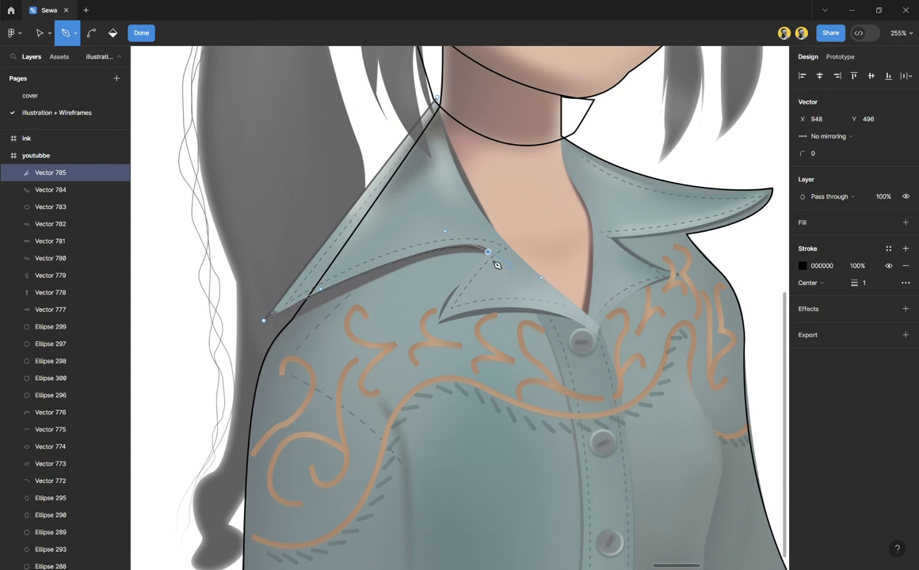
{"action": "scroll", "coordinate": [487, 253], "scroll_direction": "up", "scroll_amount": 3}
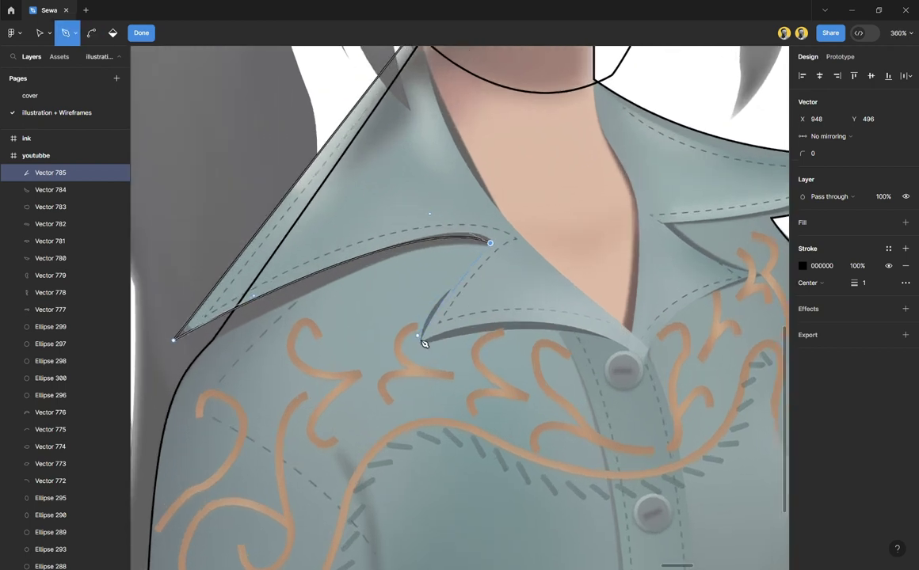
{"action": "left_click_drag", "start_coordinate": [422, 345], "coordinate": [408, 393]}
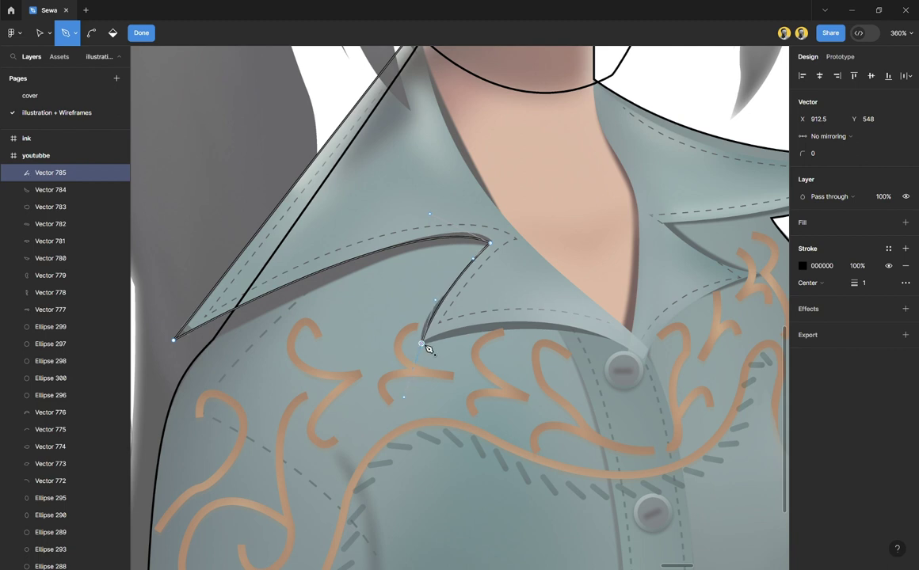
Step: Curve the collar edge down to the top button, undo stray inner-edge points, and close at the start
{"action": "scroll", "coordinate": [586, 353], "scroll_direction": "down", "scroll_amount": 1}
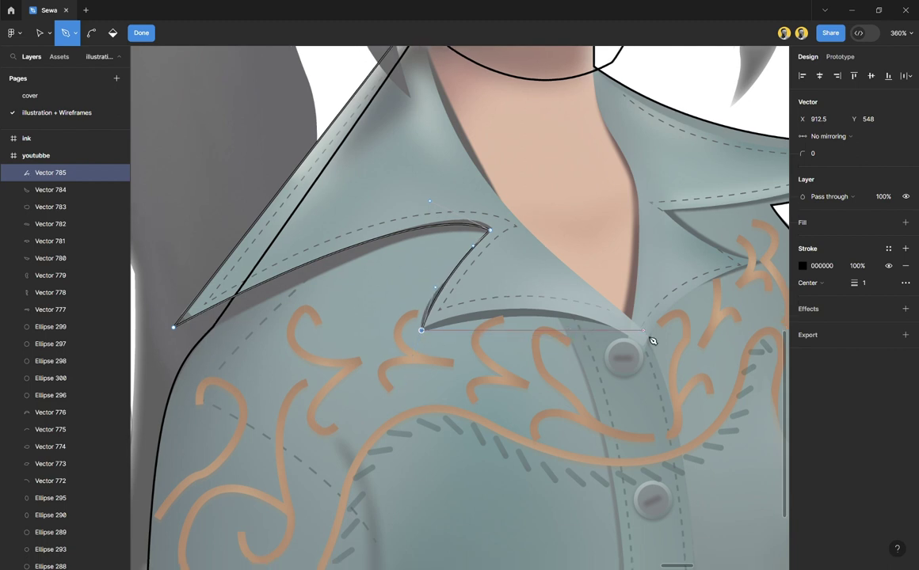
{"action": "left_click_drag", "start_coordinate": [631, 336], "coordinate": [744, 394]}
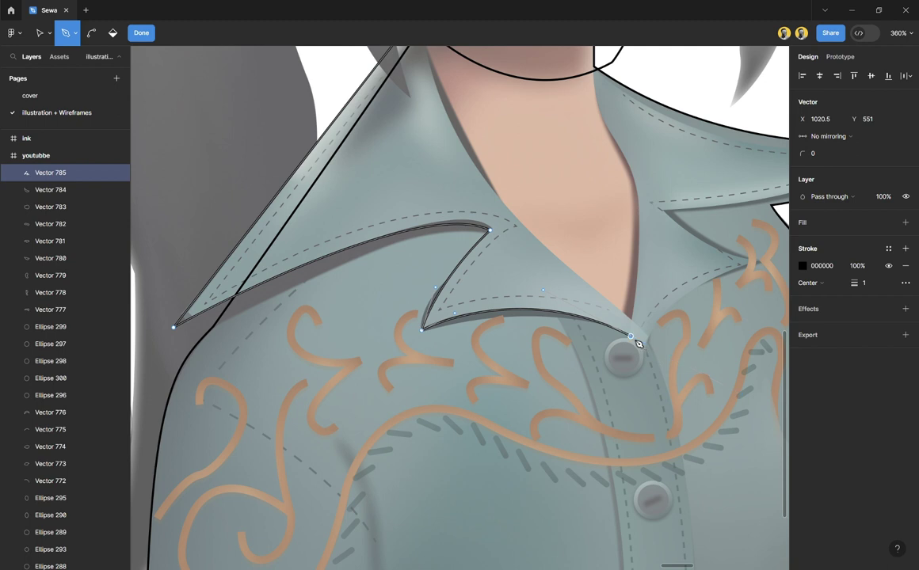
{"action": "left_click_drag", "start_coordinate": [516, 217], "coordinate": [473, 183]}
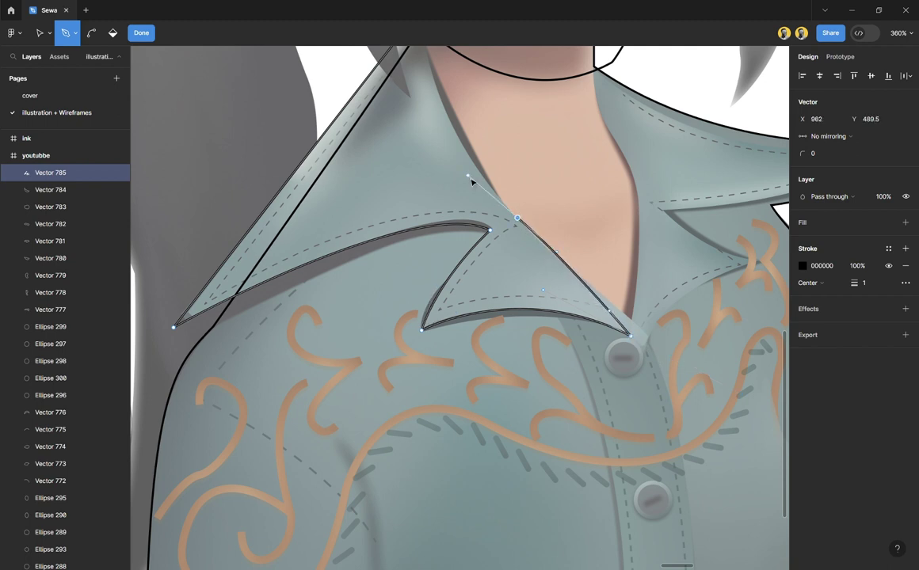
{"action": "key", "text": "ctrl+z"}
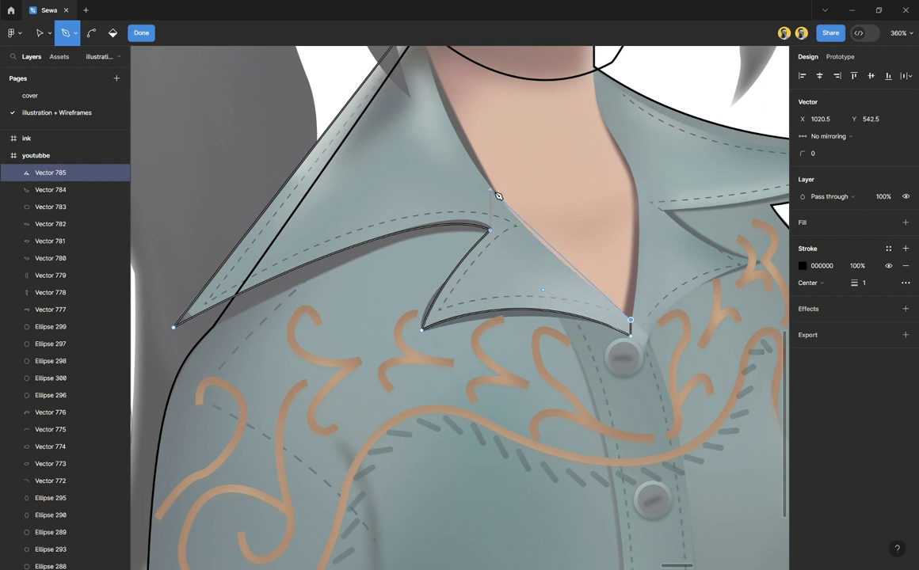
{"action": "left_click", "coordinate": [491, 191]}
{"action": "key", "text": "ctrl+z"}
{"action": "scroll", "coordinate": [497, 195], "scroll_direction": "up", "scroll_amount": 3}
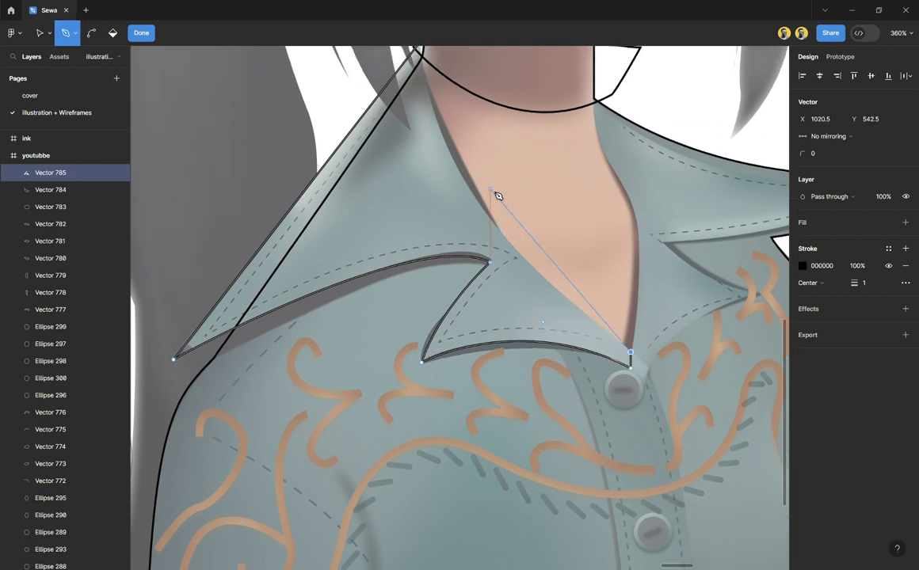
{"action": "scroll", "coordinate": [497, 195], "scroll_direction": "up", "scroll_amount": 4}
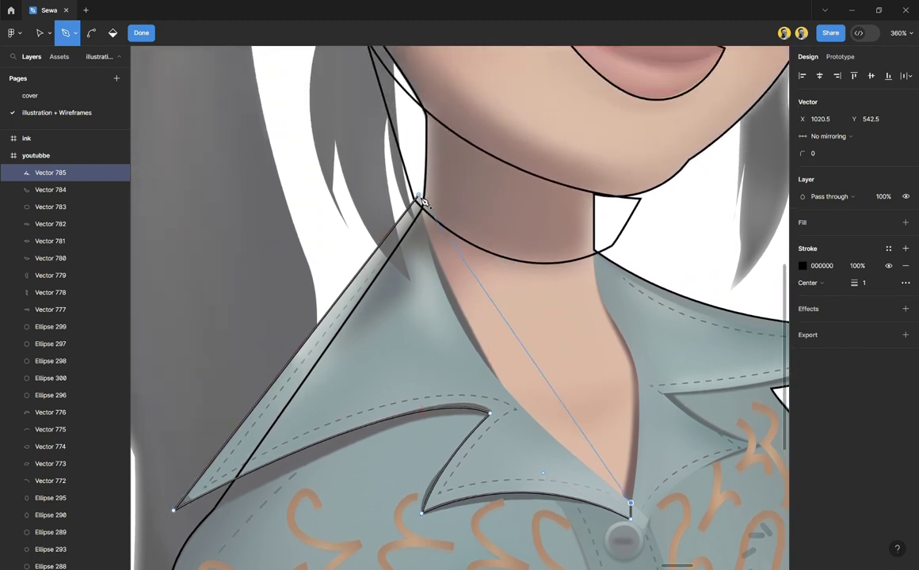
{"action": "left_click_drag", "start_coordinate": [420, 201], "coordinate": [408, 150]}
{"action": "scroll", "coordinate": [421, 71], "scroll_direction": "up", "scroll_amount": 3}
{"action": "scroll", "coordinate": [524, 287], "scroll_direction": "down", "scroll_amount": 5}
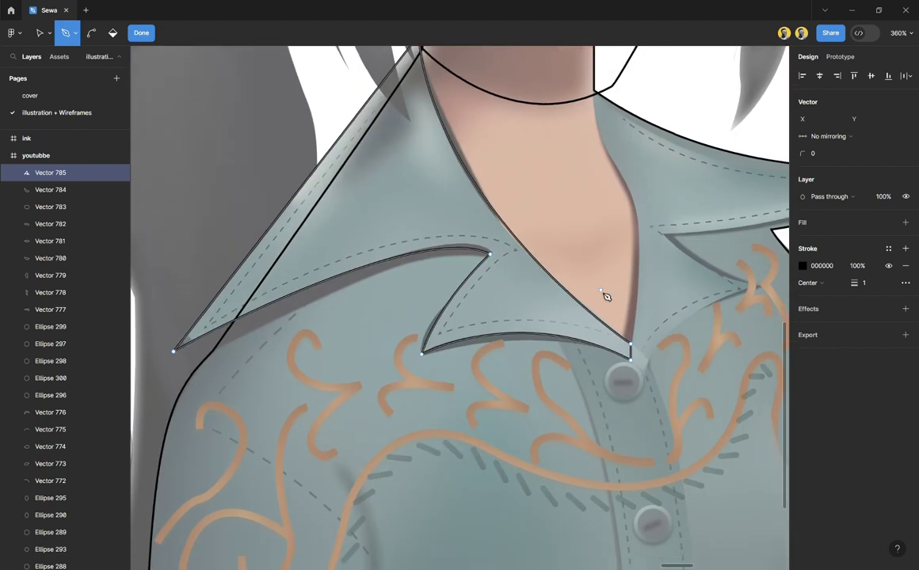
Step: Trace Vector 786 inside the left collar's edge, from its top corner through the notch to the button
{"action": "left_click", "coordinate": [153, 33]}
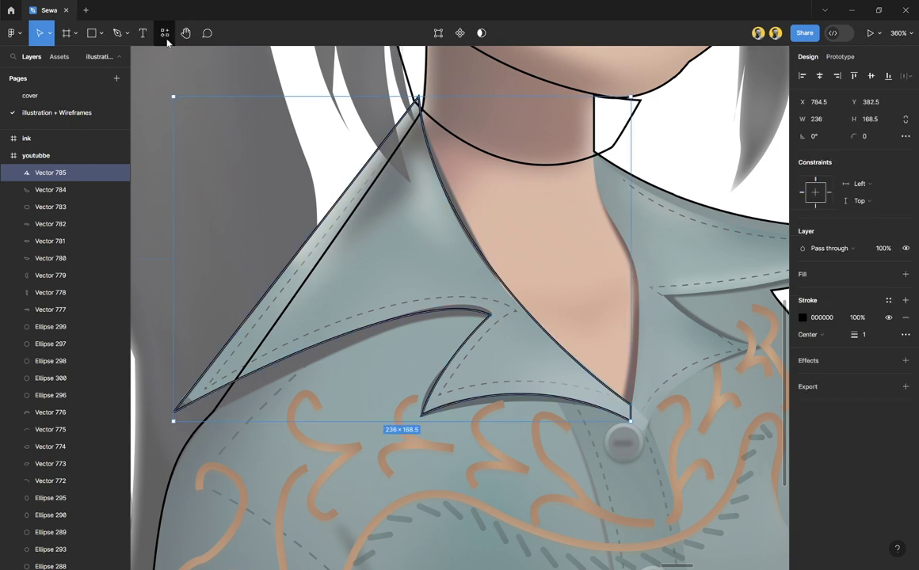
{"action": "scroll", "coordinate": [454, 292], "scroll_direction": "right", "scroll_amount": 3}
{"action": "scroll", "coordinate": [453, 292], "scroll_direction": "right", "scroll_amount": 1}
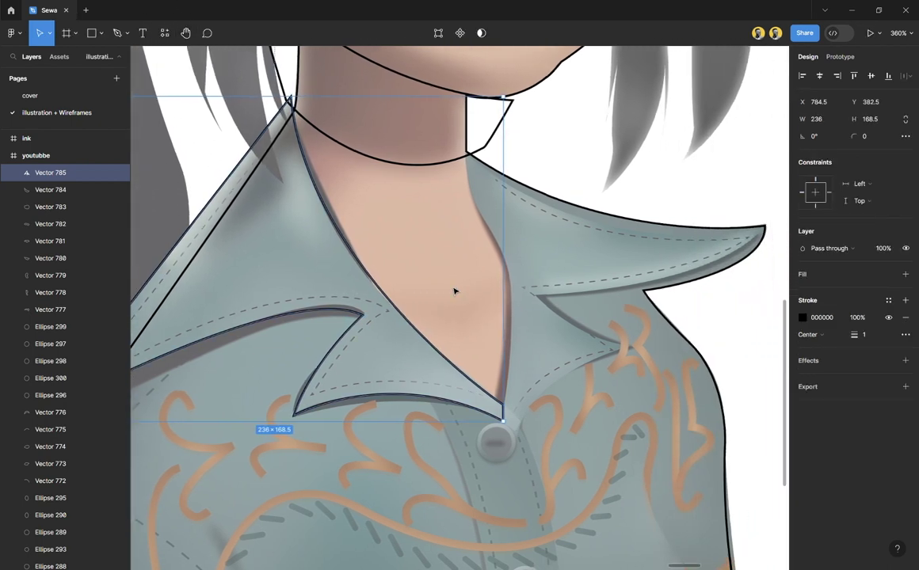
{"action": "scroll", "coordinate": [454, 291], "scroll_direction": "left", "scroll_amount": 4}
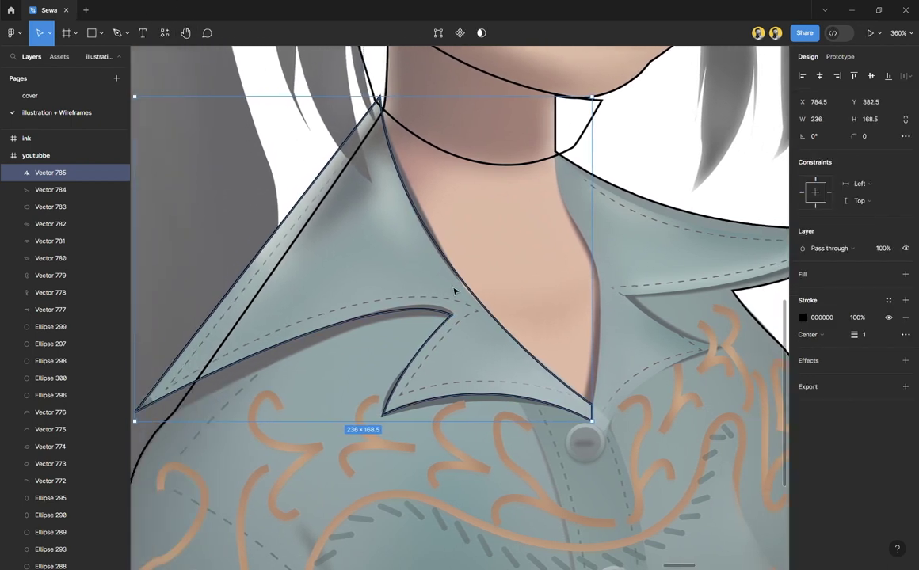
{"action": "key", "text": "p"}
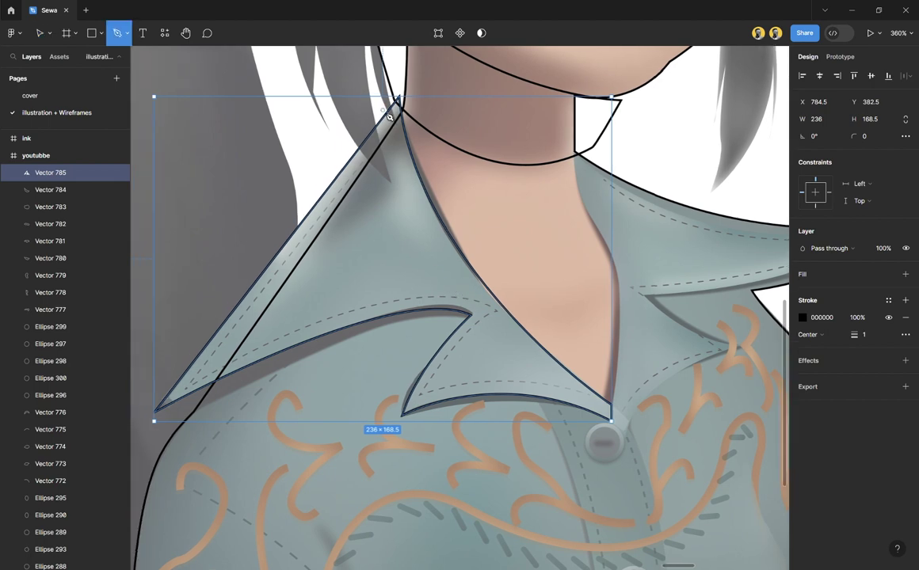
{"action": "left_click", "coordinate": [393, 114]}
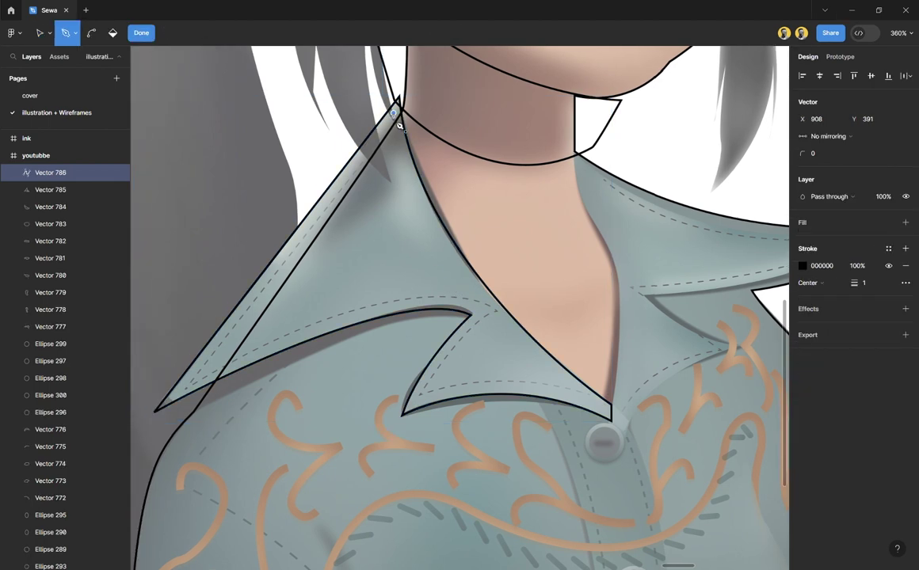
{"action": "left_click", "coordinate": [181, 390]}
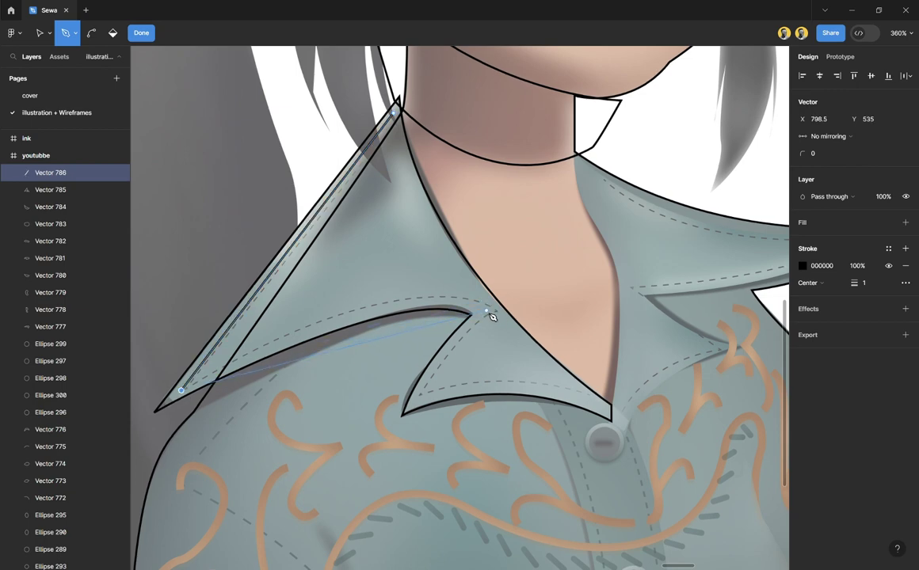
{"action": "left_click_drag", "start_coordinate": [485, 311], "coordinate": [567, 377]}
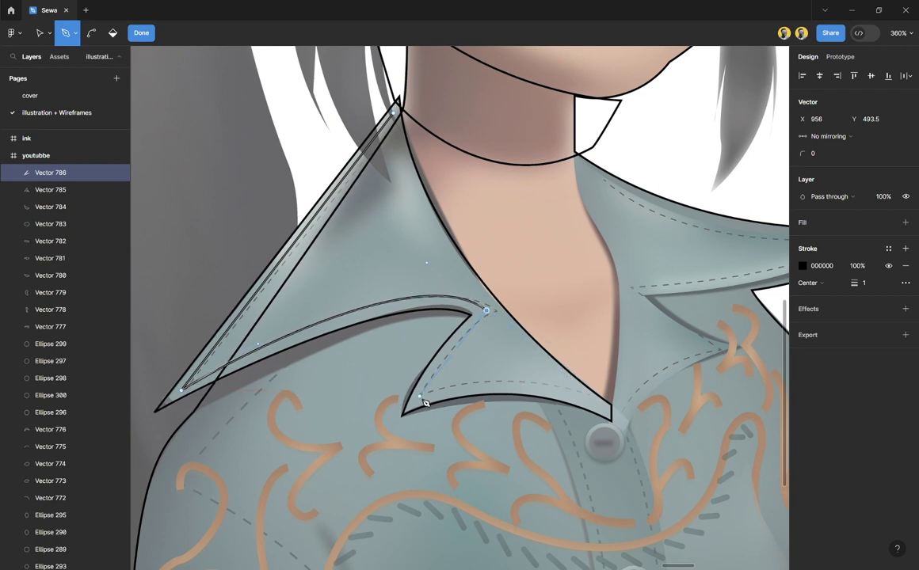
{"action": "left_click_drag", "start_coordinate": [420, 395], "coordinate": [403, 433]}
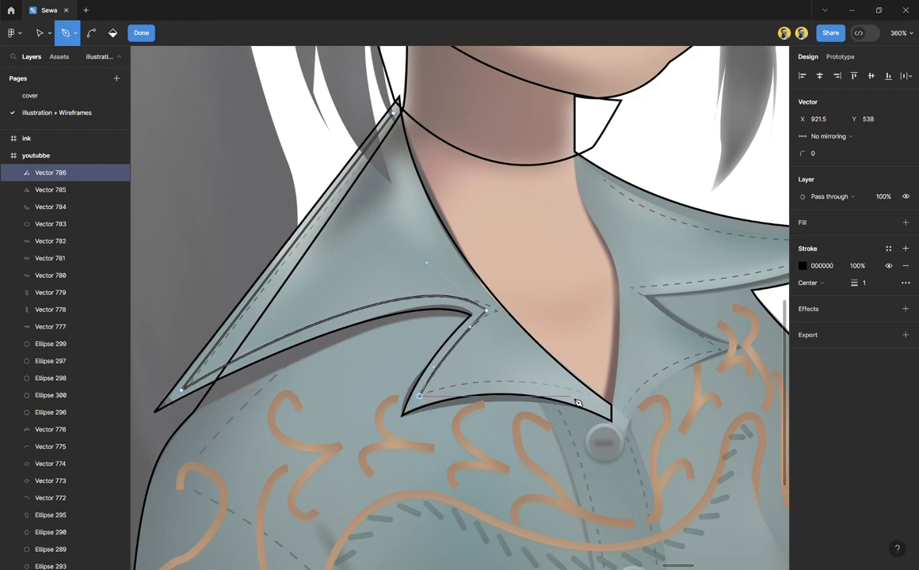
{"action": "left_click", "coordinate": [595, 403]}
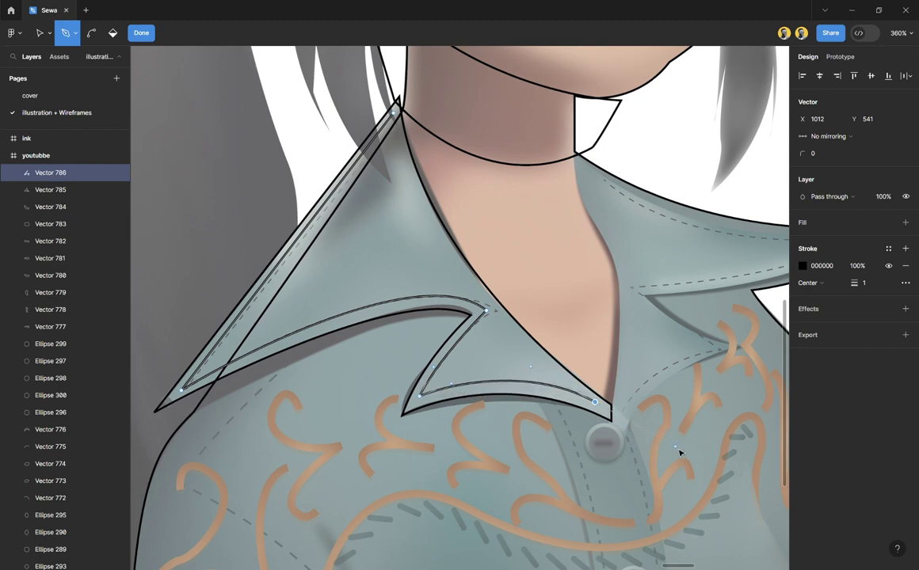
{"action": "key", "text": "Escape"}
{"action": "key", "text": "Escape"}
Step: Start the right collar outline at its tip, curving along the top edge and neckline to the bottom point
{"action": "scroll", "coordinate": [515, 265], "scroll_direction": "down", "scroll_amount": 5}
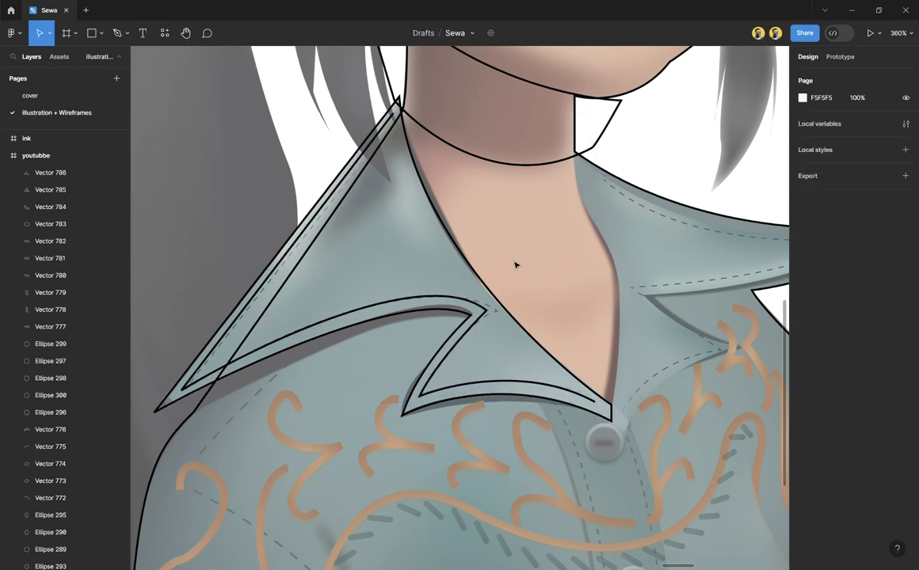
{"action": "scroll", "coordinate": [617, 283], "scroll_direction": "up", "scroll_amount": 3}
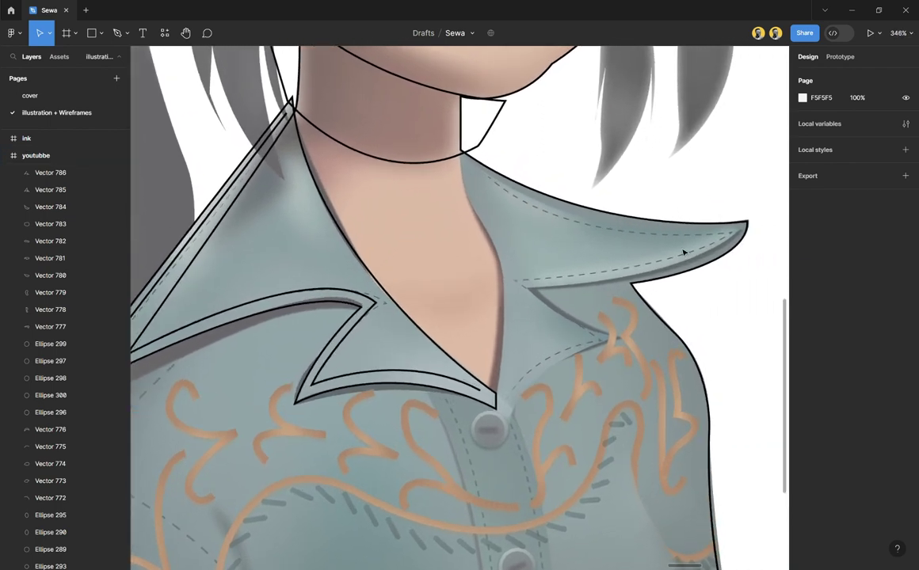
{"action": "key", "text": "p"}
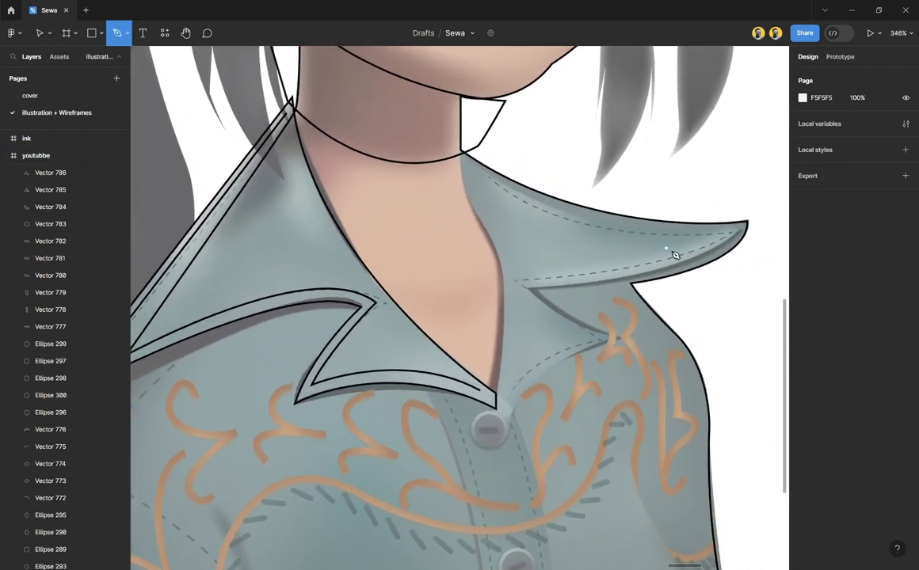
{"action": "left_click", "coordinate": [747, 224]}
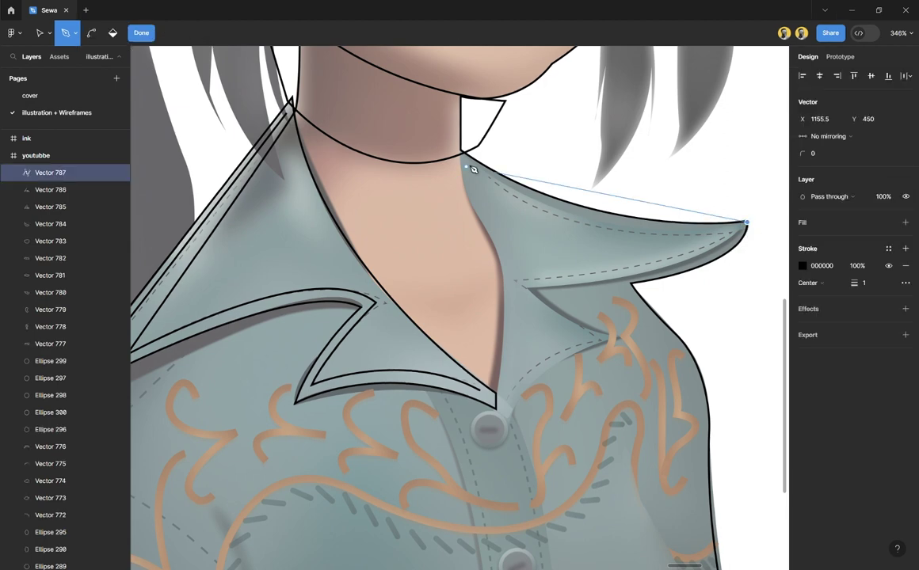
{"action": "left_click_drag", "start_coordinate": [462, 151], "coordinate": [406, 93]}
{"action": "left_click_drag", "start_coordinate": [401, 78], "coordinate": [368, 73]}
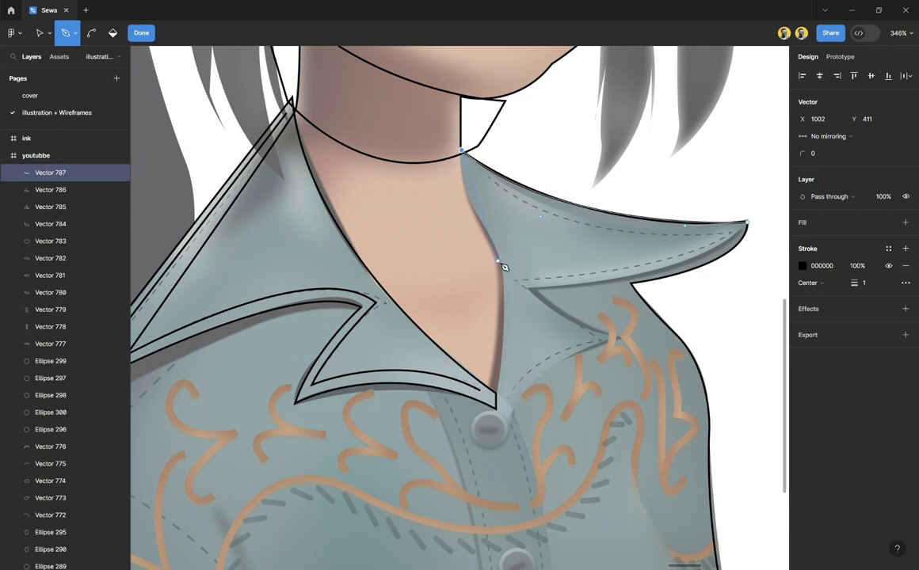
{"action": "left_click_drag", "start_coordinate": [504, 267], "coordinate": [522, 273]}
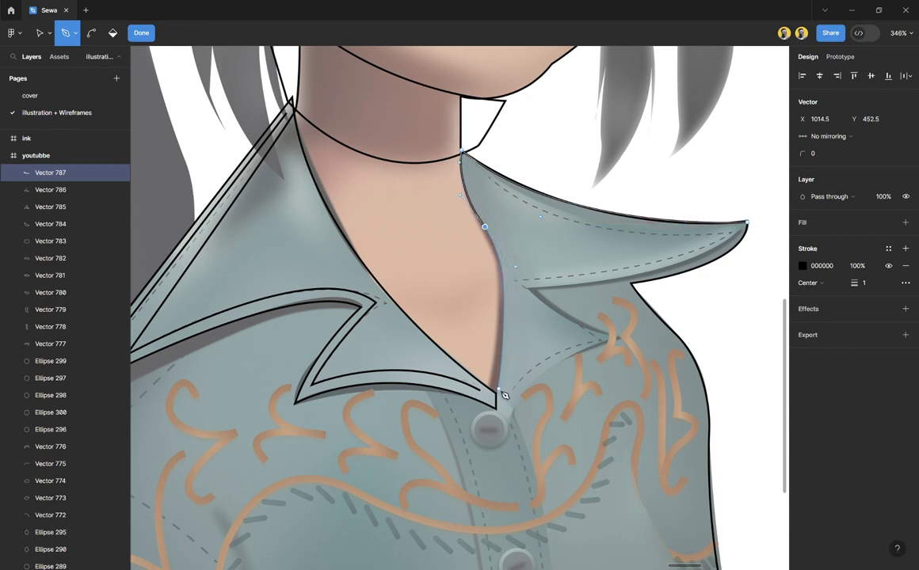
{"action": "left_click_drag", "start_coordinate": [496, 393], "coordinate": [498, 415]}
{"action": "scroll", "coordinate": [496, 415], "scroll_direction": "up", "scroll_amount": 5}
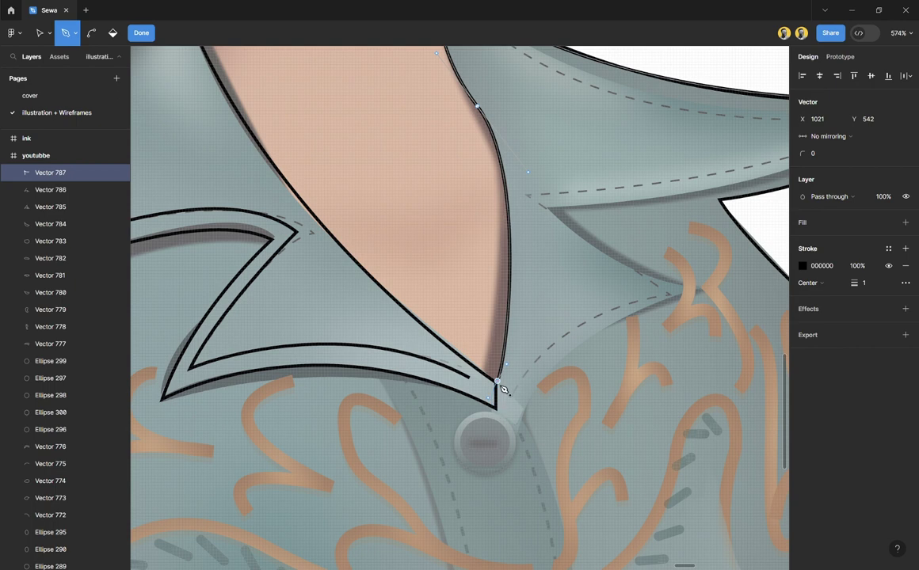
Step: Continue the outline out to the right notch, up to the inner corner, and close it at the tip
{"action": "left_click", "coordinate": [498, 408]}
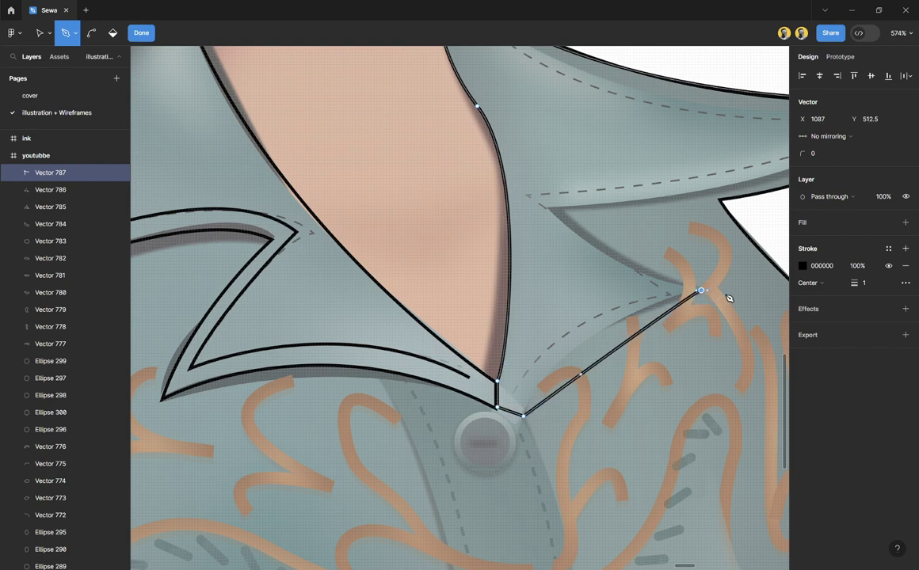
{"action": "left_click_drag", "start_coordinate": [701, 291], "coordinate": [671, 299]}
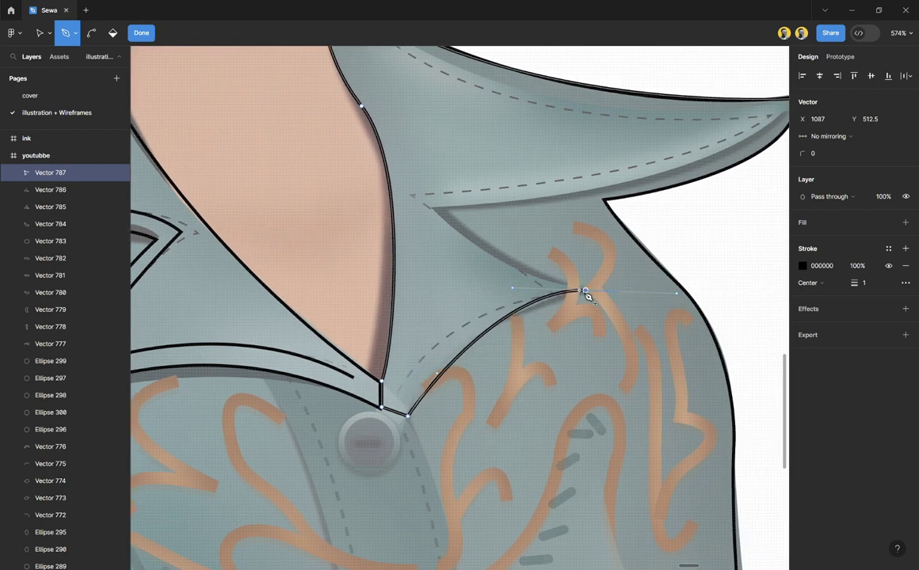
{"action": "left_click_drag", "start_coordinate": [433, 207], "coordinate": [403, 151]}
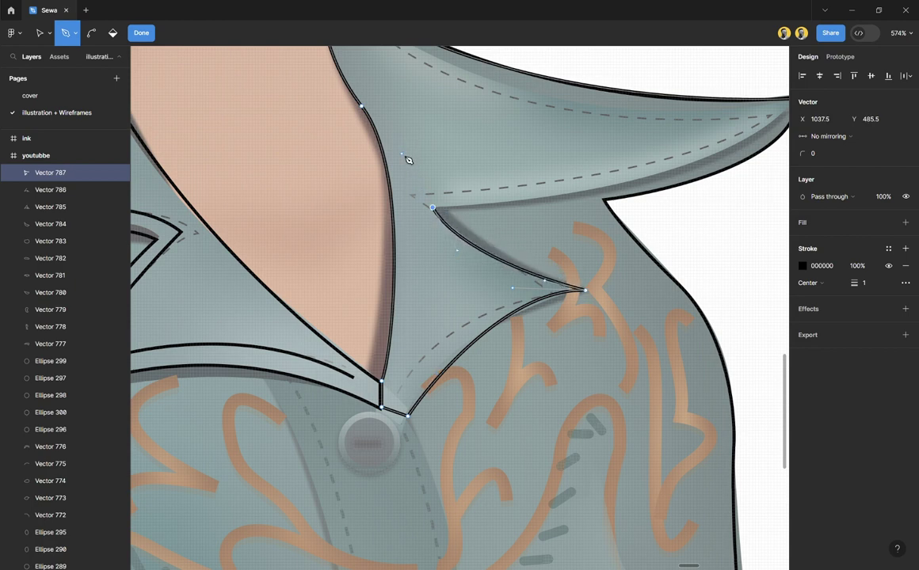
{"action": "scroll", "coordinate": [439, 214], "scroll_direction": "down", "scroll_amount": 2}
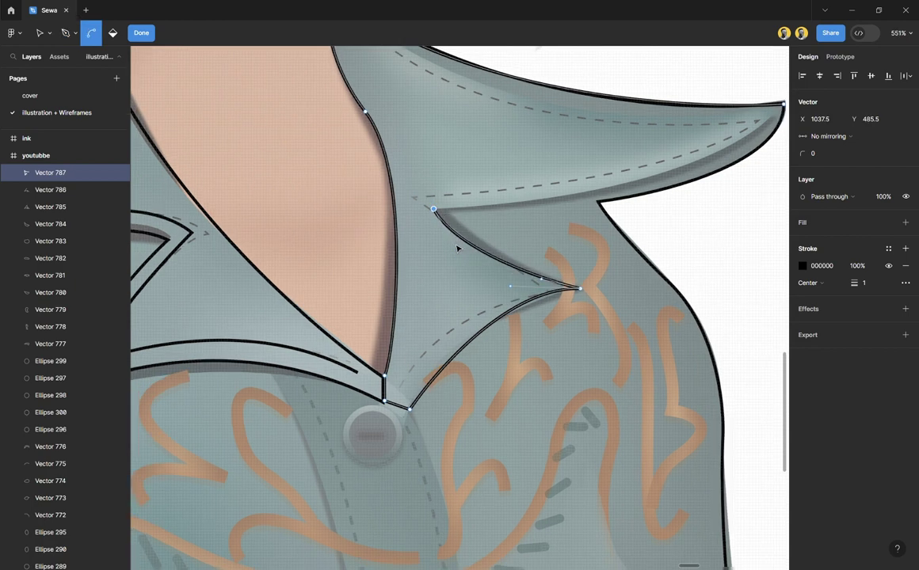
{"action": "scroll", "coordinate": [631, 214], "scroll_direction": "up", "scroll_amount": 1}
{"action": "scroll", "coordinate": [633, 217], "scroll_direction": "right", "scroll_amount": 2}
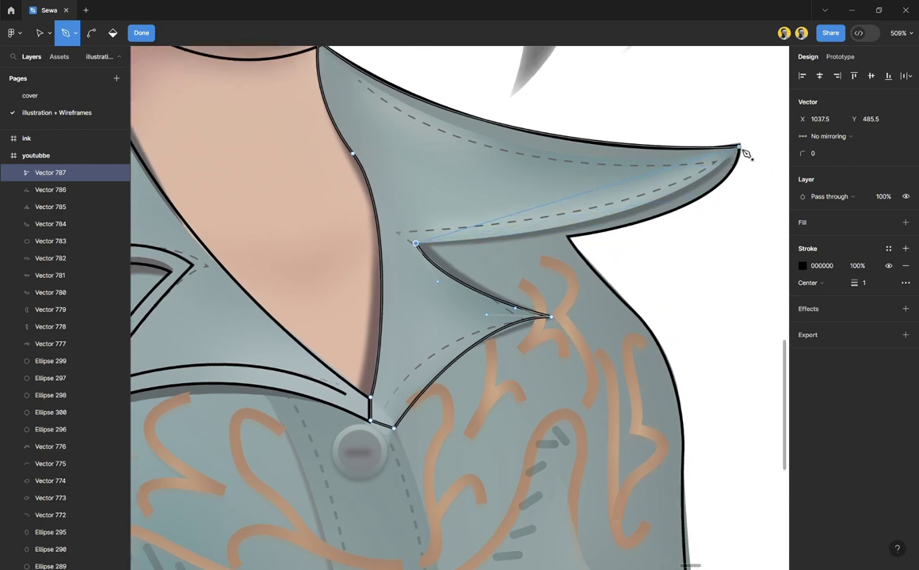
{"action": "left_click_drag", "start_coordinate": [741, 149], "coordinate": [660, 224]}
{"action": "scroll", "coordinate": [492, 318], "scroll_direction": "left", "scroll_amount": 5}
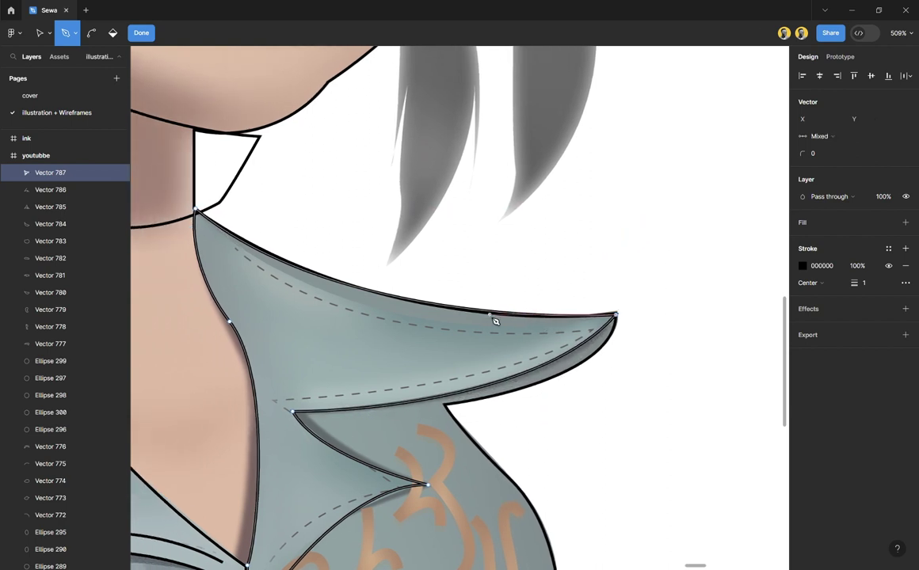
{"action": "scroll", "coordinate": [495, 321], "scroll_direction": "left", "scroll_amount": 1}
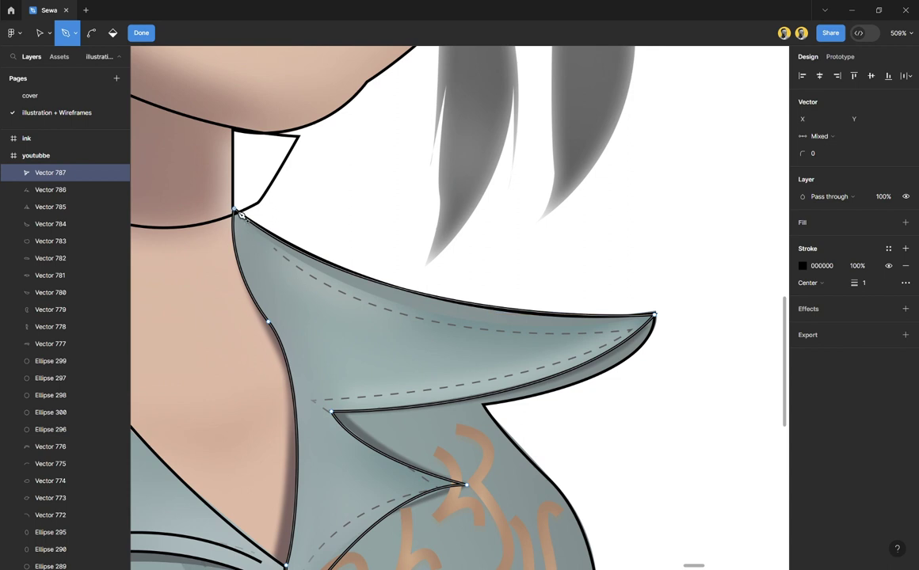
Step: Finish the closed collar outline Vector 787 with Done, then undo a recent edit
{"action": "left_click", "coordinate": [236, 212]}
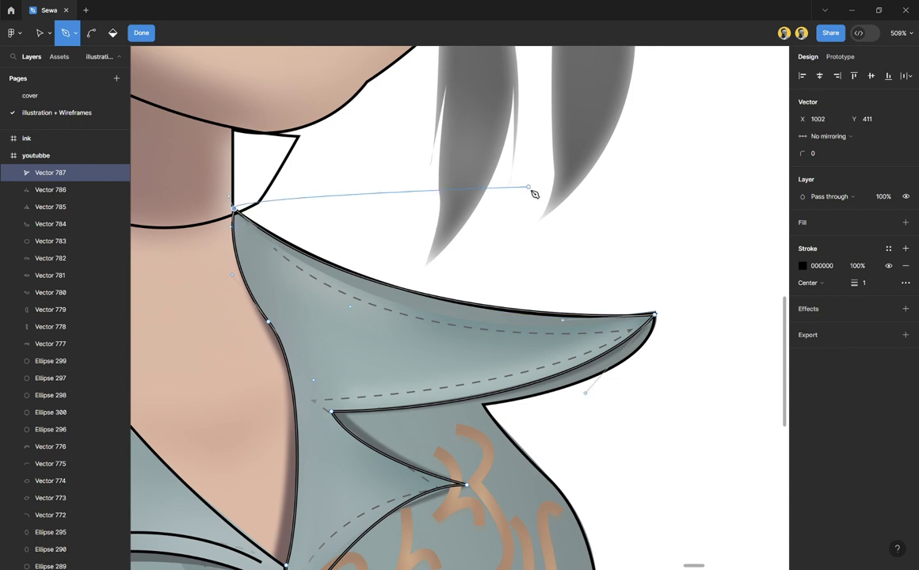
{"action": "left_click", "coordinate": [505, 185]}
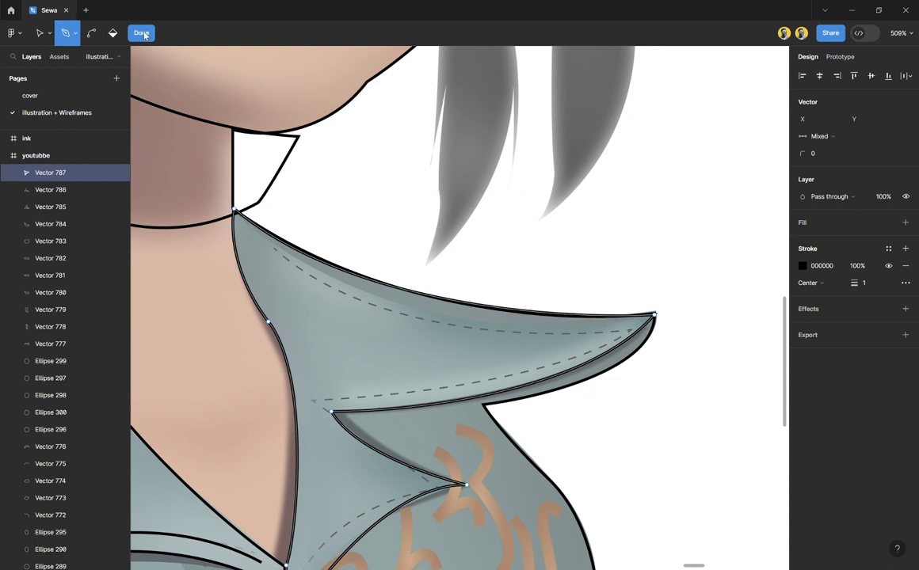
{"action": "left_click", "coordinate": [143, 34]}
{"action": "key", "text": "ctrl+z"}
Step: Undo and redo to restore the finished right collar outline
{"action": "key", "text": "ctrl+z"}
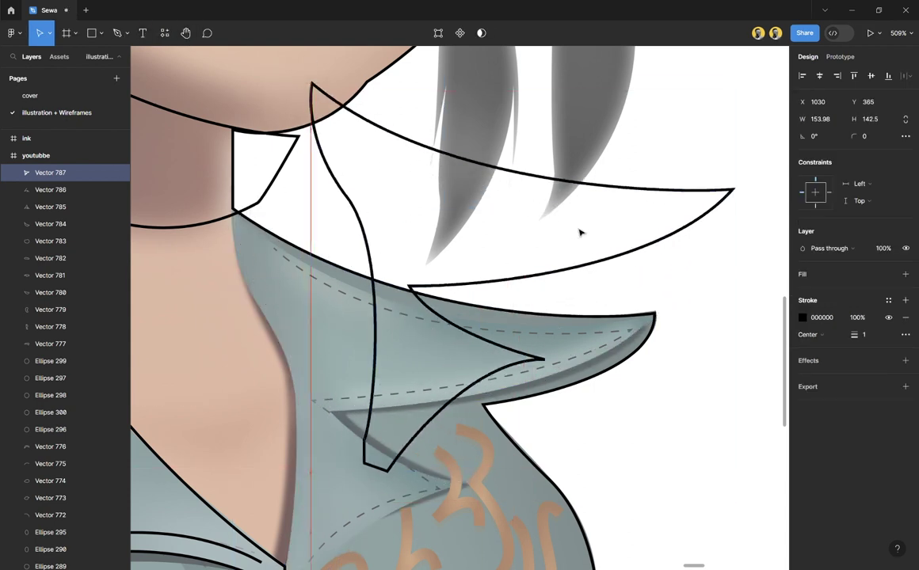
{"action": "key", "text": "ctrl+z"}
{"action": "key", "text": "ctrl+shift+z"}
{"action": "key", "text": "ctrl+shift+z"}
{"action": "key", "text": "ctrl+shift+z"}
{"action": "scroll", "coordinate": [586, 342], "scroll_direction": "down", "scroll_amount": 3}
{"action": "scroll", "coordinate": [586, 343], "scroll_direction": "left", "scroll_amount": 1}
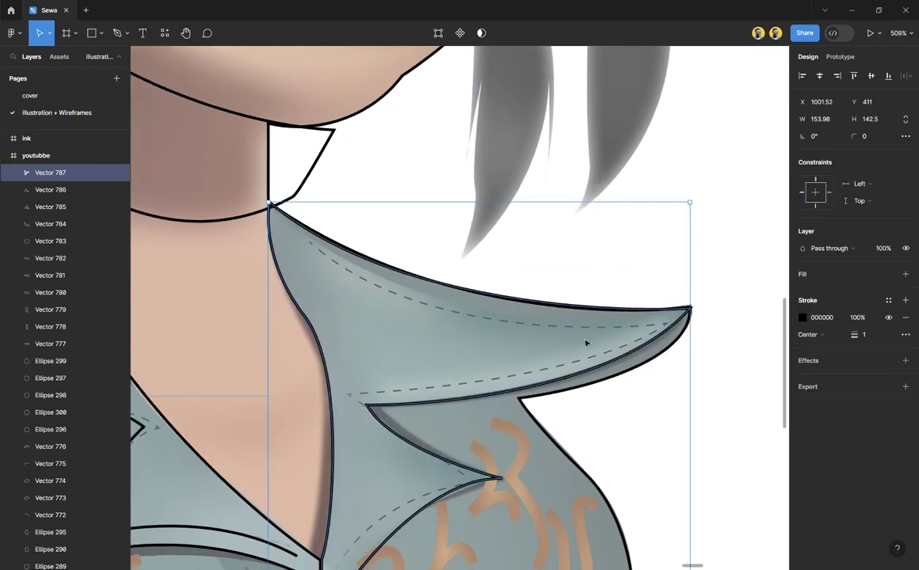
{"action": "scroll", "coordinate": [585, 343], "scroll_direction": "down", "scroll_amount": 1}
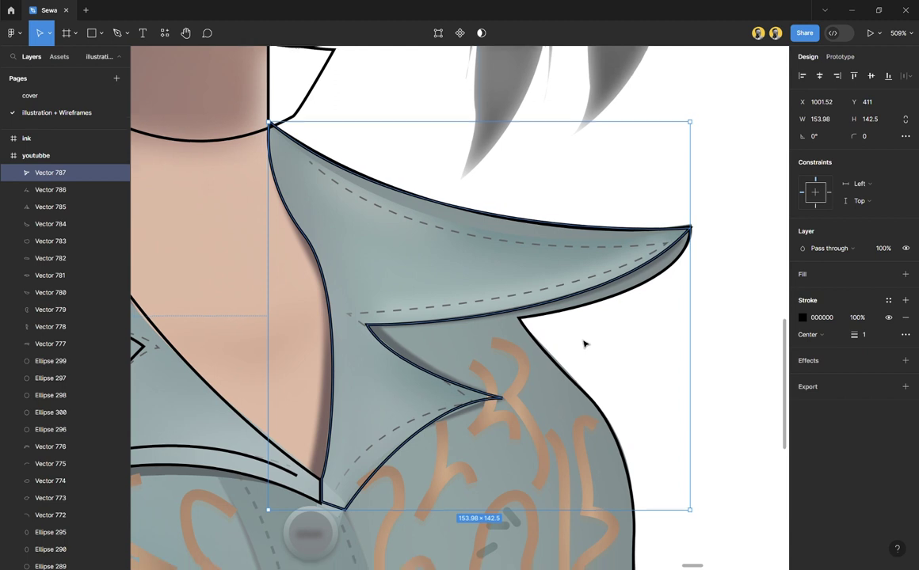
Step: Start the inner lapel line at the collar's top corner, curving to a sharp tip and along the lower edge
{"action": "key", "text": "p"}
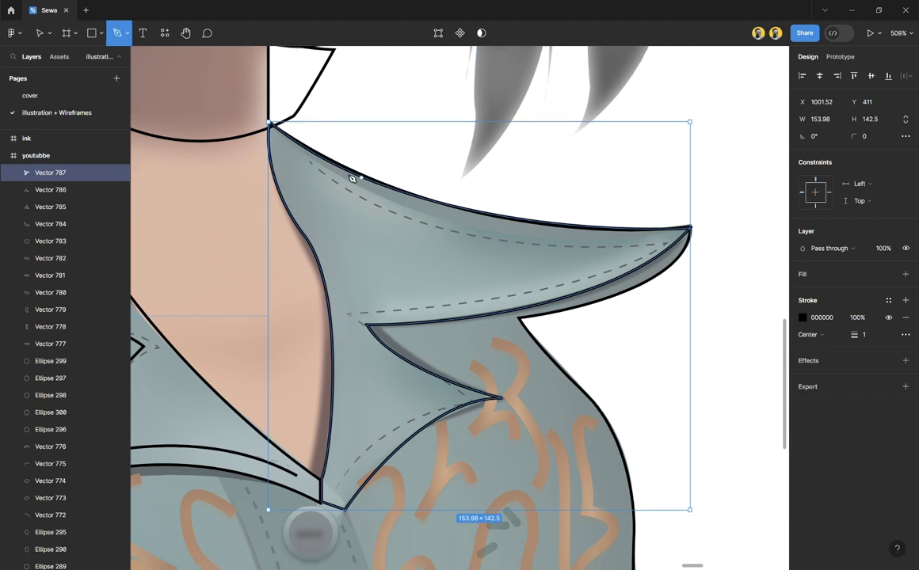
{"action": "left_click", "coordinate": [278, 140]}
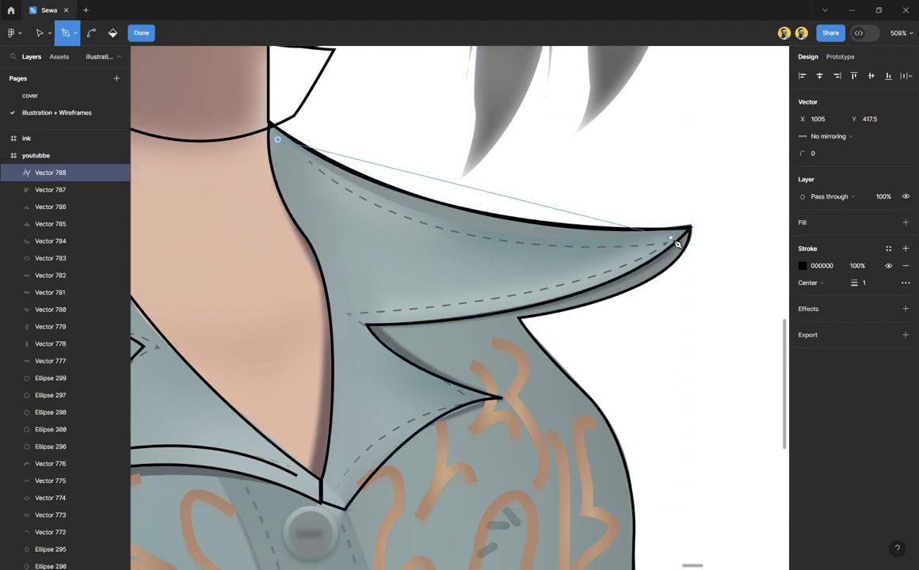
{"action": "left_click_drag", "start_coordinate": [673, 244], "coordinate": [758, 208]}
{"action": "left_click_drag", "start_coordinate": [665, 225], "coordinate": [731, 209]}
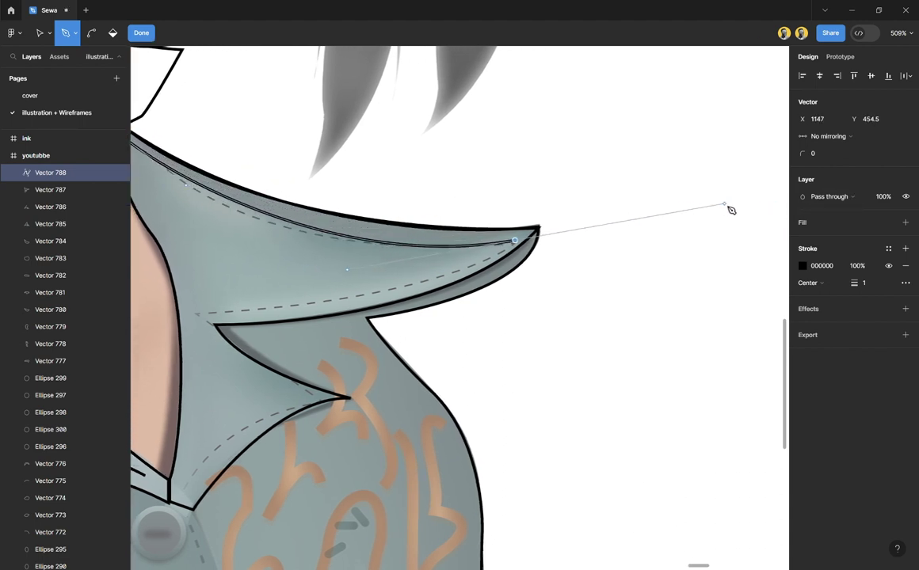
{"action": "left_click", "coordinate": [516, 242]}
{"action": "left_click", "coordinate": [198, 317]}
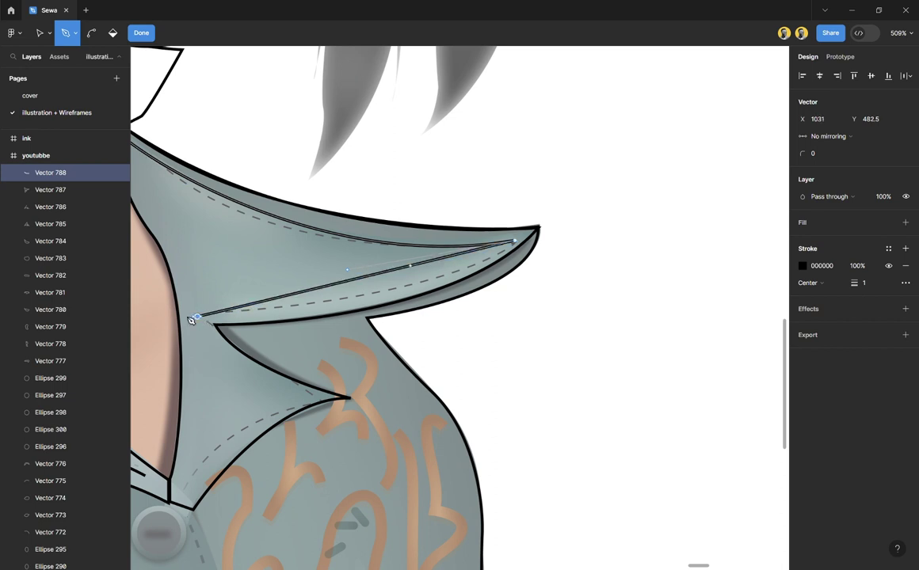
{"action": "scroll", "coordinate": [219, 343], "scroll_direction": "left", "scroll_amount": 3}
{"action": "left_click_drag", "start_coordinate": [218, 342], "coordinate": [177, 317]}
Step: Remove the misplaced point and curve the line through the lower notch toward the button, finishing Vector 788
{"action": "key", "text": "ctrl+z"}
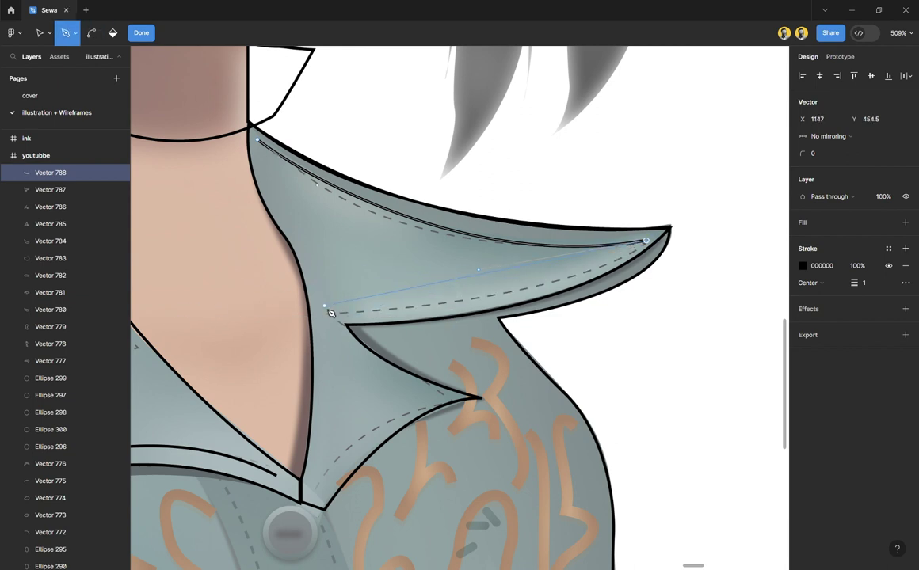
{"action": "left_click_drag", "start_coordinate": [329, 311], "coordinate": [211, 330]}
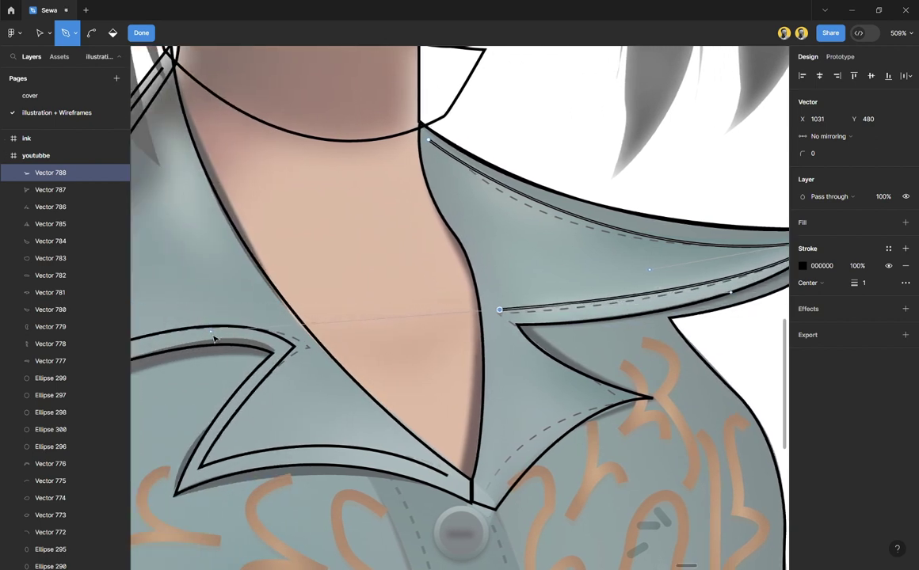
{"action": "left_click_drag", "start_coordinate": [501, 311], "coordinate": [677, 418]}
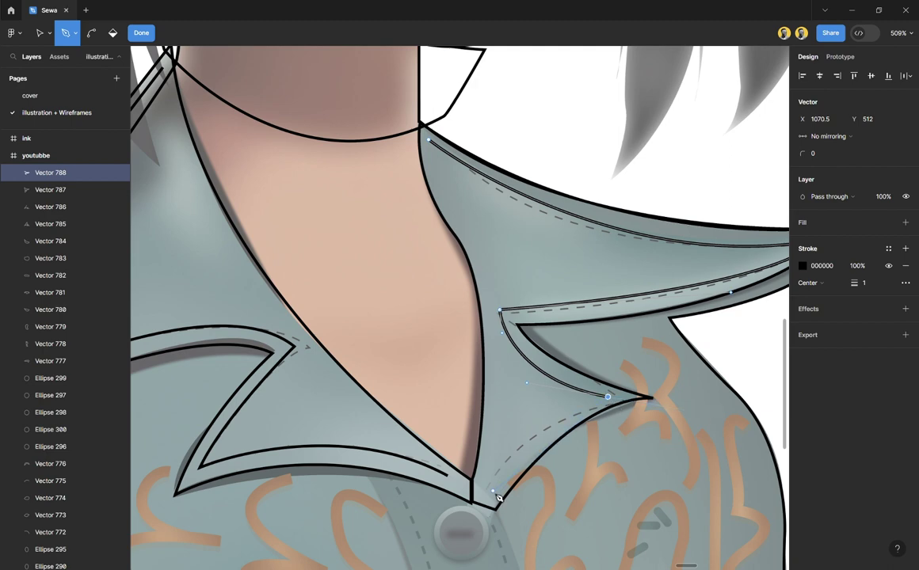
{"action": "left_click_drag", "start_coordinate": [490, 491], "coordinate": [481, 552]}
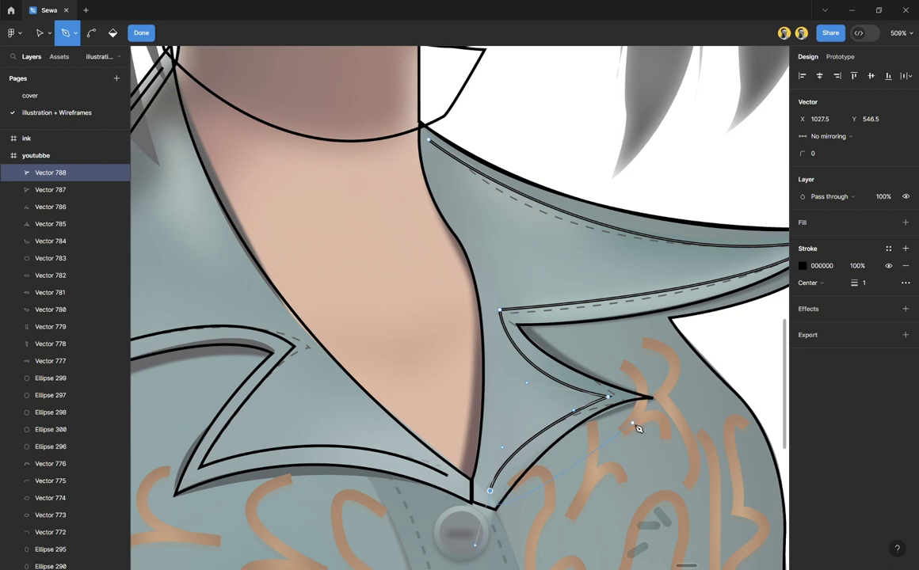
{"action": "key", "text": "Escape"}
{"action": "key", "text": "Escape"}
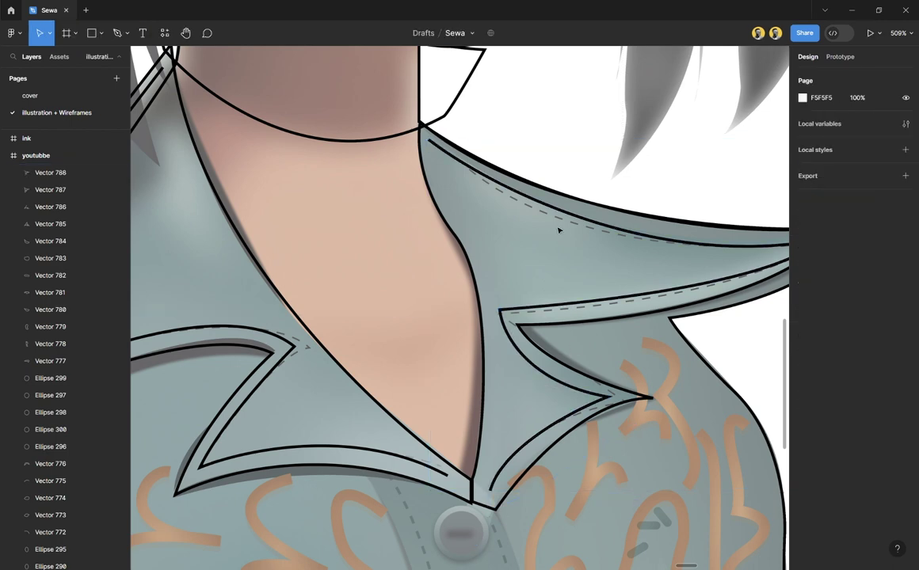
Step: Zoom out to the whole portrait, back in on the shirt front, and switch to the Pen tool
{"action": "scroll", "coordinate": [652, 266], "scroll_direction": "down", "scroll_amount": 2}
{"action": "scroll", "coordinate": [653, 265], "scroll_direction": "down", "scroll_amount": 8}
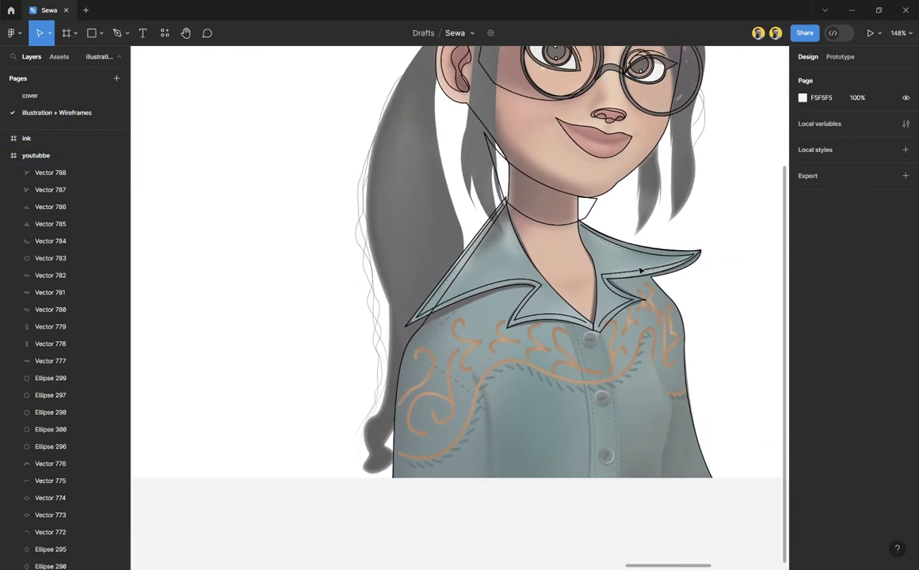
{"action": "scroll", "coordinate": [580, 482], "scroll_direction": "up", "scroll_amount": 5}
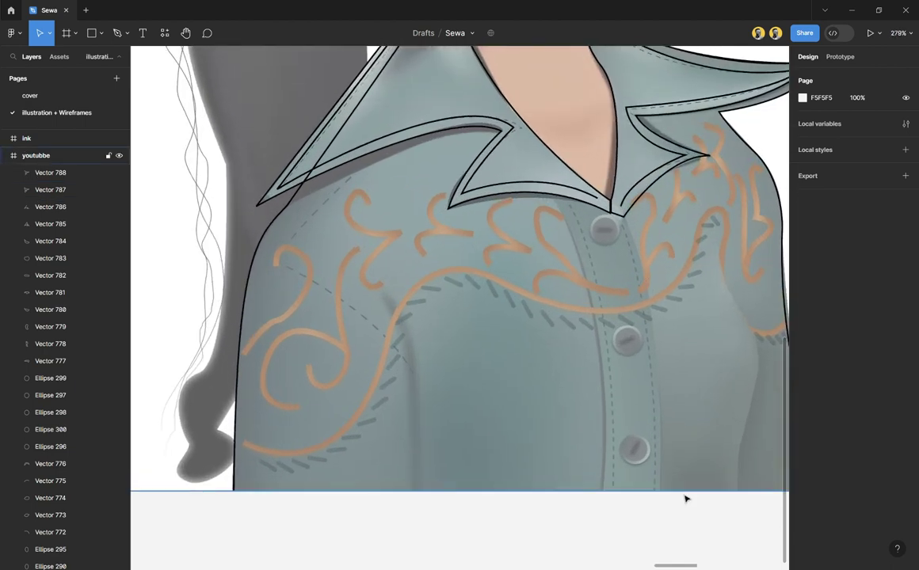
{"action": "scroll", "coordinate": [663, 465], "scroll_direction": "up", "scroll_amount": 1}
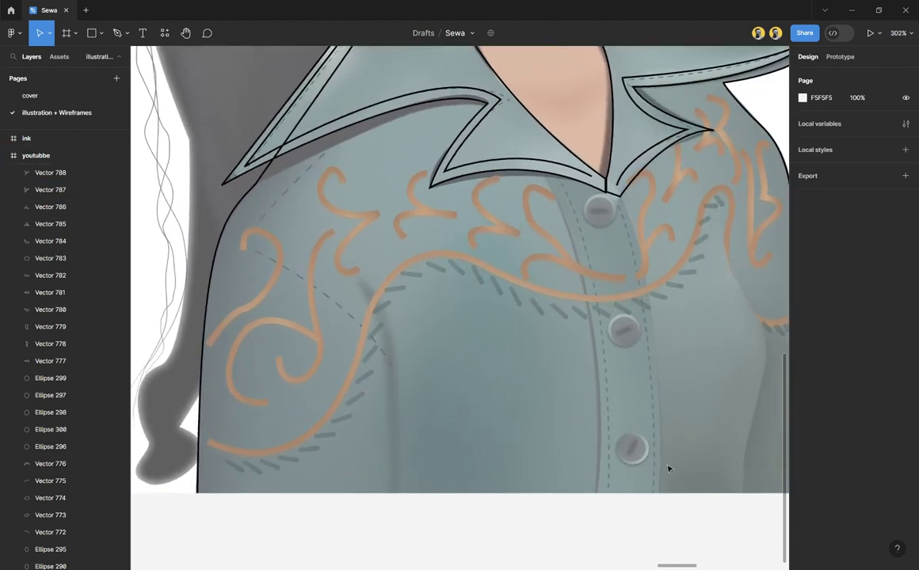
{"action": "key", "text": "p"}
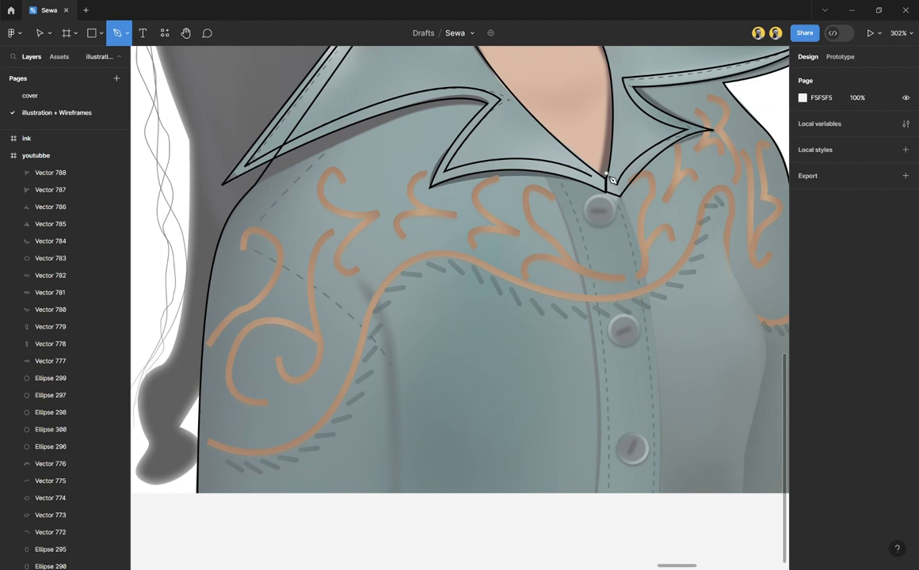
Step: Trace Vector 789 from the collar V down the placket, curving below the hem and back up to the collar
{"action": "left_click", "coordinate": [612, 182]}
{"action": "left_click", "coordinate": [655, 467]}
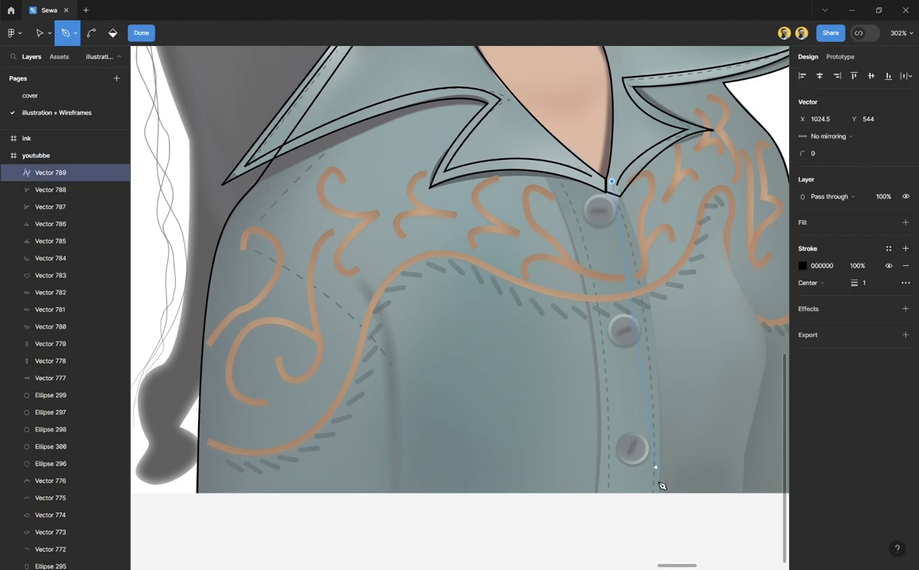
{"action": "scroll", "coordinate": [662, 507], "scroll_direction": "down", "scroll_amount": 2}
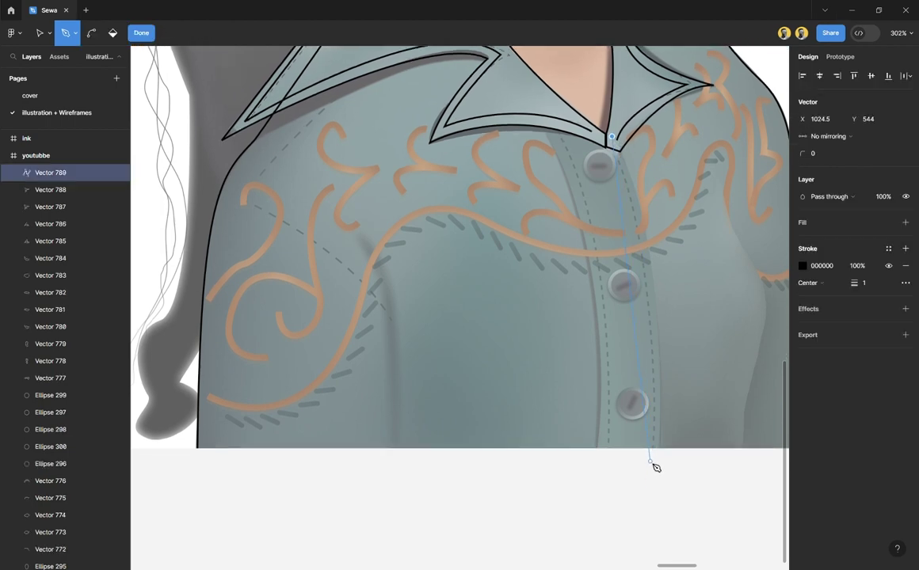
{"action": "scroll", "coordinate": [656, 467], "scroll_direction": "down", "scroll_amount": 3}
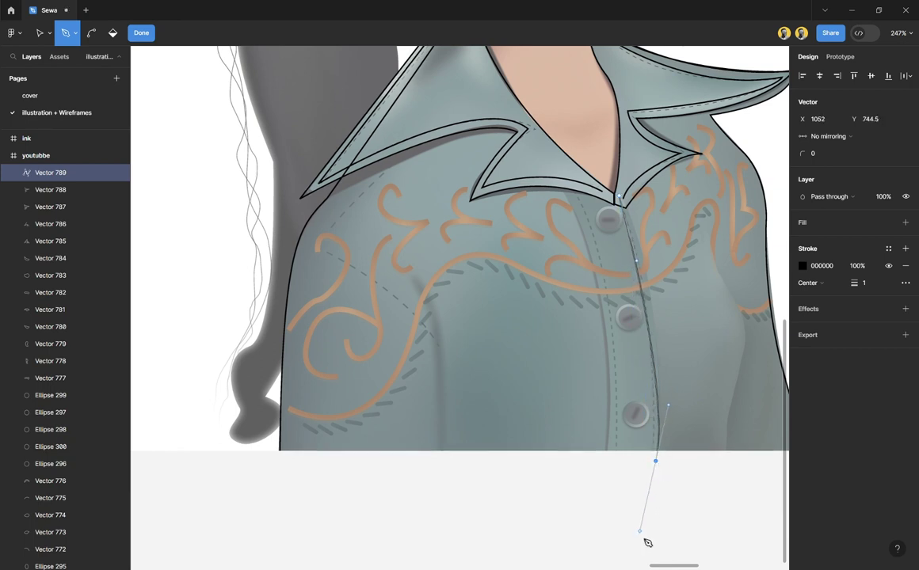
{"action": "scroll", "coordinate": [646, 539], "scroll_direction": "down", "scroll_amount": 5}
{"action": "mouse_move", "coordinate": [647, 539]}
{"action": "left_mouse_down"}
{"action": "mouse_move", "coordinate": [641, 527]}
{"action": "mouse_move", "coordinate": [654, 531]}
{"action": "mouse_move", "coordinate": [641, 531]}
{"action": "mouse_move", "coordinate": [648, 540]}
{"action": "left_mouse_up"}
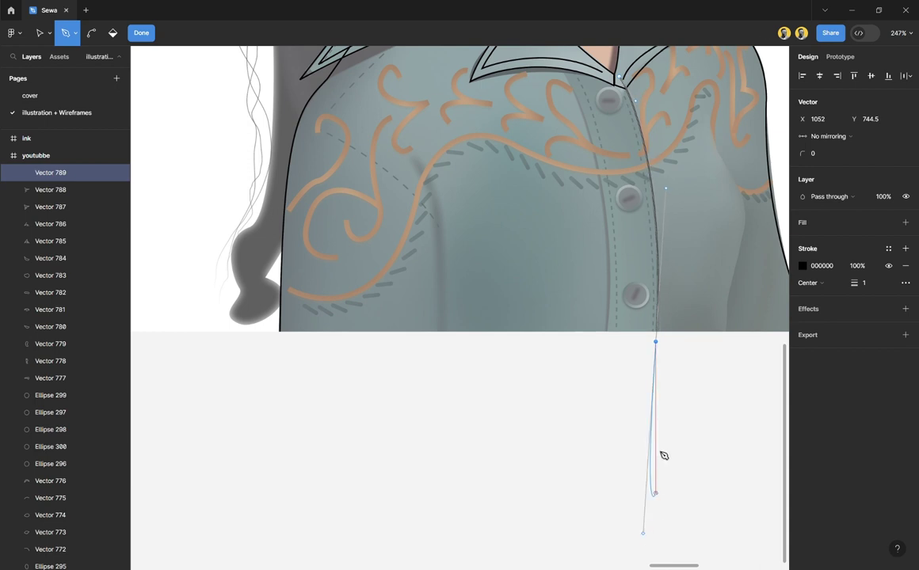
{"action": "left_click", "coordinate": [655, 341]}
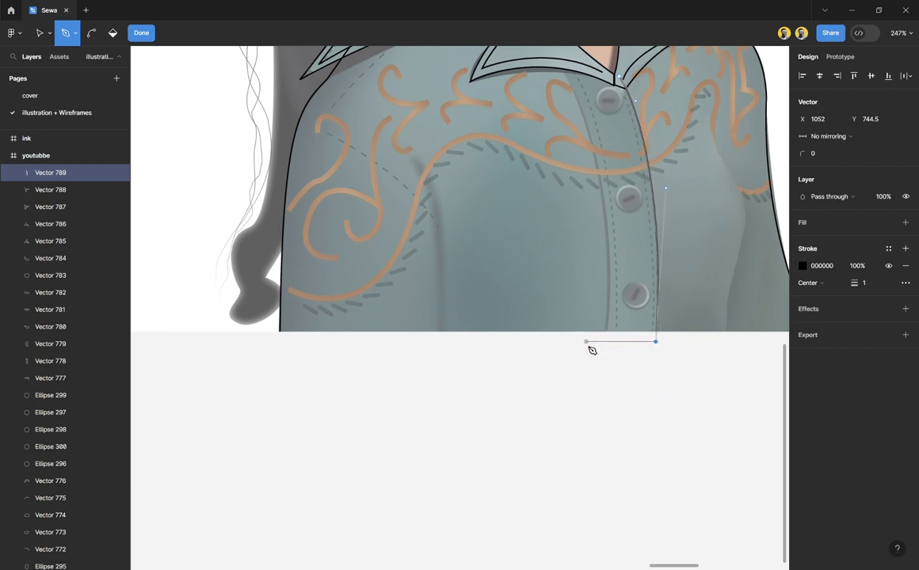
{"action": "scroll", "coordinate": [611, 349], "scroll_direction": "up", "scroll_amount": 5}
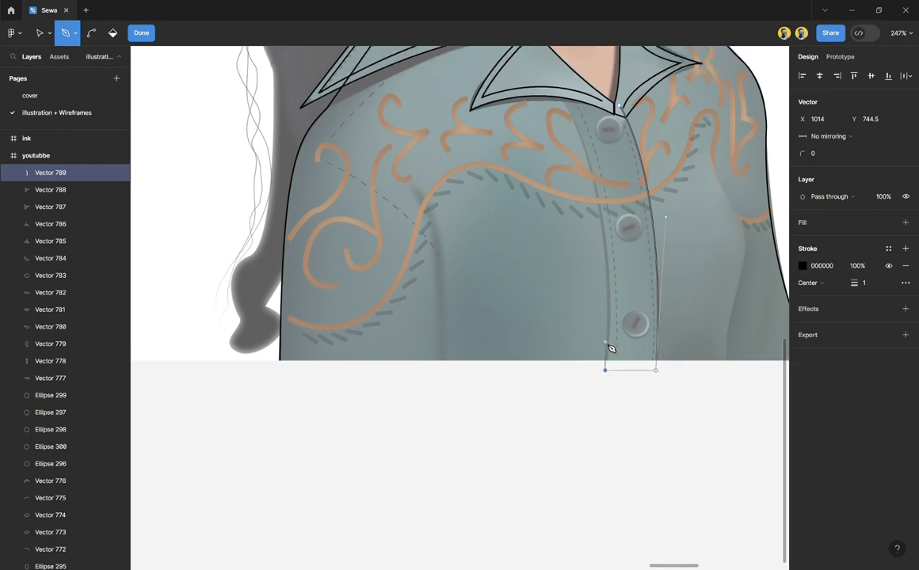
{"action": "scroll", "coordinate": [610, 349], "scroll_direction": "up", "scroll_amount": 4}
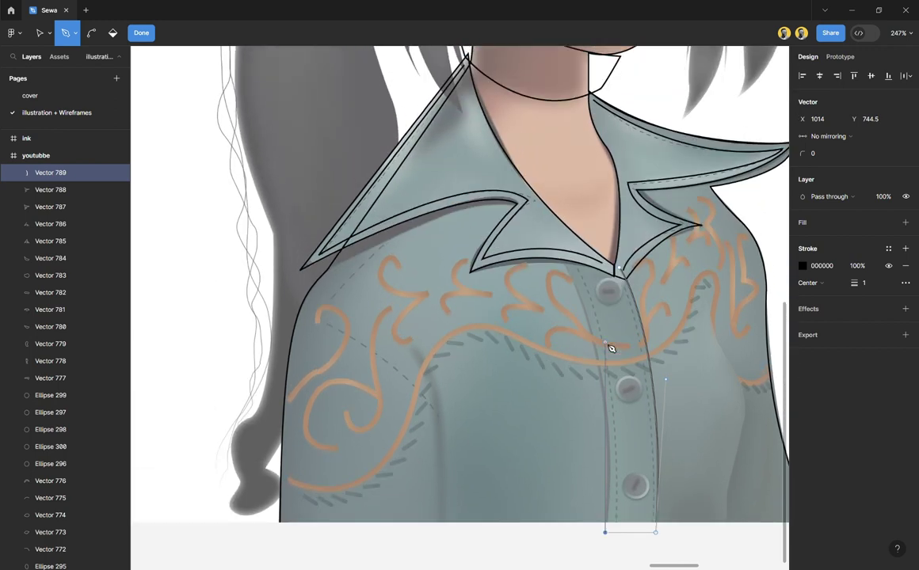
{"action": "left_click_drag", "start_coordinate": [562, 282], "coordinate": [500, 192]}
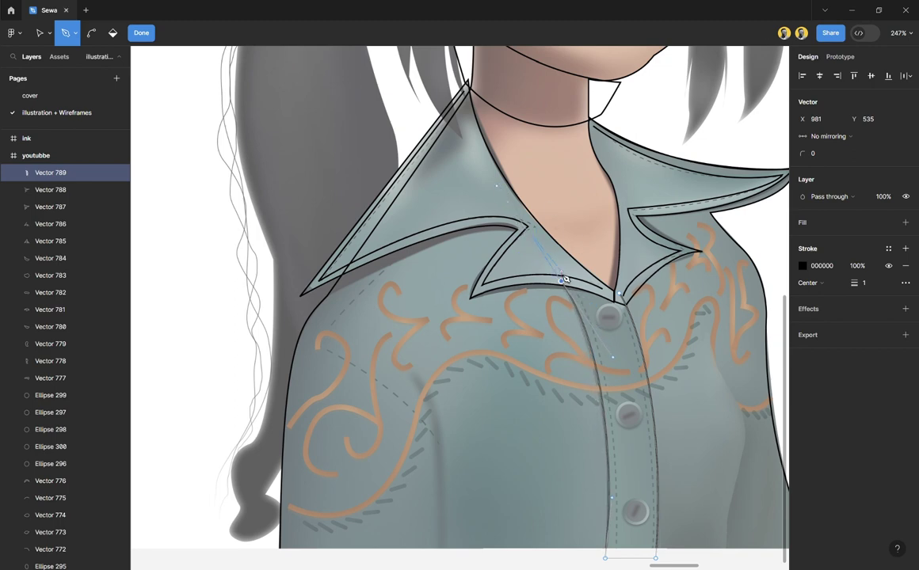
{"action": "left_click", "coordinate": [626, 300]}
{"action": "scroll", "coordinate": [625, 363], "scroll_direction": "right", "scroll_amount": 15}
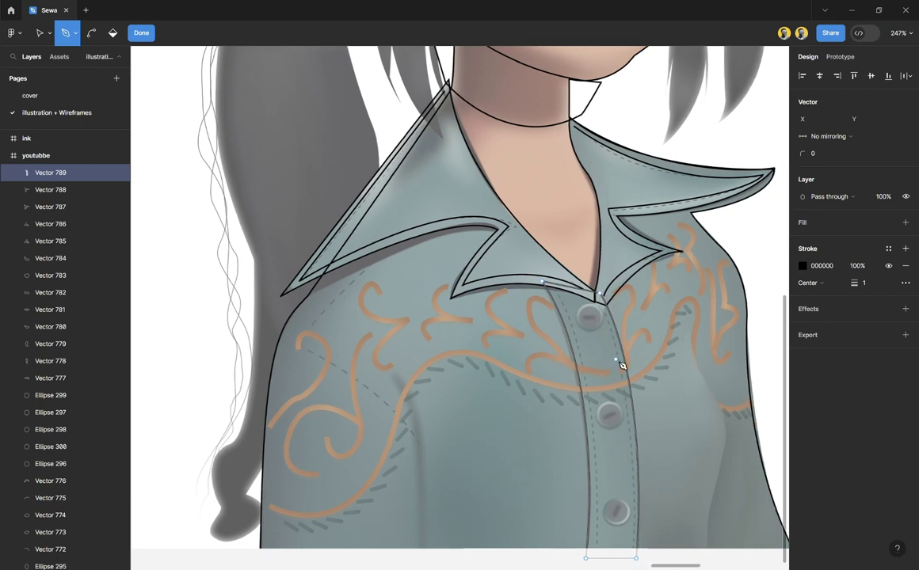
{"action": "scroll", "coordinate": [622, 366], "scroll_direction": "left", "scroll_amount": 15}
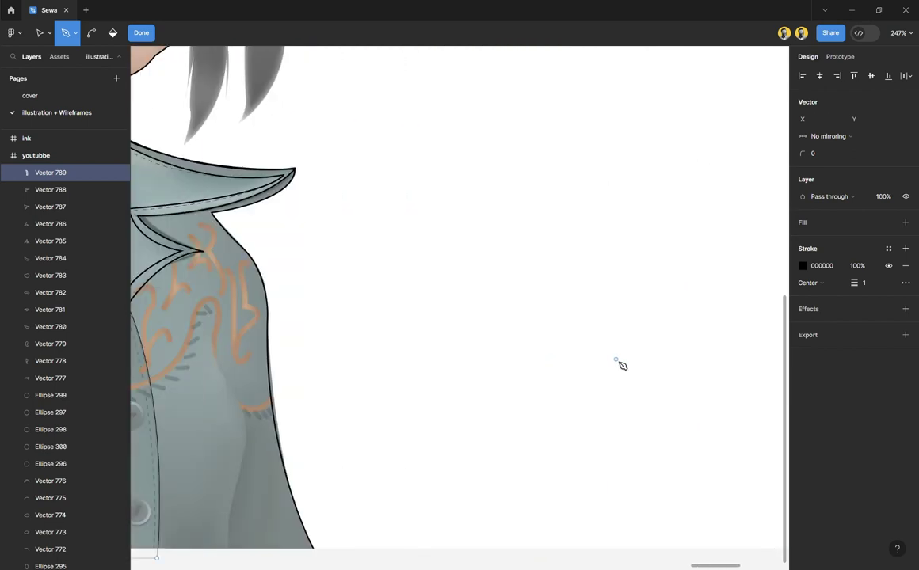
Step: Finish the placket outline path and zoom to it with Shift+2
{"action": "key", "text": "Escape"}
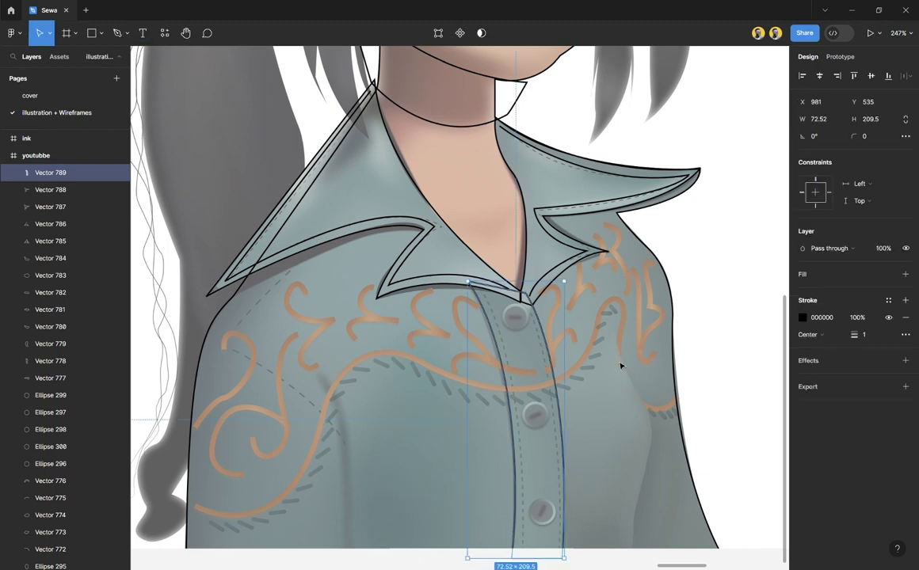
{"action": "scroll", "coordinate": [619, 367], "scroll_direction": "down", "scroll_amount": 10}
{"action": "key", "text": "shift+2"}
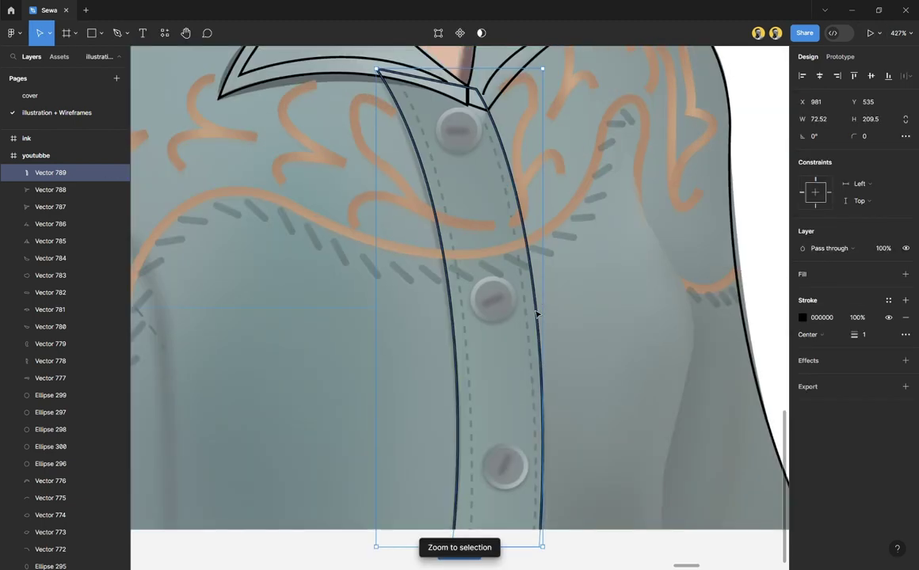
Step: Draw a pen line from the collar V down the placket's right edge to the hem
{"action": "key", "text": "p"}
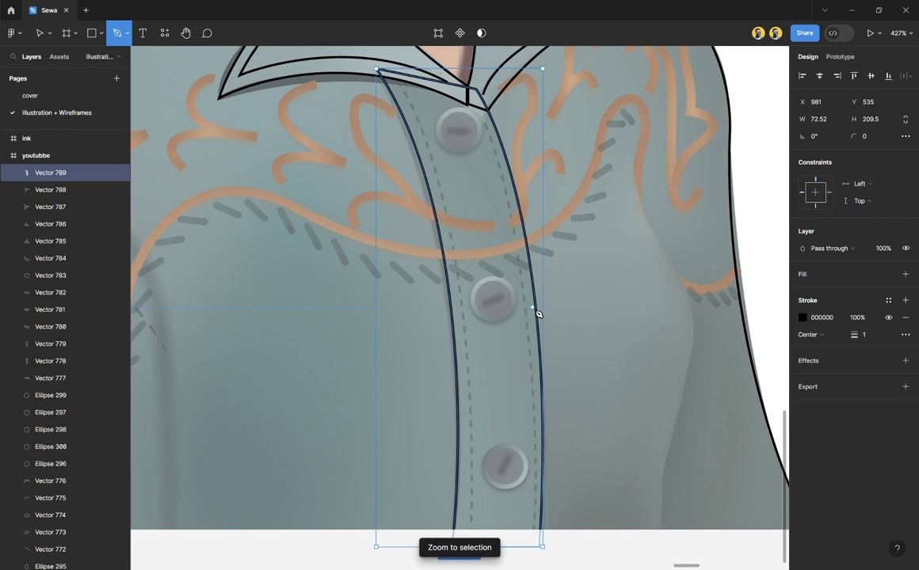
{"action": "left_click", "coordinate": [477, 106]}
{"action": "scroll", "coordinate": [529, 437], "scroll_direction": "down", "scroll_amount": 6}
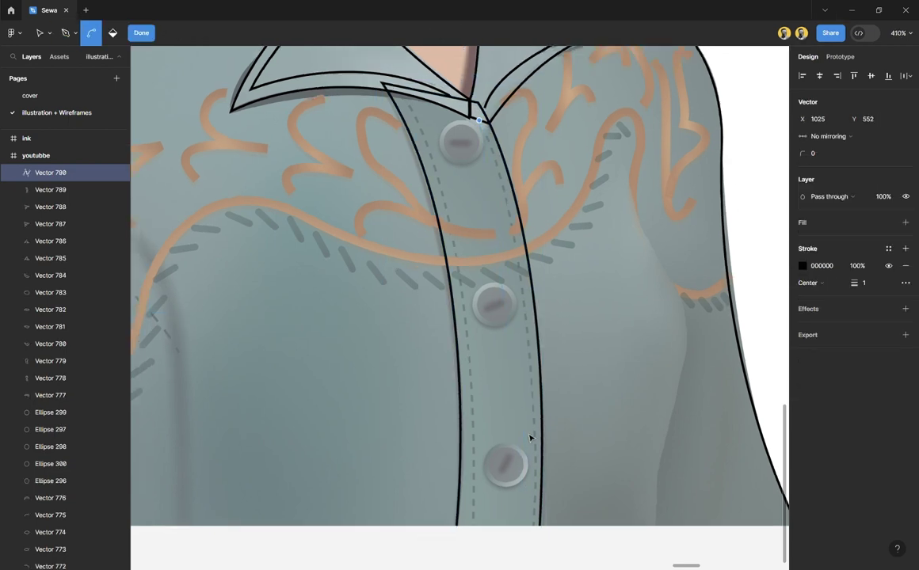
{"action": "scroll", "coordinate": [529, 440], "scroll_direction": "down", "scroll_amount": 2}
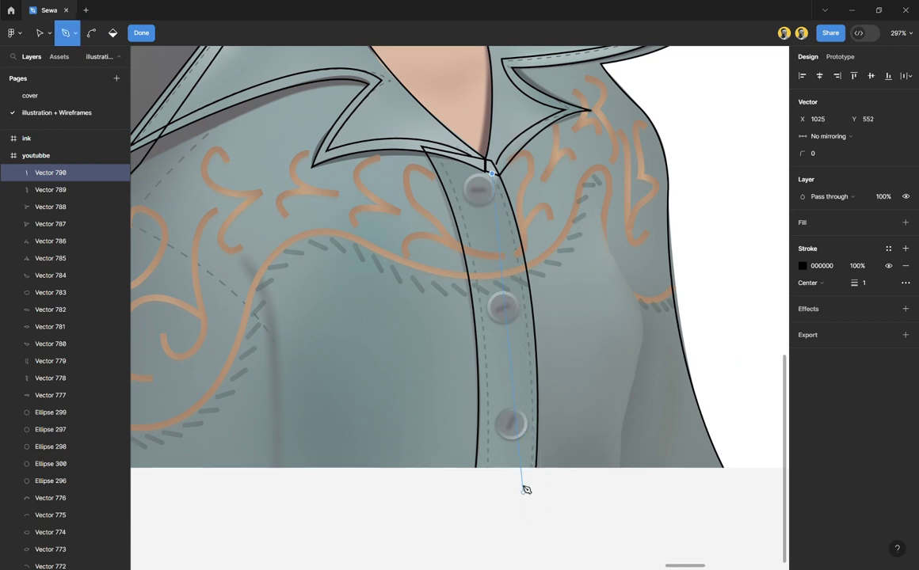
{"action": "scroll", "coordinate": [526, 490], "scroll_direction": "down", "scroll_amount": 4}
{"action": "left_click", "coordinate": [535, 431]}
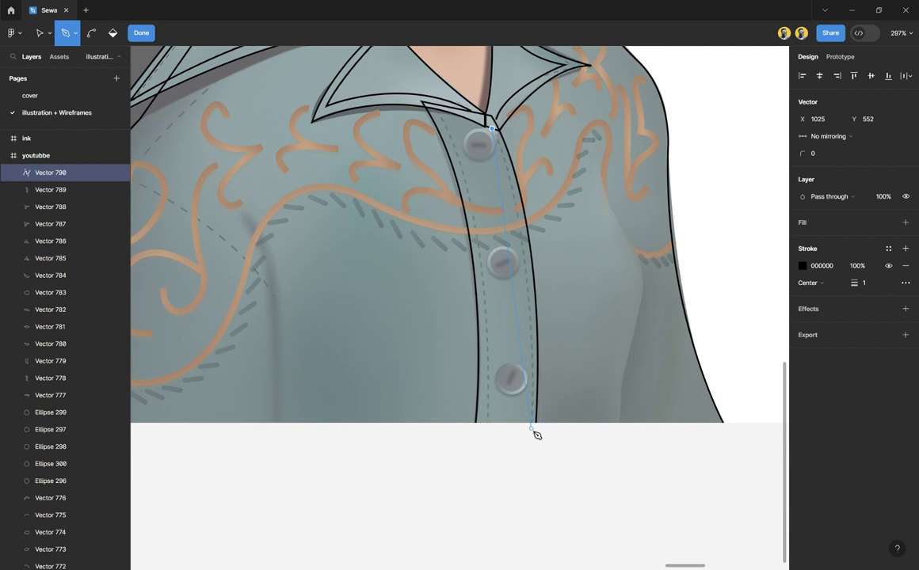
{"action": "scroll", "coordinate": [526, 531], "scroll_direction": "down", "scroll_amount": 10}
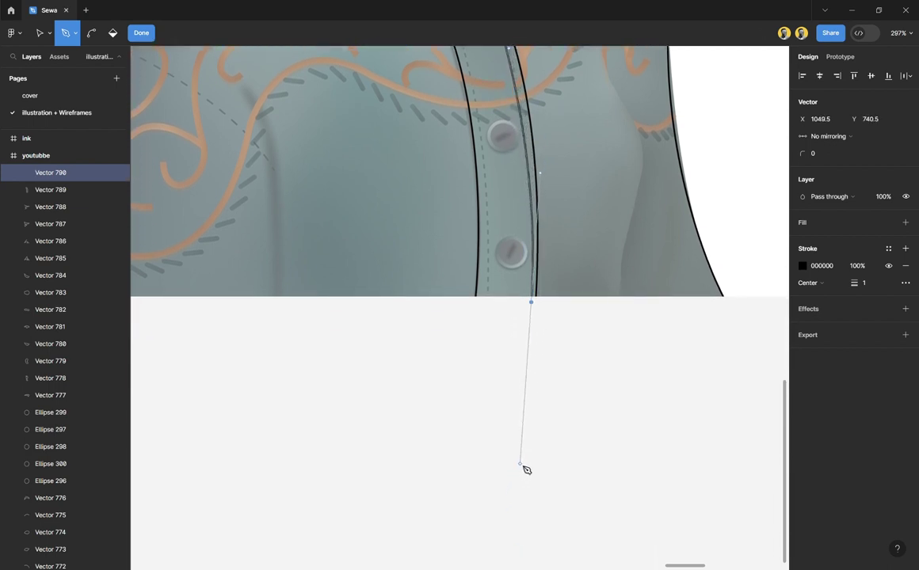
{"action": "left_click", "coordinate": [520, 464]}
{"action": "scroll", "coordinate": [525, 406], "scroll_direction": "up", "scroll_amount": 6}
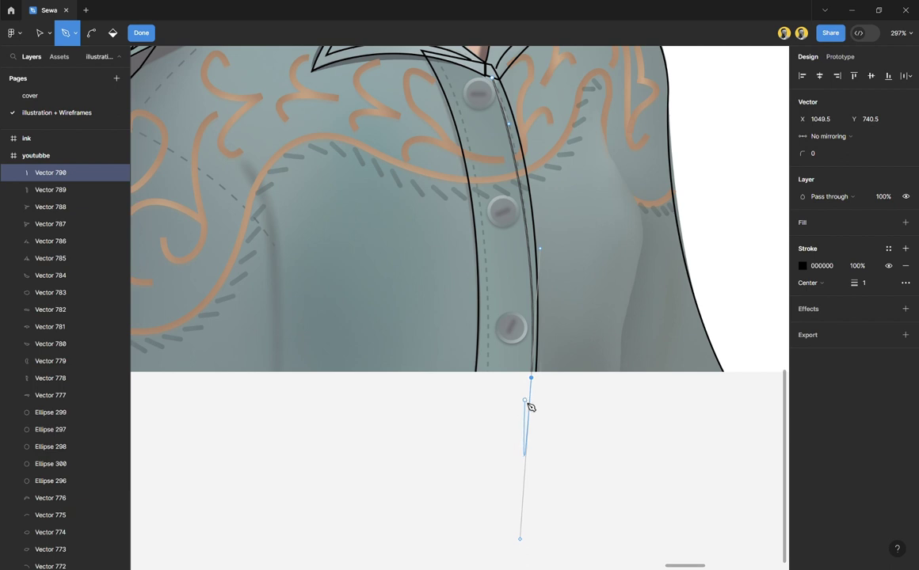
Step: Delete the stray point below the hem, leaving Vector 790 as a 25.62×188.5 seam line
{"action": "key", "text": "Escape"}
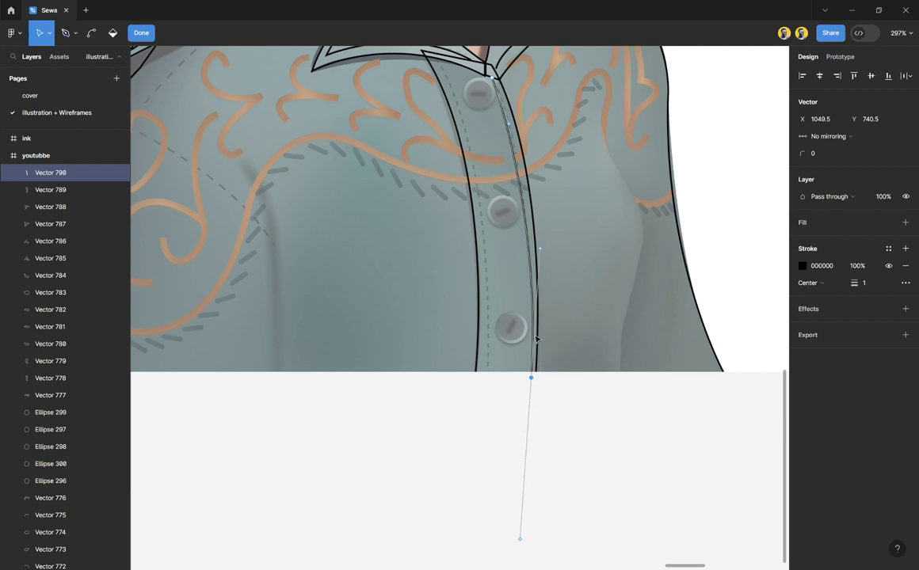
{"action": "key", "text": "Delete"}
{"action": "left_click", "coordinate": [513, 121]}
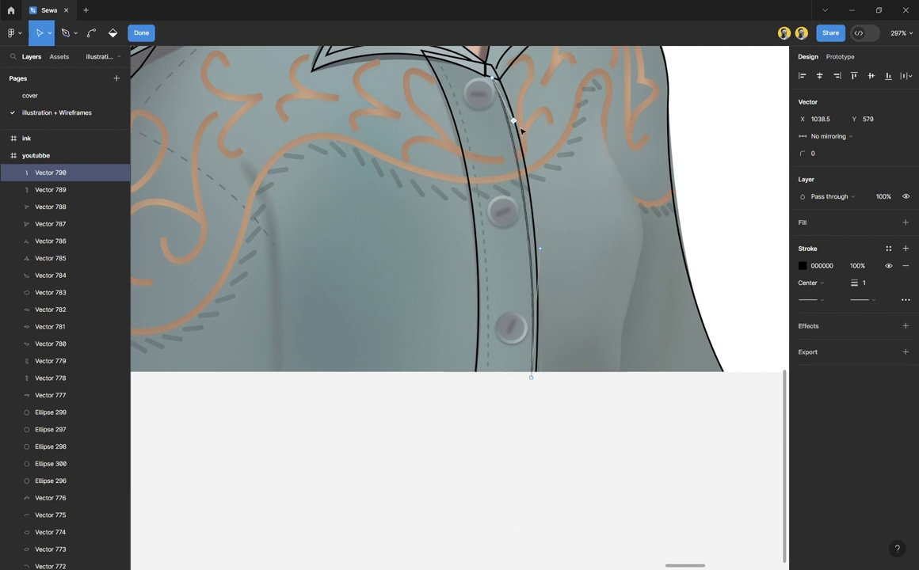
{"action": "key", "text": "Escape"}
Step: Draw Vector 791 down the placket's left inner edge and bend it to follow the edge
{"action": "key", "text": "p"}
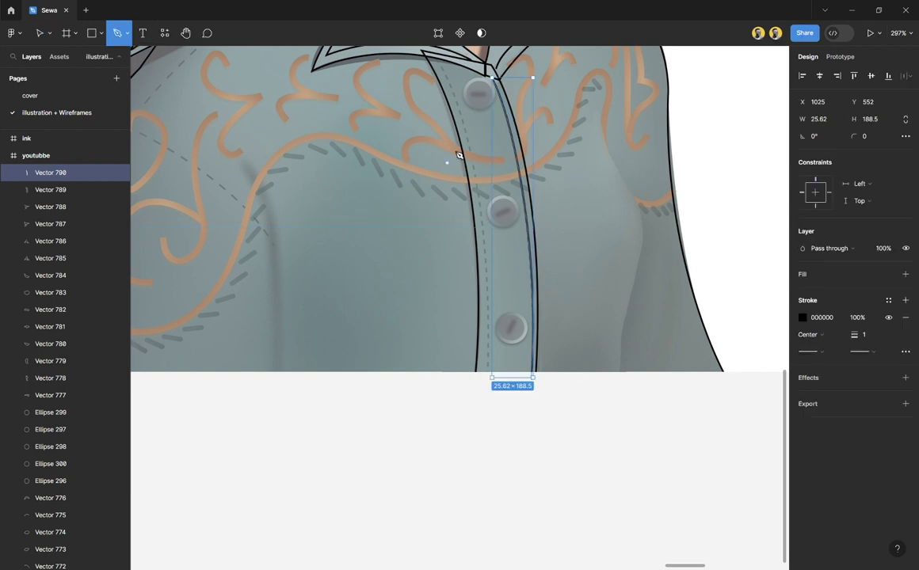
{"action": "left_click", "coordinate": [436, 60]}
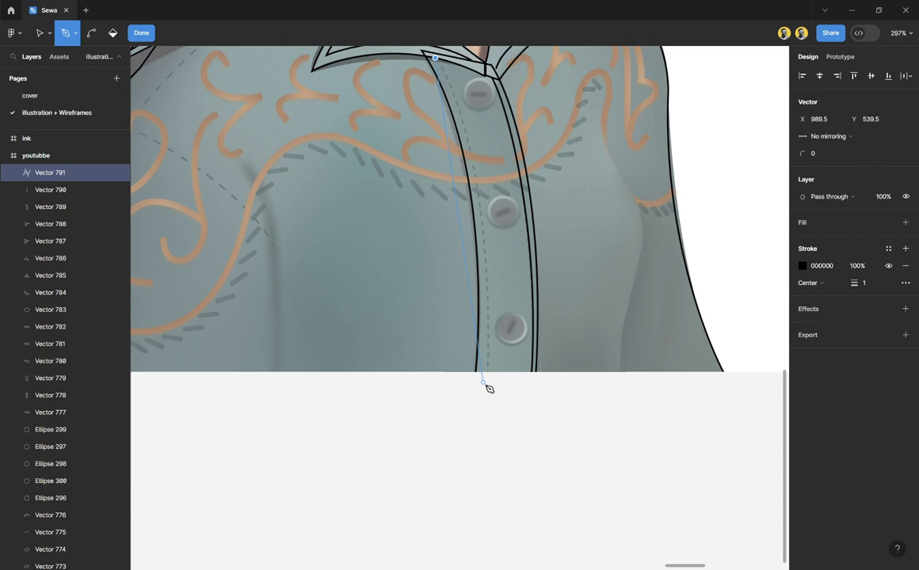
{"action": "left_click_drag", "start_coordinate": [483, 382], "coordinate": [456, 527]}
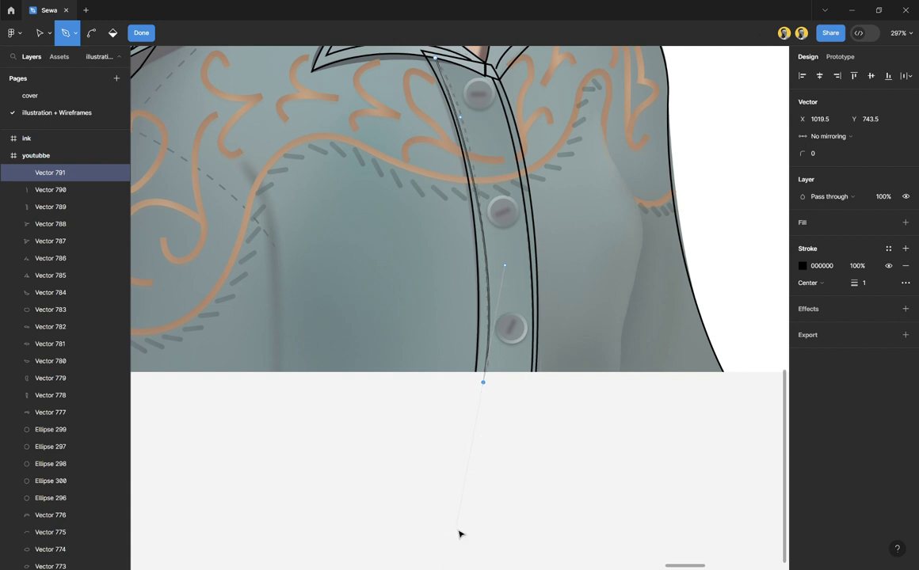
{"action": "key", "text": "Escape"}
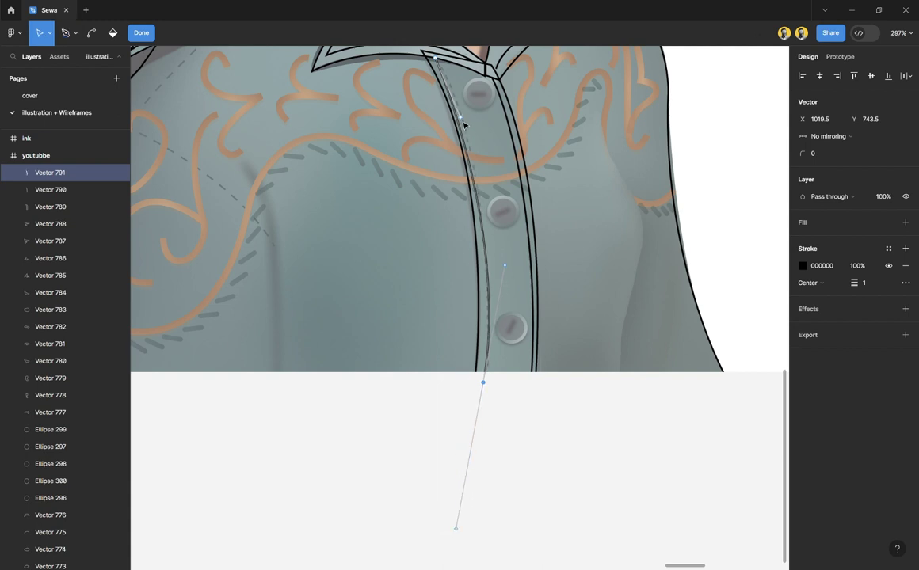
{"action": "left_click_drag", "start_coordinate": [463, 123], "coordinate": [471, 114]}
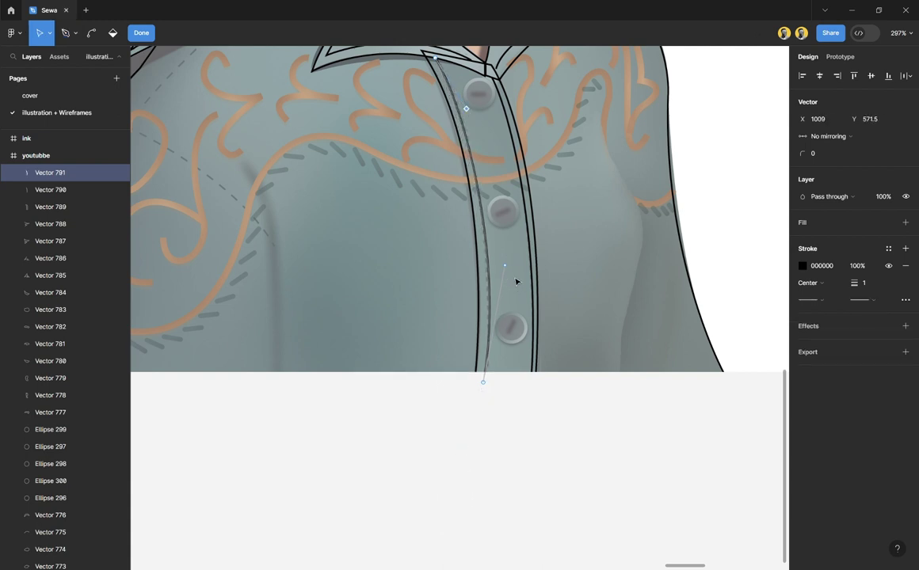
{"action": "left_click_drag", "start_coordinate": [510, 272], "coordinate": [511, 296]}
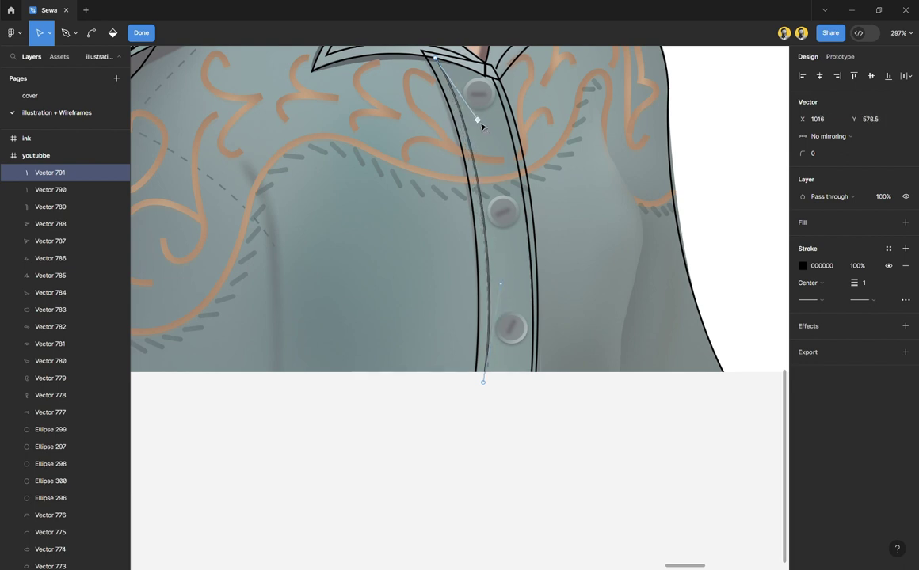
{"action": "key", "text": "Escape"}
Step: Deselect Vector 791 and bring the lower shirt into view
{"action": "left_click", "coordinate": [547, 416]}
{"action": "scroll", "coordinate": [537, 307], "scroll_direction": "up", "scroll_amount": 3}
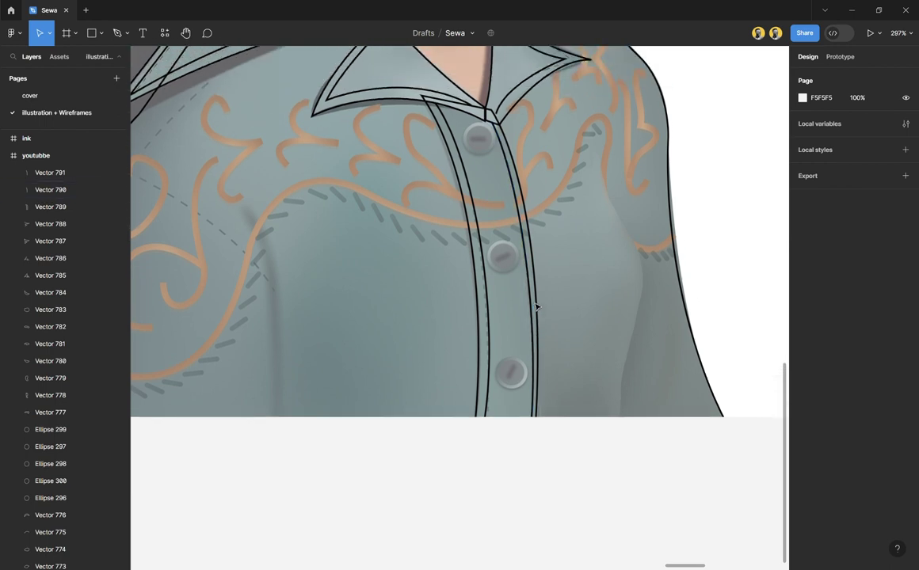
{"action": "scroll", "coordinate": [643, 289], "scroll_direction": "right", "scroll_amount": 2}
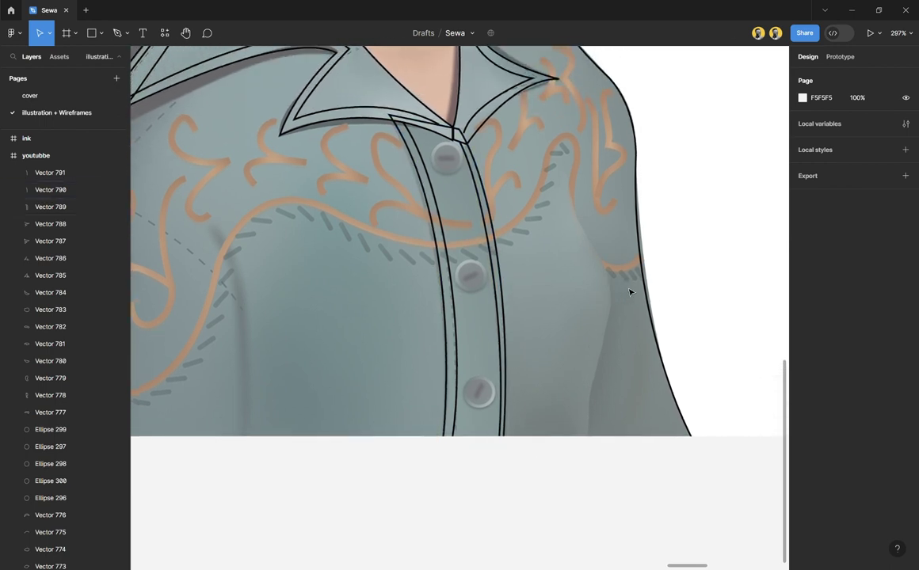
{"action": "scroll", "coordinate": [620, 328], "scroll_direction": "up", "scroll_amount": 1}
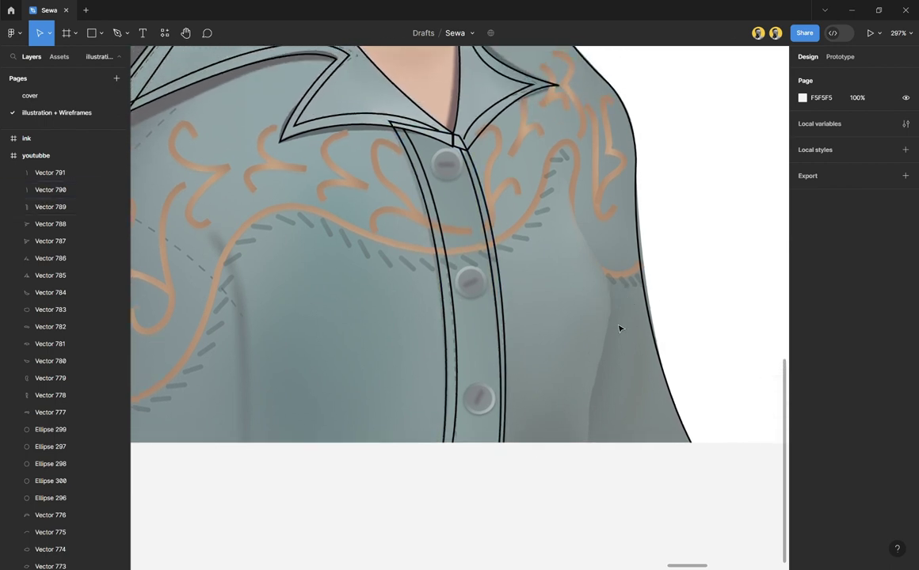
Step: Start an outline on the shirt's right side panel with a curved point down its edge, undoing a misplaced anchor
{"action": "key", "text": "p"}
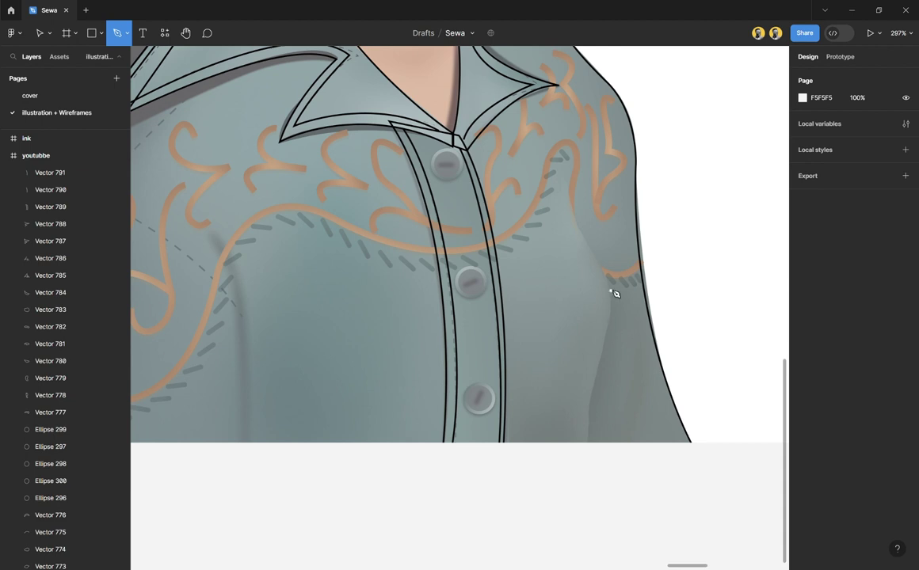
{"action": "left_click", "coordinate": [576, 180]}
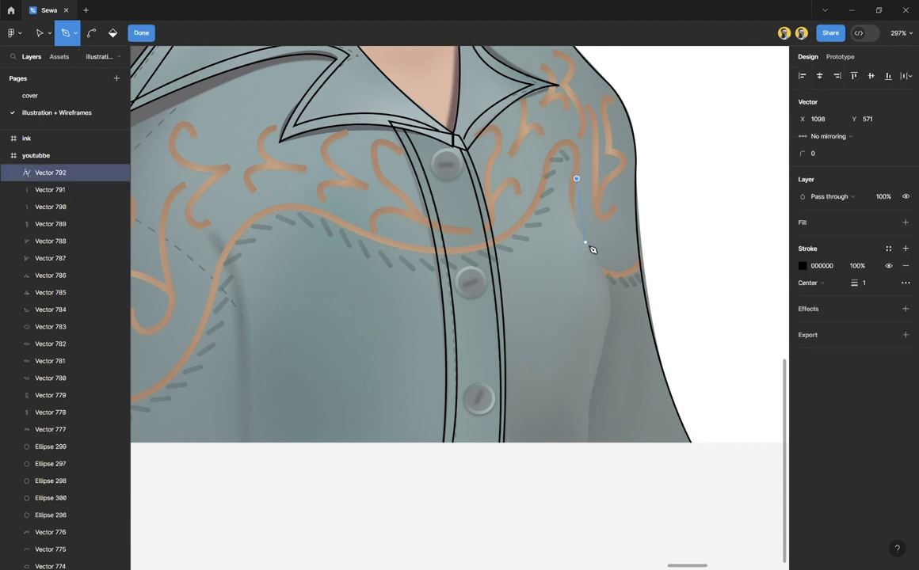
{"action": "left_click_drag", "start_coordinate": [587, 243], "coordinate": [607, 275]}
{"action": "left_click_drag", "start_coordinate": [589, 405], "coordinate": [553, 508]}
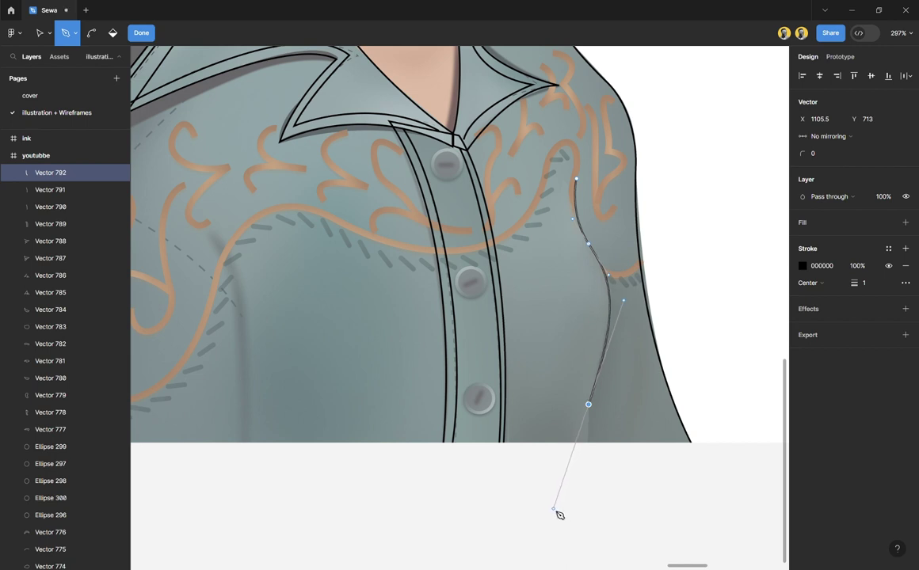
{"action": "key", "text": "ctrl+z"}
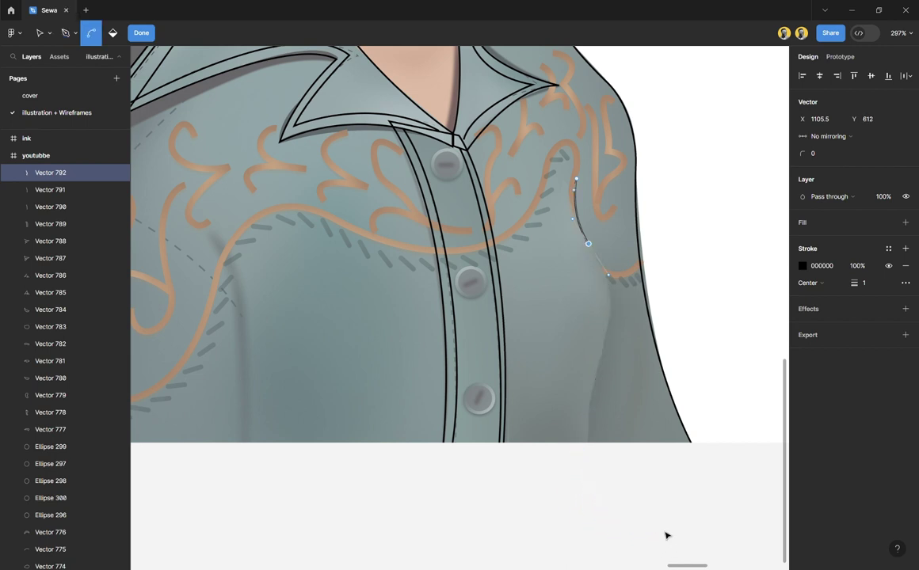
{"action": "scroll", "coordinate": [618, 361], "scroll_direction": "down", "scroll_amount": 1}
{"action": "scroll", "coordinate": [618, 361], "scroll_direction": "right", "scroll_amount": 1}
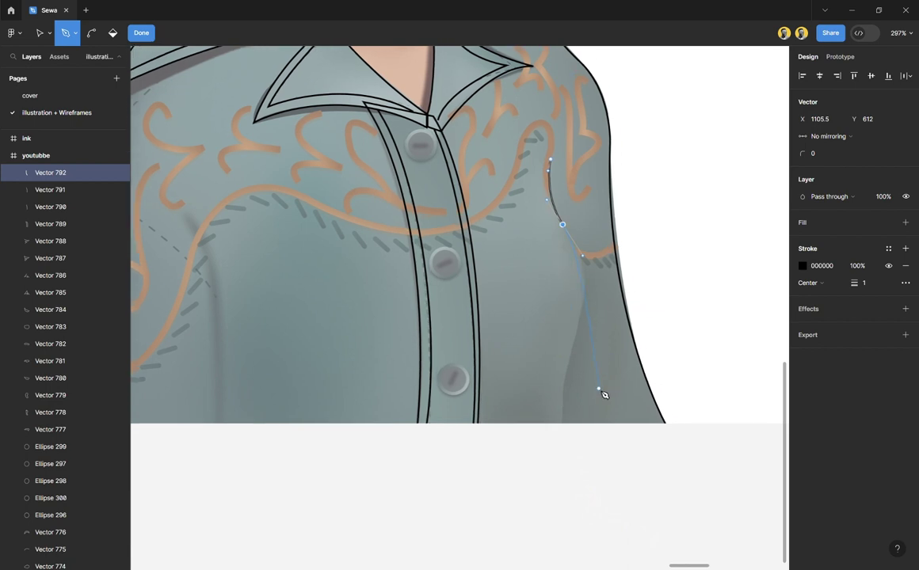
{"action": "scroll", "coordinate": [600, 394], "scroll_direction": "up", "scroll_amount": 3}
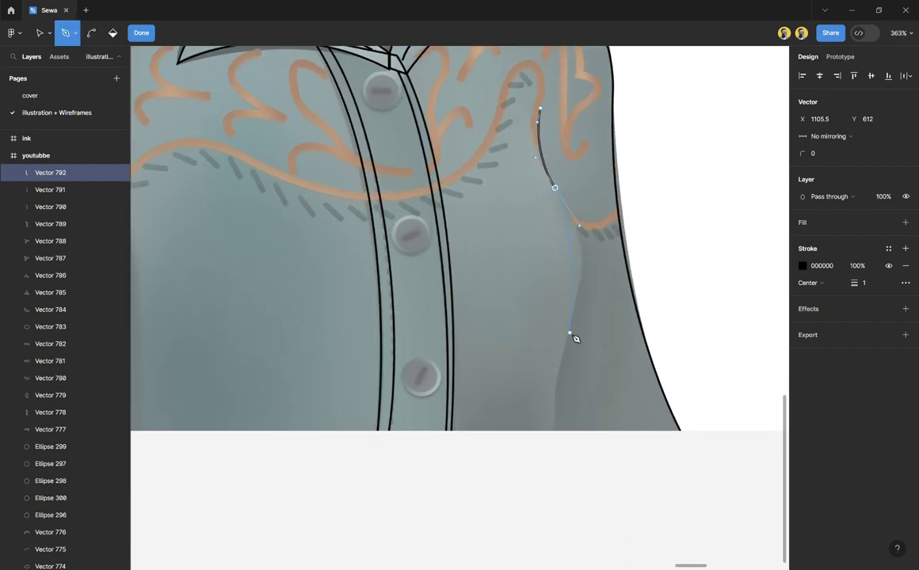
Step: Complete the closed 65.49×176.5 side-panel outline Vector 792 along the bottom and up beside the placket
{"action": "left_click_drag", "start_coordinate": [571, 334], "coordinate": [551, 422]}
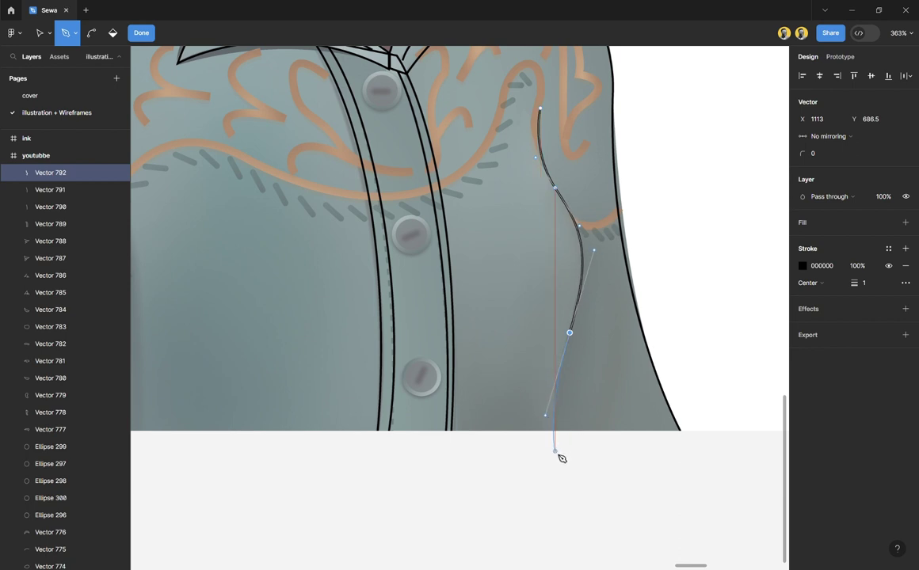
{"action": "left_click", "coordinate": [555, 451]}
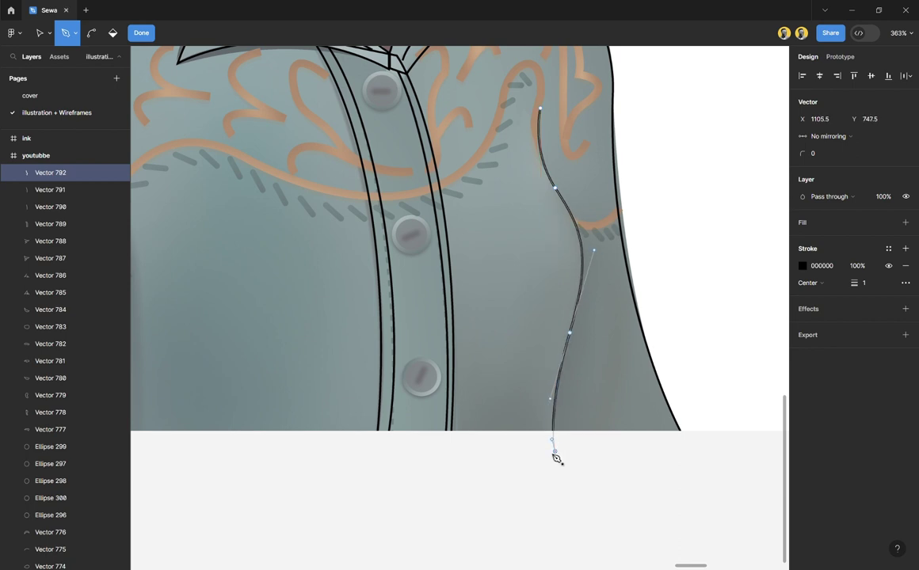
{"action": "left_click", "coordinate": [466, 452]}
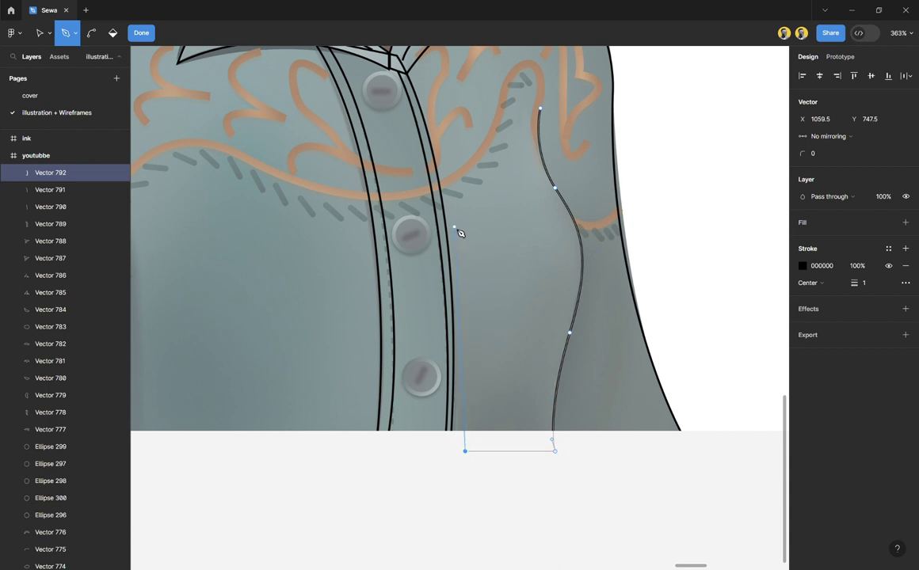
{"action": "left_click_drag", "start_coordinate": [456, 228], "coordinate": [442, 165]}
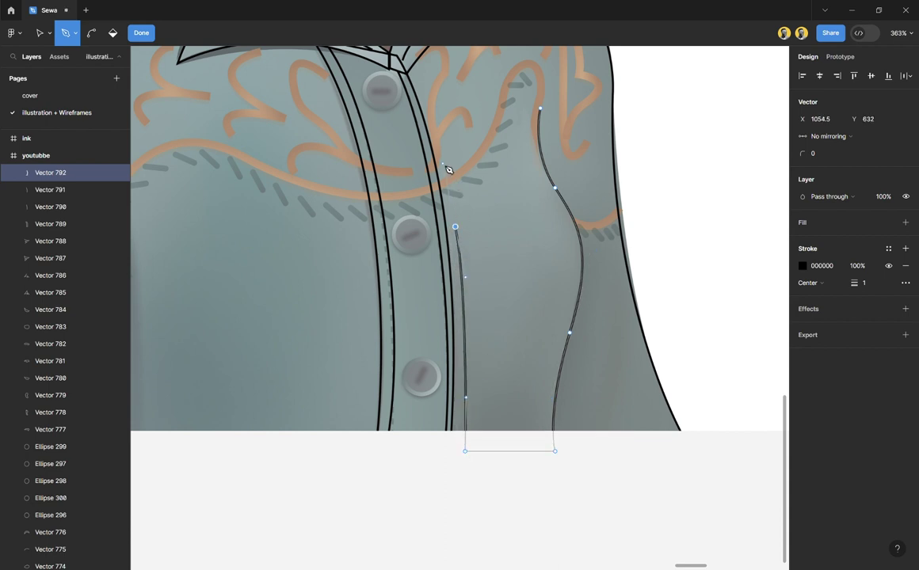
{"action": "left_click", "coordinate": [540, 109]}
{"action": "key", "text": "Escape"}
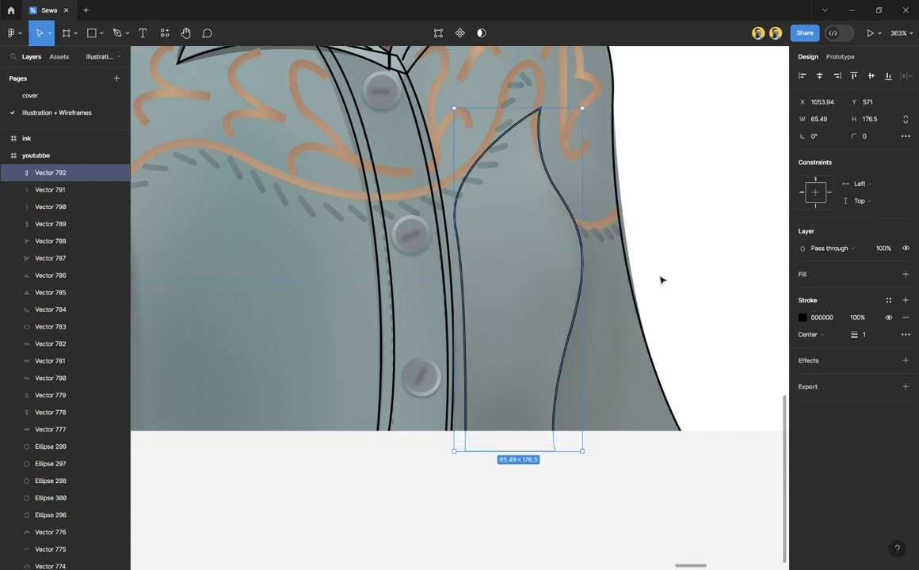
{"action": "left_click", "coordinate": [676, 503]}
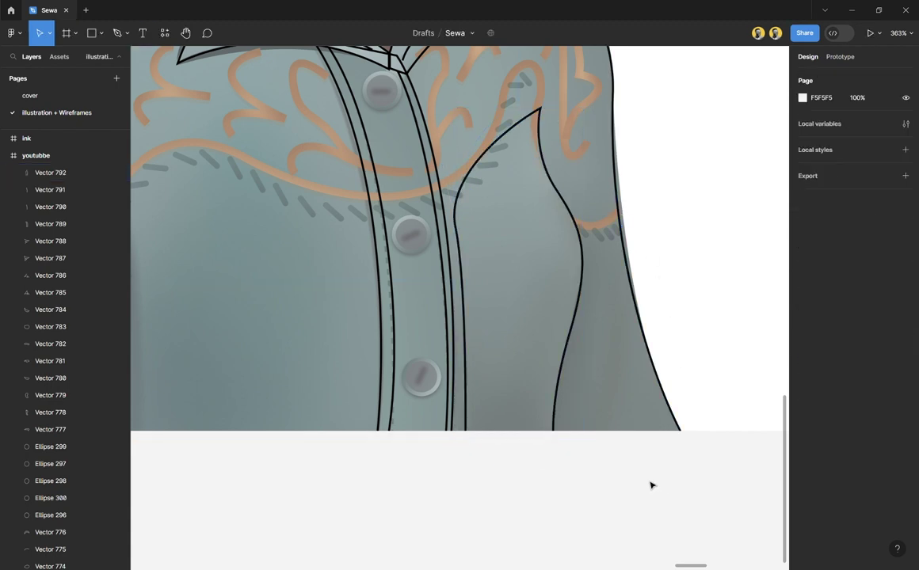
{"action": "scroll", "coordinate": [556, 449], "scroll_direction": "down", "scroll_amount": 3}
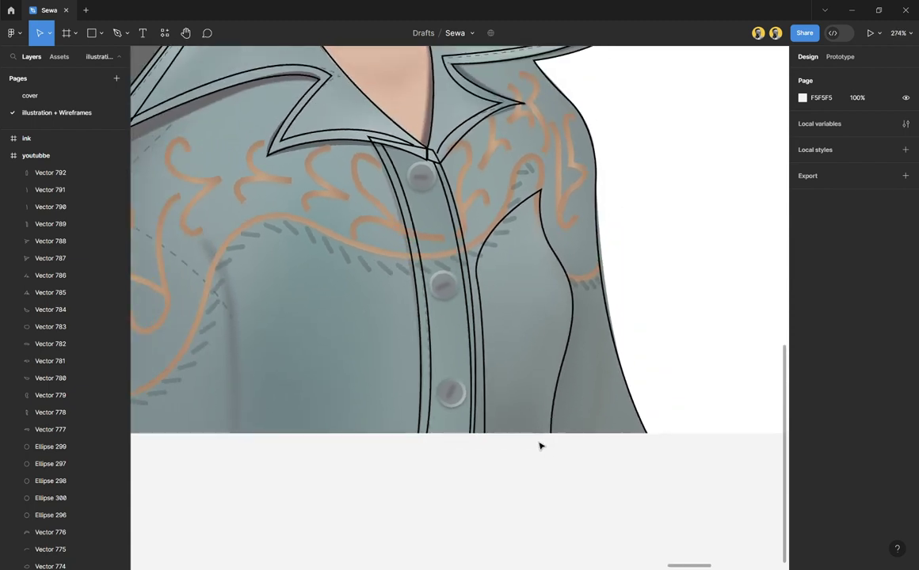
{"action": "scroll", "coordinate": [493, 439], "scroll_direction": "down", "scroll_amount": 5}
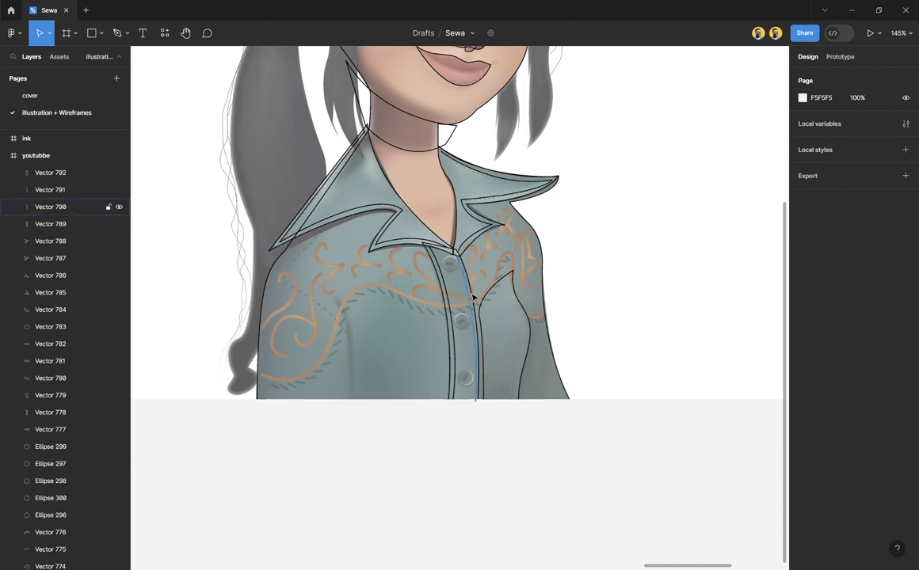
Step: Narrow the youtubbe frame to 1109 wide from its left side and zoom to it
{"action": "scroll", "coordinate": [475, 300], "scroll_direction": "down", "scroll_amount": 5}
{"action": "scroll", "coordinate": [476, 301], "scroll_direction": "down", "scroll_amount": 2}
{"action": "scroll", "coordinate": [372, 302], "scroll_direction": "up", "scroll_amount": 3}
{"action": "scroll", "coordinate": [371, 302], "scroll_direction": "left", "scroll_amount": 5}
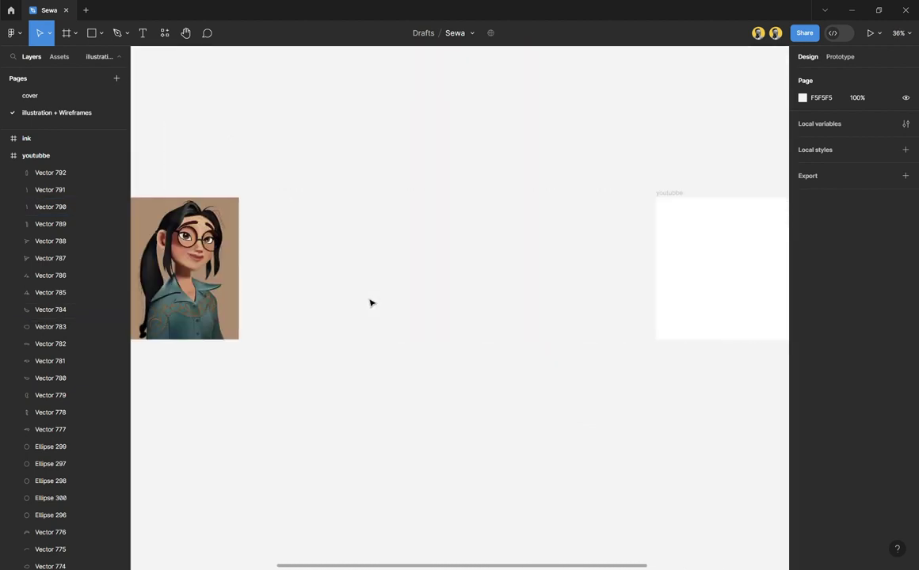
{"action": "scroll", "coordinate": [252, 319], "scroll_direction": "up", "scroll_amount": 10}
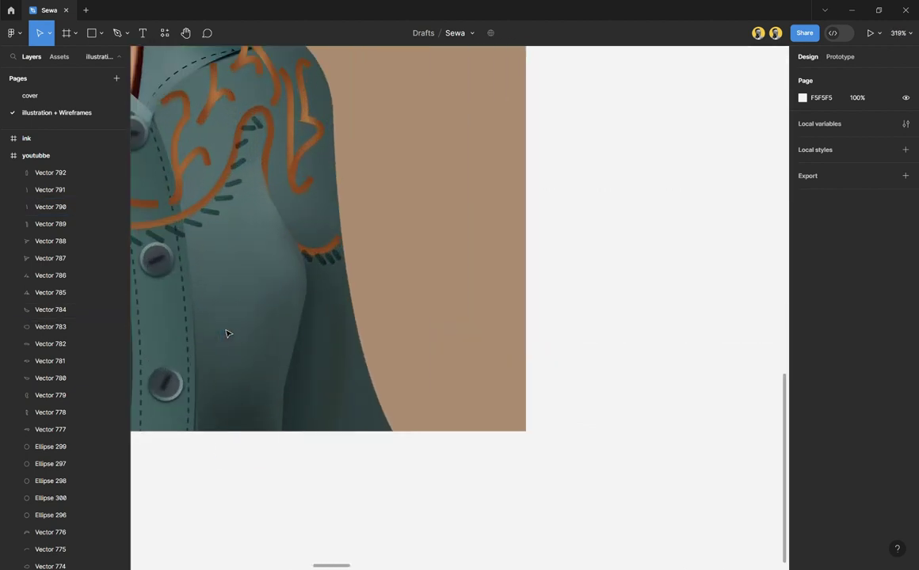
{"action": "scroll", "coordinate": [317, 337], "scroll_direction": "down", "scroll_amount": 8}
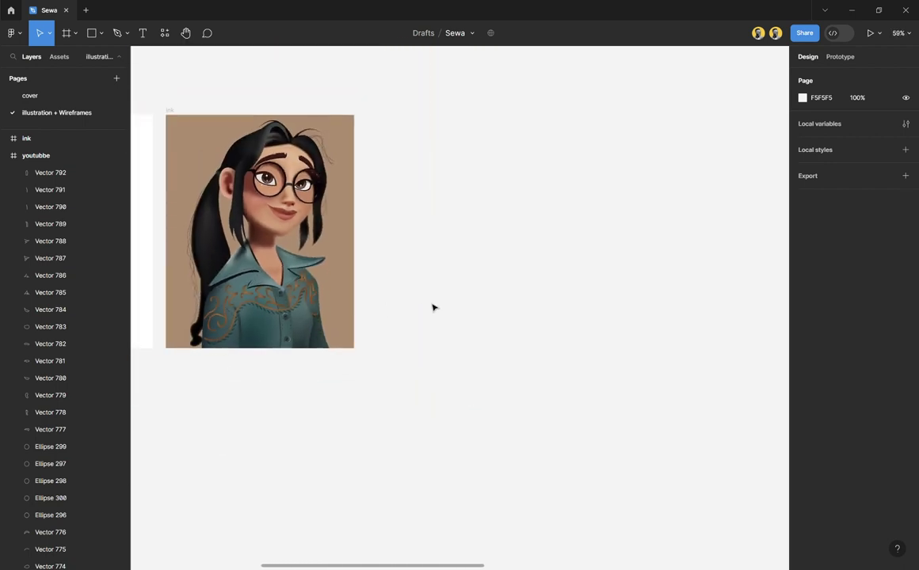
{"action": "scroll", "coordinate": [444, 309], "scroll_direction": "up", "scroll_amount": 3}
{"action": "scroll", "coordinate": [464, 312], "scroll_direction": "right", "scroll_amount": 5}
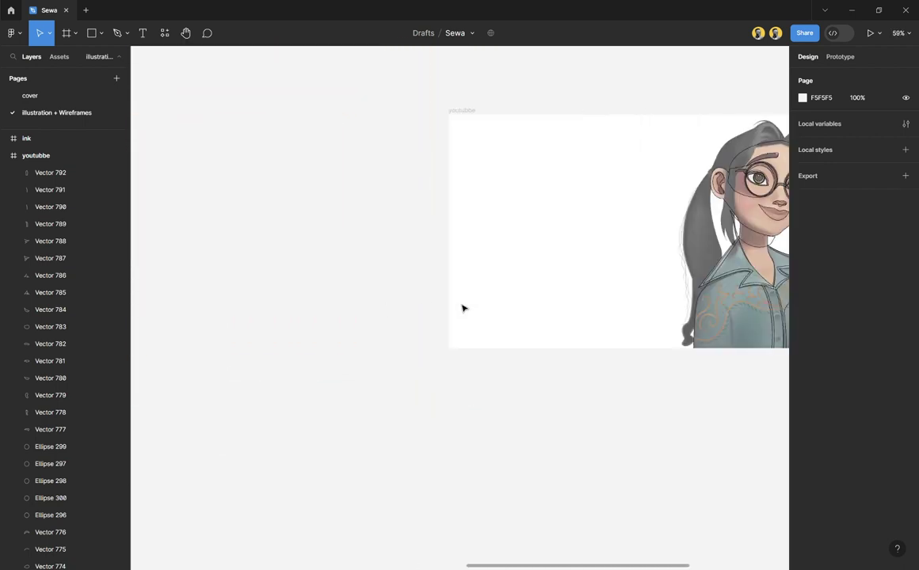
{"action": "left_click", "coordinate": [471, 112]}
{"action": "left_click_drag", "start_coordinate": [456, 178], "coordinate": [583, 189]}
{"action": "key", "text": "shift+2"}
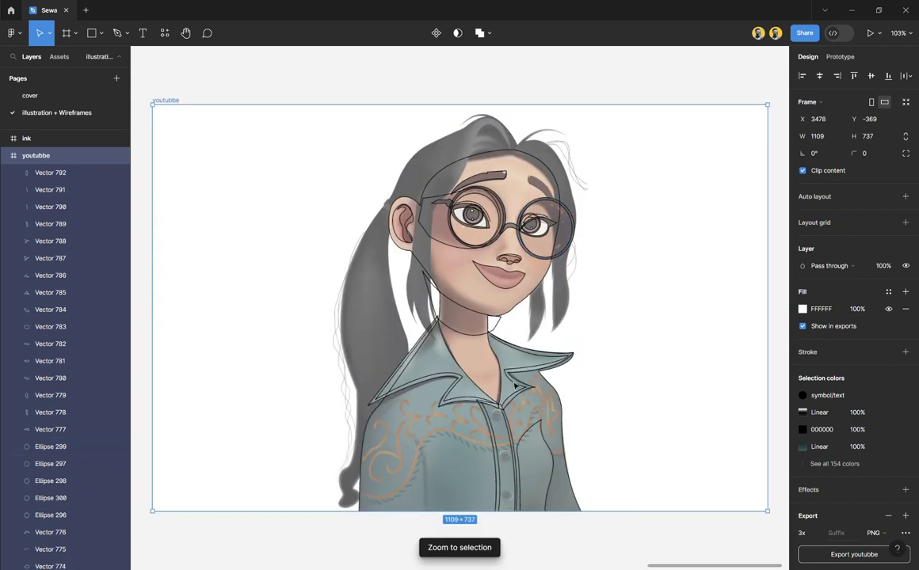
Step: Hide and reshow Group 6784 to preview the ink lines alone, then deselect the frame
{"action": "scroll", "coordinate": [498, 391], "scroll_direction": "down", "scroll_amount": 1}
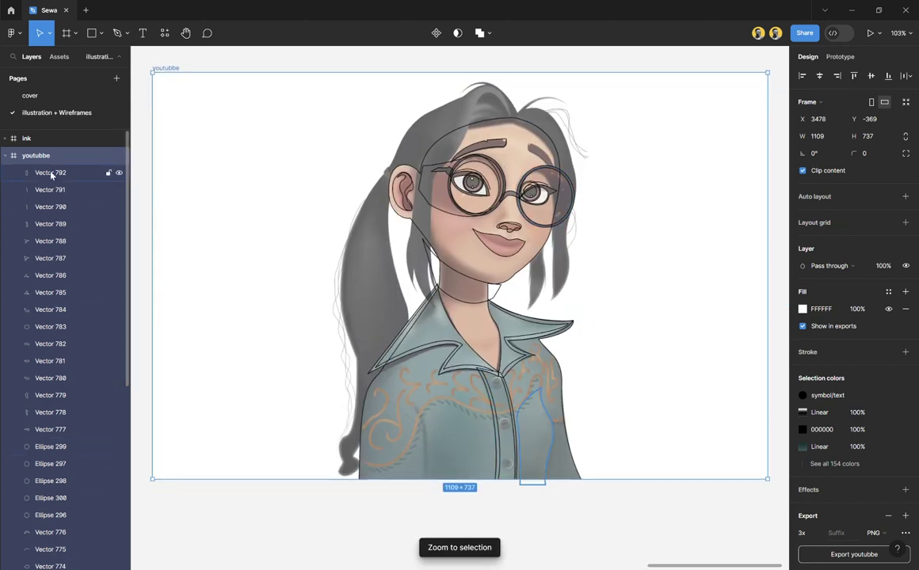
{"action": "scroll", "coordinate": [85, 237], "scroll_direction": "down", "scroll_amount": 4}
{"action": "scroll", "coordinate": [86, 243], "scroll_direction": "down", "scroll_amount": 1}
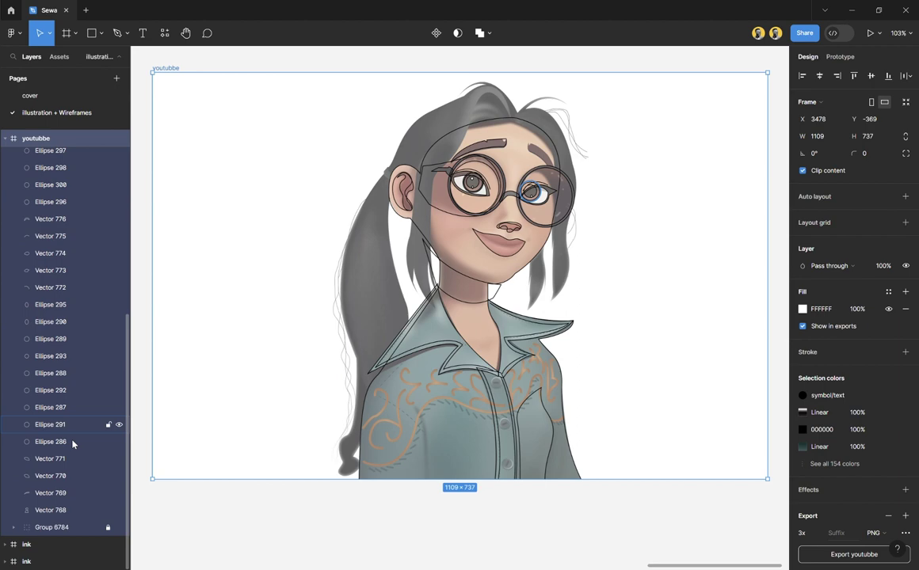
{"action": "left_click", "coordinate": [119, 529]}
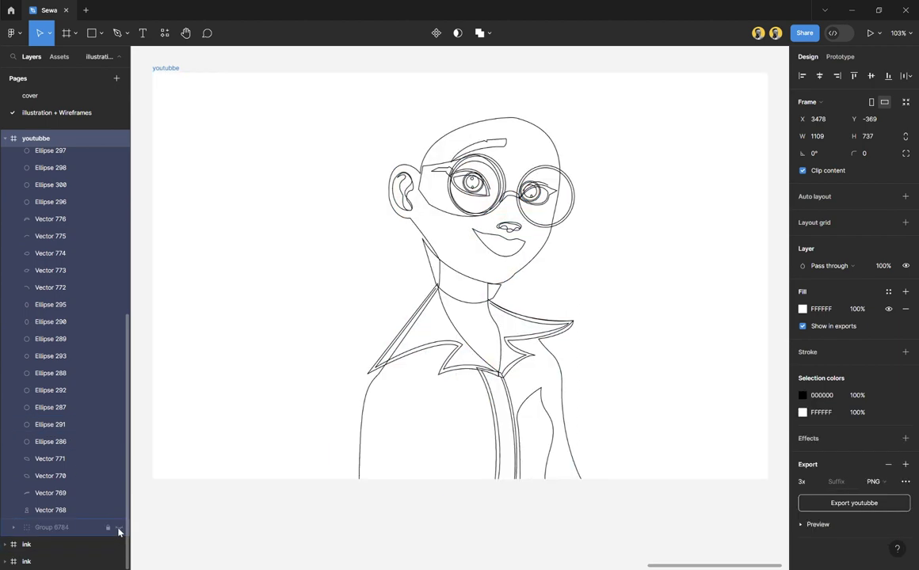
{"action": "left_click", "coordinate": [119, 530]}
{"action": "left_click", "coordinate": [427, 488]}
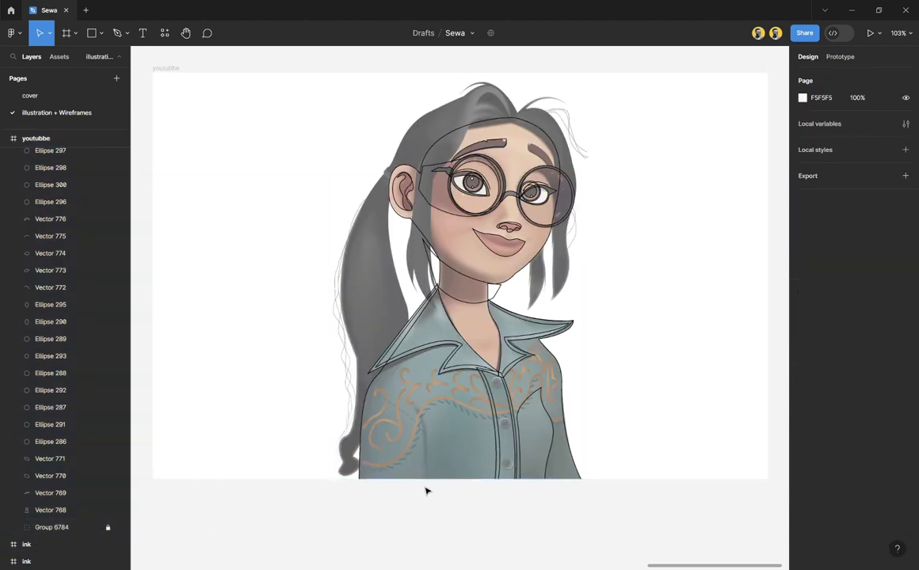
{"action": "scroll", "coordinate": [433, 478], "scroll_direction": "up", "scroll_amount": 5}
{"action": "scroll", "coordinate": [388, 396], "scroll_direction": "up", "scroll_amount": 3}
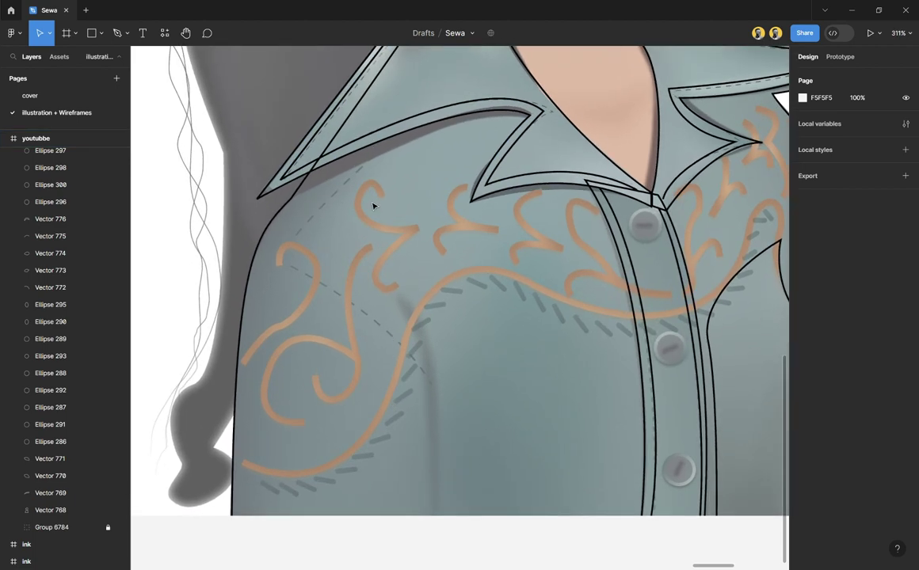
{"action": "key", "text": "p"}
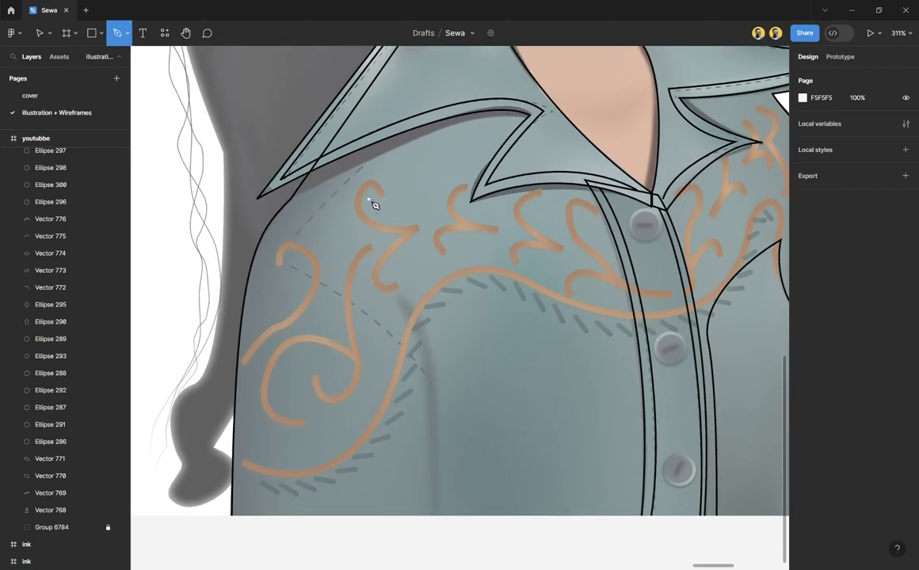
{"action": "left_click", "coordinate": [378, 150]}
{"action": "left_click", "coordinate": [272, 259]}
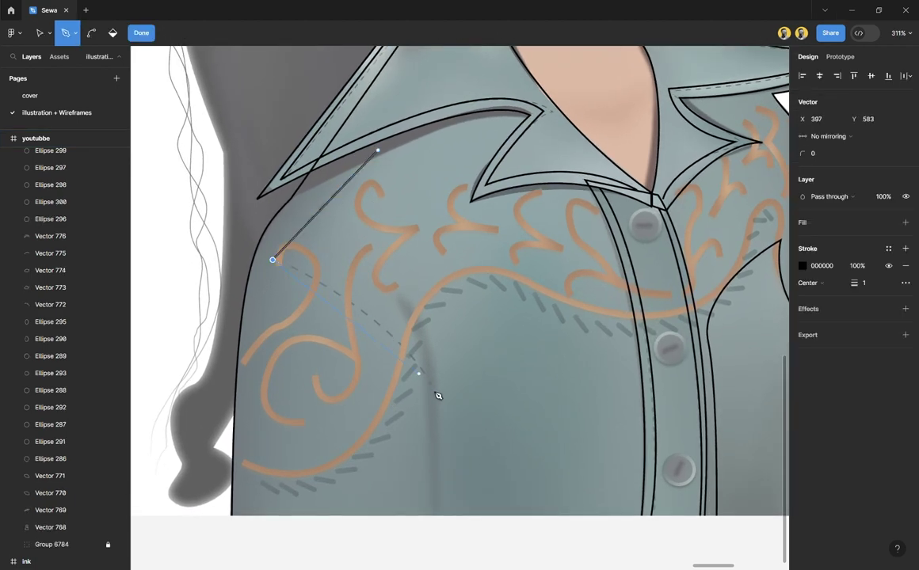
{"action": "left_click_drag", "start_coordinate": [429, 385], "coordinate": [484, 476]}
{"action": "key", "text": "Escape"}
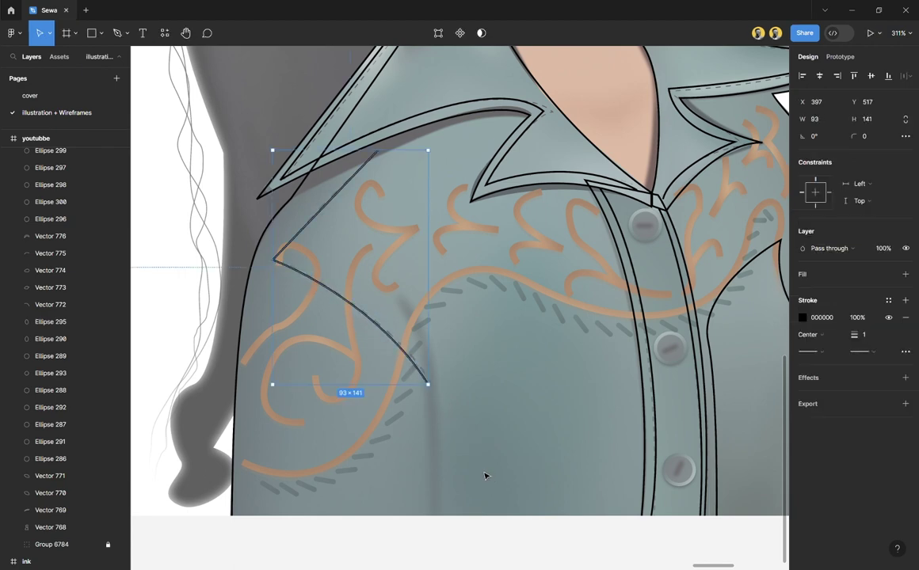
{"action": "key", "text": "p"}
{"action": "left_click", "coordinate": [399, 296]}
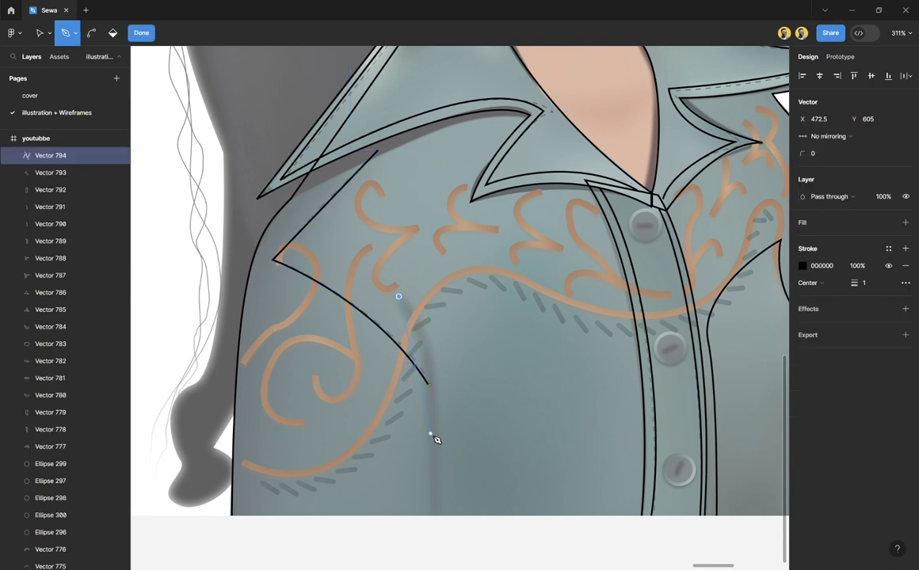
{"action": "left_click_drag", "start_coordinate": [430, 433], "coordinate": [441, 547]}
{"action": "key", "text": "Escape"}
{"action": "left_click", "coordinate": [529, 549]}
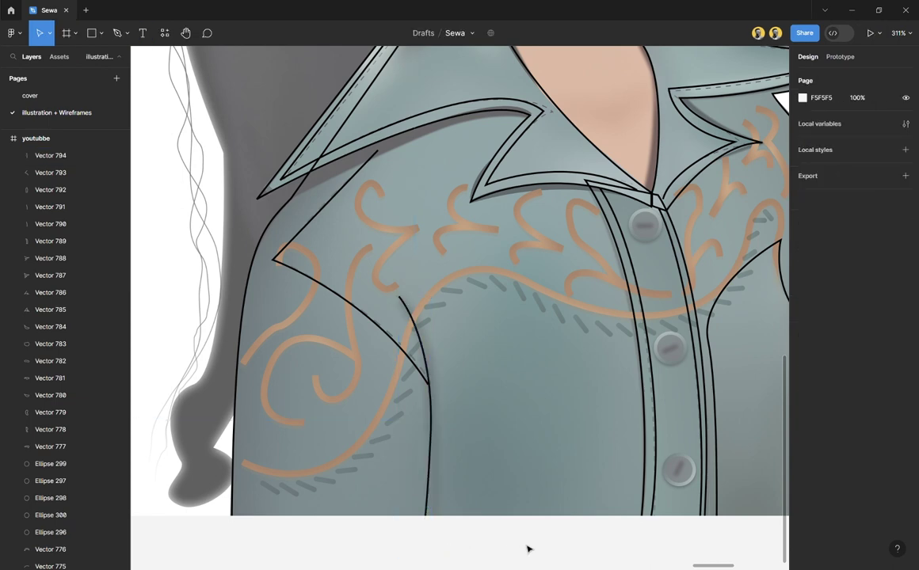
{"action": "scroll", "coordinate": [463, 387], "scroll_direction": "down", "scroll_amount": 5}
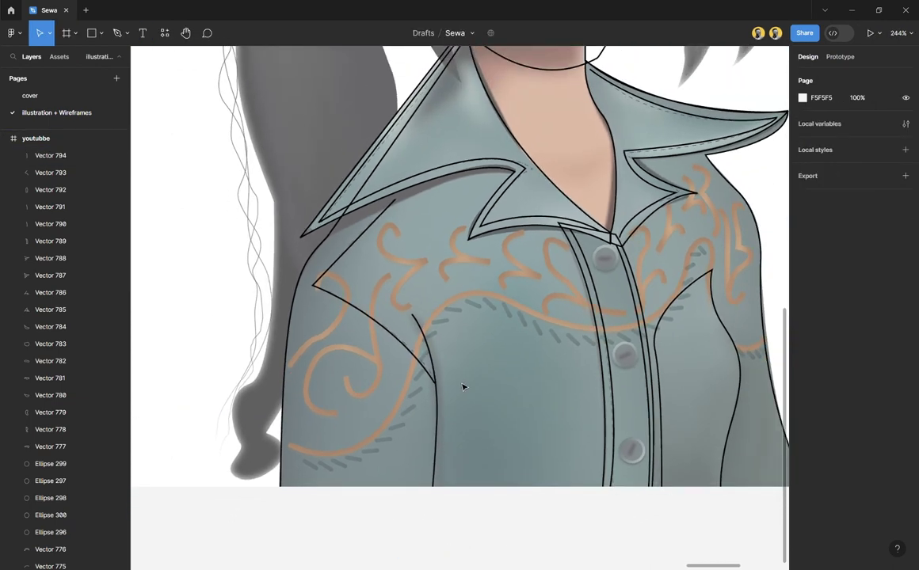
{"action": "scroll", "coordinate": [464, 387], "scroll_direction": "down", "scroll_amount": 1}
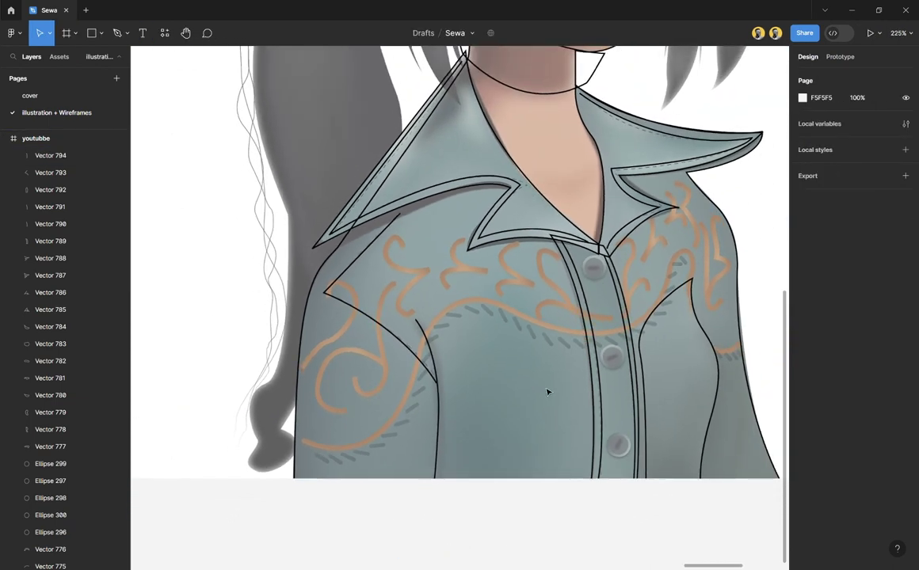
{"action": "scroll", "coordinate": [547, 392], "scroll_direction": "right", "scroll_amount": 2}
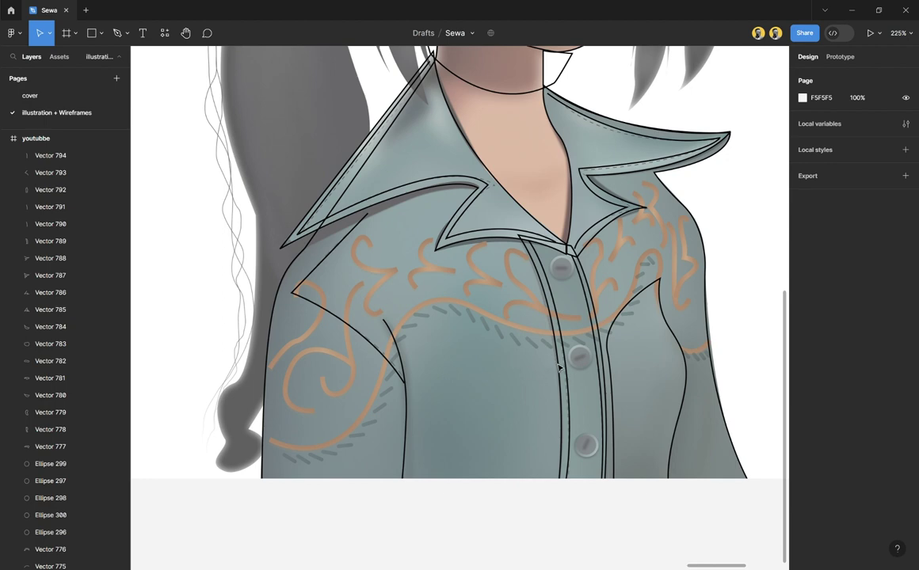
Step: Draw a 16×16 circle over the top shirt button with a black stroke and no fill
{"action": "scroll", "coordinate": [600, 298], "scroll_direction": "up", "scroll_amount": 5}
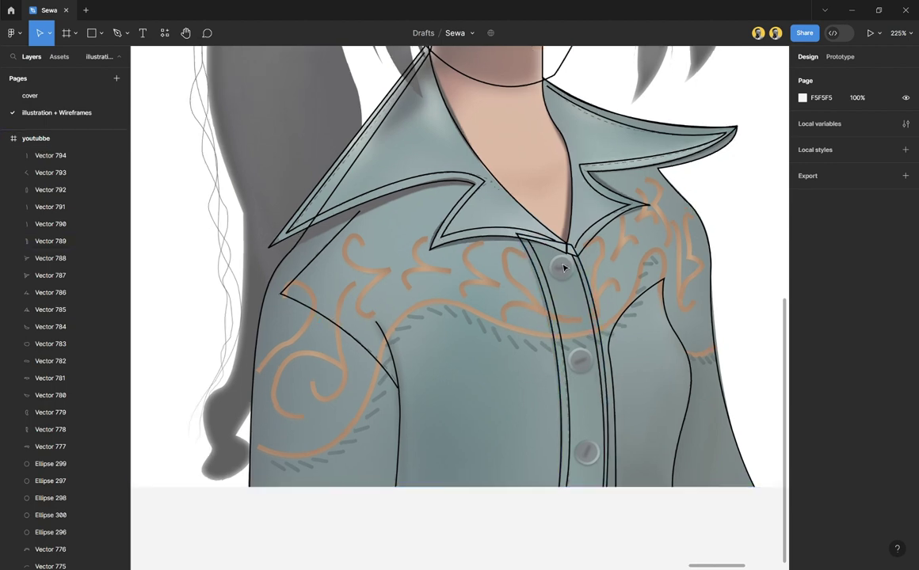
{"action": "key", "text": "o"}
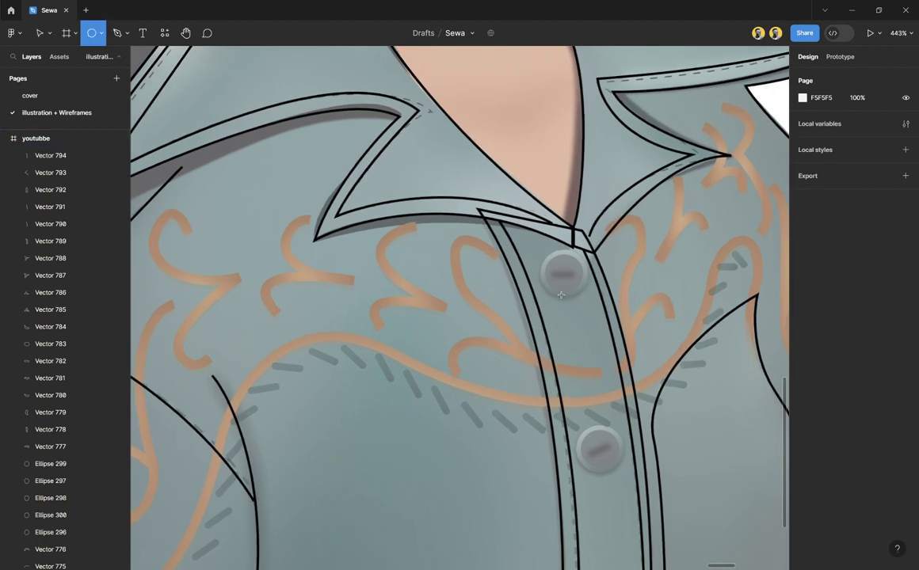
{"action": "mouse_move", "coordinate": [552, 285]}
{"action": "left_mouse_down"}
{"action": "mouse_move", "coordinate": [595, 328]}
{"action": "mouse_move", "coordinate": [566, 268]}
{"action": "left_mouse_up"}
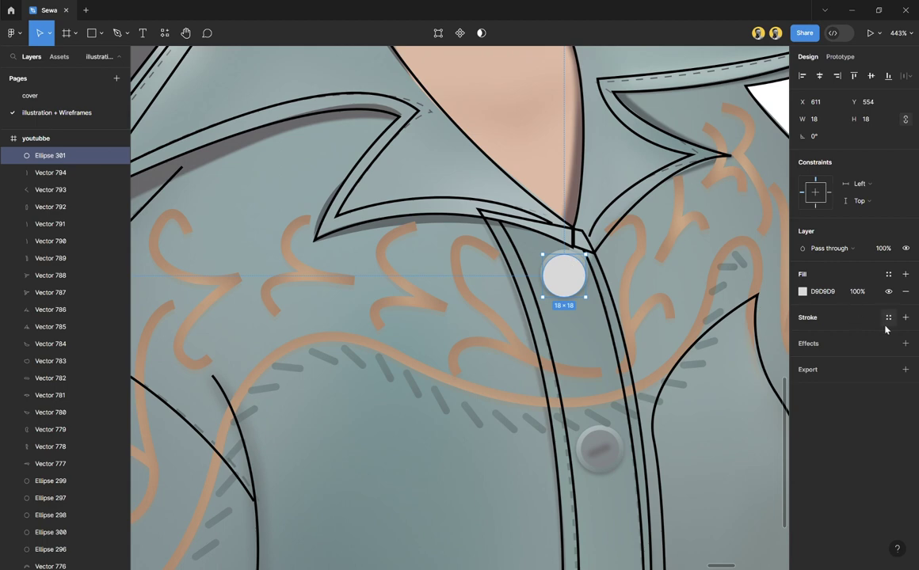
{"action": "left_click", "coordinate": [905, 317]}
{"action": "left_click", "coordinate": [905, 292]}
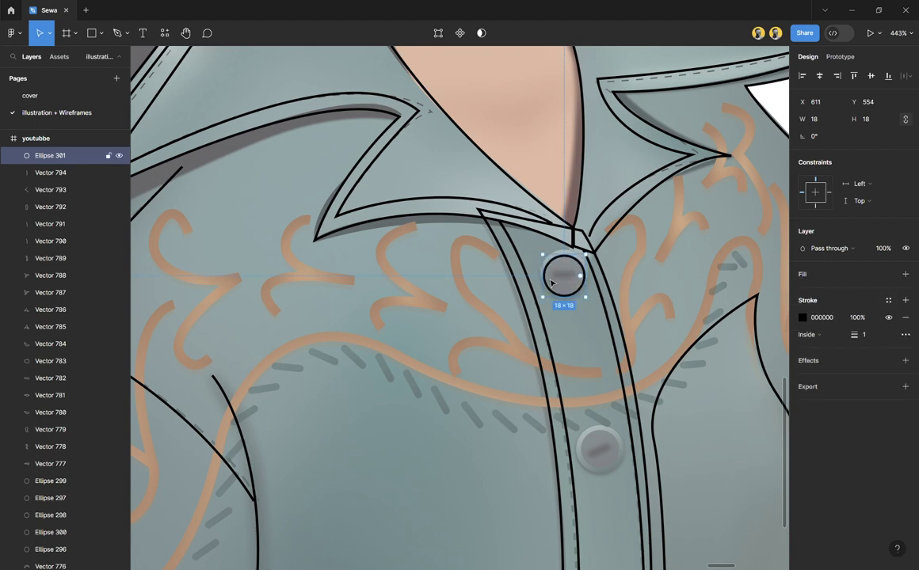
{"action": "scroll", "coordinate": [575, 270], "scroll_direction": "up", "scroll_amount": 5}
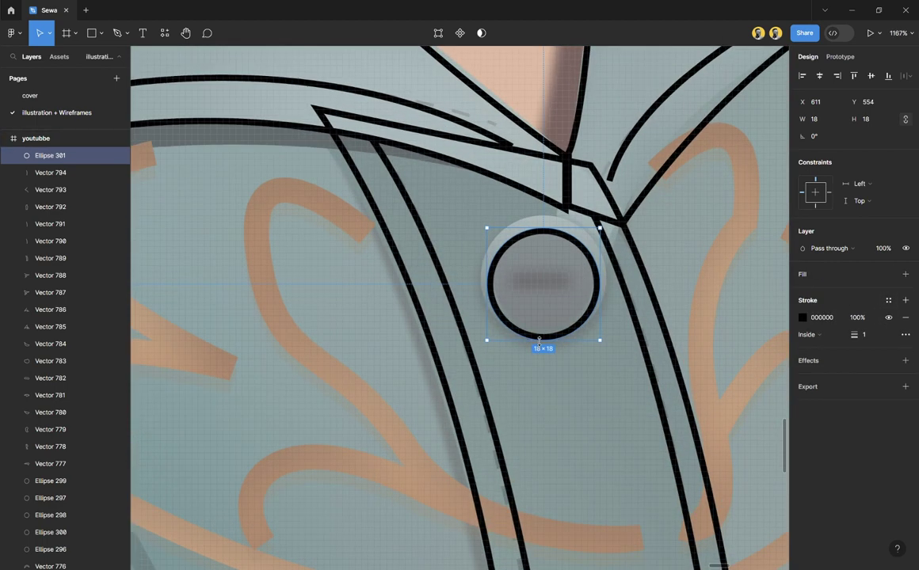
{"action": "left_click_drag", "start_coordinate": [540, 341], "coordinate": [540, 328]}
Step: Add an enlarged duplicate as an outer ring and a horizontal slot line, then group them
{"action": "key", "text": "ctrl+d"}
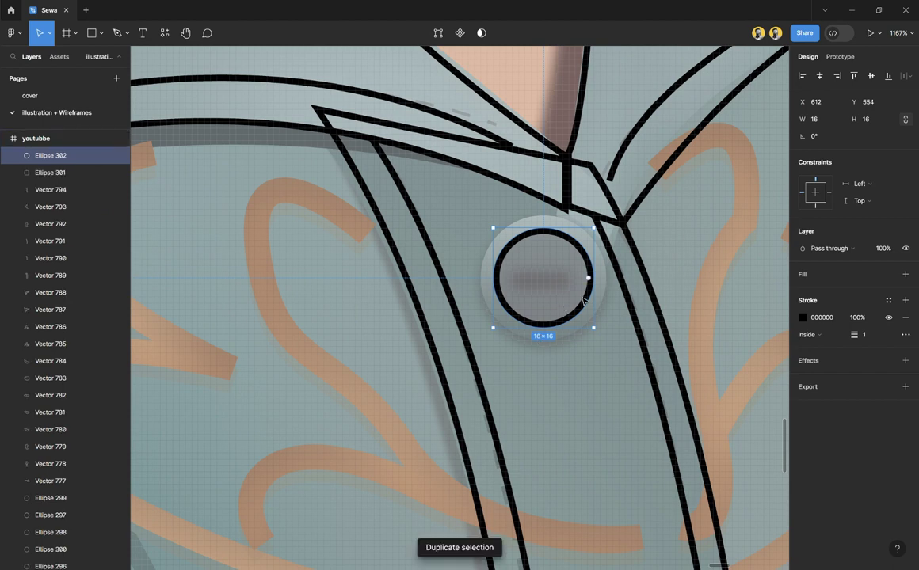
{"action": "left_click_drag", "start_coordinate": [607, 297], "coordinate": [618, 302]}
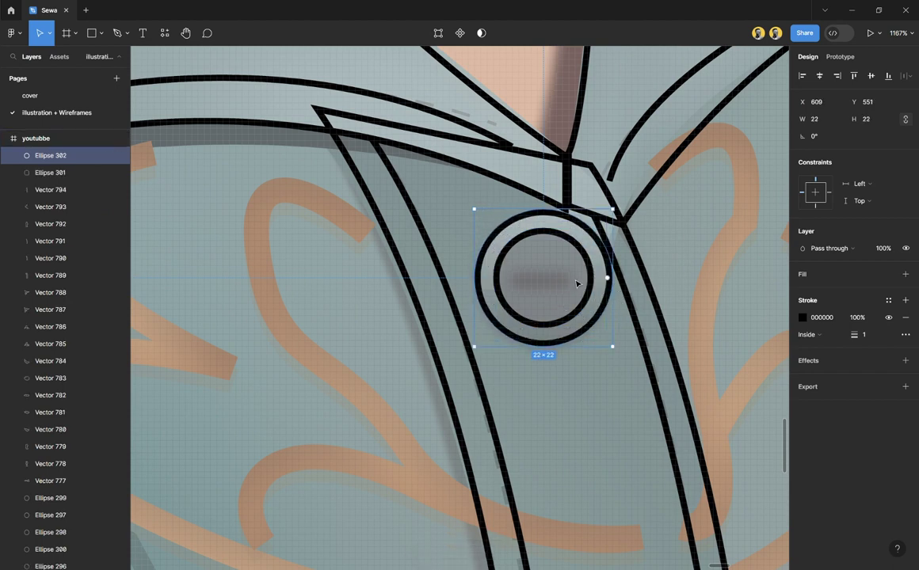
{"action": "key", "text": "p"}
{"action": "left_click", "coordinate": [515, 278]}
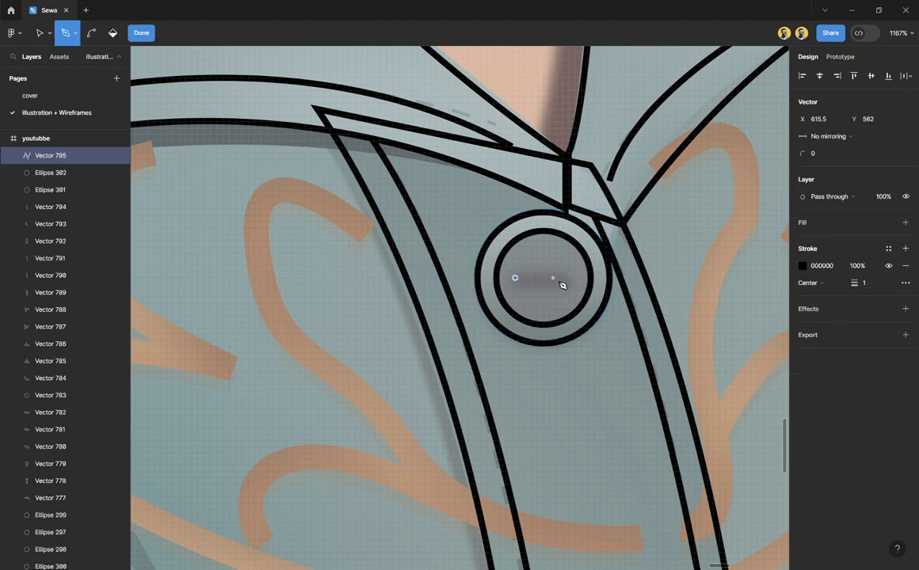
{"action": "left_click", "coordinate": [568, 278]}
{"action": "key", "text": "Escape"}
{"action": "key", "text": "Escape"}
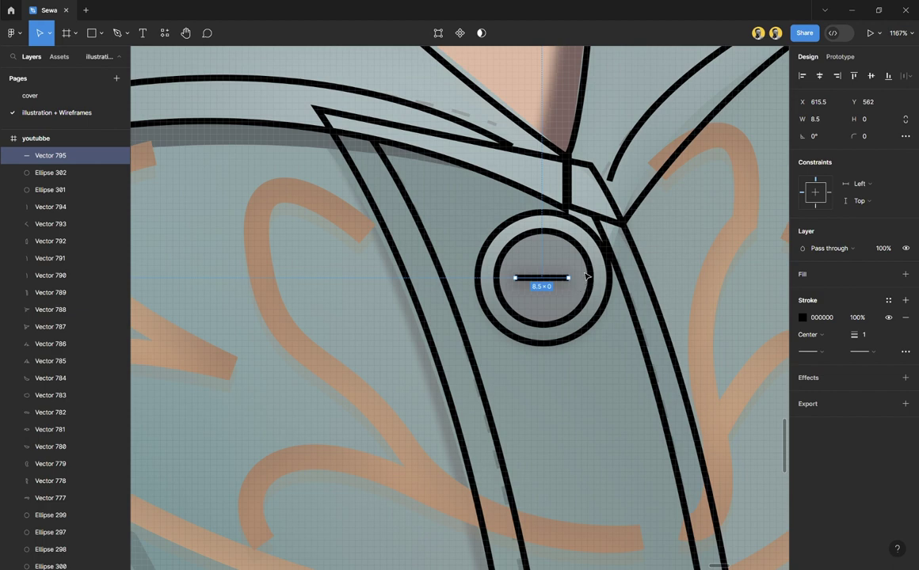
{"action": "left_click", "coordinate": [591, 279], "text": "shift"}
{"action": "left_click", "coordinate": [605, 305], "text": "shift"}
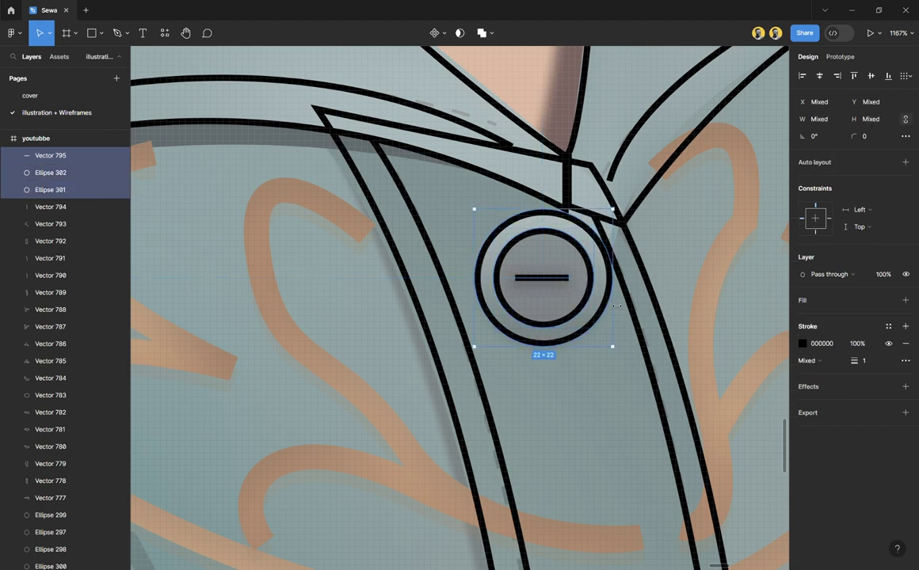
{"action": "key", "text": "ctrl+g"}
Step: Copy the button outline onto the middle and bottom buttons, tilting each slot to match
{"action": "scroll", "coordinate": [508, 287], "scroll_direction": "down", "scroll_amount": 5}
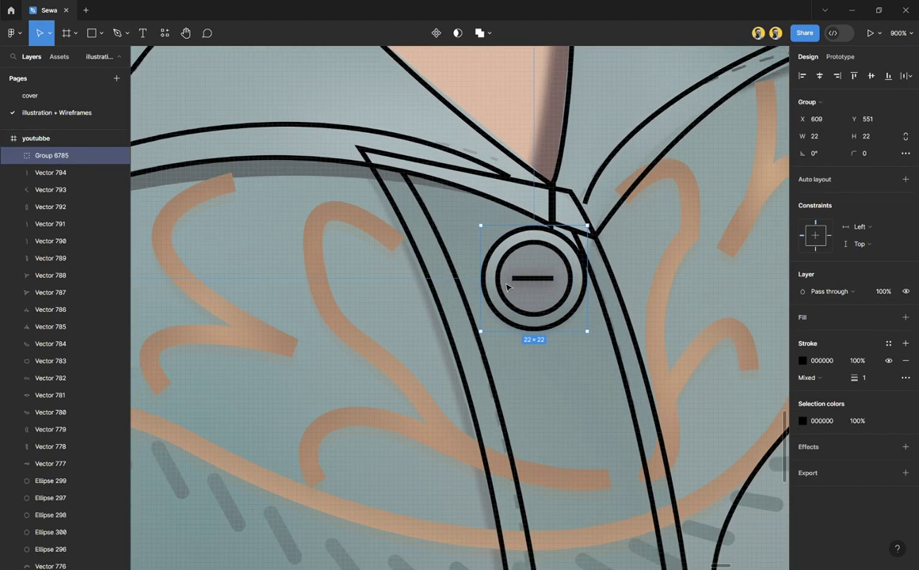
{"action": "scroll", "coordinate": [508, 288], "scroll_direction": "down", "scroll_amount": 2}
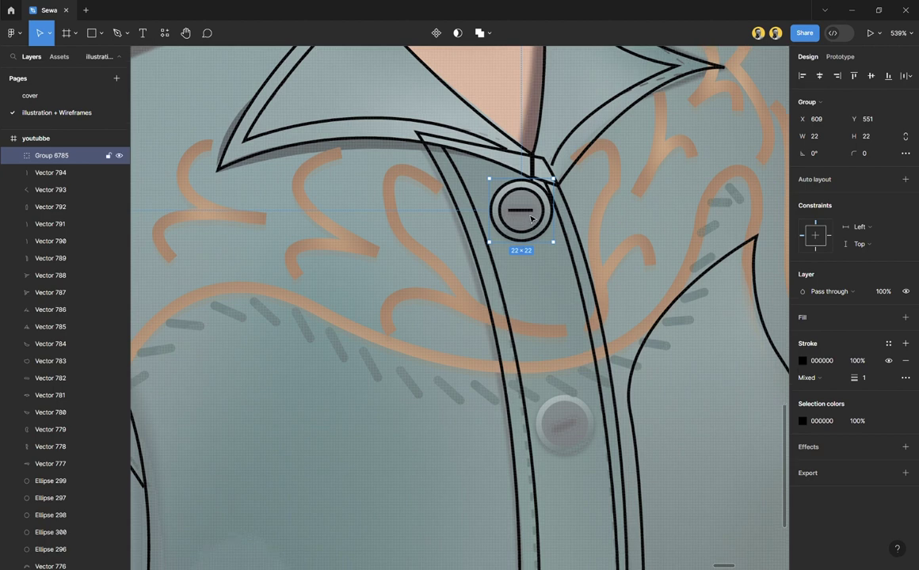
{"action": "left_click_drag", "start_coordinate": [531, 219], "coordinate": [573, 431]}
{"action": "left_click_drag", "start_coordinate": [614, 389], "coordinate": [590, 367]}
{"action": "scroll", "coordinate": [566, 401], "scroll_direction": "down", "scroll_amount": 5}
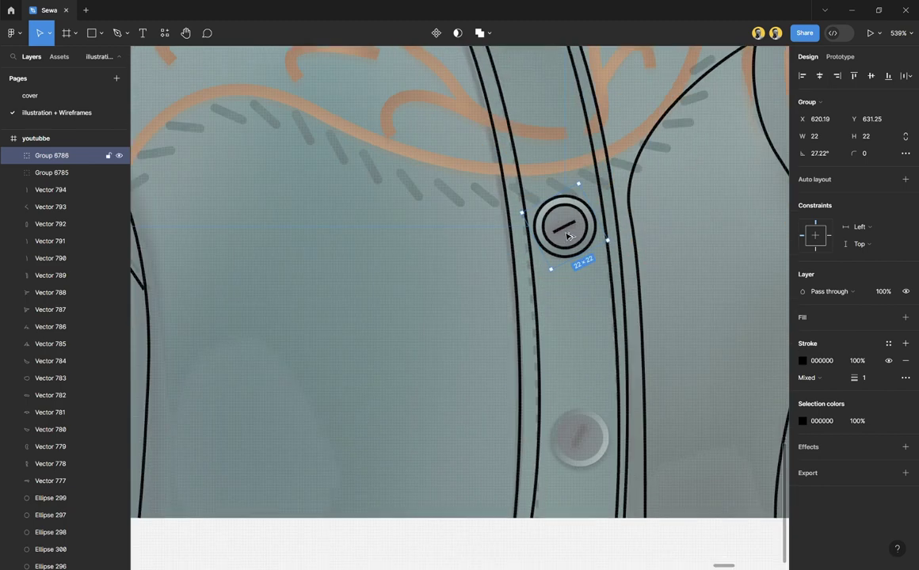
{"action": "left_click_drag", "start_coordinate": [568, 248], "coordinate": [580, 442]}
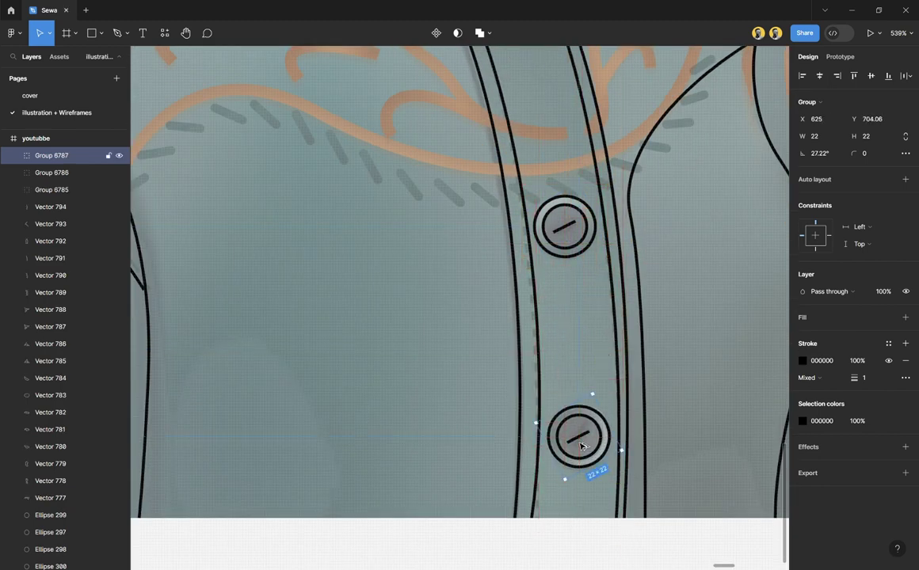
{"action": "left_click_drag", "start_coordinate": [602, 394], "coordinate": [558, 382]}
{"action": "left_click", "coordinate": [549, 552]}
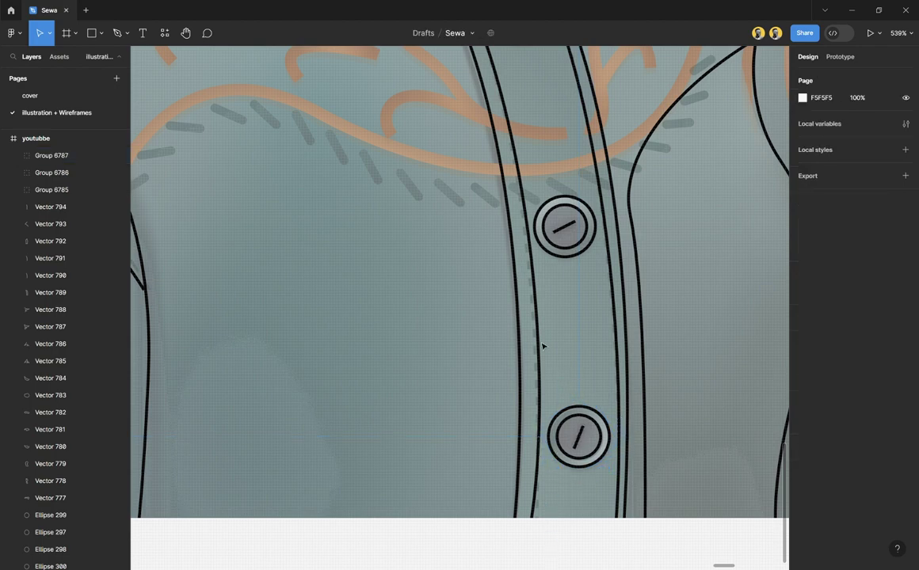
{"action": "scroll", "coordinate": [541, 340], "scroll_direction": "down", "scroll_amount": 5}
{"action": "scroll", "coordinate": [538, 332], "scroll_direction": "up", "scroll_amount": 2}
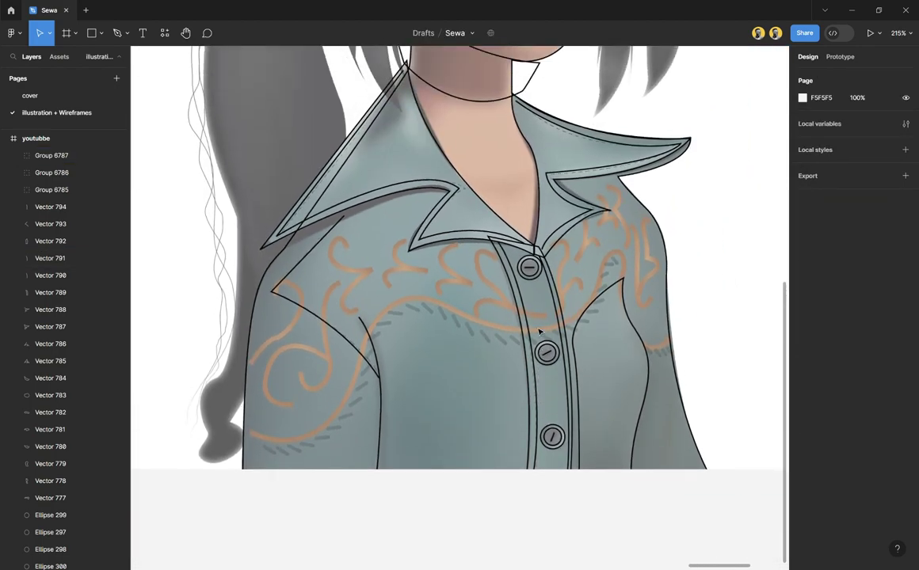
{"action": "scroll", "coordinate": [514, 300], "scroll_direction": "up", "scroll_amount": 4}
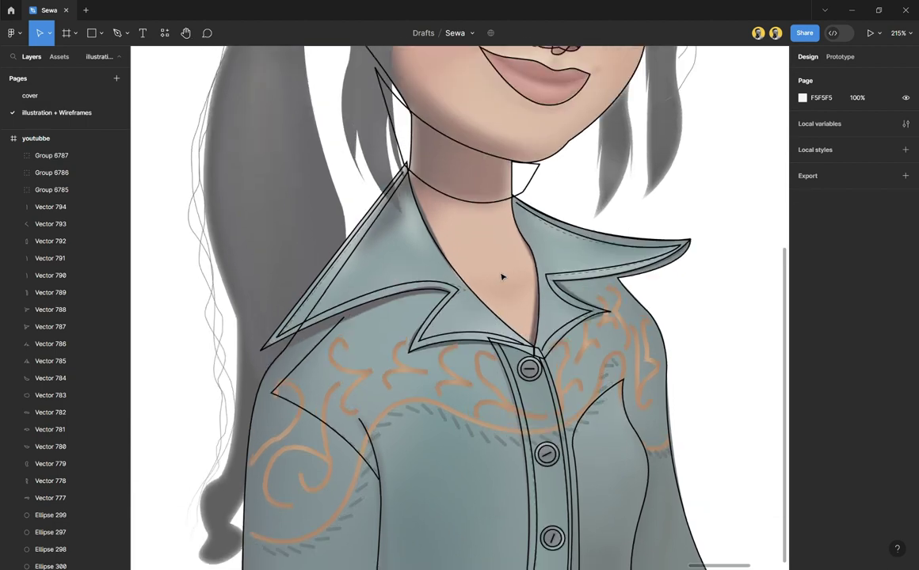
{"action": "scroll", "coordinate": [502, 276], "scroll_direction": "up", "scroll_amount": 6}
{"action": "scroll", "coordinate": [501, 277], "scroll_direction": "down", "scroll_amount": 1}
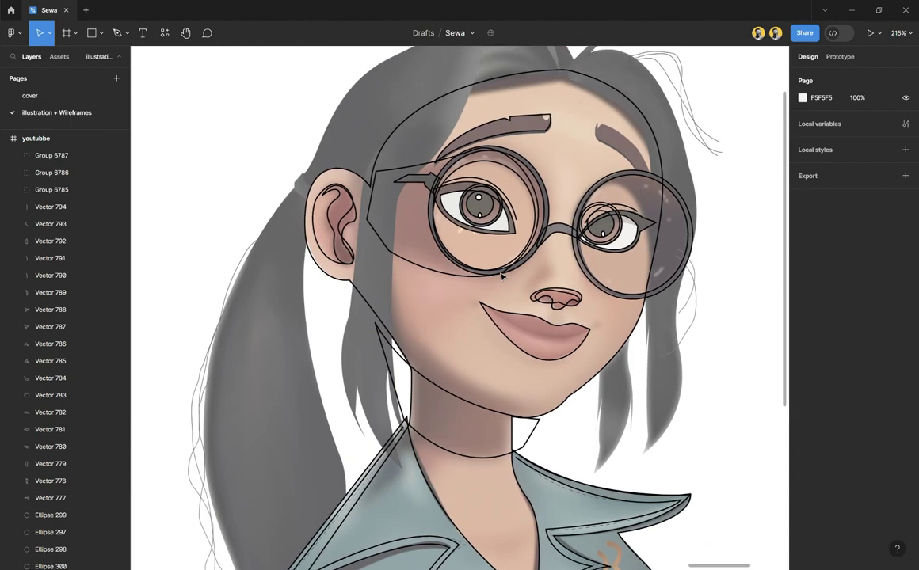
{"action": "scroll", "coordinate": [501, 276], "scroll_direction": "down", "scroll_amount": 2}
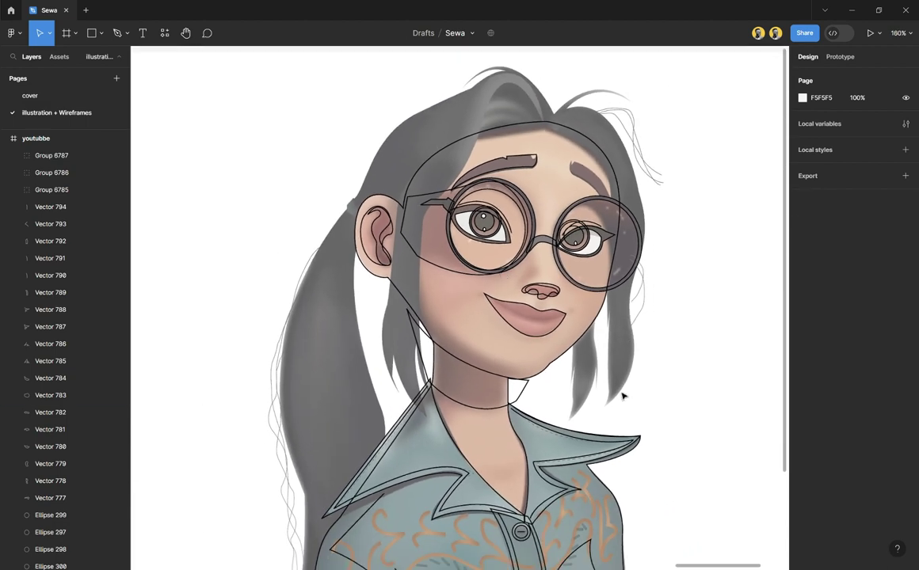
{"action": "key", "text": "p"}
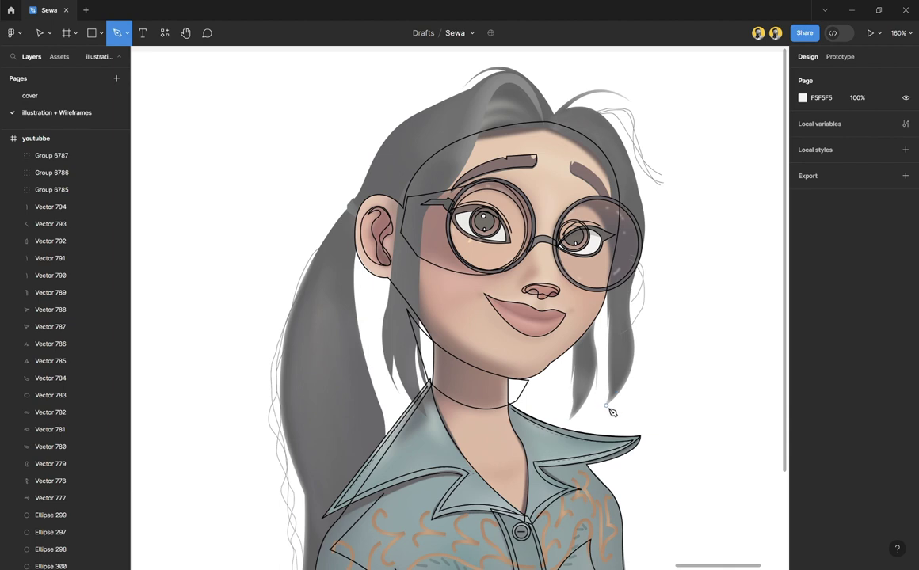
{"action": "left_click", "coordinate": [607, 406]}
{"action": "key", "text": "Escape"}
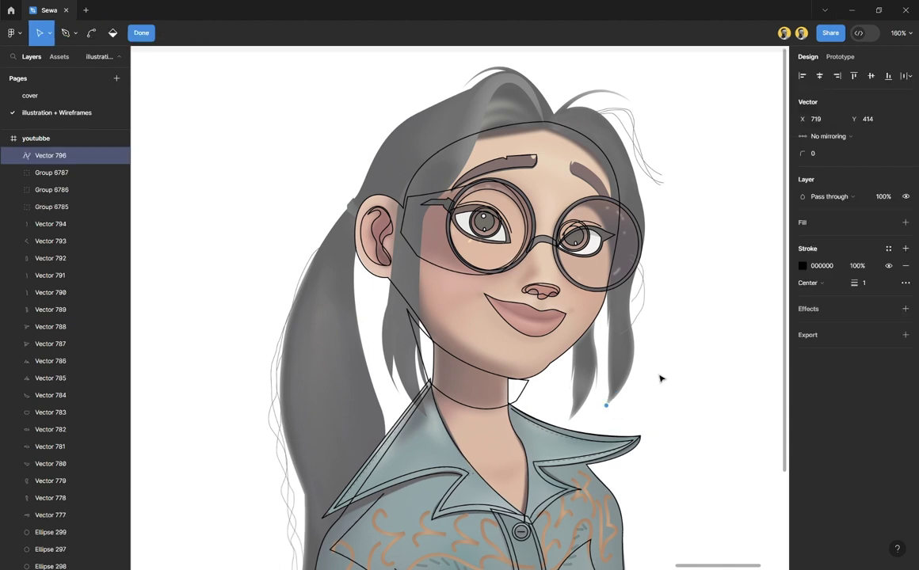
{"action": "key", "text": "Escape"}
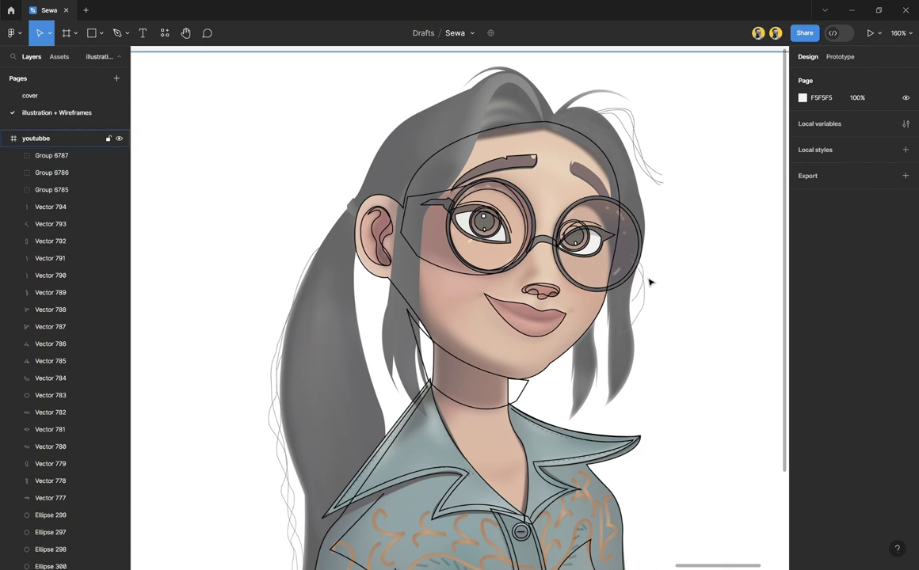
{"action": "scroll", "coordinate": [658, 295], "scroll_direction": "down", "scroll_amount": 3}
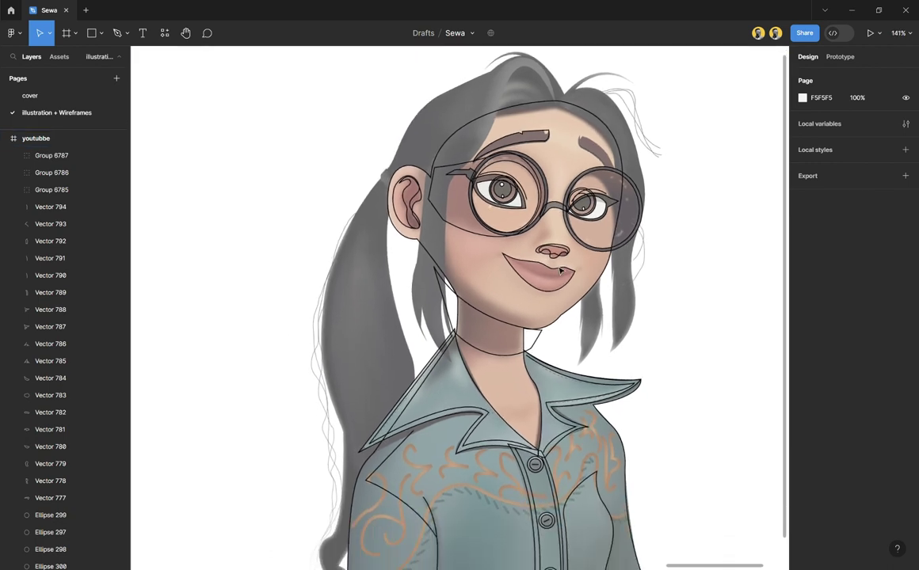
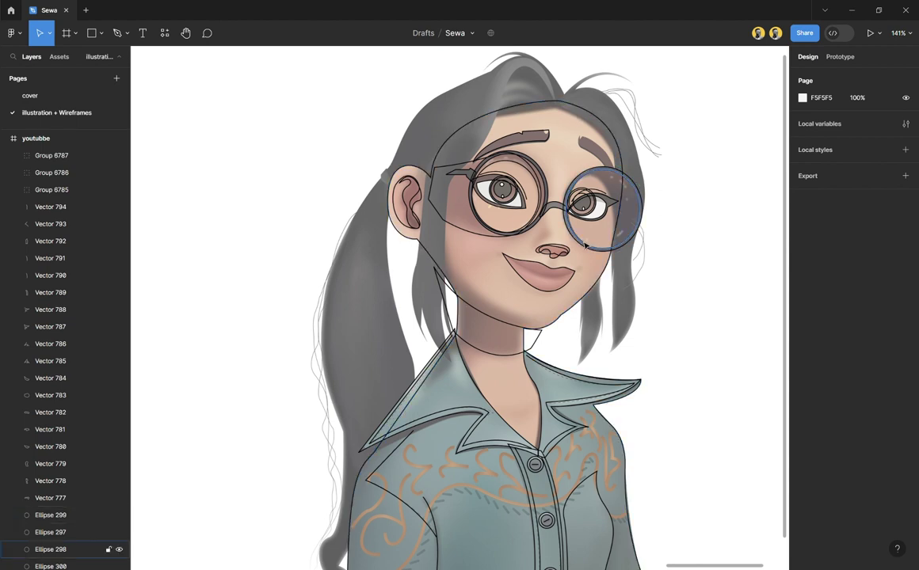
Step: Discard a stray one-point Pen path and get the Pen tool ready for a fresh path
{"action": "key", "text": "p"}
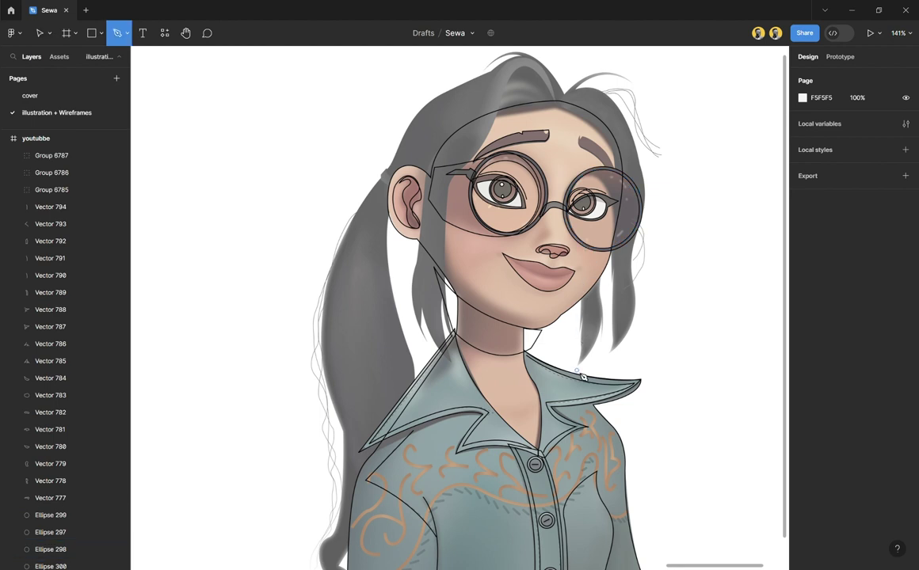
{"action": "left_click", "coordinate": [579, 365]}
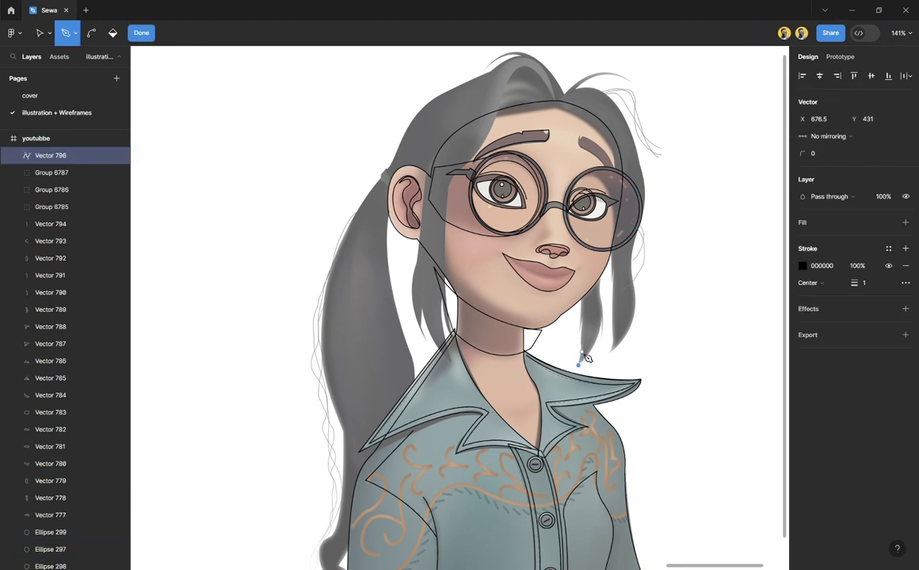
{"action": "key", "text": "Escape"}
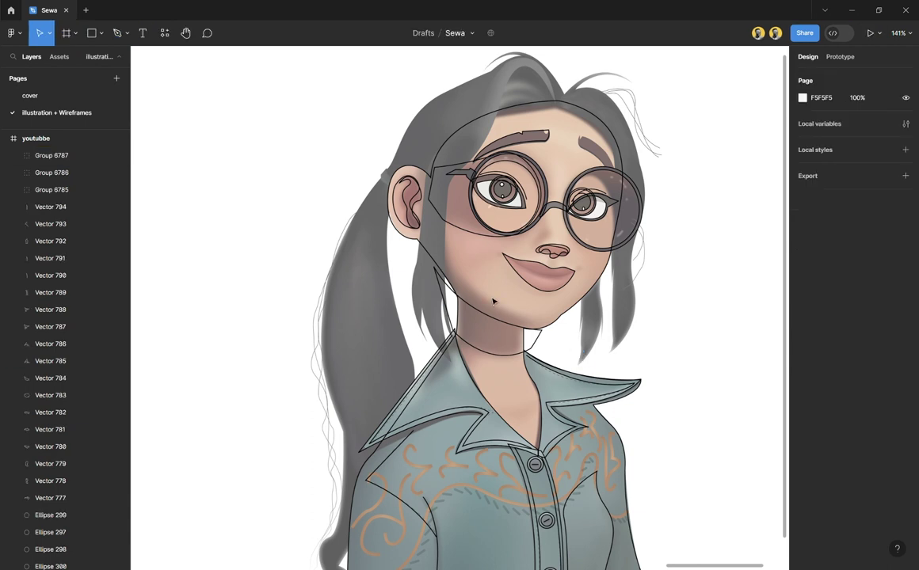
{"action": "scroll", "coordinate": [493, 301], "scroll_direction": "down", "scroll_amount": 2}
{"action": "scroll", "coordinate": [493, 302], "scroll_direction": "up", "scroll_amount": 1}
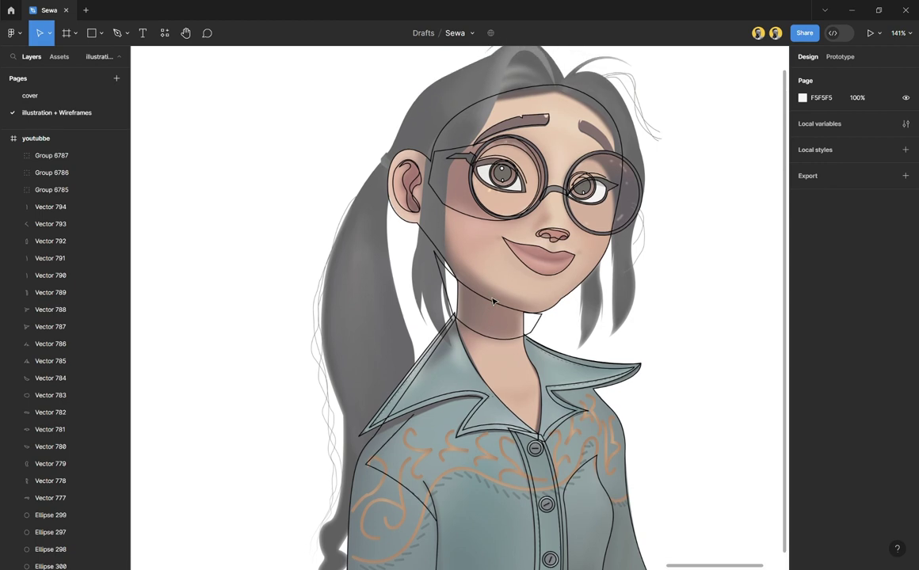
{"action": "scroll", "coordinate": [492, 302], "scroll_direction": "up", "scroll_amount": 1}
{"action": "key", "text": "p"}
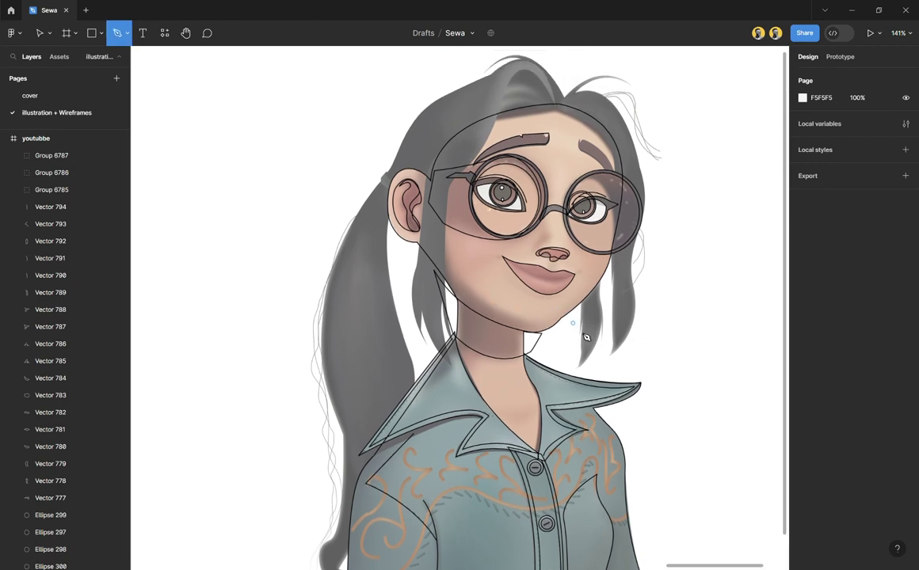
Step: Start the hair outline at the right strand tip and curve it up over the top of the head
{"action": "left_click", "coordinate": [612, 356]}
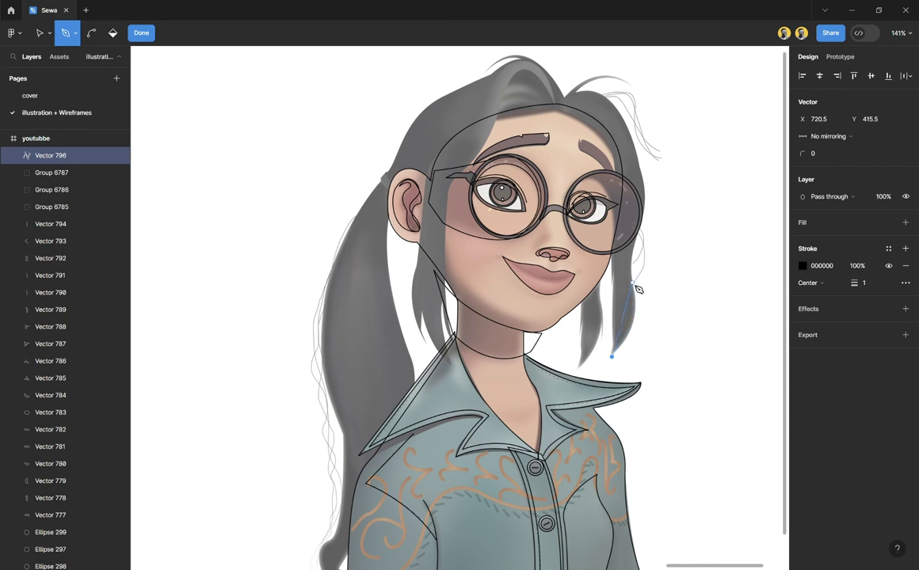
{"action": "left_click_drag", "start_coordinate": [631, 282], "coordinate": [621, 239]}
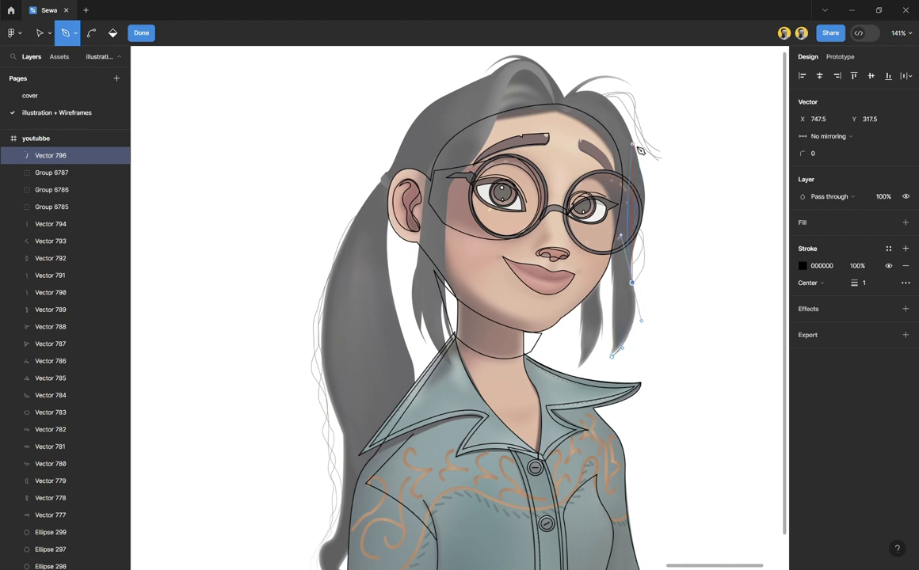
{"action": "left_click_drag", "start_coordinate": [631, 143], "coordinate": [567, 110]}
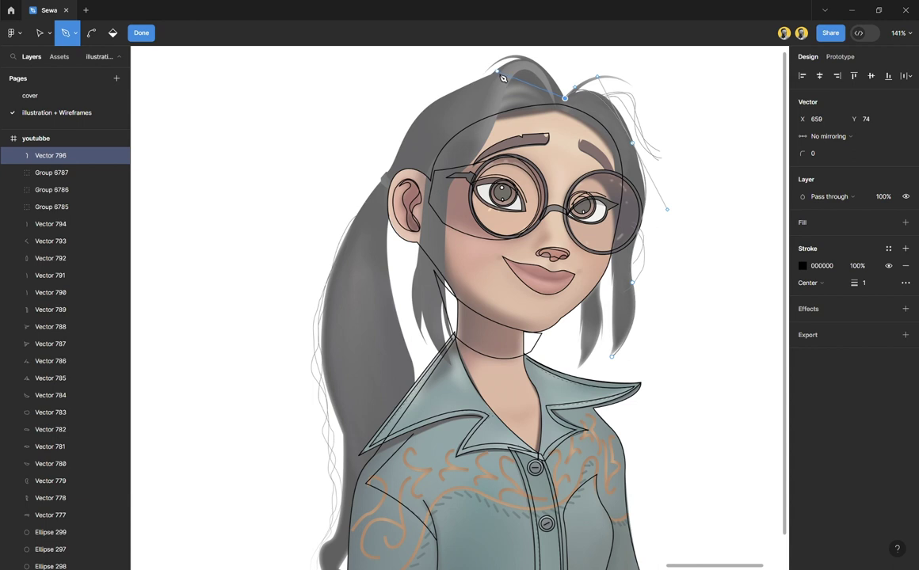
{"action": "left_click_drag", "start_coordinate": [499, 80], "coordinate": [460, 126]}
{"action": "left_click_drag", "start_coordinate": [396, 157], "coordinate": [374, 230]}
Step: Carry the hair outline down the left side of the head, past the ear, onto the left ponytail
{"action": "key", "text": "ctrl+z"}
{"action": "scroll", "coordinate": [408, 134], "scroll_direction": "up", "scroll_amount": 5}
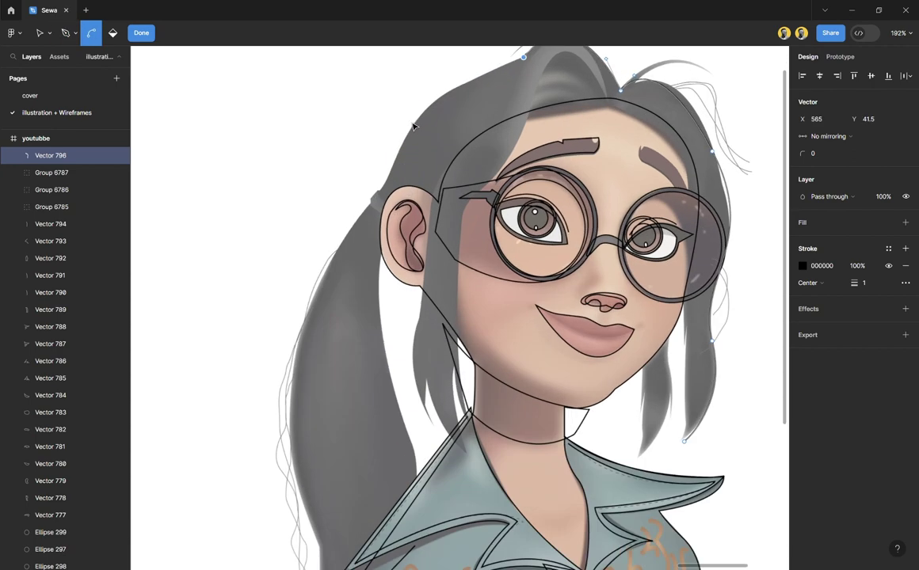
{"action": "left_click_drag", "start_coordinate": [412, 145], "coordinate": [389, 184]}
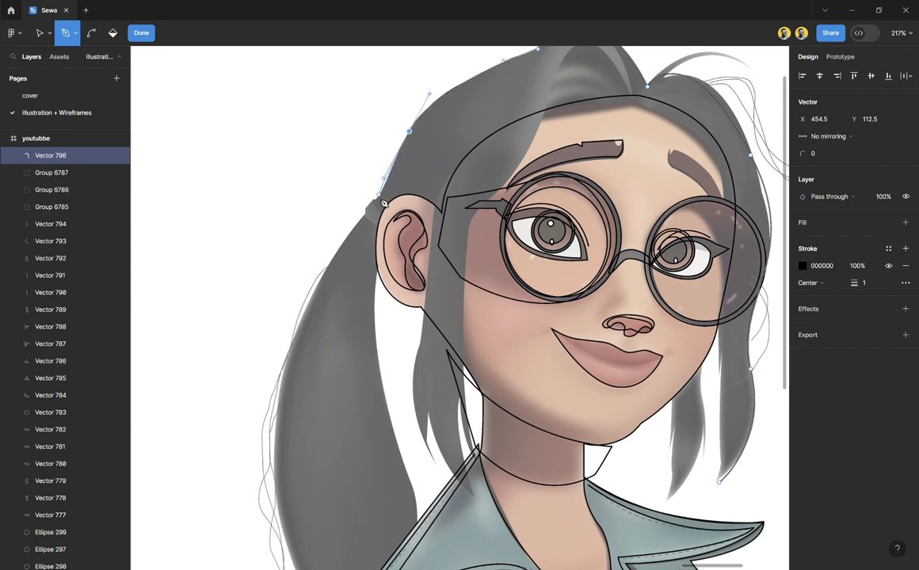
{"action": "left_click_drag", "start_coordinate": [355, 225], "coordinate": [306, 285]}
{"action": "scroll", "coordinate": [307, 285], "scroll_direction": "down", "scroll_amount": 5}
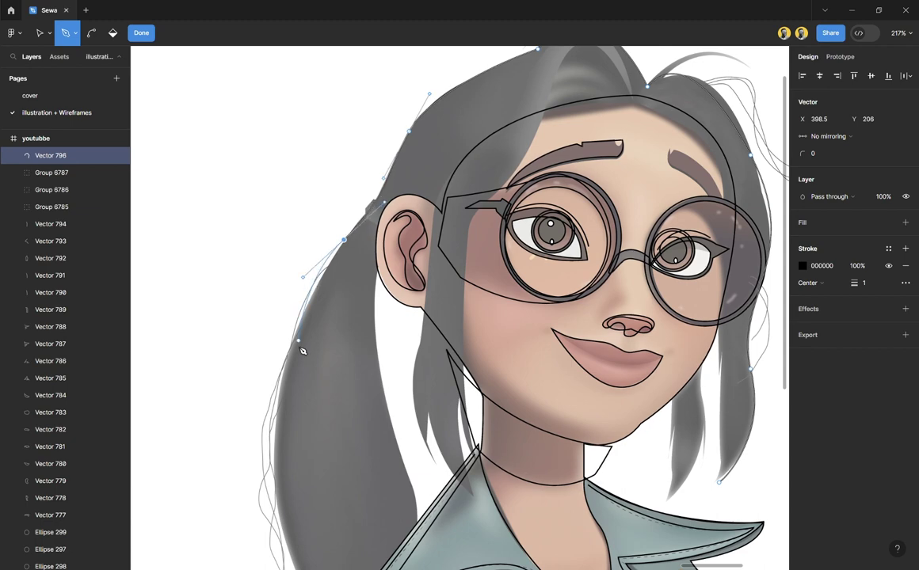
{"action": "scroll", "coordinate": [309, 293], "scroll_direction": "down", "scroll_amount": 3}
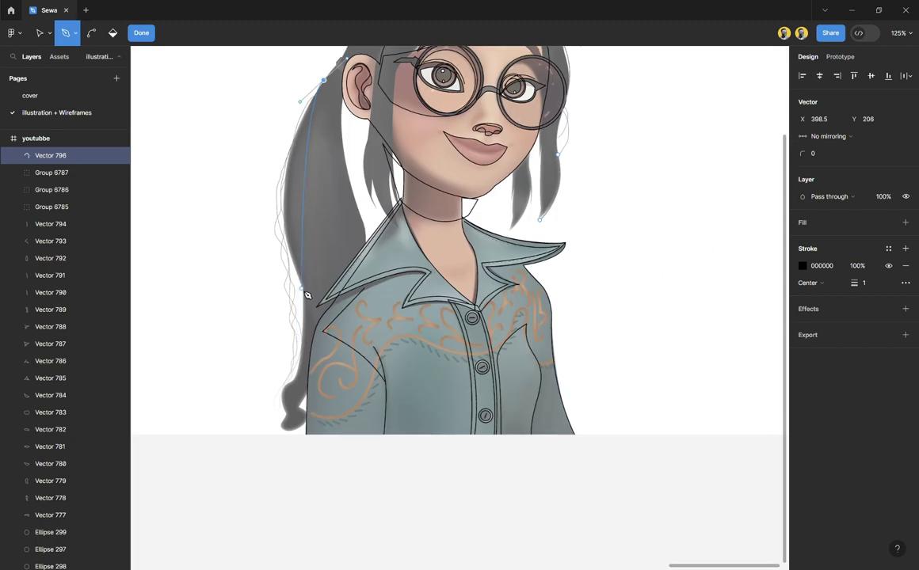
{"action": "left_click_drag", "start_coordinate": [310, 294], "coordinate": [360, 370]}
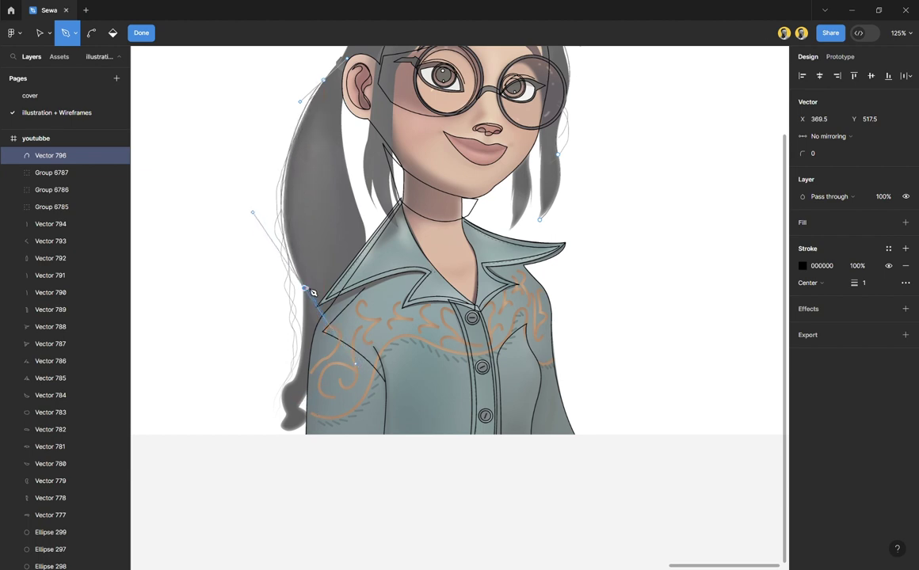
{"action": "scroll", "coordinate": [293, 334], "scroll_direction": "up", "scroll_amount": 3}
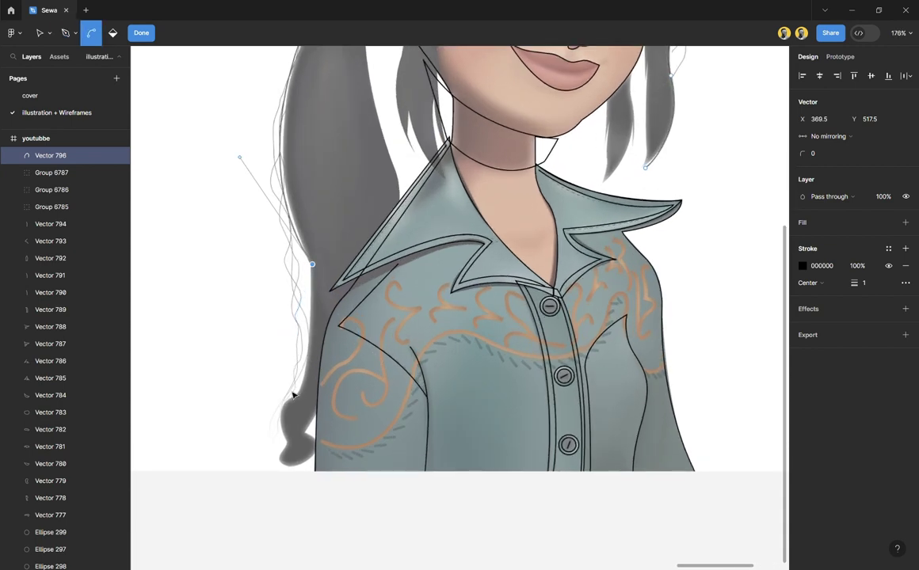
{"action": "left_click_drag", "start_coordinate": [297, 393], "coordinate": [296, 458]}
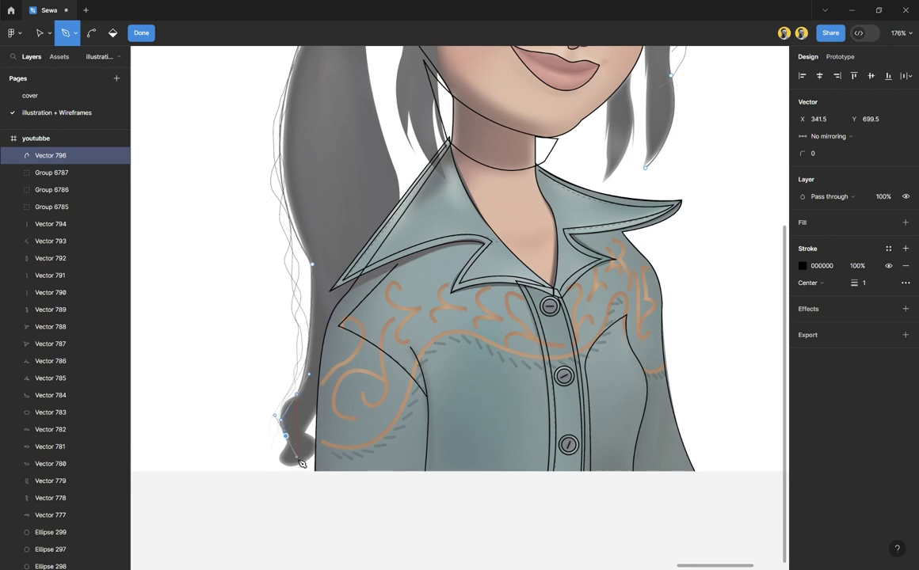
{"action": "key", "text": "ctrl+z"}
Step: Zoom in on the ponytail tip and place a point at its bottom curl, removing a misplaced bend
{"action": "scroll", "coordinate": [279, 460], "scroll_direction": "up", "scroll_amount": 3}
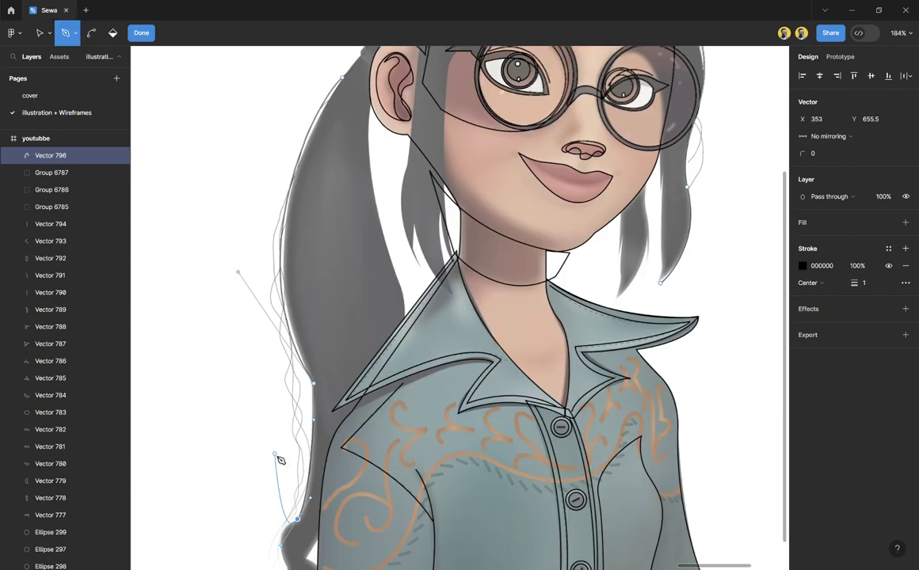
{"action": "scroll", "coordinate": [283, 468], "scroll_direction": "up", "scroll_amount": 3}
{"action": "scroll", "coordinate": [283, 467], "scroll_direction": "up", "scroll_amount": 10, "text": "ctrl"}
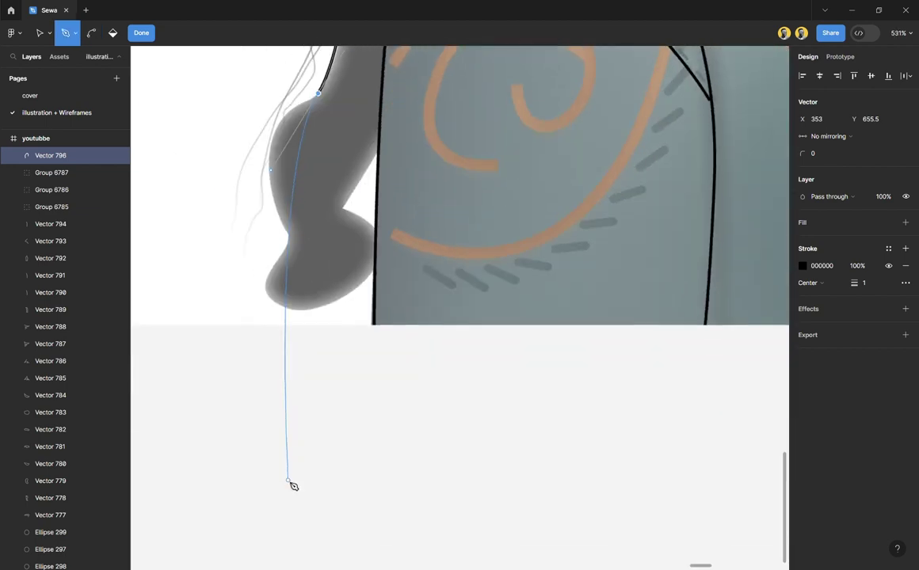
{"action": "scroll", "coordinate": [293, 486], "scroll_direction": "up", "scroll_amount": 1}
{"action": "left_click", "coordinate": [293, 247]}
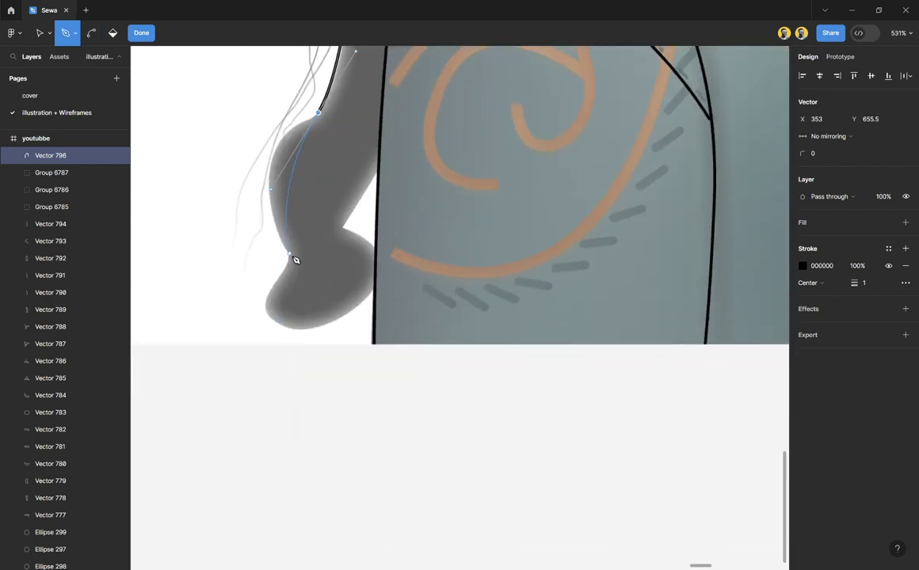
{"action": "left_click_drag", "start_coordinate": [295, 259], "coordinate": [313, 331]}
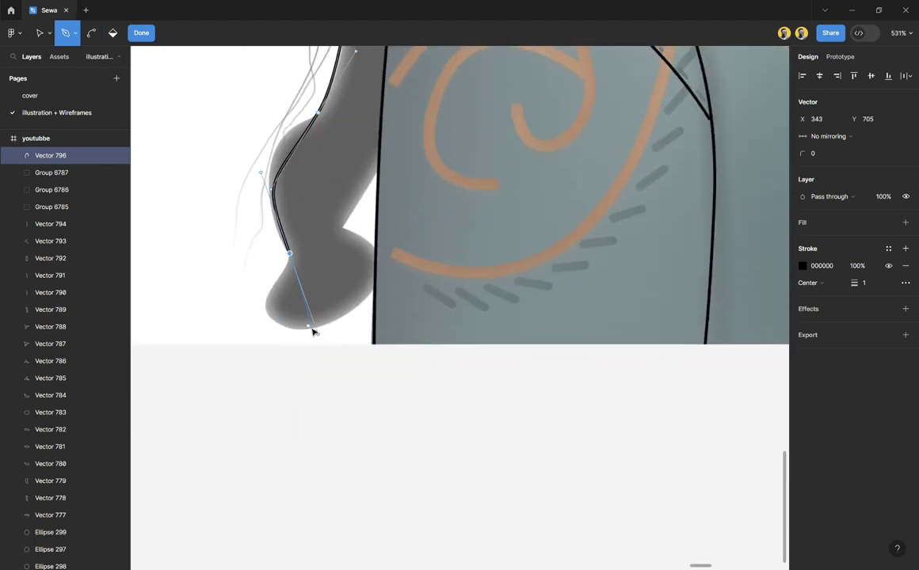
{"action": "key", "text": "ctrl+z"}
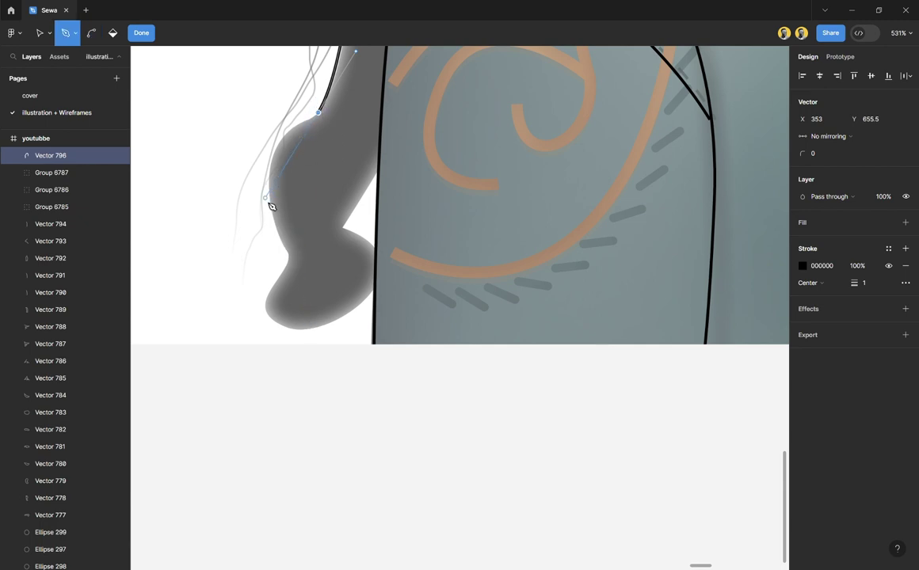
Step: Curve the outline around the curl's outer edge and bottom, then back up its inner side
{"action": "left_click_drag", "start_coordinate": [273, 203], "coordinate": [289, 248]}
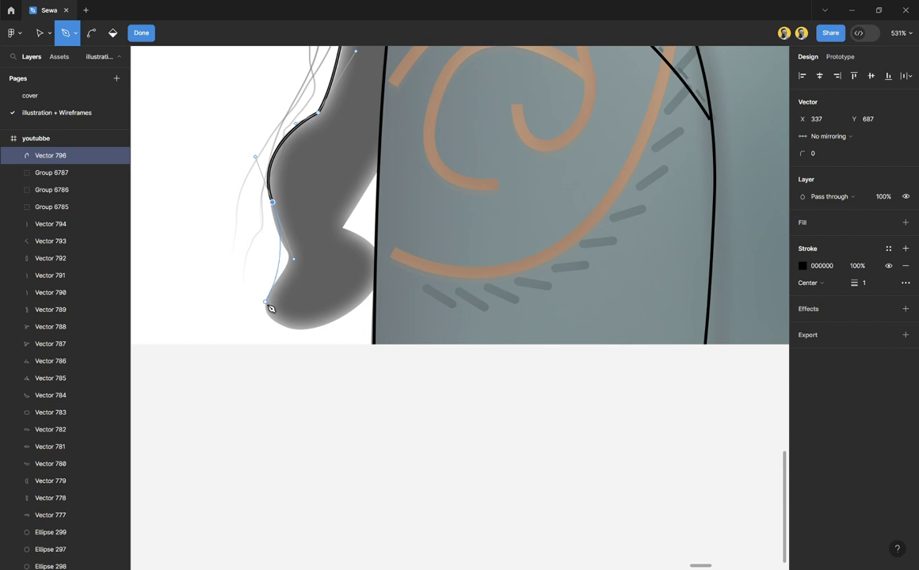
{"action": "left_click_drag", "start_coordinate": [266, 302], "coordinate": [256, 325]}
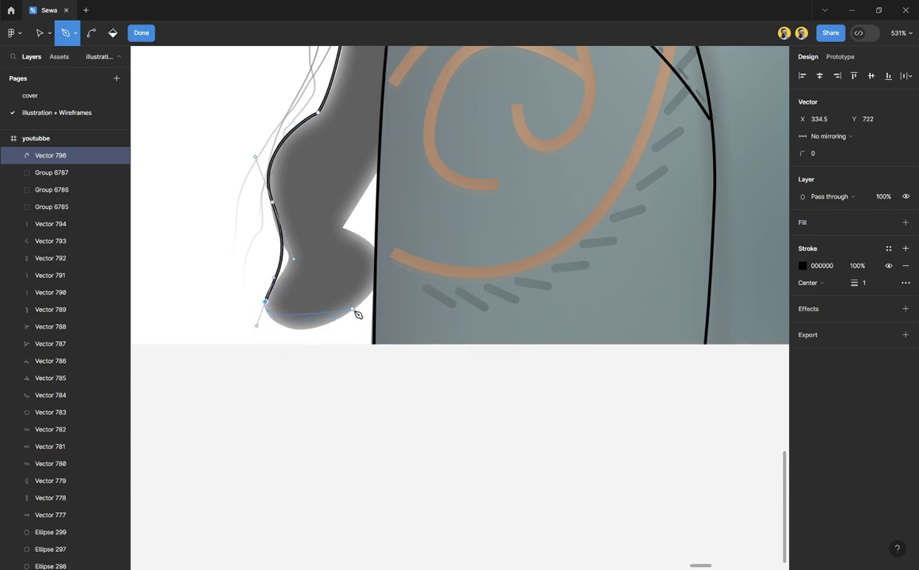
{"action": "left_click_drag", "start_coordinate": [352, 309], "coordinate": [391, 274]}
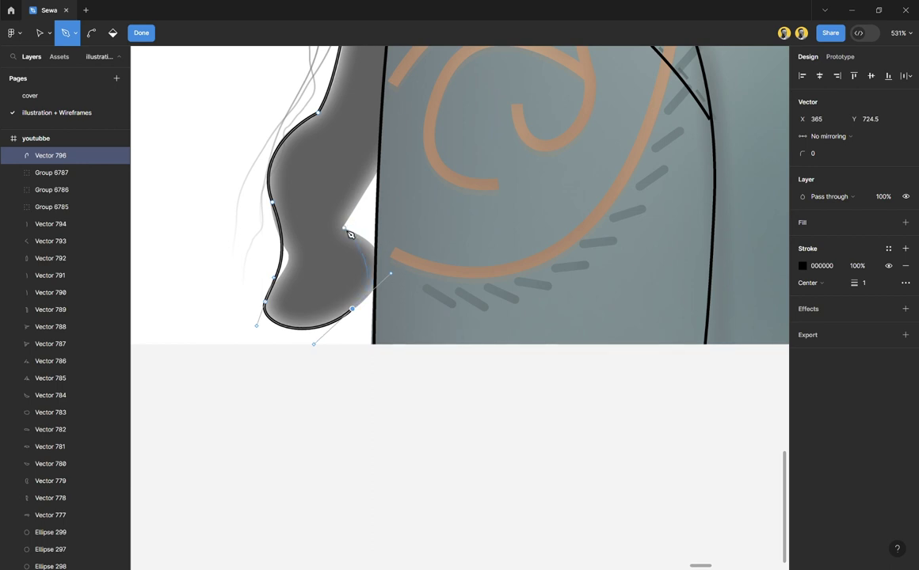
{"action": "left_click_drag", "start_coordinate": [343, 228], "coordinate": [304, 217]}
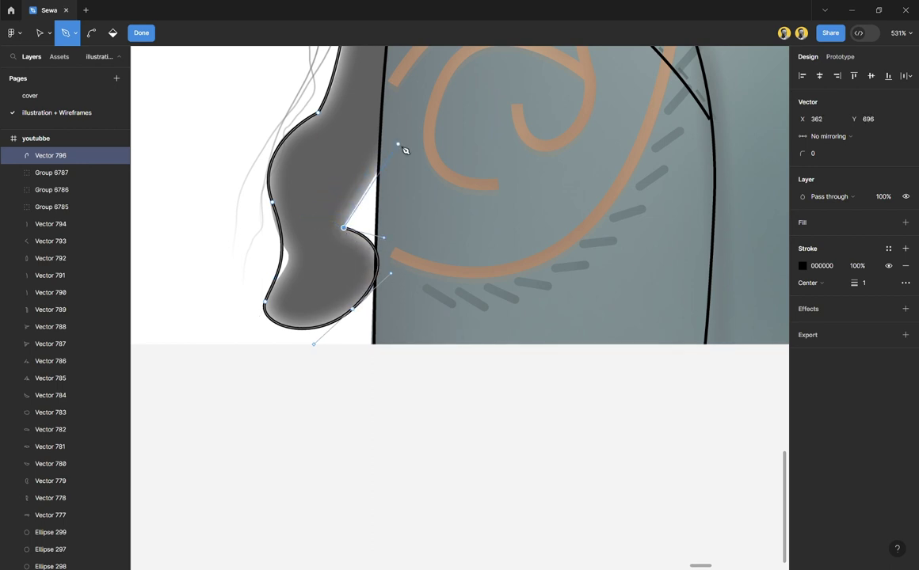
{"action": "scroll", "coordinate": [407, 159], "scroll_direction": "down", "scroll_amount": 5}
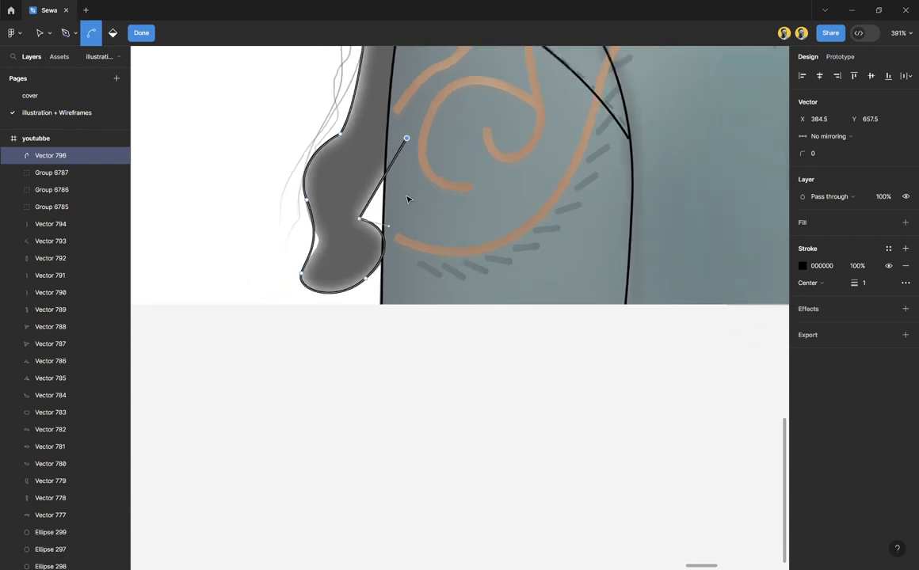
{"action": "scroll", "coordinate": [440, 240], "scroll_direction": "up", "scroll_amount": 5}
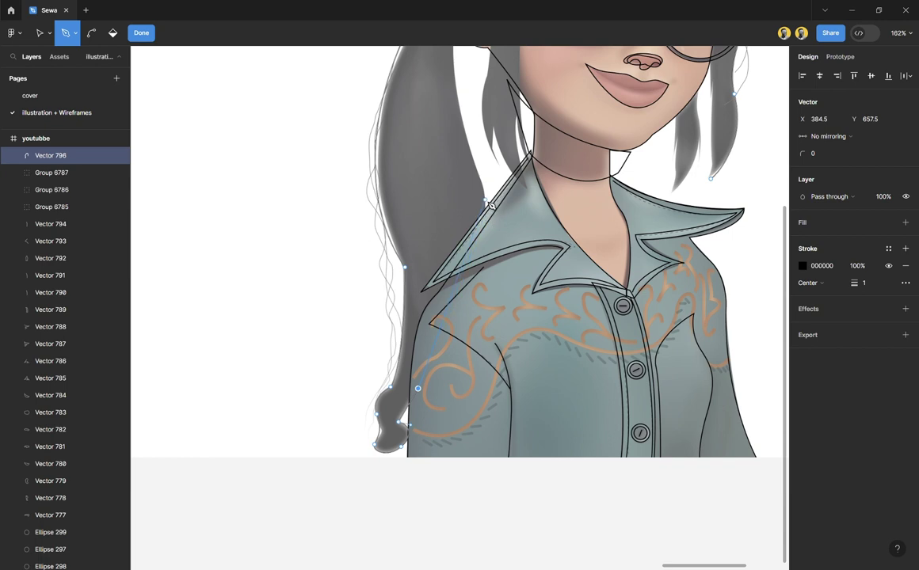
Step: Extend the outline up the ponytail's inner edge to the top of the ear
{"action": "left_click", "coordinate": [483, 189]}
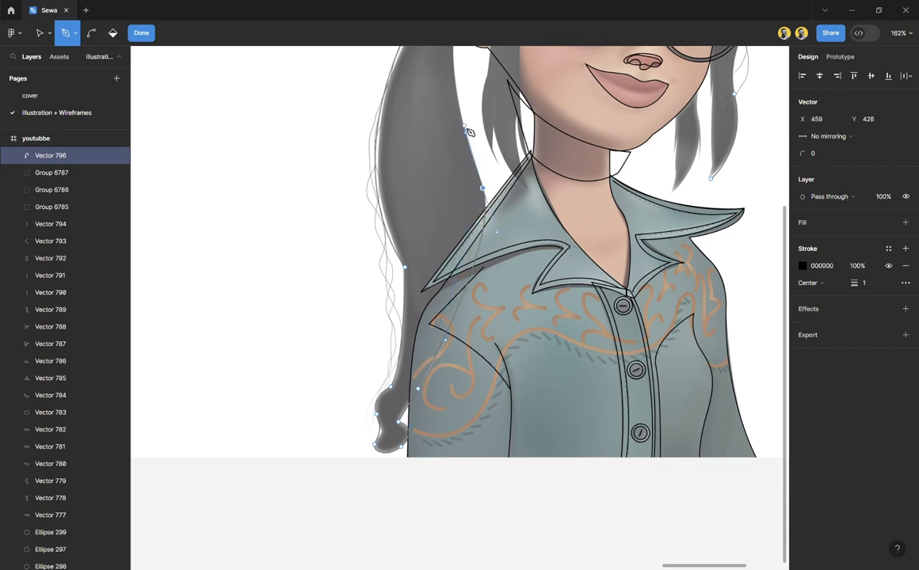
{"action": "scroll", "coordinate": [469, 135], "scroll_direction": "up", "scroll_amount": 2}
{"action": "left_click", "coordinate": [470, 79]}
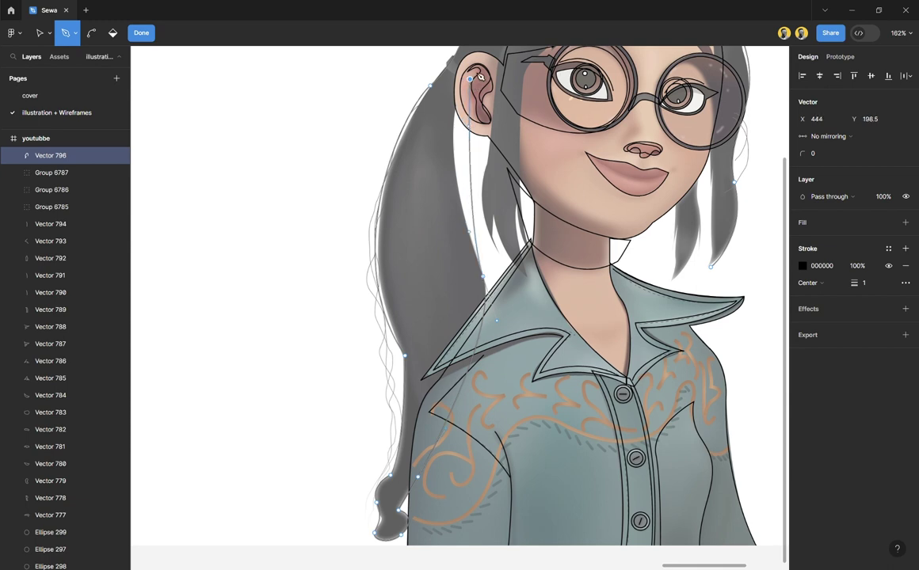
{"action": "scroll", "coordinate": [491, 57], "scroll_direction": "up", "scroll_amount": 4}
{"action": "left_click_drag", "start_coordinate": [492, 57], "coordinate": [515, 210]}
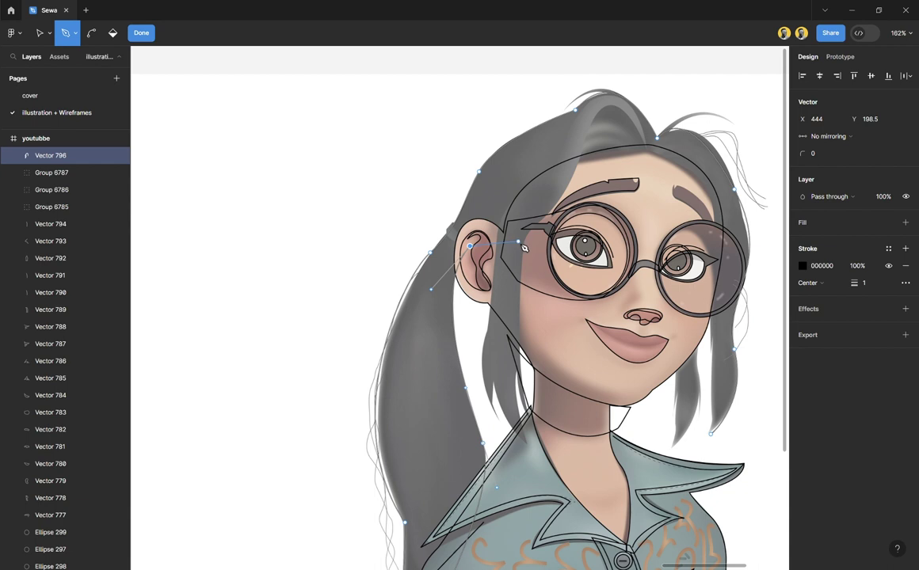
Step: Continue the outline along the forehead hairline beside the glasses to the right side of the face
{"action": "left_click", "coordinate": [536, 189]}
{"action": "left_click", "coordinate": [570, 165]}
{"action": "left_click", "coordinate": [649, 149]}
{"action": "left_click", "coordinate": [714, 198]}
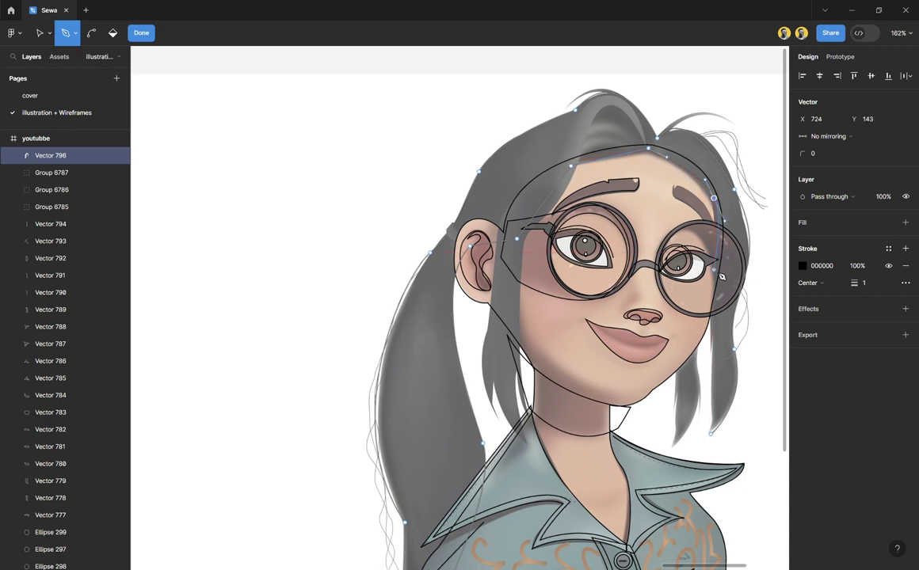
{"action": "left_click", "coordinate": [718, 300]}
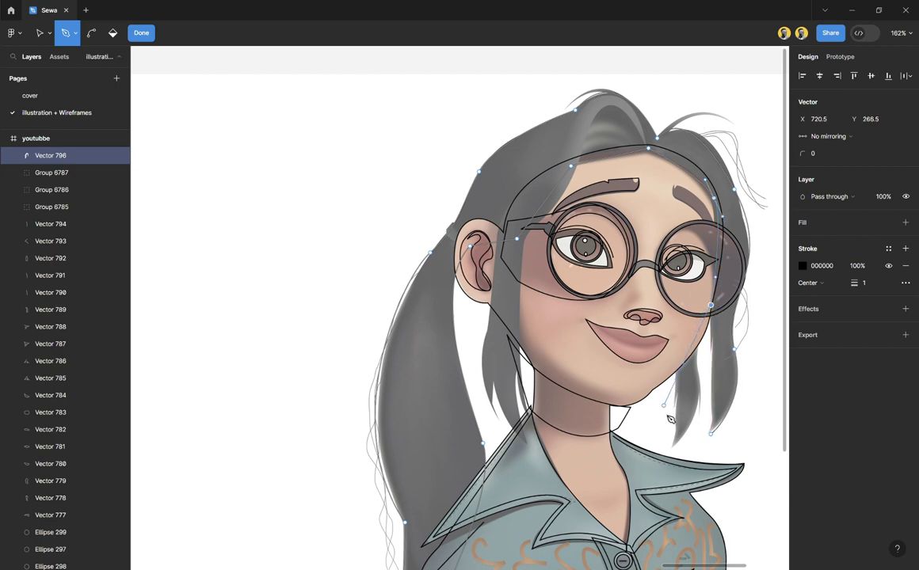
{"action": "scroll", "coordinate": [669, 421], "scroll_direction": "up", "scroll_amount": 2}
{"action": "scroll", "coordinate": [669, 421], "scroll_direction": "up", "scroll_amount": 3}
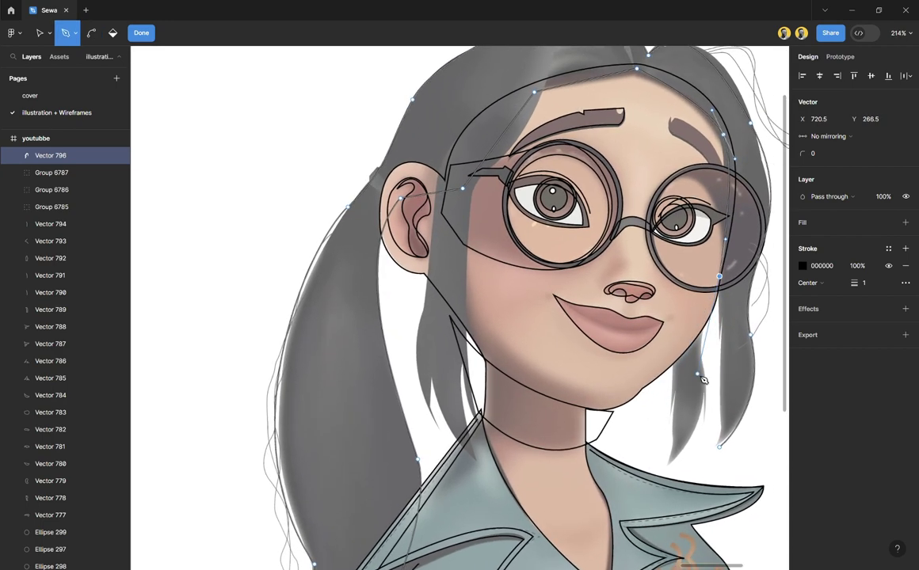
{"action": "scroll", "coordinate": [703, 380], "scroll_direction": "down", "scroll_amount": 2}
{"action": "scroll", "coordinate": [703, 380], "scroll_direction": "right", "scroll_amount": 1}
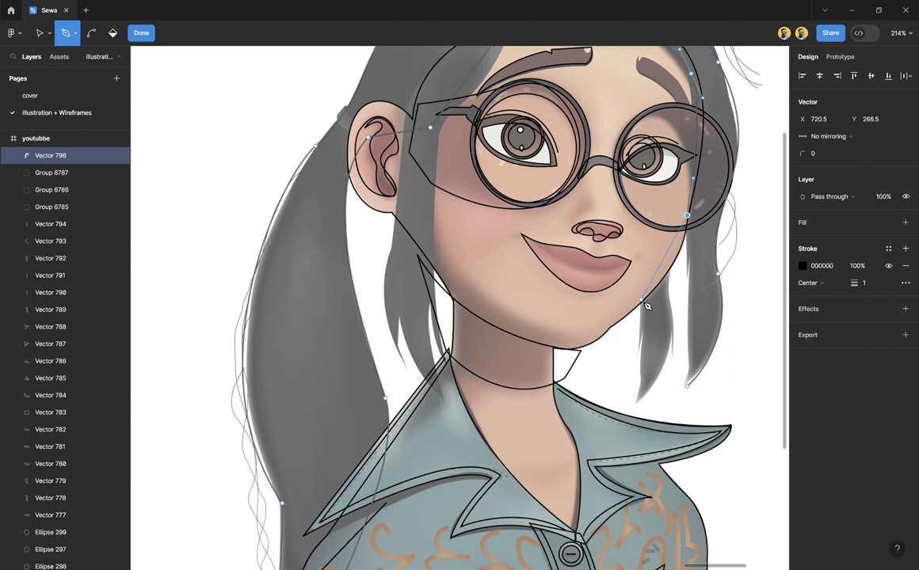
Step: Trace the right hair strand down to its tip and curve back up its inner edge
{"action": "left_click_drag", "start_coordinate": [642, 301], "coordinate": [607, 336]}
{"action": "scroll", "coordinate": [639, 318], "scroll_direction": "up", "scroll_amount": 5}
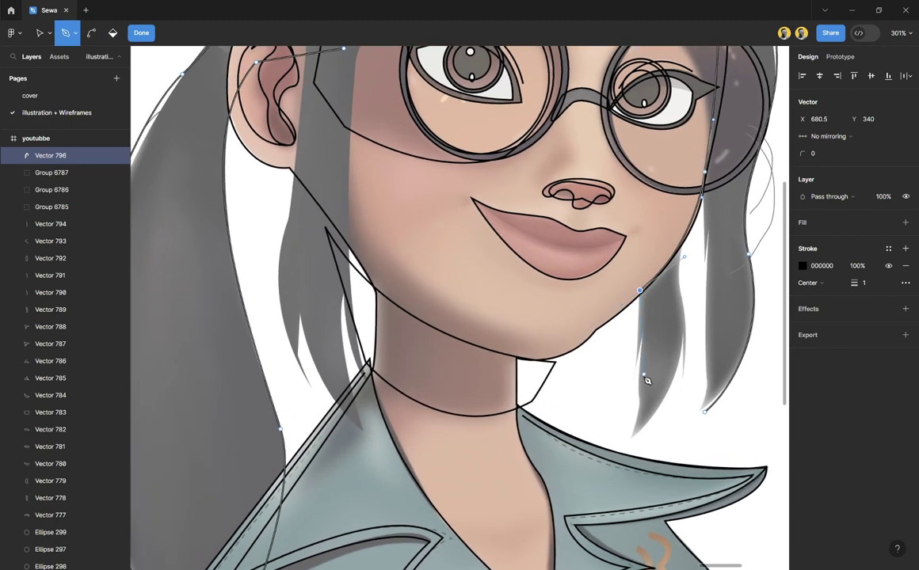
{"action": "left_click", "coordinate": [634, 377]}
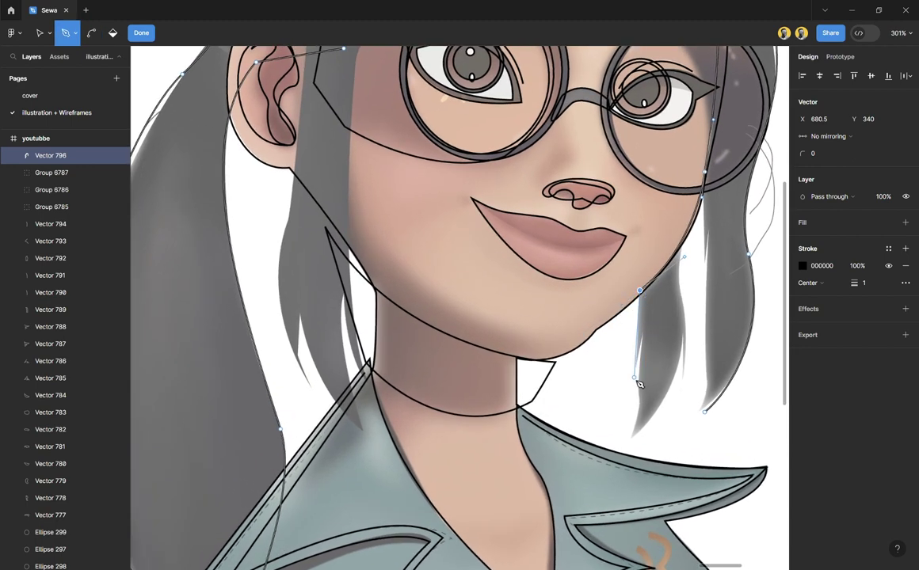
{"action": "left_click", "coordinate": [644, 336]}
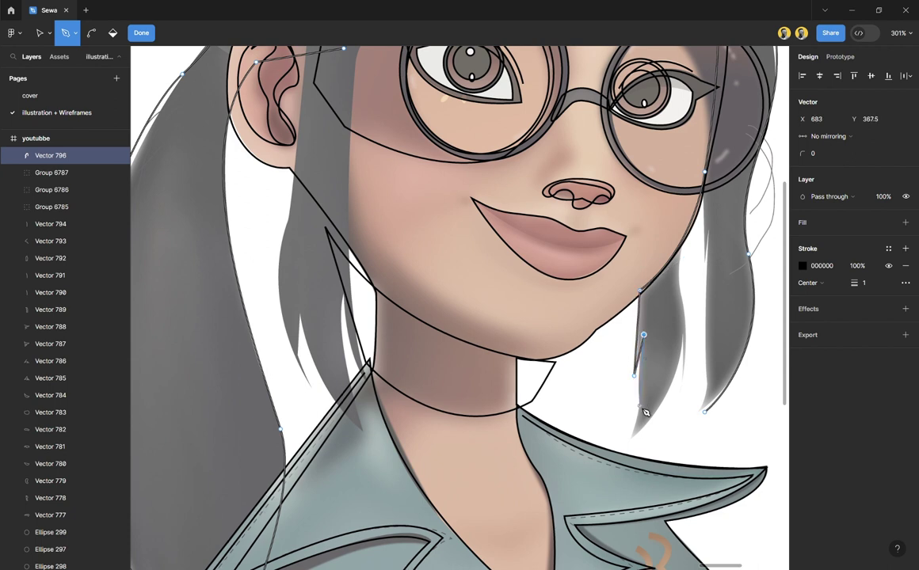
{"action": "left_click_drag", "start_coordinate": [639, 407], "coordinate": [644, 419]}
{"action": "left_click", "coordinate": [632, 440]}
{"action": "left_click_drag", "start_coordinate": [682, 335], "coordinate": [679, 282]}
{"action": "left_click_drag", "start_coordinate": [681, 305], "coordinate": [679, 283]}
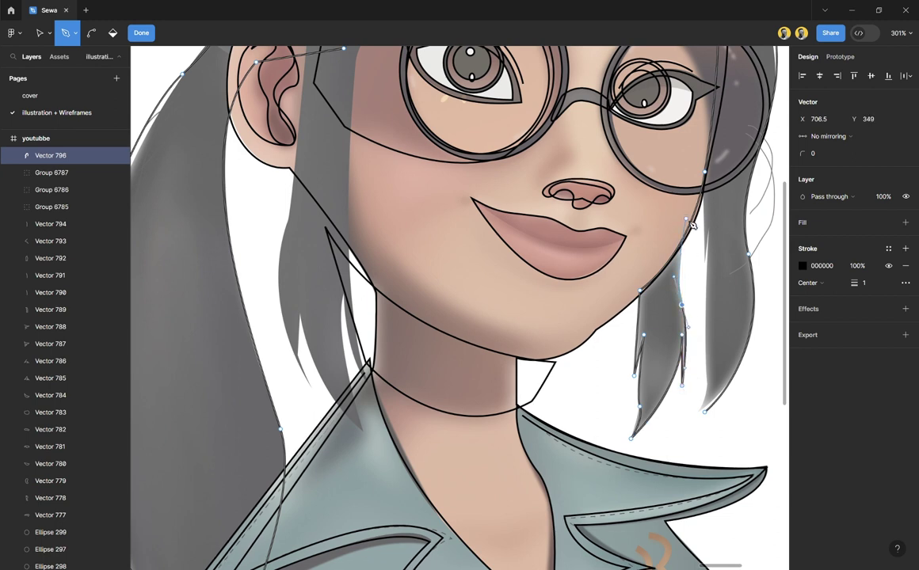
Step: Join the path by the glasses, add a hair-tip point below them, and finish Vector 796
{"action": "left_click", "coordinate": [686, 219]}
{"action": "left_click", "coordinate": [706, 189]}
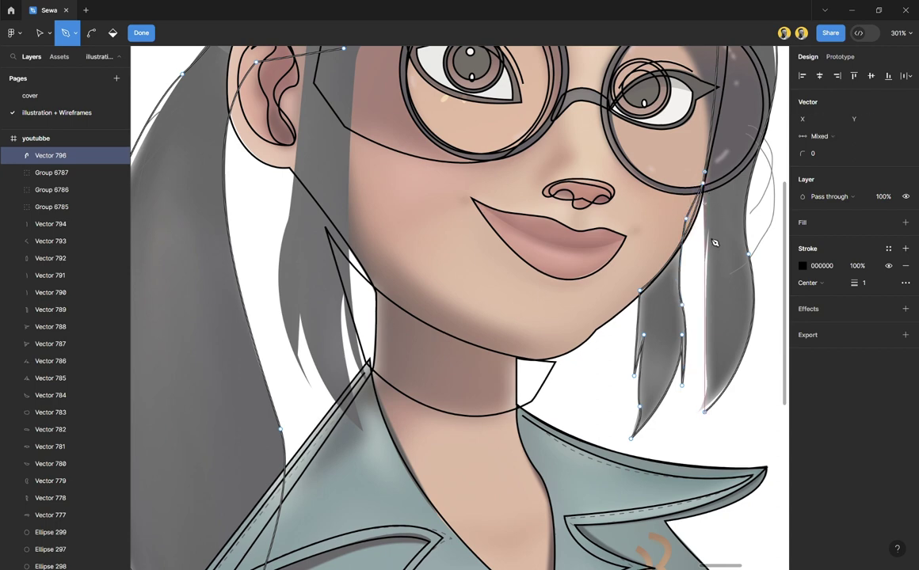
{"action": "left_click", "coordinate": [704, 183]}
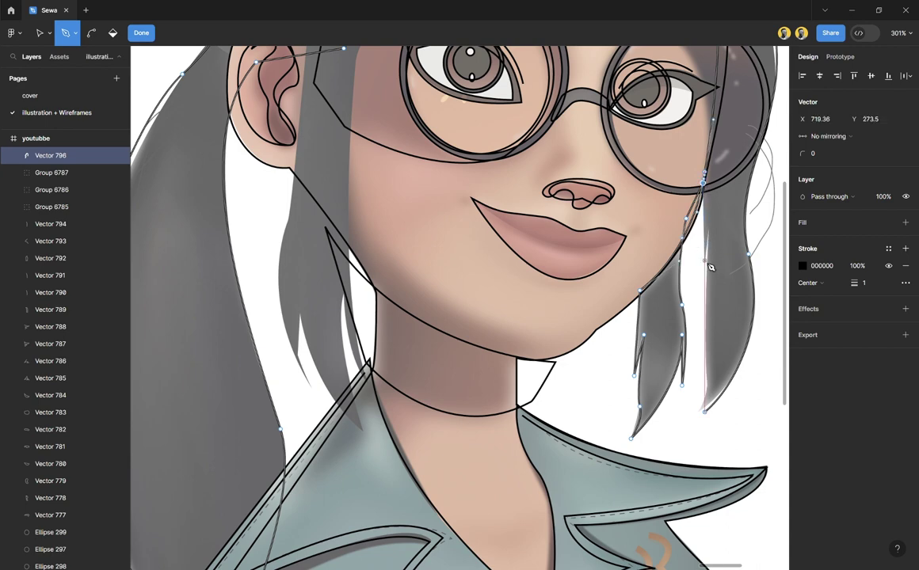
{"action": "left_click", "coordinate": [708, 229]}
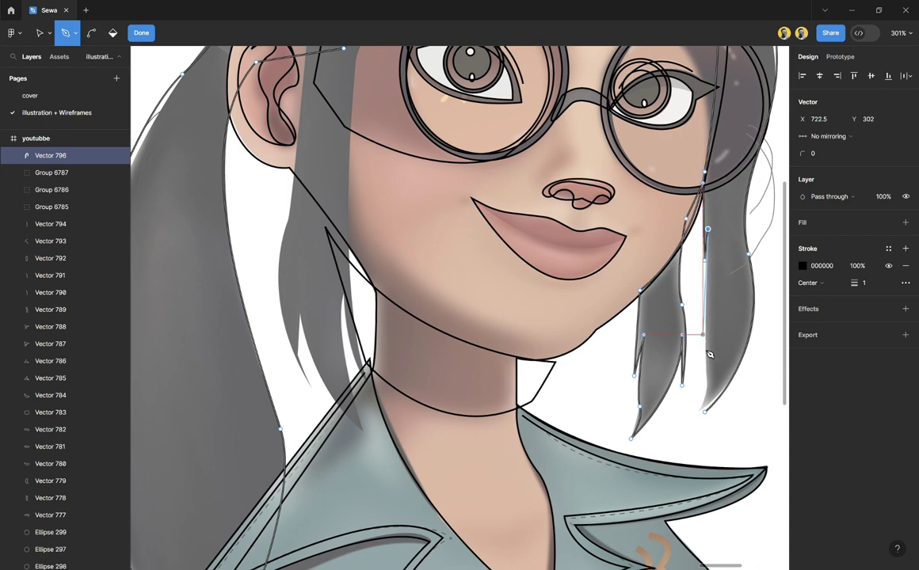
{"action": "left_click_drag", "start_coordinate": [708, 385], "coordinate": [715, 414]}
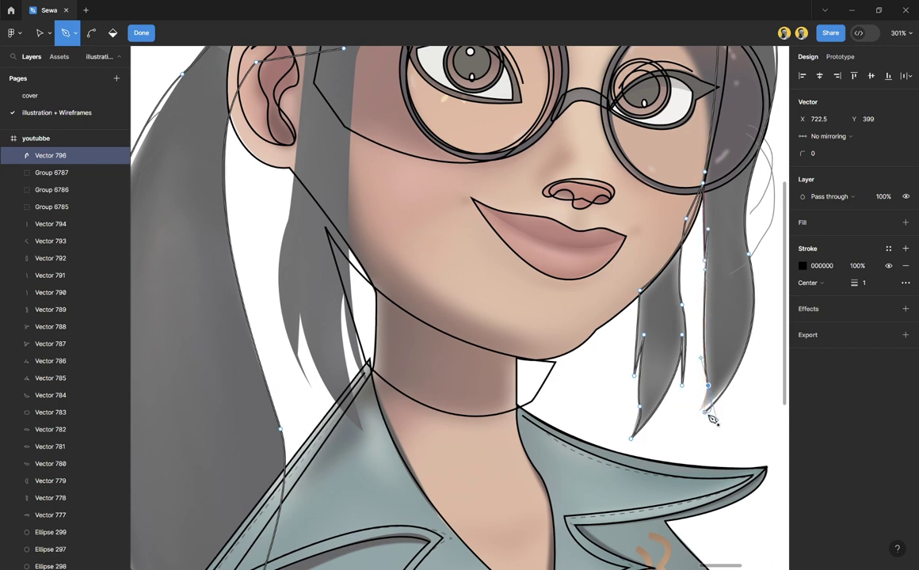
{"action": "key", "text": "ctrl+z"}
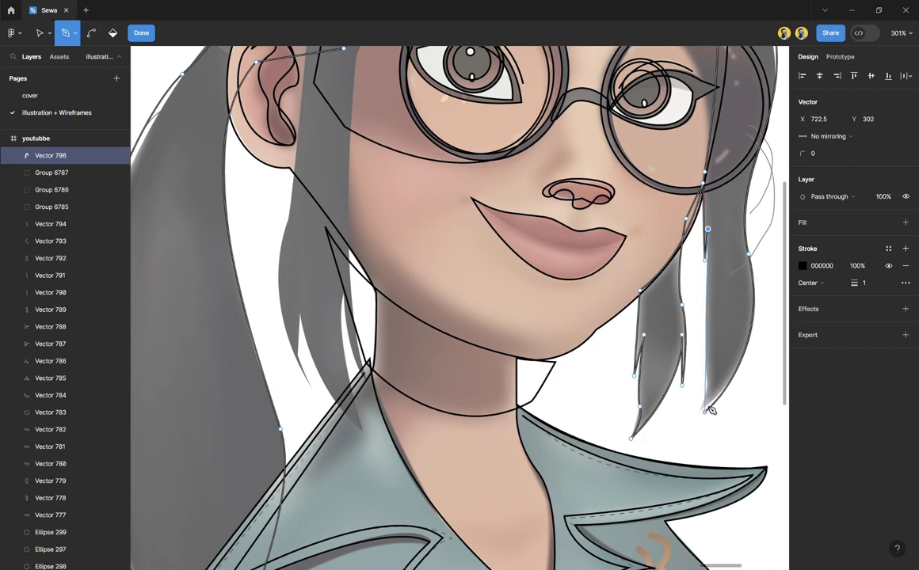
{"action": "left_click_drag", "start_coordinate": [707, 376], "coordinate": [728, 401]}
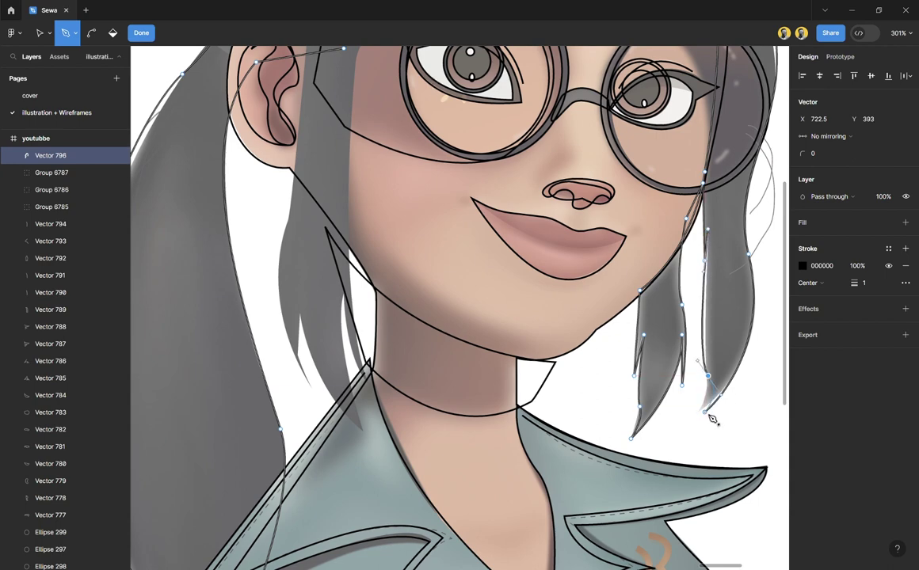
{"action": "key", "text": "Escape"}
{"action": "key", "text": "Escape"}
{"action": "scroll", "coordinate": [625, 342], "scroll_direction": "down", "scroll_amount": 5}
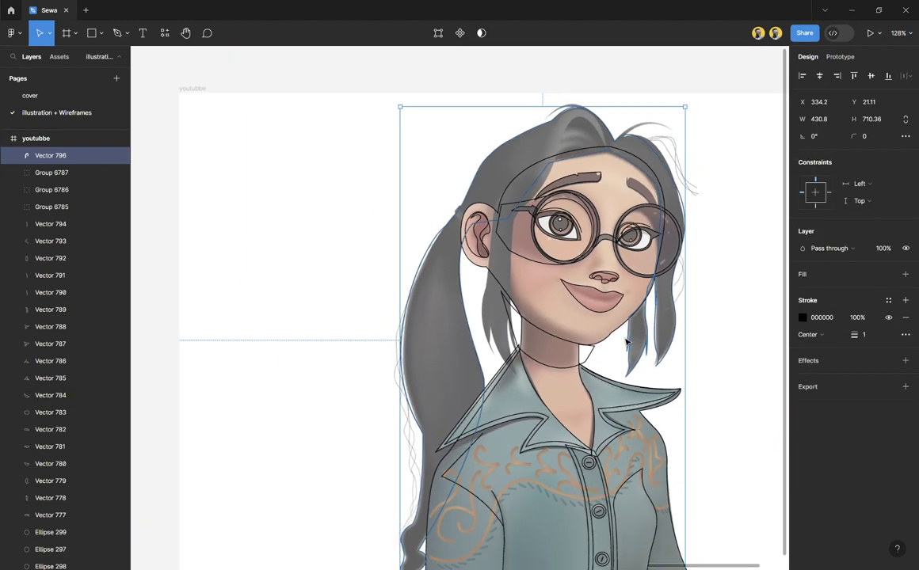
{"action": "scroll", "coordinate": [543, 210], "scroll_direction": "up", "scroll_amount": 3}
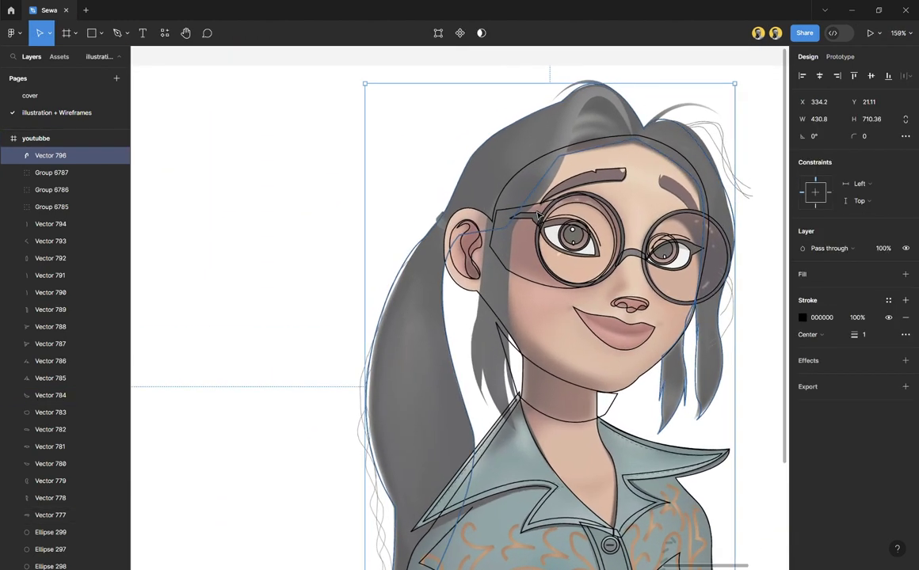
{"action": "key", "text": "p"}
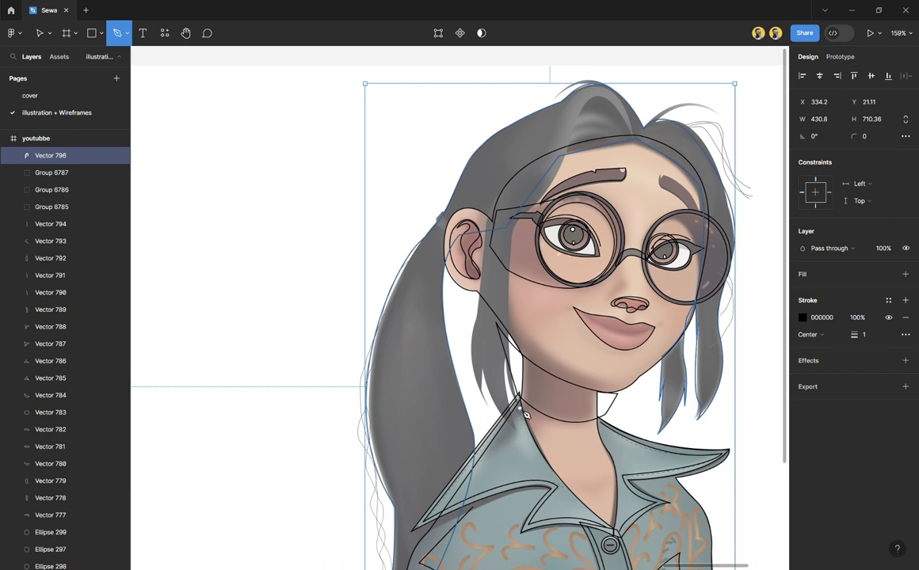
Step: Start Vector 797 at the neck and curve it up the cheek to beside the glasses corner
{"action": "left_click", "coordinate": [520, 404]}
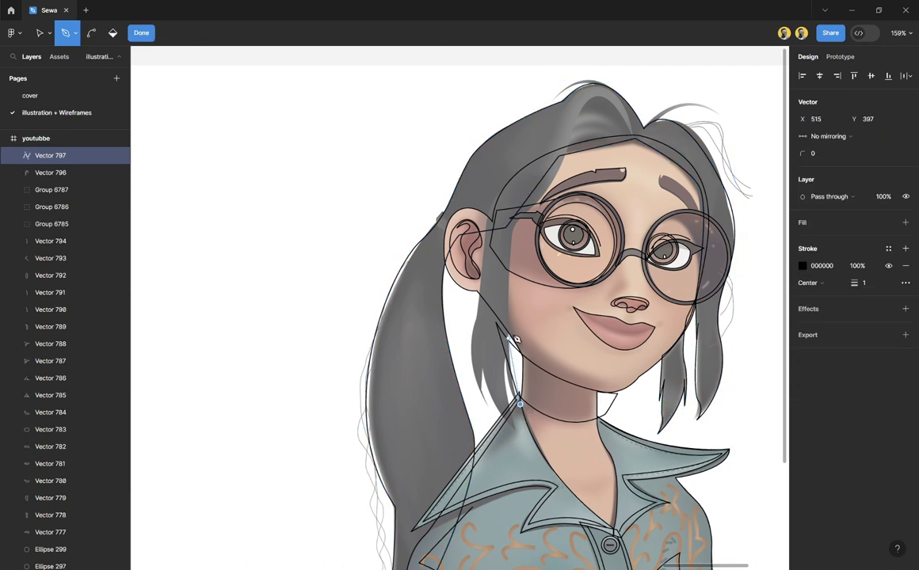
{"action": "left_click_drag", "start_coordinate": [509, 287], "coordinate": [518, 239]}
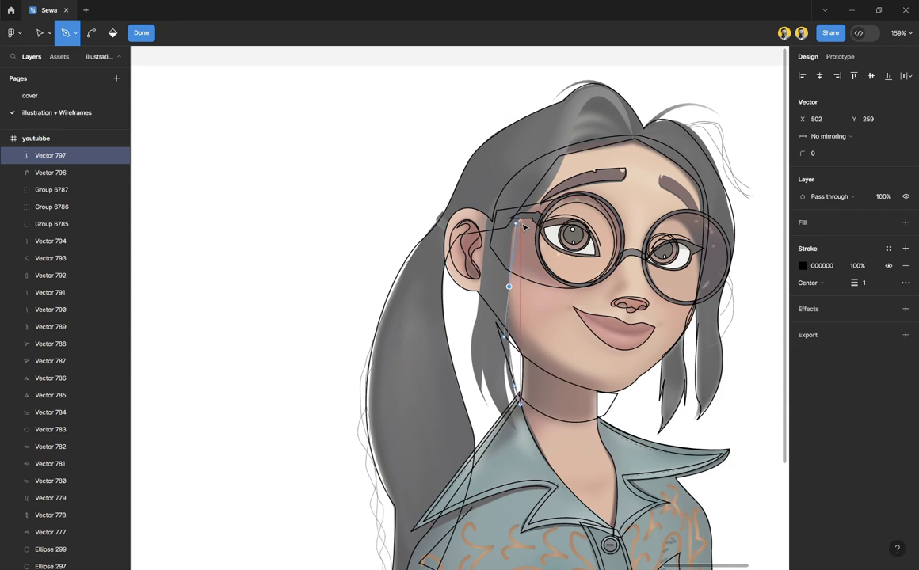
{"action": "left_click", "coordinate": [520, 219]}
{"action": "left_click_drag", "start_coordinate": [573, 120], "coordinate": [584, 131]}
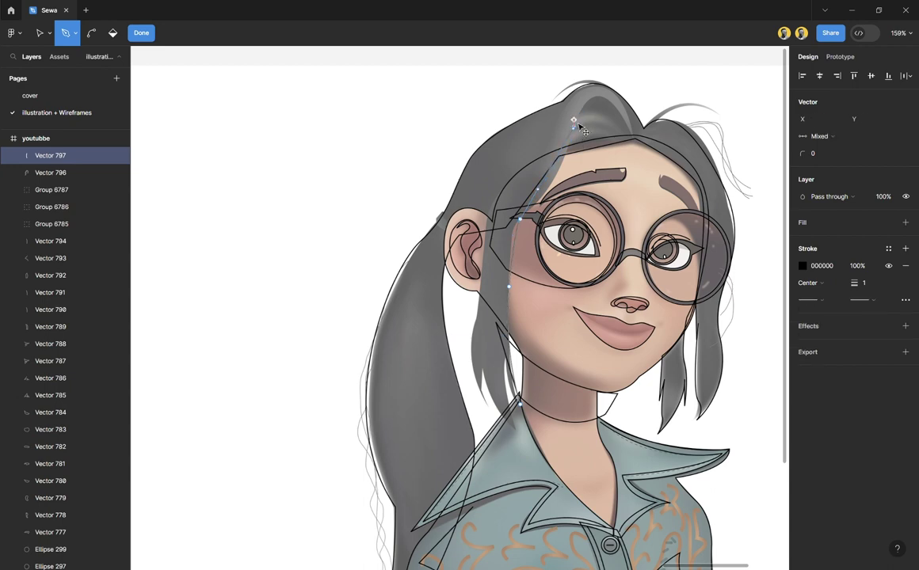
{"action": "key", "text": "ctrl+z"}
{"action": "key", "text": "ctrl+z"}
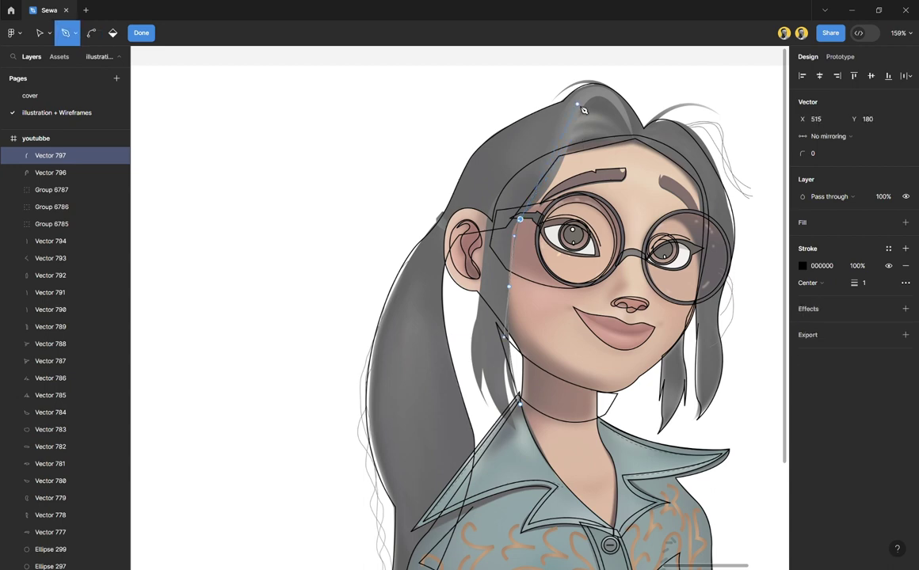
{"action": "scroll", "coordinate": [582, 134], "scroll_direction": "up", "scroll_amount": 5}
{"action": "scroll", "coordinate": [571, 181], "scroll_direction": "up", "scroll_amount": 1}
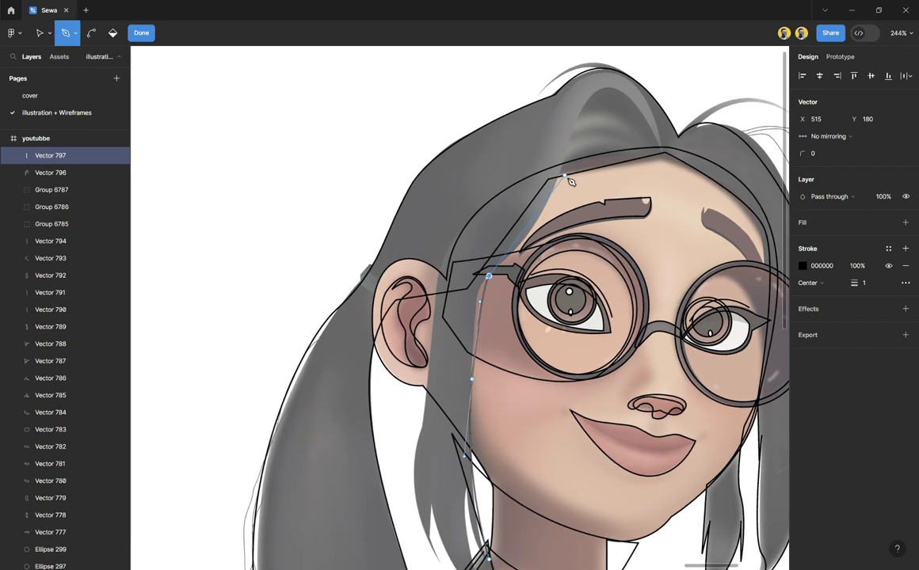
Step: Curve the path over the forehead hair and across the crown, reshaping the crown curve
{"action": "left_click_drag", "start_coordinate": [564, 155], "coordinate": [567, 113]}
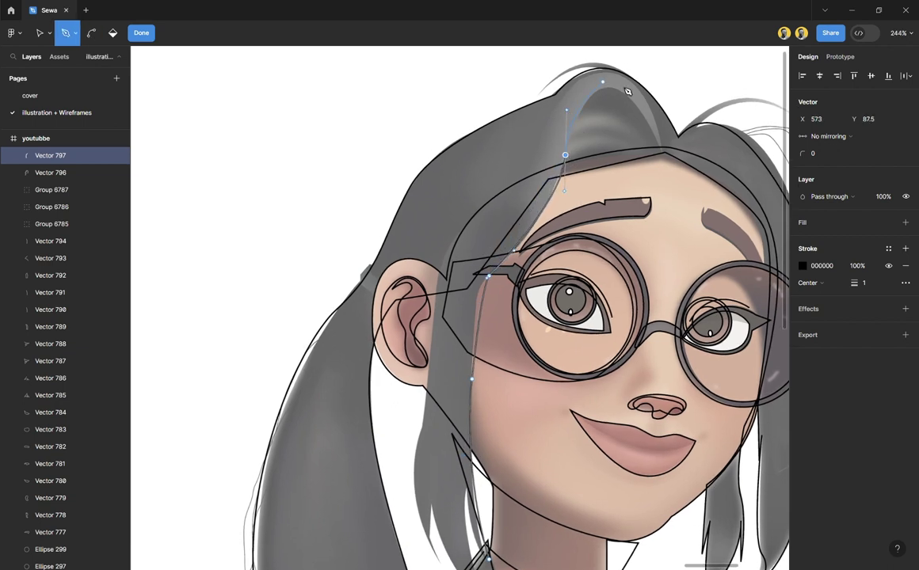
{"action": "left_click_drag", "start_coordinate": [662, 151], "coordinate": [716, 278]}
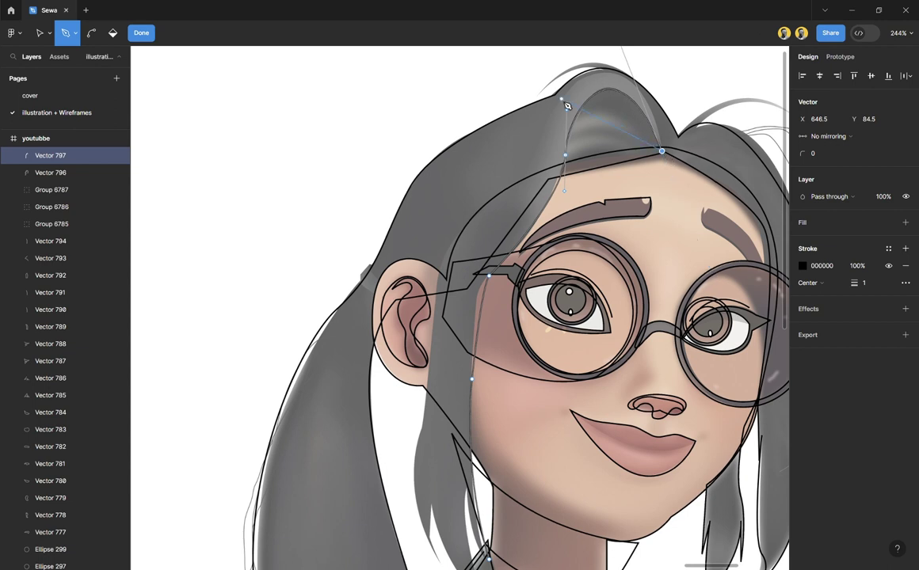
{"action": "left_click_drag", "start_coordinate": [579, 83], "coordinate": [528, 187]}
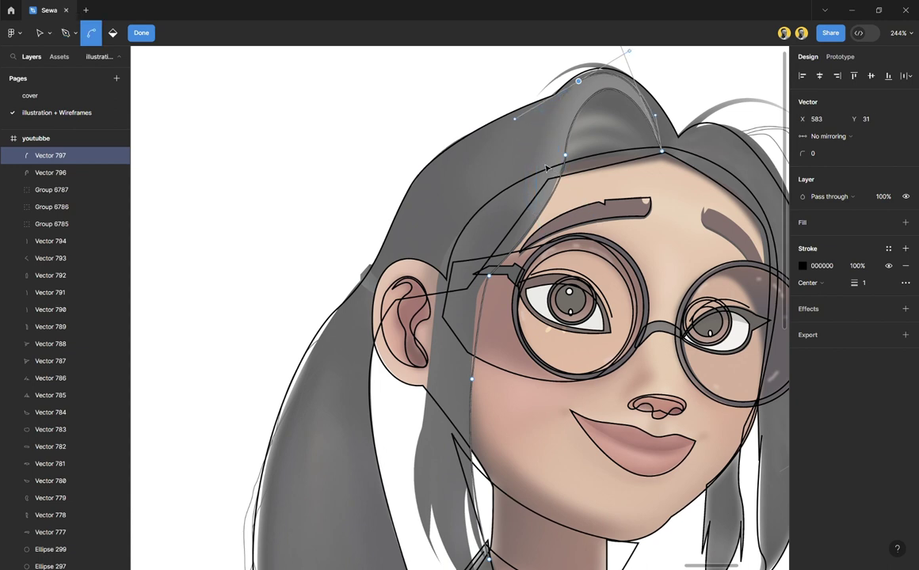
{"action": "key", "text": "Delete"}
{"action": "left_click_drag", "start_coordinate": [579, 88], "coordinate": [506, 207]}
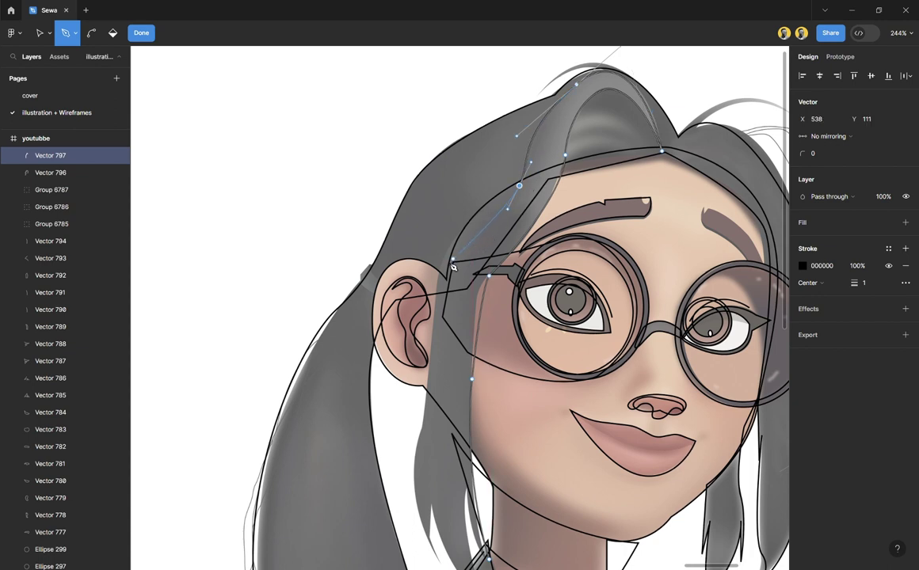
Step: Bring the path down along the ear and the strand beside the jaw to the neck by the collar
{"action": "left_click_drag", "start_coordinate": [440, 271], "coordinate": [428, 393]}
{"action": "scroll", "coordinate": [431, 376], "scroll_direction": "down", "scroll_amount": 2}
{"action": "scroll", "coordinate": [428, 391], "scroll_direction": "down", "scroll_amount": 3}
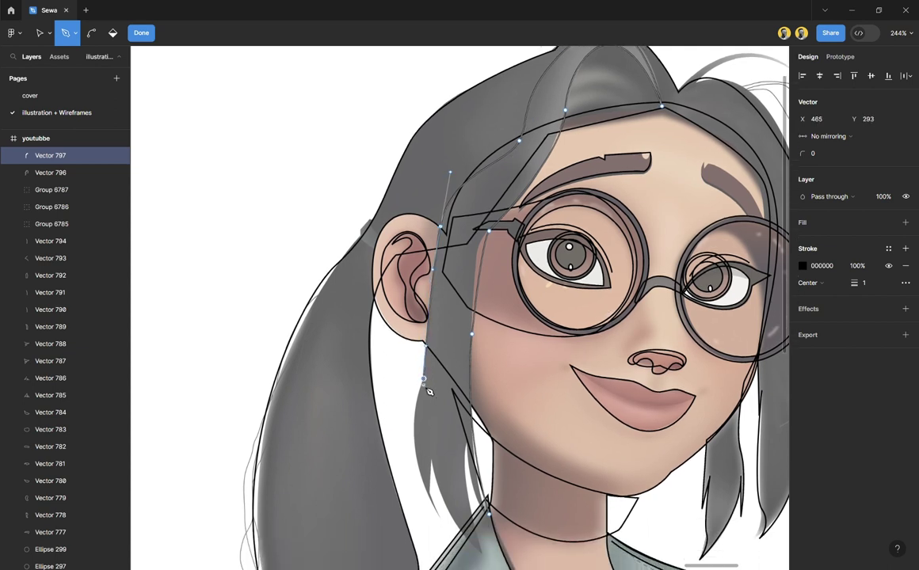
{"action": "left_click_drag", "start_coordinate": [437, 448], "coordinate": [464, 490]}
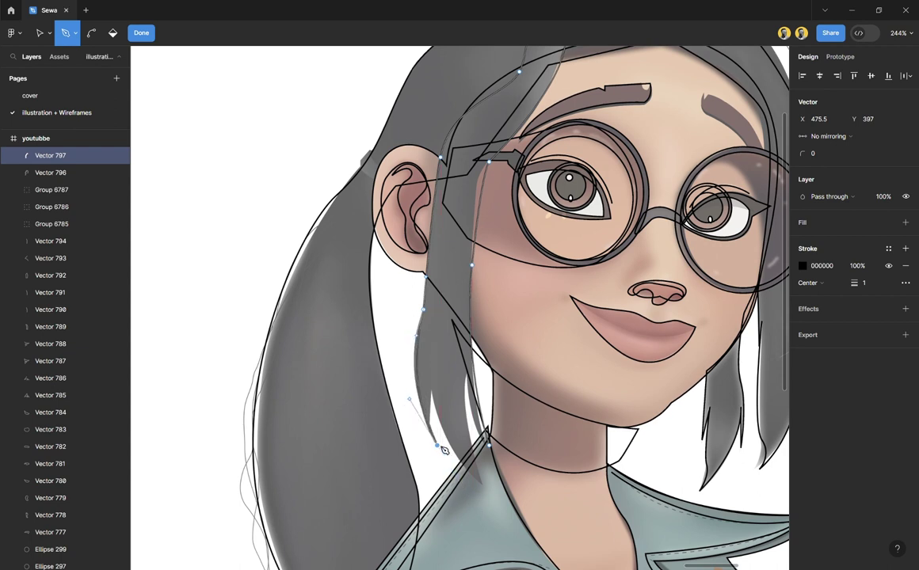
{"action": "left_click_drag", "start_coordinate": [430, 391], "coordinate": [441, 364]}
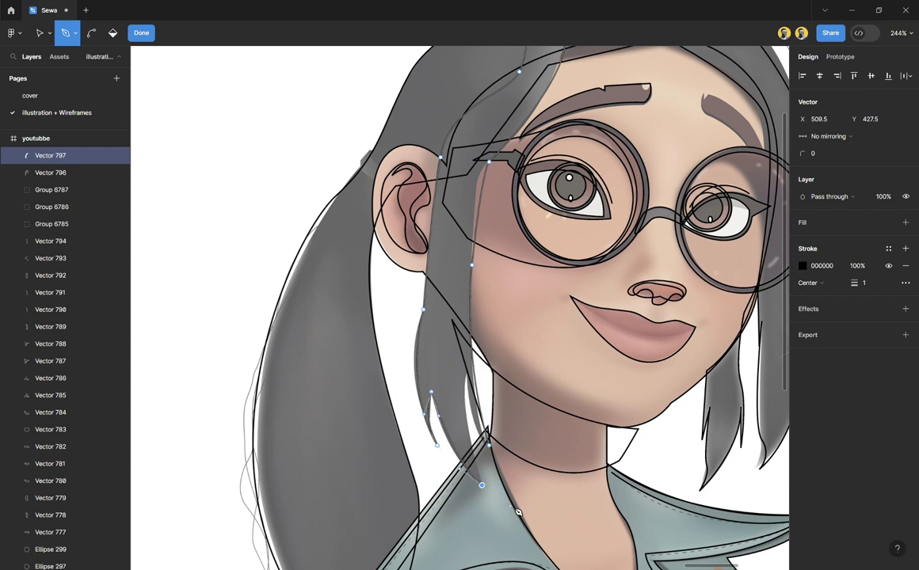
{"action": "left_click_drag", "start_coordinate": [481, 484], "coordinate": [515, 511]}
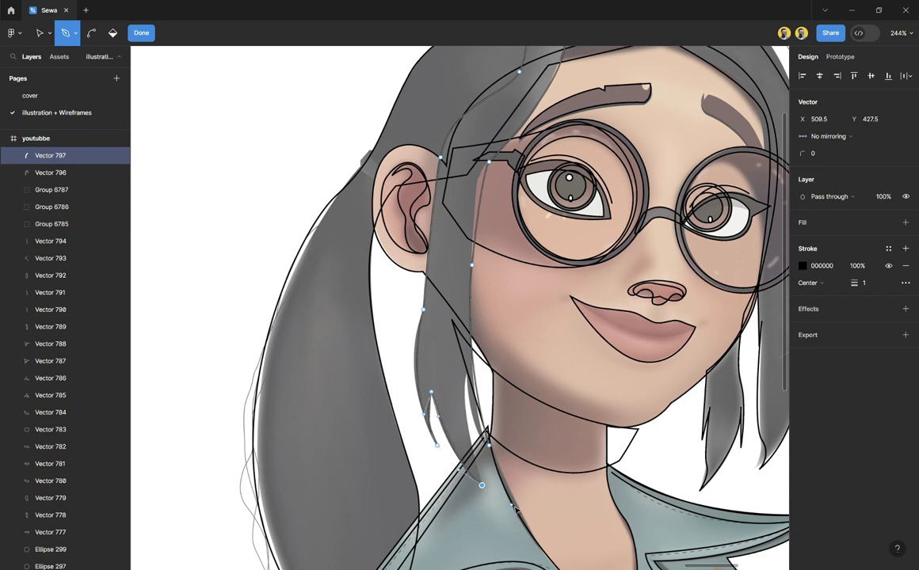
Step: Adjust the curve where the hair meets the neck and finish the hair outline
{"action": "left_click", "coordinate": [467, 373]}
{"action": "left_click", "coordinate": [467, 373]}
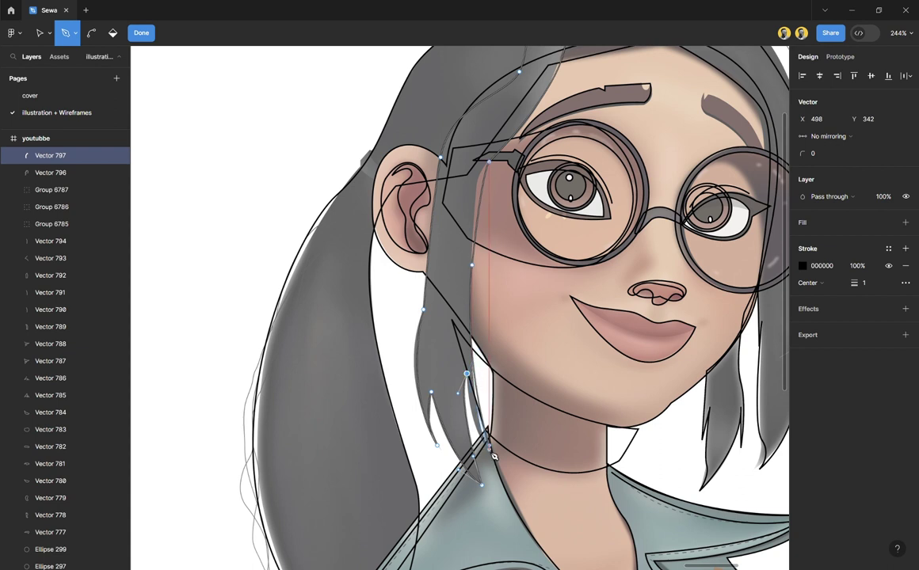
{"action": "left_click", "coordinate": [489, 445]}
{"action": "left_click_drag", "start_coordinate": [511, 460], "coordinate": [515, 468]}
{"action": "key", "text": "ctrl+a"}
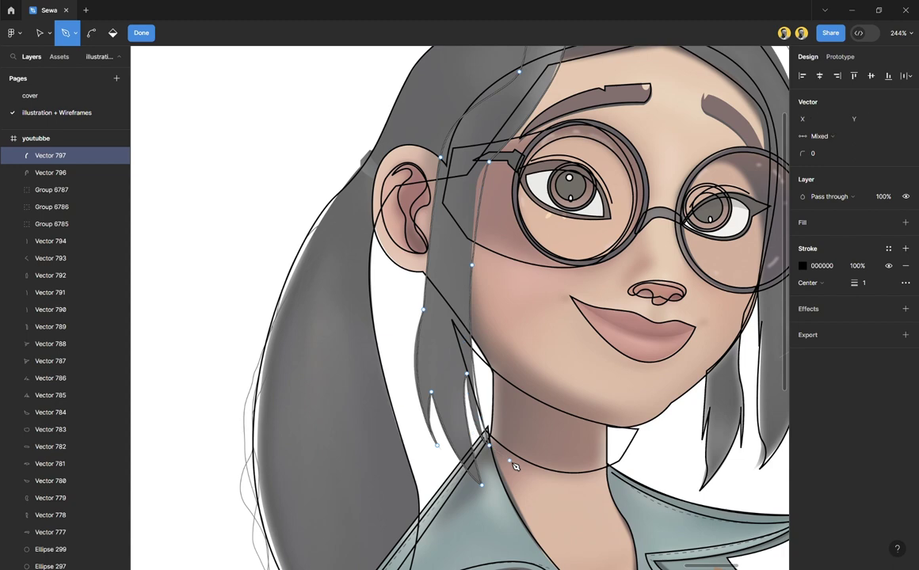
{"action": "key", "text": "Escape"}
{"action": "scroll", "coordinate": [541, 271], "scroll_direction": "down", "scroll_amount": 6}
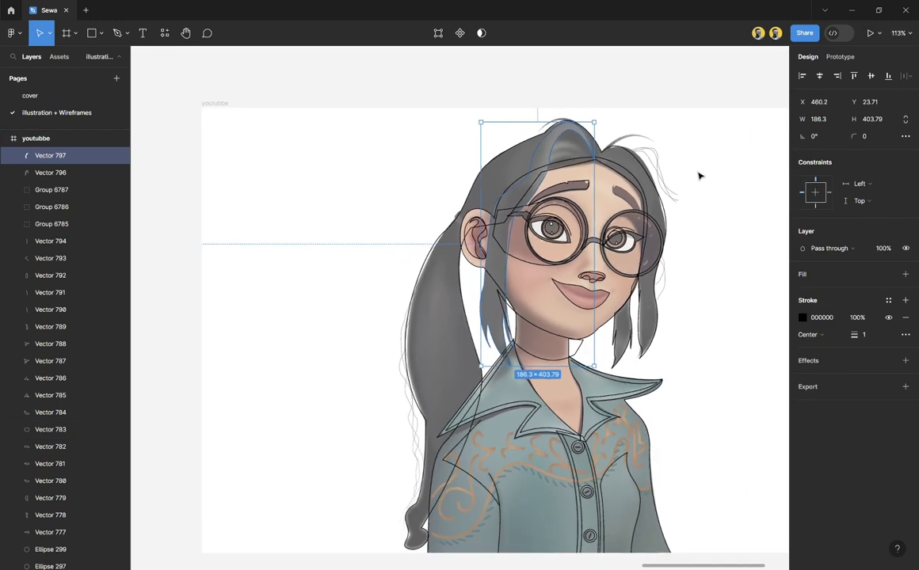
{"action": "left_click", "coordinate": [699, 176]}
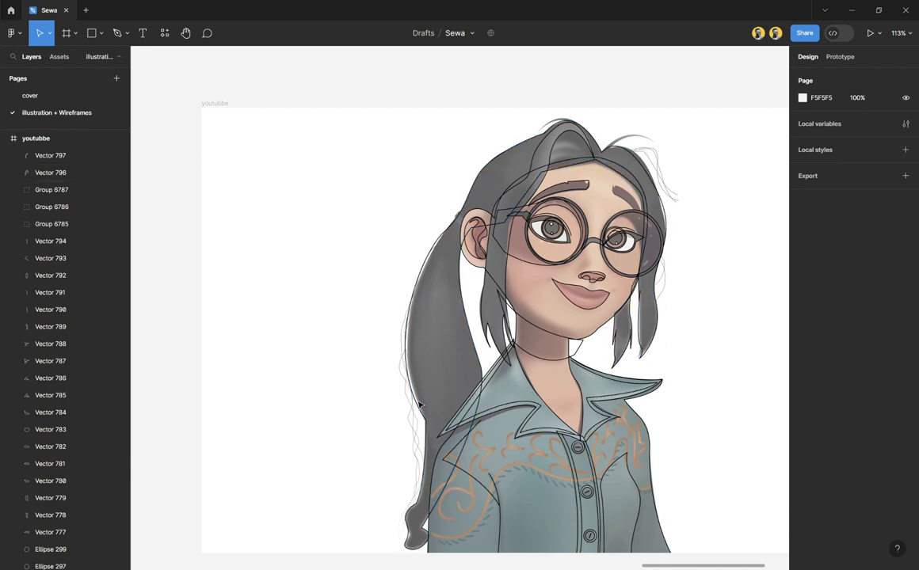
{"action": "scroll", "coordinate": [400, 391], "scroll_direction": "down", "scroll_amount": 2}
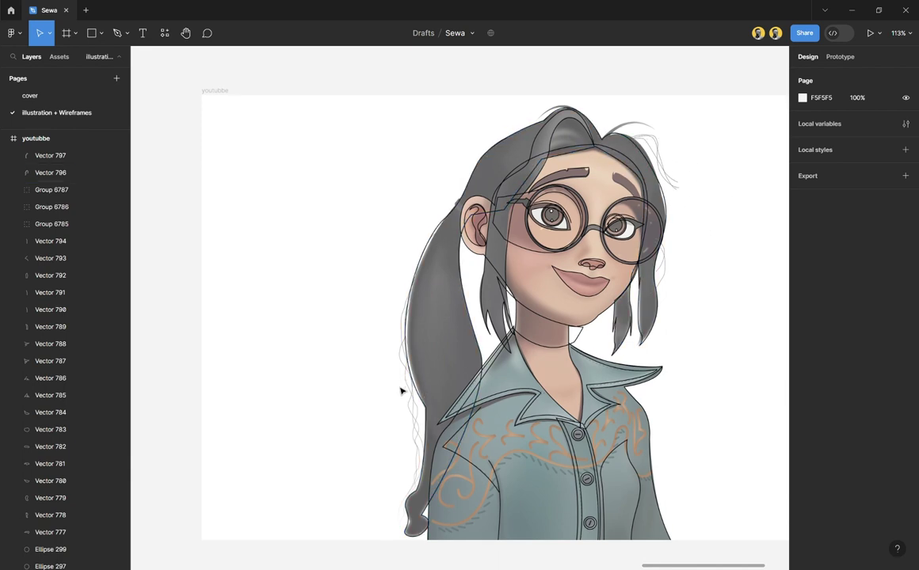
{"action": "scroll", "coordinate": [409, 453], "scroll_direction": "up", "scroll_amount": 3, "text": "ctrl"}
{"action": "scroll", "coordinate": [423, 404], "scroll_direction": "down", "scroll_amount": 1, "text": "ctrl"}
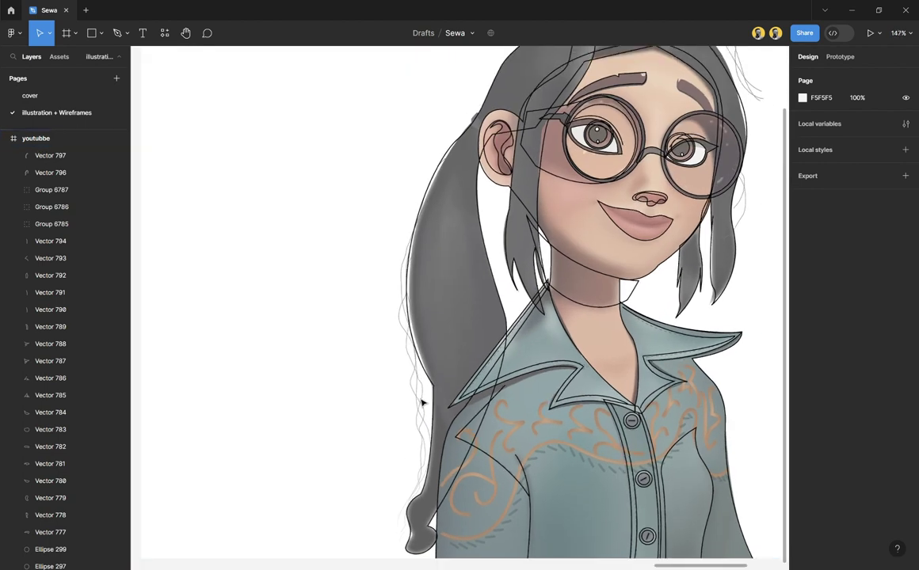
{"action": "key", "text": "shift+p"}
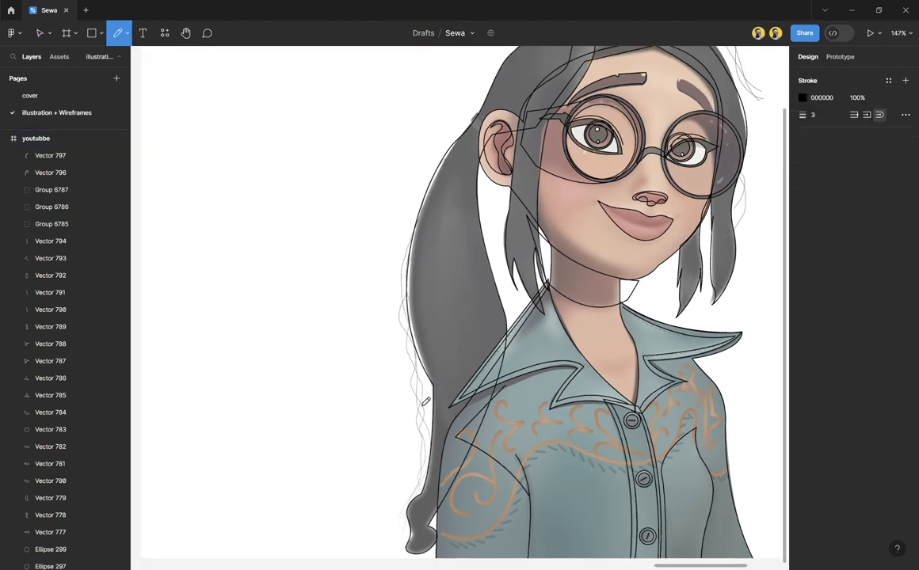
{"action": "mouse_move", "coordinate": [416, 235]}
{"action": "left_mouse_down"}
{"action": "mouse_move", "coordinate": [431, 288]}
{"action": "mouse_move", "coordinate": [407, 318]}
{"action": "left_mouse_up"}
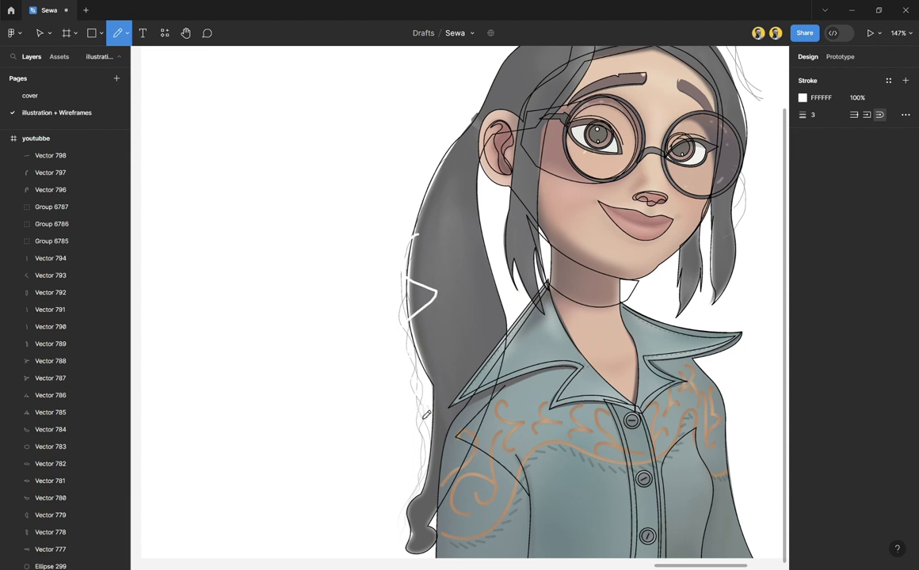
{"action": "key", "text": "Escape"}
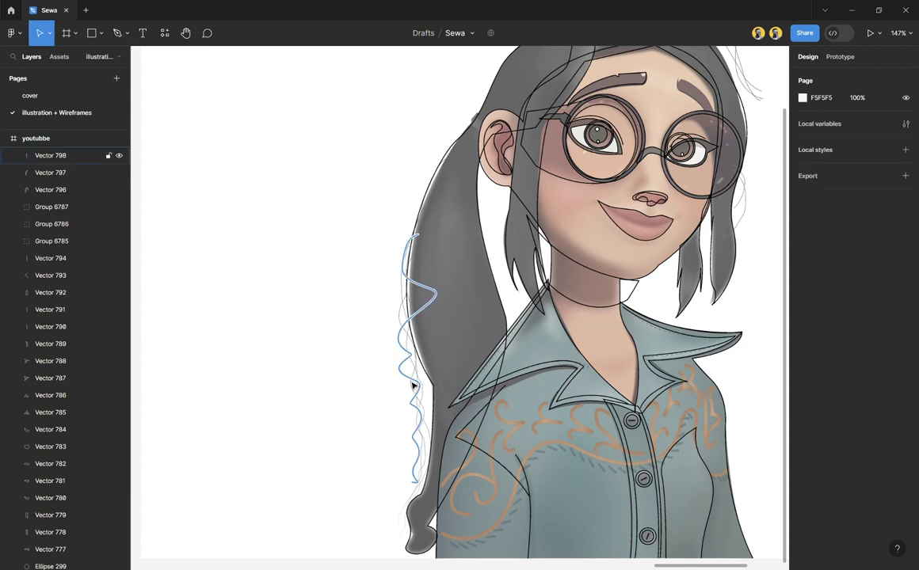
{"action": "key", "text": "ctrl+z"}
{"action": "scroll", "coordinate": [386, 246], "scroll_direction": "down", "scroll_amount": 5}
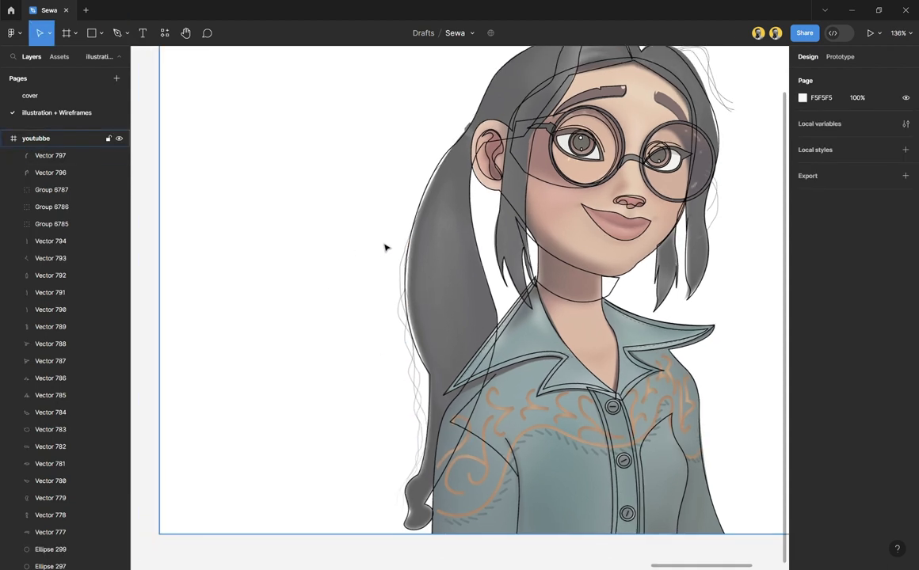
{"action": "scroll", "coordinate": [381, 256], "scroll_direction": "down", "scroll_amount": 2}
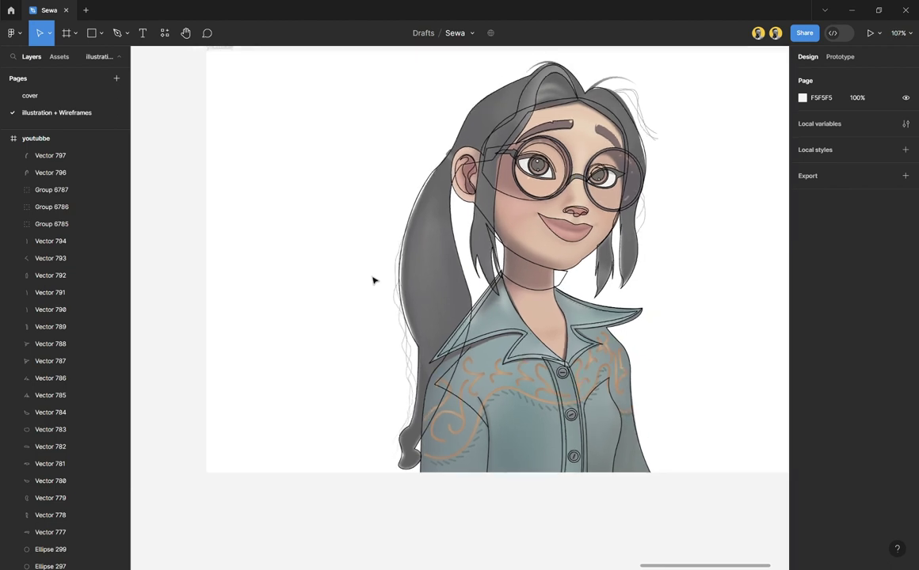
{"action": "scroll", "coordinate": [373, 279], "scroll_direction": "up", "scroll_amount": 2}
{"action": "scroll", "coordinate": [386, 262], "scroll_direction": "right", "scroll_amount": 2}
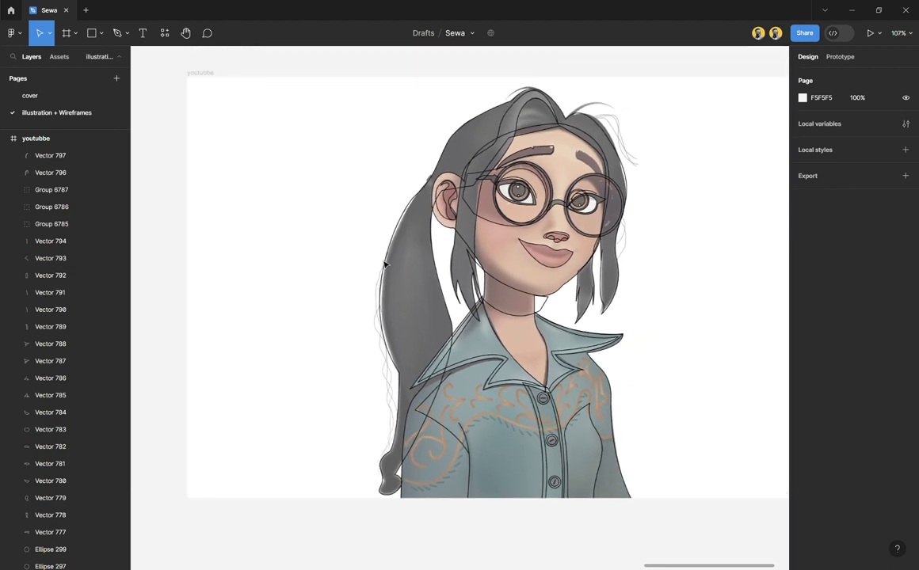
{"action": "scroll", "coordinate": [79, 253], "scroll_direction": "down", "scroll_amount": 5}
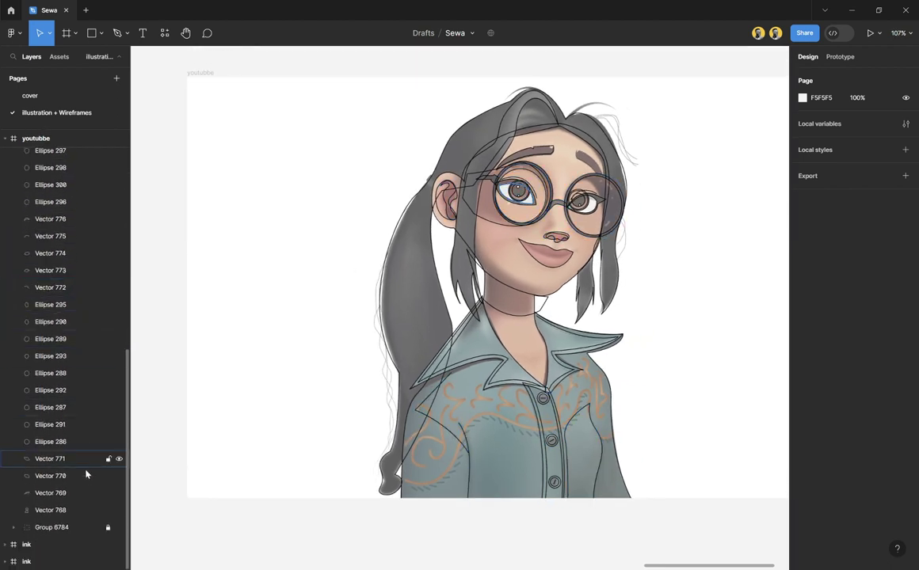
{"action": "left_click", "coordinate": [118, 527]}
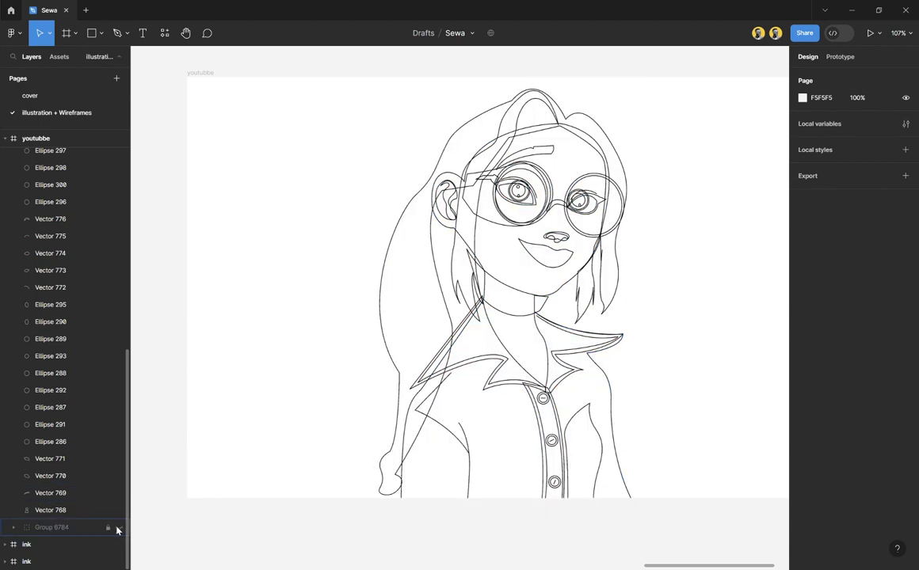
{"action": "left_click", "coordinate": [118, 528]}
{"action": "left_click", "coordinate": [118, 527]}
{"action": "left_click", "coordinate": [118, 528]}
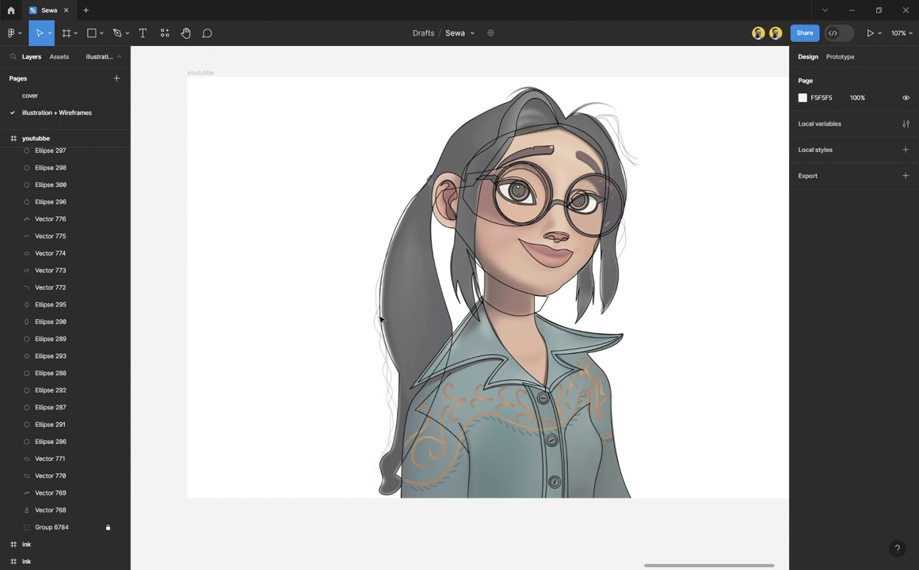
Step: Trace a closed upper-lip outline, 103 × 34.09, between the right and left mouth corners
{"action": "scroll", "coordinate": [524, 229], "scroll_direction": "up", "scroll_amount": 10}
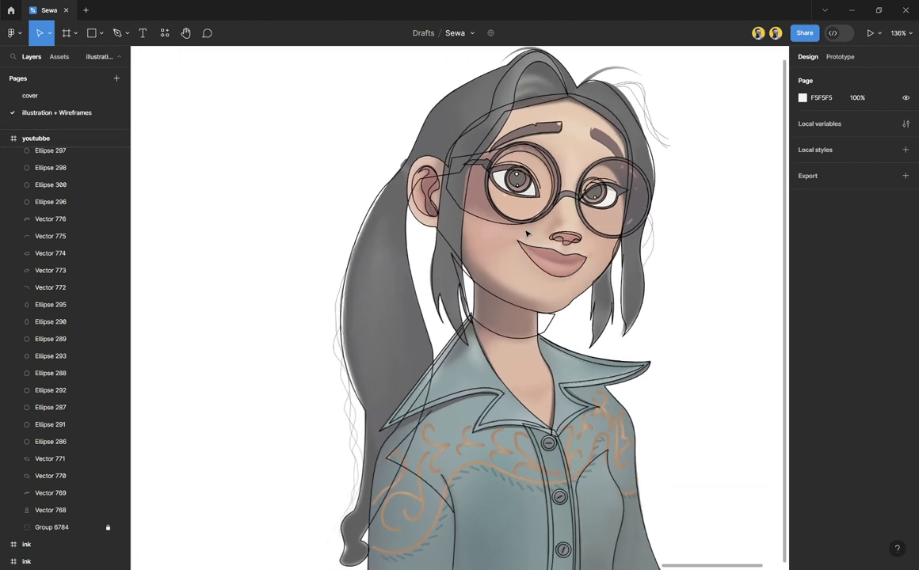
{"action": "scroll", "coordinate": [545, 236], "scroll_direction": "up", "scroll_amount": 4}
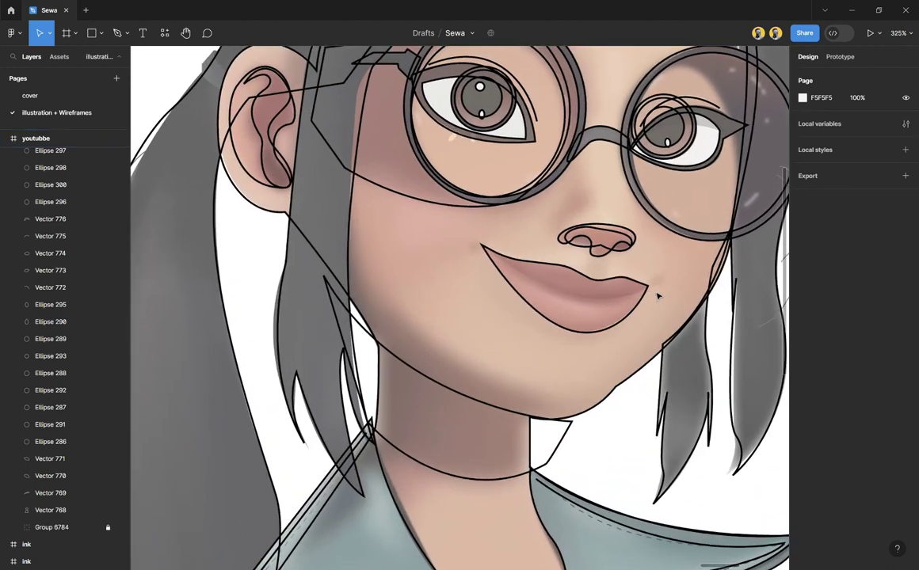
{"action": "scroll", "coordinate": [499, 301], "scroll_direction": "up", "scroll_amount": 3}
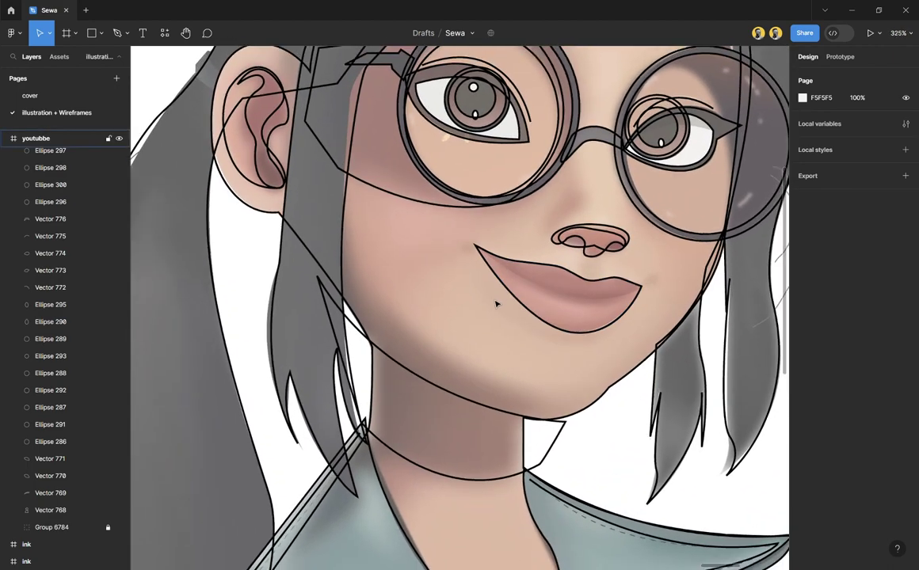
{"action": "scroll", "coordinate": [604, 283], "scroll_direction": "up", "scroll_amount": 2}
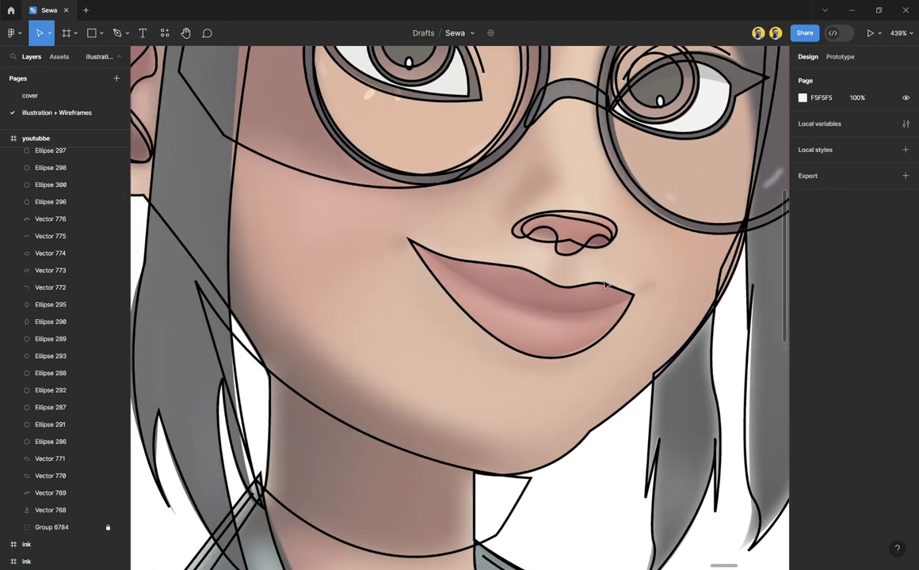
{"action": "key", "text": "p"}
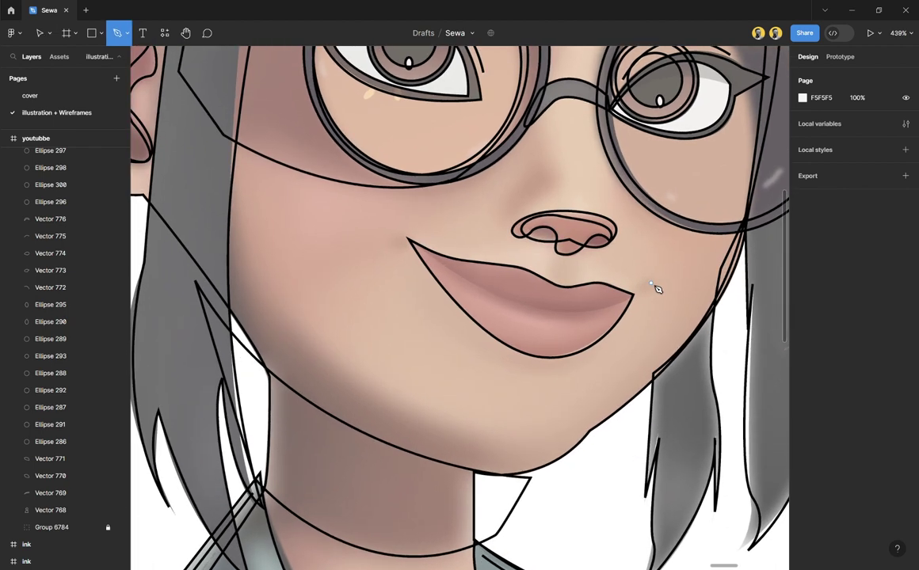
{"action": "left_click", "coordinate": [651, 284]}
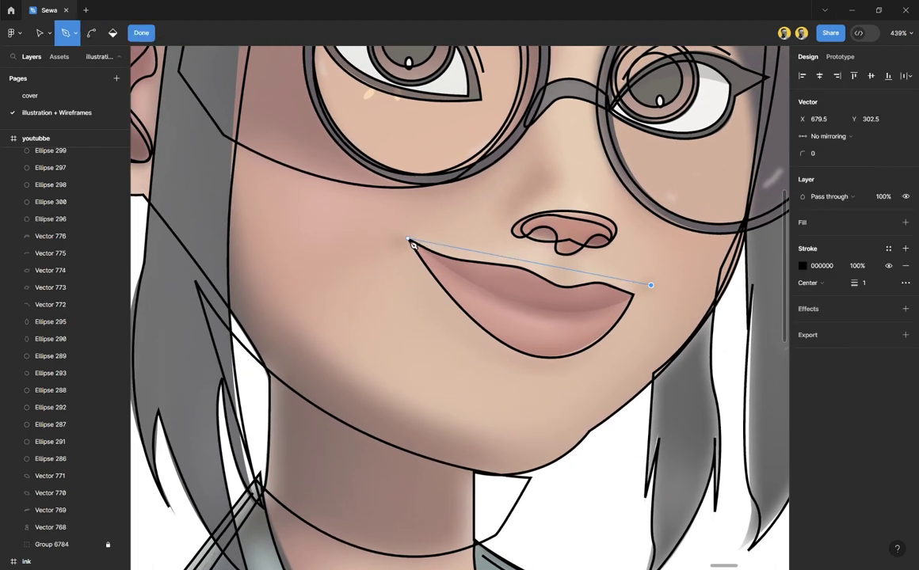
{"action": "mouse_move", "coordinate": [407, 239]}
{"action": "left_mouse_down"}
{"action": "mouse_move", "coordinate": [309, 161]}
{"action": "mouse_move", "coordinate": [297, 139]}
{"action": "mouse_move", "coordinate": [281, 136]}
{"action": "mouse_move", "coordinate": [269, 113]}
{"action": "left_mouse_up"}
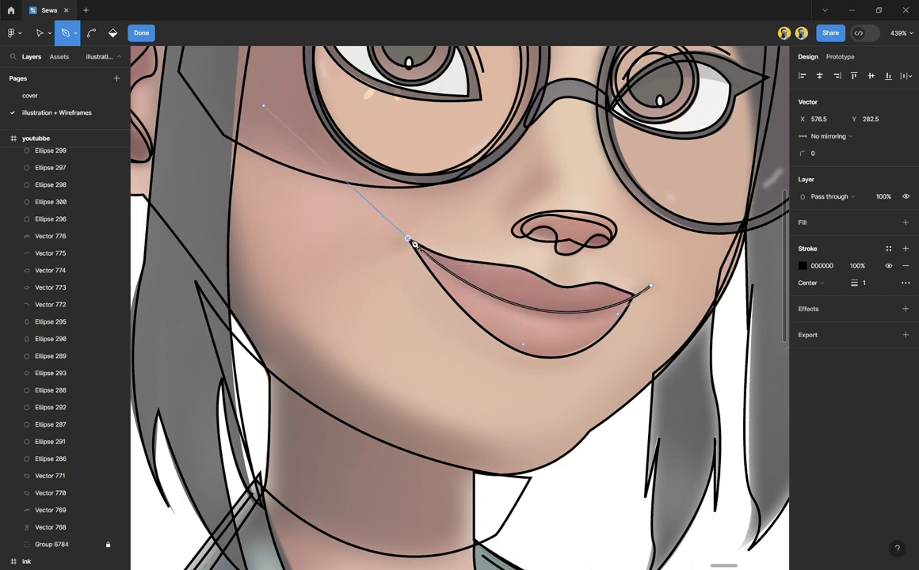
{"action": "mouse_move", "coordinate": [413, 244]}
{"action": "left_mouse_down"}
{"action": "mouse_move", "coordinate": [457, 214]}
{"action": "mouse_move", "coordinate": [431, 239]}
{"action": "mouse_move", "coordinate": [425, 233]}
{"action": "left_mouse_up"}
{"action": "left_click", "coordinate": [602, 266]}
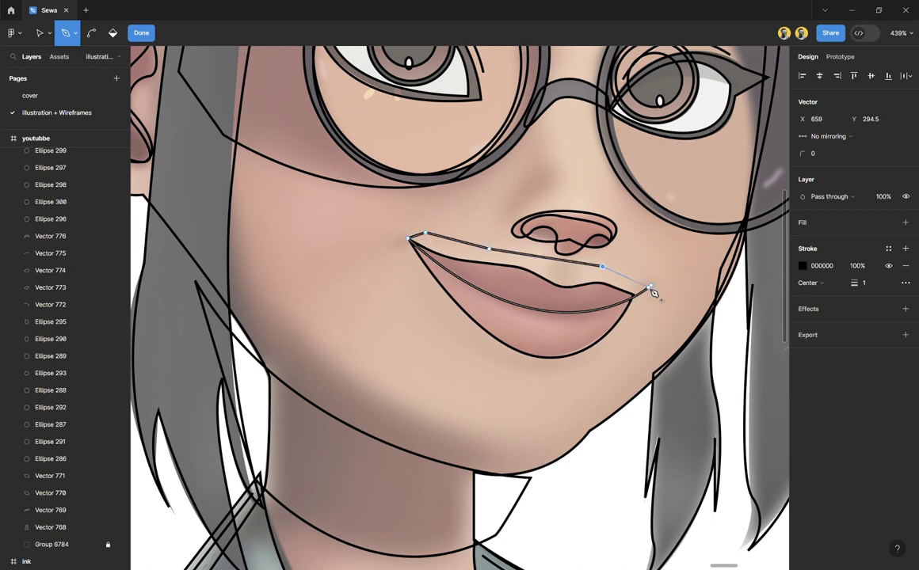
{"action": "left_click", "coordinate": [651, 287]}
{"action": "key", "text": "Return"}
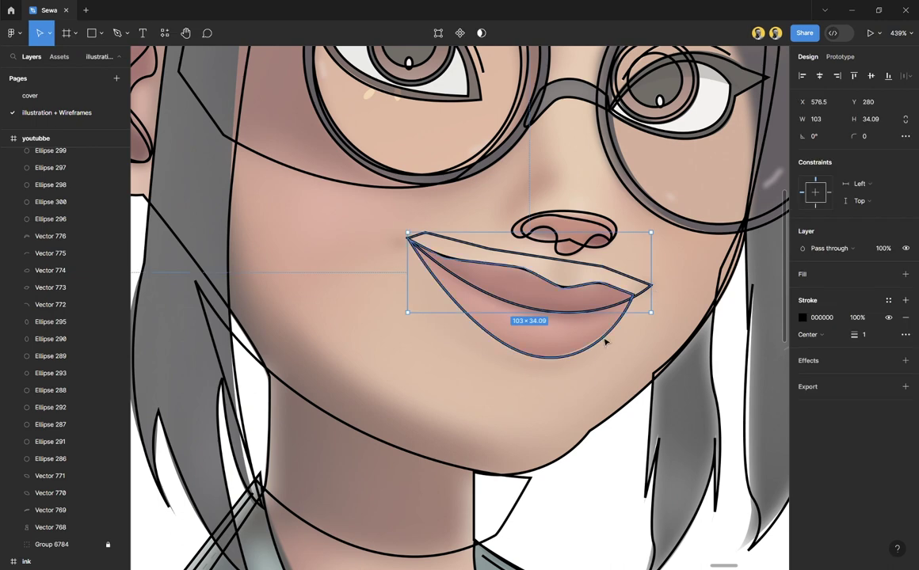
Step: Try masking and grey-filling both lip shapes together, then undo both attempts
{"action": "left_click", "coordinate": [650, 291], "text": "shift"}
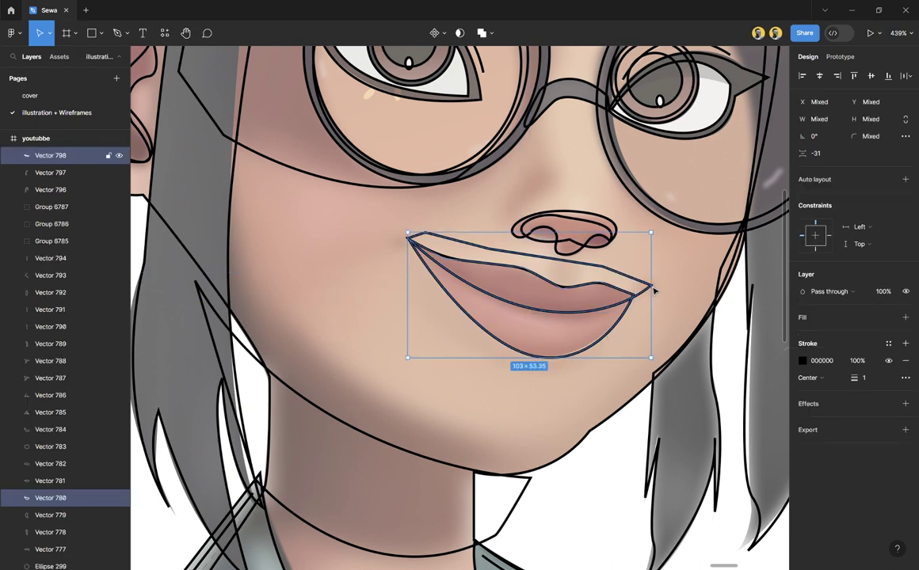
{"action": "left_click", "coordinate": [459, 33]}
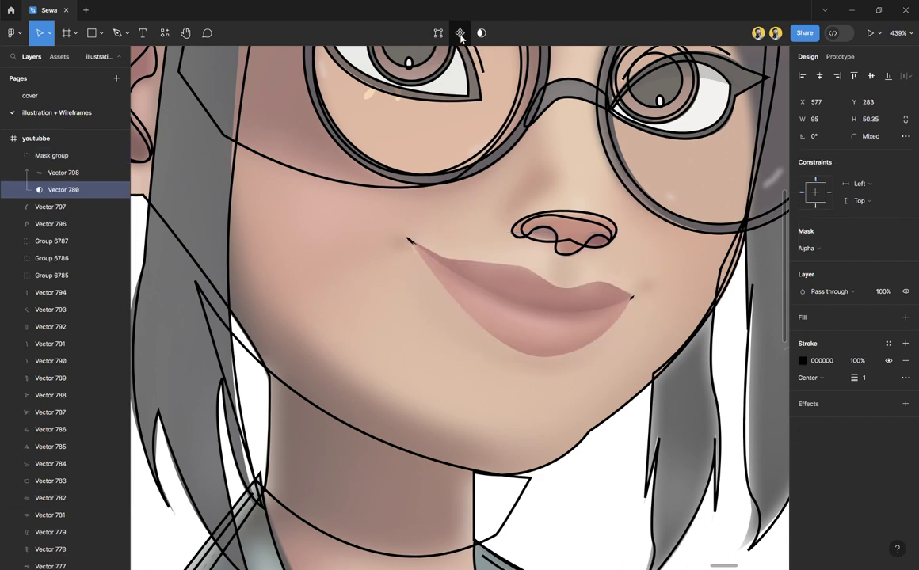
{"action": "key", "text": "ctrl+z"}
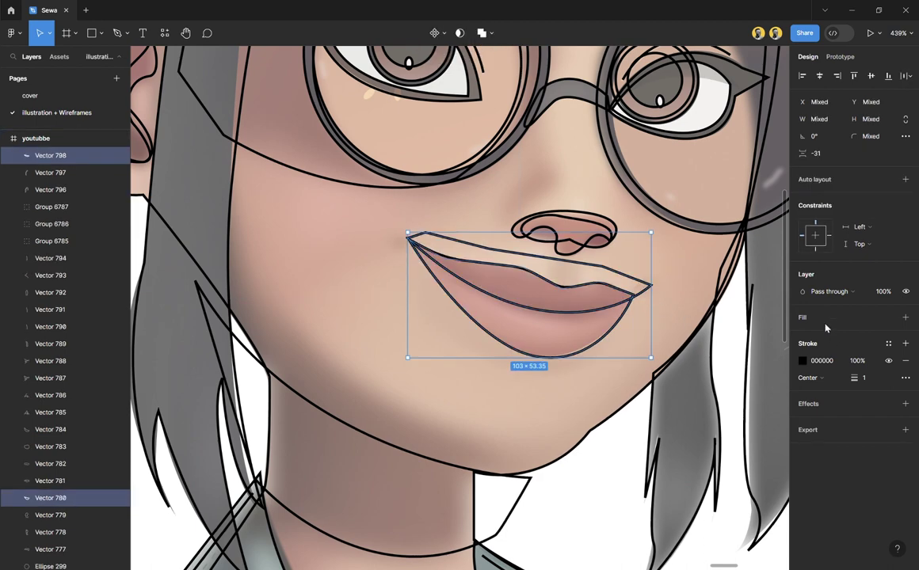
{"action": "left_click", "coordinate": [905, 316]}
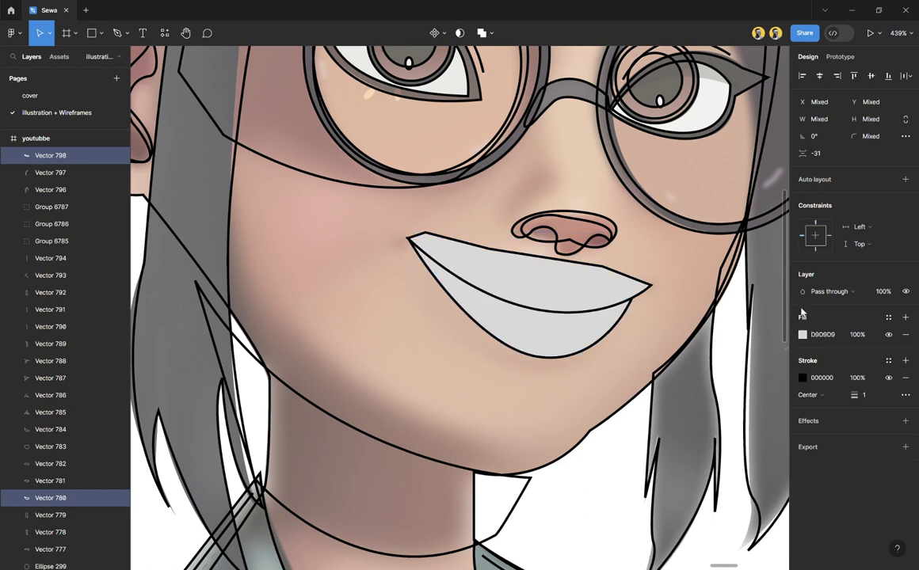
{"action": "left_click", "coordinate": [459, 33]}
{"action": "key", "text": "ctrl+z"}
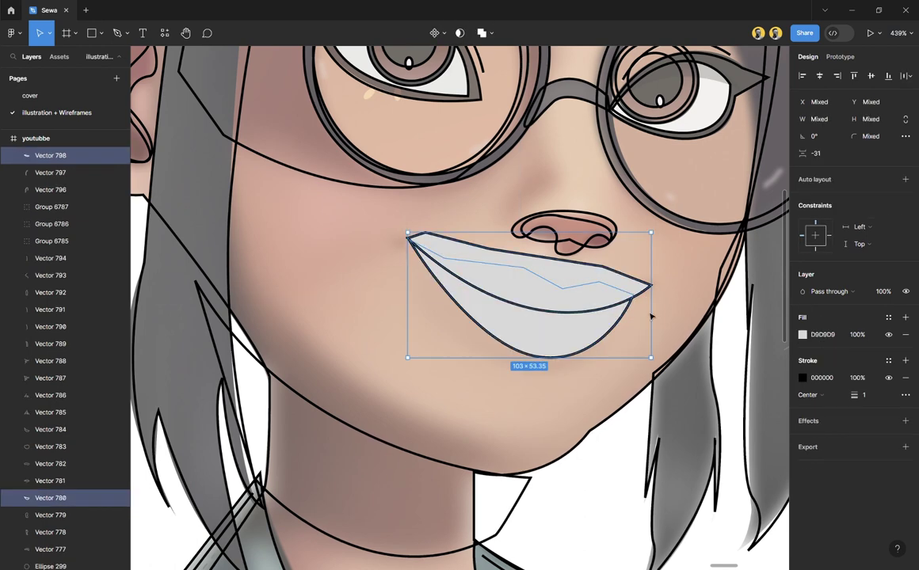
{"action": "key", "text": "ctrl+z"}
{"action": "key", "text": "Escape"}
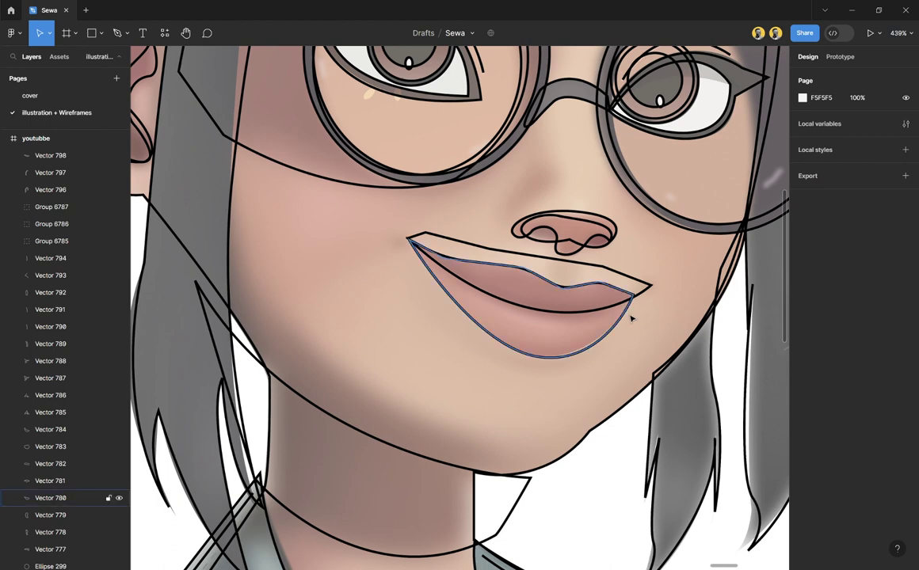
Step: Duplicate the lower lip shape and give the copy a grey fill
{"action": "left_click", "coordinate": [631, 319]}
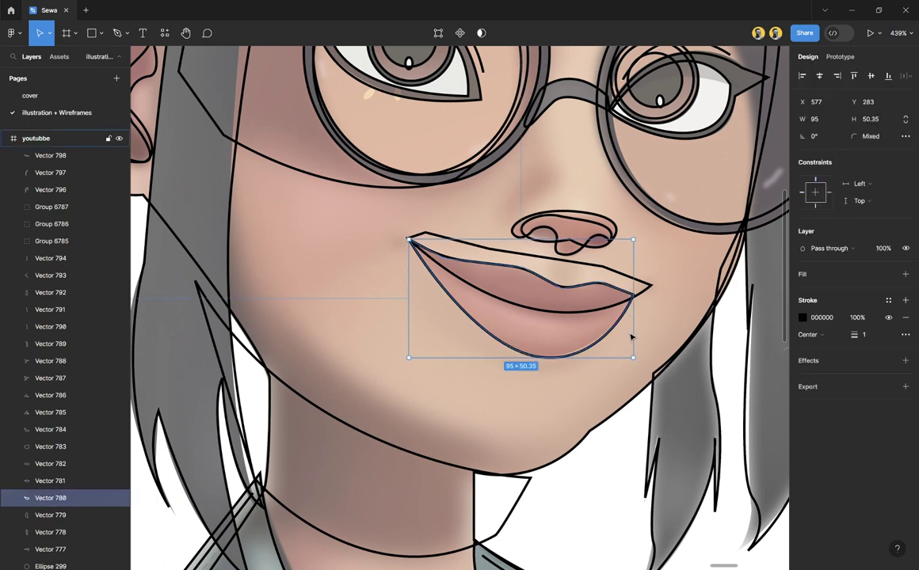
{"action": "key", "text": "ctrl+d"}
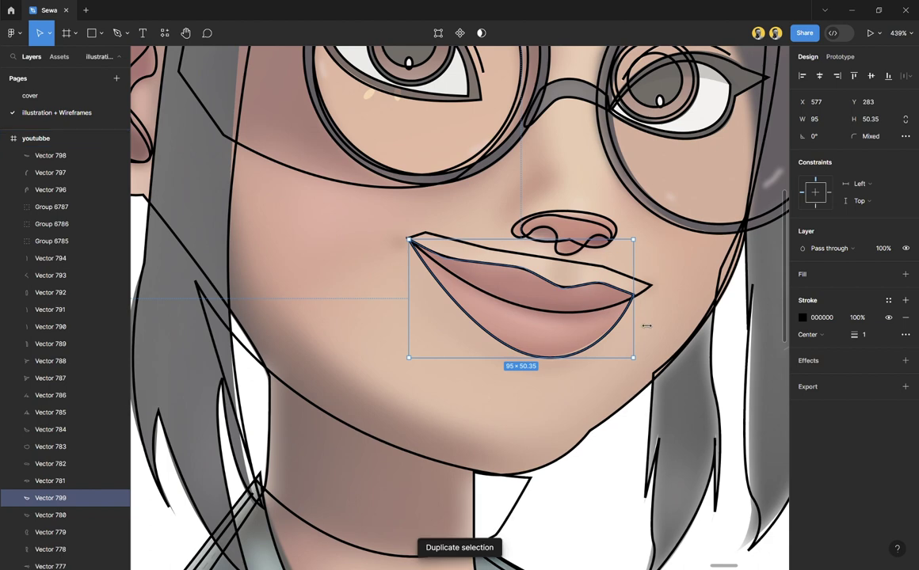
{"action": "left_click", "coordinate": [906, 275]}
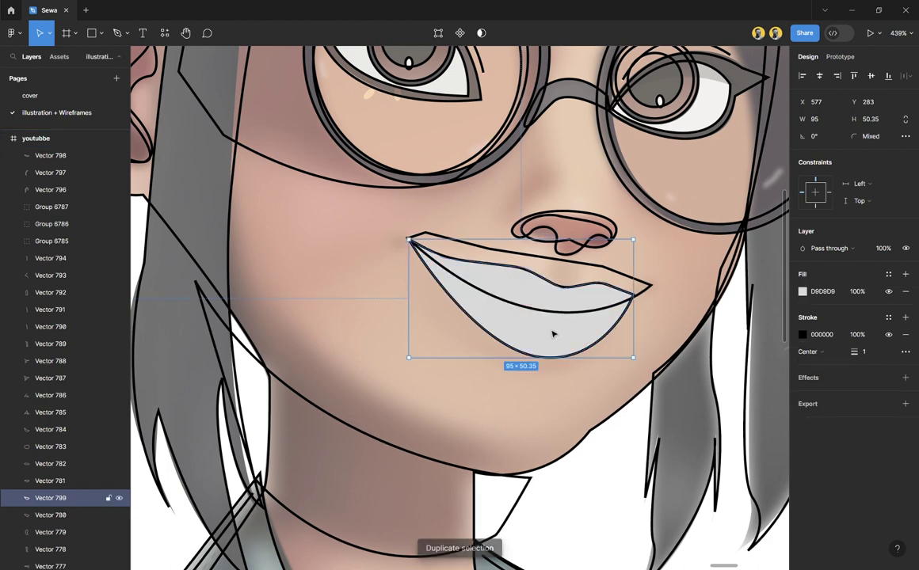
{"action": "left_click_drag", "start_coordinate": [552, 332], "coordinate": [472, 313]}
{"action": "key", "text": "ctrl+z"}
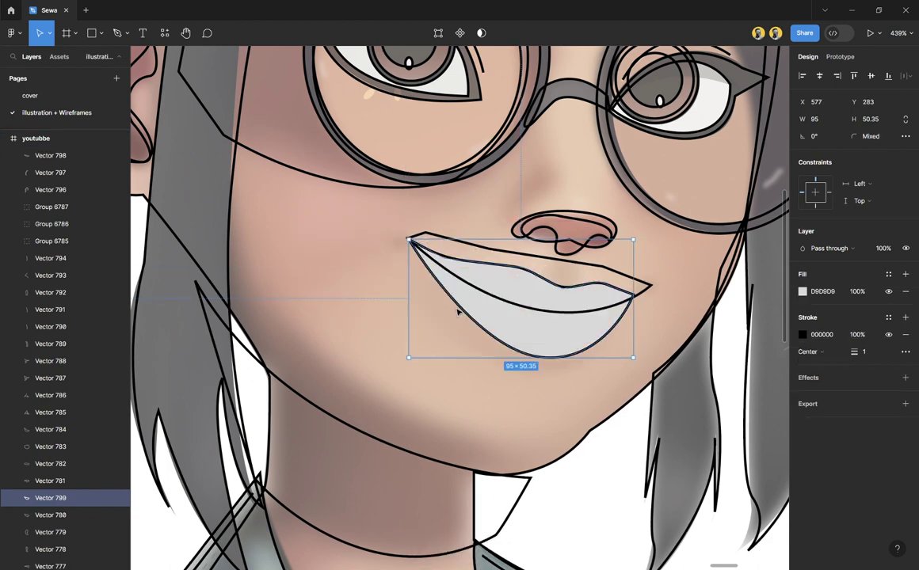
Step: Fill upper-lip Vector 798 with D9D9D9 and mask it with the lower-lip copy
{"action": "left_click", "coordinate": [48, 515]}
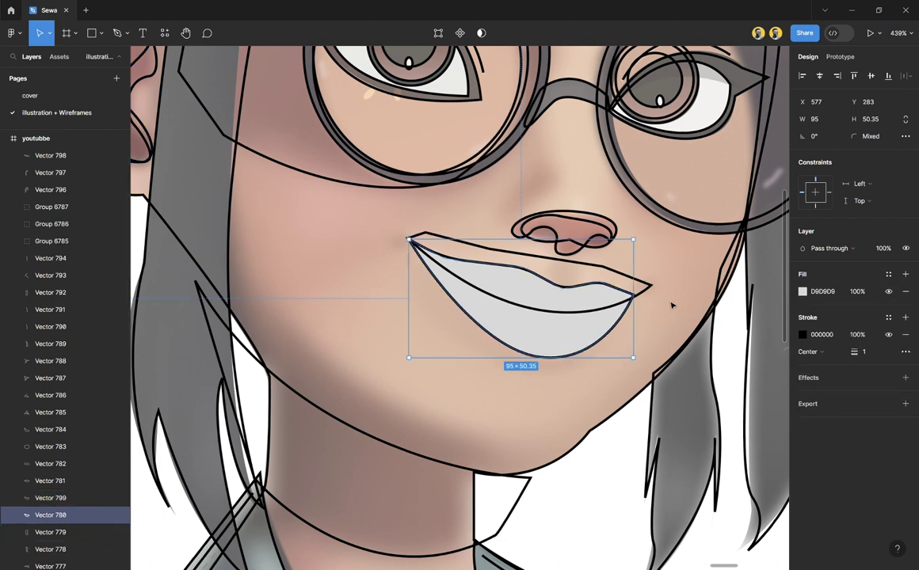
{"action": "left_click", "coordinate": [608, 301]}
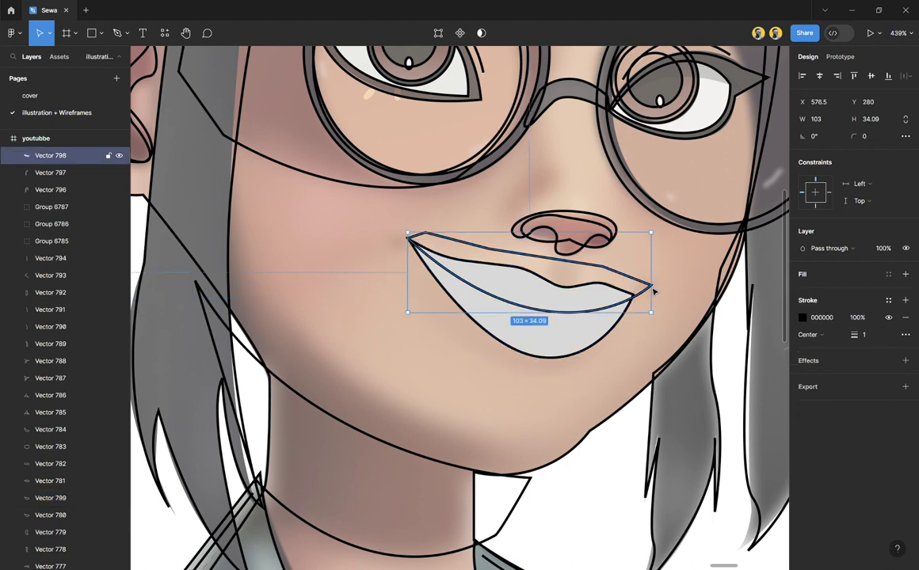
{"action": "left_click", "coordinate": [905, 274]}
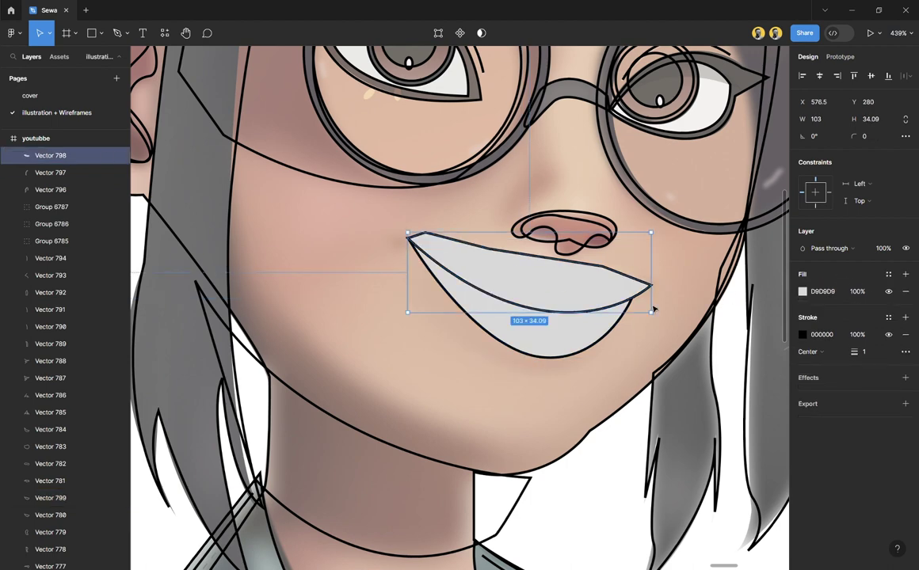
{"action": "left_click", "coordinate": [602, 336], "text": "shift"}
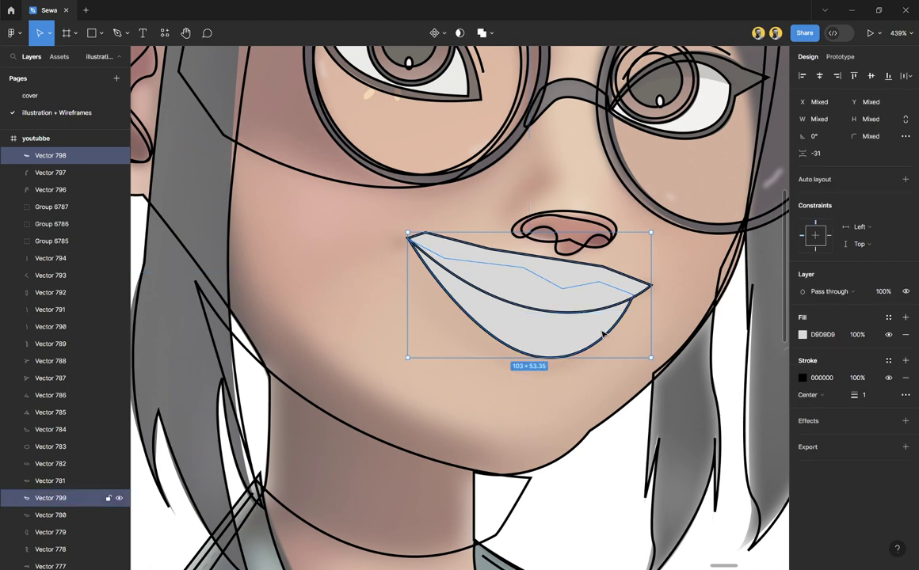
{"action": "left_click", "coordinate": [459, 33]}
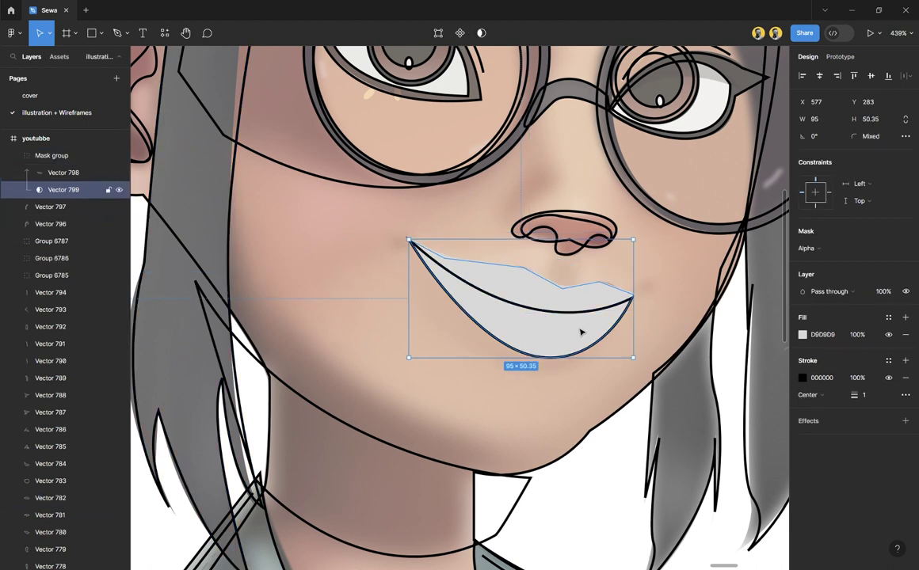
{"action": "left_click", "coordinate": [49, 481]}
Step: Bring Vector 780 to front and drag its layer into the Mask group between Vectors 798 and 799
{"action": "left_click", "coordinate": [558, 357]}
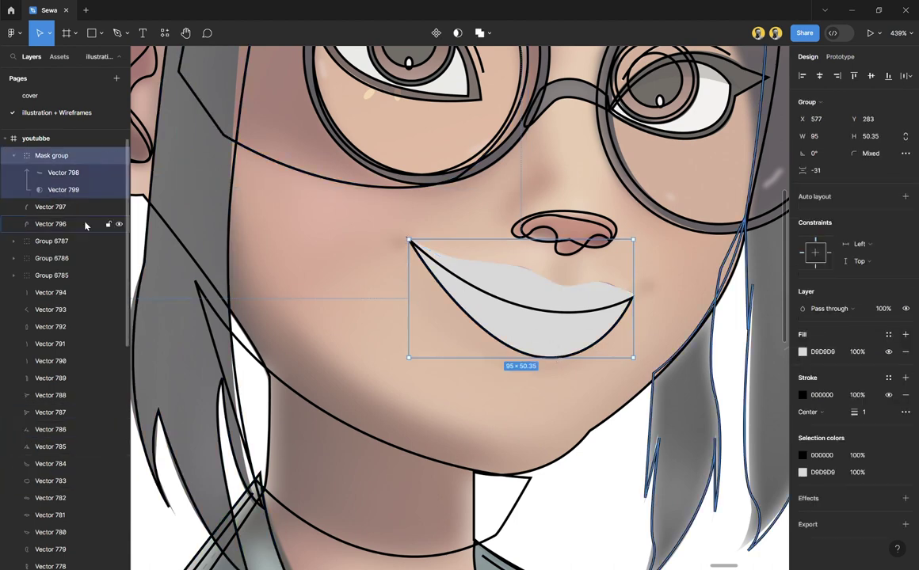
{"action": "scroll", "coordinate": [47, 396], "scroll_direction": "down", "scroll_amount": 8}
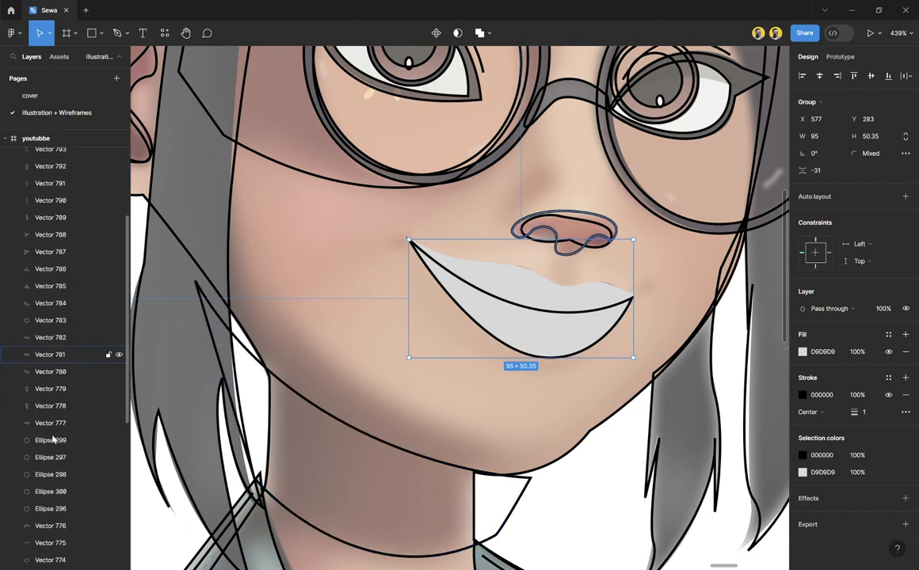
{"action": "scroll", "coordinate": [52, 438], "scroll_direction": "down", "scroll_amount": 5}
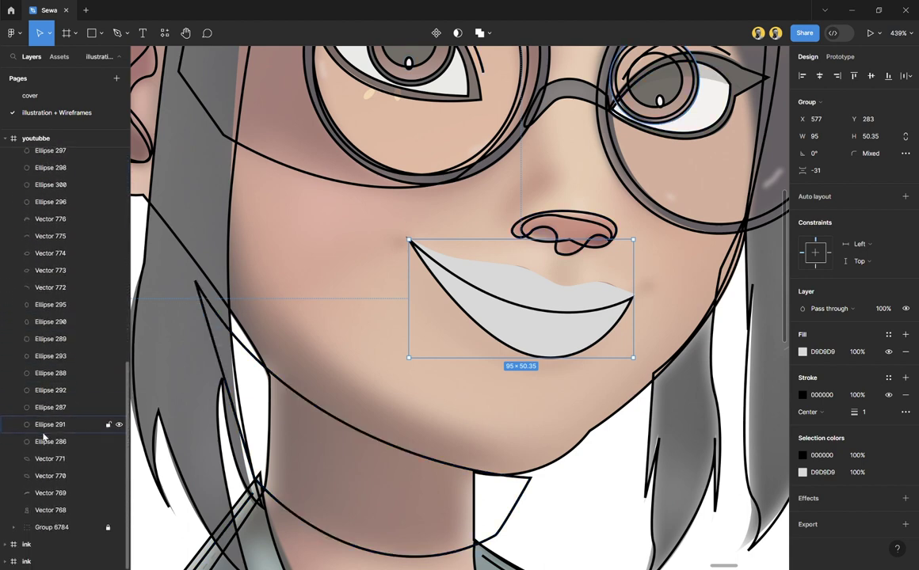
{"action": "left_click", "coordinate": [50, 460]}
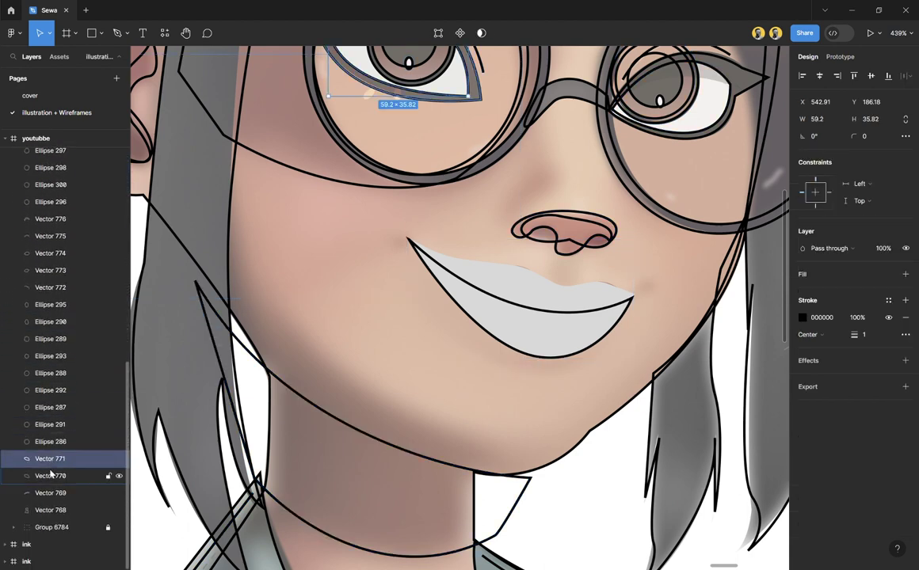
{"action": "scroll", "coordinate": [51, 491], "scroll_direction": "up", "scroll_amount": 10}
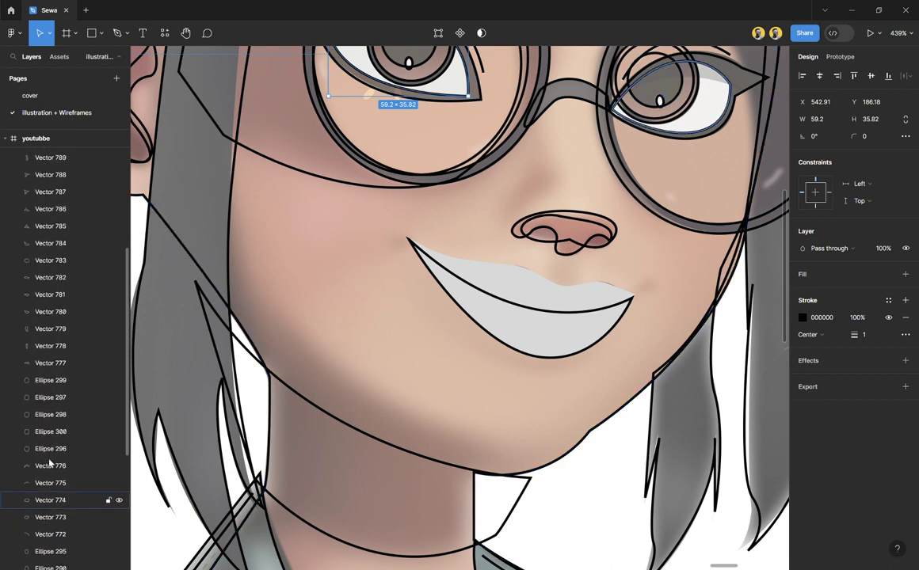
{"action": "scroll", "coordinate": [49, 461], "scroll_direction": "up", "scroll_amount": 2}
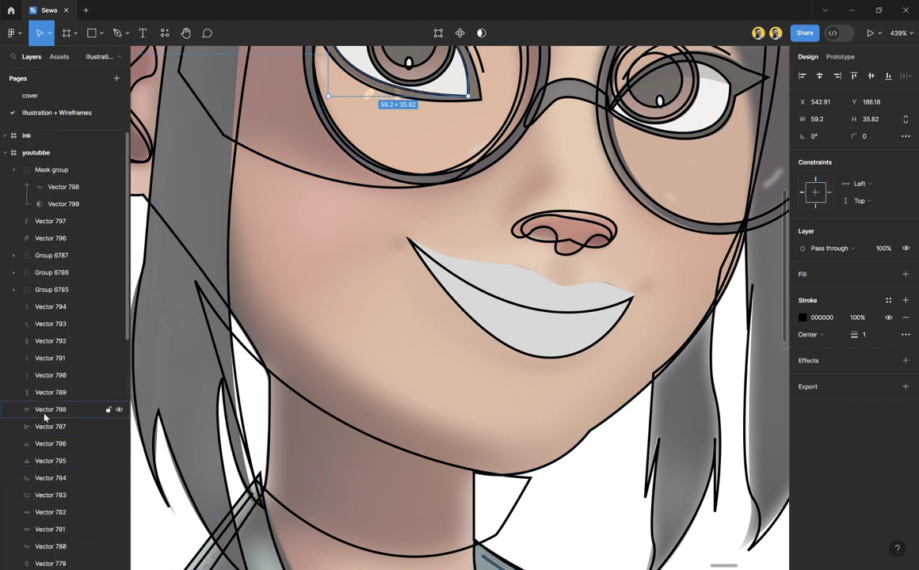
{"action": "scroll", "coordinate": [48, 309], "scroll_direction": "down", "scroll_amount": 2}
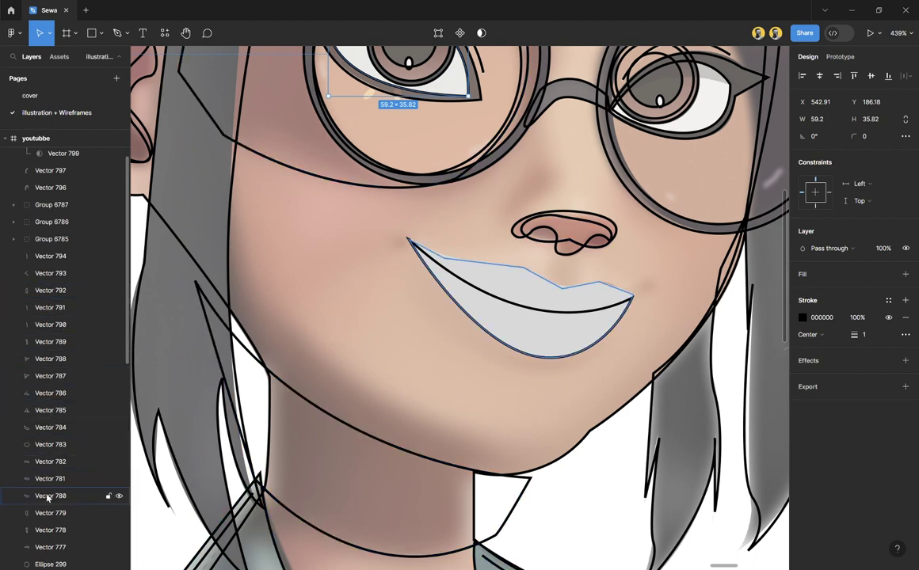
{"action": "left_click", "coordinate": [47, 498]}
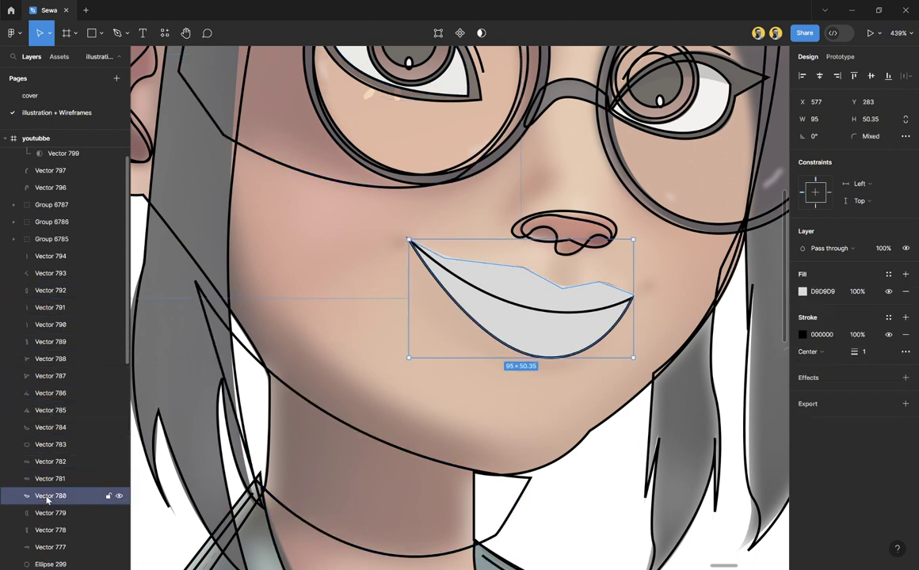
{"action": "key", "text": "ctrl+shift+bracketright"}
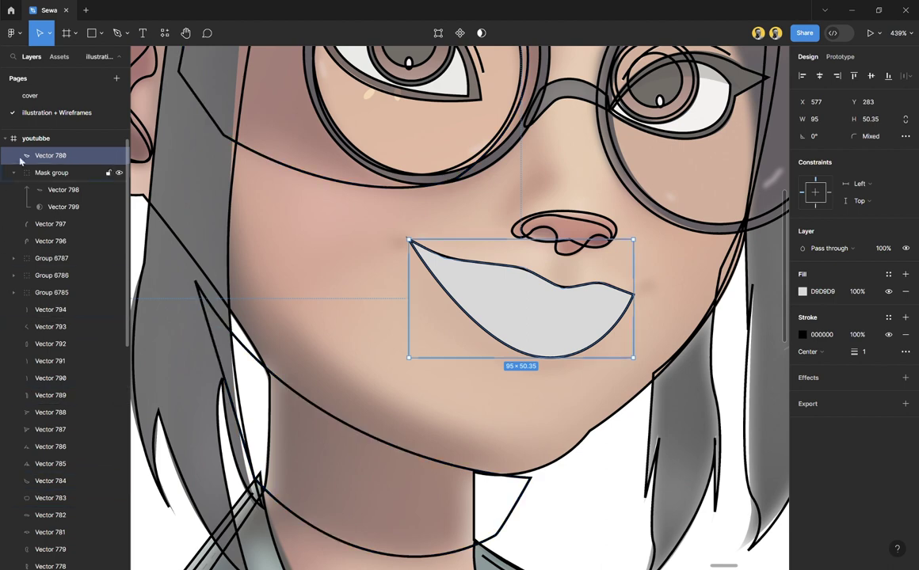
{"action": "left_click_drag", "start_coordinate": [62, 162], "coordinate": [60, 198]}
{"action": "key", "text": "Escape"}
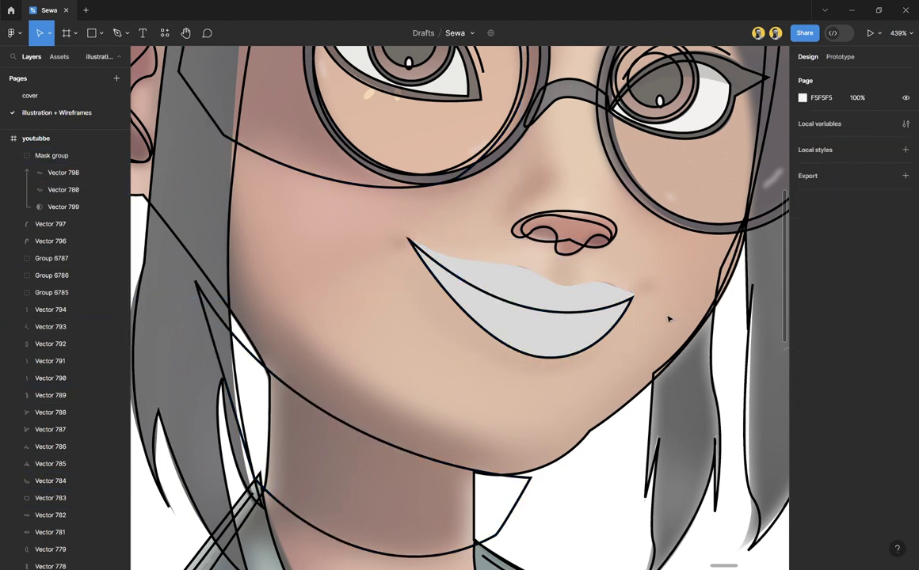
Step: Nudge the lip mask group aside to compare with the painting, then undo the move
{"action": "left_click", "coordinate": [560, 309]}
{"action": "mouse_move", "coordinate": [599, 335]}
{"action": "left_mouse_down"}
{"action": "mouse_move", "coordinate": [518, 318]}
{"action": "mouse_move", "coordinate": [548, 322]}
{"action": "left_mouse_up"}
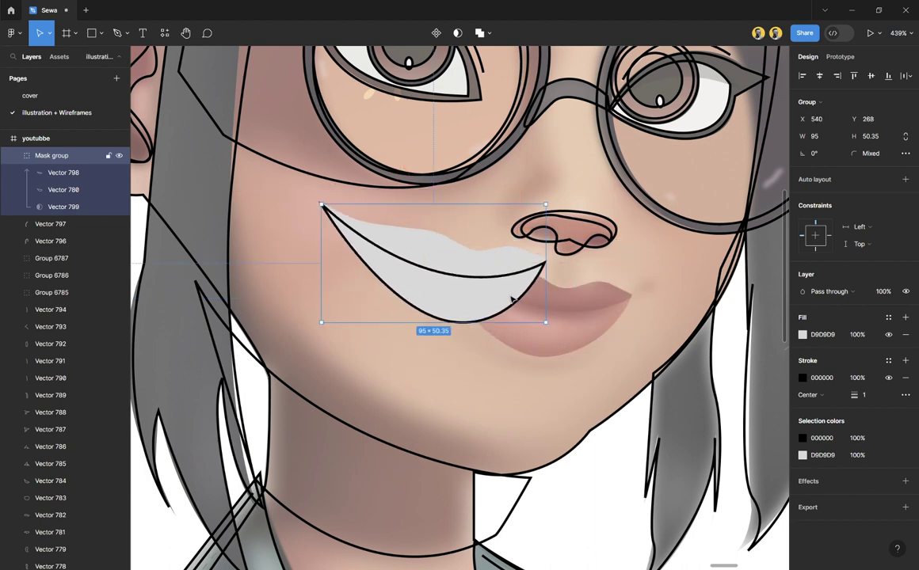
{"action": "key", "text": "ctrl+z"}
{"action": "double_click", "coordinate": [594, 313]}
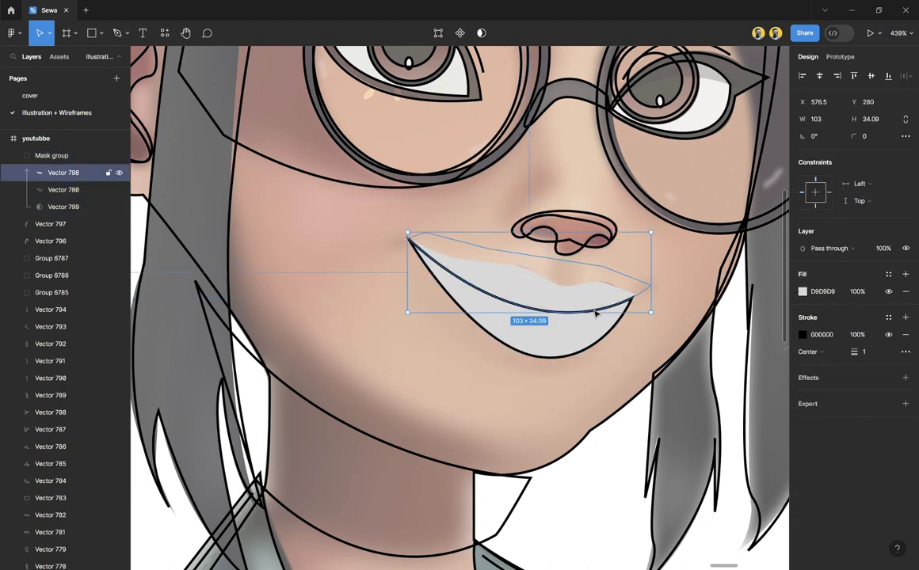
{"action": "left_click", "coordinate": [674, 296]}
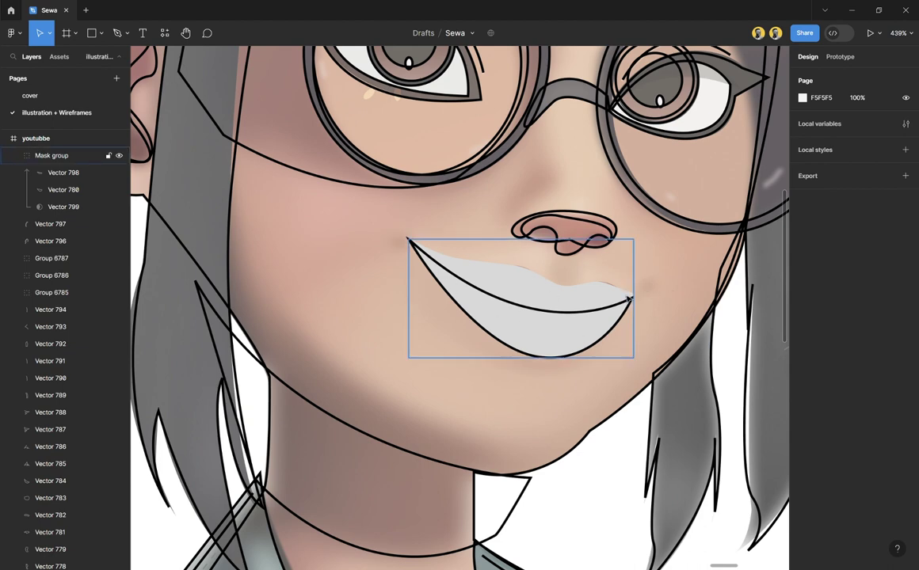
{"action": "left_click", "coordinate": [598, 311]}
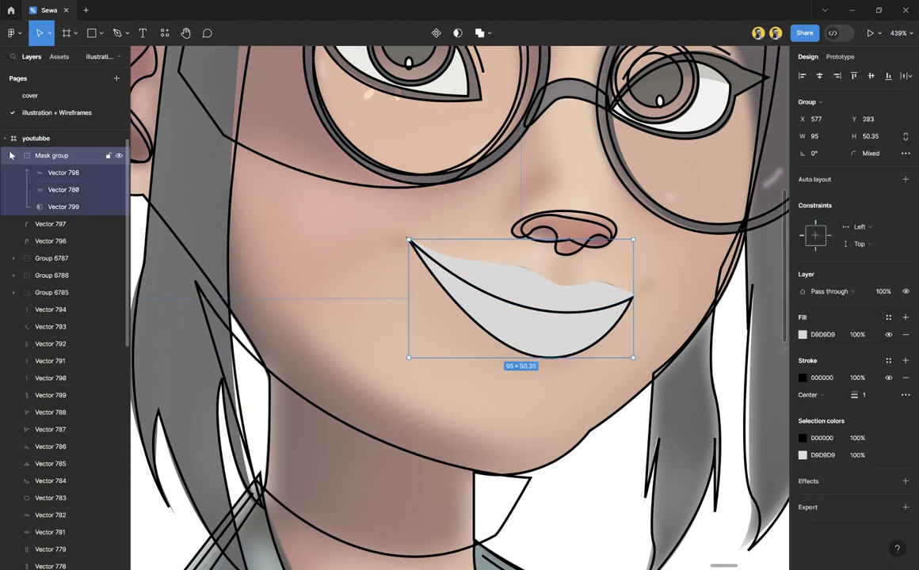
Step: Rename the lip mask group to 'mouth'
{"action": "double_click", "coordinate": [54, 157]}
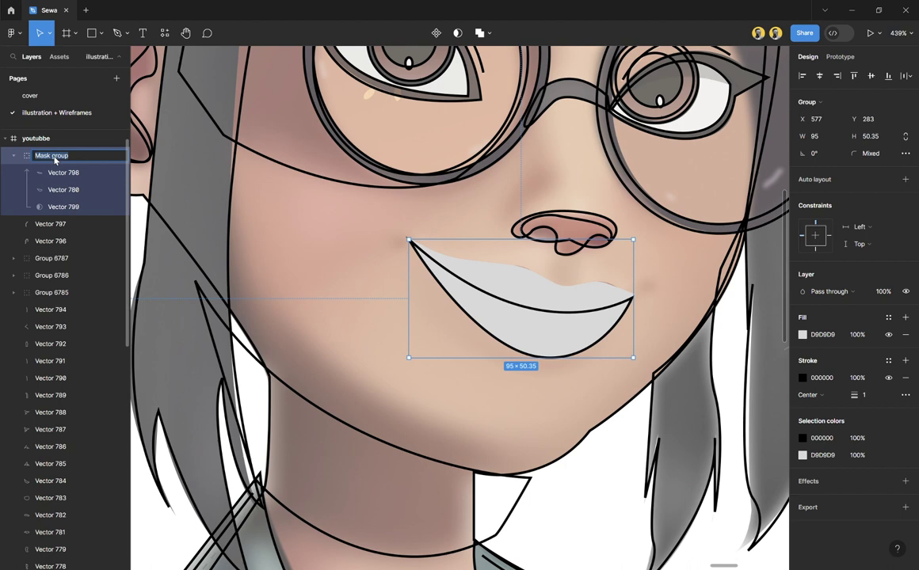
{"action": "type", "text": "mouth"}
{"action": "key", "text": "Return"}
{"action": "left_click", "coordinate": [400, 267]}
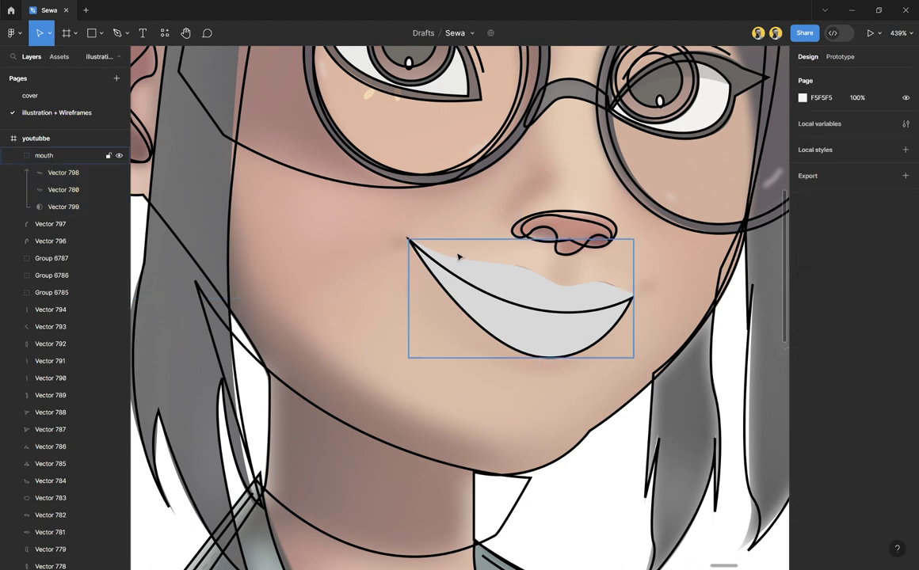
{"action": "left_click", "coordinate": [617, 233]}
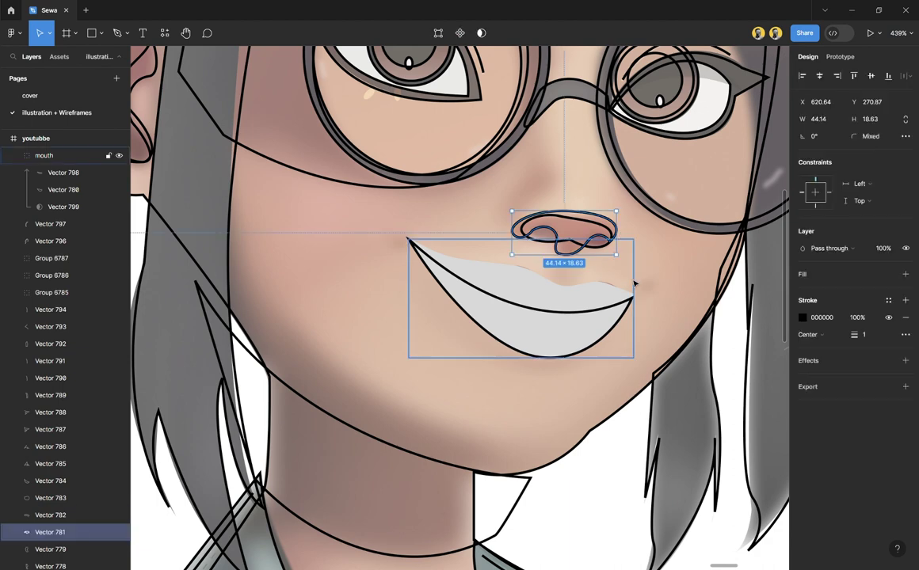
{"action": "left_click", "coordinate": [703, 272]}
{"action": "scroll", "coordinate": [576, 285], "scroll_direction": "down", "scroll_amount": 3}
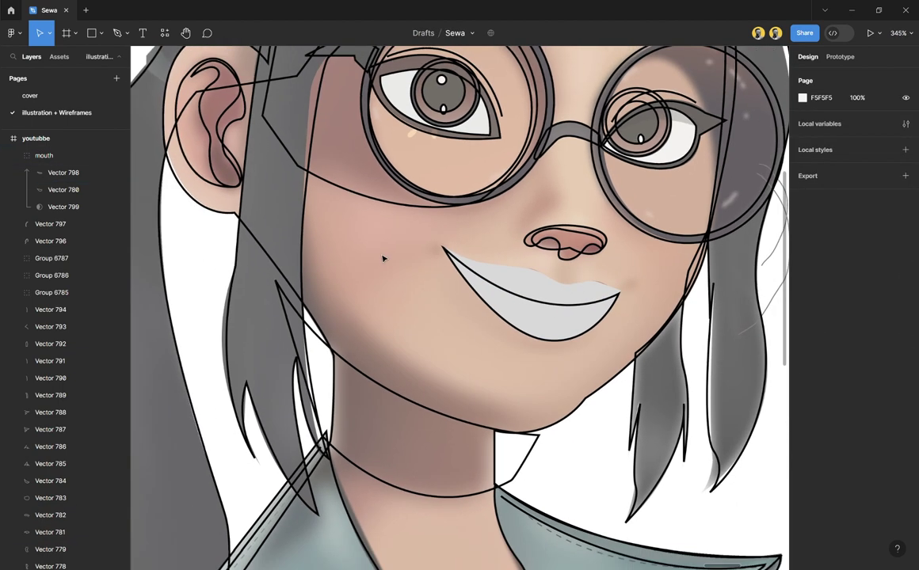
{"action": "scroll", "coordinate": [383, 259], "scroll_direction": "up", "scroll_amount": 1}
{"action": "scroll", "coordinate": [382, 259], "scroll_direction": "down", "scroll_amount": 5}
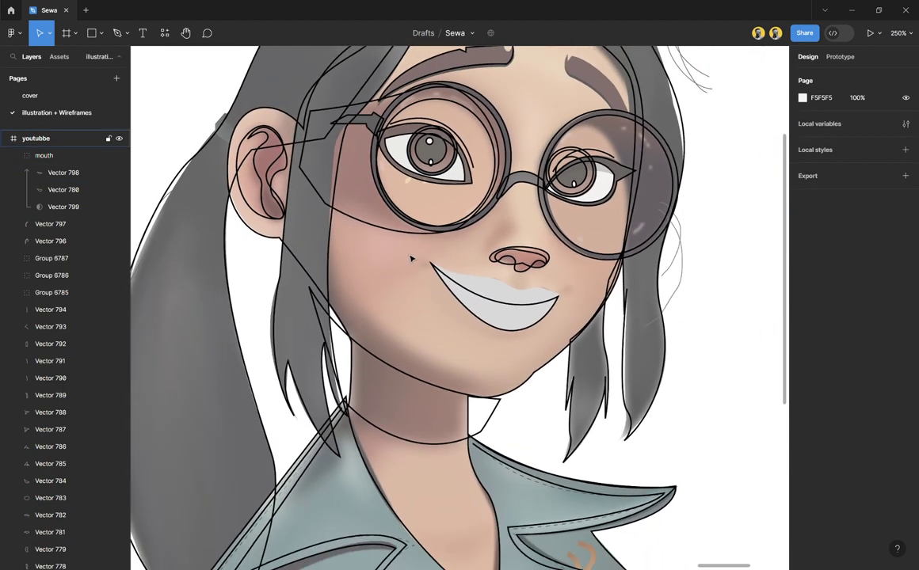
{"action": "scroll", "coordinate": [413, 259], "scroll_direction": "down", "scroll_amount": 2}
{"action": "scroll", "coordinate": [475, 246], "scroll_direction": "left", "scroll_amount": 2}
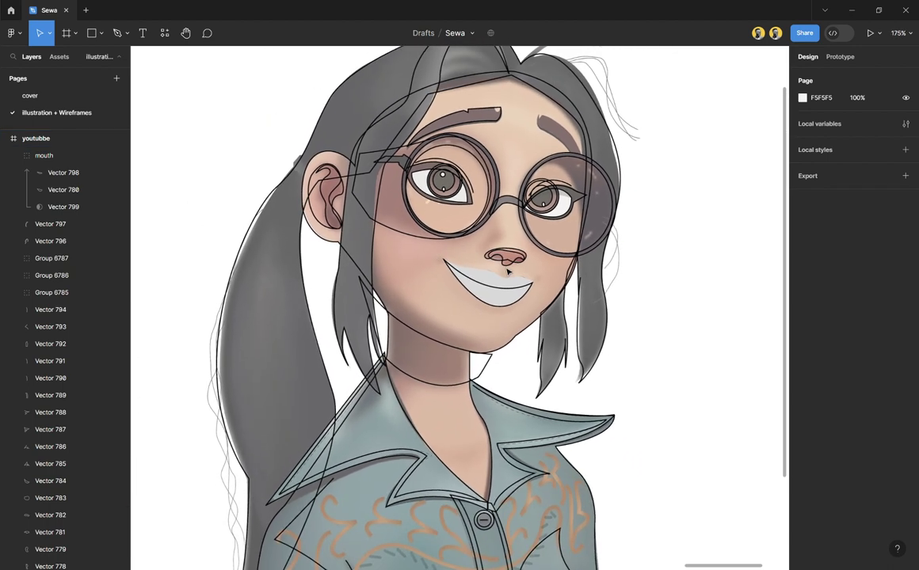
{"action": "left_click", "coordinate": [546, 325]}
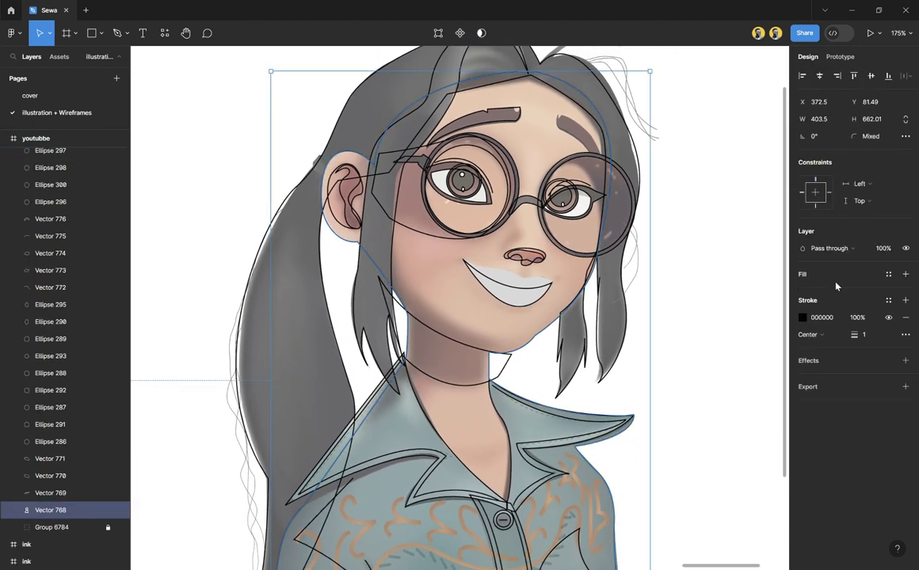
{"action": "left_click", "coordinate": [834, 282]}
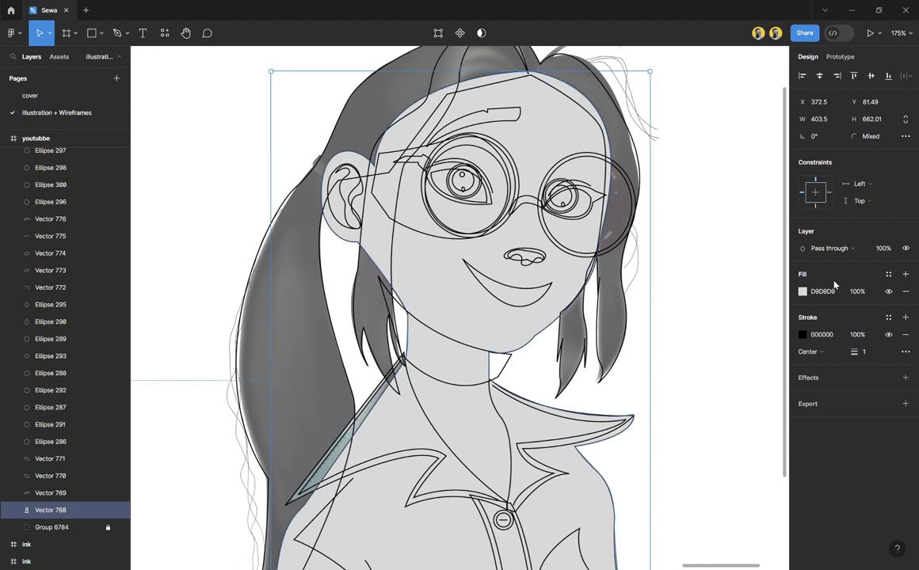
{"action": "key", "text": "ctrl+z"}
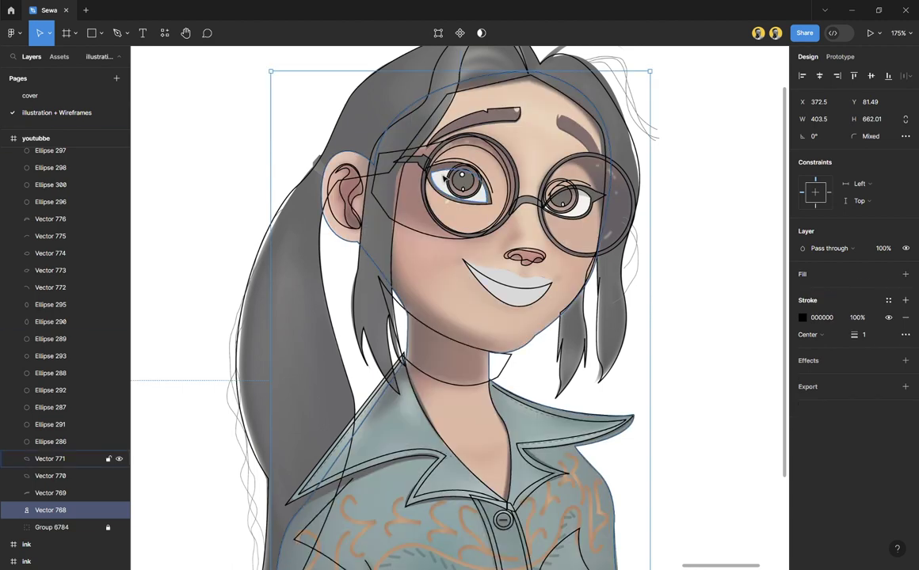
{"action": "scroll", "coordinate": [448, 163], "scroll_direction": "up", "scroll_amount": 5}
{"action": "scroll", "coordinate": [497, 203], "scroll_direction": "up", "scroll_amount": 3}
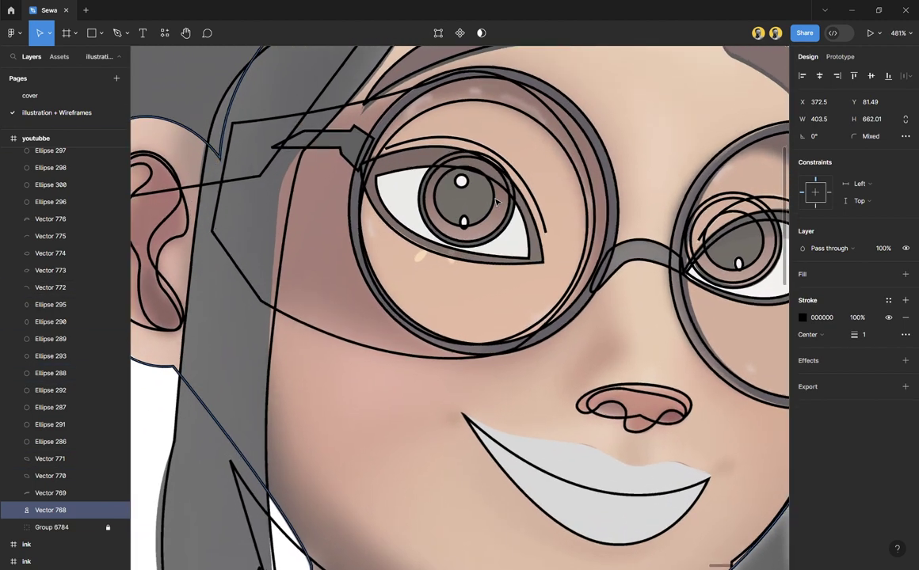
{"action": "left_click", "coordinate": [497, 203]}
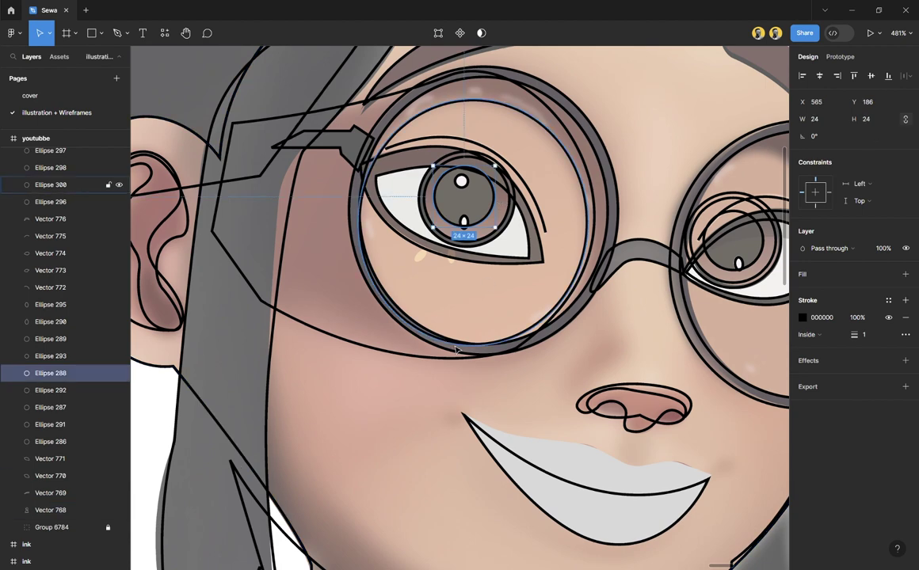
{"action": "scroll", "coordinate": [427, 345], "scroll_direction": "down", "scroll_amount": 2}
{"action": "left_click", "coordinate": [67, 527]}
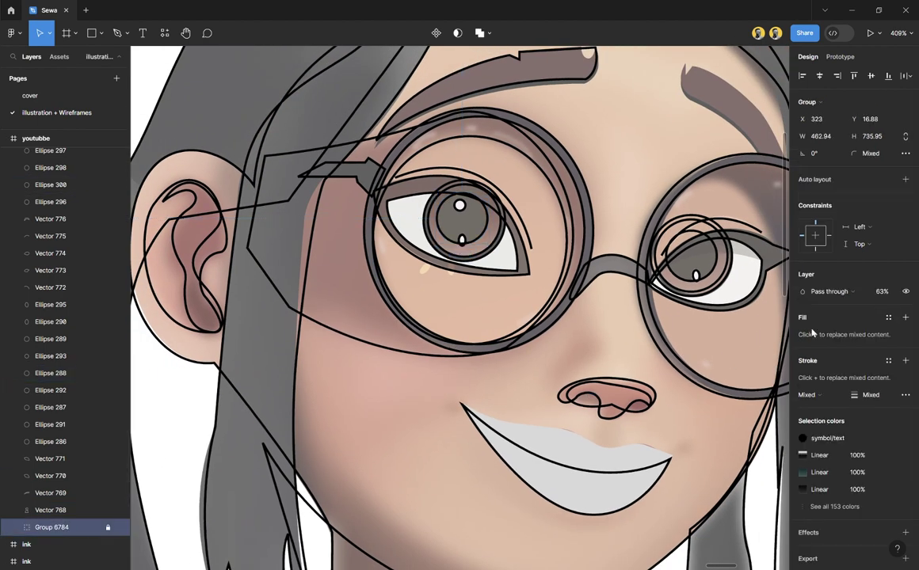
Step: Raise Group 6784's layer opacity from 63% to 100%
{"action": "left_click", "coordinate": [886, 292]}
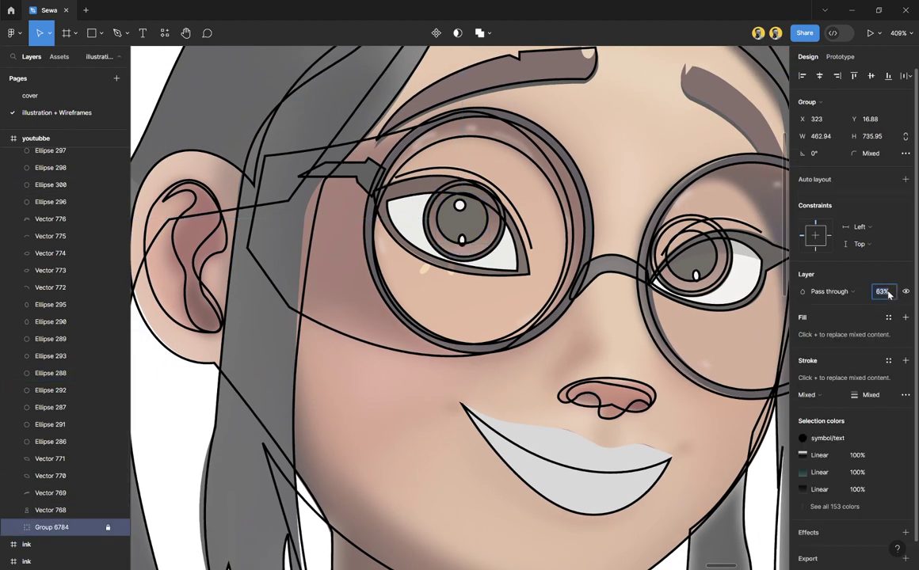
{"action": "type", "text": "100"}
{"action": "key", "text": "Return"}
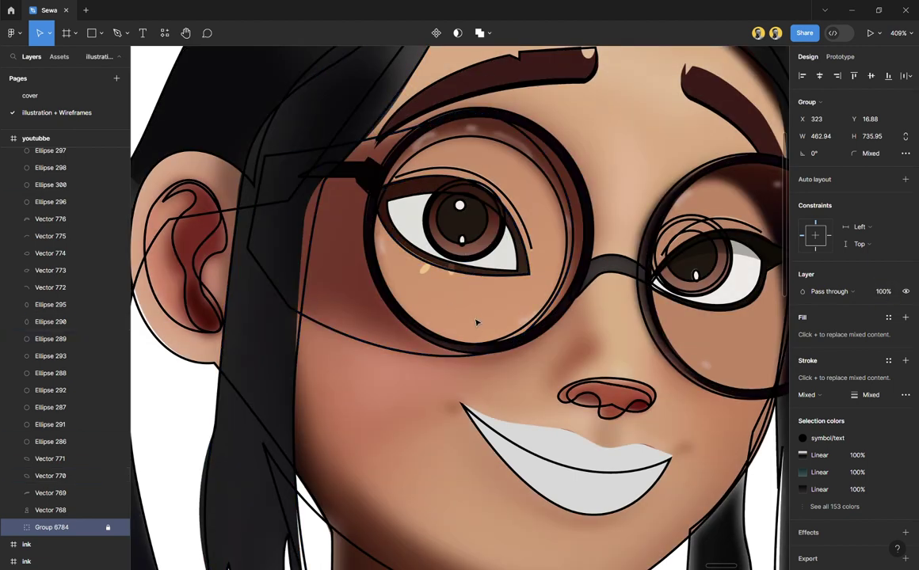
{"action": "left_click", "coordinate": [484, 254]}
Step: Remove the grey fill from the outer eye shape
{"action": "scroll", "coordinate": [391, 265], "scroll_direction": "down", "scroll_amount": 1}
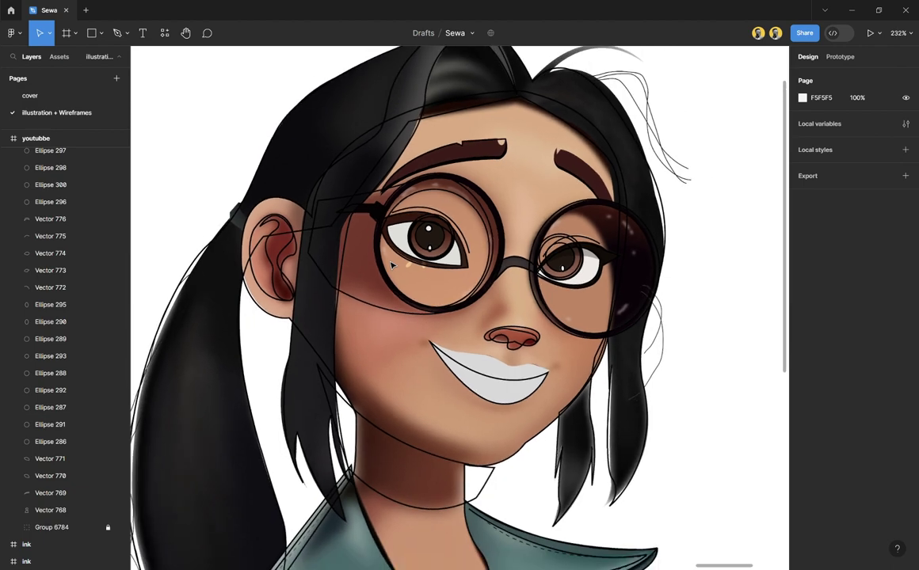
{"action": "scroll", "coordinate": [392, 264], "scroll_direction": "up", "scroll_amount": 3}
{"action": "scroll", "coordinate": [396, 262], "scroll_direction": "up", "scroll_amount": 3}
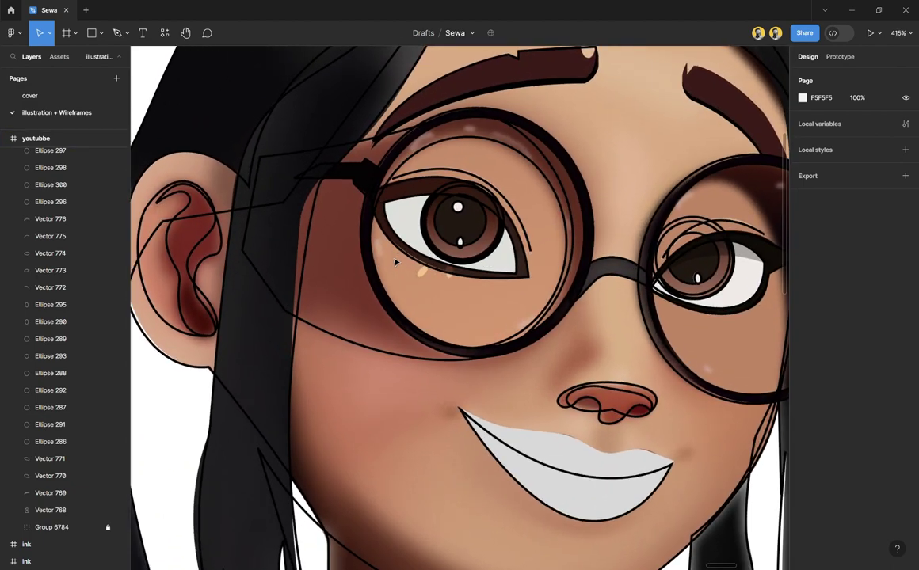
{"action": "scroll", "coordinate": [516, 221], "scroll_direction": "up", "scroll_amount": 4}
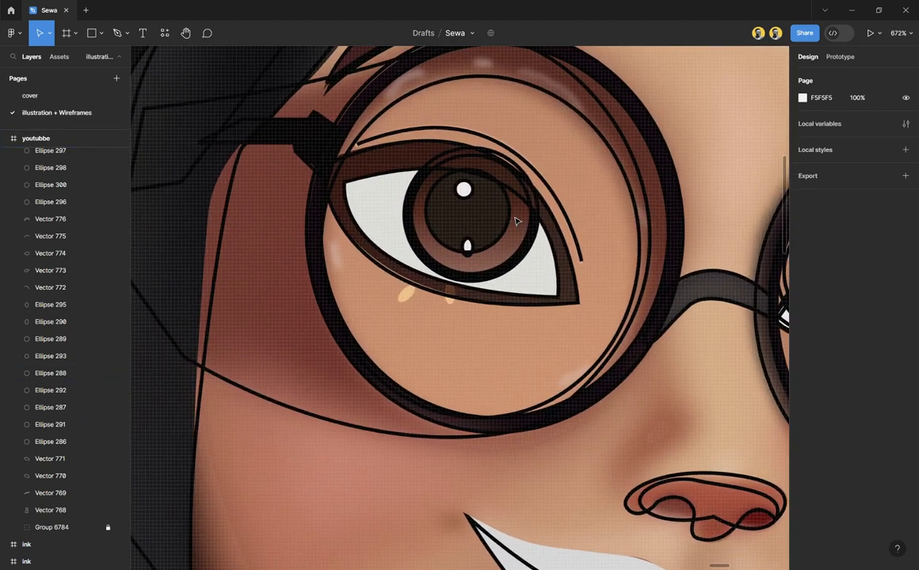
{"action": "scroll", "coordinate": [515, 222], "scroll_direction": "up", "scroll_amount": 1}
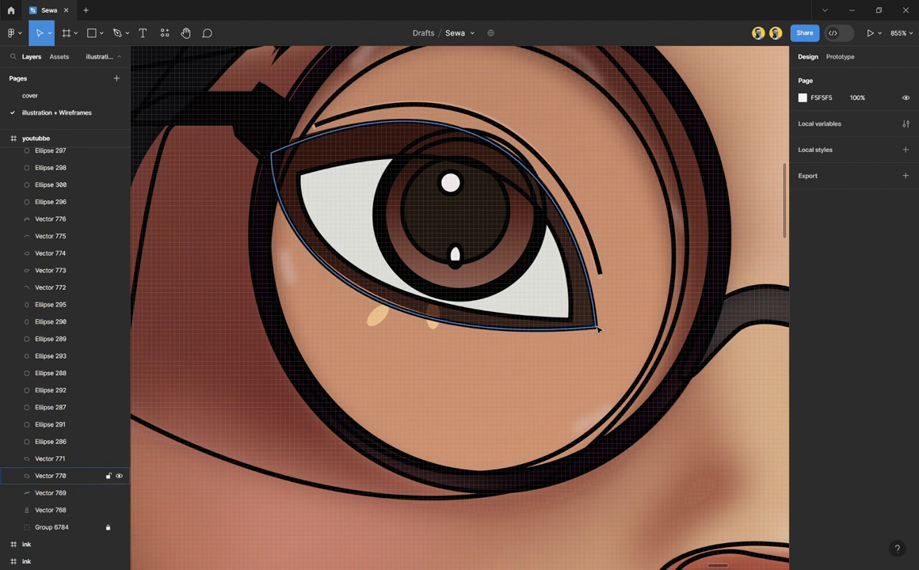
{"action": "left_click", "coordinate": [543, 299]}
{"action": "key", "text": "ctrl+y"}
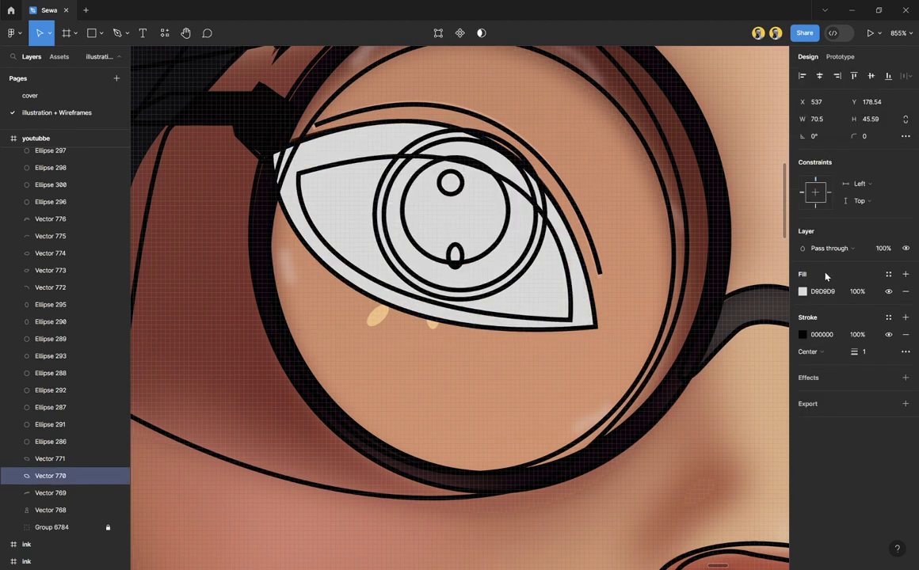
{"action": "left_click", "coordinate": [905, 291]}
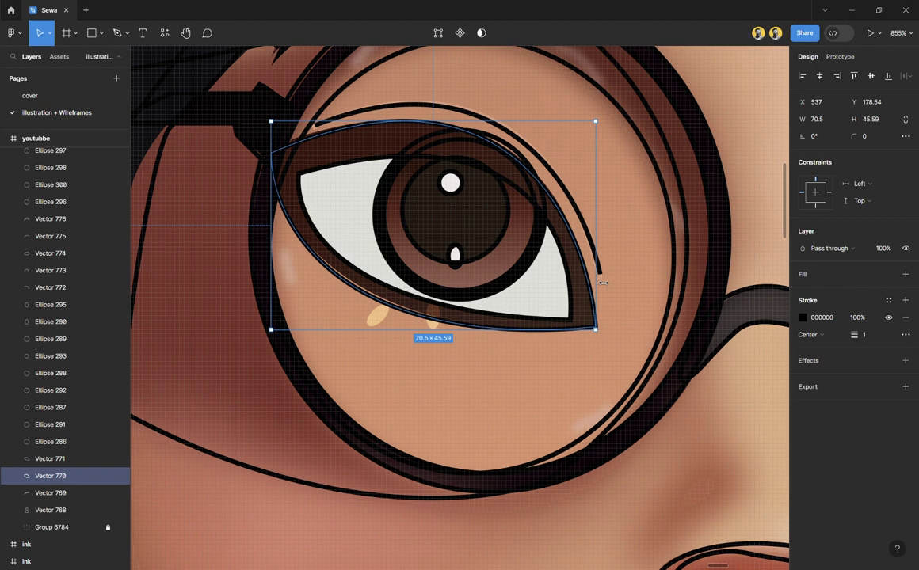
{"action": "left_click", "coordinate": [603, 308]}
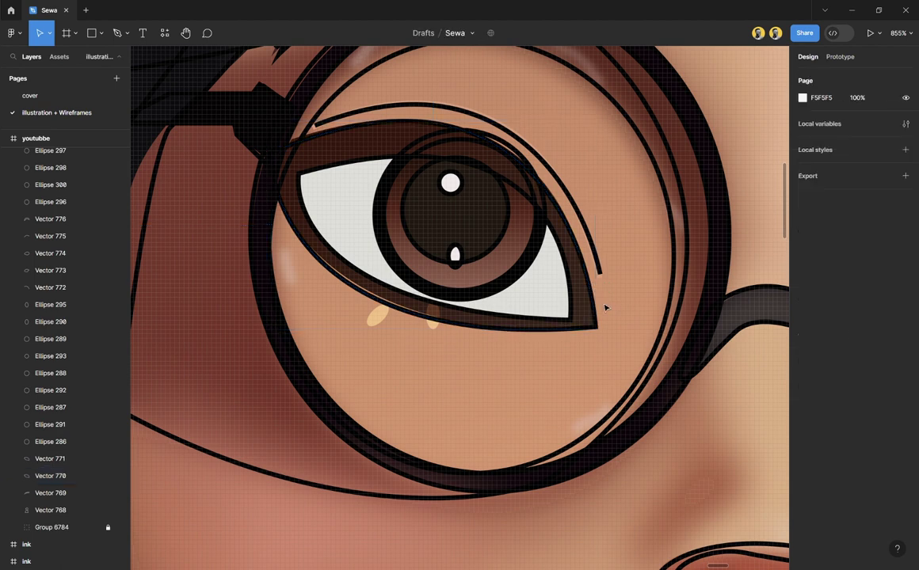
Step: Make both iris highlights pure white FFFFFF with no outlines
{"action": "left_click", "coordinate": [453, 184]}
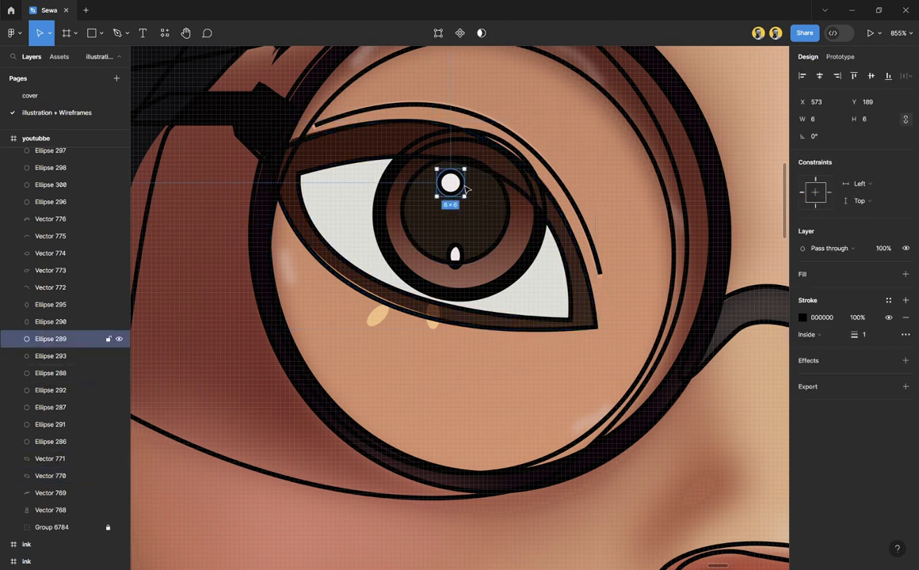
{"action": "left_click", "coordinate": [466, 257], "text": "shift"}
{"action": "left_click", "coordinate": [838, 318]}
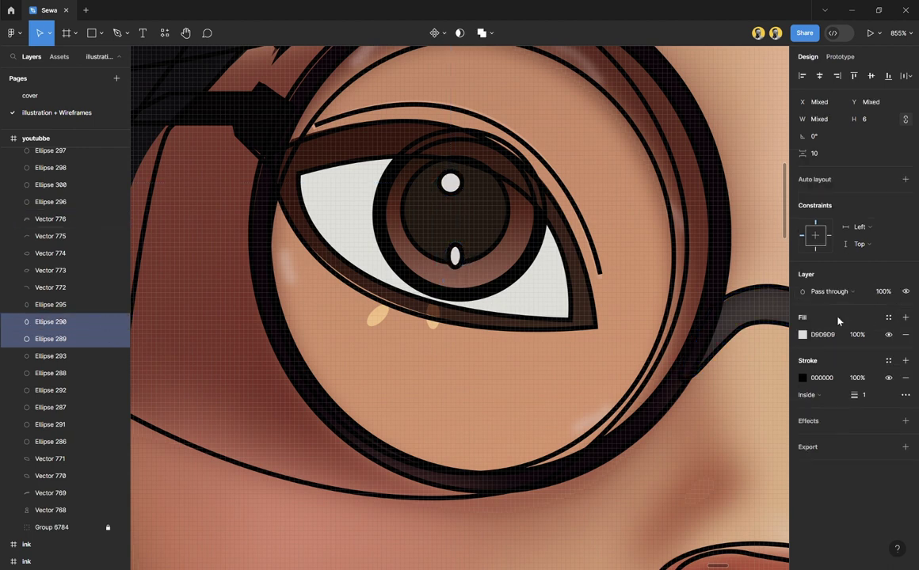
{"action": "left_click", "coordinate": [904, 378]}
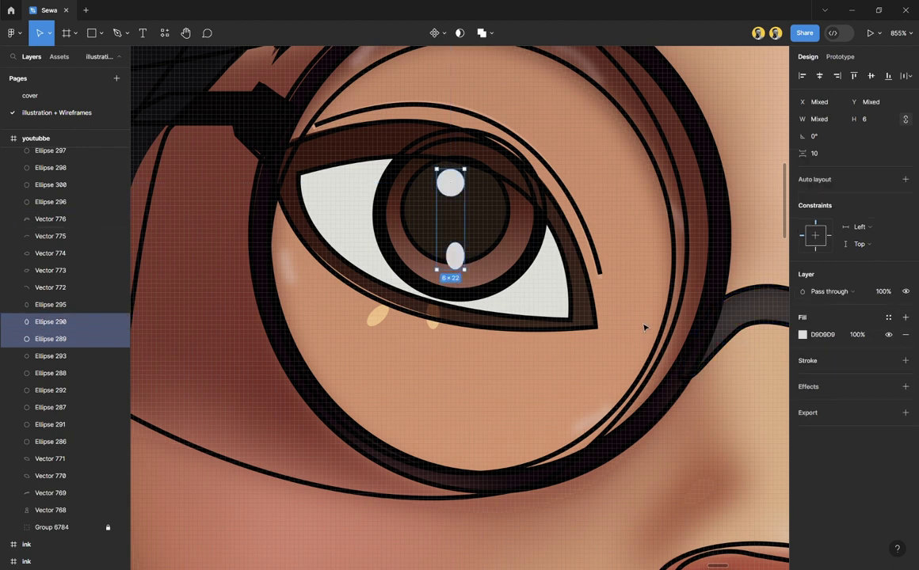
{"action": "key", "text": "i"}
{"action": "left_click", "coordinate": [332, 195]}
{"action": "left_click", "coordinate": [803, 335]}
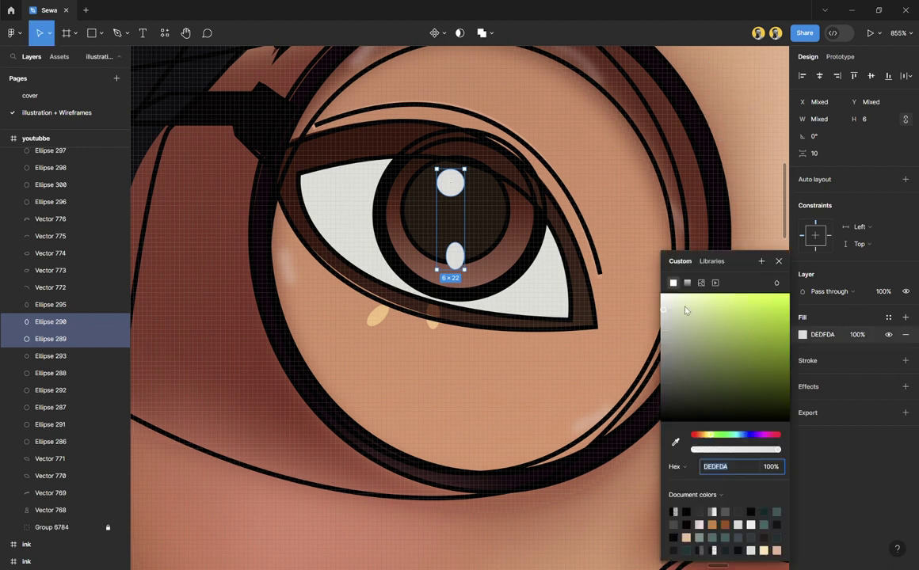
{"action": "left_click", "coordinate": [661, 294]}
{"action": "left_click", "coordinate": [751, 263]}
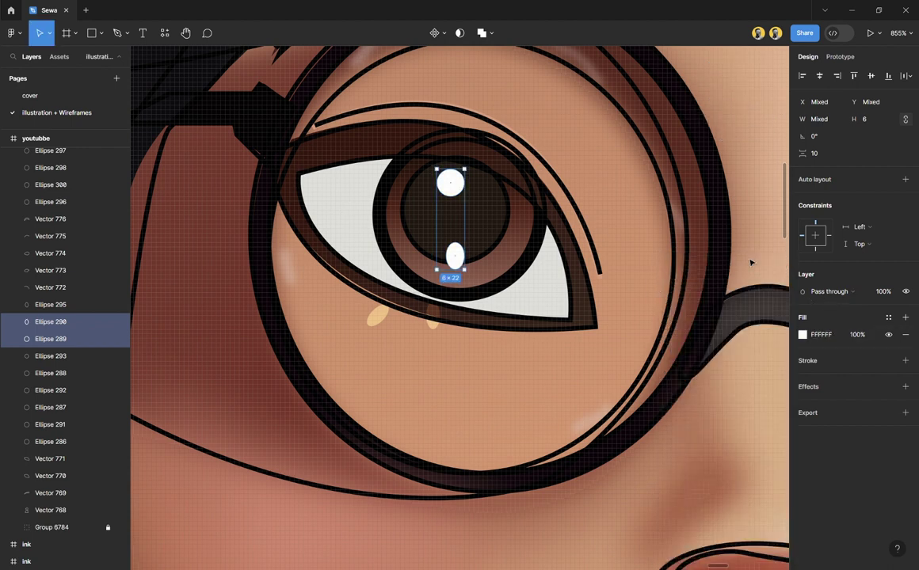
{"action": "left_click", "coordinate": [556, 260]}
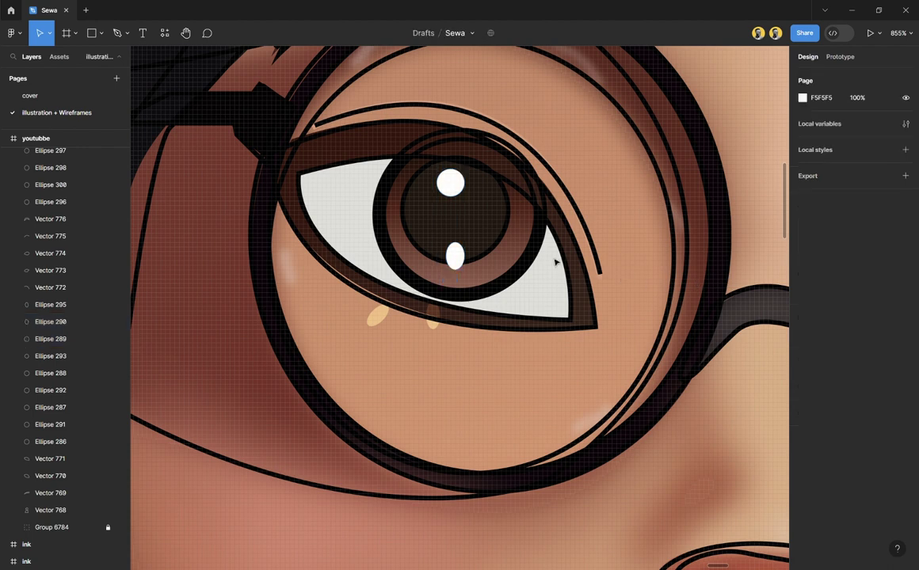
Step: Give the pupil circle a sampled dark brown fill with no outline
{"action": "left_click", "coordinate": [520, 228]}
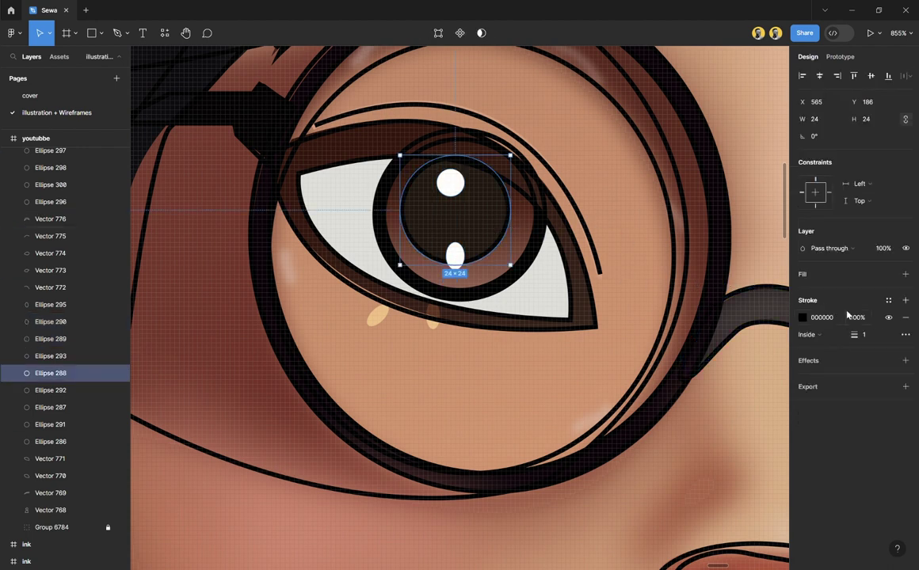
{"action": "left_click", "coordinate": [907, 320]}
{"action": "key", "text": "i"}
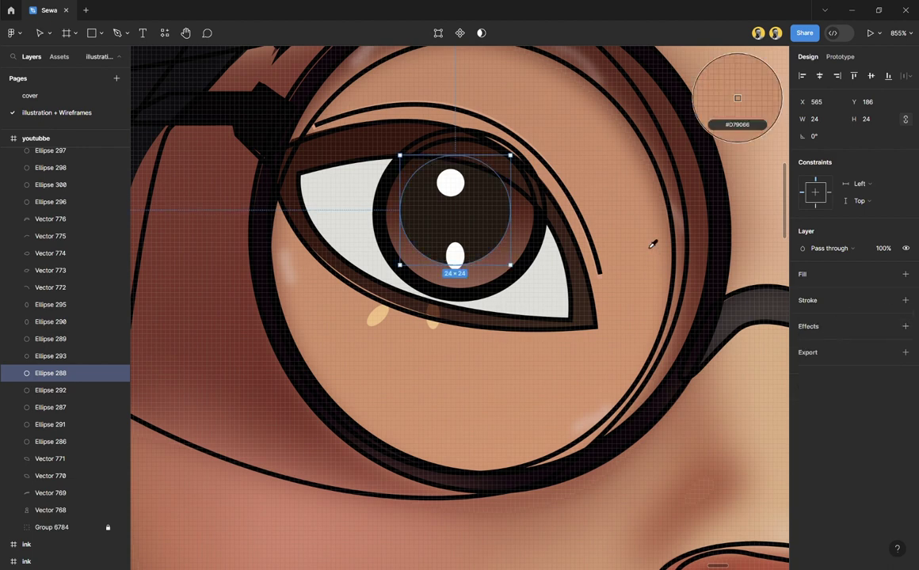
{"action": "left_click", "coordinate": [479, 214]}
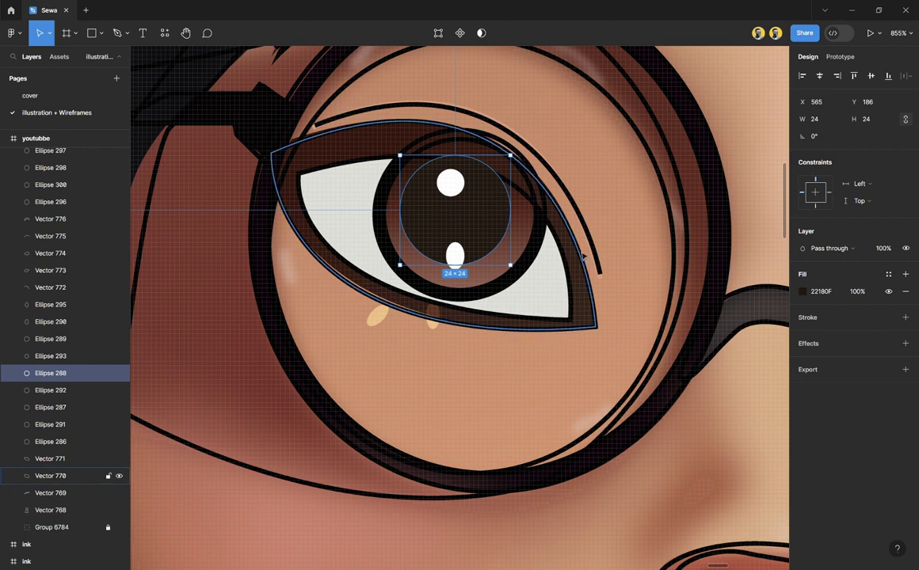
Step: Remove the iris ring's outline and fill it with a sampled brown
{"action": "left_click", "coordinate": [538, 235]}
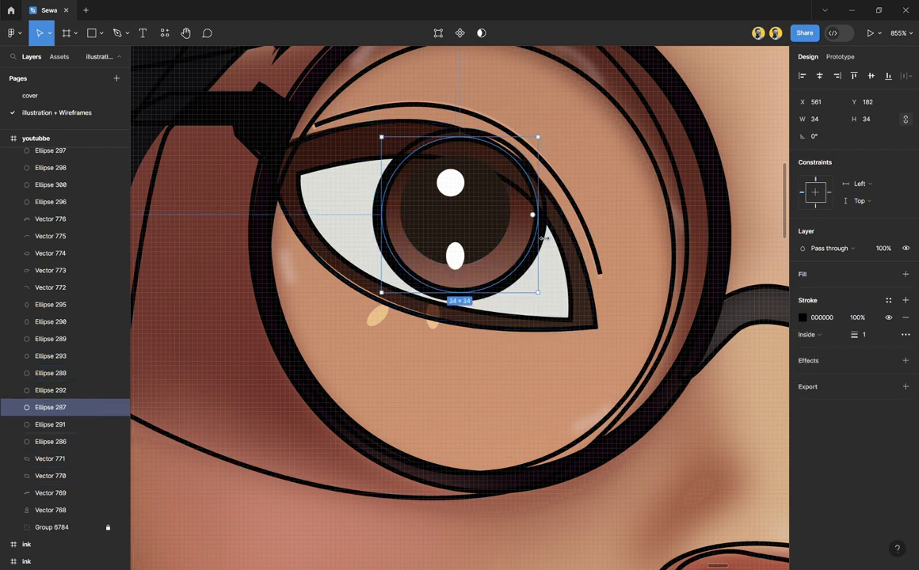
{"action": "left_click", "coordinate": [905, 316]}
{"action": "key", "text": "i"}
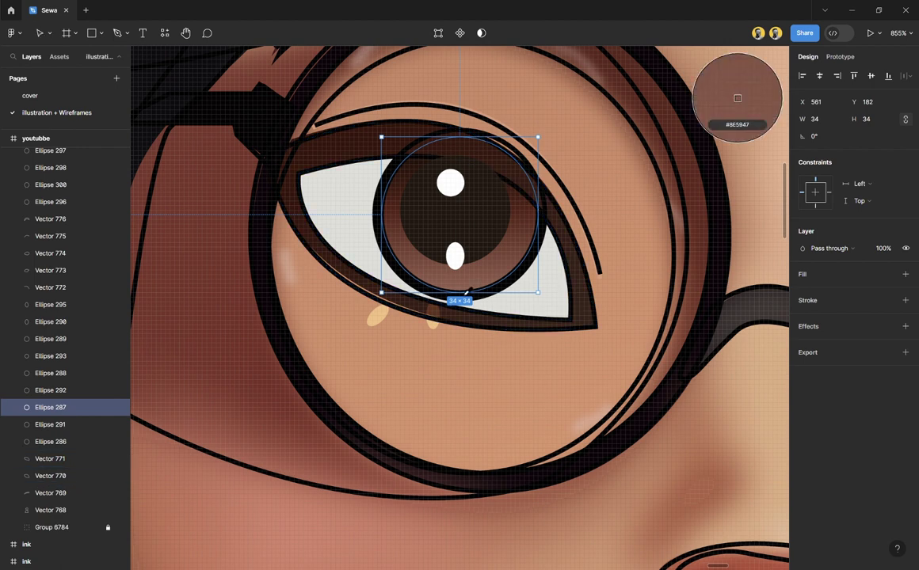
{"action": "left_click", "coordinate": [737, 98]}
Step: Turn the iris ring fill into a linear brown gradient from 8E5947 to C58670
{"action": "left_click", "coordinate": [802, 293]}
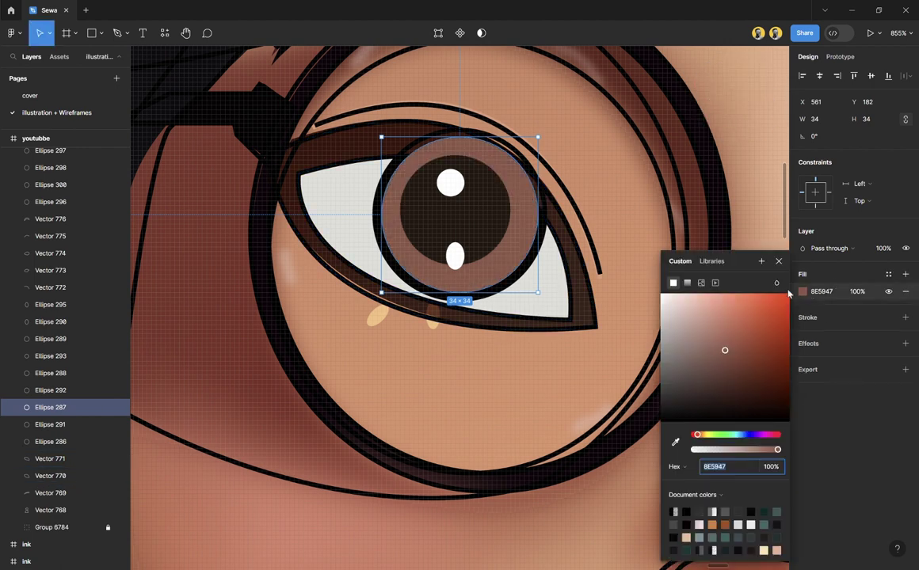
{"action": "left_click", "coordinate": [686, 284]}
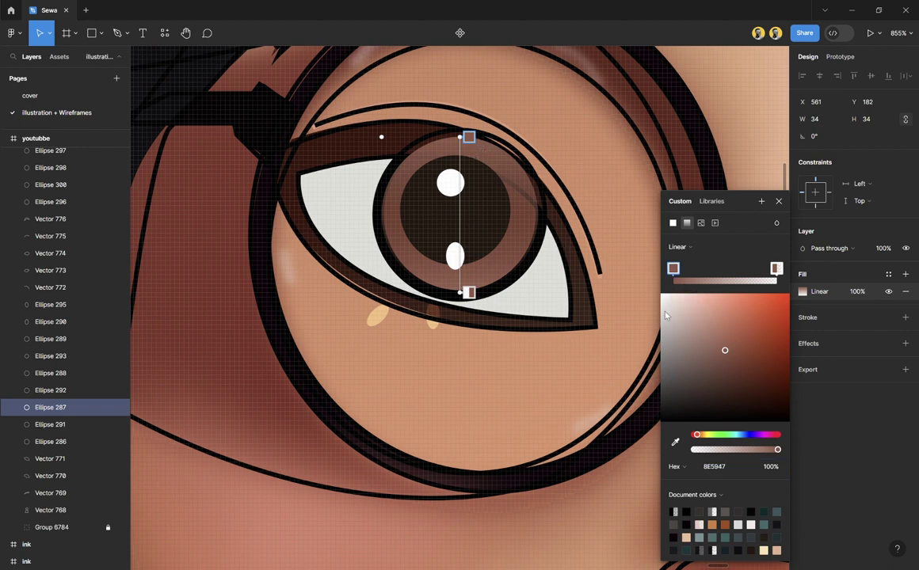
{"action": "left_click_drag", "start_coordinate": [726, 354], "coordinate": [727, 361]}
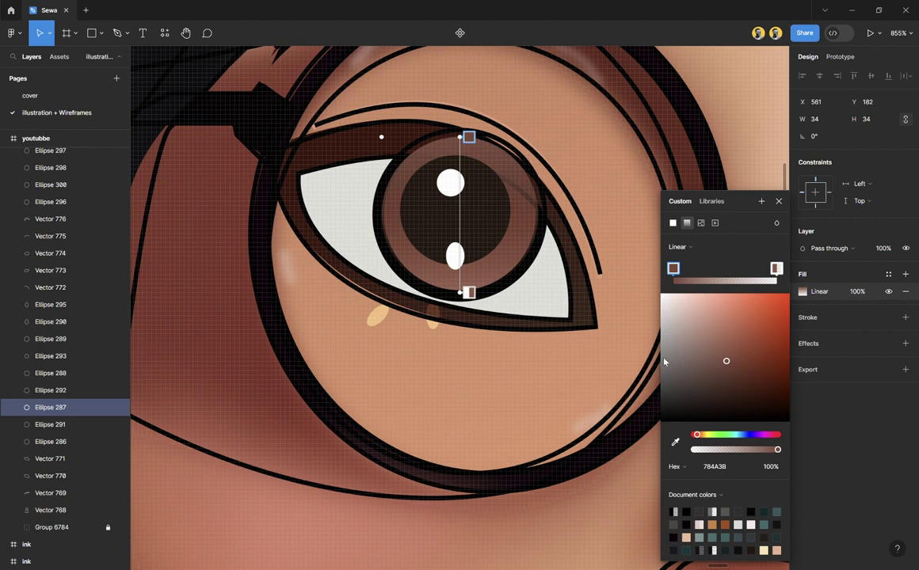
{"action": "left_click", "coordinate": [468, 292]}
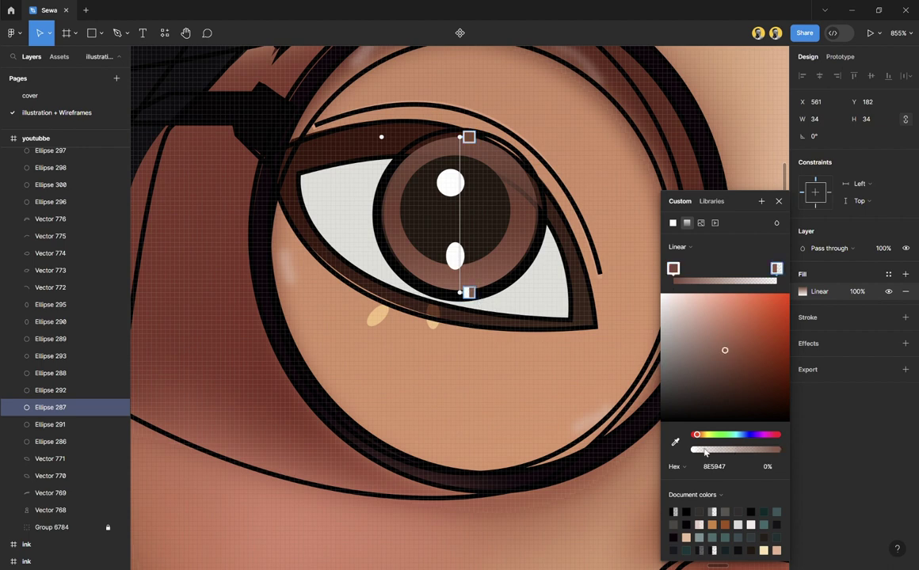
{"action": "left_click_drag", "start_coordinate": [704, 451], "coordinate": [780, 449]}
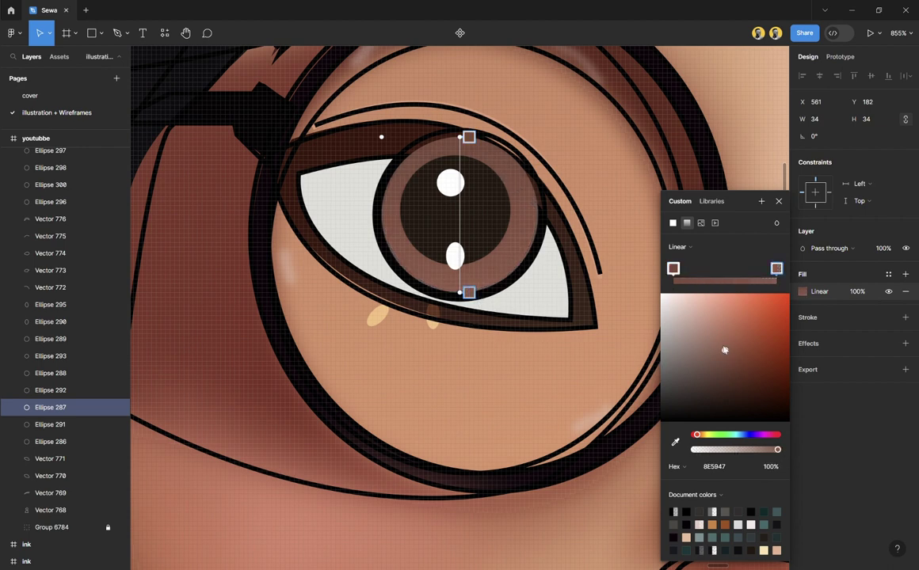
{"action": "left_click_drag", "start_coordinate": [724, 350], "coordinate": [715, 323]}
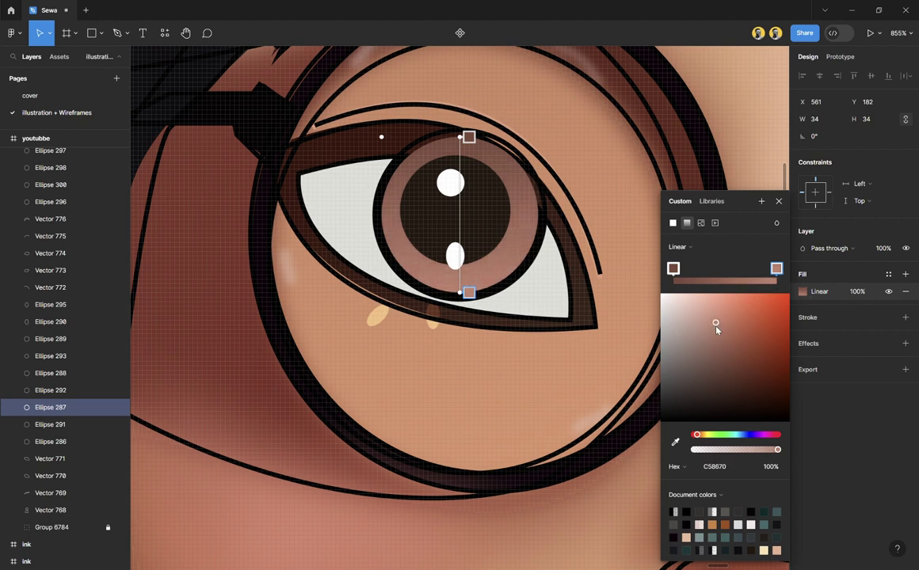
{"action": "left_click", "coordinate": [777, 201]}
Step: Make the outer iris circle solid black with no outline
{"action": "left_click", "coordinate": [549, 247]}
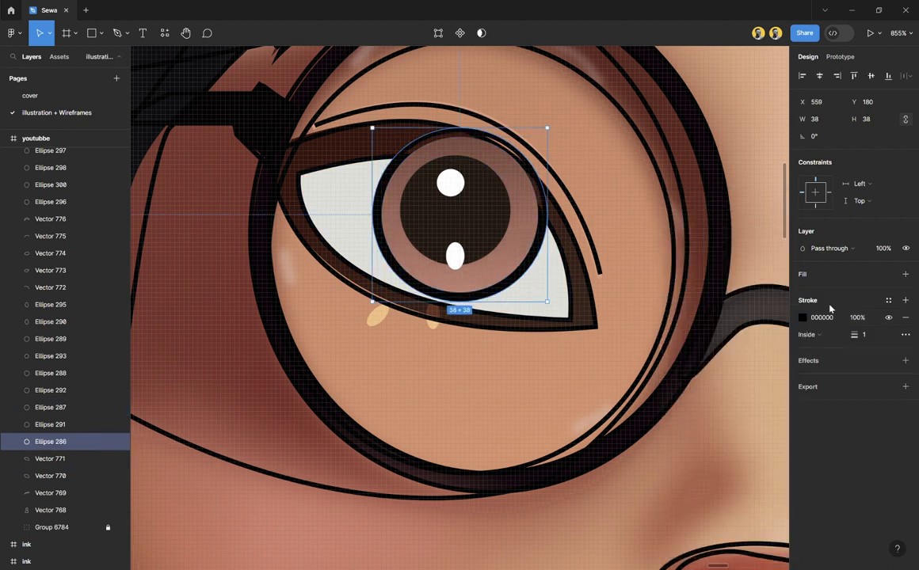
{"action": "left_click", "coordinate": [905, 316]}
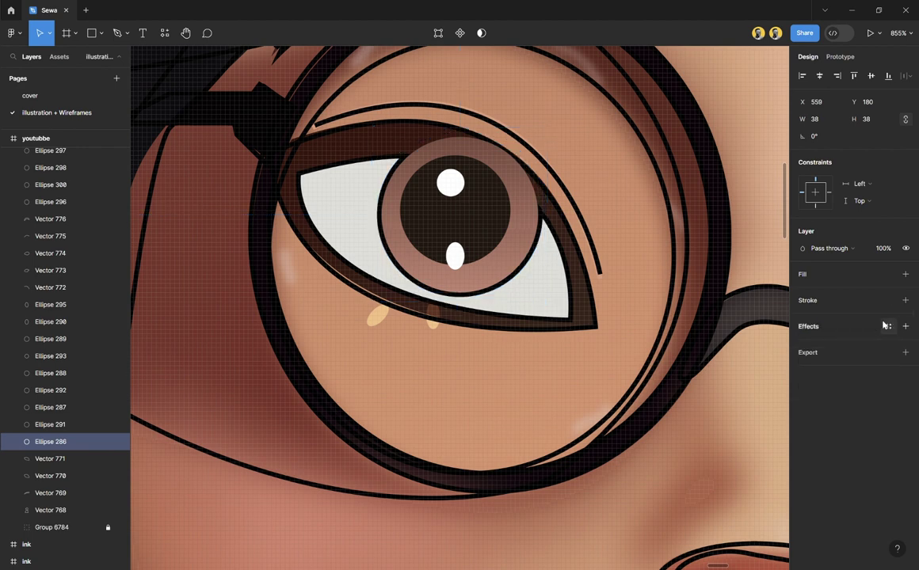
{"action": "key", "text": "i"}
{"action": "left_click", "coordinate": [546, 236]}
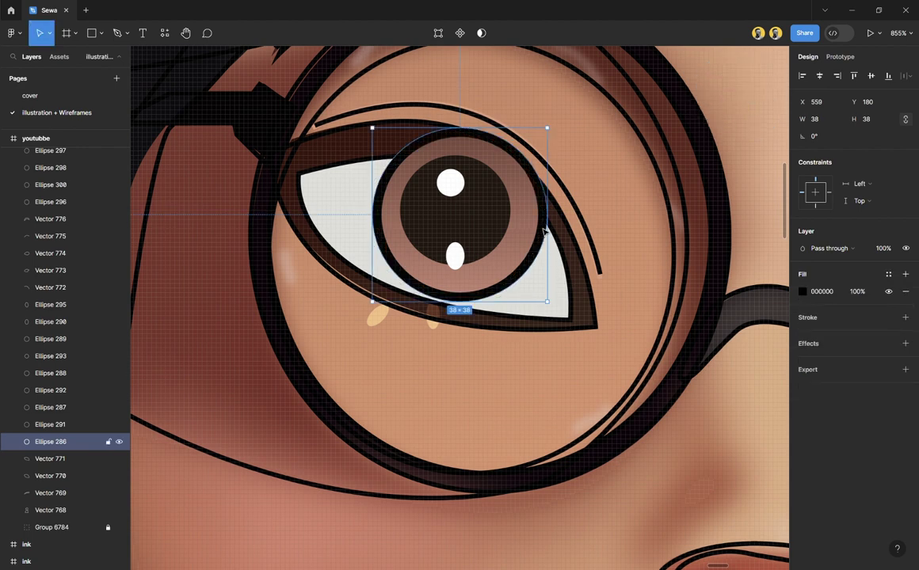
Step: Fill the eye white with off-white DEDFDA and remove its outline
{"action": "left_click", "coordinate": [572, 291]}
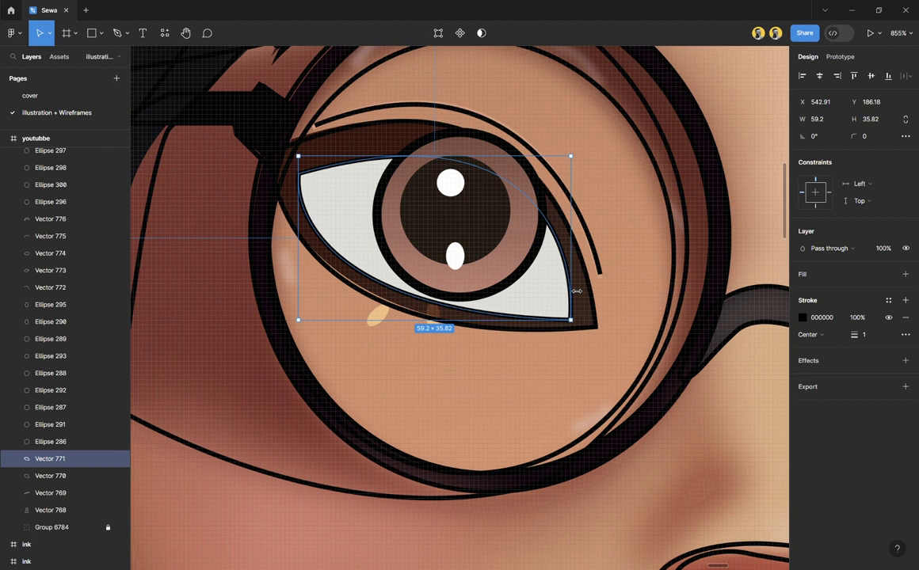
{"action": "left_click", "coordinate": [905, 317]}
{"action": "key", "text": "i"}
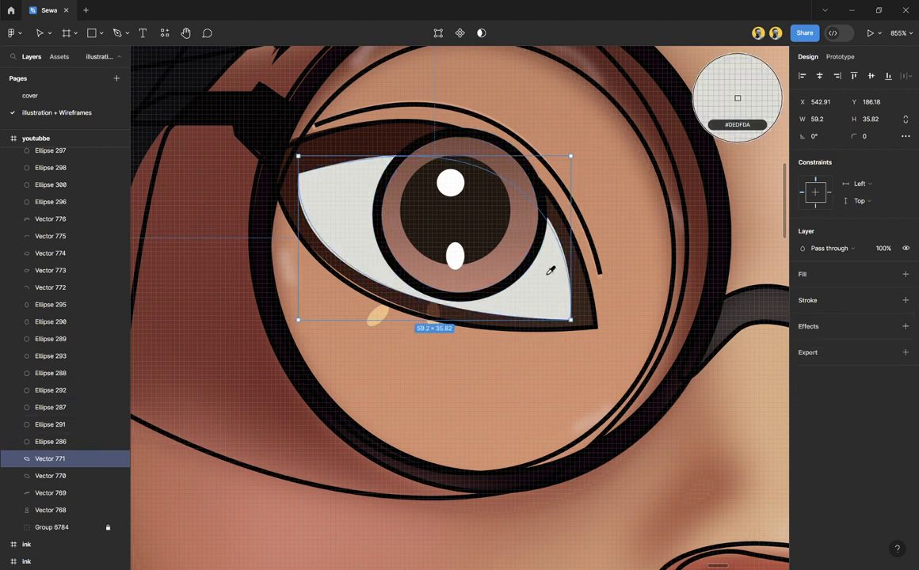
{"action": "left_click", "coordinate": [550, 269]}
Step: Remove the outer eye shape's outline and fill it with sampled dark brown
{"action": "left_click", "coordinate": [597, 297]}
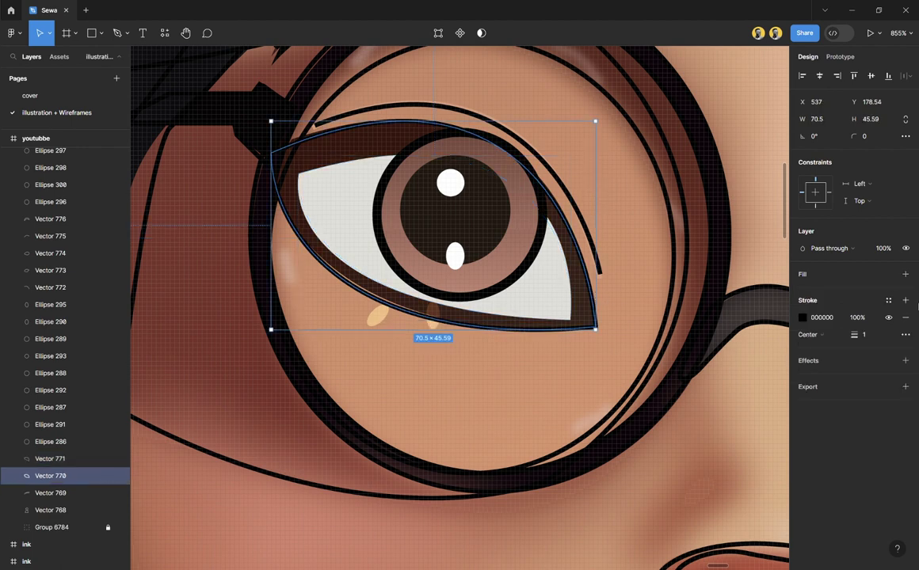
{"action": "left_click", "coordinate": [905, 318]}
{"action": "key", "text": "i"}
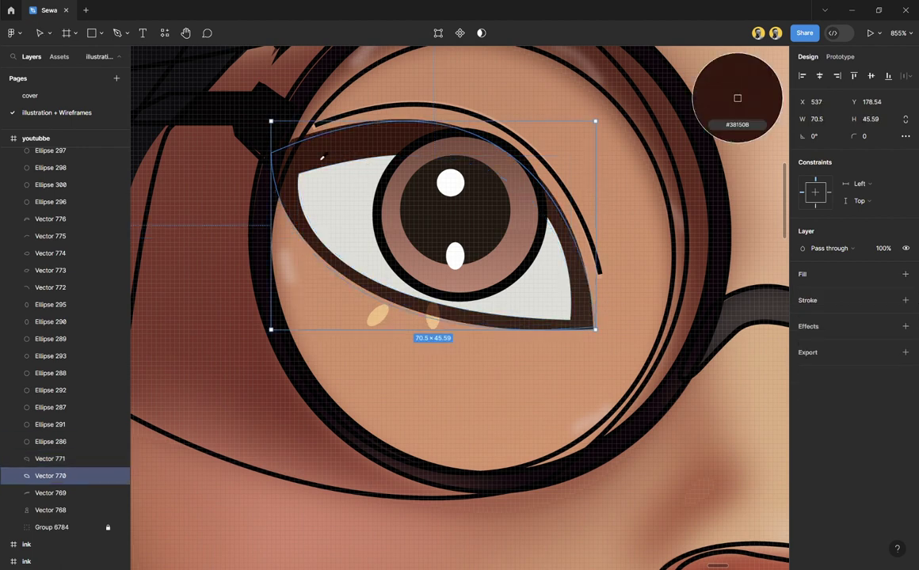
{"action": "left_click", "coordinate": [322, 158]}
Step: Turn the eye shape's fill into a diagonal linear gradient from dark brown 38150B
{"action": "left_click", "coordinate": [804, 294]}
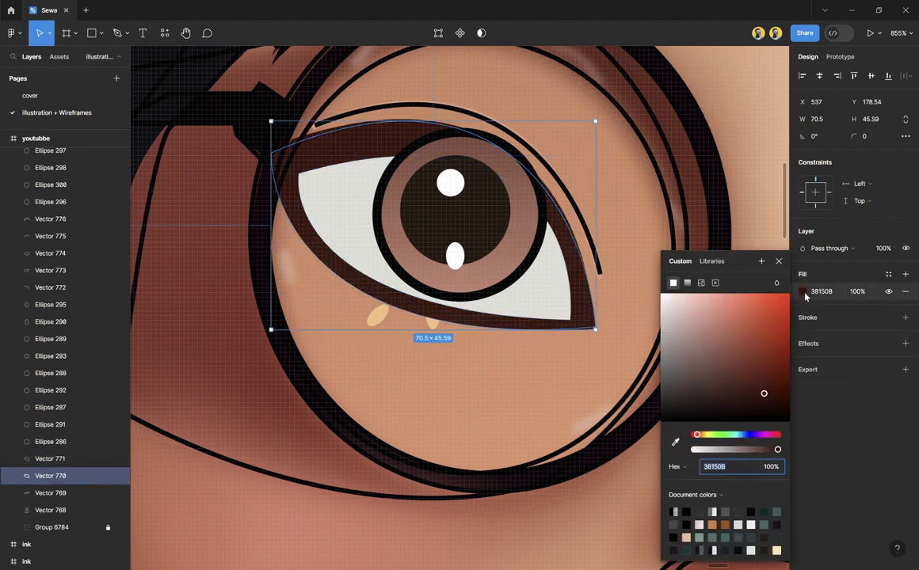
{"action": "left_click", "coordinate": [688, 282]}
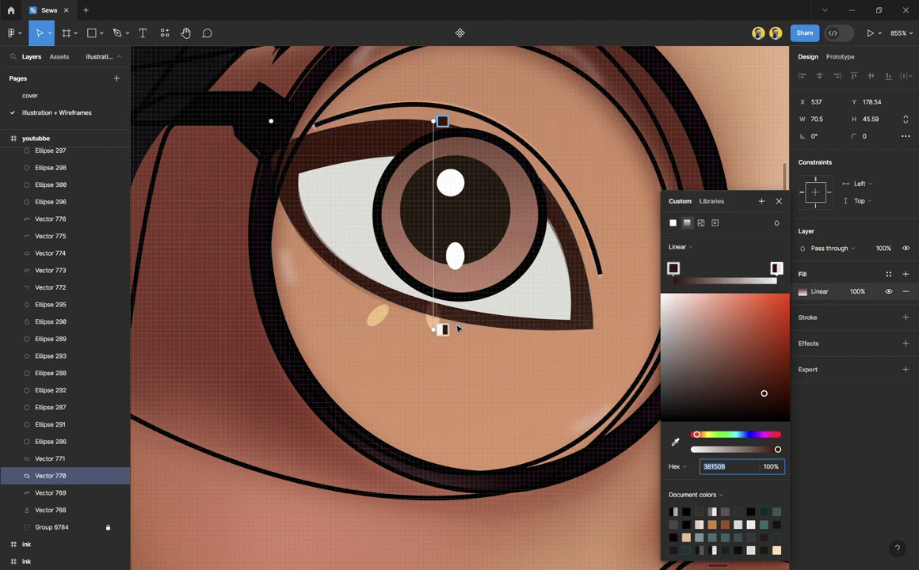
{"action": "left_click_drag", "start_coordinate": [445, 333], "coordinate": [592, 328]}
{"action": "left_click", "coordinate": [590, 327]}
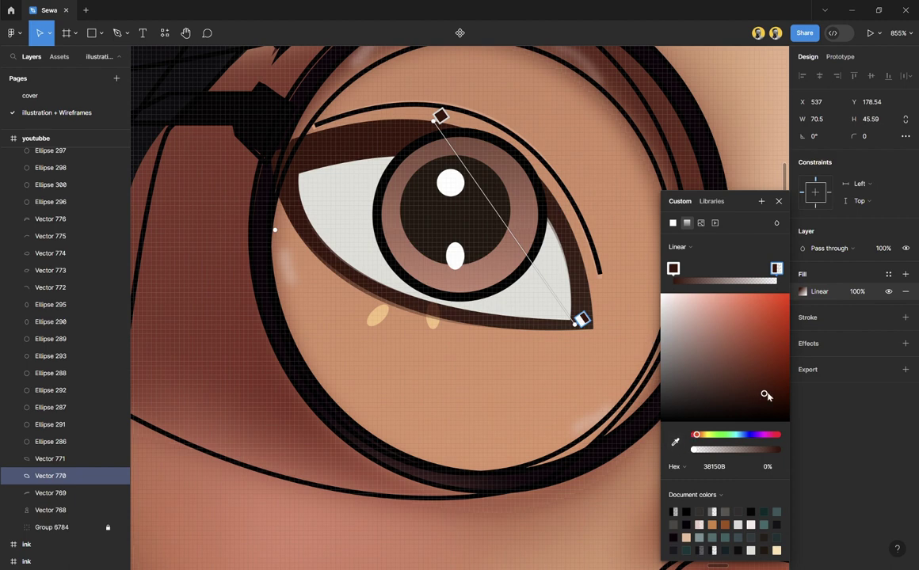
{"action": "left_click_drag", "start_coordinate": [765, 394], "coordinate": [768, 395]}
{"action": "left_click_drag", "start_coordinate": [695, 451], "coordinate": [797, 452]}
{"action": "key", "text": "Escape"}
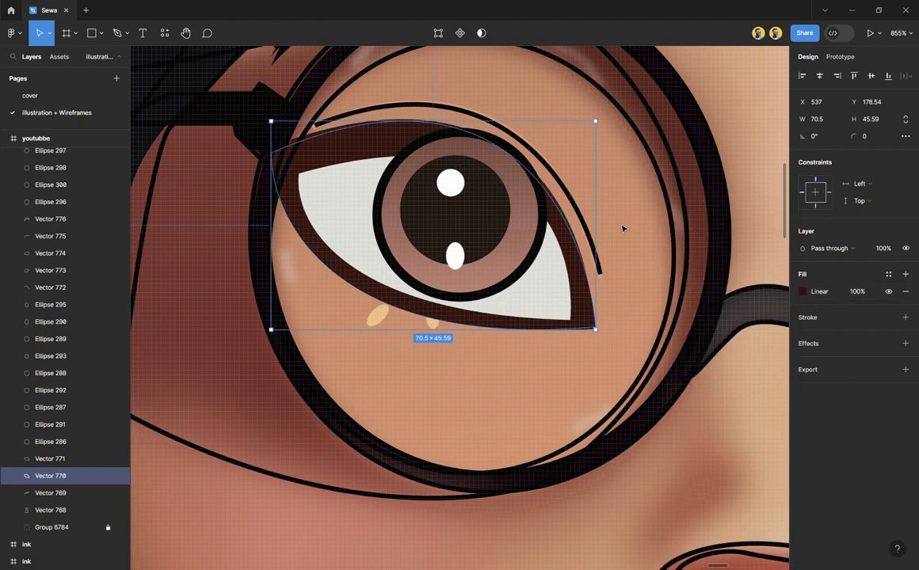
{"action": "key", "text": "Escape"}
{"action": "left_click", "coordinate": [599, 271]}
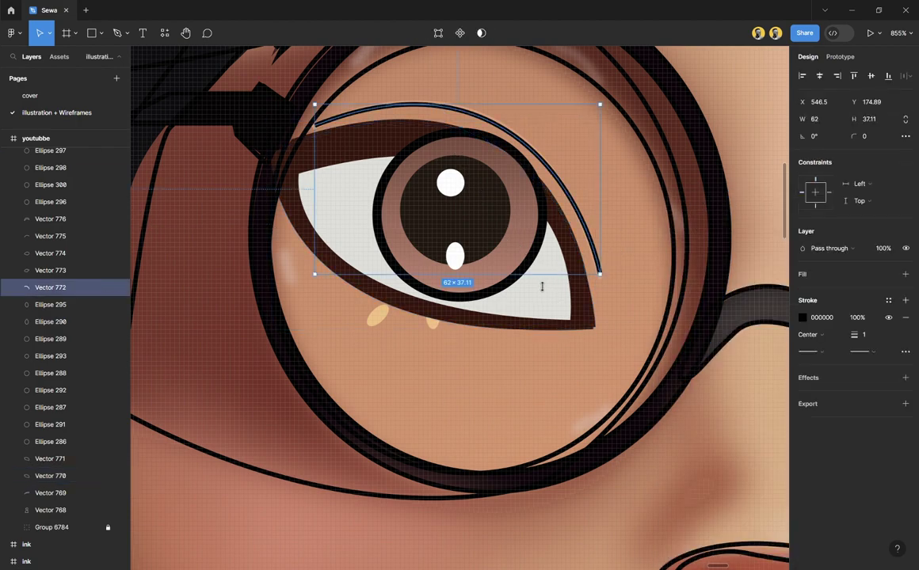
Step: Recolour the curve above the left eye with peach skin tone E2A880
{"action": "scroll", "coordinate": [544, 286], "scroll_direction": "down", "scroll_amount": 4}
{"action": "scroll", "coordinate": [553, 283], "scroll_direction": "right", "scroll_amount": 6}
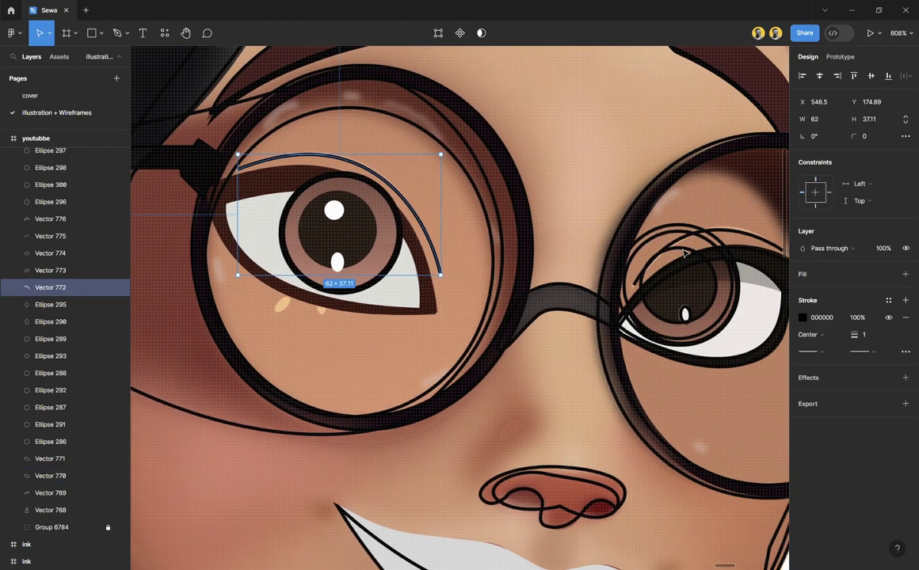
{"action": "scroll", "coordinate": [758, 226], "scroll_direction": "up", "scroll_amount": 4}
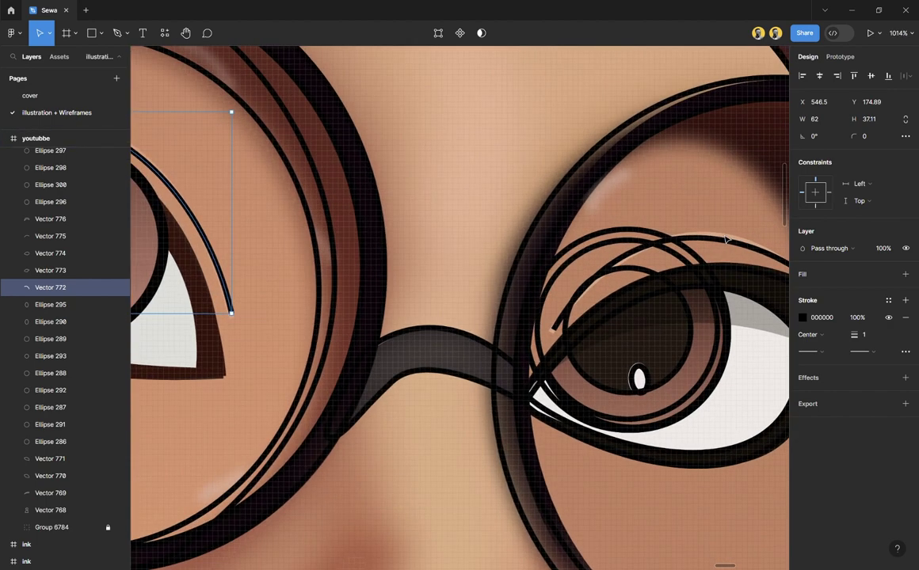
{"action": "key", "text": "i"}
{"action": "left_click", "coordinate": [730, 247]}
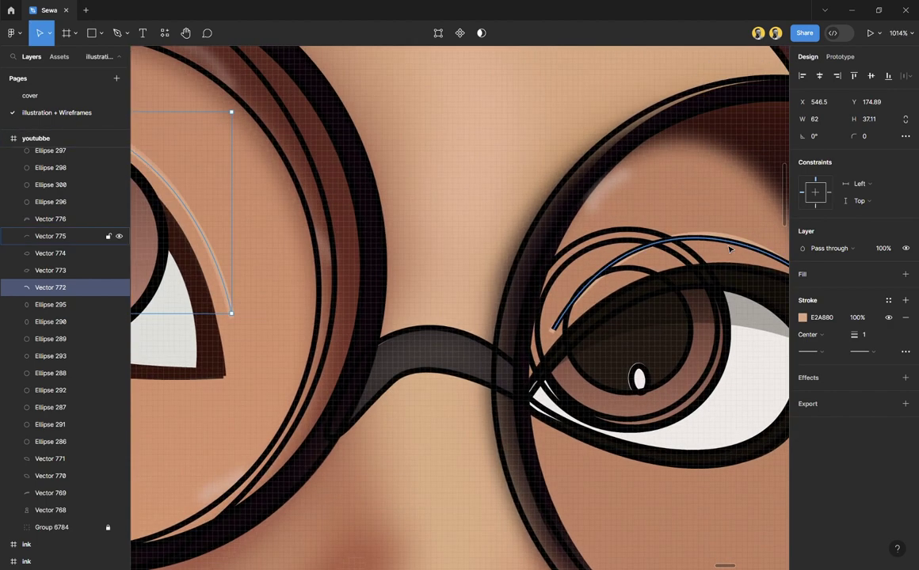
{"action": "key", "text": "Escape"}
Step: Swap the glasses bridge outline to a fill and colour it dark grey 3D3533
{"action": "scroll", "coordinate": [501, 242], "scroll_direction": "left", "scroll_amount": 3}
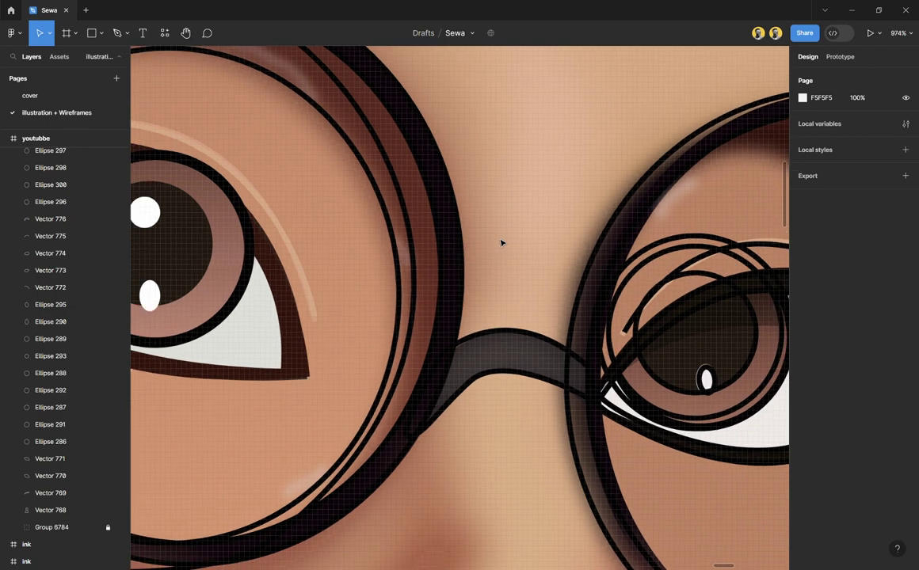
{"action": "scroll", "coordinate": [502, 243], "scroll_direction": "down", "scroll_amount": 5}
{"action": "scroll", "coordinate": [502, 245], "scroll_direction": "up", "scroll_amount": 1}
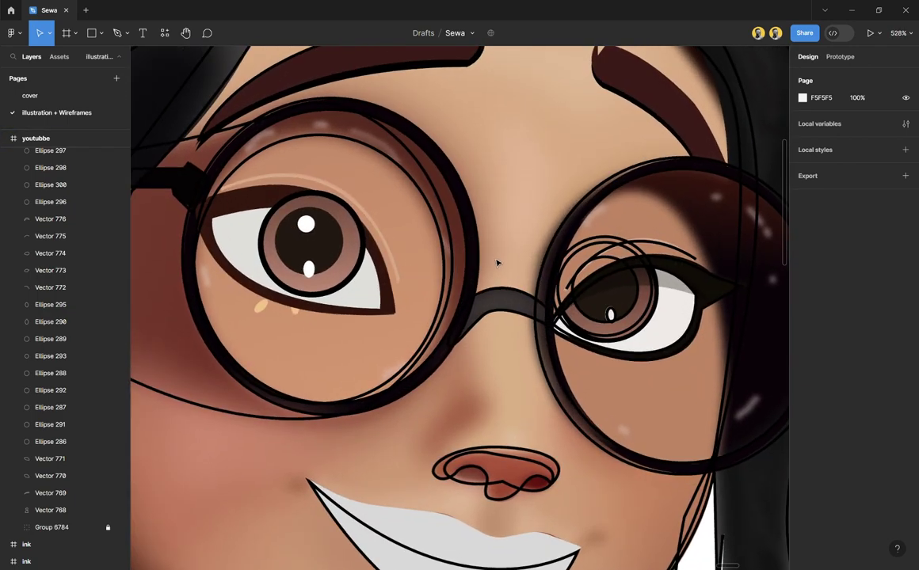
{"action": "left_click", "coordinate": [495, 298]}
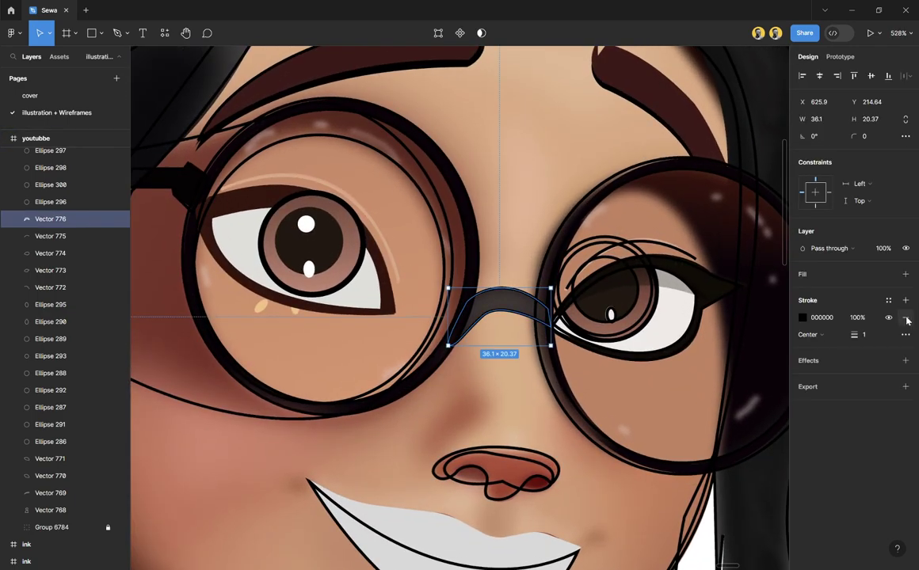
{"action": "key", "text": "shift+x"}
{"action": "key", "text": "i"}
{"action": "left_click", "coordinate": [737, 97]}
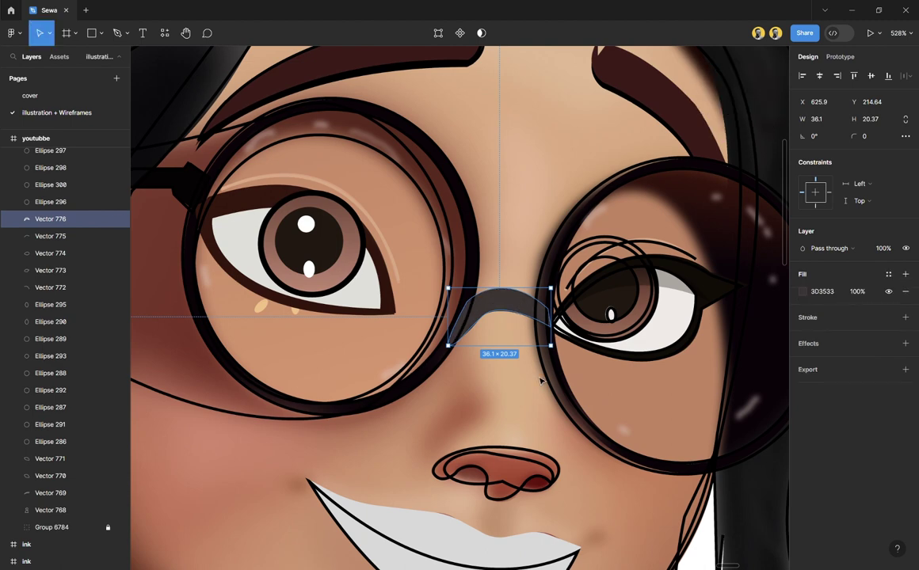
{"action": "left_click", "coordinate": [534, 386]}
{"action": "scroll", "coordinate": [535, 386], "scroll_direction": "down", "scroll_amount": 2}
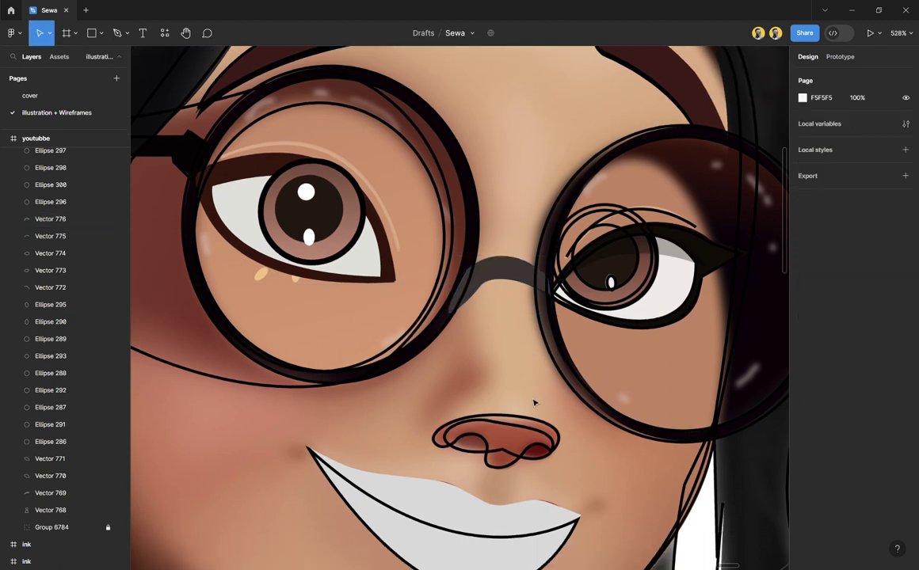
{"action": "scroll", "coordinate": [526, 463], "scroll_direction": "up", "scroll_amount": 3}
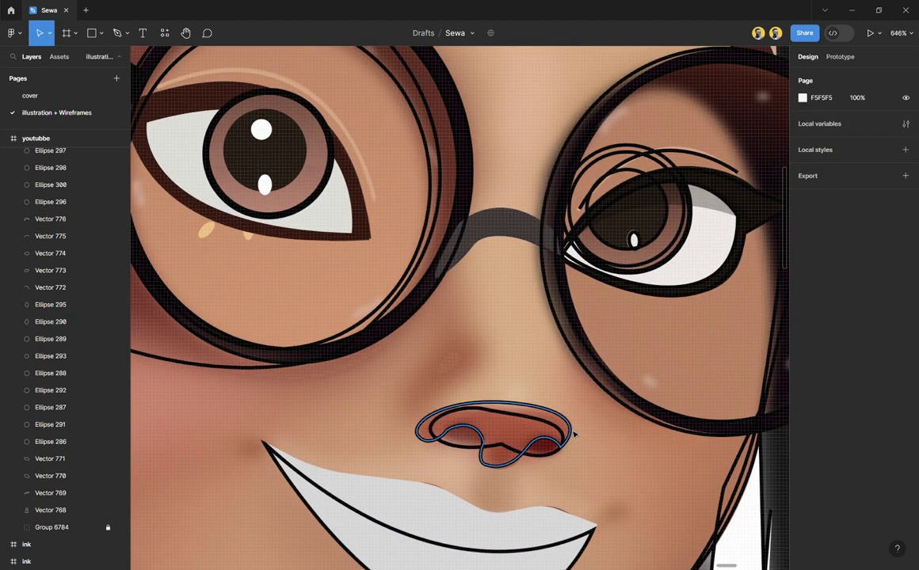
Step: Fill the nose with reddish skin B75032 and remove its outline
{"action": "left_click", "coordinate": [569, 438]}
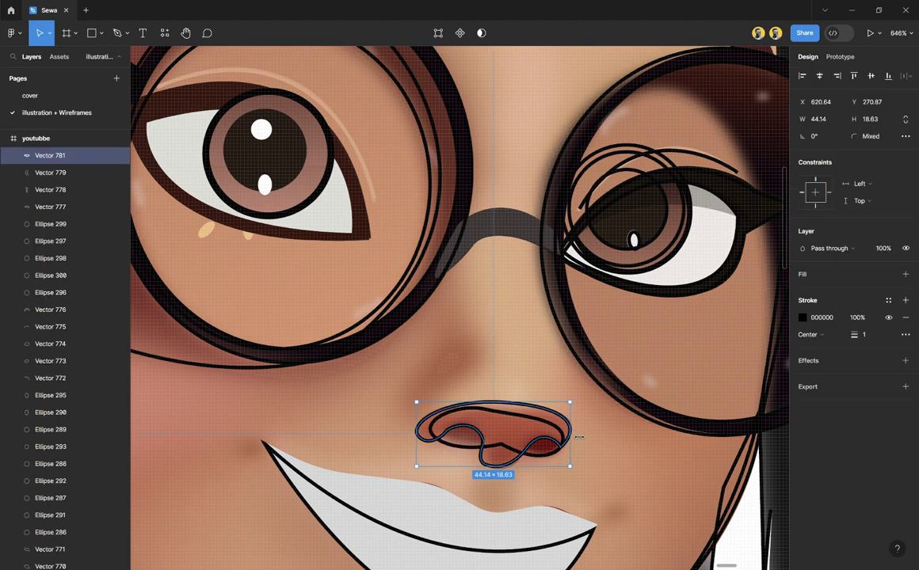
{"action": "left_click", "coordinate": [905, 317]}
{"action": "key", "text": "i"}
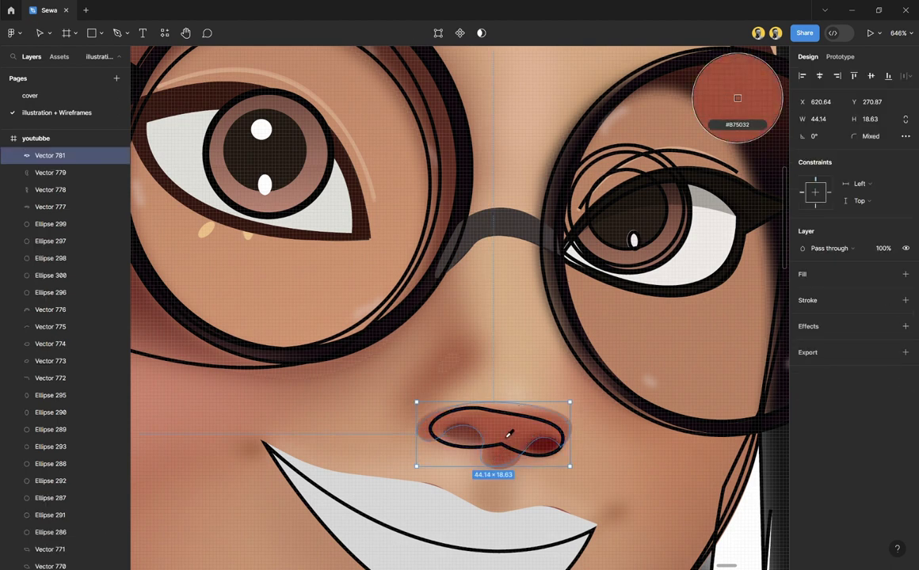
{"action": "left_click", "coordinate": [508, 435]}
Step: Add a dark red 670903 copy of the nose behind it to form the nostrils
{"action": "key", "text": "ctrl+v"}
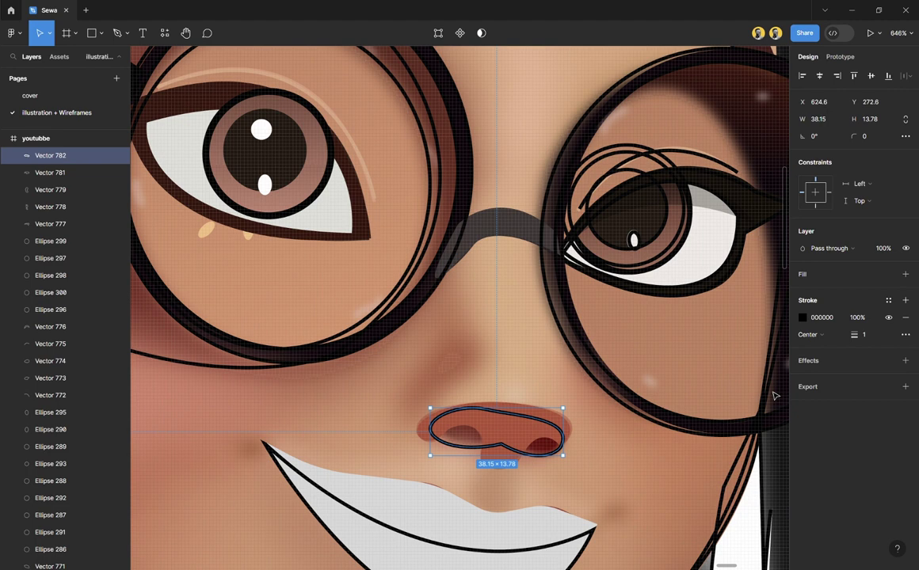
{"action": "left_click", "coordinate": [905, 314]}
{"action": "left_click", "coordinate": [553, 455]}
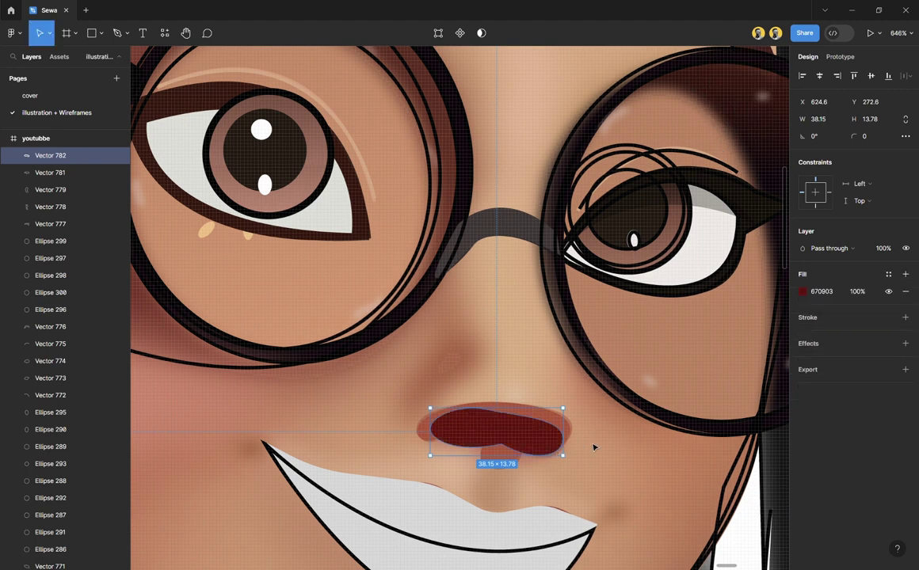
{"action": "key", "text": "ctrl+bracketleft"}
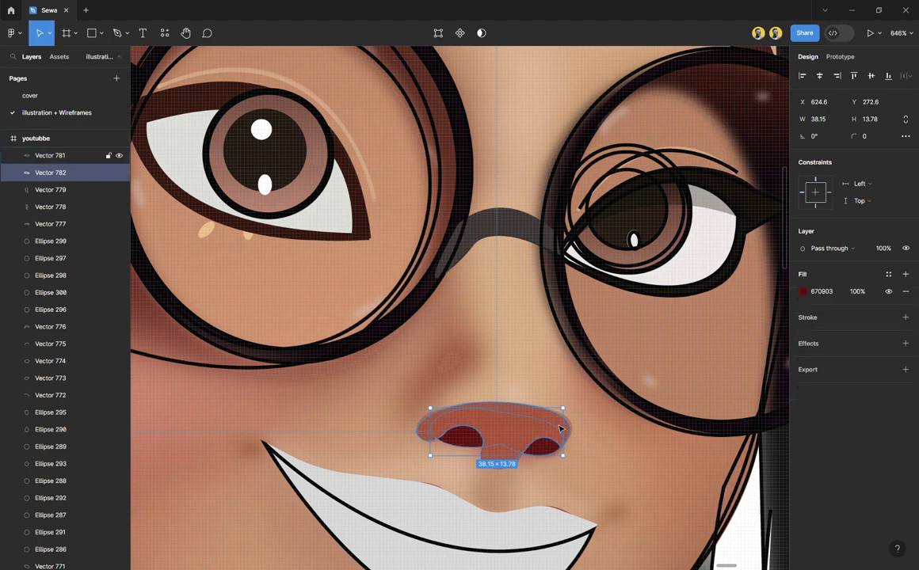
{"action": "left_click", "coordinate": [513, 437], "text": "shift"}
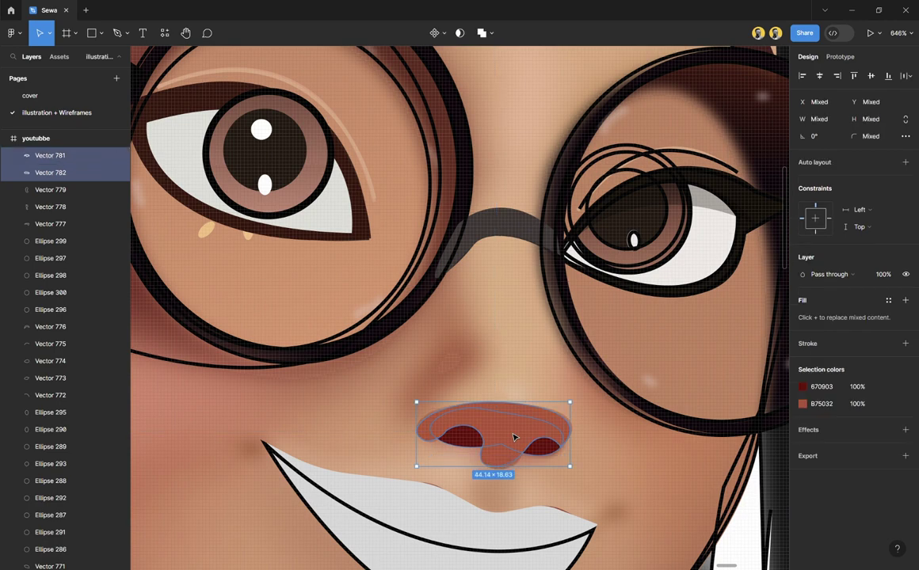
{"action": "key", "text": "Escape"}
Step: Fill the glasses hinge piece Vector 777 near-black 050304 with no outline
{"action": "scroll", "coordinate": [512, 363], "scroll_direction": "down", "scroll_amount": 3}
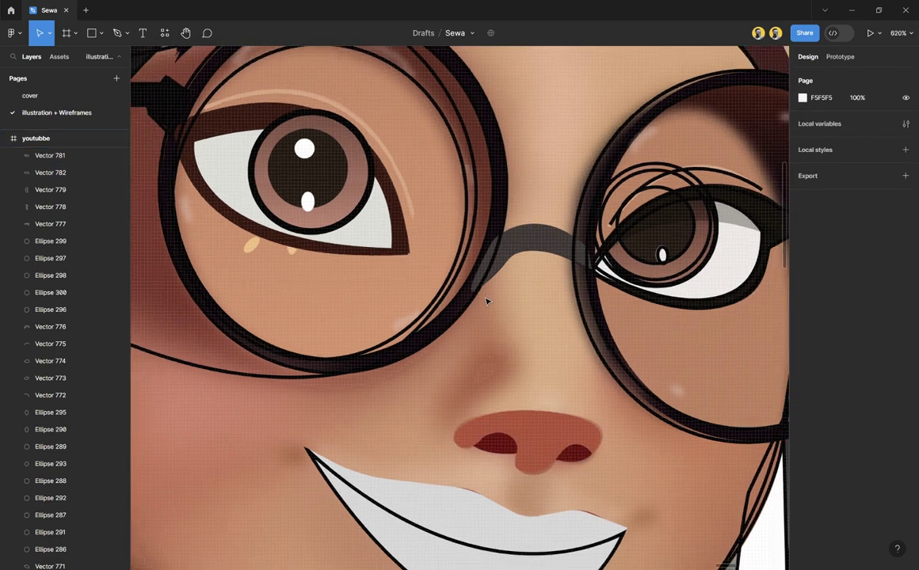
{"action": "scroll", "coordinate": [502, 305], "scroll_direction": "up", "scroll_amount": 2}
{"action": "scroll", "coordinate": [506, 294], "scroll_direction": "down", "scroll_amount": 3}
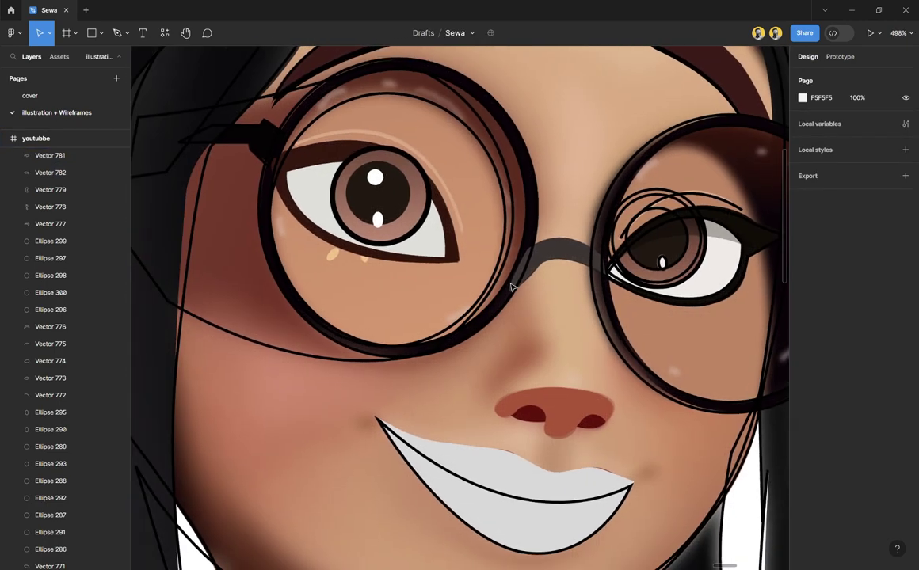
{"action": "left_click", "coordinate": [309, 135]}
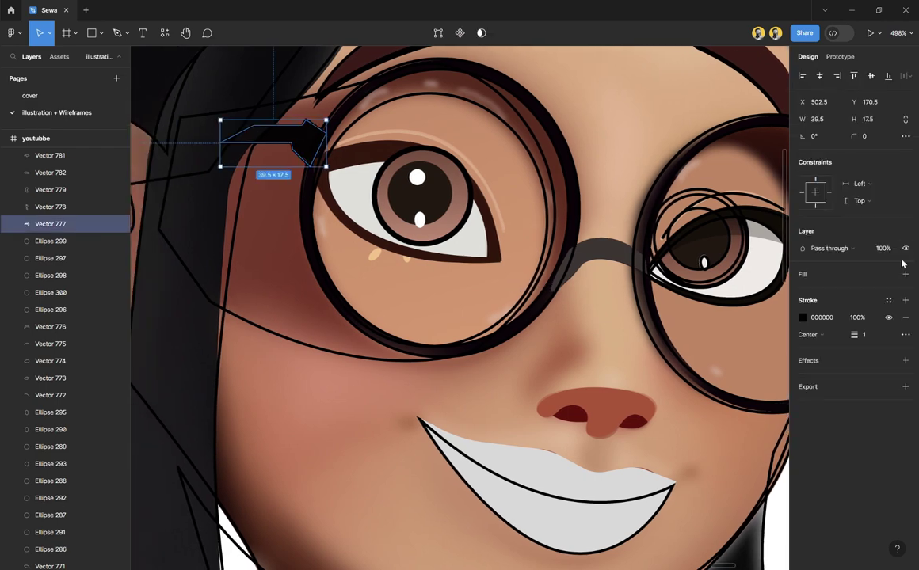
{"action": "left_click", "coordinate": [906, 317]}
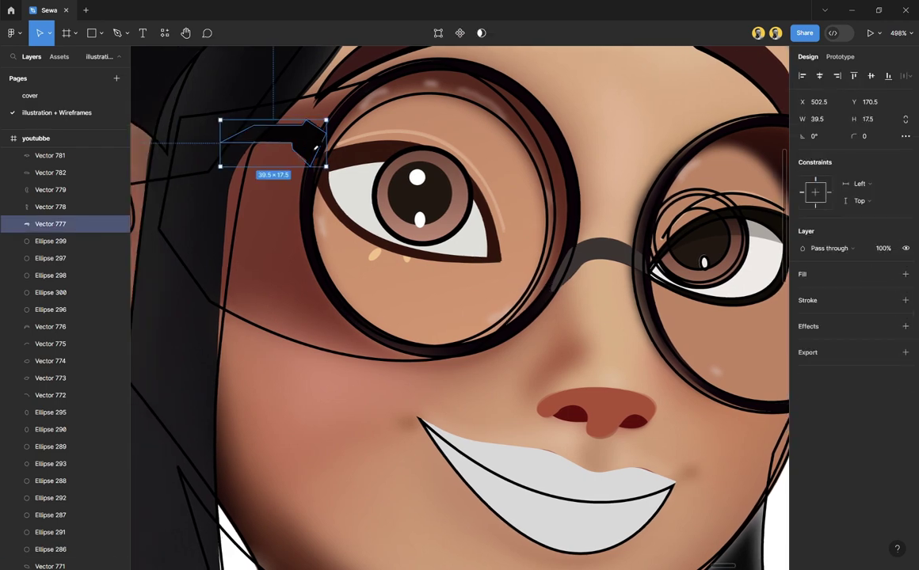
{"action": "key", "text": "i"}
{"action": "left_click", "coordinate": [737, 98]}
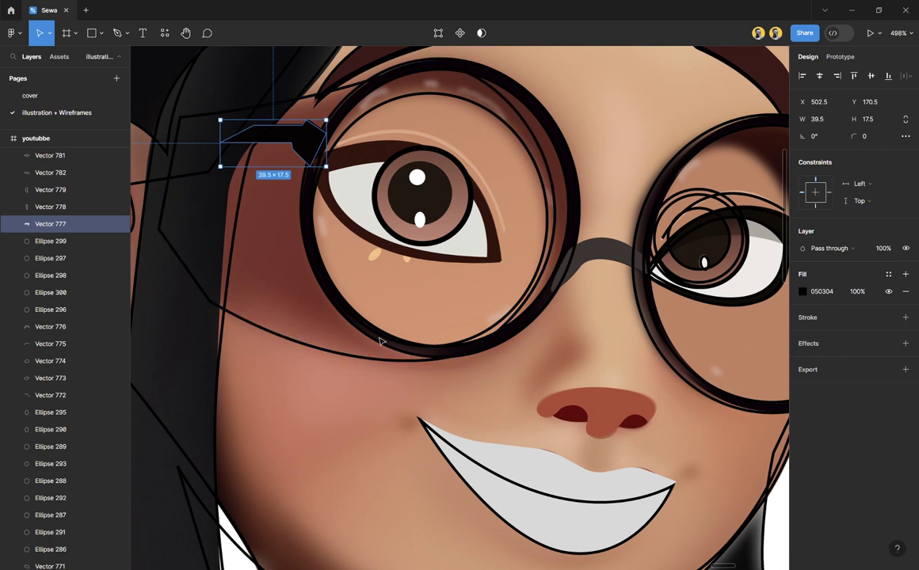
Step: Fill Ellipse 300 with skin D28B63, drop its outline, and send it two layers back
{"action": "left_click", "coordinate": [555, 144]}
{"action": "scroll", "coordinate": [515, 141], "scroll_direction": "up", "scroll_amount": 2}
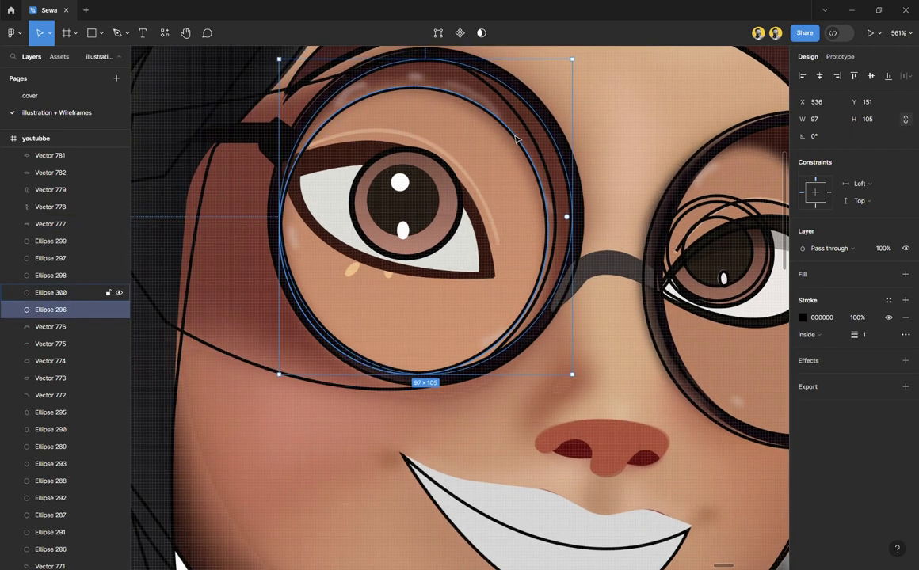
{"action": "left_click", "coordinate": [515, 141]}
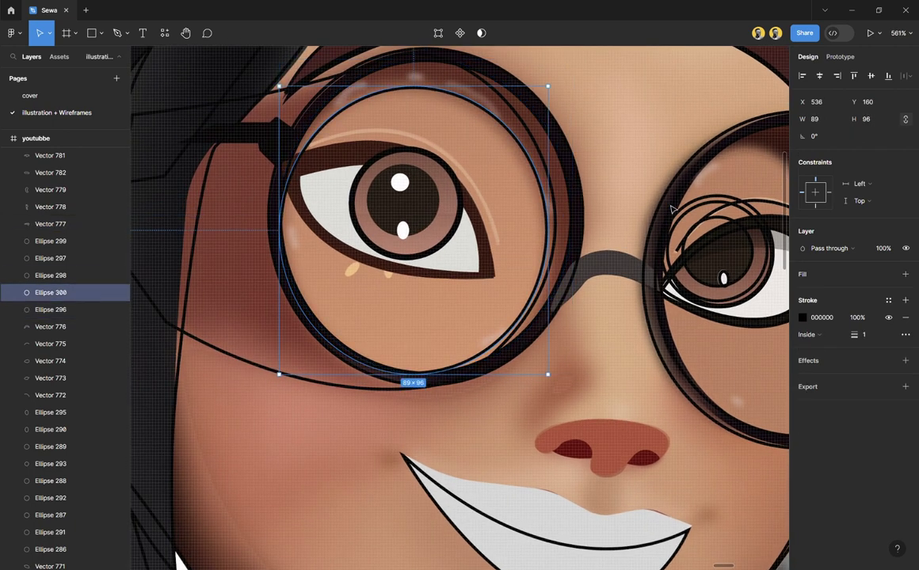
{"action": "left_click", "coordinate": [906, 317]}
{"action": "key", "text": "i"}
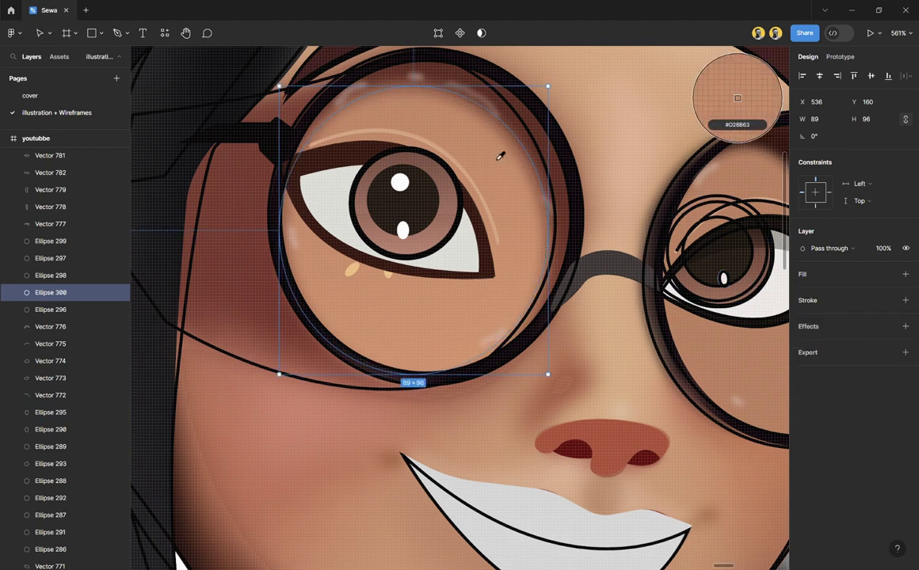
{"action": "left_click", "coordinate": [500, 156]}
{"action": "key", "text": "ctrl+bracketleft"}
{"action": "key", "text": "ctrl+bracketleft"}
{"action": "key", "text": "ctrl+bracketleft"}
{"action": "key", "text": "ctrl+bracketleft"}
{"action": "key", "text": "ctrl+bracketleft"}
{"action": "key", "text": "ctrl+bracketleft"}
{"action": "key", "text": "ctrl+bracketleft"}
{"action": "key", "text": "ctrl+bracketleft"}
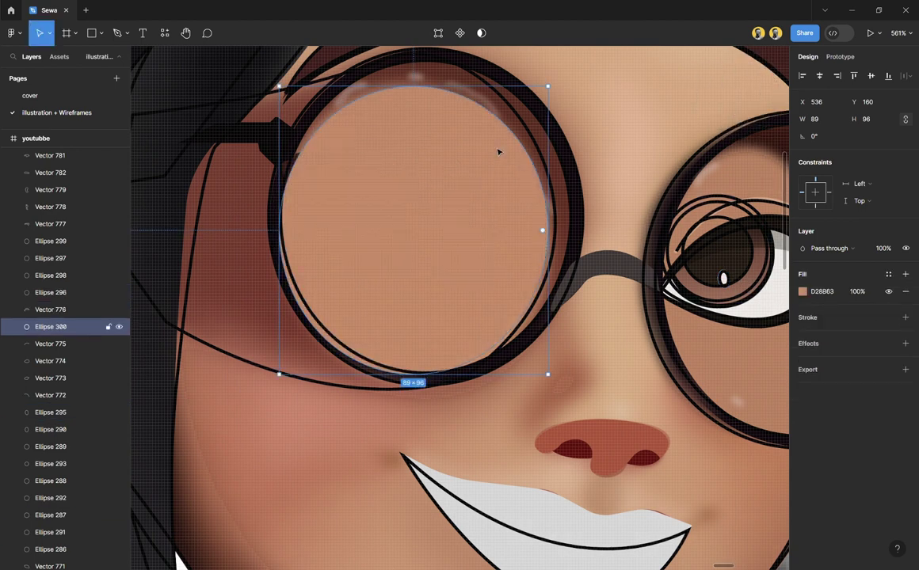
{"action": "key", "text": "ctrl+bracketleft"}
{"action": "key", "text": "ctrl+bracketleft"}
{"action": "key", "text": "ctrl+bracketleft"}
{"action": "key", "text": "ctrl+bracketleft"}
{"action": "key", "text": "ctrl+bracketleft"}
{"action": "key", "text": "ctrl+bracketleft"}
{"action": "key", "text": "ctrl+bracketleft"}
{"action": "key", "text": "ctrl+bracketleft"}
{"action": "key", "text": "ctrl+bracketleft"}
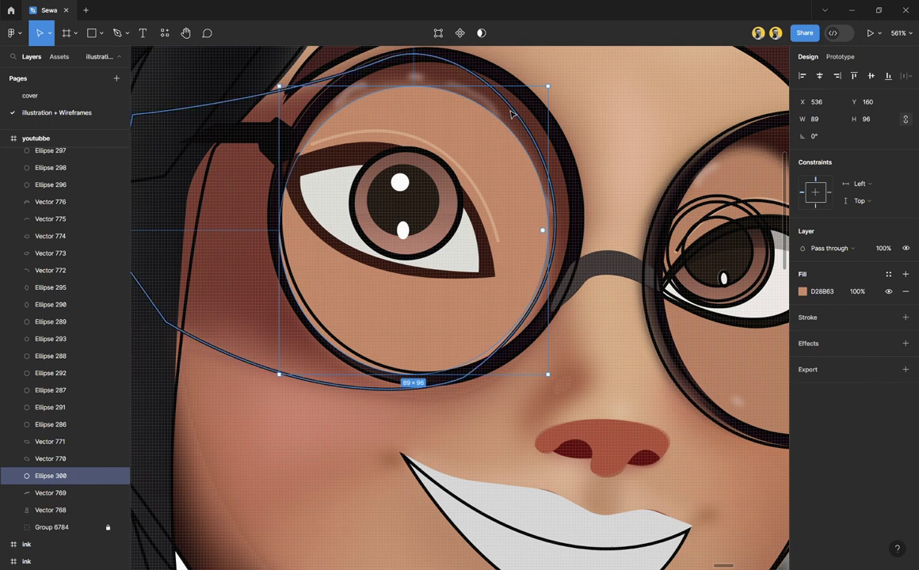
Step: Give both left lens rim ellipses a fill
{"action": "left_click", "coordinate": [516, 108]}
{"action": "left_click", "coordinate": [535, 100]}
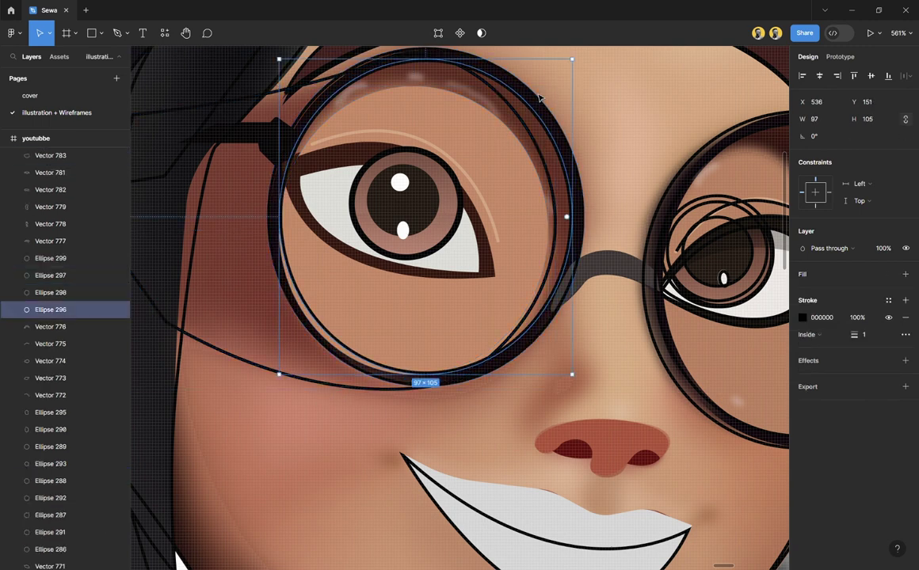
{"action": "left_click", "coordinate": [491, 92], "text": "shift"}
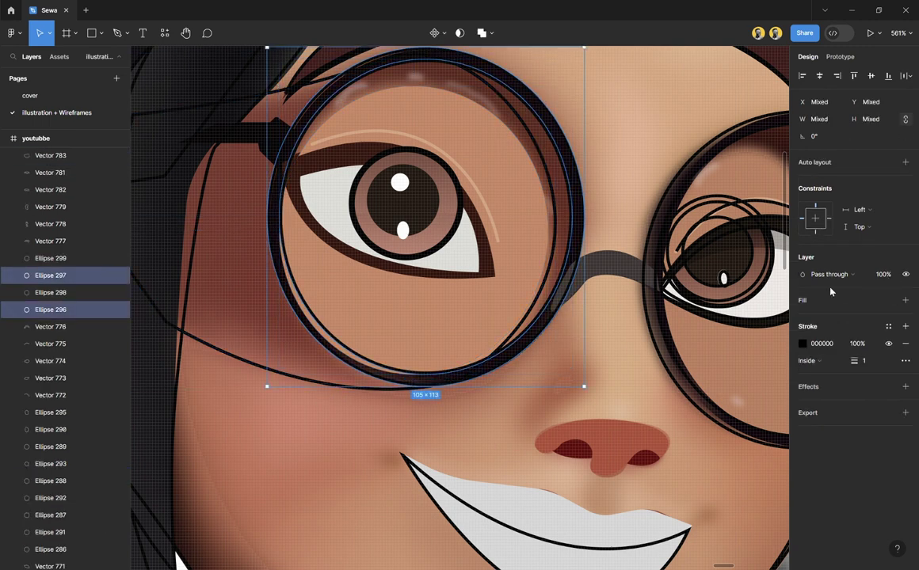
{"action": "left_click", "coordinate": [491, 33]}
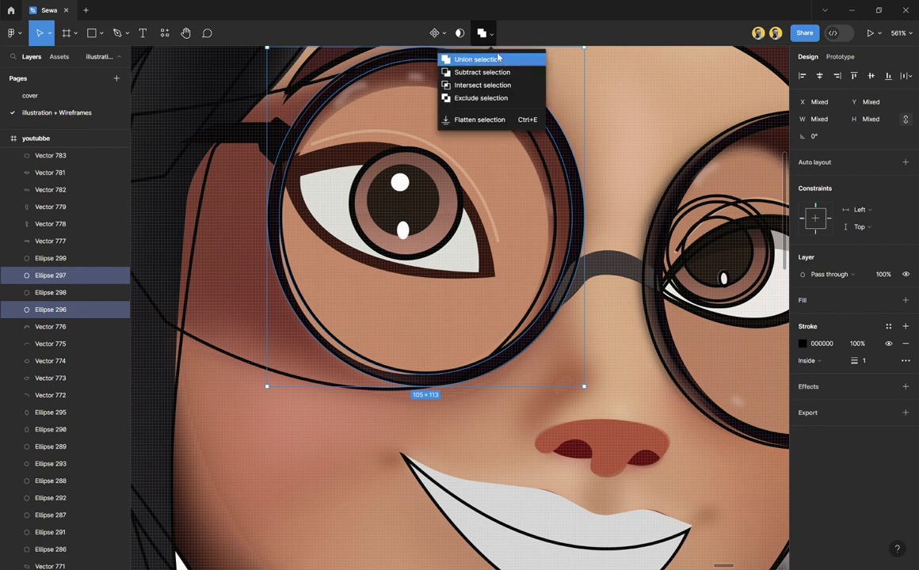
{"action": "left_click", "coordinate": [491, 35]}
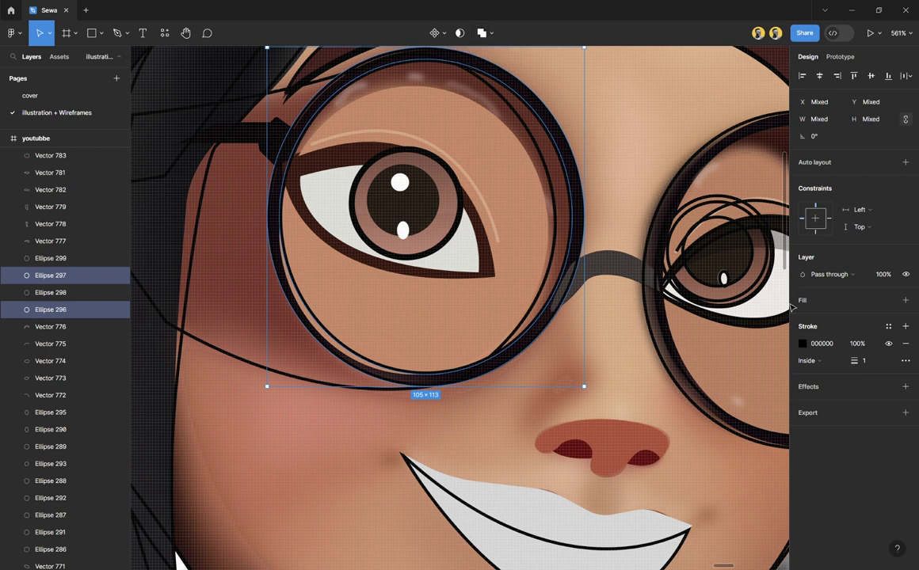
{"action": "left_click", "coordinate": [833, 308]}
{"action": "key", "text": "Escape"}
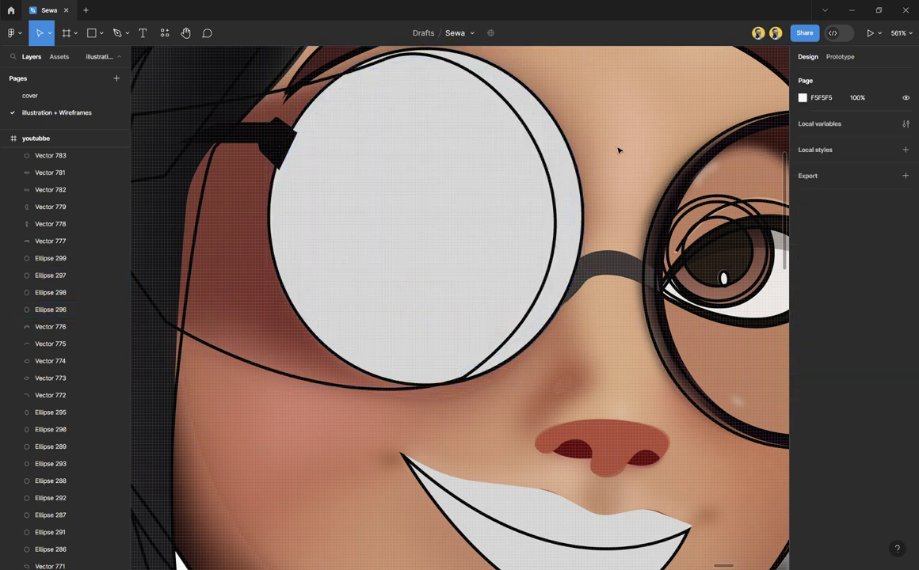
Step: Send the outer lens ellipse back two layers and subtract the inner ellipse from it
{"action": "left_click", "coordinate": [557, 160]}
{"action": "key", "text": "ctrl+bracketleft"}
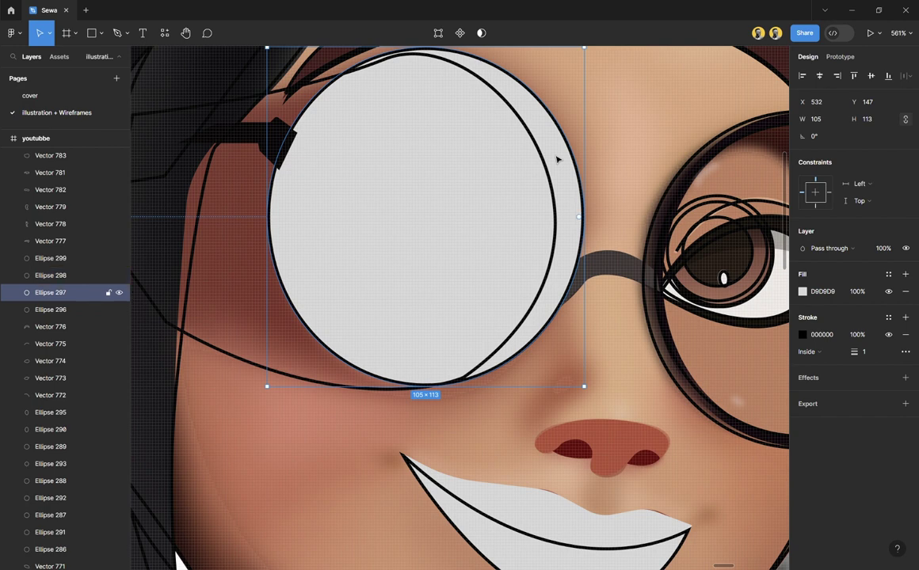
{"action": "key", "text": "ctrl+bracketleft"}
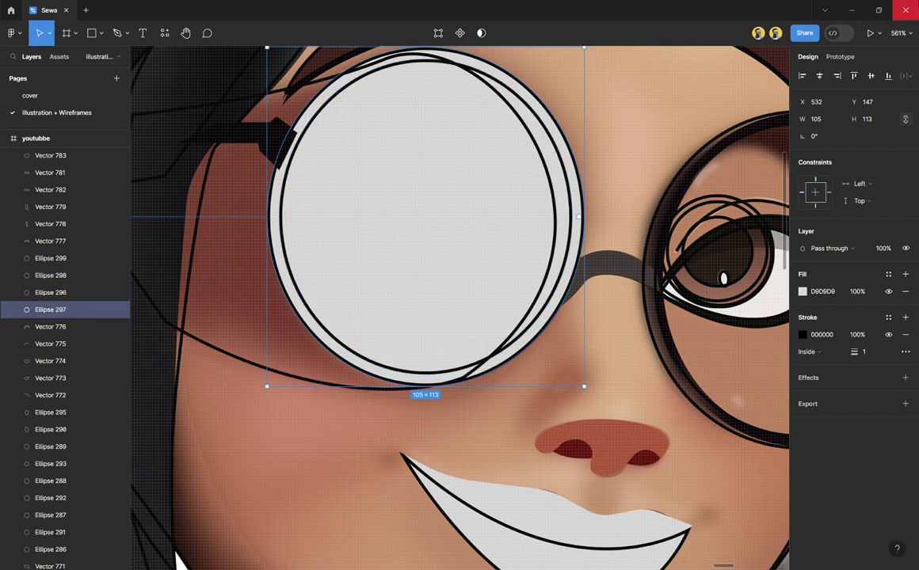
{"action": "left_click", "coordinate": [494, 188], "text": "shift"}
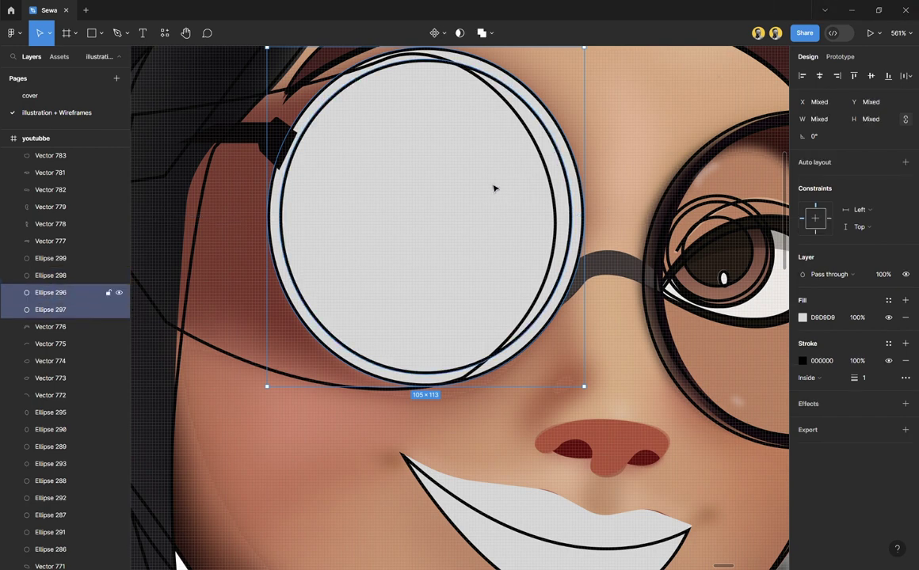
{"action": "left_click", "coordinate": [491, 34]}
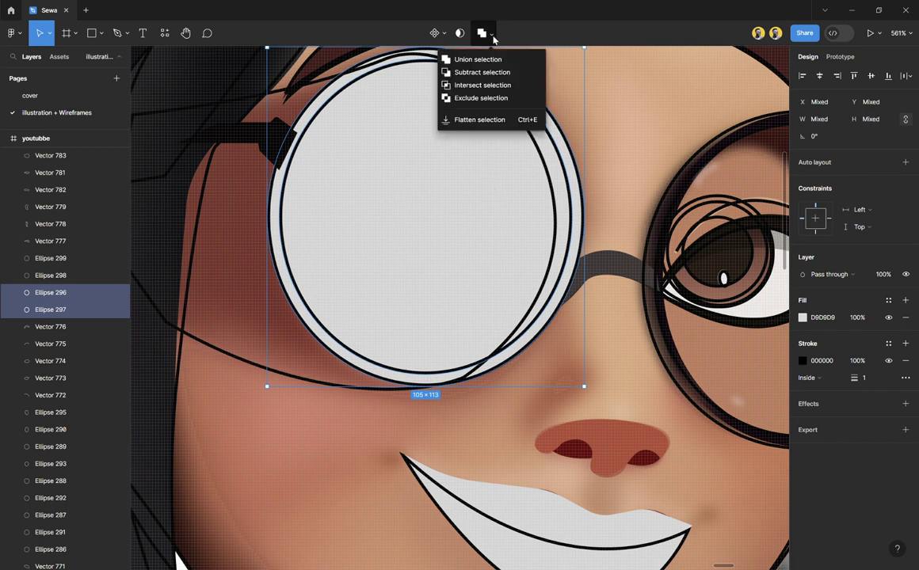
{"action": "left_click", "coordinate": [492, 35]}
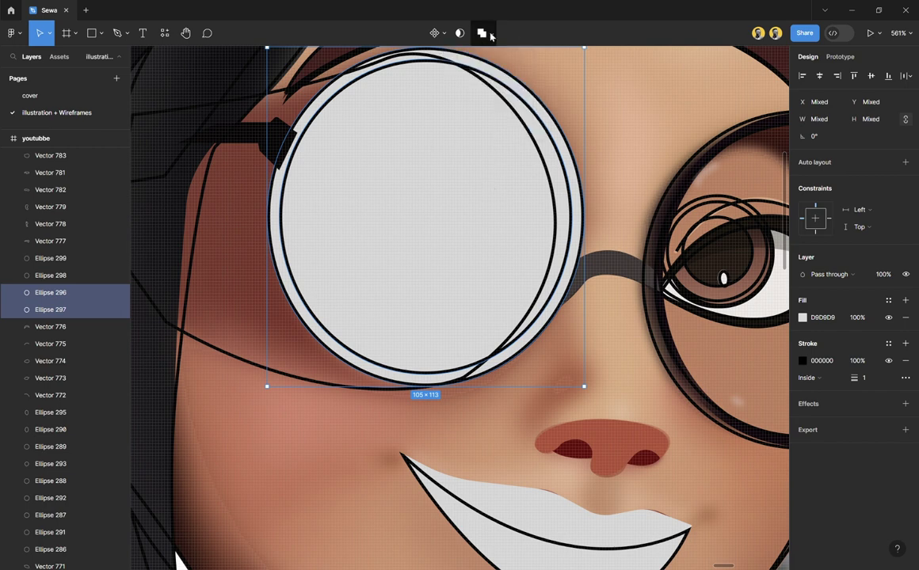
{"action": "left_click", "coordinate": [491, 37]}
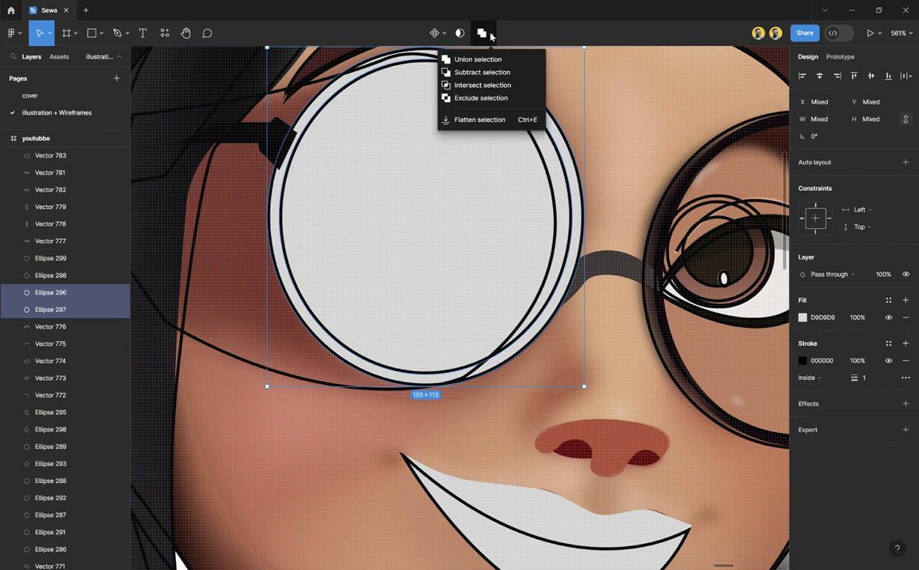
{"action": "left_click", "coordinate": [486, 73]}
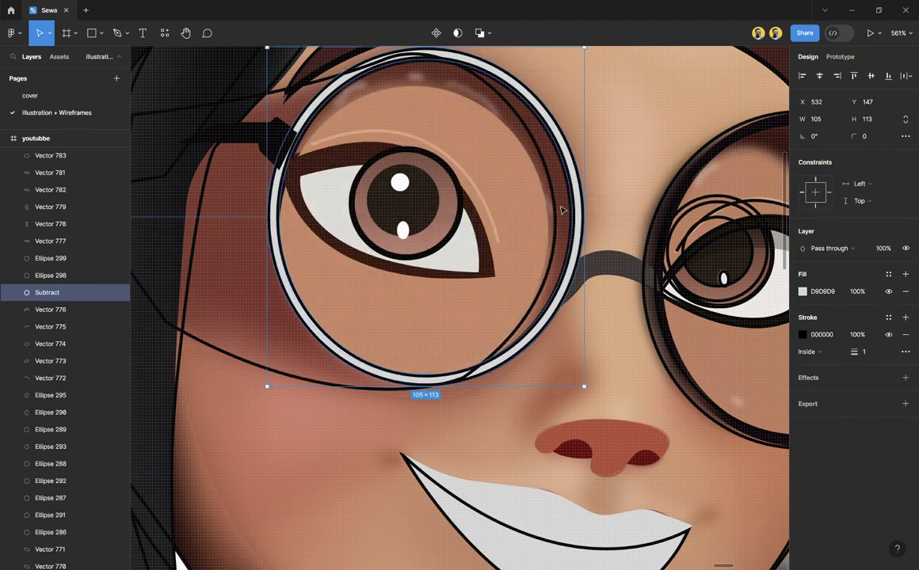
Step: Give the subtracted lens ring a near-black 0D0409 fill with no stroke
{"action": "left_click_drag", "start_coordinate": [531, 217], "coordinate": [589, 179]}
{"action": "key", "text": "Escape"}
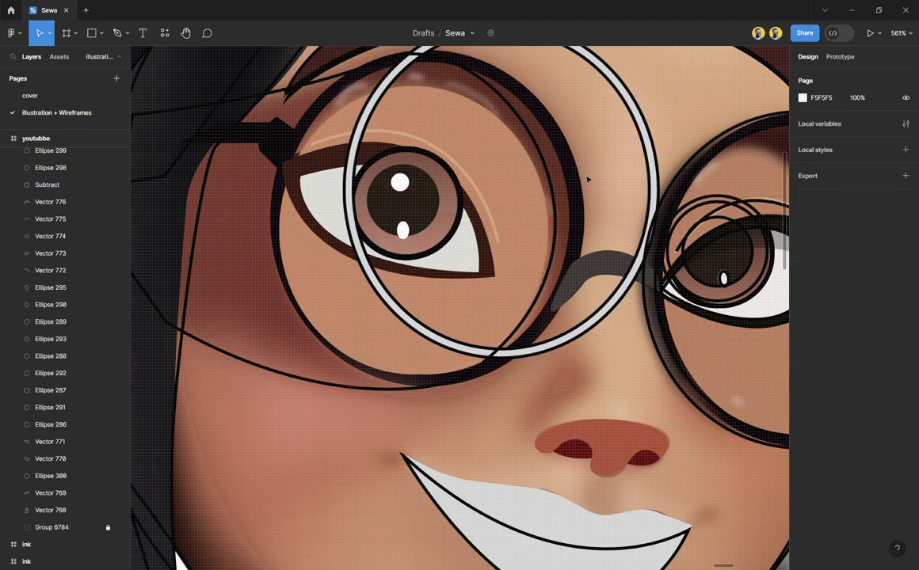
{"action": "left_click", "coordinate": [587, 178]}
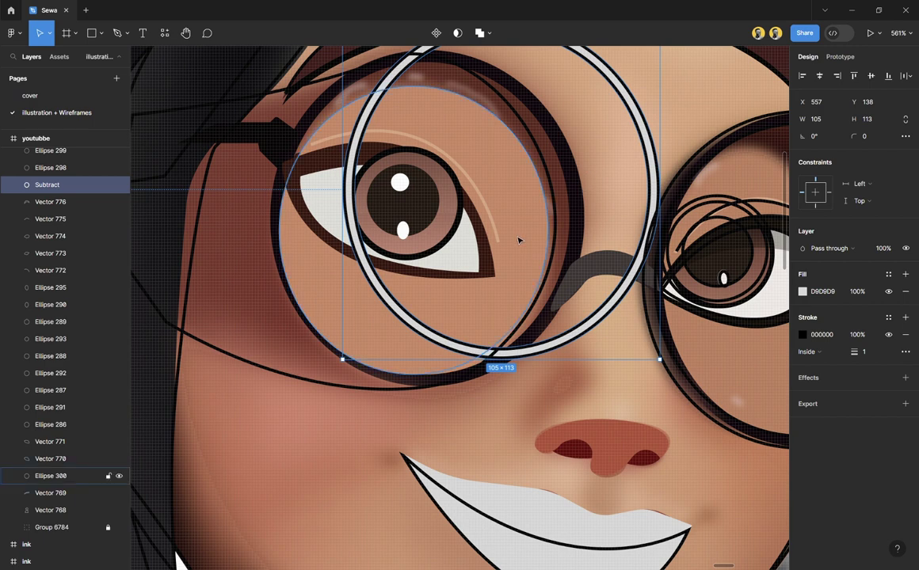
{"action": "left_click", "coordinate": [905, 334]}
{"action": "left_click", "coordinate": [905, 291]}
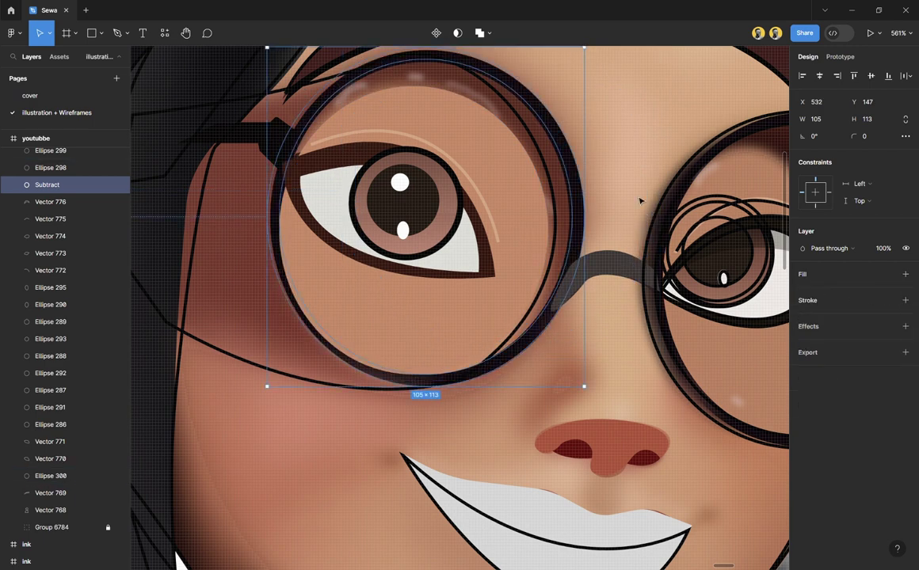
{"action": "key", "text": "i"}
{"action": "left_click", "coordinate": [517, 151]}
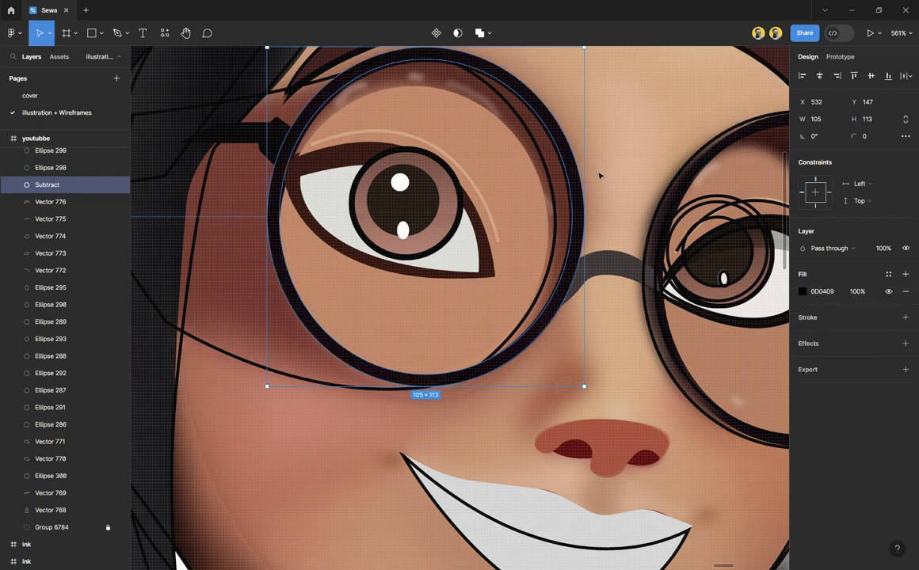
{"action": "left_click", "coordinate": [607, 179]}
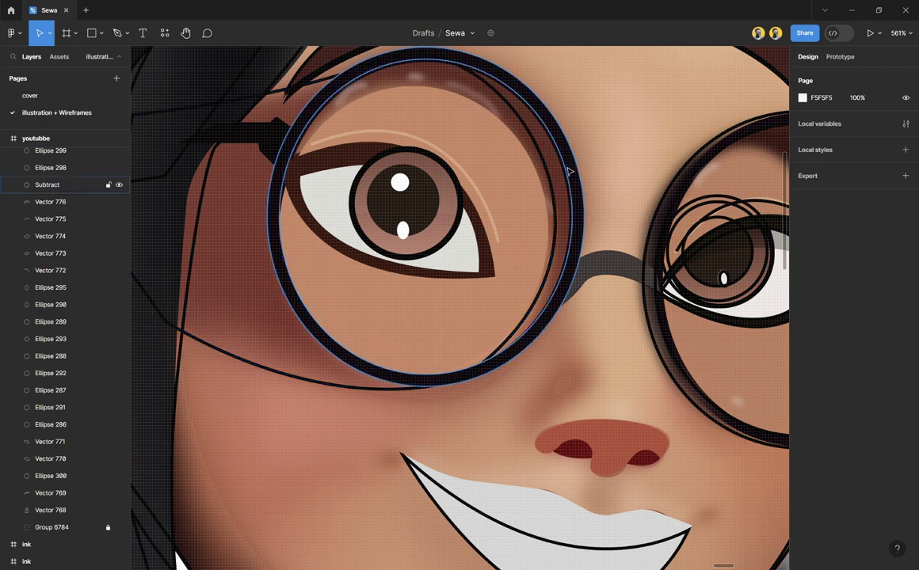
Step: Duplicate Ellipse 300, fill the copy dark brown 5F291B, enlarge it to 99×107, and send it behind the lens
{"action": "left_click", "coordinate": [509, 163]}
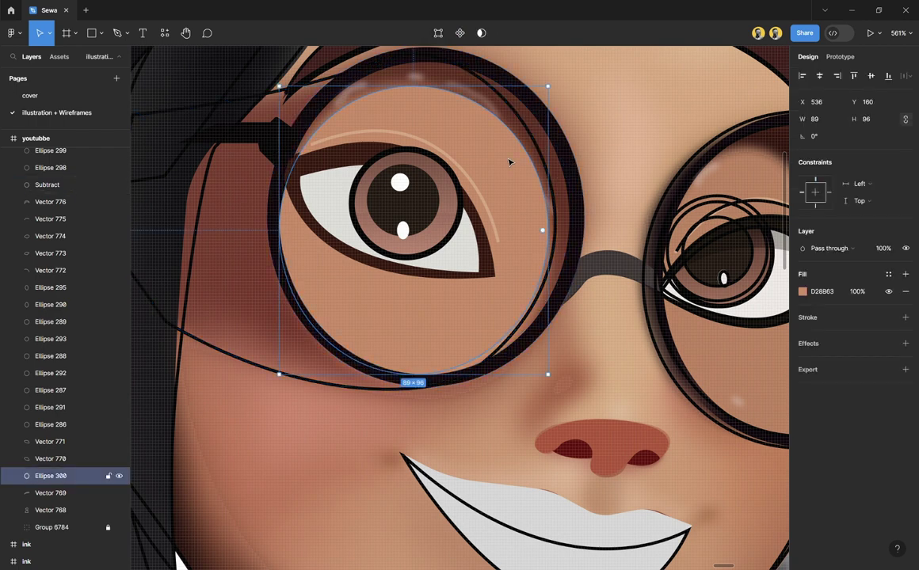
{"action": "key", "text": "ctrl+d"}
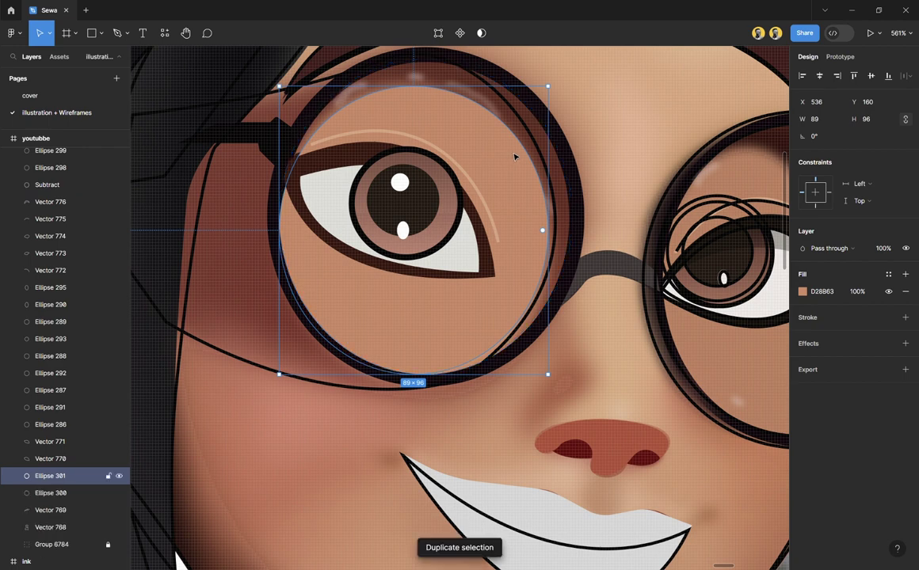
{"action": "left_click", "coordinate": [499, 135]}
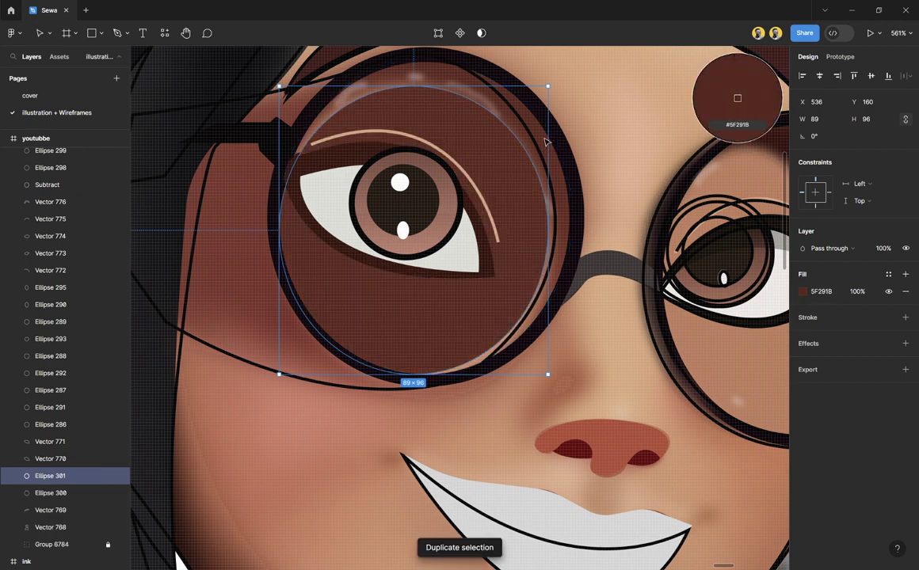
{"action": "left_click_drag", "start_coordinate": [555, 93], "coordinate": [588, 75]}
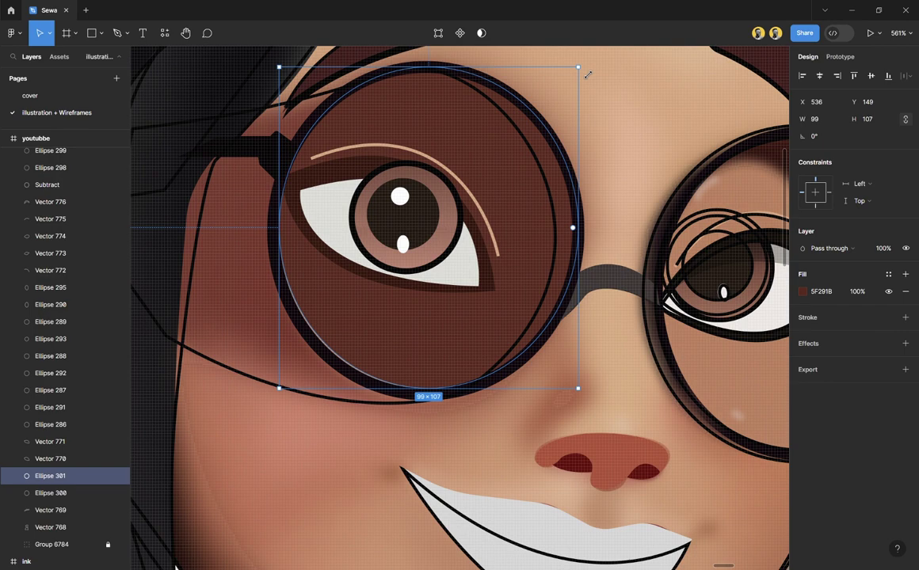
{"action": "key", "text": "ctrl+bracketleft"}
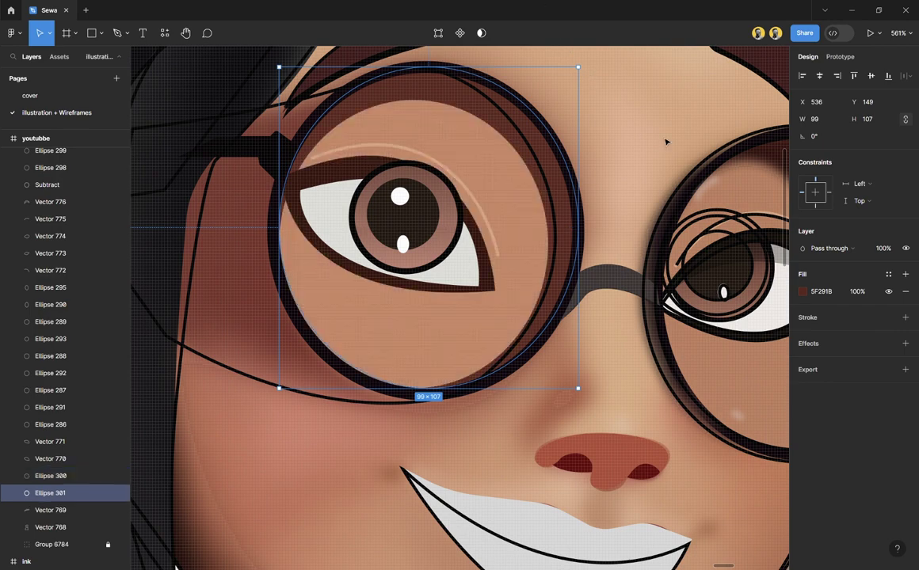
{"action": "key", "text": "Escape"}
{"action": "scroll", "coordinate": [602, 238], "scroll_direction": "down", "scroll_amount": 2}
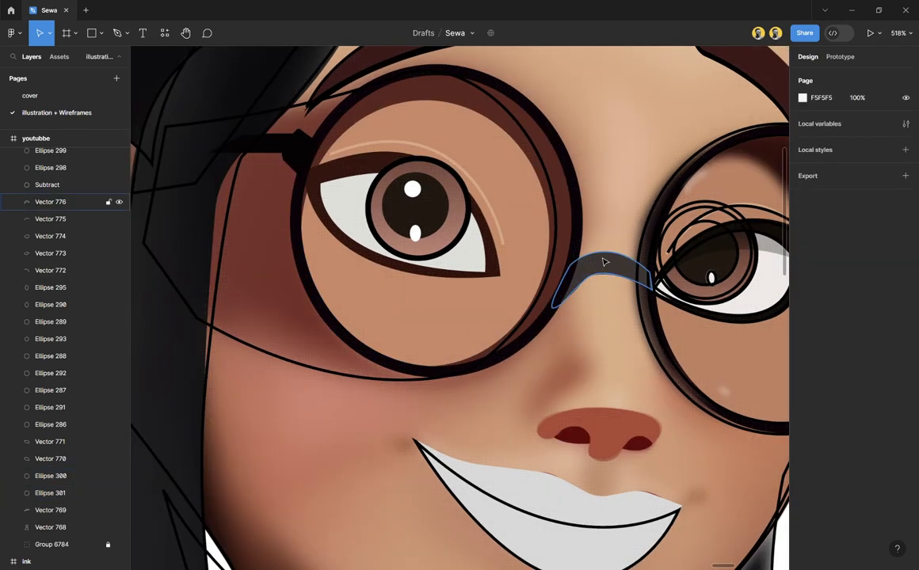
{"action": "scroll", "coordinate": [604, 262], "scroll_direction": "down", "scroll_amount": 3}
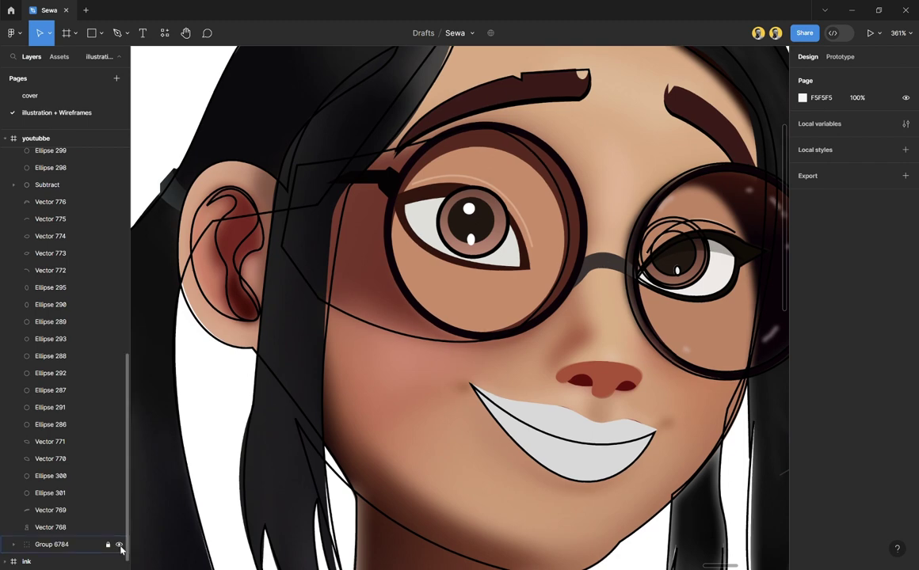
Step: Remove the stroke from Vector 783 around the left eye and fill it with brown 7D3828
{"action": "left_click", "coordinate": [119, 545]}
{"action": "left_click", "coordinate": [119, 545]}
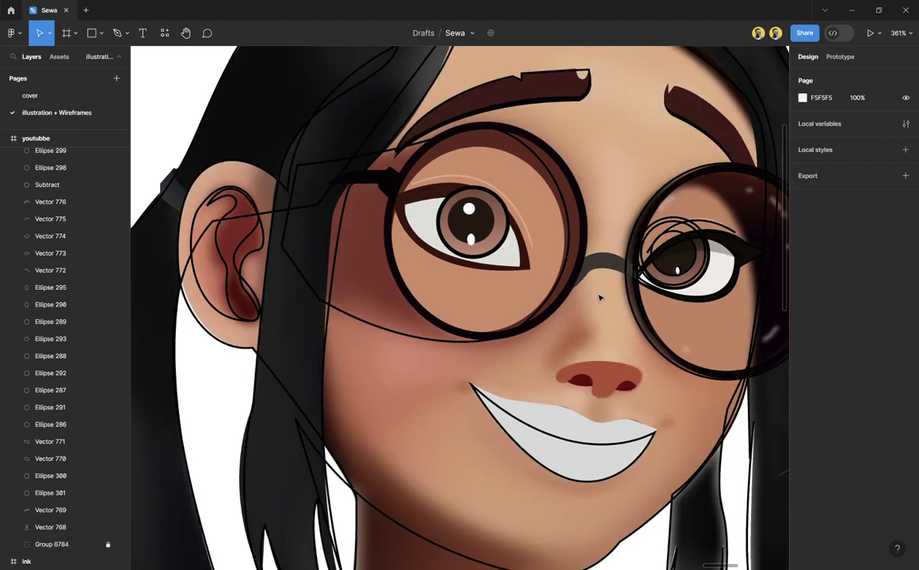
{"action": "left_click", "coordinate": [401, 337]}
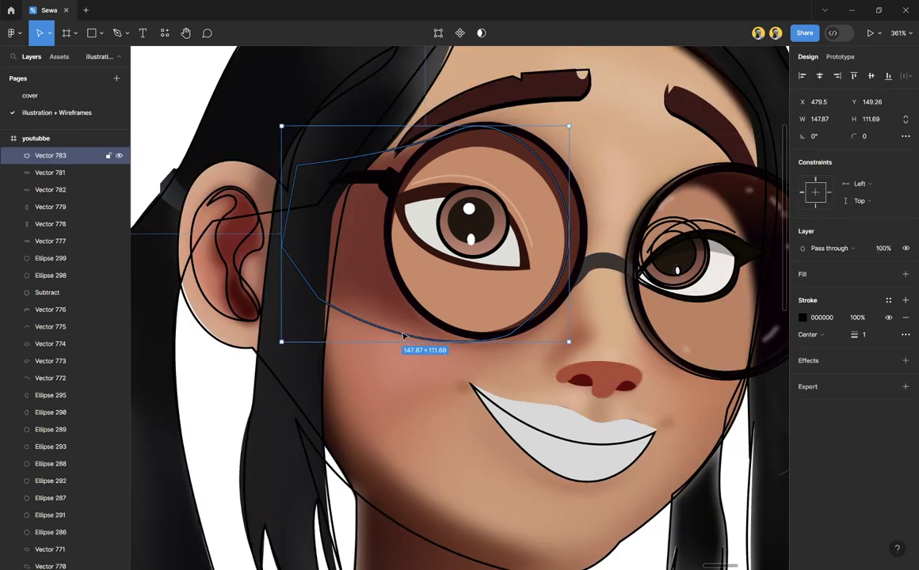
{"action": "left_click", "coordinate": [905, 317]}
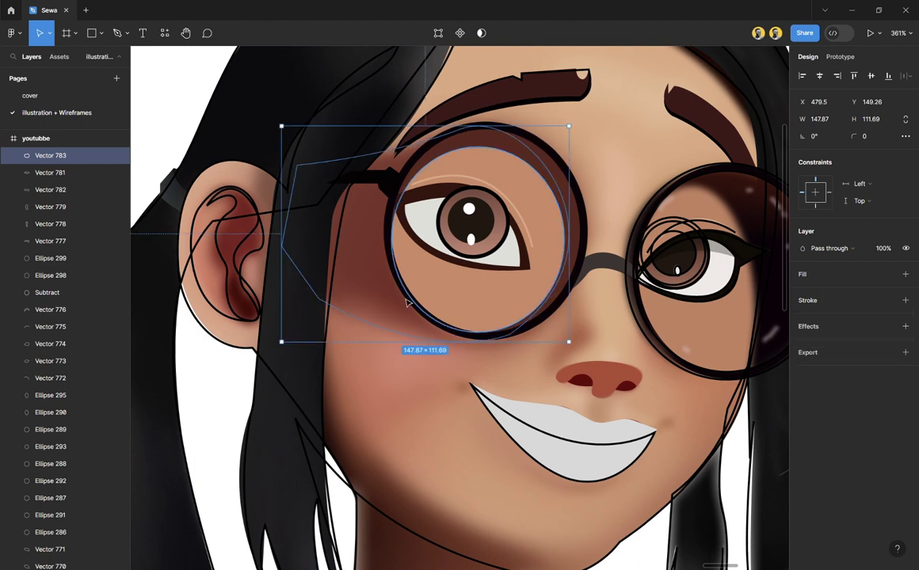
{"action": "key", "text": "i"}
{"action": "left_click", "coordinate": [377, 290]}
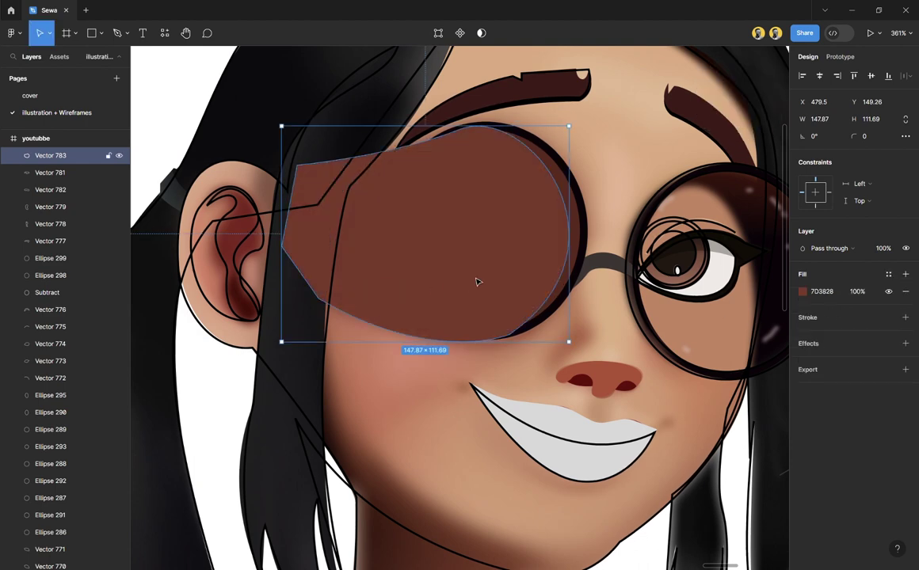
Step: Reorder the brown shape so it sits just above the face shading group (Group 6784)
{"action": "key", "text": "ctrl+bracketleft"}
{"action": "key", "text": "ctrl+bracketleft"}
{"action": "key", "text": "ctrl+bracketleft"}
{"action": "key", "text": "ctrl+bracketleft"}
{"action": "key", "text": "ctrl+bracketleft"}
{"action": "key", "text": "ctrl+bracketleft"}
{"action": "key", "text": "ctrl+bracketleft"}
{"action": "key", "text": "ctrl+bracketleft"}
{"action": "key", "text": "ctrl+bracketleft"}
{"action": "key", "text": "ctrl+bracketleft"}
{"action": "key", "text": "ctrl+bracketleft"}
{"action": "key", "text": "ctrl+bracketleft"}
{"action": "key", "text": "ctrl+bracketleft"}
{"action": "key", "text": "ctrl+bracketleft"}
{"action": "key", "text": "ctrl+bracketleft"}
{"action": "key", "text": "ctrl+bracketleft"}
{"action": "key", "text": "ctrl+bracketleft"}
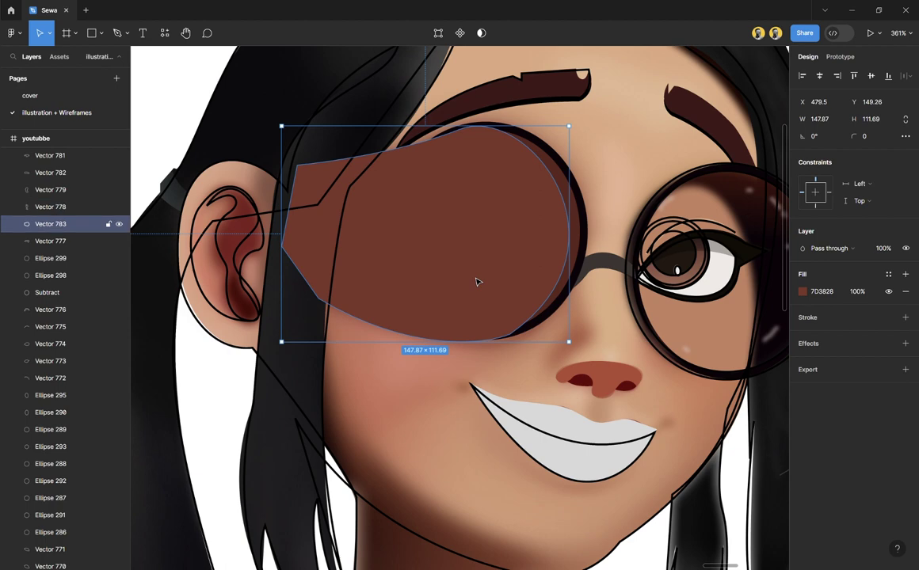
{"action": "key", "text": "ctrl+bracketleft"}
{"action": "key", "text": "ctrl+bracketleft"}
{"action": "key", "text": "ctrl+bracketleft"}
{"action": "key", "text": "ctrl+bracketleft"}
{"action": "key", "text": "ctrl+bracketleft"}
{"action": "key", "text": "ctrl+bracketleft"}
{"action": "key", "text": "ctrl+bracketleft"}
{"action": "key", "text": "ctrl+bracketleft"}
{"action": "key", "text": "ctrl+bracketleft"}
{"action": "key", "text": "ctrl+bracketleft"}
{"action": "key", "text": "ctrl+bracketleft"}
{"action": "key", "text": "ctrl+bracketleft"}
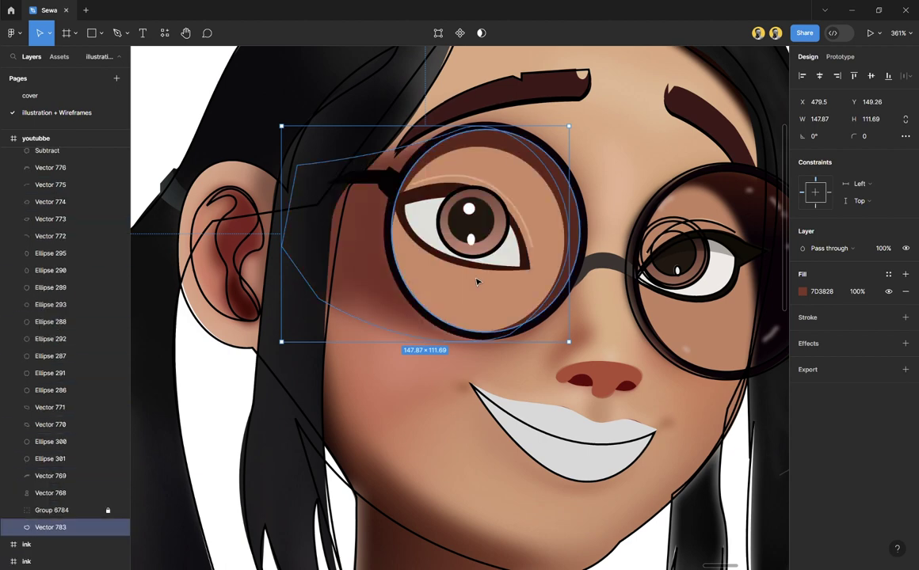
{"action": "key", "text": "ctrl+bracketright"}
{"action": "key", "text": "ctrl+bracketright"}
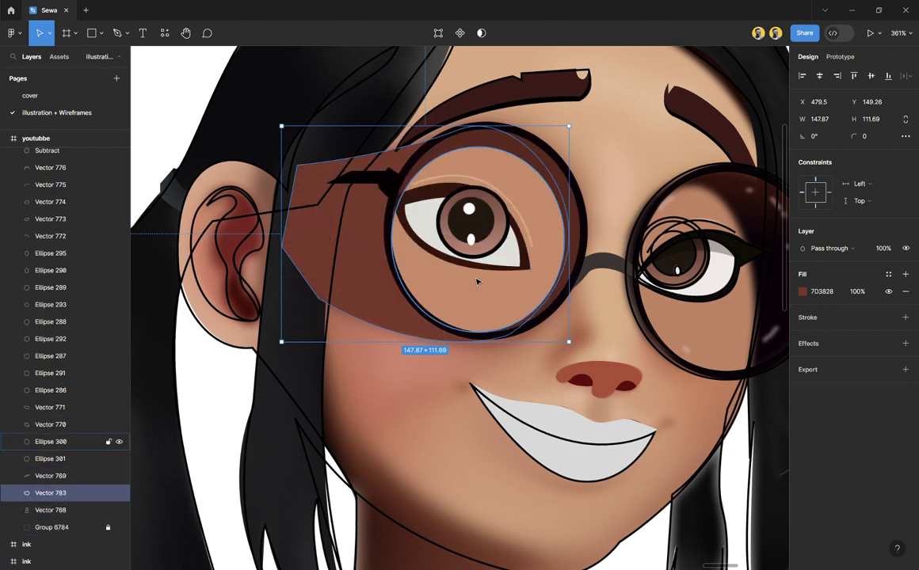
Step: Duplicate the left eye shape Vector 770 as Vector 798, then reselect the original Vector 770
{"action": "left_click", "coordinate": [412, 360]}
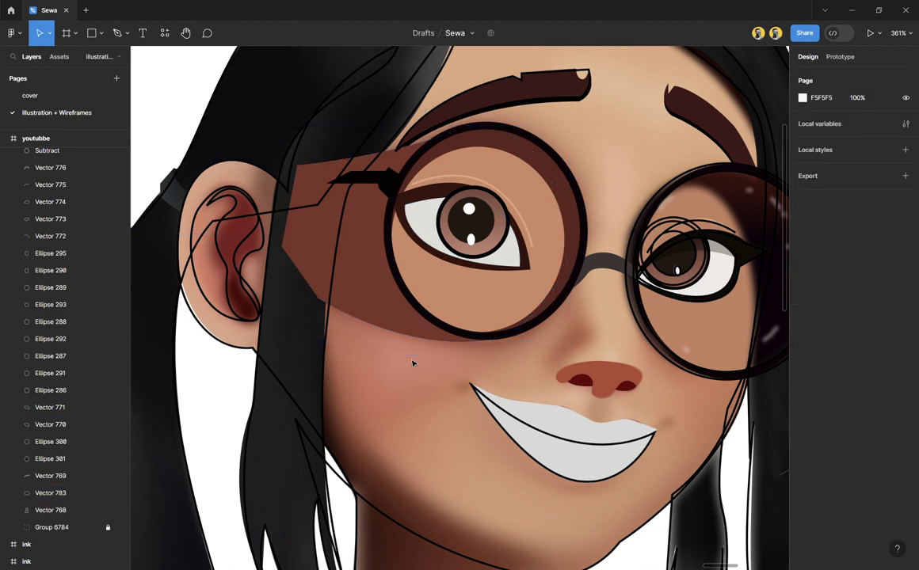
{"action": "scroll", "coordinate": [568, 320], "scroll_direction": "right", "scroll_amount": 3}
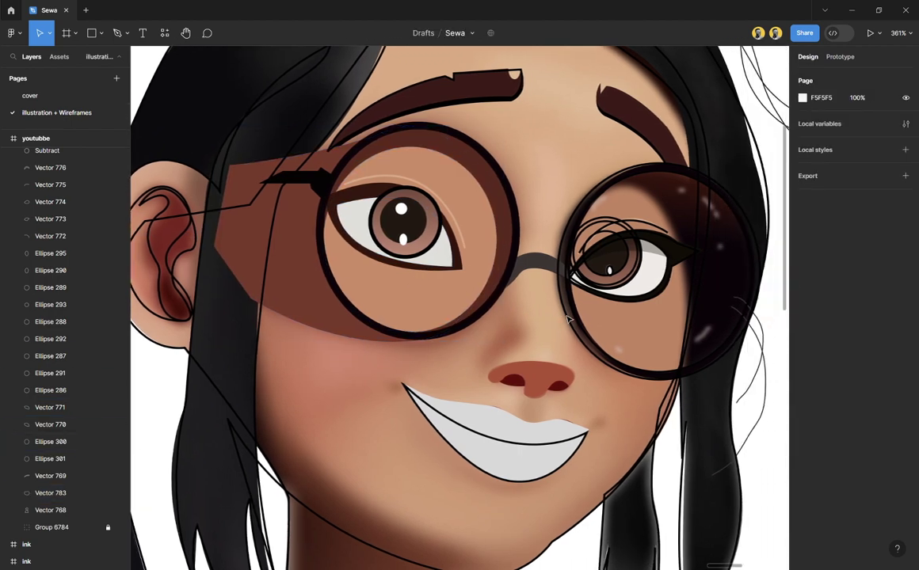
{"action": "scroll", "coordinate": [568, 320], "scroll_direction": "up", "scroll_amount": 3, "text": "ctrl"}
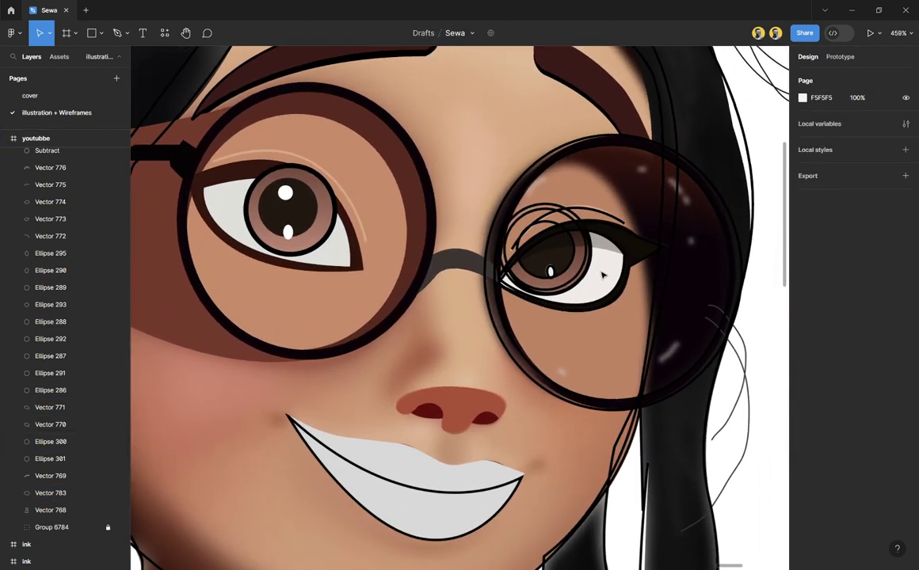
{"action": "scroll", "coordinate": [501, 242], "scroll_direction": "left", "scroll_amount": 2}
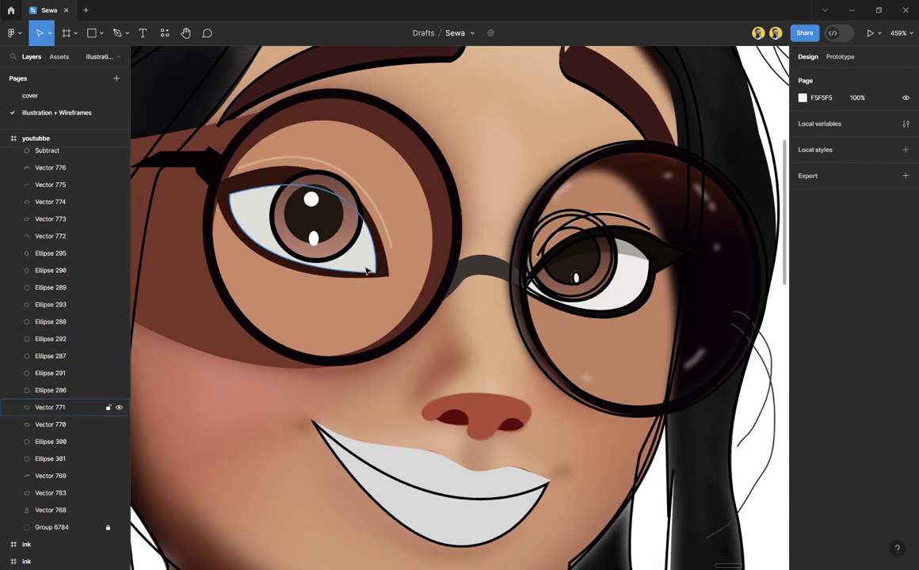
{"action": "scroll", "coordinate": [352, 258], "scroll_direction": "left", "scroll_amount": 2}
{"action": "scroll", "coordinate": [363, 264], "scroll_direction": "up", "scroll_amount": 1, "text": "ctrl"}
{"action": "scroll", "coordinate": [363, 265], "scroll_direction": "up", "scroll_amount": 1, "text": "ctrl"}
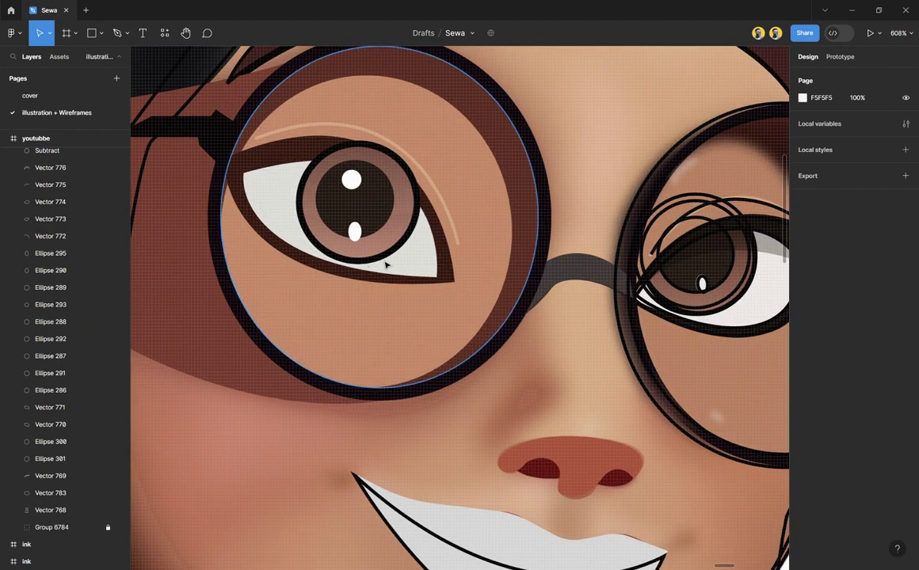
{"action": "left_click", "coordinate": [449, 276]}
{"action": "key", "text": "ctrl+d"}
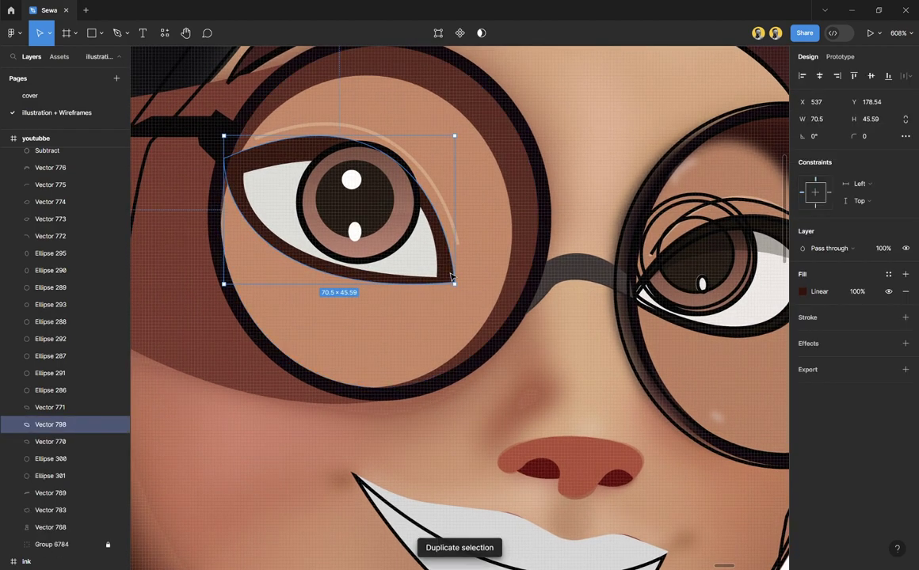
{"action": "left_click", "coordinate": [67, 441]}
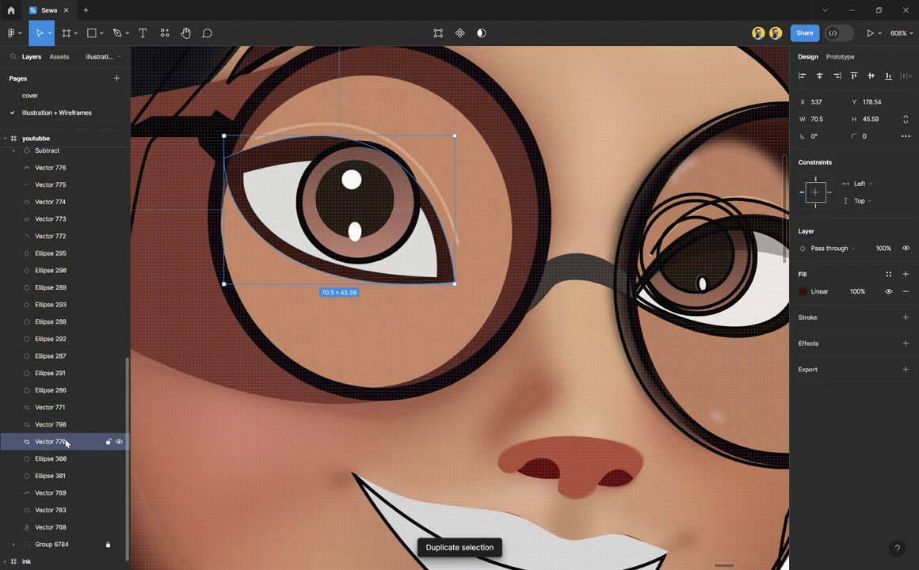
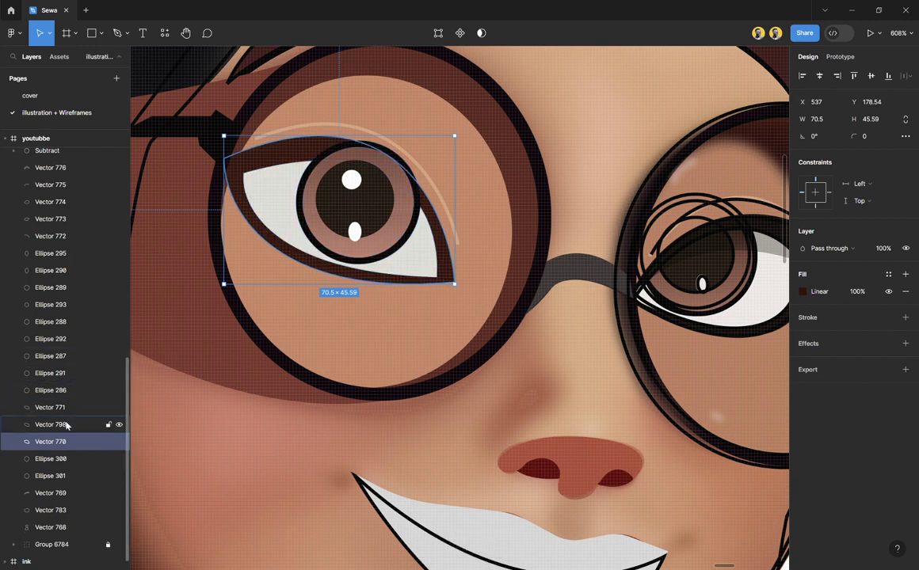
Step: Group the five left-eye iris ellipses (rings, pupil and two highlights) together
{"action": "left_click", "coordinate": [64, 272], "text": "shift"}
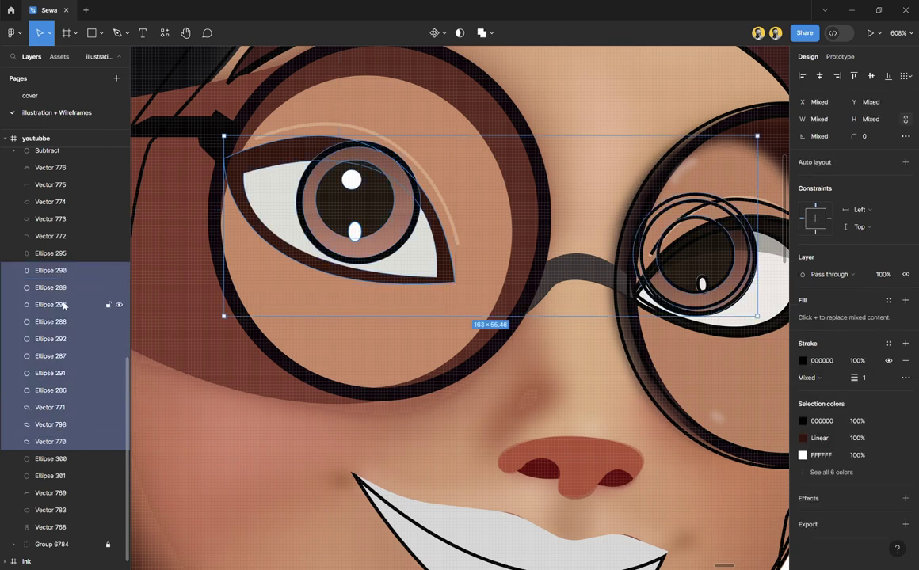
{"action": "left_click", "coordinate": [64, 328]}
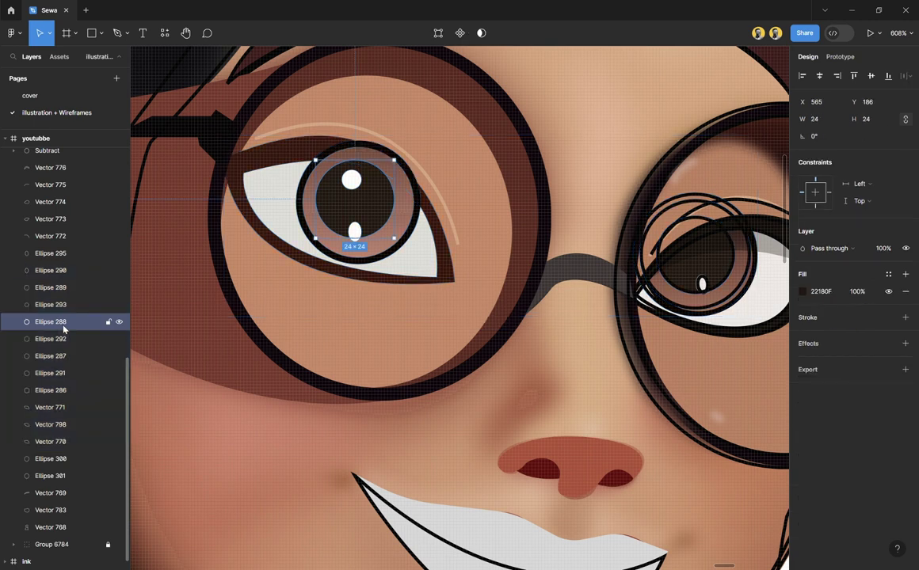
{"action": "left_click", "coordinate": [420, 232]}
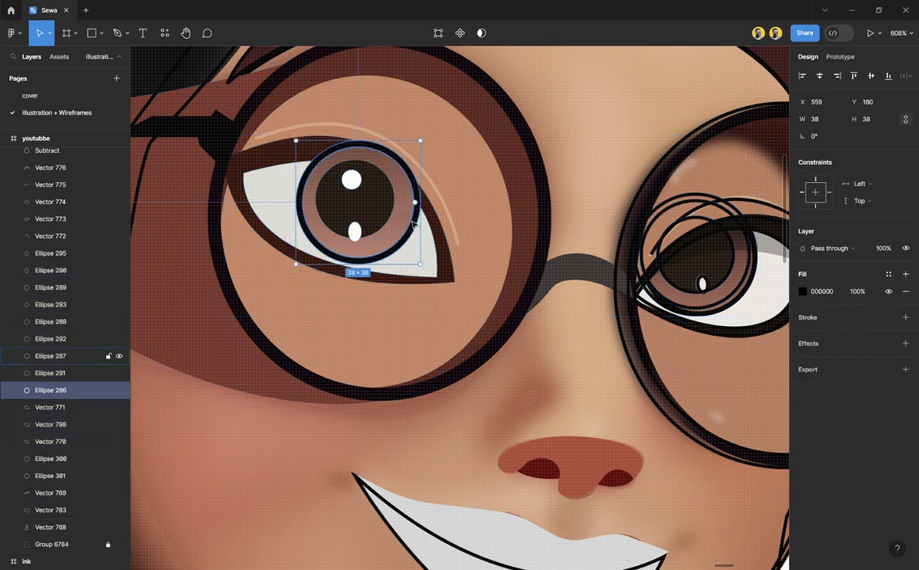
{"action": "left_click", "coordinate": [374, 204], "text": "shift"}
{"action": "left_click", "coordinate": [356, 184], "text": "shift"}
{"action": "left_click", "coordinate": [357, 184], "text": "shift"}
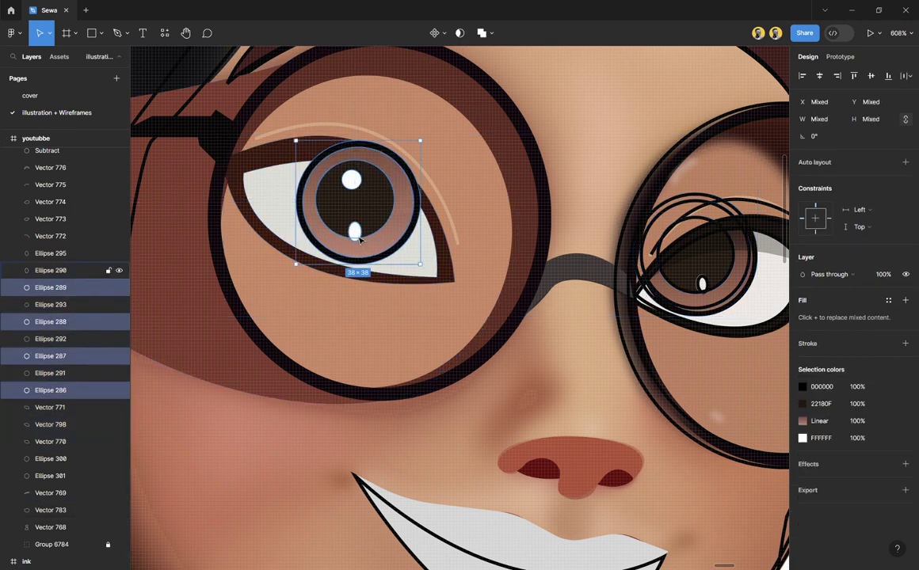
{"action": "left_click", "coordinate": [355, 232], "text": "shift"}
{"action": "key", "text": "ctrl+g"}
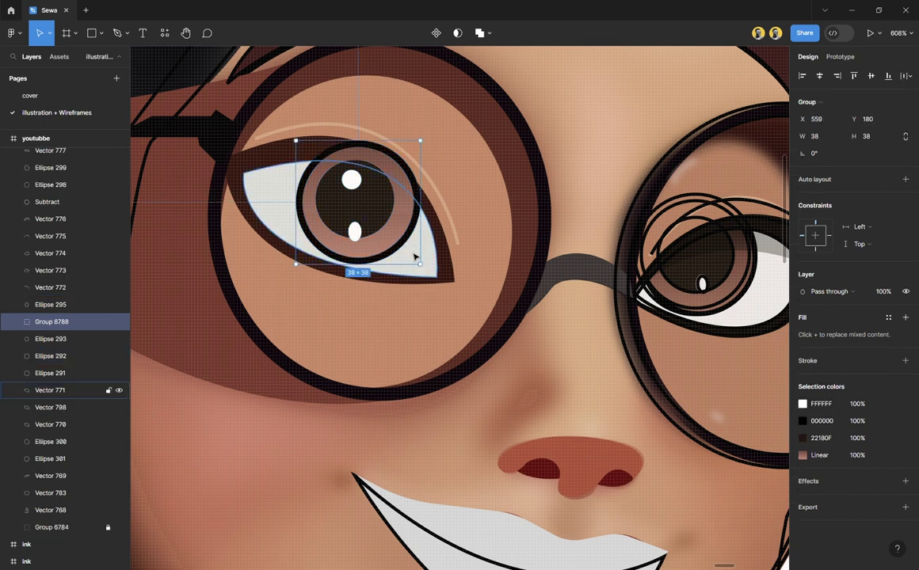
Step: Regroup the iris ellipses with the eye-white shape Vector 771
{"action": "left_click", "coordinate": [450, 274]}
{"action": "left_click", "coordinate": [450, 274], "text": "shift"}
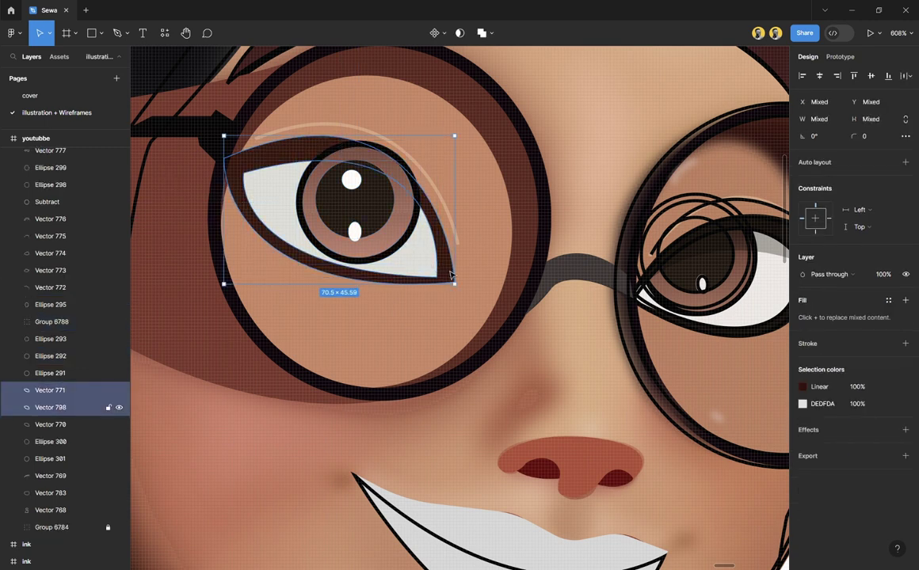
{"action": "left_click", "coordinate": [71, 427]}
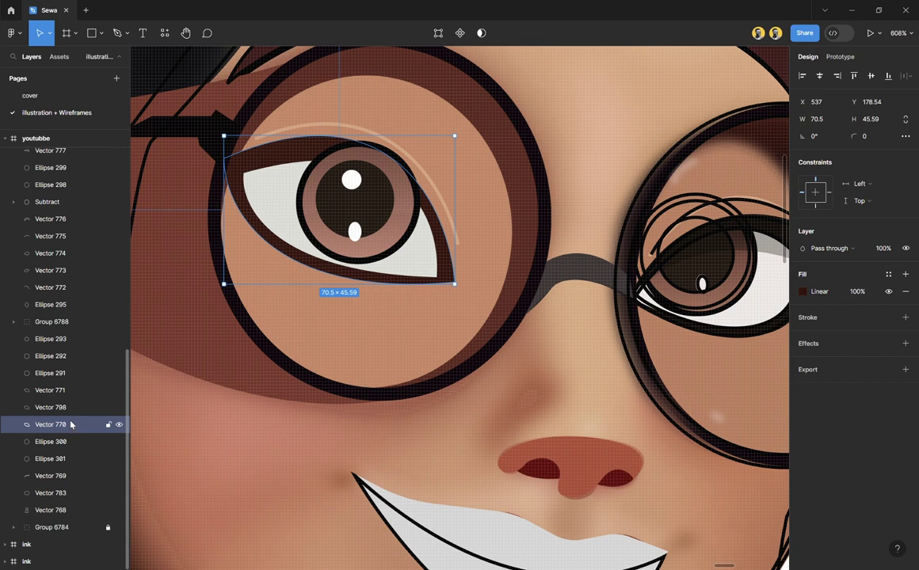
{"action": "left_click", "coordinate": [76, 391]}
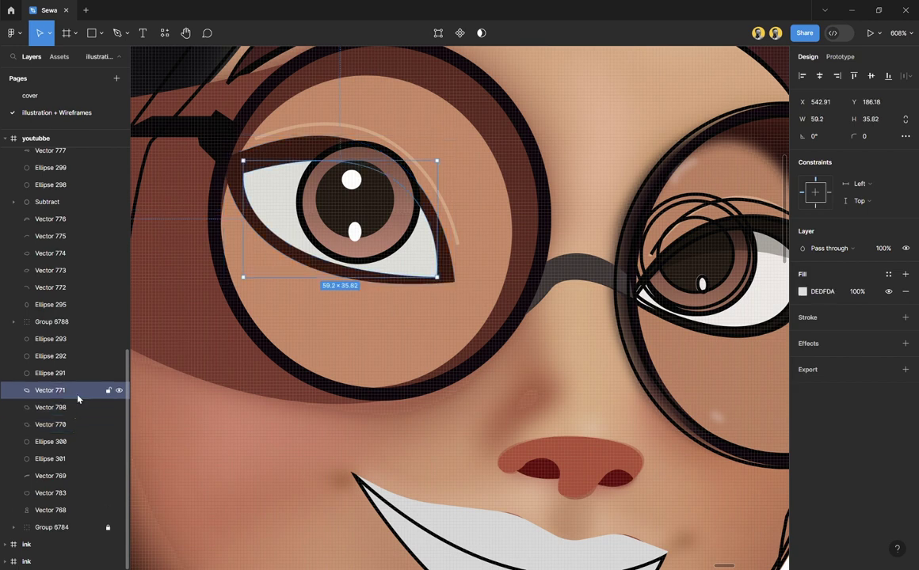
{"action": "left_click", "coordinate": [76, 407], "text": "shift"}
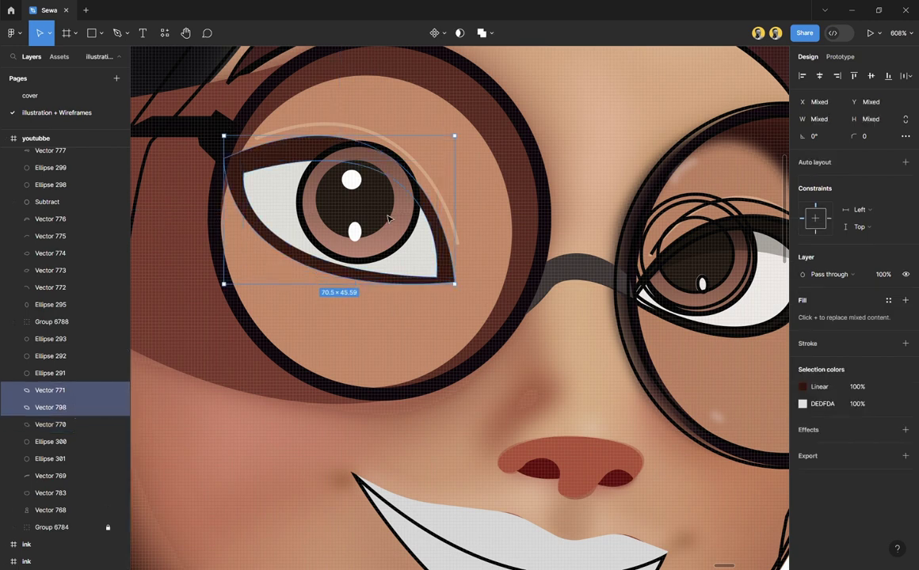
{"action": "left_click", "coordinate": [67, 390]}
{"action": "left_click", "coordinate": [380, 203], "text": "shift"}
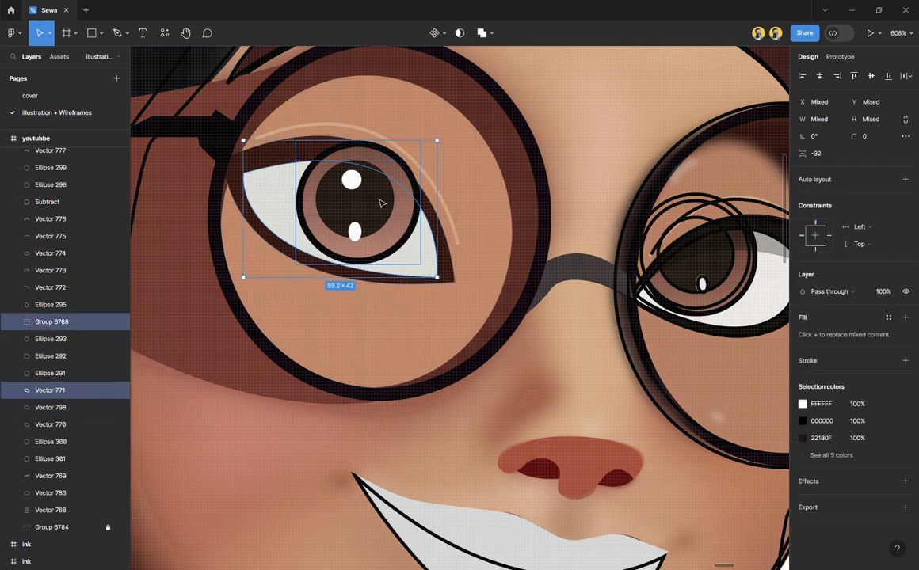
{"action": "key", "text": "Return"}
{"action": "key", "text": "ctrl+g"}
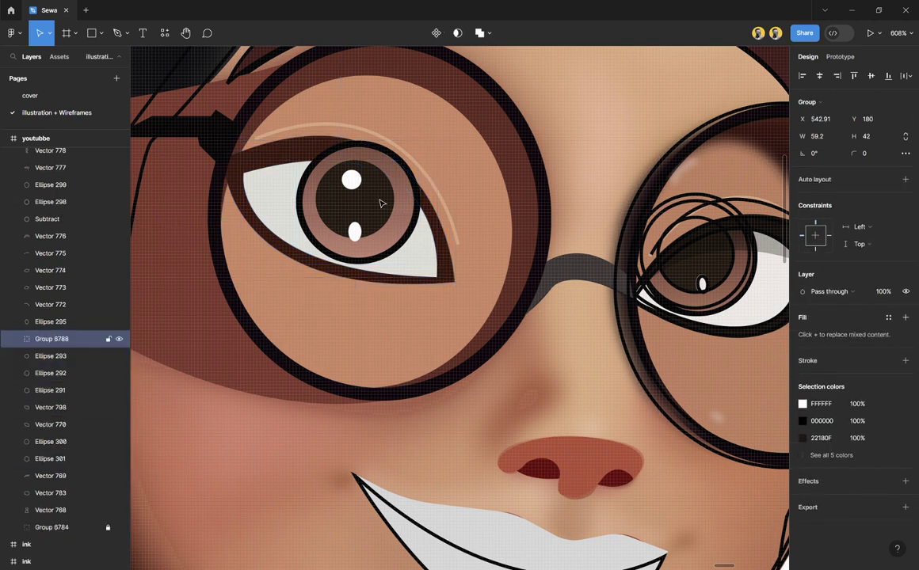
Step: Make the eye outlines Vector 770 and Vector 798 a mask group
{"action": "left_click", "coordinate": [450, 275]}
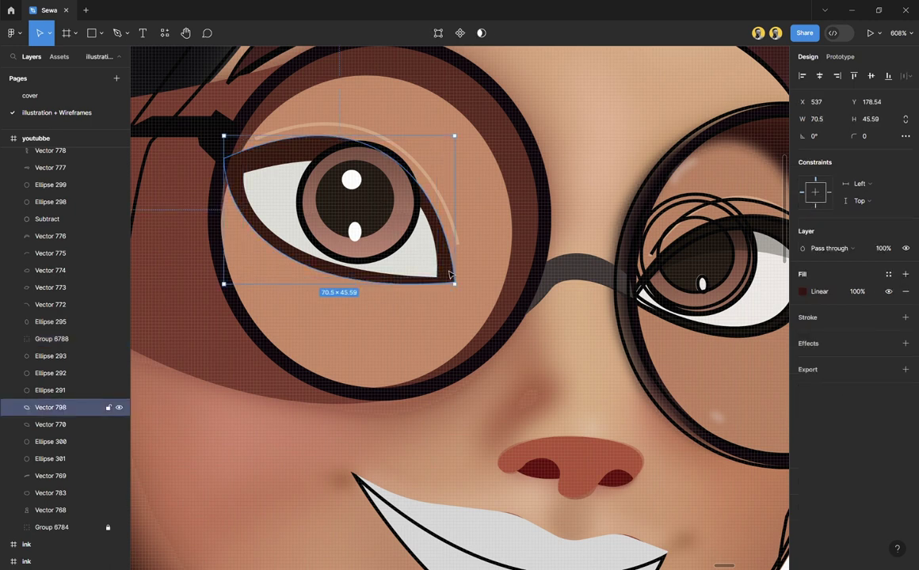
{"action": "left_click", "coordinate": [55, 426]}
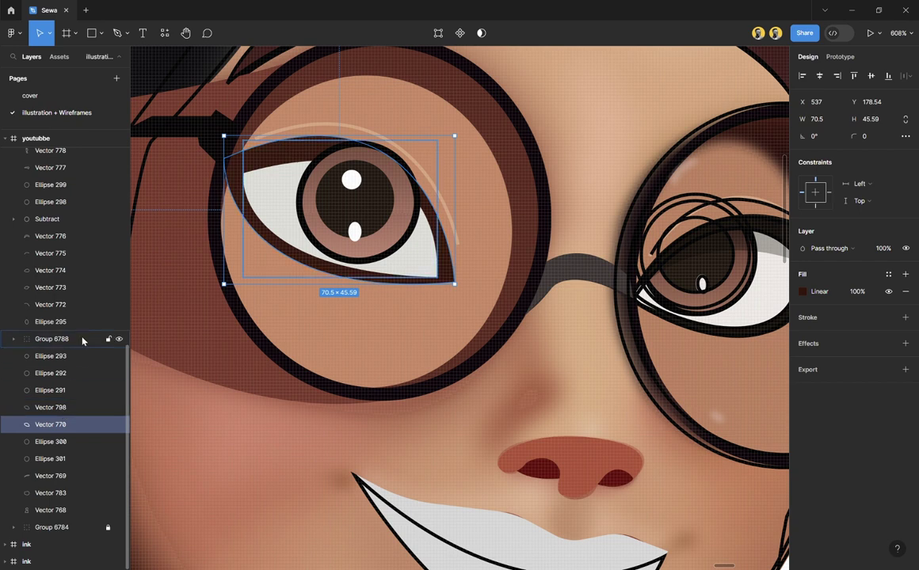
{"action": "left_click", "coordinate": [74, 339]}
{"action": "left_click", "coordinate": [75, 419]}
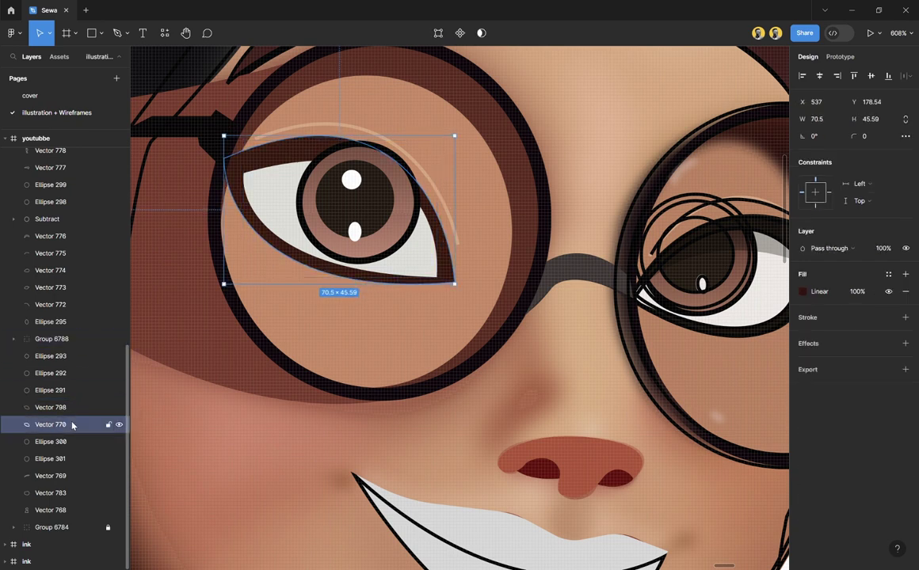
{"action": "left_click", "coordinate": [75, 408], "text": "shift"}
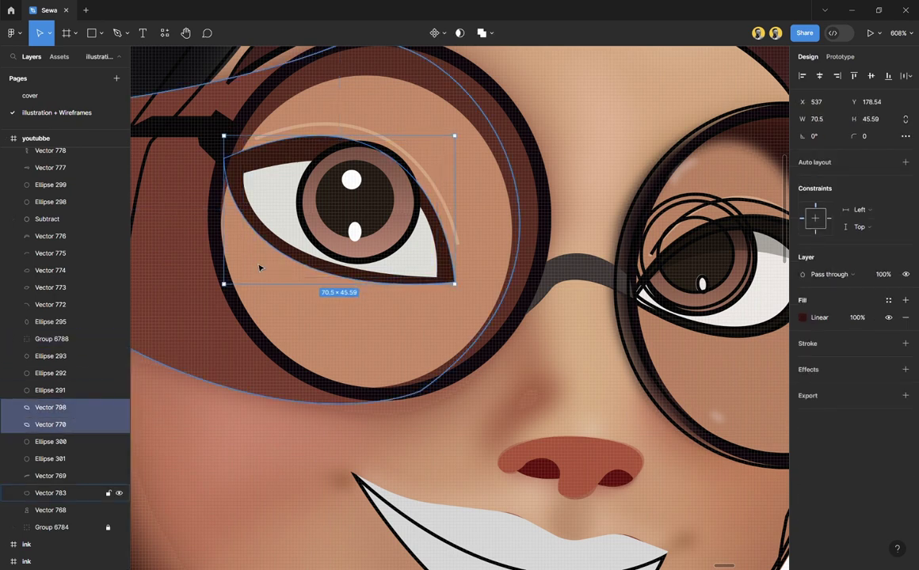
{"action": "left_click", "coordinate": [459, 35]}
{"action": "left_click", "coordinate": [62, 339]}
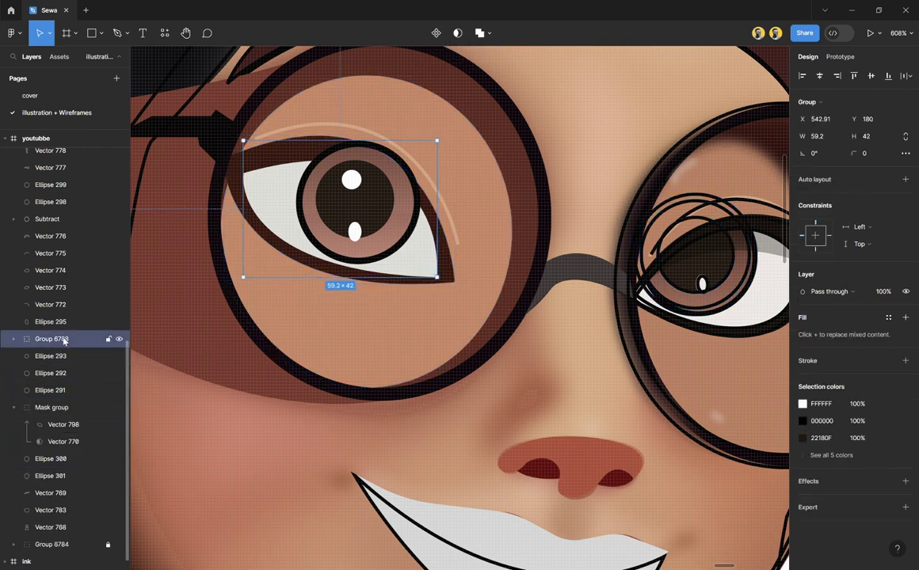
Step: Undo the outline mask and move eye-white Vector 771 out of Group 6788
{"action": "left_click_drag", "start_coordinate": [63, 339], "coordinate": [67, 417]}
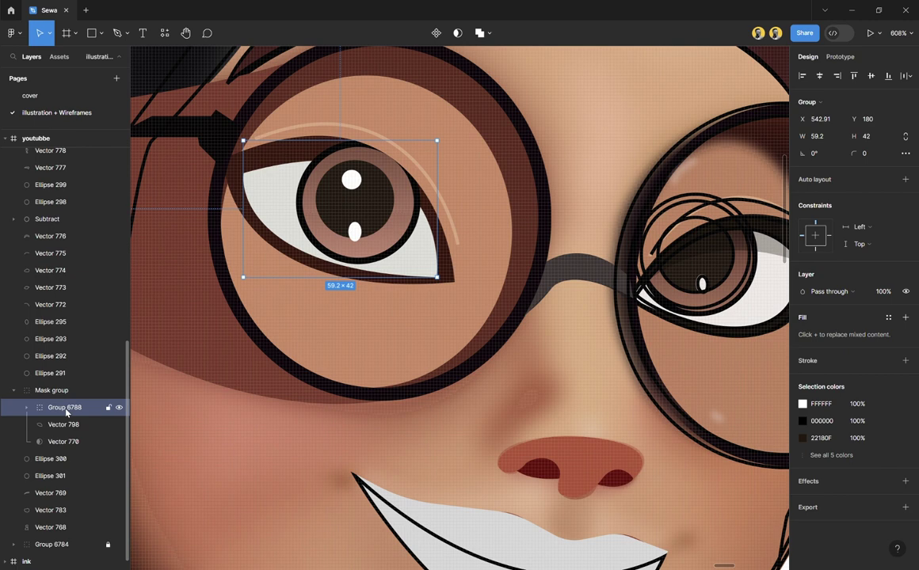
{"action": "key", "text": "ctrl+z"}
{"action": "key", "text": "ctrl+z"}
{"action": "key", "text": "ctrl+z"}
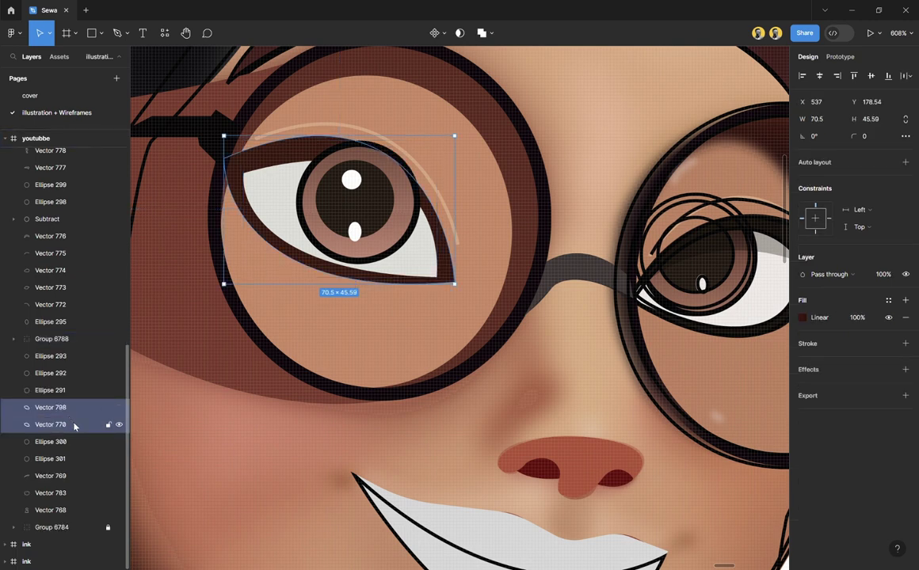
{"action": "key", "text": "ctrl+z"}
{"action": "left_click", "coordinate": [63, 345]}
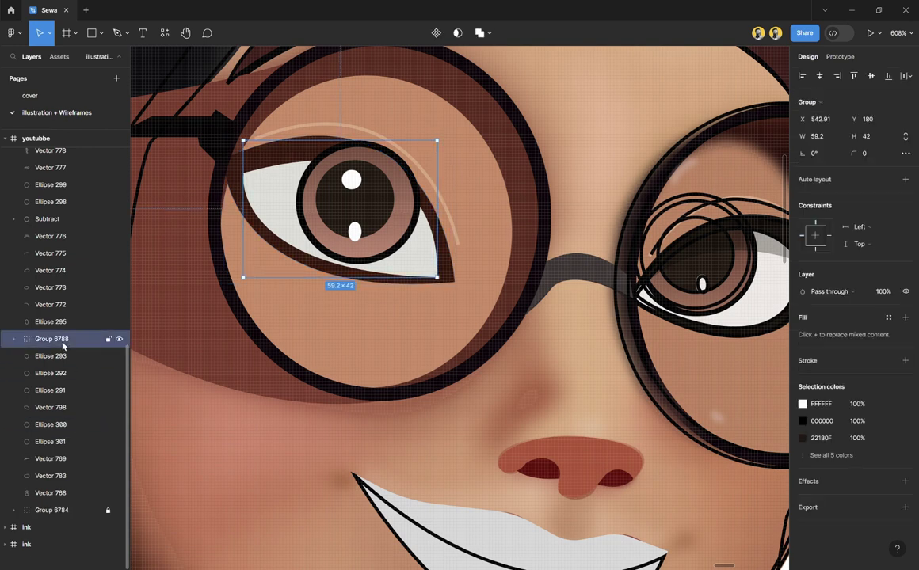
{"action": "left_click", "coordinate": [12, 339]}
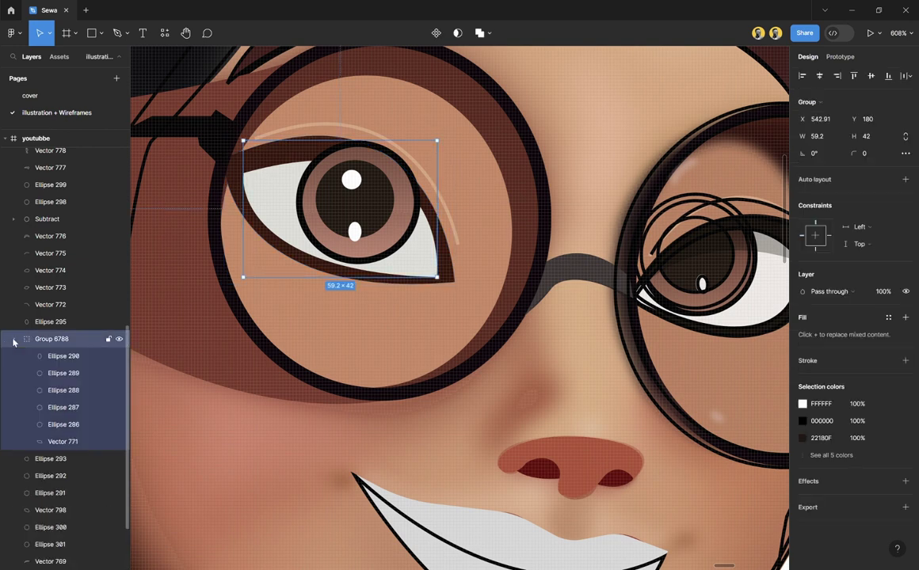
{"action": "left_click", "coordinate": [52, 441]}
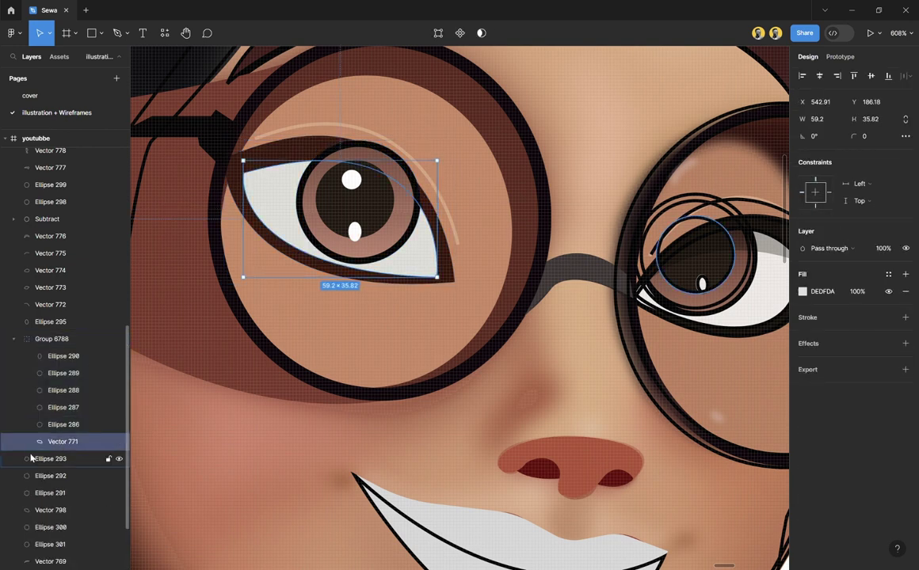
{"action": "left_click", "coordinate": [35, 459]}
{"action": "mouse_move", "coordinate": [53, 442]}
{"action": "left_mouse_down"}
{"action": "mouse_move", "coordinate": [48, 463]}
{"action": "mouse_move", "coordinate": [52, 412]}
{"action": "mouse_move", "coordinate": [58, 428]}
{"action": "left_mouse_up"}
{"action": "left_click", "coordinate": [12, 339]}
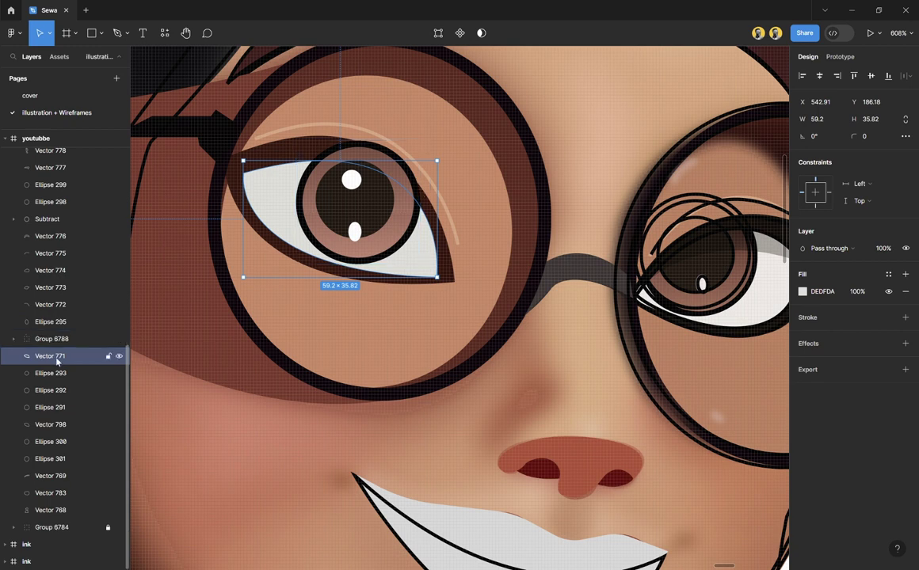
Step: Duplicate the eye white, mask both copies, and put Group 6788 inside the mask
{"action": "key", "text": "ctrl+d"}
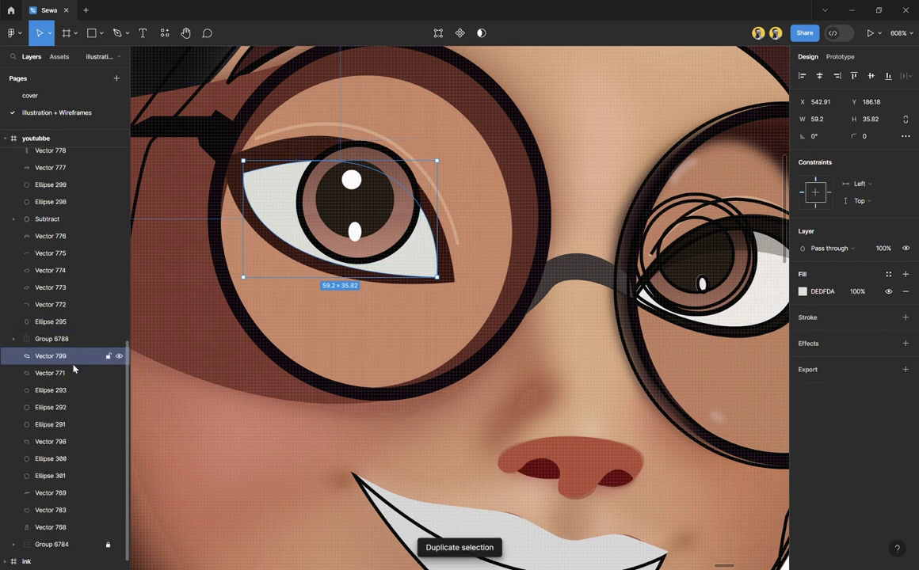
{"action": "left_click", "coordinate": [71, 373], "text": "shift"}
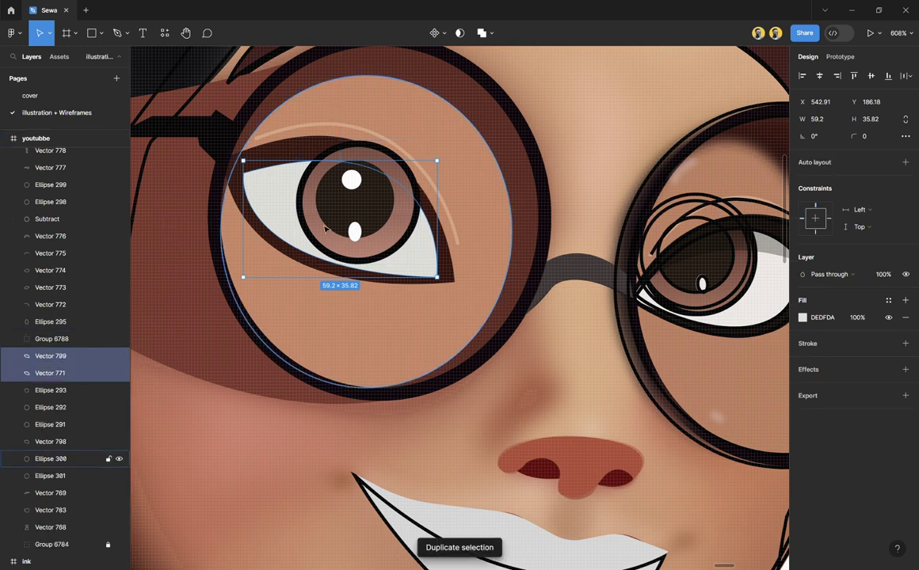
{"action": "left_click", "coordinate": [459, 32]}
{"action": "left_click", "coordinate": [67, 339]}
{"action": "mouse_move", "coordinate": [67, 339]}
{"action": "left_mouse_down"}
{"action": "mouse_move", "coordinate": [63, 331]}
{"action": "mouse_move", "coordinate": [63, 358]}
{"action": "left_mouse_up"}
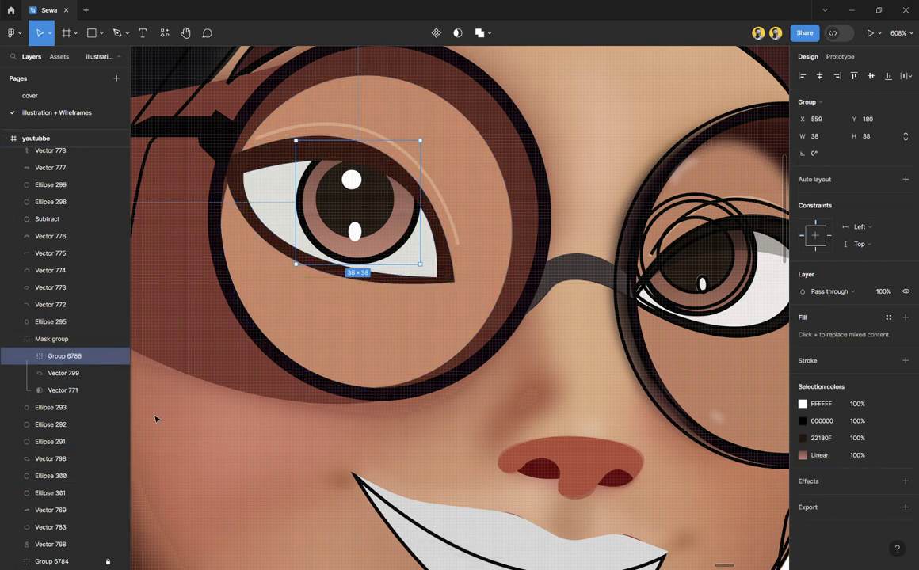
Step: Rename the new mask group to 'left eye'
{"action": "left_click", "coordinate": [59, 339]}
{"action": "double_click", "coordinate": [62, 341]}
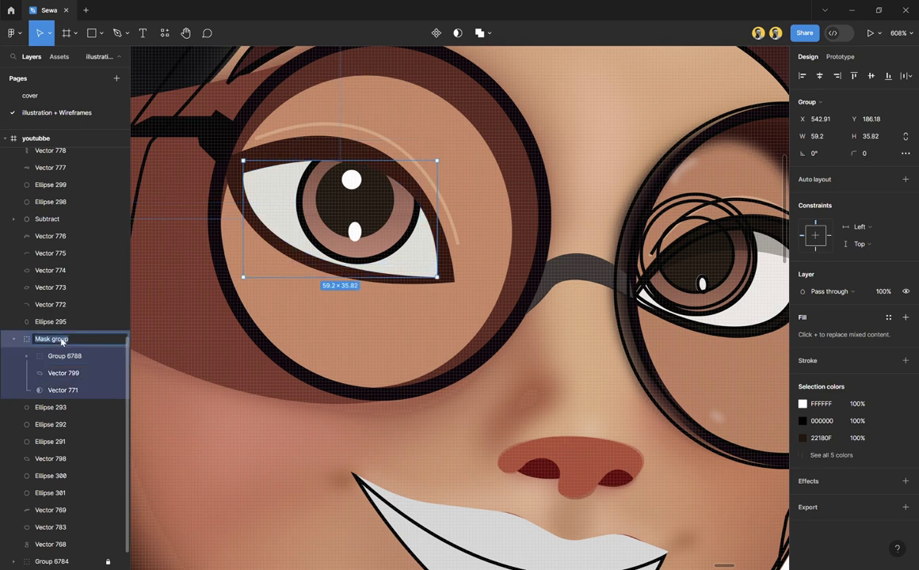
{"action": "type", "text": "left eye"}
{"action": "key", "text": "Return"}
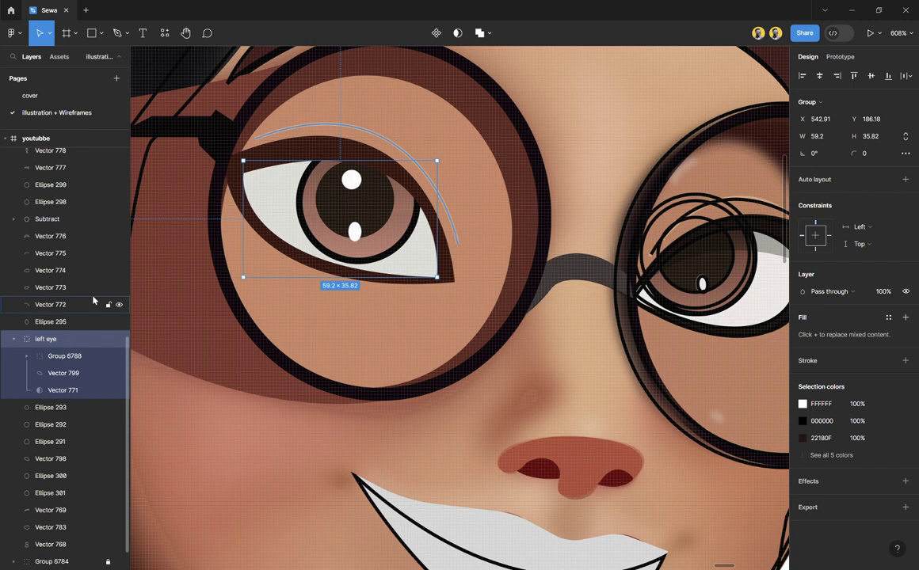
Step: Strip the black outlines from the right eye's pupil and white highlight
{"action": "key", "text": "Escape"}
{"action": "scroll", "coordinate": [503, 247], "scroll_direction": "right", "scroll_amount": 3}
{"action": "scroll", "coordinate": [503, 247], "scroll_direction": "right", "scroll_amount": 3}
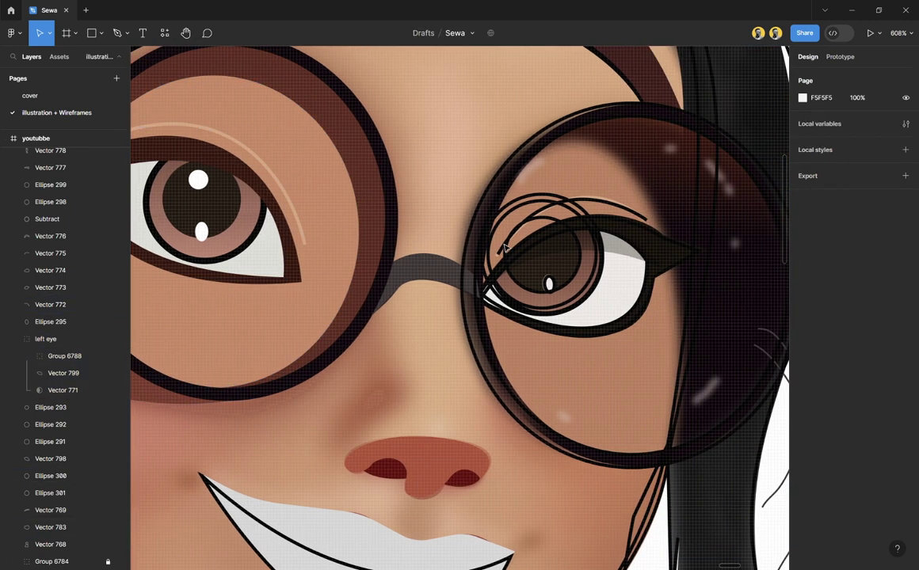
{"action": "left_click", "coordinate": [545, 264]}
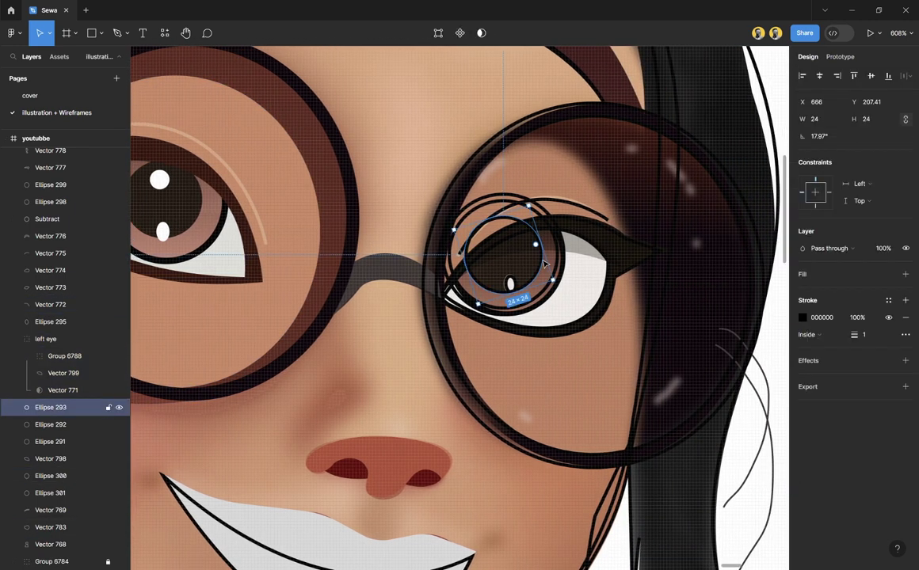
{"action": "scroll", "coordinate": [637, 278], "scroll_direction": "left", "scroll_amount": 1}
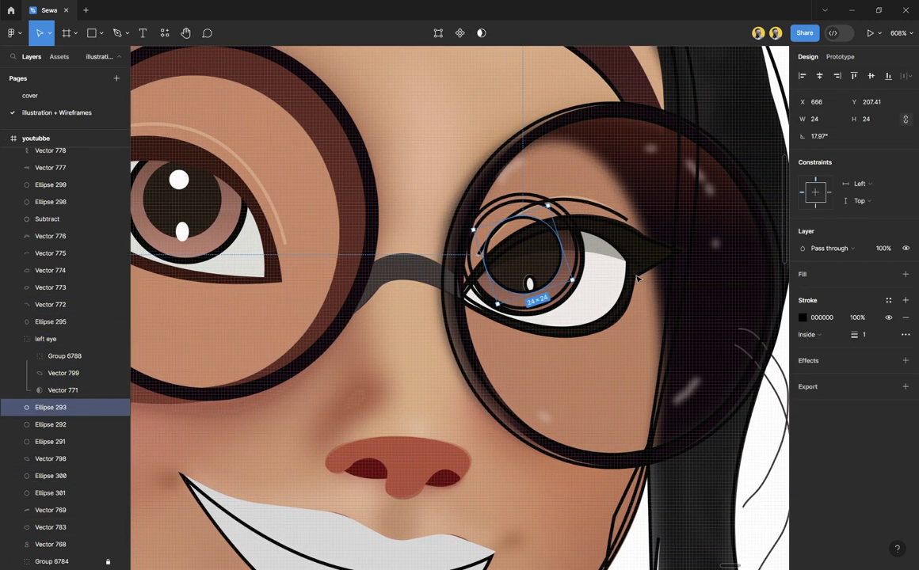
{"action": "left_click", "coordinate": [905, 317]}
{"action": "key", "text": "ctrl+z"}
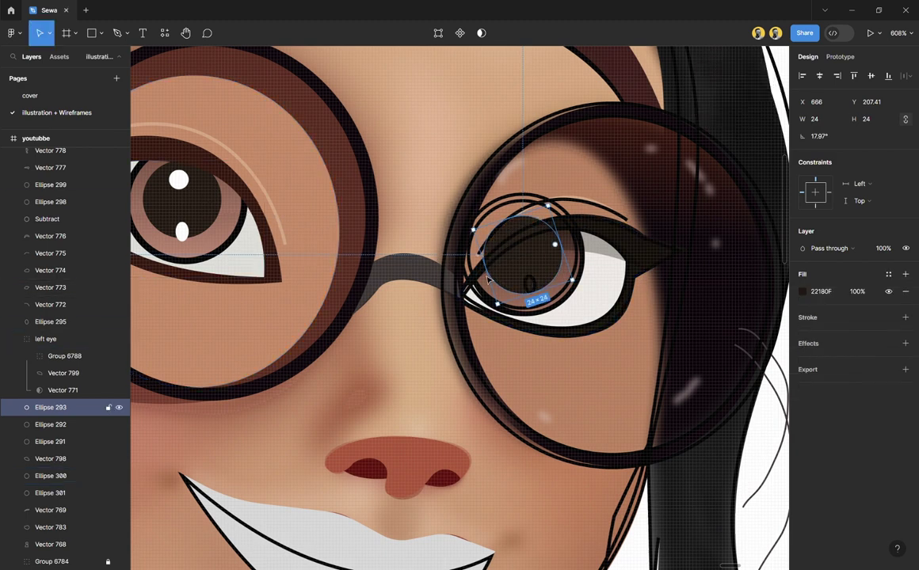
{"action": "left_click", "coordinate": [529, 284]}
{"action": "left_click", "coordinate": [905, 317]}
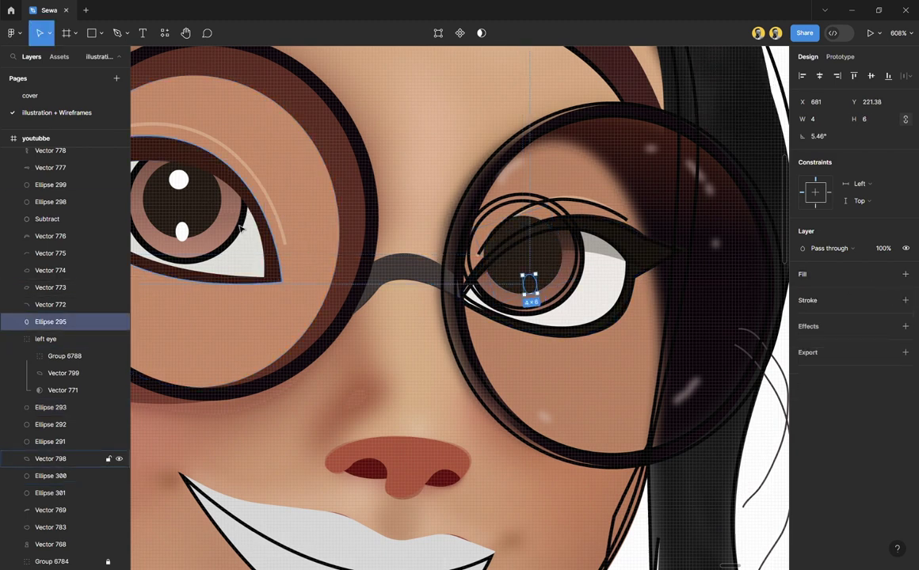
{"action": "key", "text": "ctrl+z"}
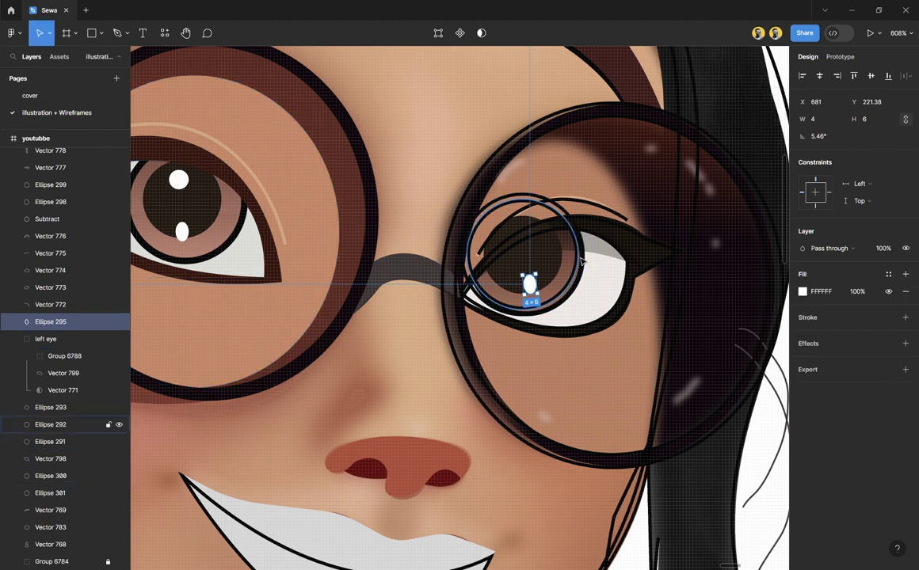
Step: Remove outlines from the iris and its ring, filling them brown and black
{"action": "left_click", "coordinate": [525, 234]}
{"action": "left_click", "coordinate": [905, 317]}
{"action": "key", "text": "i"}
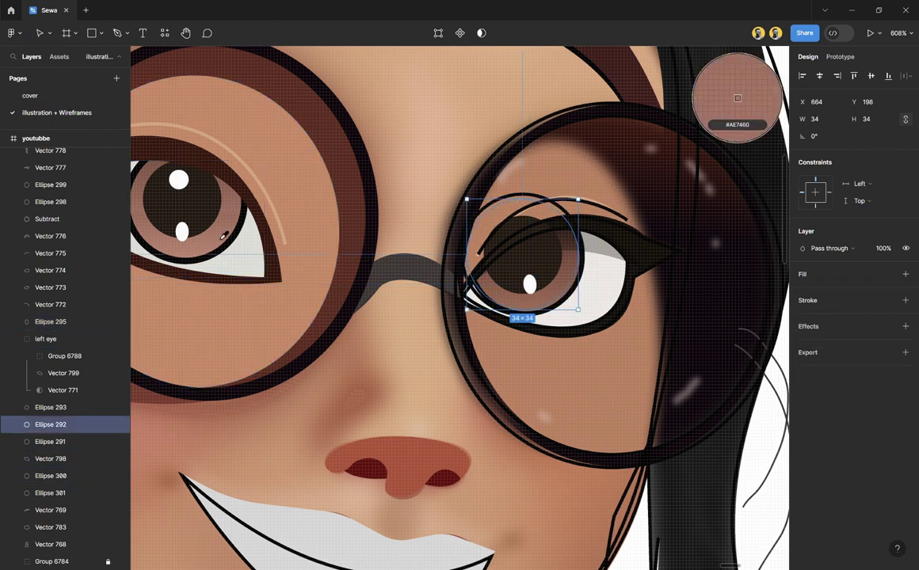
{"action": "left_click", "coordinate": [205, 212]}
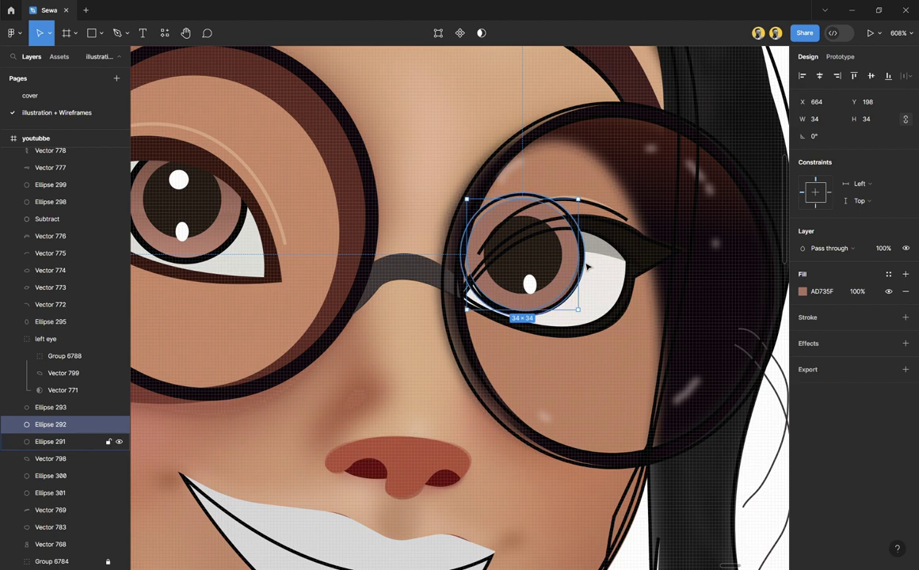
{"action": "left_click", "coordinate": [79, 441]}
{"action": "left_click", "coordinate": [905, 317]}
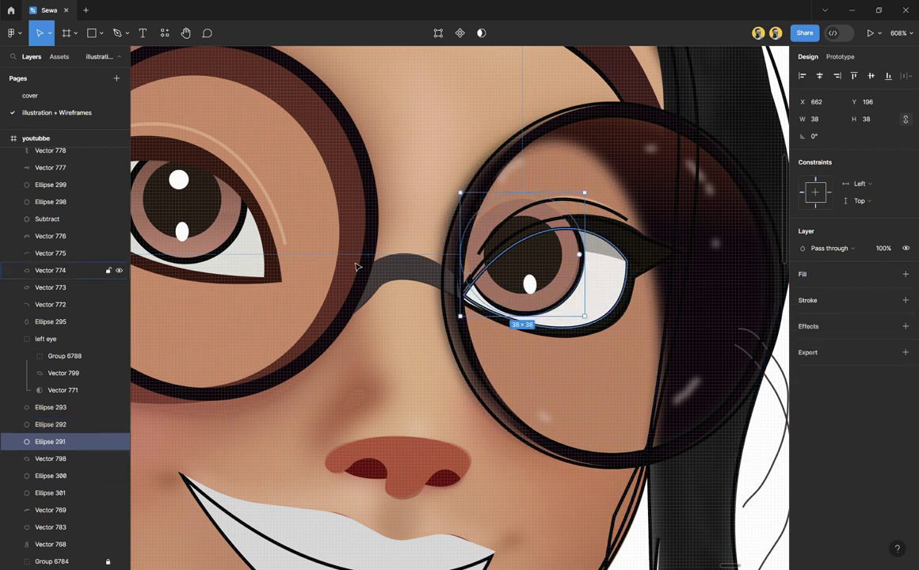
{"action": "key", "text": "i"}
{"action": "left_click", "coordinate": [737, 98]}
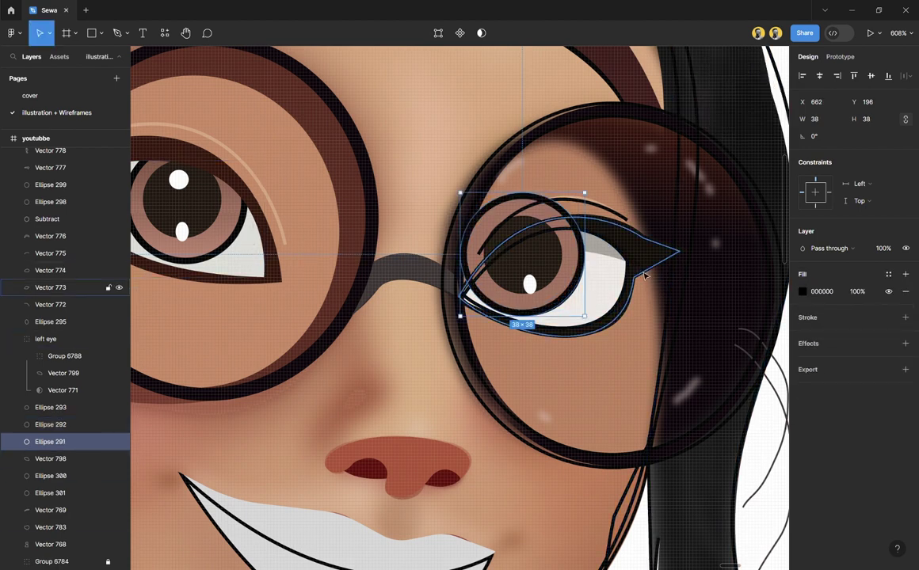
Step: Outline-free eye white in cream EFEBE7 and eyelid shape in near-black 110C06
{"action": "left_click", "coordinate": [63, 270]}
{"action": "left_click", "coordinate": [906, 317]}
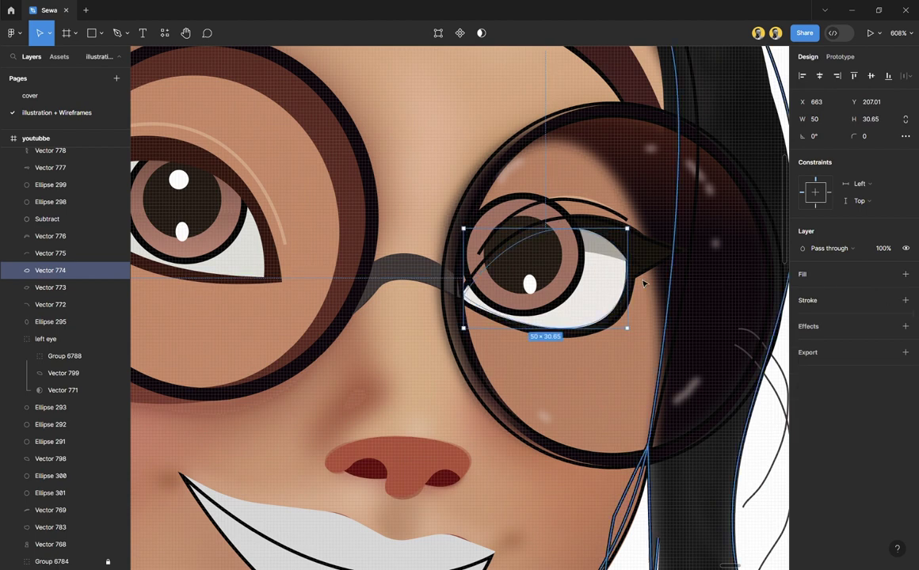
{"action": "key", "text": "i"}
{"action": "left_click", "coordinate": [609, 281]}
{"action": "left_click", "coordinate": [649, 258]}
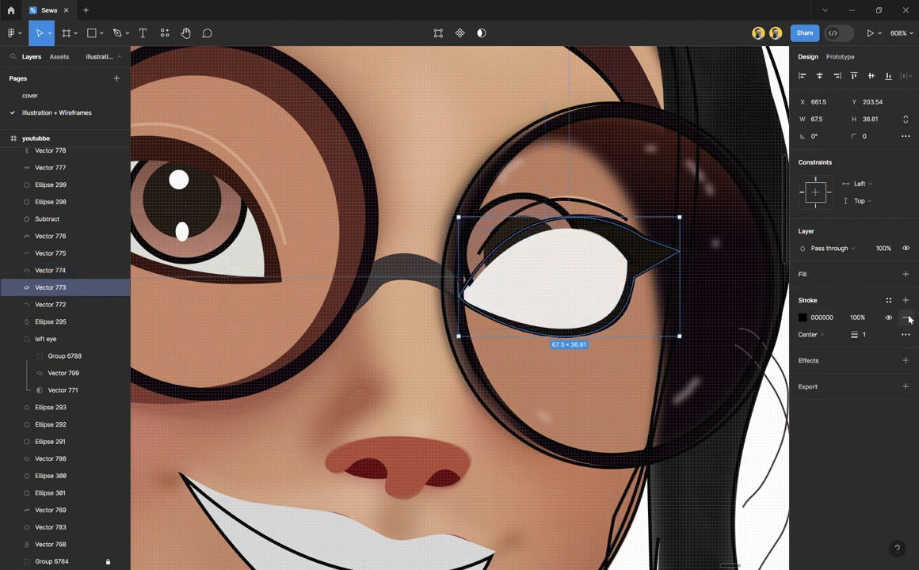
{"action": "left_click", "coordinate": [906, 317]}
{"action": "key", "text": "i"}
{"action": "left_click", "coordinate": [645, 257]}
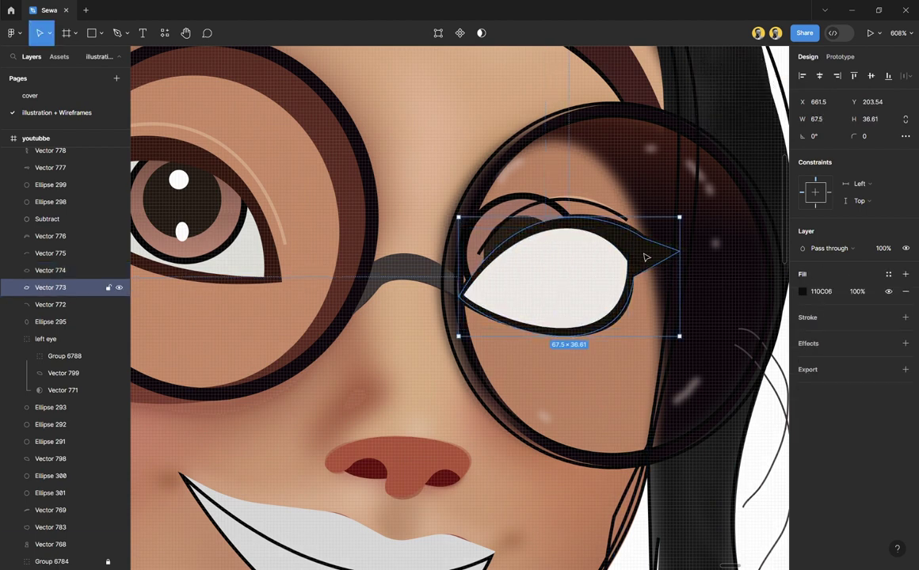
Step: Send the eye white and lid below the iris circles, lid behind the eye white
{"action": "left_click", "coordinate": [603, 268]}
{"action": "key", "text": "ctrl+bracketleft"}
{"action": "key", "text": "ctrl+bracketleft"}
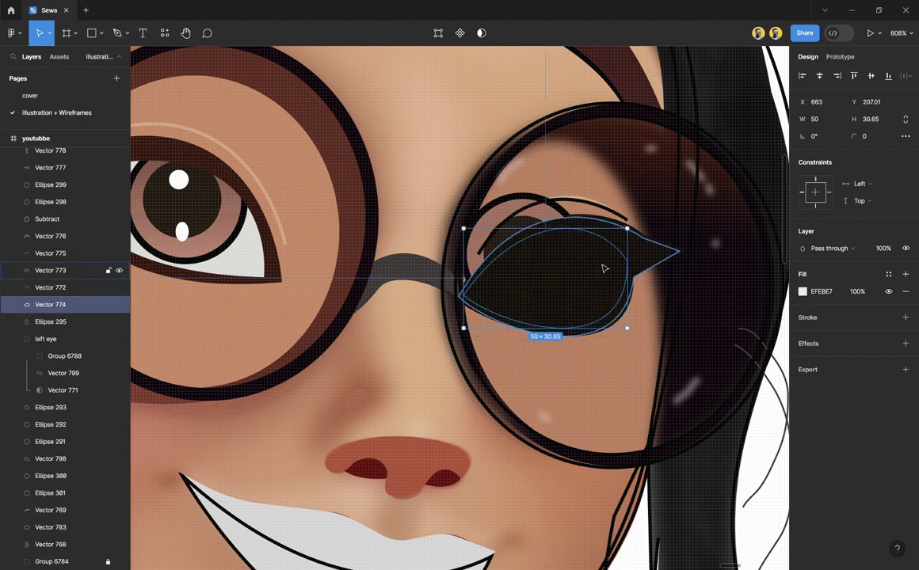
{"action": "left_click", "coordinate": [645, 258], "text": "shift"}
{"action": "key", "text": "ctrl+bracketleft"}
{"action": "key", "text": "ctrl+bracketleft"}
{"action": "key", "text": "ctrl+bracketleft"}
{"action": "key", "text": "ctrl+bracketleft"}
{"action": "key", "text": "ctrl+bracketleft"}
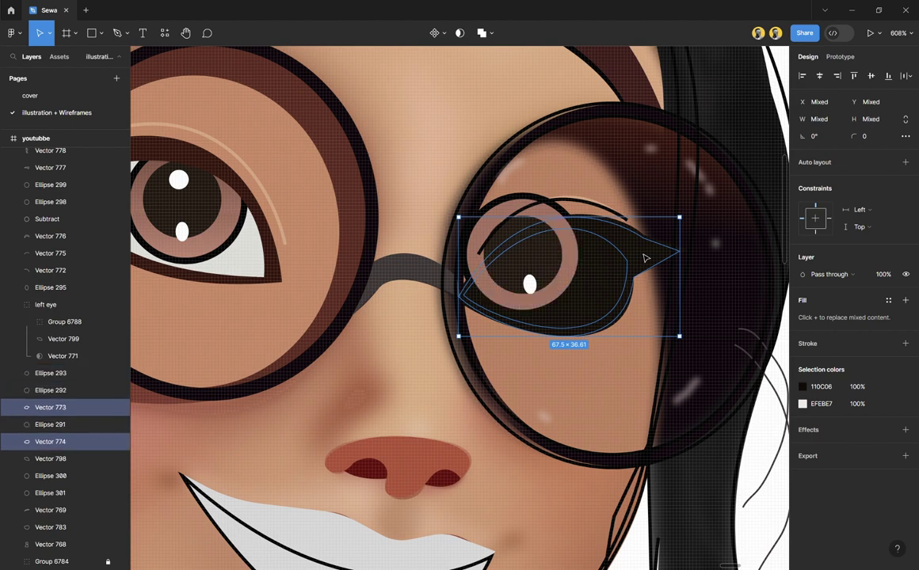
{"action": "key", "text": "ctrl+bracketleft"}
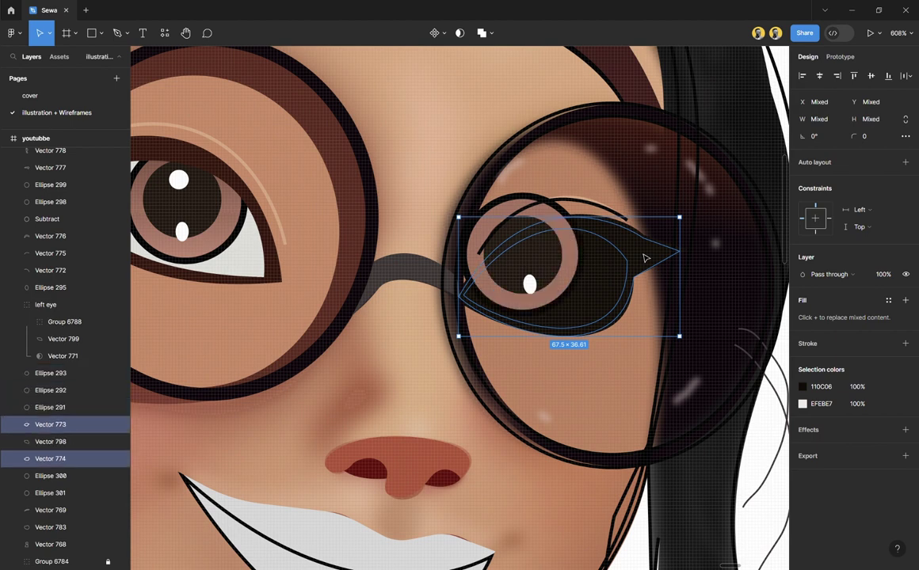
{"action": "left_click", "coordinate": [636, 251]}
{"action": "key", "text": "ctrl+bracketleft"}
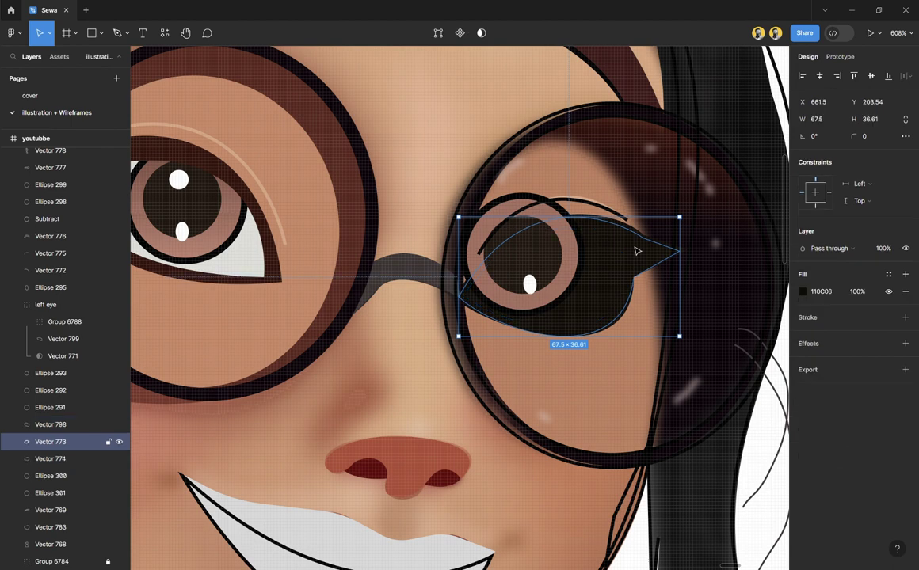
{"action": "key", "text": "ctrl+bracketleft"}
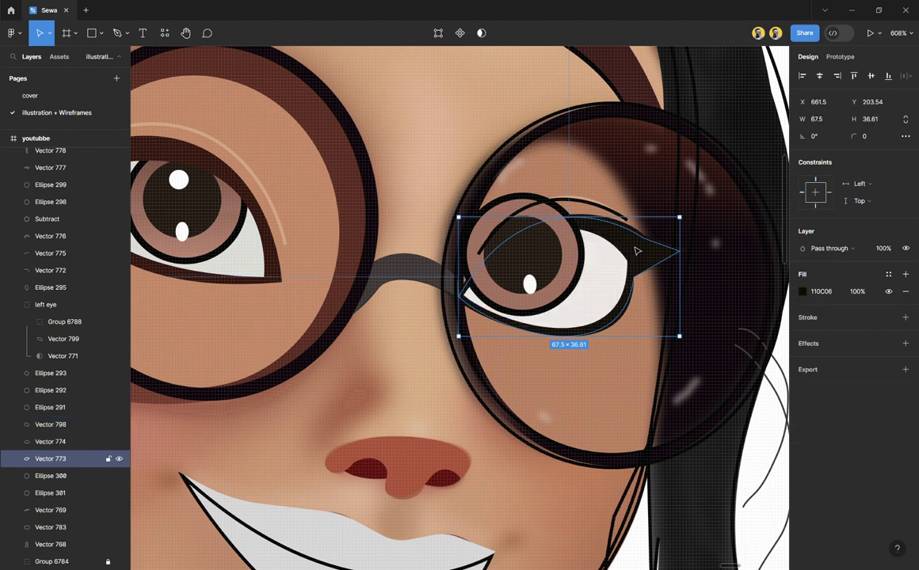
Step: Group the right eye's four iris circles together
{"action": "left_click", "coordinate": [620, 345]}
{"action": "left_click", "coordinate": [619, 266]}
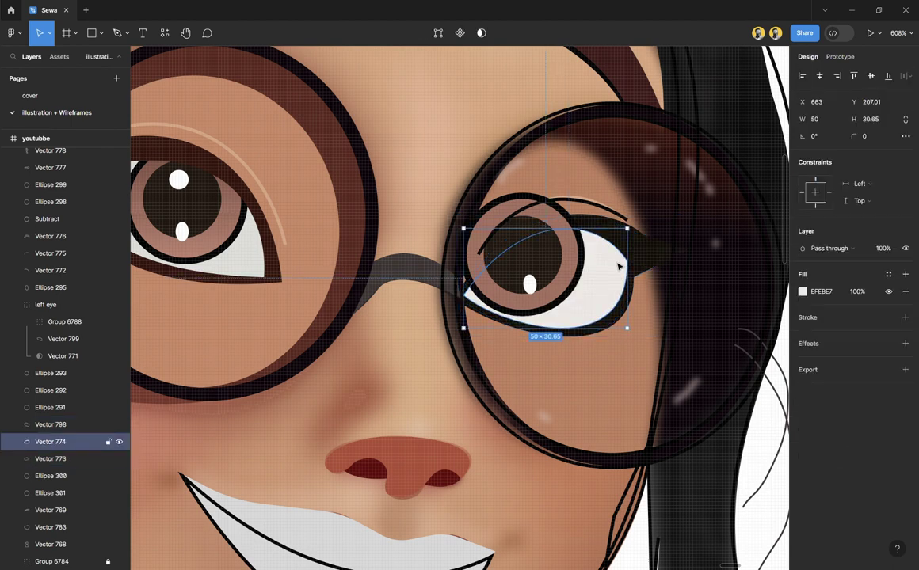
{"action": "key", "text": "ctrl+d"}
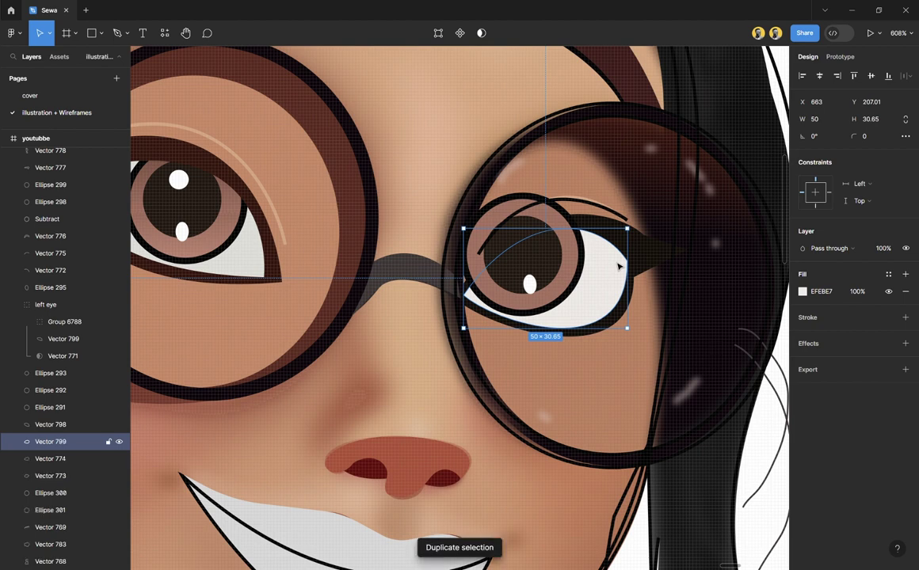
{"action": "key", "text": "ctrl+z"}
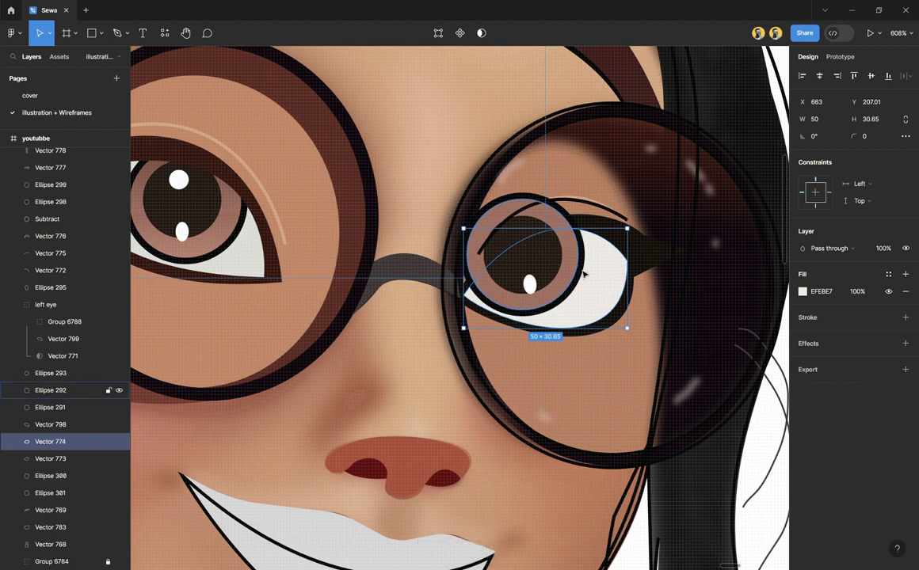
{"action": "left_click", "coordinate": [579, 270]}
{"action": "left_click", "coordinate": [556, 262], "text": "shift"}
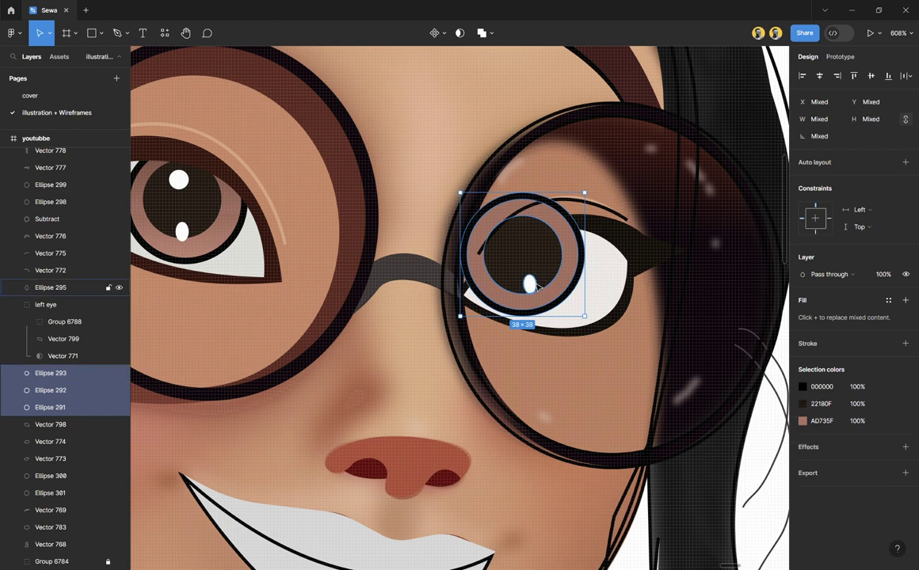
{"action": "left_click", "coordinate": [532, 285], "text": "shift"}
{"action": "key", "text": "ctrl+g"}
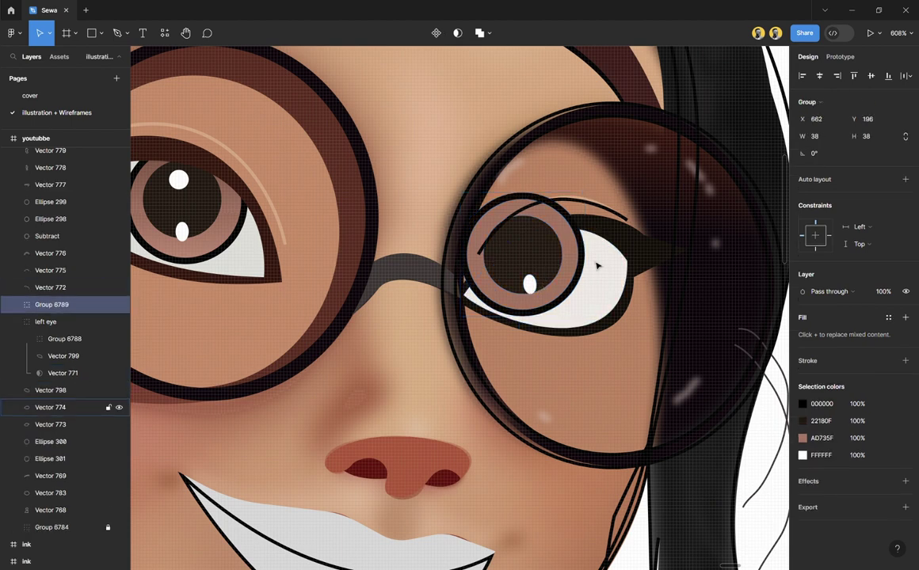
Step: Clip the iris group inside a duplicated eye-white mask and name it 'R eye'
{"action": "left_click", "coordinate": [620, 268]}
{"action": "key", "text": "ctrl+d"}
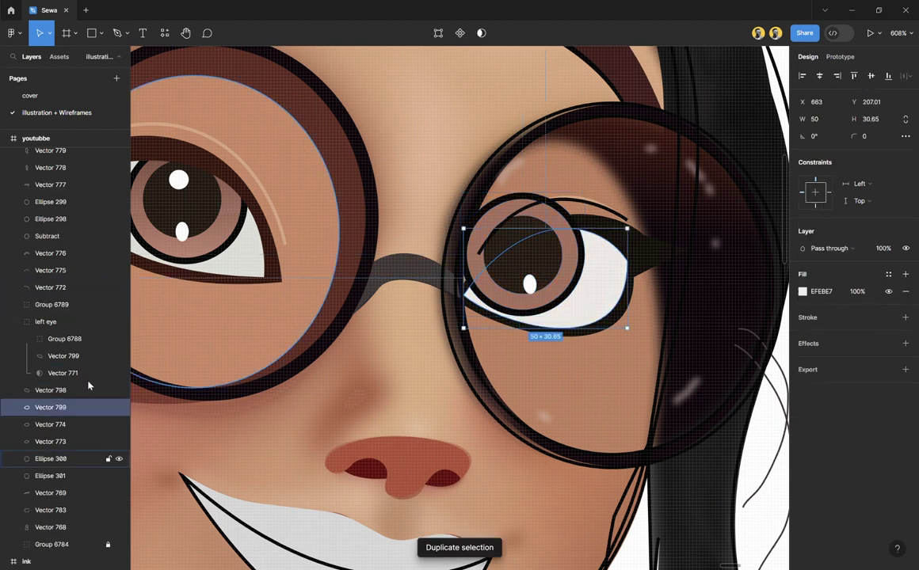
{"action": "left_click", "coordinate": [93, 425], "text": "shift"}
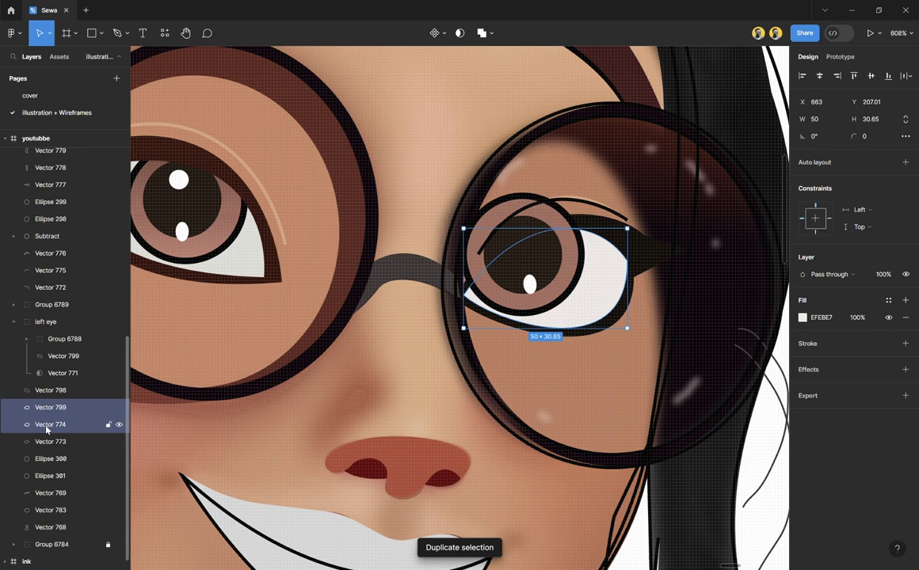
{"action": "left_click", "coordinate": [460, 33]}
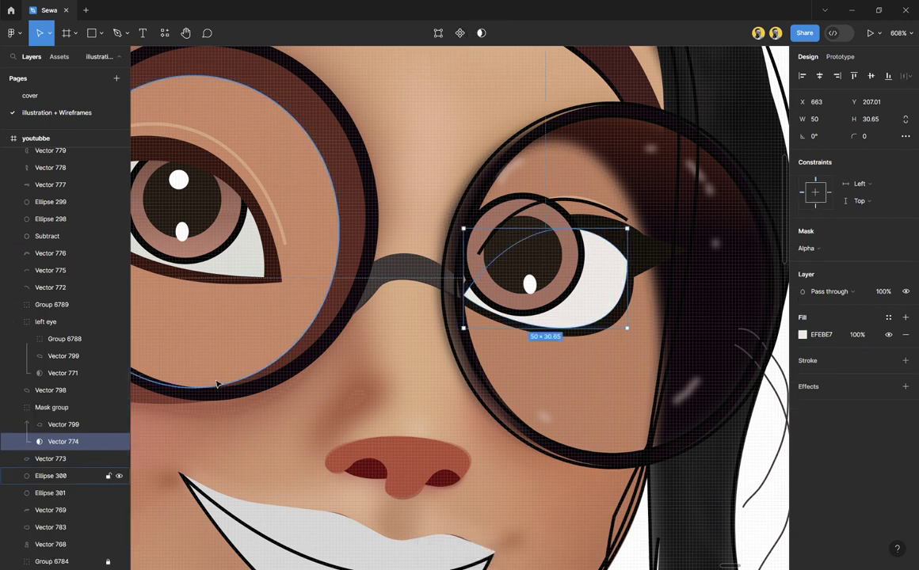
{"action": "left_click", "coordinate": [49, 304]}
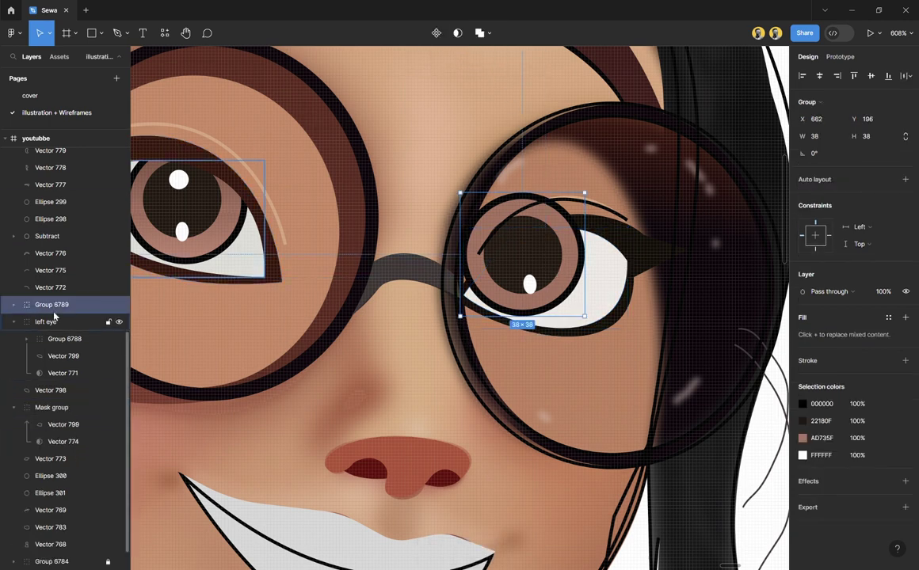
{"action": "left_click_drag", "start_coordinate": [50, 307], "coordinate": [58, 423]}
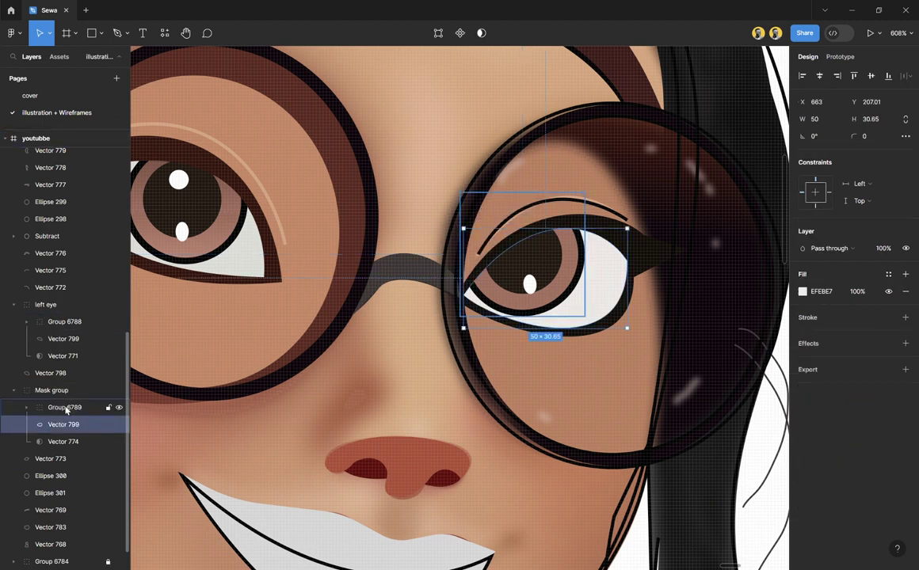
{"action": "left_click", "coordinate": [63, 391]}
{"action": "double_click", "coordinate": [63, 392]}
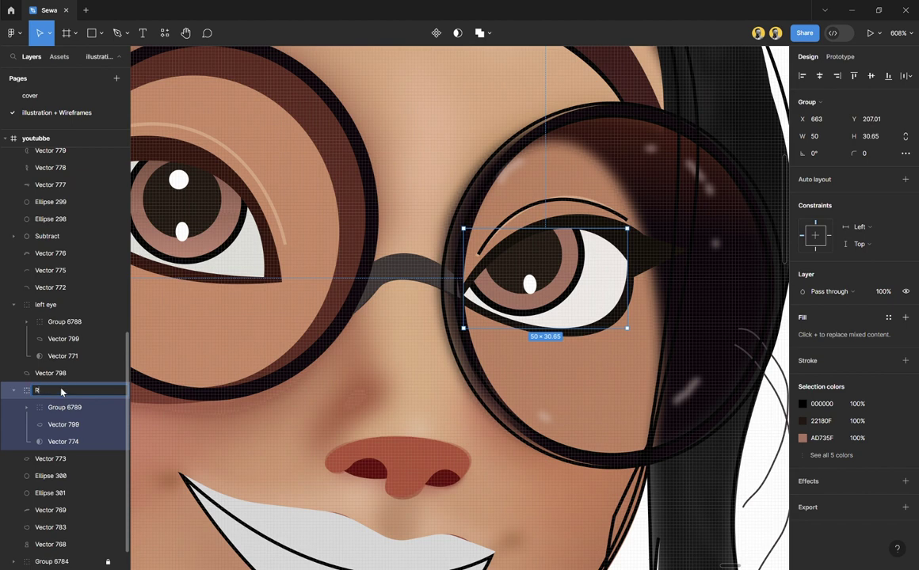
{"action": "key", "text": "Return"}
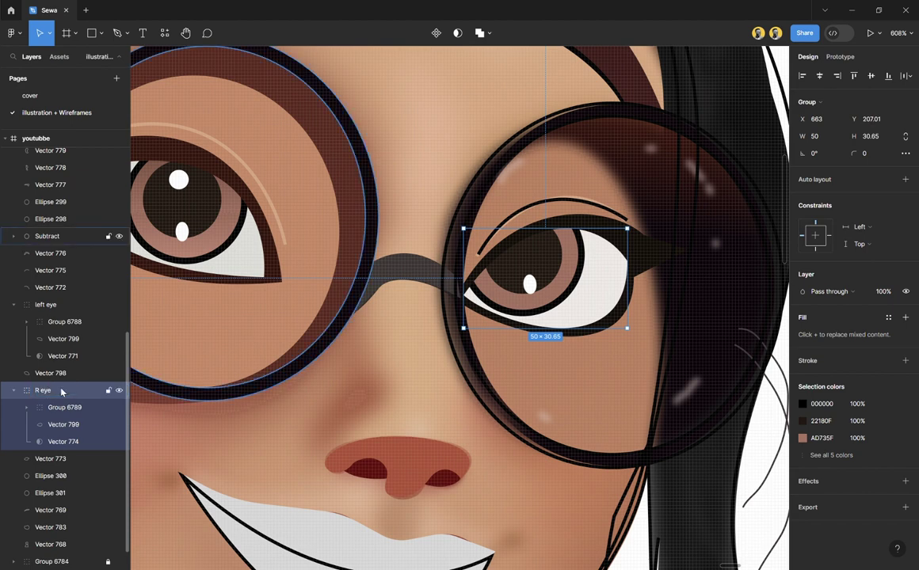
Step: Strip the grey teeth shape's fill and outline, refilling it with the sampled lip colour
{"action": "key", "text": "Escape"}
{"action": "scroll", "coordinate": [438, 301], "scroll_direction": "down", "scroll_amount": 10}
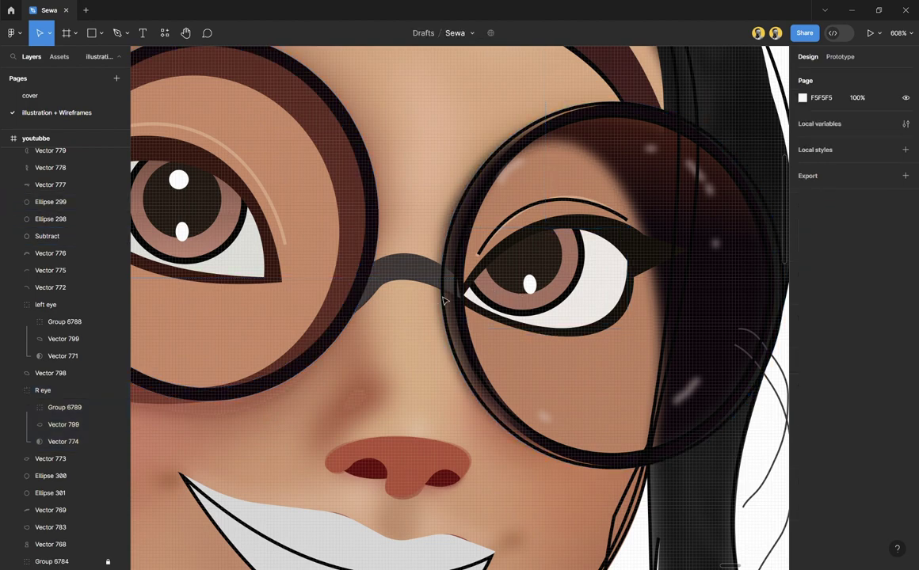
{"action": "scroll", "coordinate": [87, 475], "scroll_direction": "down", "scroll_amount": 2}
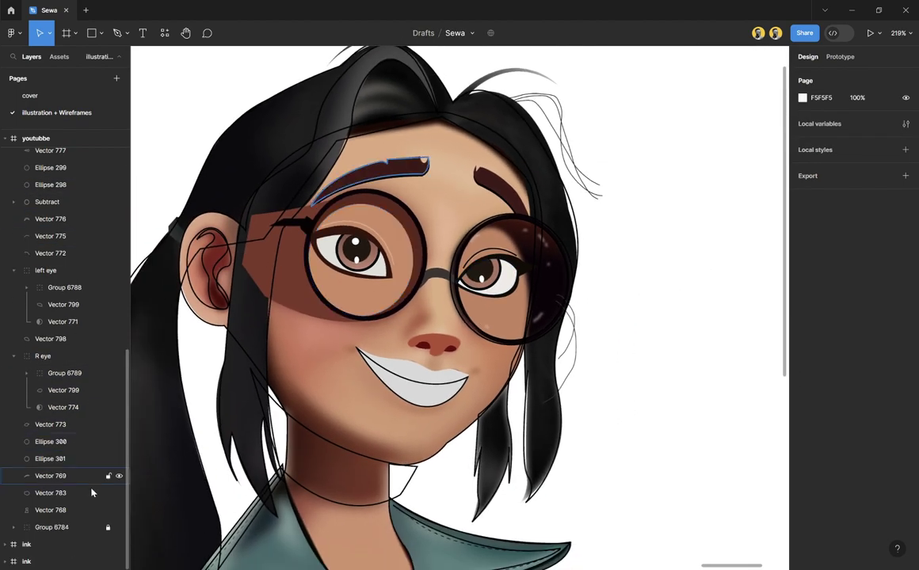
{"action": "left_click", "coordinate": [119, 528]}
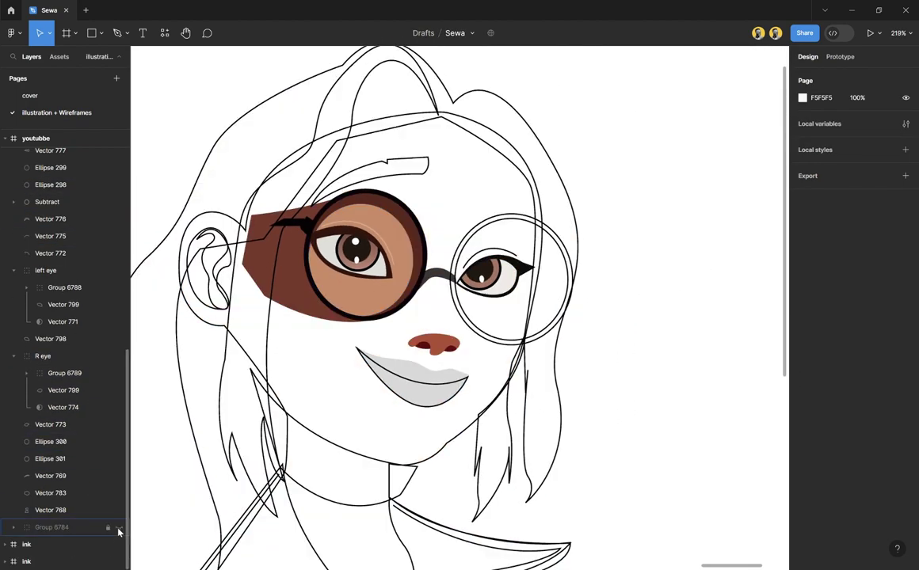
{"action": "left_click", "coordinate": [119, 529]}
{"action": "scroll", "coordinate": [469, 426], "scroll_direction": "up", "scroll_amount": 8}
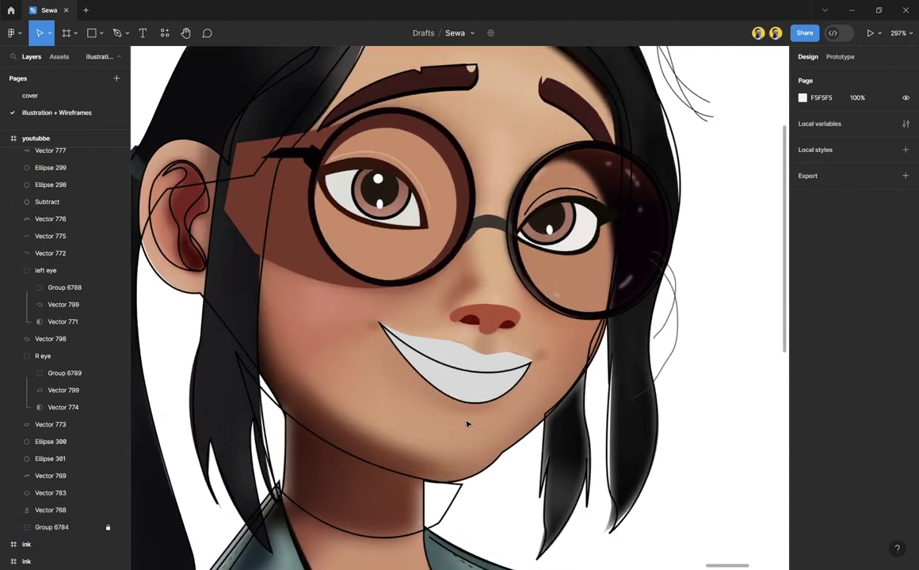
{"action": "left_click", "coordinate": [487, 383]}
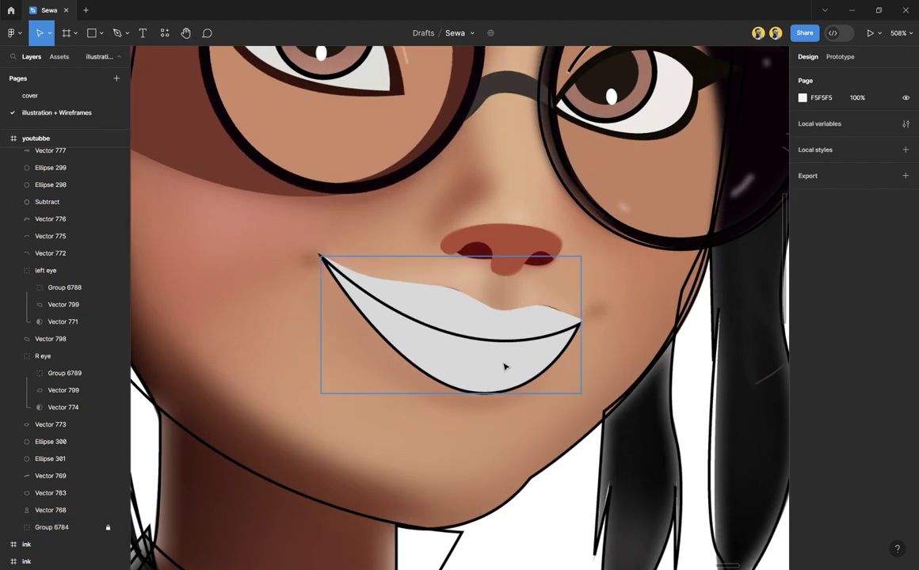
{"action": "left_click", "coordinate": [488, 383]}
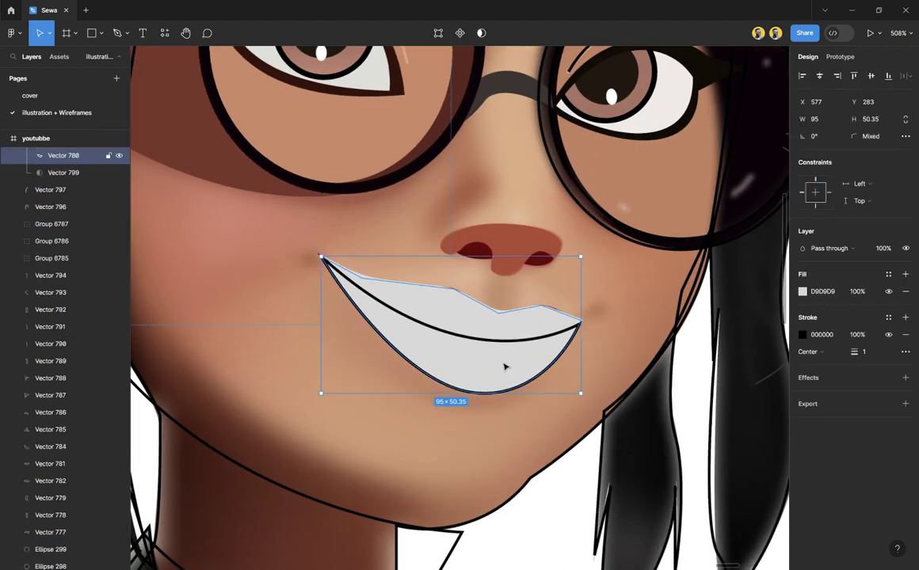
{"action": "left_click", "coordinate": [905, 291]}
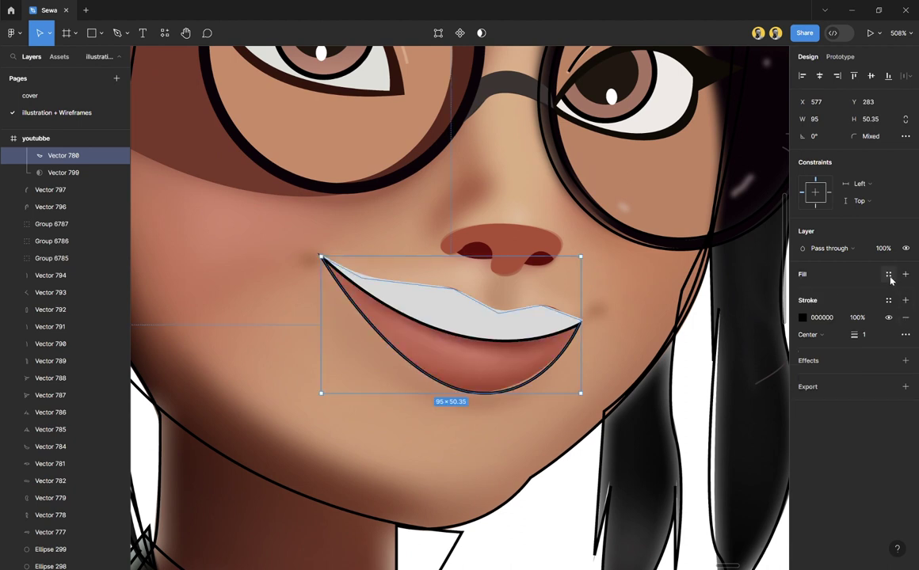
{"action": "left_click", "coordinate": [905, 316]}
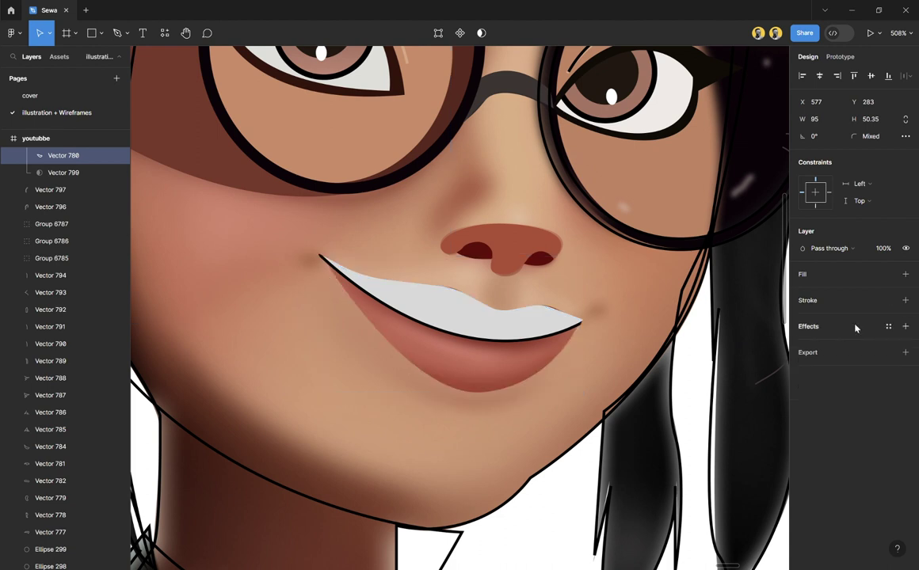
{"action": "key", "text": "i"}
{"action": "left_click", "coordinate": [447, 369]}
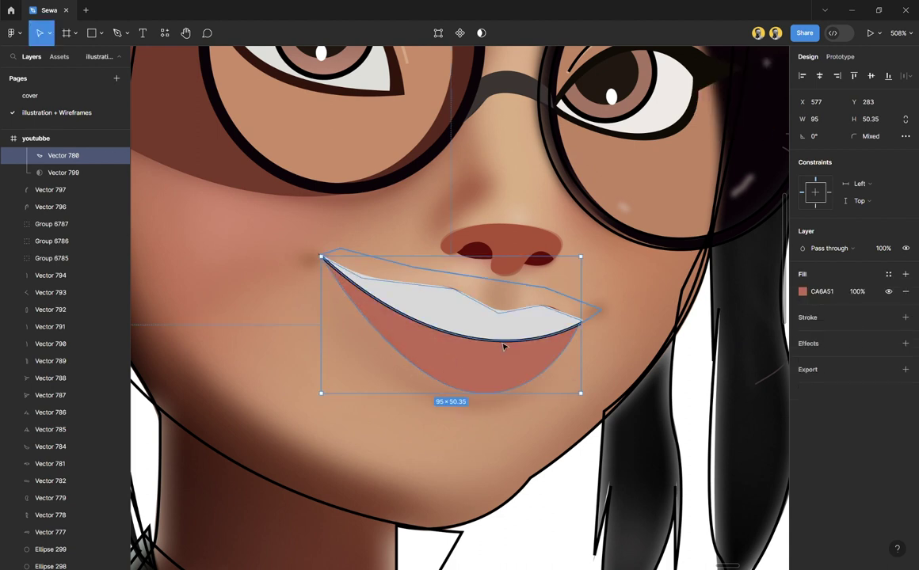
Step: Remove the upper lip's grey fill and outline and fill it a sampled darker red
{"action": "key", "text": "ctrl+z"}
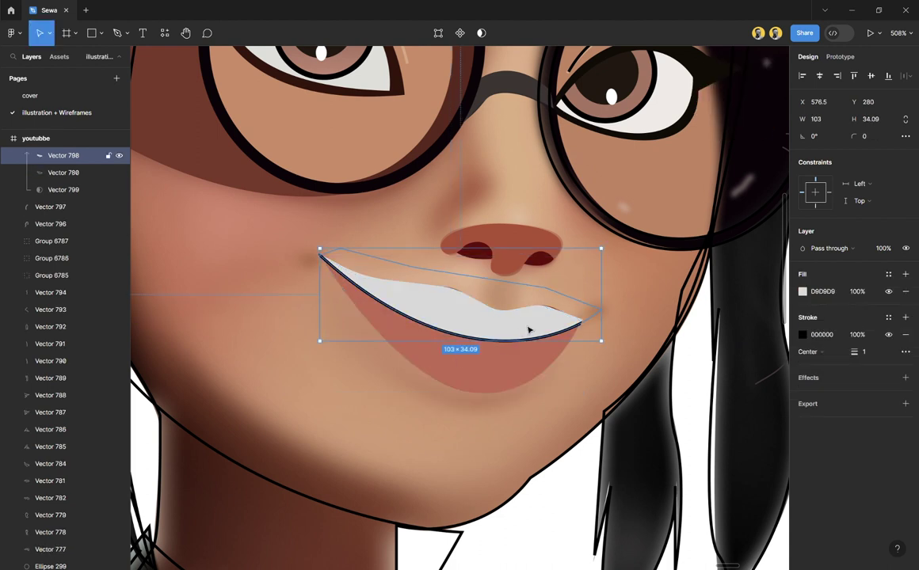
{"action": "left_click", "coordinate": [905, 292]}
{"action": "left_click", "coordinate": [905, 317]}
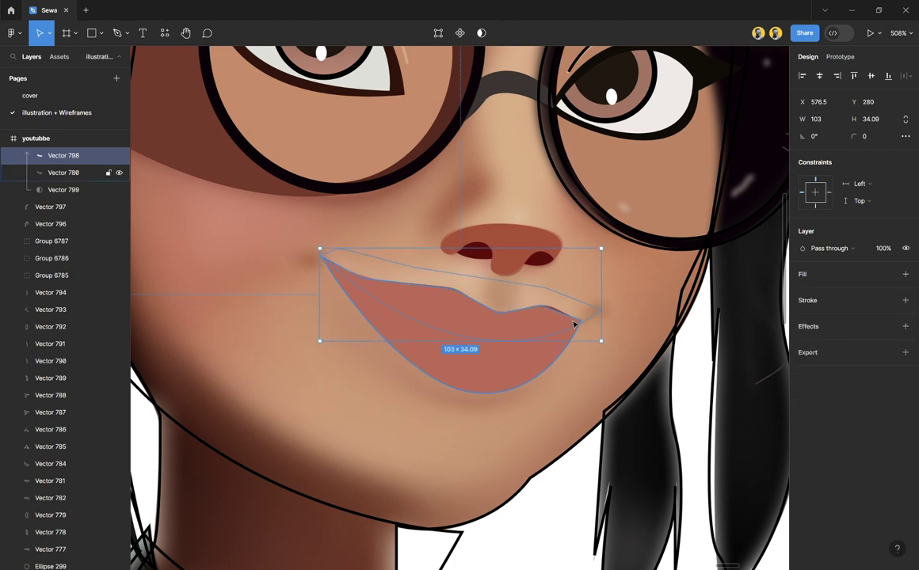
{"action": "key", "text": "i"}
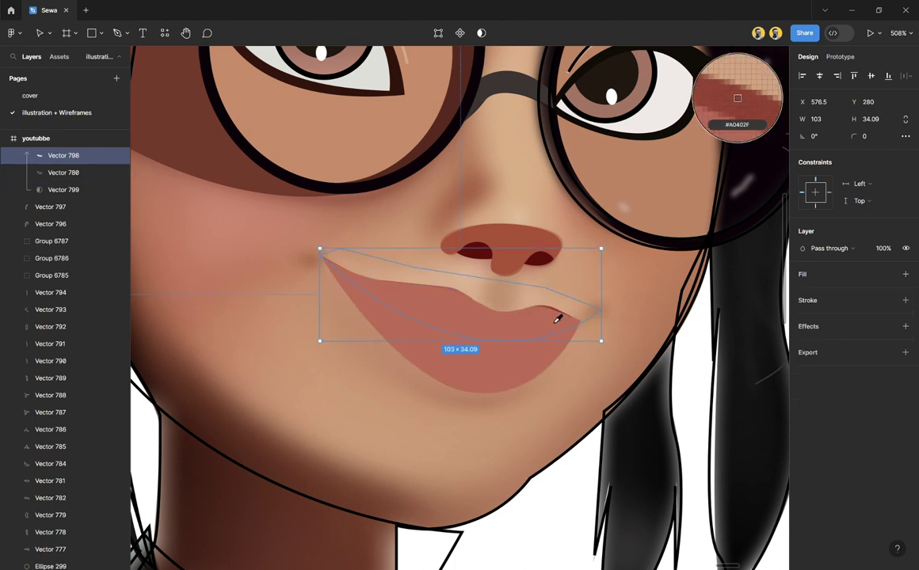
{"action": "left_click", "coordinate": [557, 318]}
{"action": "key", "text": "Escape"}
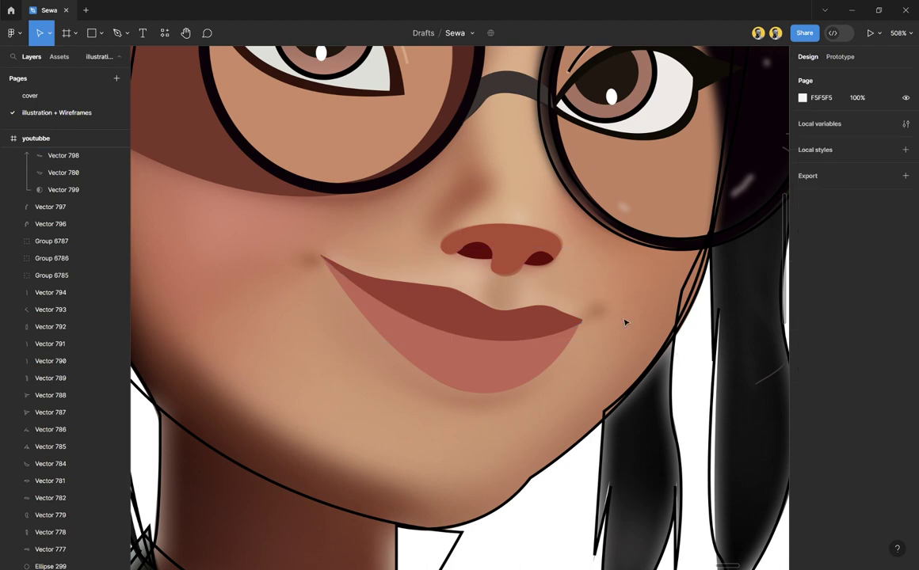
{"action": "scroll", "coordinate": [626, 317], "scroll_direction": "down", "scroll_amount": 5}
Step: Remove the front hair strand's outline and fill it with the sampled near-black
{"action": "scroll", "coordinate": [93, 391], "scroll_direction": "down", "scroll_amount": 5}
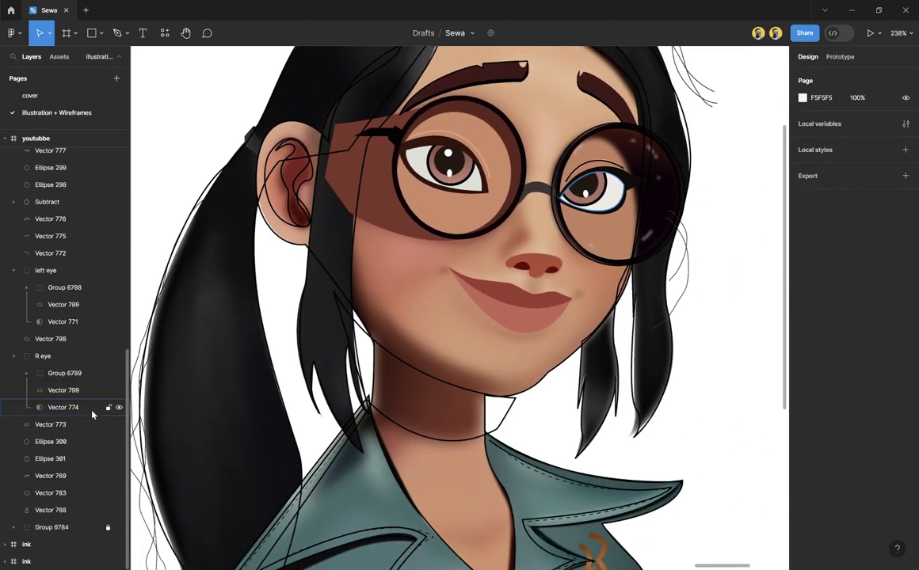
{"action": "left_click", "coordinate": [119, 527]}
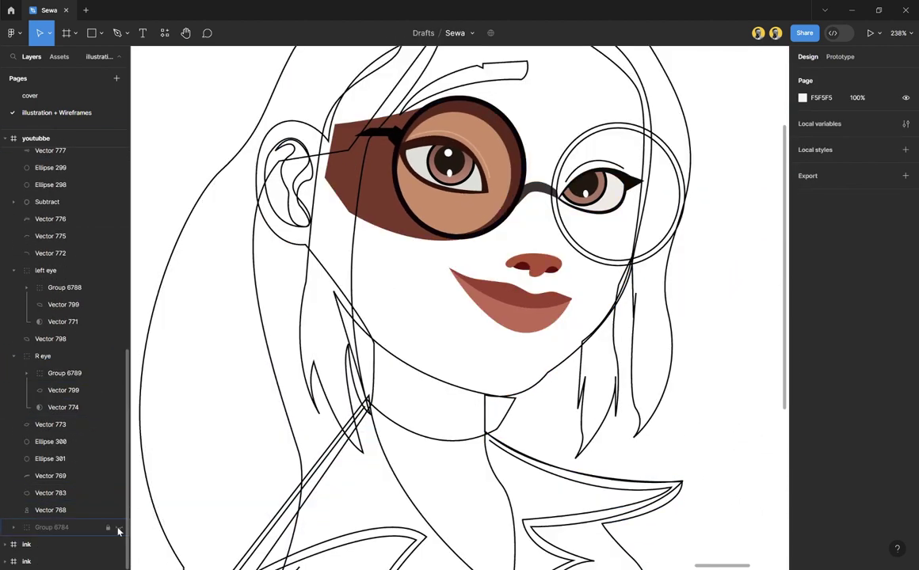
{"action": "left_click", "coordinate": [119, 528]}
{"action": "scroll", "coordinate": [647, 351], "scroll_direction": "down", "scroll_amount": 2}
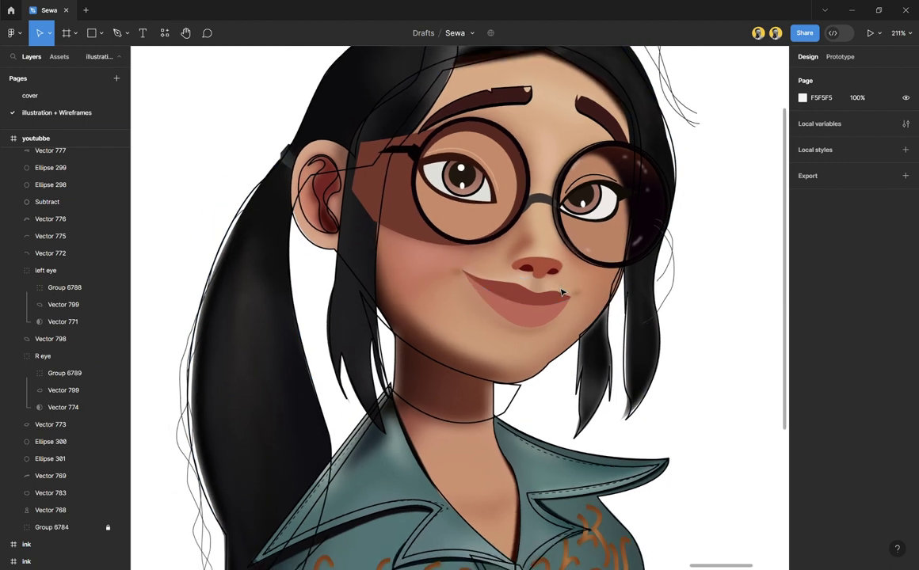
{"action": "scroll", "coordinate": [480, 381], "scroll_direction": "up", "scroll_amount": 3}
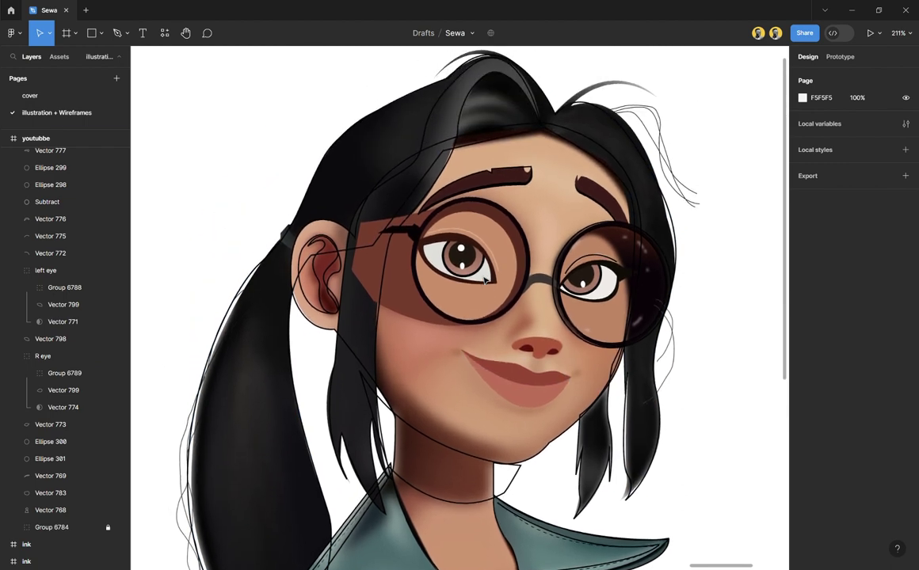
{"action": "left_click", "coordinate": [451, 170]}
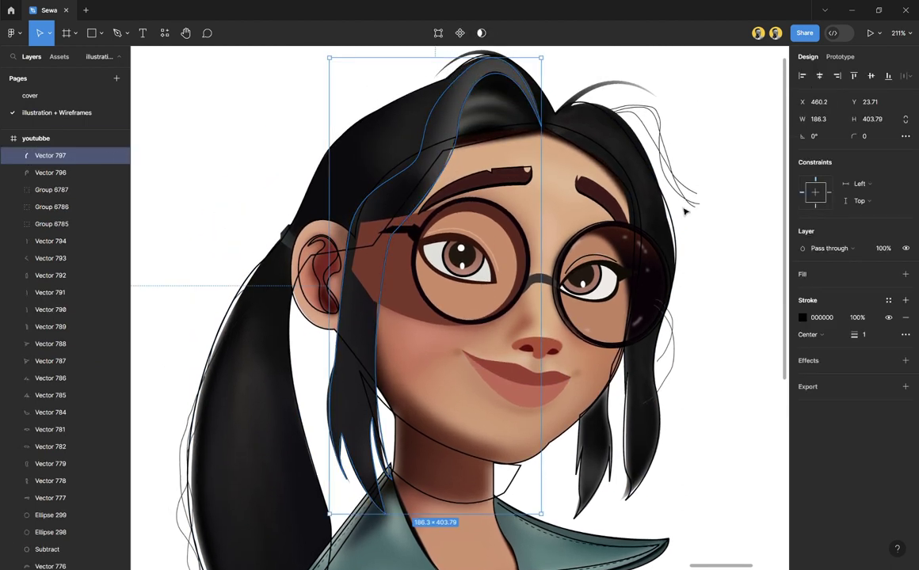
{"action": "left_click", "coordinate": [906, 317]}
{"action": "key", "text": "i"}
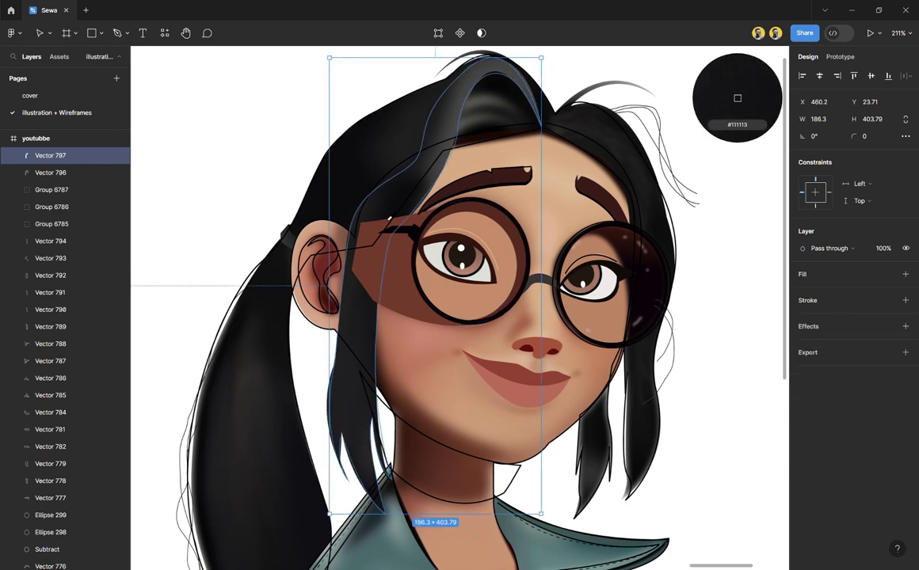
{"action": "left_click", "coordinate": [737, 97]}
Step: Select the large hair shape behind the face
{"action": "left_click", "coordinate": [724, 375]}
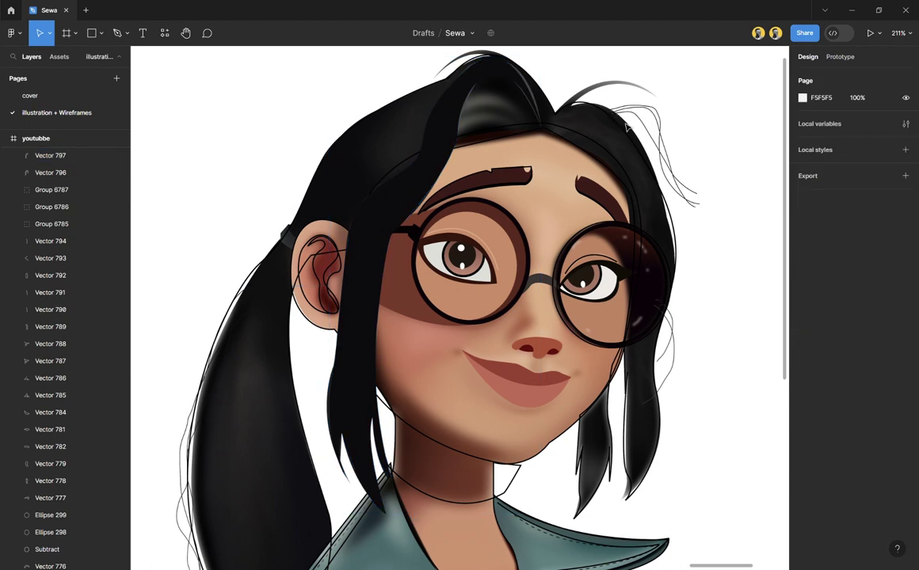
{"action": "scroll", "coordinate": [626, 158], "scroll_direction": "down", "scroll_amount": 2}
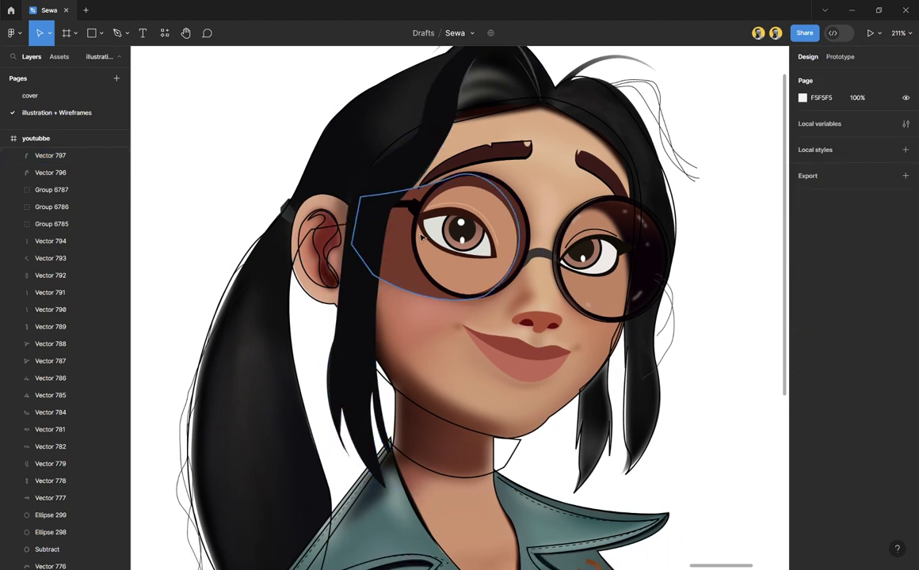
{"action": "left_click", "coordinate": [657, 344]}
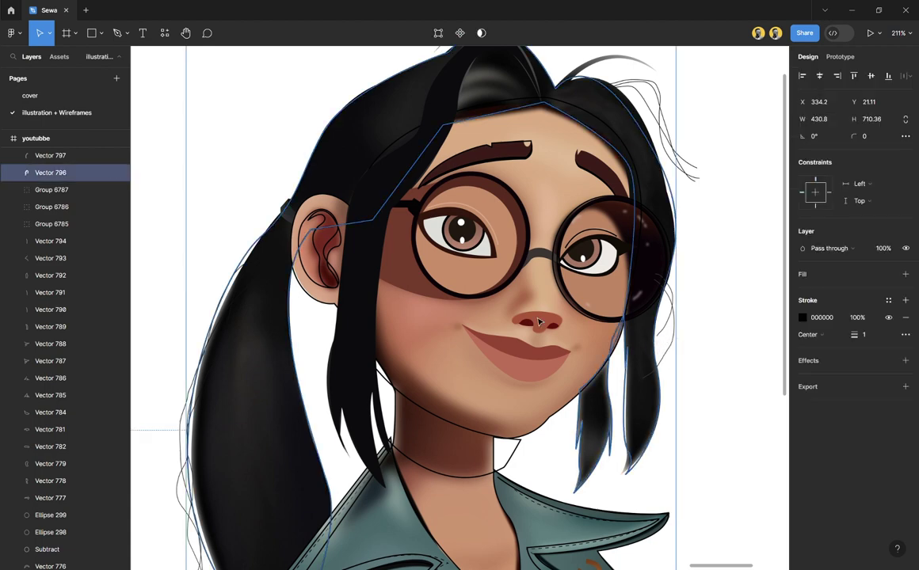
{"action": "scroll", "coordinate": [294, 254], "scroll_direction": "up", "scroll_amount": 5}
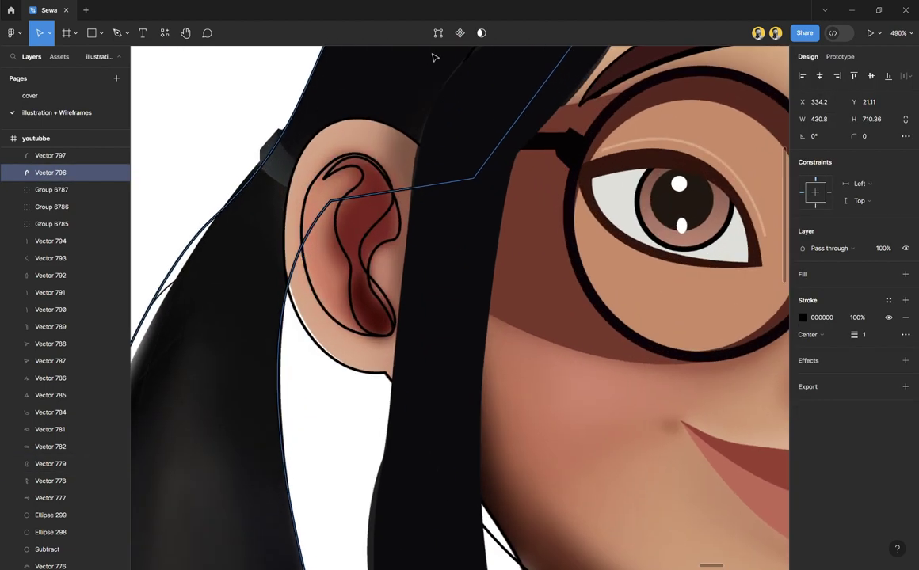
Step: Give the inner ear no outline and a dark-red linear gradient with a darker, 100% opaque end stop
{"action": "left_click", "coordinate": [384, 227]}
{"action": "left_click", "coordinate": [906, 274]}
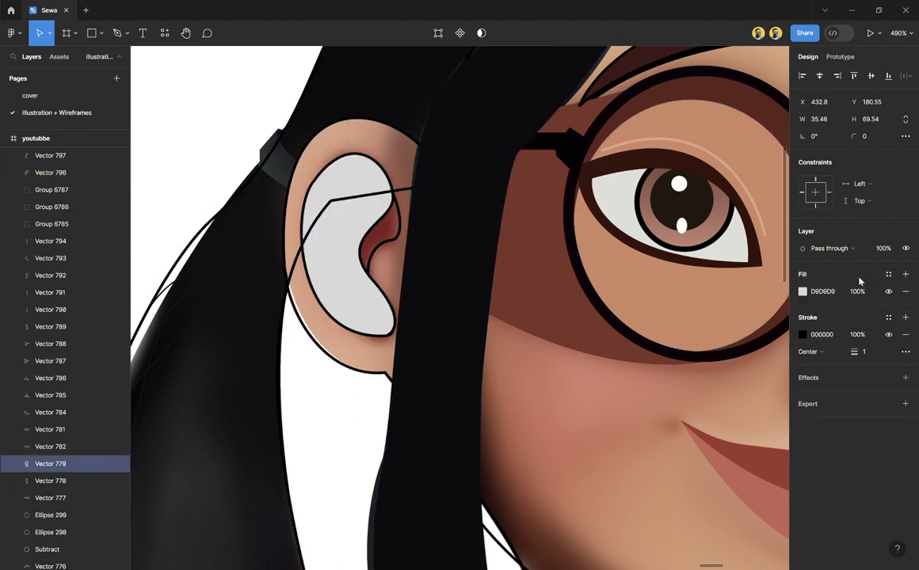
{"action": "left_click", "coordinate": [905, 291]}
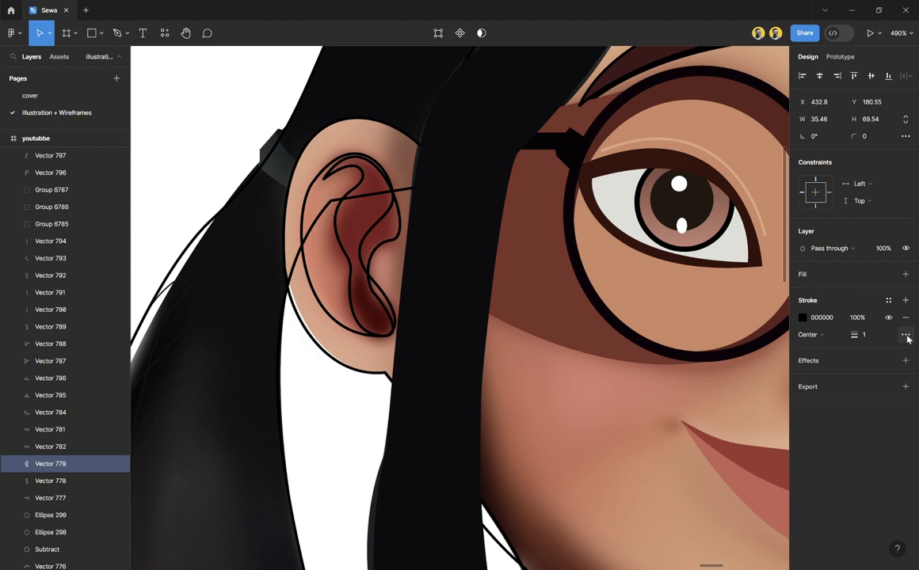
{"action": "left_click", "coordinate": [392, 246]}
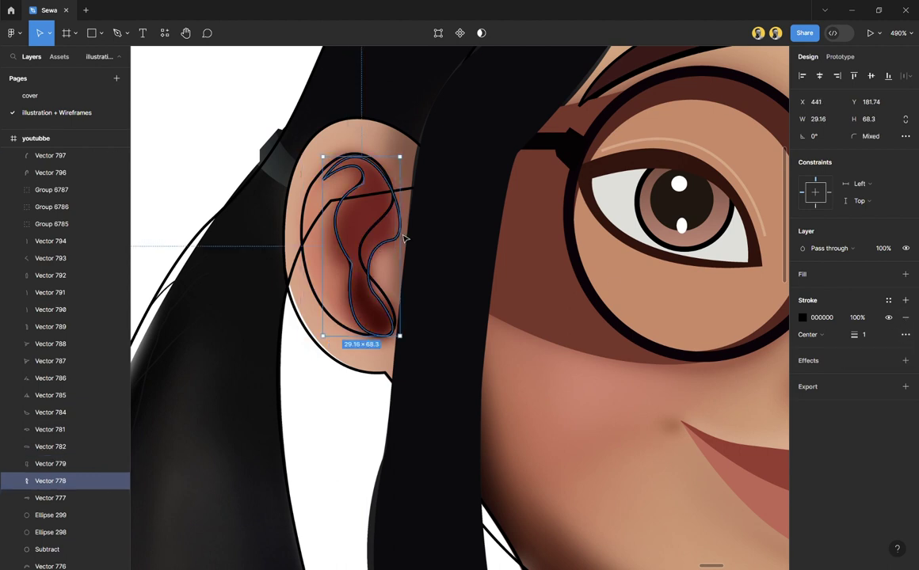
{"action": "left_click", "coordinate": [906, 317]}
{"action": "key", "text": "i"}
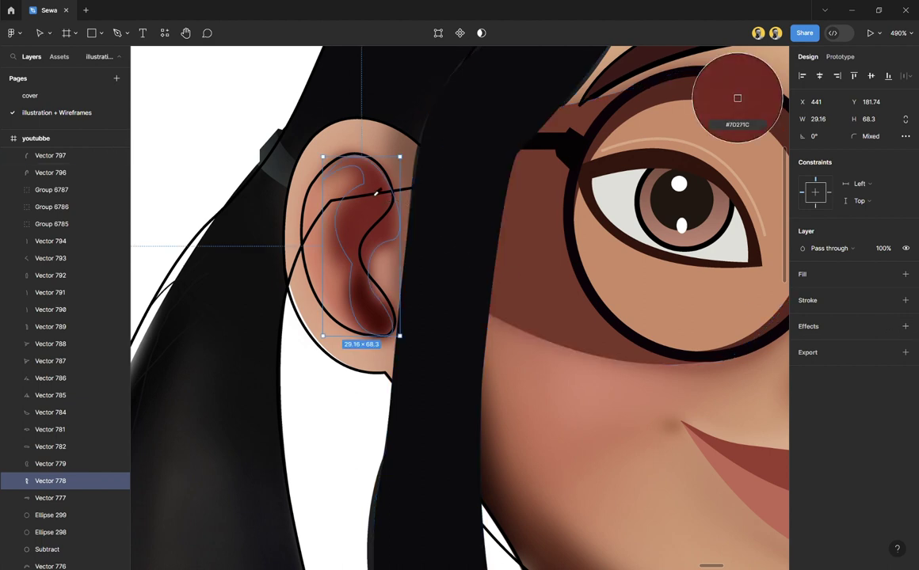
{"action": "left_click", "coordinate": [738, 99]}
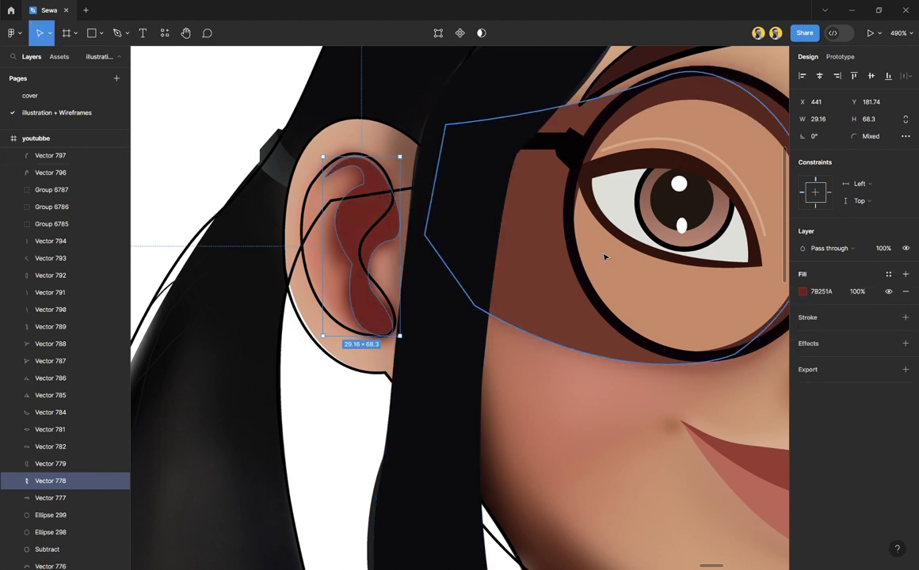
{"action": "left_click", "coordinate": [803, 292]}
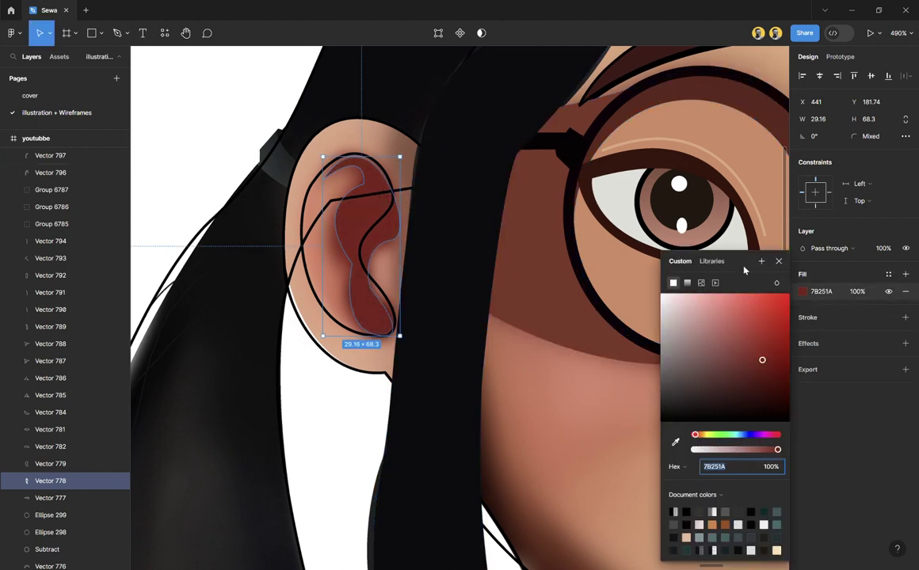
{"action": "left_click", "coordinate": [687, 284]}
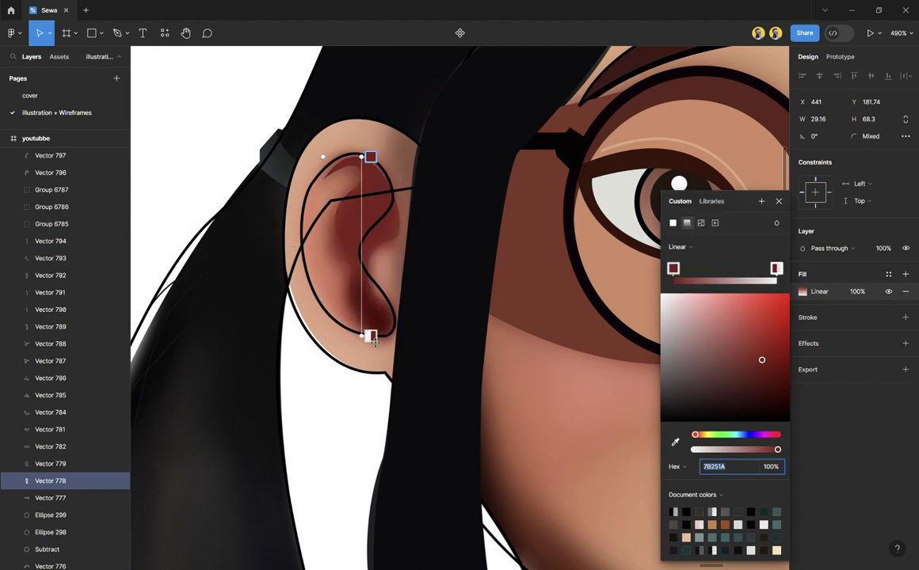
{"action": "left_click_drag", "start_coordinate": [763, 362], "coordinate": [770, 393]}
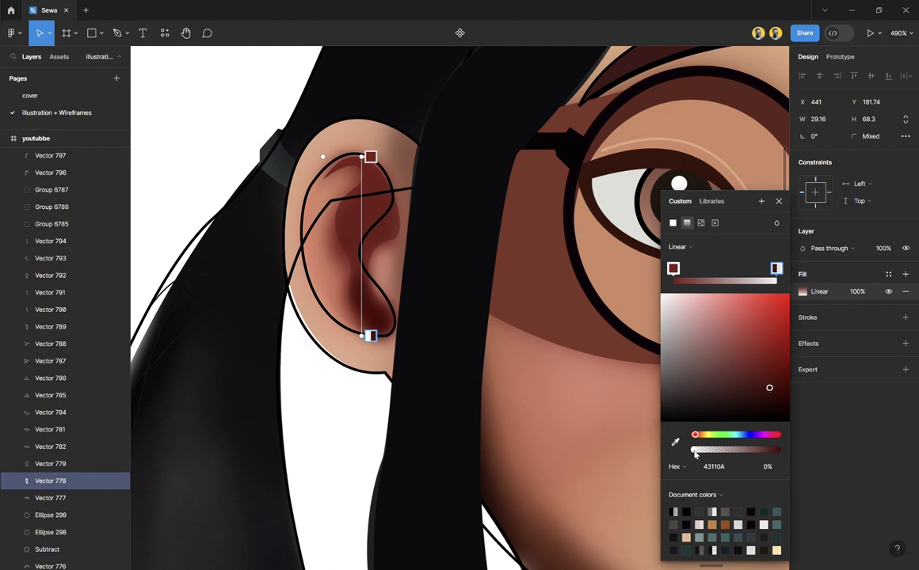
{"action": "left_click_drag", "start_coordinate": [695, 449], "coordinate": [785, 449]}
{"action": "key", "text": "Escape"}
Step: Remove the outer ear's outline, fill it with red-brown A54F3A, and send it one step back
{"action": "left_click", "coordinate": [349, 209]}
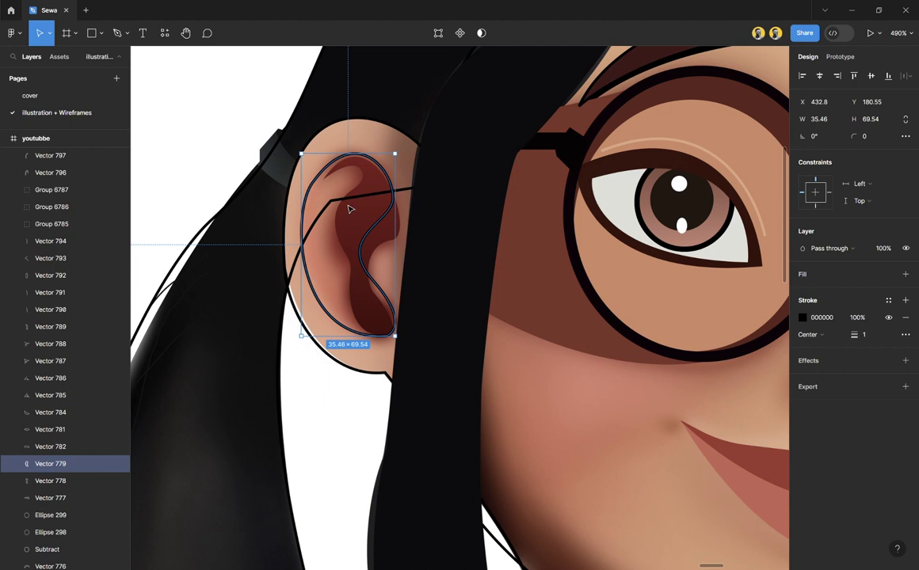
{"action": "left_click", "coordinate": [905, 317]}
{"action": "key", "text": "i"}
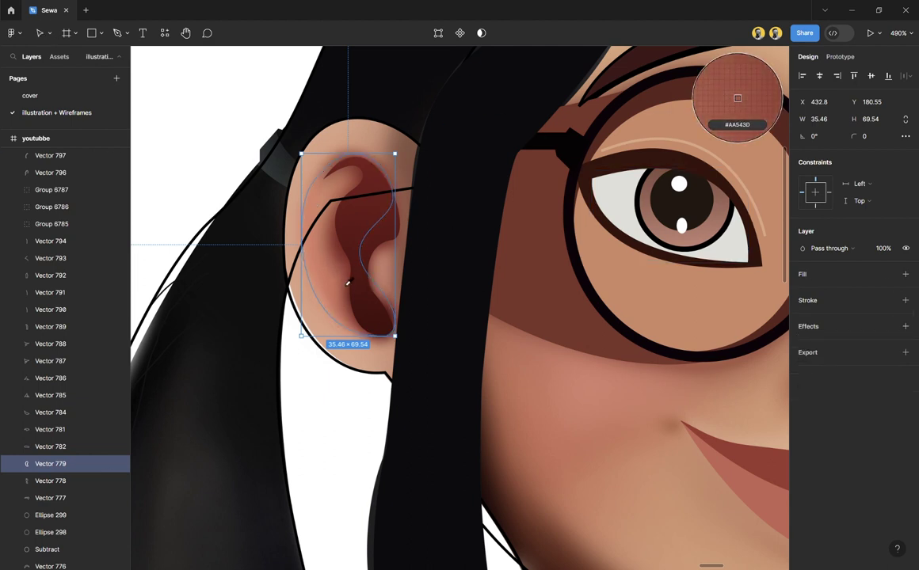
{"action": "left_click", "coordinate": [346, 280]}
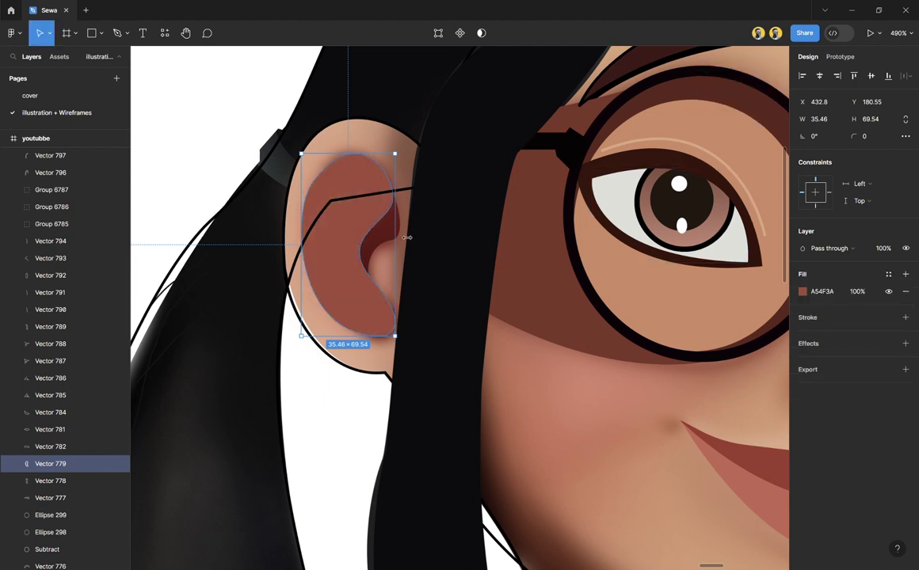
{"action": "key", "text": "ctrl+bracketleft"}
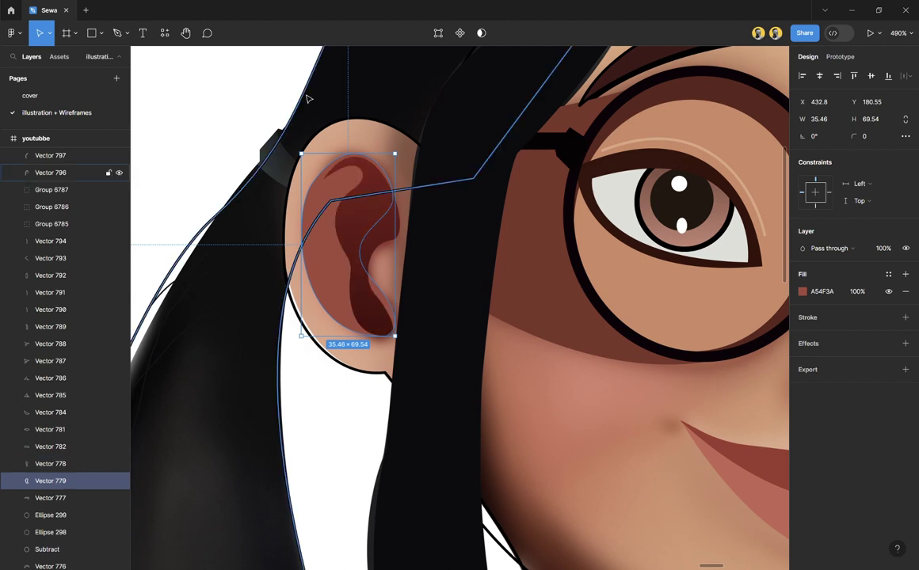
{"action": "scroll", "coordinate": [475, 211], "scroll_direction": "down", "scroll_amount": 5}
{"action": "scroll", "coordinate": [475, 211], "scroll_direction": "down", "scroll_amount": 2}
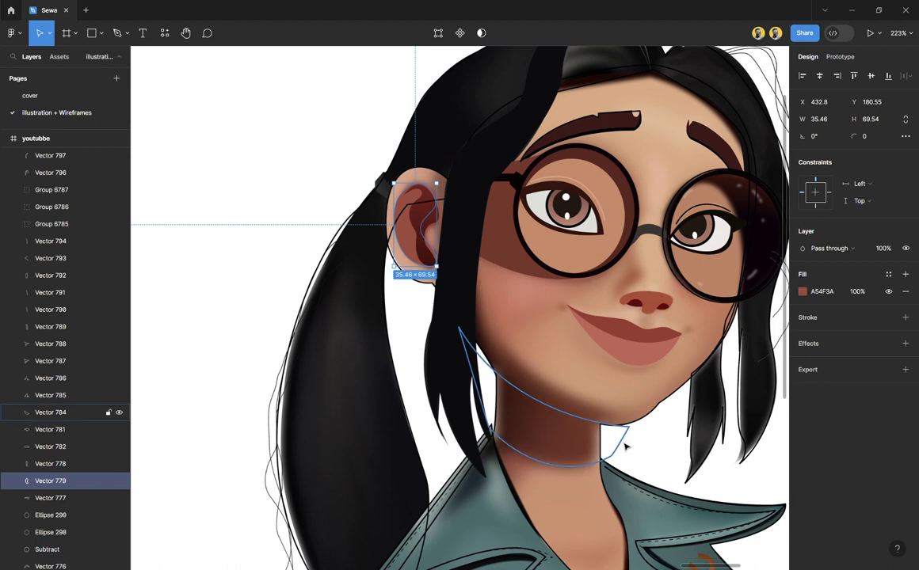
Step: Remove the outline from the shadow under the chin and give it a solid dark brown fill
{"action": "left_click", "coordinate": [625, 447]}
{"action": "left_click", "coordinate": [906, 317]}
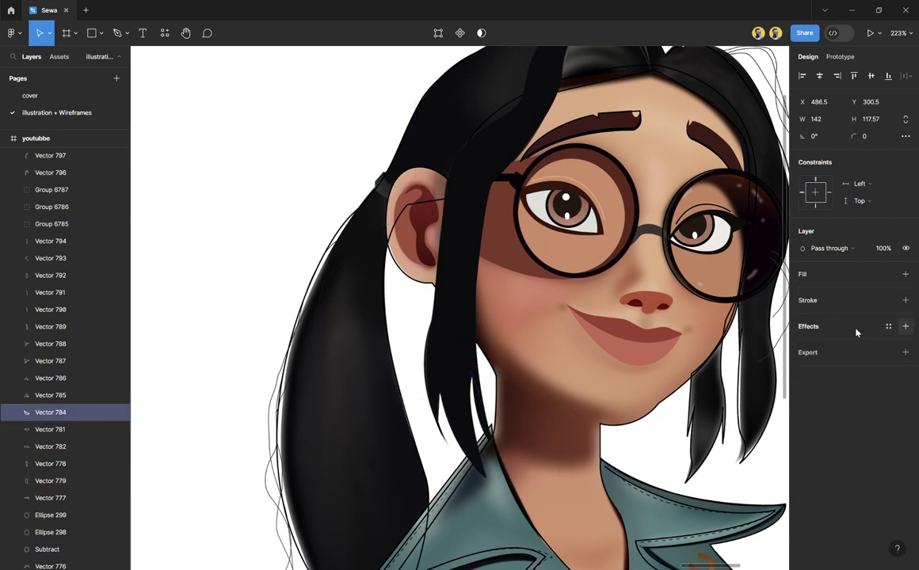
{"action": "key", "text": "ctrl+alt+v"}
{"action": "key", "text": "Escape"}
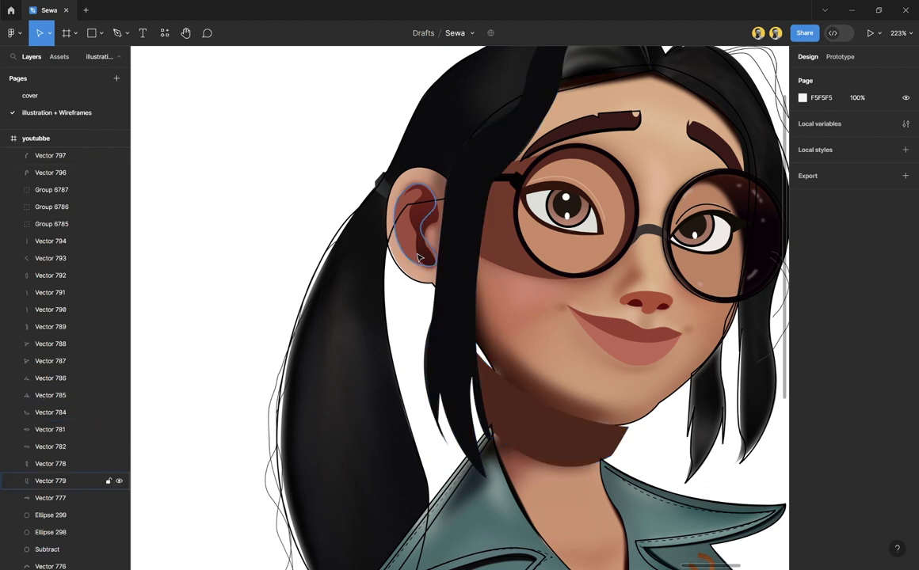
{"action": "scroll", "coordinate": [420, 252], "scroll_direction": "up", "scroll_amount": 2}
{"action": "scroll", "coordinate": [419, 256], "scroll_direction": "up", "scroll_amount": 2}
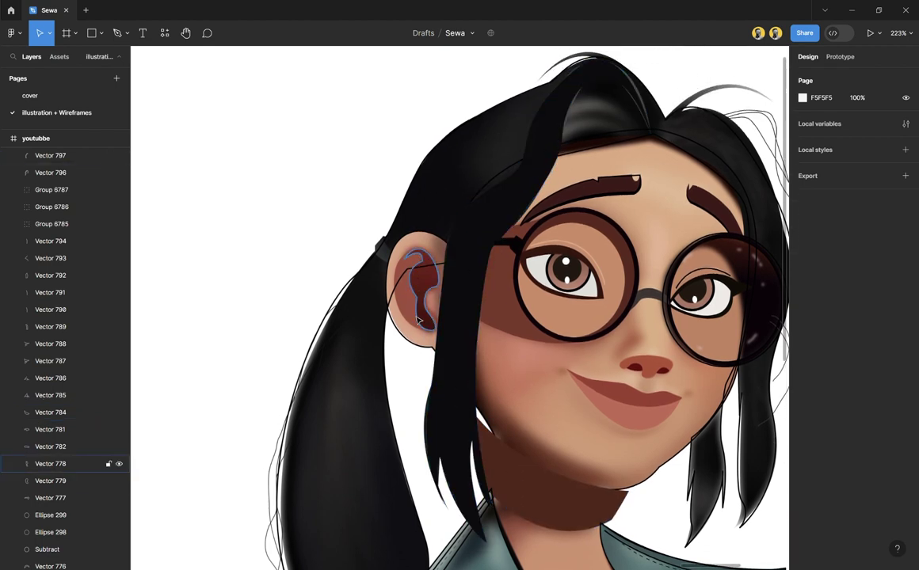
{"action": "scroll", "coordinate": [392, 317], "scroll_direction": "down", "scroll_amount": 2}
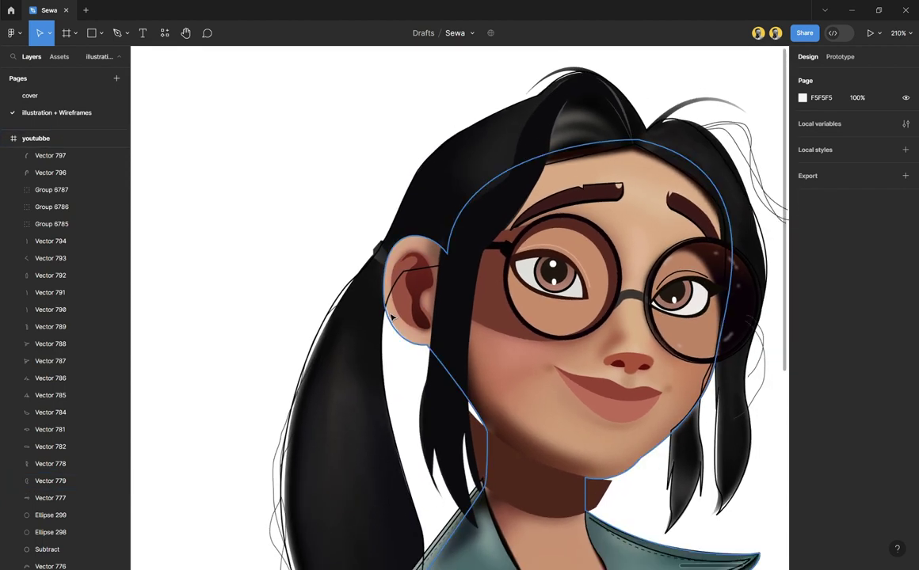
{"action": "scroll", "coordinate": [392, 317], "scroll_direction": "down", "scroll_amount": 3}
{"action": "scroll", "coordinate": [377, 254], "scroll_direction": "up", "scroll_amount": 4}
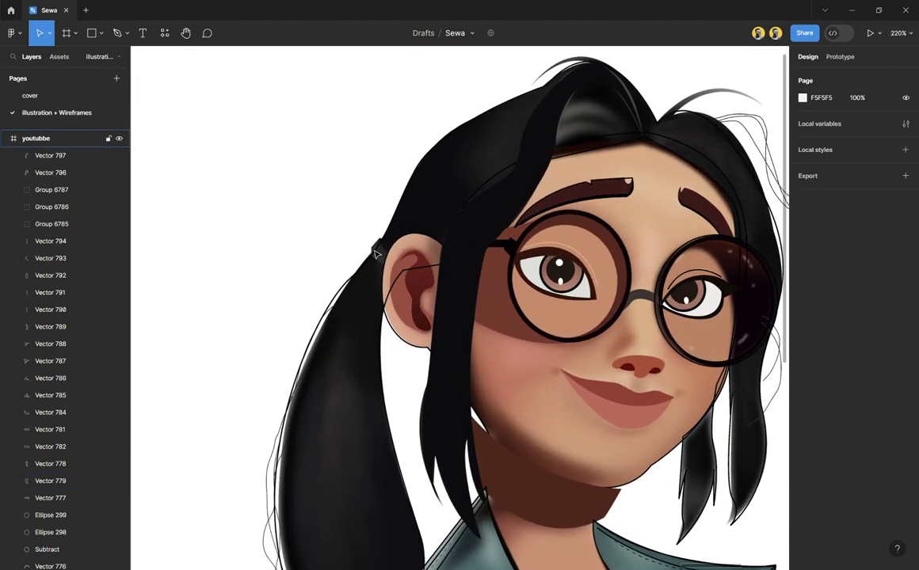
{"action": "scroll", "coordinate": [385, 261], "scroll_direction": "up", "scroll_amount": 4}
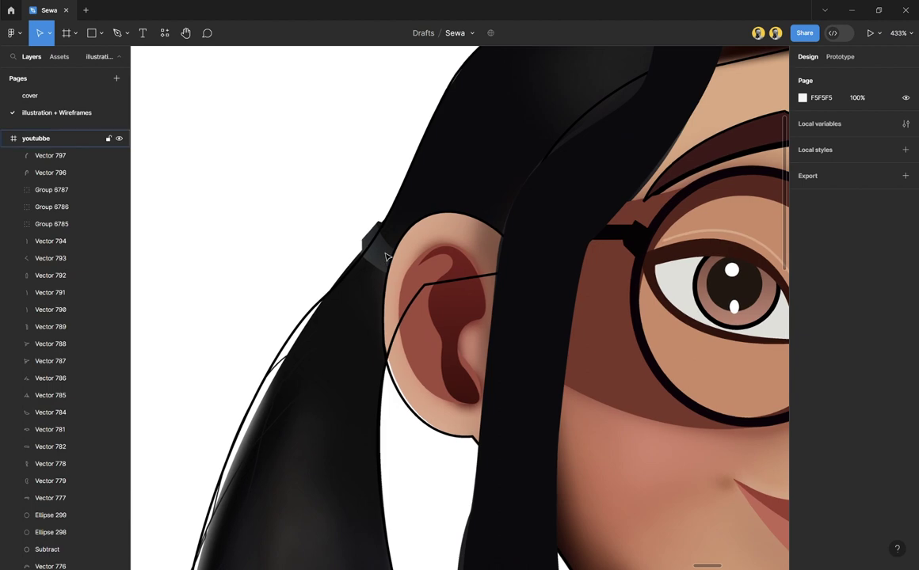
{"action": "scroll", "coordinate": [369, 262], "scroll_direction": "down", "scroll_amount": 2}
{"action": "scroll", "coordinate": [368, 265], "scroll_direction": "down", "scroll_amount": 3}
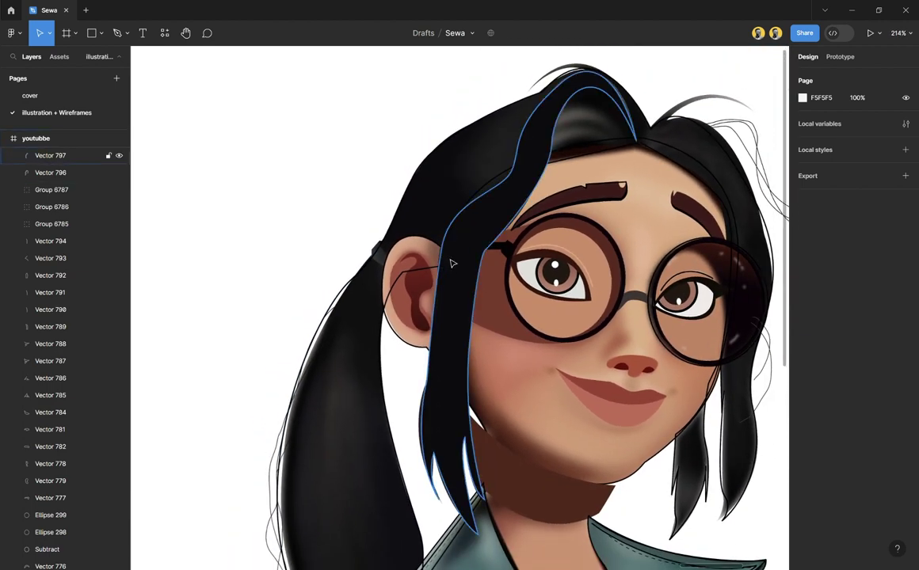
{"action": "scroll", "coordinate": [452, 263], "scroll_direction": "right", "scroll_amount": 2}
{"action": "scroll", "coordinate": [451, 263], "scroll_direction": "down", "scroll_amount": 3}
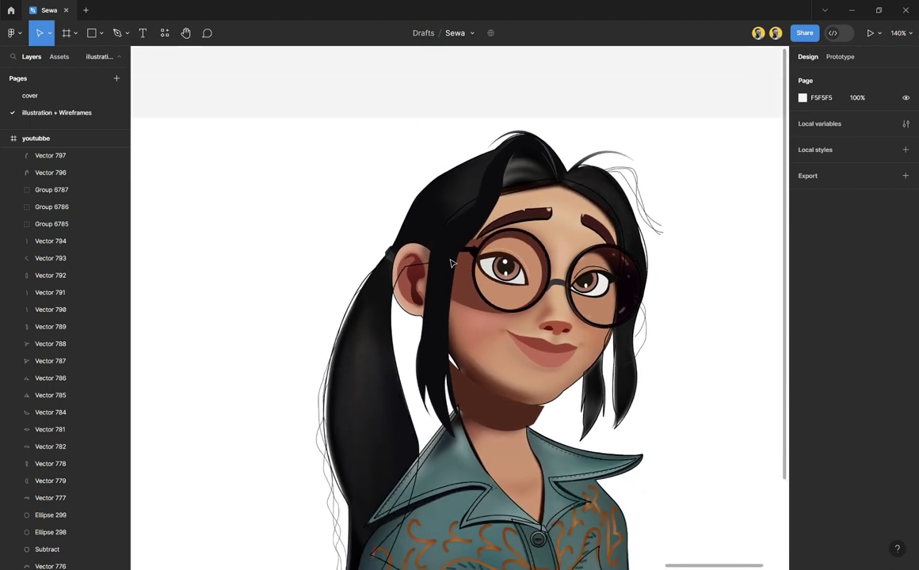
{"action": "scroll", "coordinate": [475, 309], "scroll_direction": "up", "scroll_amount": 2}
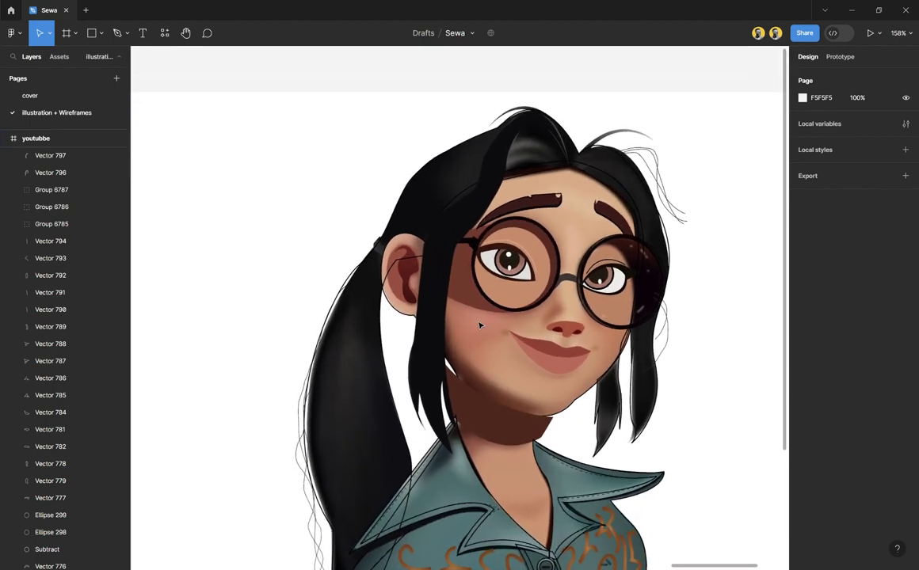
Step: Strip the back hair shape's outline, fill it near-black 0F0F0F, and send it to the back
{"action": "left_click", "coordinate": [620, 156]}
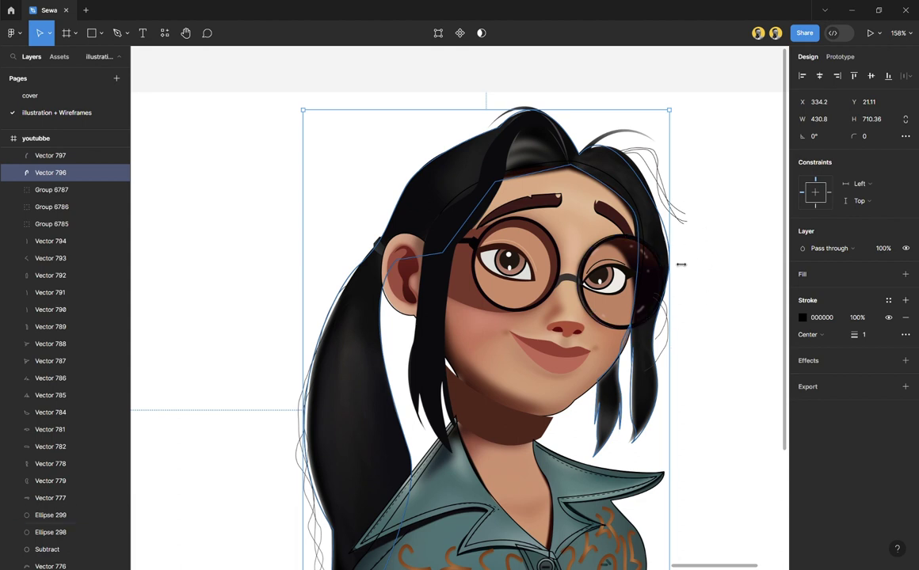
{"action": "left_click", "coordinate": [905, 317]}
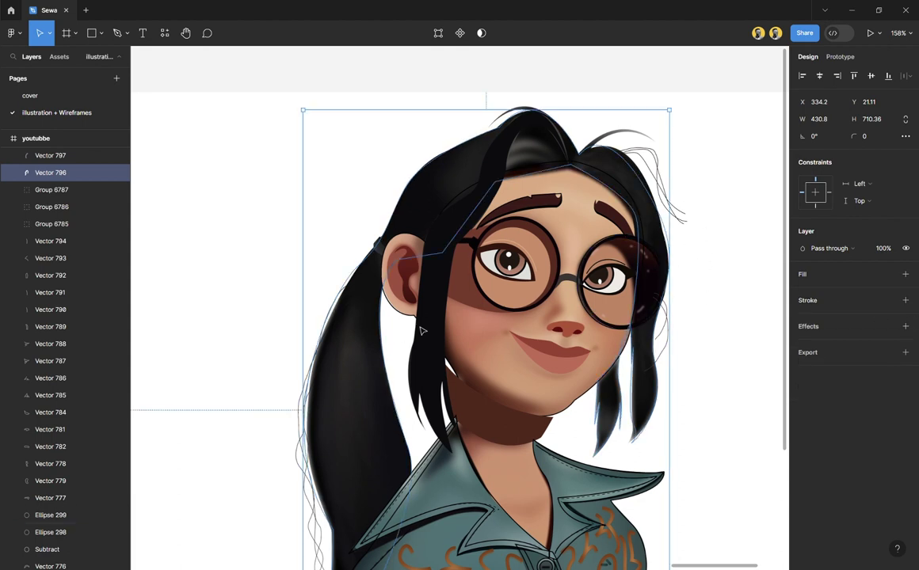
{"action": "key", "text": "i"}
{"action": "left_click", "coordinate": [383, 312]}
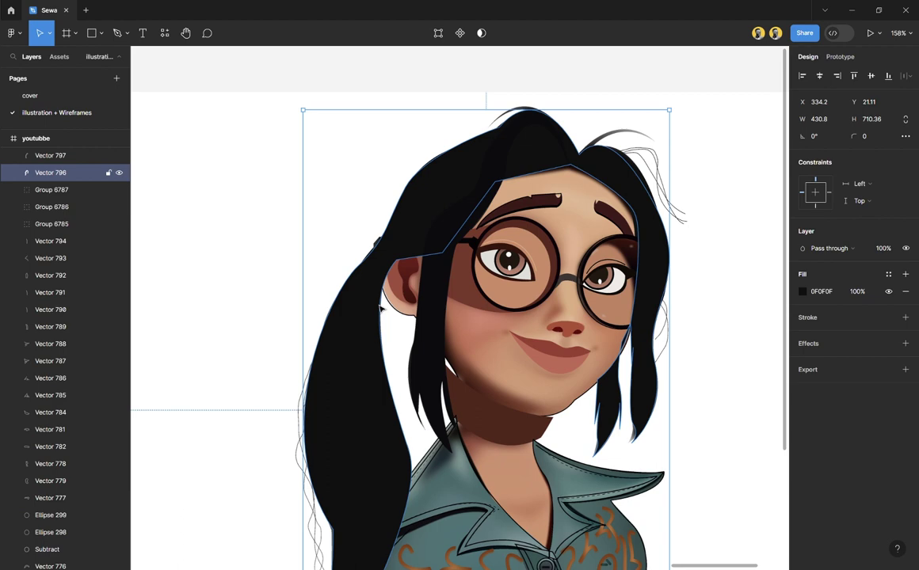
{"action": "key", "text": "bracketleft"}
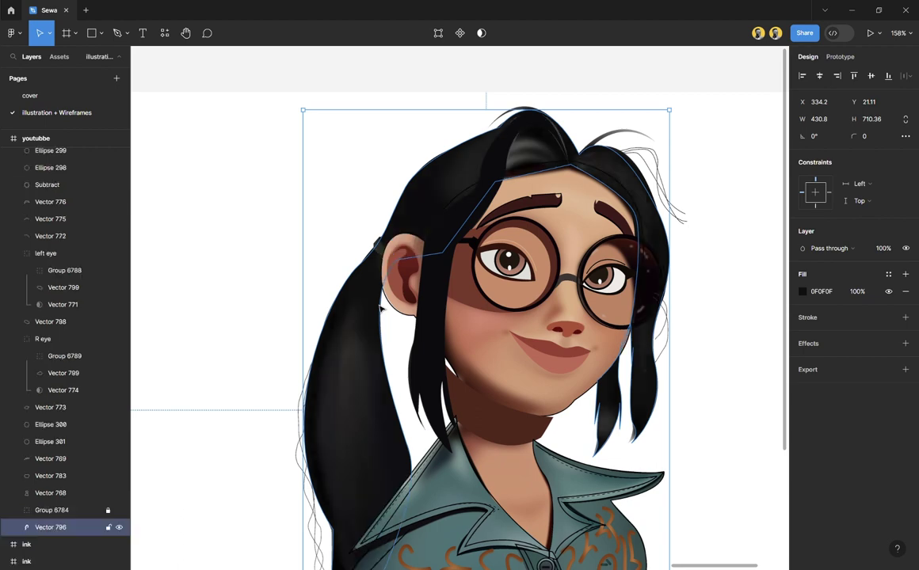
{"action": "left_click", "coordinate": [293, 206]}
{"action": "scroll", "coordinate": [501, 307], "scroll_direction": "down", "scroll_amount": 5}
{"action": "scroll", "coordinate": [491, 402], "scroll_direction": "up", "scroll_amount": 2}
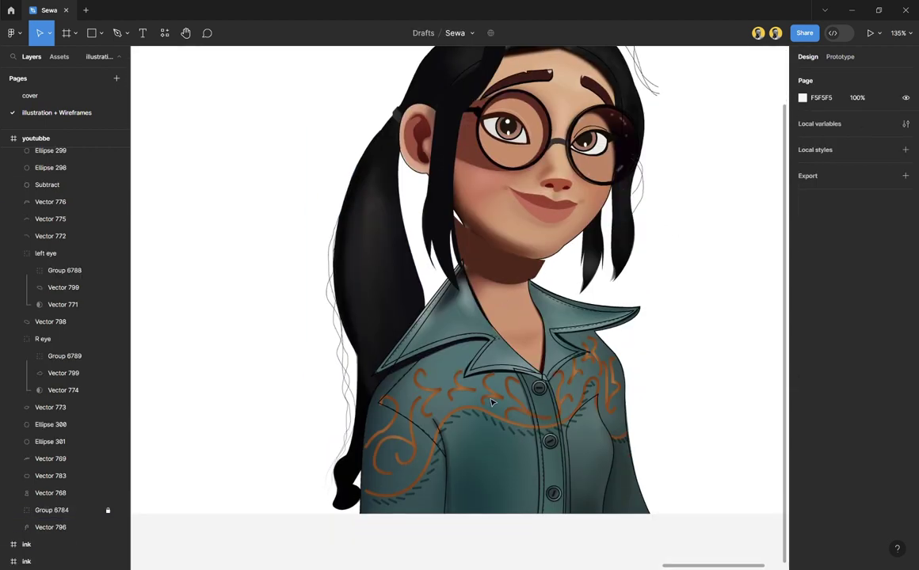
{"action": "scroll", "coordinate": [491, 402], "scroll_direction": "up", "scroll_amount": 5}
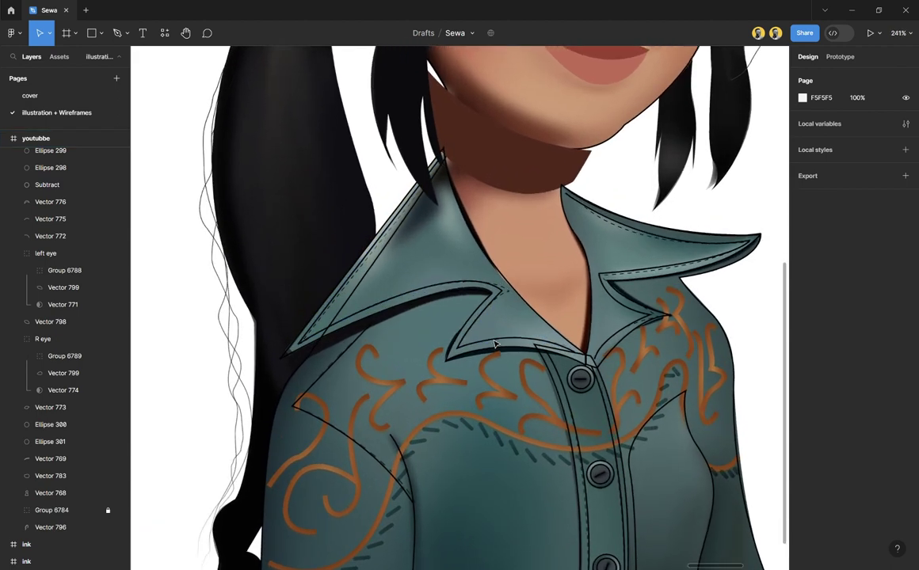
Step: Remove both collar shapes' black outlines and fill them with the teal shirt colour 4A6C6D
{"action": "scroll", "coordinate": [494, 344], "scroll_direction": "up", "scroll_amount": 3}
{"action": "left_click", "coordinate": [530, 288]}
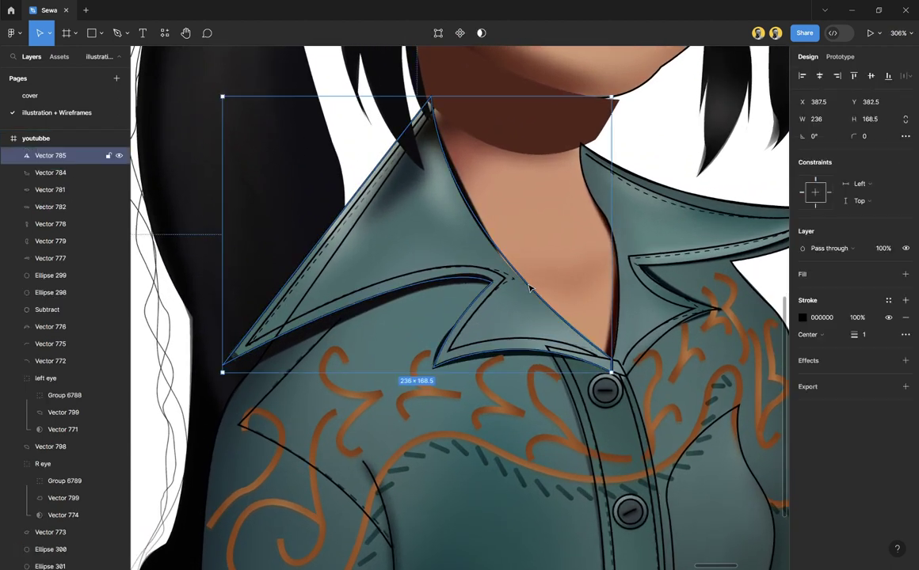
{"action": "left_click", "coordinate": [905, 316]}
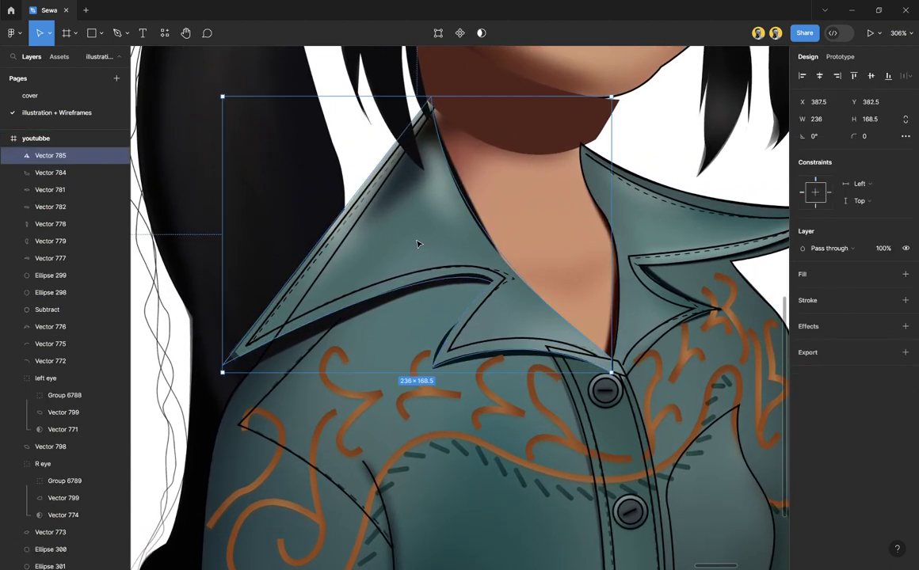
{"action": "key", "text": "i"}
{"action": "left_click", "coordinate": [331, 255]}
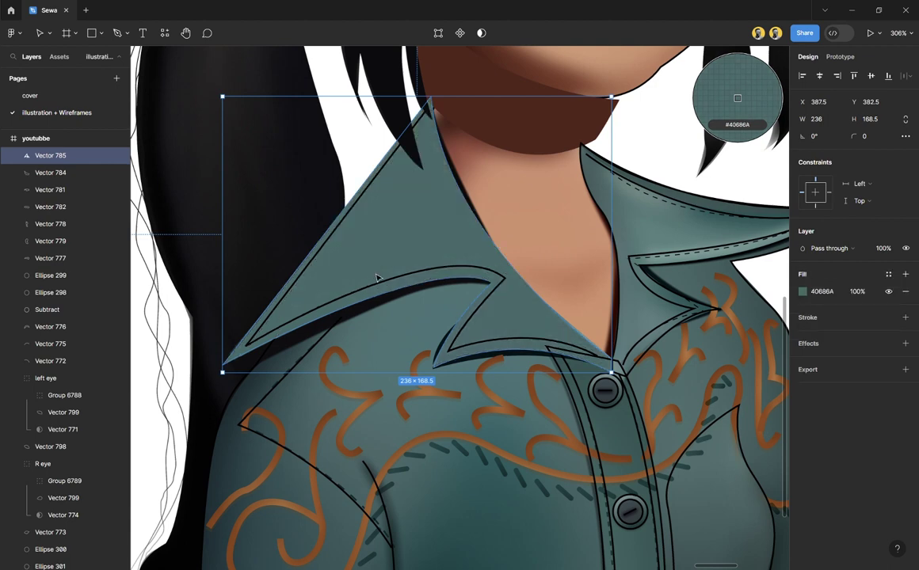
{"action": "left_click", "coordinate": [697, 269]}
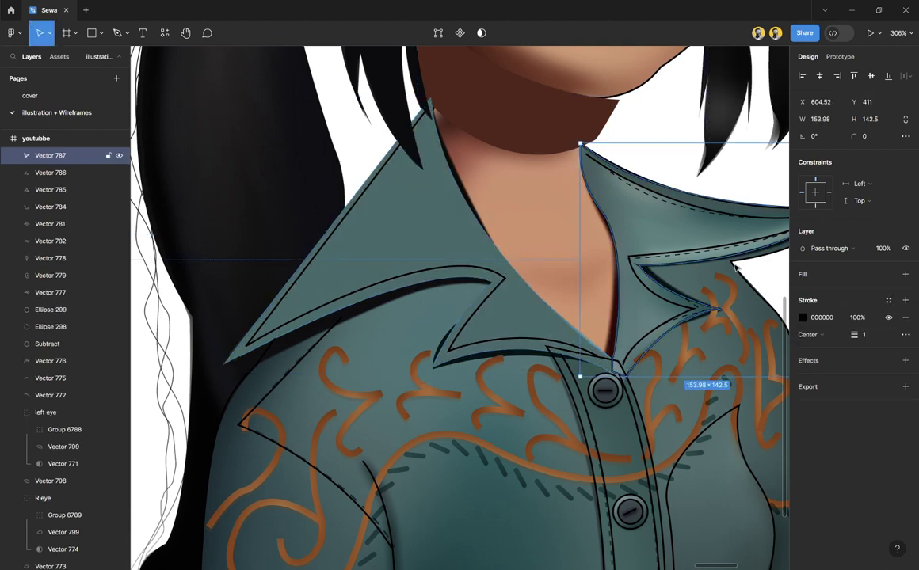
{"action": "left_click", "coordinate": [906, 319]}
{"action": "key", "text": "i"}
{"action": "left_click", "coordinate": [621, 212]}
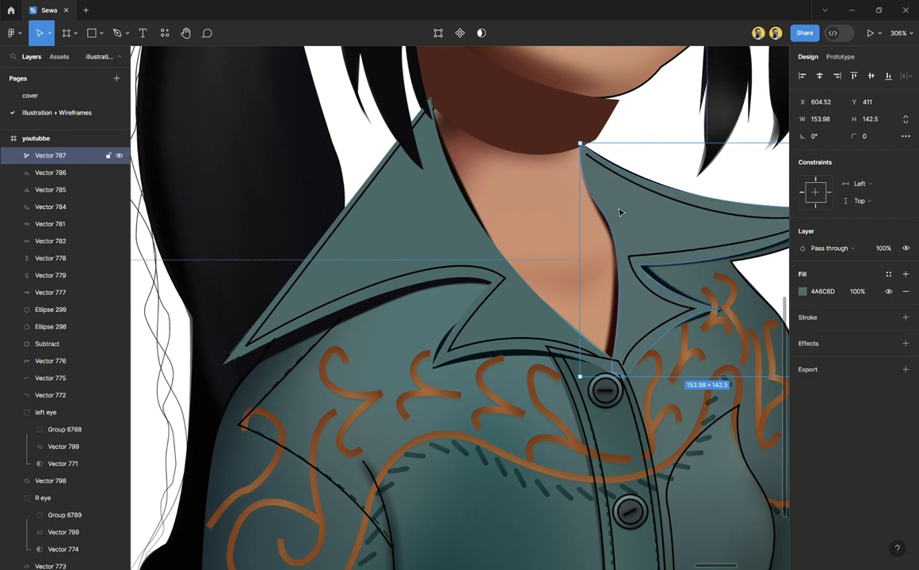
Step: Recolour the button placket teal, then undo it back to its plain black outline
{"action": "scroll", "coordinate": [621, 229], "scroll_direction": "down", "scroll_amount": 5}
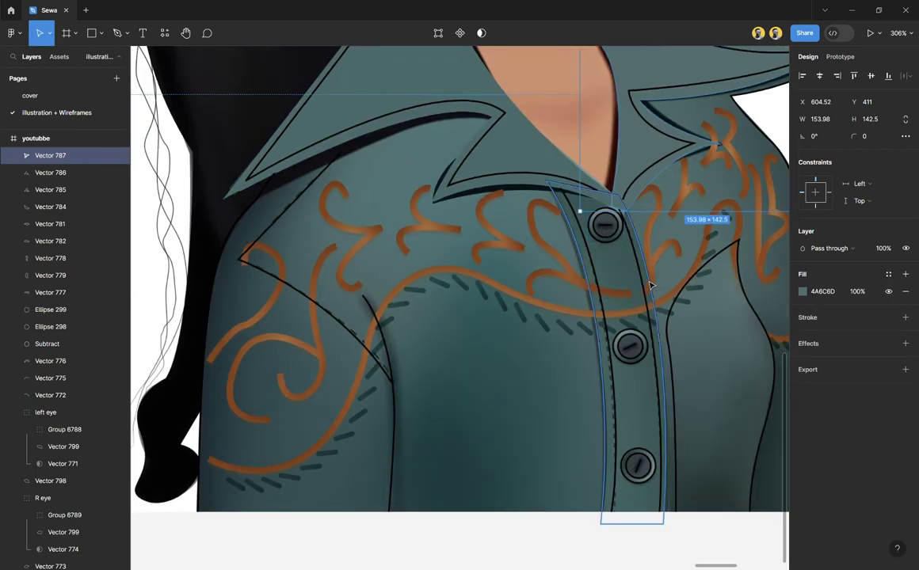
{"action": "left_click", "coordinate": [650, 286]}
{"action": "left_click", "coordinate": [905, 317]}
{"action": "key", "text": "i"}
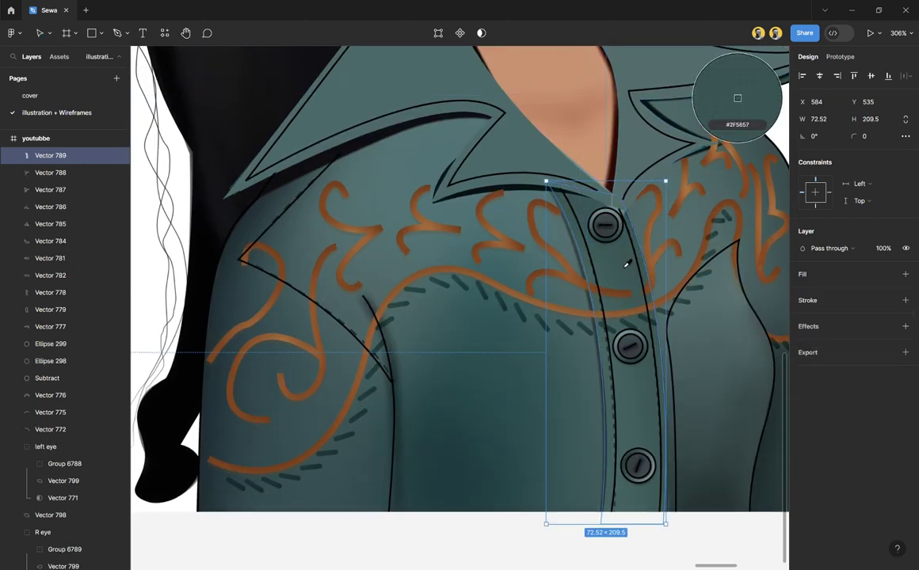
{"action": "left_click", "coordinate": [629, 274]}
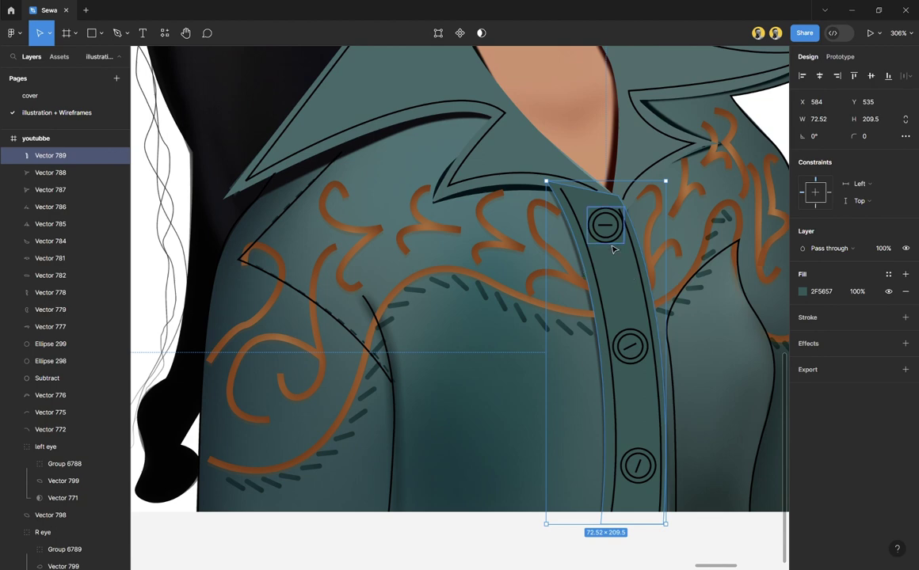
{"action": "key", "text": "ctrl+z"}
{"action": "key", "text": "ctrl+z"}
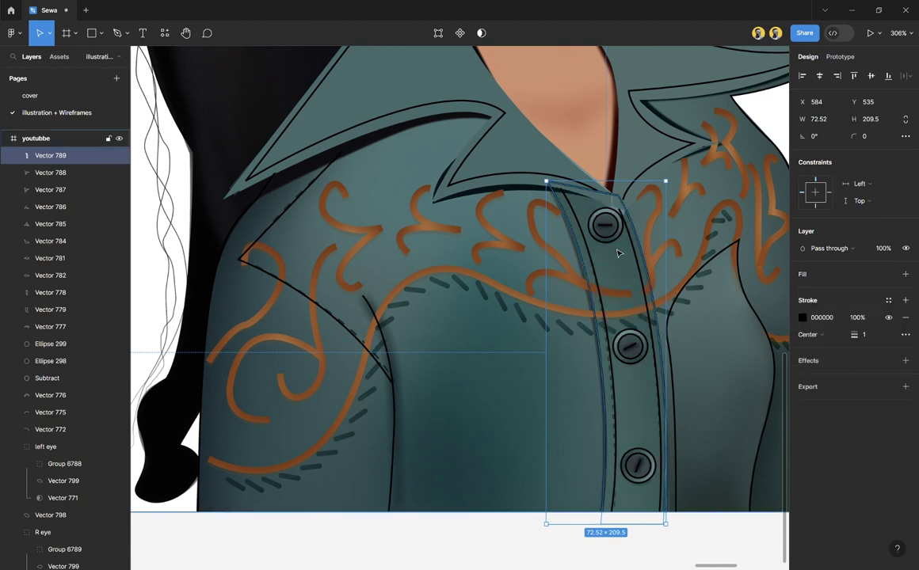
{"action": "left_click", "coordinate": [606, 226]}
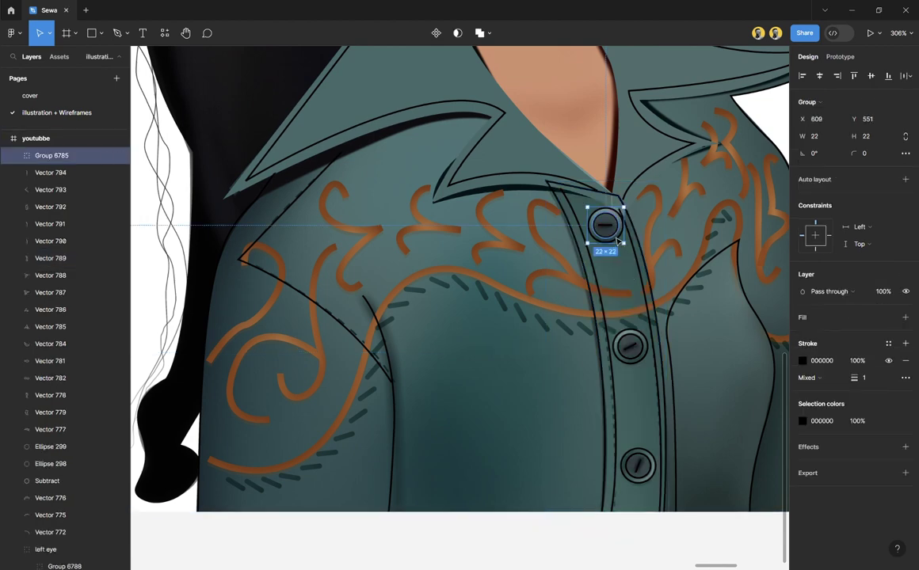
Step: Remove the outlines from the three button centres and fill them with 36474C
{"action": "double_click", "coordinate": [606, 225]}
{"action": "left_click", "coordinate": [638, 346], "text": "shift"}
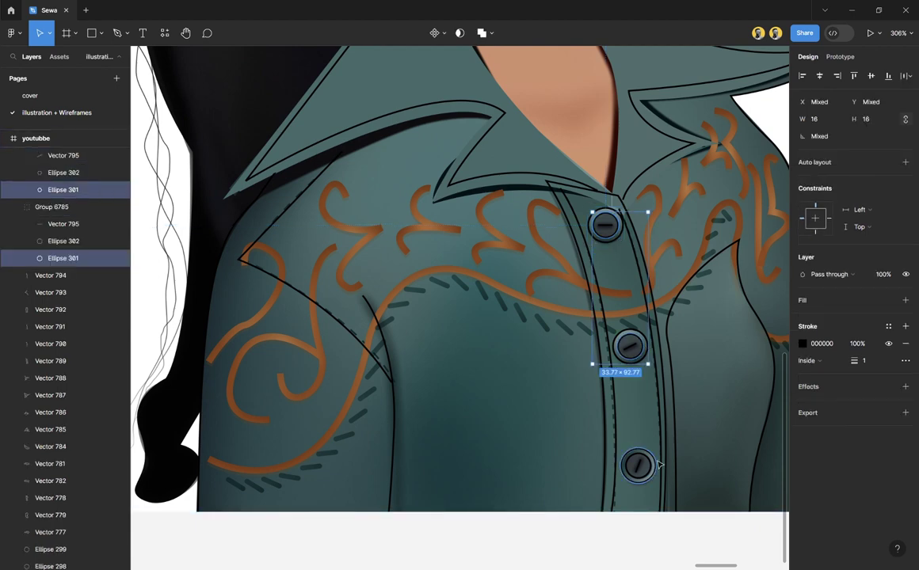
{"action": "left_click", "coordinate": [638, 466], "text": "shift"}
{"action": "left_click", "coordinate": [905, 342]}
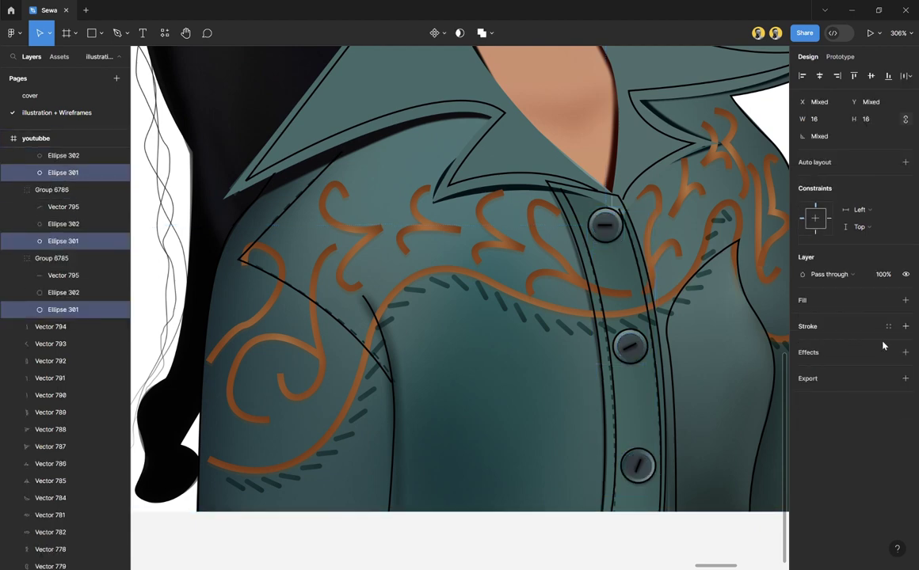
{"action": "key", "text": "i"}
{"action": "left_click", "coordinate": [645, 339]}
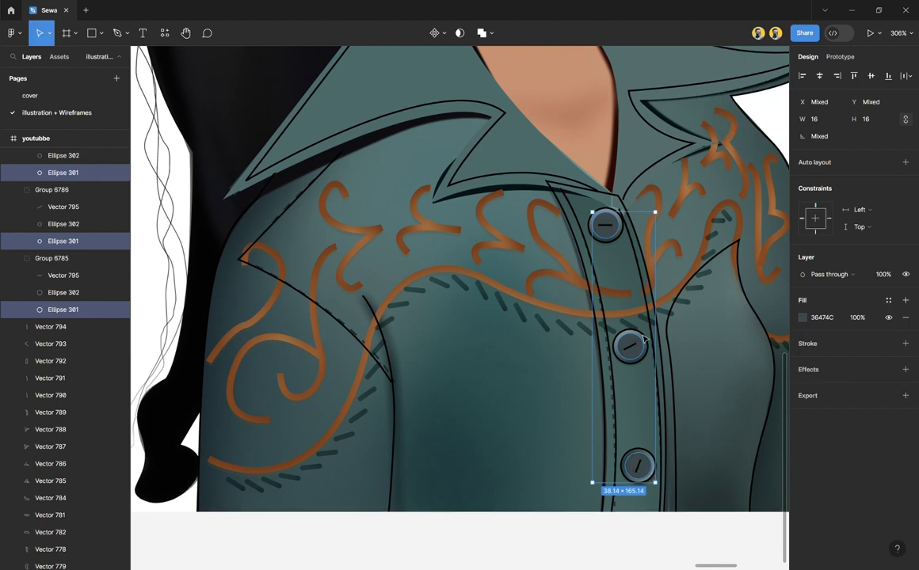
Step: Give the three button rims no outline and a 587E81-to-224042 linear gradient, behind the centres
{"action": "left_click", "coordinate": [650, 349]}
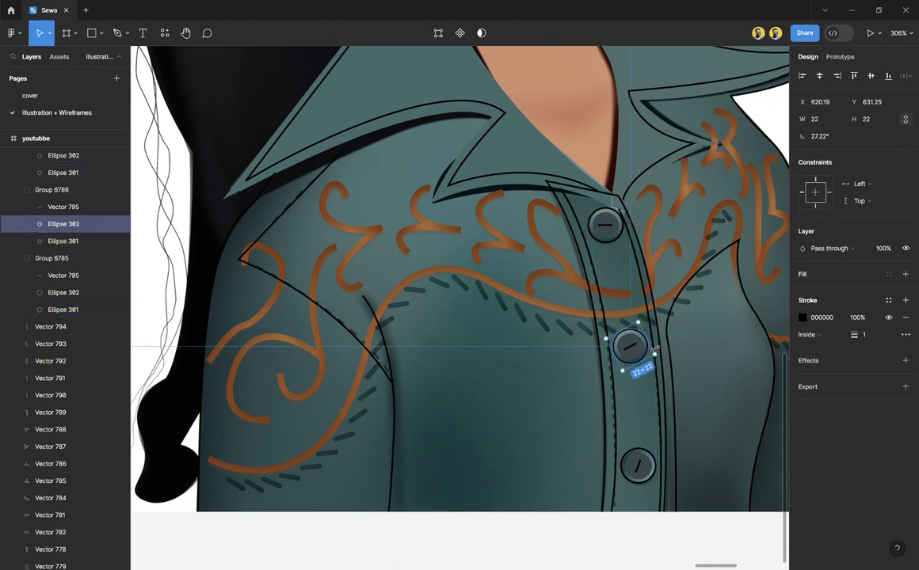
{"action": "left_click", "coordinate": [606, 224], "text": "shift"}
{"action": "left_click", "coordinate": [646, 461], "text": "shift"}
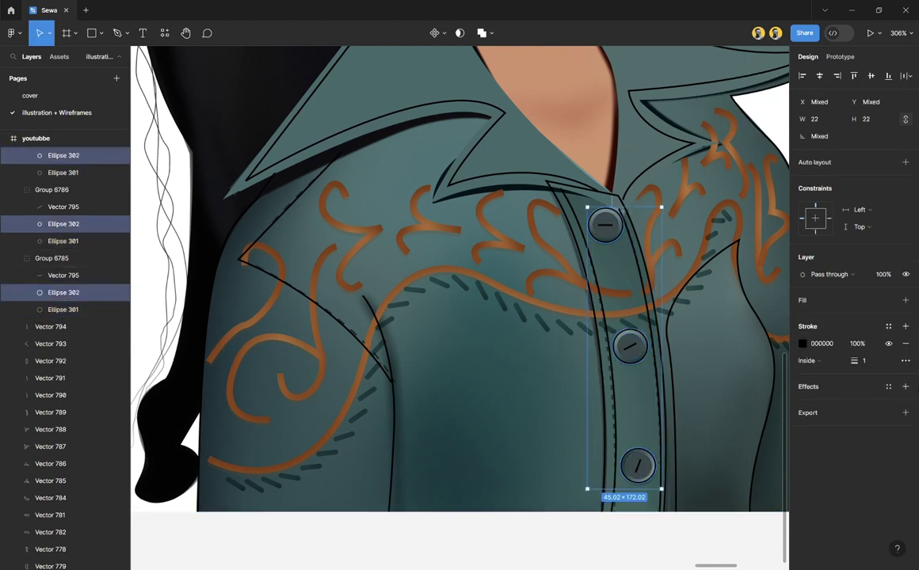
{"action": "left_click", "coordinate": [908, 344]}
{"action": "key", "text": "i"}
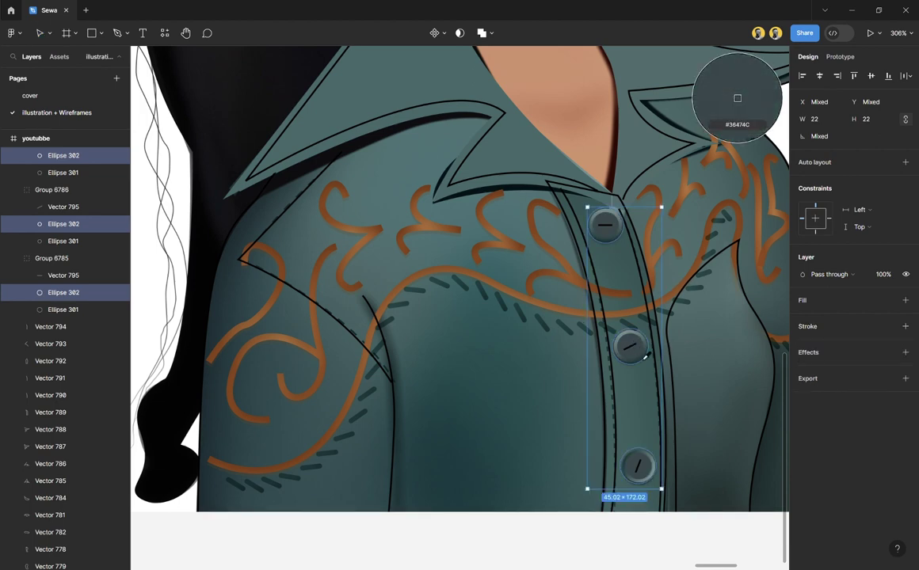
{"action": "left_click", "coordinate": [647, 367]}
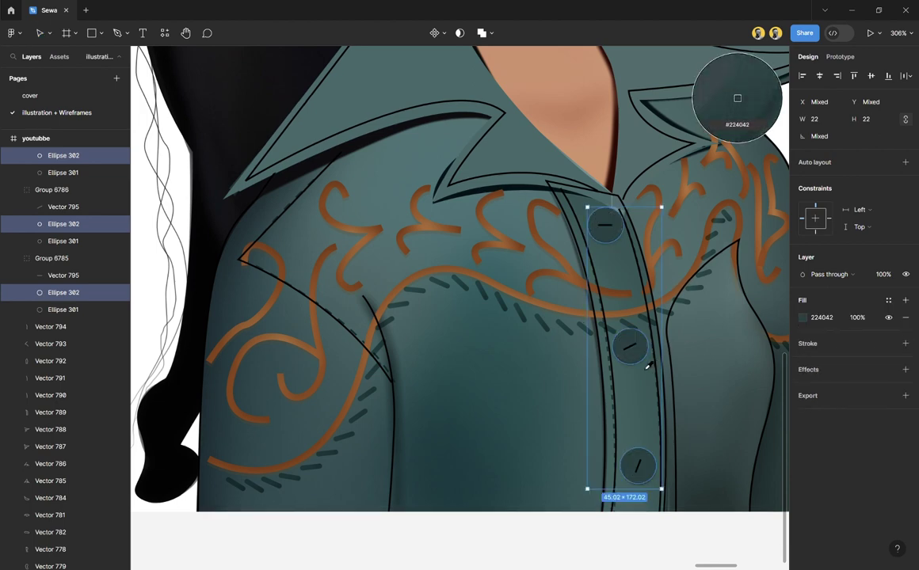
{"action": "left_click", "coordinate": [804, 319]}
{"action": "left_click", "coordinate": [687, 222]}
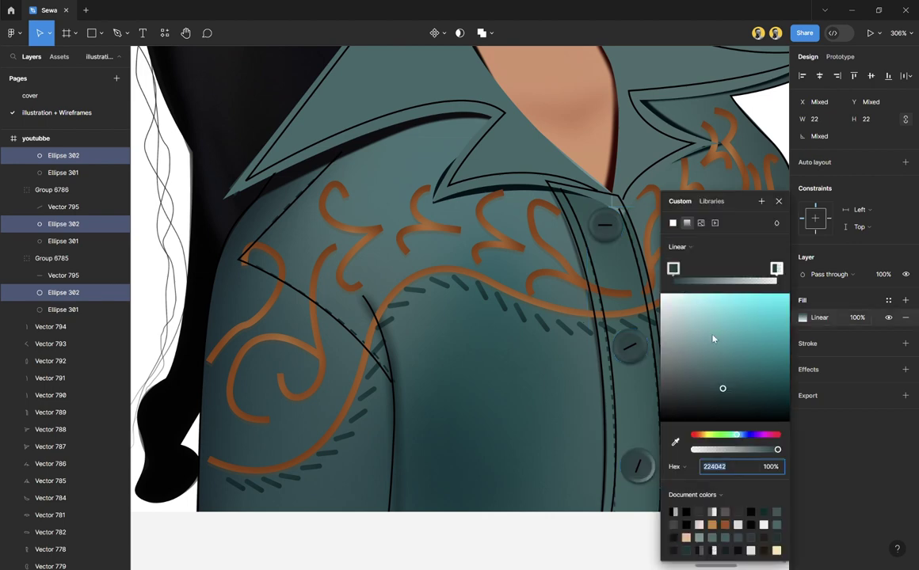
{"action": "left_click", "coordinate": [674, 269]}
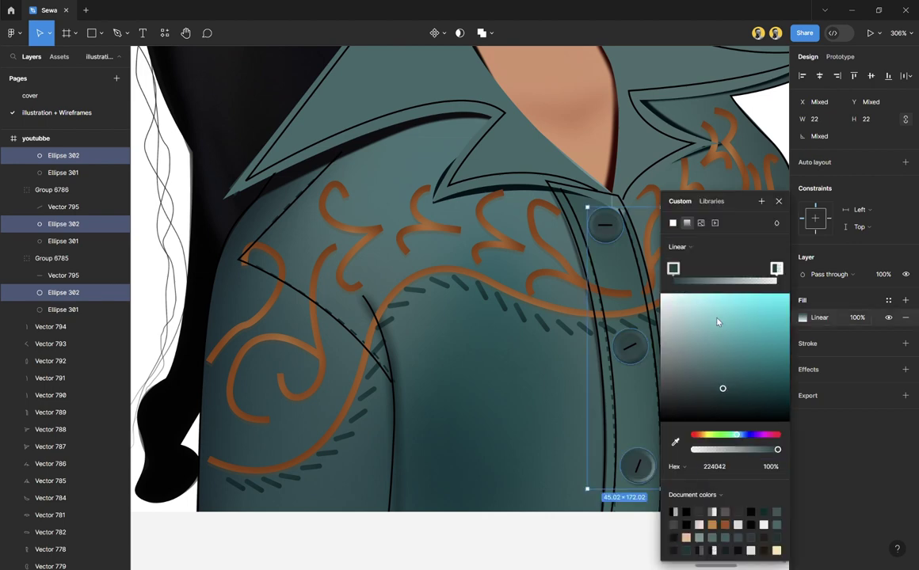
{"action": "left_click", "coordinate": [700, 355]}
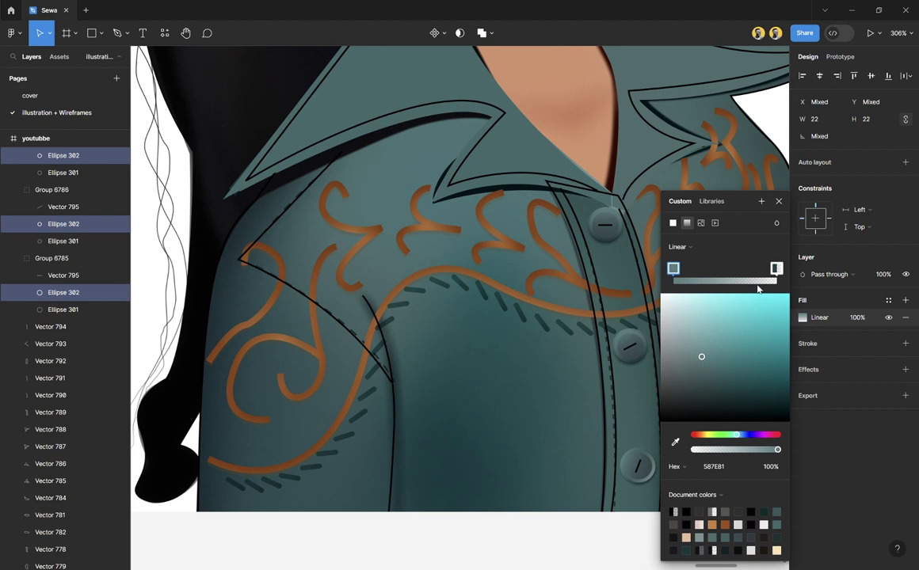
{"action": "left_click", "coordinate": [776, 268]}
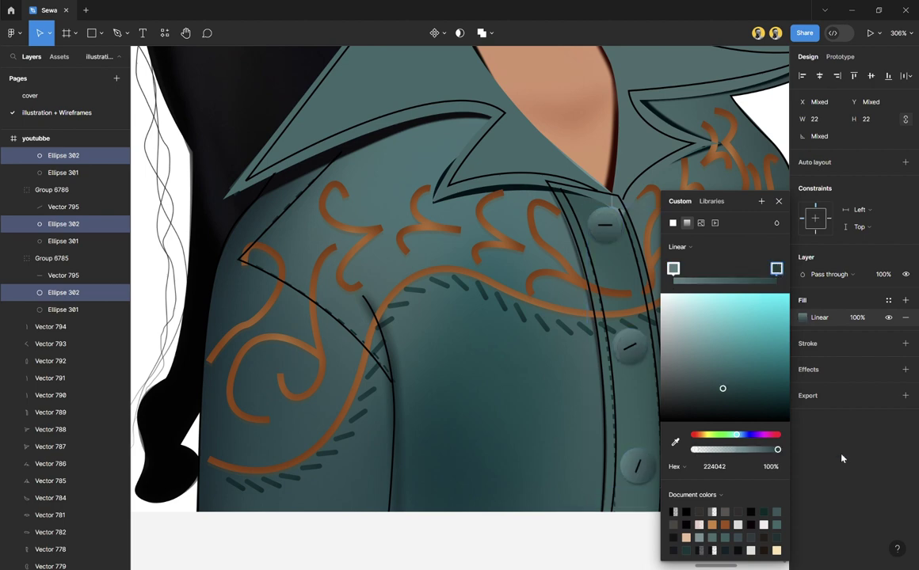
{"action": "key", "text": "Escape"}
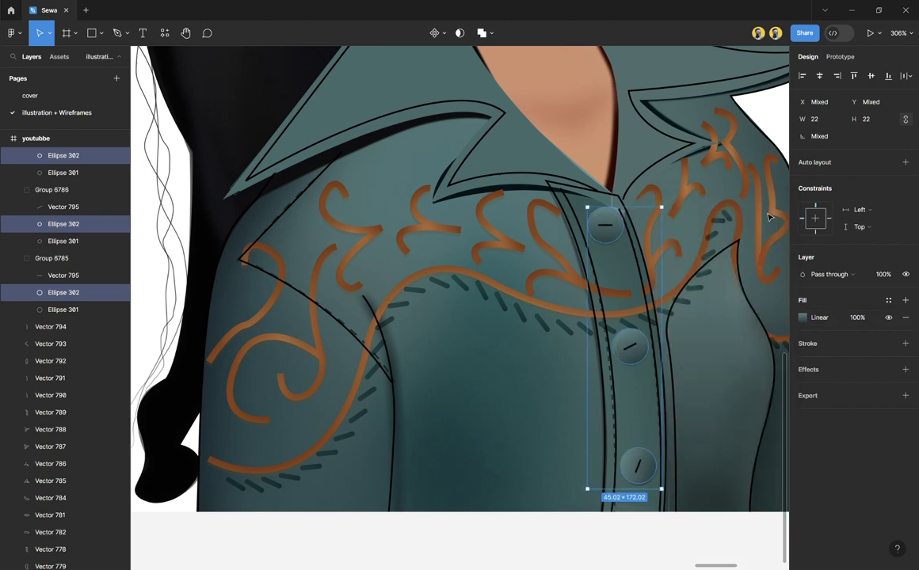
{"action": "key", "text": "ctrl+bracketleft"}
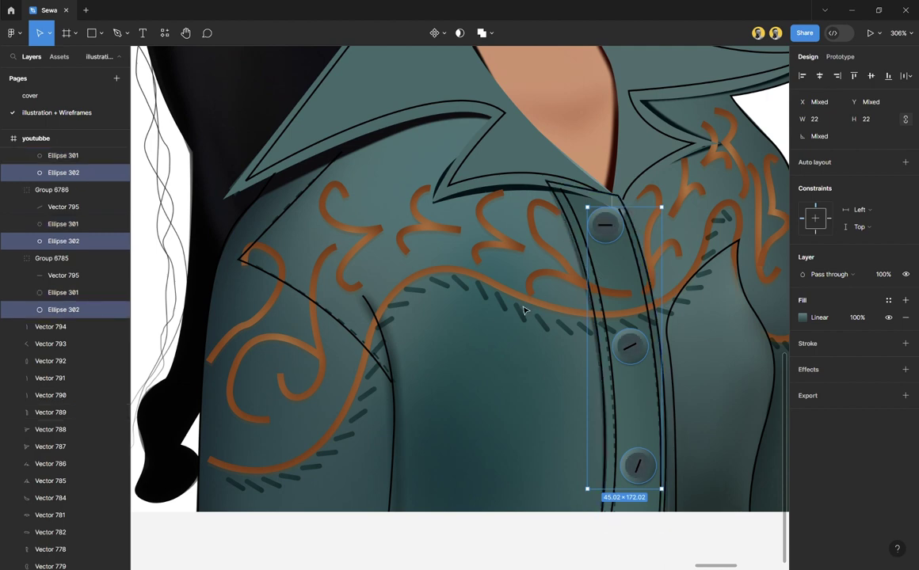
{"action": "key", "text": "Escape"}
Step: Remove the shirt placket's black outline and fill it with shirt teal 2E5455
{"action": "scroll", "coordinate": [596, 276], "scroll_direction": "down", "scroll_amount": 3}
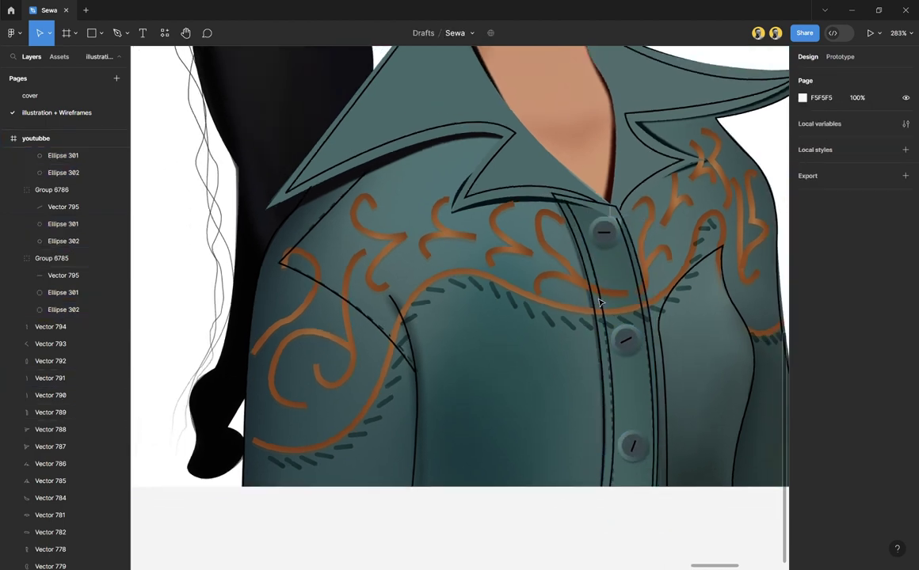
{"action": "left_click", "coordinate": [592, 277]}
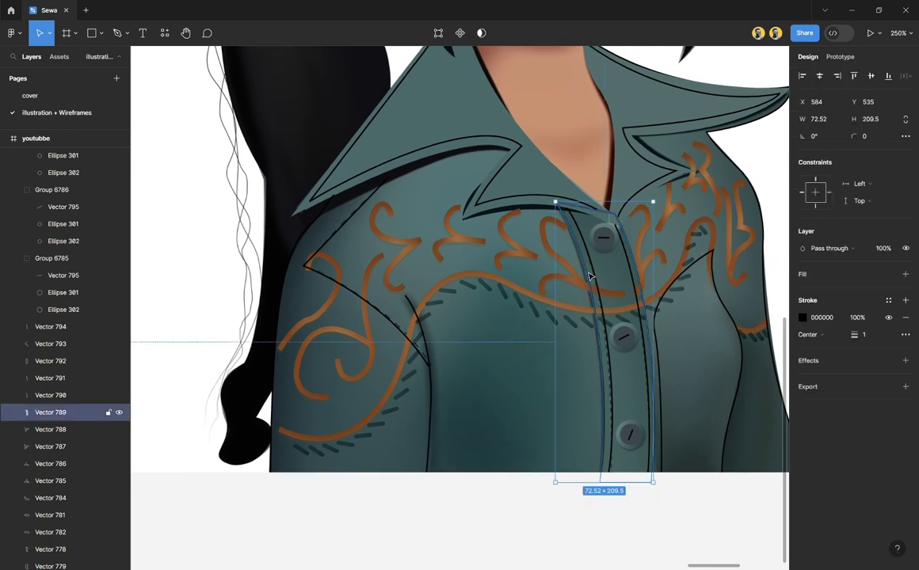
{"action": "left_click", "coordinate": [902, 318]}
{"action": "key", "text": "i"}
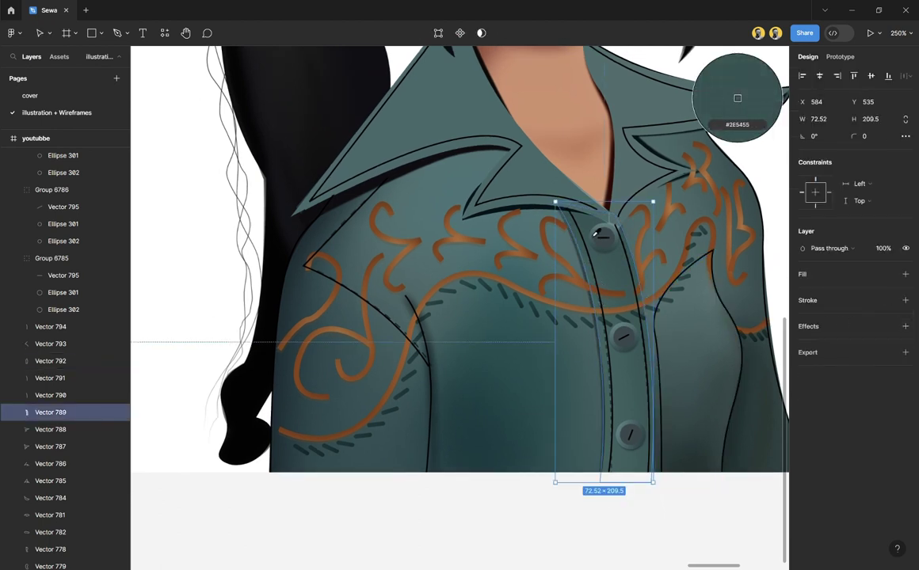
{"action": "left_click", "coordinate": [737, 97]}
{"action": "left_click", "coordinate": [692, 528]}
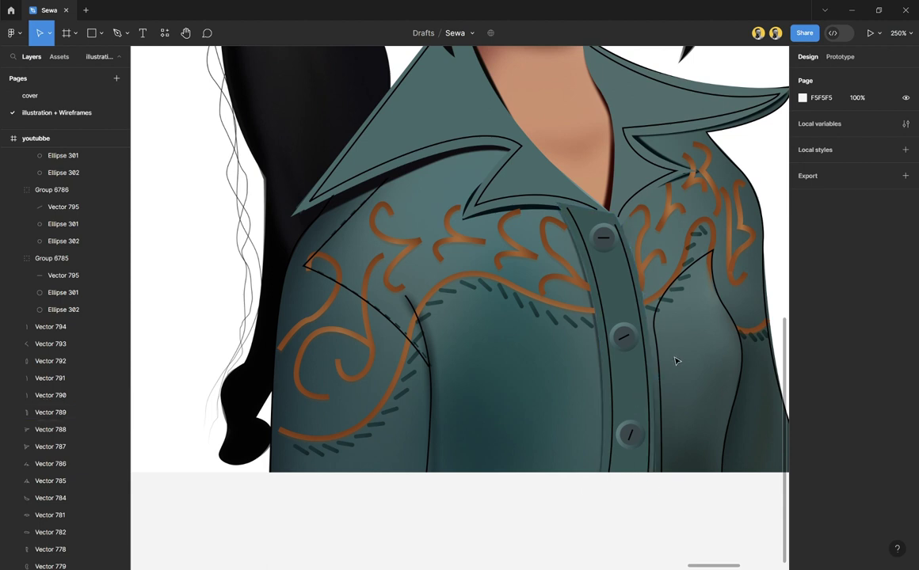
Step: Remove the outline from the shape on the shirt's right side and fill it with teal 456666
{"action": "left_click", "coordinate": [662, 362]}
{"action": "scroll", "coordinate": [692, 376], "scroll_direction": "right", "scroll_amount": 2}
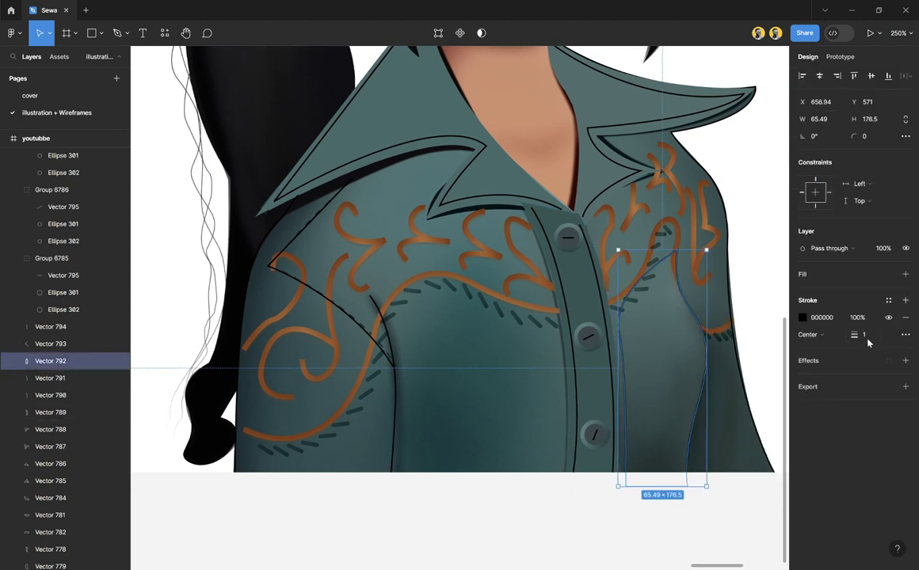
{"action": "left_click", "coordinate": [905, 317]}
{"action": "key", "text": "i"}
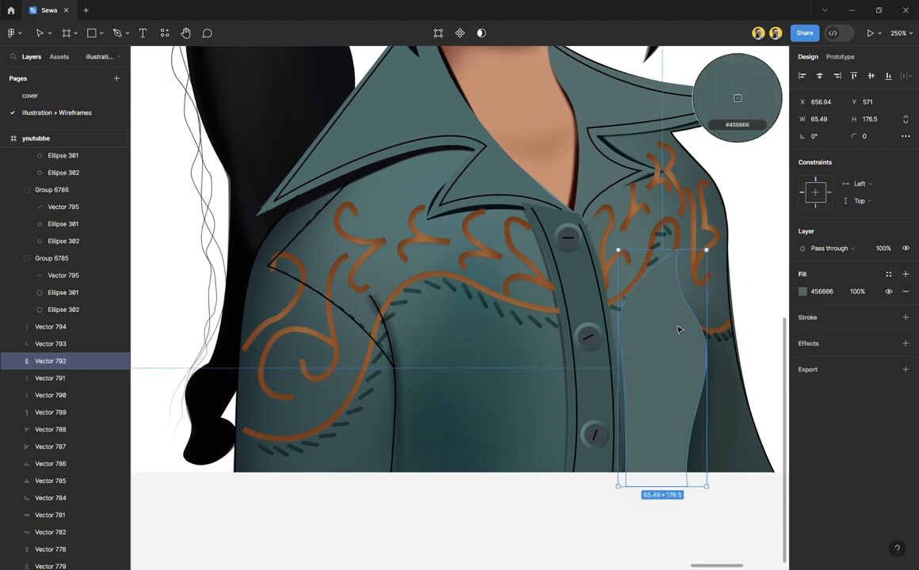
{"action": "left_click", "coordinate": [678, 329]}
{"action": "left_click", "coordinate": [701, 505]}
{"action": "scroll", "coordinate": [661, 480], "scroll_direction": "right", "scroll_amount": 2}
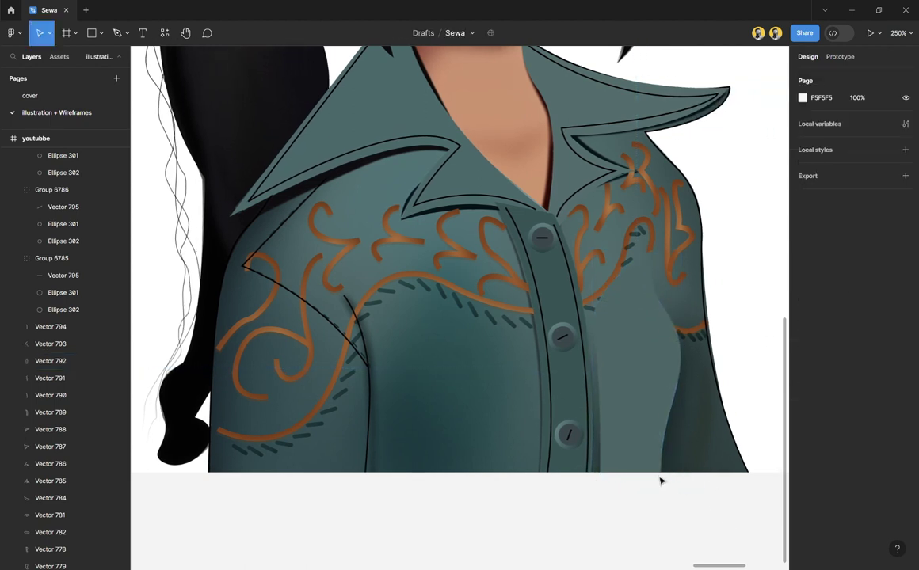
{"action": "scroll", "coordinate": [661, 480], "scroll_direction": "up", "scroll_amount": 4}
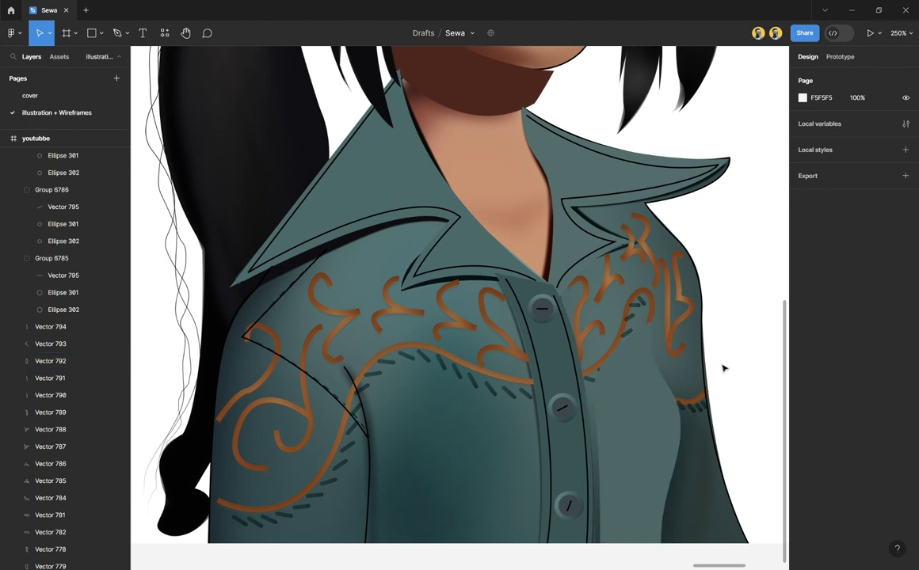
Step: Duplicate the main shirt body outline shape
{"action": "left_click", "coordinate": [705, 331]}
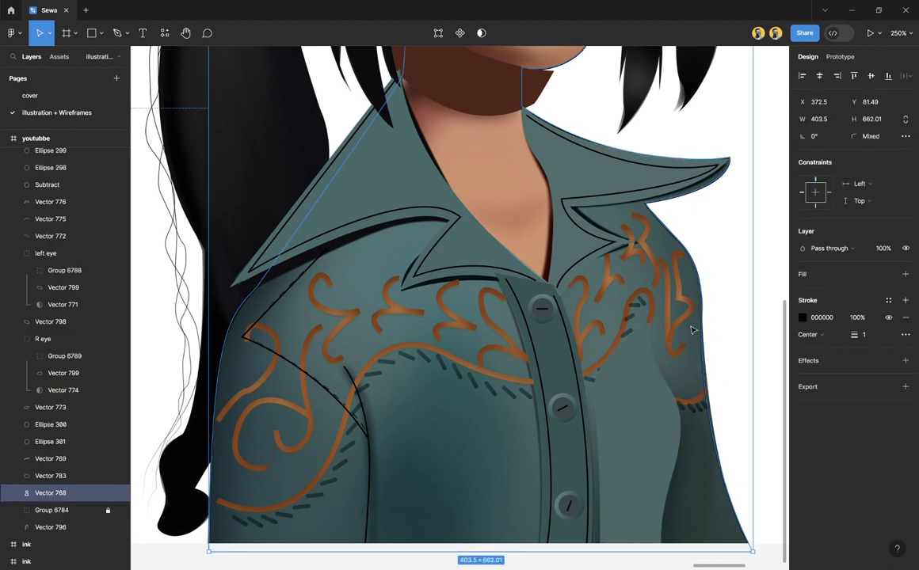
{"action": "scroll", "coordinate": [629, 298], "scroll_direction": "down", "scroll_amount": 1}
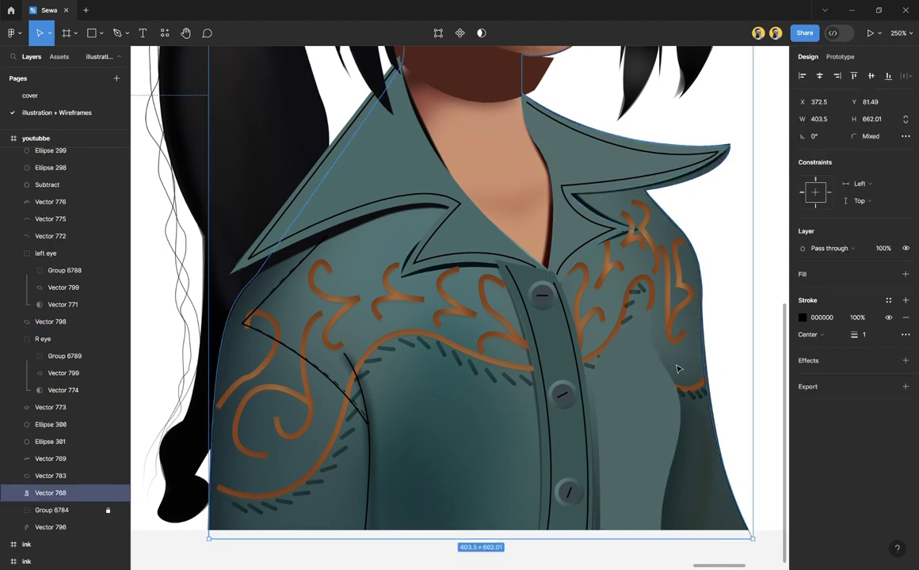
{"action": "scroll", "coordinate": [630, 357], "scroll_direction": "up", "scroll_amount": 2}
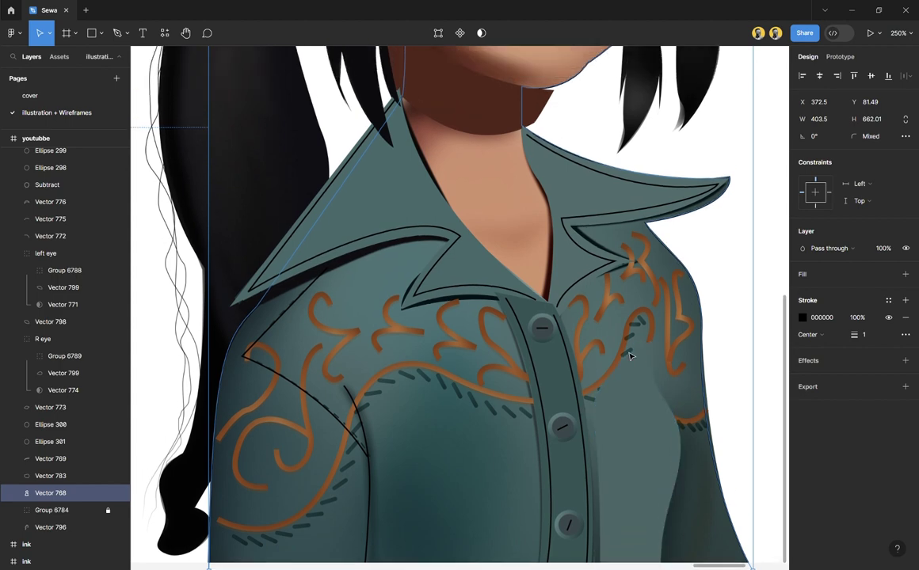
{"action": "scroll", "coordinate": [630, 356], "scroll_direction": "down", "scroll_amount": 2, "text": "ctrl"}
{"action": "scroll", "coordinate": [627, 353], "scroll_direction": "up", "scroll_amount": 2}
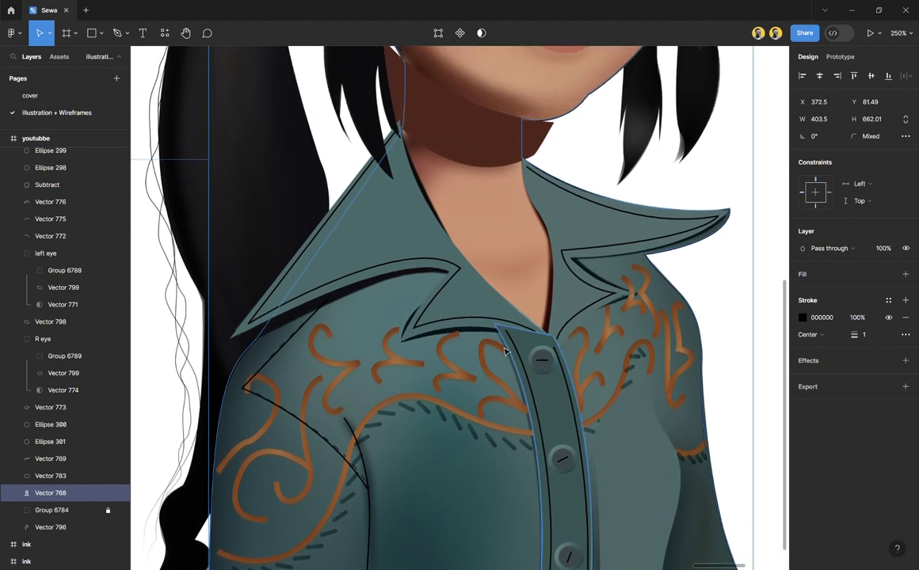
{"action": "scroll", "coordinate": [504, 351], "scroll_direction": "down", "scroll_amount": 2, "text": "ctrl"}
{"action": "scroll", "coordinate": [504, 351], "scroll_direction": "up", "scroll_amount": 2}
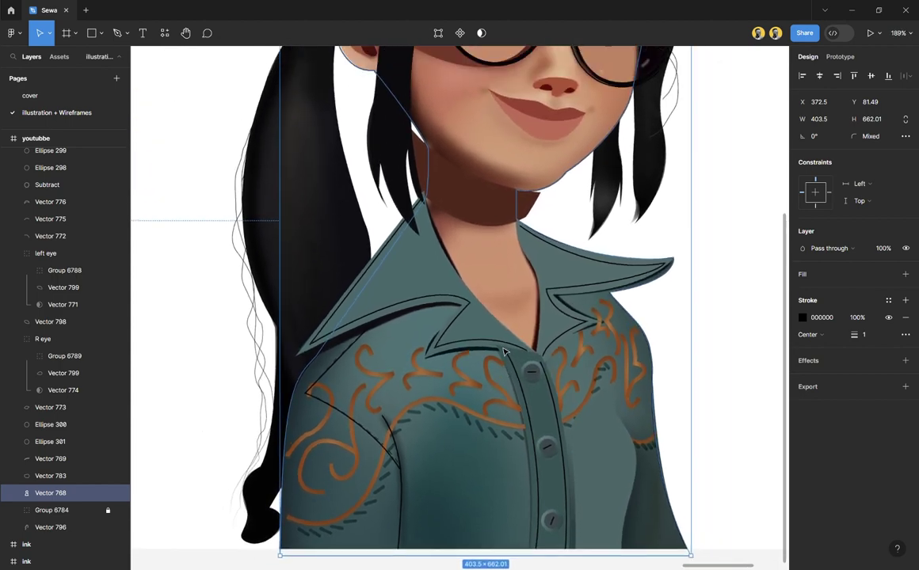
{"action": "scroll", "coordinate": [503, 352], "scroll_direction": "up", "scroll_amount": 1}
{"action": "key", "text": "ctrl+d"}
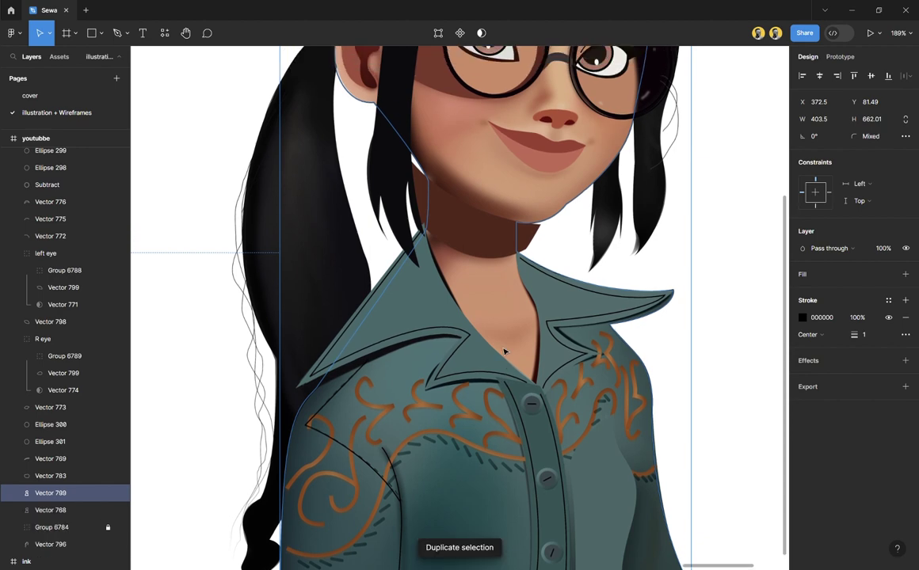
{"action": "scroll", "coordinate": [484, 211], "scroll_direction": "up", "scroll_amount": 1}
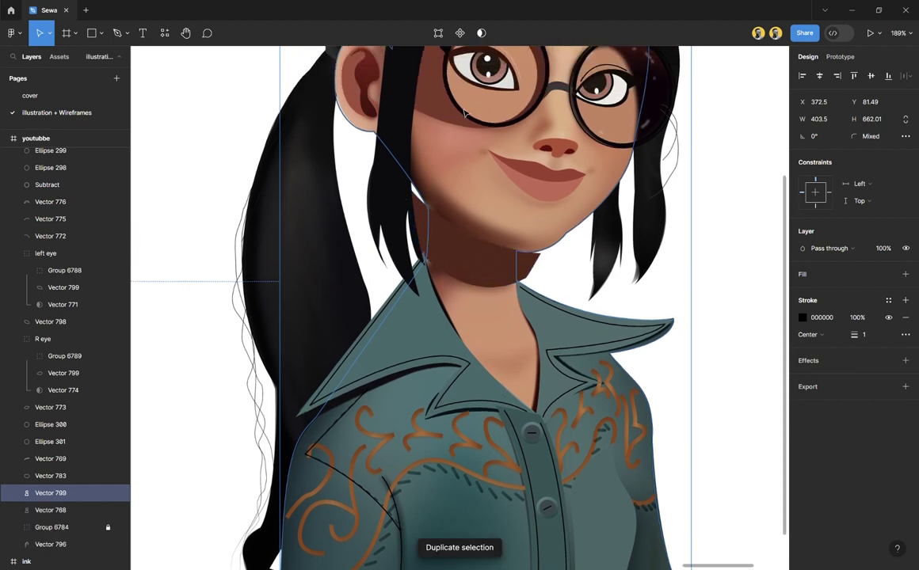
Step: Start editing the duplicate's points, abandoning a pen segment from the collar point
{"action": "left_click", "coordinate": [438, 33]}
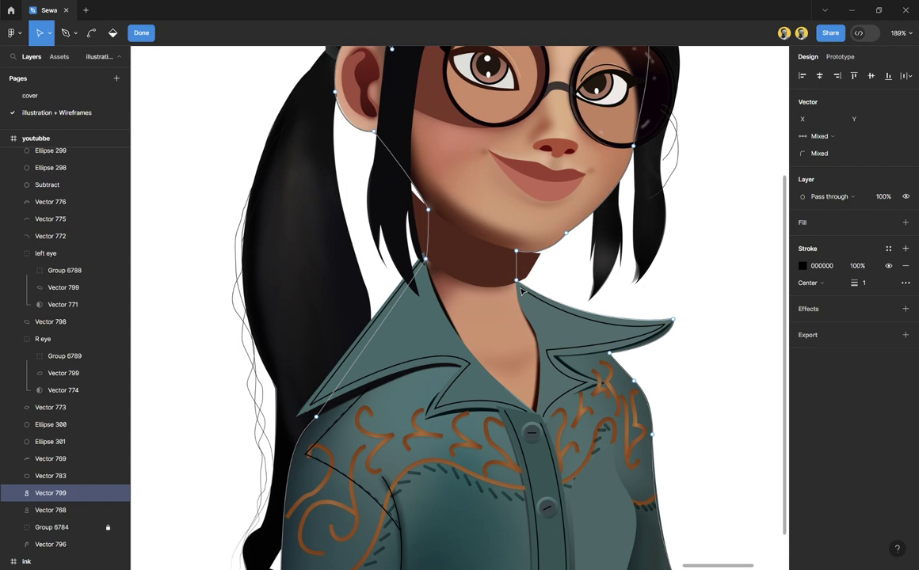
{"action": "key", "text": "p"}
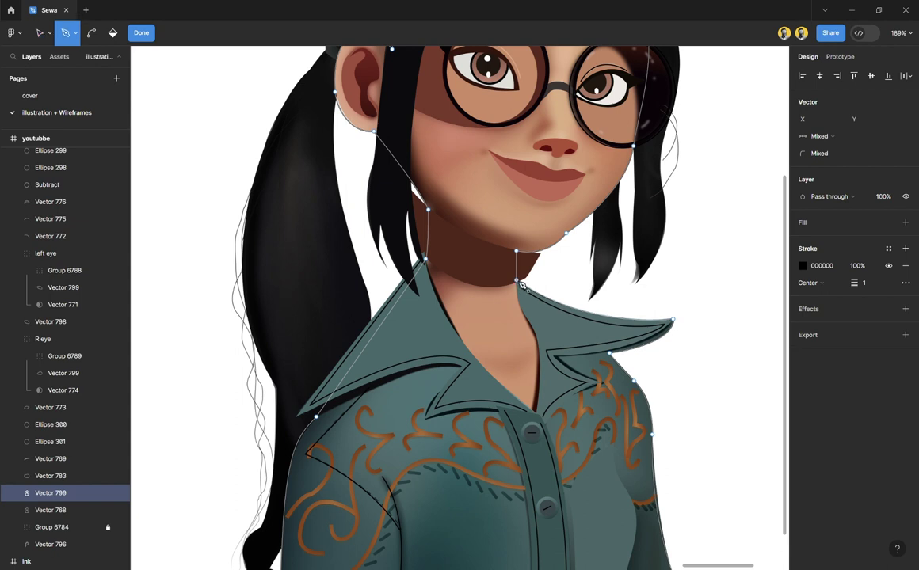
{"action": "left_click", "coordinate": [517, 282]}
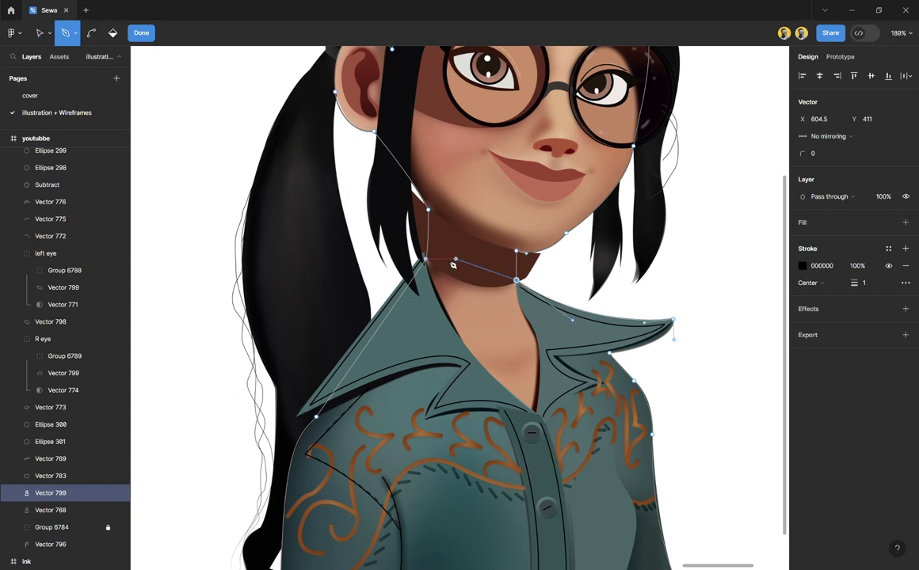
{"action": "key", "text": "Escape"}
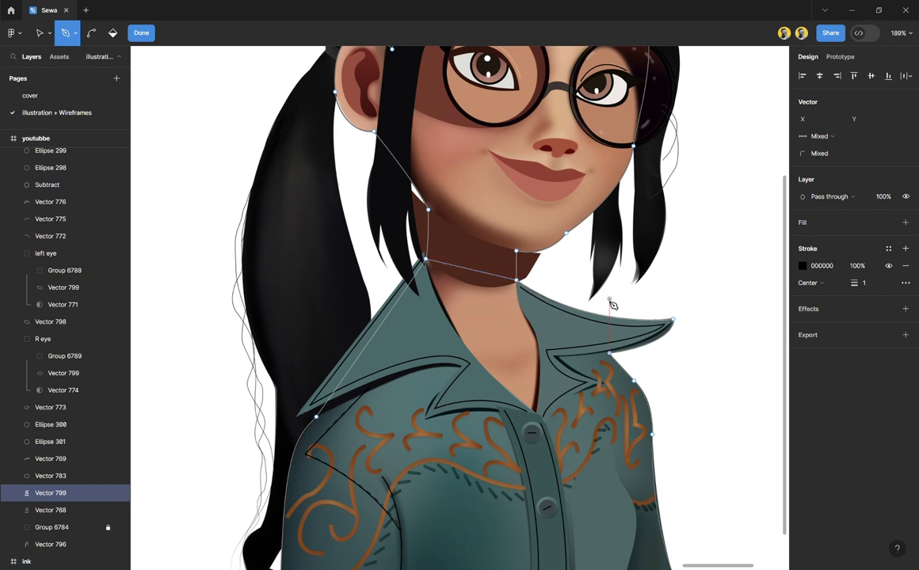
{"action": "key", "text": "v"}
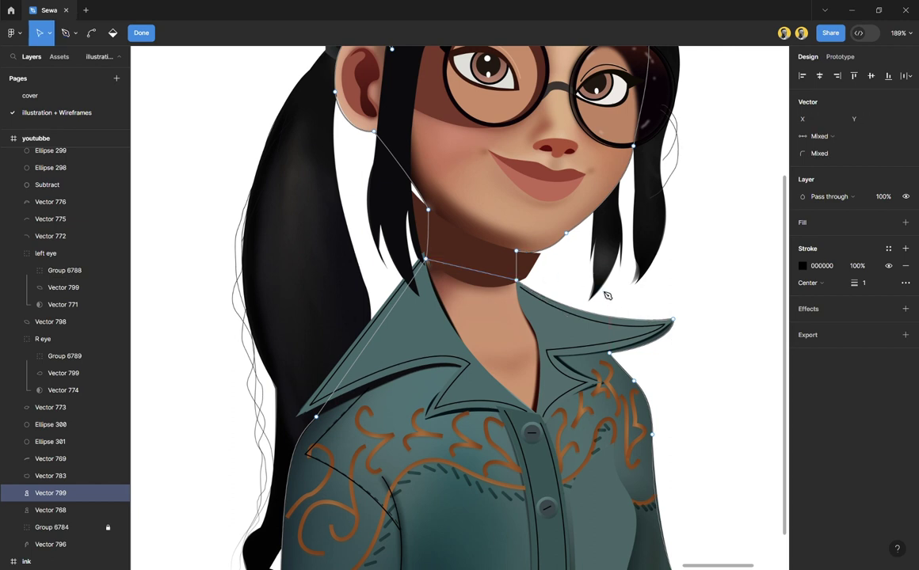
{"action": "scroll", "coordinate": [552, 268], "scroll_direction": "up", "scroll_amount": 2}
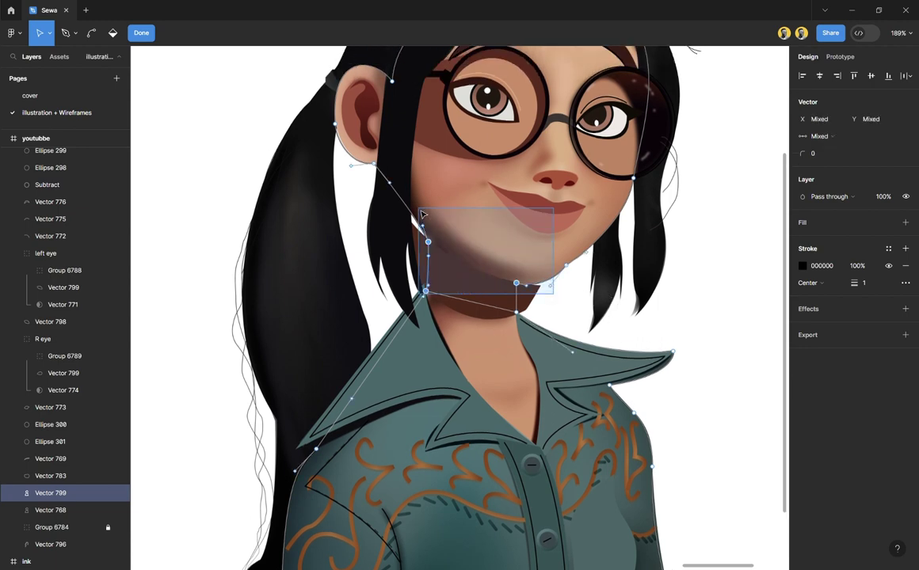
{"action": "left_click", "coordinate": [517, 282]}
{"action": "key", "text": "Delete"}
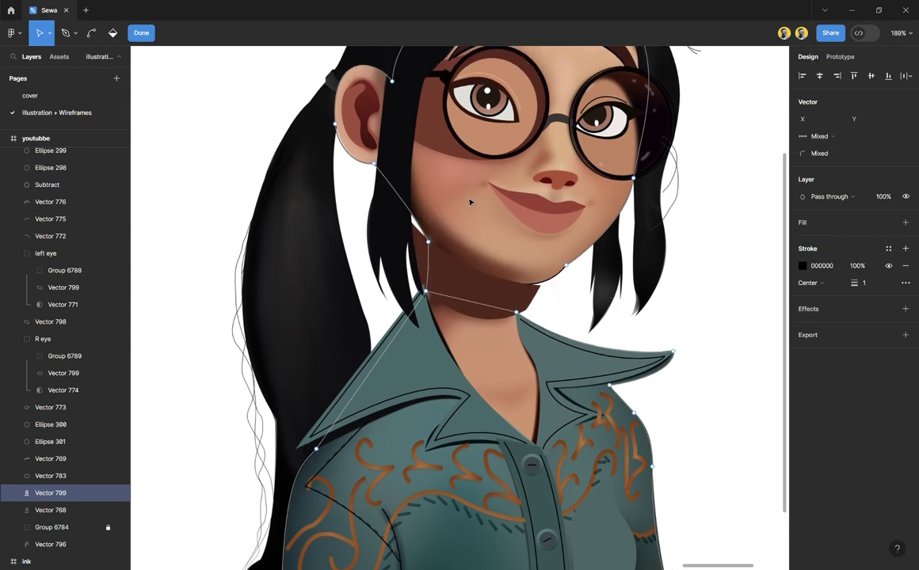
{"action": "scroll", "coordinate": [515, 261], "scroll_direction": "up", "scroll_amount": 1}
Step: Delete the duplicate's jaw, face and hair points so the shape starts at the neckline
{"action": "left_click_drag", "start_coordinate": [587, 318], "coordinate": [488, 238]}
{"action": "key", "text": "Delete"}
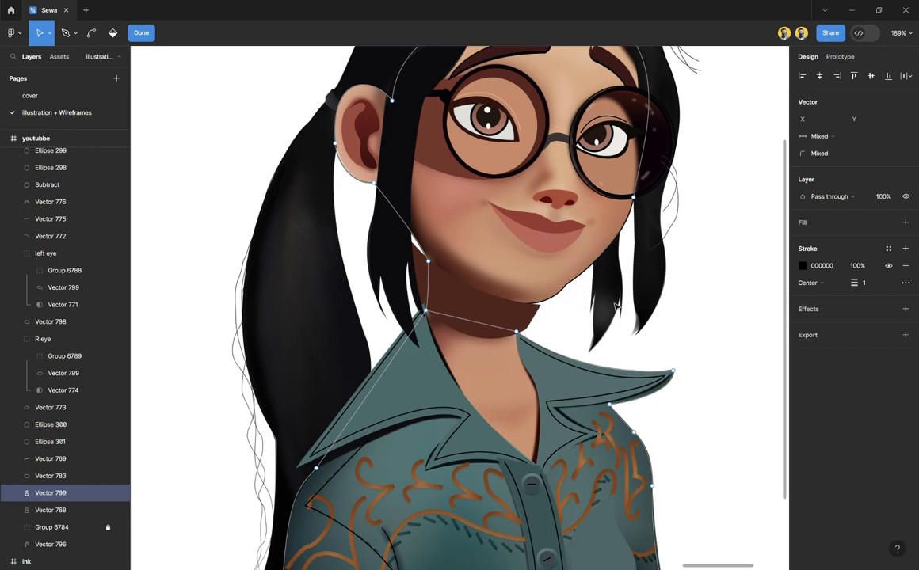
{"action": "scroll", "coordinate": [612, 306], "scroll_direction": "up", "scroll_amount": 3}
{"action": "left_click_drag", "start_coordinate": [653, 277], "coordinate": [328, 106]}
{"action": "key", "text": "Delete"}
{"action": "left_click", "coordinate": [428, 394]}
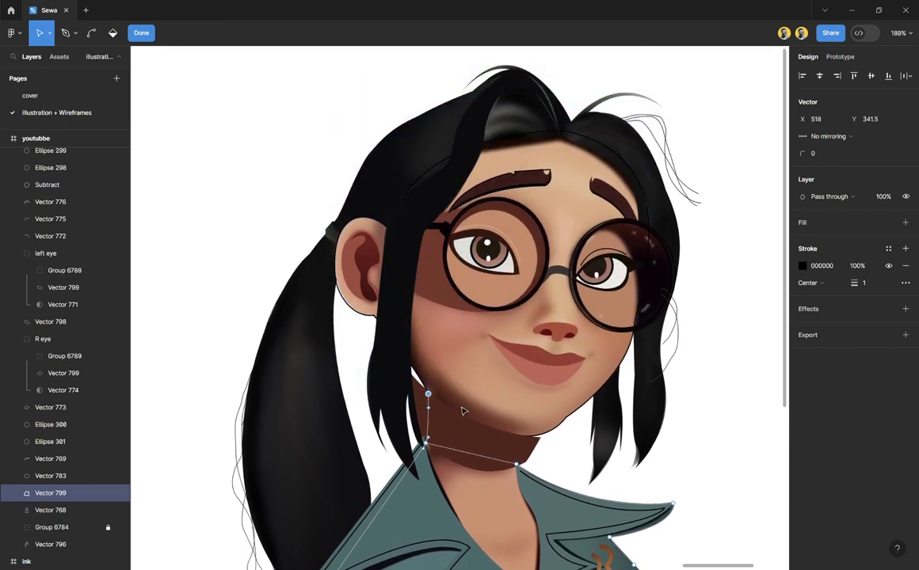
{"action": "key", "text": "Delete"}
{"action": "scroll", "coordinate": [538, 371], "scroll_direction": "down", "scroll_amount": 4}
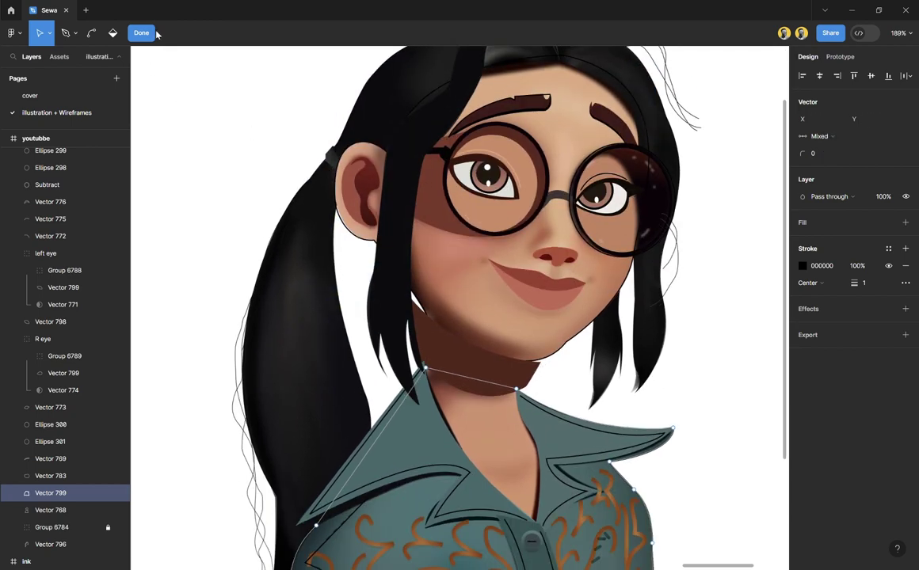
{"action": "left_click", "coordinate": [154, 33]}
{"action": "scroll", "coordinate": [586, 331], "scroll_direction": "down", "scroll_amount": 3}
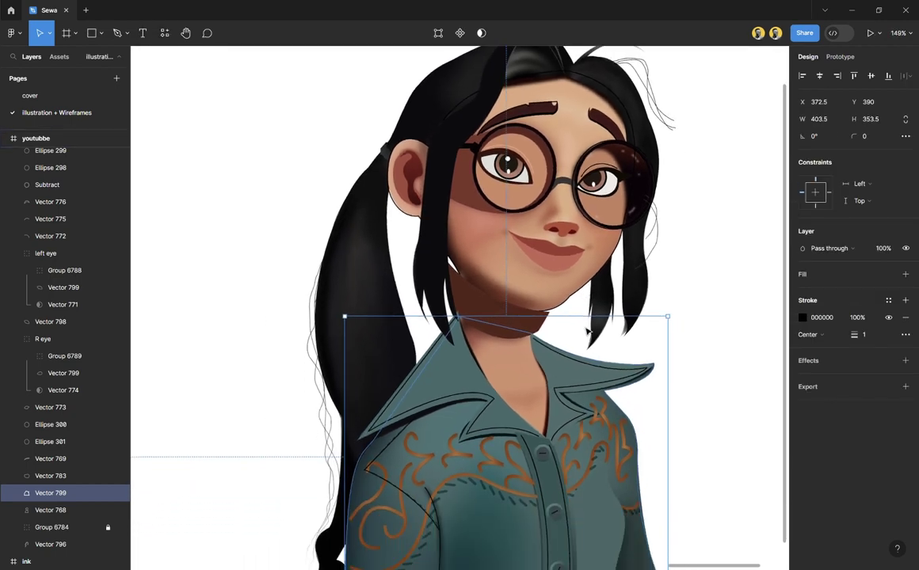
Step: Remove the trimmed shirt shape's outline, fill it dark teal 1D4F53, and send it to the back
{"action": "scroll", "coordinate": [587, 331], "scroll_direction": "down", "scroll_amount": 12}
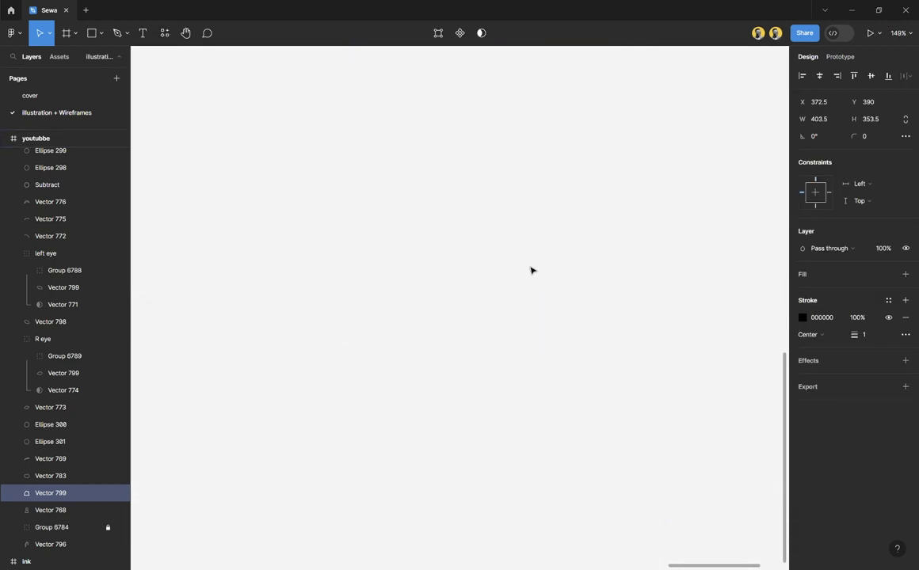
{"action": "key", "text": "shift+2"}
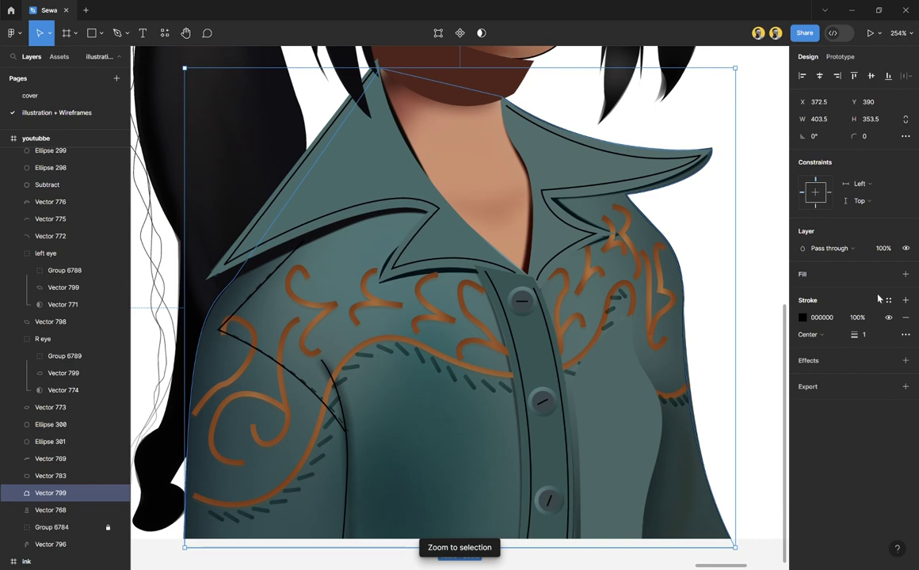
{"action": "left_click", "coordinate": [905, 319]}
{"action": "key", "text": "i"}
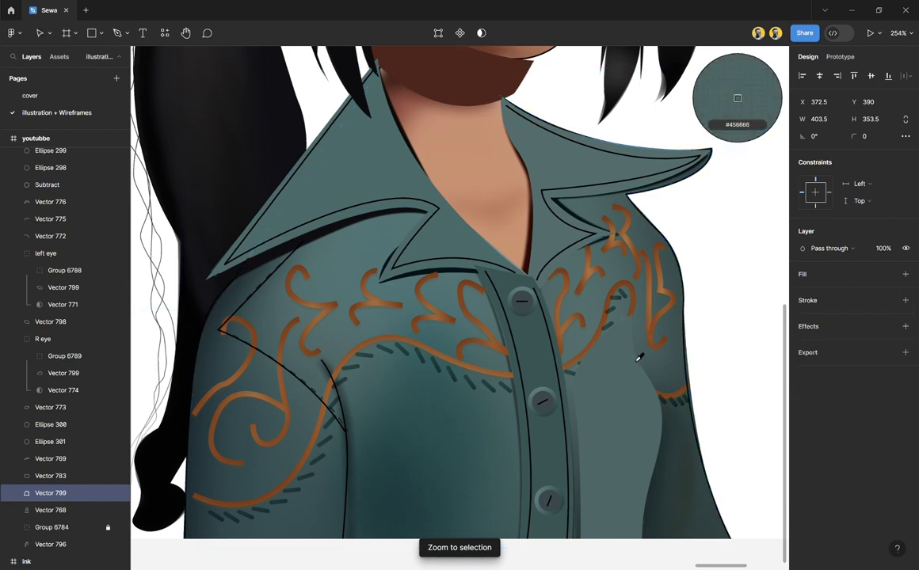
{"action": "left_click", "coordinate": [449, 425]}
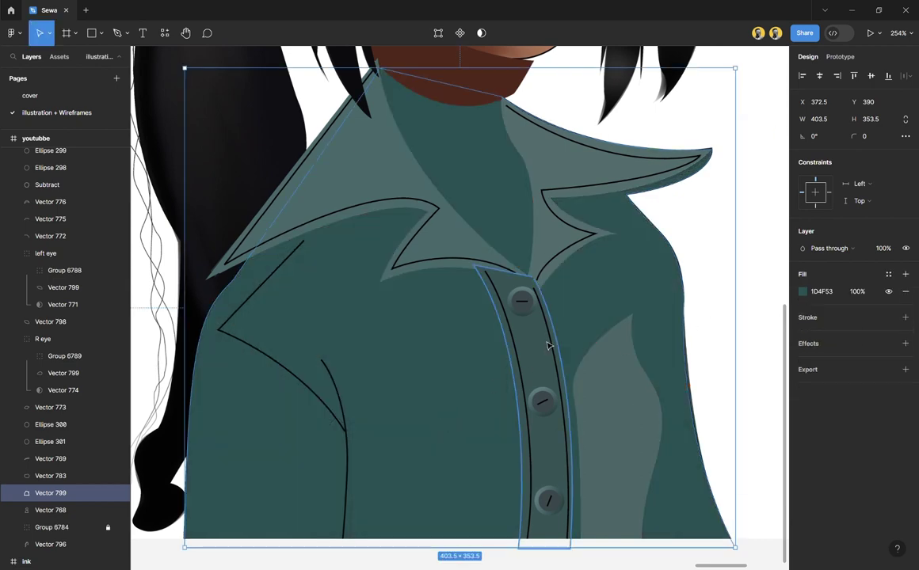
{"action": "key", "text": "["}
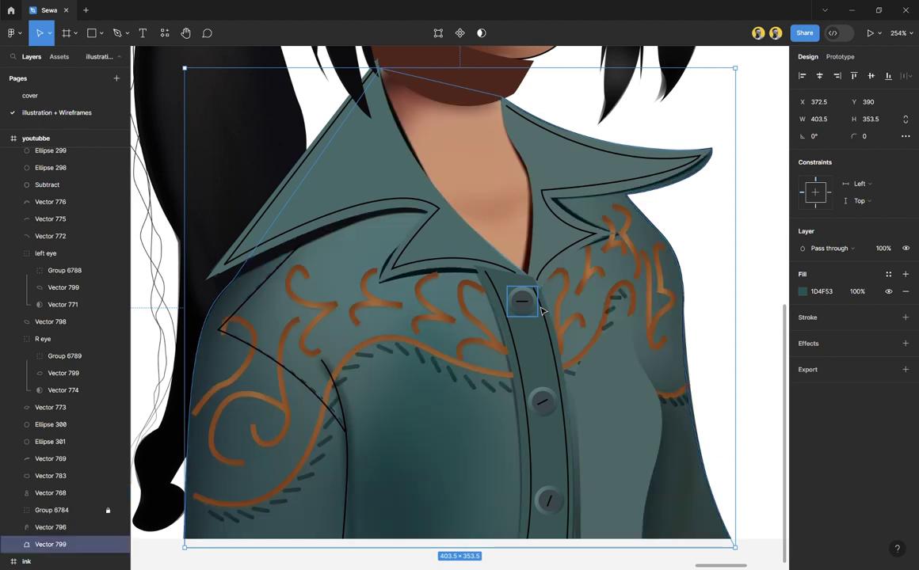
{"action": "left_click", "coordinate": [576, 103]}
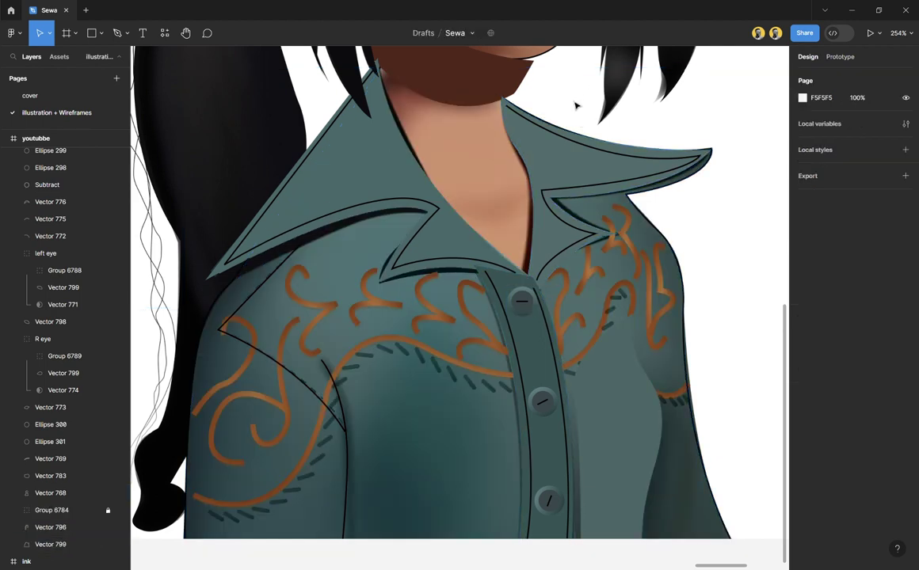
Step: Send the shirt-and-neck shape and the hair shape to the back as well
{"action": "scroll", "coordinate": [576, 114], "scroll_direction": "up", "scroll_amount": 2}
{"action": "left_click", "coordinate": [579, 104]}
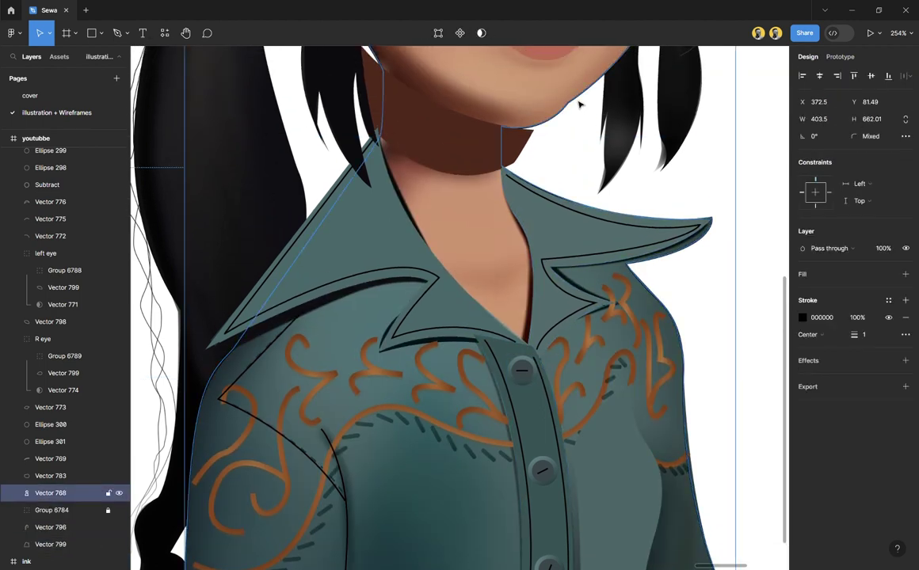
{"action": "key", "text": "["}
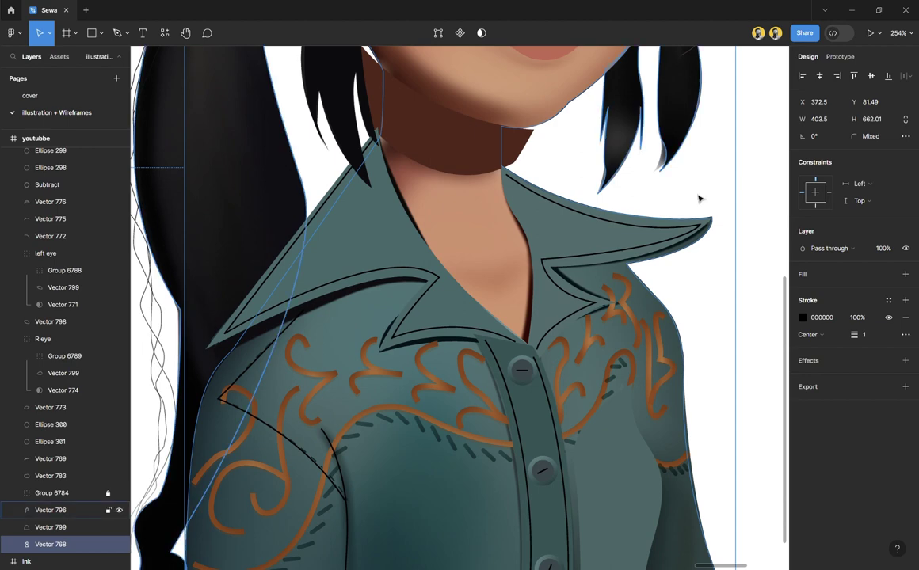
{"action": "left_click", "coordinate": [266, 145]}
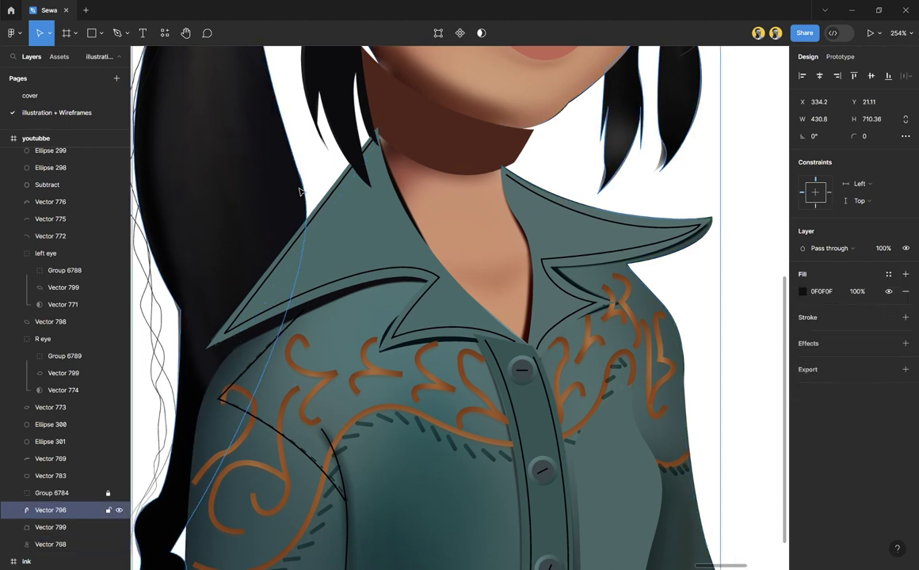
{"action": "key", "text": "["}
{"action": "scroll", "coordinate": [421, 180], "scroll_direction": "down", "scroll_amount": 3}
{"action": "left_click", "coordinate": [729, 190]}
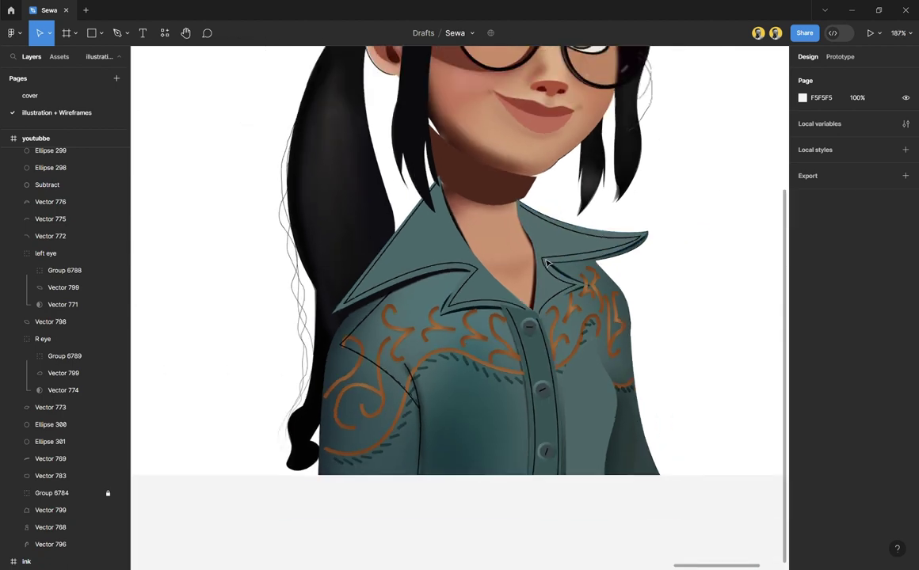
{"action": "scroll", "coordinate": [546, 263], "scroll_direction": "down", "scroll_amount": 5}
{"action": "scroll", "coordinate": [543, 260], "scroll_direction": "up", "scroll_amount": 4}
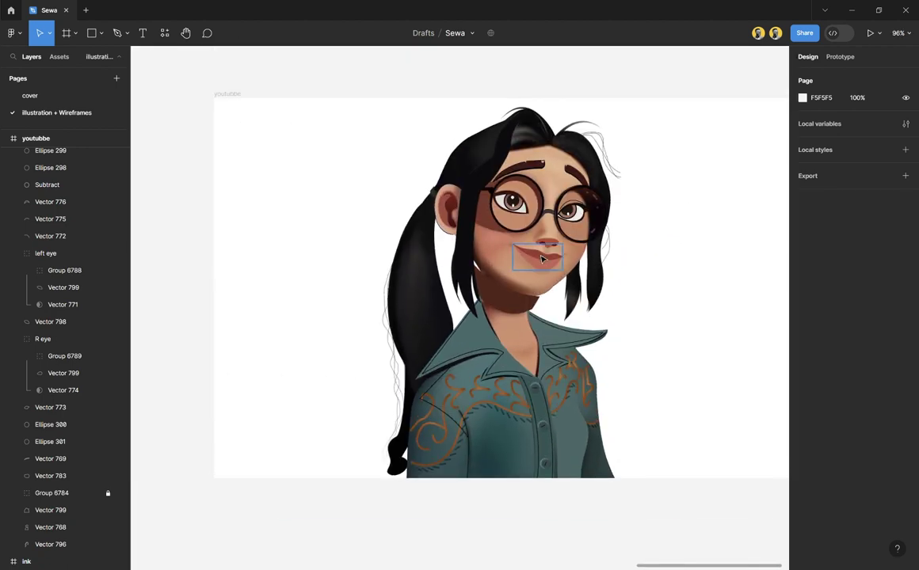
Step: Check the left eye group's stacking by moving it up one layer and back down
{"action": "right_click", "coordinate": [496, 203]}
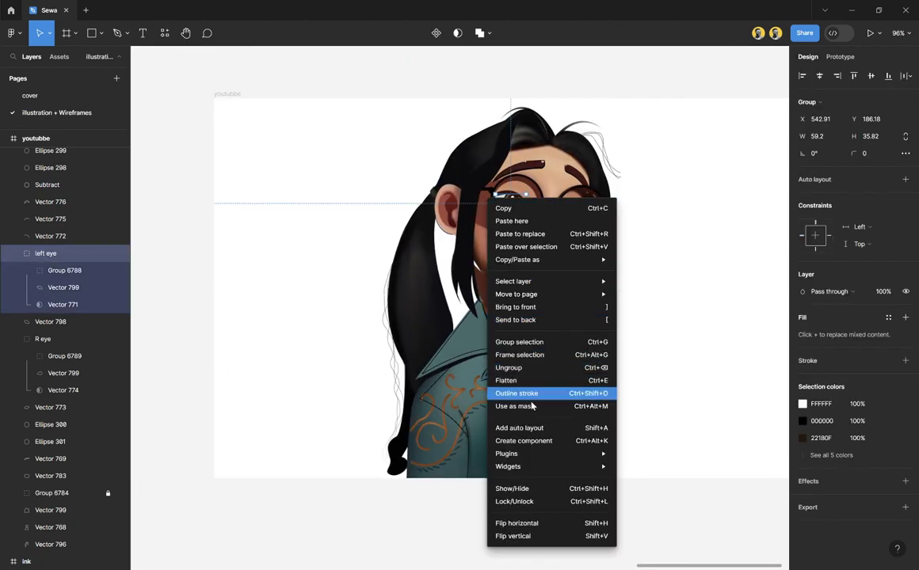
{"action": "mouse_move", "coordinate": [537, 459]}
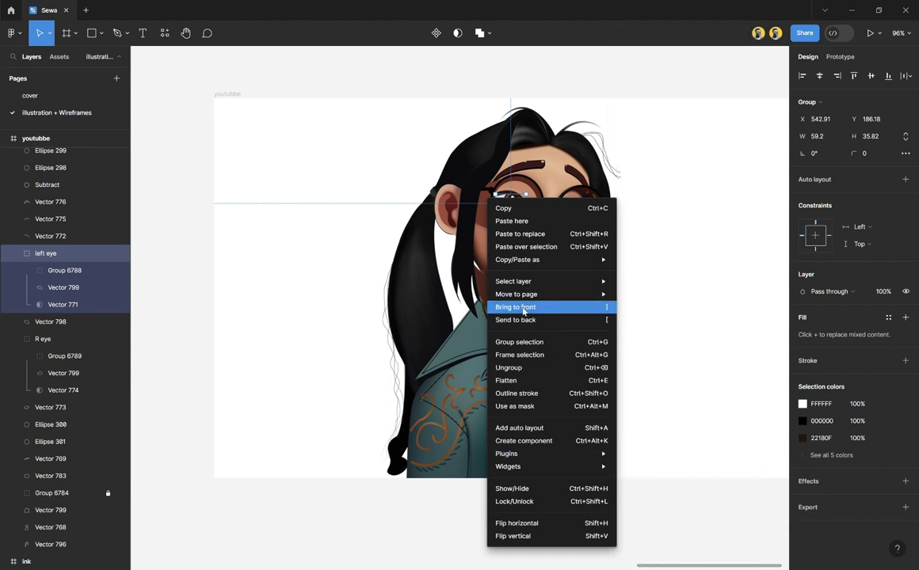
{"action": "mouse_move", "coordinate": [611, 297]}
{"action": "mouse_move", "coordinate": [546, 281]}
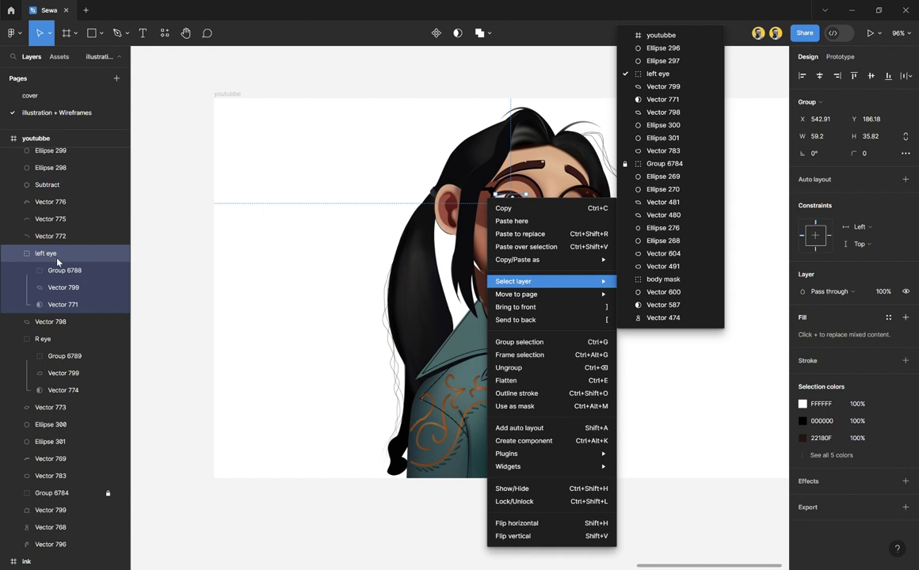
{"action": "left_click", "coordinate": [144, 206]}
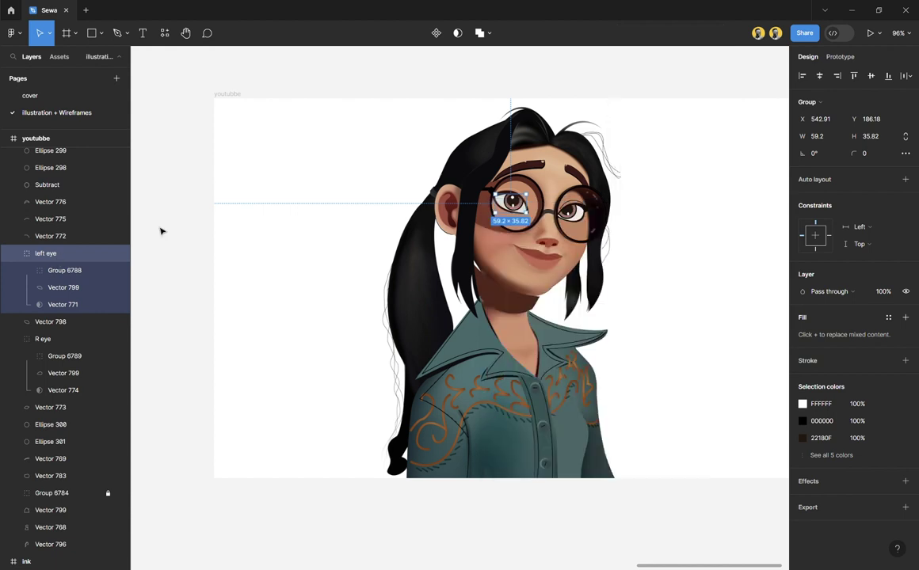
{"action": "key", "text": "ctrl+bracketright"}
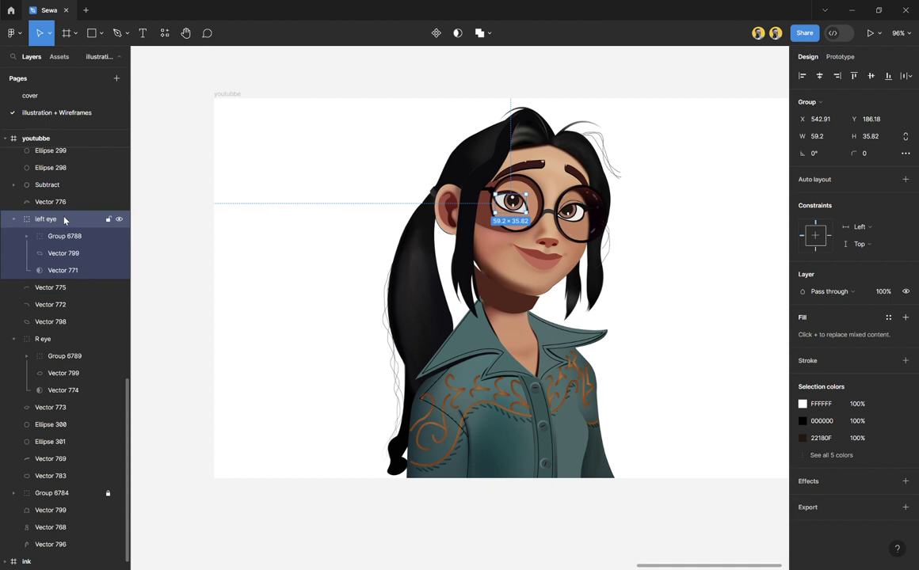
{"action": "key", "text": "ctrl+bracketleft"}
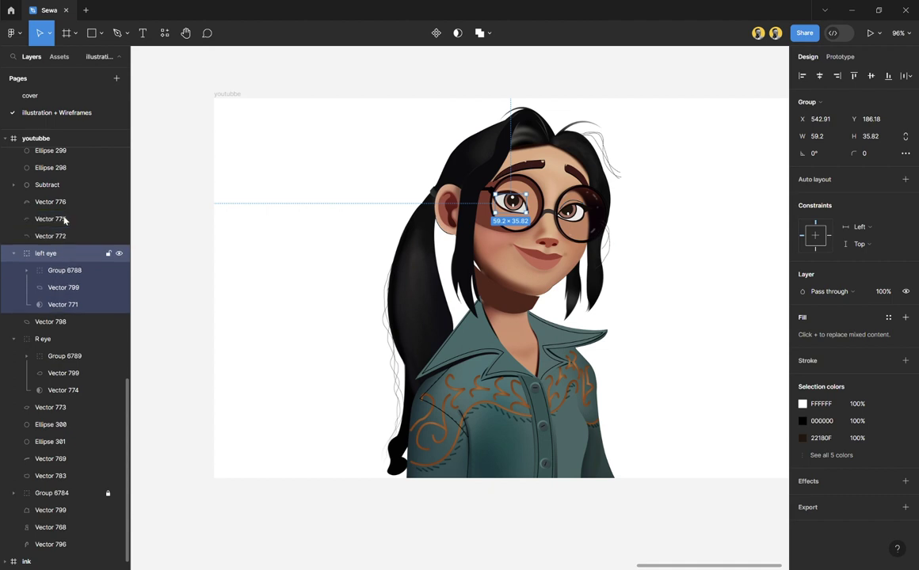
Step: Deselect the left eye group and select the whole youtubbe frame
{"action": "left_click", "coordinate": [311, 80]}
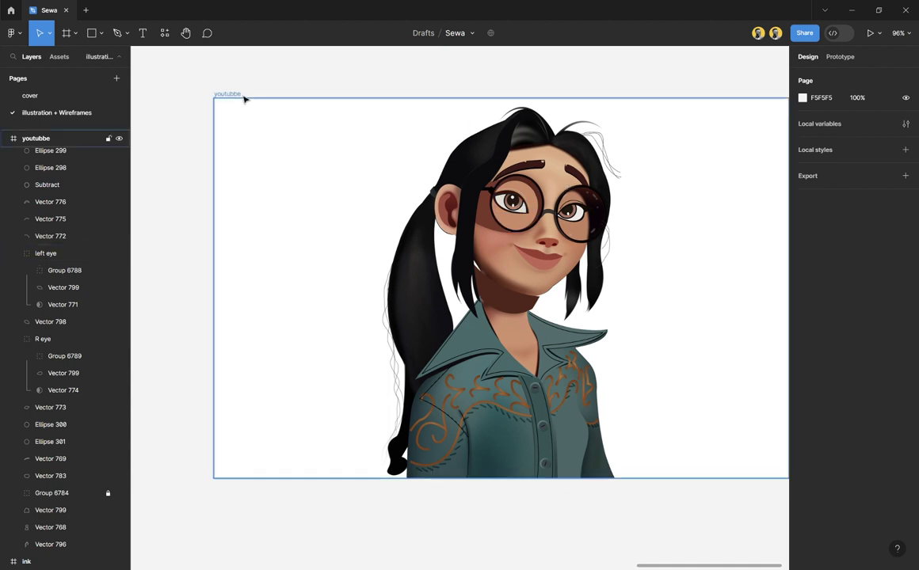
{"action": "left_click", "coordinate": [227, 125]}
{"action": "scroll", "coordinate": [91, 387], "scroll_direction": "down", "scroll_amount": 1}
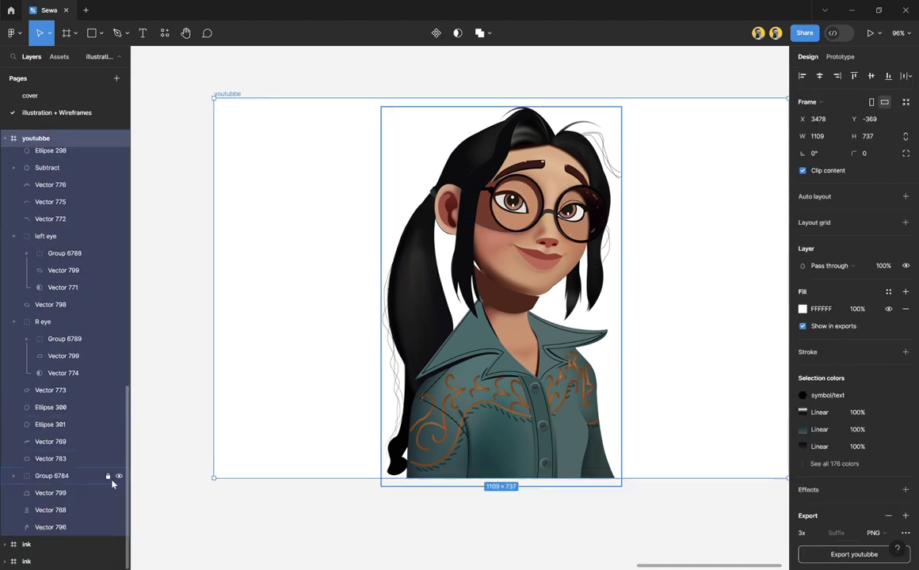
{"action": "left_click", "coordinate": [119, 478]}
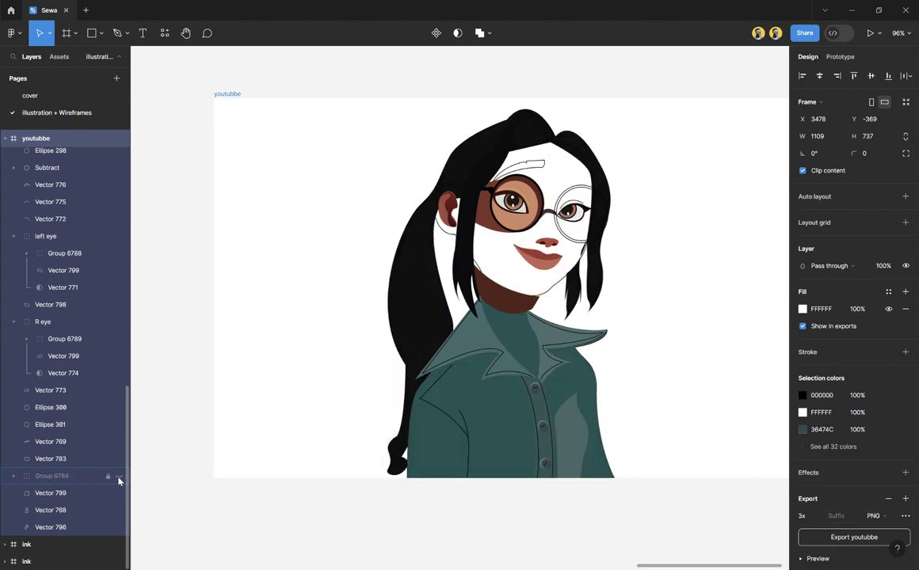
{"action": "left_click", "coordinate": [119, 477]}
{"action": "left_click", "coordinate": [119, 477]}
{"action": "left_click", "coordinate": [119, 478]}
{"action": "left_click", "coordinate": [118, 477]}
{"action": "left_click", "coordinate": [119, 477]}
{"action": "left_click", "coordinate": [119, 478]}
{"action": "left_click", "coordinate": [119, 478]}
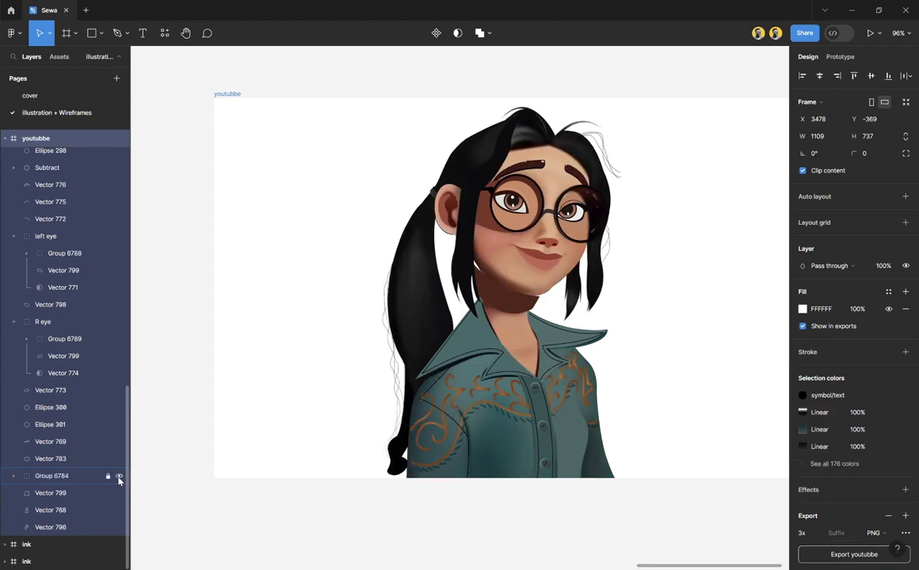
{"action": "left_click", "coordinate": [491, 527]}
{"action": "scroll", "coordinate": [535, 369], "scroll_direction": "up", "scroll_amount": 10}
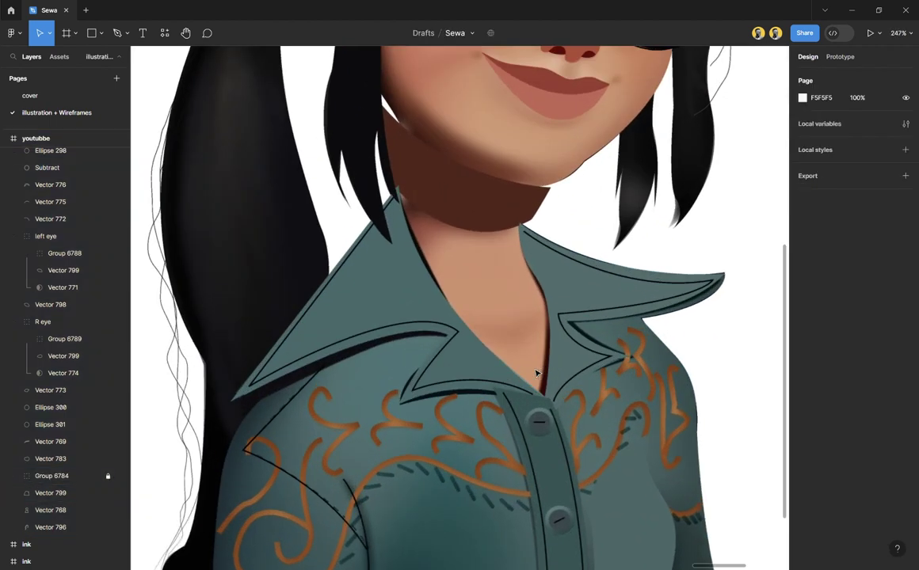
{"action": "scroll", "coordinate": [453, 267], "scroll_direction": "down", "scroll_amount": 6}
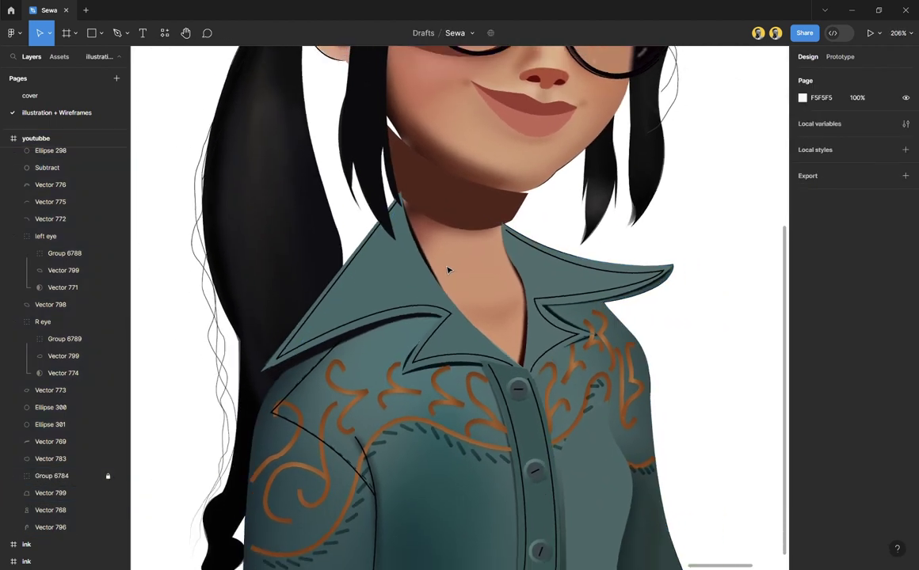
{"action": "scroll", "coordinate": [447, 270], "scroll_direction": "down", "scroll_amount": 2}
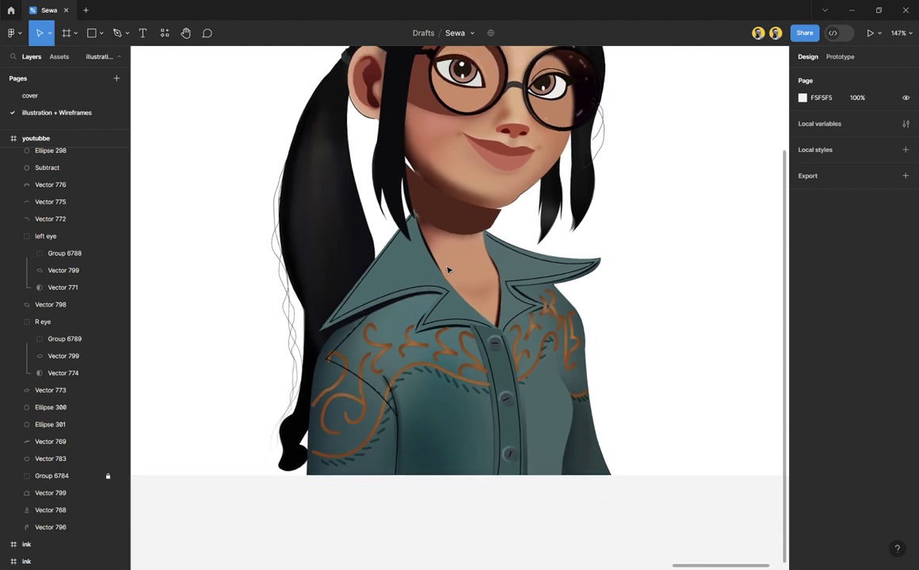
{"action": "scroll", "coordinate": [396, 202], "scroll_direction": "up", "scroll_amount": 3}
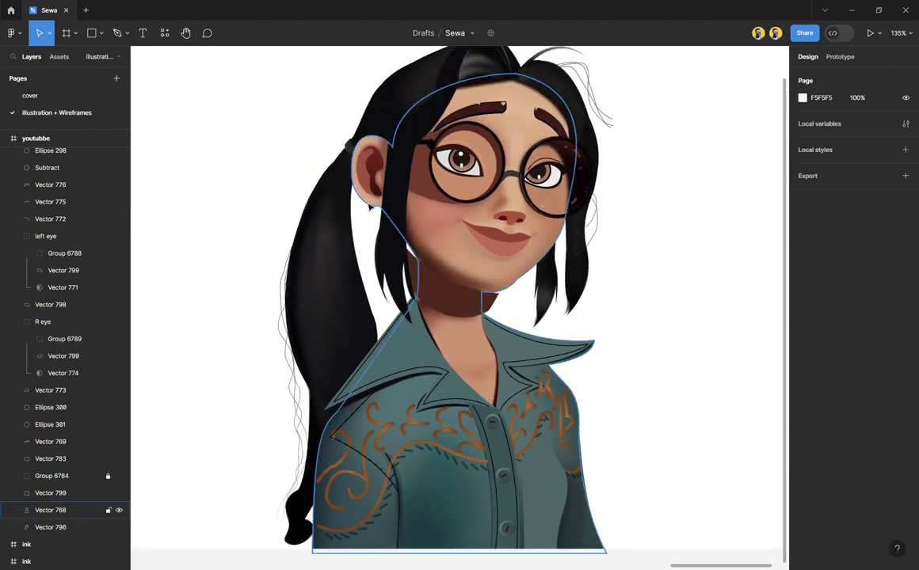
{"action": "left_click", "coordinate": [360, 204]}
{"action": "scroll", "coordinate": [499, 238], "scroll_direction": "up", "scroll_amount": 1}
{"action": "scroll", "coordinate": [499, 238], "scroll_direction": "up", "scroll_amount": 1}
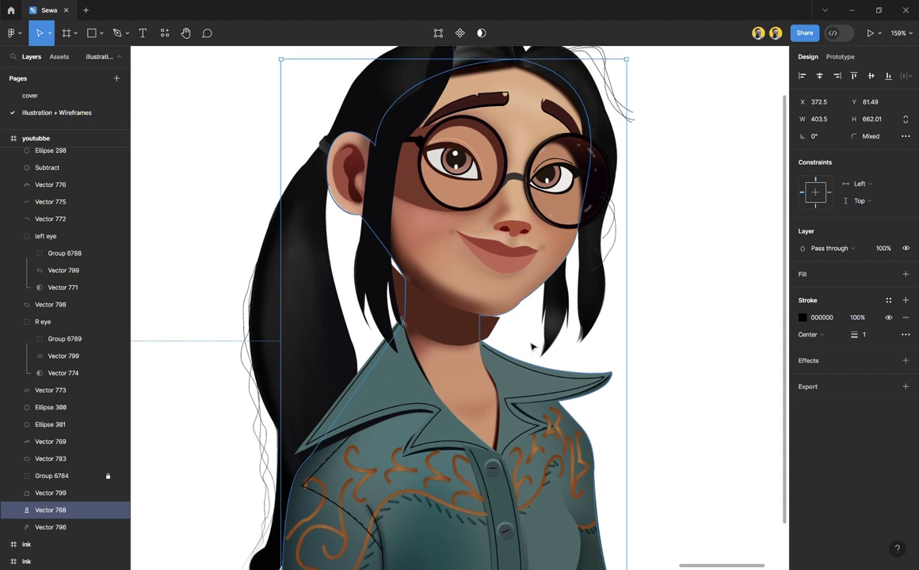
Step: Pen-draw a neck shape from the right of the neck down to the shirt's V
{"action": "key", "text": "p"}
{"action": "left_click", "coordinate": [501, 328]}
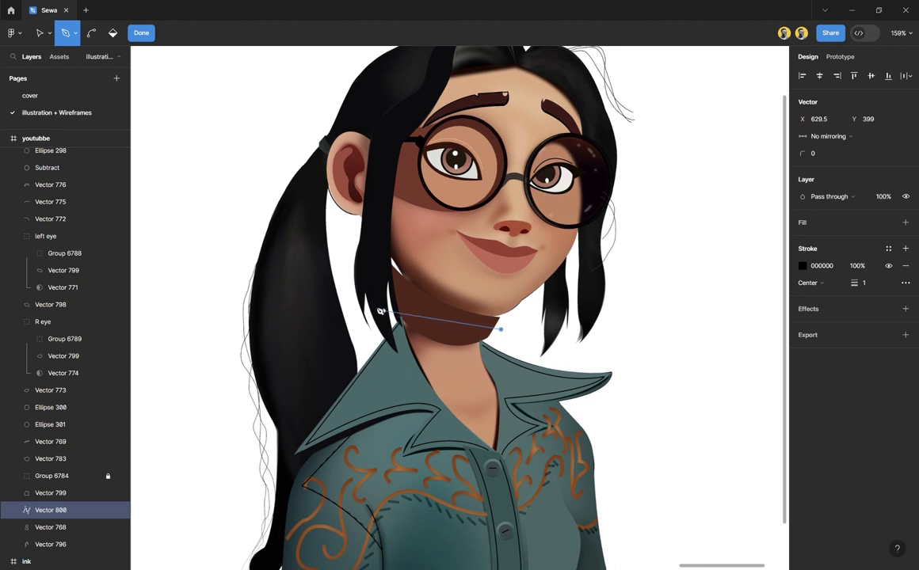
{"action": "left_click", "coordinate": [377, 304]}
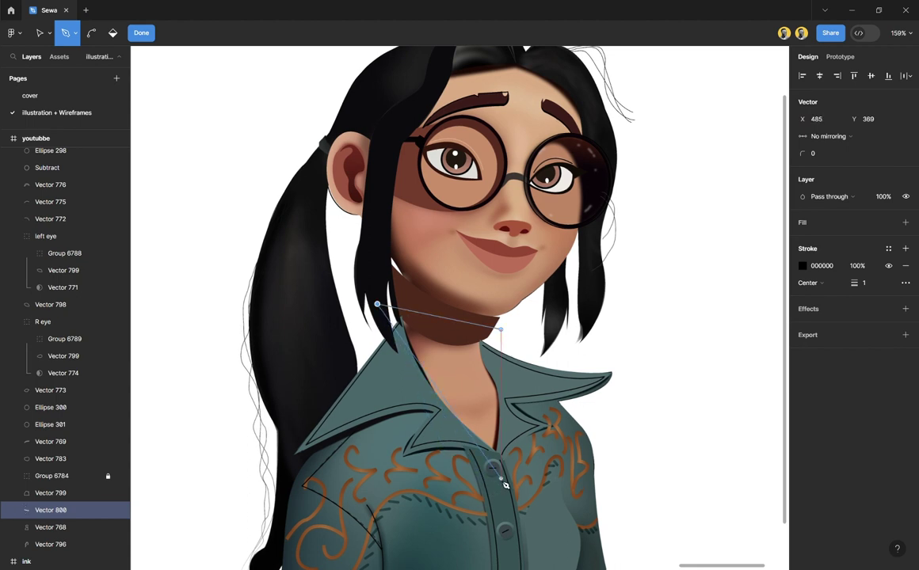
{"action": "left_click_drag", "start_coordinate": [501, 479], "coordinate": [592, 523]}
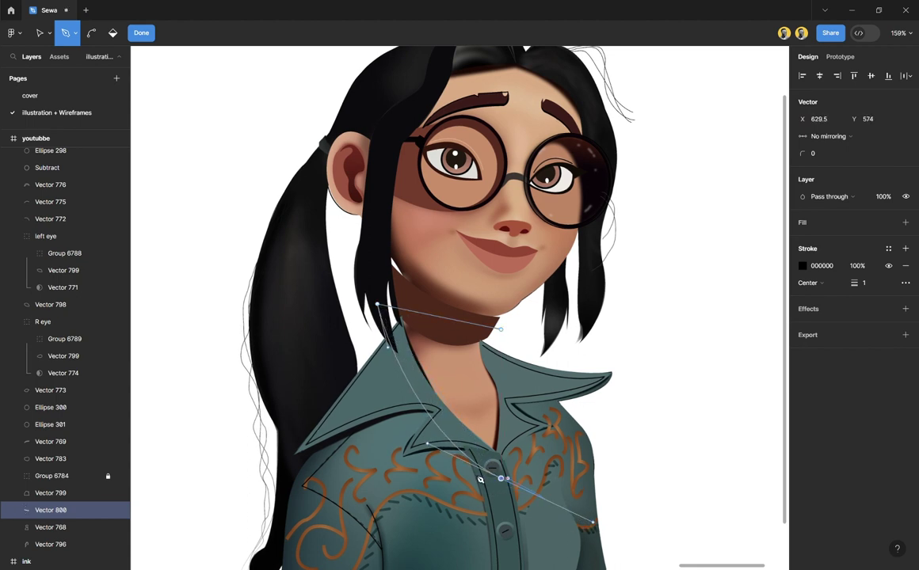
{"action": "left_click", "coordinate": [501, 479]}
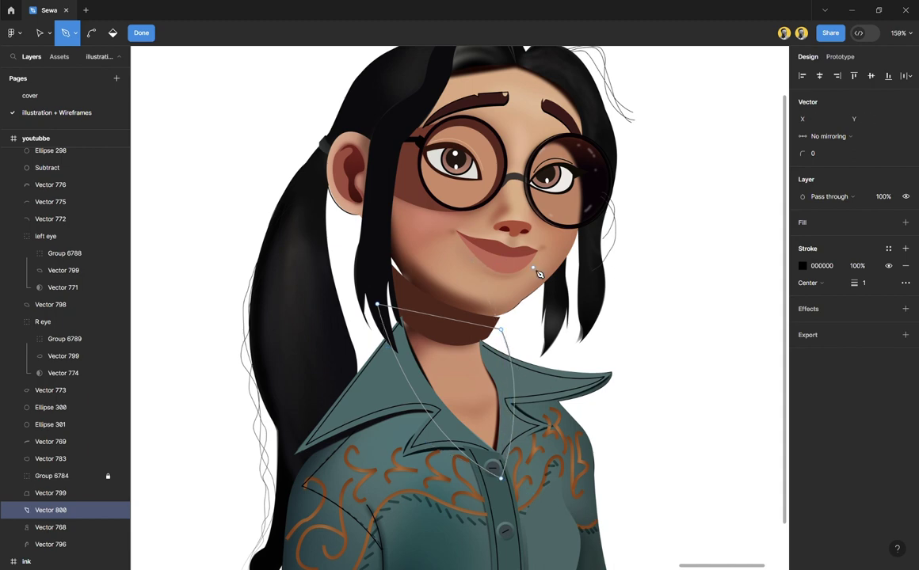
{"action": "key", "text": "Escape"}
Step: Give neck shape Vector 800 no stroke and a sampled D4916A fill, and bring it in front of the collar
{"action": "left_click", "coordinate": [622, 309]}
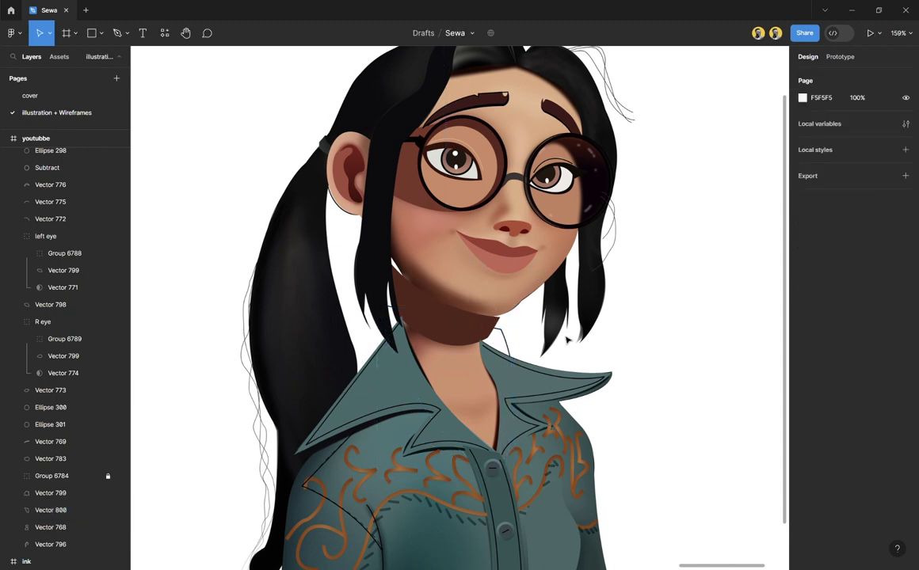
{"action": "scroll", "coordinate": [546, 339], "scroll_direction": "down", "scroll_amount": 1}
{"action": "scroll", "coordinate": [533, 338], "scroll_direction": "down", "scroll_amount": 3}
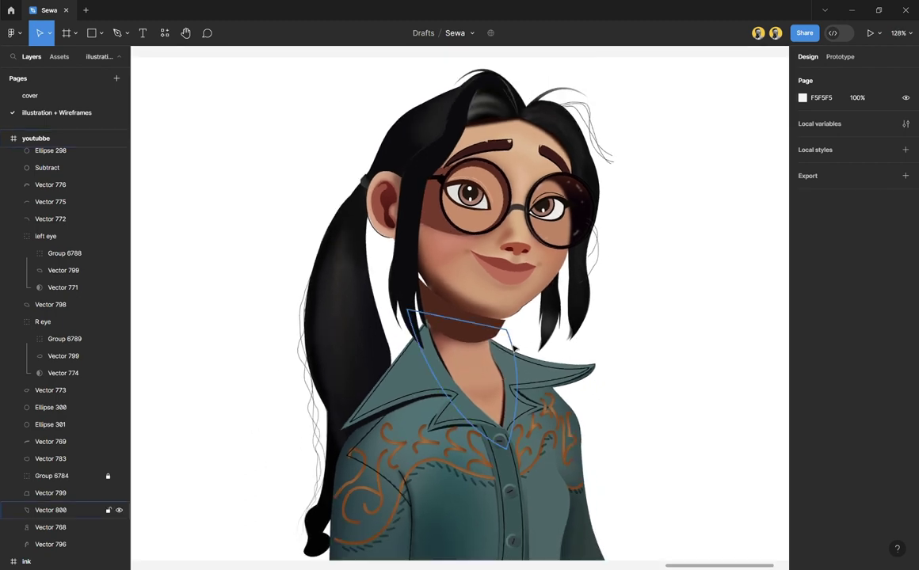
{"action": "left_click", "coordinate": [466, 315]}
{"action": "left_click", "coordinate": [905, 317]}
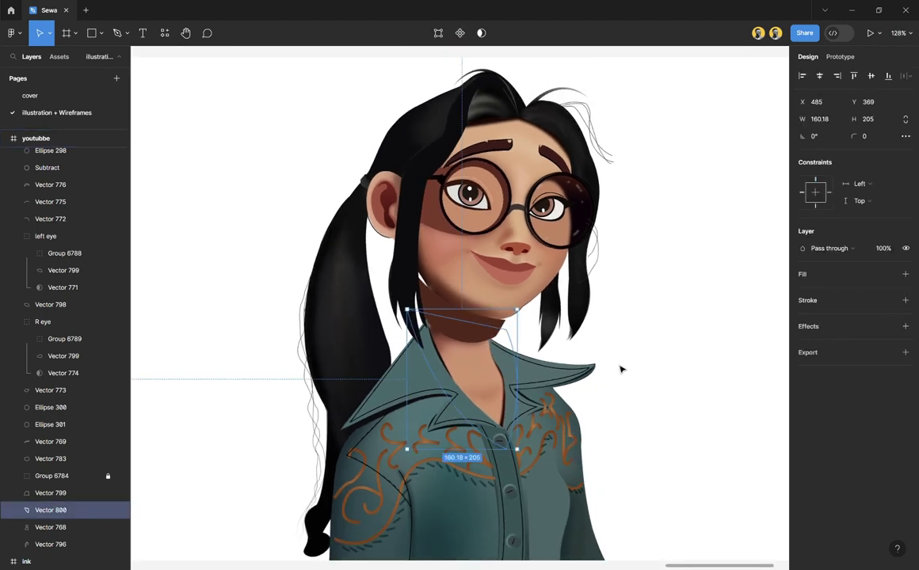
{"action": "key", "text": "i"}
{"action": "left_click", "coordinate": [475, 368]}
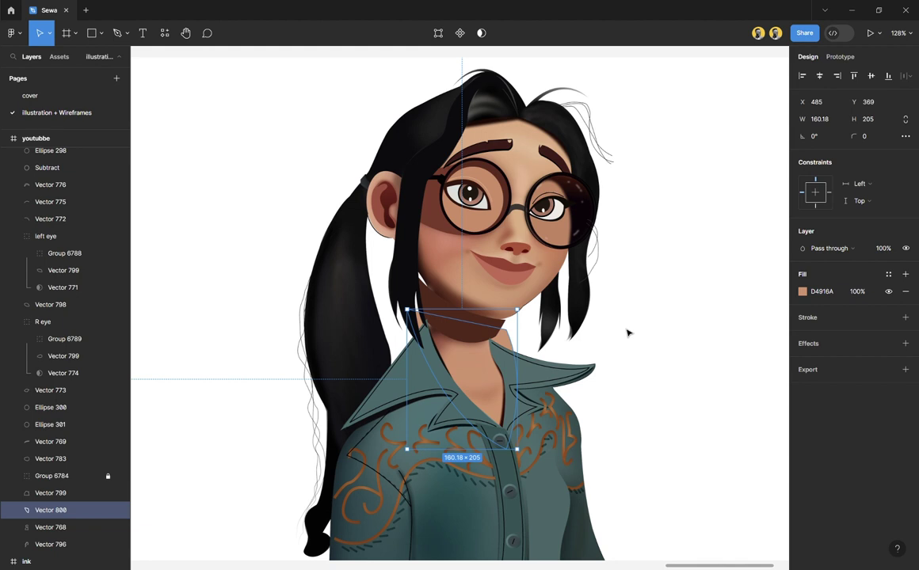
{"action": "key", "text": "]"}
{"action": "left_click", "coordinate": [627, 331]}
Step: Remove Vector 768's black stroke and fill it with skin tone E6B78E sampled from the face
{"action": "scroll", "coordinate": [628, 331], "scroll_direction": "up", "scroll_amount": 2}
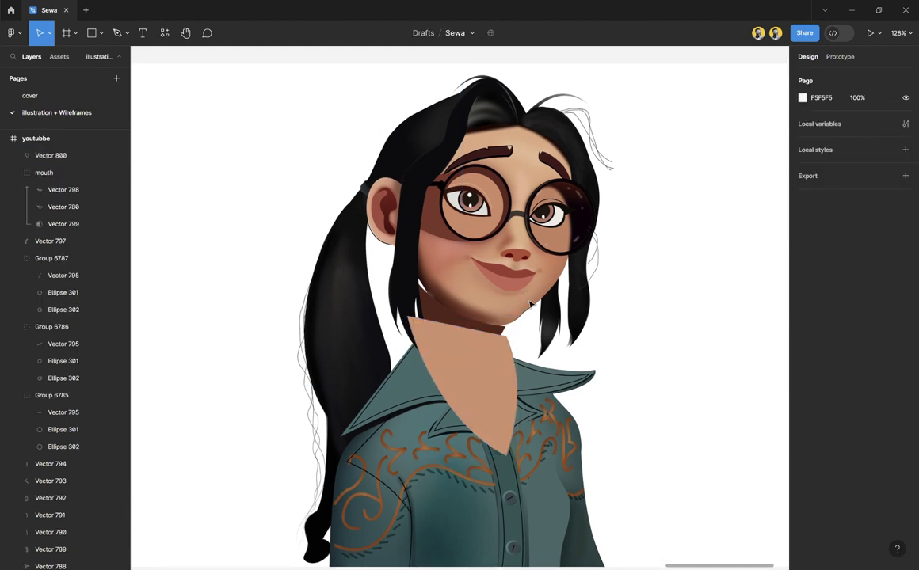
{"action": "left_click", "coordinate": [558, 162]}
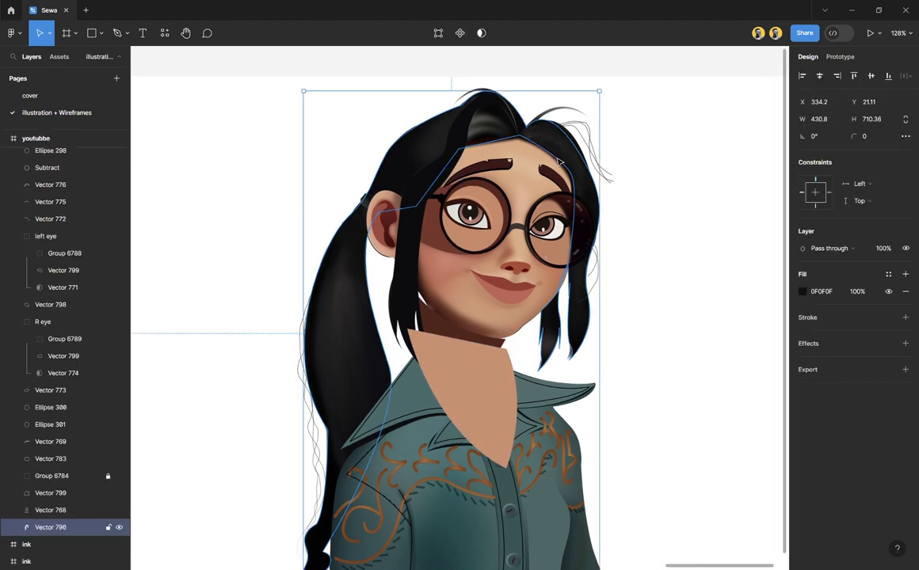
{"action": "key", "text": "Escape"}
{"action": "left_click", "coordinate": [531, 329]}
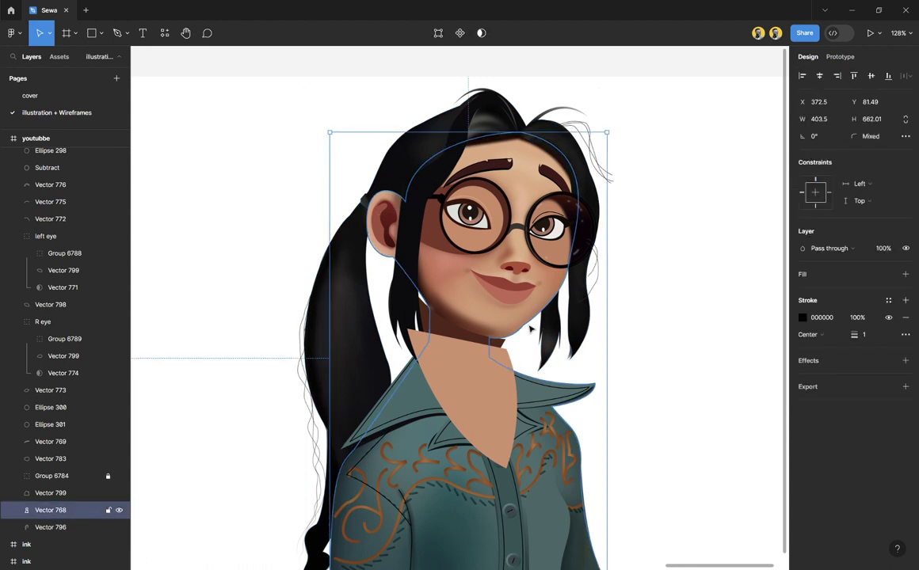
{"action": "left_click", "coordinate": [906, 317]}
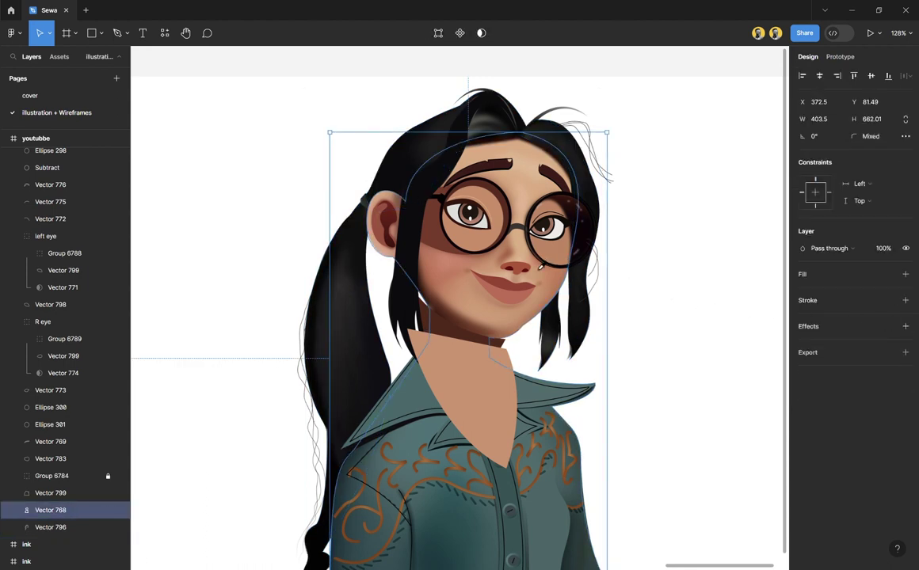
{"action": "key", "text": "i"}
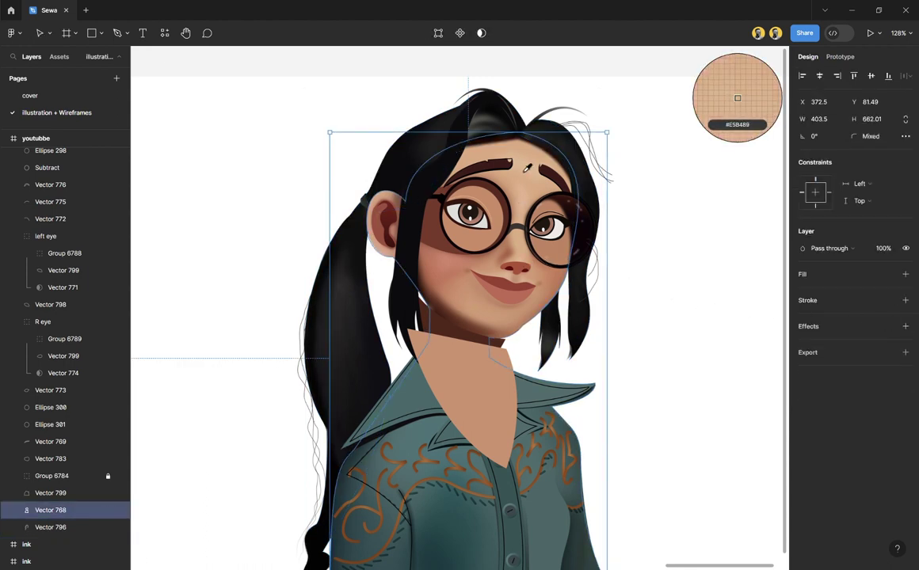
{"action": "left_click", "coordinate": [524, 173]}
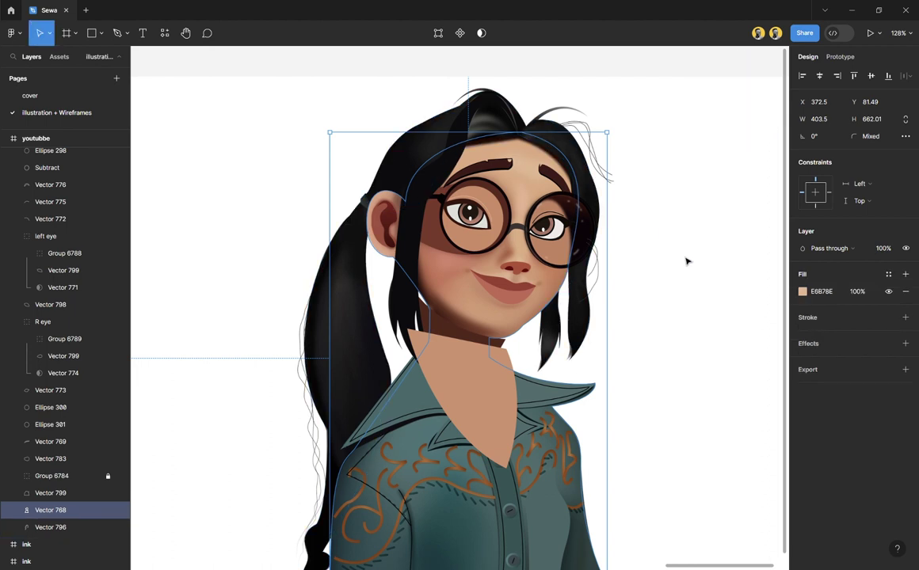
Step: Lock Group 6784 and zoom out to fit the whole frame
{"action": "left_click", "coordinate": [686, 261]}
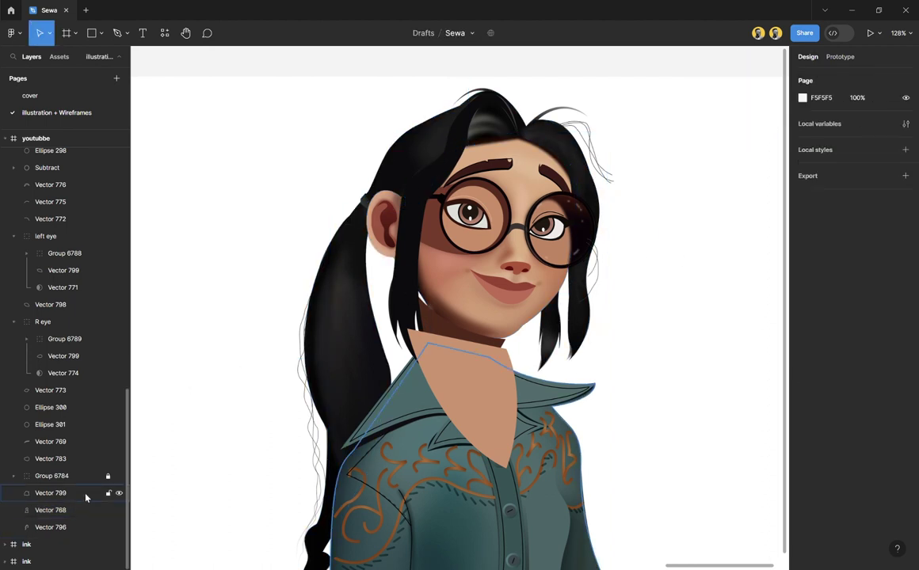
{"action": "left_click", "coordinate": [108, 476]}
{"action": "key", "text": "shift+1"}
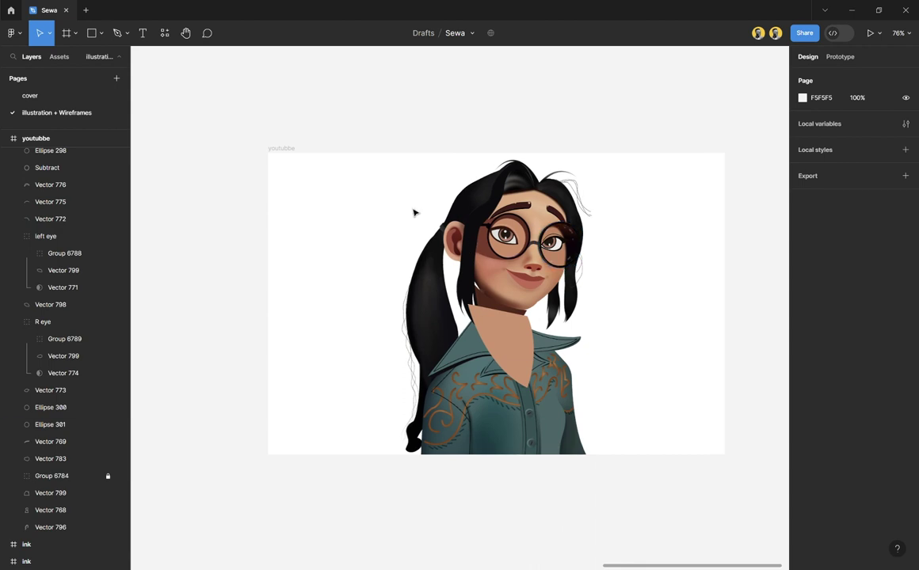
Step: Widen the youtubbe frame leftward to 1291 and move the reference painting left of the redraw
{"action": "left_click", "coordinate": [296, 151]}
{"action": "left_click_drag", "start_coordinate": [269, 229], "coordinate": [219, 226]}
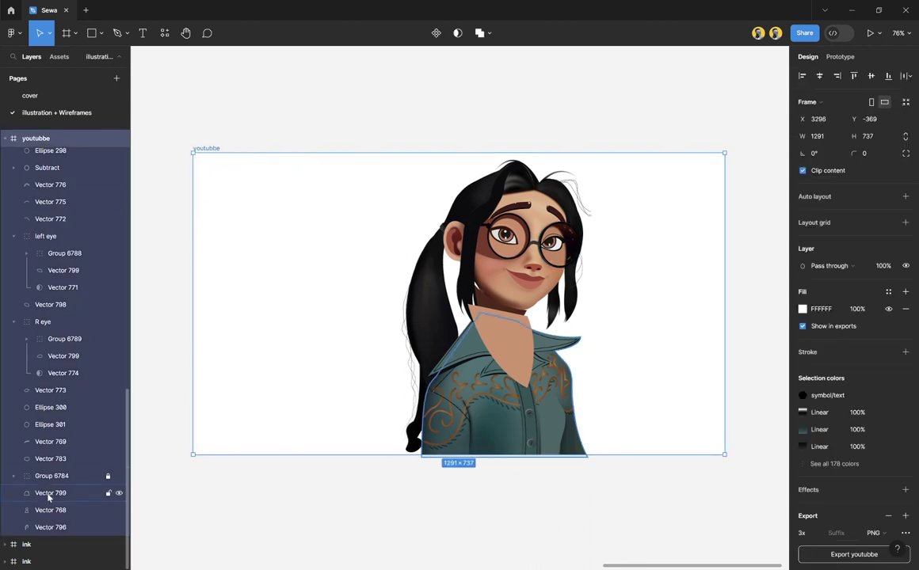
{"action": "left_click", "coordinate": [98, 476]}
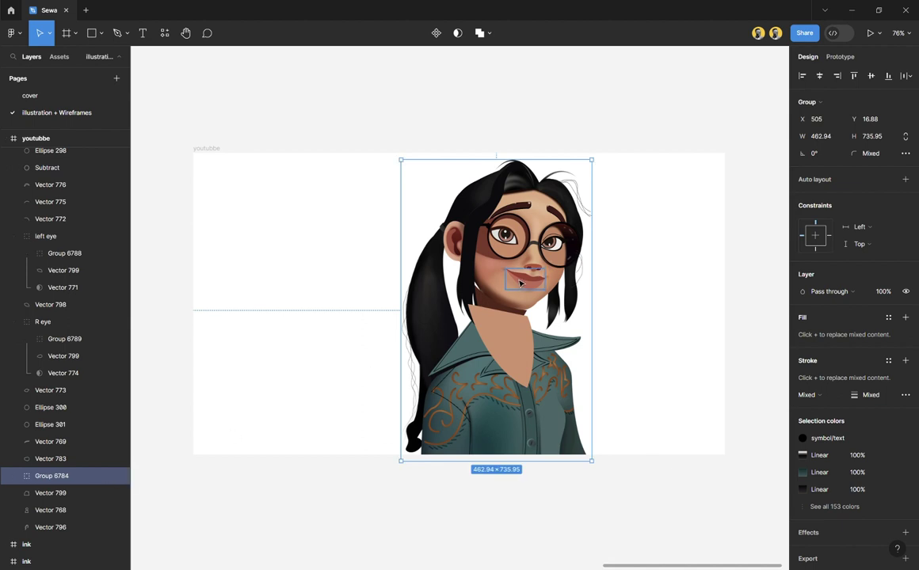
{"action": "left_click_drag", "start_coordinate": [519, 271], "coordinate": [344, 260]}
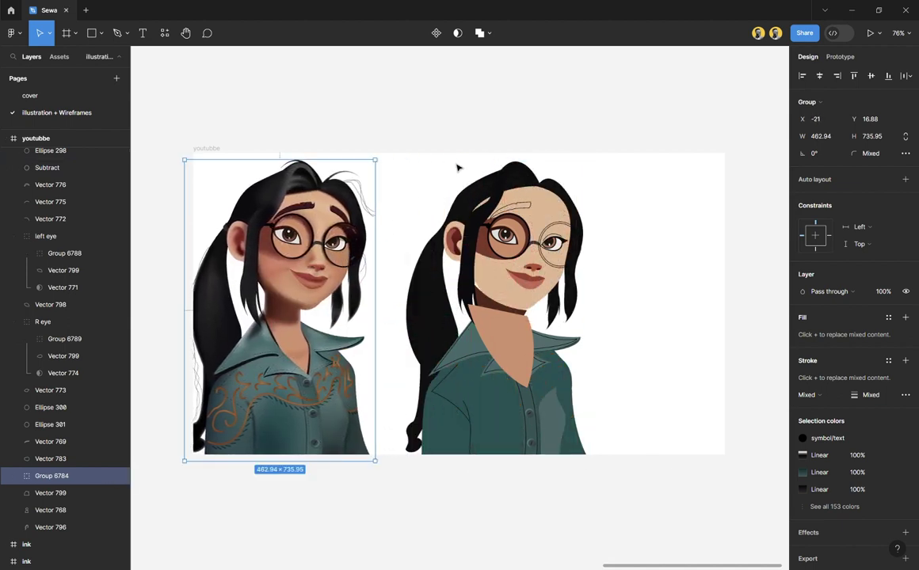
Step: Shift both illustrations right inside the frame and nudge the reference slightly left
{"action": "left_click", "coordinate": [201, 148]}
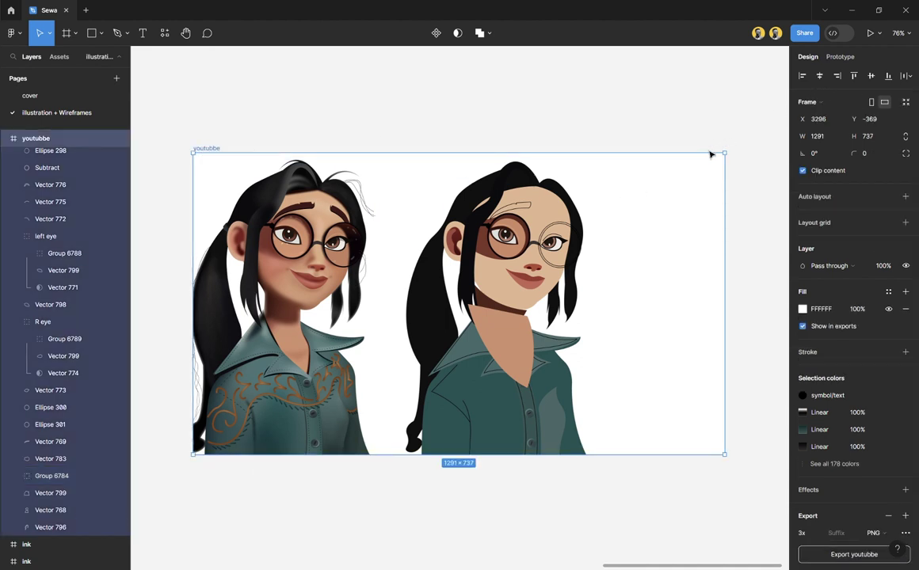
{"action": "key", "text": "Return"}
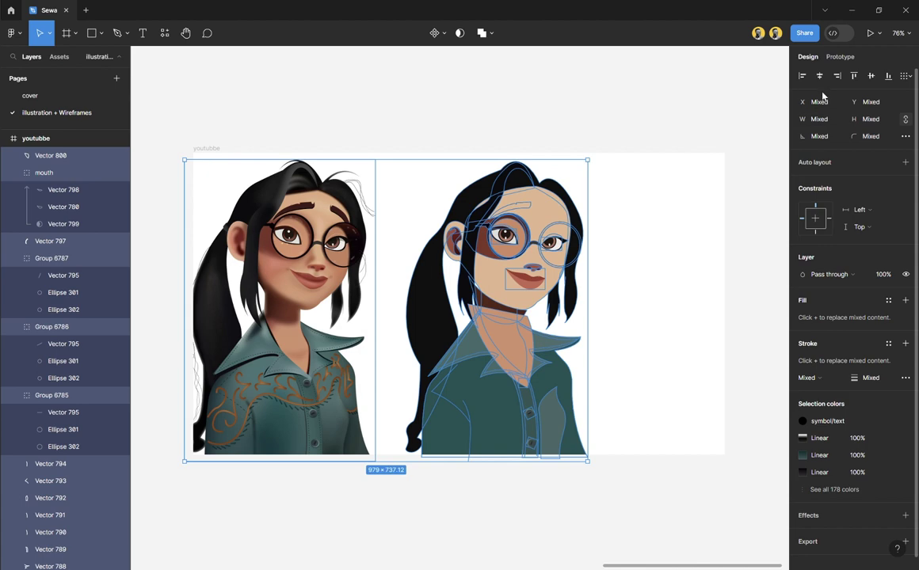
{"action": "left_click_drag", "start_coordinate": [226, 222], "coordinate": [298, 222]}
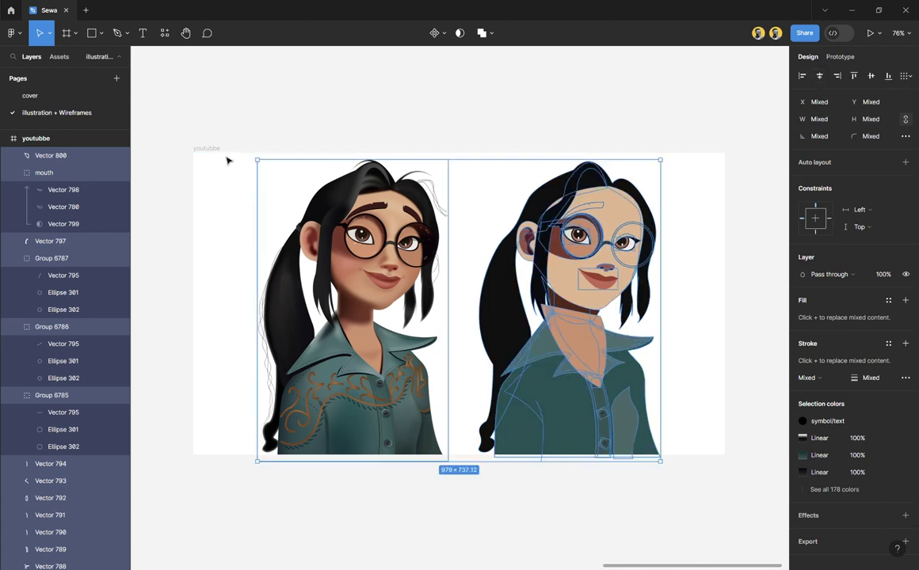
{"action": "left_click", "coordinate": [286, 198]}
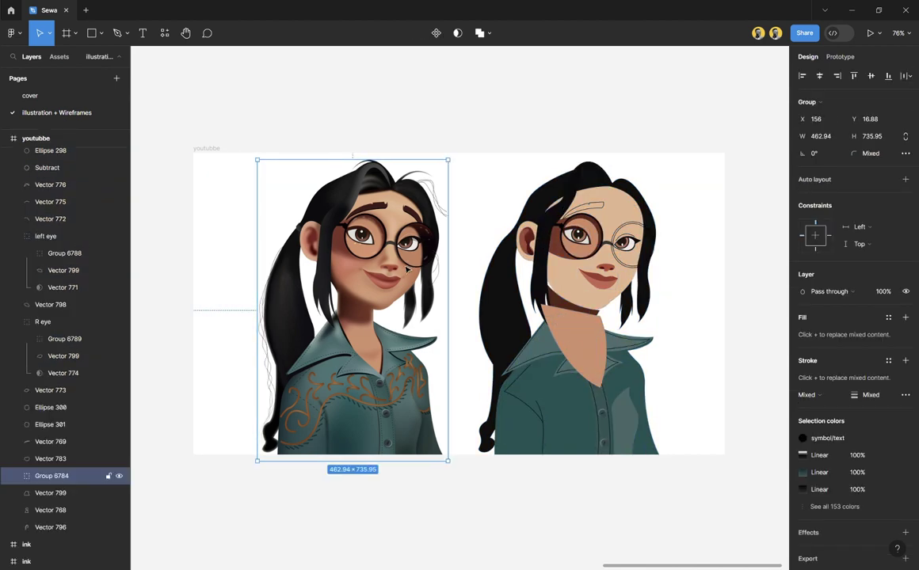
{"action": "left_click_drag", "start_coordinate": [406, 270], "coordinate": [400, 265]}
{"action": "scroll", "coordinate": [505, 316], "scroll_direction": "up", "scroll_amount": 5}
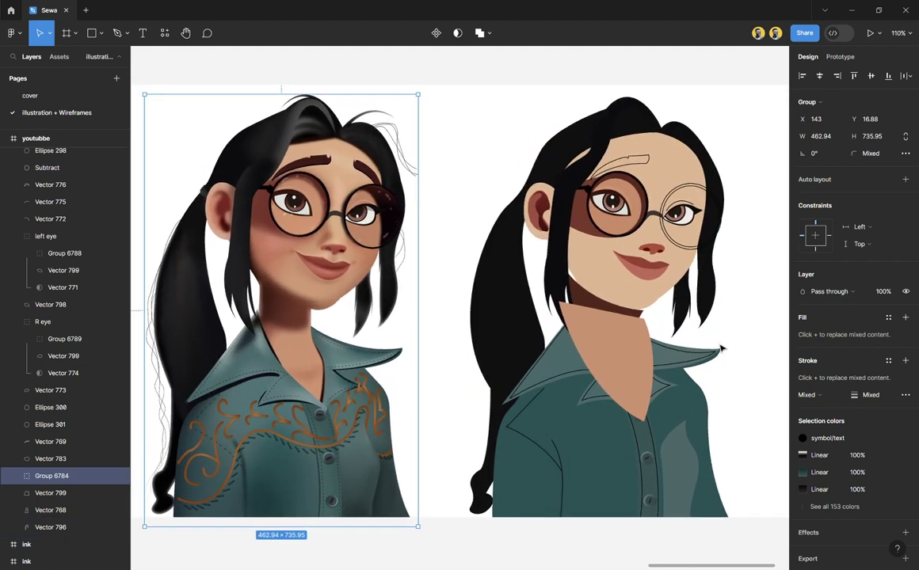
{"action": "scroll", "coordinate": [720, 349], "scroll_direction": "right", "scroll_amount": 2}
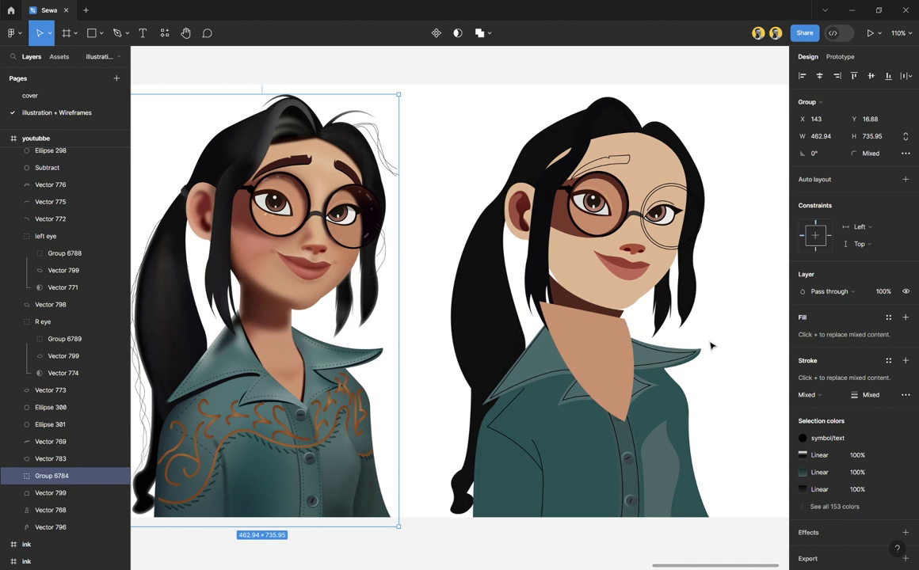
{"action": "scroll", "coordinate": [669, 237], "scroll_direction": "up", "scroll_amount": 2}
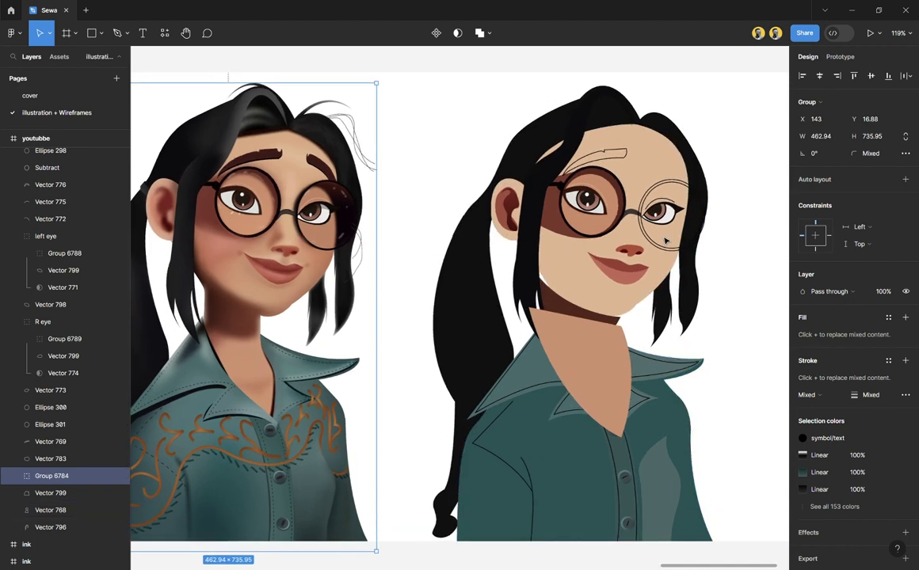
{"action": "left_click", "coordinate": [673, 162]}
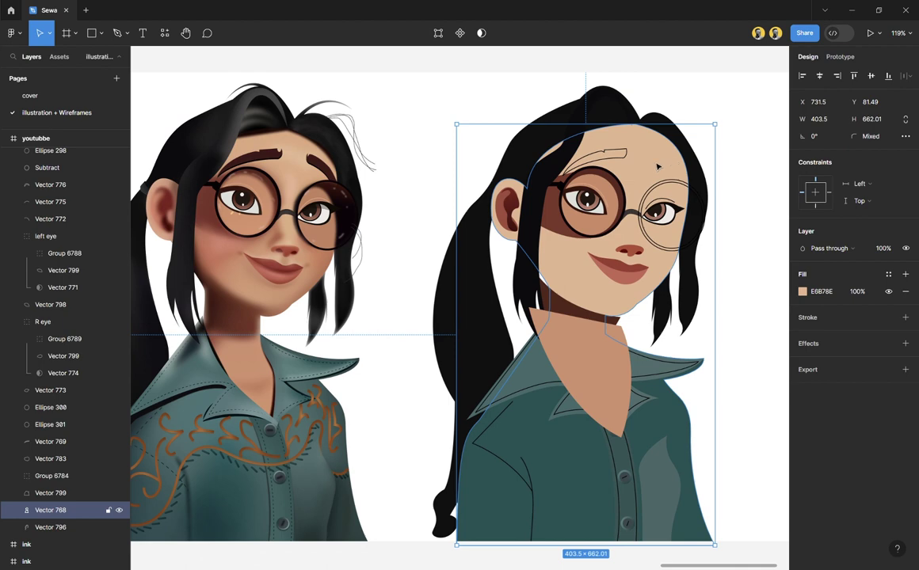
Step: Copy the reference illustration's eyebrow onto the right face's brow
{"action": "scroll", "coordinate": [328, 159], "scroll_direction": "up", "scroll_amount": 10}
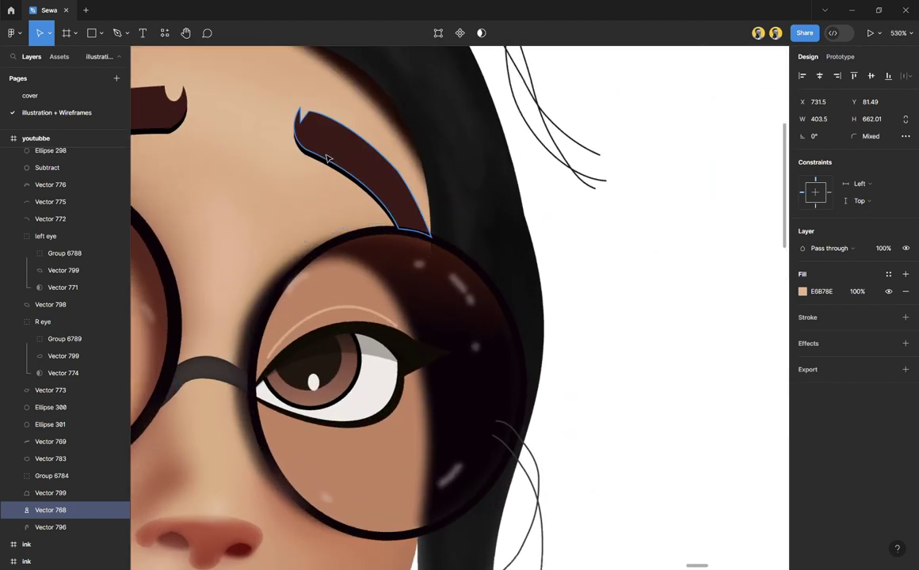
{"action": "scroll", "coordinate": [327, 159], "scroll_direction": "up", "scroll_amount": 1}
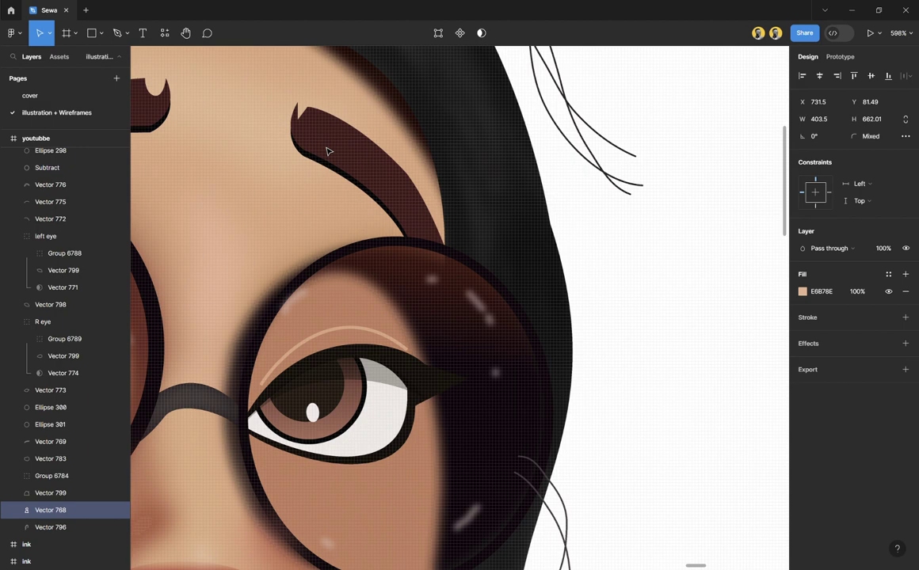
{"action": "left_click", "coordinate": [347, 157]}
{"action": "scroll", "coordinate": [273, 192], "scroll_direction": "down", "scroll_amount": 5}
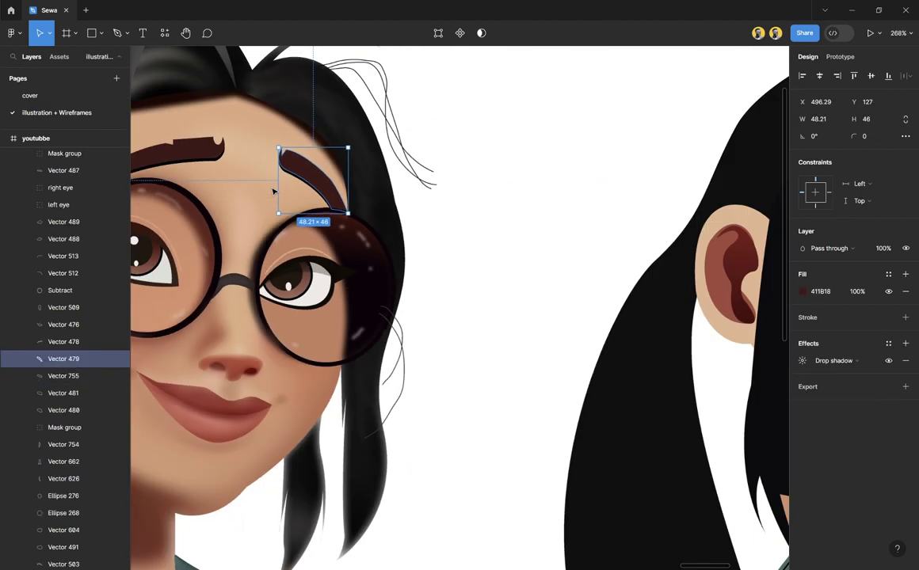
{"action": "scroll", "coordinate": [273, 192], "scroll_direction": "down", "scroll_amount": 2}
{"action": "left_click_drag", "start_coordinate": [297, 186], "coordinate": [737, 210]}
{"action": "scroll", "coordinate": [492, 215], "scroll_direction": "down", "scroll_amount": 5}
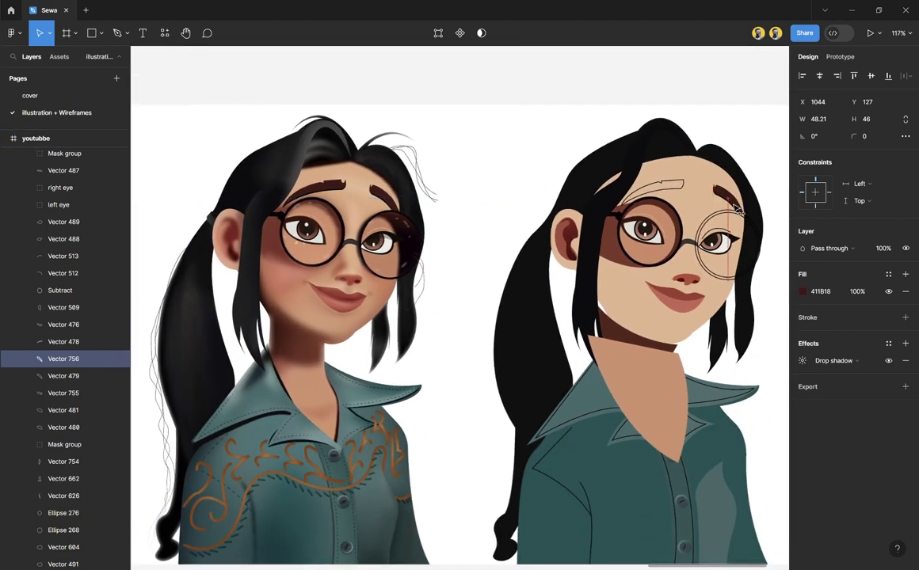
{"action": "scroll", "coordinate": [736, 210], "scroll_direction": "up", "scroll_amount": 10}
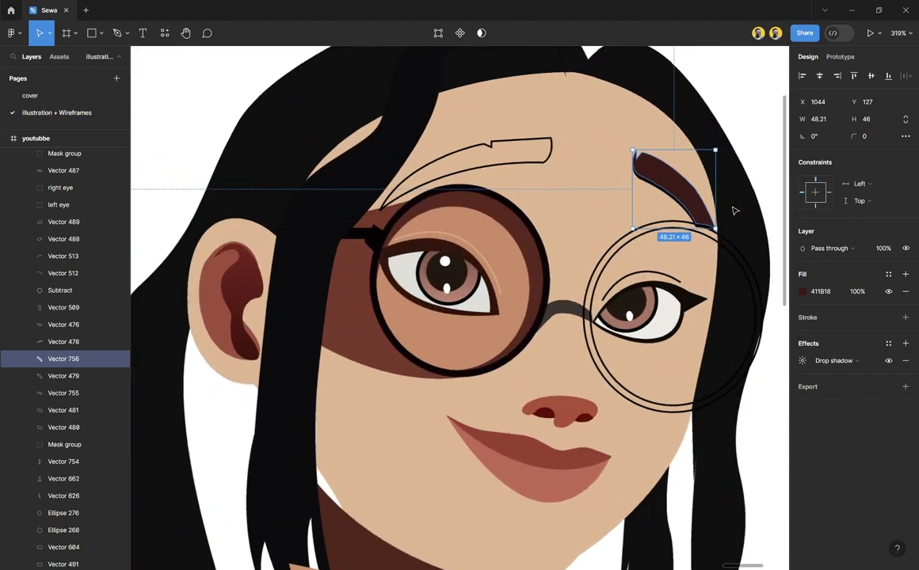
{"action": "scroll", "coordinate": [733, 210], "scroll_direction": "up", "scroll_amount": 2}
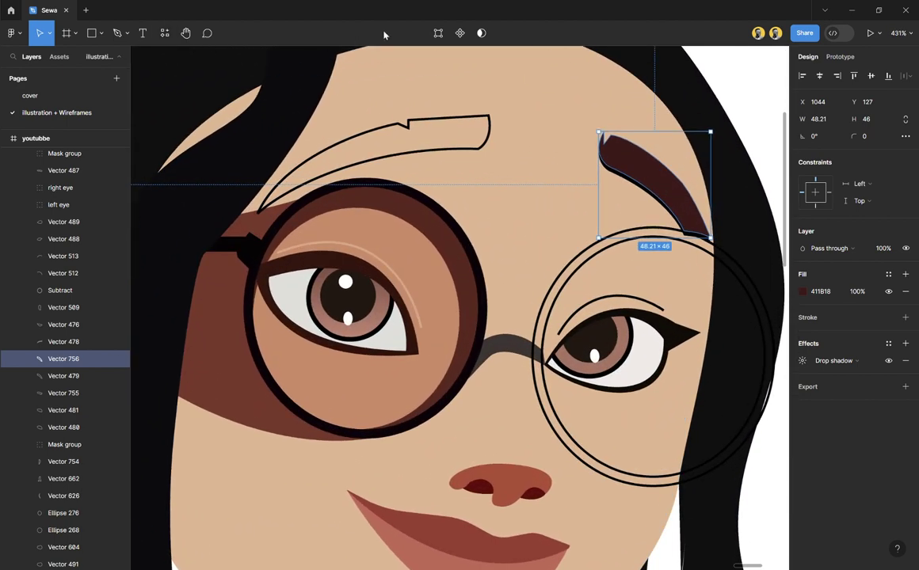
Step: Edit the copied eyebrow's points, pulling its lower tip further down
{"action": "left_click", "coordinate": [438, 32]}
{"action": "left_click_drag", "start_coordinate": [687, 236], "coordinate": [689, 258]}
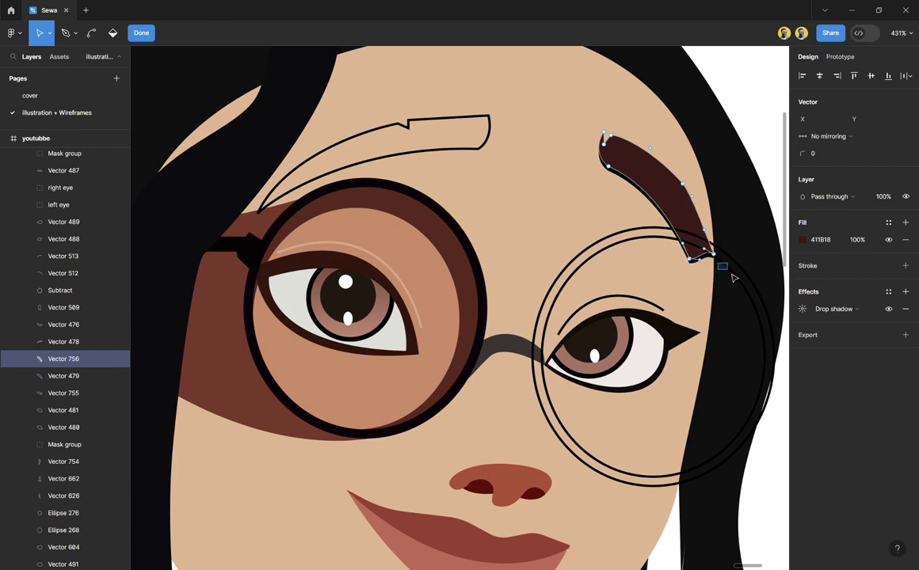
{"action": "left_click", "coordinate": [712, 251]}
{"action": "left_click", "coordinate": [691, 260]}
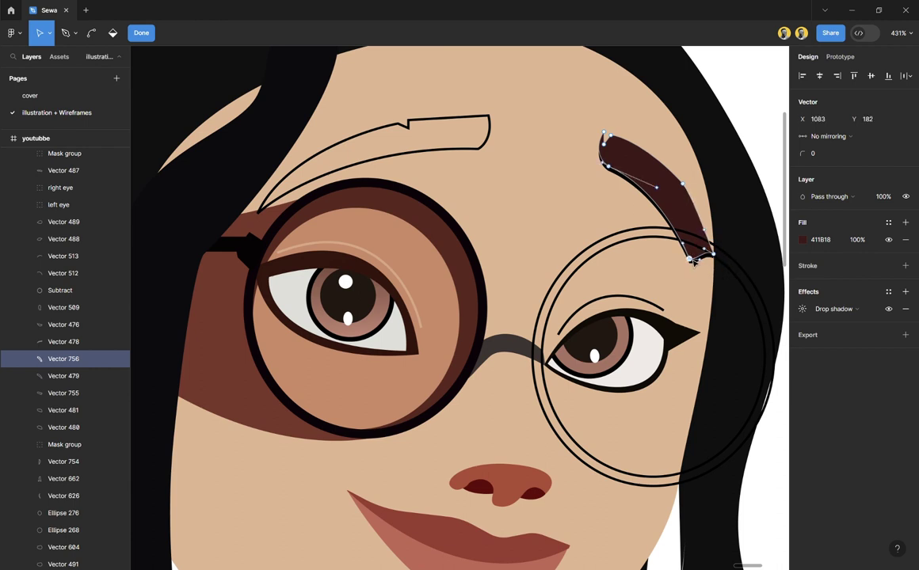
{"action": "left_click", "coordinate": [683, 233]}
{"action": "key", "text": "Escape"}
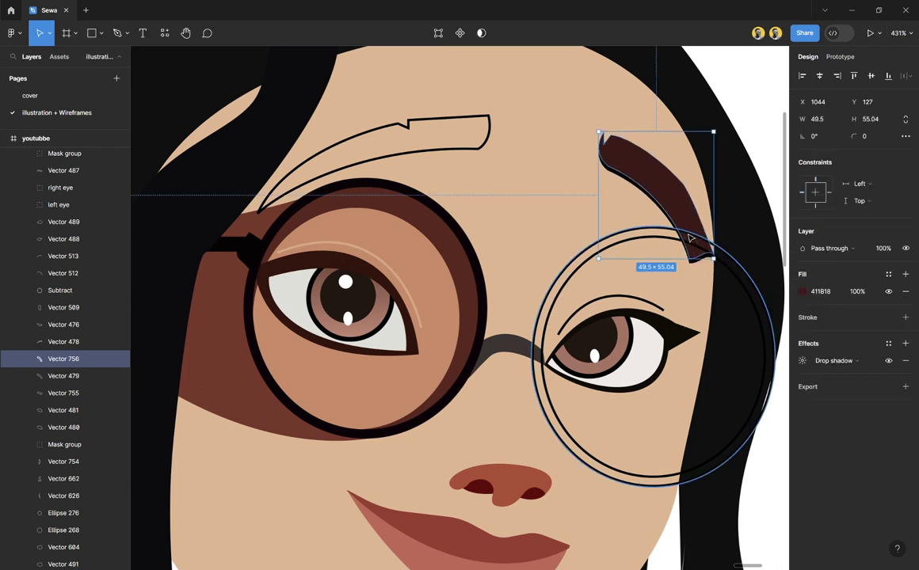
Step: Remove the left eyebrow's outline and fill it with brown 411B18
{"action": "left_click", "coordinate": [513, 159]}
{"action": "left_click", "coordinate": [490, 138]}
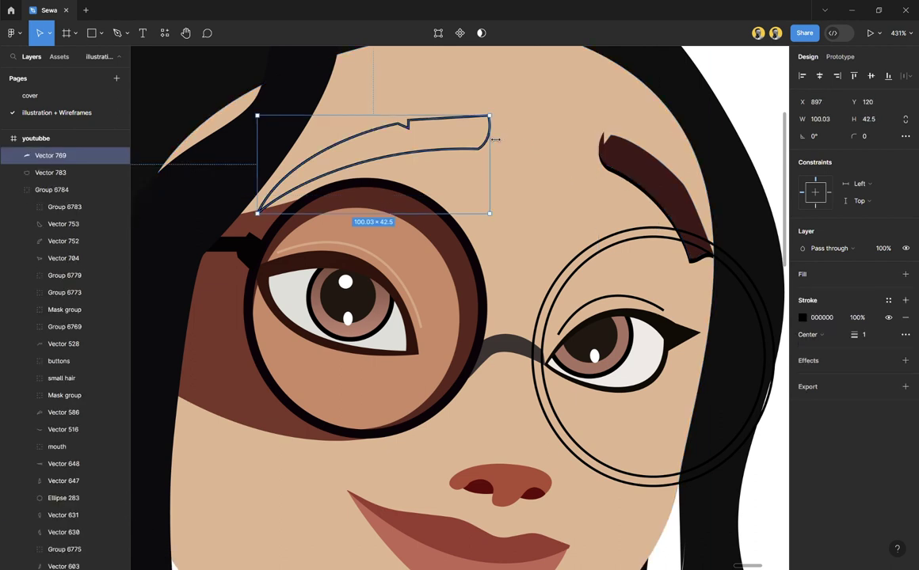
{"action": "left_click", "coordinate": [905, 317]}
{"action": "key", "text": "i"}
{"action": "left_click", "coordinate": [634, 164]}
Step: Pen-draw a new right eyebrow path curving along the brow edge
{"action": "left_click", "coordinate": [671, 194]}
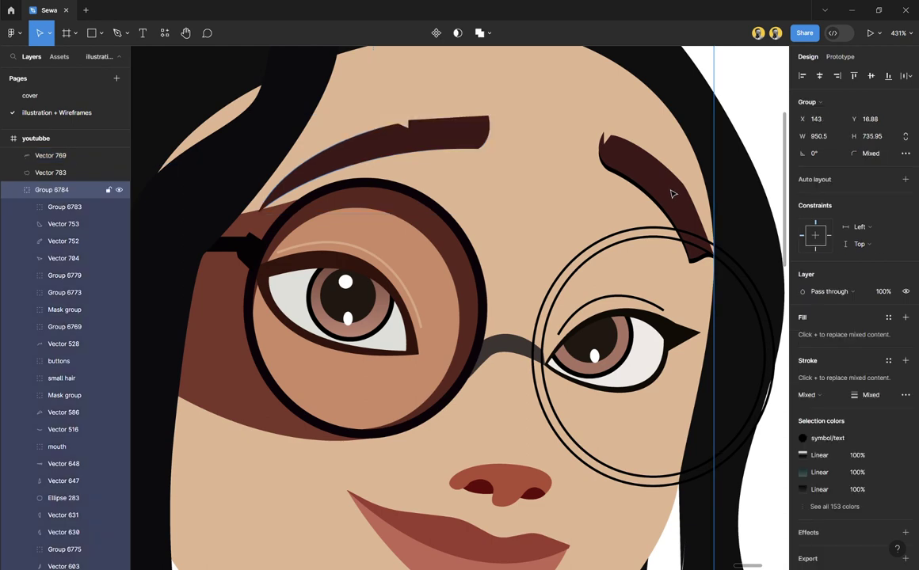
{"action": "double_click", "coordinate": [671, 194]}
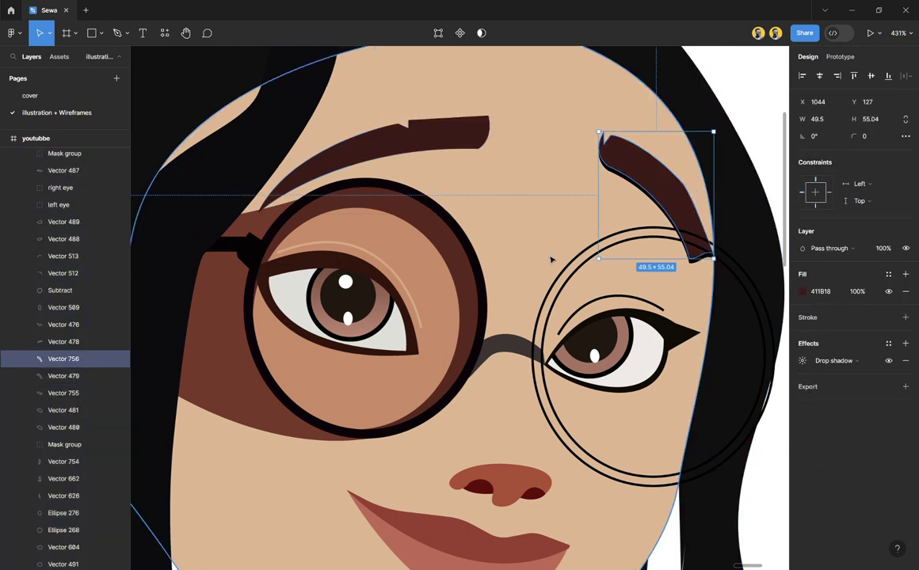
{"action": "scroll", "coordinate": [553, 263], "scroll_direction": "down", "scroll_amount": 5}
{"action": "scroll", "coordinate": [553, 264], "scroll_direction": "down", "scroll_amount": 2}
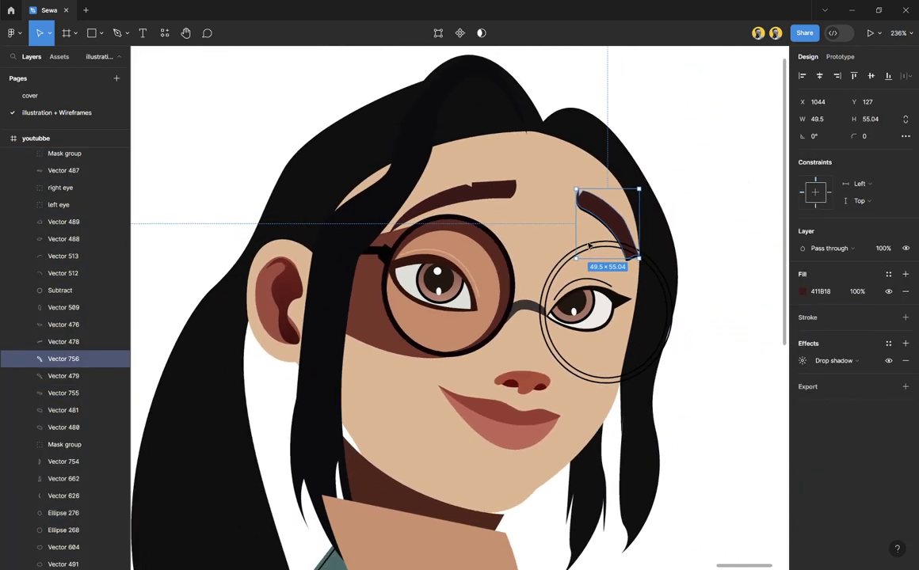
{"action": "scroll", "coordinate": [552, 261], "scroll_direction": "up", "scroll_amount": 5}
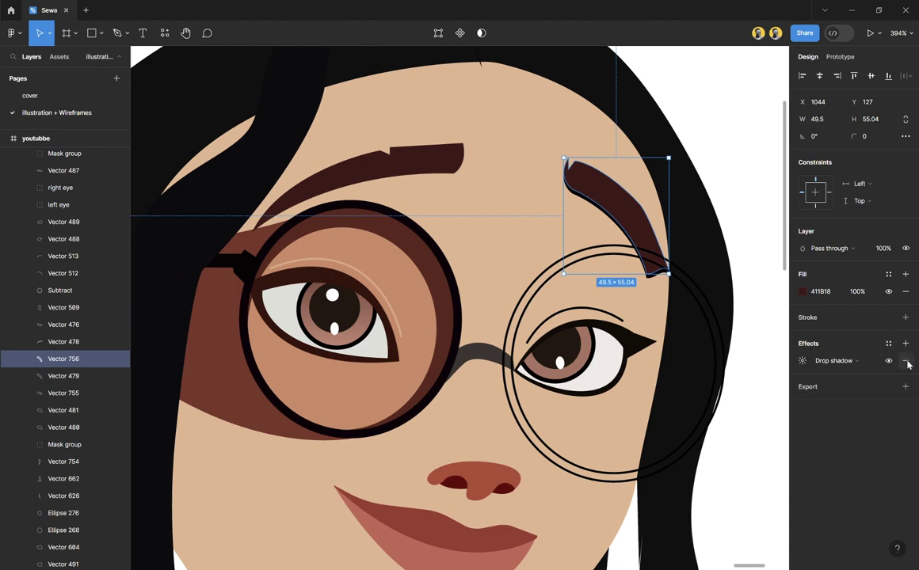
{"action": "left_click", "coordinate": [758, 267]}
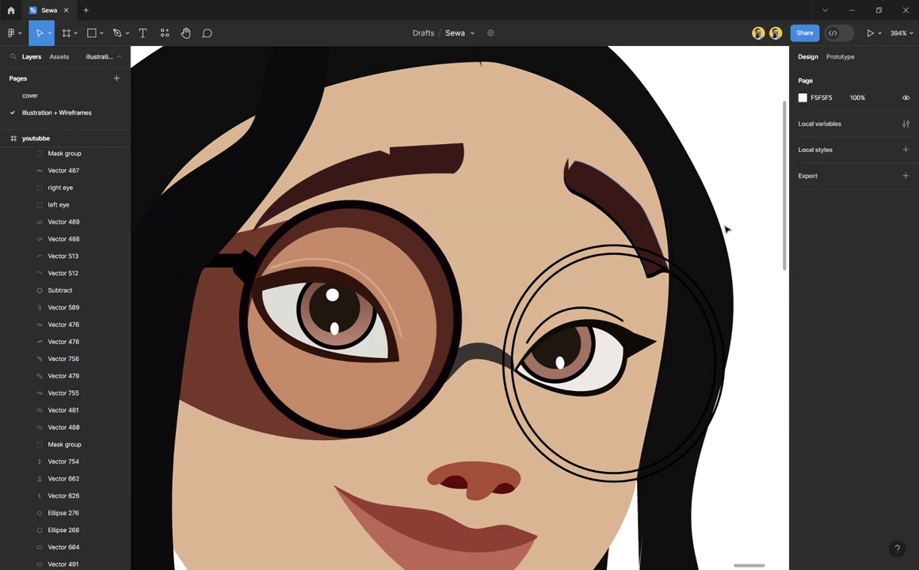
{"action": "scroll", "coordinate": [621, 205], "scroll_direction": "up", "scroll_amount": 3}
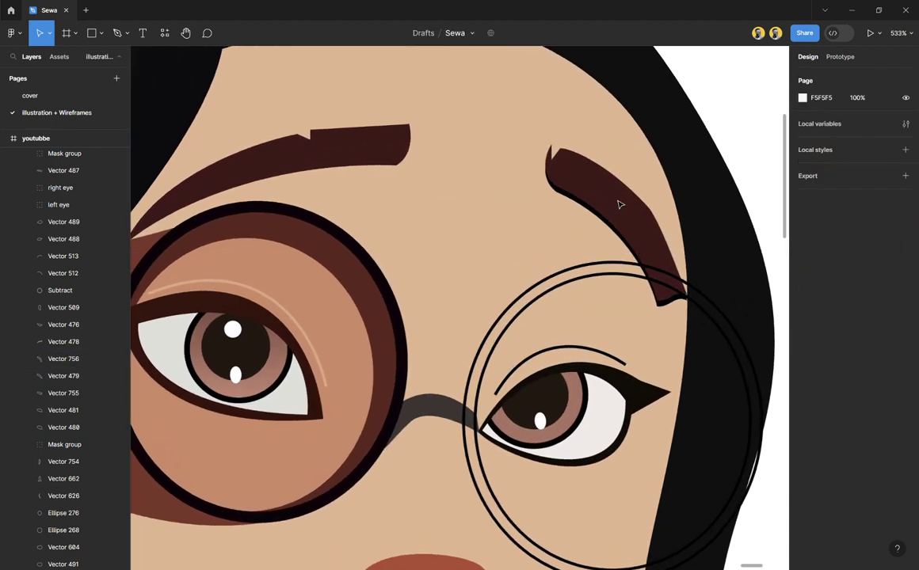
{"action": "key", "text": "p"}
{"action": "left_click", "coordinate": [688, 298]}
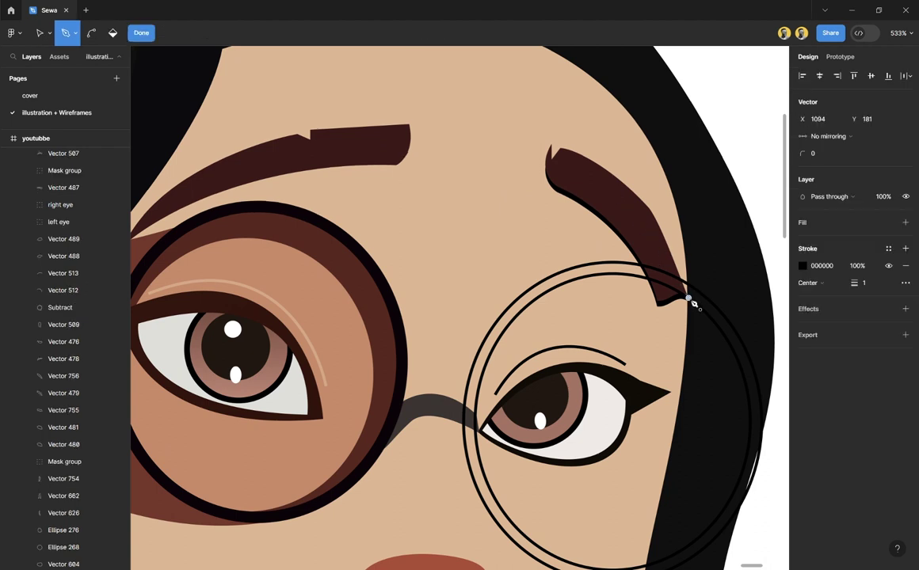
{"action": "left_click", "coordinate": [559, 148]}
{"action": "left_click_drag", "start_coordinate": [541, 143], "coordinate": [460, 126]}
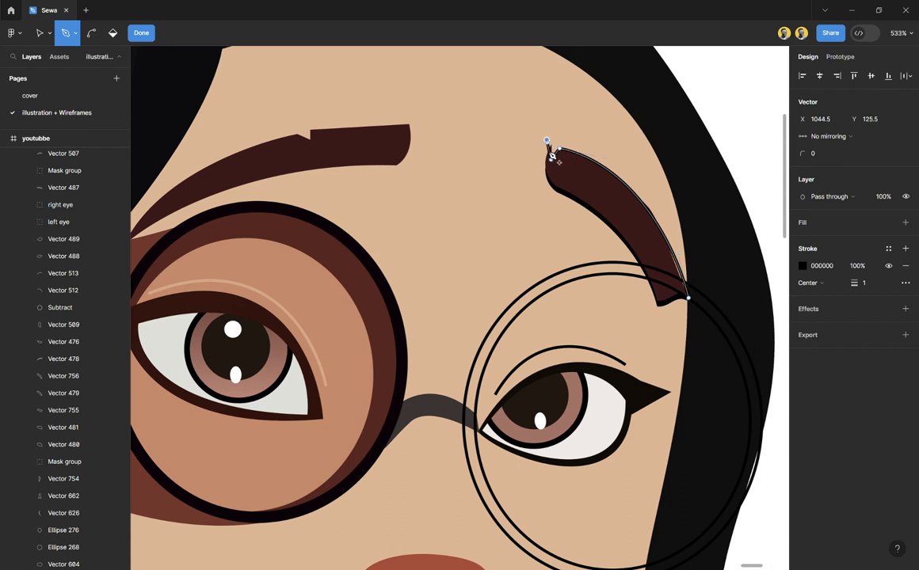
{"action": "left_click_drag", "start_coordinate": [549, 147], "coordinate": [672, 359]}
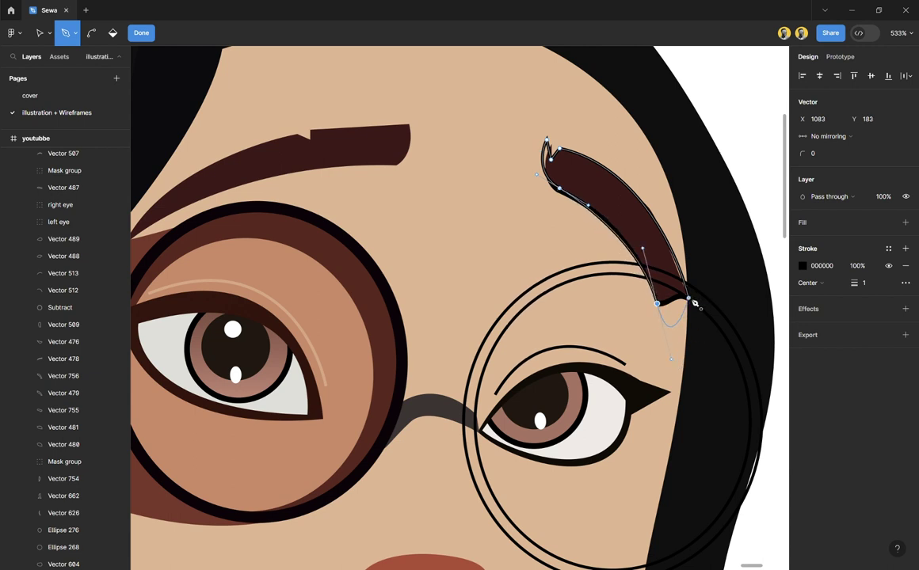
{"action": "key", "text": "Escape"}
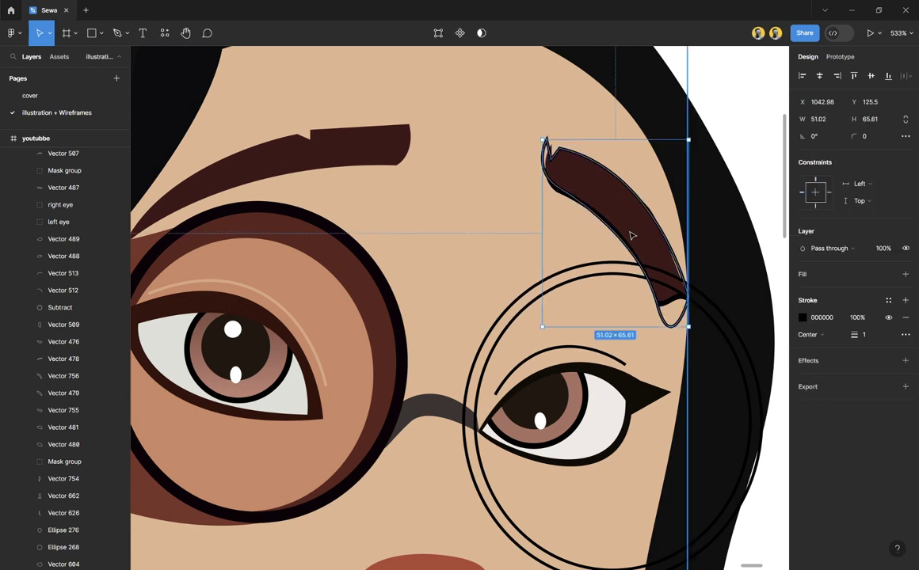
Step: Delete the old eyebrow and give new Vector 801 no outline and the left eyebrow's brown fill
{"action": "left_click", "coordinate": [607, 193]}
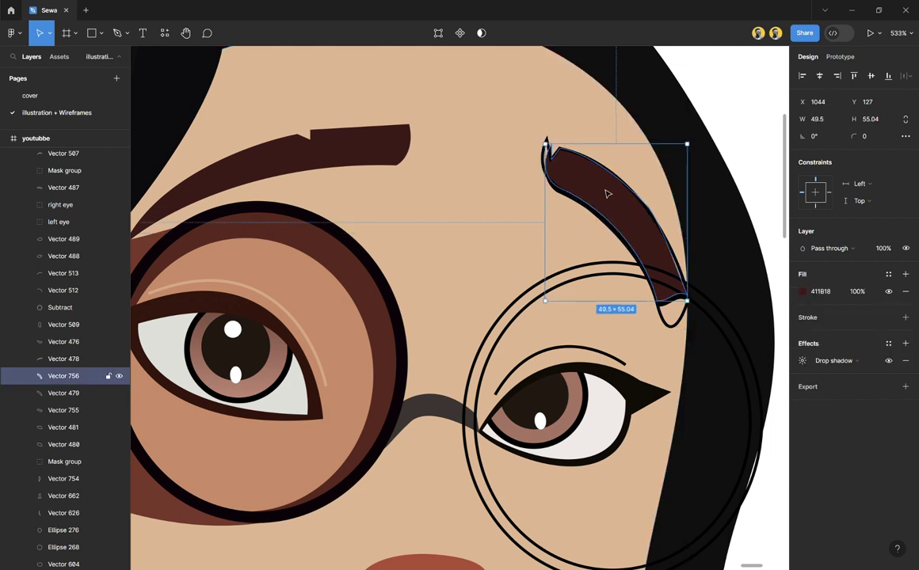
{"action": "key", "text": "Delete"}
{"action": "left_click", "coordinate": [545, 190]}
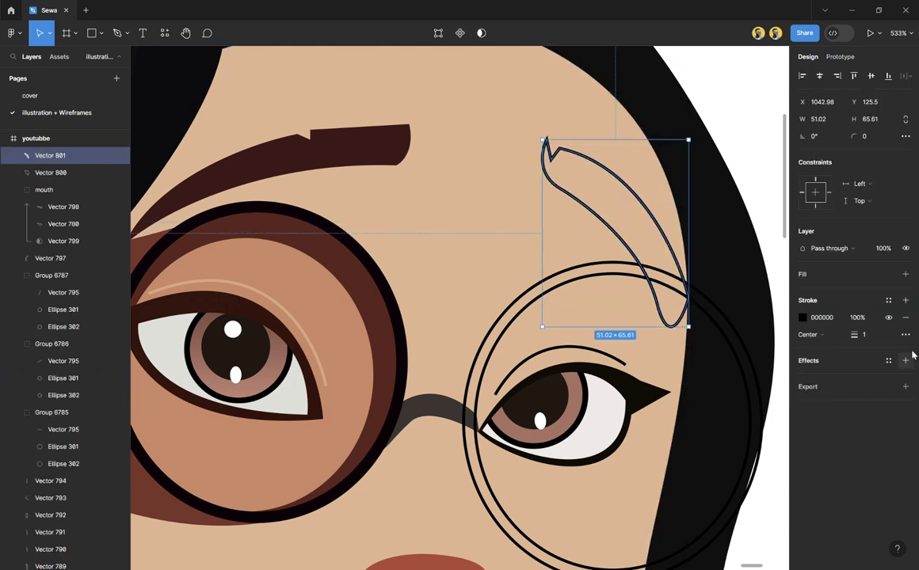
{"action": "left_click", "coordinate": [906, 317]}
{"action": "key", "text": "i"}
{"action": "left_click", "coordinate": [359, 143]}
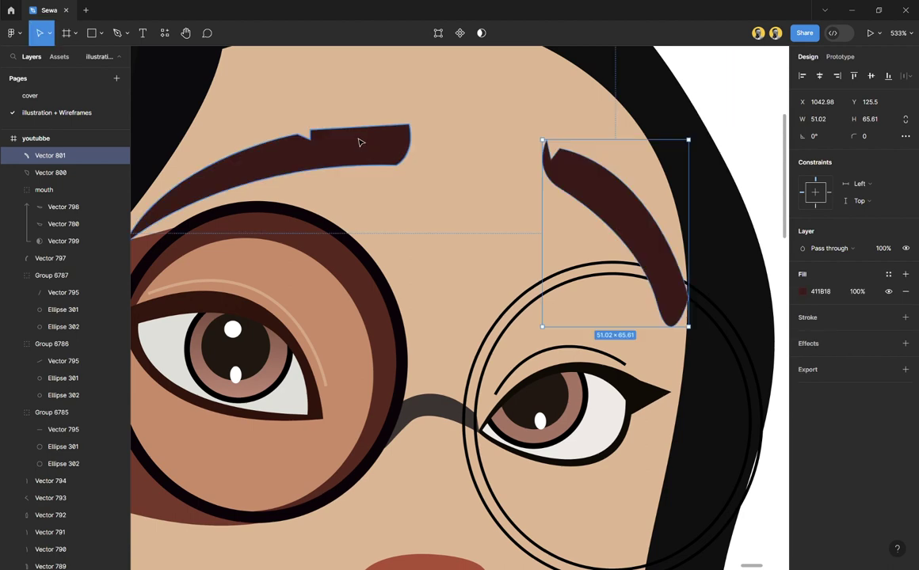
{"action": "left_click", "coordinate": [505, 98]}
{"action": "scroll", "coordinate": [523, 158], "scroll_direction": "down", "scroll_amount": 10}
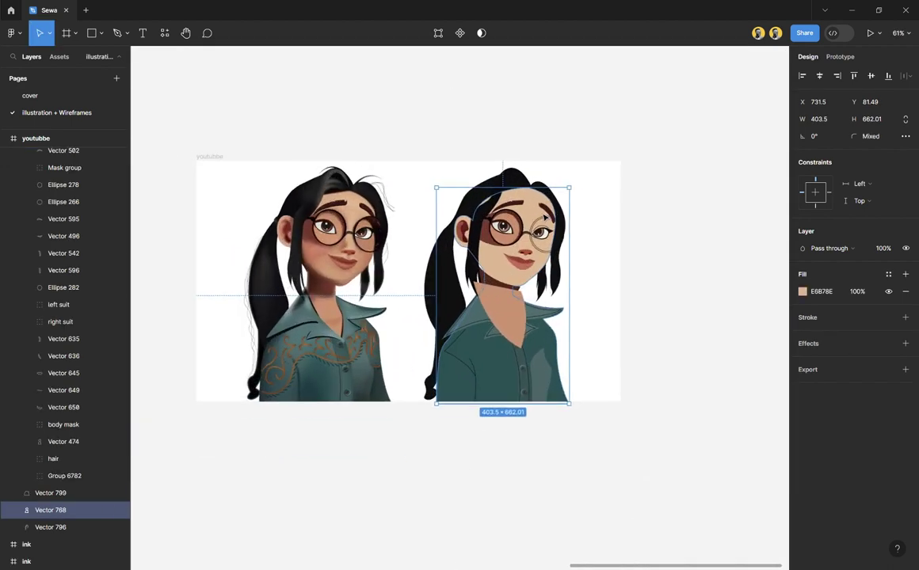
Step: Duplicate skin shape Vector 768 and use it as a mask over the neck piece and neck shadow
{"action": "scroll", "coordinate": [510, 308], "scroll_direction": "up", "scroll_amount": 5}
{"action": "left_click", "coordinate": [732, 272]}
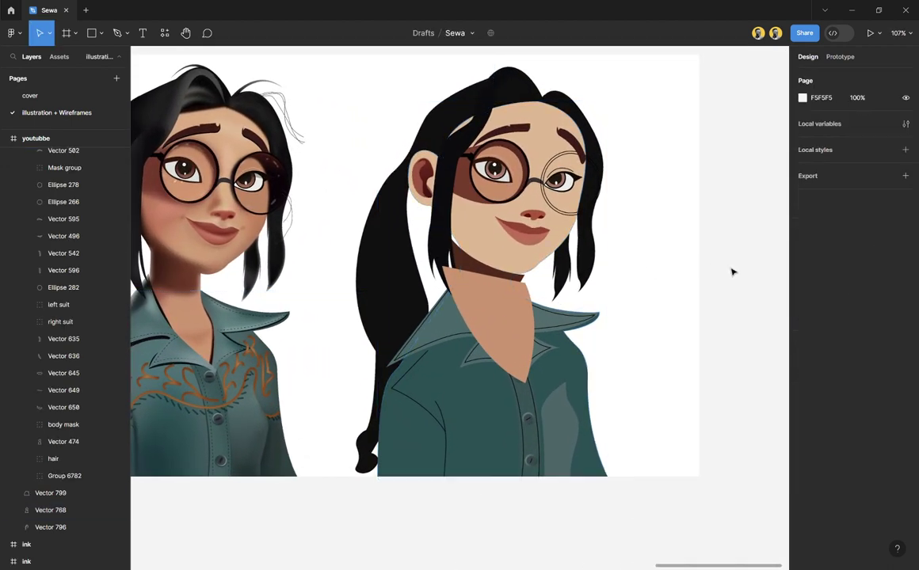
{"action": "left_click", "coordinate": [543, 266]}
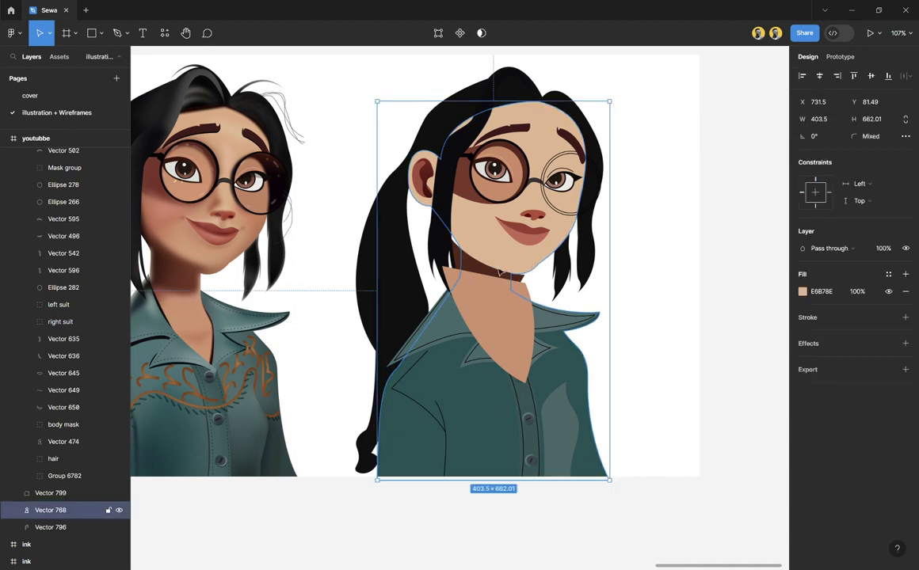
{"action": "scroll", "coordinate": [500, 270], "scroll_direction": "up", "scroll_amount": 3}
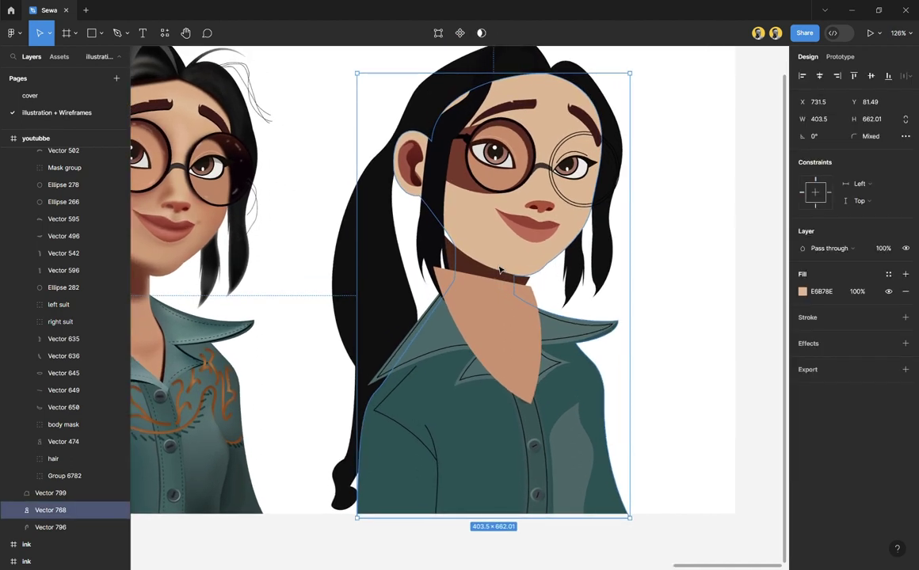
{"action": "key", "text": "ctrl+d"}
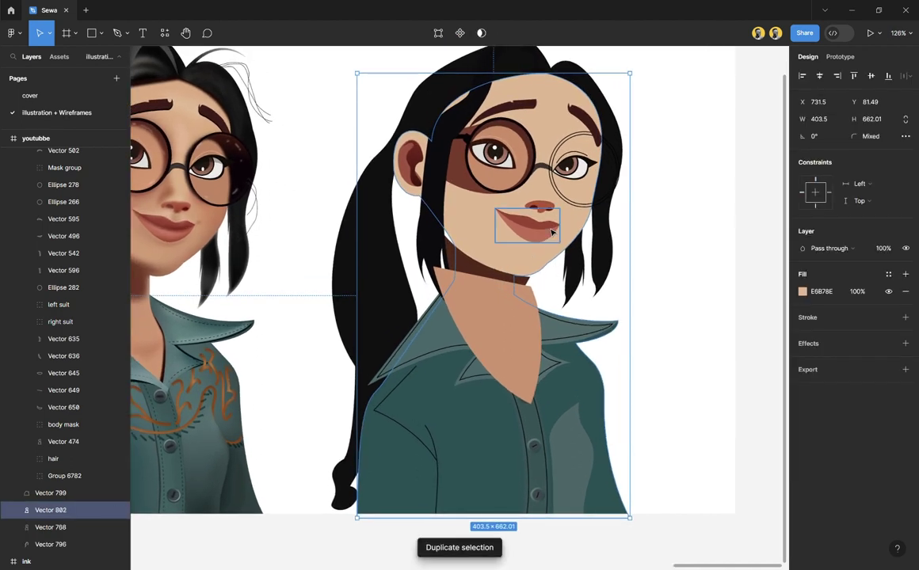
{"action": "left_click", "coordinate": [488, 290], "text": "shift"}
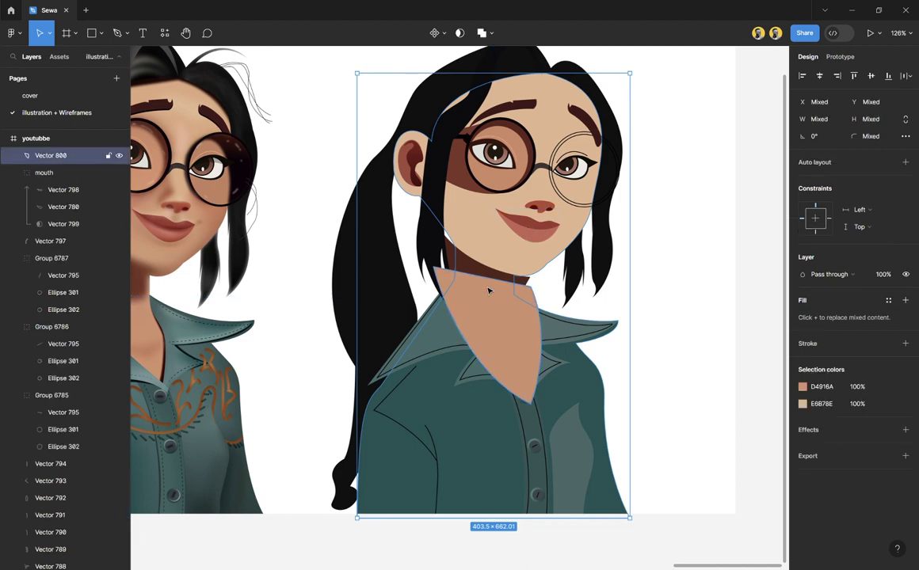
{"action": "left_click", "coordinate": [485, 272], "text": "shift"}
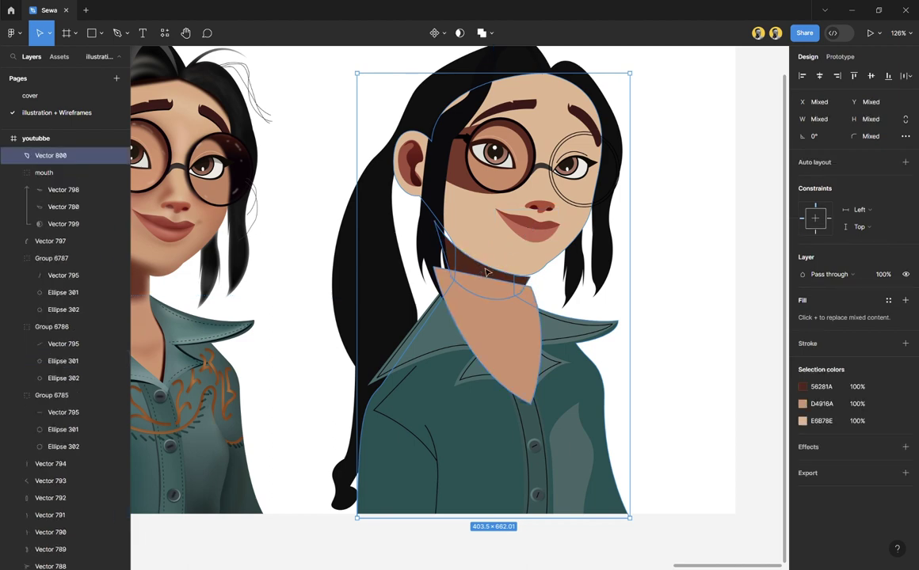
{"action": "left_click", "coordinate": [458, 33]}
Step: Inspect the neck shadow and neck piece layers inside the new mask group
{"action": "left_click", "coordinate": [711, 293]}
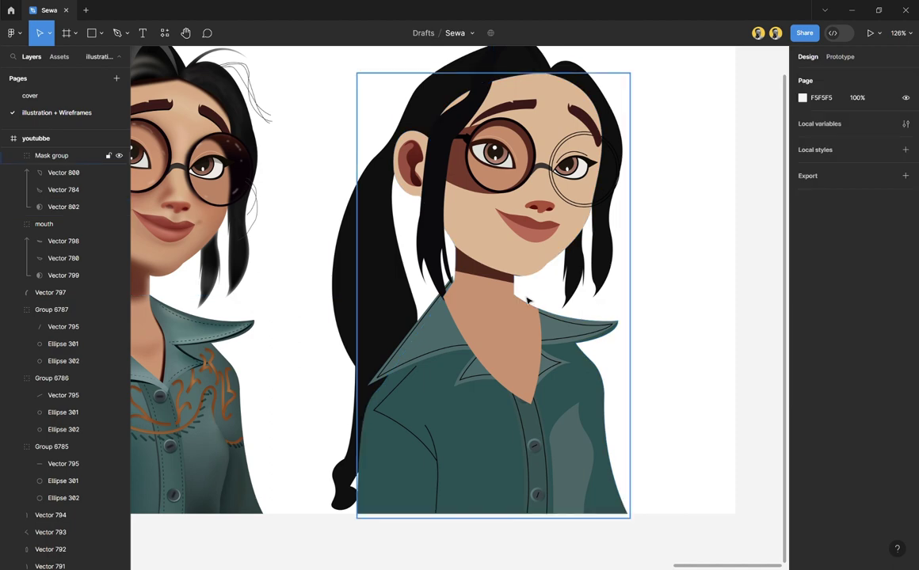
{"action": "left_click", "coordinate": [476, 293]}
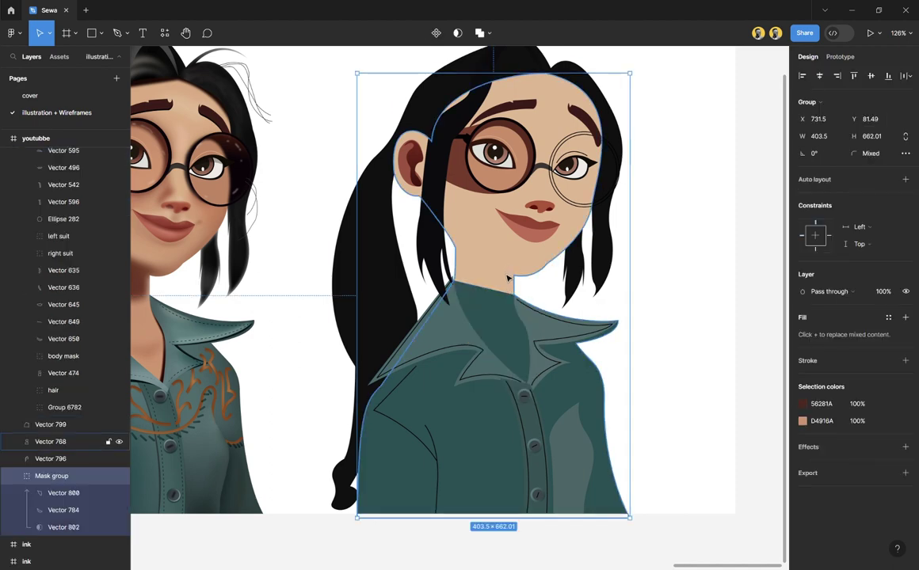
{"action": "left_click", "coordinate": [61, 513]}
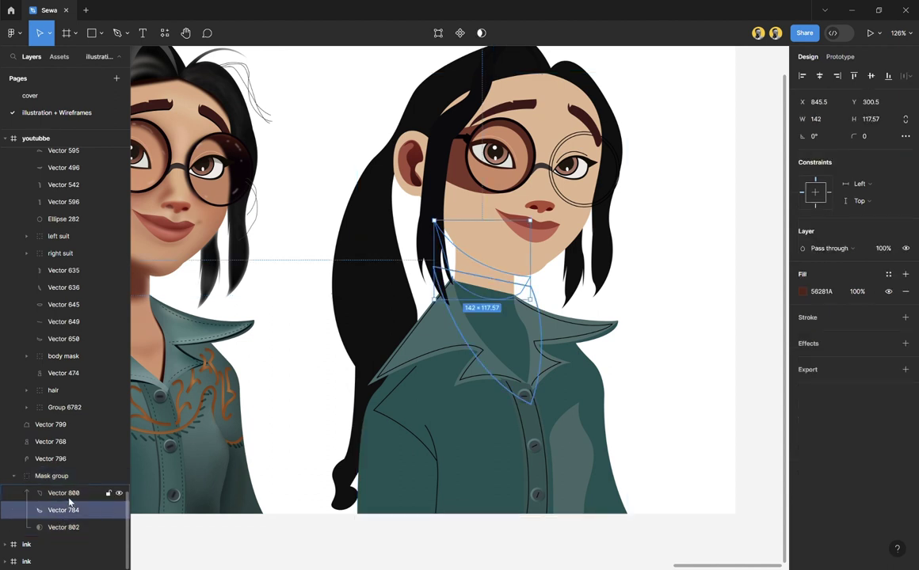
{"action": "left_click", "coordinate": [69, 499]}
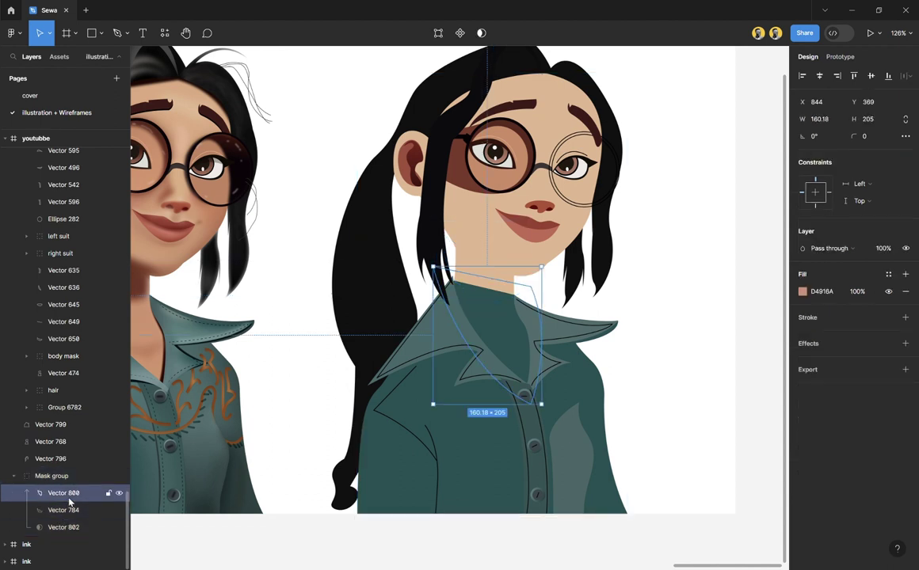
{"action": "left_click", "coordinate": [651, 364]}
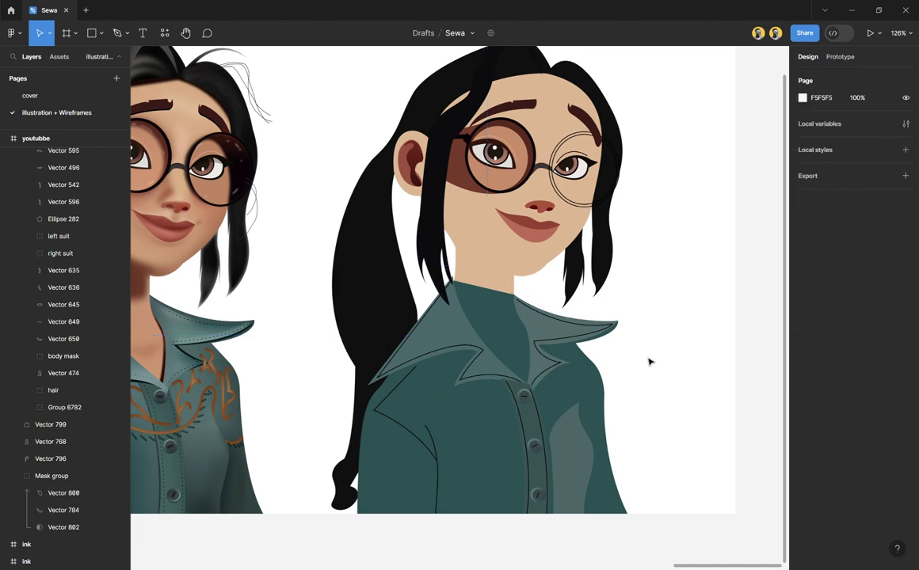
Step: Select the four collar pieces, shirt shading, three placket pieces, three buttons and two shirt lines
{"action": "left_click", "coordinate": [493, 337]}
{"action": "scroll", "coordinate": [512, 446], "scroll_direction": "up", "scroll_amount": 5, "text": "ctrl"}
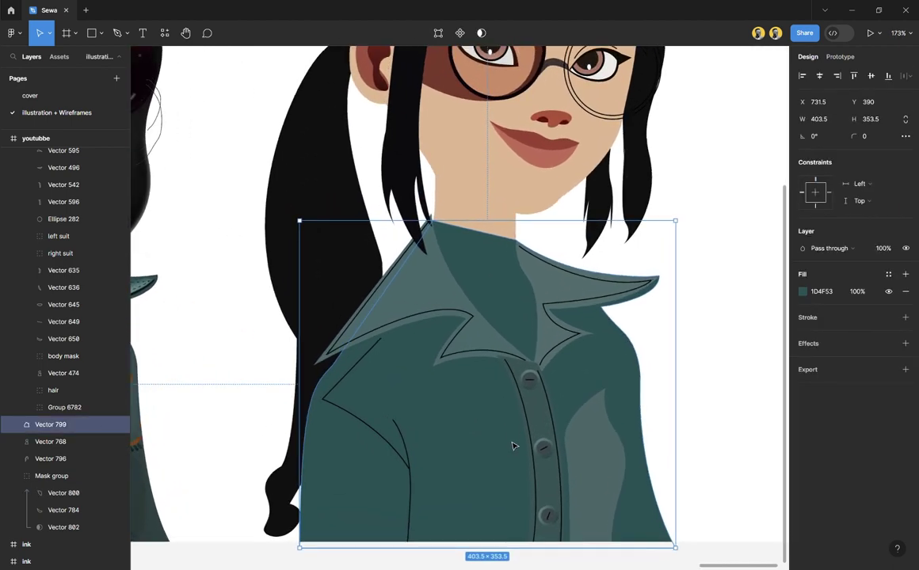
{"action": "left_click", "coordinate": [454, 303]}
{"action": "left_click", "coordinate": [475, 324], "text": "shift"}
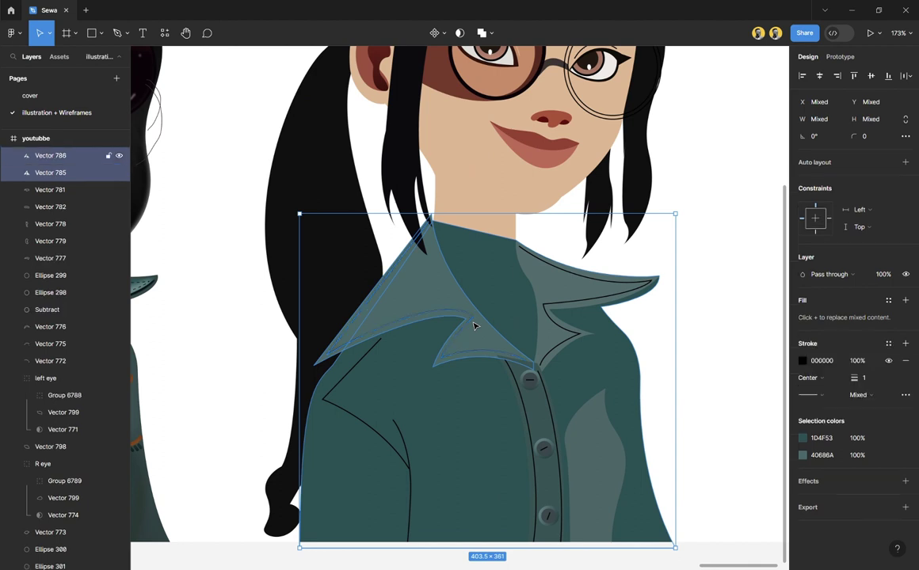
{"action": "left_click", "coordinate": [555, 325], "text": "shift"}
{"action": "left_click", "coordinate": [545, 292], "text": "shift"}
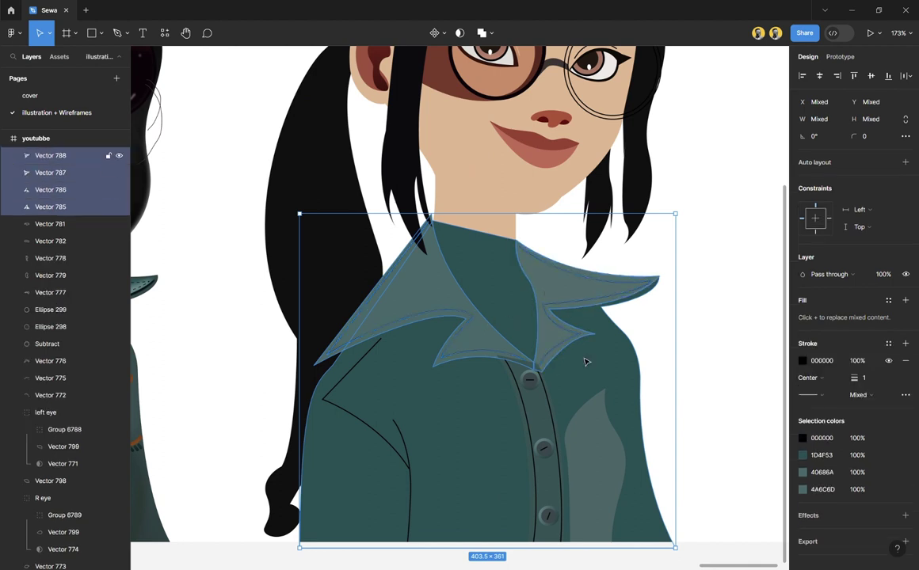
{"action": "left_click", "coordinate": [603, 449], "text": "shift"}
{"action": "left_click", "coordinate": [550, 415], "text": "shift"}
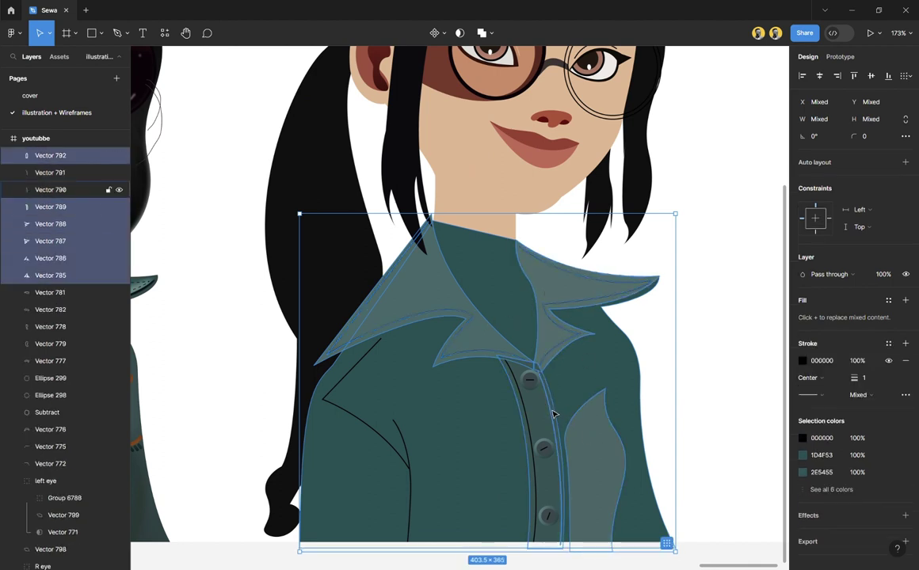
{"action": "left_click", "coordinate": [541, 415], "text": "shift"}
{"action": "left_click", "coordinate": [532, 415], "text": "shift"}
{"action": "left_click", "coordinate": [529, 381], "text": "shift"}
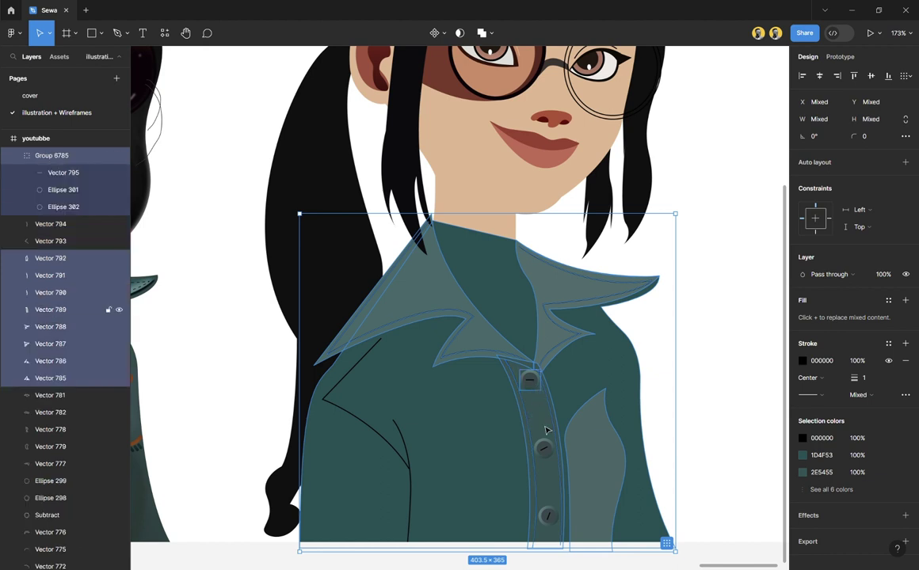
{"action": "left_click", "coordinate": [544, 450], "text": "shift"}
{"action": "left_click", "coordinate": [549, 521], "text": "shift"}
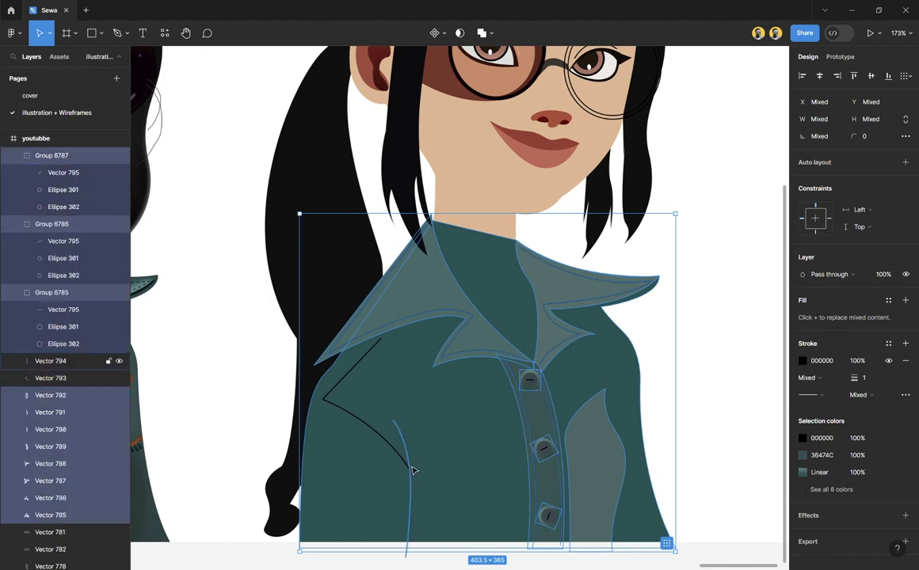
{"action": "left_click", "coordinate": [399, 460], "text": "shift"}
{"action": "left_click", "coordinate": [358, 412], "text": "shift"}
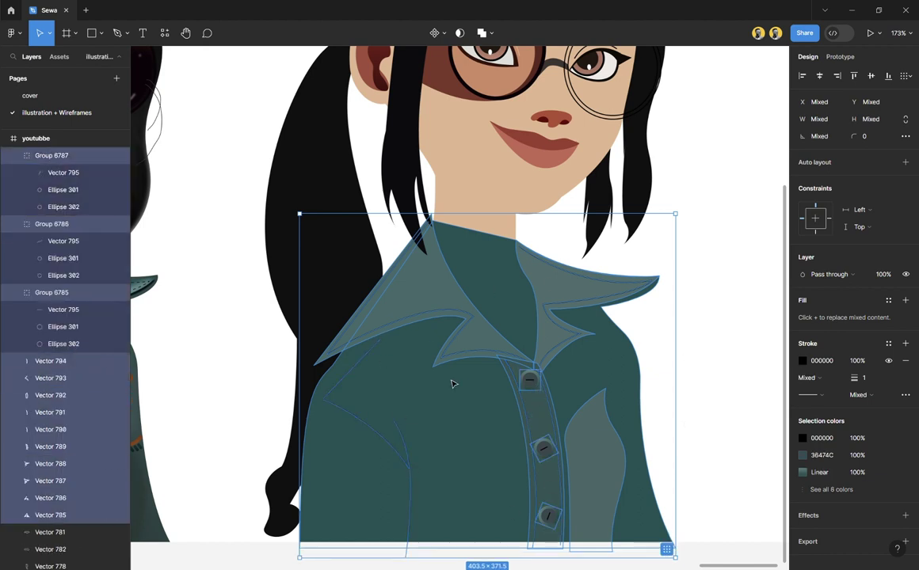
Step: Group the selected shirt pieces and name the group 'suit'
{"action": "left_click_drag", "start_coordinate": [467, 323], "coordinate": [599, 345]}
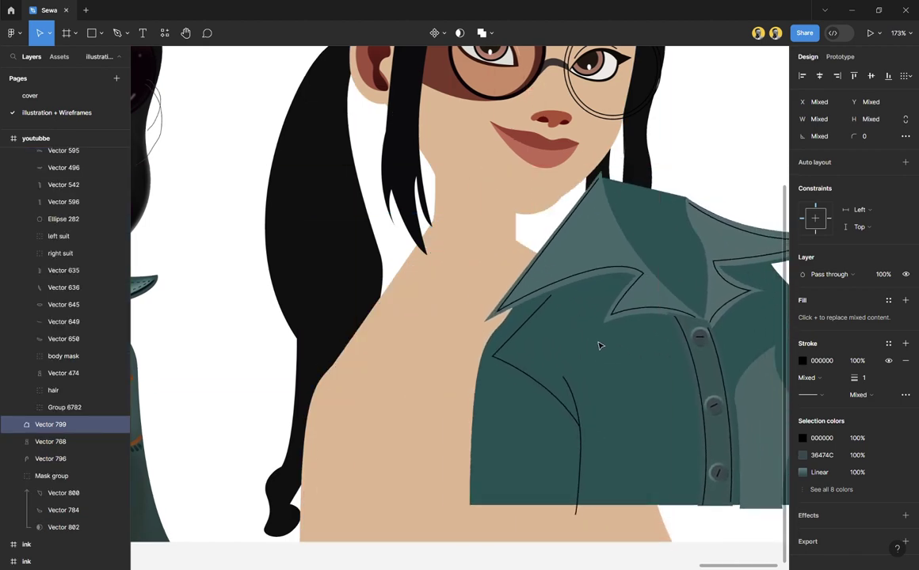
{"action": "key", "text": "ctrl+z"}
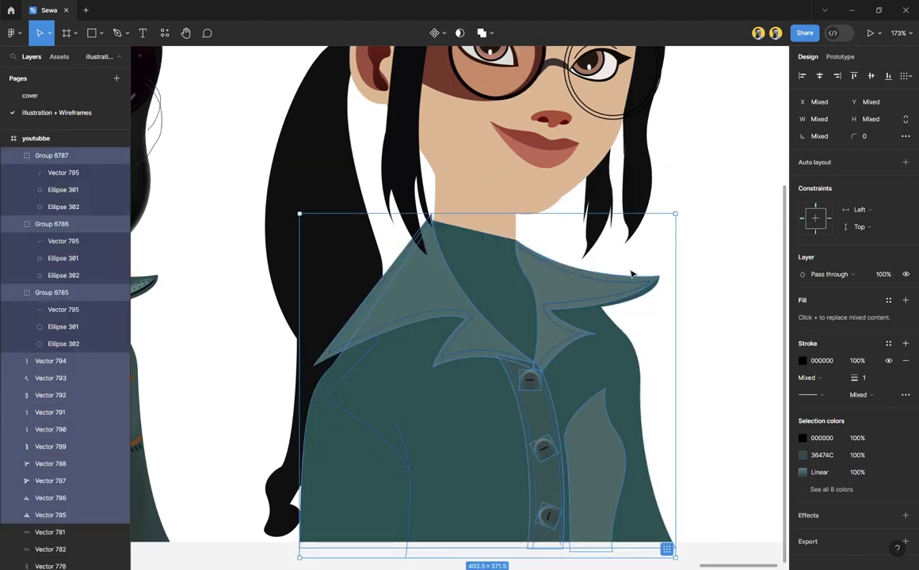
{"action": "key", "text": "ctrl+g"}
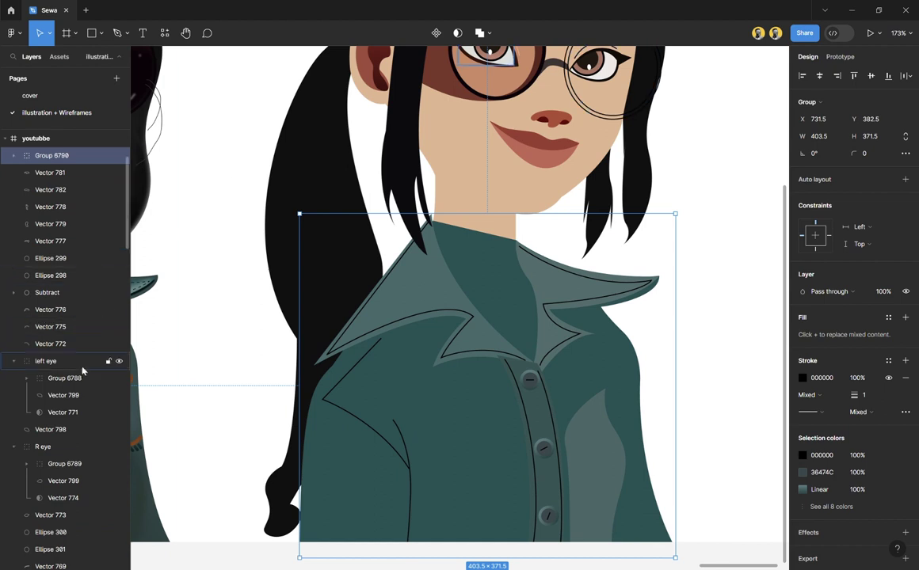
{"action": "double_click", "coordinate": [59, 158]}
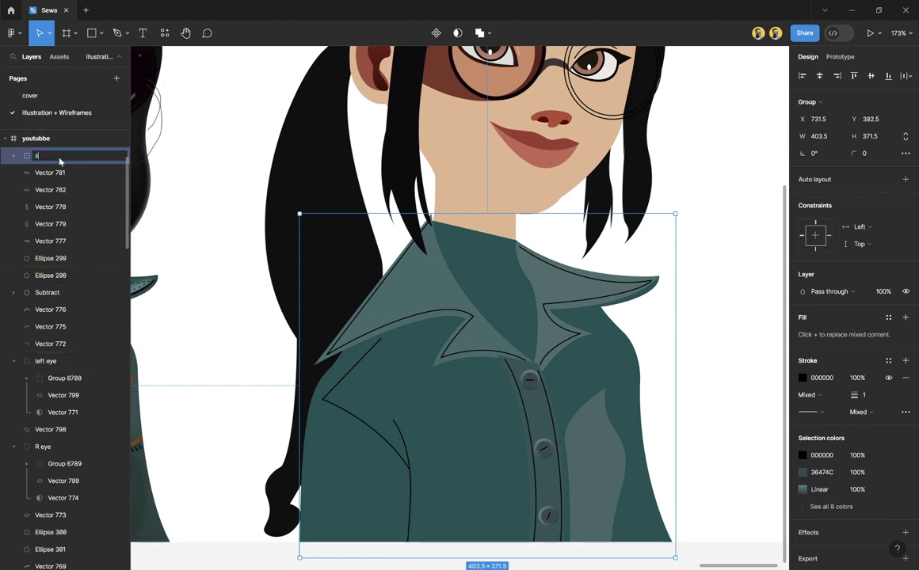
{"action": "type", "text": "suit"}
{"action": "key", "text": "Return"}
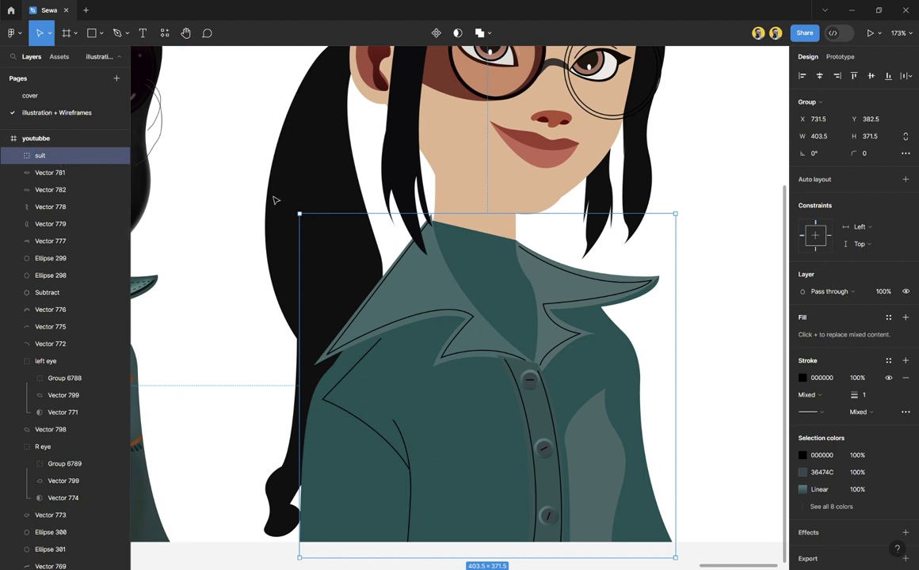
Step: Rename the neck mask group to 'base'
{"action": "left_click", "coordinate": [494, 188]}
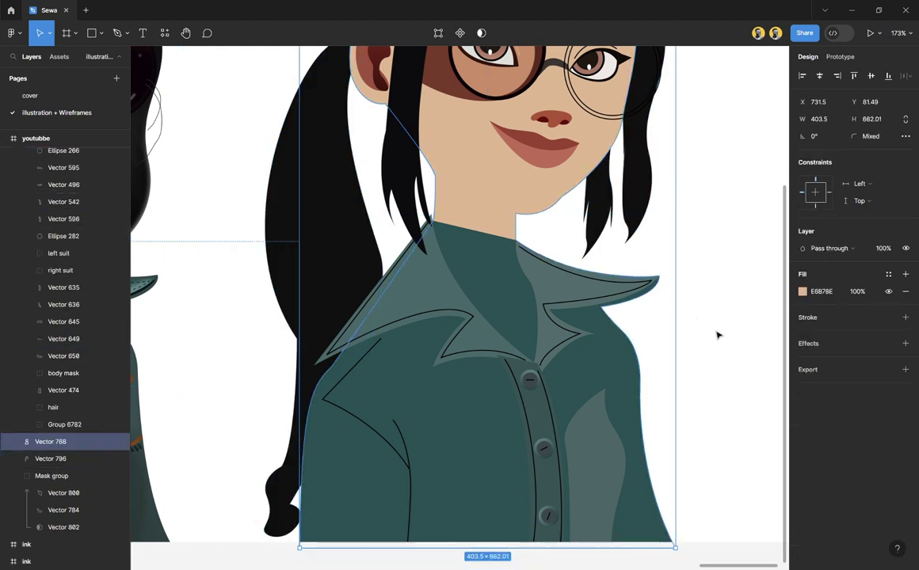
{"action": "left_click", "coordinate": [49, 478]}
{"action": "double_click", "coordinate": [52, 477]}
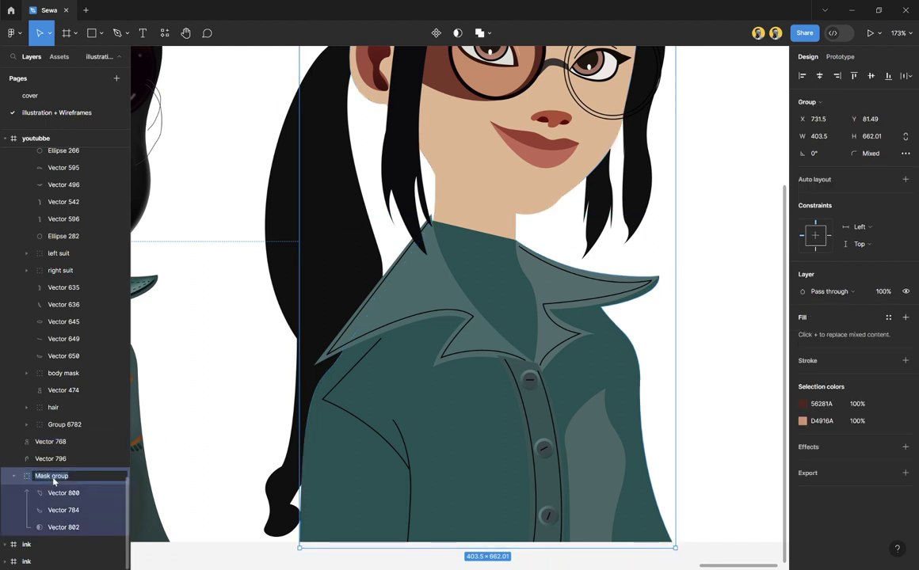
{"action": "type", "text": "base"}
{"action": "key", "text": "Return"}
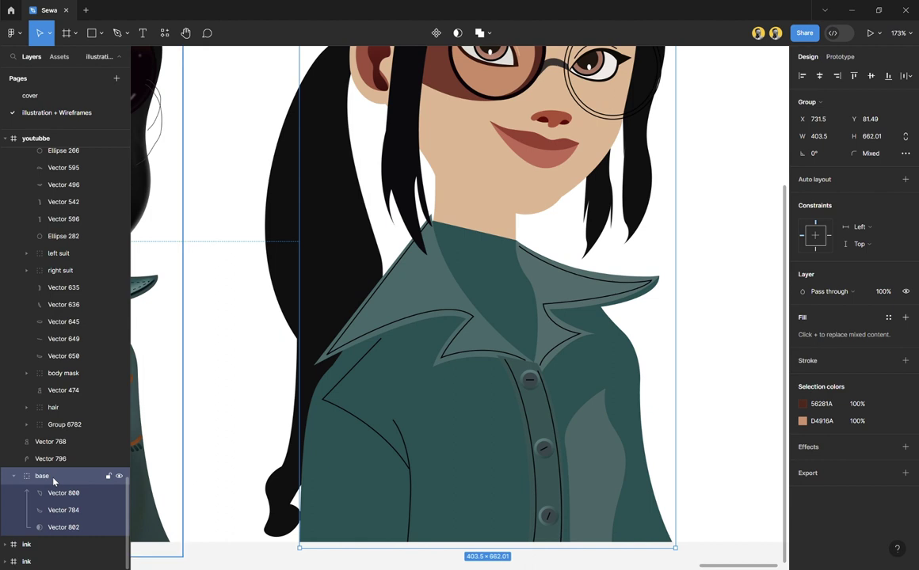
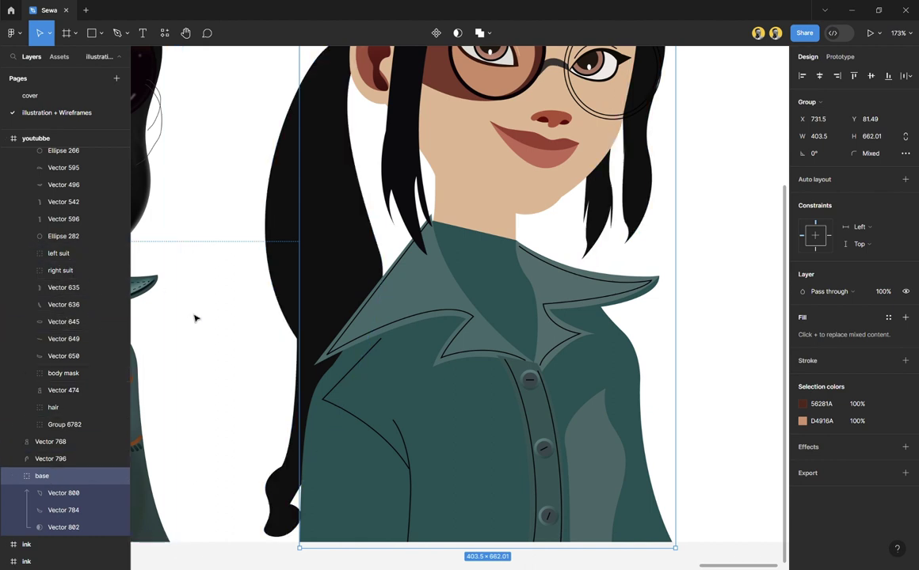
Step: Collapse and lock the reference portrait Group 6784 in the Layers panel
{"action": "left_click", "coordinate": [241, 347]}
{"action": "scroll", "coordinate": [242, 347], "scroll_direction": "down", "scroll_amount": 5}
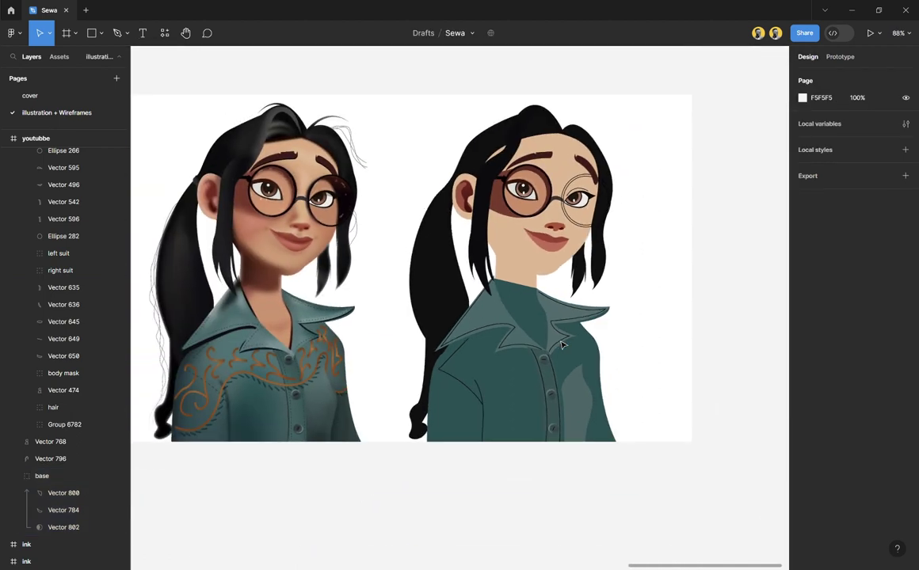
{"action": "left_click", "coordinate": [319, 222]}
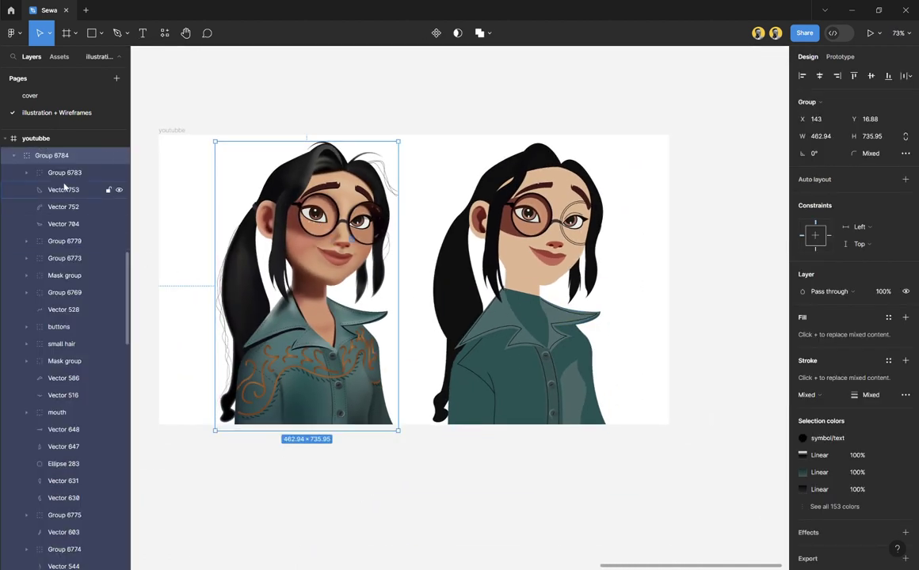
{"action": "left_click", "coordinate": [15, 157]}
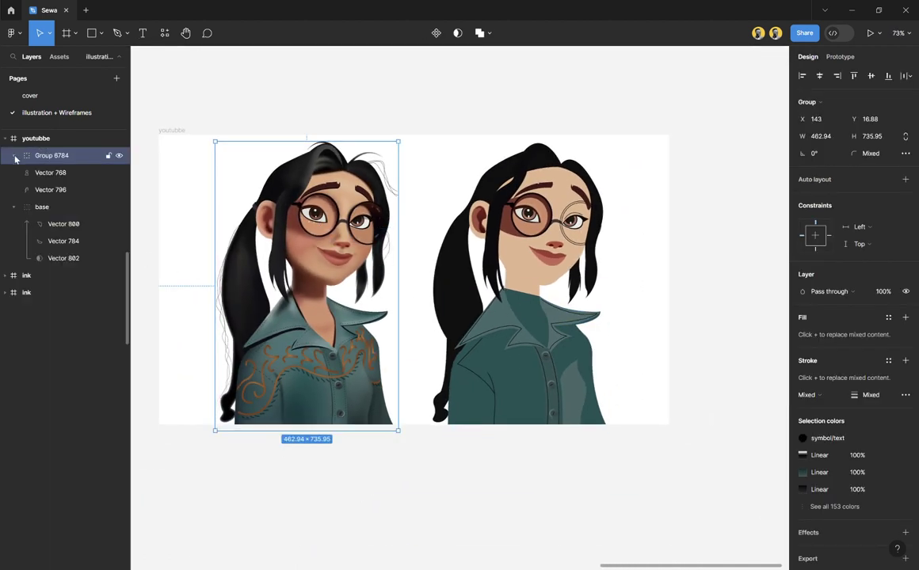
{"action": "left_click", "coordinate": [109, 156]}
Step: Move the suit group into the base group, layered above the body skin Vector 768
{"action": "left_click", "coordinate": [515, 349]}
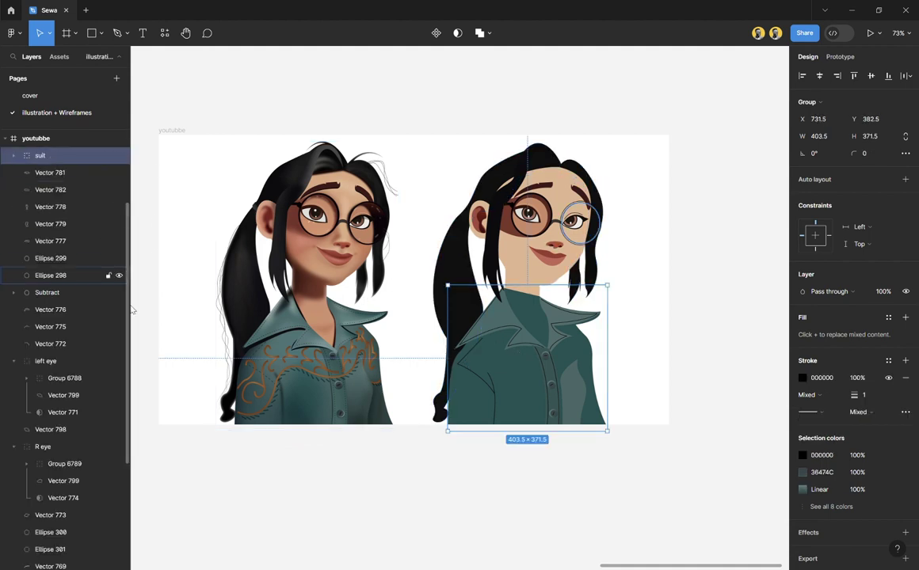
{"action": "left_click", "coordinate": [576, 260]}
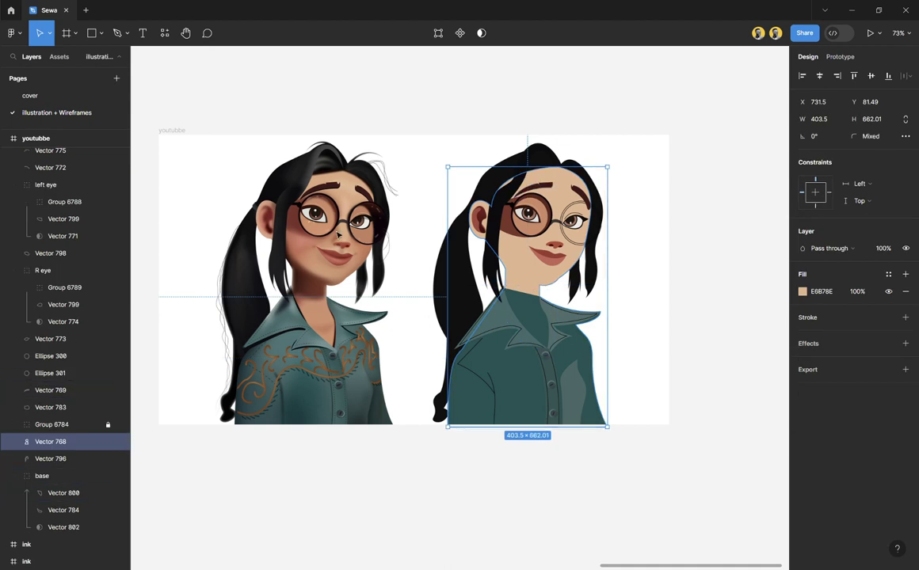
{"action": "left_click", "coordinate": [526, 342]}
{"action": "key", "text": "["}
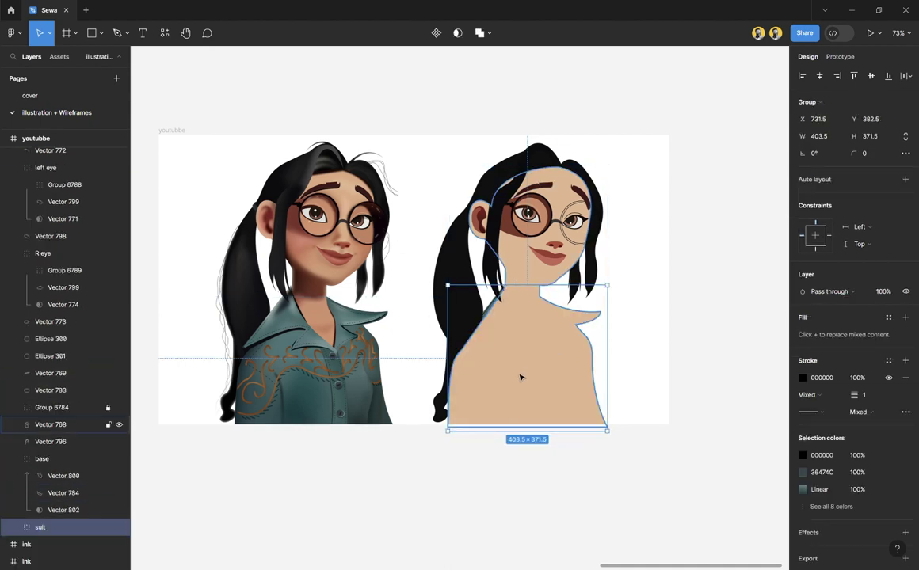
{"action": "left_click_drag", "start_coordinate": [39, 527], "coordinate": [53, 467]}
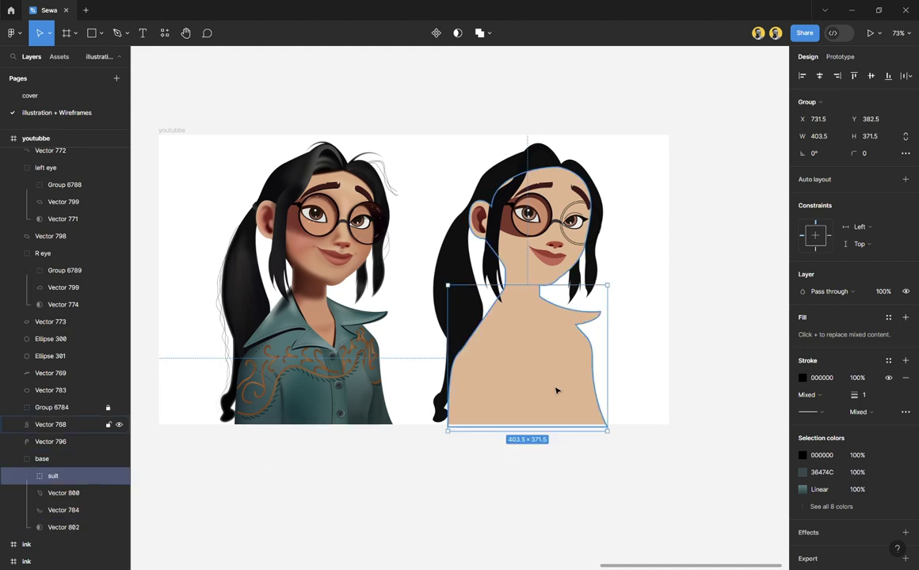
{"action": "left_click", "coordinate": [528, 320]}
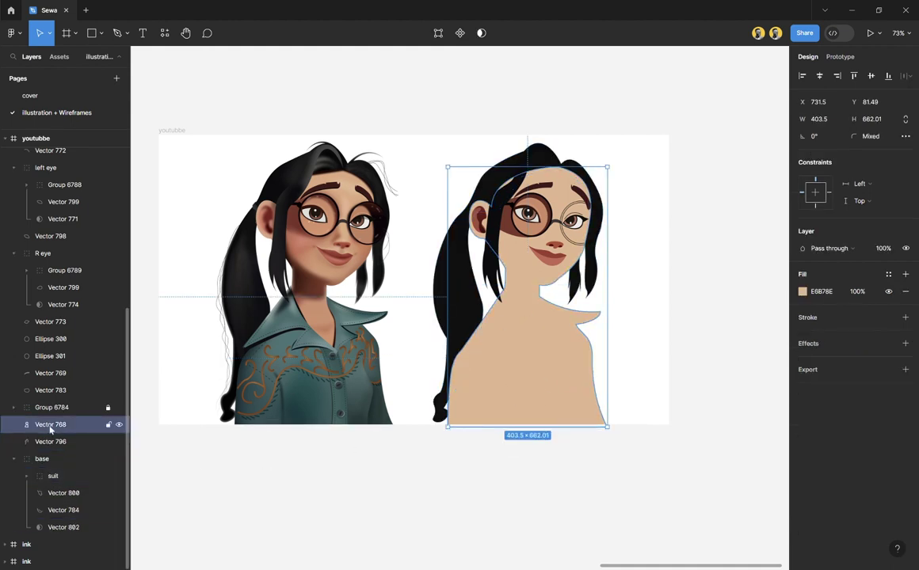
{"action": "left_click_drag", "start_coordinate": [57, 433], "coordinate": [69, 516]}
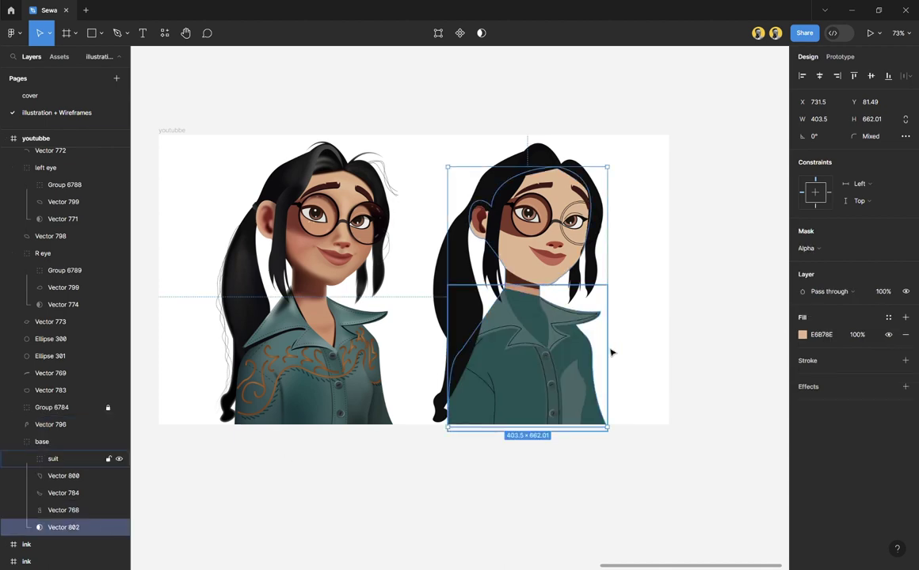
Step: Send the long hair shape Vector 796 behind the suit and base group
{"action": "left_click", "coordinate": [690, 343]}
{"action": "scroll", "coordinate": [527, 388], "scroll_direction": "up", "scroll_amount": 5}
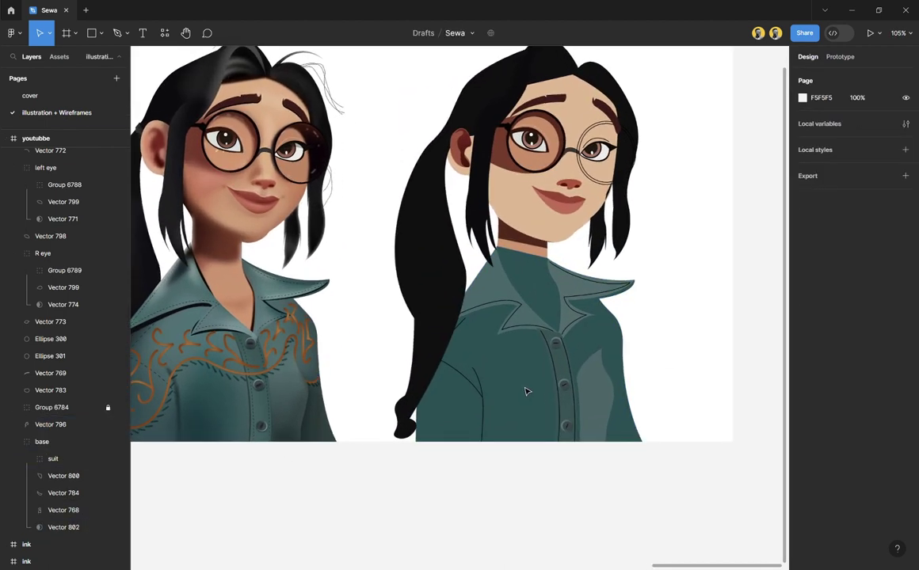
{"action": "left_click", "coordinate": [424, 213]}
{"action": "key", "text": "ctrl+bracketleft"}
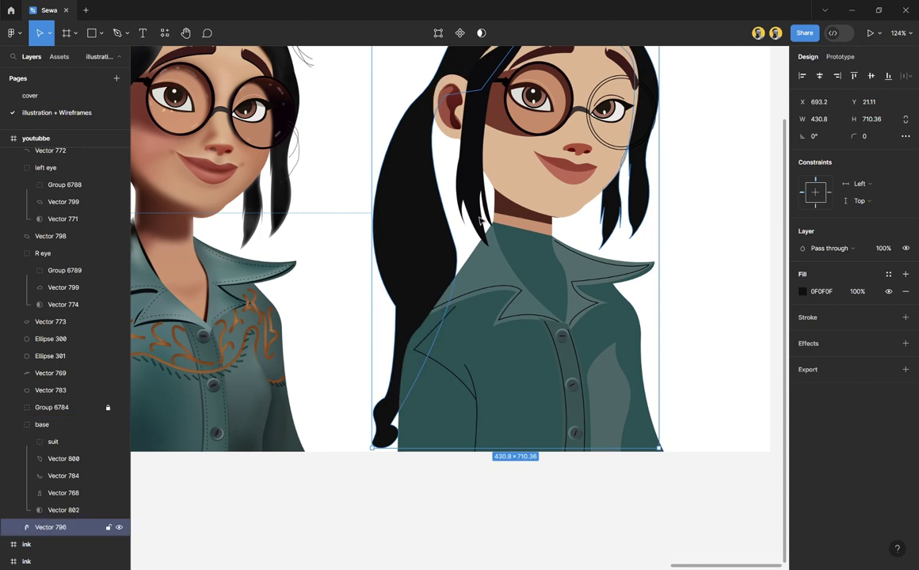
{"action": "left_click", "coordinate": [765, 286]}
{"action": "scroll", "coordinate": [538, 353], "scroll_direction": "down", "scroll_amount": 3}
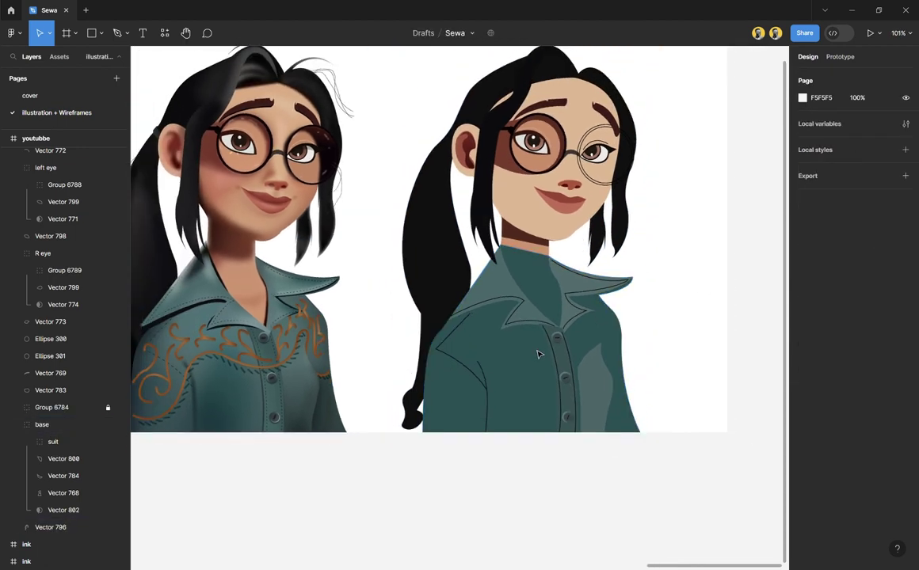
{"action": "scroll", "coordinate": [541, 356], "scroll_direction": "up", "scroll_amount": 5}
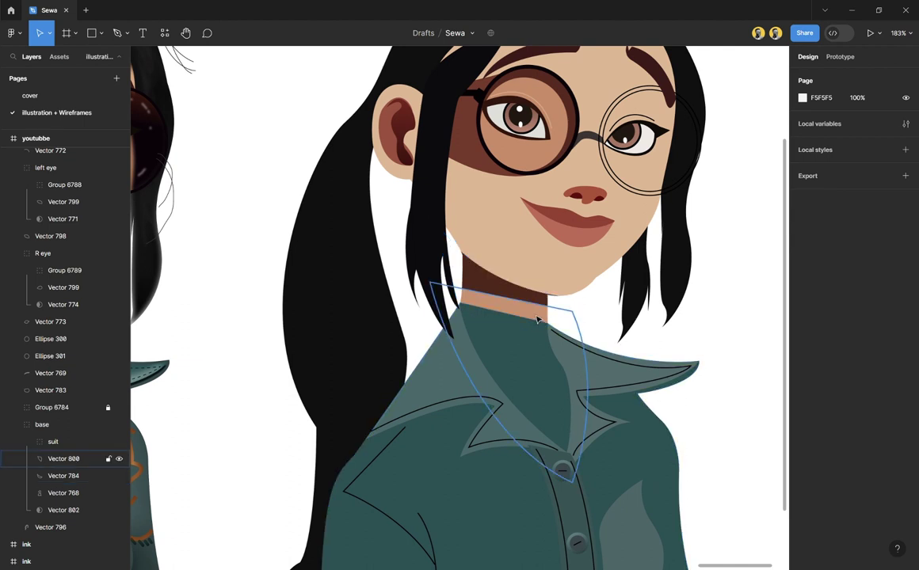
Step: Place neck shape Vector 800 just above Vector 799 in the suit group, then enter path editing
{"action": "left_click", "coordinate": [536, 319]}
{"action": "key", "text": "ctrl+bracketleft"}
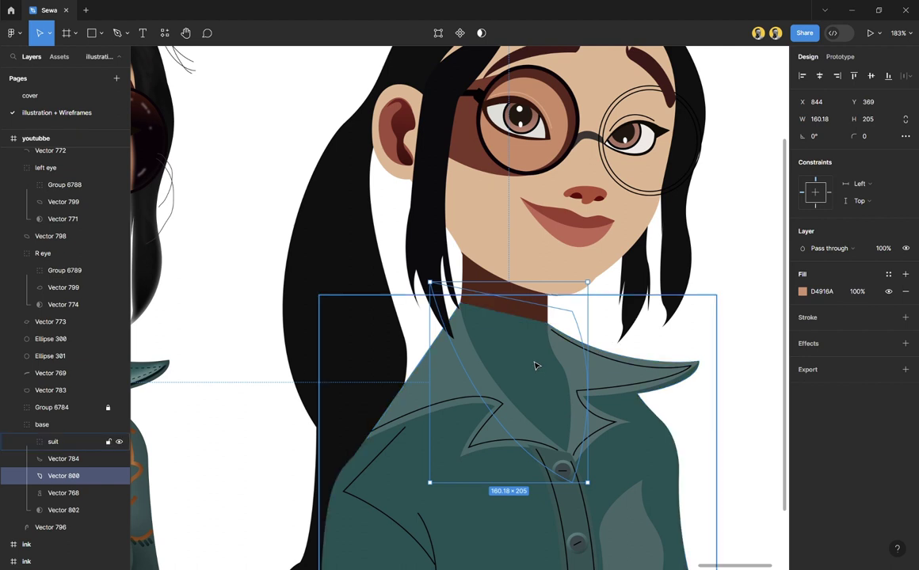
{"action": "key", "text": "ctrl+bracketright"}
{"action": "key", "text": "ctrl+bracketright"}
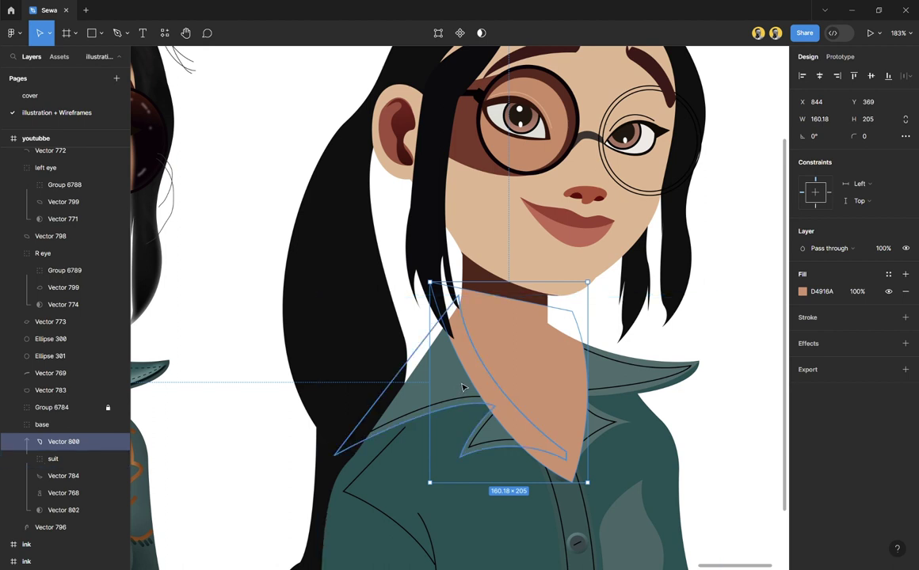
{"action": "left_click", "coordinate": [463, 386]}
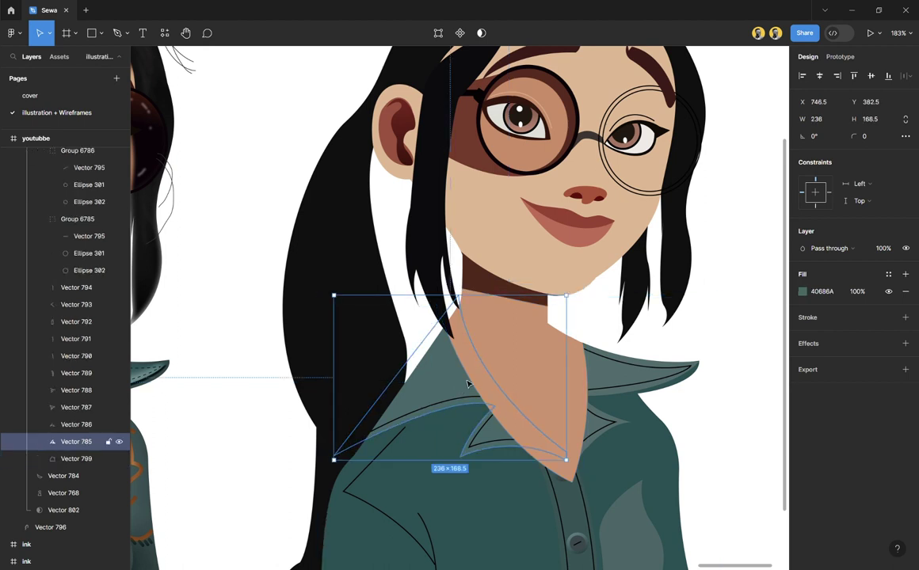
{"action": "left_click", "coordinate": [533, 353]}
{"action": "key", "text": "ctrl+bracketleft"}
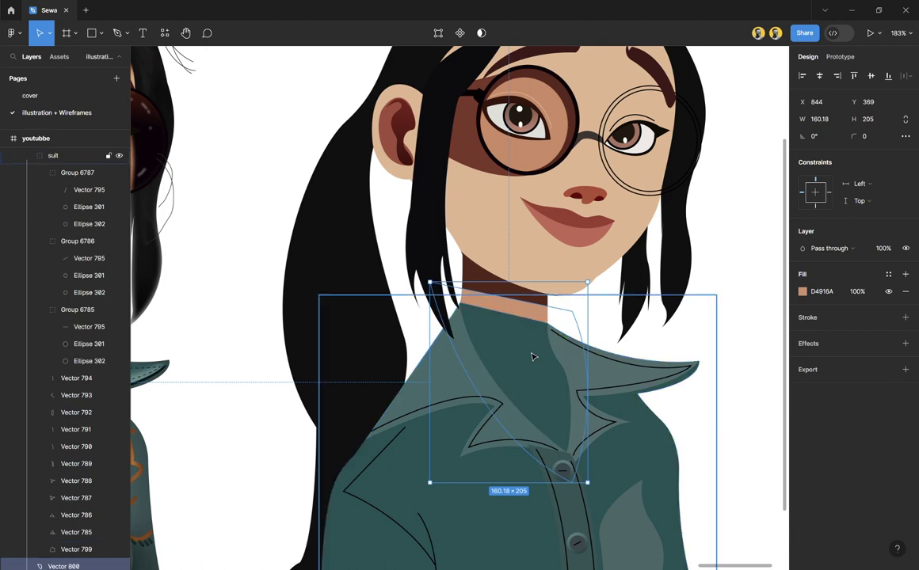
{"action": "key", "text": "shift+Return"}
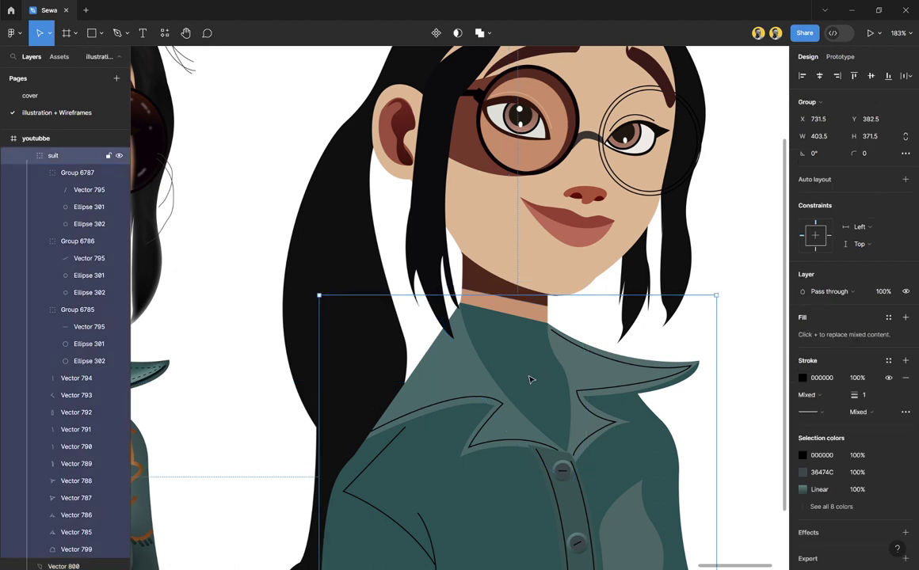
{"action": "key", "text": "Return"}
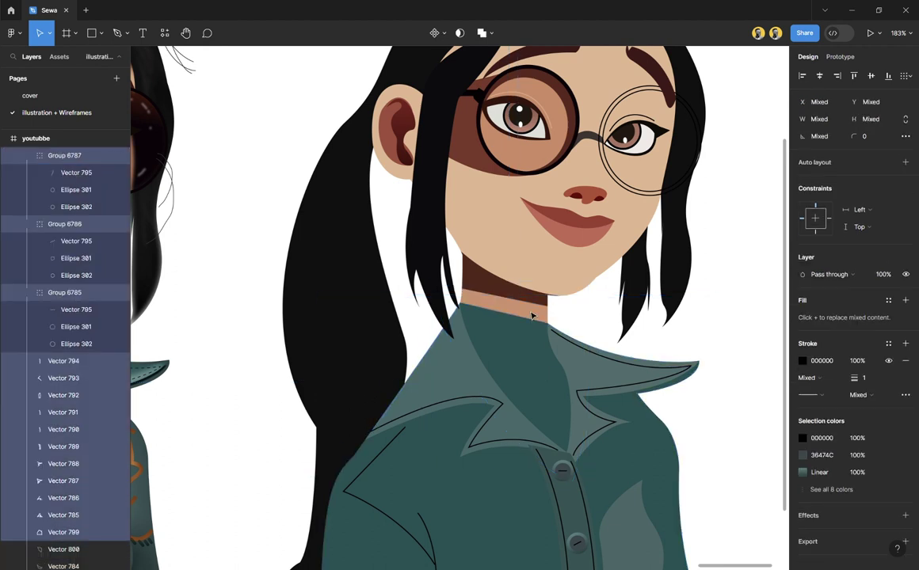
{"action": "left_click", "coordinate": [531, 316]}
{"action": "key", "text": "ctrl+bracketright"}
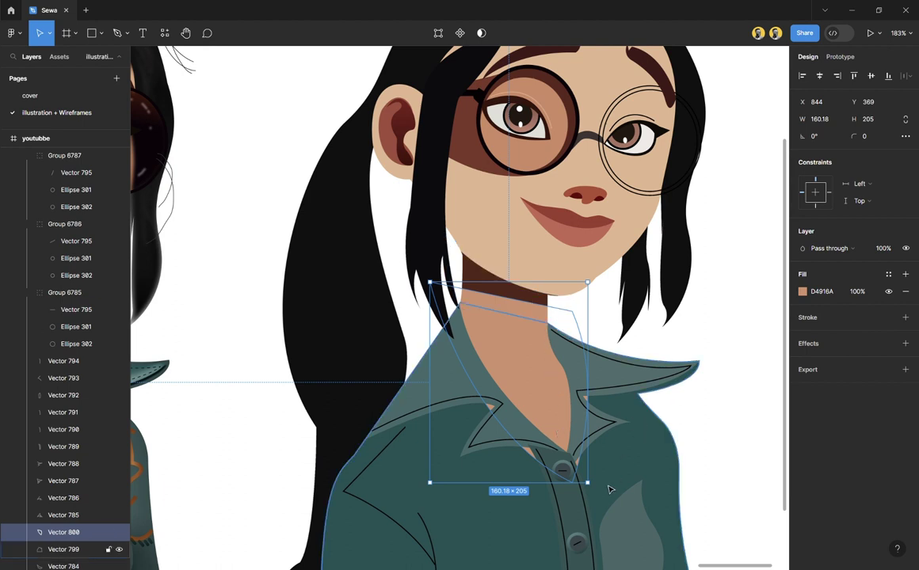
{"action": "scroll", "coordinate": [609, 490], "scroll_direction": "up", "scroll_amount": 5}
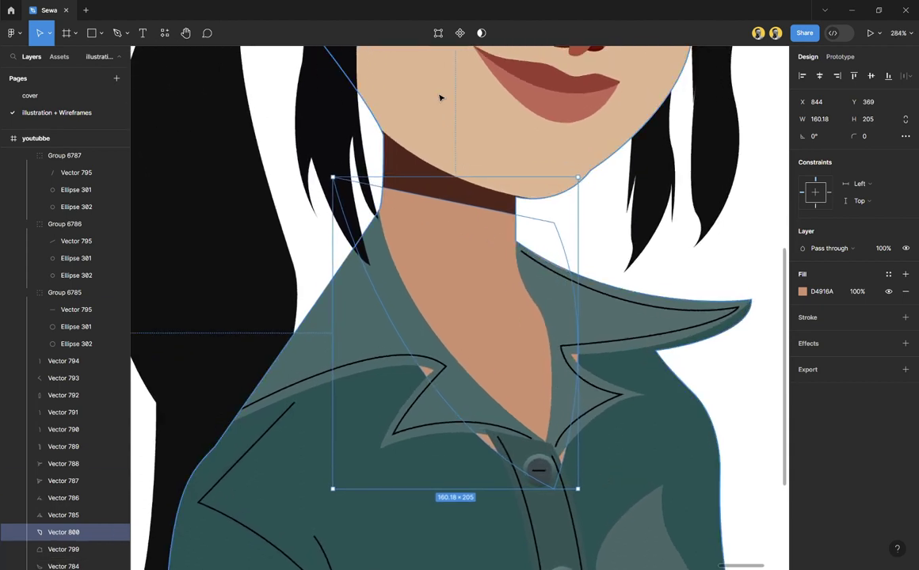
{"action": "left_click", "coordinate": [438, 32]}
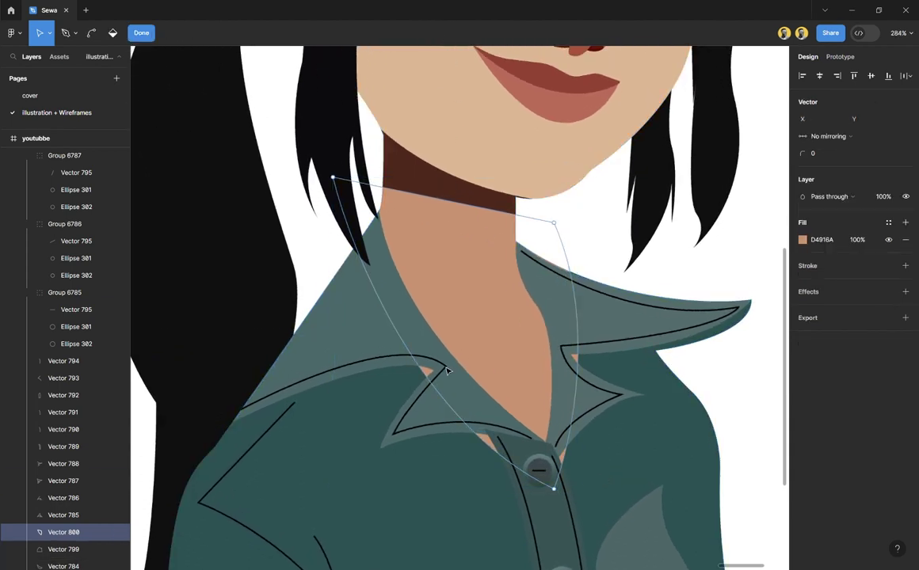
Step: Reshape Vector 800's anchors and curves along the collar edges, ending at 148.88 × 205
{"action": "left_click", "coordinate": [554, 490]}
{"action": "left_click_drag", "start_coordinate": [424, 429], "coordinate": [458, 394]}
{"action": "left_click_drag", "start_coordinate": [576, 445], "coordinate": [549, 468]}
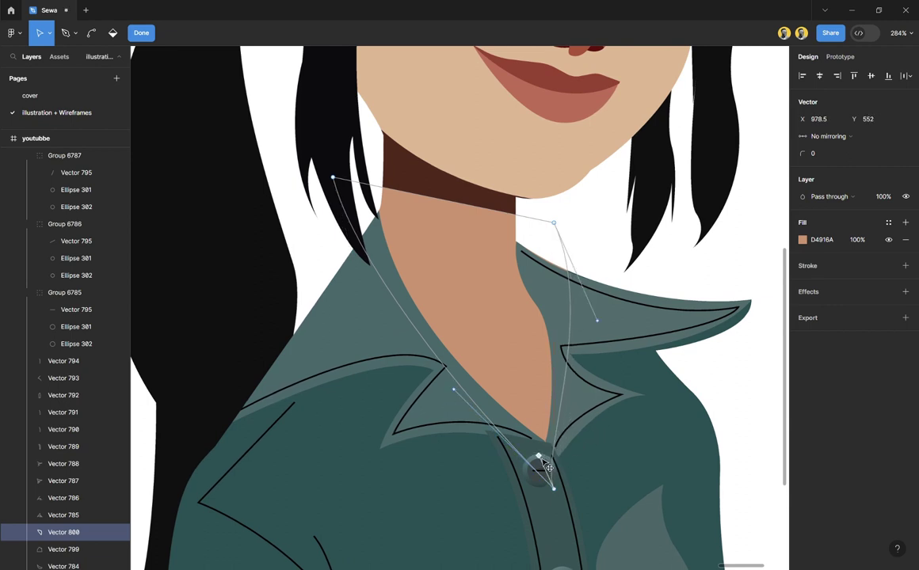
{"action": "left_click_drag", "start_coordinate": [557, 228], "coordinate": [524, 221]}
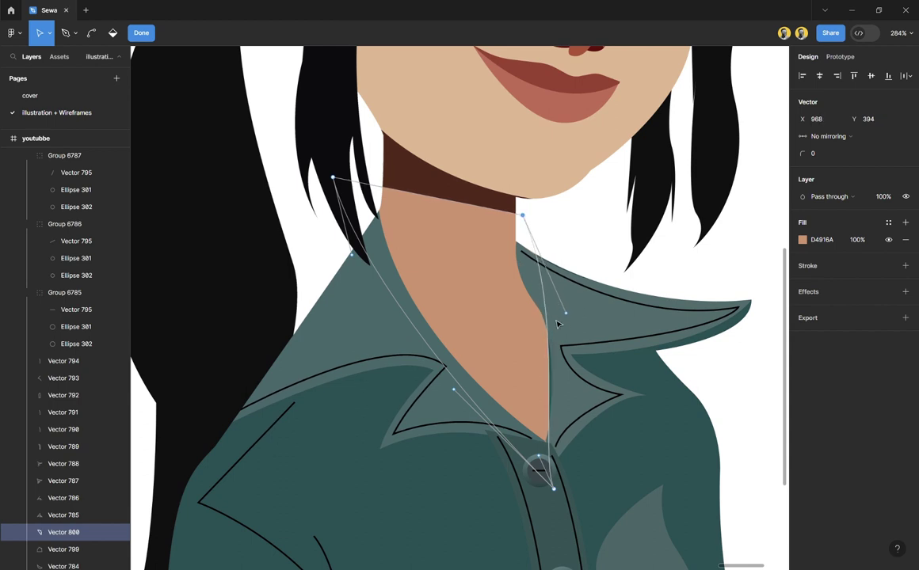
{"action": "left_click_drag", "start_coordinate": [568, 317], "coordinate": [605, 393]}
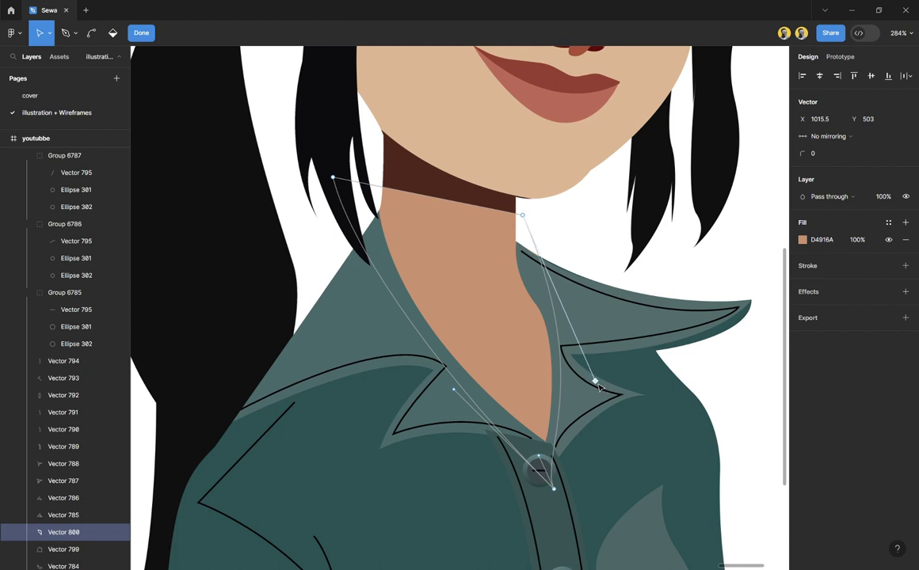
{"action": "key", "text": "Escape"}
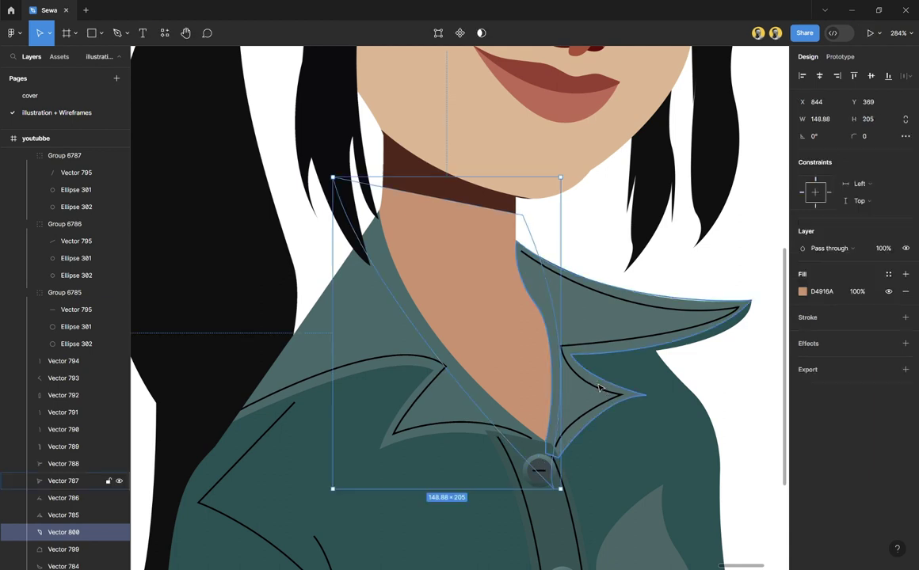
Step: Bring the dark neck shadow shape to the front
{"action": "left_click", "coordinate": [445, 196]}
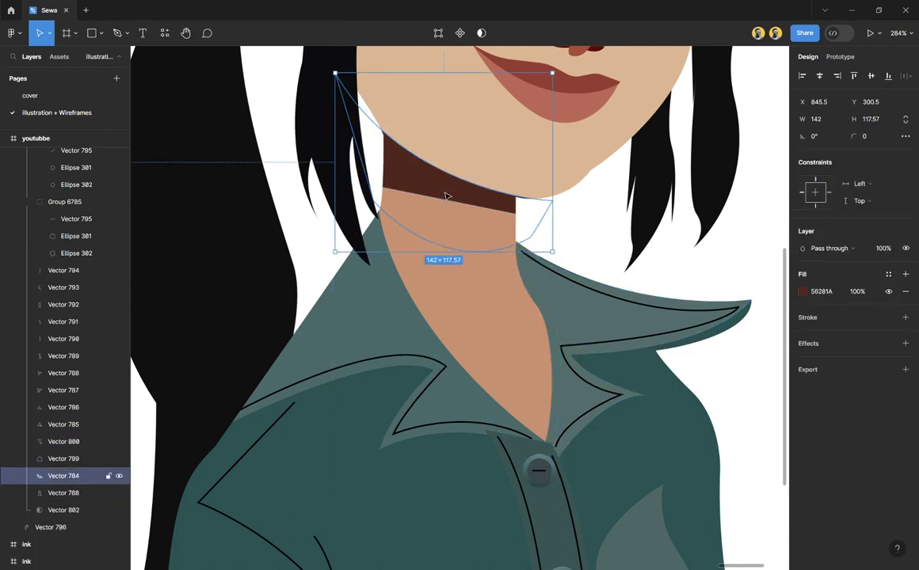
{"action": "key", "text": "ctrl+shift+bracketright"}
{"action": "scroll", "coordinate": [459, 171], "scroll_direction": "down", "scroll_amount": 10}
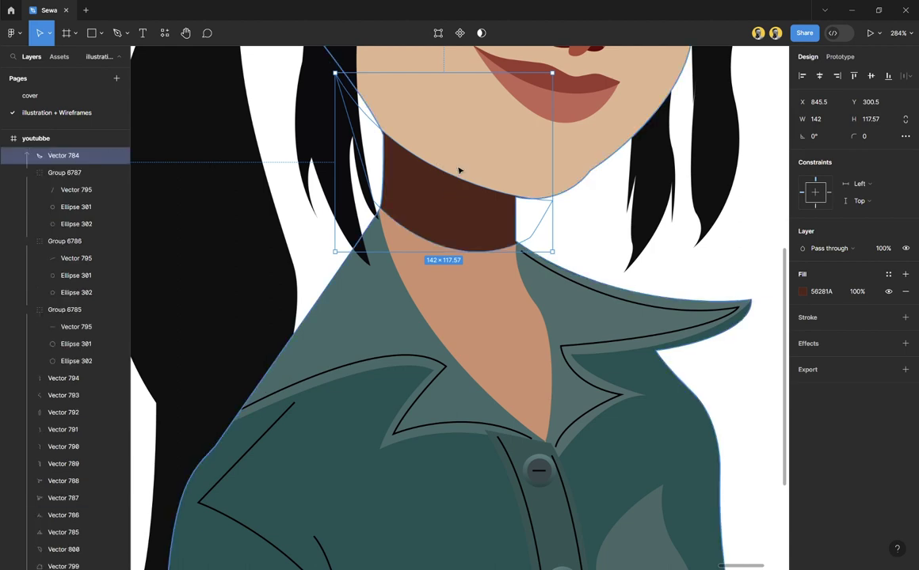
{"action": "left_click", "coordinate": [591, 242]}
{"action": "scroll", "coordinate": [575, 251], "scroll_direction": "down", "scroll_amount": 2}
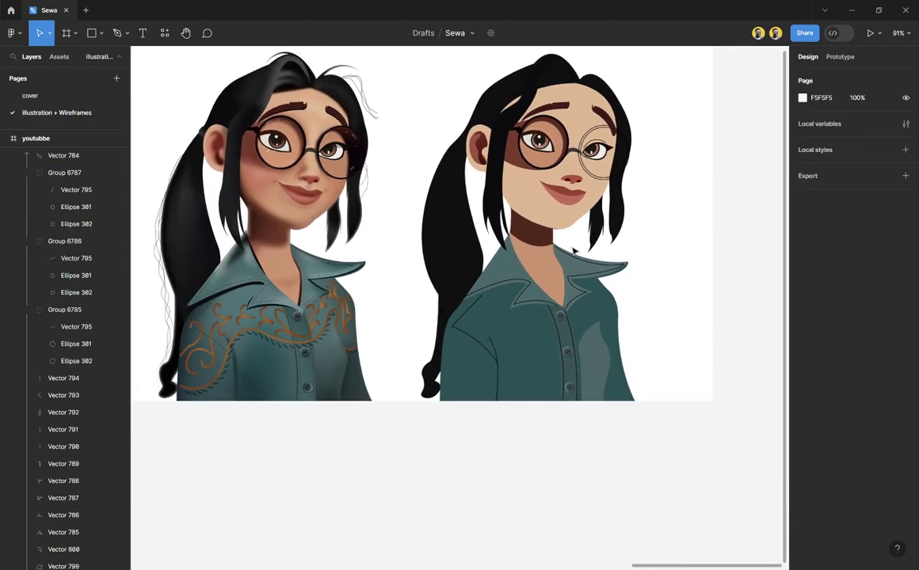
Step: Zoom in on the right portrait's face, leaving nothing selected
{"action": "scroll", "coordinate": [575, 251], "scroll_direction": "up", "scroll_amount": 3}
{"action": "scroll", "coordinate": [573, 252], "scroll_direction": "up", "scroll_amount": 1}
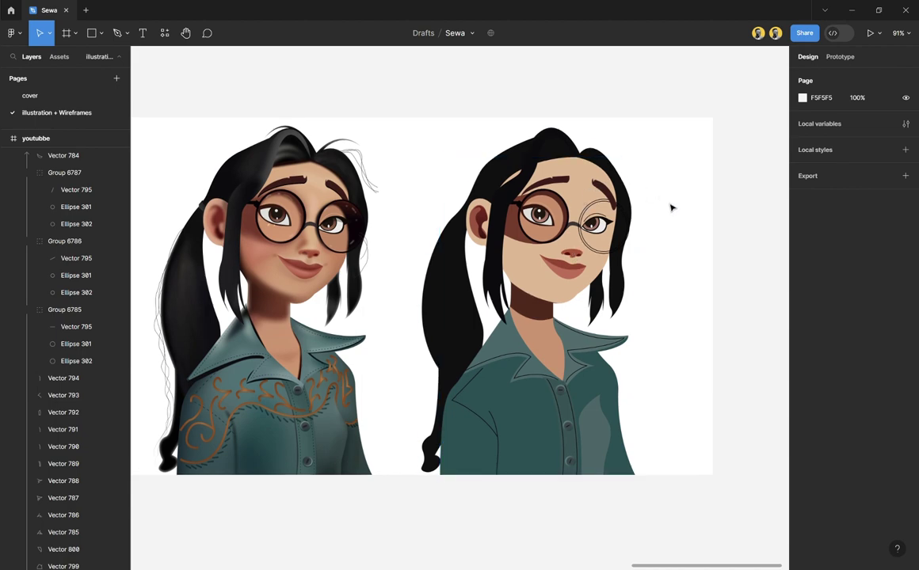
{"action": "scroll", "coordinate": [577, 165], "scroll_direction": "up", "scroll_amount": 4}
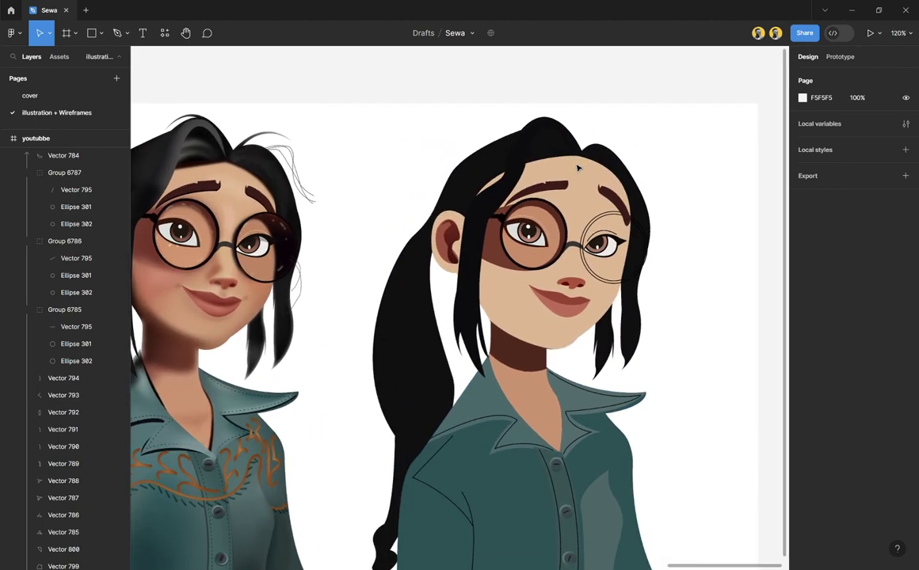
{"action": "scroll", "coordinate": [578, 168], "scroll_direction": "up", "scroll_amount": 5}
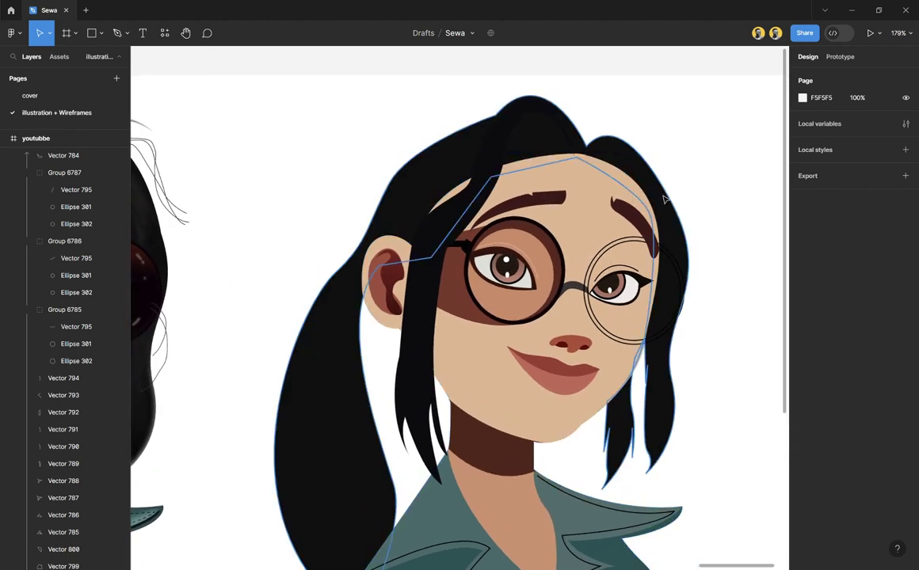
{"action": "left_click", "coordinate": [664, 198]}
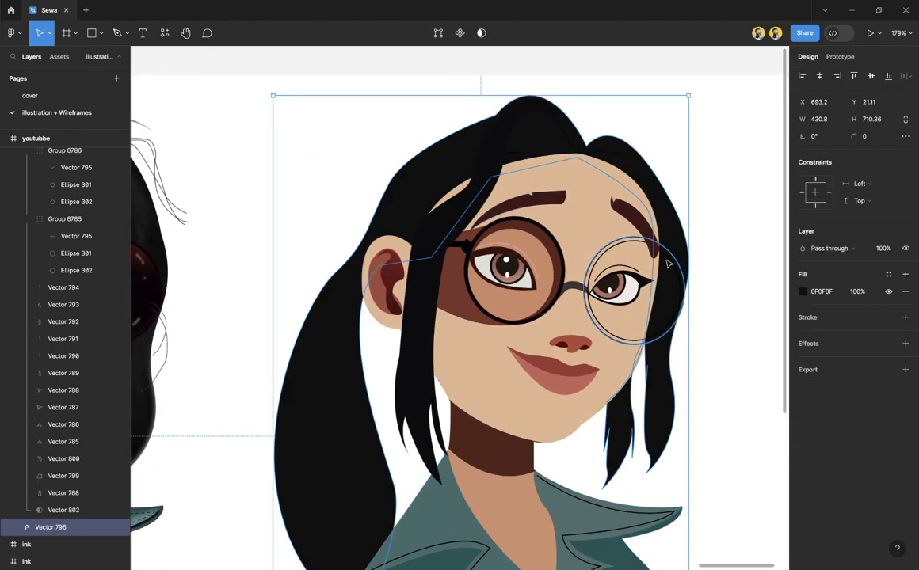
{"action": "left_click", "coordinate": [722, 225]}
{"action": "scroll", "coordinate": [652, 198], "scroll_direction": "up", "scroll_amount": 5}
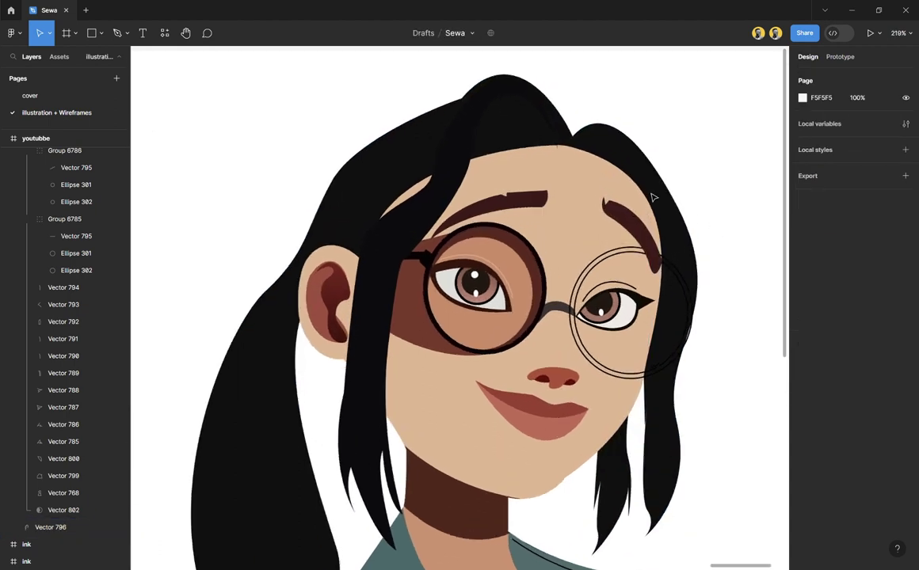
{"action": "scroll", "coordinate": [652, 197], "scroll_direction": "up", "scroll_amount": 1}
Step: Draw a curved pen path over the top of the right portrait's head
{"action": "key", "text": "p"}
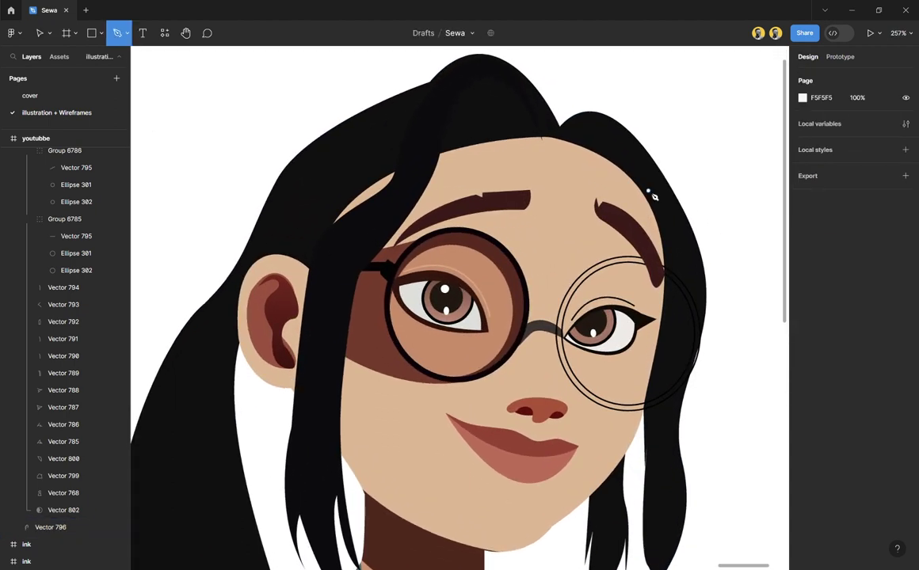
{"action": "left_click", "coordinate": [666, 326]}
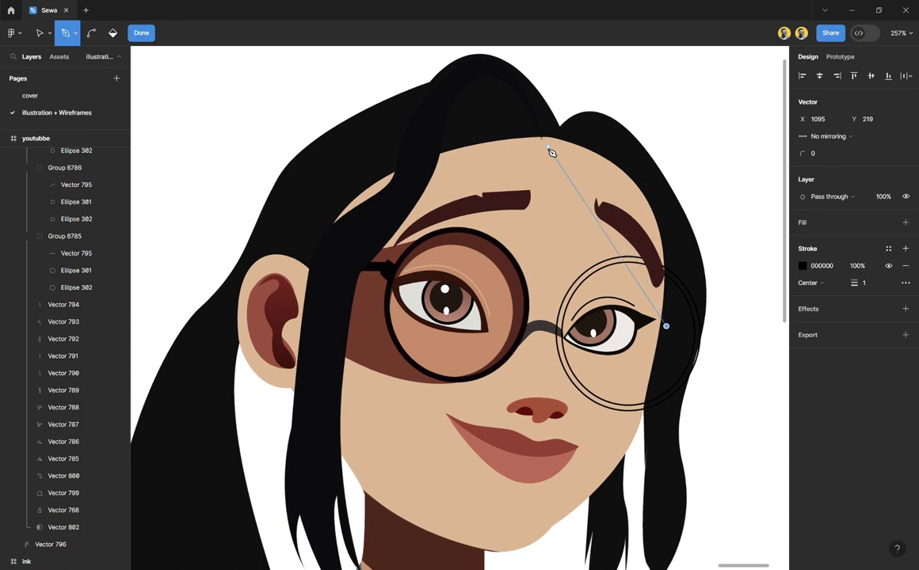
{"action": "left_click_drag", "start_coordinate": [563, 152], "coordinate": [456, 129]}
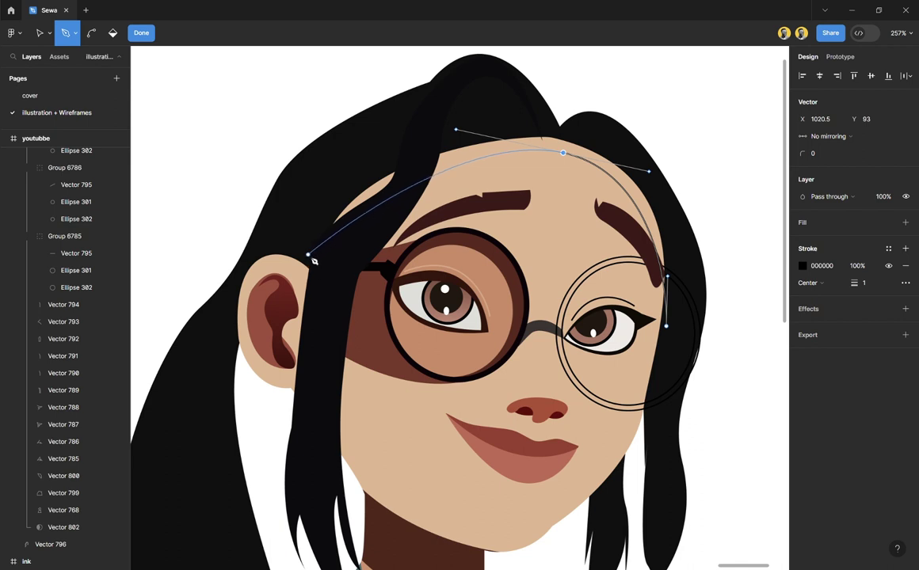
{"action": "left_click_drag", "start_coordinate": [308, 254], "coordinate": [514, 117]}
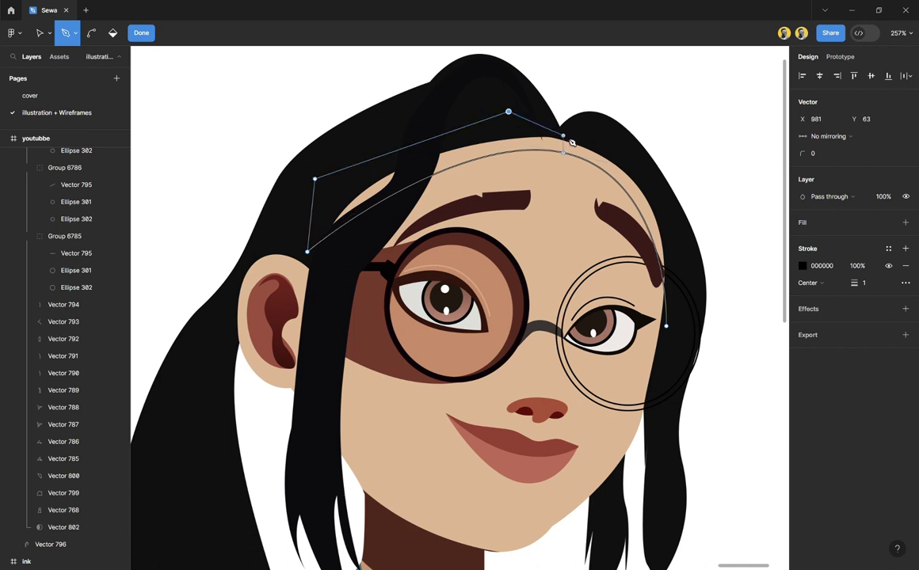
{"action": "left_click_drag", "start_coordinate": [666, 326], "coordinate": [631, 469]}
{"action": "key", "text": "Escape"}
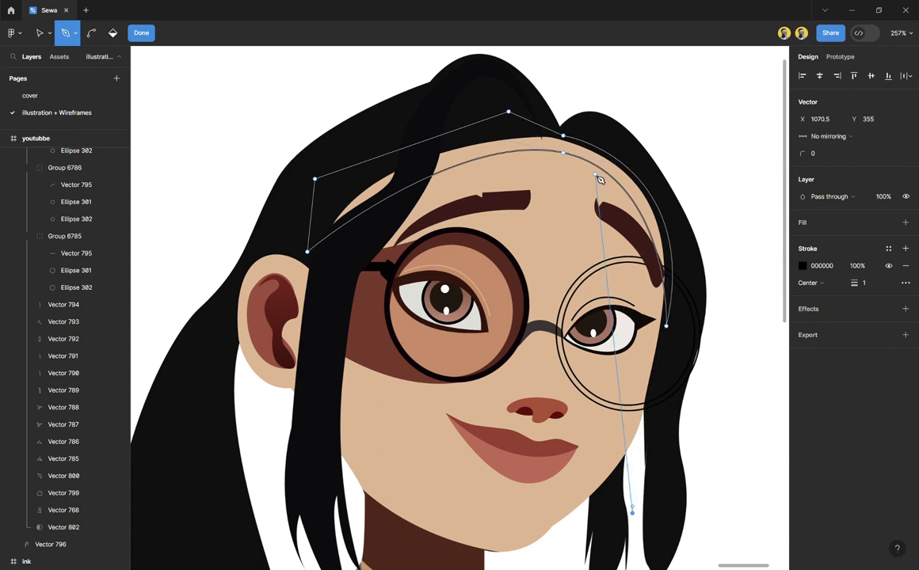
{"action": "key", "text": "Escape"}
{"action": "left_click", "coordinate": [563, 137]}
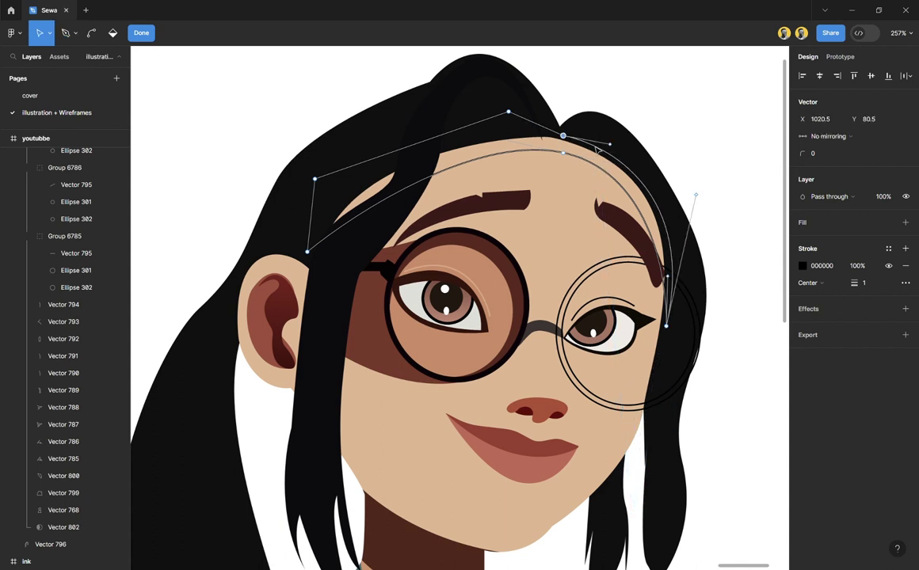
{"action": "left_click_drag", "start_coordinate": [611, 146], "coordinate": [626, 132]}
{"action": "key", "text": "Escape"}
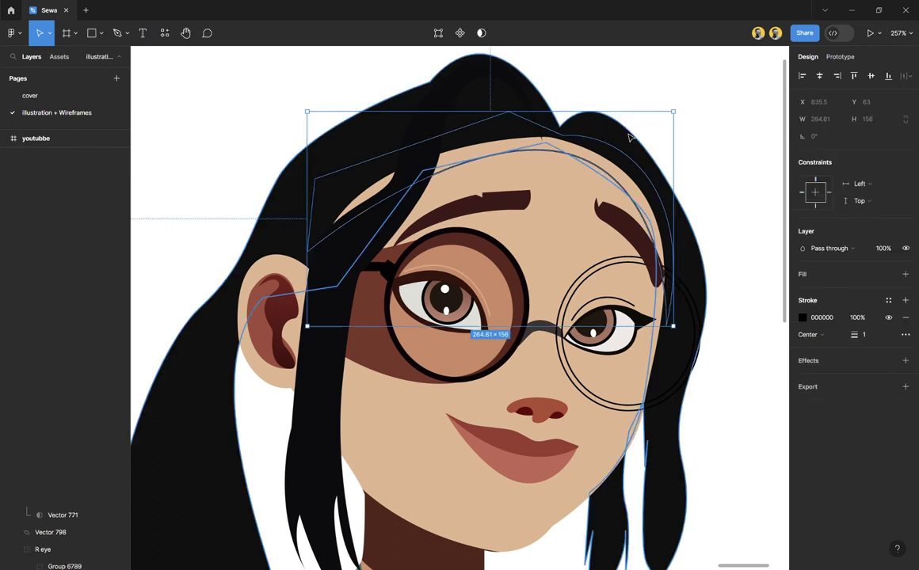
Step: Remove the new shape's stroke and fill it with the hair colour 0C0B0E
{"action": "left_click", "coordinate": [906, 317]}
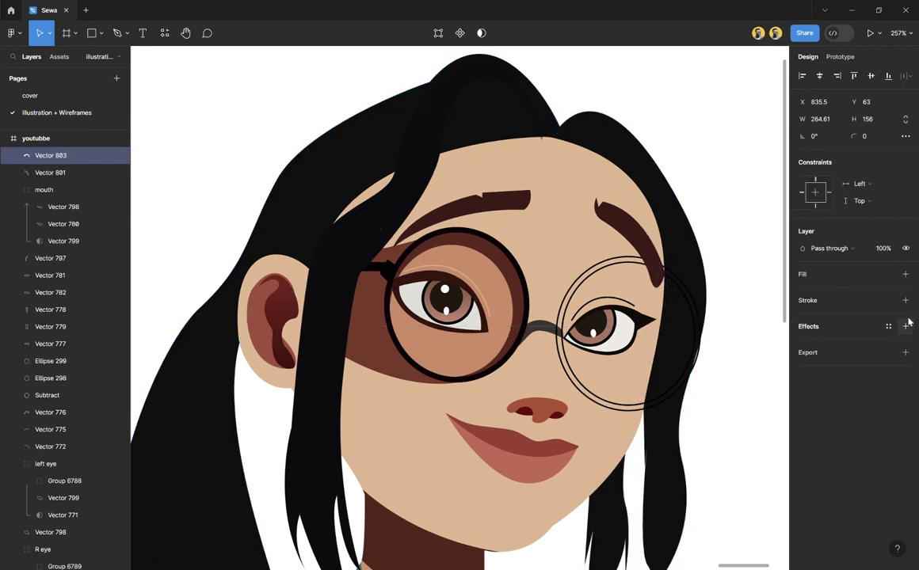
{"action": "key", "text": "i"}
{"action": "left_click", "coordinate": [487, 147]}
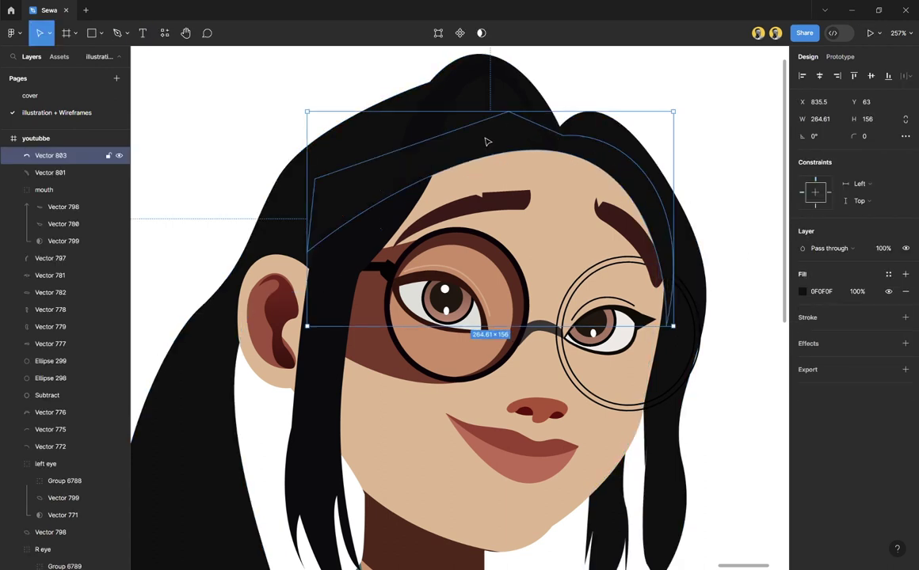
{"action": "left_click", "coordinate": [271, 227]}
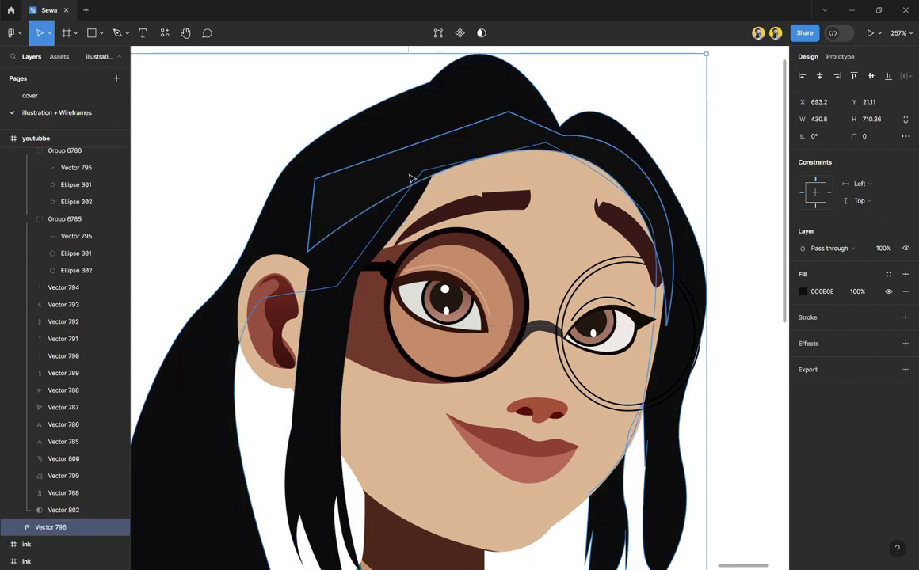
{"action": "left_click", "coordinate": [361, 235]}
{"action": "key", "text": "i"}
{"action": "left_click", "coordinate": [358, 251]}
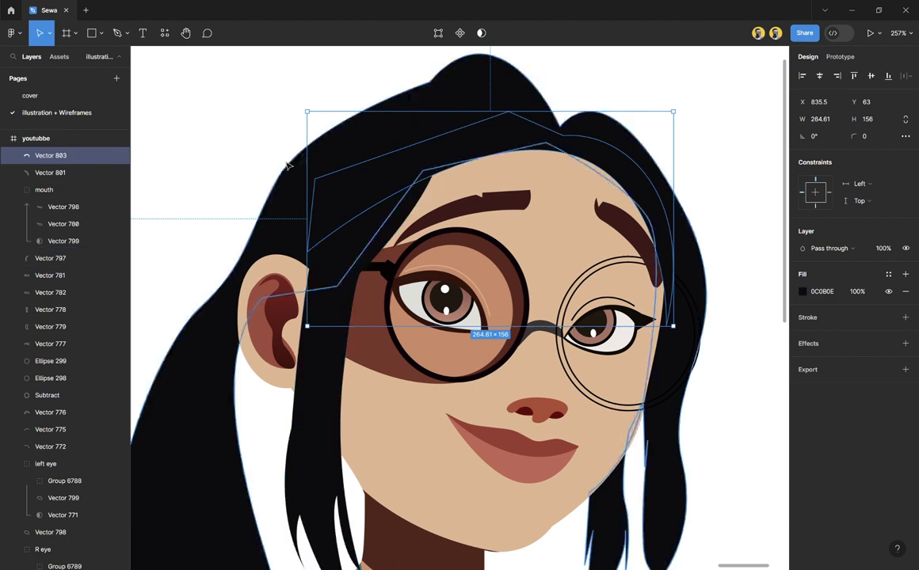
{"action": "left_click", "coordinate": [258, 147]}
{"action": "scroll", "coordinate": [507, 146], "scroll_direction": "down", "scroll_amount": 10}
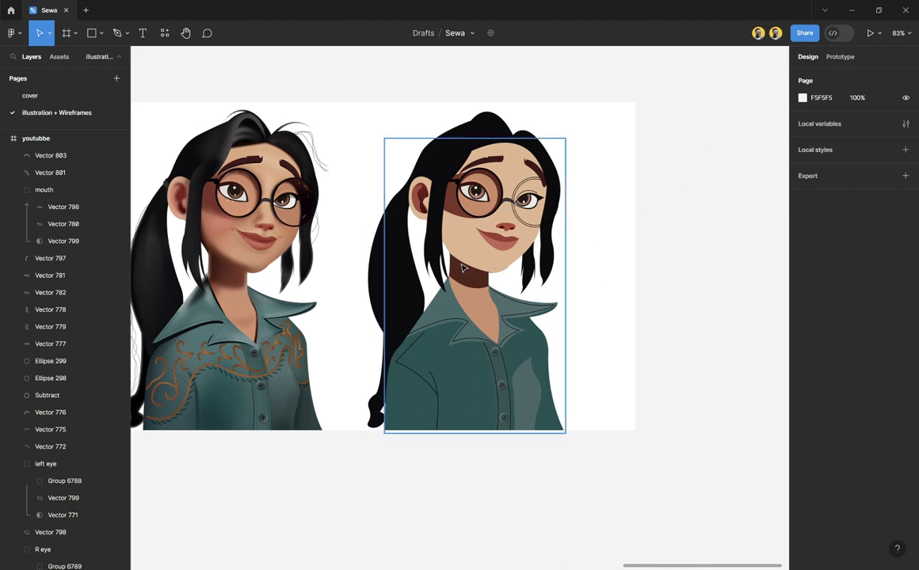
{"action": "scroll", "coordinate": [468, 237], "scroll_direction": "up", "scroll_amount": 3}
{"action": "scroll", "coordinate": [473, 224], "scroll_direction": "left", "scroll_amount": 2}
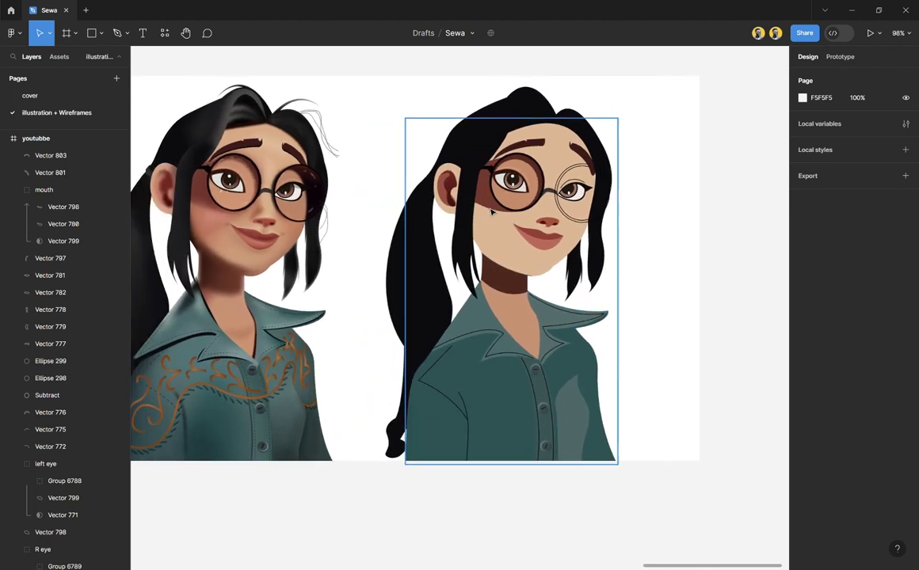
{"action": "left_click", "coordinate": [489, 210]}
{"action": "scroll", "coordinate": [479, 225], "scroll_direction": "left", "scroll_amount": 3}
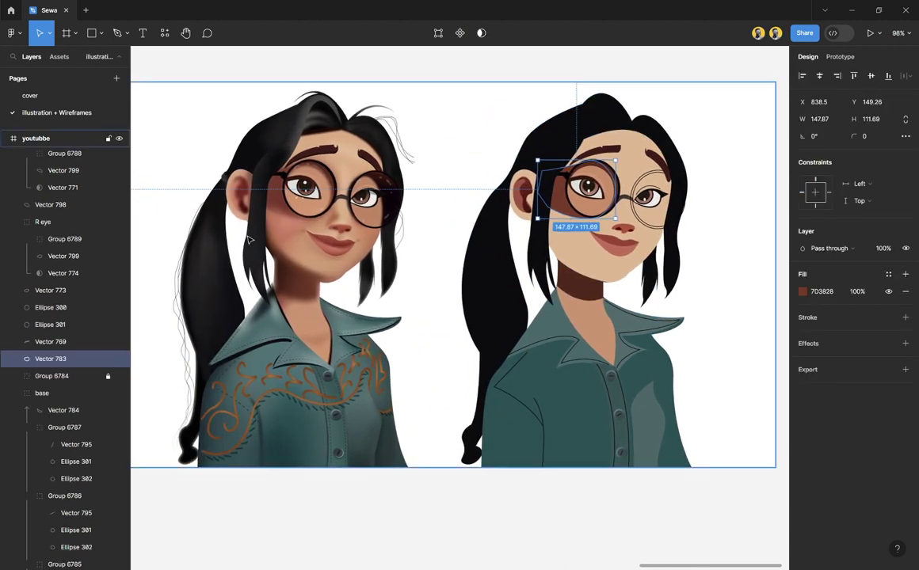
{"action": "scroll", "coordinate": [388, 214], "scroll_direction": "up", "scroll_amount": 5}
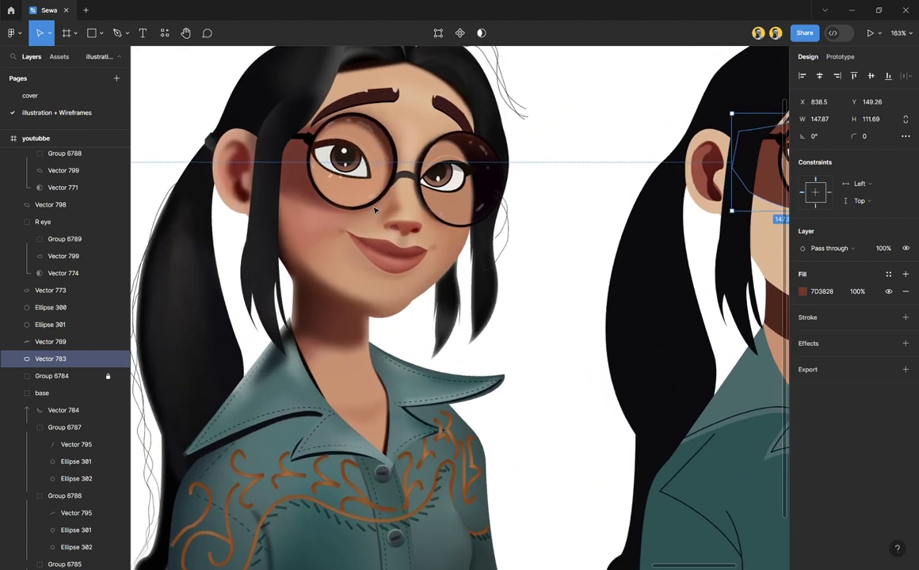
{"action": "scroll", "coordinate": [312, 214], "scroll_direction": "up", "scroll_amount": 5}
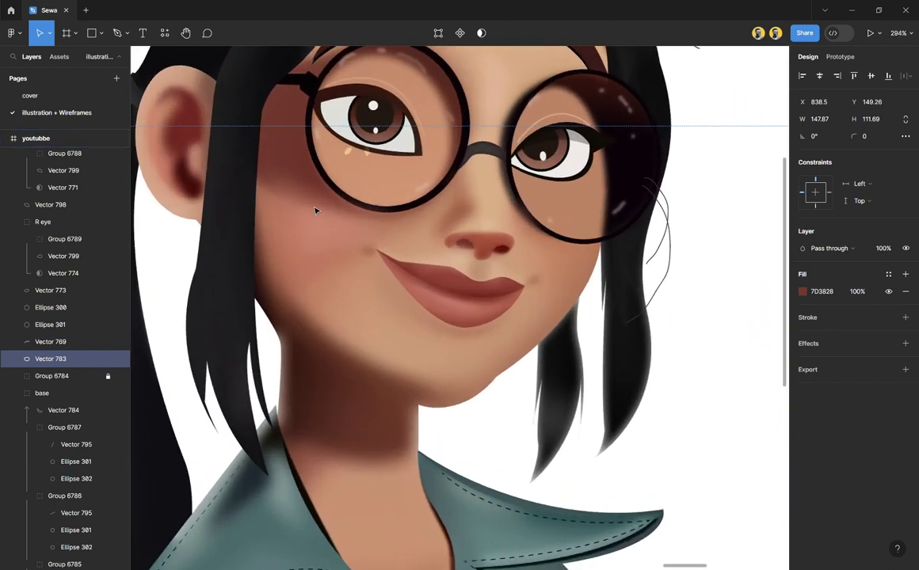
{"action": "key", "text": "p"}
{"action": "left_click", "coordinate": [449, 163]}
{"action": "left_click", "coordinate": [288, 277]}
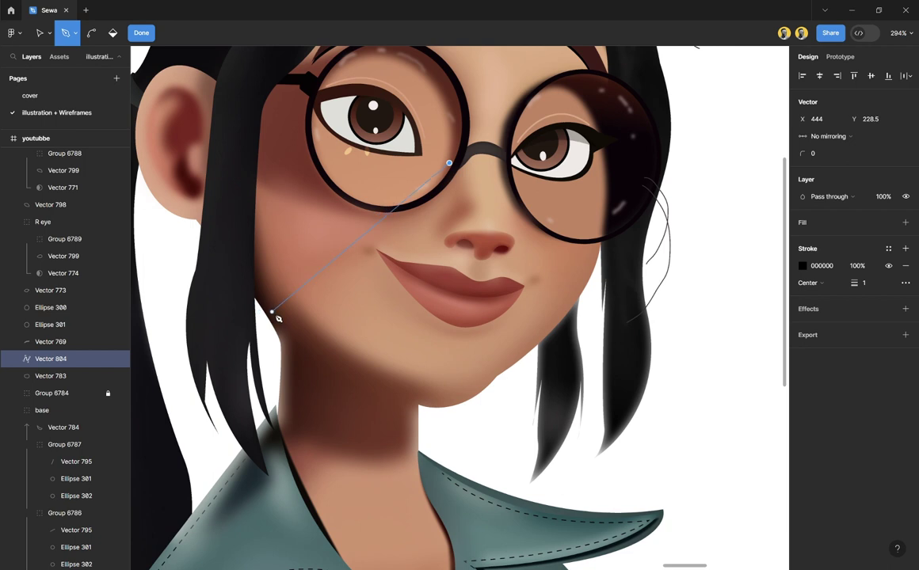
{"action": "left_click_drag", "start_coordinate": [262, 335], "coordinate": [175, 390]}
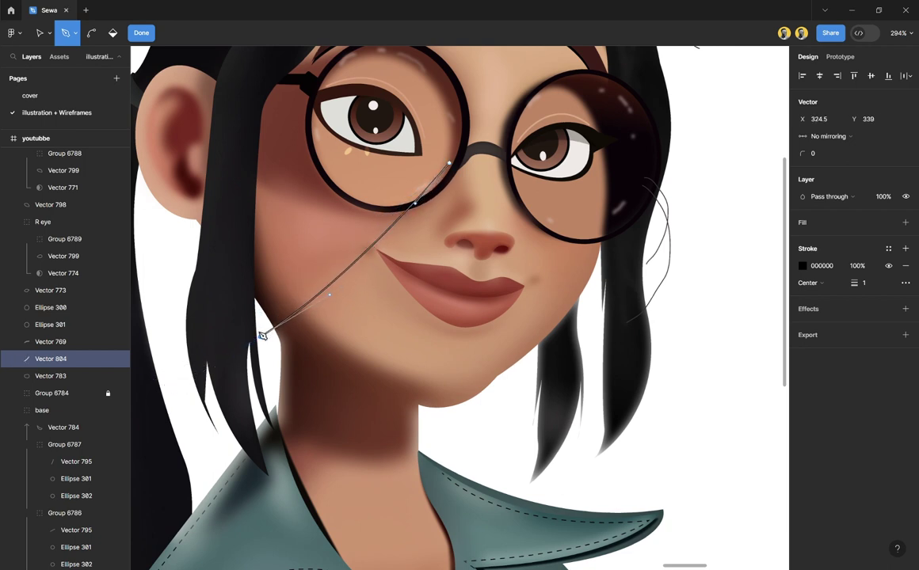
{"action": "left_click_drag", "start_coordinate": [211, 199], "coordinate": [260, 155]}
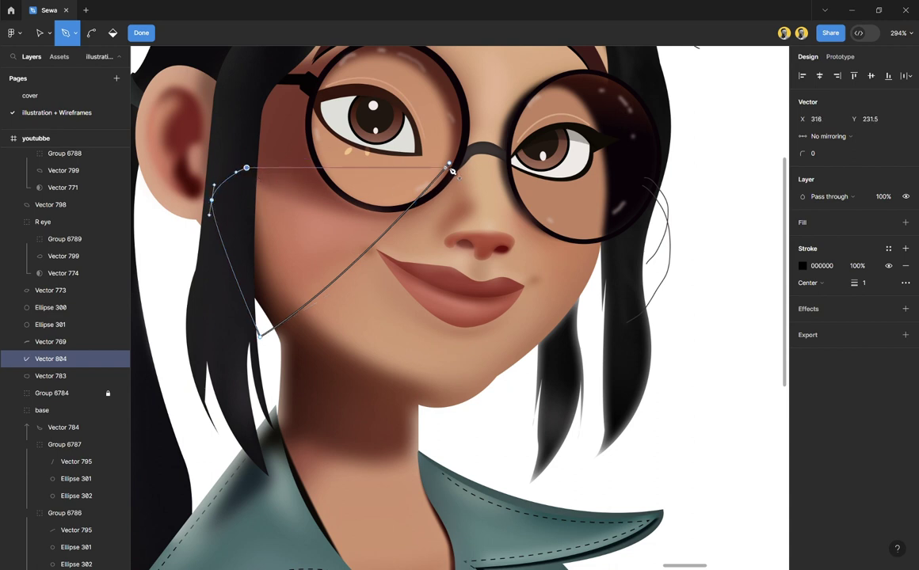
{"action": "left_click_drag", "start_coordinate": [457, 169], "coordinate": [437, 123]}
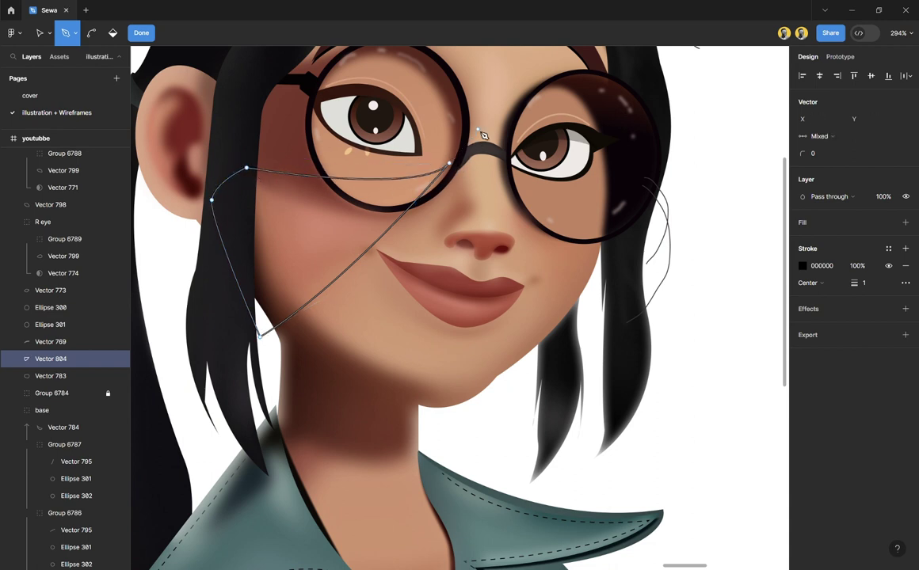
{"action": "key", "text": "Escape"}
{"action": "scroll", "coordinate": [429, 158], "scroll_direction": "down", "scroll_amount": 5}
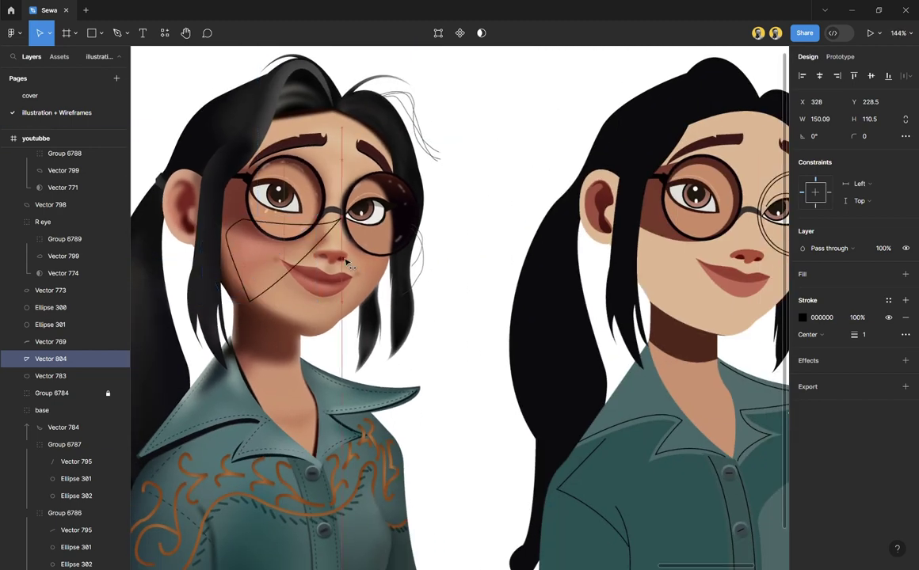
{"action": "left_click_drag", "start_coordinate": [270, 261], "coordinate": [660, 252]}
{"action": "scroll", "coordinate": [662, 253], "scroll_direction": "right", "scroll_amount": 2}
{"action": "scroll", "coordinate": [660, 252], "scroll_direction": "right", "scroll_amount": 2}
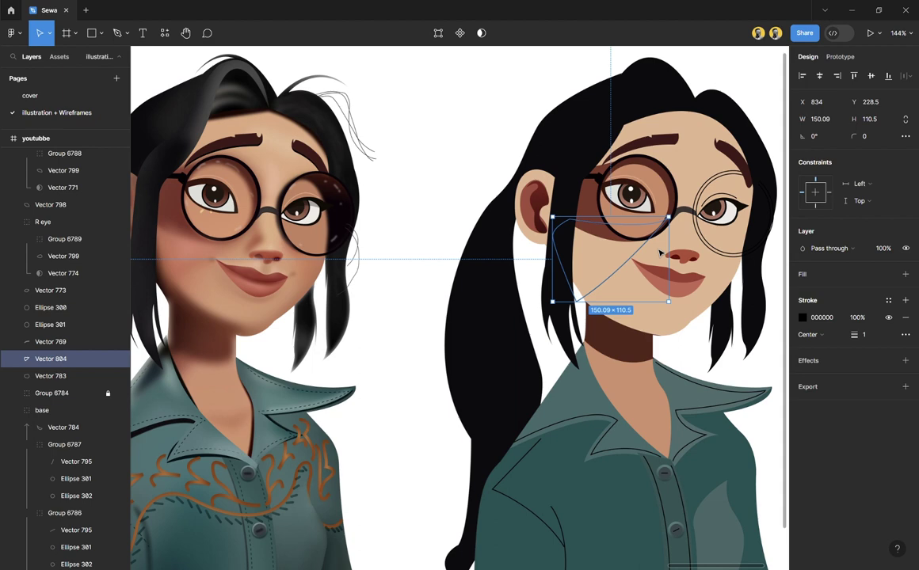
{"action": "key", "text": "Delete"}
Step: Move the shading outline shape up onto the left side of the girl's face
{"action": "left_click", "coordinate": [637, 392]}
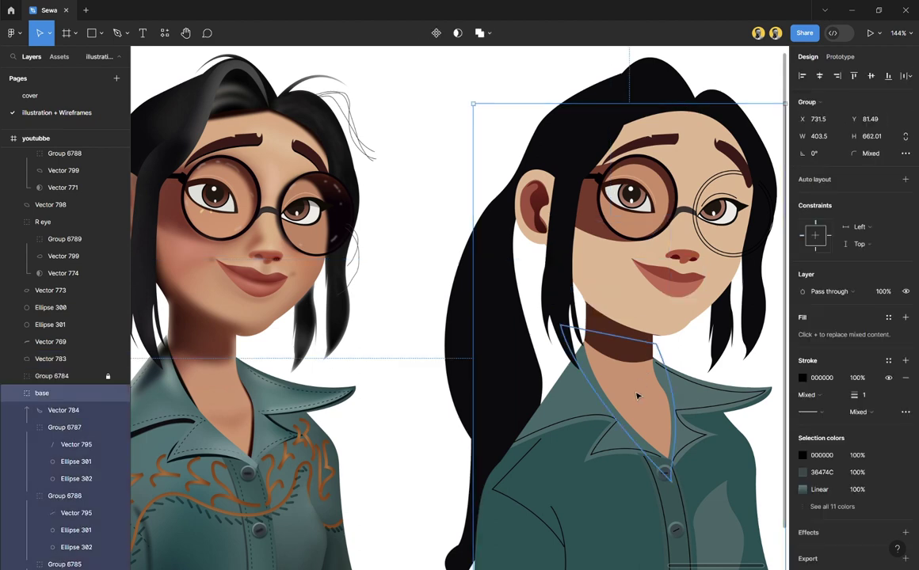
{"action": "double_click", "coordinate": [640, 388]}
{"action": "left_click_drag", "start_coordinate": [640, 388], "coordinate": [591, 246]}
{"action": "scroll", "coordinate": [593, 250], "scroll_direction": "up", "scroll_amount": 3}
{"action": "scroll", "coordinate": [596, 256], "scroll_direction": "up", "scroll_amount": 3}
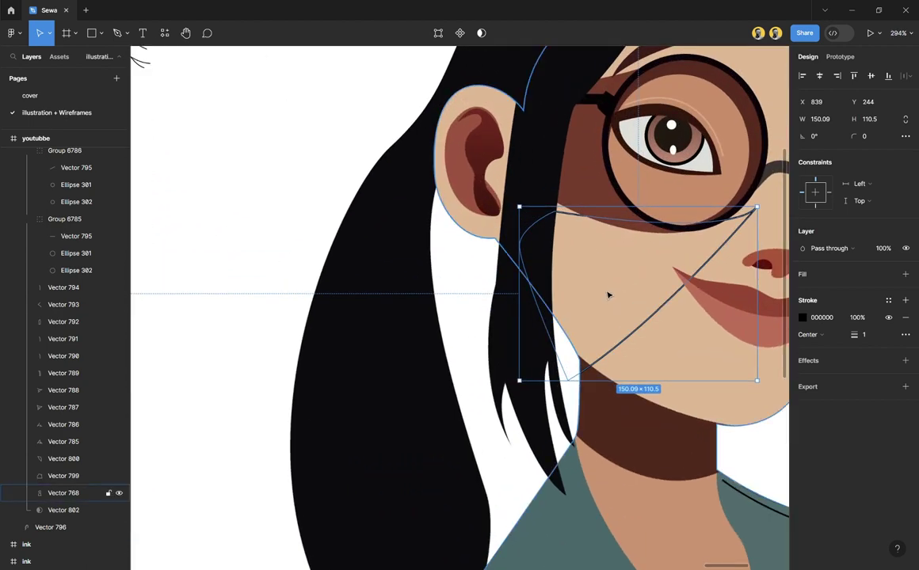
{"action": "left_click_drag", "start_coordinate": [610, 293], "coordinate": [580, 291]}
{"action": "left_click", "coordinate": [605, 287]}
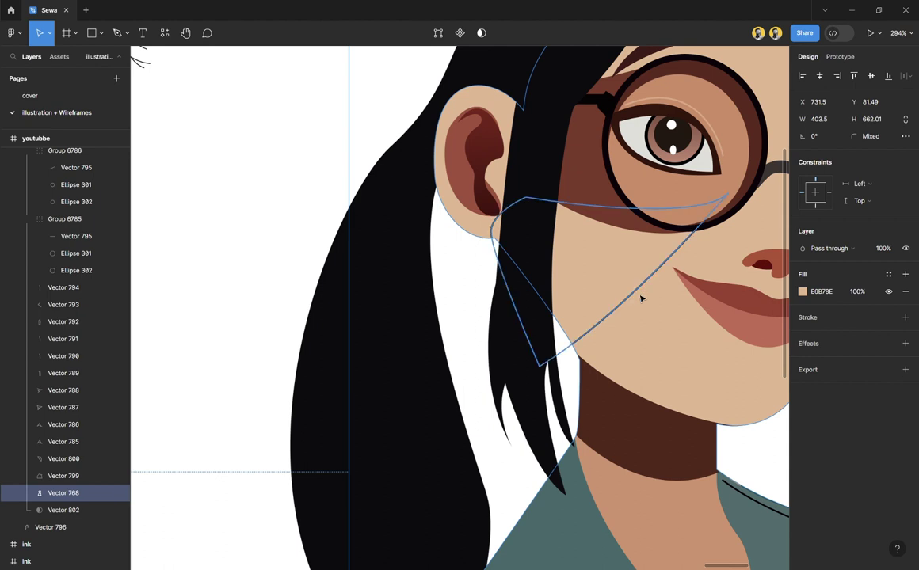
{"action": "left_click", "coordinate": [616, 293]}
{"action": "left_click_drag", "start_coordinate": [615, 293], "coordinate": [609, 293]}
Step: Reshape the outline's points so its edge curves along the hair
{"action": "left_click", "coordinate": [438, 33]}
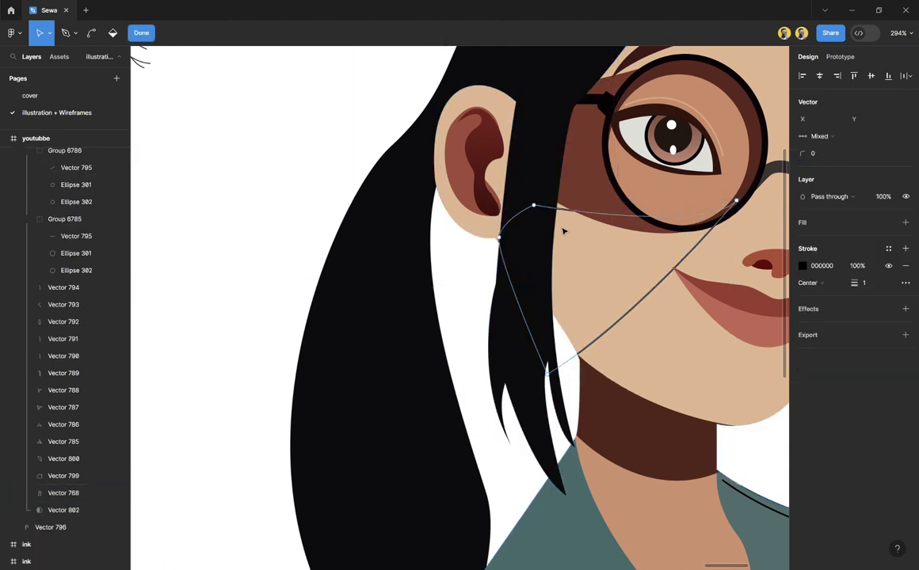
{"action": "left_click_drag", "start_coordinate": [536, 212], "coordinate": [539, 195]}
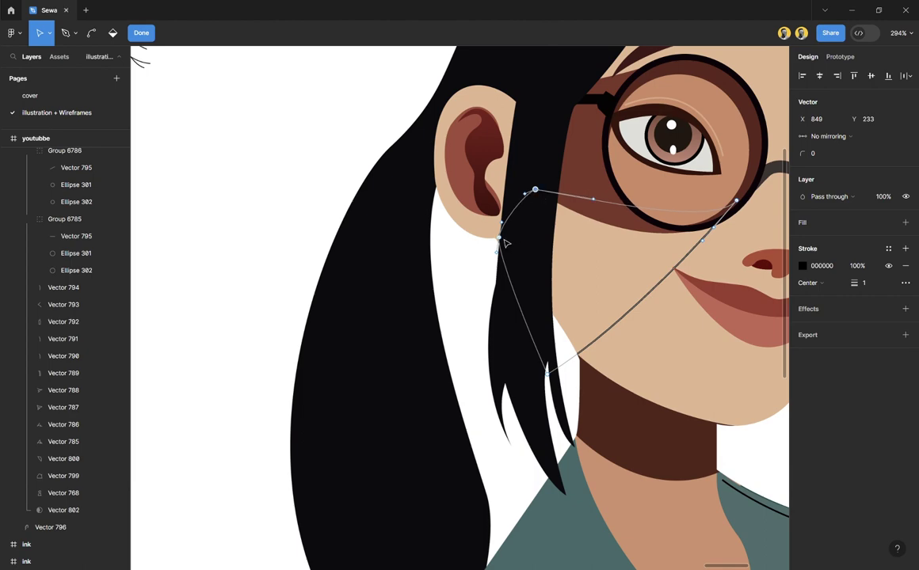
{"action": "left_click_drag", "start_coordinate": [505, 242], "coordinate": [523, 256]}
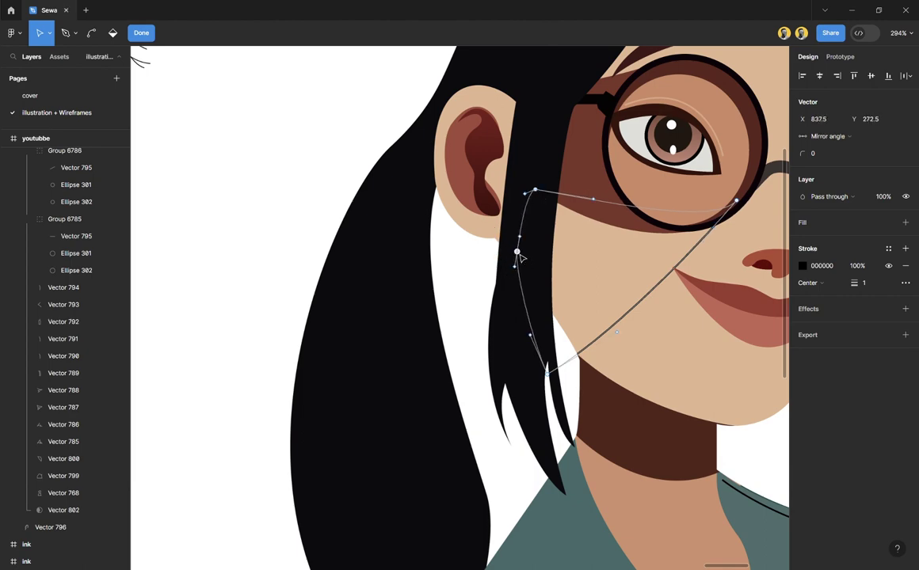
{"action": "key", "text": "Escape"}
Step: Remove the shape's stroke and fill it with the reference cheek shade CD7857
{"action": "scroll", "coordinate": [546, 301], "scroll_direction": "down", "scroll_amount": 5}
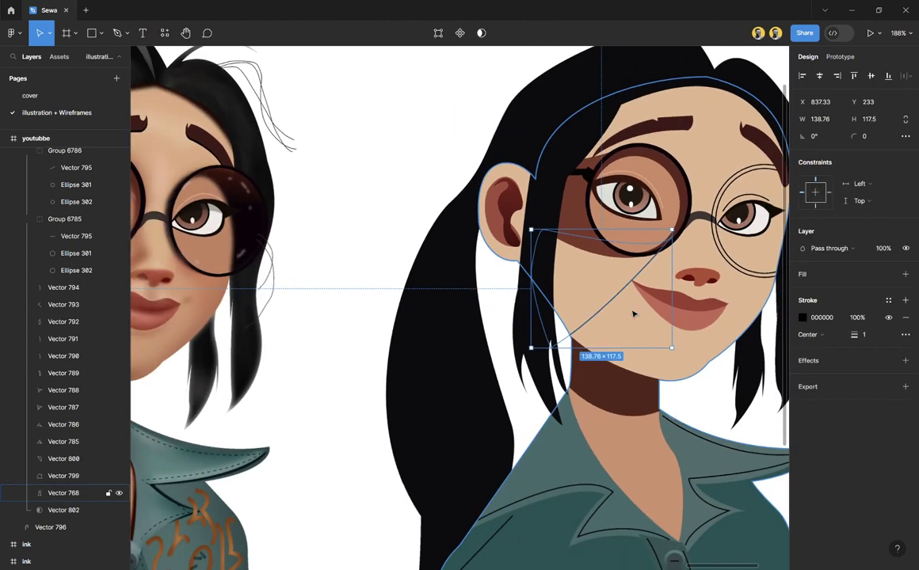
{"action": "left_click", "coordinate": [906, 318]}
{"action": "scroll", "coordinate": [600, 292], "scroll_direction": "down", "scroll_amount": 2}
{"action": "scroll", "coordinate": [600, 292], "scroll_direction": "left", "scroll_amount": 3}
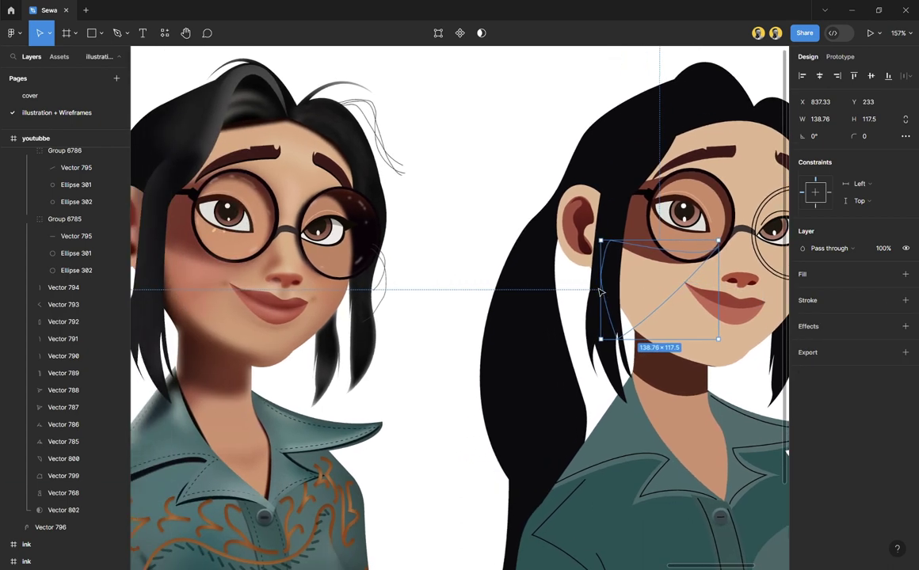
{"action": "key", "text": "i"}
{"action": "left_click", "coordinate": [197, 302]}
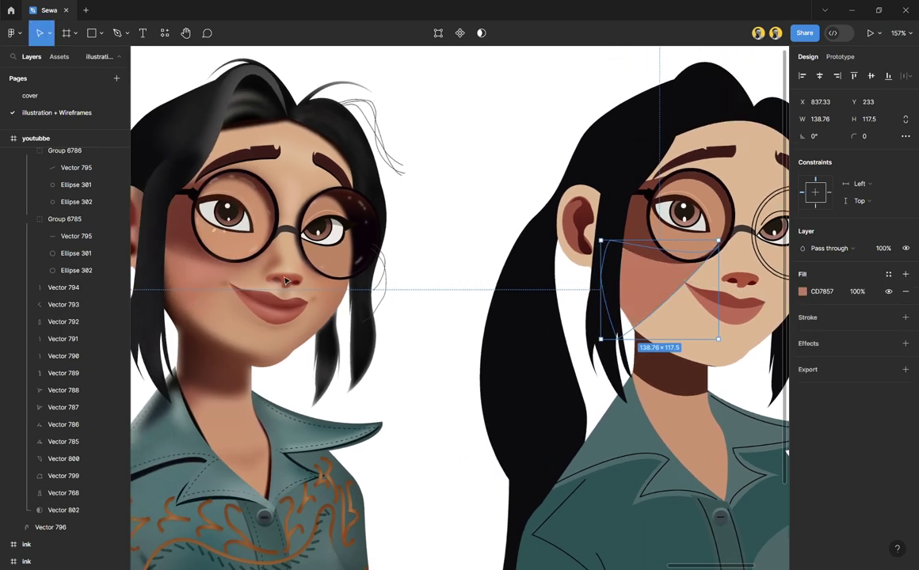
{"action": "left_click", "coordinate": [457, 211]}
{"action": "scroll", "coordinate": [431, 240], "scroll_direction": "down", "scroll_amount": 5}
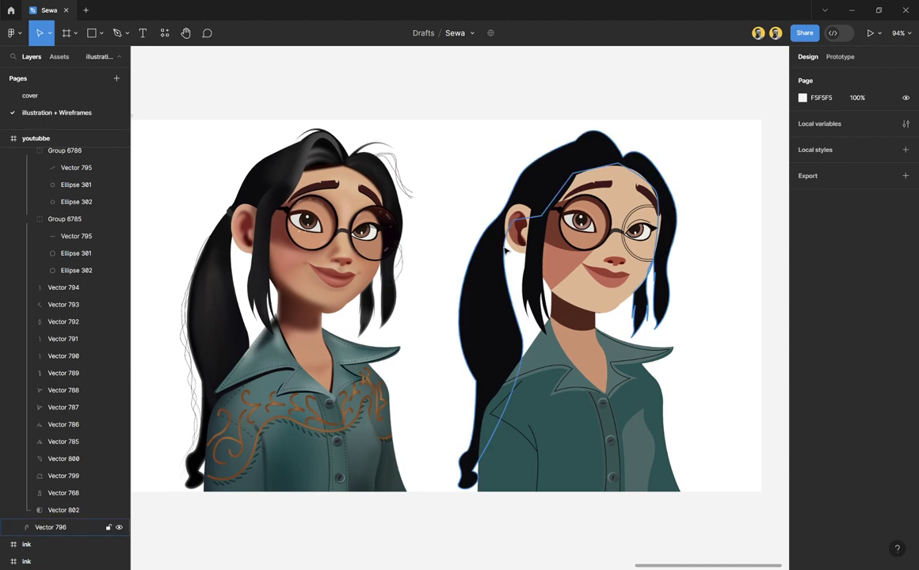
Step: Duplicate the right lens circle with grey fill and no outline, raised above the hair strand
{"action": "scroll", "coordinate": [522, 273], "scroll_direction": "right", "scroll_amount": 2}
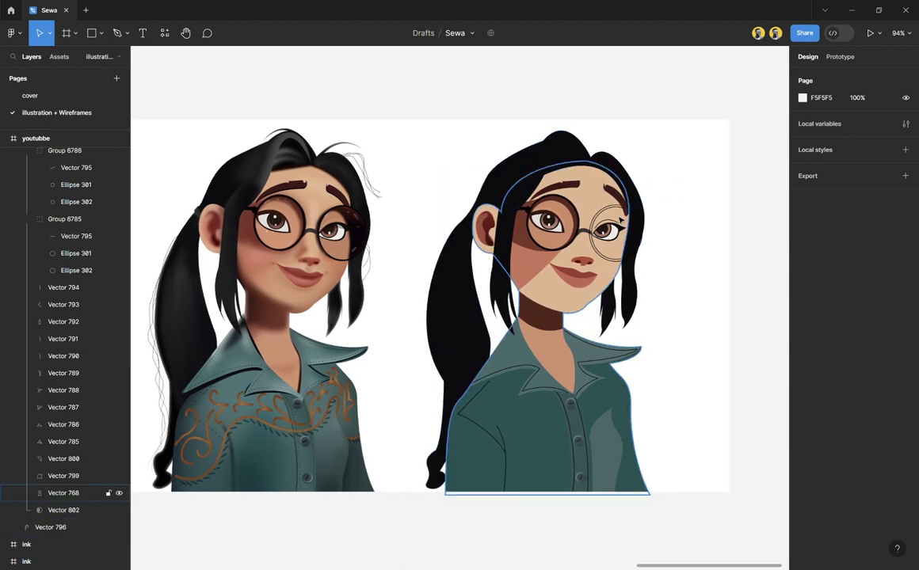
{"action": "scroll", "coordinate": [621, 219], "scroll_direction": "up", "scroll_amount": 6}
{"action": "scroll", "coordinate": [621, 219], "scroll_direction": "up", "scroll_amount": 5}
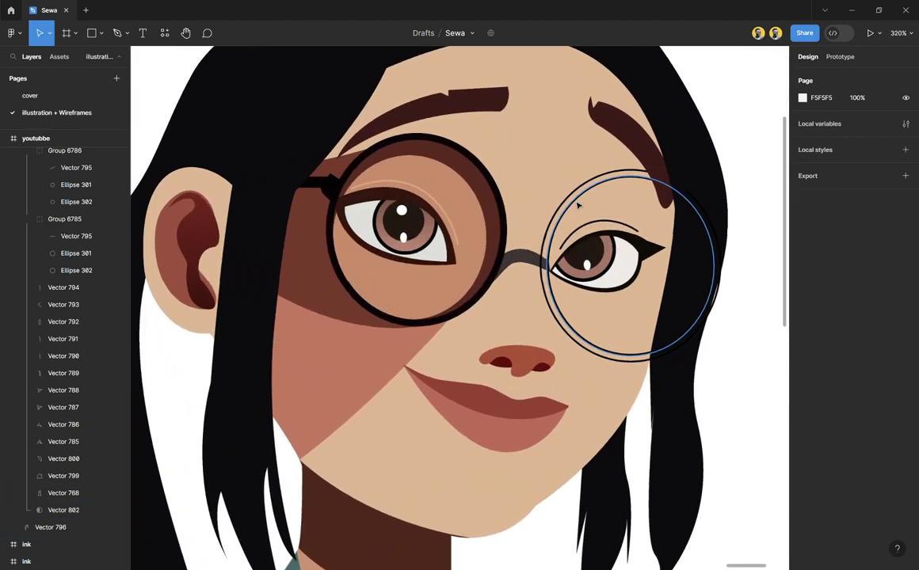
{"action": "left_click", "coordinate": [578, 206]}
{"action": "key", "text": "ctrl+d"}
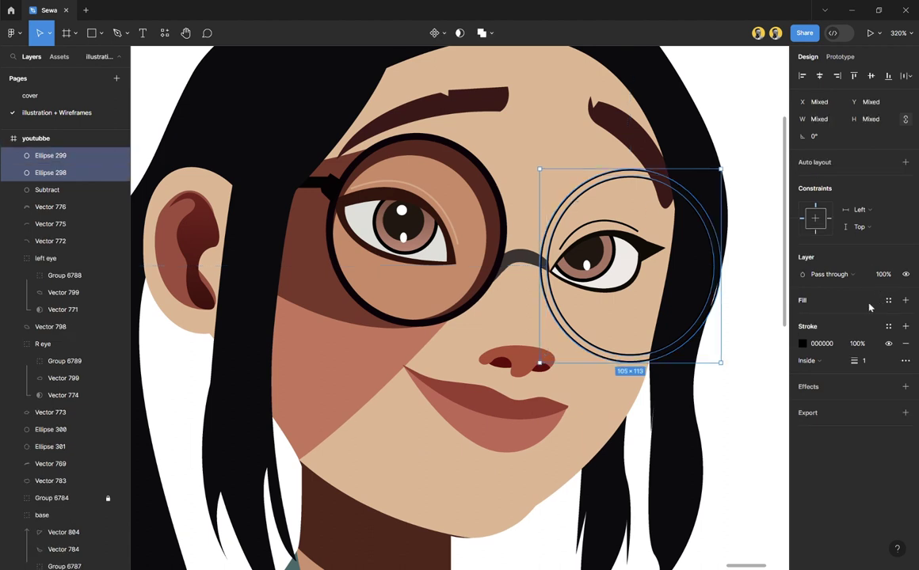
{"action": "left_click", "coordinate": [905, 300]}
{"action": "left_click", "coordinate": [905, 360]}
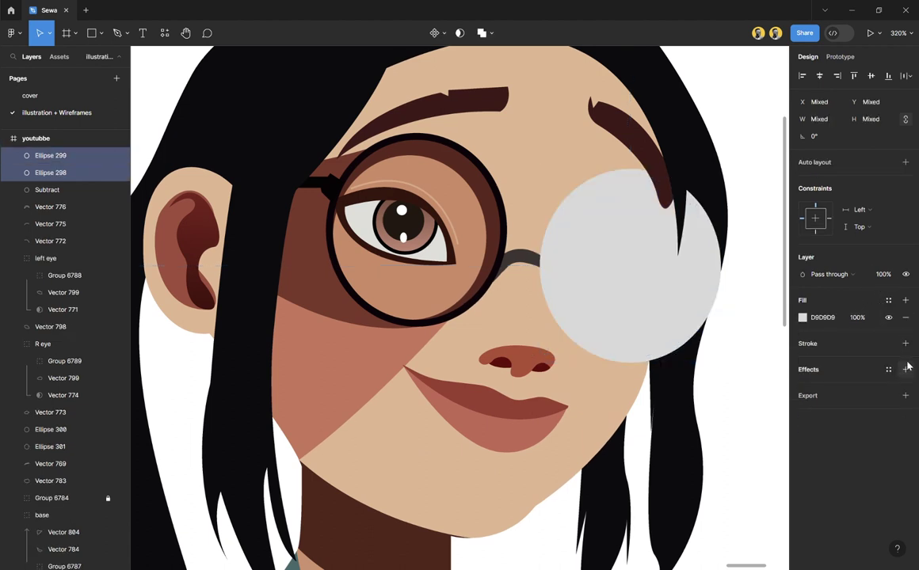
{"action": "key", "text": "]"}
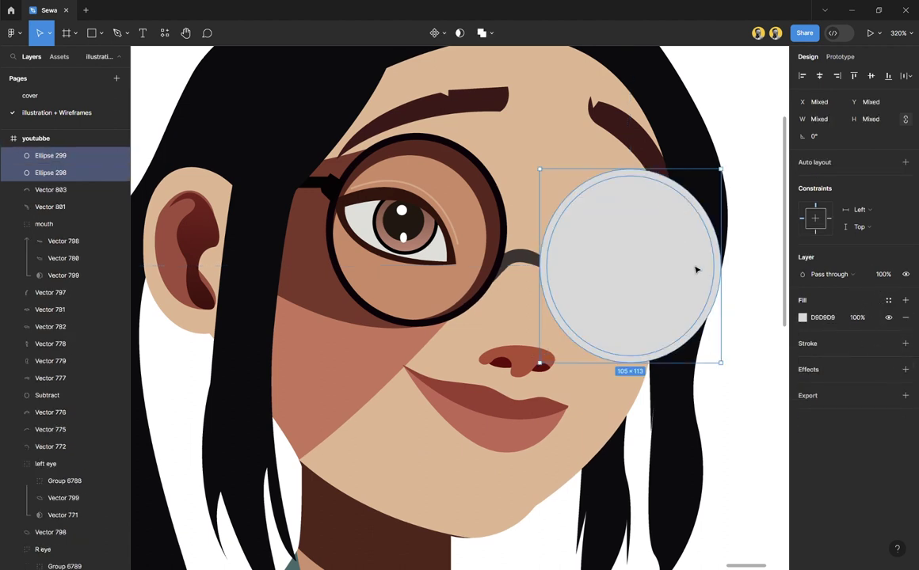
{"action": "left_click", "coordinate": [492, 35]}
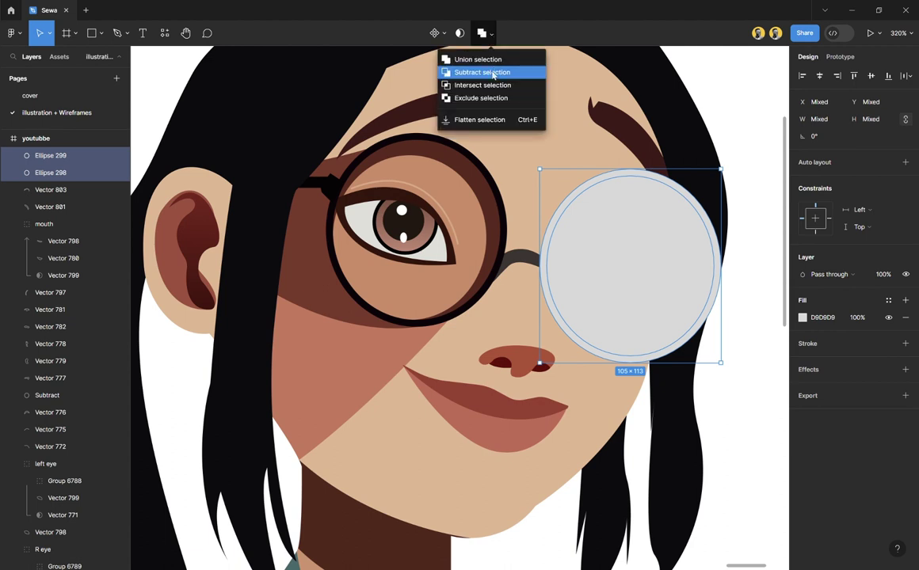
{"action": "left_click", "coordinate": [489, 77]}
{"action": "key", "text": "ctrl+z"}
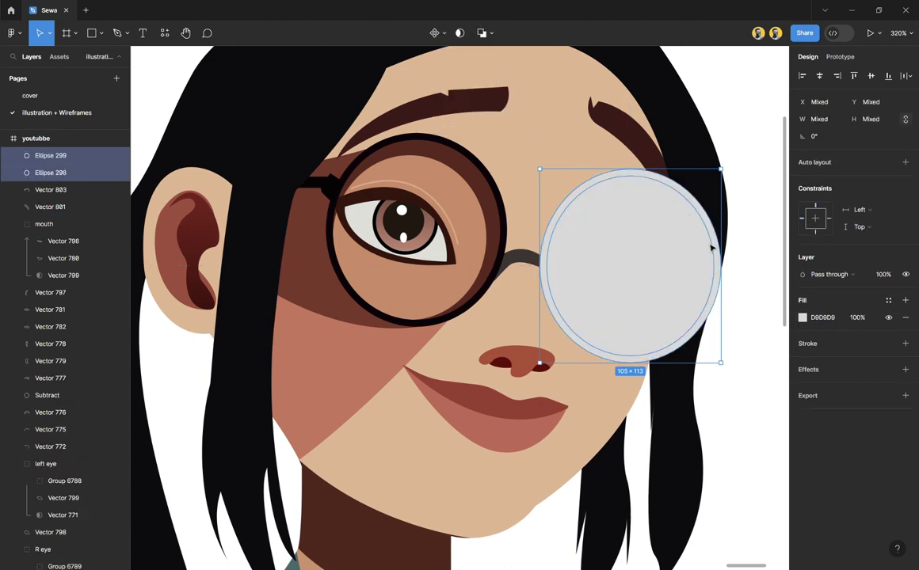
Step: Subtract Ellipse 298 from Ellipse 299 into a lens ring filled with the dark frame colour
{"action": "left_click", "coordinate": [842, 348]}
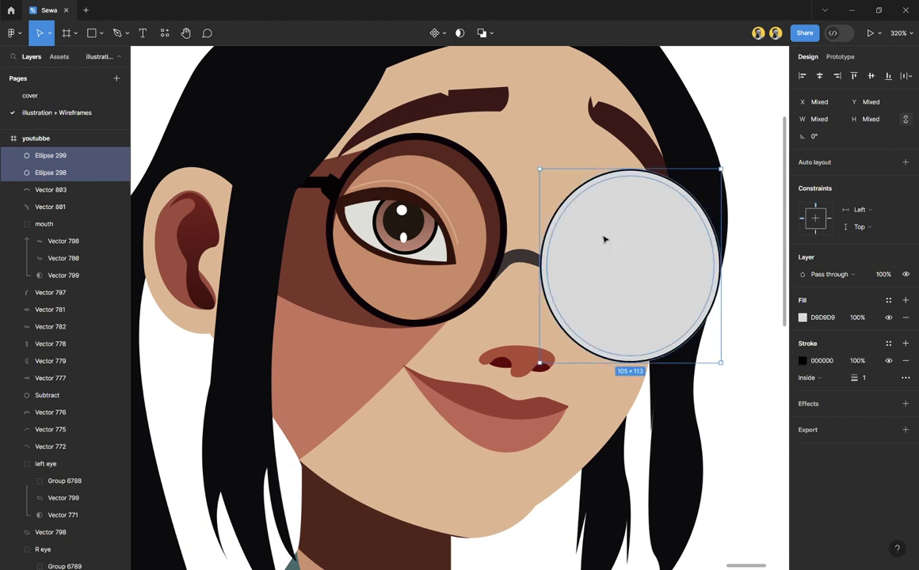
{"action": "left_click", "coordinate": [598, 233]}
{"action": "key", "text": "ctrl+bracketleft"}
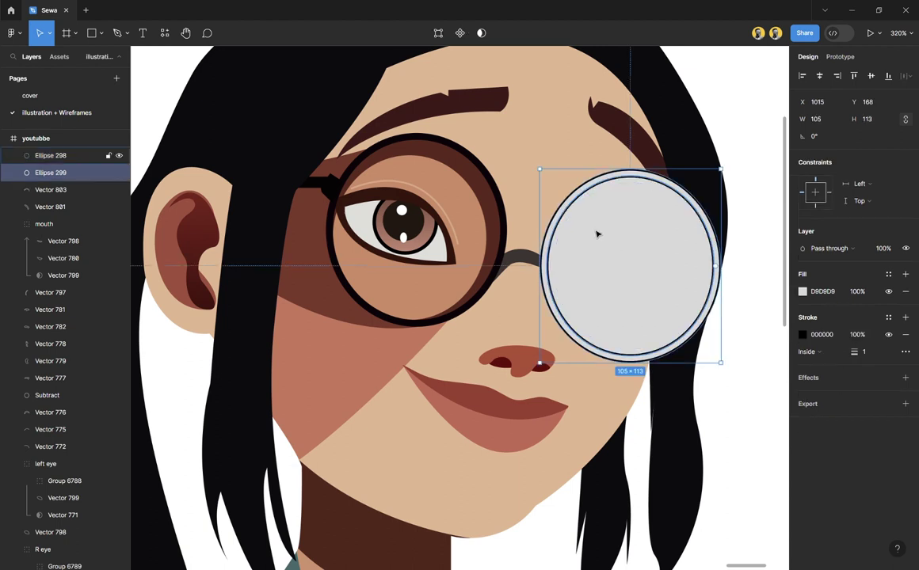
{"action": "left_click", "coordinate": [588, 221], "text": "shift"}
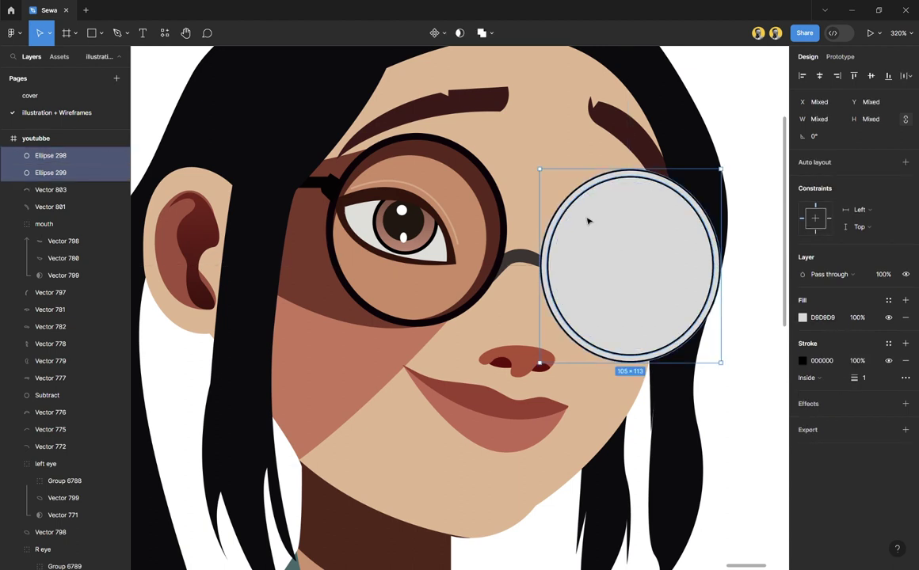
{"action": "left_click", "coordinate": [489, 34]}
{"action": "left_click", "coordinate": [490, 76]}
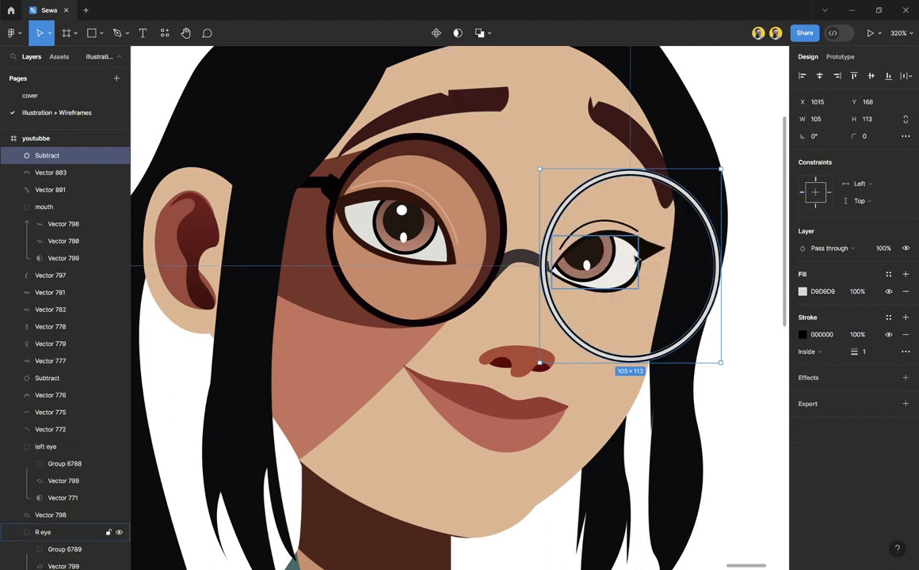
{"action": "left_click", "coordinate": [906, 334]}
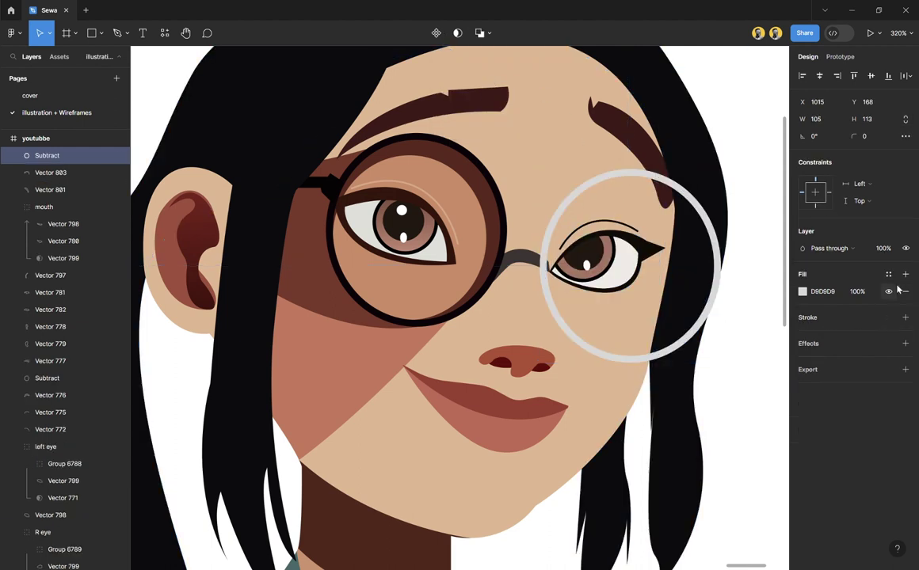
{"action": "left_click", "coordinate": [905, 291]}
{"action": "key", "text": "i"}
{"action": "left_click", "coordinate": [737, 98]}
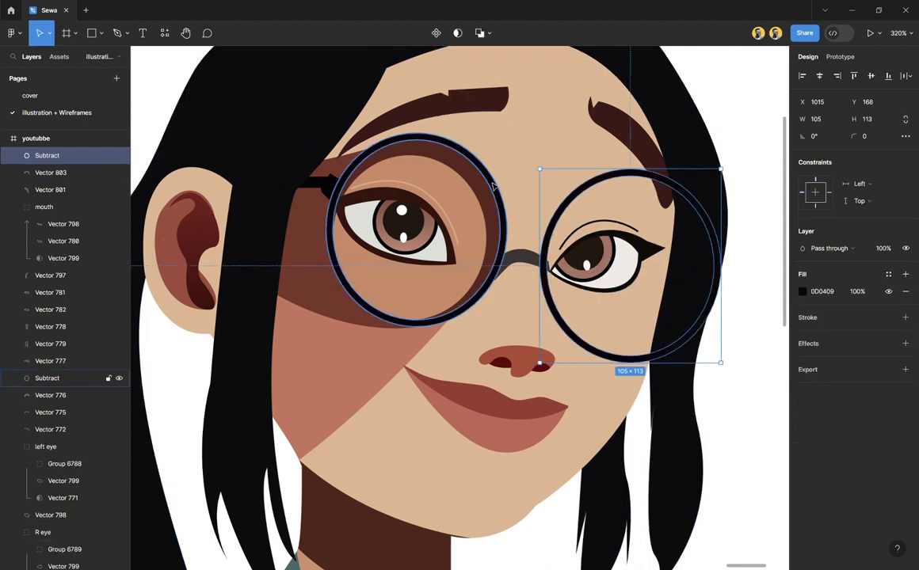
{"action": "left_click", "coordinate": [760, 388]}
Step: Copy the left lens tint and ring (D28B63, 5F291B) onto the right eye, raised to the top
{"action": "scroll", "coordinate": [760, 388], "scroll_direction": "down", "scroll_amount": 5}
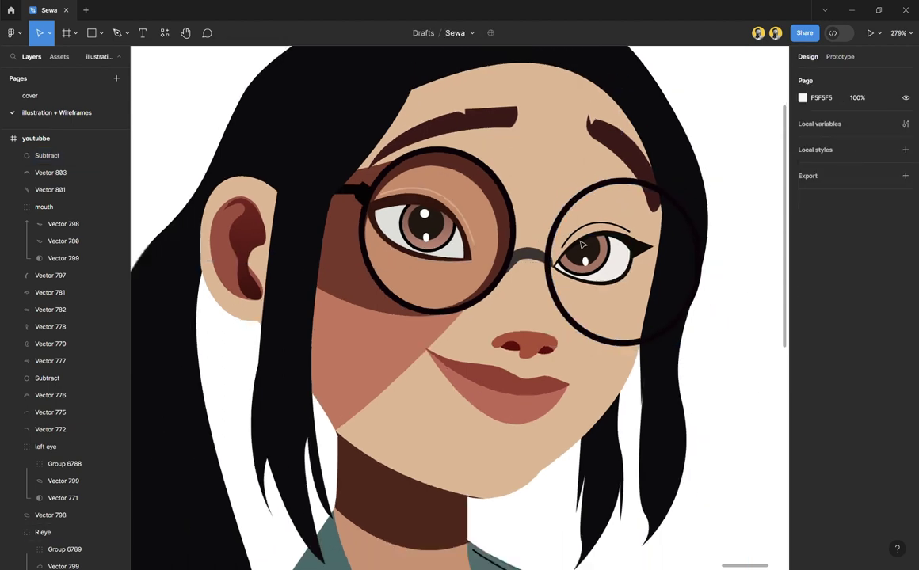
{"action": "scroll", "coordinate": [474, 314], "scroll_direction": "left", "scroll_amount": 5}
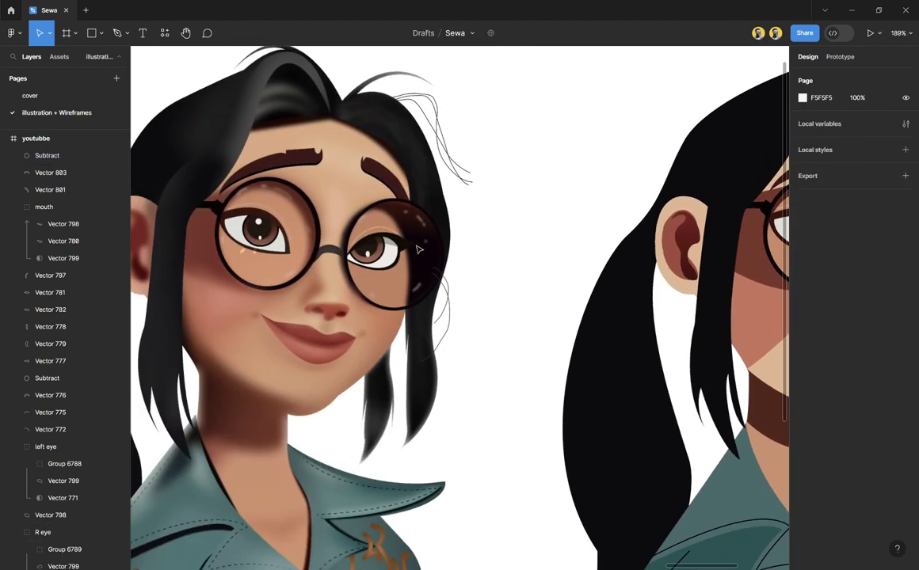
{"action": "scroll", "coordinate": [443, 292], "scroll_direction": "right", "scroll_amount": 8}
{"action": "scroll", "coordinate": [597, 279], "scroll_direction": "up", "scroll_amount": 5}
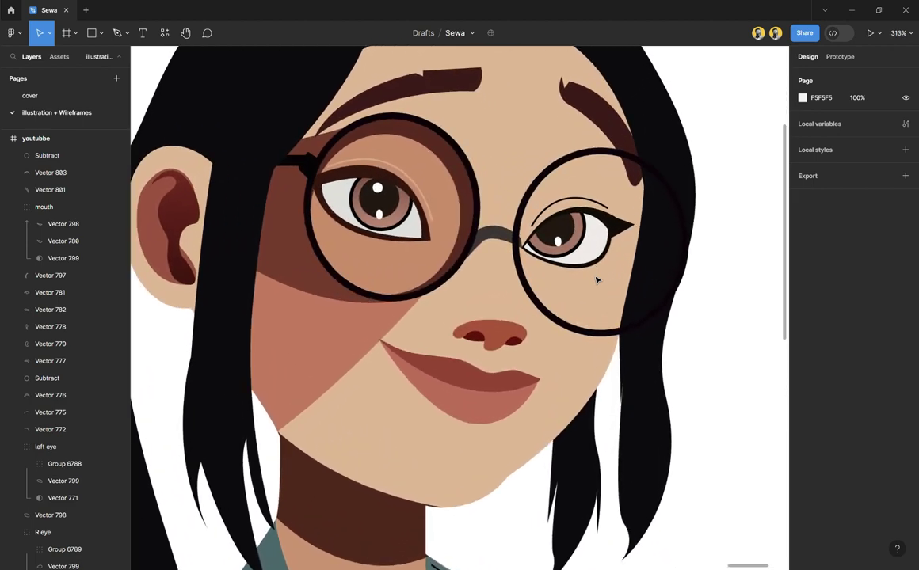
{"action": "scroll", "coordinate": [597, 279], "scroll_direction": "up", "scroll_amount": 2}
{"action": "left_click", "coordinate": [431, 159]}
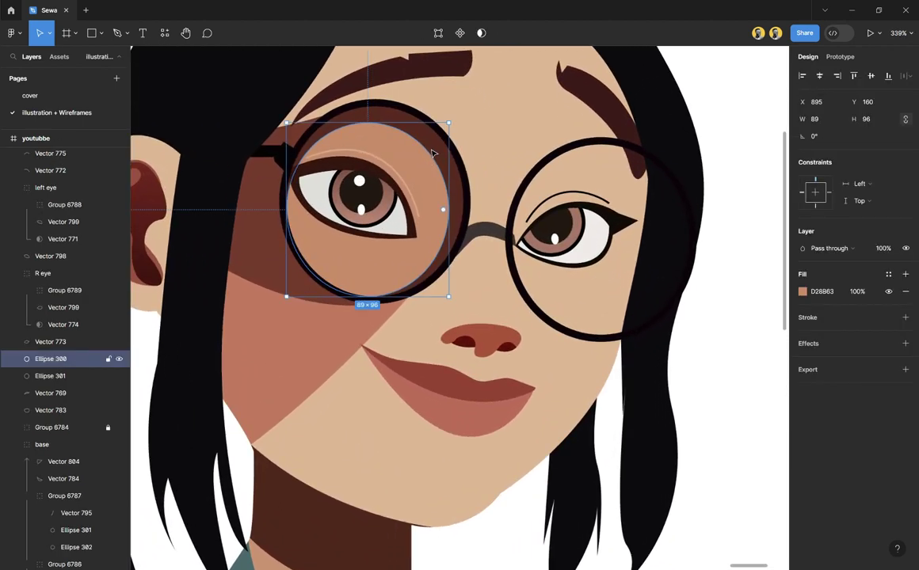
{"action": "left_click", "coordinate": [429, 147], "text": "shift"}
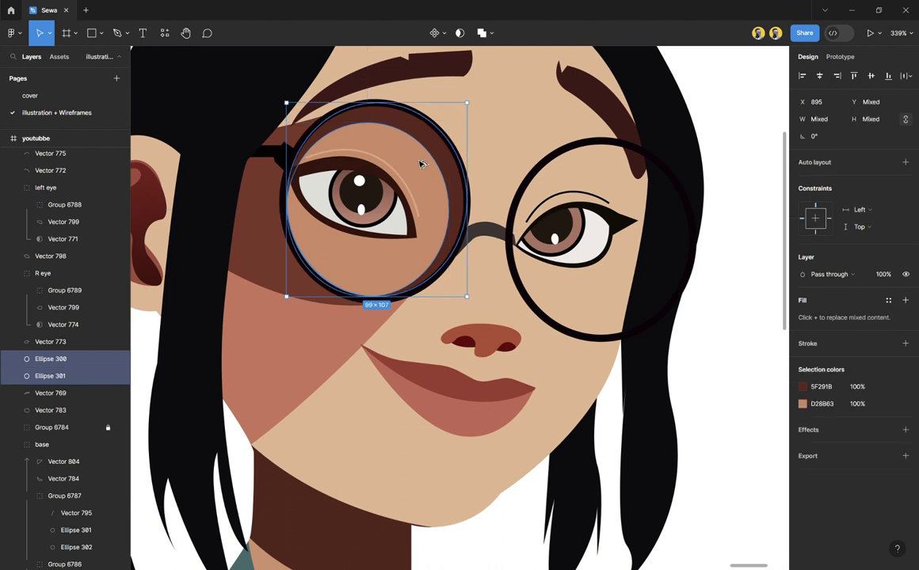
{"action": "left_click_drag", "start_coordinate": [420, 171], "coordinate": [645, 209]}
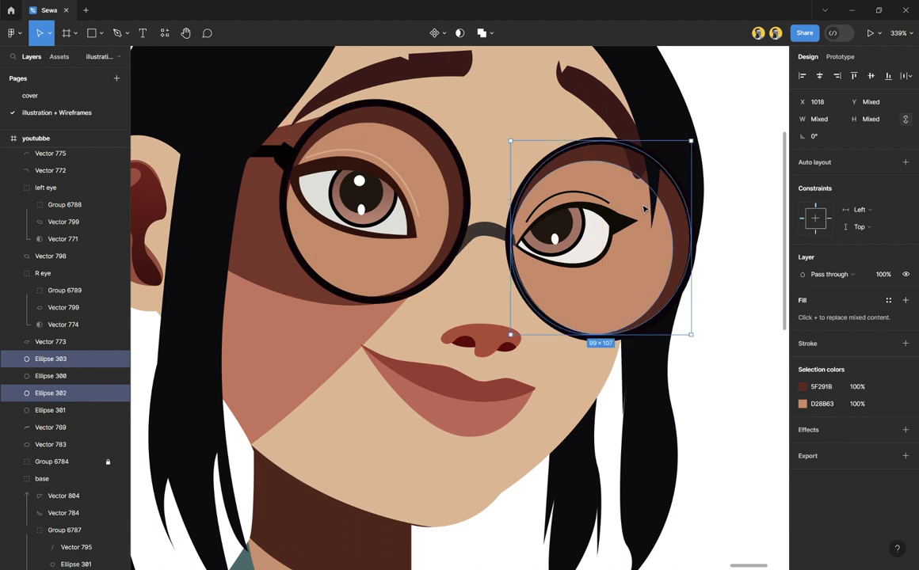
{"action": "key", "text": "ctrl+bracketright"}
{"action": "key", "text": "ctrl+bracketright"}
{"action": "key", "text": "ctrl+bracketright"}
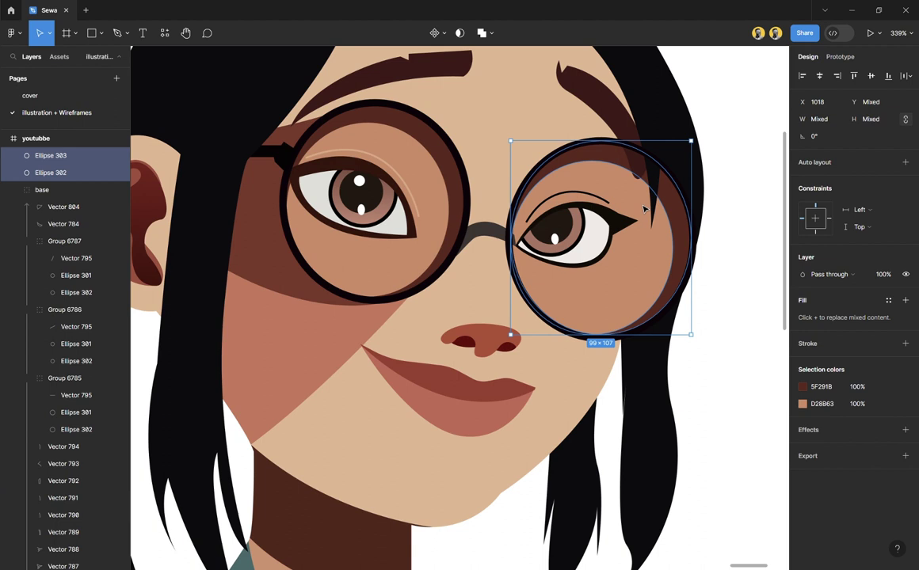
Step: Move Ellipses 302 and 303 into the base group, repositioned over the right lens
{"action": "left_click", "coordinate": [733, 296]}
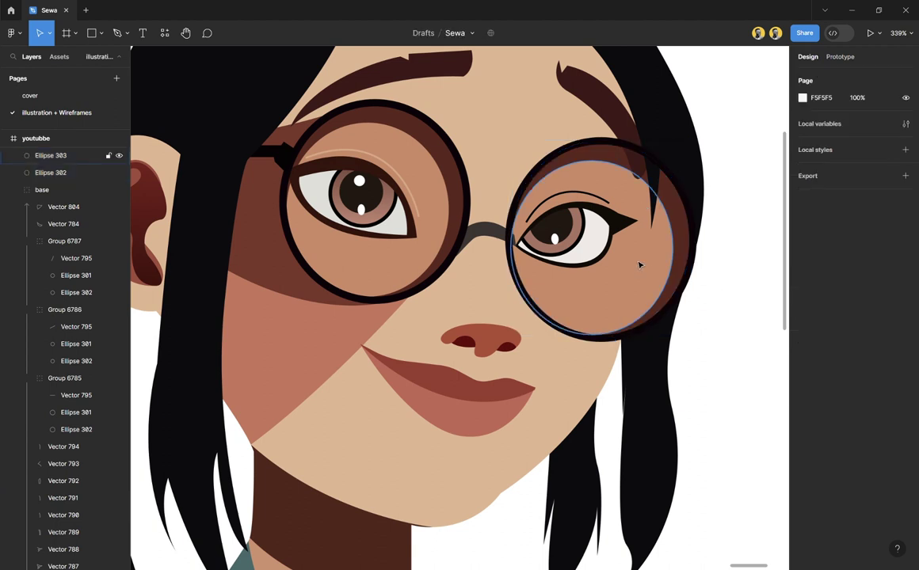
{"action": "left_click", "coordinate": [638, 262]}
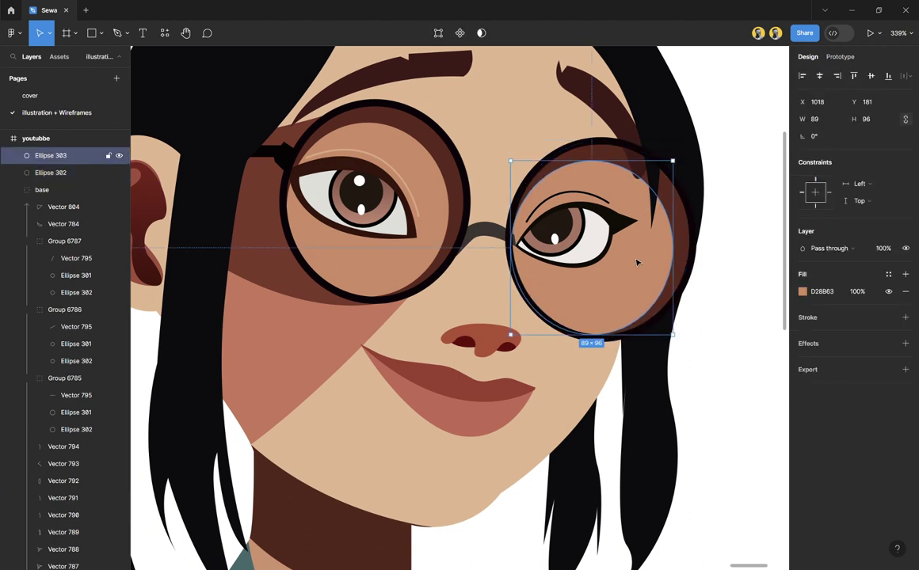
{"action": "left_click", "coordinate": [686, 217], "text": "shift"}
{"action": "key", "text": "Delete"}
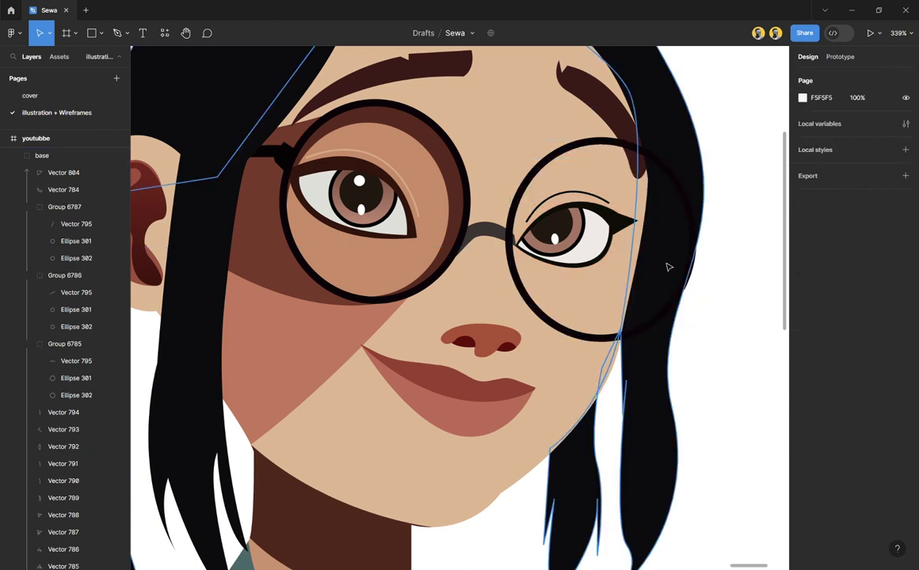
{"action": "left_click", "coordinate": [591, 381]}
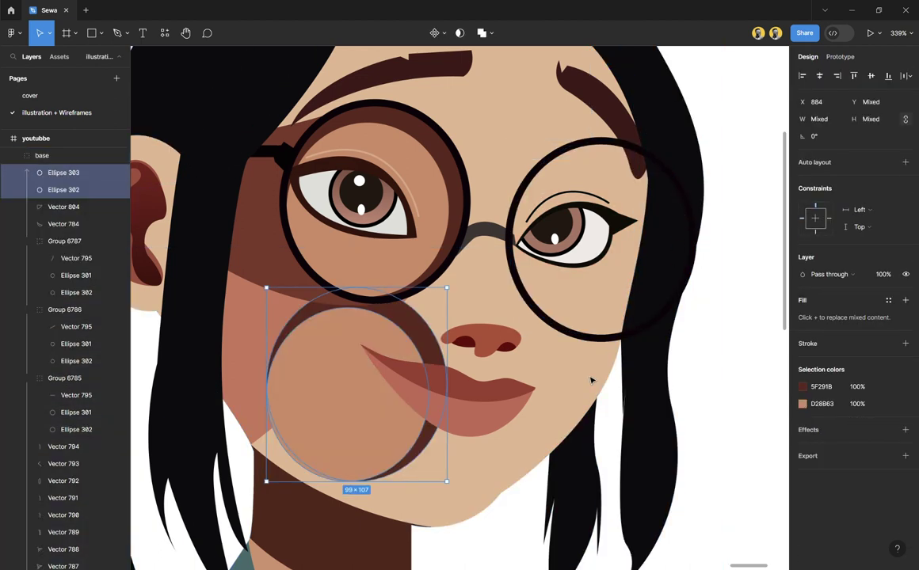
{"action": "key", "text": "ctrl+v"}
{"action": "left_click_drag", "start_coordinate": [359, 410], "coordinate": [538, 287]}
{"action": "left_click", "coordinate": [751, 380]}
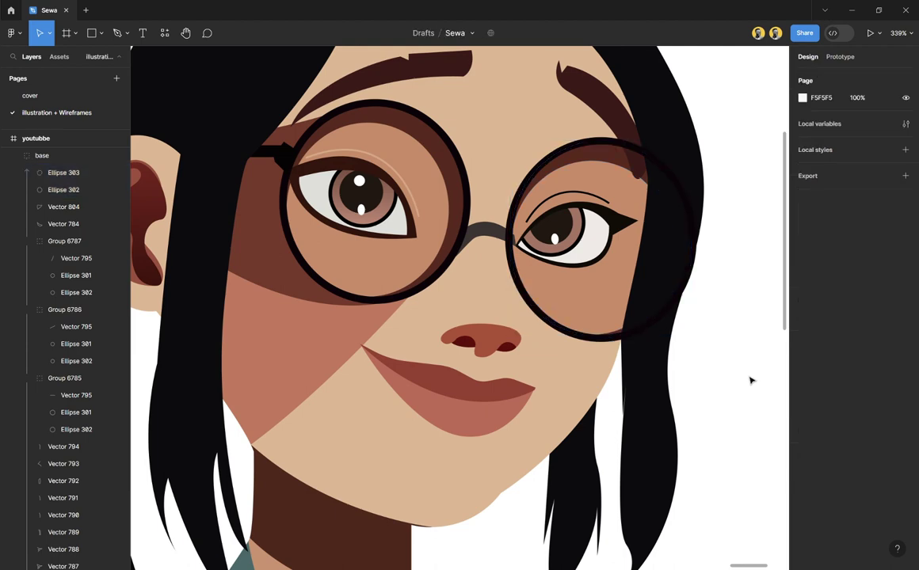
{"action": "scroll", "coordinate": [648, 304], "scroll_direction": "down", "scroll_amount": 5}
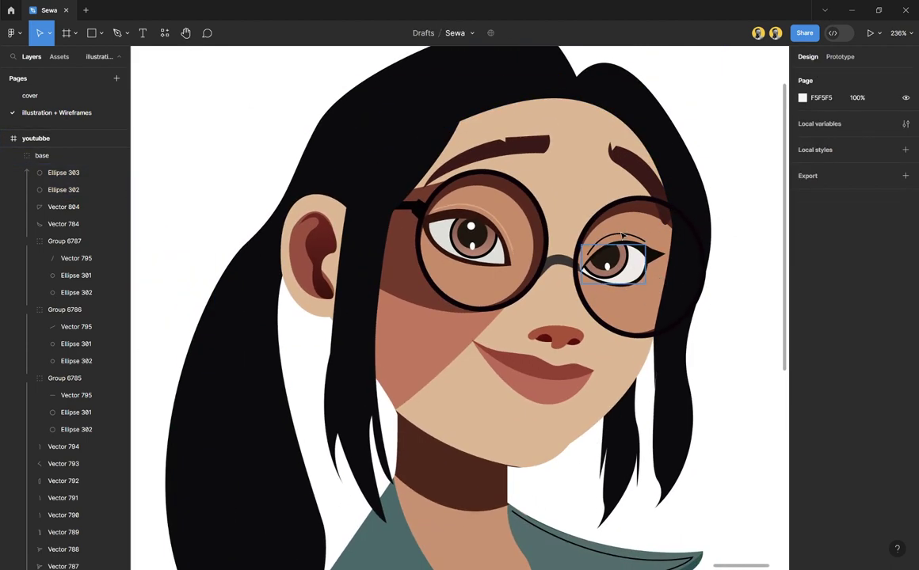
{"action": "scroll", "coordinate": [663, 285], "scroll_direction": "up", "scroll_amount": 2}
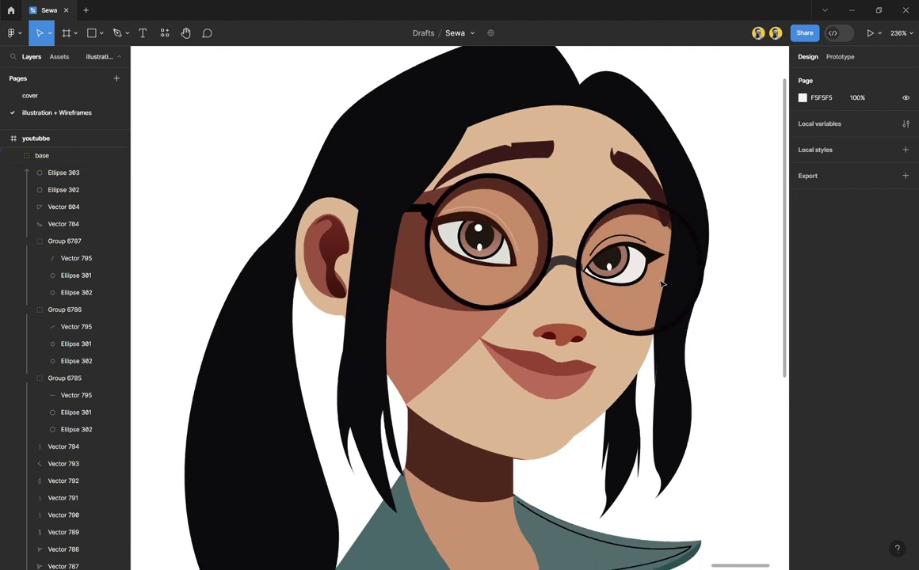
Step: Pull the bridge's (Vector 776) right-end nodes left and smooth its upper-right curve
{"action": "scroll", "coordinate": [592, 259], "scroll_direction": "up", "scroll_amount": 10}
{"action": "left_click", "coordinate": [558, 242]}
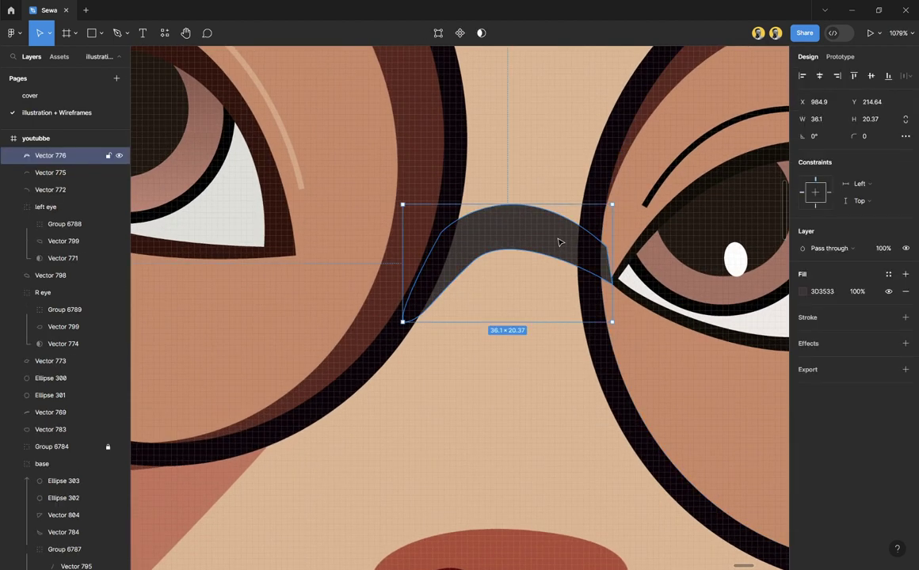
{"action": "double_click", "coordinate": [608, 268]}
{"action": "left_click_drag", "start_coordinate": [613, 284], "coordinate": [595, 282]}
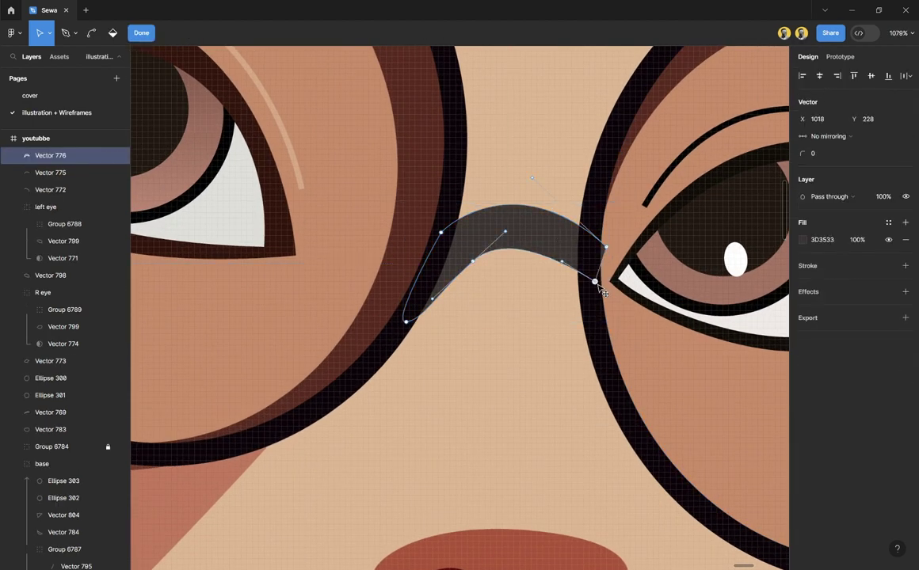
{"action": "left_click_drag", "start_coordinate": [607, 248], "coordinate": [595, 242]}
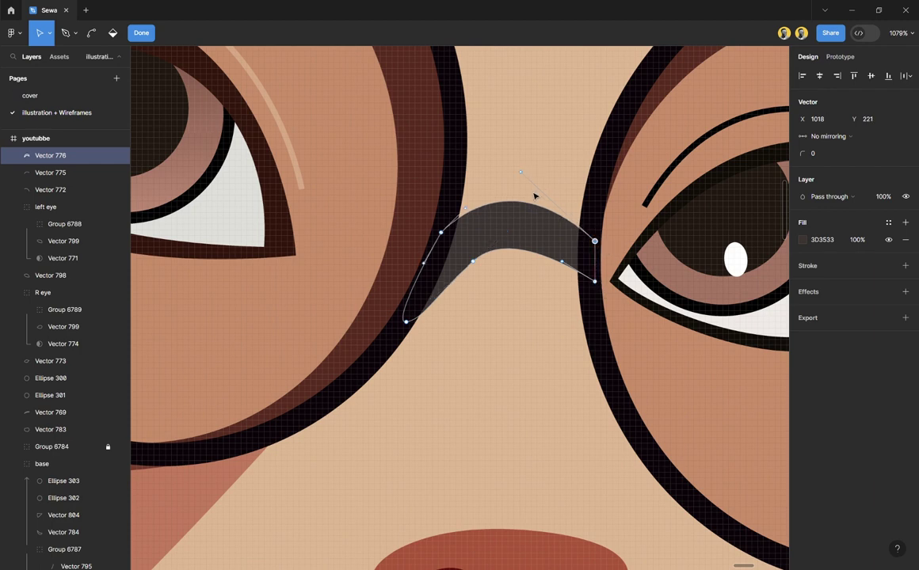
{"action": "left_click_drag", "start_coordinate": [521, 172], "coordinate": [527, 187]}
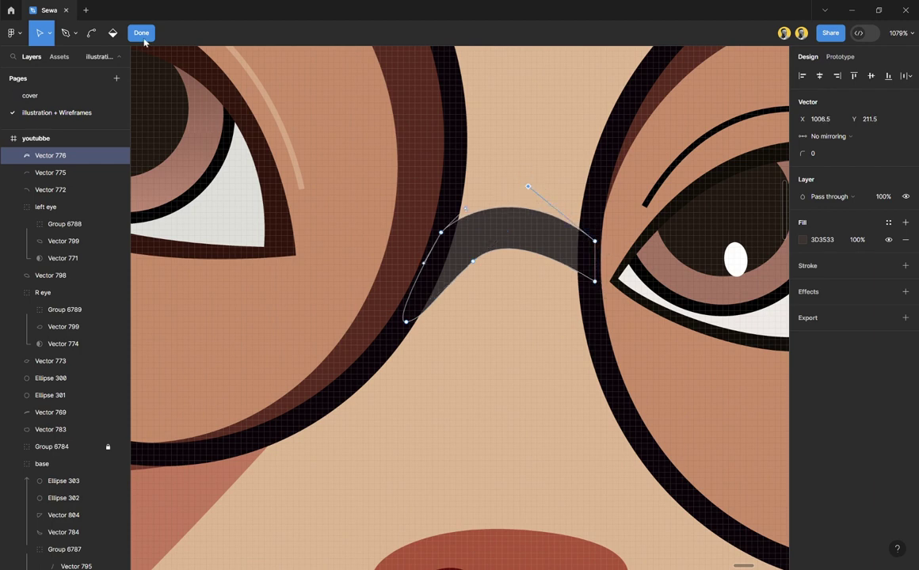
{"action": "left_click", "coordinate": [141, 34]}
Step: Deselect the reshaped 33.1 × 19.92 bridge and zoom out to review the glasses
{"action": "scroll", "coordinate": [477, 234], "scroll_direction": "down", "scroll_amount": 6}
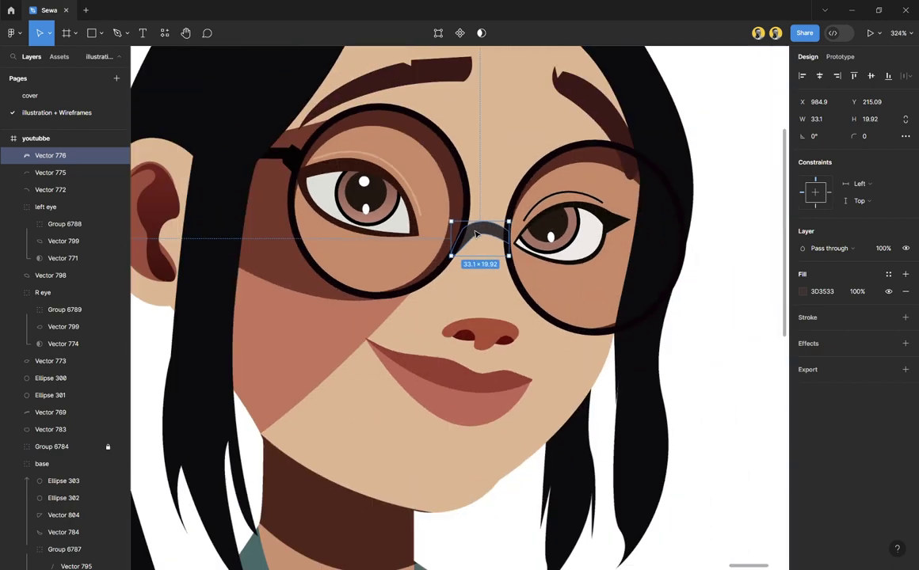
{"action": "scroll", "coordinate": [476, 234], "scroll_direction": "down", "scroll_amount": 8}
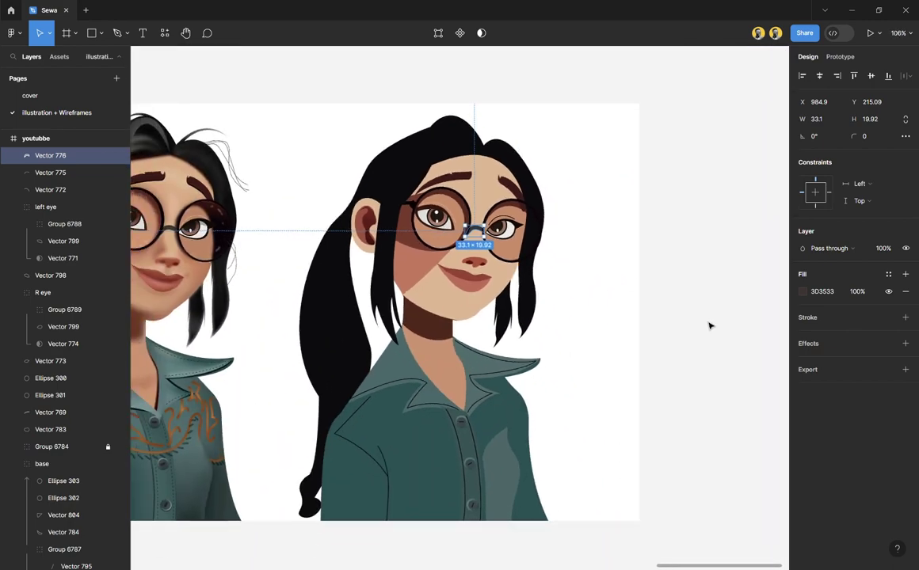
{"action": "left_click", "coordinate": [709, 325]}
{"action": "scroll", "coordinate": [566, 227], "scroll_direction": "down", "scroll_amount": 3}
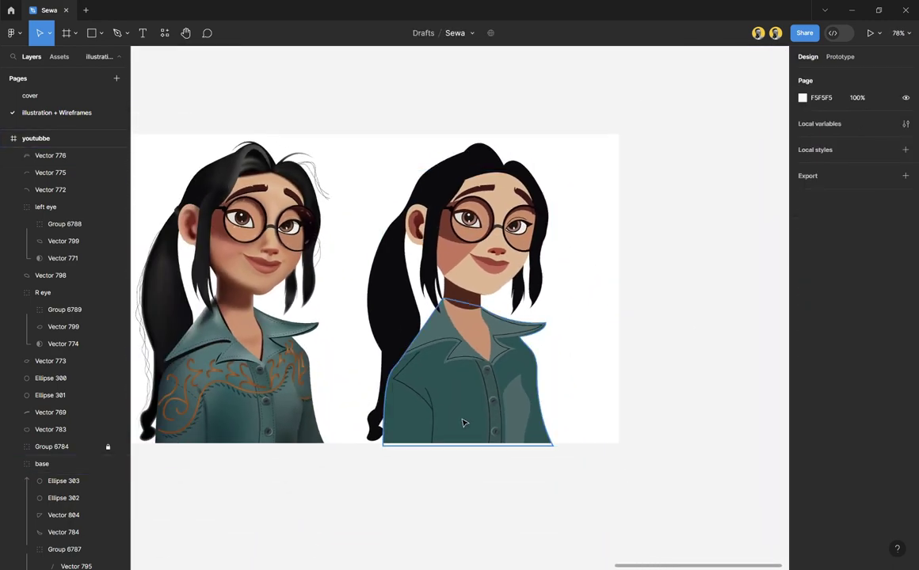
{"action": "scroll", "coordinate": [464, 423], "scroll_direction": "up", "scroll_amount": 1}
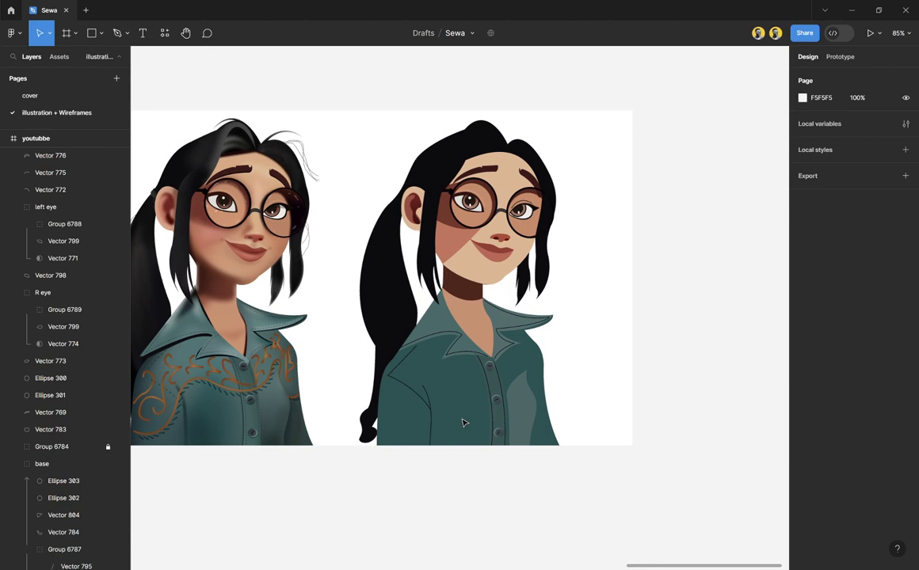
{"action": "scroll", "coordinate": [474, 408], "scroll_direction": "left", "scroll_amount": 1}
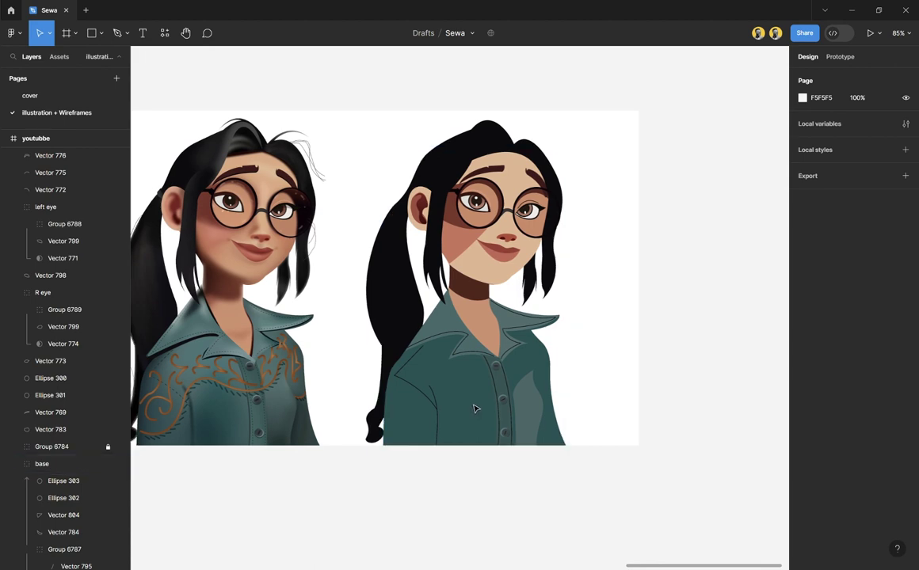
{"action": "scroll", "coordinate": [431, 408], "scroll_direction": "up", "scroll_amount": 5}
Step: Make the shirt's fold, collar and placket lines dashed with a dash length of 4
{"action": "left_click", "coordinate": [445, 396]}
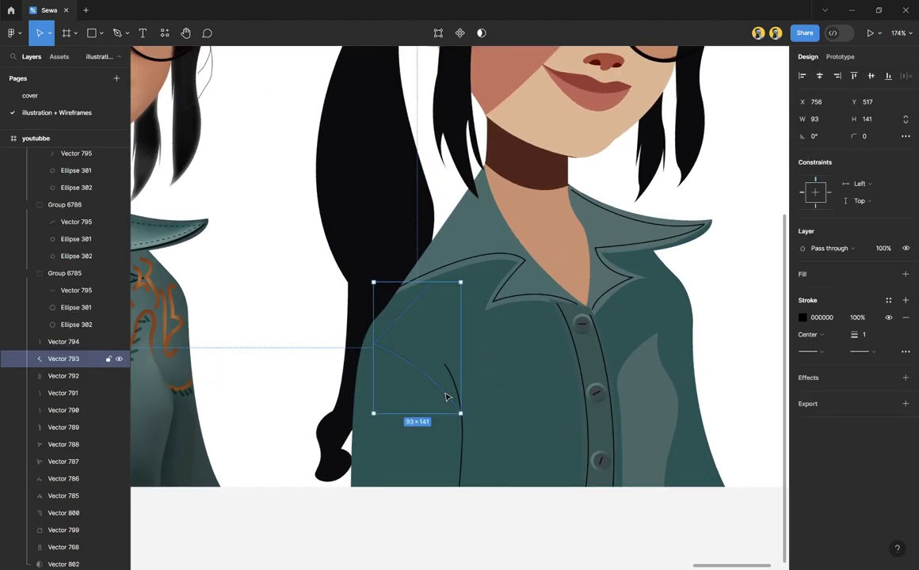
{"action": "left_click", "coordinate": [459, 443], "text": "shift"}
{"action": "left_click", "coordinate": [526, 269], "text": "shift"}
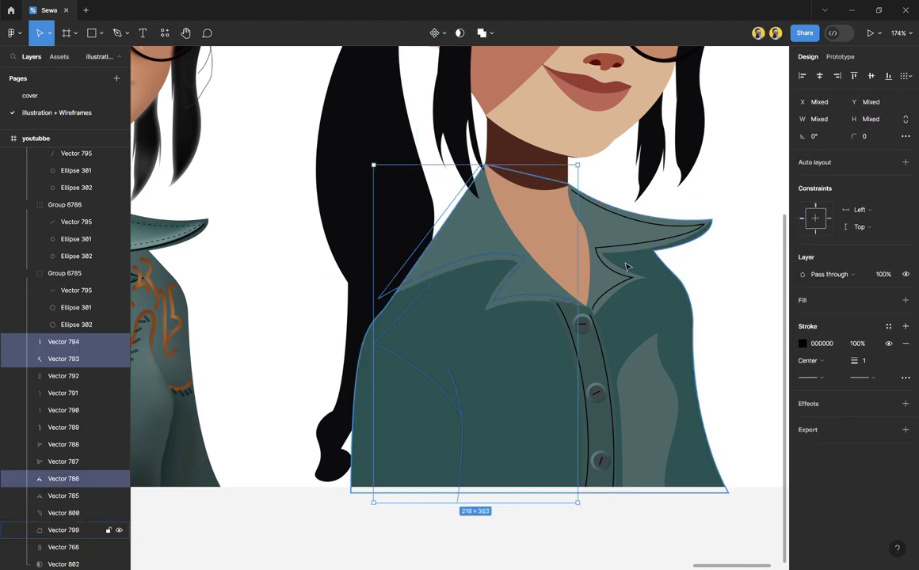
{"action": "left_click", "coordinate": [617, 328], "text": "shift"}
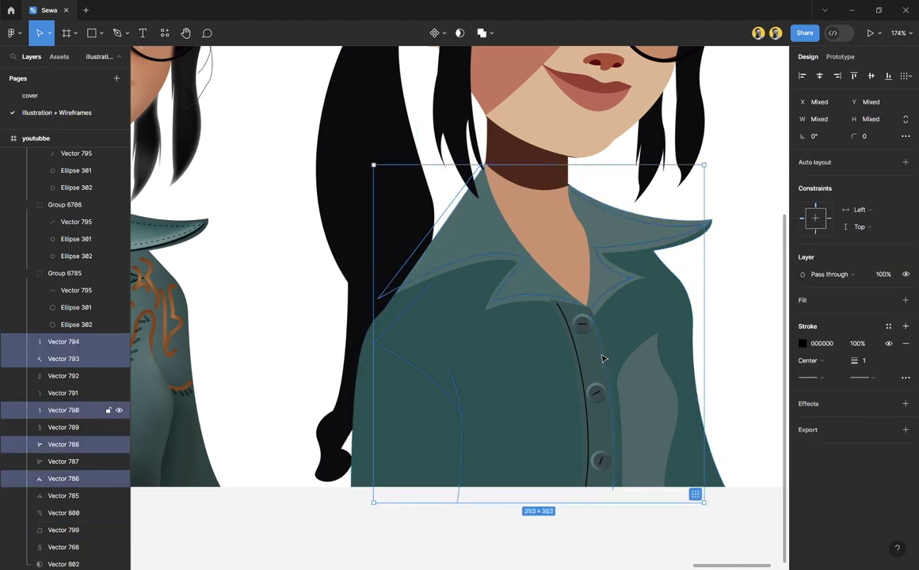
{"action": "left_click", "coordinate": [577, 354], "text": "shift"}
{"action": "left_click", "coordinate": [578, 355], "text": "shift"}
{"action": "scroll", "coordinate": [615, 283], "scroll_direction": "up", "scroll_amount": 5}
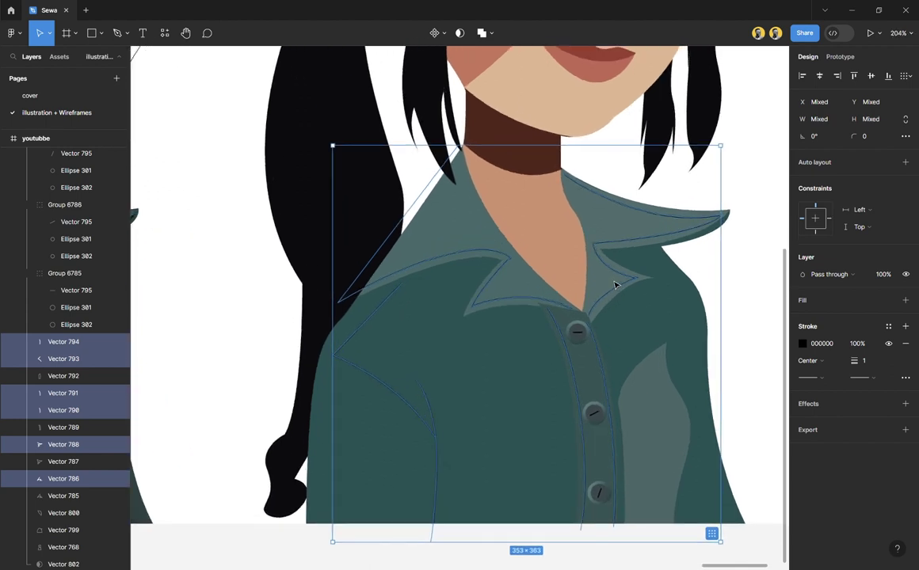
{"action": "left_click", "coordinate": [905, 377]}
{"action": "left_click", "coordinate": [773, 404]}
{"action": "left_click", "coordinate": [779, 418]}
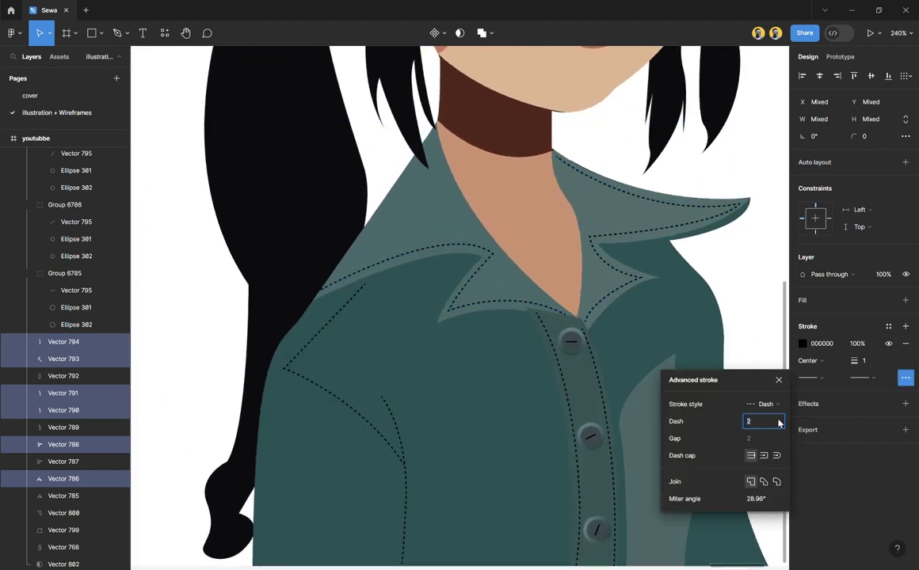
{"action": "type", "text": "4"}
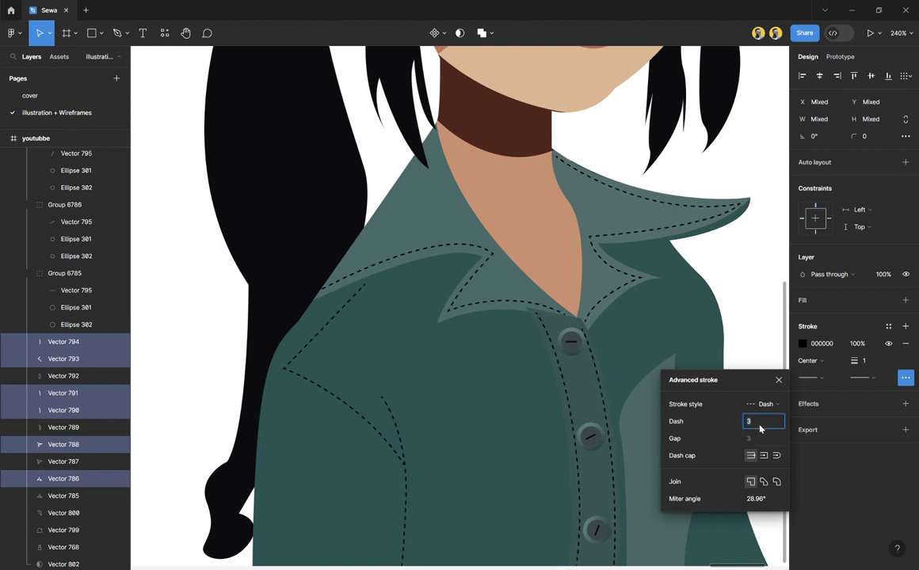
{"action": "left_click", "coordinate": [779, 381]}
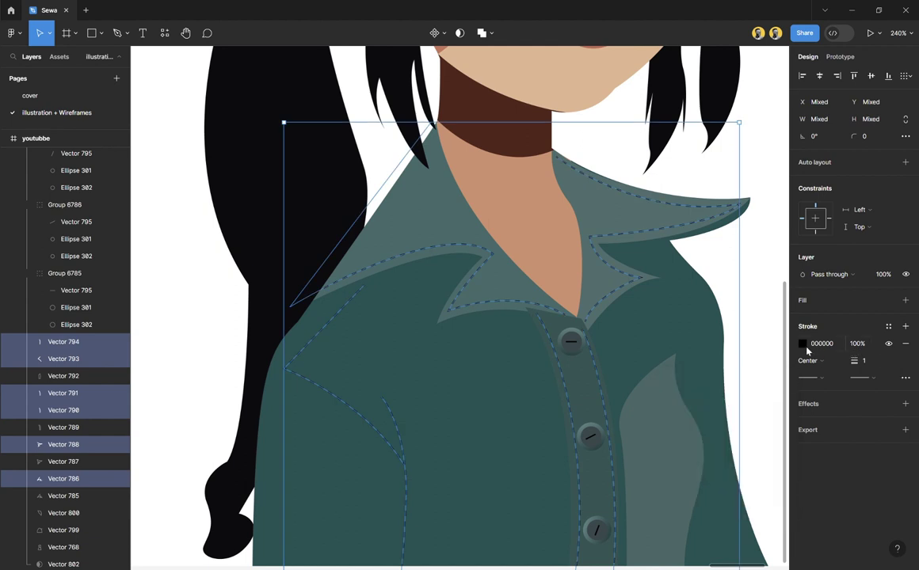
Step: Change the dashed lines' stroke to a sampled teal darkened to 05282B
{"action": "left_click", "coordinate": [802, 344]}
{"action": "left_click", "coordinate": [675, 442]}
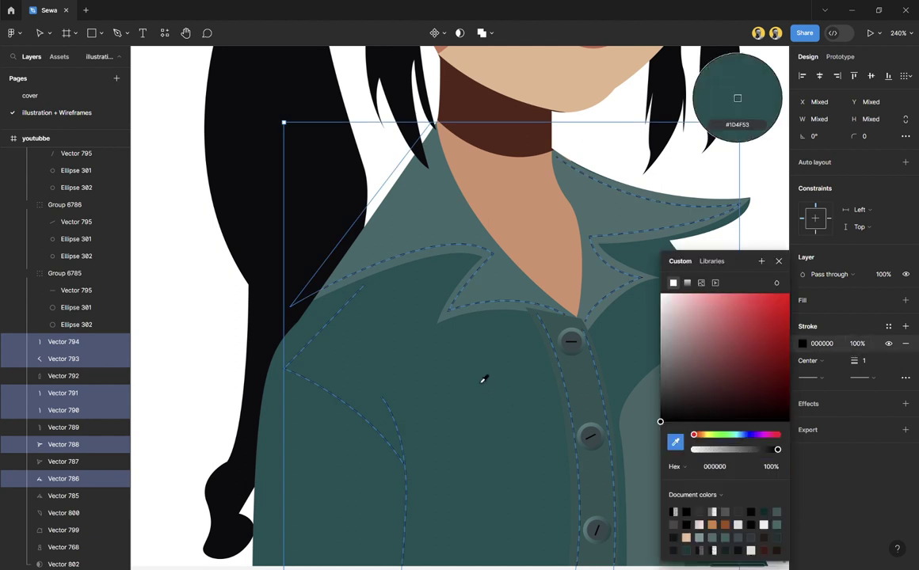
{"action": "left_click", "coordinate": [737, 98]}
{"action": "left_click_drag", "start_coordinate": [744, 381], "coordinate": [773, 408]}
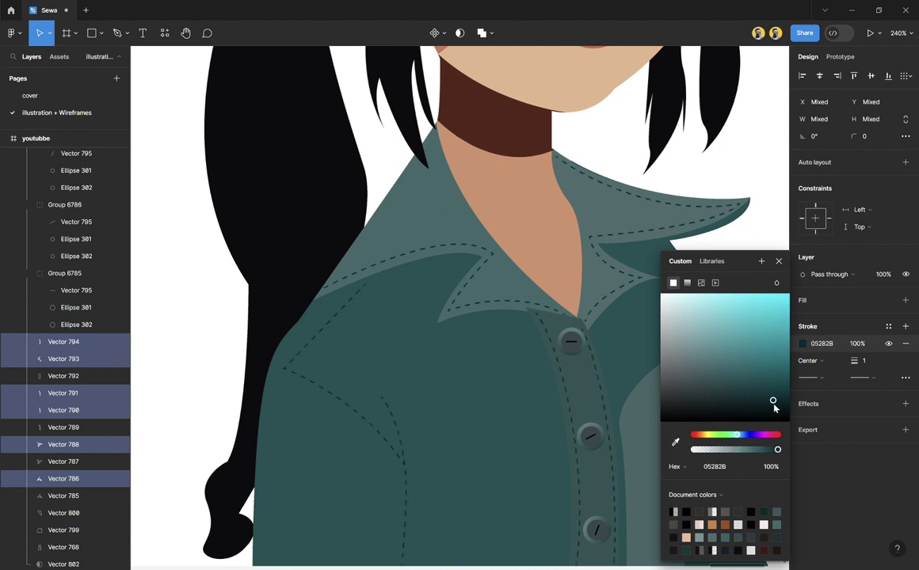
{"action": "left_click", "coordinate": [779, 261]}
{"action": "scroll", "coordinate": [519, 241], "scroll_direction": "down", "scroll_amount": 5}
{"action": "scroll", "coordinate": [519, 240], "scroll_direction": "down", "scroll_amount": 2}
{"action": "left_click", "coordinate": [584, 446]}
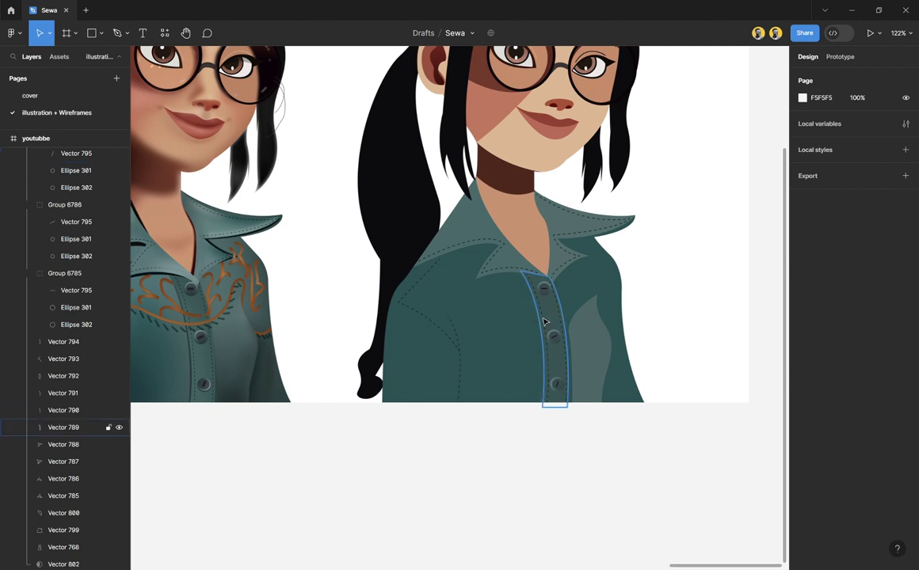
Step: Fill the button placket with a lighter teal picked with the eyedropper
{"action": "scroll", "coordinate": [554, 384], "scroll_direction": "up", "scroll_amount": 10}
{"action": "left_click", "coordinate": [565, 293]}
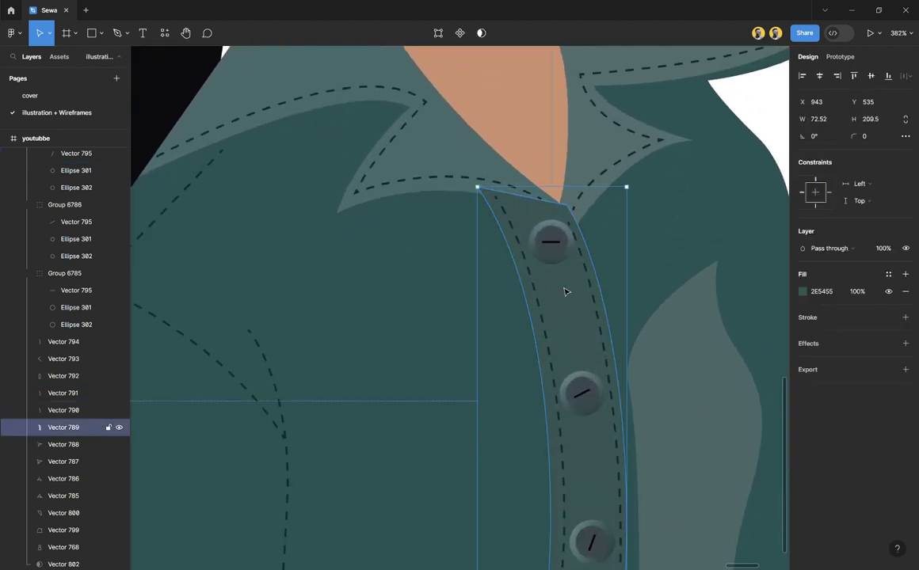
{"action": "key", "text": "i"}
{"action": "left_click", "coordinate": [697, 103]}
{"action": "scroll", "coordinate": [611, 463], "scroll_direction": "down", "scroll_amount": 5}
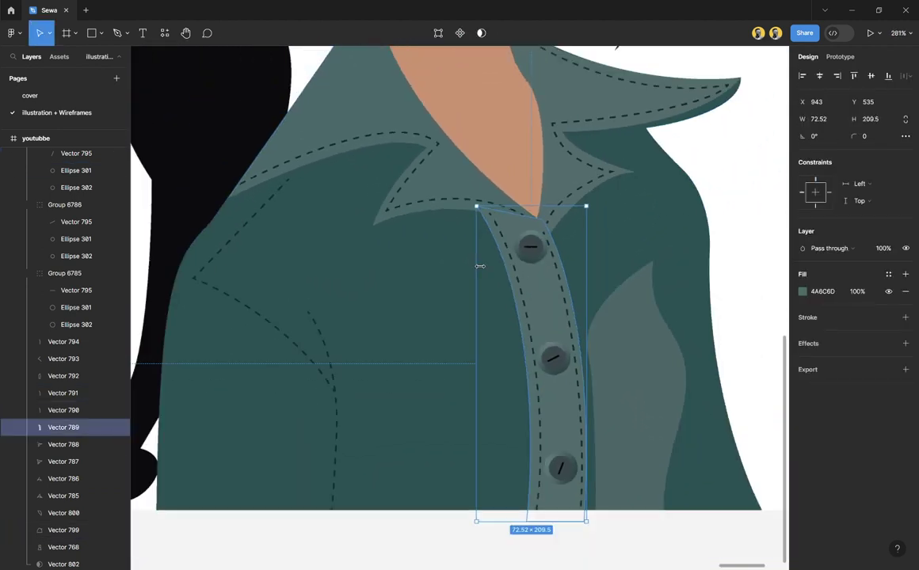
{"action": "left_click", "coordinate": [617, 535]}
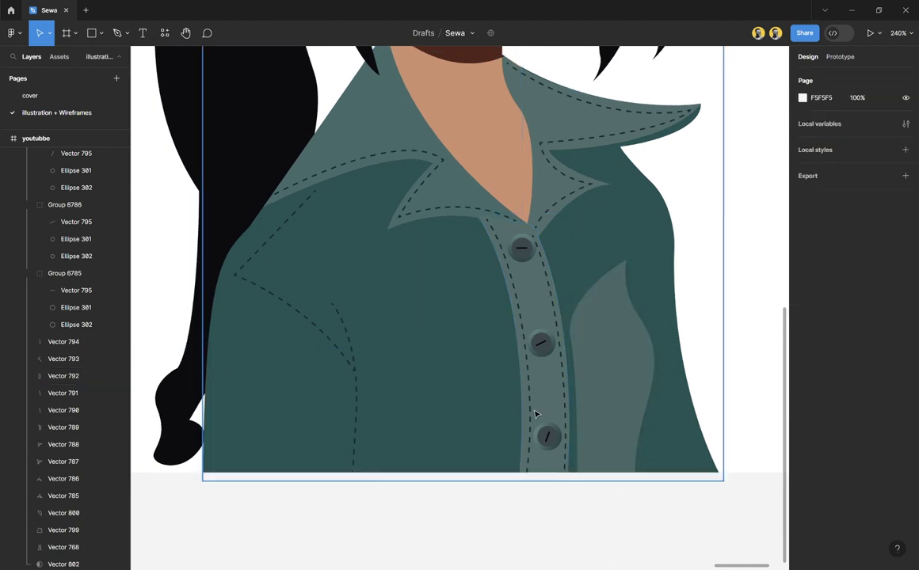
Step: Reorder the placket, Vector 789, so it sits beneath both collar pieces
{"action": "scroll", "coordinate": [470, 271], "scroll_direction": "up", "scroll_amount": 5}
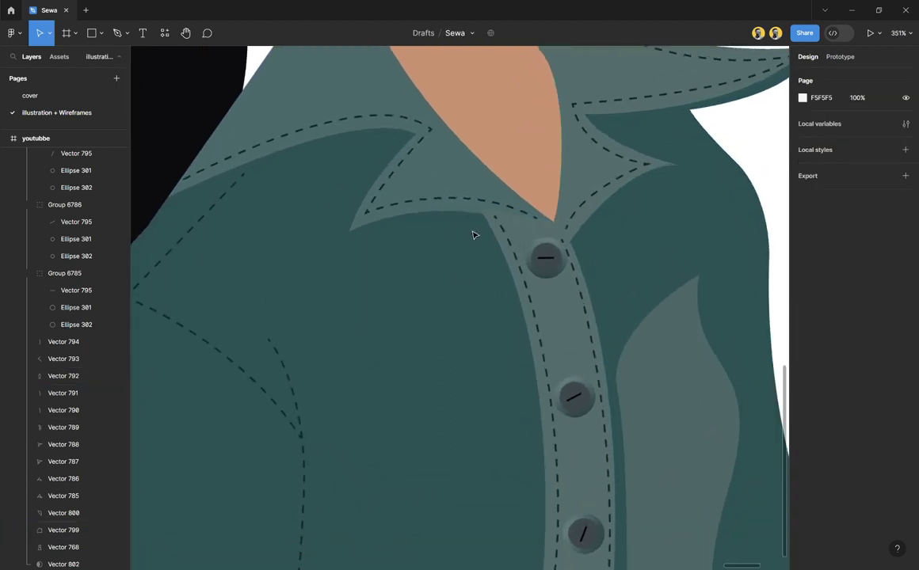
{"action": "scroll", "coordinate": [473, 235], "scroll_direction": "up", "scroll_amount": 2}
{"action": "left_click", "coordinate": [551, 228]}
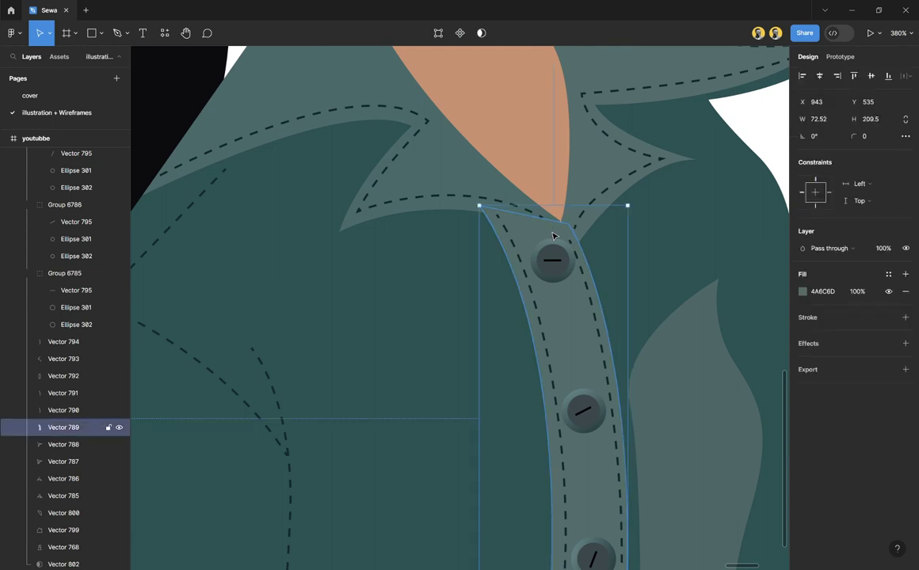
{"action": "scroll", "coordinate": [552, 234], "scroll_direction": "up", "scroll_amount": 5}
{"action": "key", "text": "ctrl+bracketleft"}
{"action": "key", "text": "ctrl+bracketleft"}
{"action": "key", "text": "ctrl+bracketleft"}
{"action": "key", "text": "ctrl+bracketleft"}
{"action": "key", "text": "ctrl+bracketleft"}
{"action": "key", "text": "ctrl+bracketleft"}
{"action": "key", "text": "ctrl+bracketleft"}
{"action": "key", "text": "ctrl+bracketleft"}
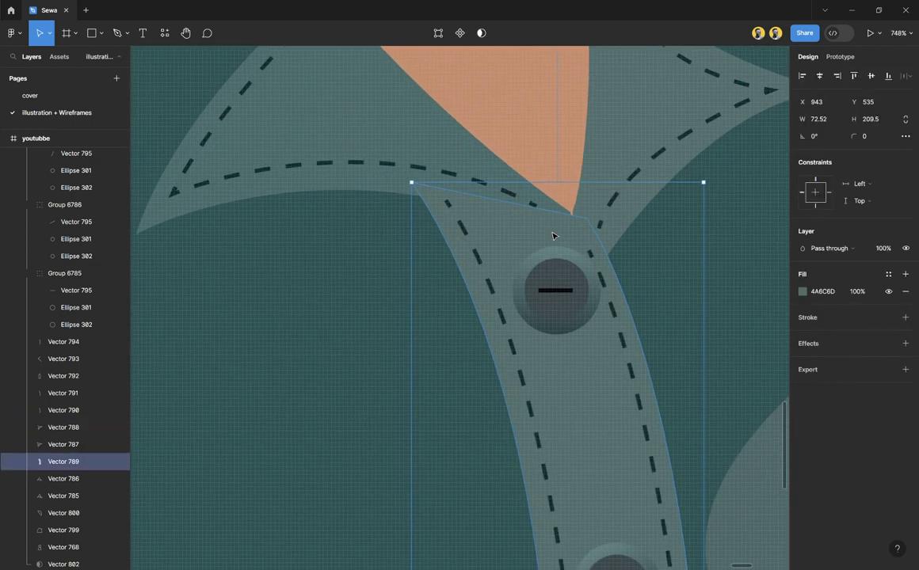
{"action": "key", "text": "ctrl+bracketright"}
{"action": "key", "text": "ctrl+bracketright"}
{"action": "key", "text": "ctrl+bracketright"}
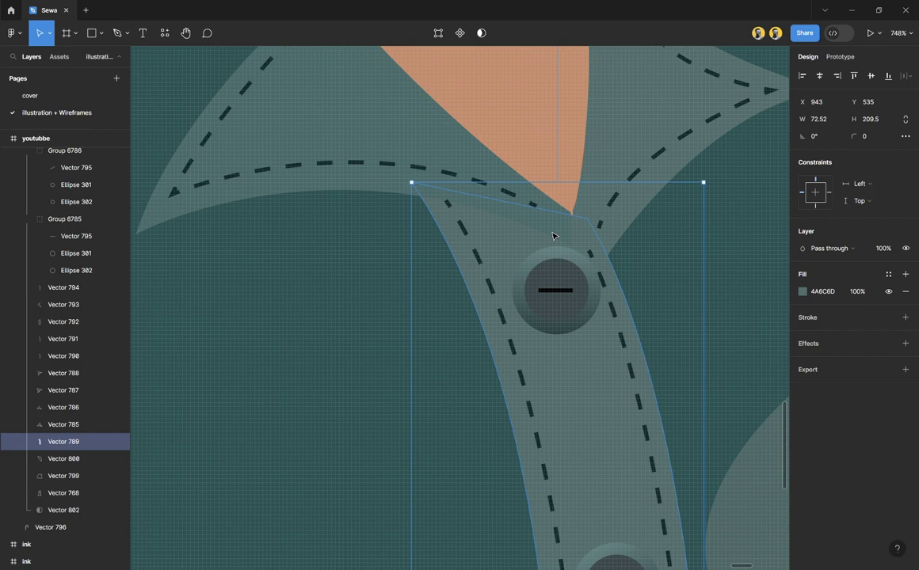
{"action": "scroll", "coordinate": [546, 232], "scroll_direction": "down", "scroll_amount": 8}
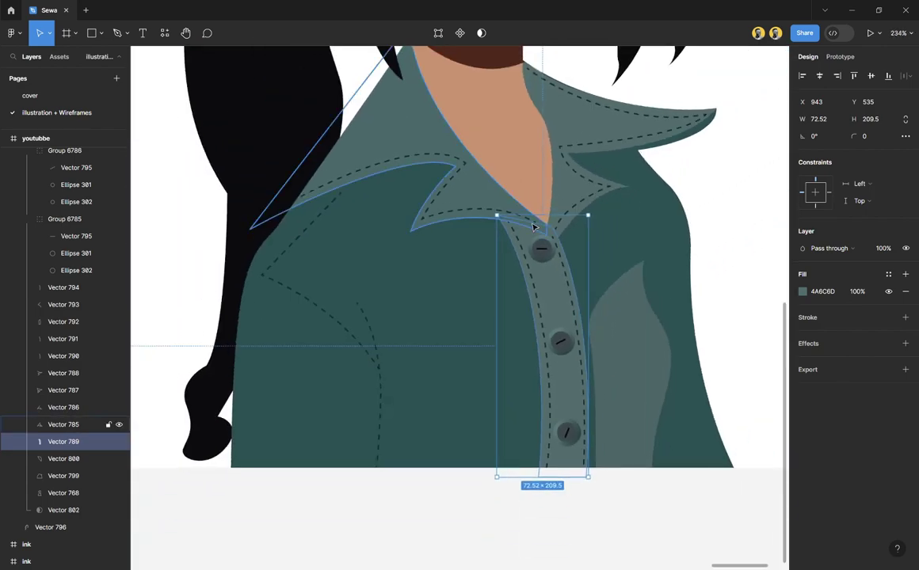
{"action": "left_click", "coordinate": [489, 193]}
{"action": "left_click", "coordinate": [569, 133], "text": "shift"}
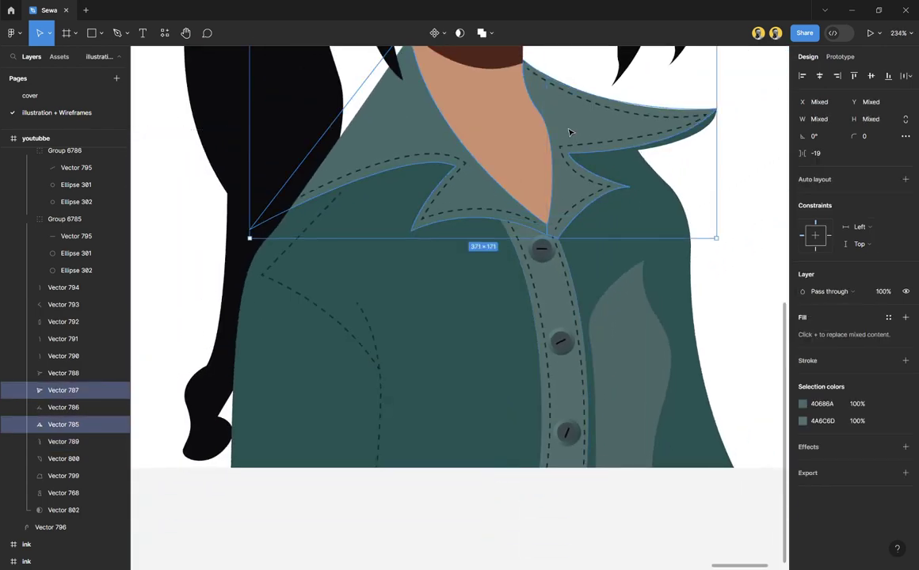
{"action": "left_click", "coordinate": [589, 512]}
{"action": "scroll", "coordinate": [560, 458], "scroll_direction": "down", "scroll_amount": 1}
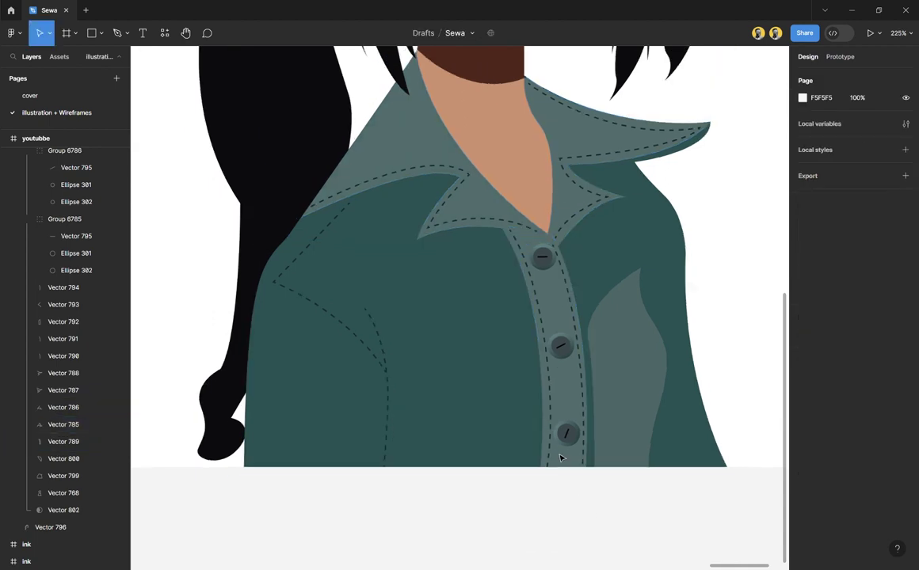
{"action": "scroll", "coordinate": [560, 458], "scroll_direction": "down", "scroll_amount": 5}
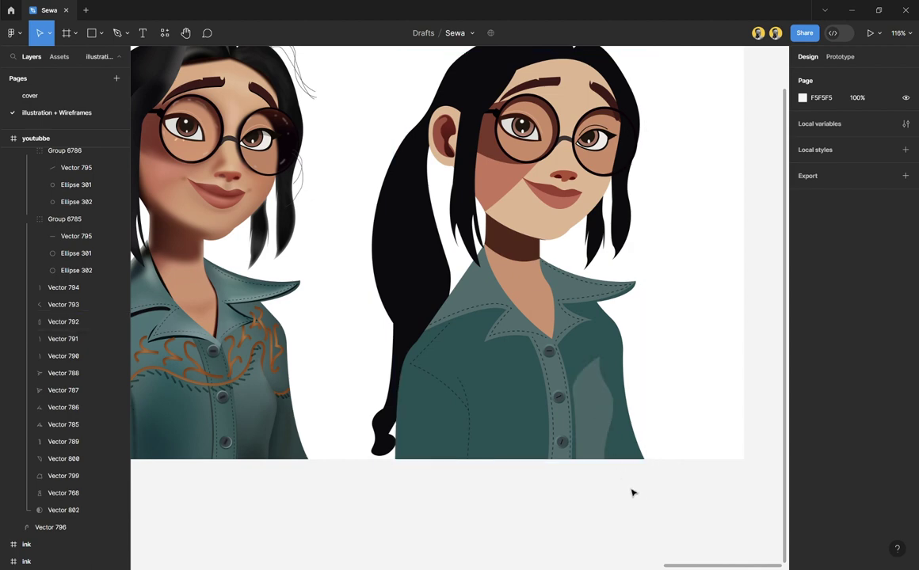
Step: Fill the shirt's side panel, Vector 792, with the sampled shirt colour 1D4F53
{"action": "left_click", "coordinate": [601, 414]}
{"action": "scroll", "coordinate": [601, 414], "scroll_direction": "up", "scroll_amount": 5}
{"action": "scroll", "coordinate": [602, 413], "scroll_direction": "up", "scroll_amount": 1}
{"action": "key", "text": "i"}
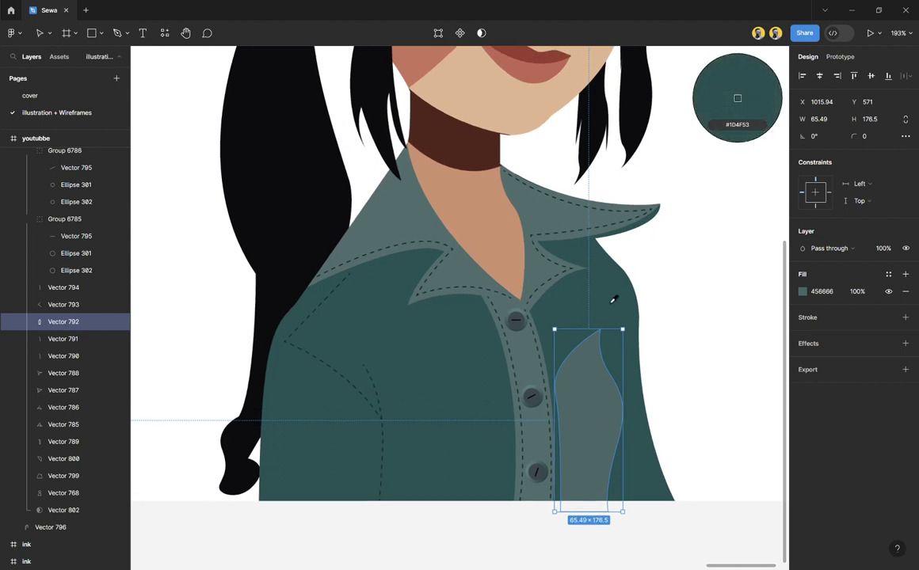
{"action": "left_click", "coordinate": [612, 298]}
Step: Darken the side panel's fill slightly to 1C494D
{"action": "left_click", "coordinate": [802, 295]}
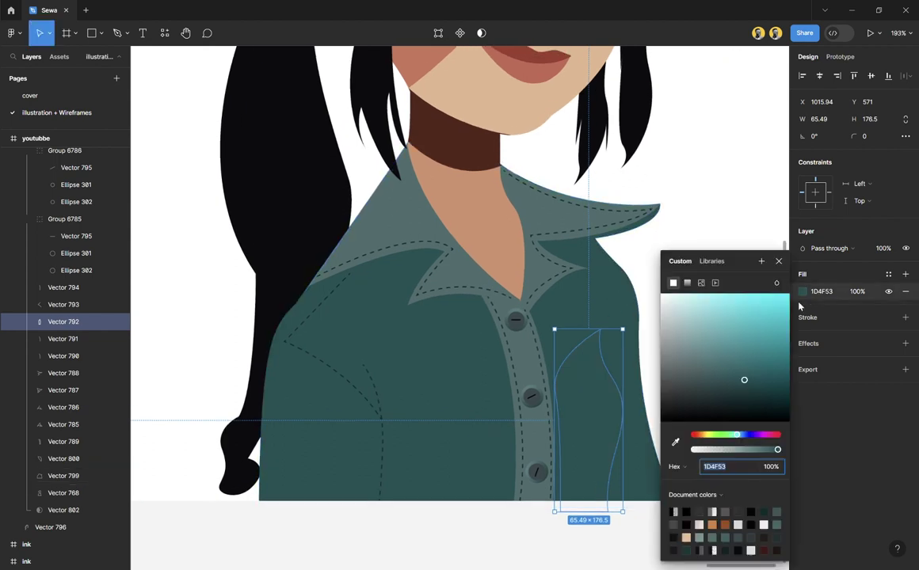
{"action": "left_click", "coordinate": [745, 383]}
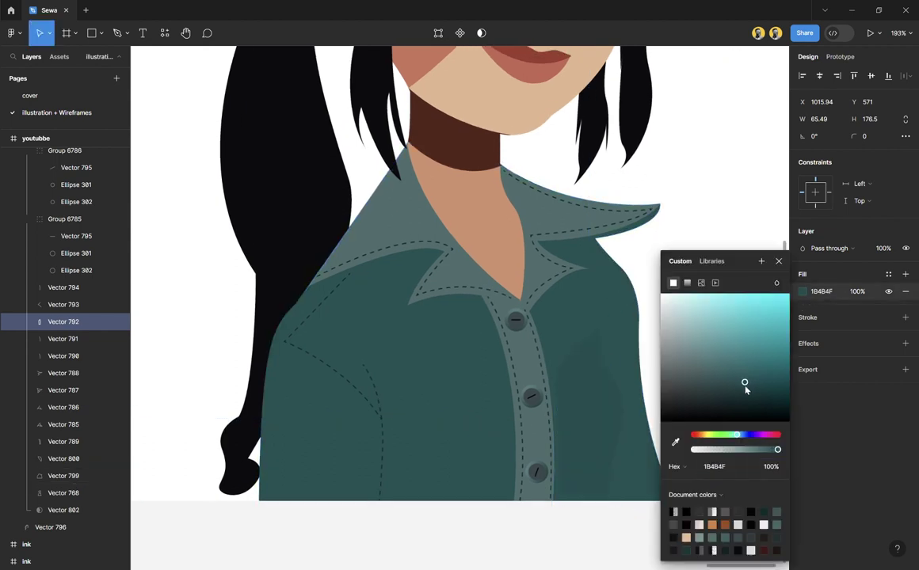
{"action": "left_click", "coordinate": [744, 384]}
{"action": "left_click_drag", "start_coordinate": [745, 385], "coordinate": [743, 387]}
{"action": "left_click", "coordinate": [778, 260]}
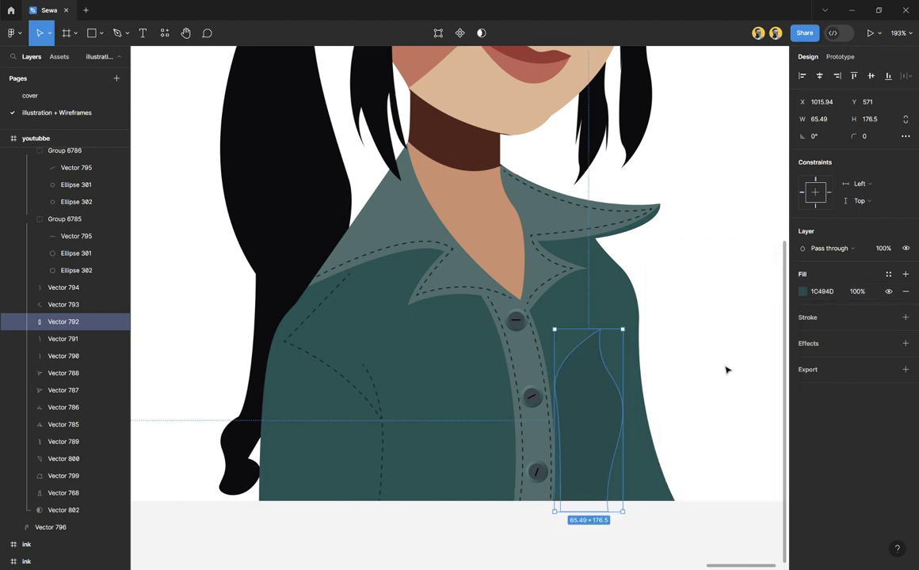
{"action": "left_click", "coordinate": [685, 550]}
{"action": "scroll", "coordinate": [564, 301], "scroll_direction": "down", "scroll_amount": 5}
{"action": "scroll", "coordinate": [564, 301], "scroll_direction": "down", "scroll_amount": 2}
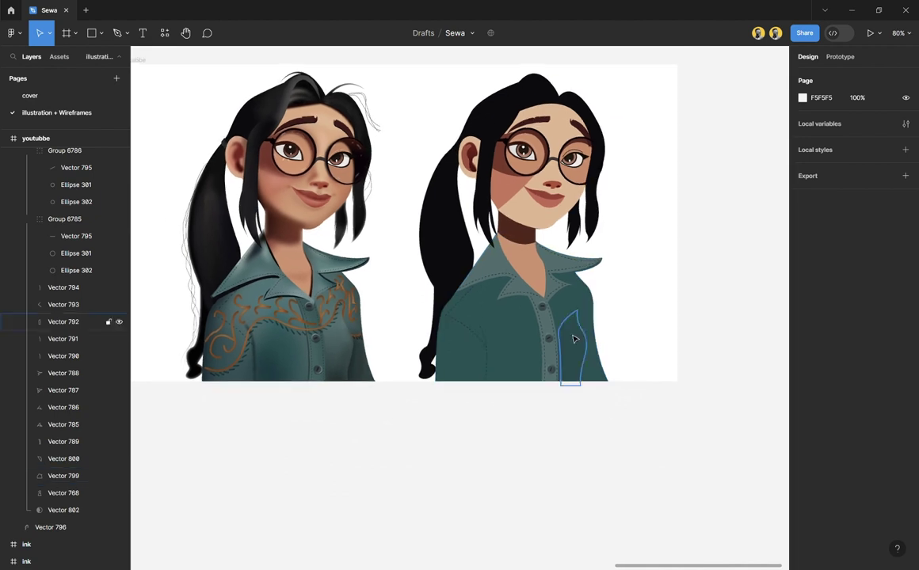
{"action": "scroll", "coordinate": [617, 443], "scroll_direction": "up", "scroll_amount": 1}
{"action": "scroll", "coordinate": [590, 423], "scroll_direction": "up", "scroll_amount": 1}
{"action": "scroll", "coordinate": [610, 165], "scroll_direction": "up", "scroll_amount": 2}
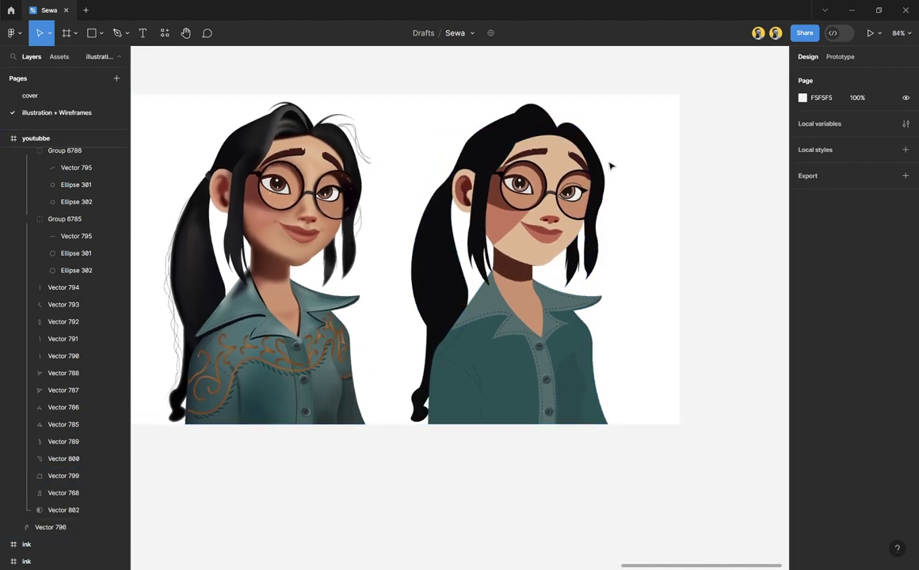
{"action": "scroll", "coordinate": [609, 166], "scroll_direction": "up", "scroll_amount": 2}
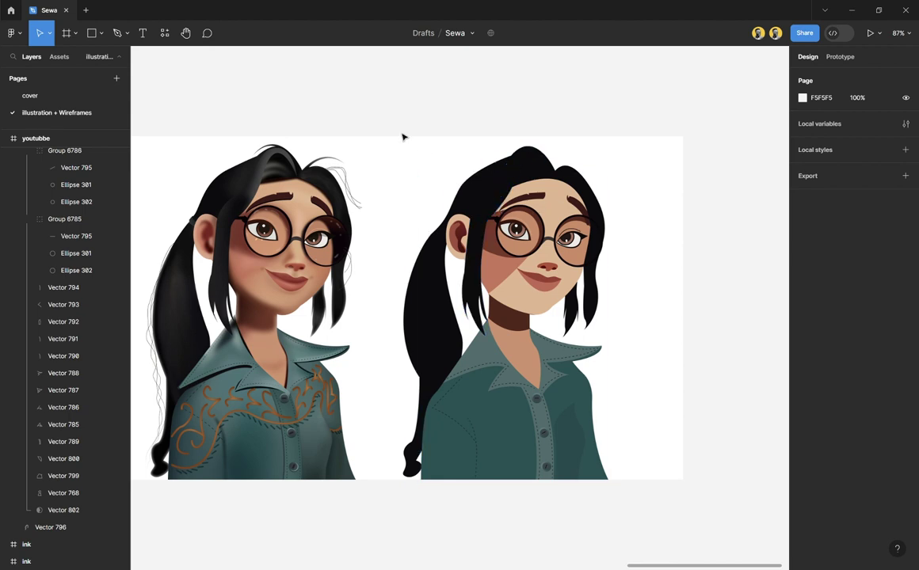
Step: Widen the youtubbe frame to 1749 and place a duplicate of the portrait to the right
{"action": "left_click", "coordinate": [634, 163]}
{"action": "left_click_drag", "start_coordinate": [685, 191], "coordinate": [743, 204]}
{"action": "left_click_drag", "start_coordinate": [583, 98], "coordinate": [215, 516]}
{"action": "left_click_drag", "start_coordinate": [267, 352], "coordinate": [543, 331]}
Step: Group the original portrait's shapes, name the group 2d and lock it
{"action": "left_click_drag", "start_coordinate": [456, 101], "coordinate": [226, 521]}
{"action": "key", "text": "ctrl+g"}
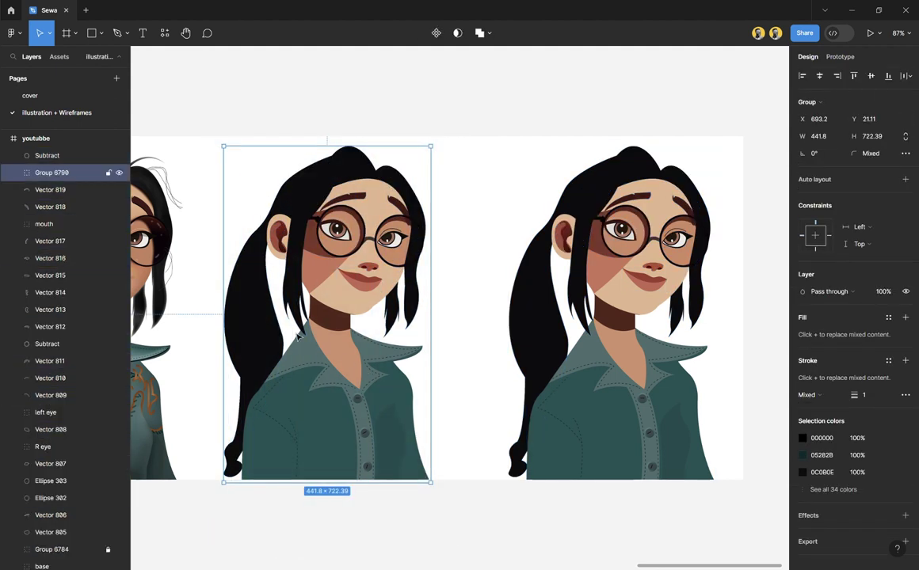
{"action": "double_click", "coordinate": [48, 176]}
{"action": "type", "text": "2d"}
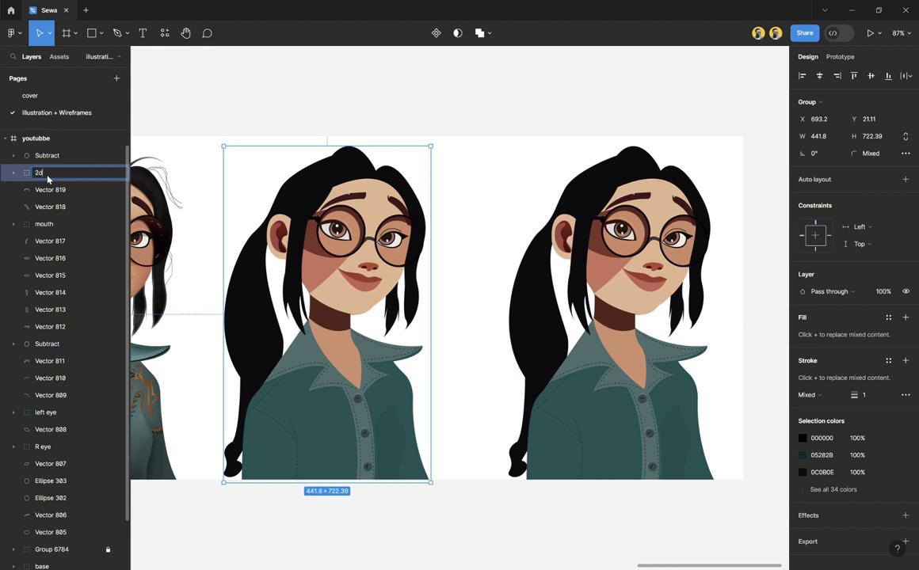
{"action": "key", "text": "Return"}
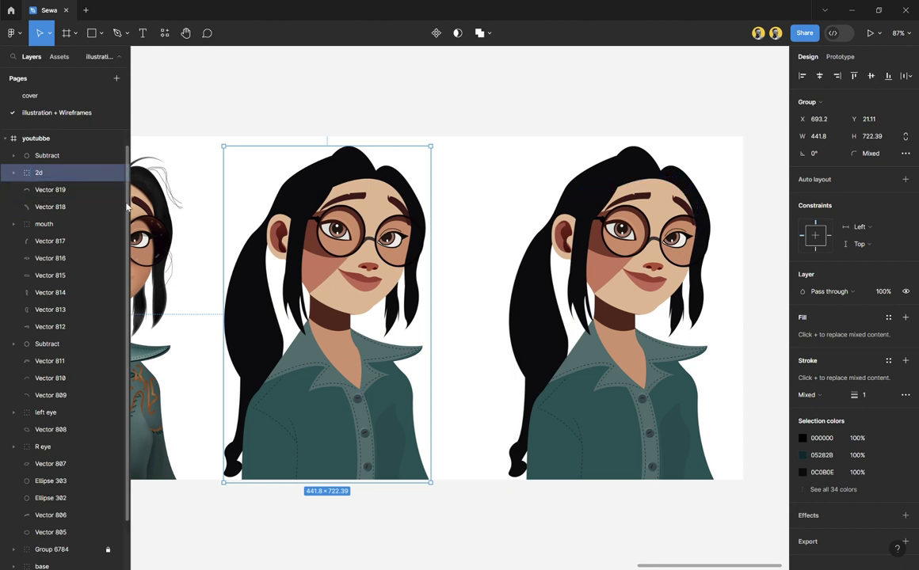
{"action": "left_click", "coordinate": [110, 173]}
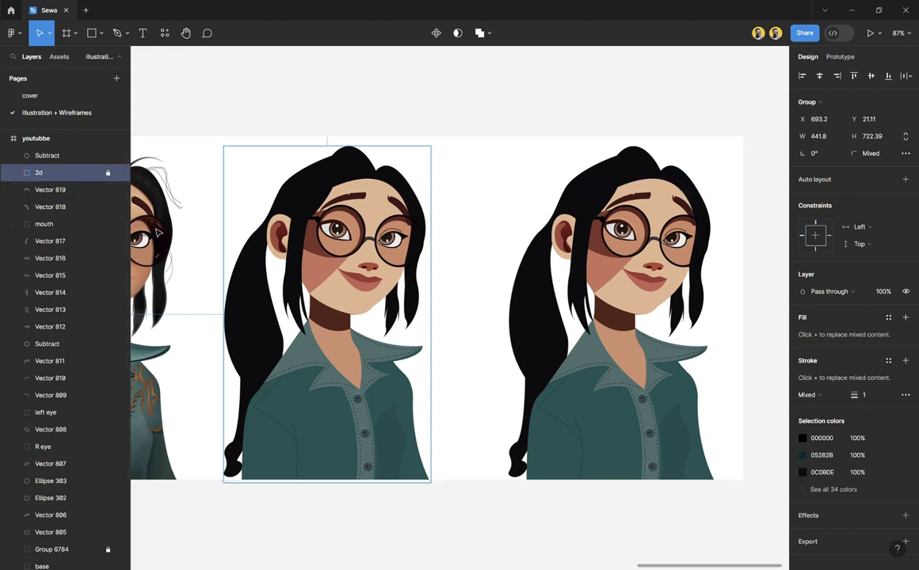
{"action": "left_click", "coordinate": [170, 237]}
Step: Rename the reference image group, Group 6784, to 'old'
{"action": "left_click", "coordinate": [65, 551]}
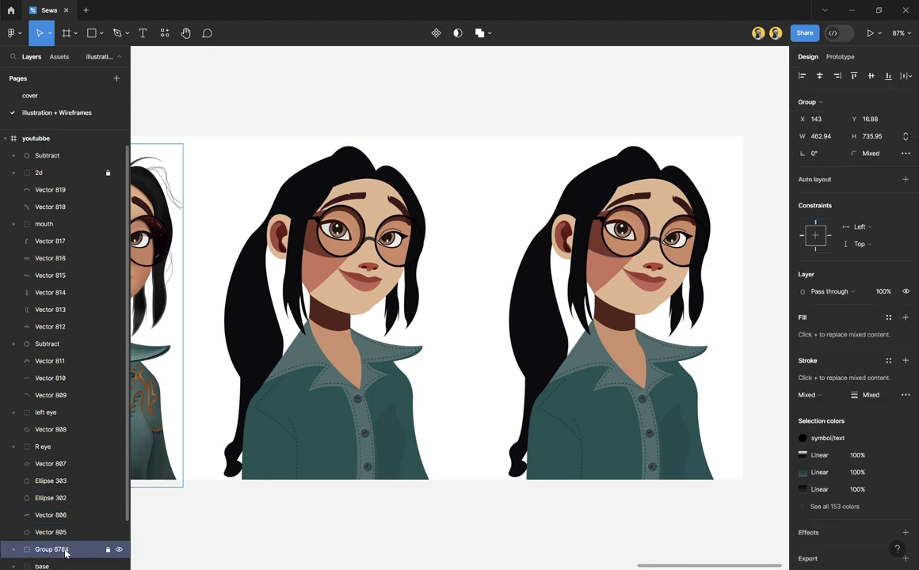
{"action": "double_click", "coordinate": [63, 552]}
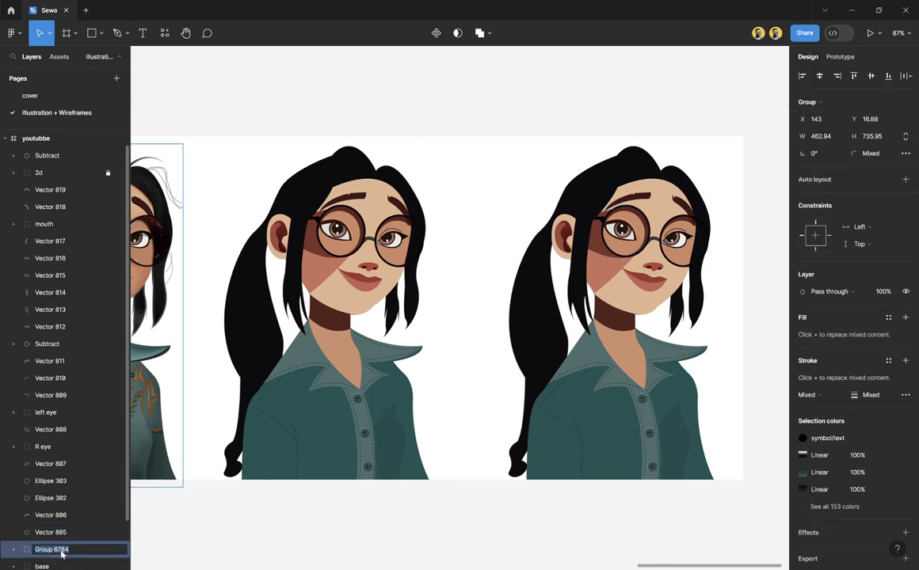
{"action": "type", "text": "old"}
{"action": "key", "text": "Return"}
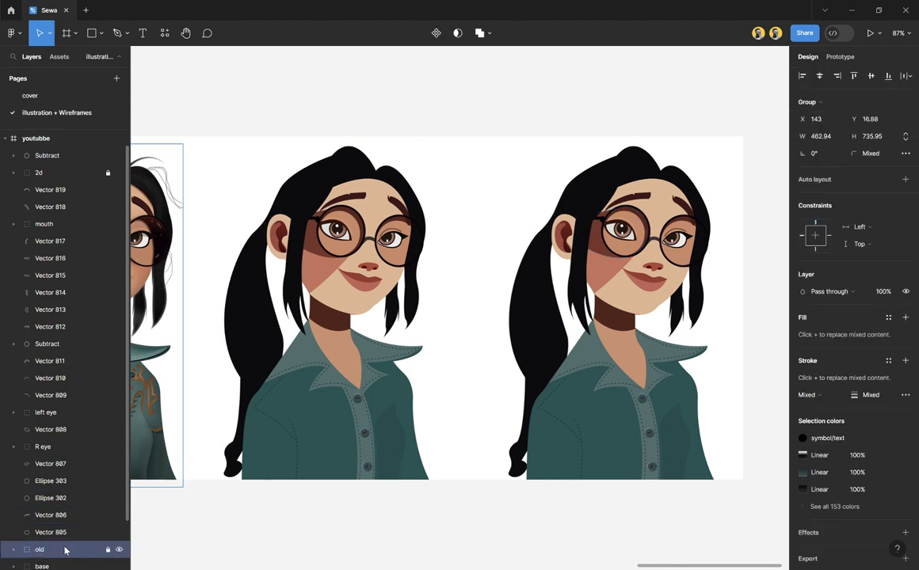
{"action": "left_click", "coordinate": [480, 530]}
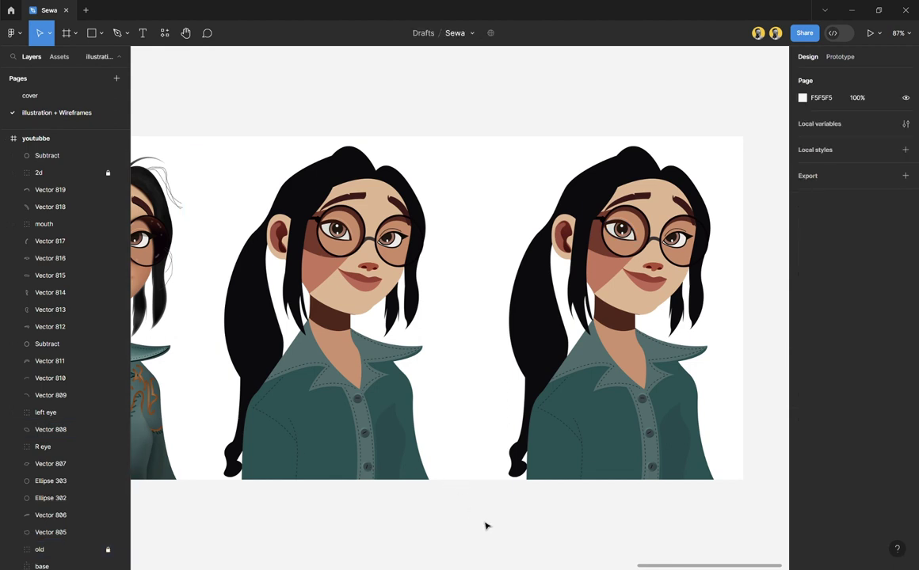
Step: Send the 2d group and then the old group to the bottom of the stack
{"action": "left_click", "coordinate": [69, 176]}
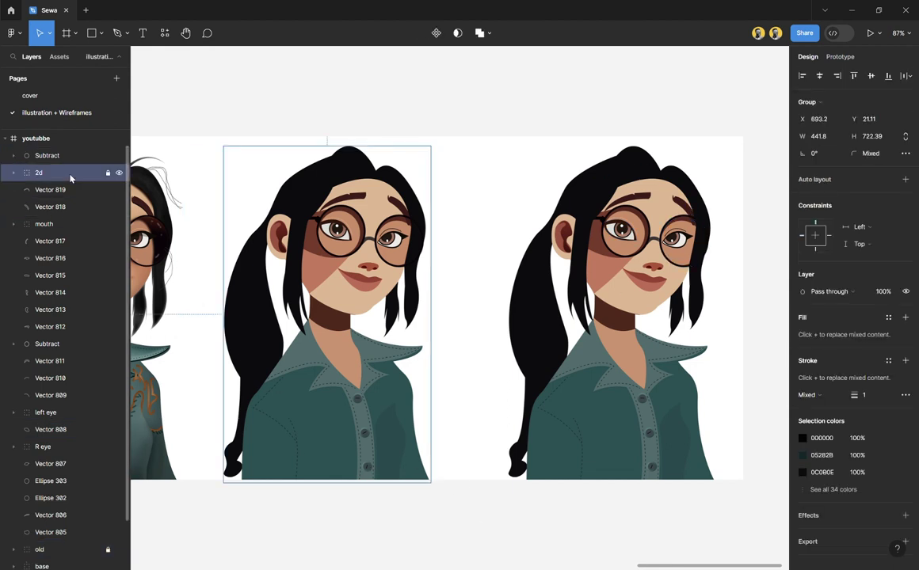
{"action": "key", "text": "bracketleft"}
{"action": "left_click", "coordinate": [70, 476]}
{"action": "key", "text": "bracketleft"}
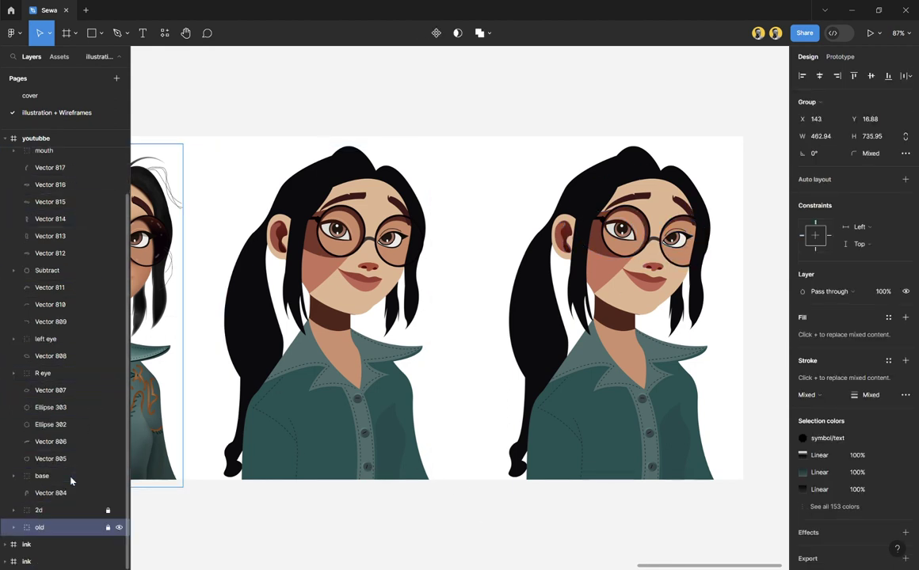
{"action": "left_click", "coordinate": [285, 543]}
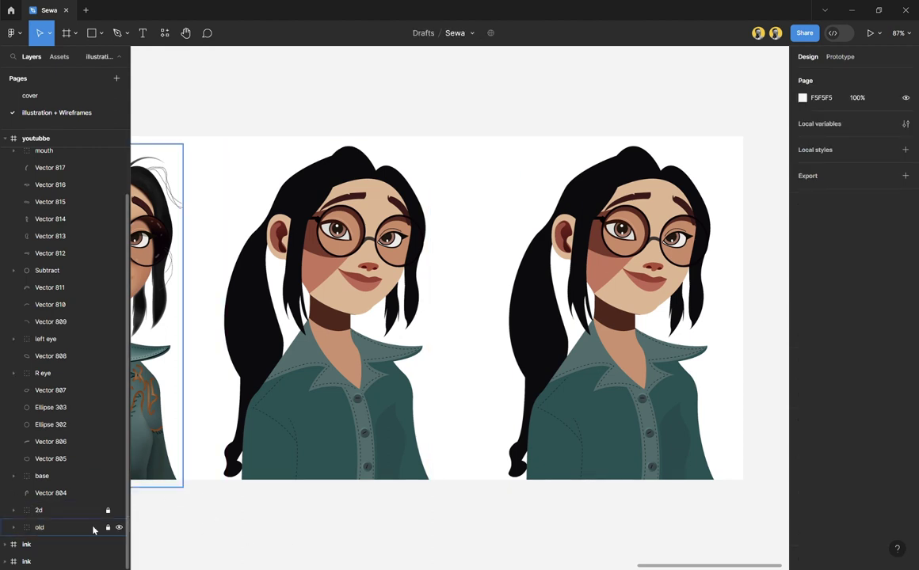
Step: Group the duplicated right-hand character's shapes as '2d', lock it and send it to back
{"action": "scroll", "coordinate": [604, 354], "scroll_direction": "right", "scroll_amount": 2}
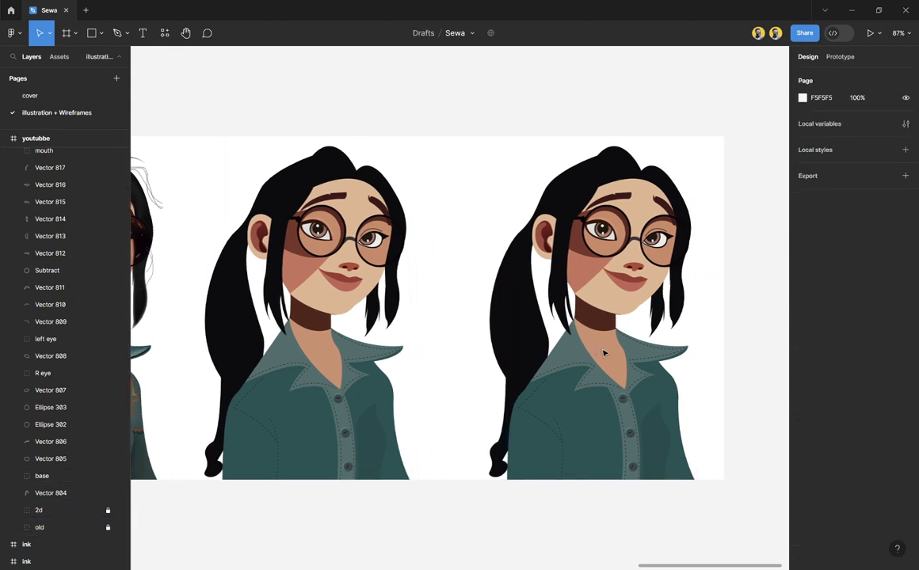
{"action": "scroll", "coordinate": [603, 353], "scroll_direction": "left", "scroll_amount": 6}
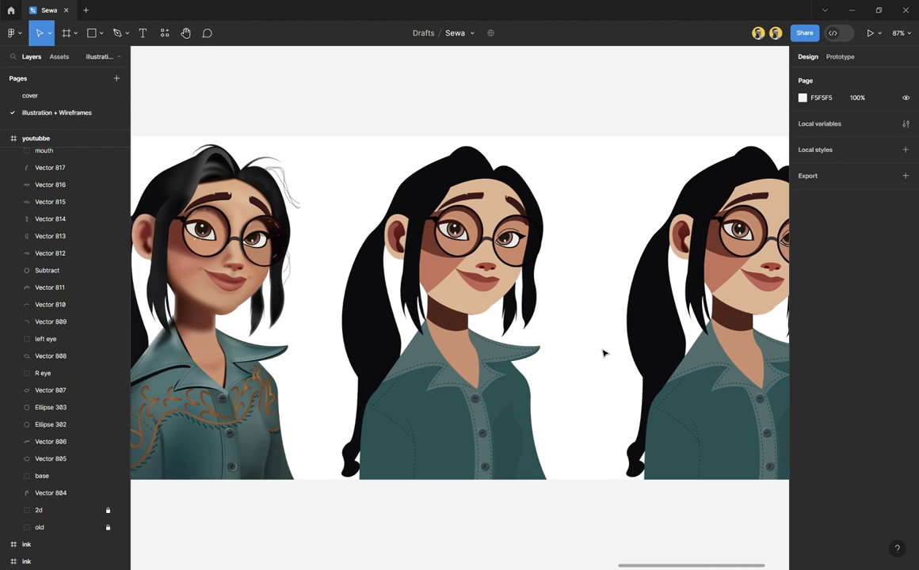
{"action": "scroll", "coordinate": [603, 353], "scroll_direction": "left", "scroll_amount": 2}
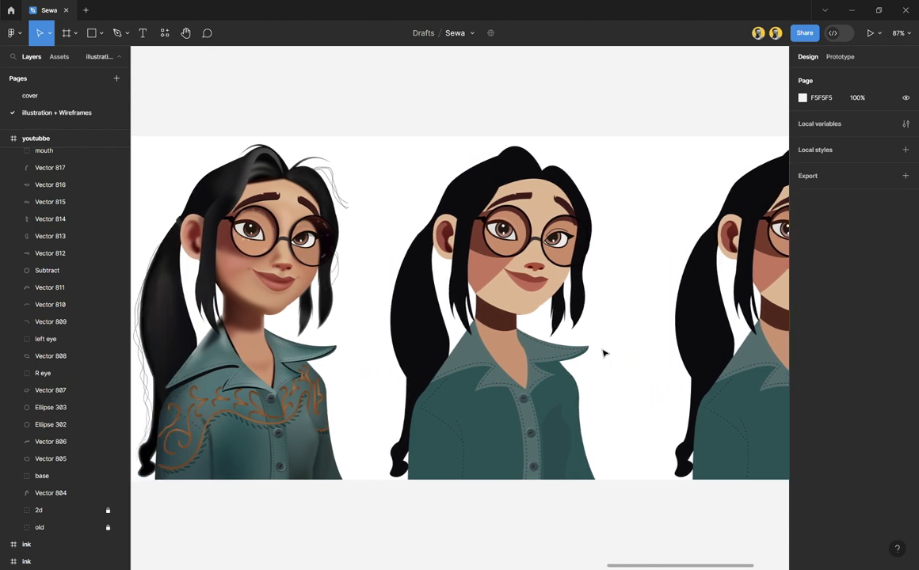
{"action": "scroll", "coordinate": [603, 353], "scroll_direction": "right", "scroll_amount": 3}
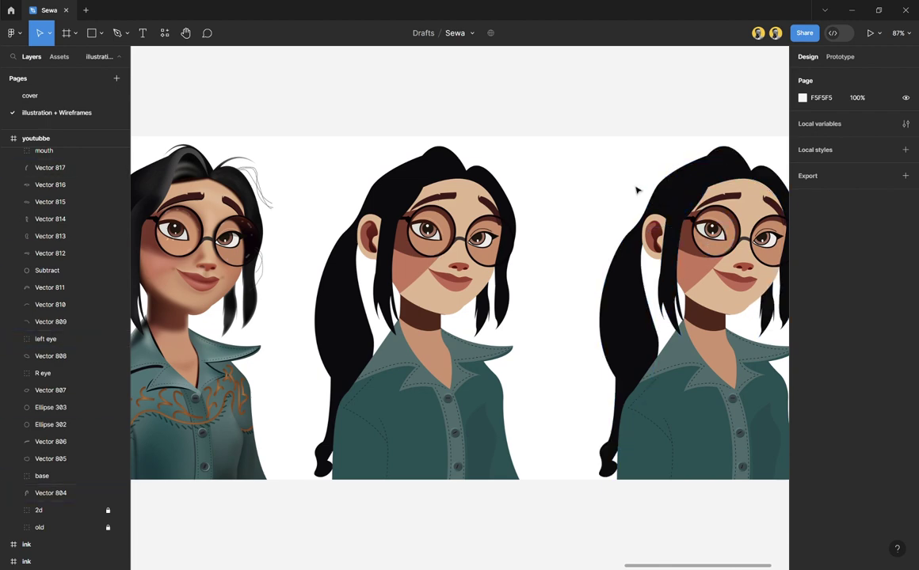
{"action": "left_click_drag", "start_coordinate": [565, 113], "coordinate": [724, 519]}
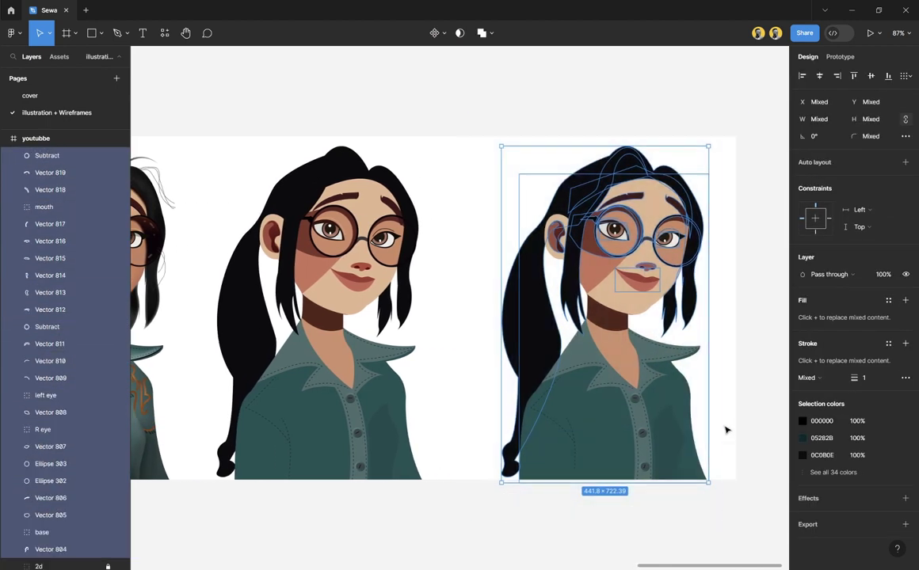
{"action": "key", "text": "ctrl+g"}
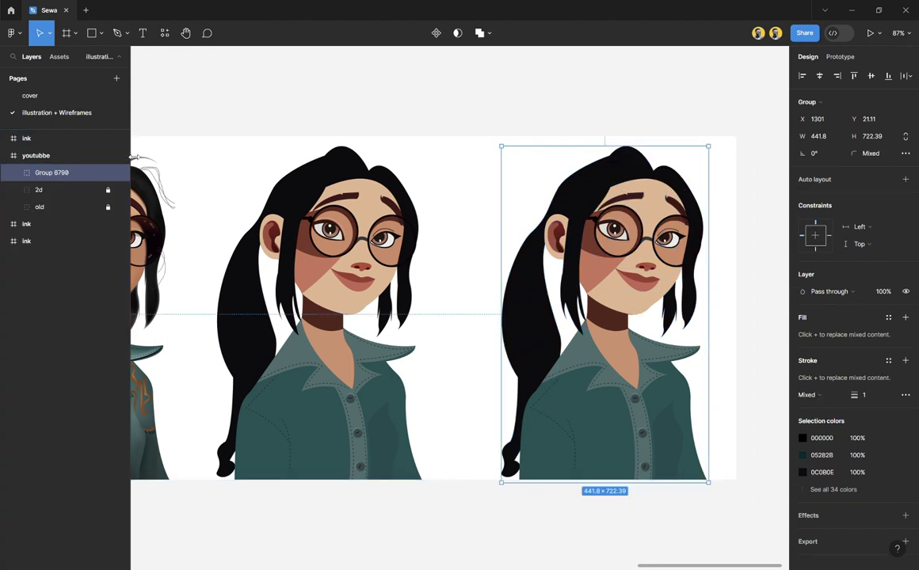
{"action": "double_click", "coordinate": [51, 172]}
{"action": "type", "text": "2d"}
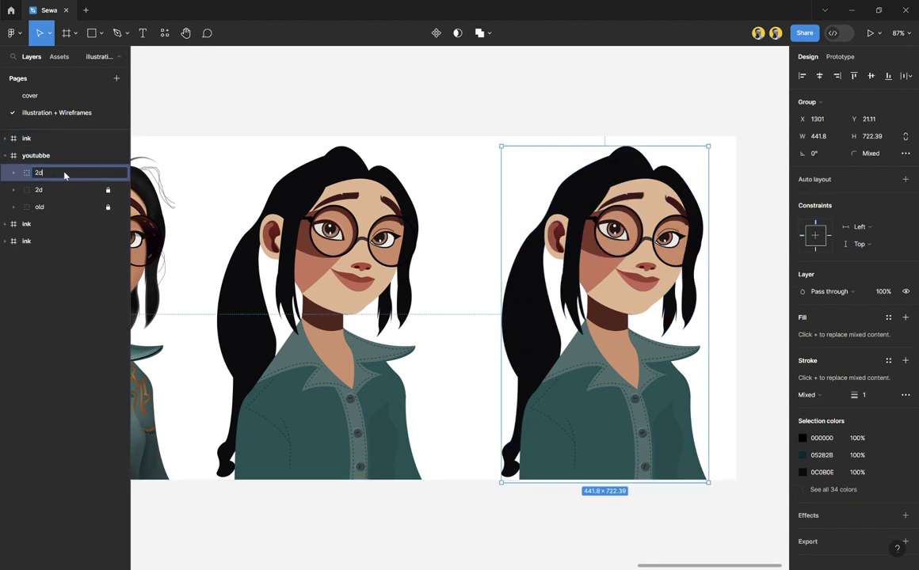
{"action": "key", "text": "Return"}
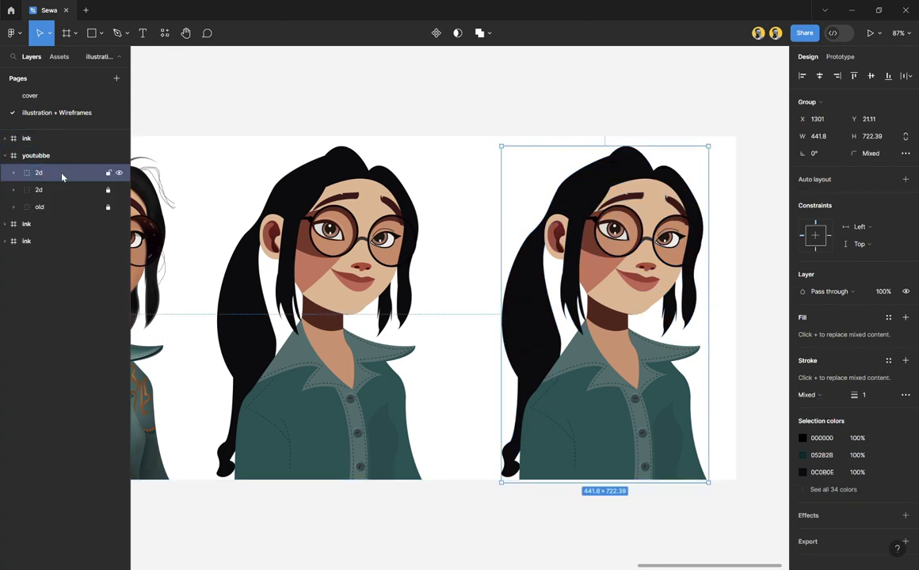
{"action": "left_click", "coordinate": [108, 173]}
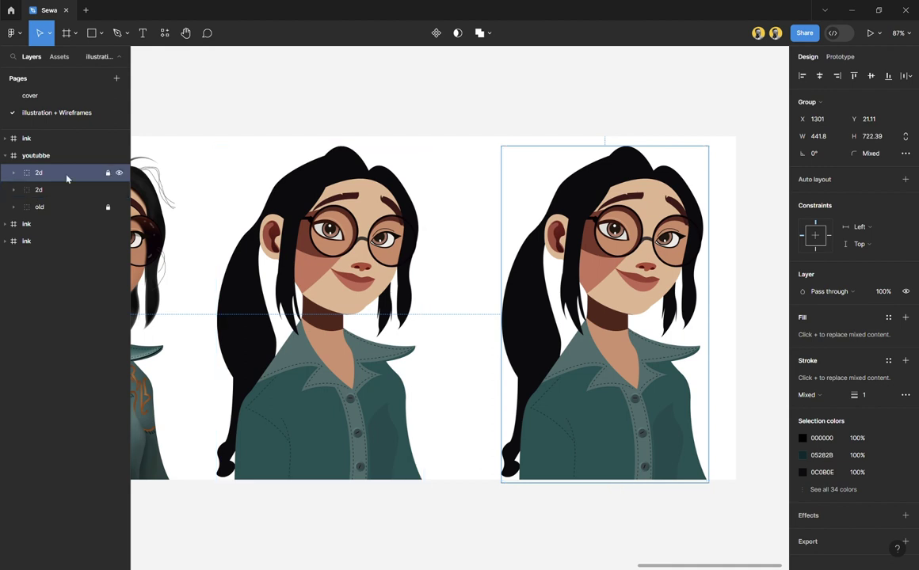
{"action": "key", "text": "ctrl+shift+bracketleft"}
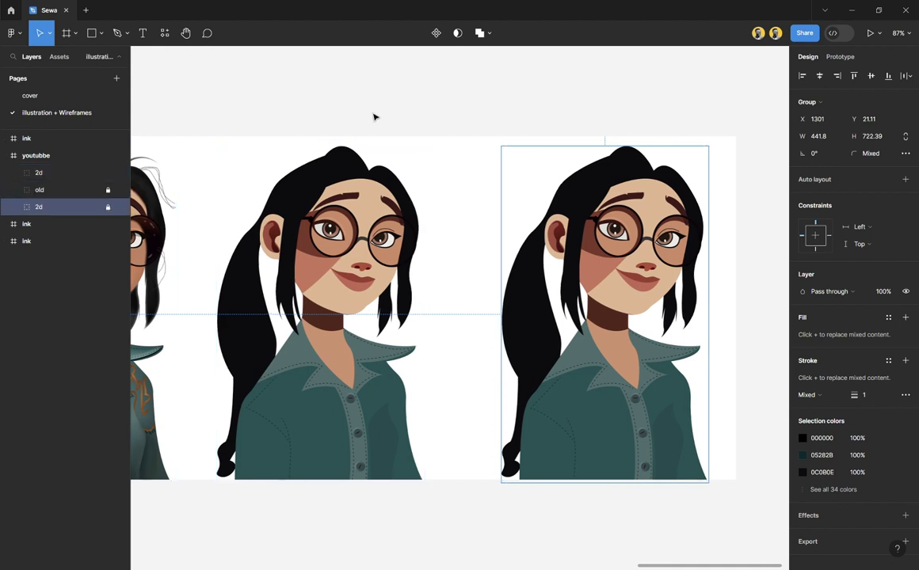
{"action": "left_click", "coordinate": [373, 116]}
{"action": "left_click", "coordinate": [377, 262]}
{"action": "scroll", "coordinate": [378, 261], "scroll_direction": "left", "scroll_amount": 5}
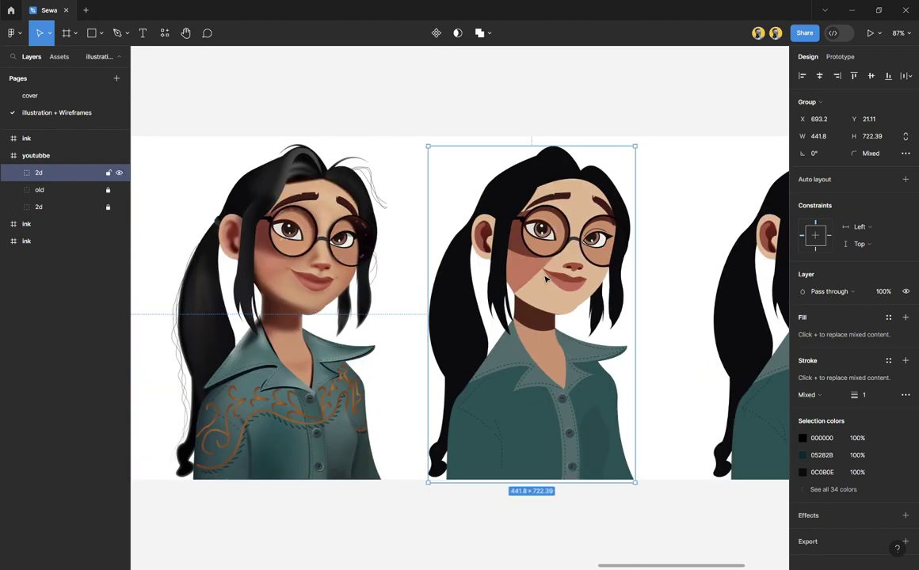
{"action": "left_click", "coordinate": [546, 277]}
{"action": "left_click", "coordinate": [543, 118]}
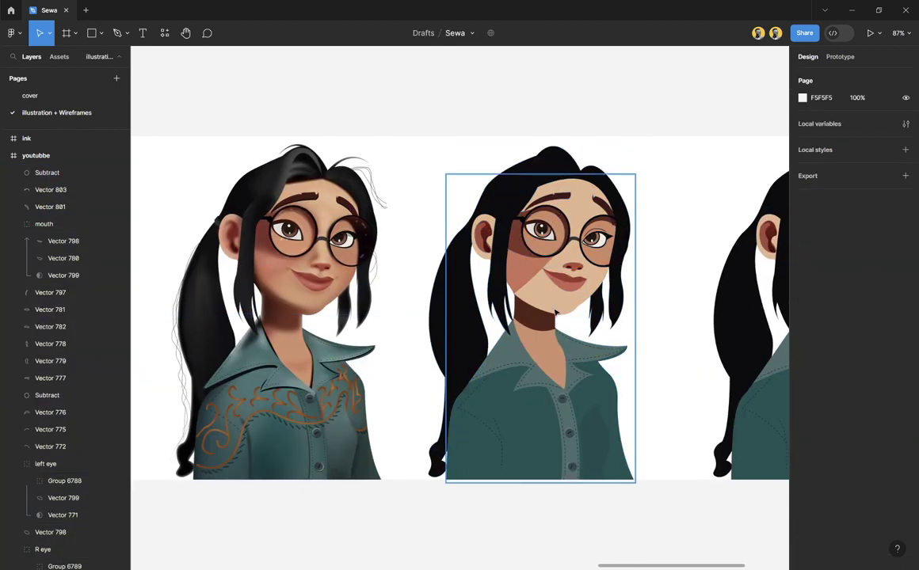
{"action": "scroll", "coordinate": [552, 338], "scroll_direction": "up", "scroll_amount": 4}
{"action": "scroll", "coordinate": [555, 333], "scroll_direction": "up", "scroll_amount": 2}
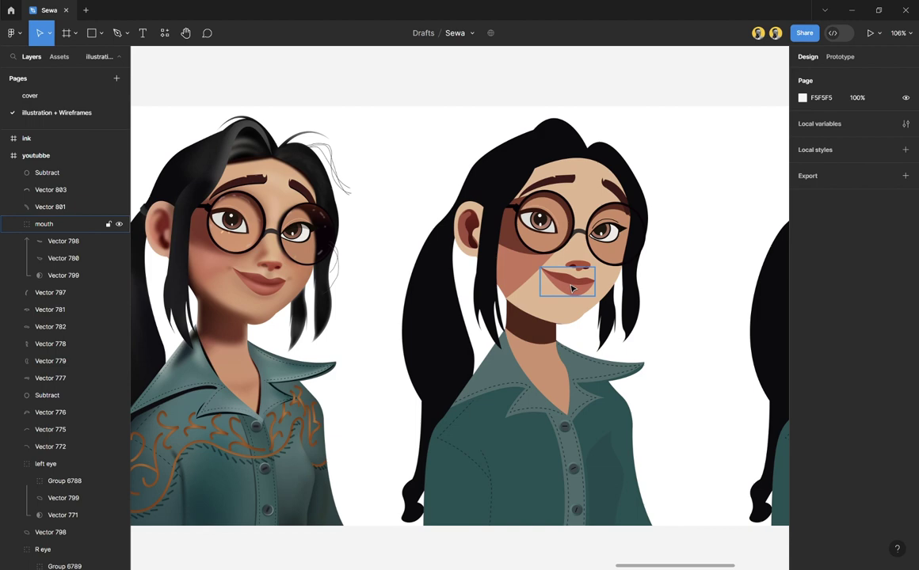
{"action": "scroll", "coordinate": [568, 229], "scroll_direction": "up", "scroll_amount": 5}
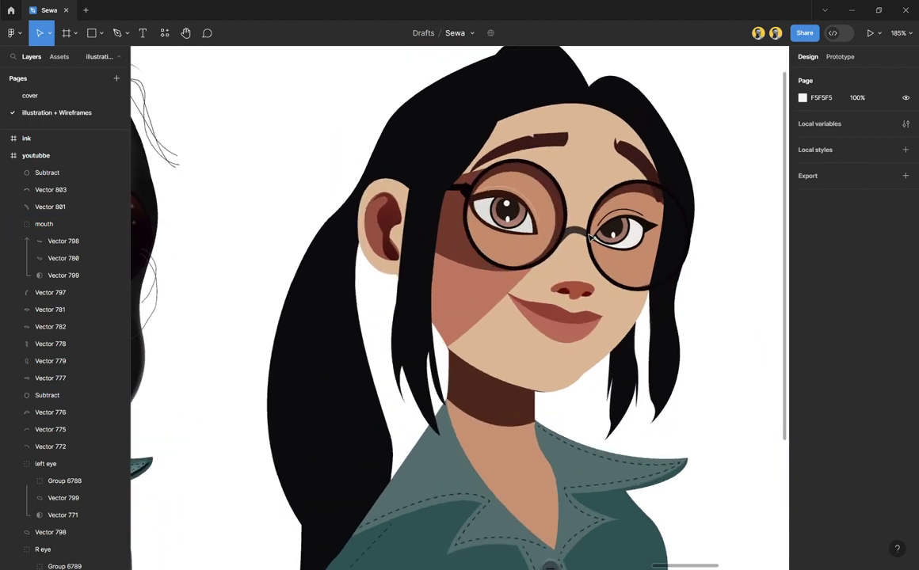
{"action": "left_click", "coordinate": [574, 234]}
{"action": "scroll", "coordinate": [572, 237], "scroll_direction": "up", "scroll_amount": 5}
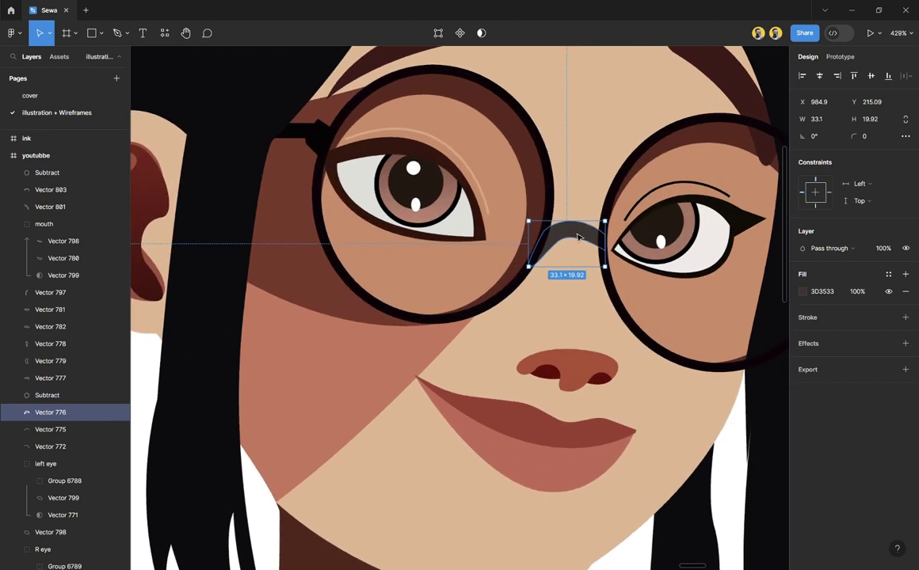
{"action": "key", "text": "i"}
{"action": "key", "text": "Escape"}
{"action": "scroll", "coordinate": [568, 268], "scroll_direction": "down", "scroll_amount": 1}
{"action": "left_click", "coordinate": [570, 292]}
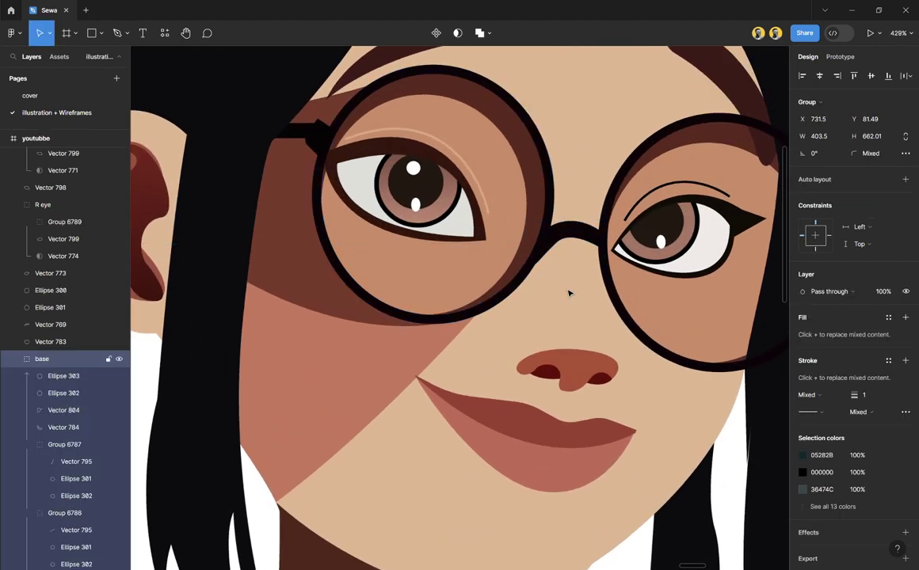
{"action": "scroll", "coordinate": [569, 293], "scroll_direction": "down", "scroll_amount": 2}
{"action": "scroll", "coordinate": [568, 293], "scroll_direction": "down", "scroll_amount": 5}
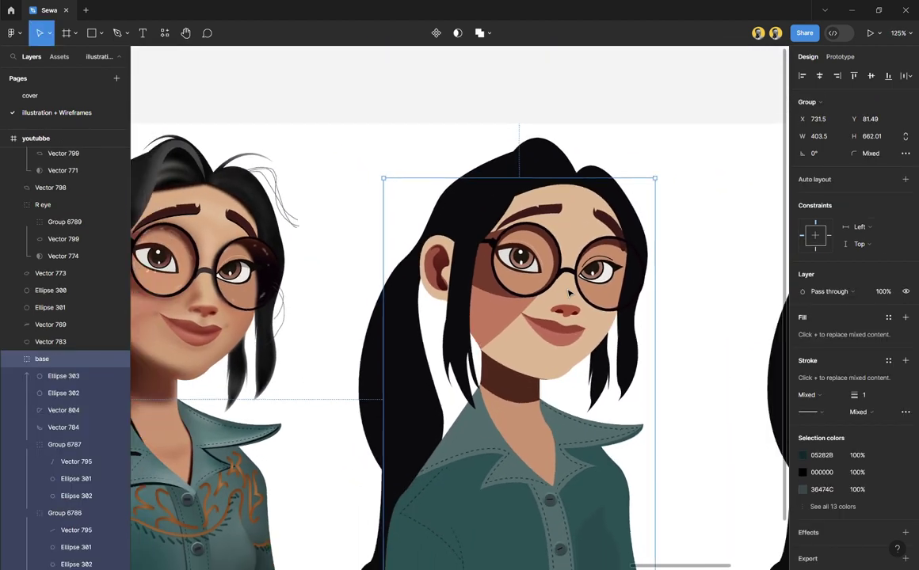
{"action": "scroll", "coordinate": [569, 293], "scroll_direction": "down", "scroll_amount": 2}
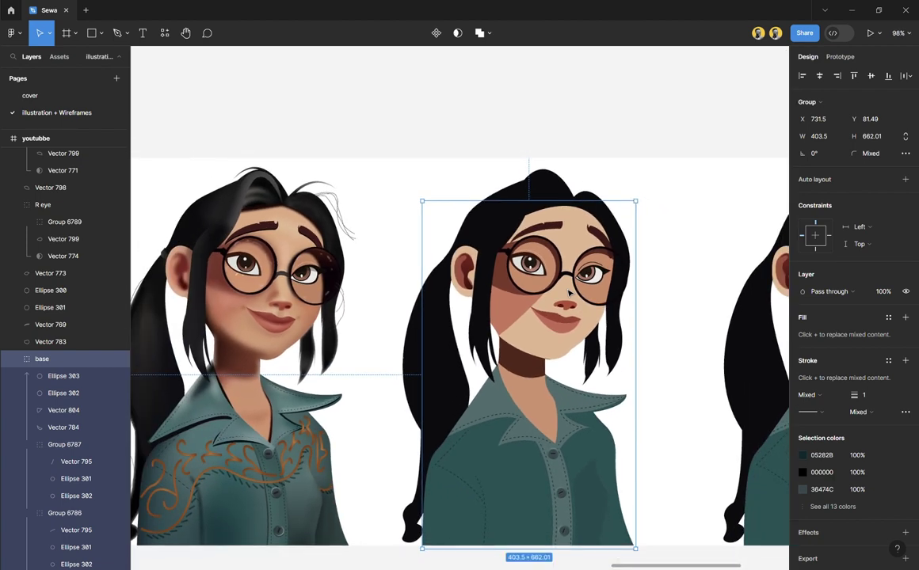
{"action": "scroll", "coordinate": [569, 293], "scroll_direction": "down", "scroll_amount": 2}
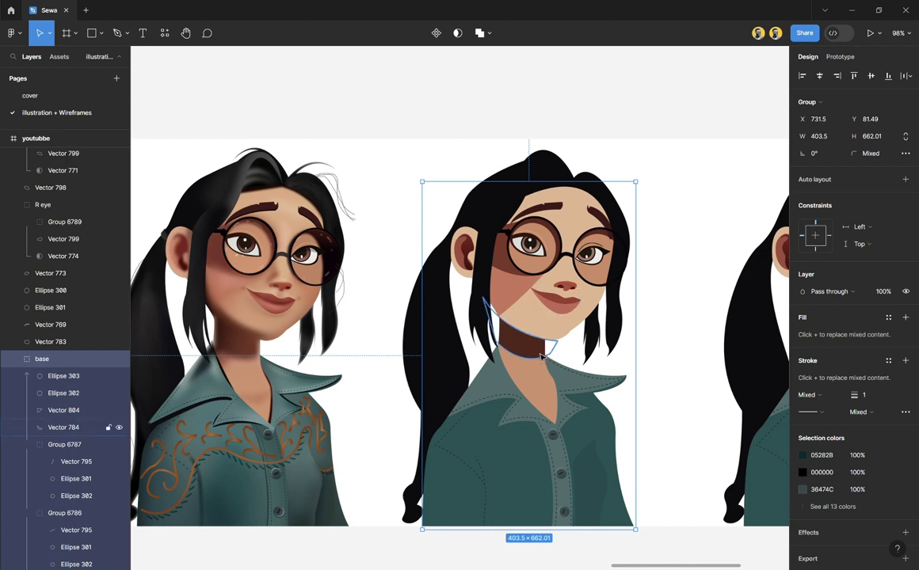
Step: Give the neck shadow, Vector 784, a Layer blur of 16
{"action": "double_click", "coordinate": [497, 326]}
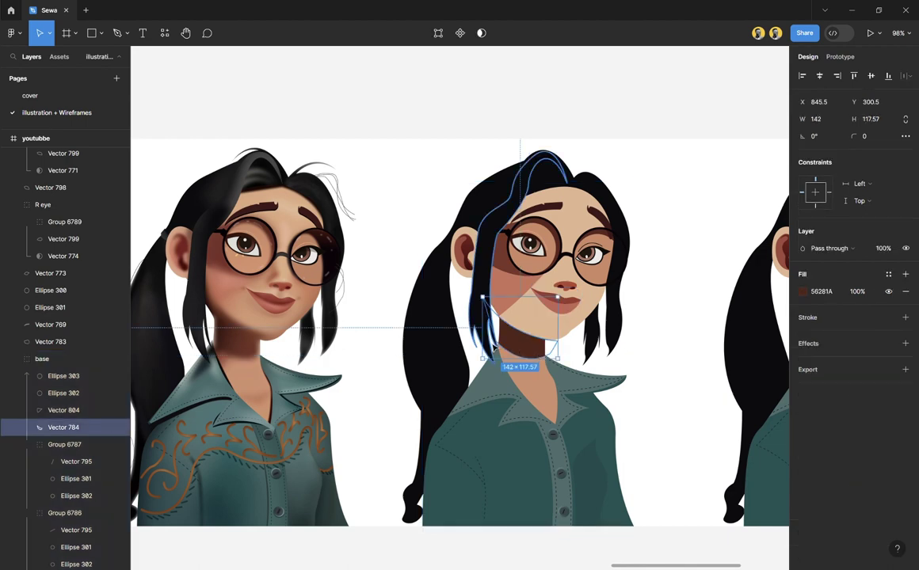
{"action": "left_click", "coordinate": [833, 345]}
{"action": "left_click", "coordinate": [836, 360]}
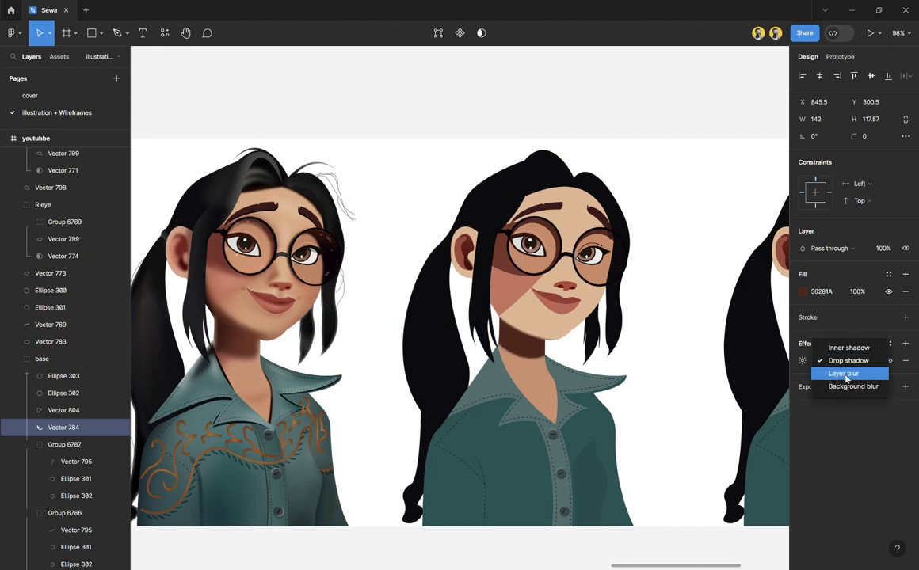
{"action": "left_click", "coordinate": [844, 374]}
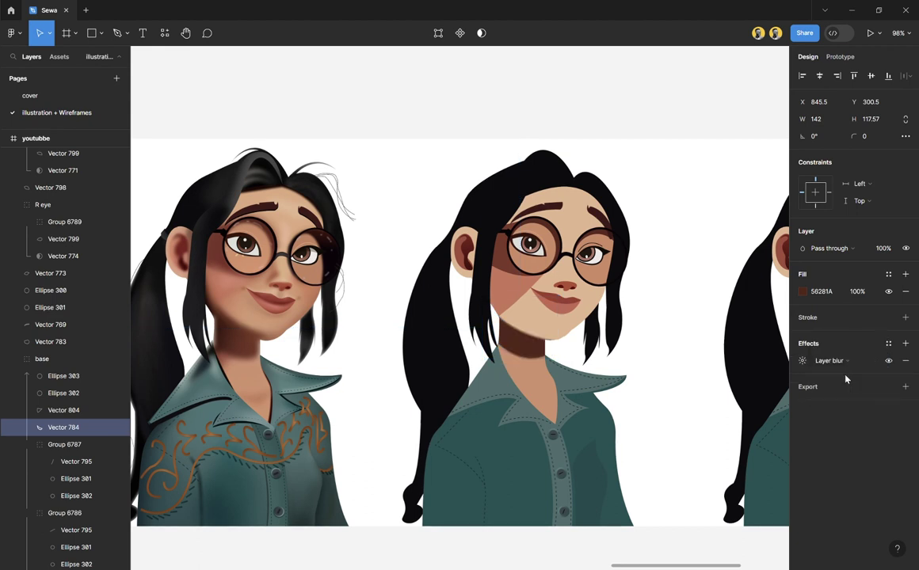
{"action": "left_click", "coordinate": [802, 360]}
{"action": "left_click_drag", "start_coordinate": [691, 385], "coordinate": [809, 391]}
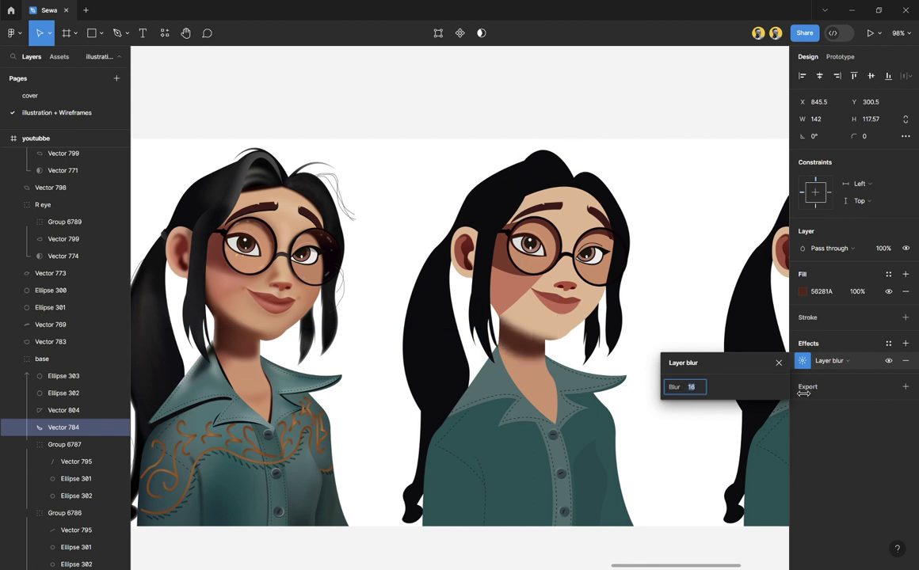
{"action": "left_click", "coordinate": [779, 362]}
{"action": "key", "text": "Escape"}
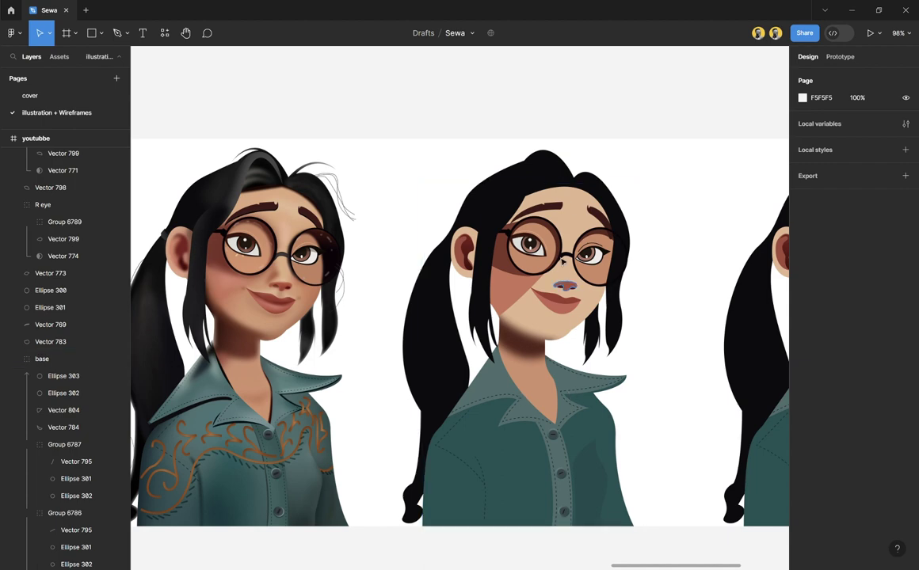
Step: Move the middle character left, closer to the reference drawing
{"action": "left_click_drag", "start_coordinate": [681, 117], "coordinate": [404, 558]}
{"action": "left_click_drag", "start_coordinate": [595, 435], "coordinate": [543, 435]}
{"action": "scroll", "coordinate": [432, 416], "scroll_direction": "up", "scroll_amount": 1}
{"action": "scroll", "coordinate": [431, 416], "scroll_direction": "left", "scroll_amount": 2}
{"action": "scroll", "coordinate": [432, 415], "scroll_direction": "up", "scroll_amount": 2}
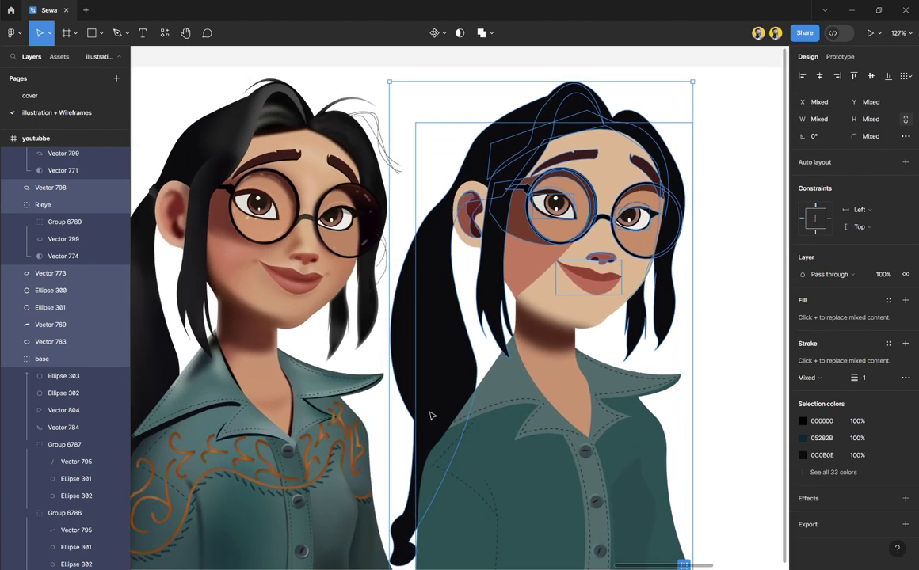
{"action": "scroll", "coordinate": [432, 416], "scroll_direction": "down", "scroll_amount": 2}
{"action": "scroll", "coordinate": [430, 415], "scroll_direction": "down", "scroll_amount": 1}
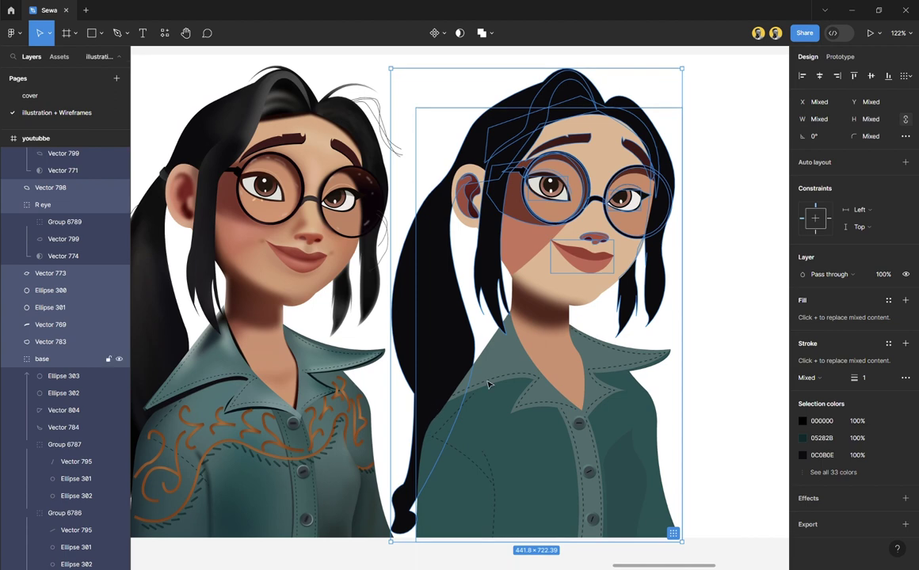
{"action": "scroll", "coordinate": [488, 382], "scroll_direction": "left", "scroll_amount": 3}
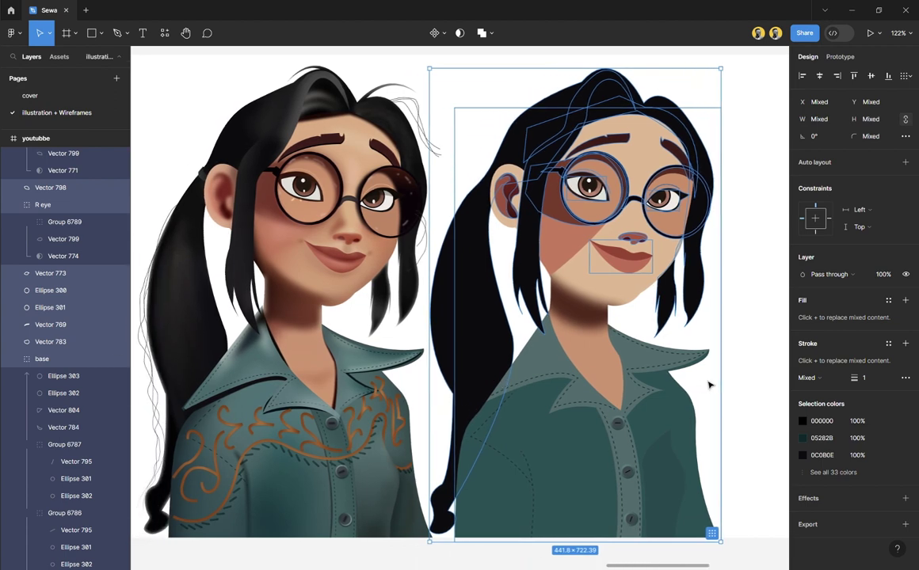
{"action": "left_click", "coordinate": [741, 395]}
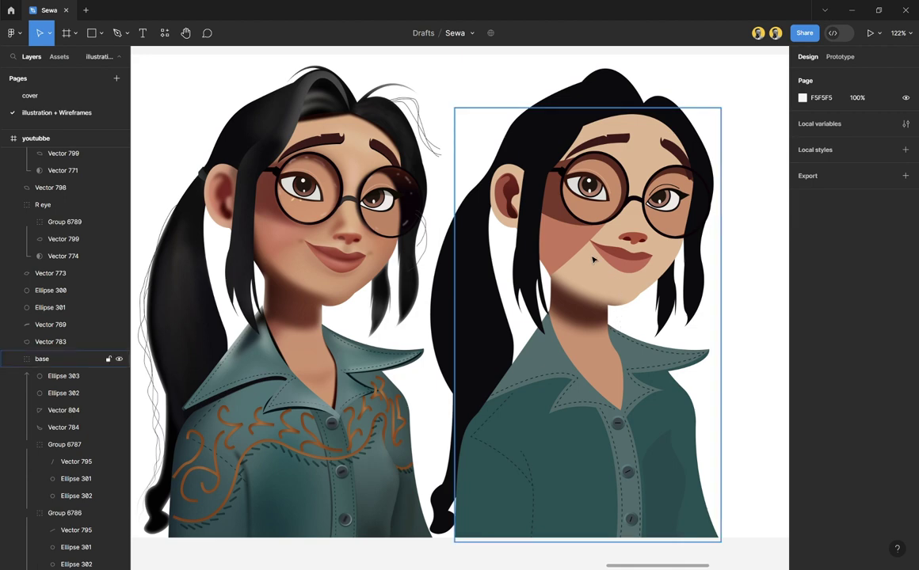
Step: Add a Layer blur of 20 to the two face shading shapes
{"action": "left_click", "coordinate": [549, 238], "text": "ctrl"}
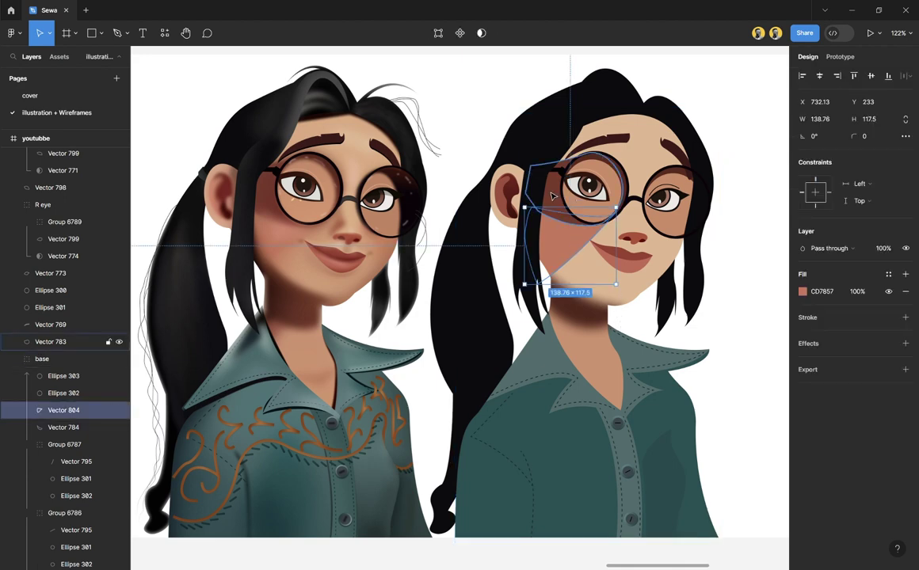
{"action": "left_click", "coordinate": [552, 195], "text": "ctrl+shift"}
{"action": "left_click", "coordinate": [841, 433]}
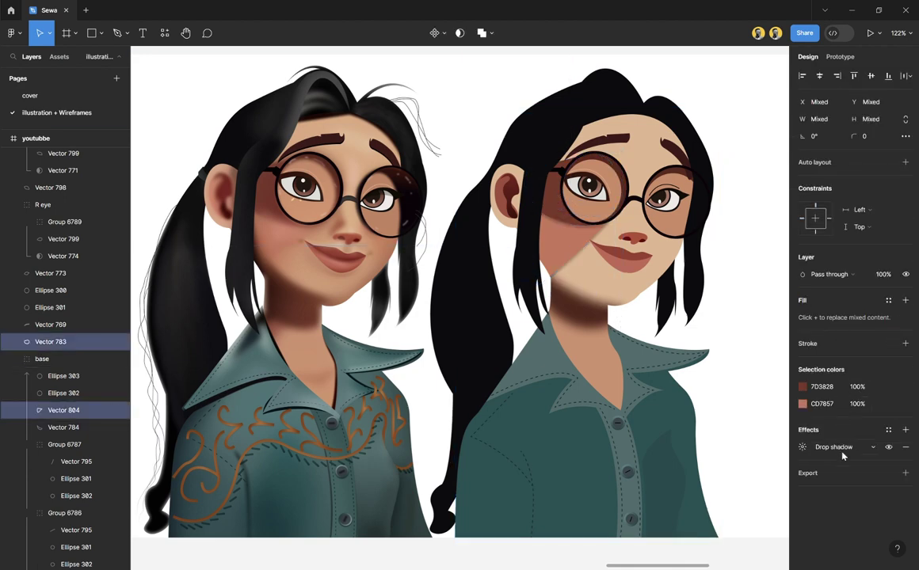
{"action": "left_click", "coordinate": [840, 448]}
{"action": "left_click", "coordinate": [839, 463]}
{"action": "left_click", "coordinate": [803, 447]}
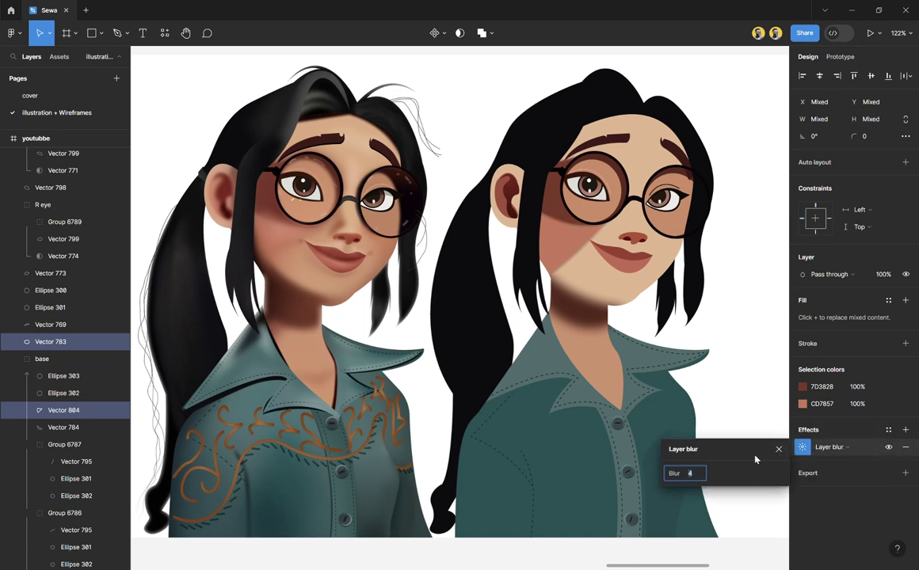
{"action": "left_click_drag", "start_coordinate": [674, 473], "coordinate": [798, 476]}
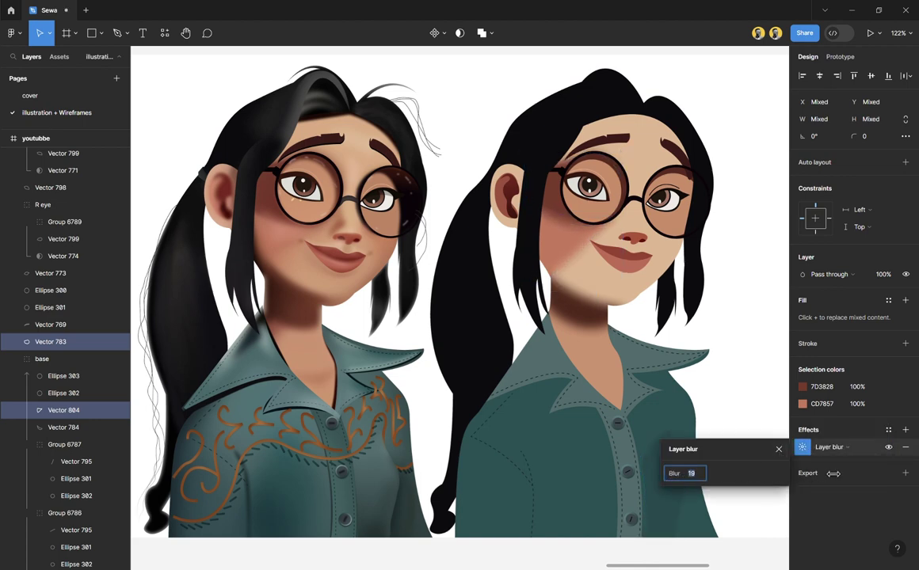
{"action": "left_click", "coordinate": [748, 331]}
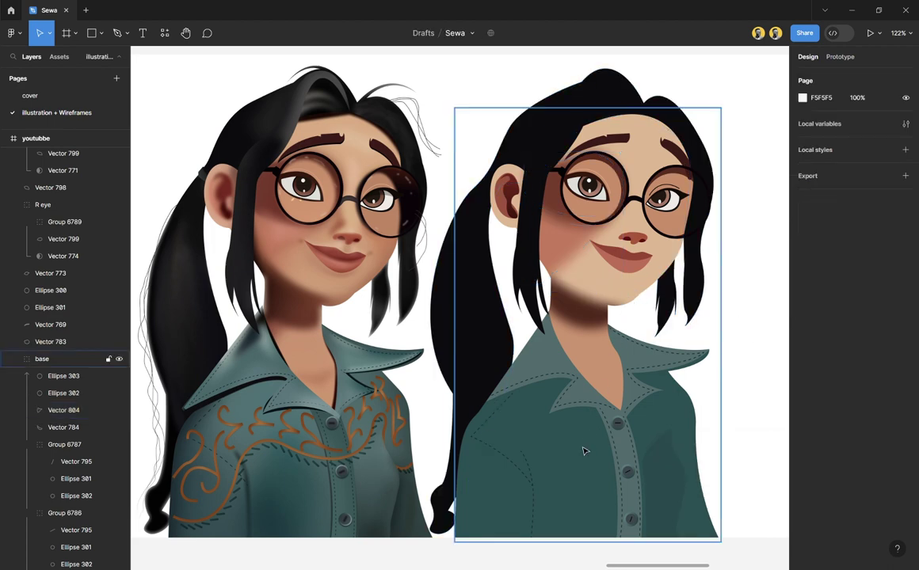
Step: Shift the whole right-hand portrait about 12 px left and zoom in to around 172%
{"action": "scroll", "coordinate": [609, 372], "scroll_direction": "up", "scroll_amount": 3}
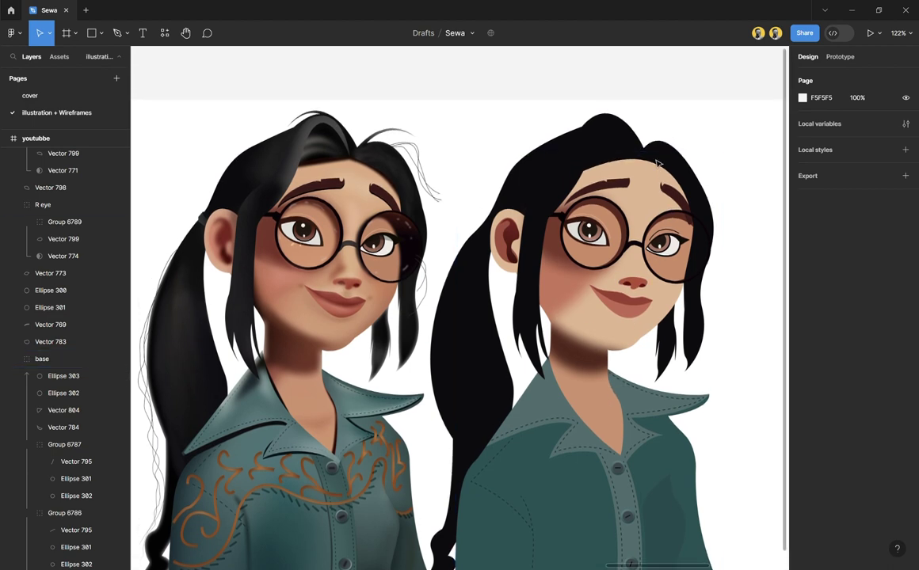
{"action": "scroll", "coordinate": [662, 190], "scroll_direction": "up", "scroll_amount": 3}
{"action": "scroll", "coordinate": [620, 252], "scroll_direction": "up", "scroll_amount": 1}
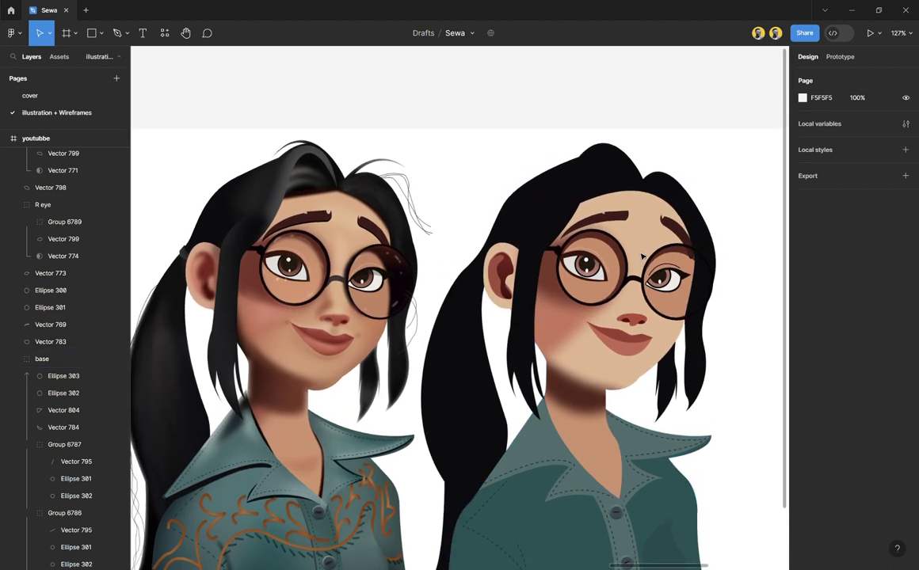
{"action": "scroll", "coordinate": [620, 251], "scroll_direction": "up", "scroll_amount": 1}
{"action": "scroll", "coordinate": [619, 320], "scroll_direction": "down", "scroll_amount": 2}
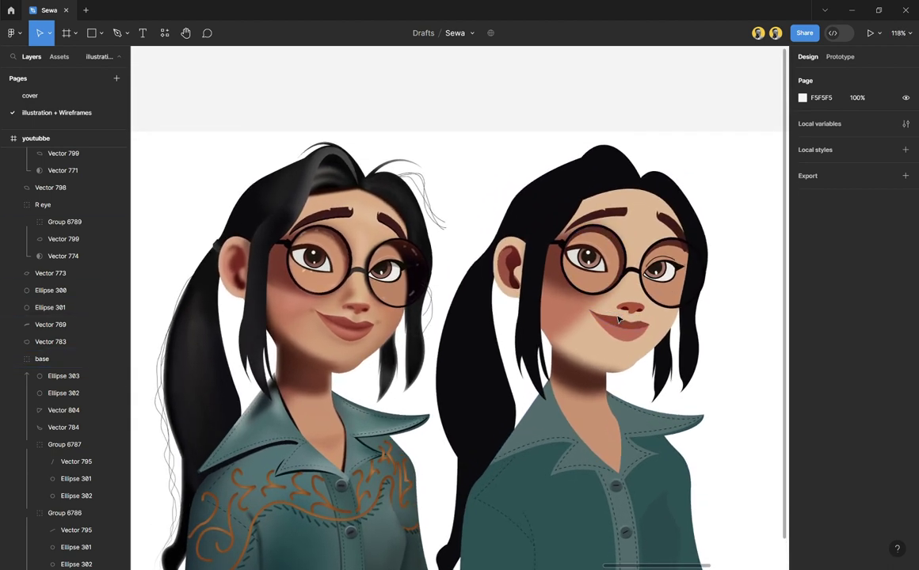
{"action": "scroll", "coordinate": [619, 320], "scroll_direction": "up", "scroll_amount": 1}
{"action": "scroll", "coordinate": [619, 319], "scroll_direction": "down", "scroll_amount": 5}
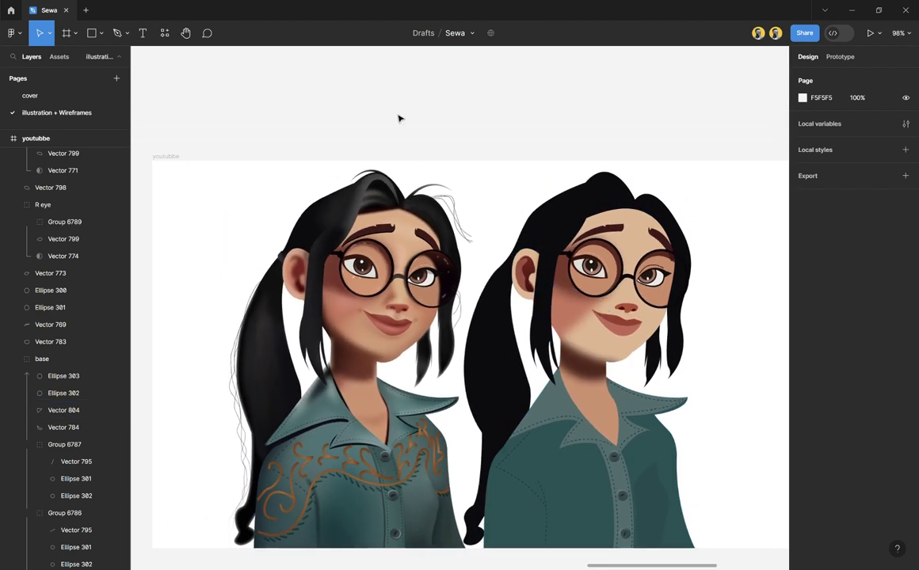
{"action": "left_click_drag", "start_coordinate": [394, 109], "coordinate": [689, 543]}
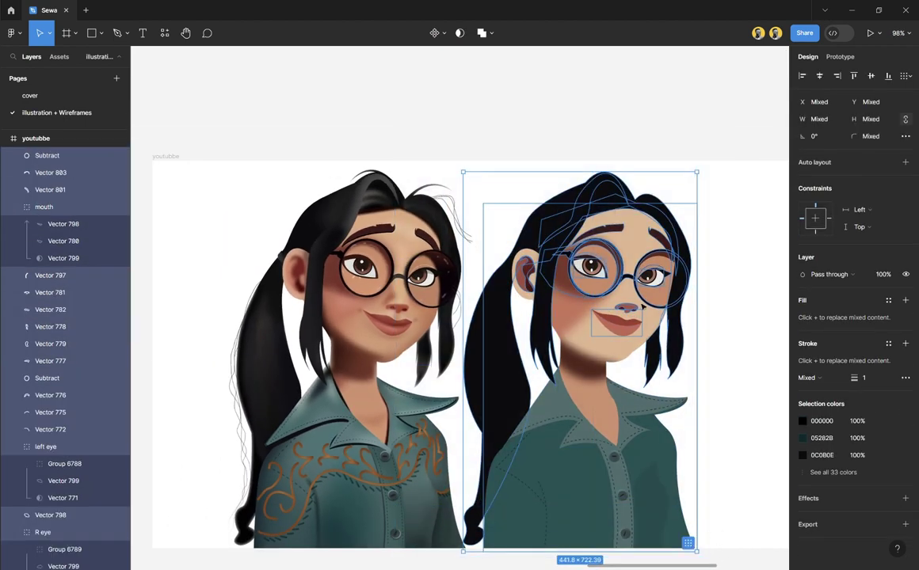
{"action": "left_click_drag", "start_coordinate": [641, 299], "coordinate": [614, 297]}
{"action": "scroll", "coordinate": [535, 274], "scroll_direction": "up", "scroll_amount": 5}
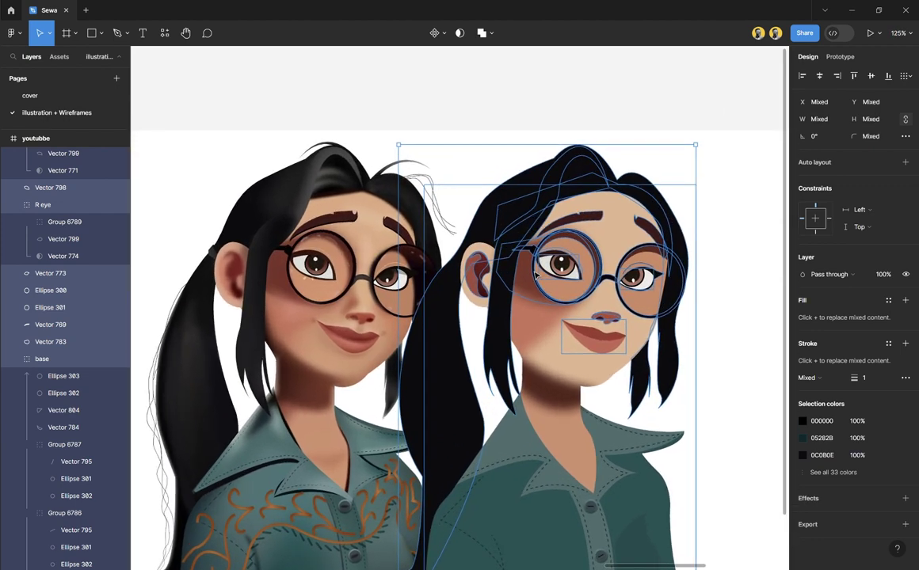
{"action": "scroll", "coordinate": [535, 274], "scroll_direction": "up", "scroll_amount": 3}
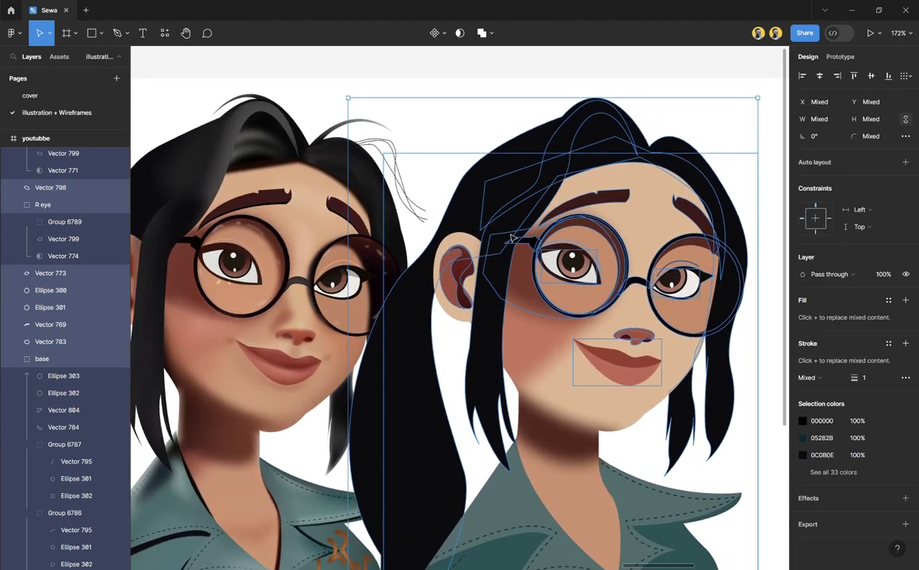
Step: Add a layer blur of about 11 to Ellipse 301, the dark shading in the left lens
{"action": "left_click", "coordinate": [484, 70]}
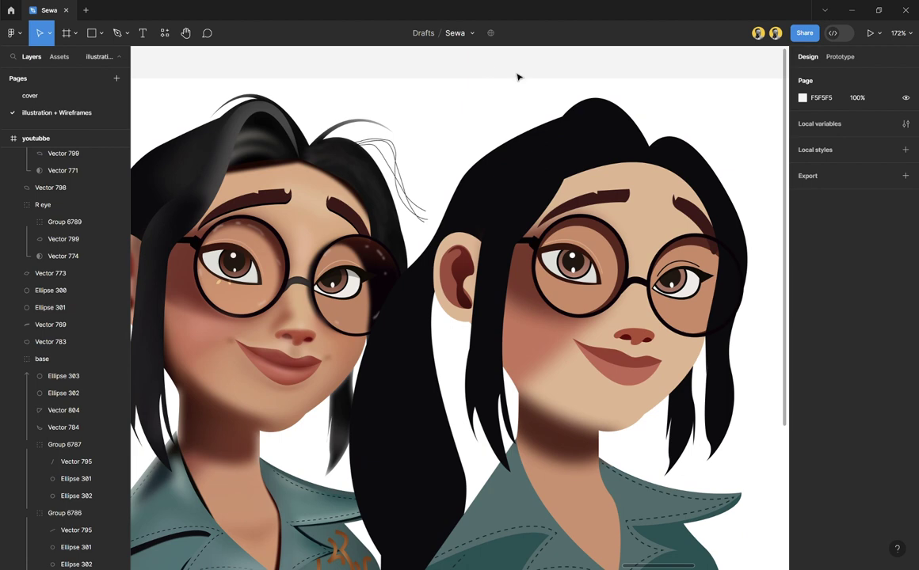
{"action": "left_click", "coordinate": [613, 247]}
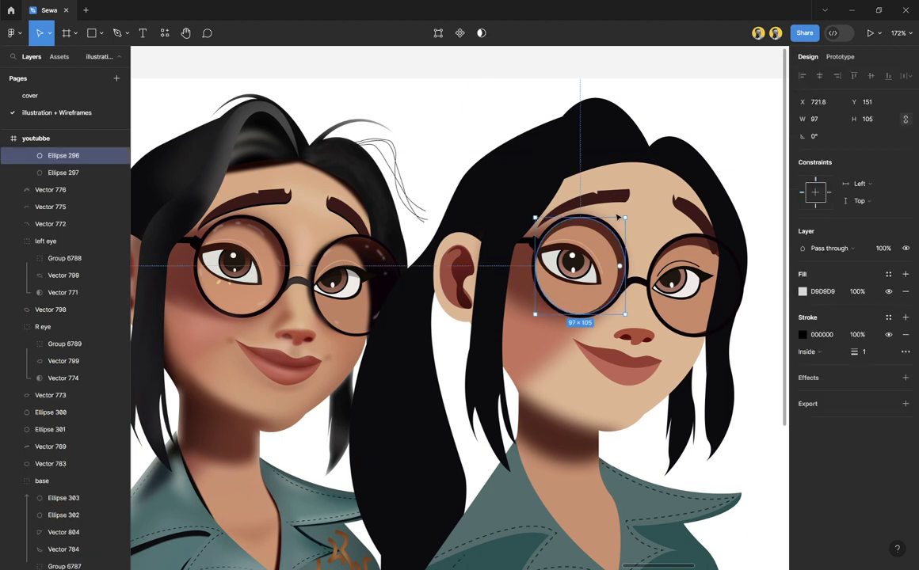
{"action": "left_click", "coordinate": [630, 81]}
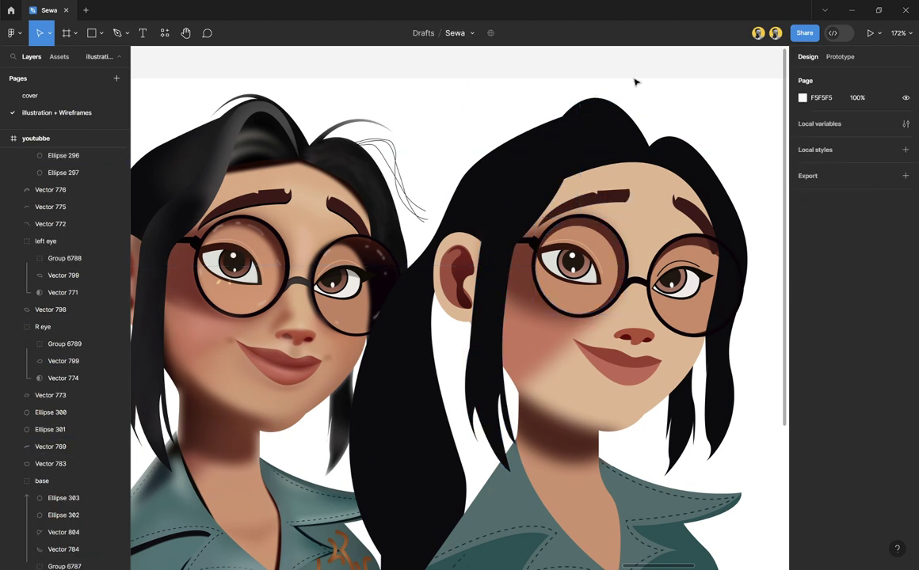
{"action": "left_click", "coordinate": [598, 248]}
{"action": "left_click", "coordinate": [59, 430]}
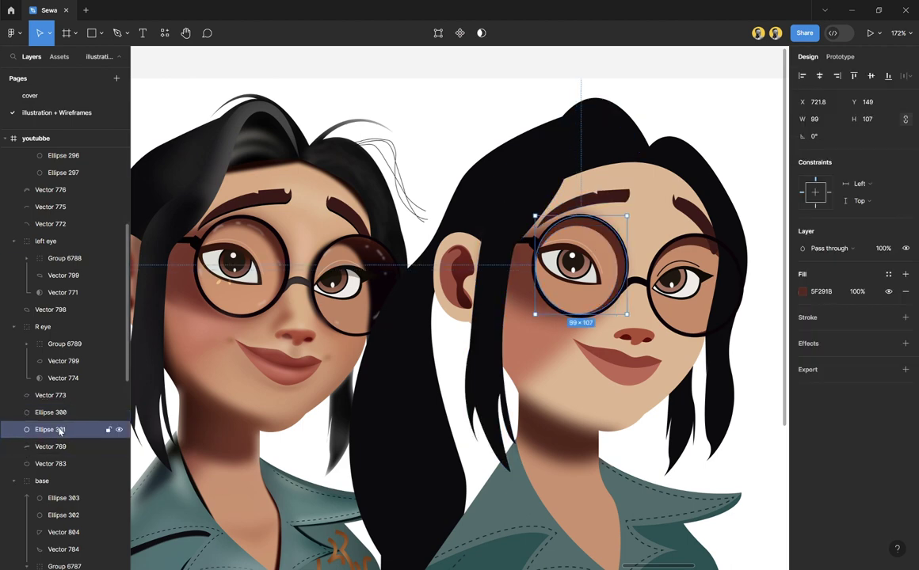
{"action": "left_click", "coordinate": [829, 351]}
{"action": "left_click", "coordinate": [833, 358]}
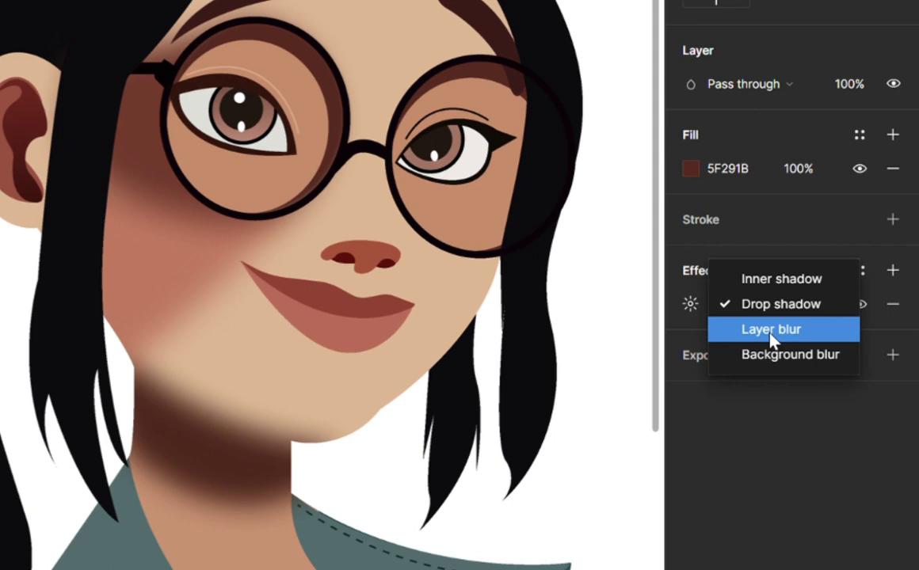
{"action": "left_click", "coordinate": [771, 331]}
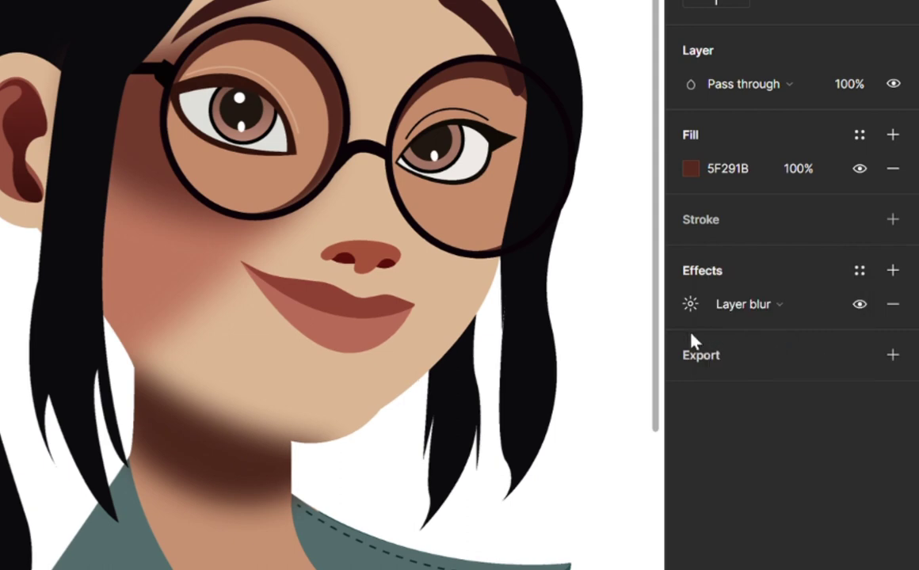
{"action": "left_click", "coordinate": [691, 304]}
{"action": "mouse_move", "coordinate": [435, 358]}
{"action": "left_mouse_down"}
{"action": "mouse_move", "coordinate": [617, 361]}
{"action": "mouse_move", "coordinate": [520, 360]}
{"action": "mouse_move", "coordinate": [581, 359]}
{"action": "mouse_move", "coordinate": [554, 359]}
{"action": "mouse_move", "coordinate": [571, 356]}
{"action": "left_mouse_up"}
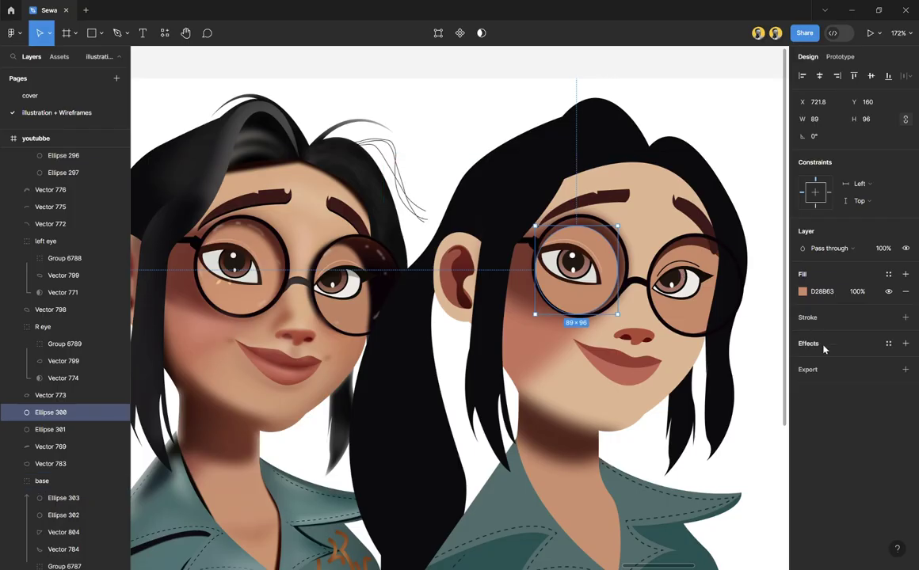
Step: Give the tan lens shading, Ellipse 300, a layer blur of 9
{"action": "left_click", "coordinate": [823, 345]}
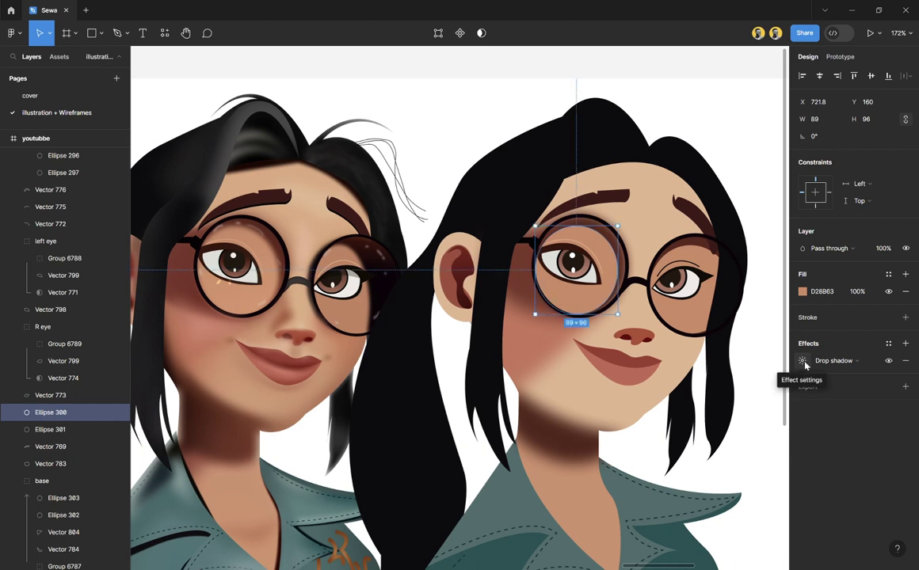
{"action": "left_click", "coordinate": [834, 360]}
{"action": "left_click", "coordinate": [828, 373]}
{"action": "left_click", "coordinate": [803, 361]}
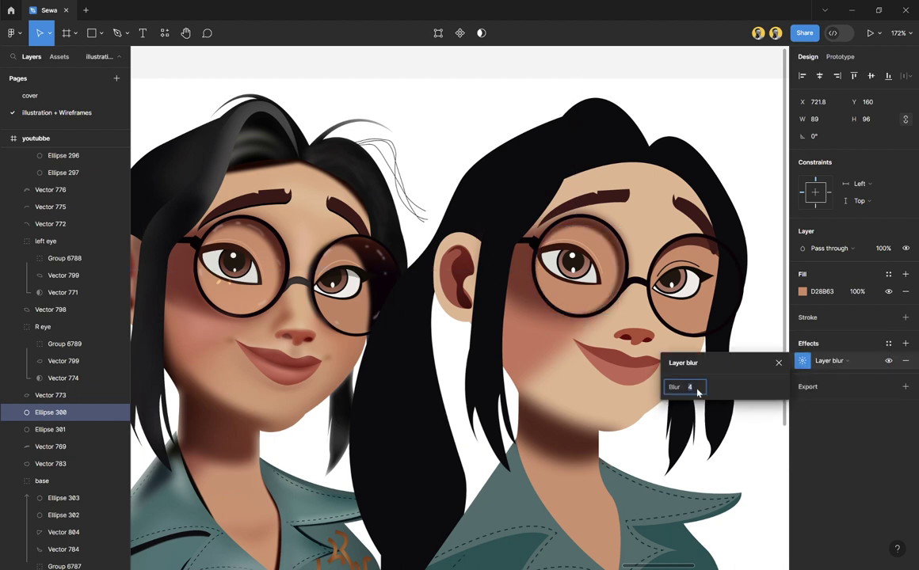
{"action": "left_click_drag", "start_coordinate": [697, 391], "coordinate": [726, 388]}
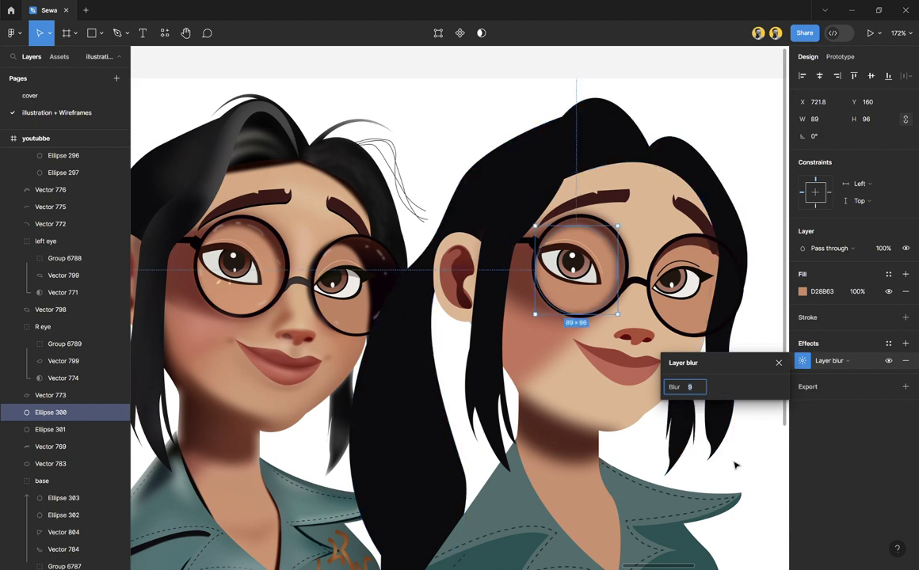
{"action": "left_click", "coordinate": [775, 457]}
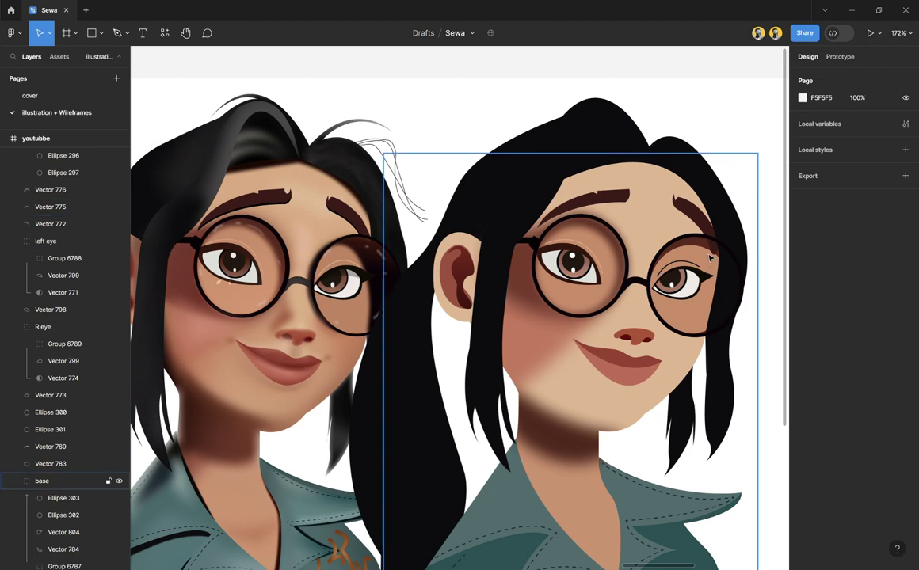
Step: Give right-lens Ellipses 302 and 303 a layer blur of 5
{"action": "left_click", "coordinate": [710, 263]}
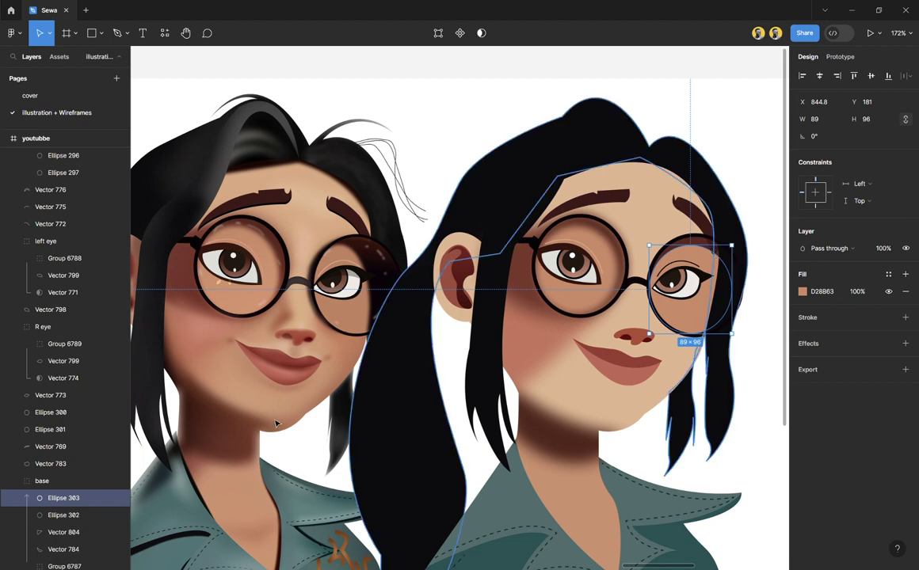
{"action": "left_click", "coordinate": [102, 515], "text": "shift"}
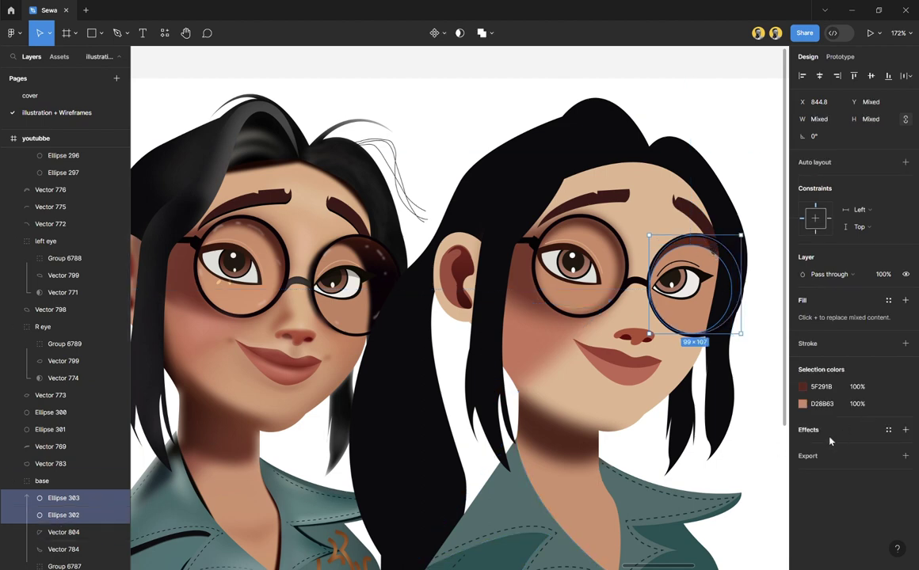
{"action": "left_click", "coordinate": [905, 430]}
{"action": "left_click", "coordinate": [831, 447]}
{"action": "left_click", "coordinate": [842, 463]}
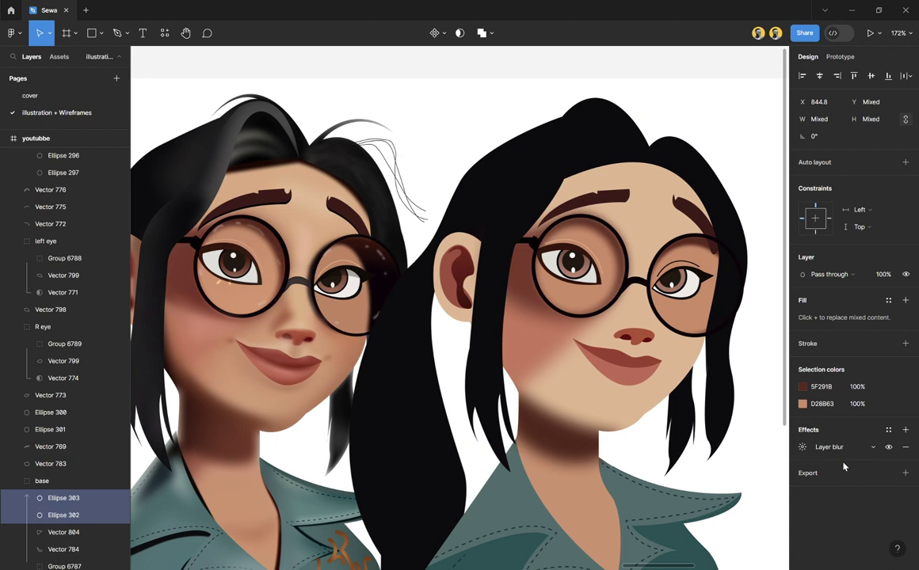
{"action": "left_click", "coordinate": [803, 448]}
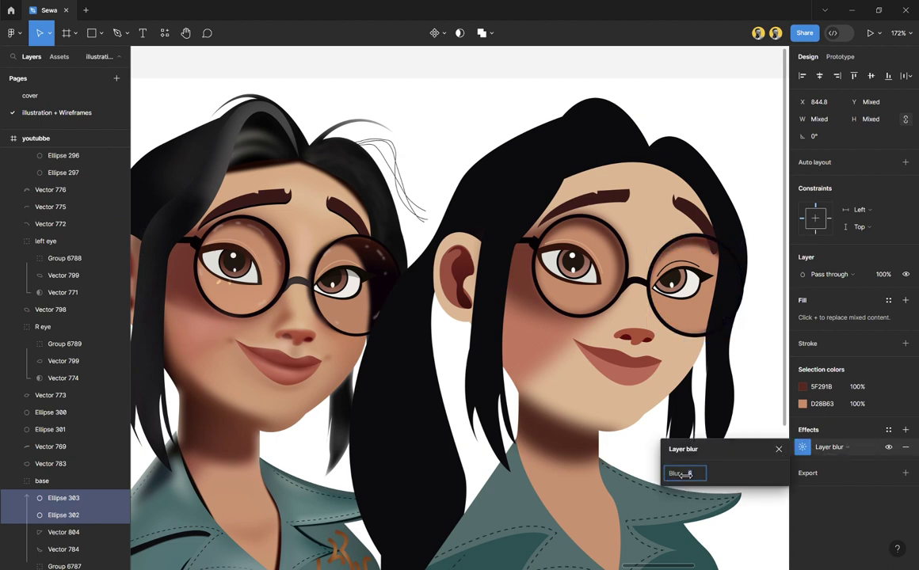
{"action": "left_click", "coordinate": [764, 153]}
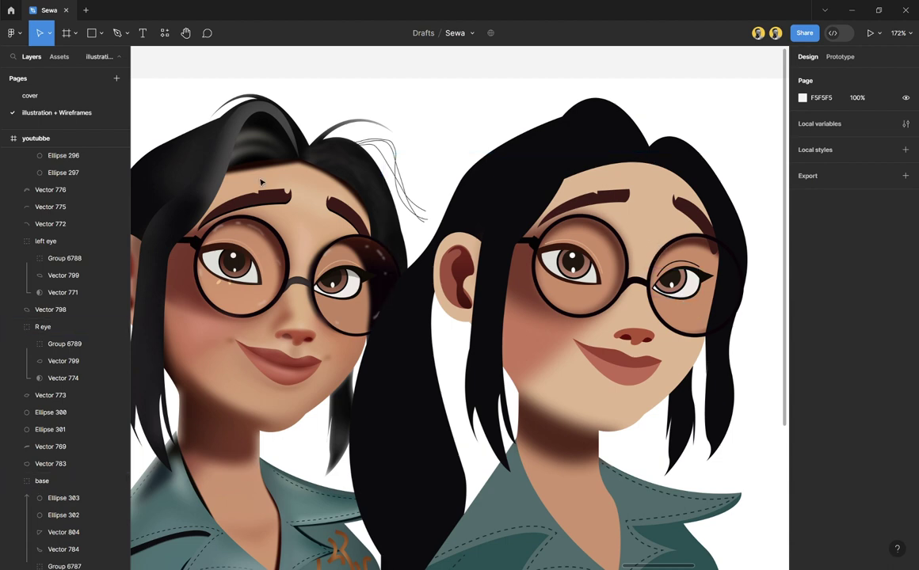
Step: Pen-draw Vector 820 (150 × 124.6), arching from the glasses bridge over the left eyebrow
{"action": "key", "text": "p"}
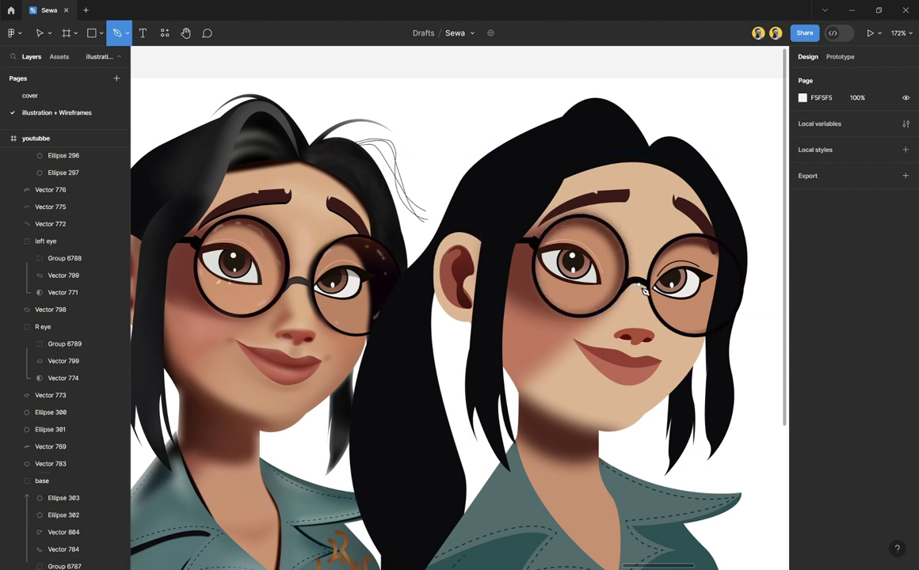
{"action": "left_click", "coordinate": [656, 290]}
{"action": "scroll", "coordinate": [652, 281], "scroll_direction": "up", "scroll_amount": 5}
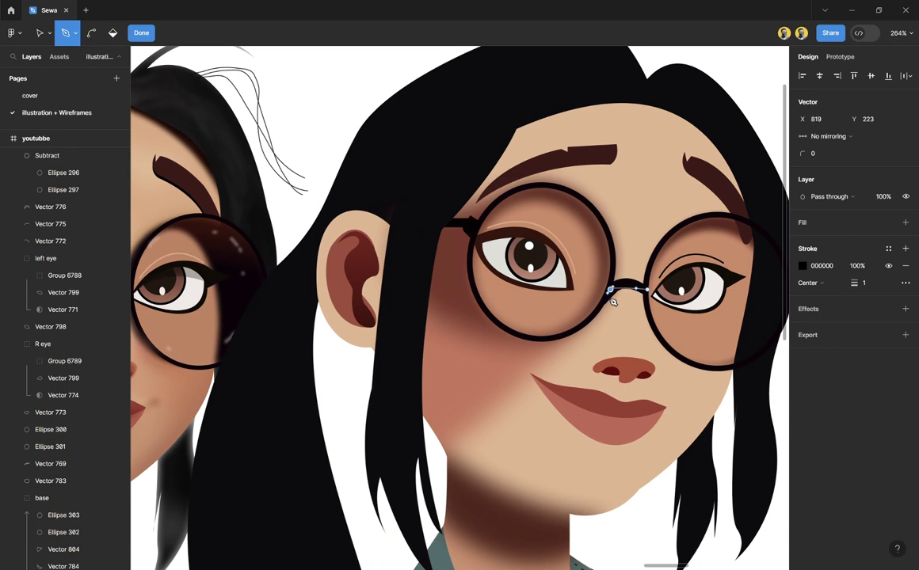
{"action": "left_click_drag", "start_coordinate": [609, 290], "coordinate": [608, 309]}
{"action": "left_click_drag", "start_coordinate": [521, 167], "coordinate": [384, 150]}
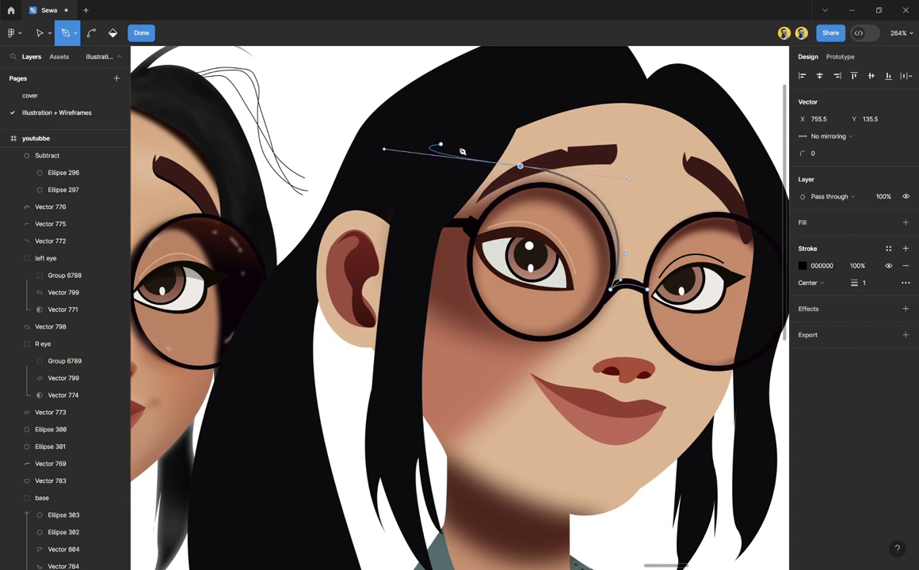
{"action": "left_click", "coordinate": [520, 167]}
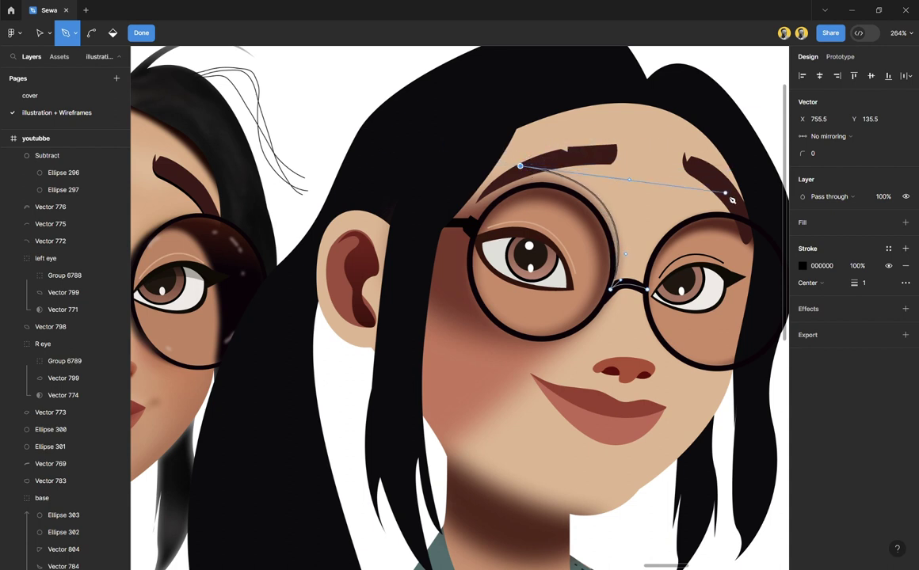
{"action": "left_click_drag", "start_coordinate": [732, 194], "coordinate": [697, 366]}
{"action": "left_click", "coordinate": [612, 197]}
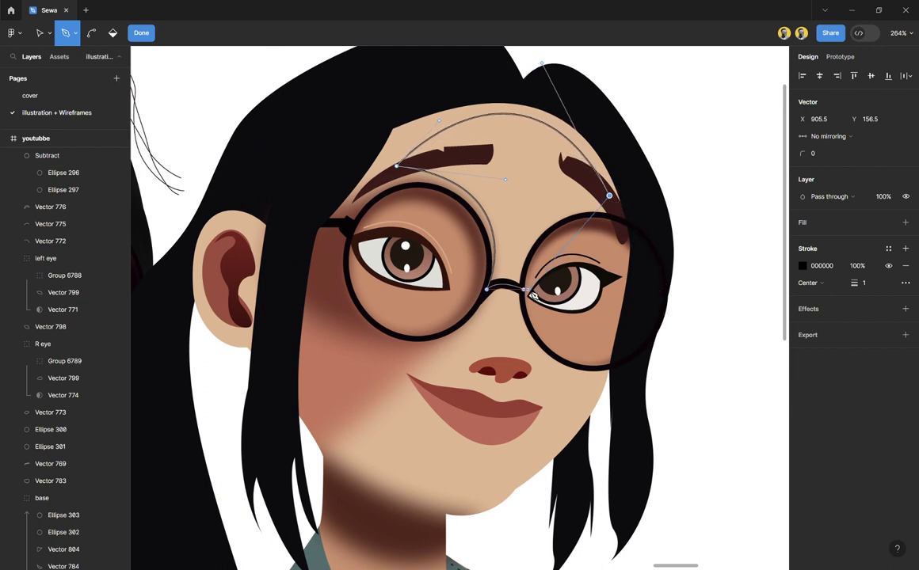
{"action": "mouse_move", "coordinate": [523, 289]}
{"action": "left_mouse_down"}
{"action": "mouse_move", "coordinate": [536, 335]}
{"action": "mouse_move", "coordinate": [524, 291]}
{"action": "left_mouse_up"}
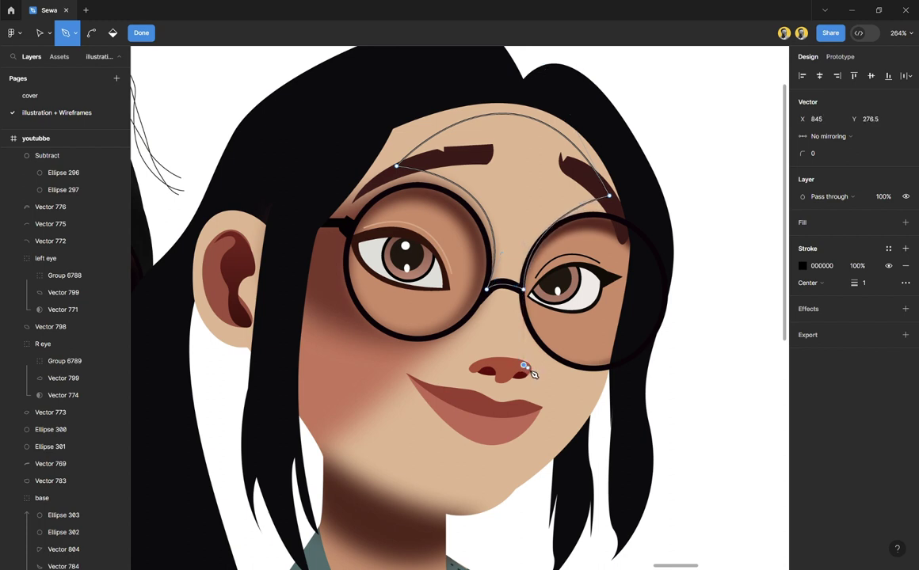
{"action": "left_click_drag", "start_coordinate": [562, 381], "coordinate": [590, 293]}
{"action": "key", "text": "ctrl+z"}
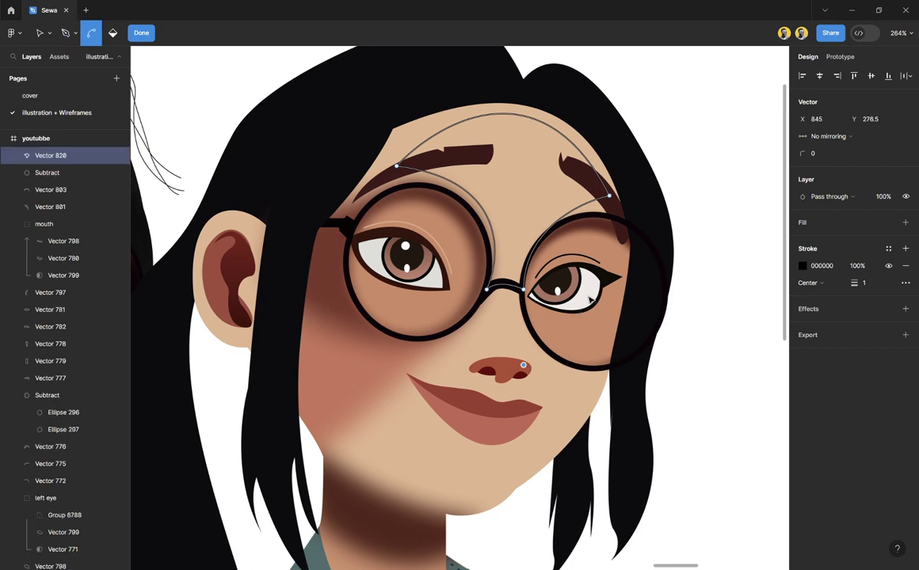
{"action": "key", "text": "Escape"}
{"action": "key", "text": "Escape"}
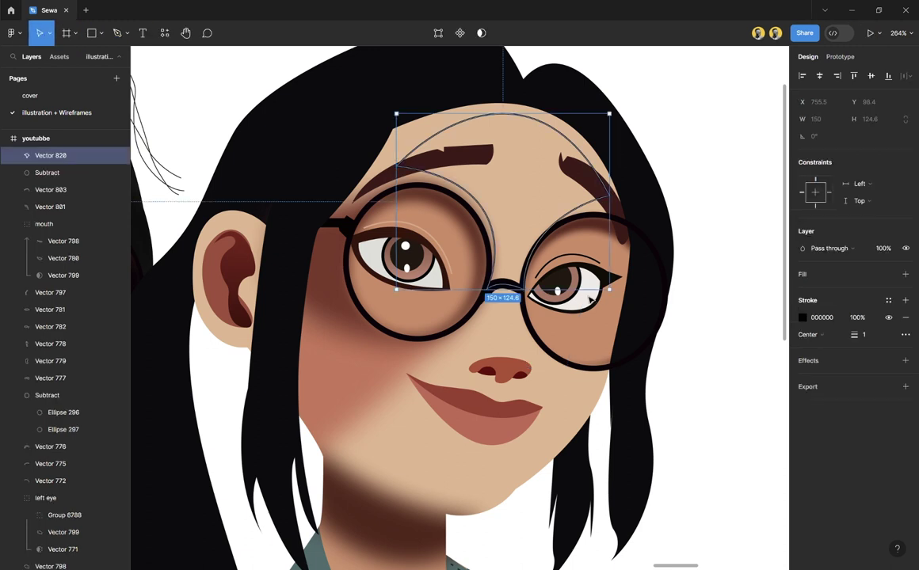
Step: Remove the forehead shape's stroke, fill it with skin colour E6B78E, and layer it beneath the eyebrows
{"action": "left_click", "coordinate": [906, 317]}
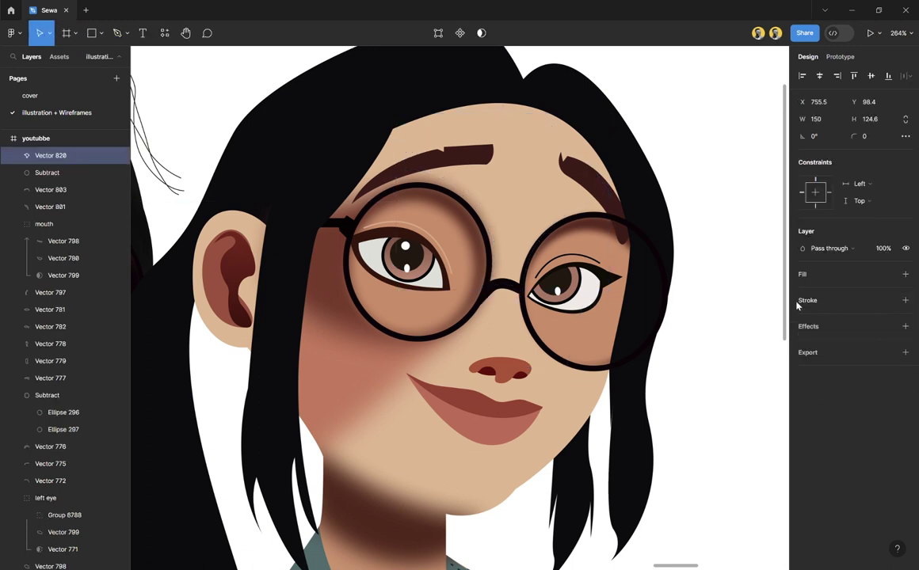
{"action": "key", "text": "i"}
{"action": "left_click", "coordinate": [543, 199]}
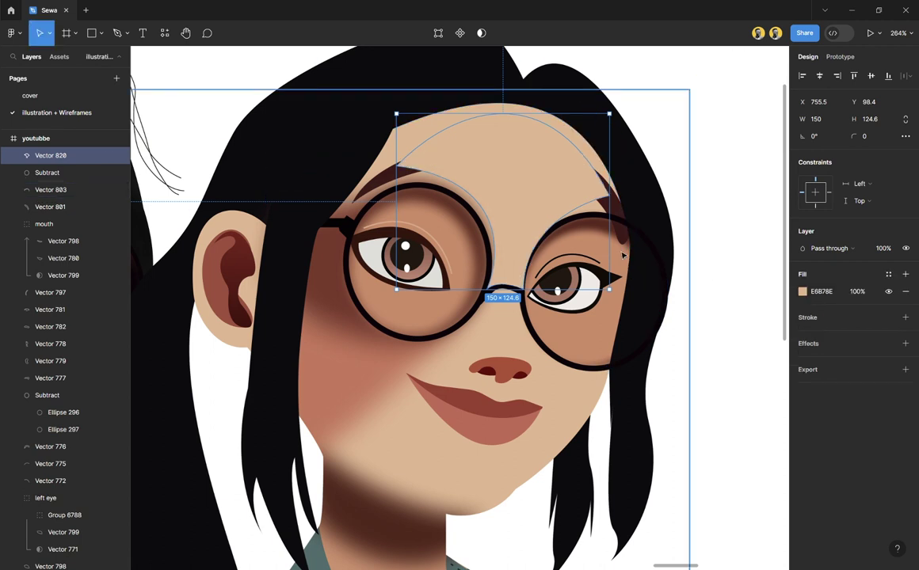
{"action": "key", "text": "ctrl+shift+["}
{"action": "key", "text": "ctrl+]"}
{"action": "key", "text": "ctrl+]"}
{"action": "key", "text": "ctrl+]"}
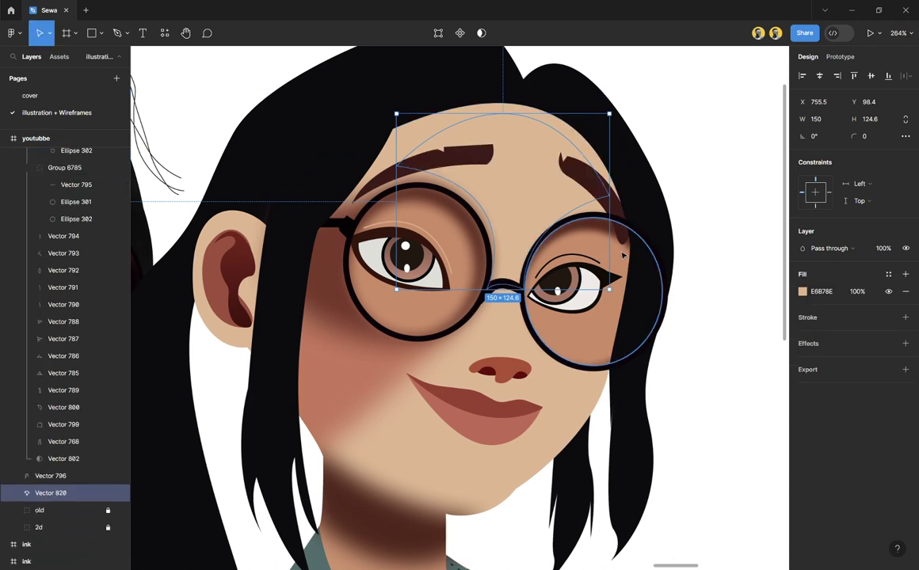
{"action": "key", "text": "ctrl+]"}
{"action": "key", "text": "ctrl+]"}
{"action": "key", "text": "ctrl+]"}
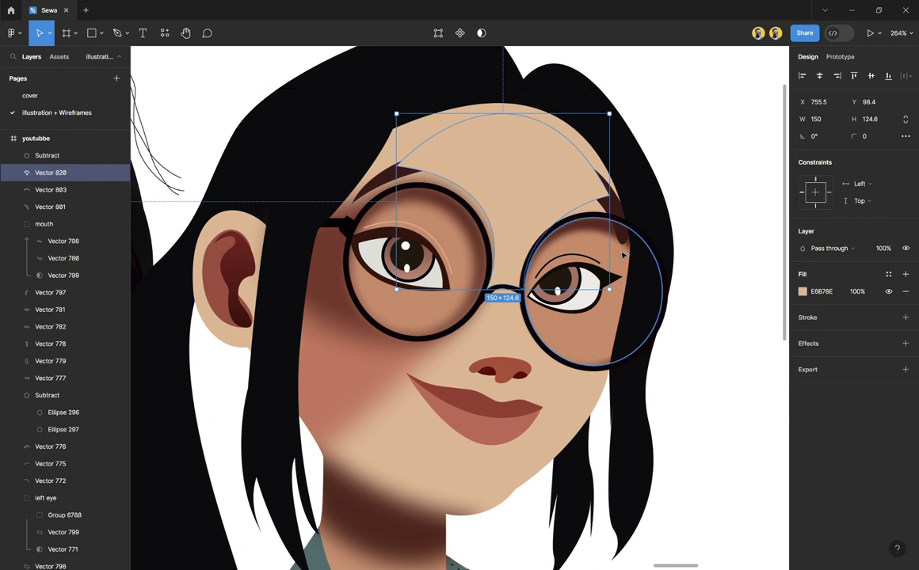
{"action": "key", "text": "ctrl+["}
{"action": "key", "text": "ctrl+["}
{"action": "key", "text": "ctrl+["}
{"action": "key", "text": "ctrl+["}
{"action": "key", "text": "ctrl+["}
{"action": "key", "text": "ctrl+["}
{"action": "key", "text": "ctrl+["}
{"action": "key", "text": "ctrl+["}
{"action": "key", "text": "ctrl+["}
{"action": "key", "text": "ctrl+["}
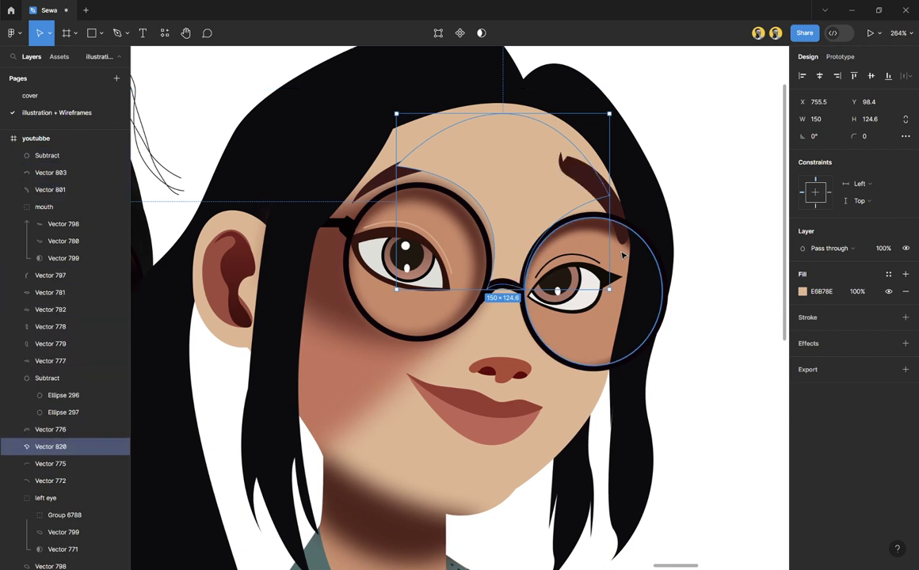
{"action": "key", "text": "ctrl+["}
{"action": "key", "text": "ctrl+["}
{"action": "key", "text": "ctrl+["}
{"action": "key", "text": "ctrl+["}
{"action": "key", "text": "ctrl+["}
{"action": "key", "text": "ctrl+["}
{"action": "key", "text": "ctrl+["}
{"action": "key", "text": "ctrl+["}
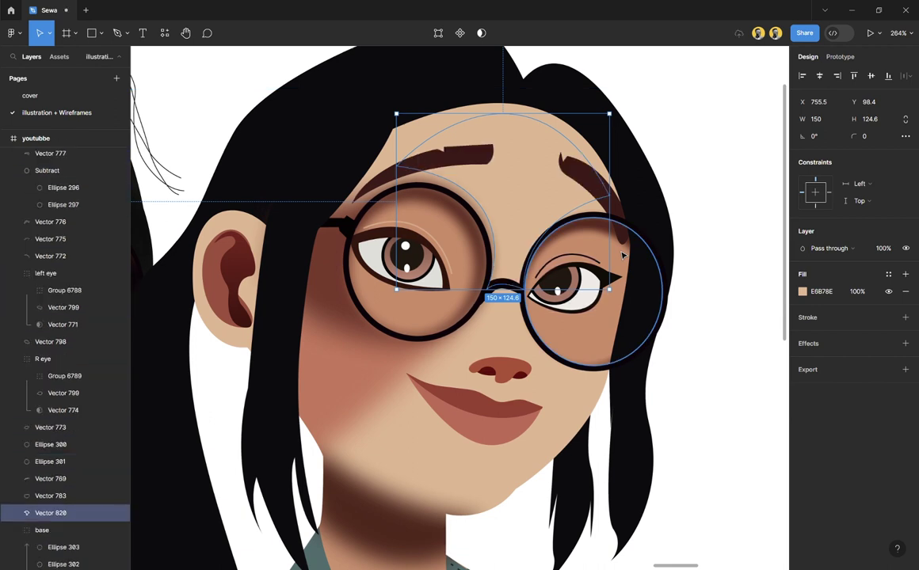
{"action": "key", "text": "ctrl+]"}
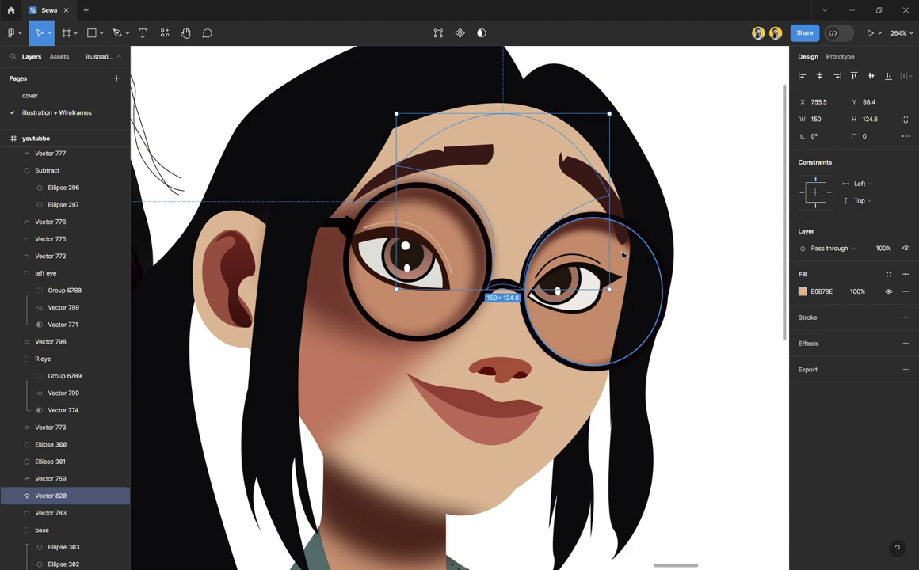
{"action": "key", "text": "ctrl+]"}
{"action": "key", "text": "ctrl+["}
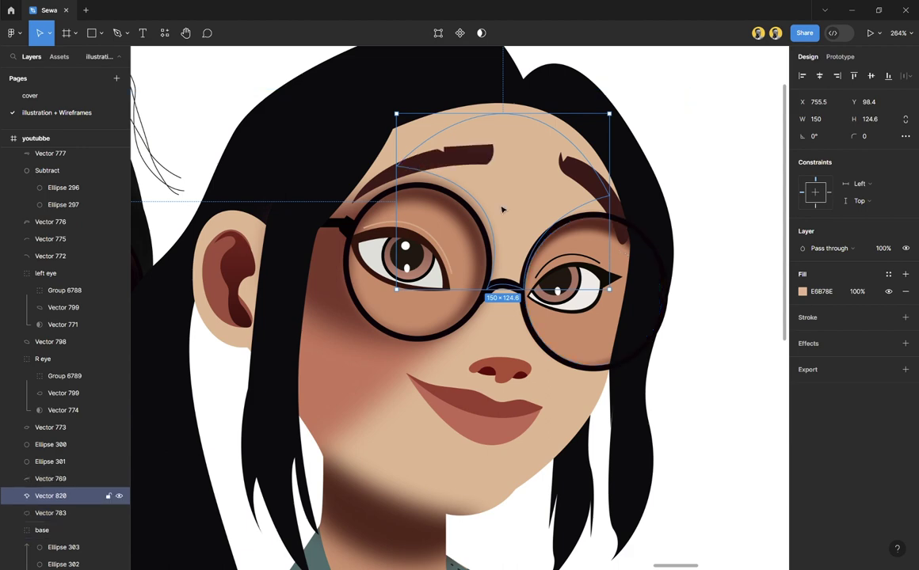
Step: Refill body shape Vector 768 with D4916A sampled from the reference girl's neck
{"action": "scroll", "coordinate": [738, 296], "scroll_direction": "down", "scroll_amount": 2}
{"action": "scroll", "coordinate": [739, 295], "scroll_direction": "left", "scroll_amount": 2}
{"action": "scroll", "coordinate": [633, 283], "scroll_direction": "down", "scroll_amount": 3}
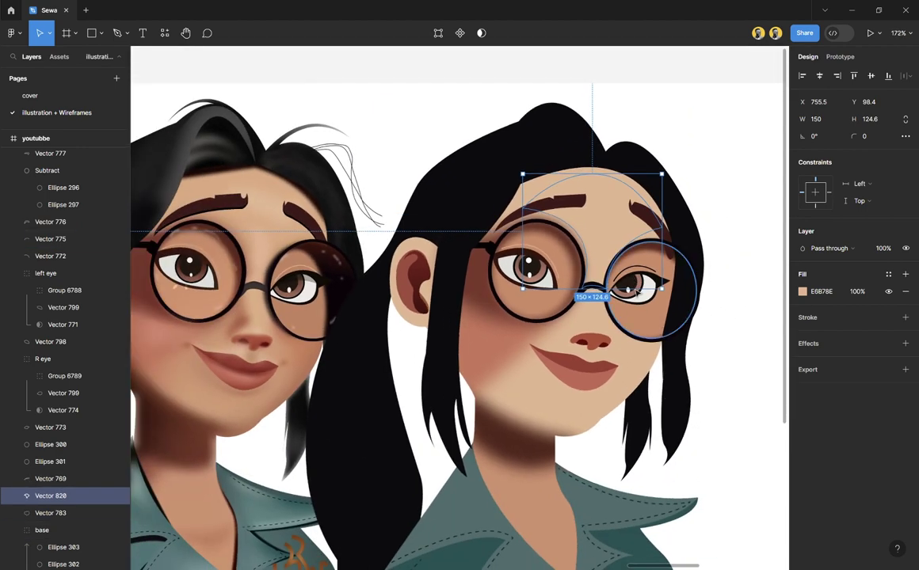
{"action": "left_click", "coordinate": [642, 388]}
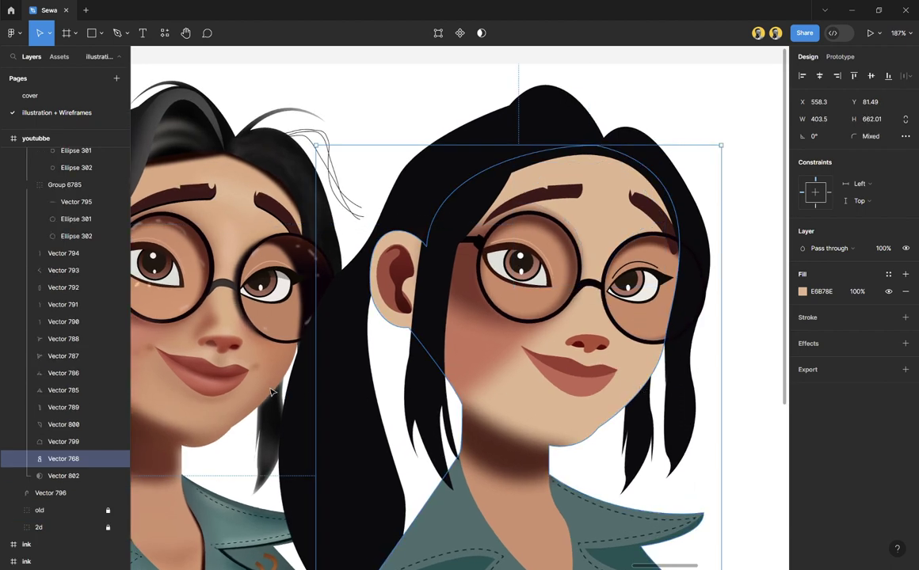
{"action": "key", "text": "i"}
{"action": "left_click", "coordinate": [737, 98]}
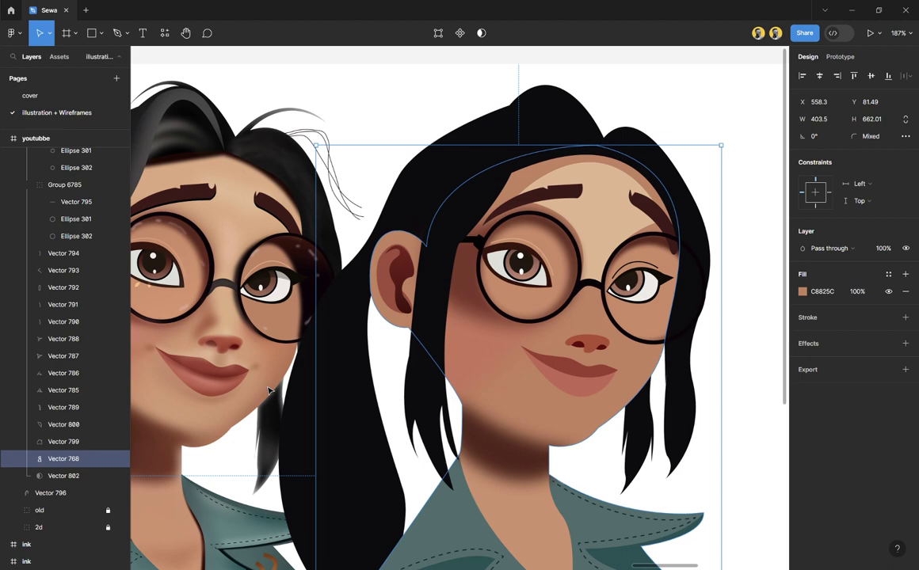
{"action": "key", "text": "i"}
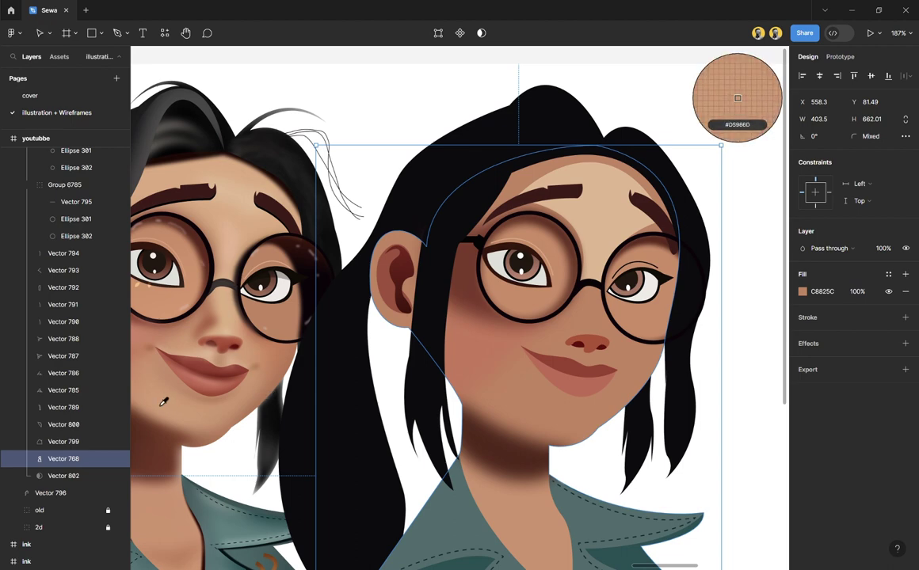
{"action": "left_click", "coordinate": [172, 521]}
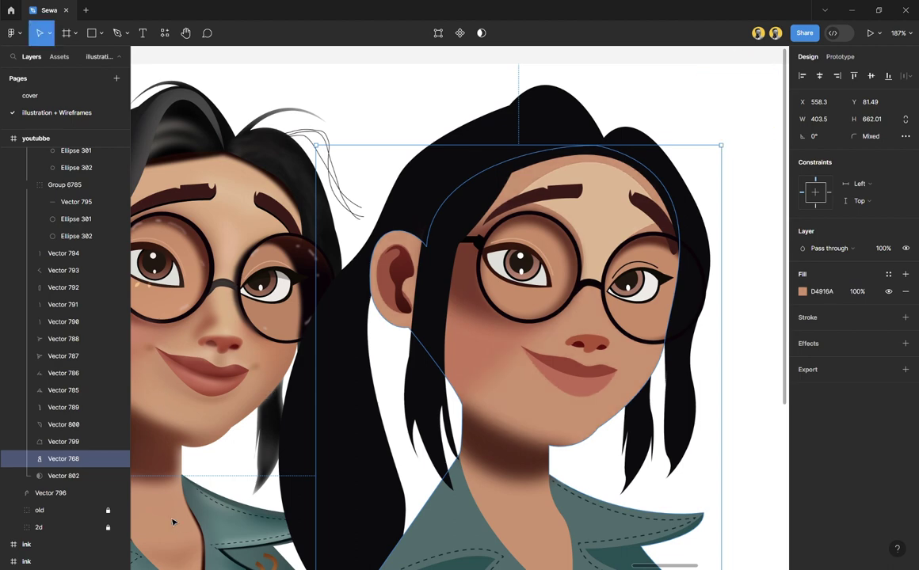
{"action": "key", "text": "i"}
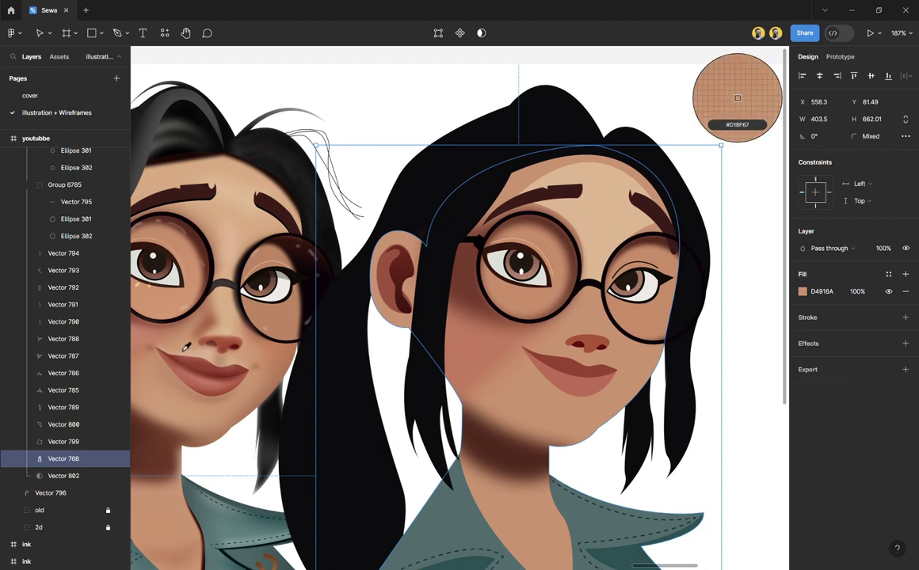
{"action": "key", "text": "Escape"}
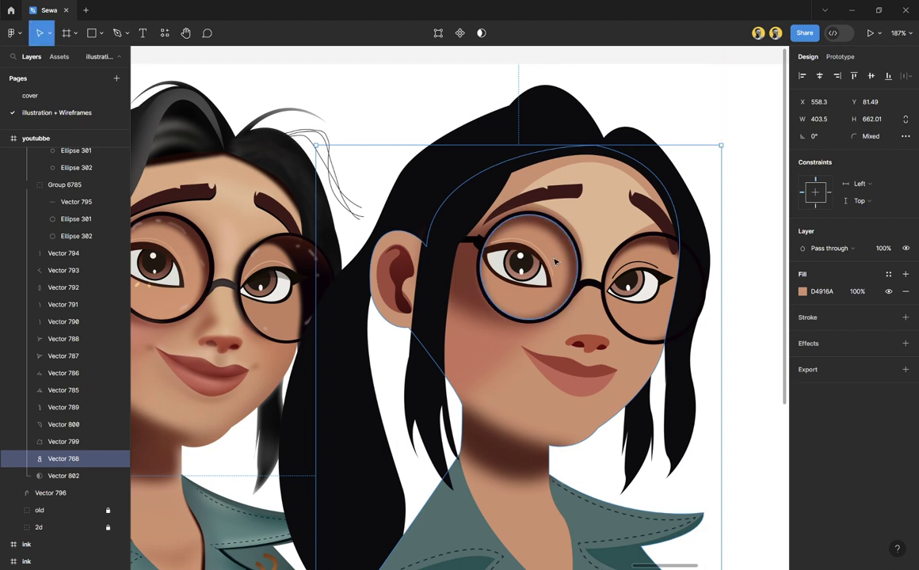
{"action": "scroll", "coordinate": [551, 257], "scroll_direction": "down", "scroll_amount": 2}
{"action": "left_click", "coordinate": [802, 292]}
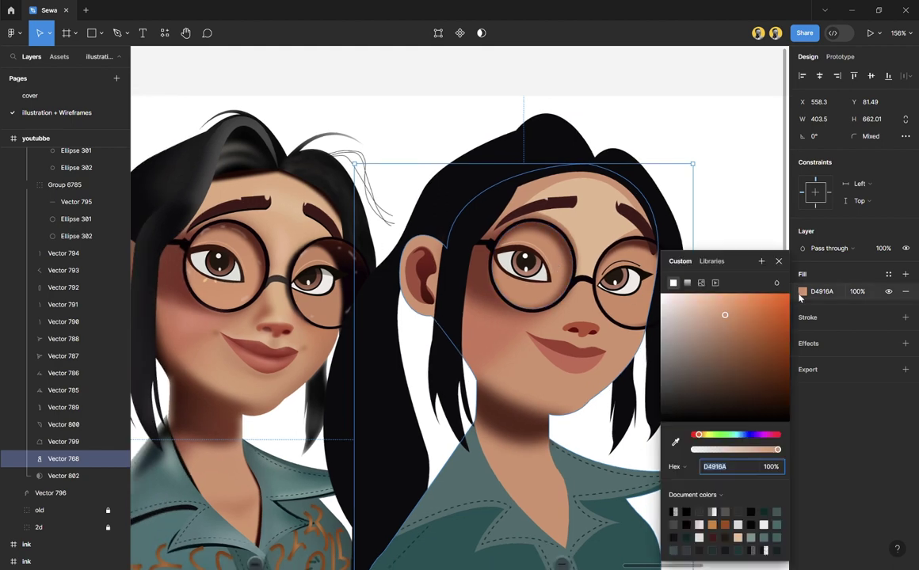
{"action": "left_click", "coordinate": [687, 284]}
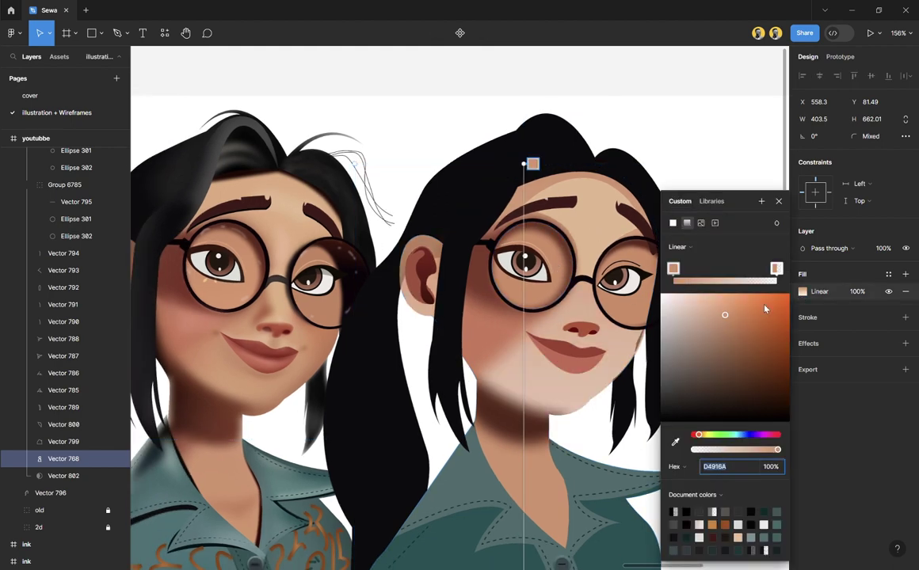
{"action": "left_click", "coordinate": [777, 269]}
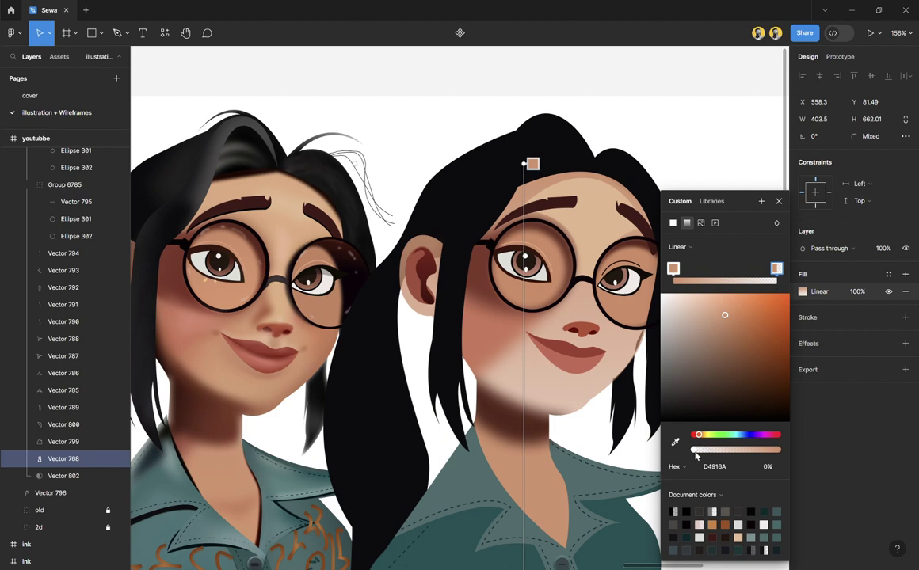
{"action": "left_click_drag", "start_coordinate": [696, 452], "coordinate": [827, 450]}
{"action": "left_click", "coordinate": [673, 269]}
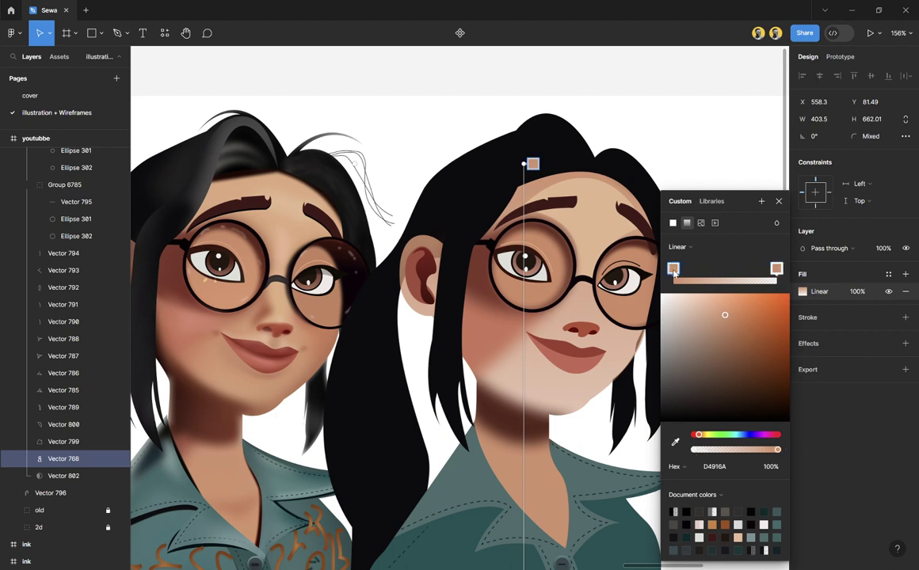
{"action": "key", "text": "i"}
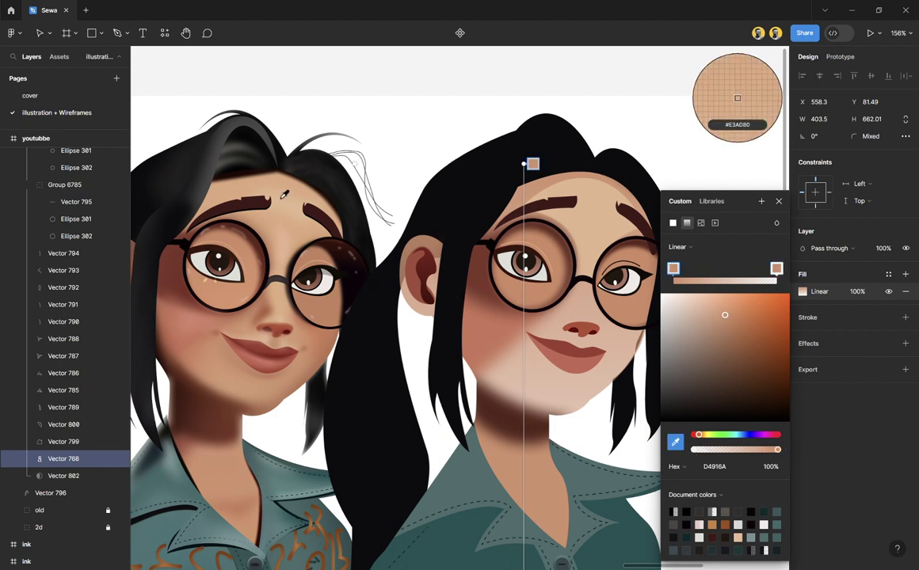
{"action": "left_click", "coordinate": [280, 186]}
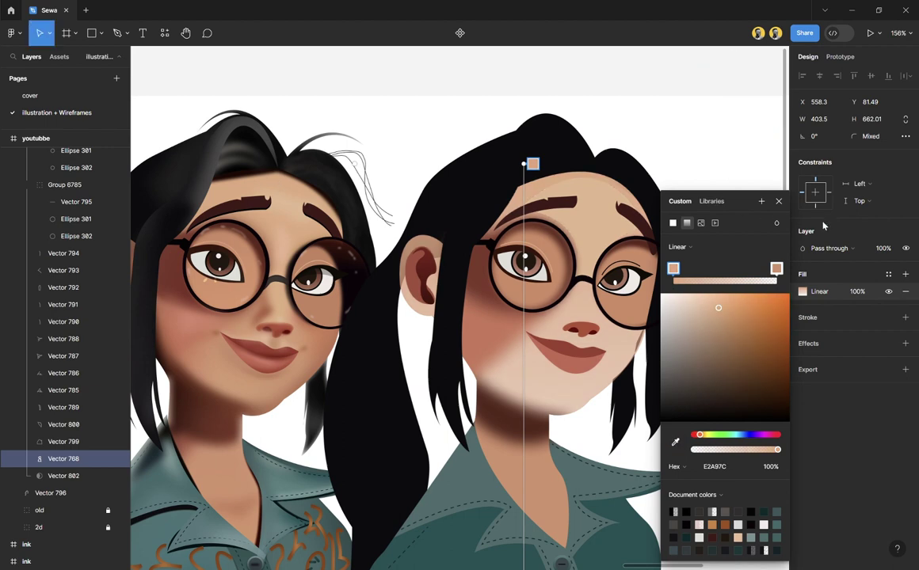
{"action": "left_click", "coordinate": [779, 202]}
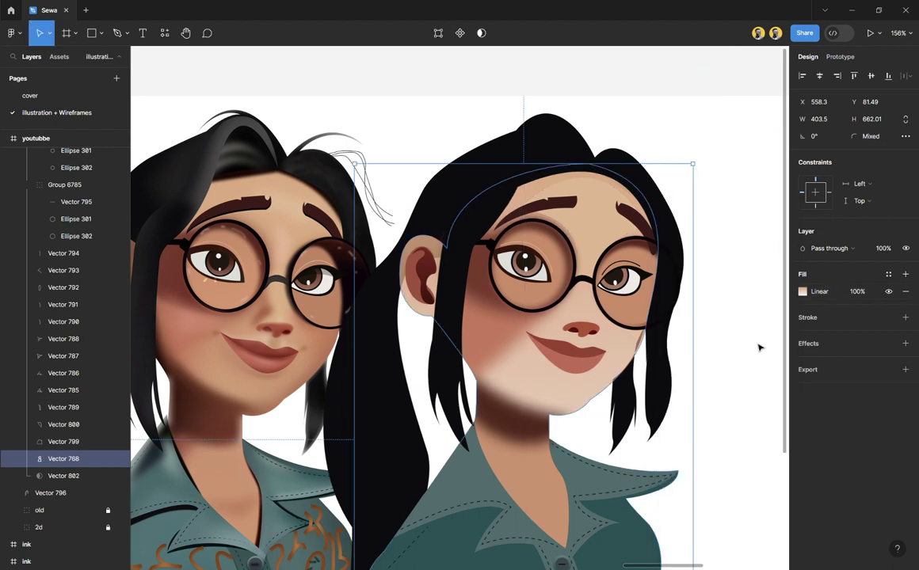
{"action": "left_click", "coordinate": [759, 348]}
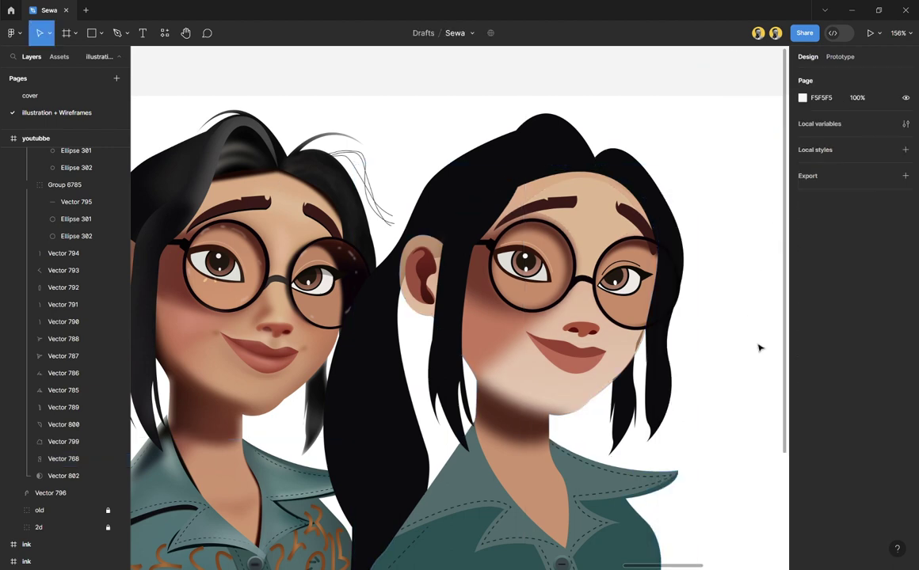
{"action": "left_click", "coordinate": [552, 387]}
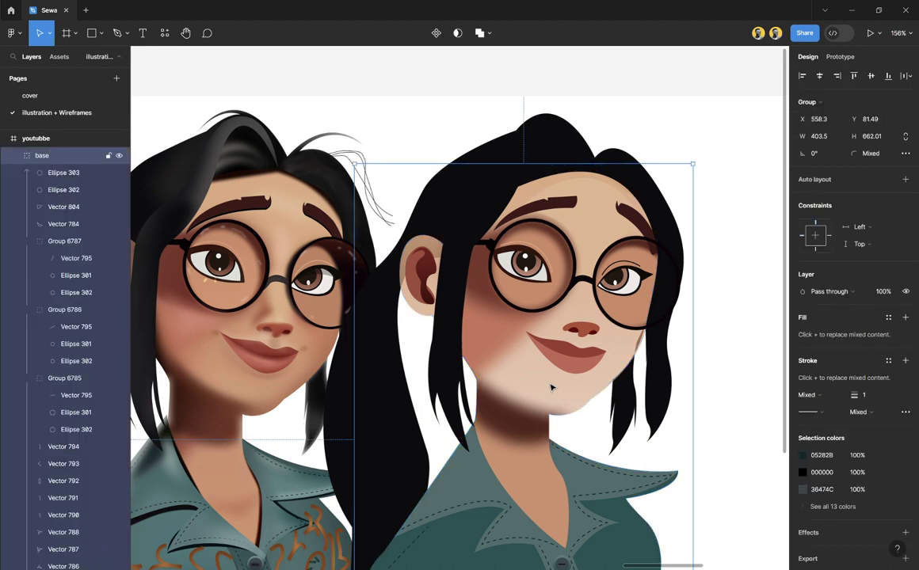
{"action": "left_click", "coordinate": [552, 388]}
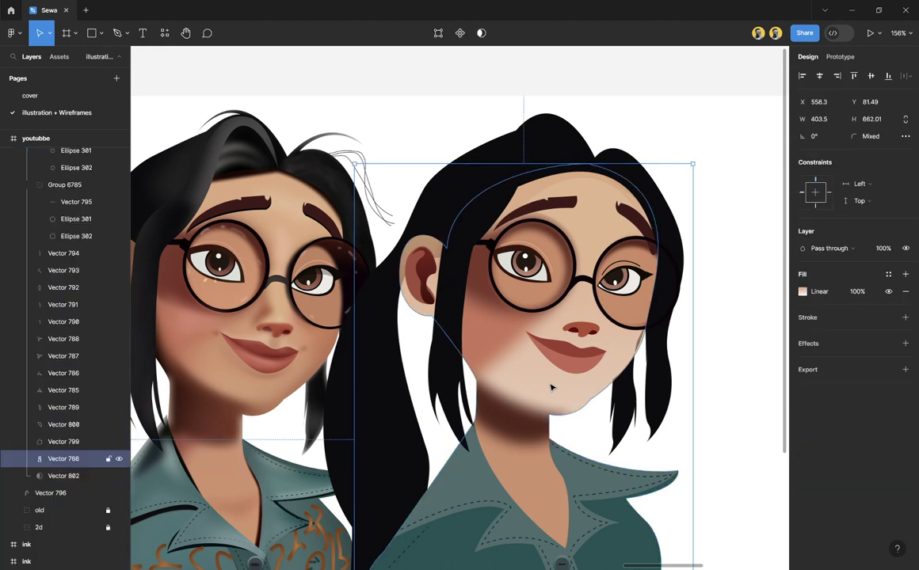
{"action": "left_click", "coordinate": [47, 478]}
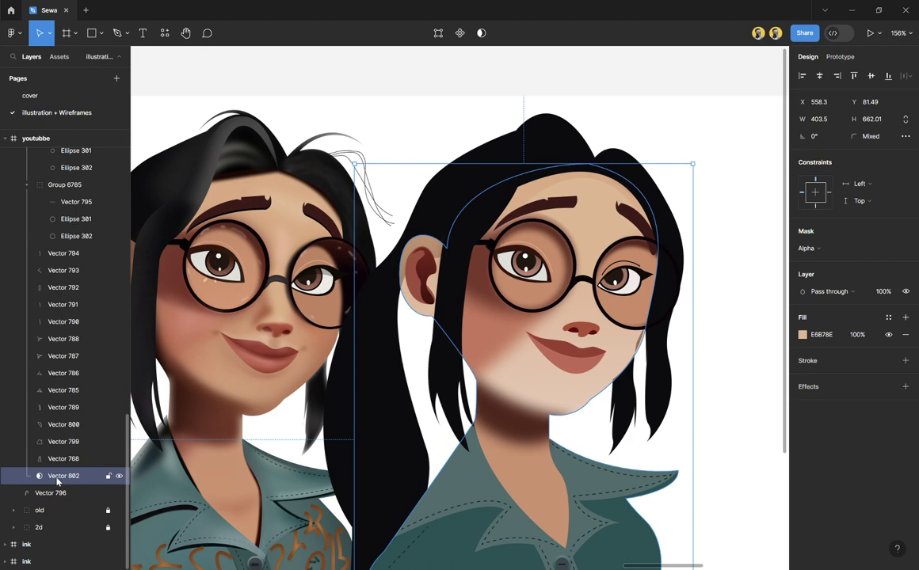
{"action": "left_click", "coordinate": [64, 461]}
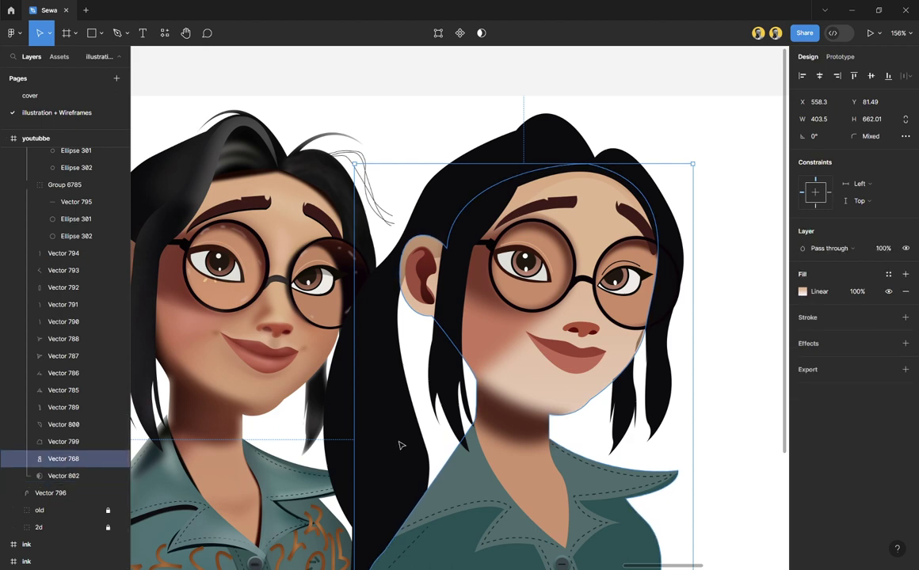
{"action": "left_click", "coordinate": [802, 291]}
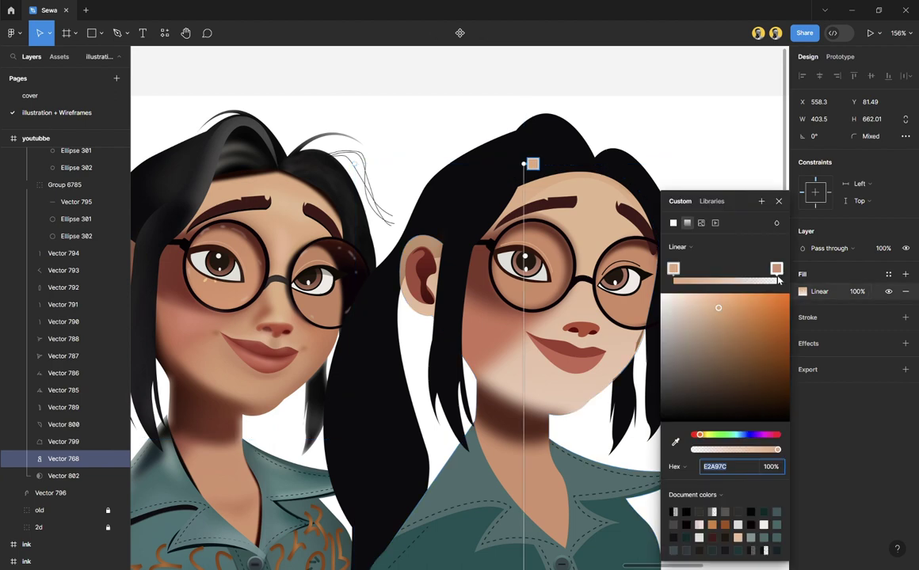
{"action": "left_click", "coordinate": [777, 270]}
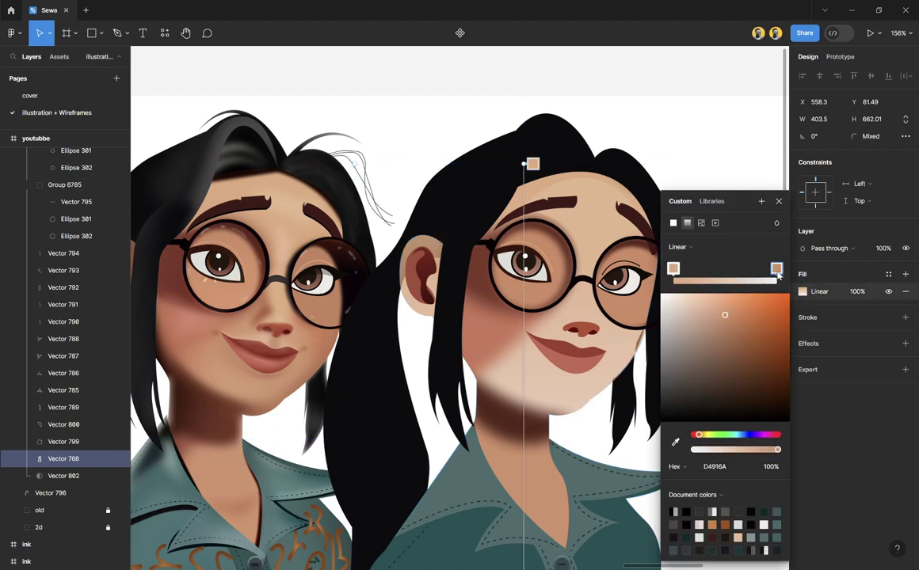
{"action": "left_click", "coordinate": [674, 269]}
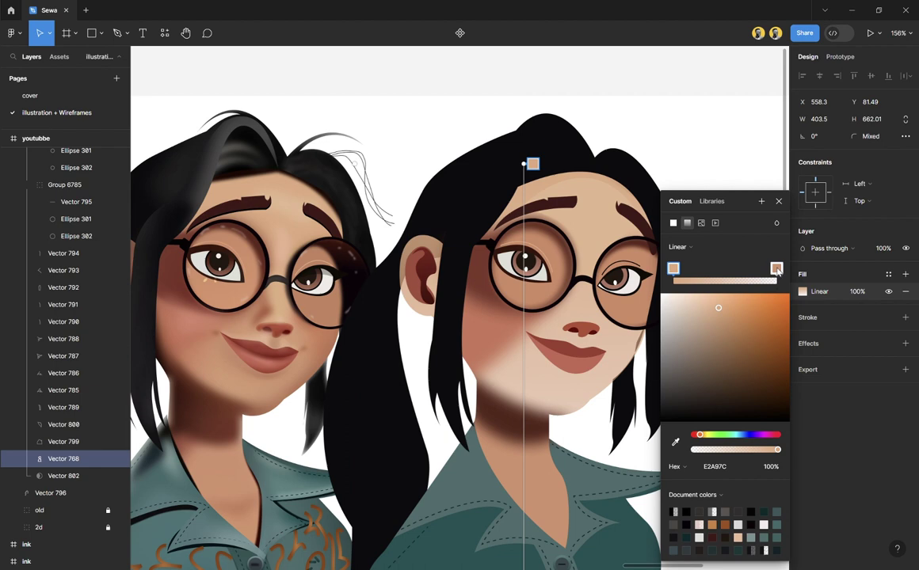
{"action": "left_click", "coordinate": [719, 304]}
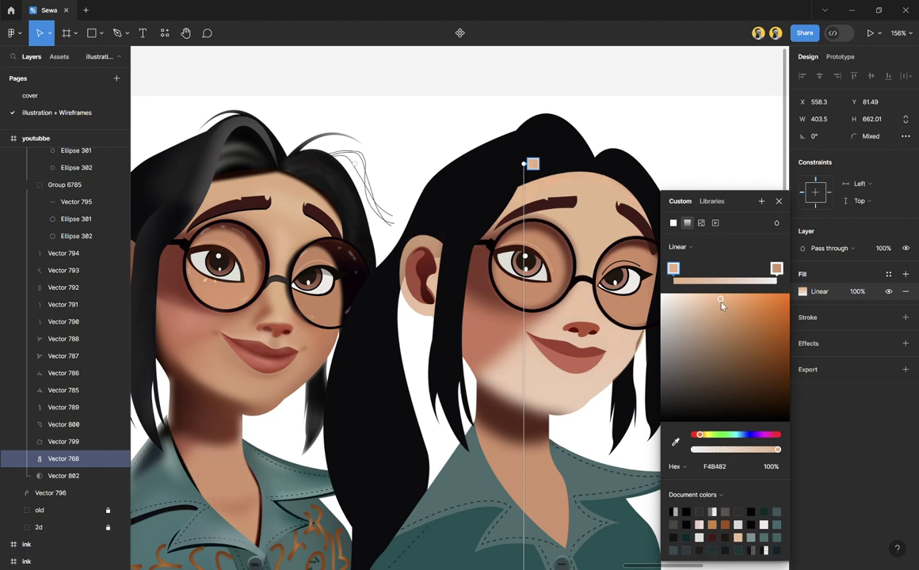
{"action": "left_click_drag", "start_coordinate": [726, 306], "coordinate": [742, 373]}
{"action": "key", "text": "ctrl+z"}
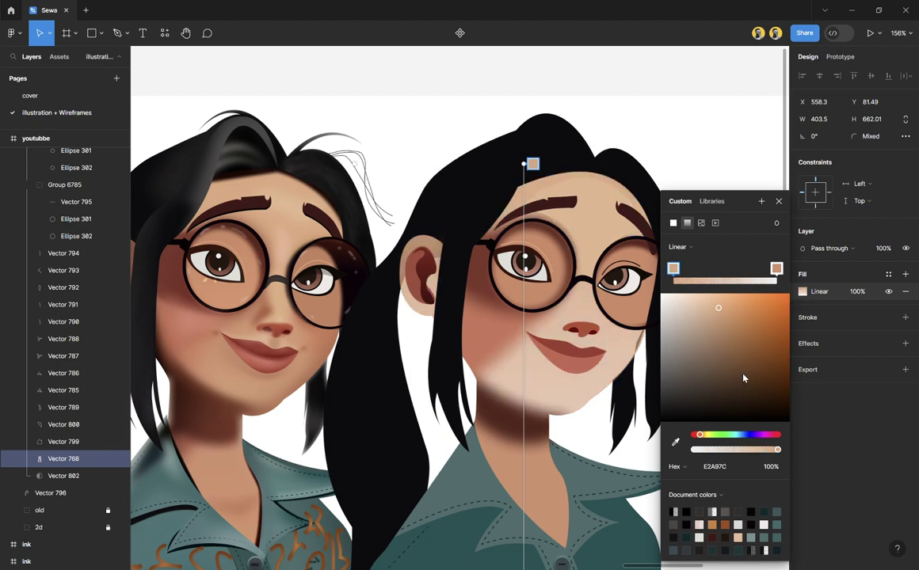
{"action": "left_click", "coordinate": [776, 205]}
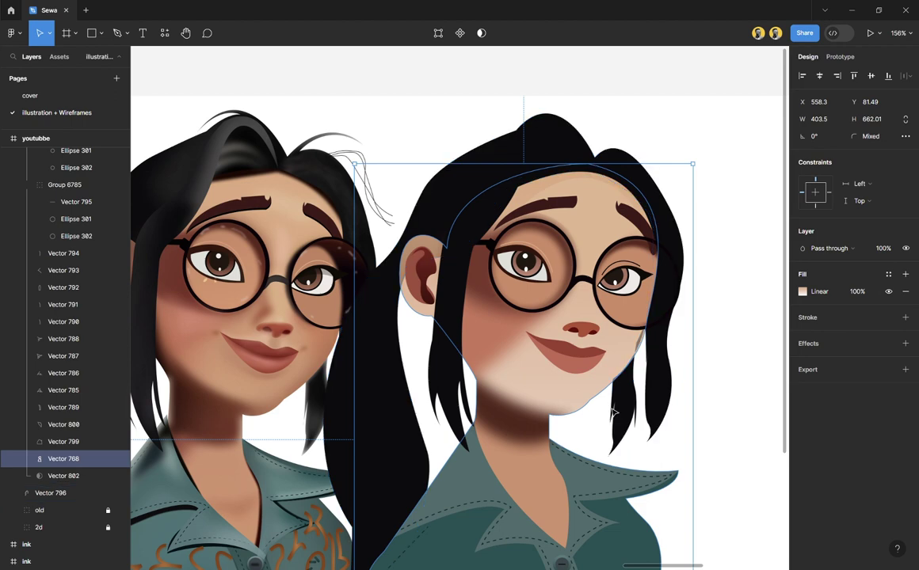
Step: Send hair shape Vector 796 to the back of the layer stack
{"action": "left_click", "coordinate": [710, 350]}
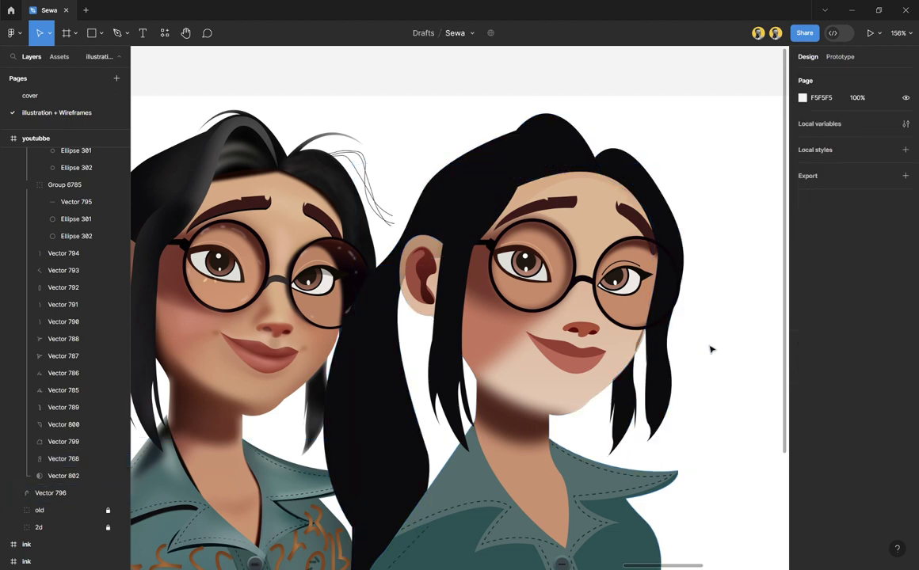
{"action": "scroll", "coordinate": [643, 353], "scroll_direction": "up", "scroll_amount": 6}
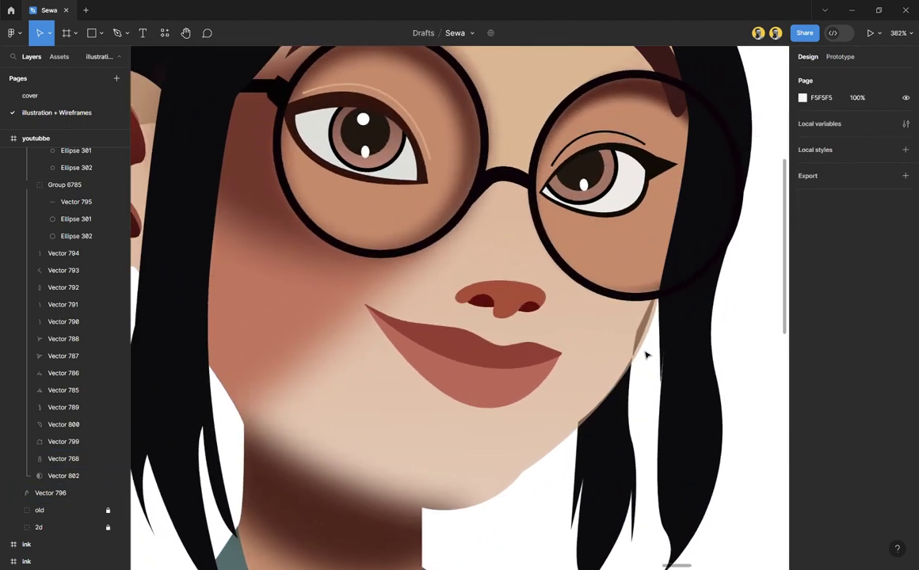
{"action": "left_click", "coordinate": [680, 334]}
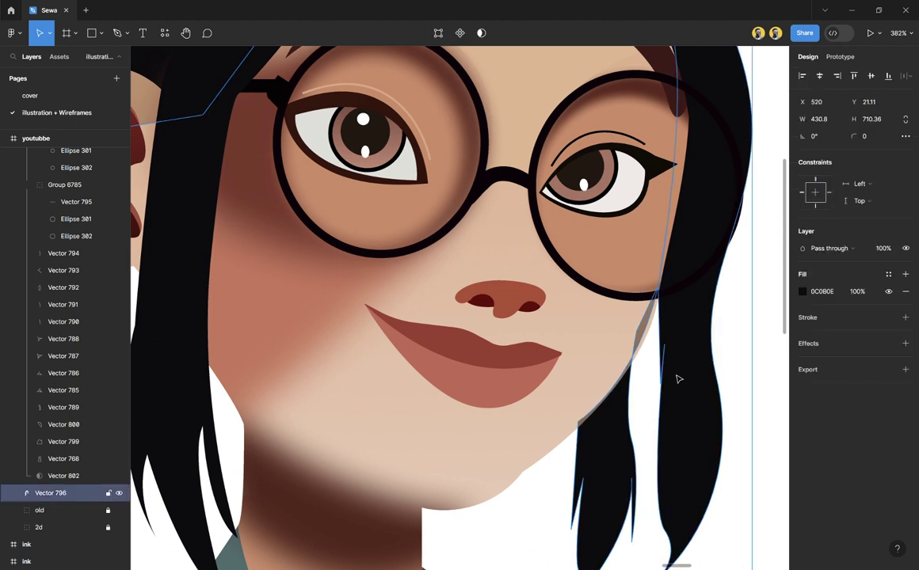
{"action": "key", "text": "ctrl+shift+bracketleft"}
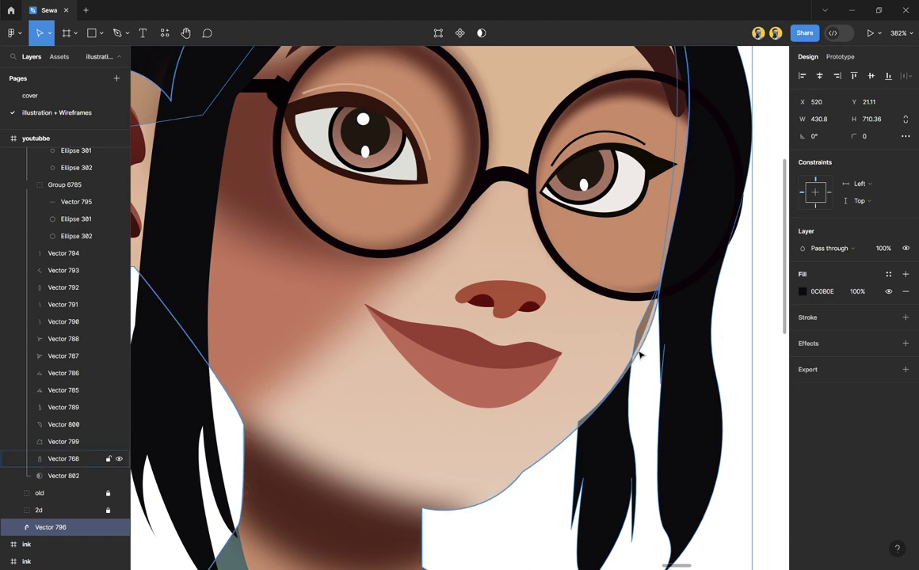
{"action": "scroll", "coordinate": [640, 353], "scroll_direction": "down", "scroll_amount": 2}
{"action": "scroll", "coordinate": [640, 353], "scroll_direction": "down", "scroll_amount": 1}
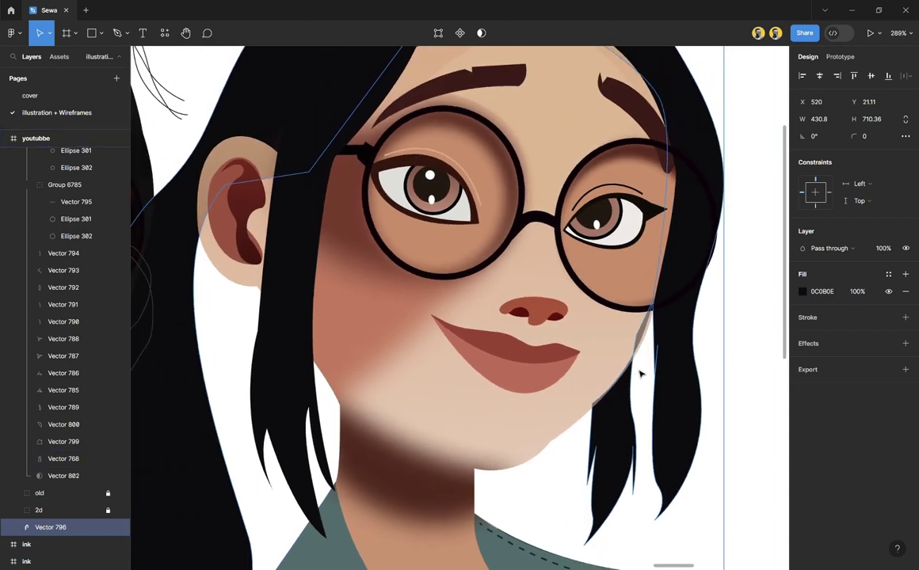
{"action": "scroll", "coordinate": [532, 415], "scroll_direction": "down", "scroll_amount": 3}
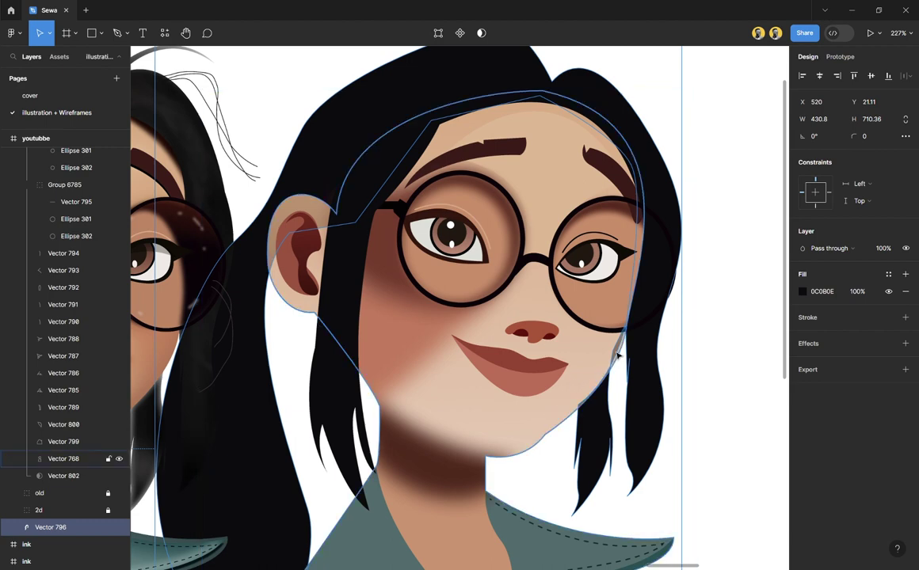
{"action": "left_click", "coordinate": [727, 374]}
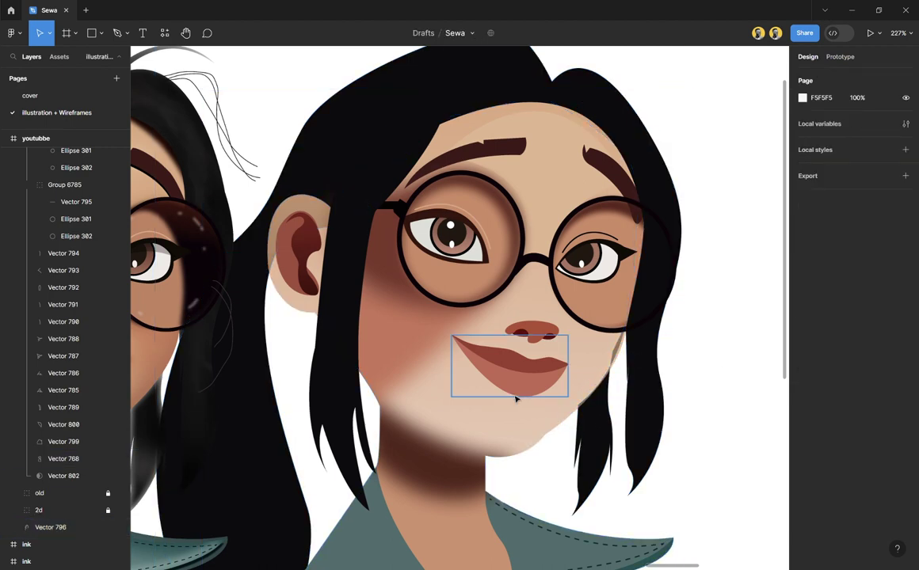
Step: Draw a 202 × 202 circle over the right girl's face
{"action": "scroll", "coordinate": [498, 391], "scroll_direction": "down", "scroll_amount": 2}
{"action": "scroll", "coordinate": [498, 391], "scroll_direction": "down", "scroll_amount": 3}
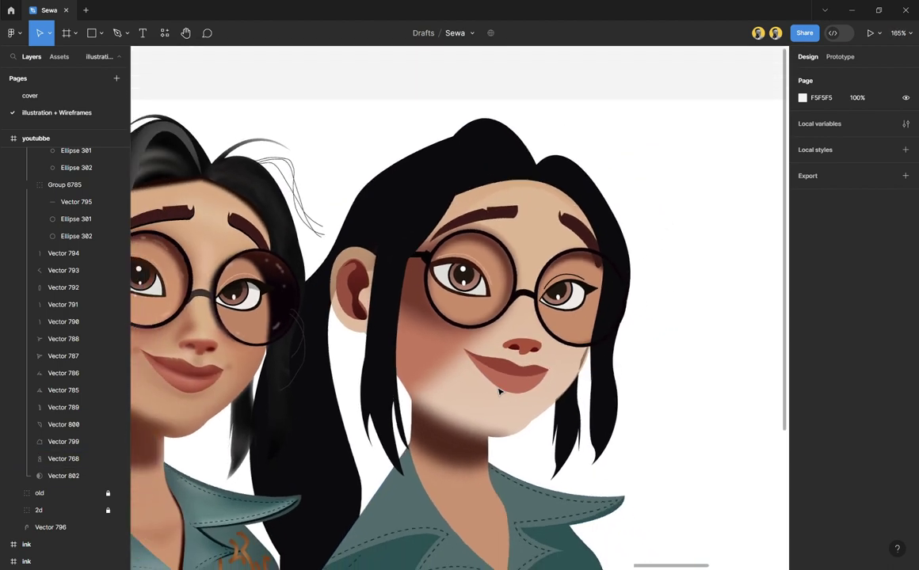
{"action": "scroll", "coordinate": [539, 393], "scroll_direction": "left", "scroll_amount": 1}
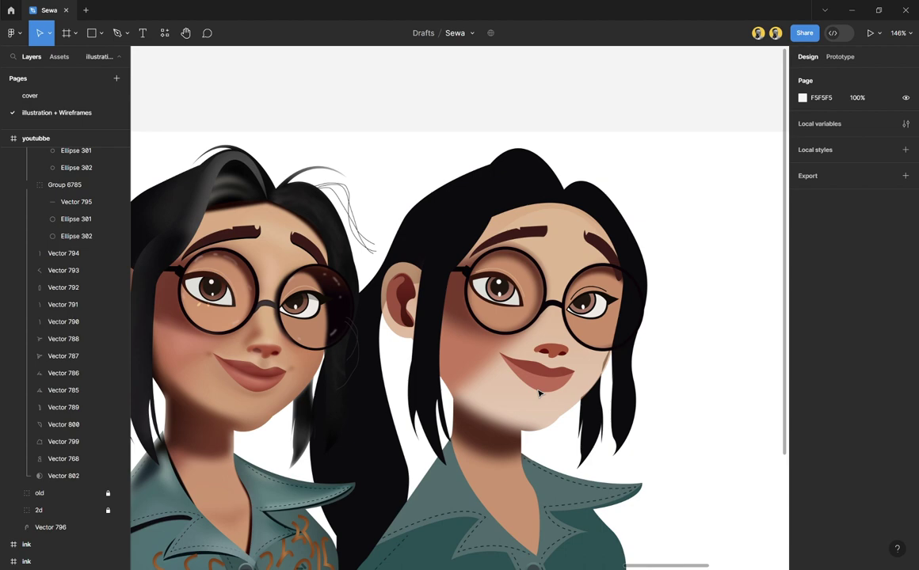
{"action": "key", "text": "o"}
{"action": "left_click_drag", "start_coordinate": [476, 337], "coordinate": [642, 460]}
Step: Move the new circle into the base group and position it over the face
{"action": "key", "text": "ctrl+x"}
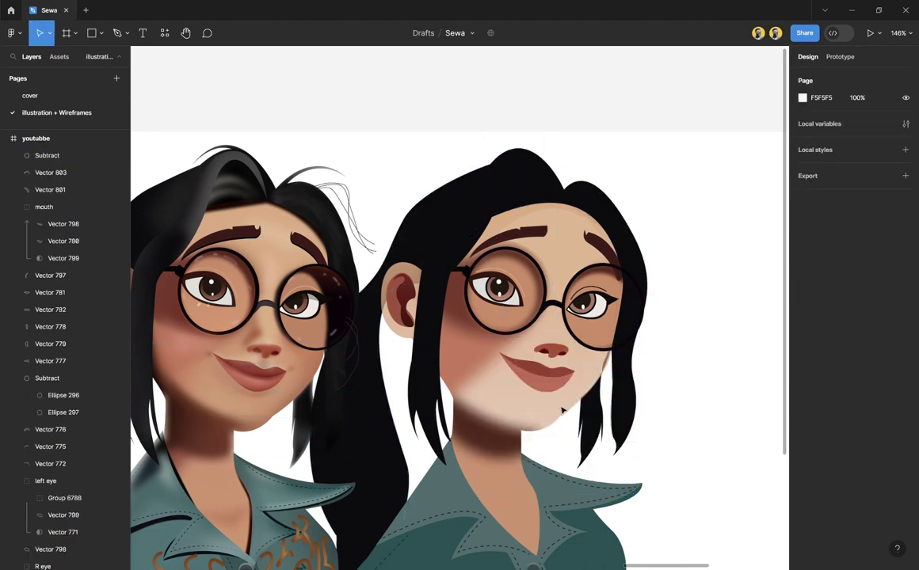
{"action": "left_click", "coordinate": [545, 406]}
{"action": "key", "text": "ctrl+v"}
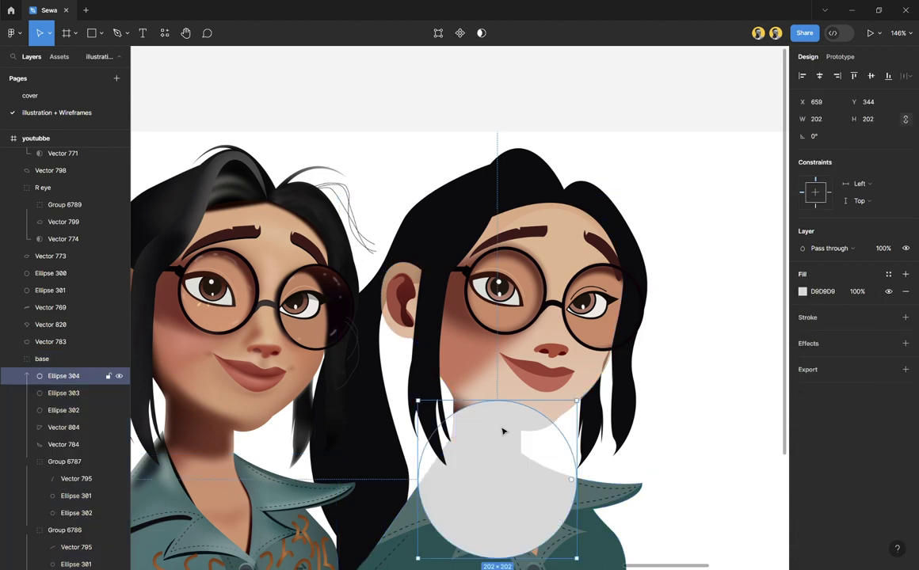
{"action": "left_click_drag", "start_coordinate": [490, 442], "coordinate": [527, 359]}
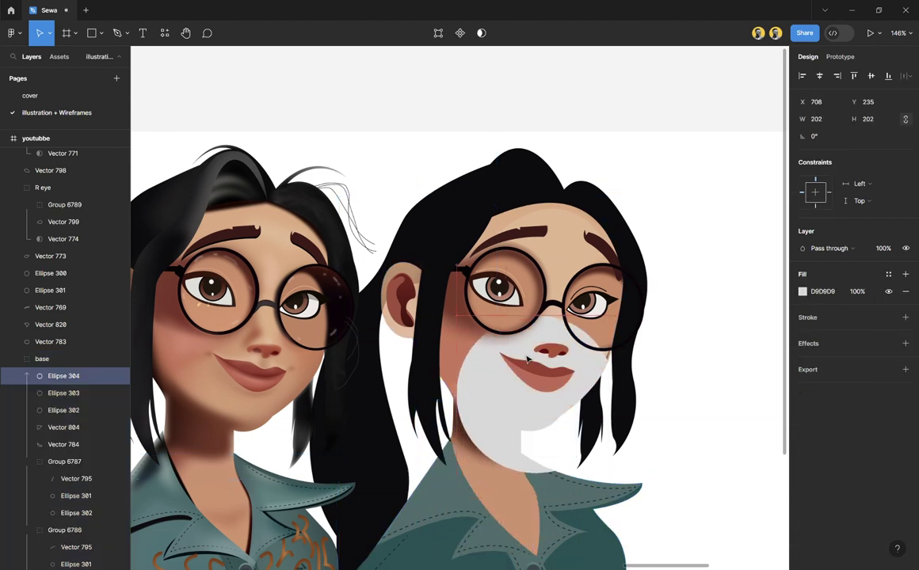
Step: Reshape Ellipse 304 to 206.6 × 167.5 over the lower face and fill it DFA780
{"action": "double_click", "coordinate": [503, 412]}
{"action": "left_click_drag", "start_coordinate": [535, 473], "coordinate": [547, 446]}
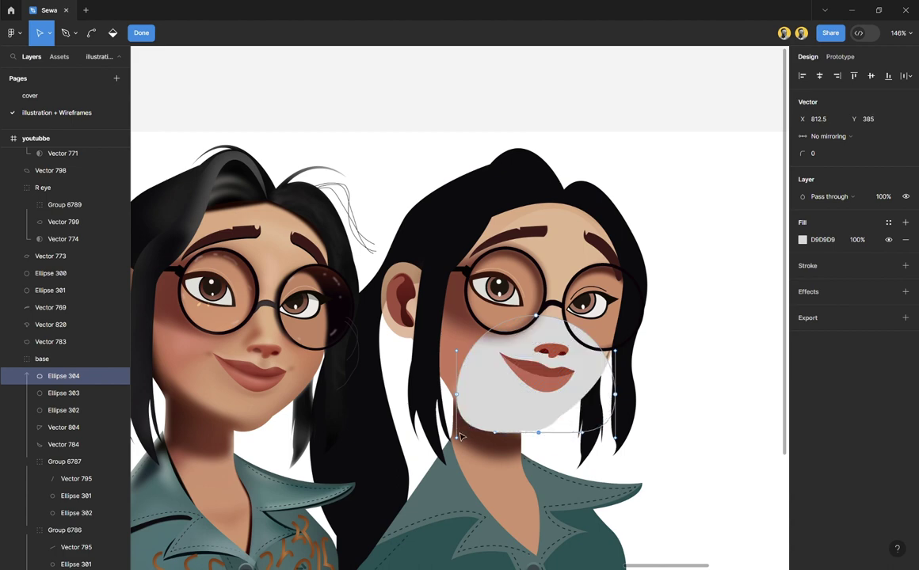
{"action": "left_click", "coordinate": [615, 395]}
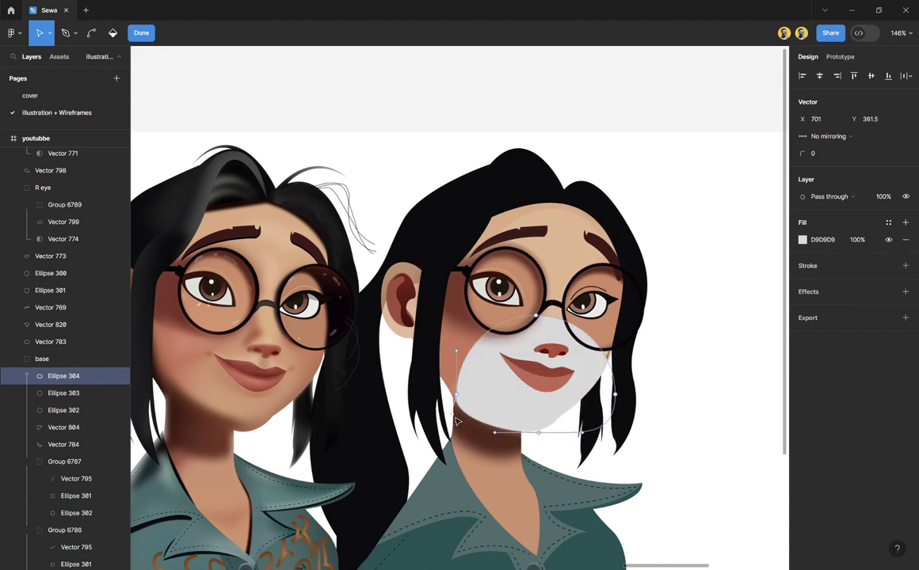
{"action": "left_click_drag", "start_coordinate": [615, 395], "coordinate": [618, 353]}
{"action": "left_click_drag", "start_coordinate": [544, 320], "coordinate": [546, 307]}
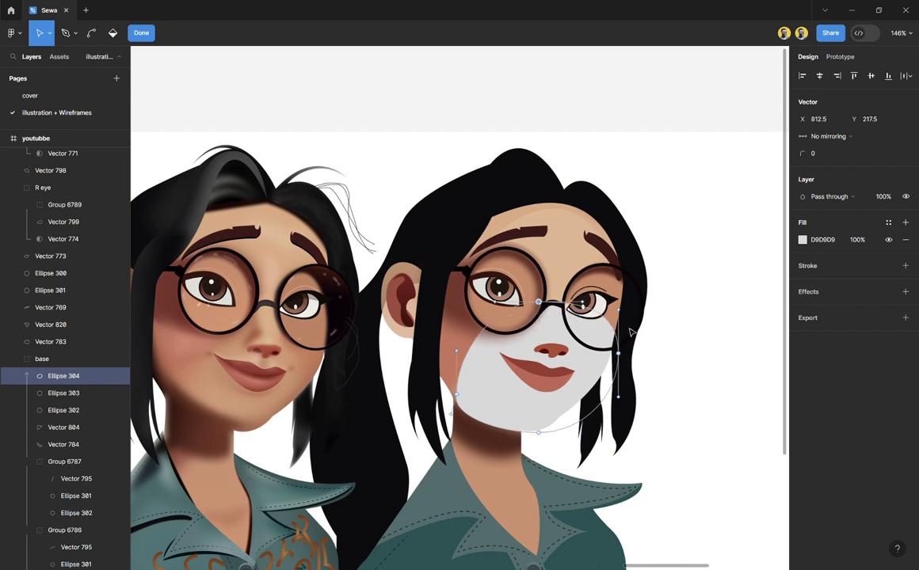
{"action": "left_click_drag", "start_coordinate": [615, 400], "coordinate": [601, 394]}
{"action": "left_click_drag", "start_coordinate": [581, 432], "coordinate": [586, 430]}
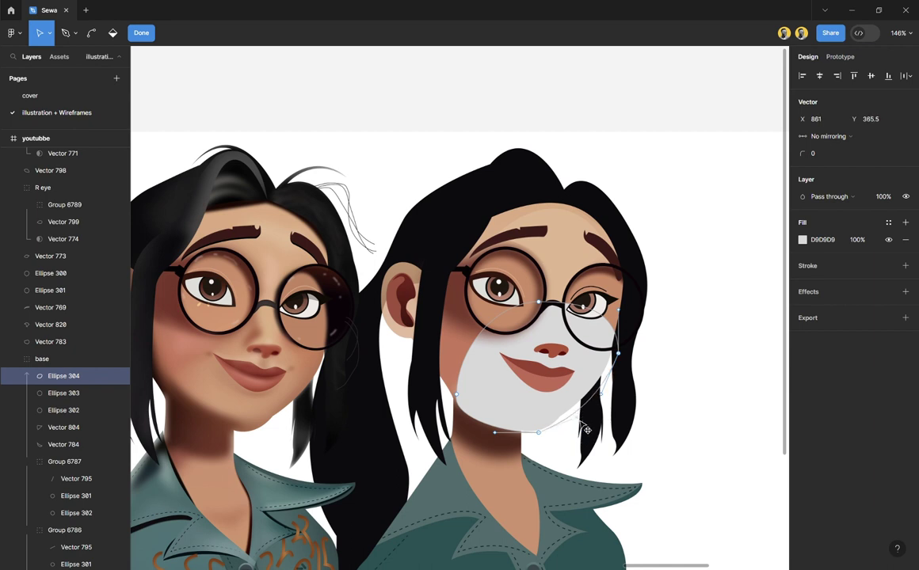
{"action": "key", "text": "Escape"}
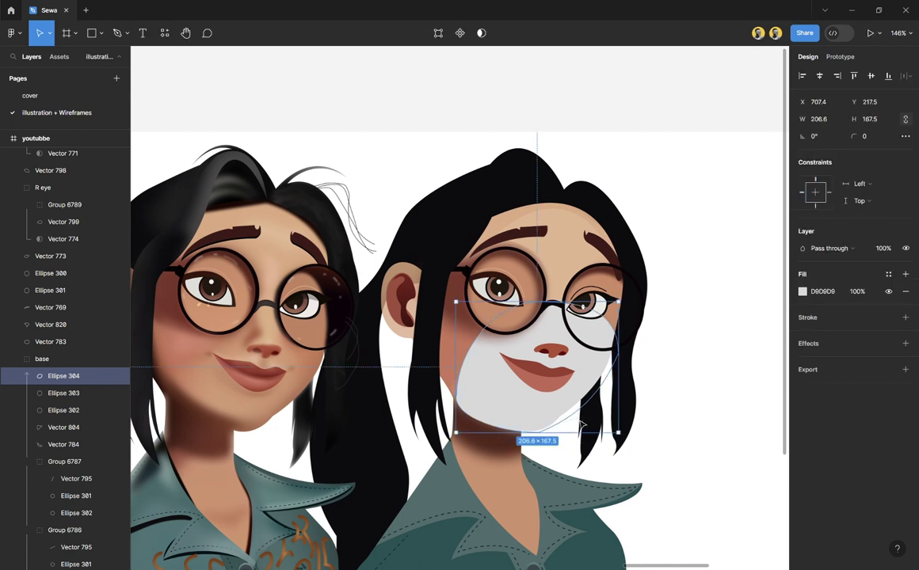
{"action": "key", "text": "i"}
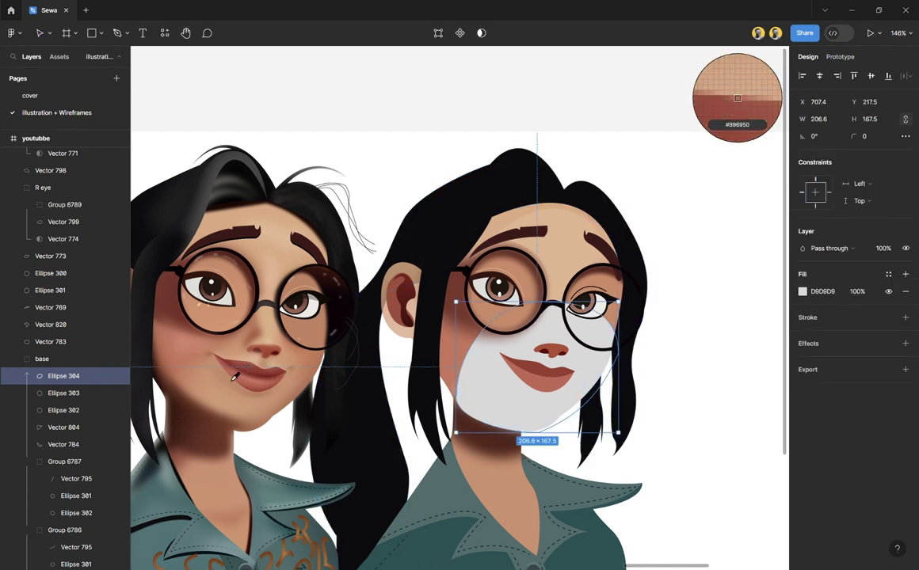
{"action": "left_click", "coordinate": [253, 367]}
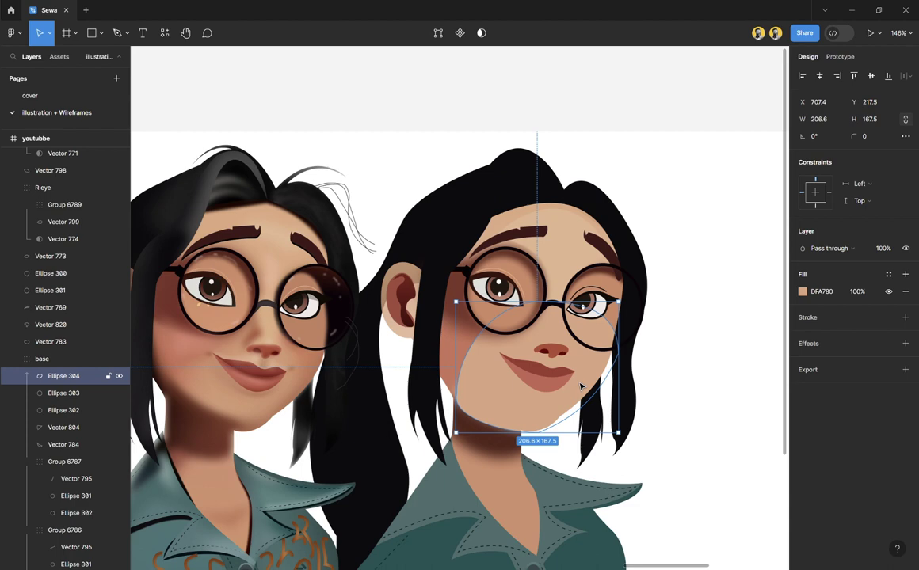
Step: Send Ellipse 304 back three layers to sit just below Vector 799, then deselect
{"action": "key", "text": "ctrl+bracketleft"}
{"action": "key", "text": "ctrl+bracketleft"}
{"action": "key", "text": "ctrl+bracketleft"}
{"action": "key", "text": "ctrl+bracketleft"}
{"action": "key", "text": "ctrl+bracketleft"}
{"action": "key", "text": "ctrl+bracketleft"}
{"action": "key", "text": "ctrl+bracketleft"}
{"action": "key", "text": "ctrl+bracketleft"}
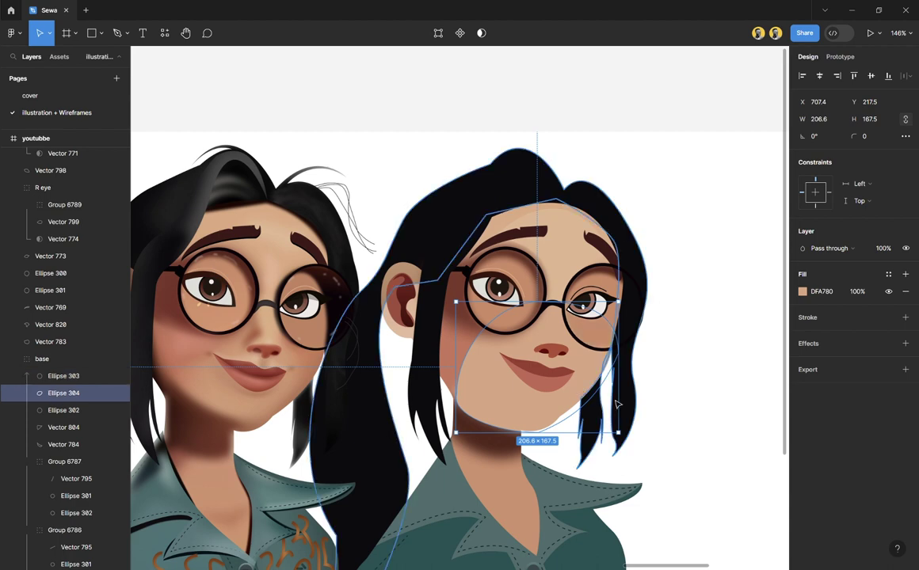
{"action": "key", "text": "ctrl+bracketleft"}
{"action": "key", "text": "ctrl+bracketleft"}
{"action": "key", "text": "ctrl+bracketleft"}
{"action": "key", "text": "ctrl+bracketleft"}
{"action": "key", "text": "ctrl+bracketleft"}
{"action": "key", "text": "ctrl+bracketleft"}
{"action": "key", "text": "ctrl+bracketleft"}
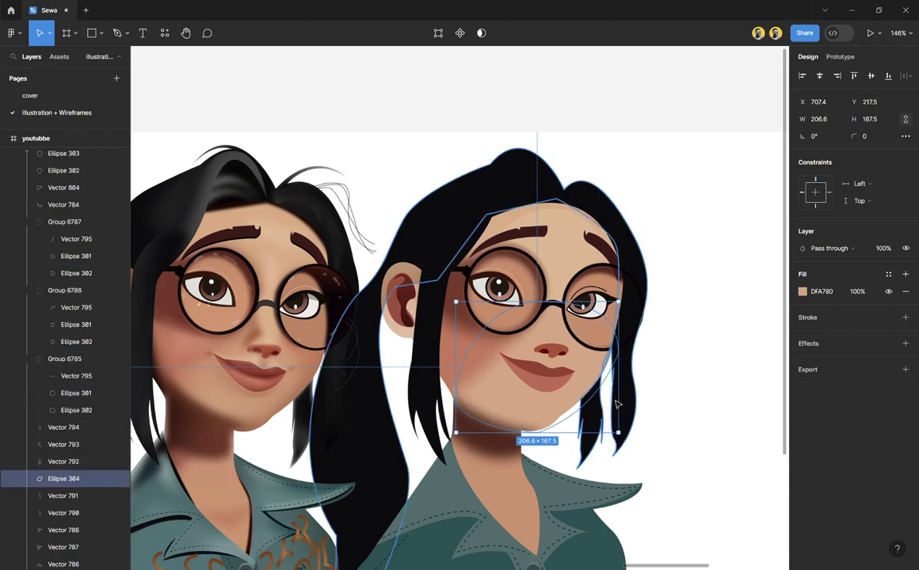
{"action": "key", "text": "ctrl+bracketleft"}
{"action": "key", "text": "ctrl+bracketleft"}
{"action": "key", "text": "ctrl+bracketleft"}
{"action": "key", "text": "ctrl+bracketleft"}
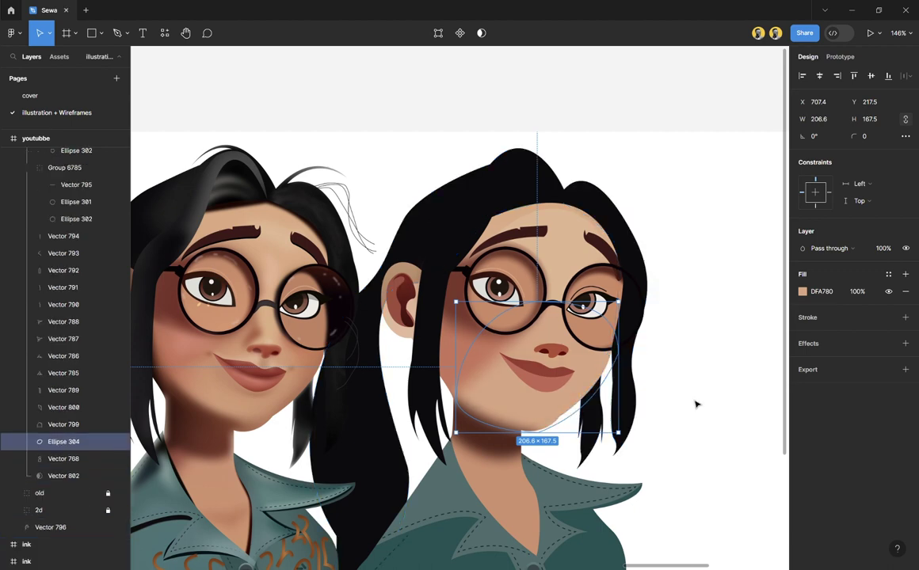
{"action": "left_click", "coordinate": [735, 407]}
{"action": "scroll", "coordinate": [531, 355], "scroll_direction": "up", "scroll_amount": 3}
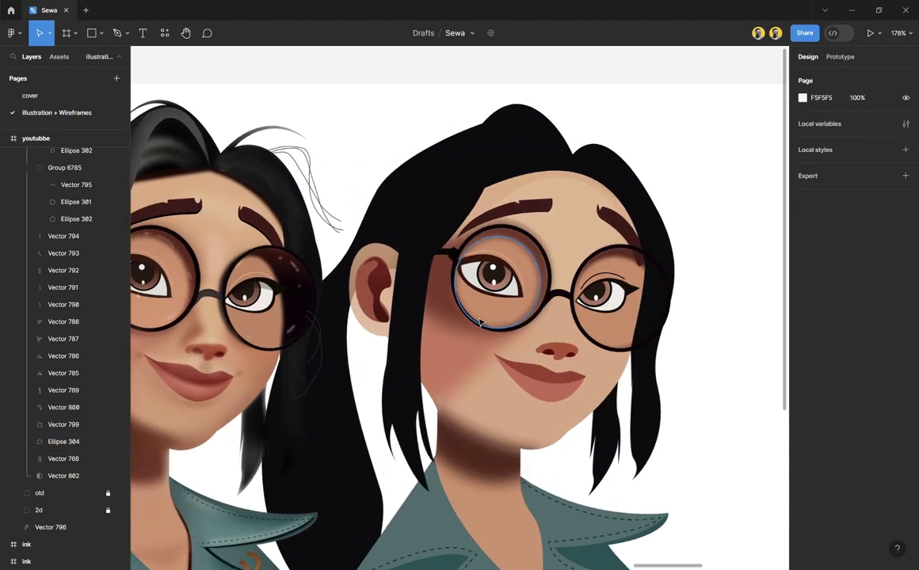
Step: Draw a curved nose-shadow path along the right girl's nose with the Pen tool
{"action": "key", "text": "p"}
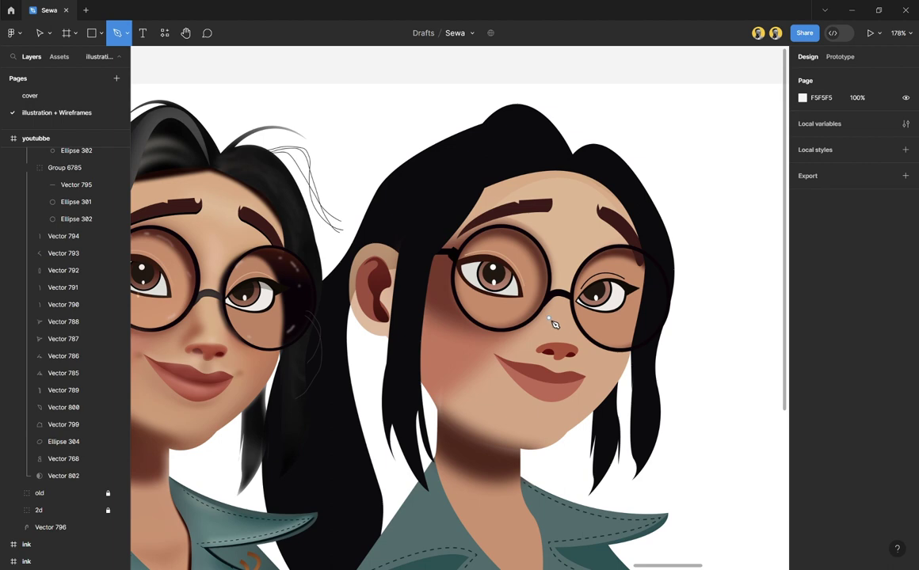
{"action": "left_click", "coordinate": [548, 318]}
{"action": "left_click", "coordinate": [554, 333]}
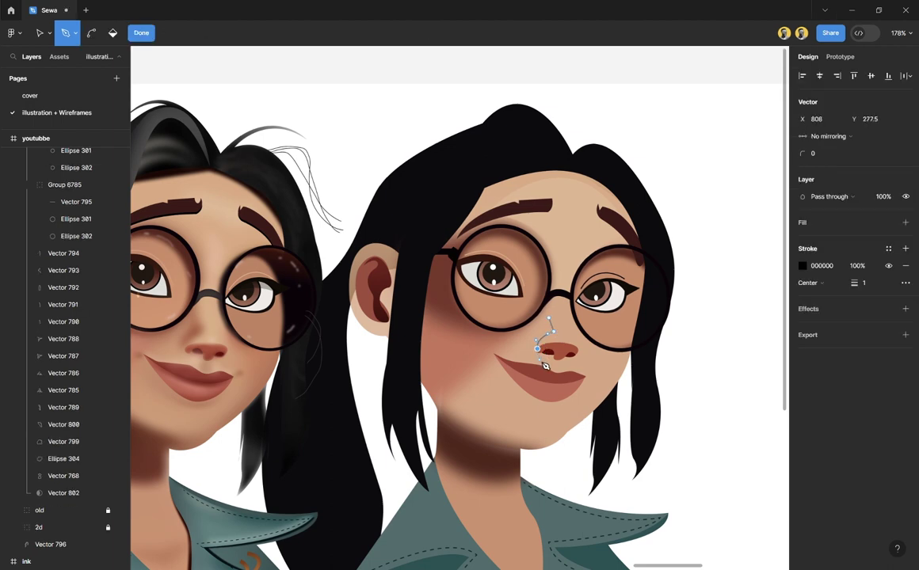
{"action": "left_click", "coordinate": [537, 346]}
{"action": "left_click_drag", "start_coordinate": [544, 326], "coordinate": [569, 312]}
{"action": "key", "text": "Escape"}
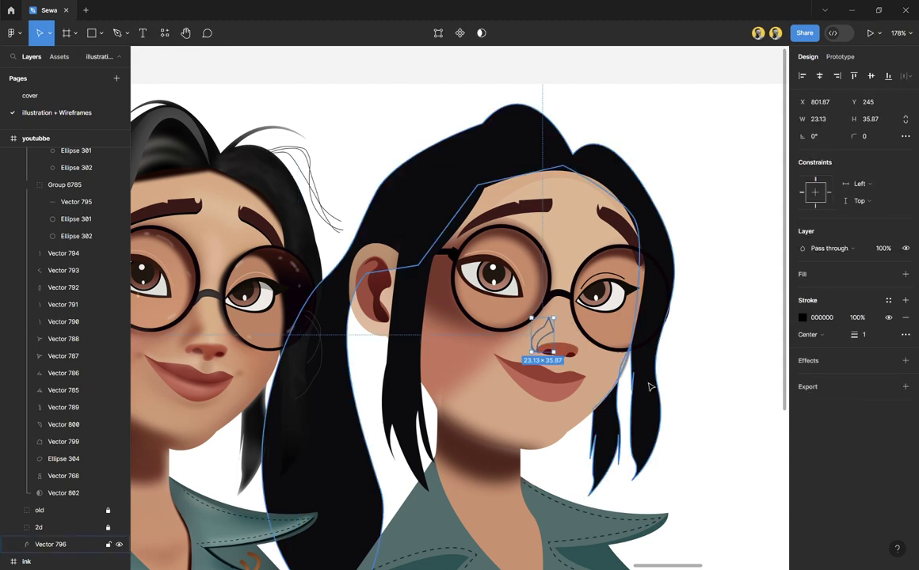
Step: Remove the nose shadow's stroke, fill it B26242, and add a layer blur of 10
{"action": "left_click", "coordinate": [905, 317]}
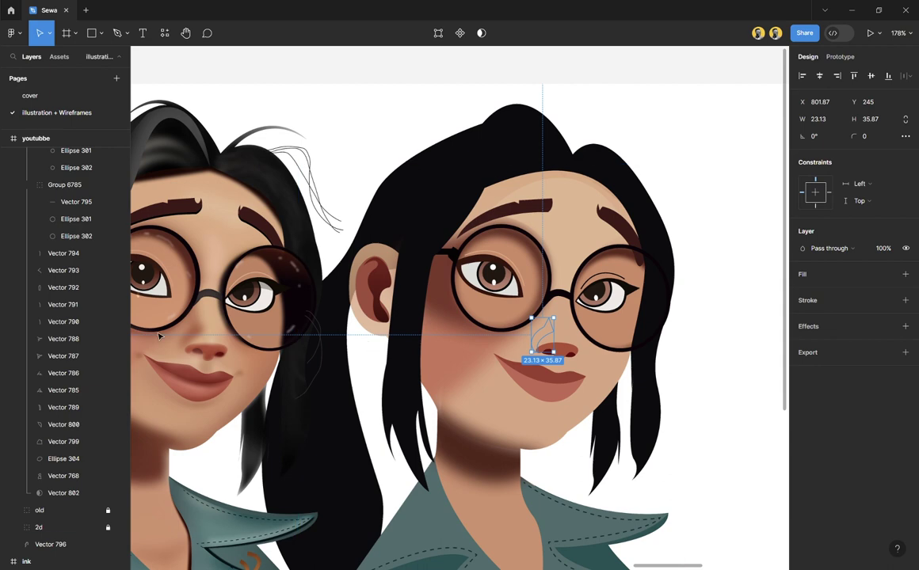
{"action": "key", "text": "i"}
{"action": "left_click", "coordinate": [200, 342]}
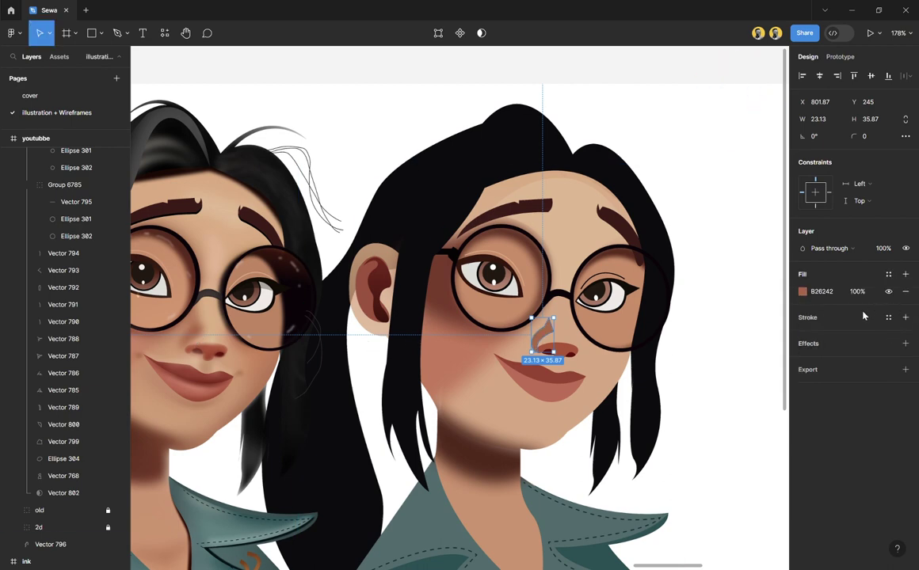
{"action": "left_click", "coordinate": [905, 343]}
{"action": "left_click", "coordinate": [823, 360]}
{"action": "left_click", "coordinate": [841, 371]}
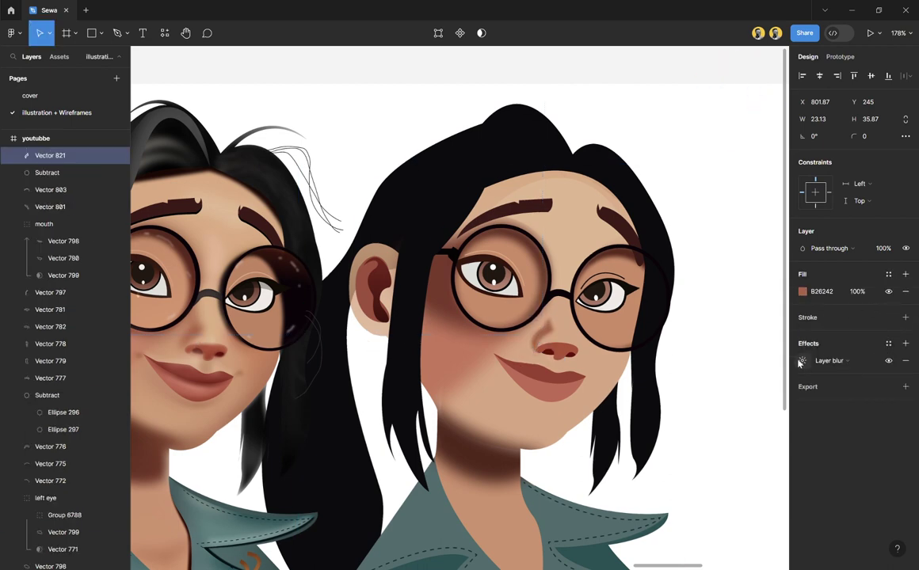
{"action": "left_click", "coordinate": [801, 361]}
{"action": "left_click_drag", "start_coordinate": [699, 387], "coordinate": [730, 386]}
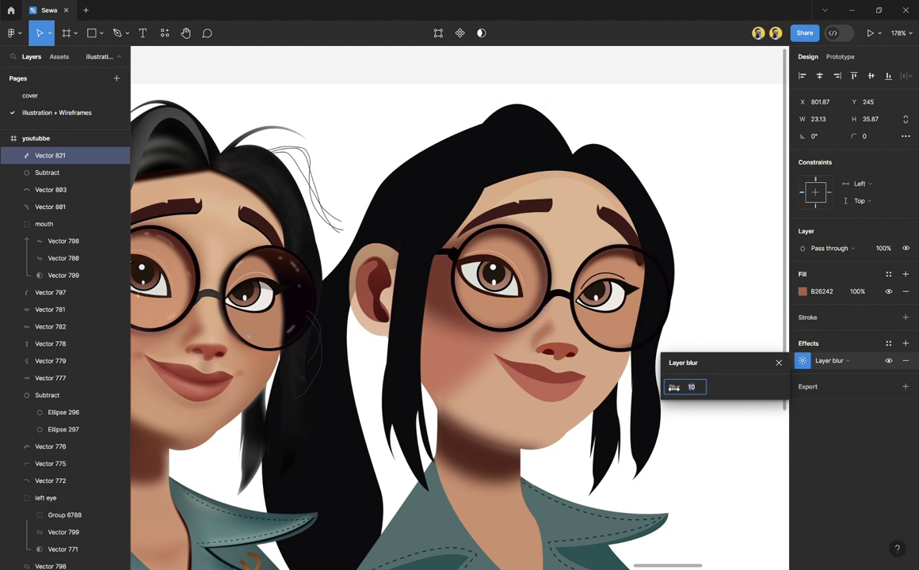
{"action": "left_click", "coordinate": [779, 362]}
{"action": "left_click", "coordinate": [715, 390]}
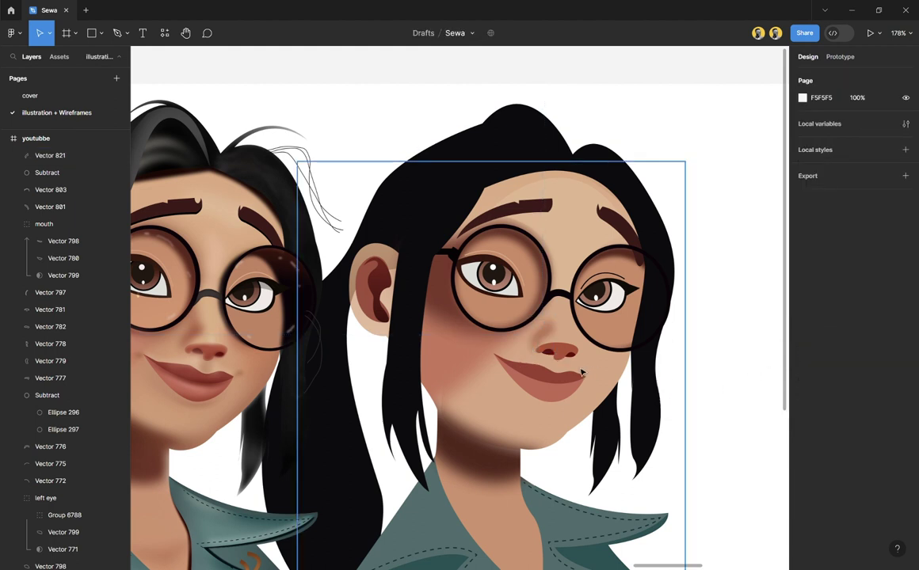
Step: Give the nose a linear gradient fill with sampled reddish-brown stops, A54226 at the bottom
{"action": "left_click", "coordinate": [555, 350]}
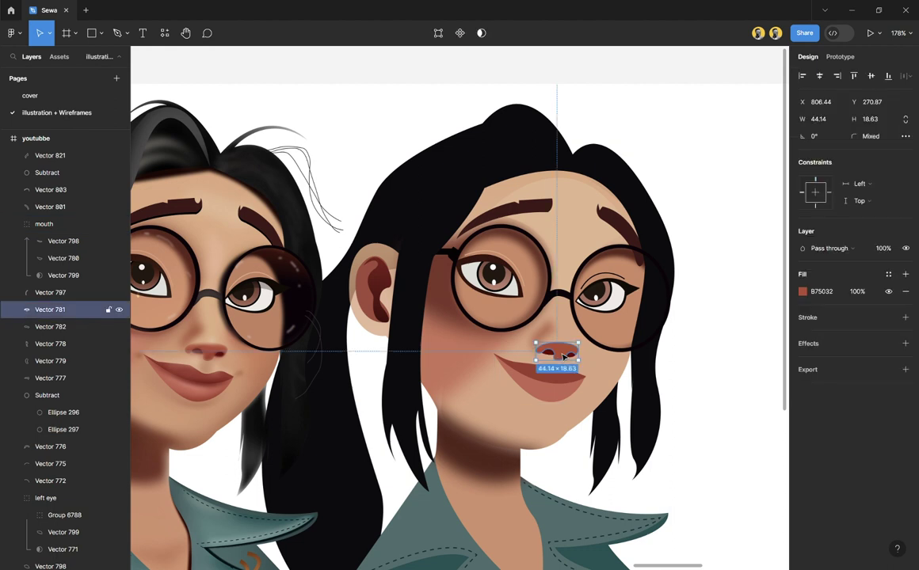
{"action": "left_click", "coordinate": [802, 292]}
{"action": "left_click", "coordinate": [686, 284]}
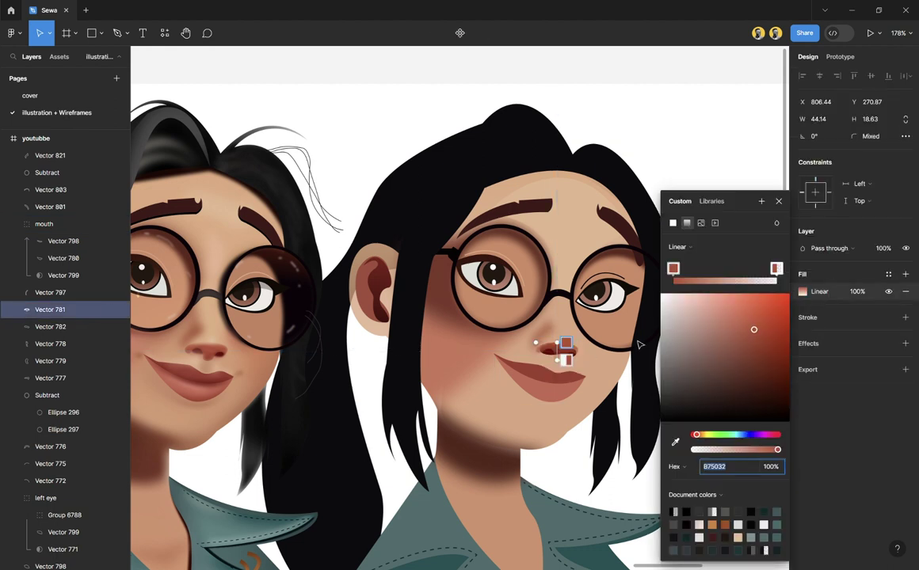
{"action": "left_click", "coordinate": [568, 362]}
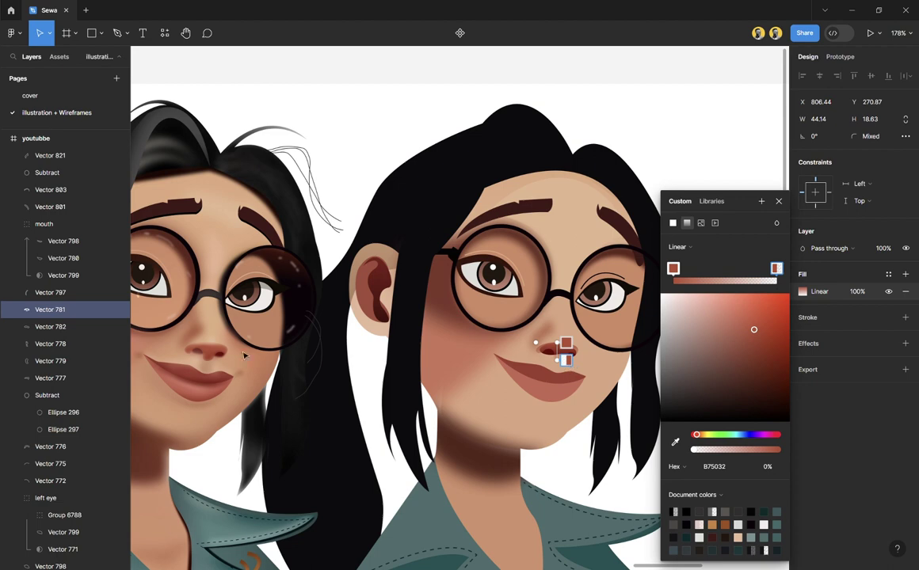
{"action": "key", "text": "i"}
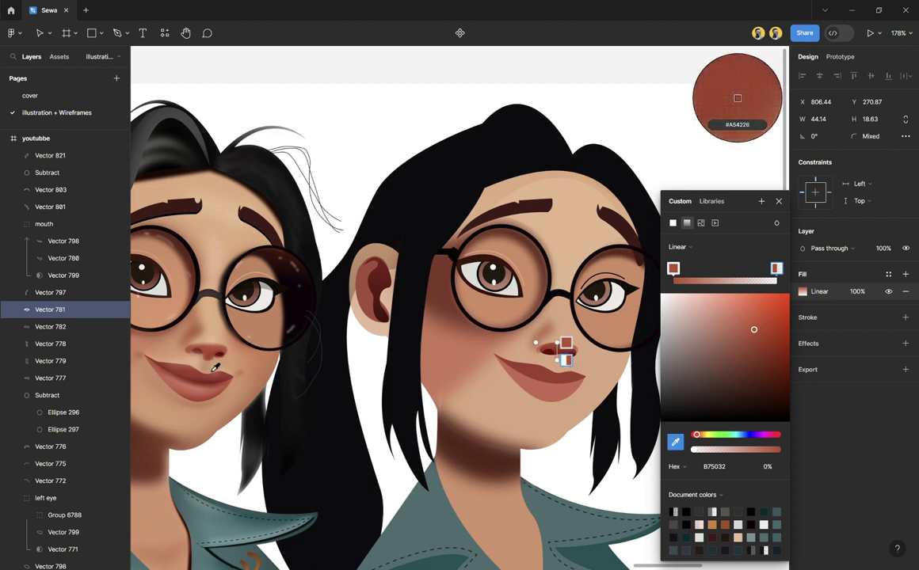
{"action": "left_click", "coordinate": [197, 337]}
{"action": "left_click", "coordinate": [567, 342]}
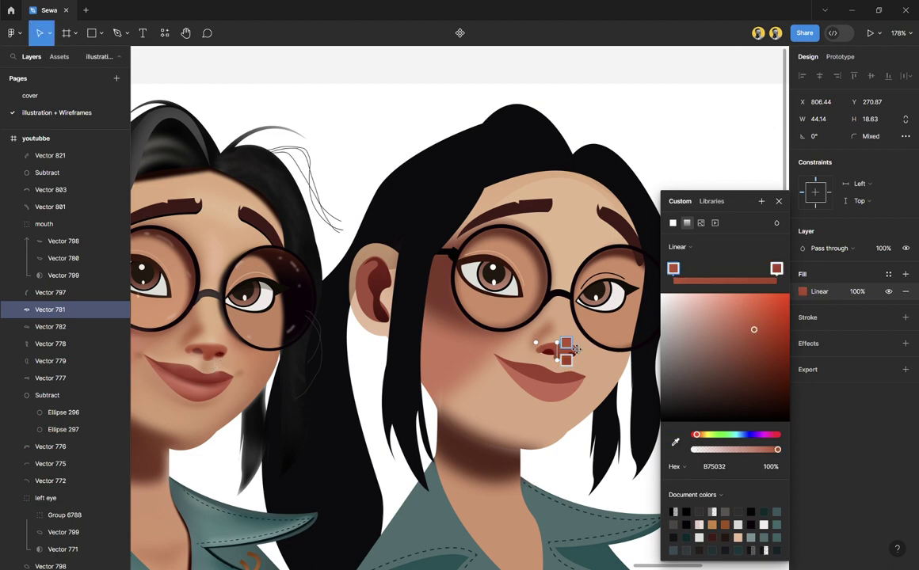
{"action": "key", "text": "i"}
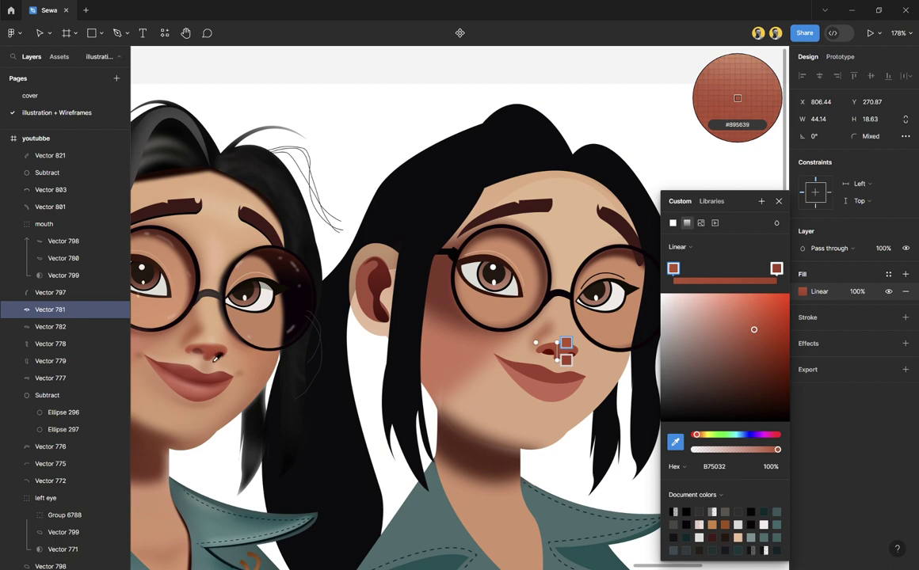
{"action": "left_click", "coordinate": [692, 312]}
{"action": "key", "text": "Escape"}
{"action": "key", "text": "Escape"}
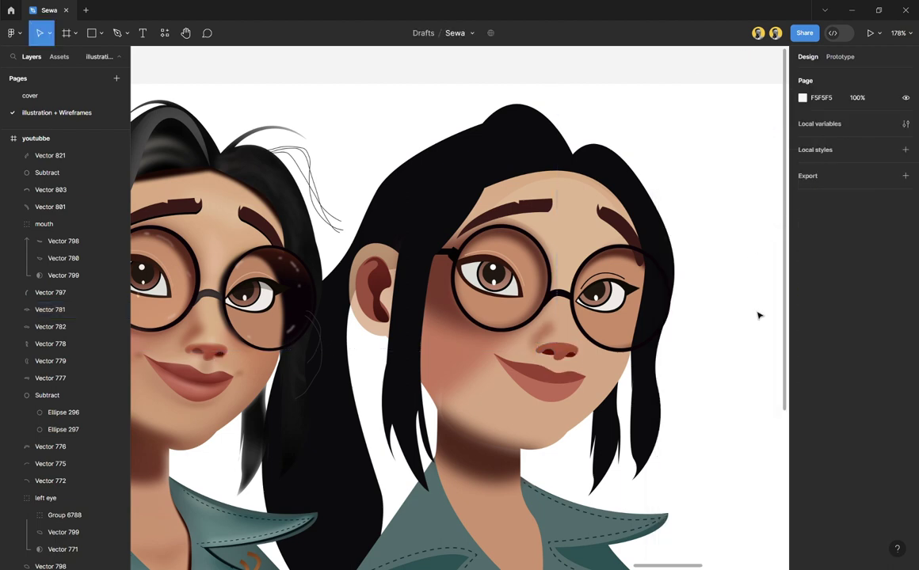
Step: Add a layer blur effect to the nose shape
{"action": "left_click", "coordinate": [554, 352]}
{"action": "left_click", "coordinate": [905, 343]}
{"action": "left_click", "coordinate": [823, 360]}
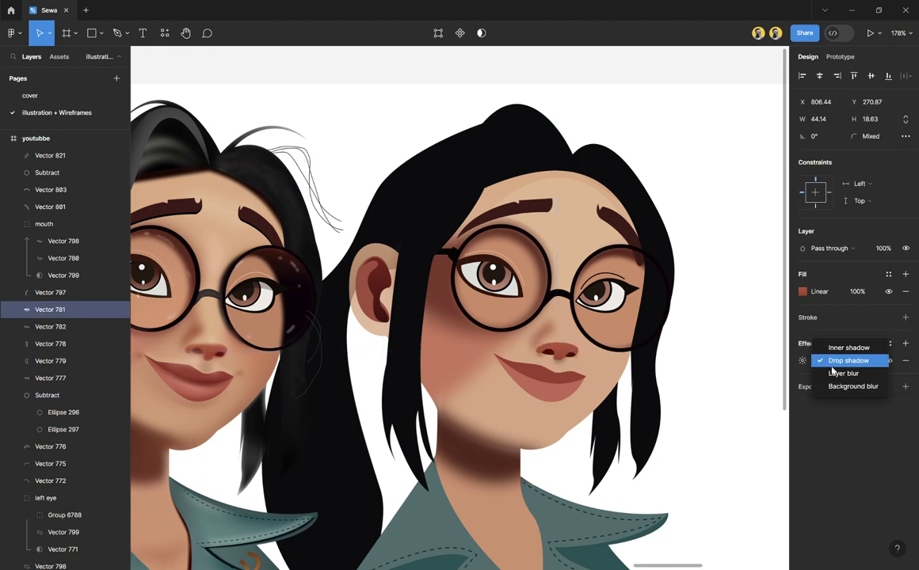
{"action": "left_click", "coordinate": [792, 371]}
{"action": "left_click", "coordinate": [802, 362]}
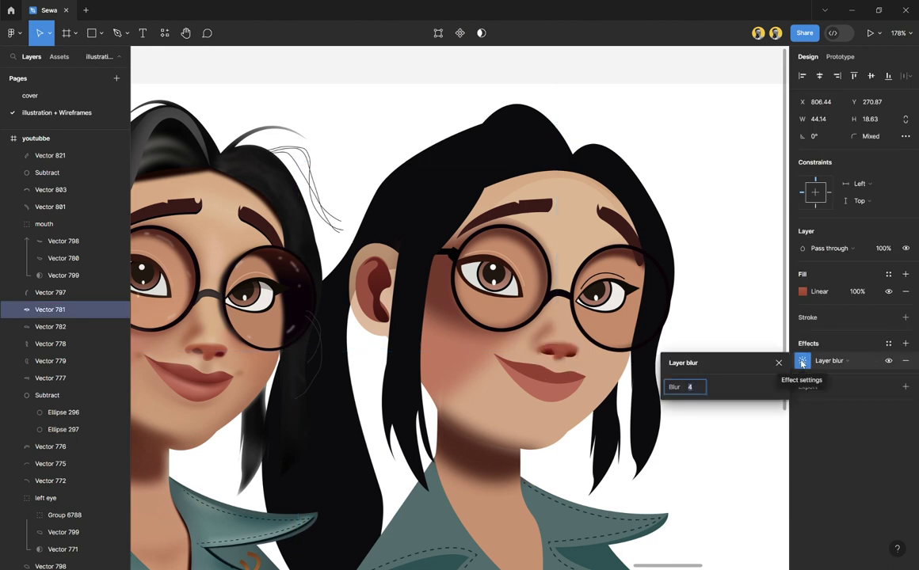
{"action": "left_click", "coordinate": [547, 351]}
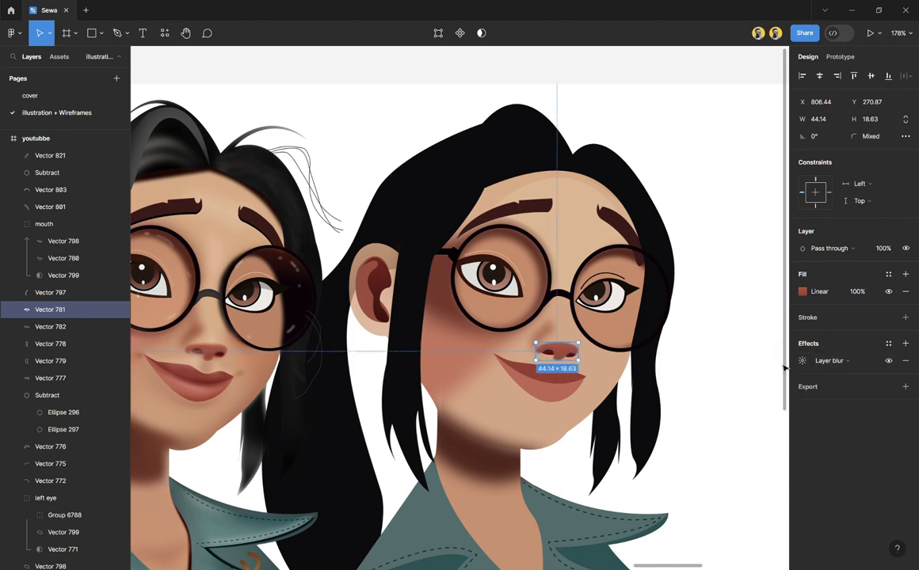
{"action": "left_click", "coordinate": [756, 403]}
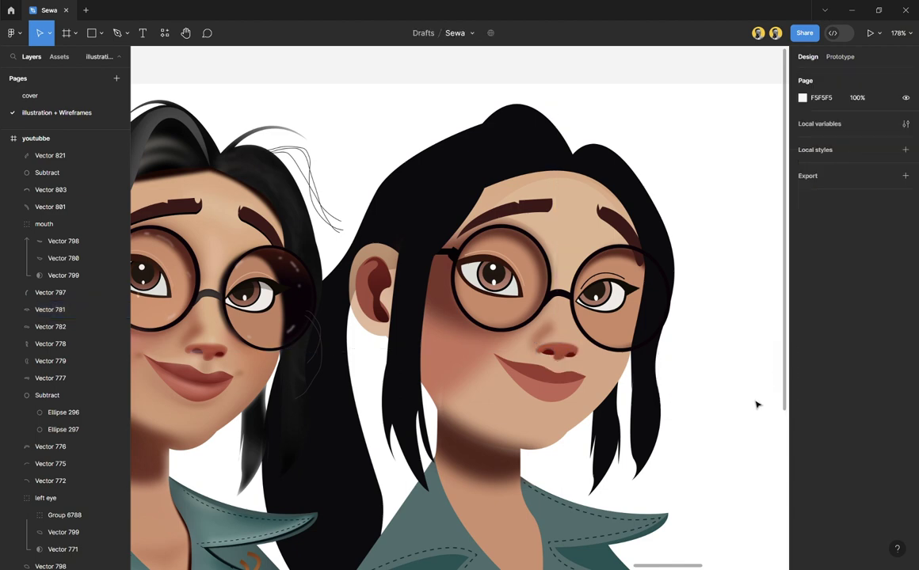
Step: Replace nostril shape Vector 782's drop shadow with a layer blur of 4
{"action": "left_click", "coordinate": [558, 354]}
{"action": "left_click", "coordinate": [835, 343]}
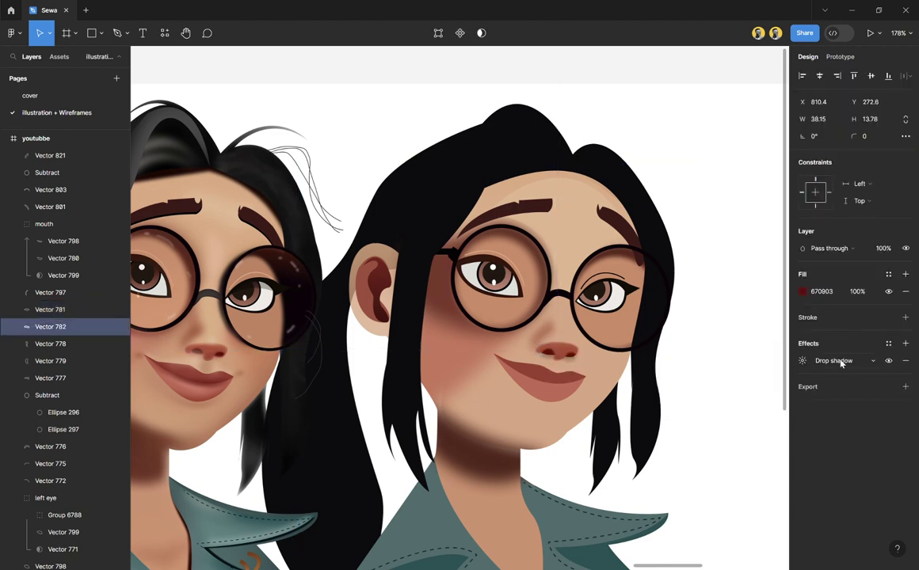
{"action": "left_click", "coordinate": [841, 362]}
{"action": "left_click", "coordinate": [830, 372]}
{"action": "left_click", "coordinate": [802, 360]}
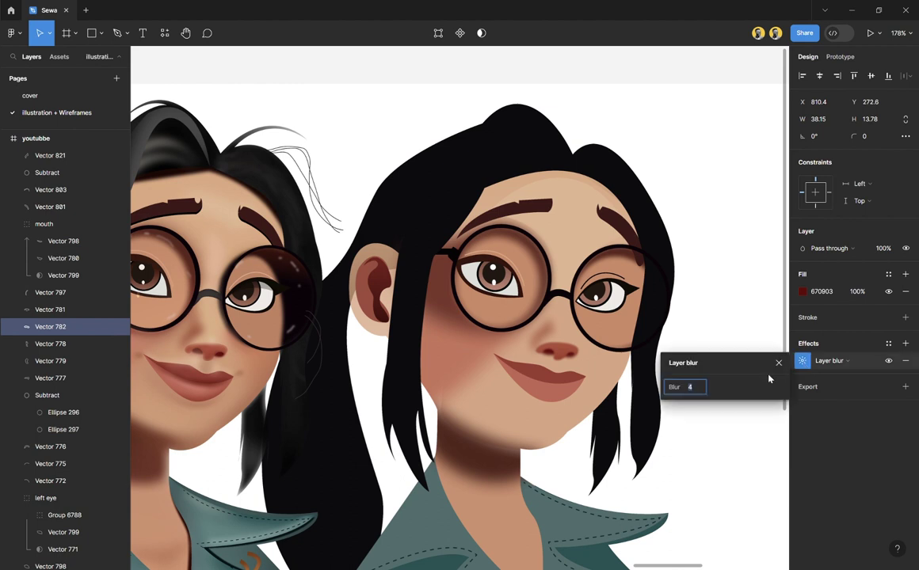
{"action": "key", "text": "Return"}
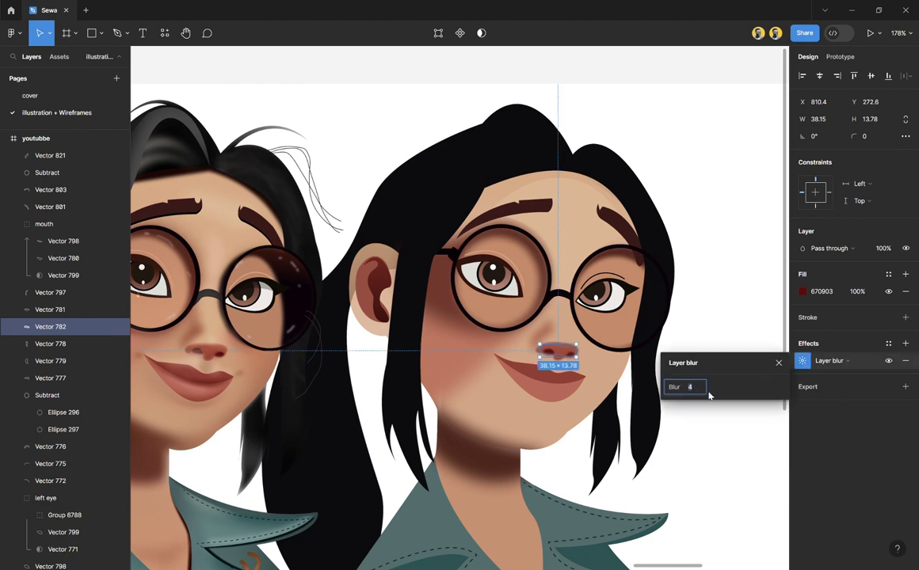
{"action": "left_click", "coordinate": [778, 362]}
{"action": "left_click", "coordinate": [763, 345]}
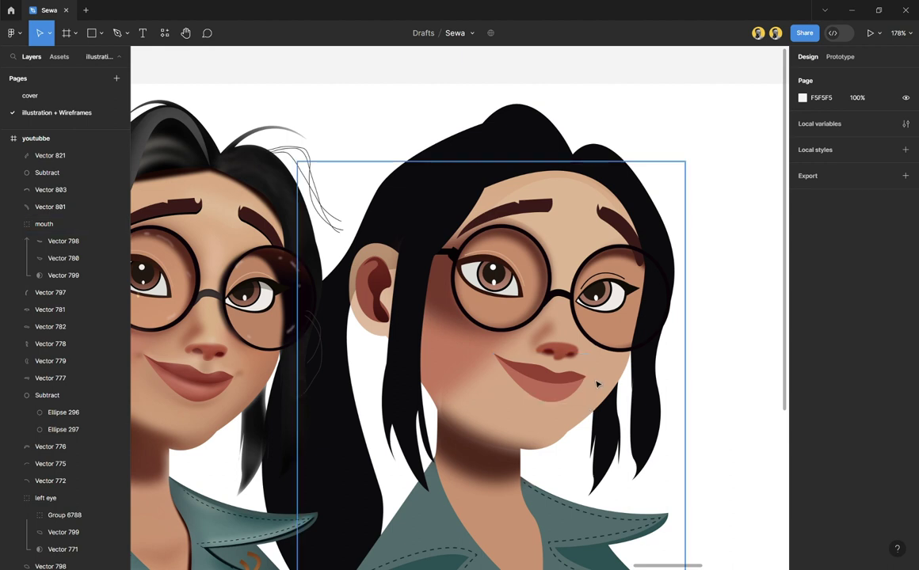
Step: Draw two small ellipses at the right girl's mouth corner
{"action": "key", "text": "o"}
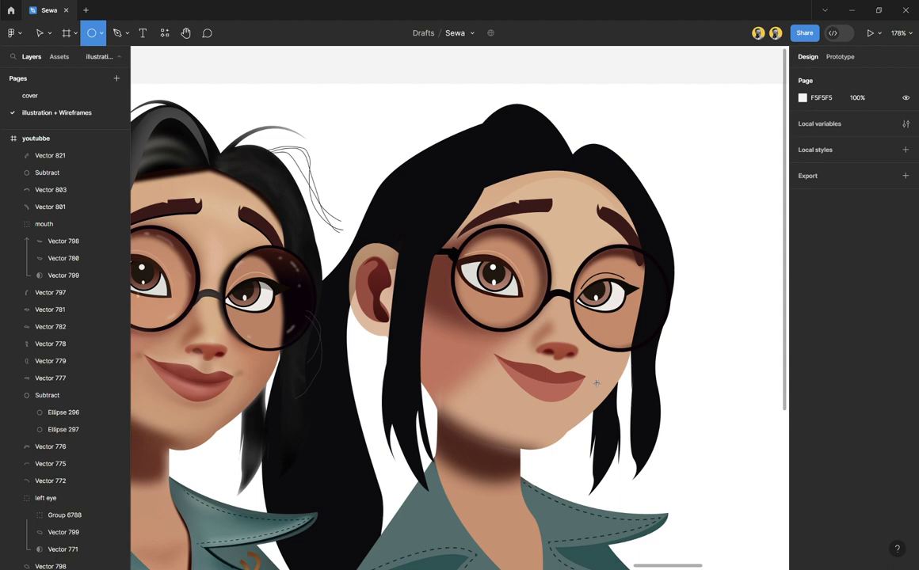
{"action": "mouse_move", "coordinate": [590, 371]}
{"action": "left_mouse_down"}
{"action": "mouse_move", "coordinate": [597, 380]}
{"action": "mouse_move", "coordinate": [481, 358]}
{"action": "left_mouse_up"}
{"action": "left_click_drag", "start_coordinate": [478, 357], "coordinate": [487, 360]}
Step: Fill Ellipse 305 and 306 with sampled C17E53 and give them a layer blur of 7
{"action": "left_click", "coordinate": [594, 375], "text": "shift"}
{"action": "key", "text": "i"}
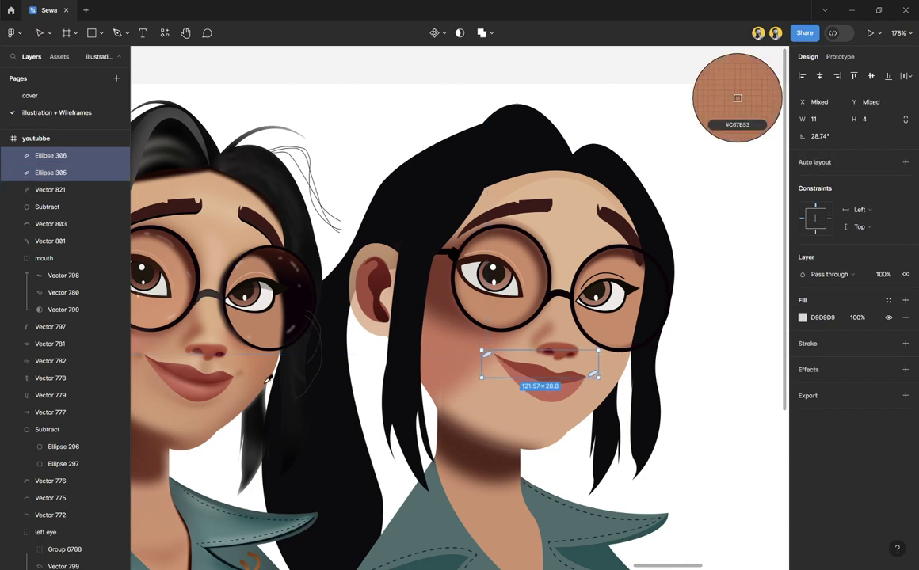
{"action": "left_click", "coordinate": [245, 384]}
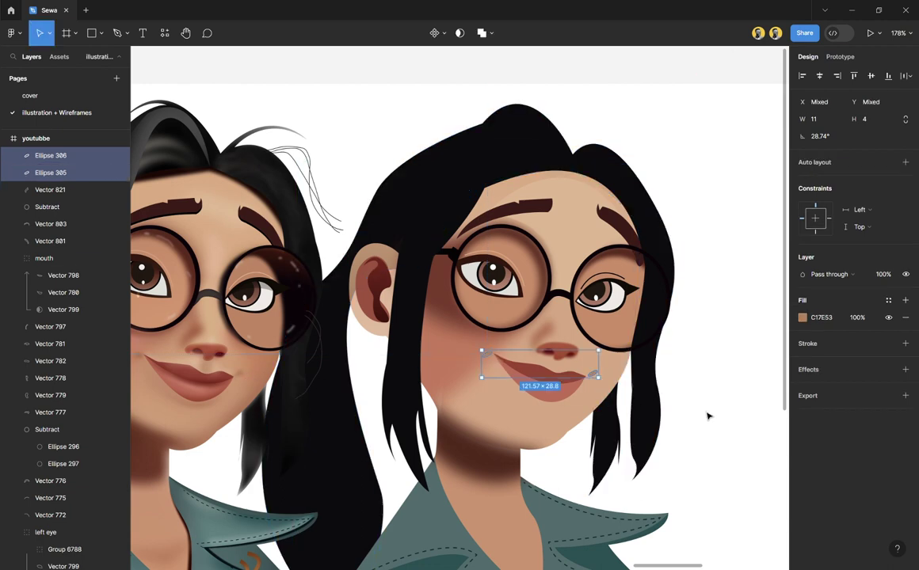
{"action": "left_click", "coordinate": [827, 371]}
{"action": "left_click", "coordinate": [832, 388]}
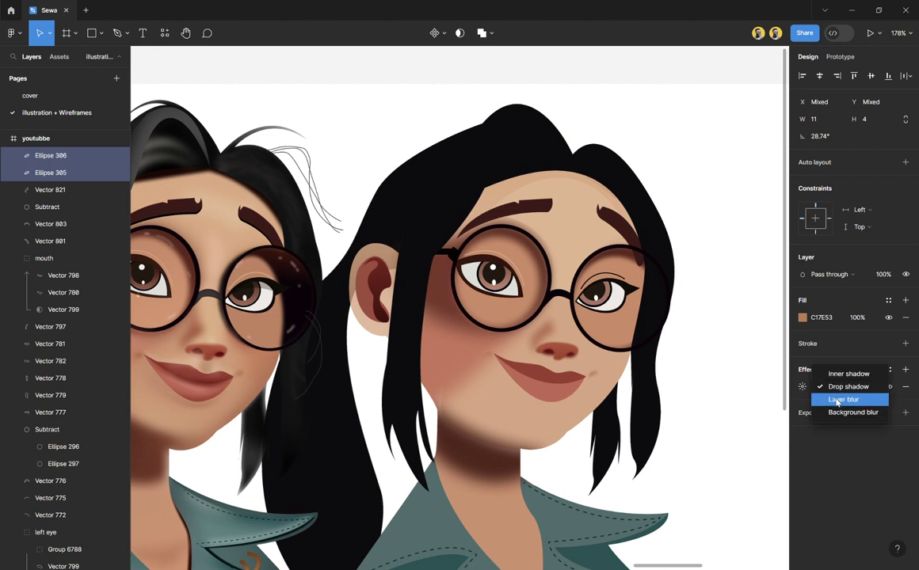
{"action": "left_click", "coordinate": [830, 397]}
{"action": "left_click", "coordinate": [803, 386]}
{"action": "left_click_drag", "start_coordinate": [683, 413], "coordinate": [703, 416]}
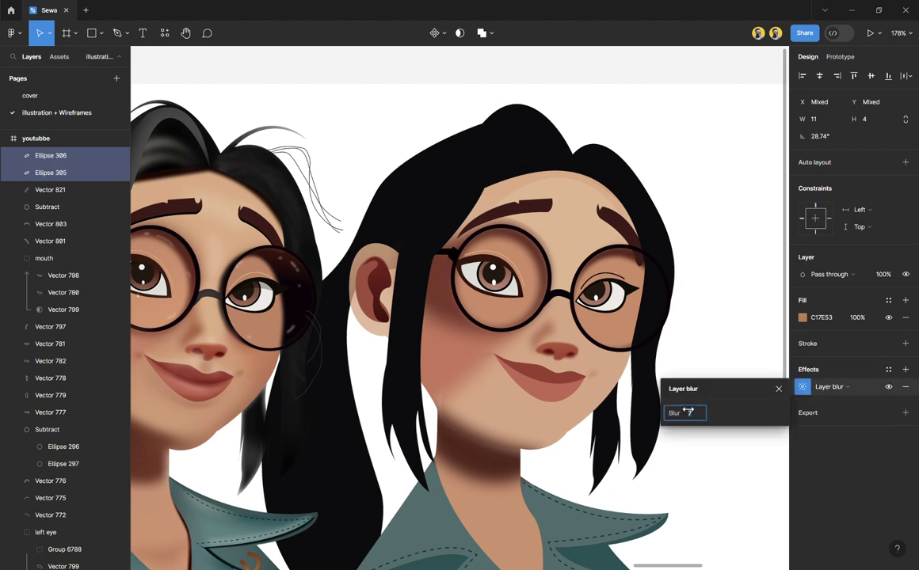
{"action": "left_click", "coordinate": [751, 361]}
{"action": "left_click", "coordinate": [750, 362]}
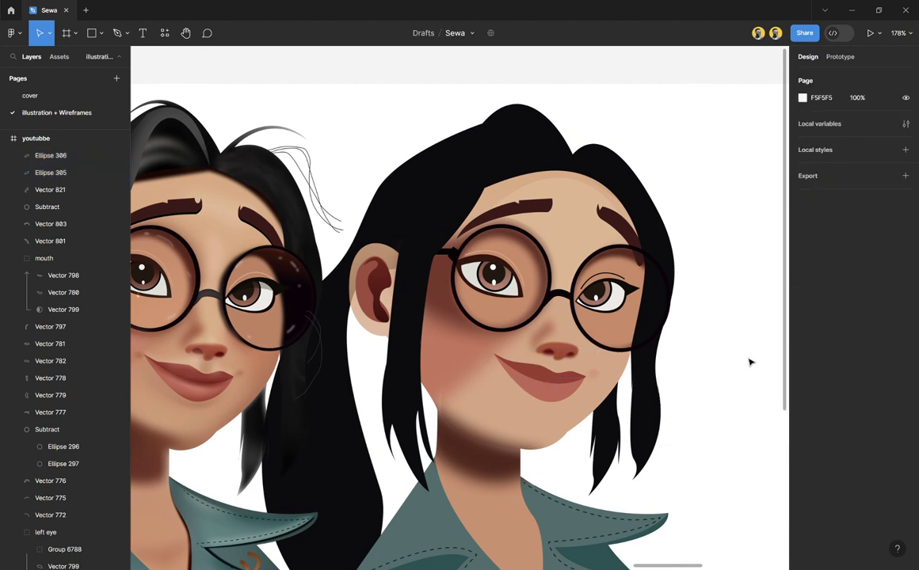
Step: Give forehead shading shape Vector 820 a layer blur of 18
{"action": "scroll", "coordinate": [649, 308], "scroll_direction": "left", "scroll_amount": 3}
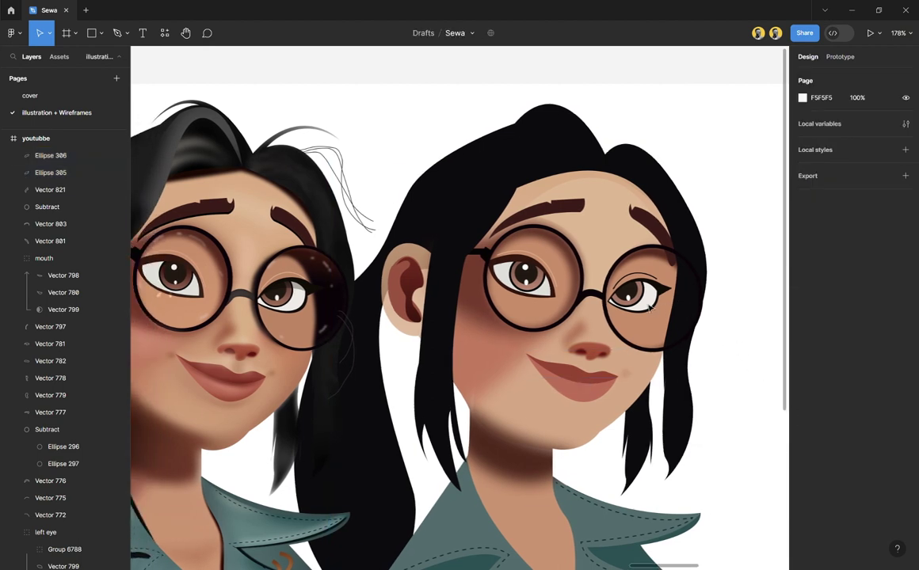
{"action": "scroll", "coordinate": [649, 308], "scroll_direction": "left", "scroll_amount": 2}
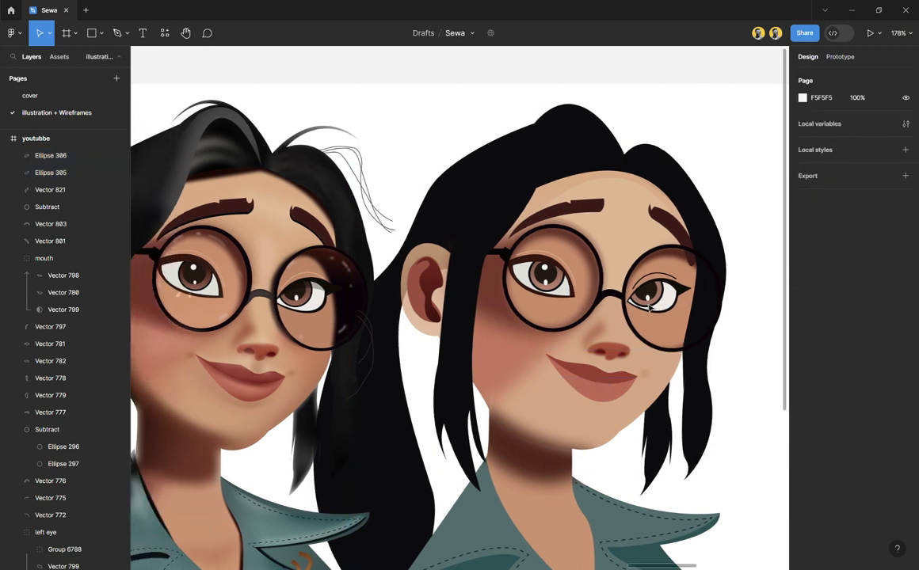
{"action": "left_click", "coordinate": [638, 233]}
{"action": "left_click", "coordinate": [905, 343]}
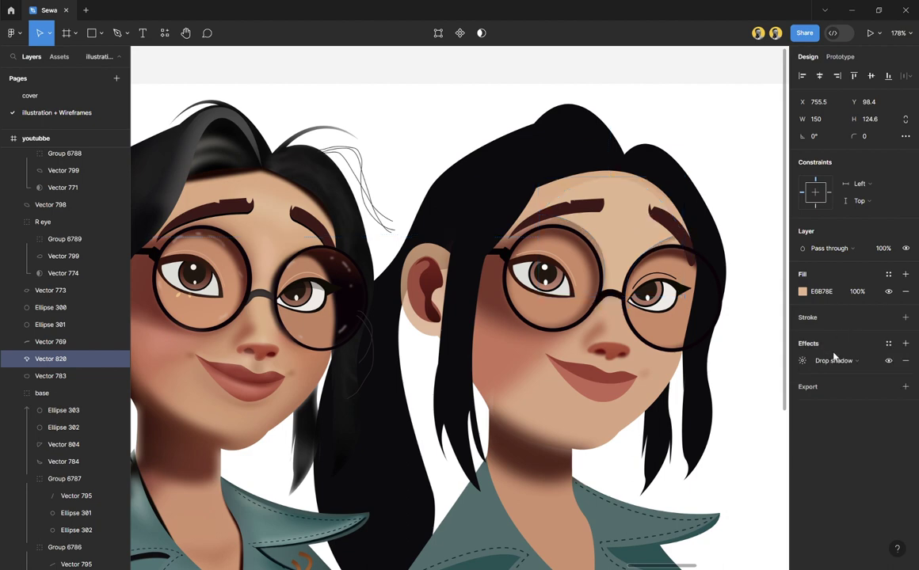
{"action": "left_click", "coordinate": [845, 360]}
{"action": "left_click", "coordinate": [843, 373]}
{"action": "left_click", "coordinate": [803, 361]}
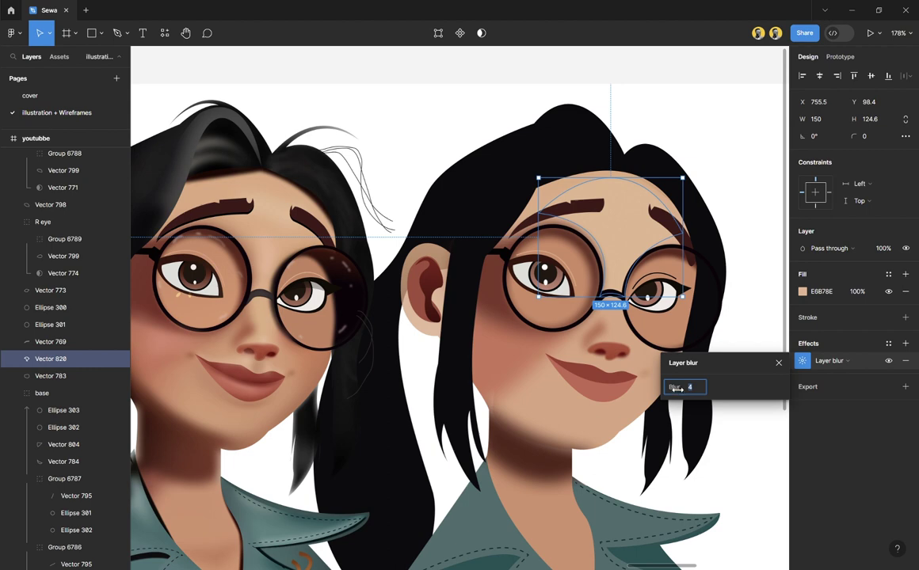
{"action": "left_click_drag", "start_coordinate": [679, 389], "coordinate": [782, 402]}
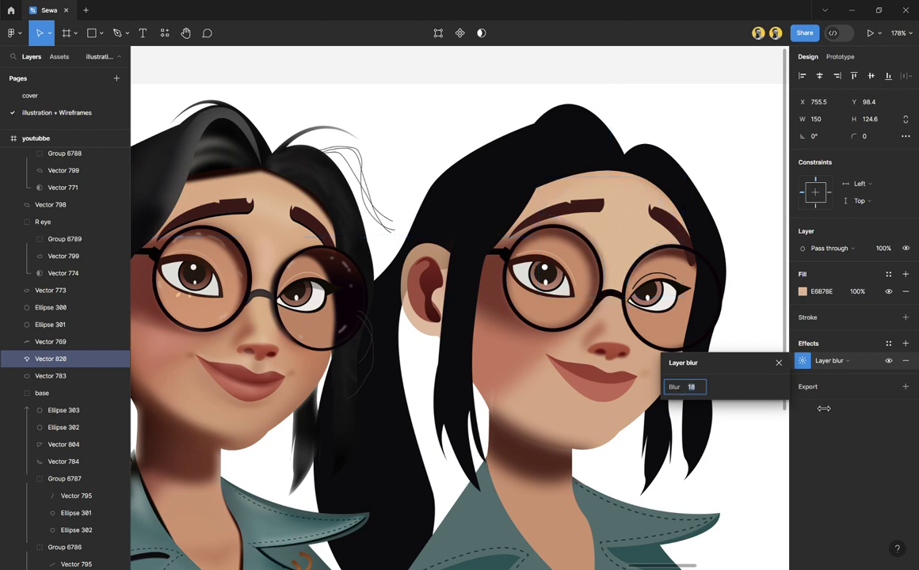
{"action": "left_click", "coordinate": [779, 363]}
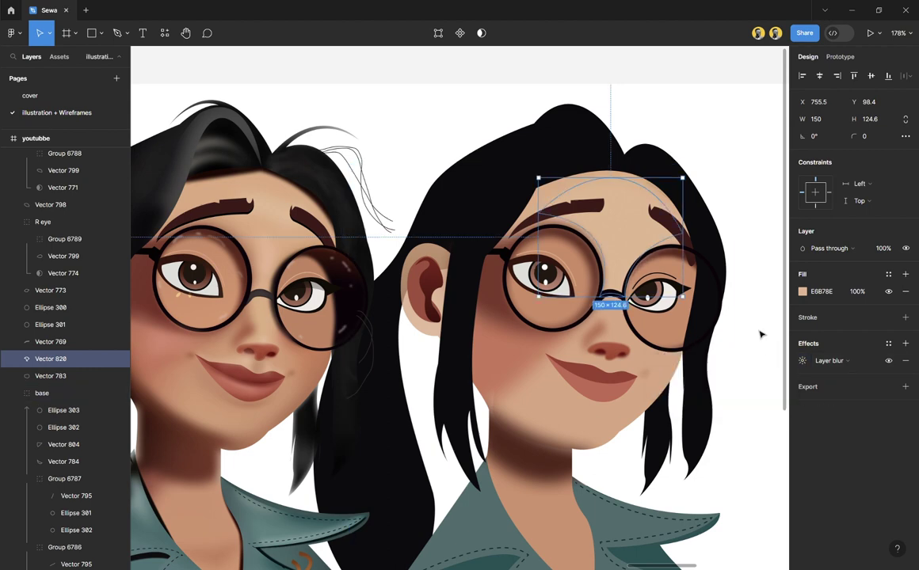
{"action": "left_click", "coordinate": [759, 334]}
Step: Draw an oval over the right girl's forehead inside her group
{"action": "key", "text": "o"}
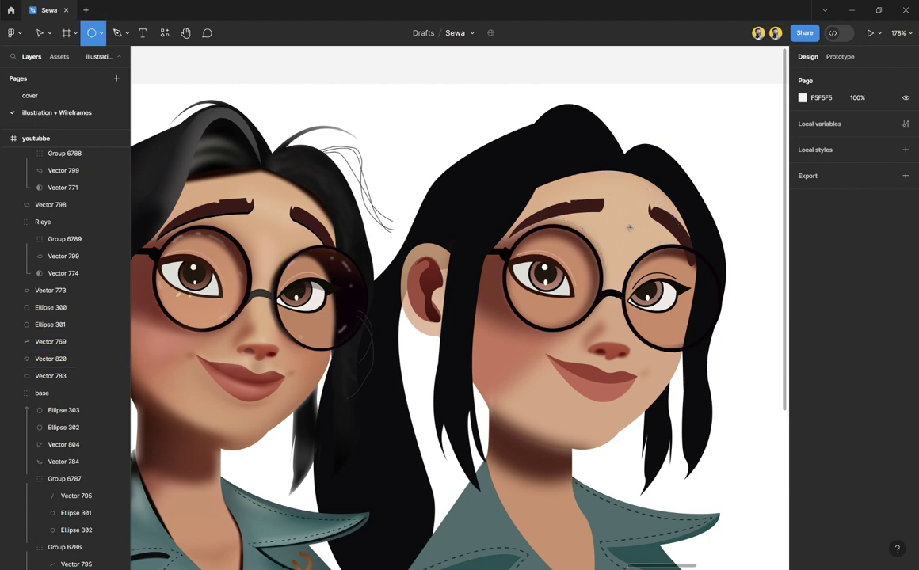
{"action": "left_click_drag", "start_coordinate": [595, 190], "coordinate": [654, 223]}
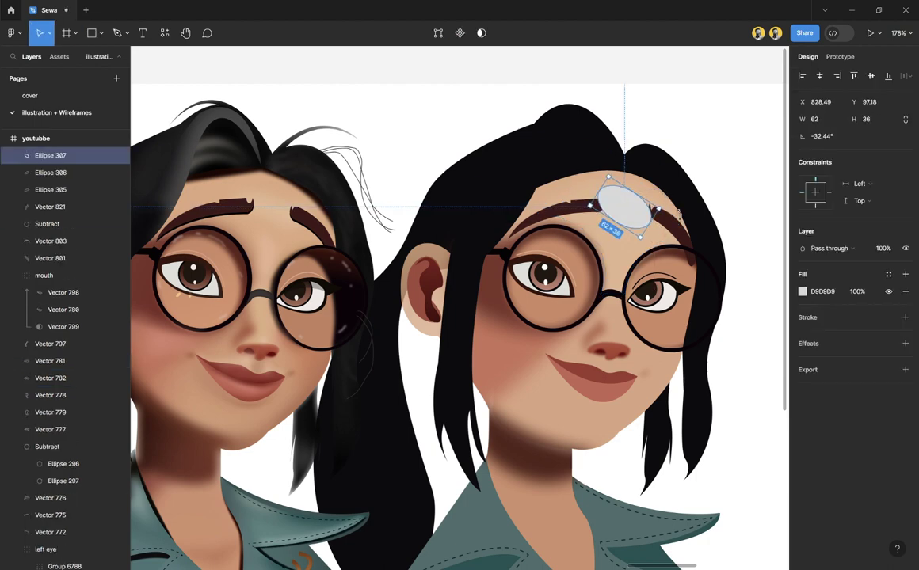
{"action": "key", "text": "Delete"}
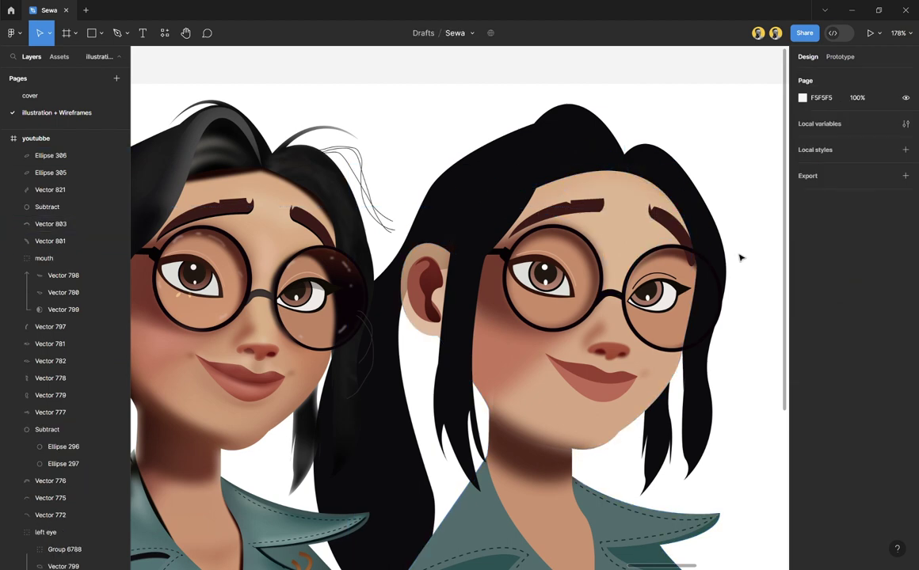
{"action": "left_click", "coordinate": [606, 345]}
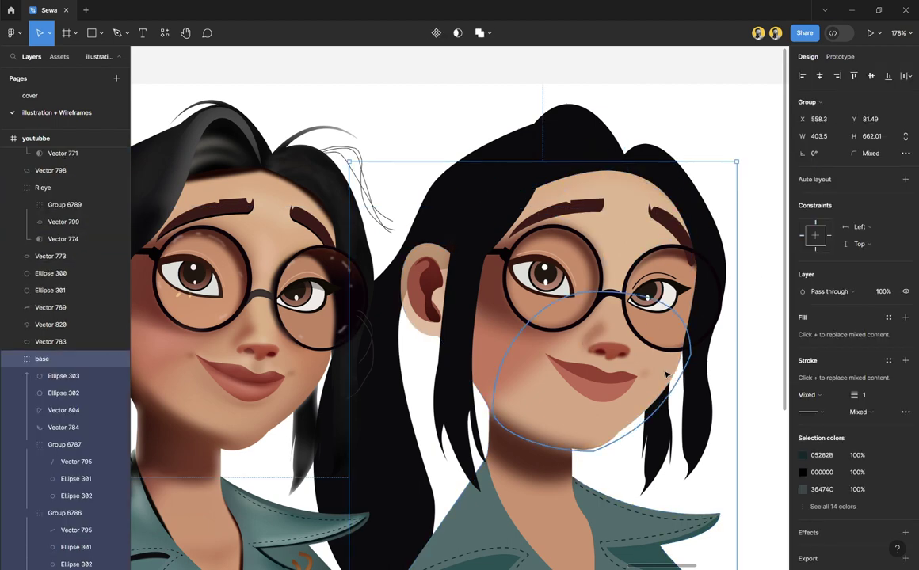
{"action": "double_click", "coordinate": [543, 285]}
{"action": "scroll", "coordinate": [597, 354], "scroll_direction": "down", "scroll_amount": 5}
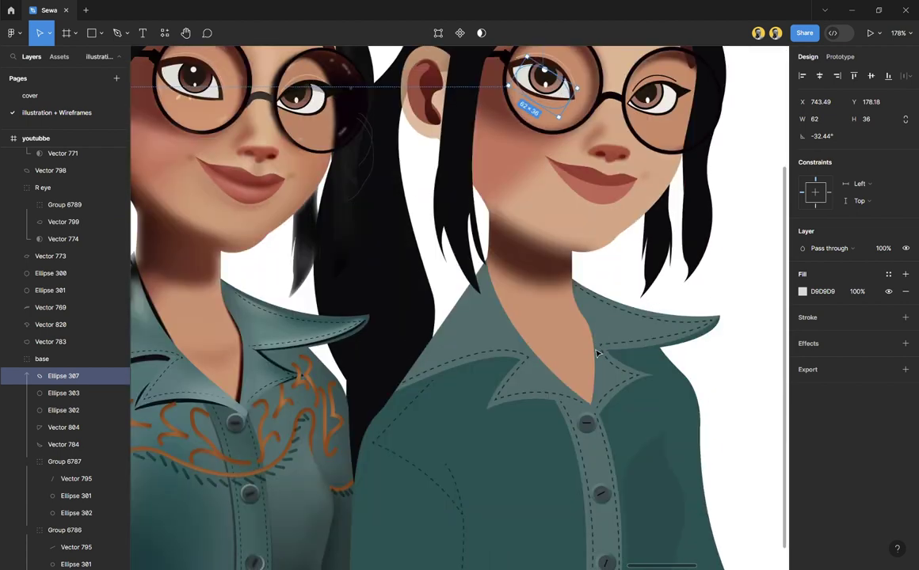
{"action": "scroll", "coordinate": [597, 354], "scroll_direction": "up", "scroll_amount": 2}
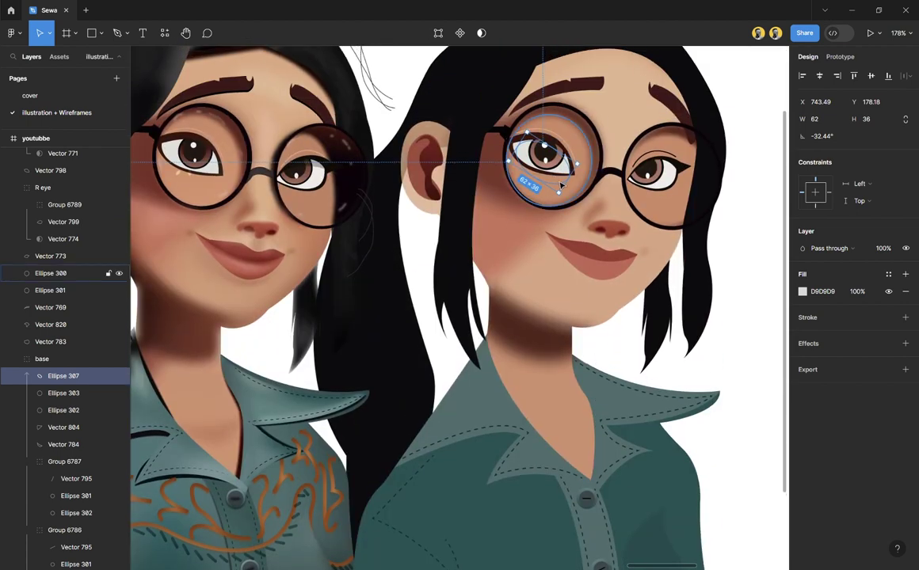
{"action": "left_click_drag", "start_coordinate": [555, 191], "coordinate": [640, 116]}
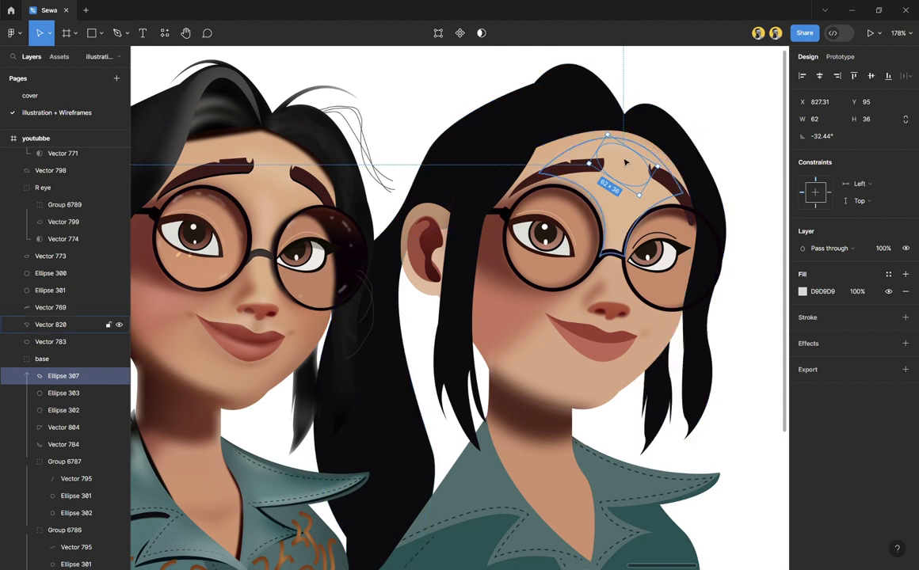
{"action": "scroll", "coordinate": [626, 214], "scroll_direction": "up", "scroll_amount": 3}
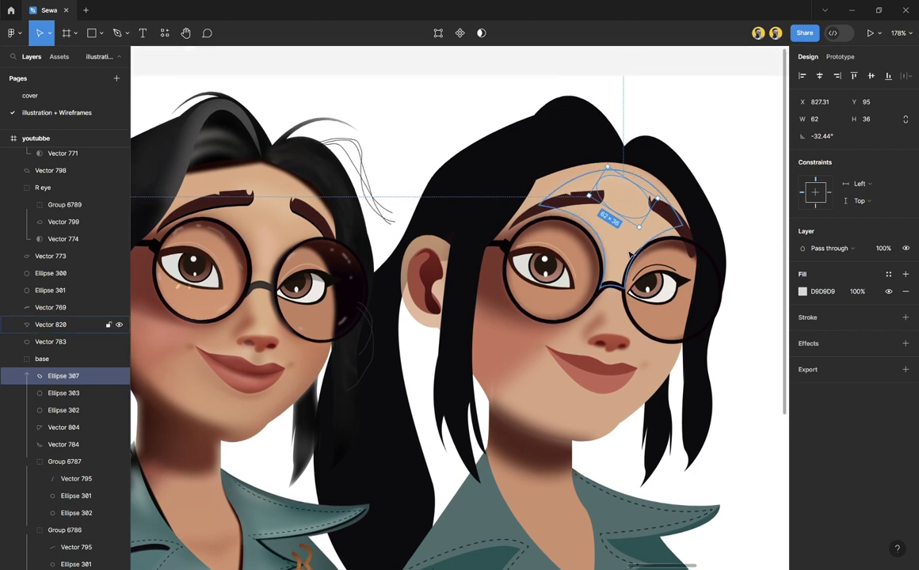
Step: Move Vector 820 inside the base group, below Ellipse 307 in the layer list
{"action": "left_click", "coordinate": [70, 324]}
{"action": "left_click_drag", "start_coordinate": [62, 326], "coordinate": [82, 390]}
{"action": "left_click", "coordinate": [82, 392]}
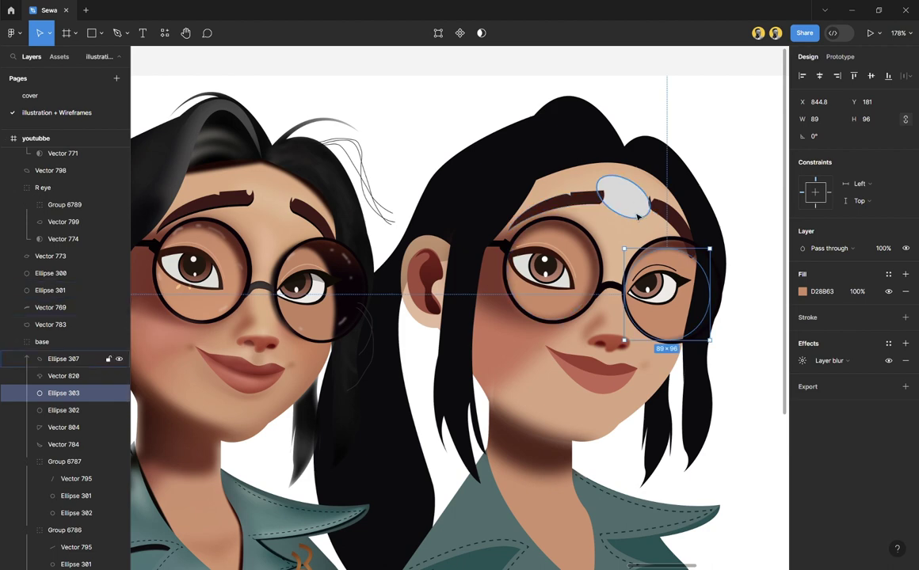
Step: Rotate the forehead oval flatter and fill it with light skin tone F9CAA1
{"action": "left_click", "coordinate": [638, 204]}
{"action": "scroll", "coordinate": [639, 211], "scroll_direction": "up", "scroll_amount": 1}
{"action": "left_click_drag", "start_coordinate": [672, 212], "coordinate": [628, 213]}
{"action": "key", "text": "i"}
{"action": "left_click", "coordinate": [564, 188]}
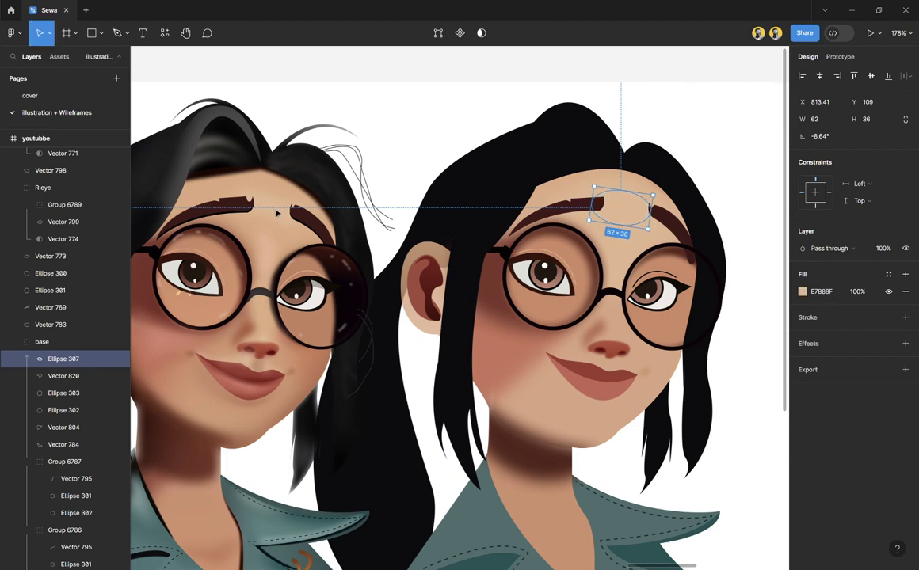
{"action": "left_click", "coordinate": [732, 277]}
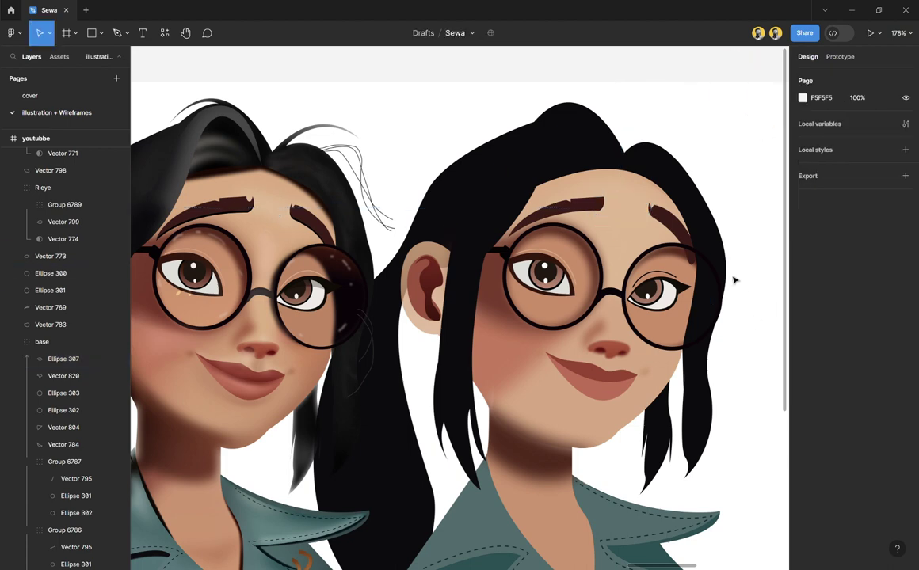
{"action": "left_click", "coordinate": [622, 207]}
{"action": "left_click", "coordinate": [801, 291]}
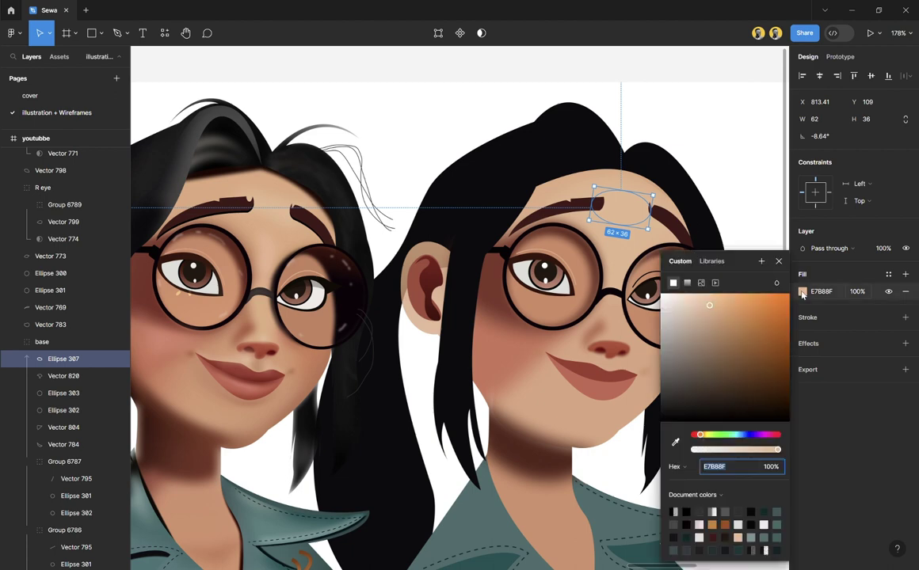
{"action": "left_click_drag", "start_coordinate": [709, 305], "coordinate": [705, 302]}
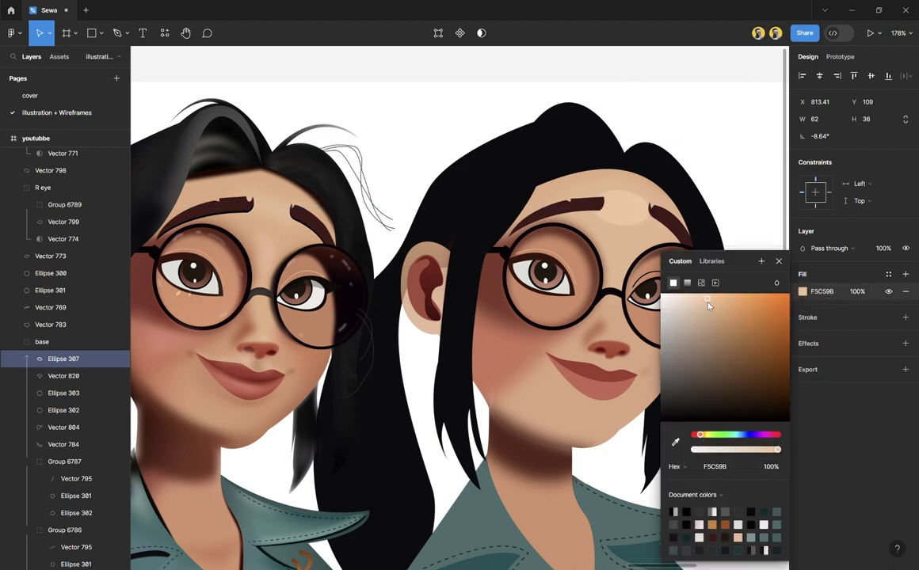
{"action": "left_click", "coordinate": [708, 304]}
{"action": "left_click", "coordinate": [792, 311]}
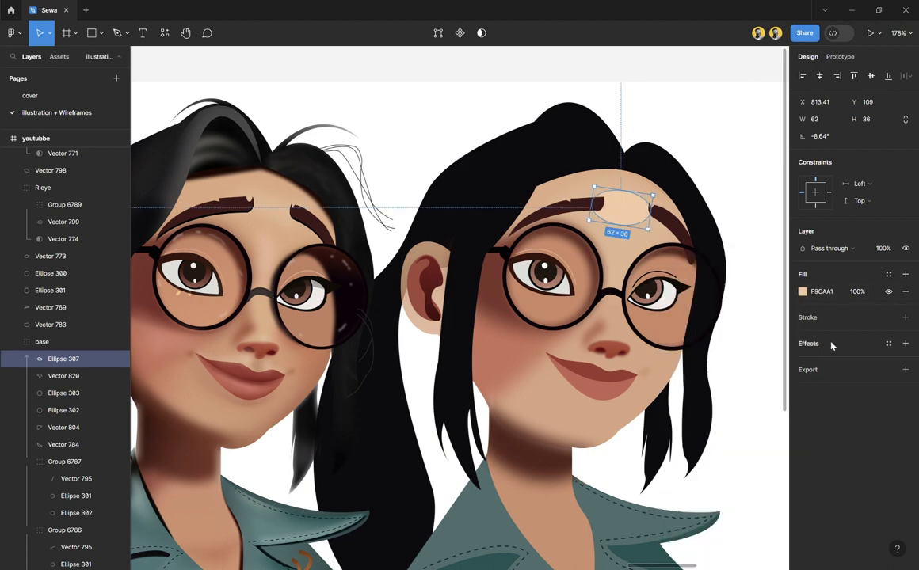
Step: Add a layer blur of 16 to the forehead oval Ellipse 307
{"action": "left_click", "coordinate": [906, 343]}
{"action": "left_click", "coordinate": [832, 360]}
{"action": "left_click", "coordinate": [841, 372]}
{"action": "left_click", "coordinate": [803, 361]}
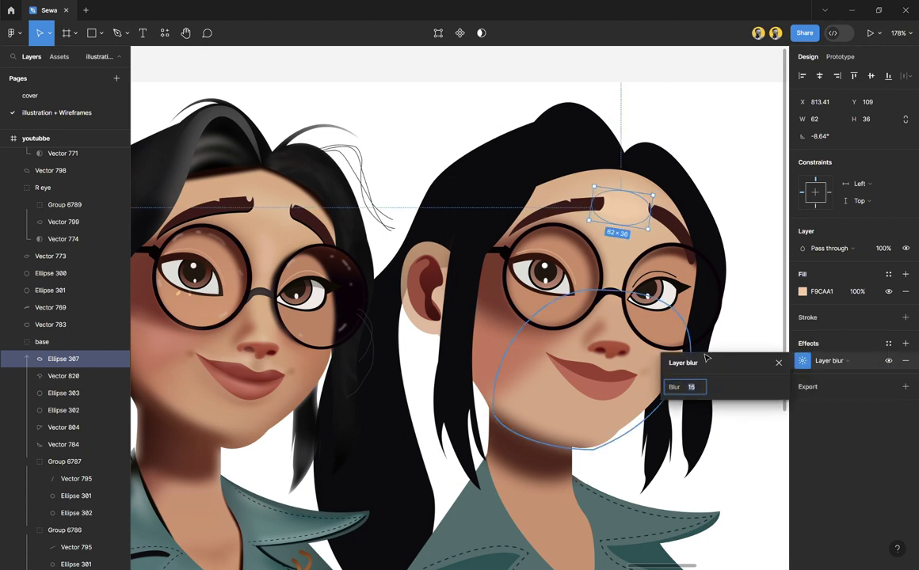
{"action": "left_click", "coordinate": [778, 363]}
{"action": "left_click", "coordinate": [758, 308]}
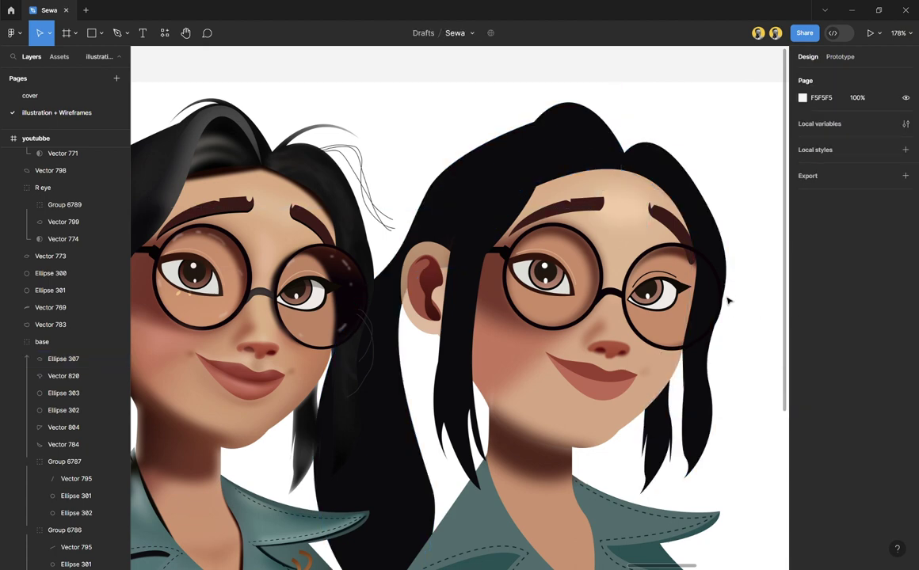
{"action": "scroll", "coordinate": [674, 366], "scroll_direction": "down", "scroll_amount": 2}
{"action": "scroll", "coordinate": [677, 402], "scroll_direction": "left", "scroll_amount": 3}
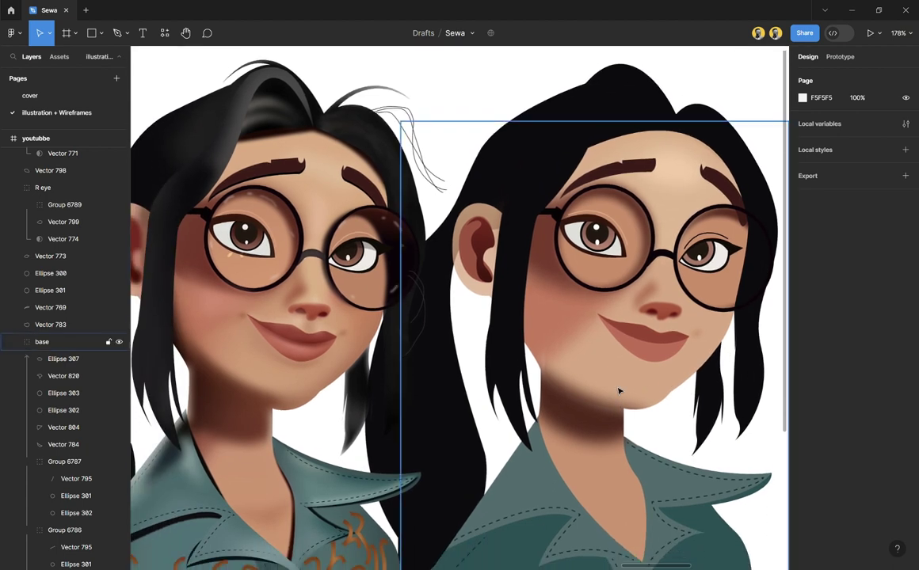
Step: Draw a closed shadow path under the right girl's chin following the jawline
{"action": "left_click", "coordinate": [618, 390]}
{"action": "key", "text": "p"}
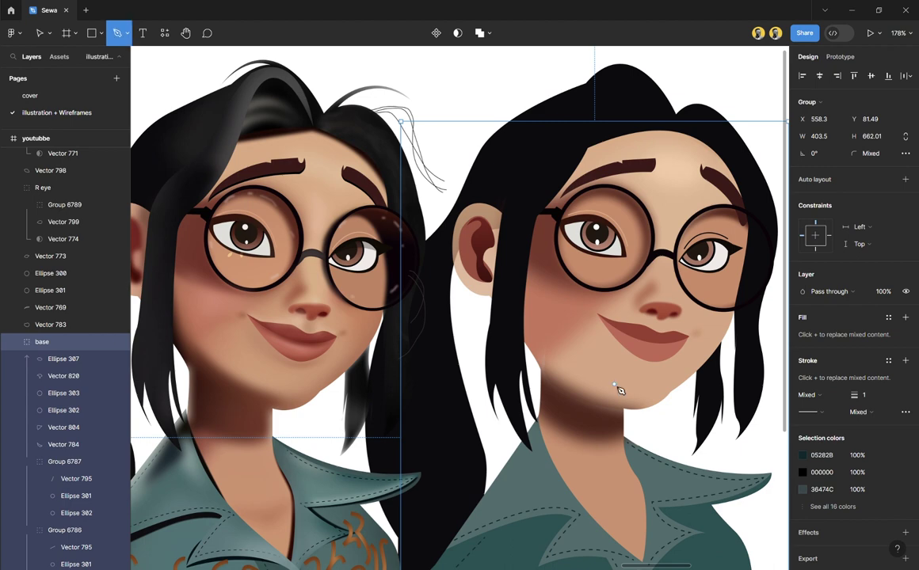
{"action": "left_click", "coordinate": [657, 412]}
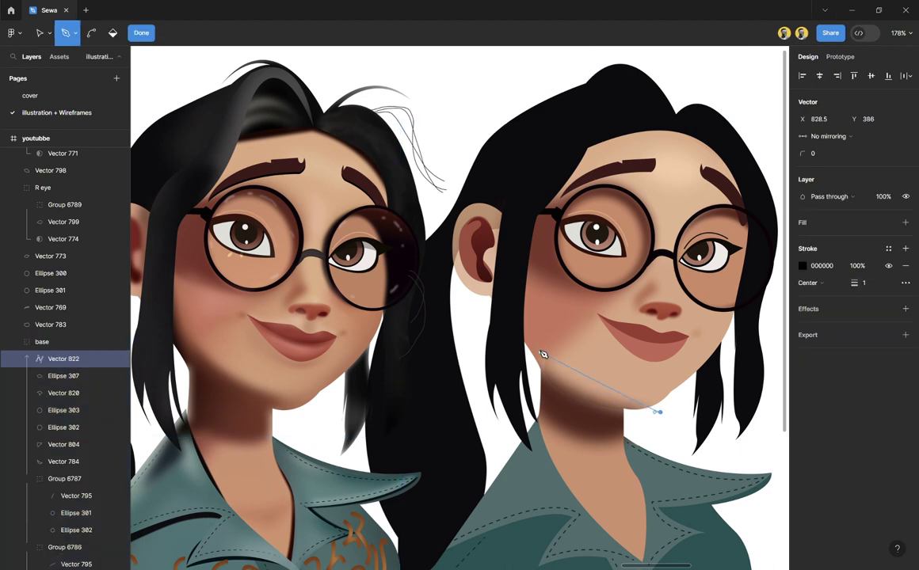
{"action": "left_click_drag", "start_coordinate": [507, 322], "coordinate": [472, 267]}
{"action": "left_click", "coordinate": [508, 322]}
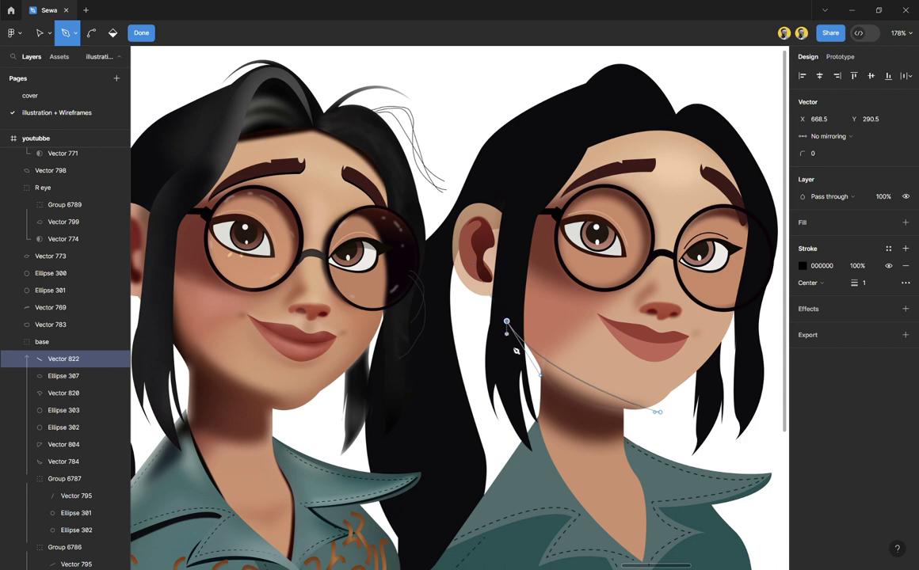
{"action": "left_click", "coordinate": [657, 412]}
{"action": "mouse_move", "coordinate": [660, 413]}
{"action": "left_mouse_down"}
{"action": "mouse_move", "coordinate": [790, 397]}
{"action": "mouse_move", "coordinate": [667, 404]}
{"action": "mouse_move", "coordinate": [683, 392]}
{"action": "left_mouse_up"}
{"action": "key", "text": "Escape"}
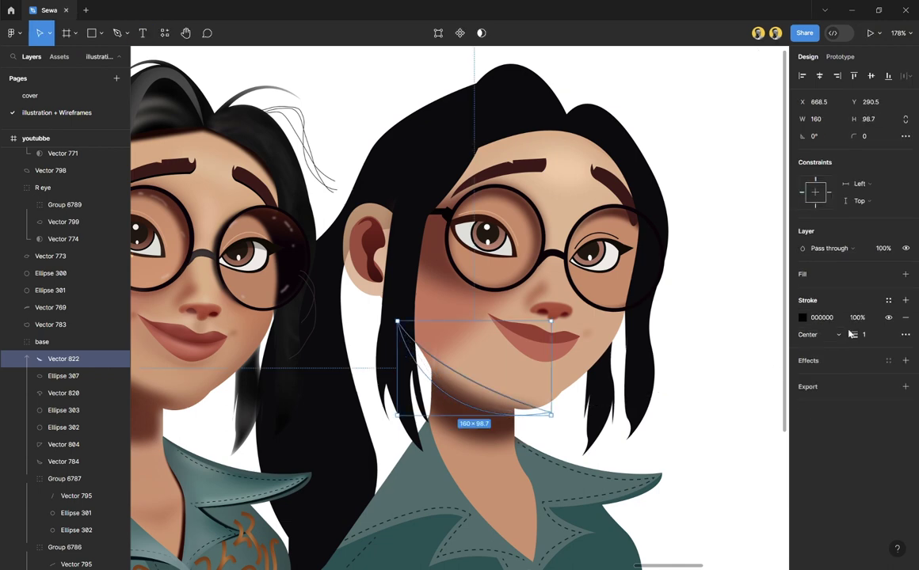
Step: Remove the chin shadow's outline and fill it with a sampled skin colour
{"action": "left_click", "coordinate": [906, 317]}
{"action": "key", "text": "i"}
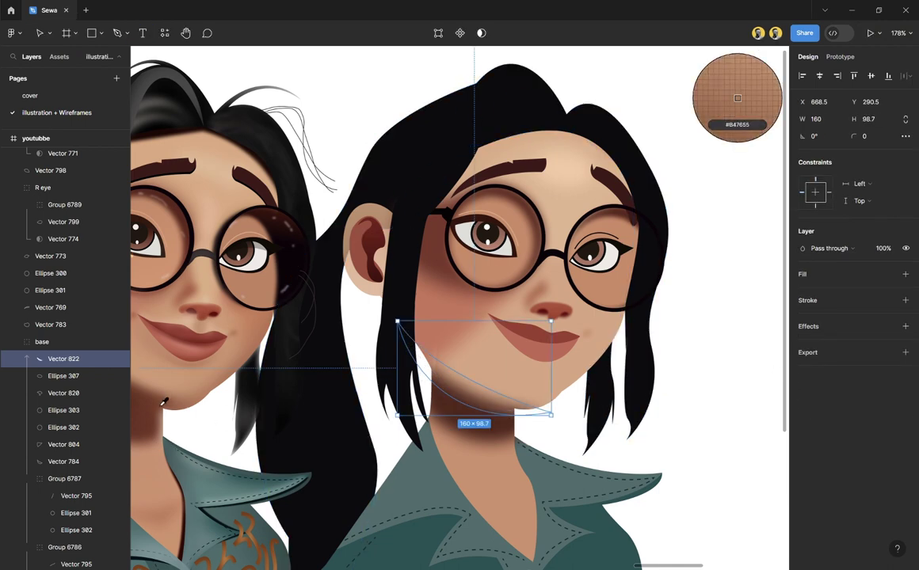
{"action": "left_click", "coordinate": [546, 349]}
{"action": "scroll", "coordinate": [552, 367], "scroll_direction": "left", "scroll_amount": 5}
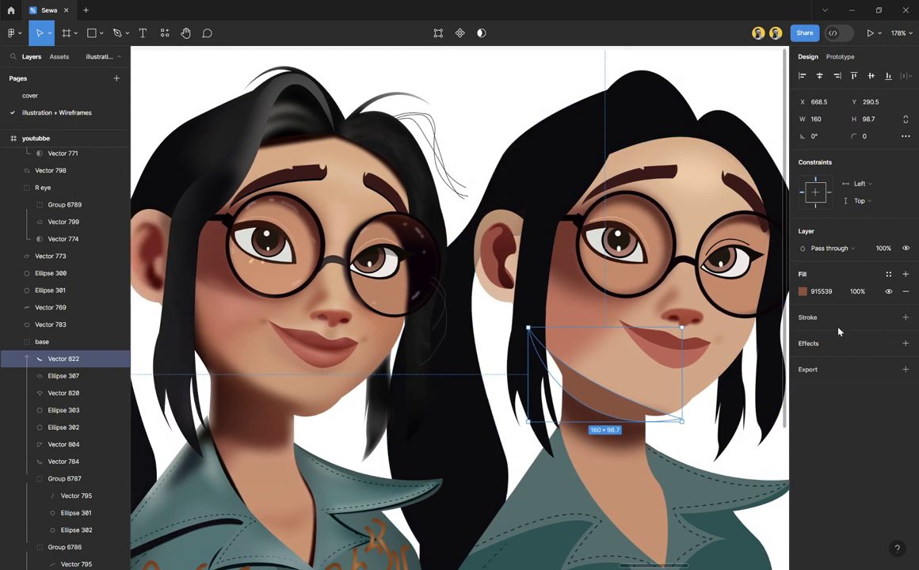
{"action": "key", "text": "ctrl+shift+bracketleft"}
{"action": "key", "text": "ctrl+z"}
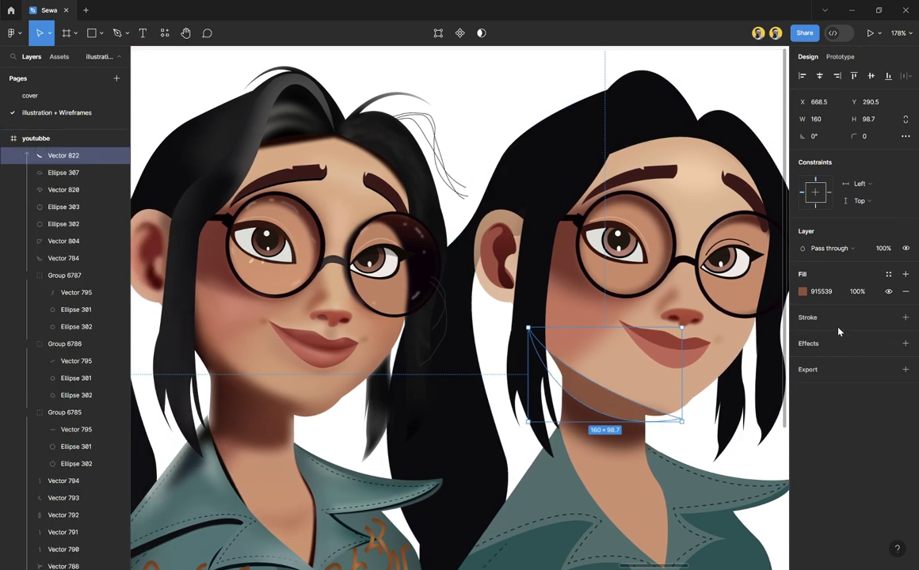
Step: Give the chin shadow Vector 822 a layer blur of 15 and dark brown fill 57291B
{"action": "left_click", "coordinate": [838, 343]}
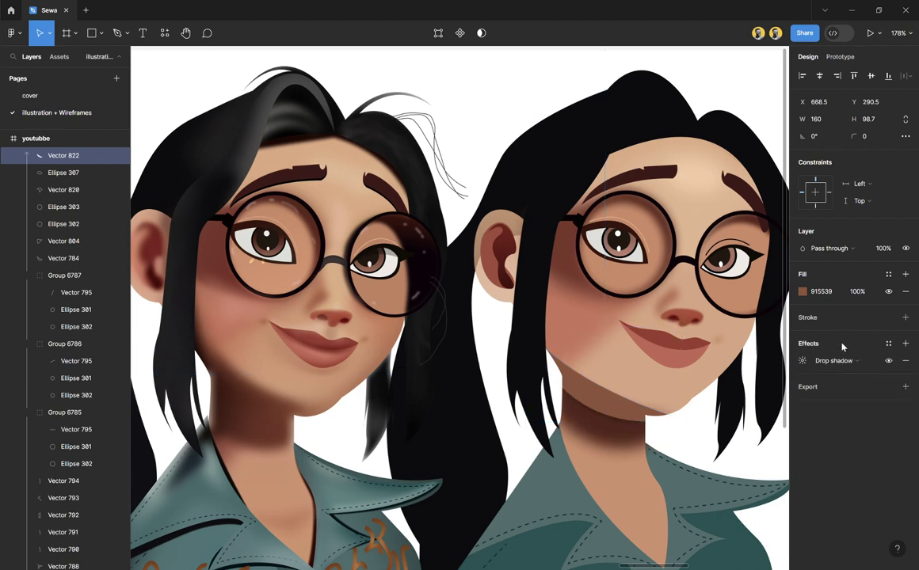
{"action": "left_click", "coordinate": [827, 360]}
{"action": "left_click", "coordinate": [832, 373]}
{"action": "left_click", "coordinate": [802, 361]}
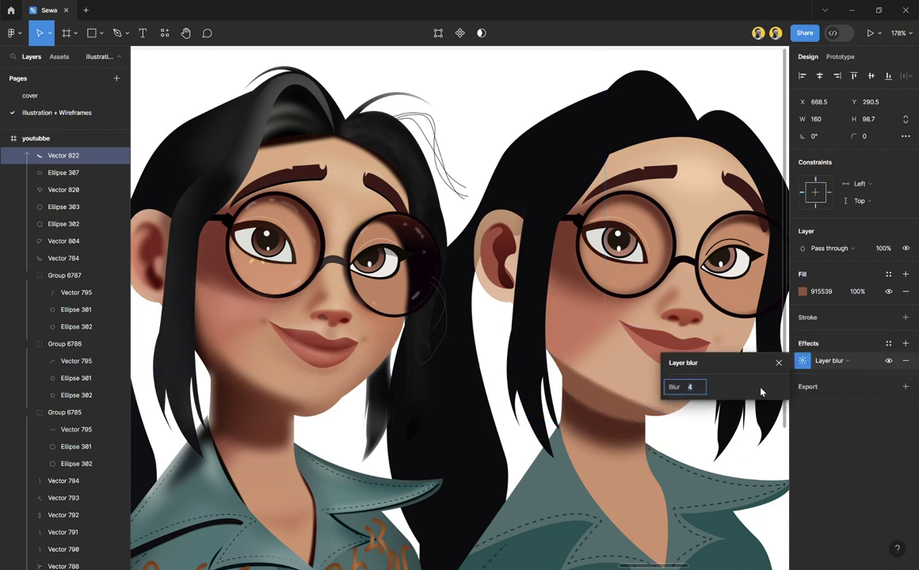
{"action": "left_click_drag", "start_coordinate": [674, 386], "coordinate": [734, 396]}
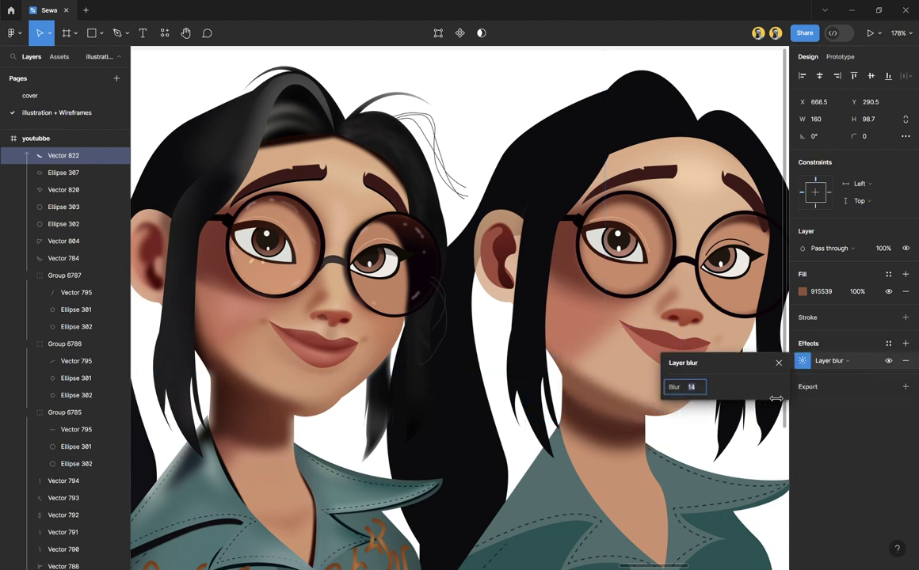
{"action": "left_click_drag", "start_coordinate": [790, 397], "coordinate": [789, 396]}
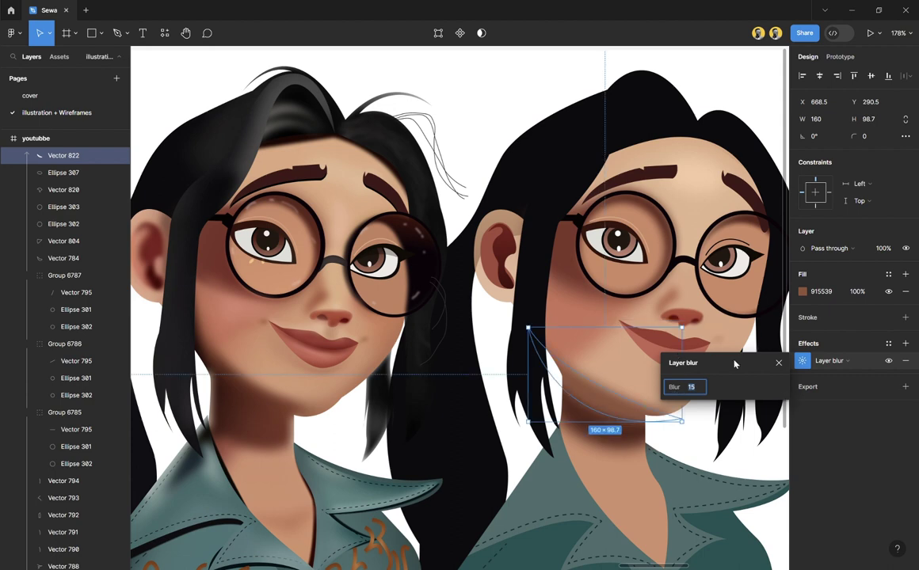
{"action": "left_click", "coordinate": [779, 362]}
{"action": "key", "text": "i"}
{"action": "left_click", "coordinate": [646, 424]}
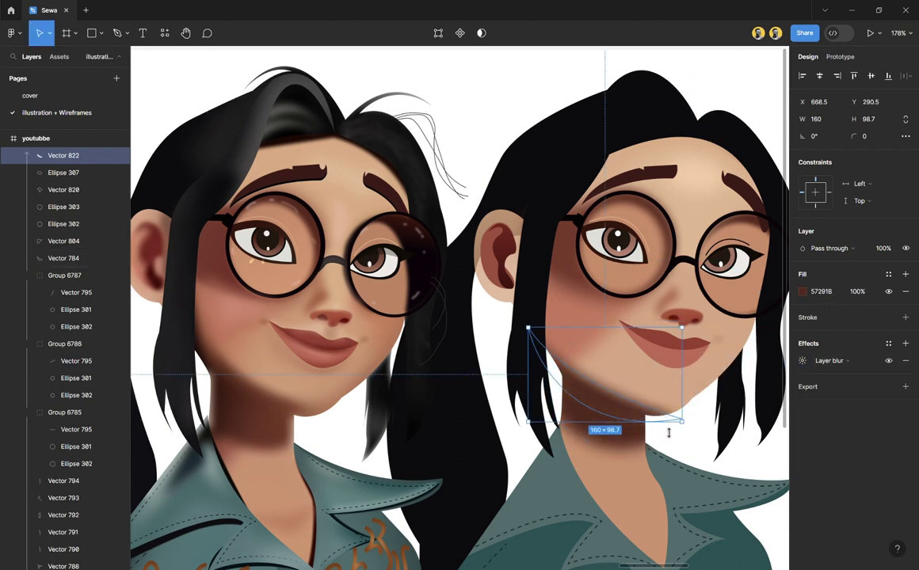
{"action": "key", "text": "Escape"}
{"action": "scroll", "coordinate": [602, 452], "scroll_direction": "down", "scroll_amount": 2}
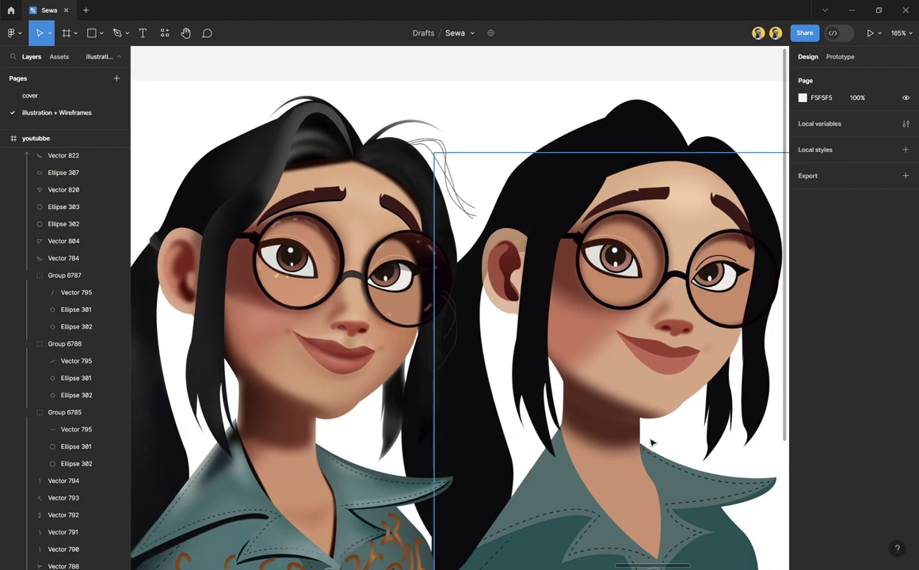
Step: Draw a closed curved path along the right girl's lower lip with the Pen tool
{"action": "scroll", "coordinate": [652, 441], "scroll_direction": "right", "scroll_amount": 2}
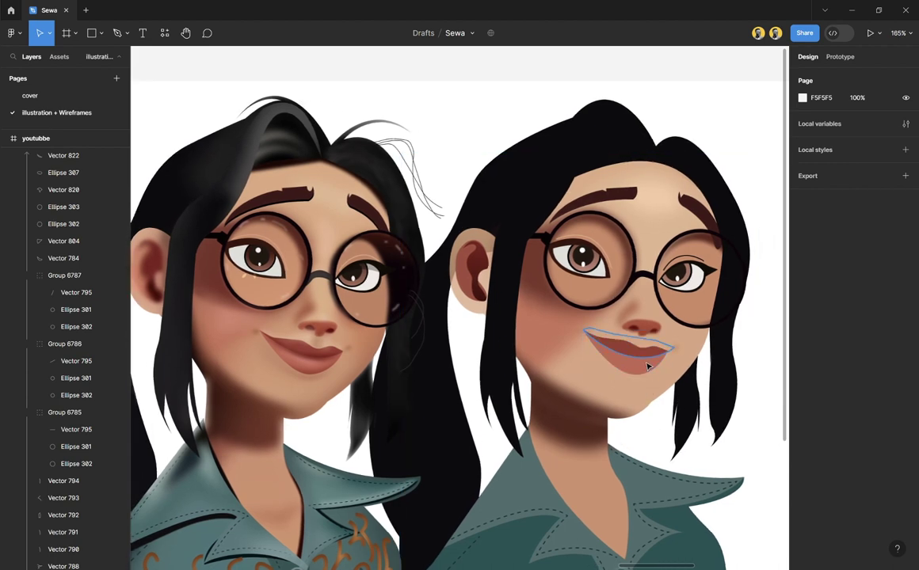
{"action": "scroll", "coordinate": [647, 366], "scroll_direction": "up", "scroll_amount": 3}
{"action": "scroll", "coordinate": [641, 362], "scroll_direction": "up", "scroll_amount": 1}
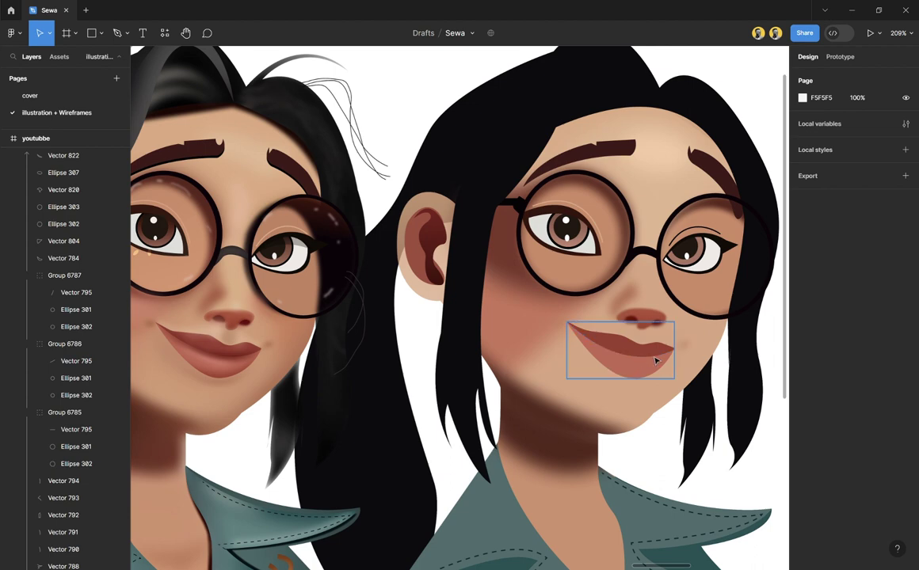
{"action": "key", "text": "p"}
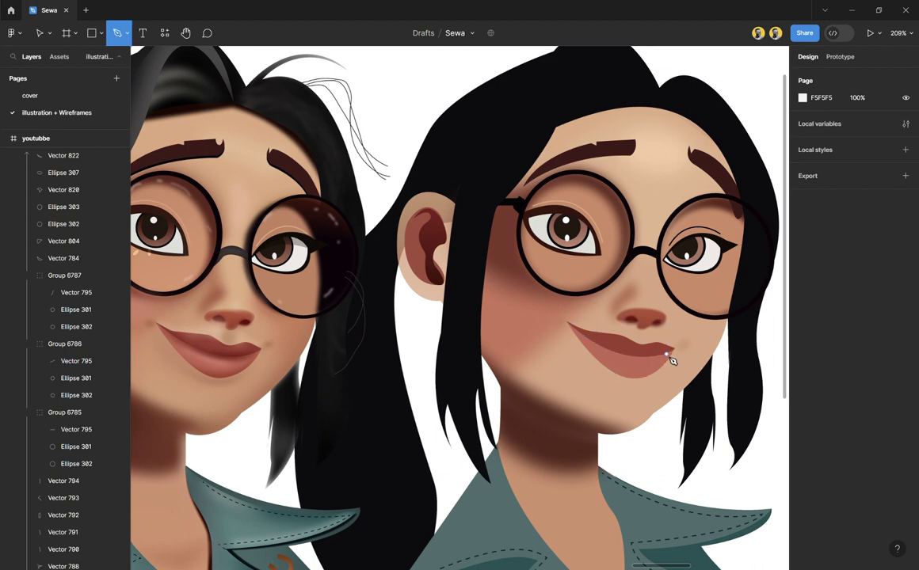
{"action": "left_click", "coordinate": [666, 355]}
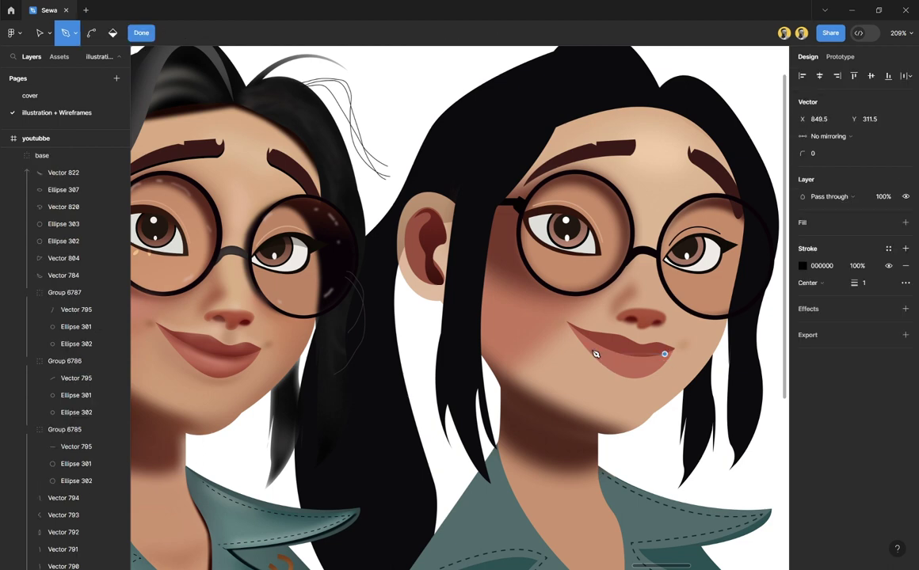
{"action": "left_click_drag", "start_coordinate": [582, 336], "coordinate": [548, 310]}
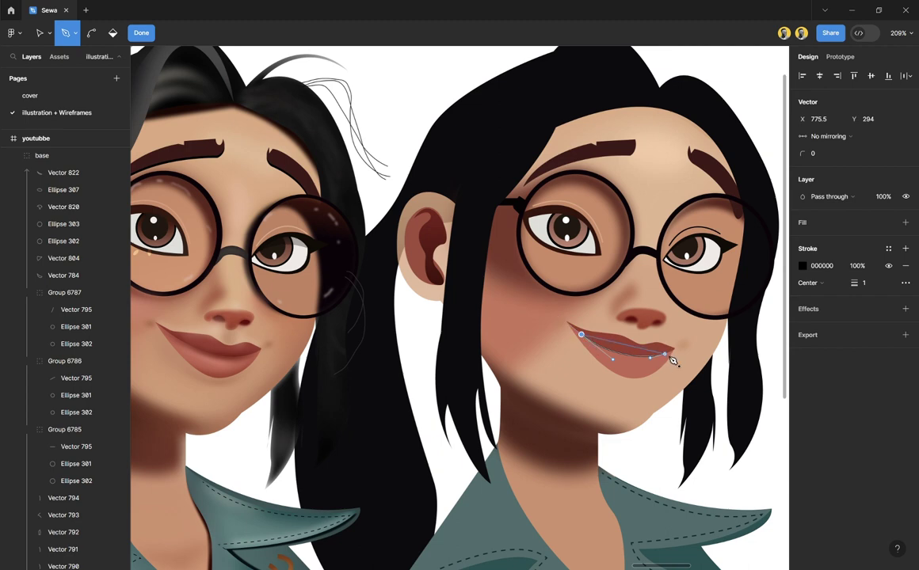
{"action": "left_click_drag", "start_coordinate": [667, 356], "coordinate": [712, 325]}
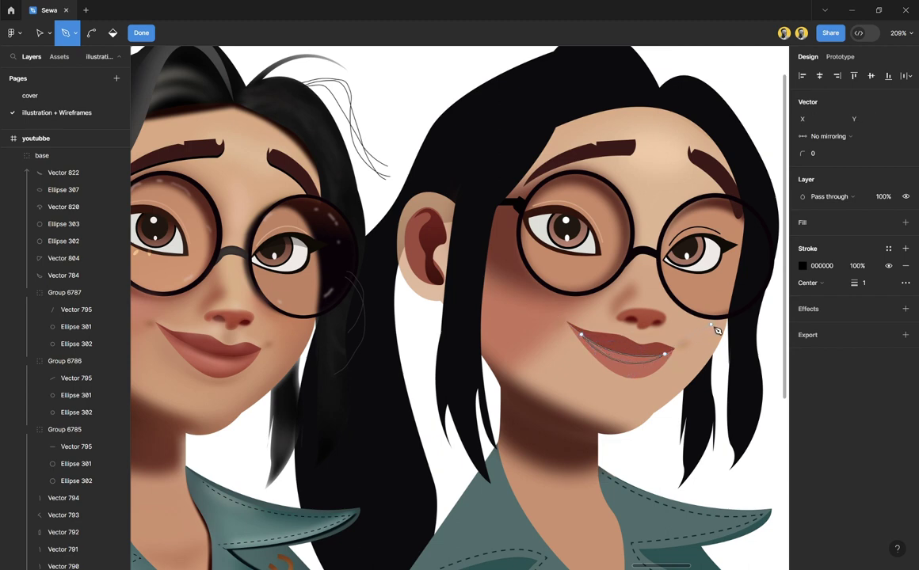
{"action": "left_click", "coordinate": [712, 325]}
{"action": "key", "text": "Escape"}
{"action": "key", "text": "Escape"}
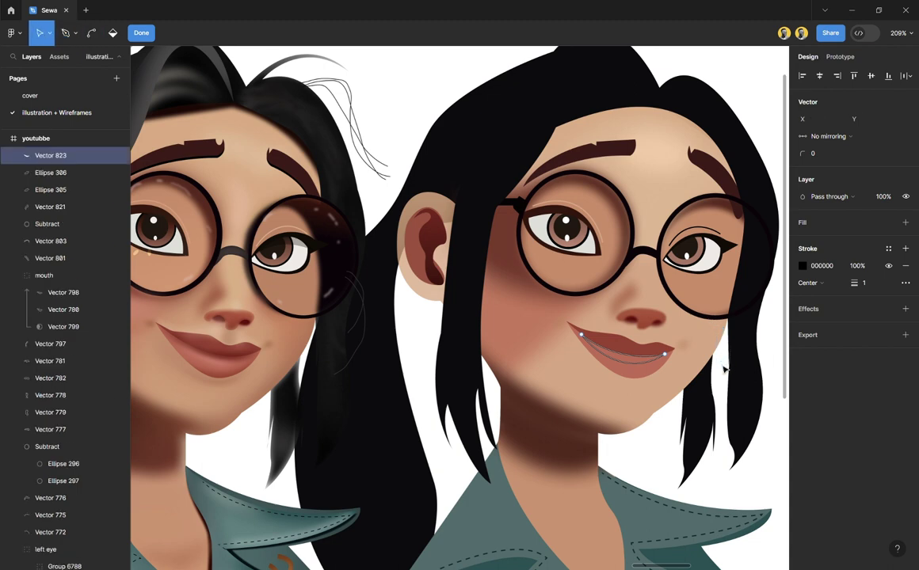
Step: Remove the lip shape's outline and fill it with the left girl's lip colour CA6F5A
{"action": "left_click", "coordinate": [905, 265]}
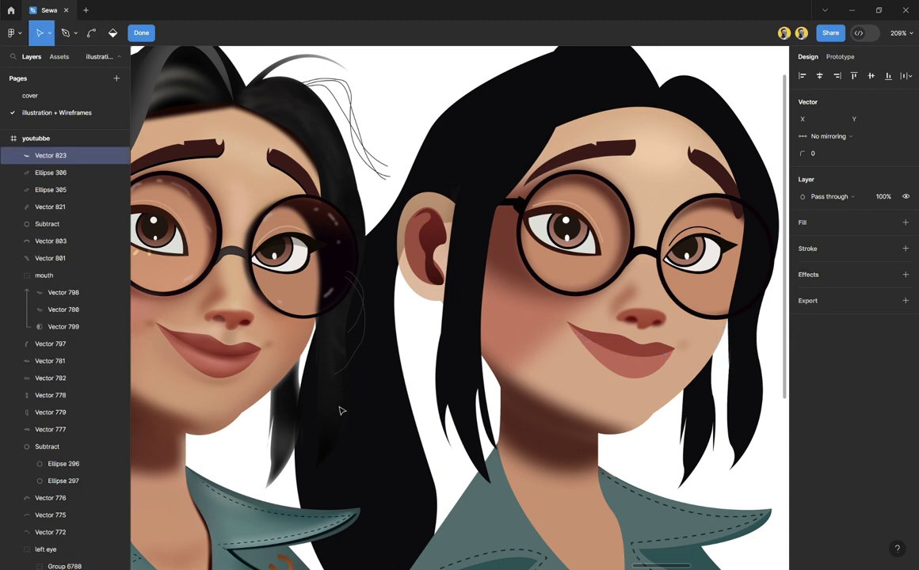
{"action": "key", "text": "i"}
{"action": "left_click", "coordinate": [216, 375]}
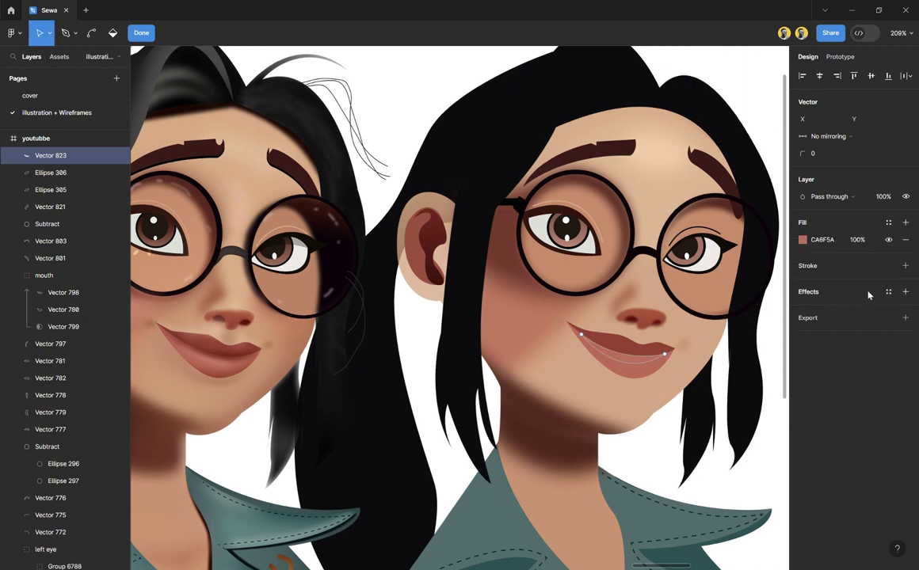
Step: Nudge the lower-lip shape down, move it into the mouth group, and lighten it to D57762
{"action": "key", "text": "Escape"}
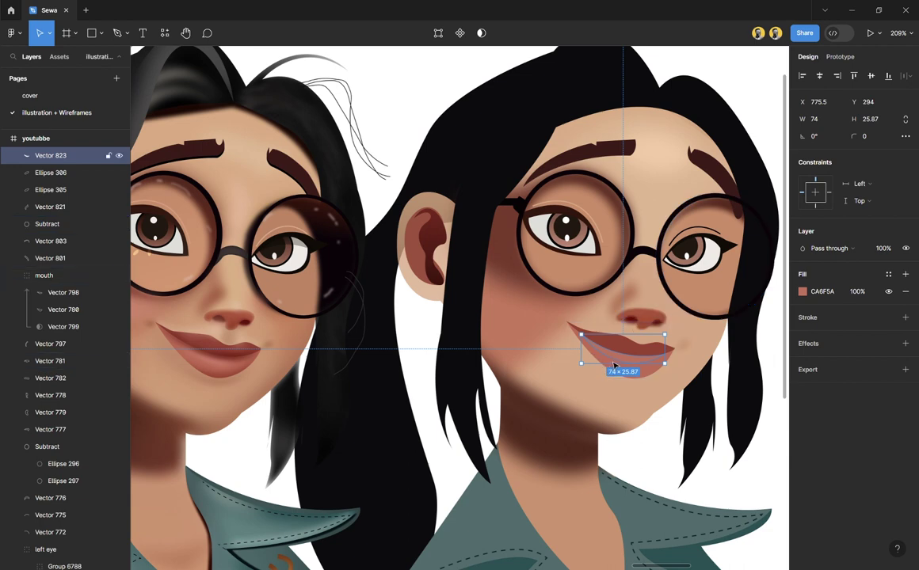
{"action": "left_click_drag", "start_coordinate": [631, 362], "coordinate": [632, 370]}
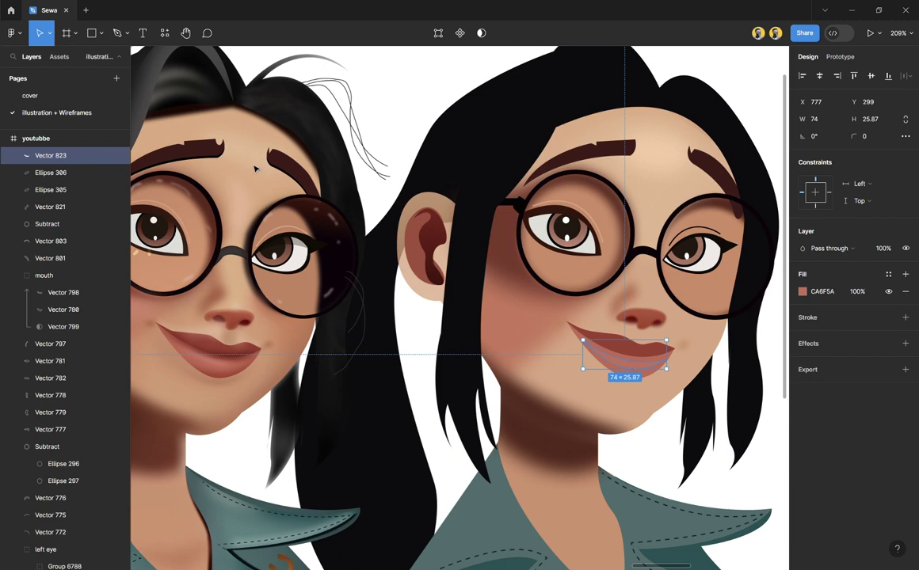
{"action": "left_click_drag", "start_coordinate": [53, 158], "coordinate": [61, 285]}
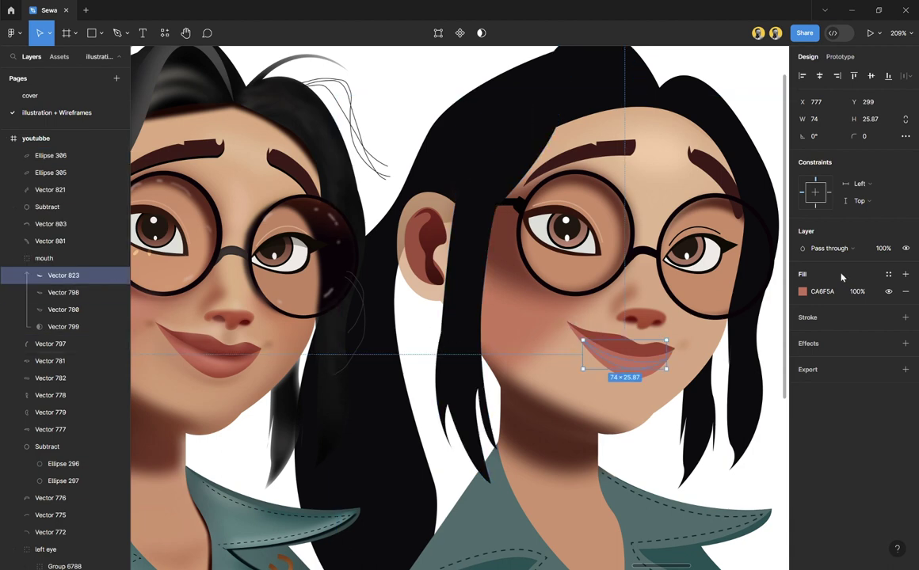
{"action": "left_click", "coordinate": [802, 292]}
{"action": "left_click_drag", "start_coordinate": [732, 322], "coordinate": [729, 315]}
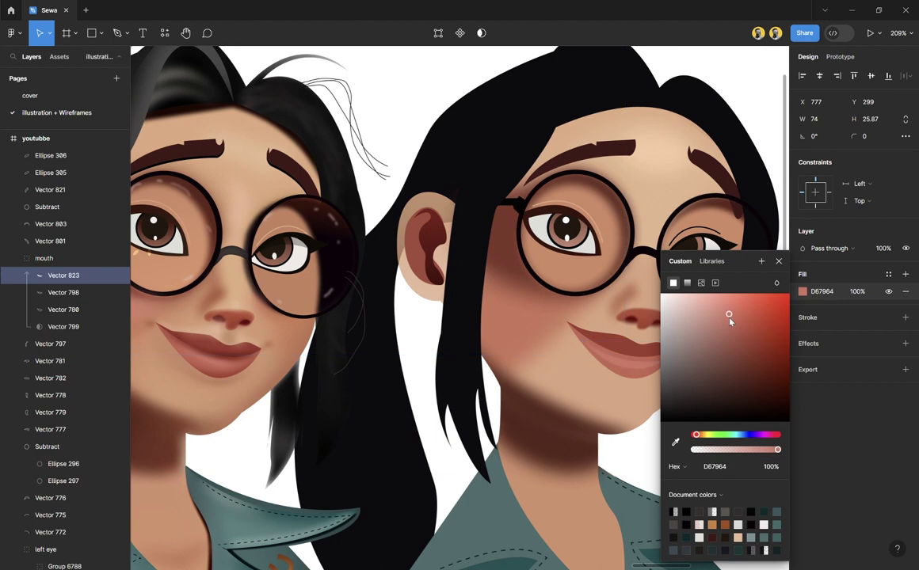
{"action": "key", "text": "Escape"}
Step: Give the lower-lip shape a layer blur of 9
{"action": "scroll", "coordinate": [717, 337], "scroll_direction": "up", "scroll_amount": 3}
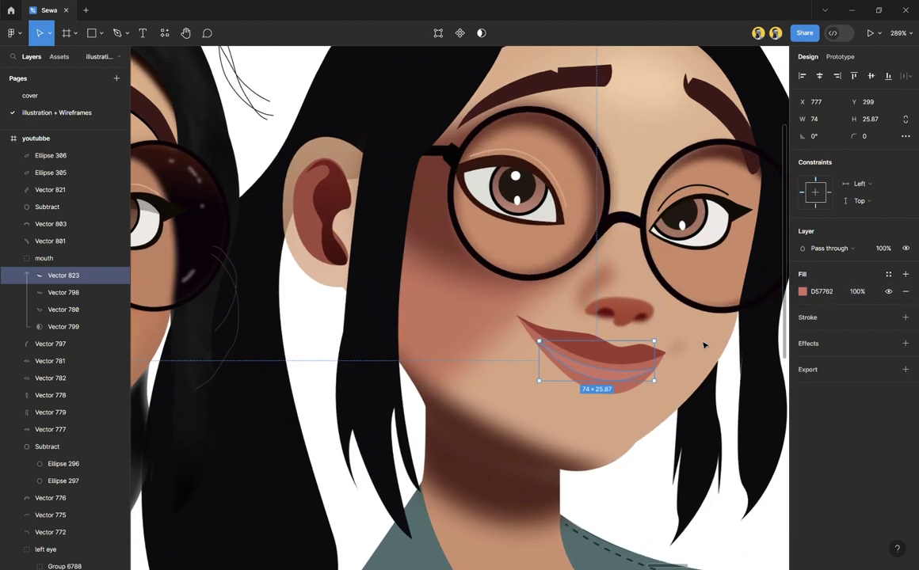
{"action": "left_click", "coordinate": [848, 346]}
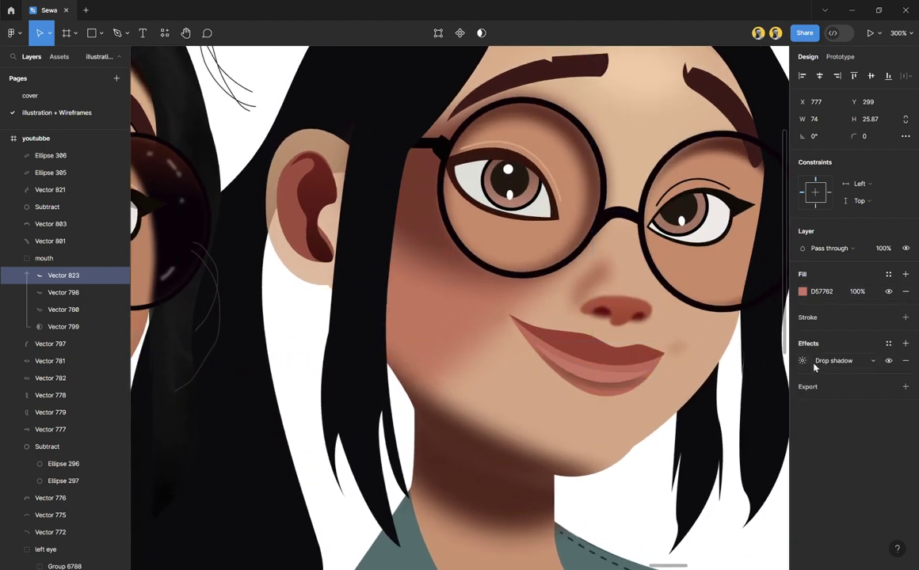
{"action": "left_click", "coordinate": [836, 360]}
{"action": "left_click", "coordinate": [847, 380]}
{"action": "left_click", "coordinate": [802, 360]}
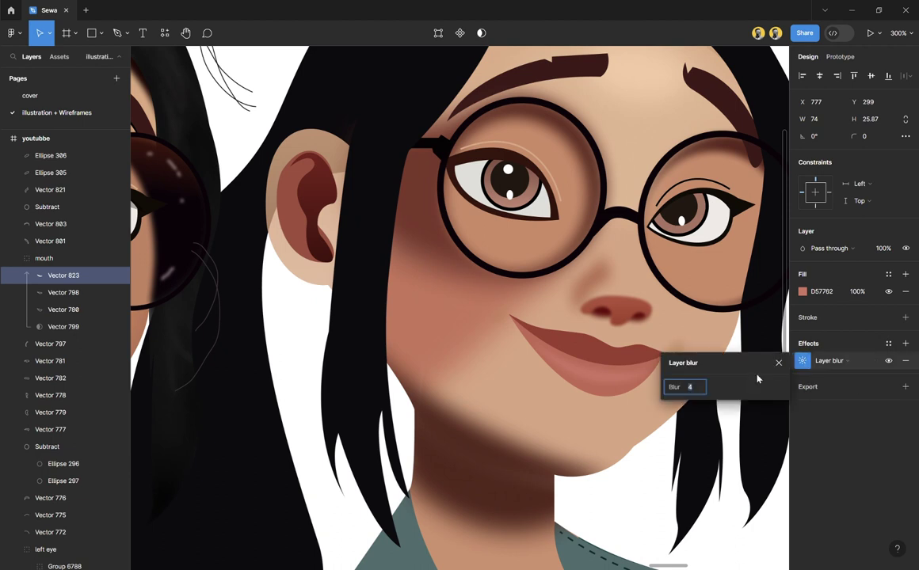
{"action": "left_click_drag", "start_coordinate": [674, 387], "coordinate": [724, 388]}
{"action": "left_click", "coordinate": [778, 361]}
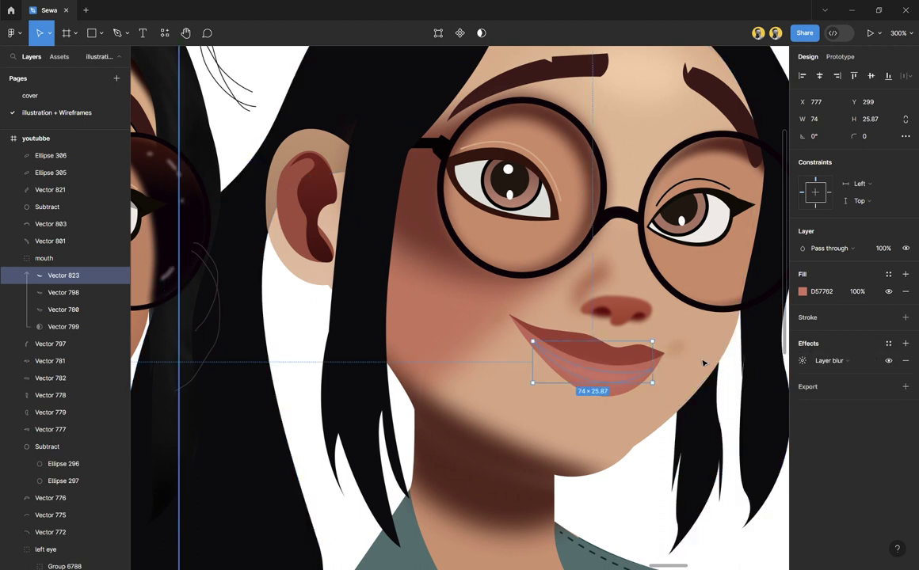
{"action": "scroll", "coordinate": [627, 377], "scroll_direction": "up", "scroll_amount": 2}
{"action": "scroll", "coordinate": [627, 377], "scroll_direction": "up", "scroll_amount": 2}
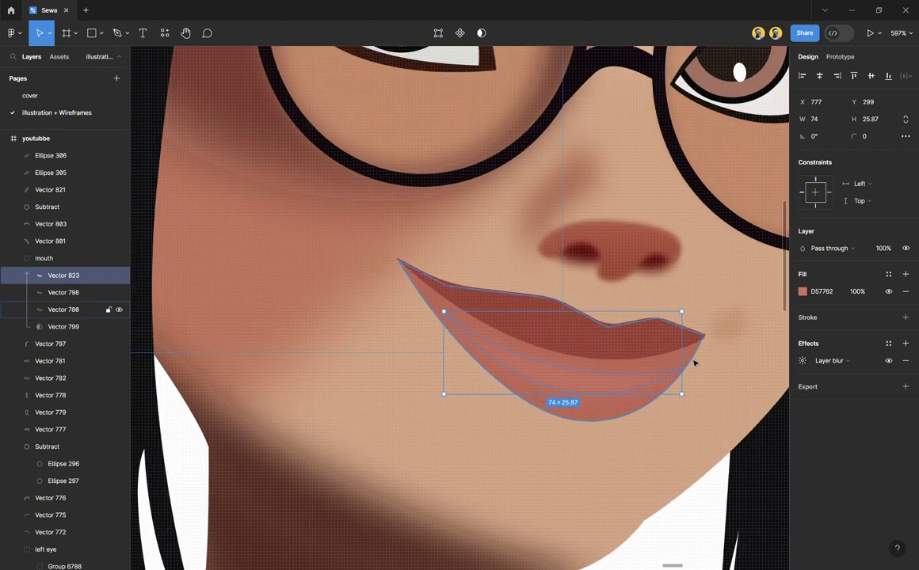
Step: Draw a closed curved path along the line between the lips with the Pen tool
{"action": "key", "text": "p"}
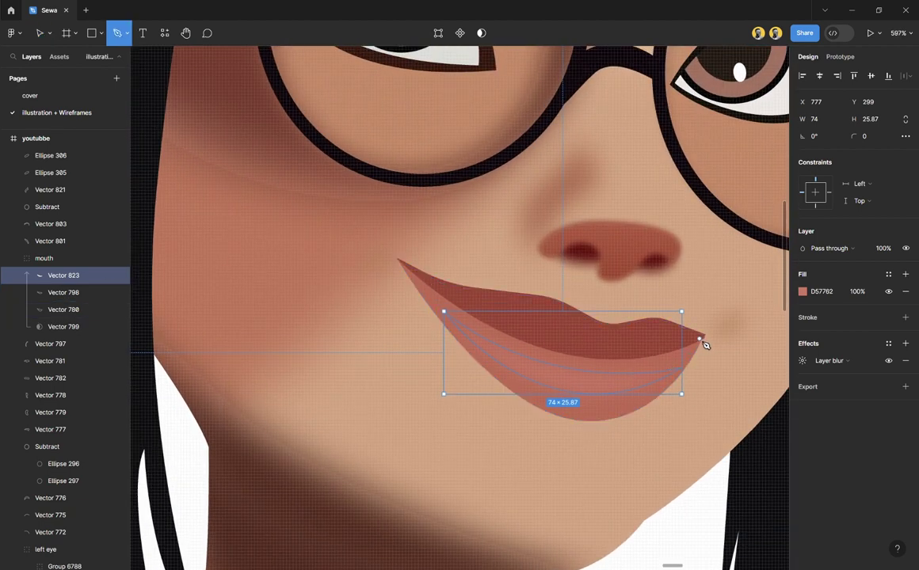
{"action": "left_click", "coordinate": [700, 339]}
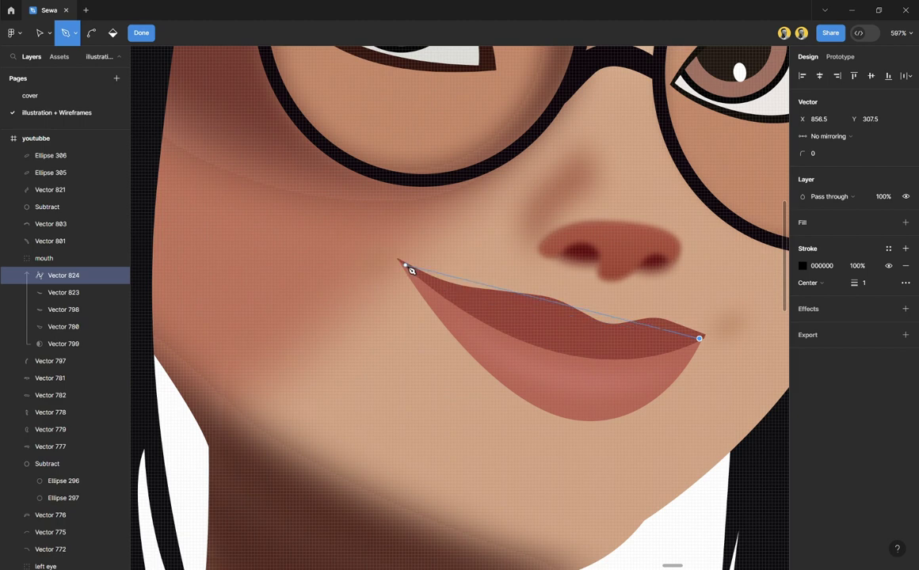
{"action": "left_click_drag", "start_coordinate": [404, 266], "coordinate": [249, 118]}
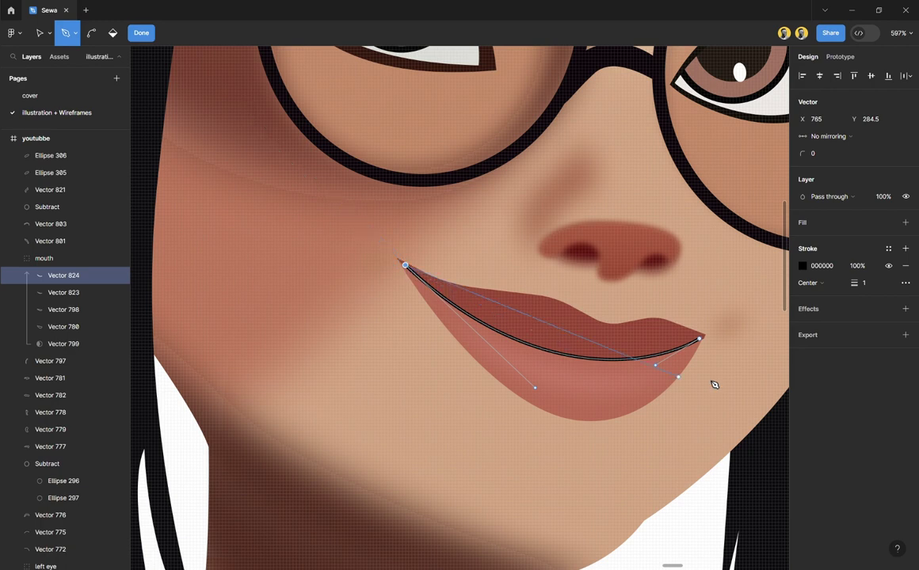
{"action": "left_click_drag", "start_coordinate": [700, 339], "coordinate": [736, 247]}
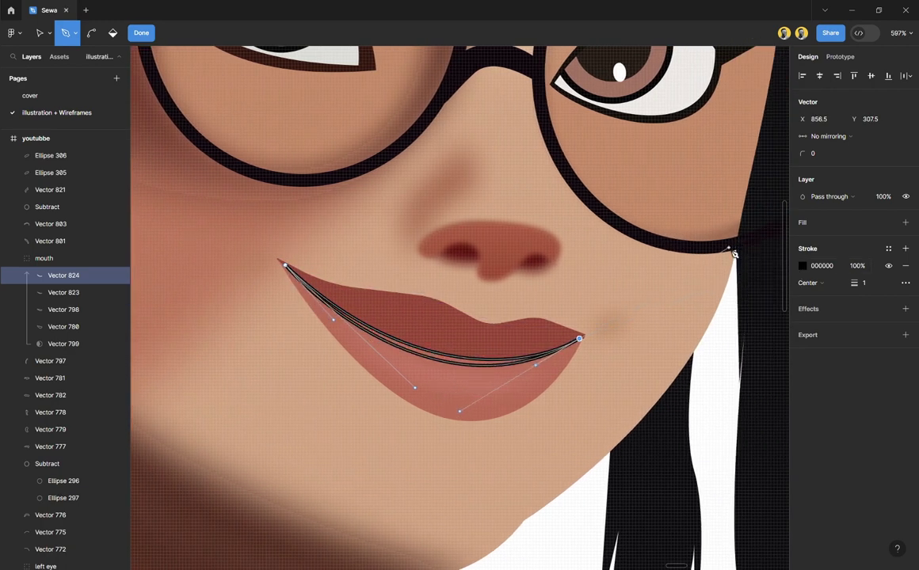
{"action": "key", "text": "Escape"}
{"action": "key", "text": "Escape"}
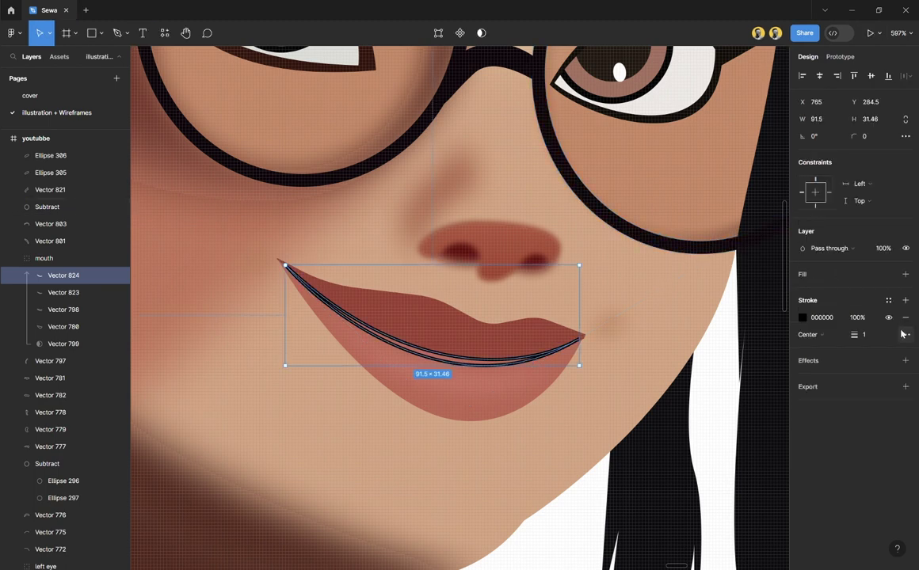
Step: Remove the lip line's stroke, eyedrop dark red #822919 into its fill, and add a layer blur of 4
{"action": "left_click", "coordinate": [905, 317]}
{"action": "scroll", "coordinate": [552, 359], "scroll_direction": "down", "scroll_amount": 5}
{"action": "scroll", "coordinate": [552, 359], "scroll_direction": "left", "scroll_amount": 8}
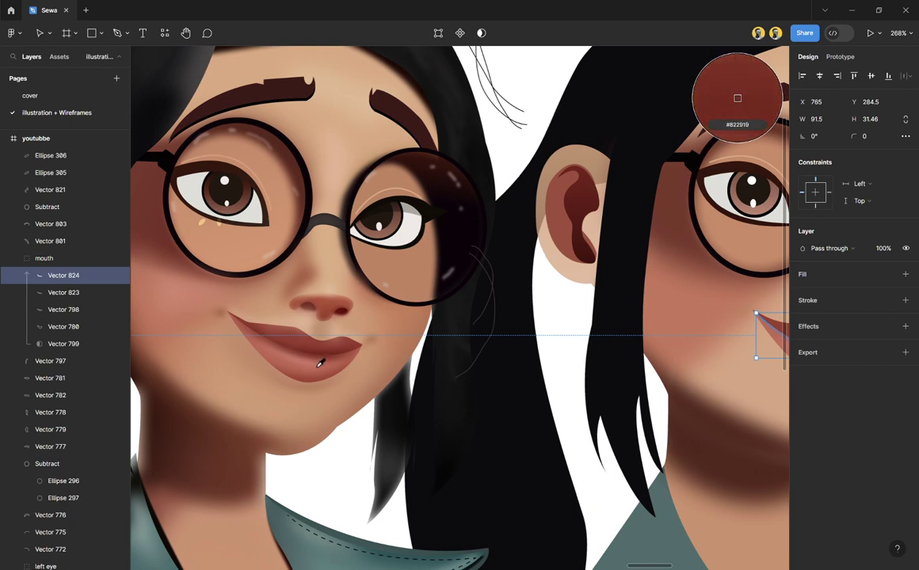
{"action": "left_click", "coordinate": [320, 364]}
{"action": "scroll", "coordinate": [697, 380], "scroll_direction": "up", "scroll_amount": 5}
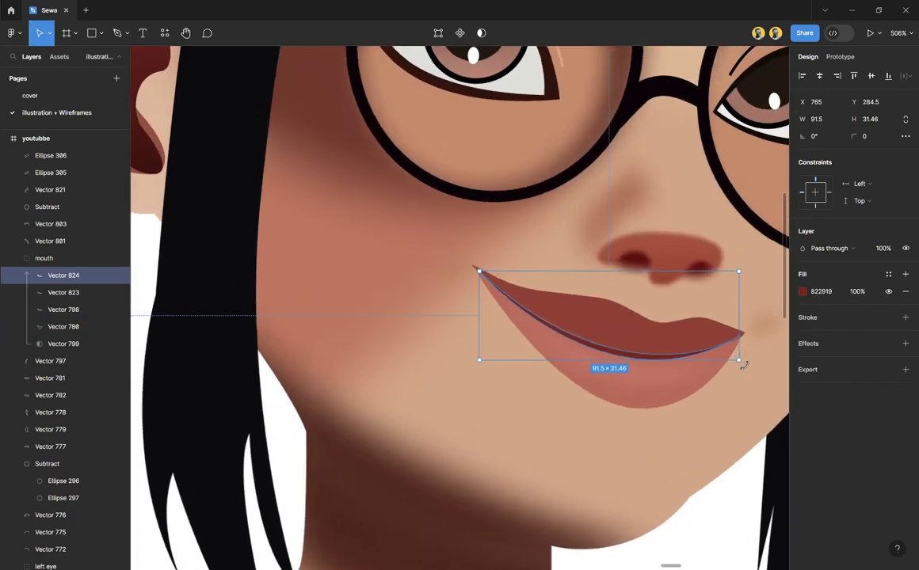
{"action": "left_click", "coordinate": [906, 343]}
{"action": "left_click", "coordinate": [828, 360]}
{"action": "left_click", "coordinate": [837, 377]}
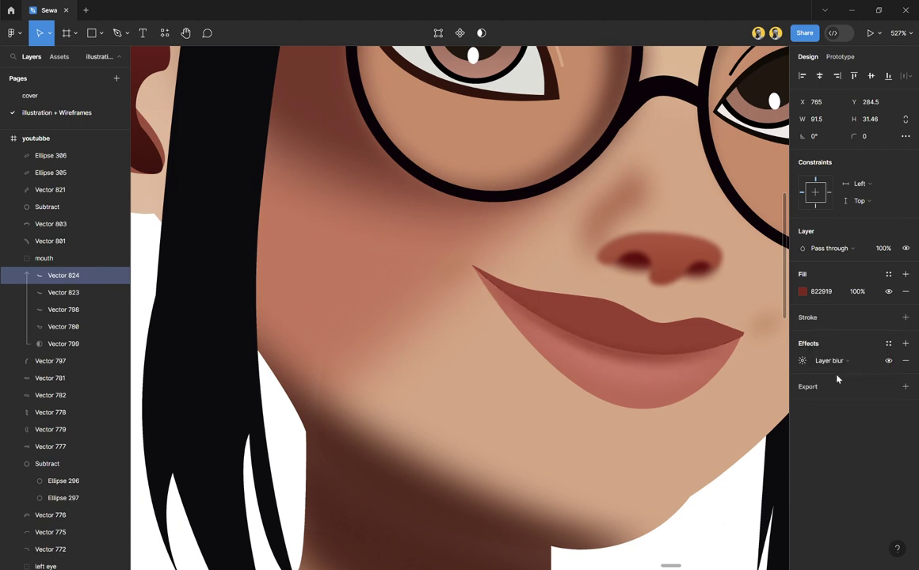
{"action": "left_click", "coordinate": [802, 360]}
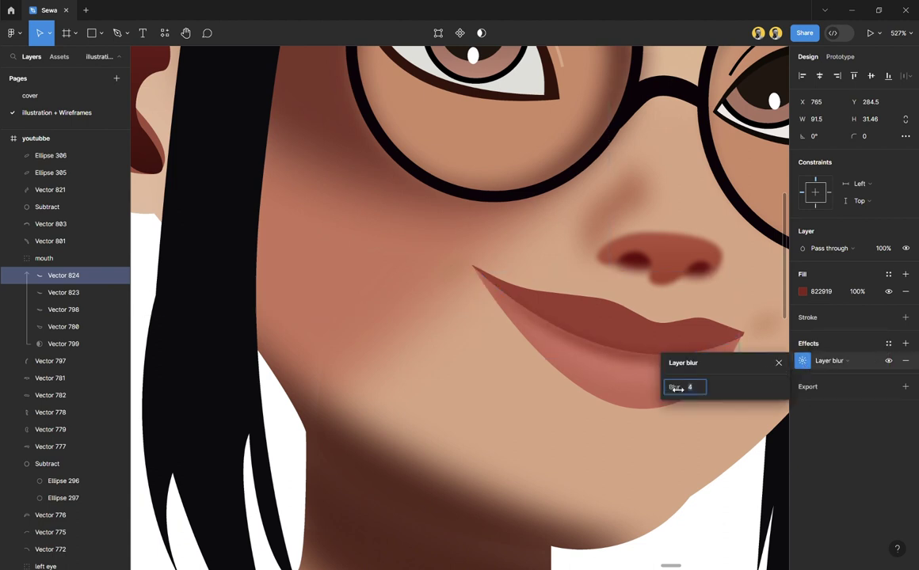
{"action": "left_click", "coordinate": [778, 363]}
Step: Switch the lower lip's fill to a linear gradient with a fully opaque end stop
{"action": "left_click", "coordinate": [714, 339]}
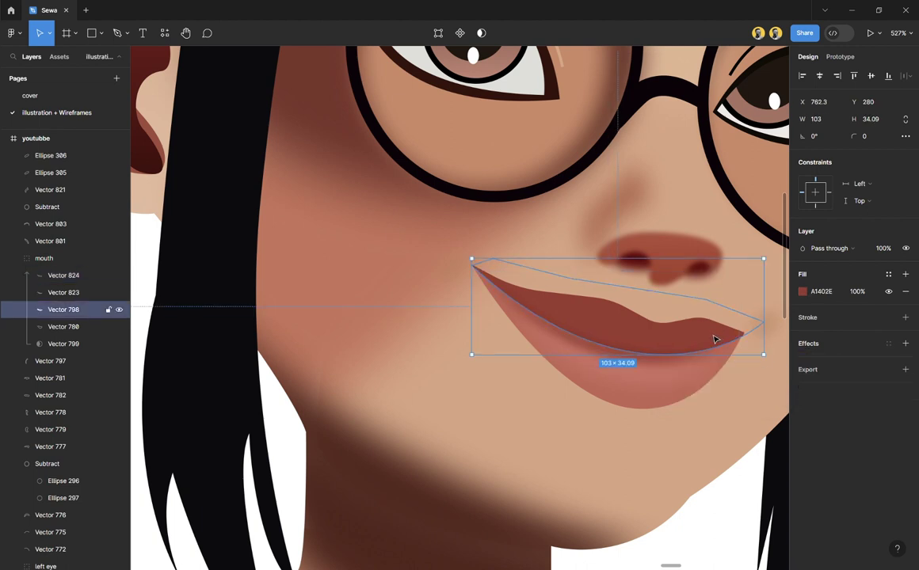
{"action": "left_click", "coordinate": [803, 292]}
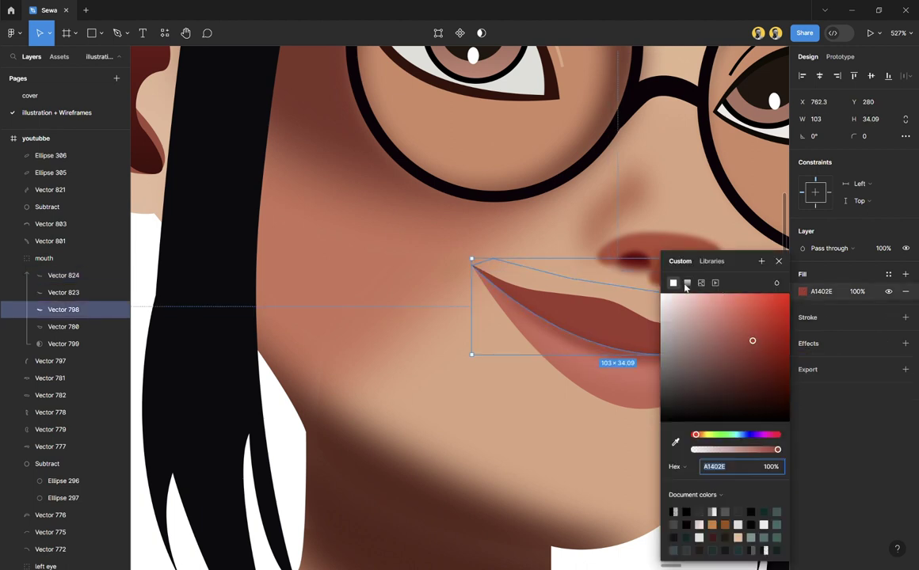
{"action": "left_click", "coordinate": [686, 283]}
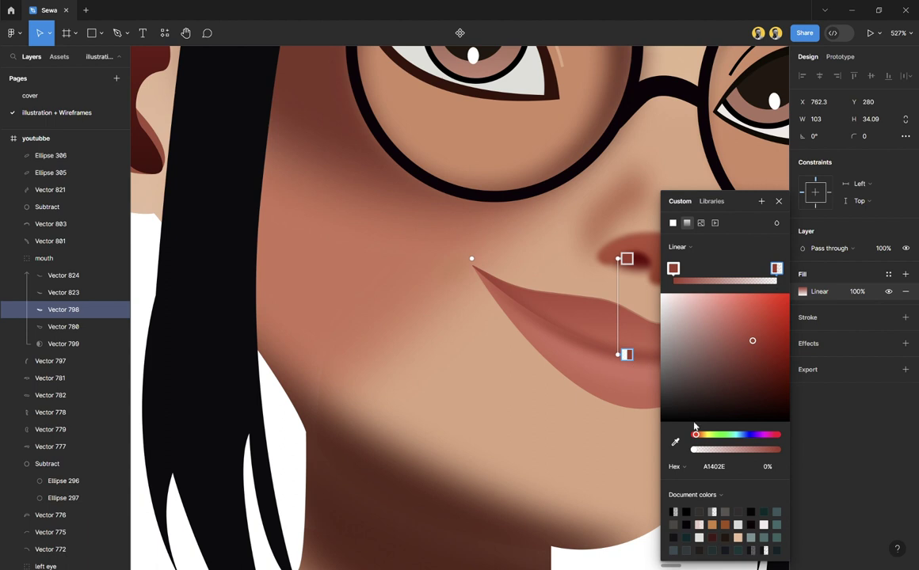
{"action": "left_click_drag", "start_coordinate": [690, 450], "coordinate": [796, 456]}
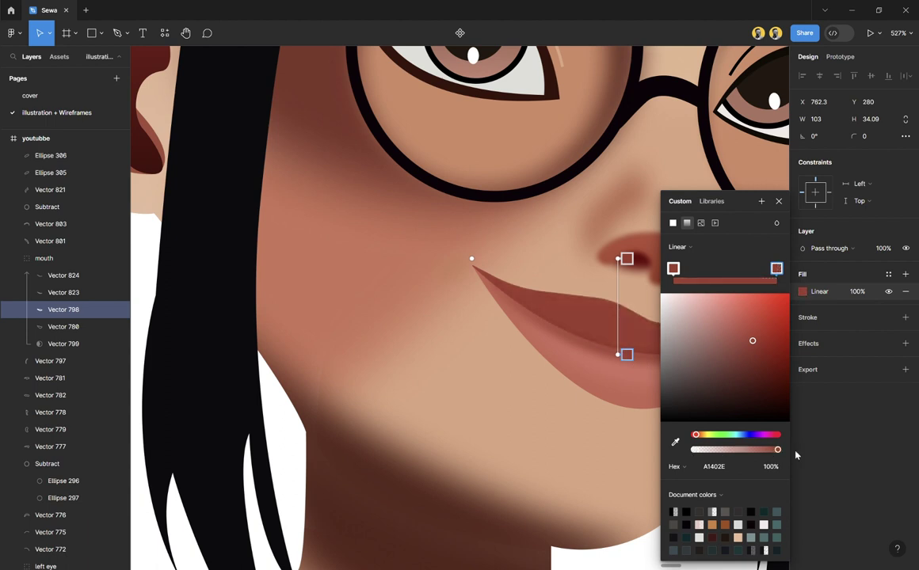
{"action": "left_click", "coordinate": [674, 270]}
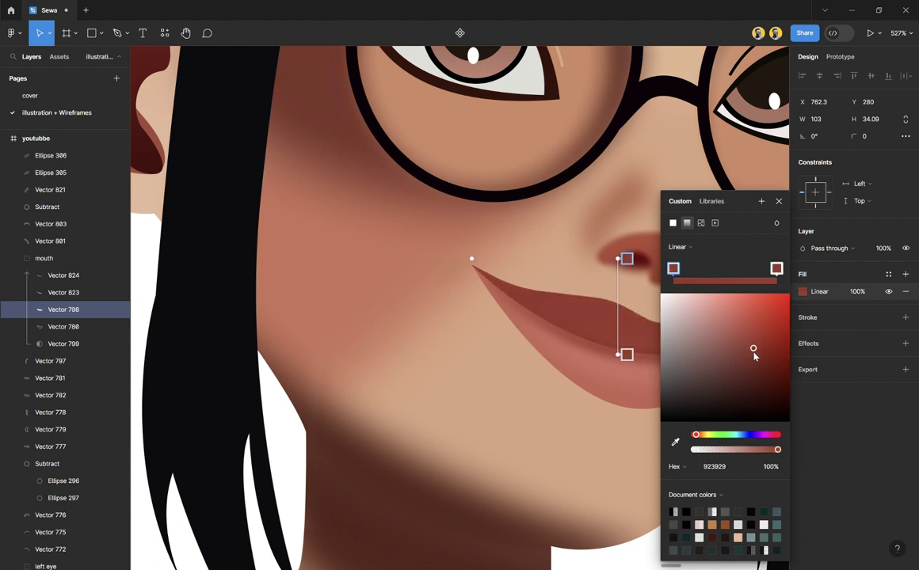
{"action": "left_click", "coordinate": [779, 201]}
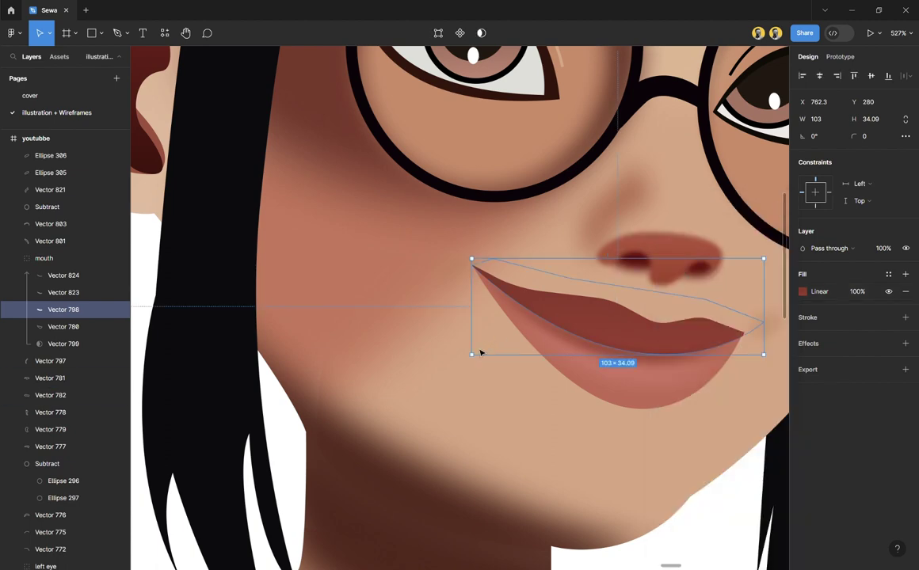
Step: Give Vector 780 a linear gradient fill with one stop sampled as #AC4B33
{"action": "left_click", "coordinate": [486, 415]}
{"action": "scroll", "coordinate": [486, 415], "scroll_direction": "down", "scroll_amount": 5}
{"action": "scroll", "coordinate": [567, 371], "scroll_direction": "up", "scroll_amount": 3}
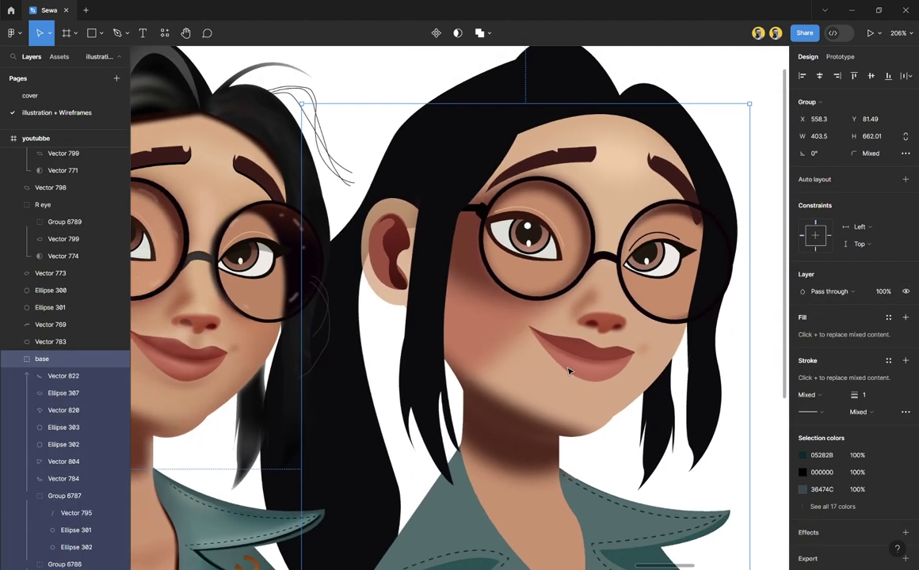
{"action": "scroll", "coordinate": [568, 371], "scroll_direction": "down", "scroll_amount": 1}
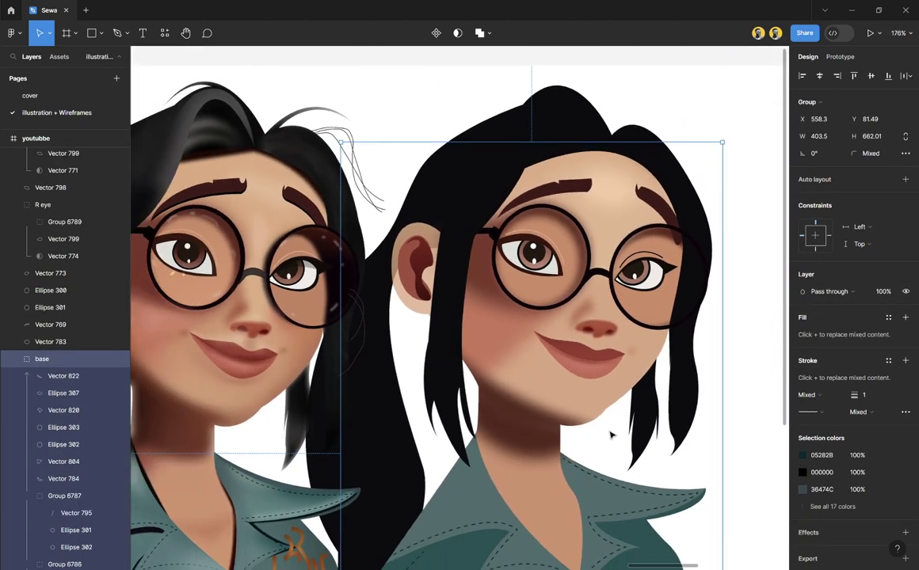
{"action": "scroll", "coordinate": [595, 388], "scroll_direction": "up", "scroll_amount": 2}
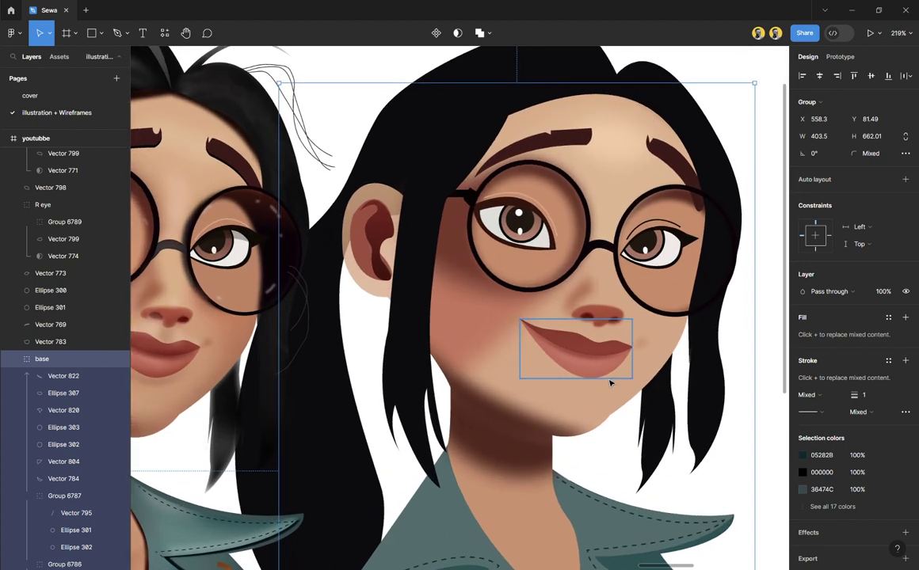
{"action": "left_click", "coordinate": [615, 379]}
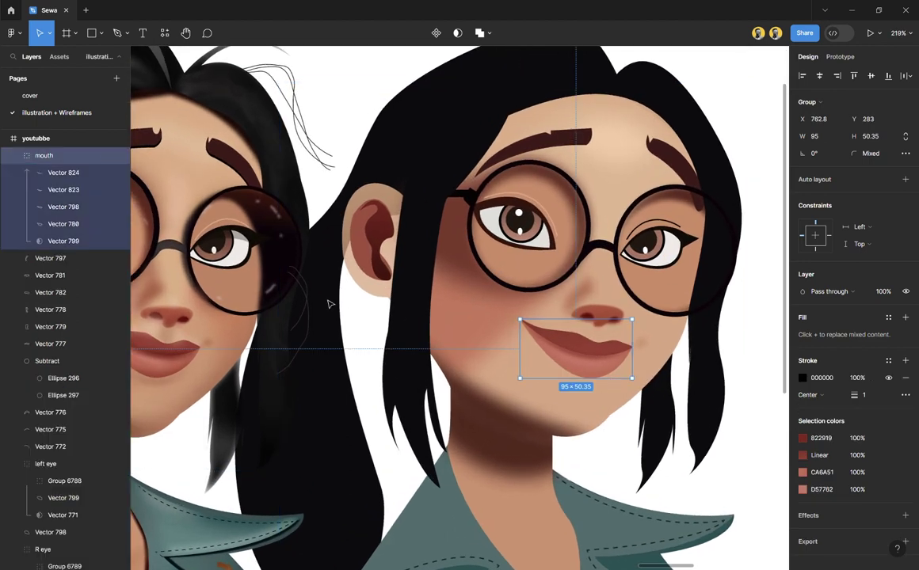
{"action": "left_click", "coordinate": [55, 225]}
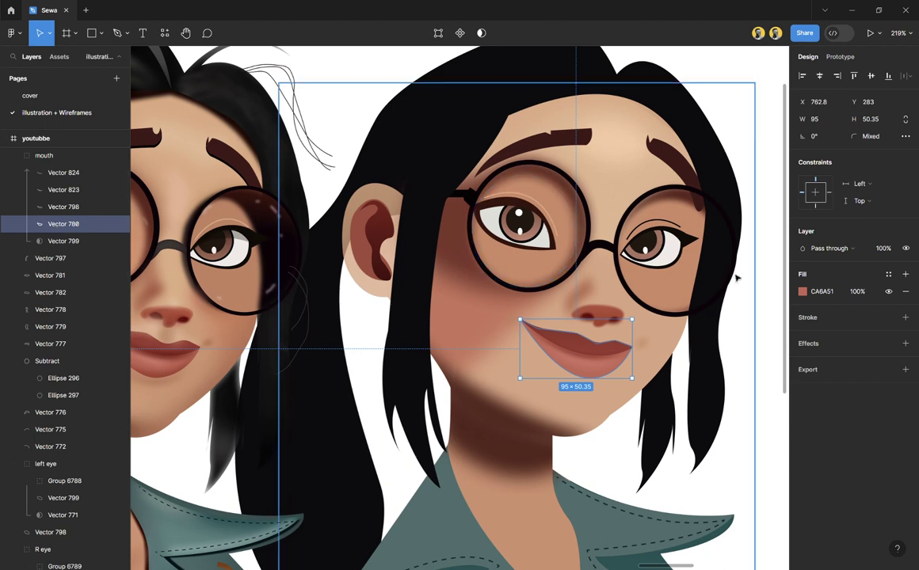
{"action": "left_click", "coordinate": [803, 292]}
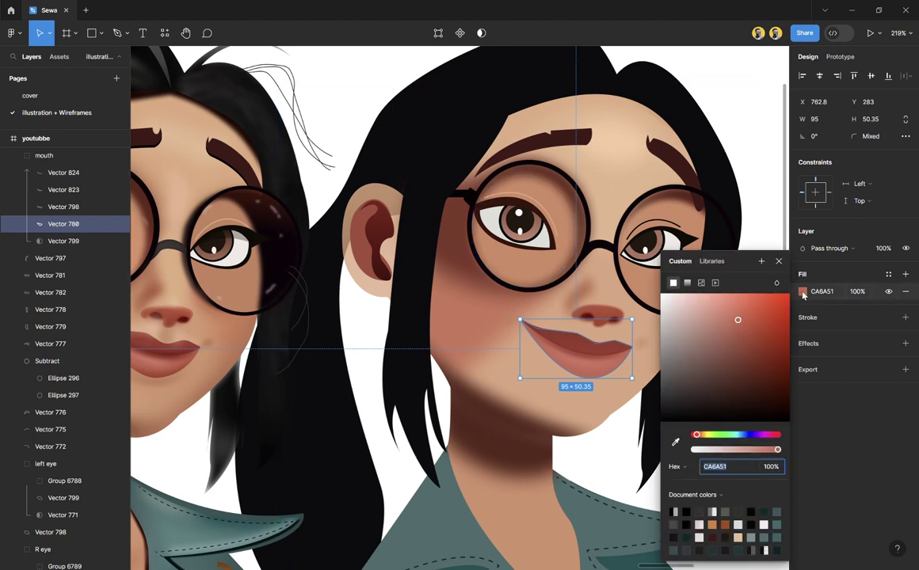
{"action": "left_click", "coordinate": [687, 284]}
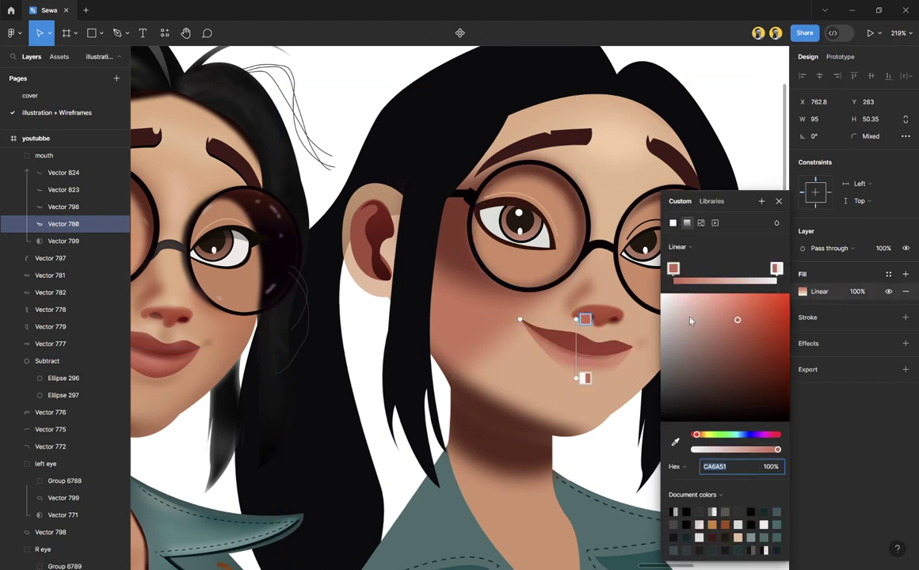
{"action": "left_click", "coordinate": [676, 445]}
{"action": "scroll", "coordinate": [480, 376], "scroll_direction": "left", "scroll_amount": 1}
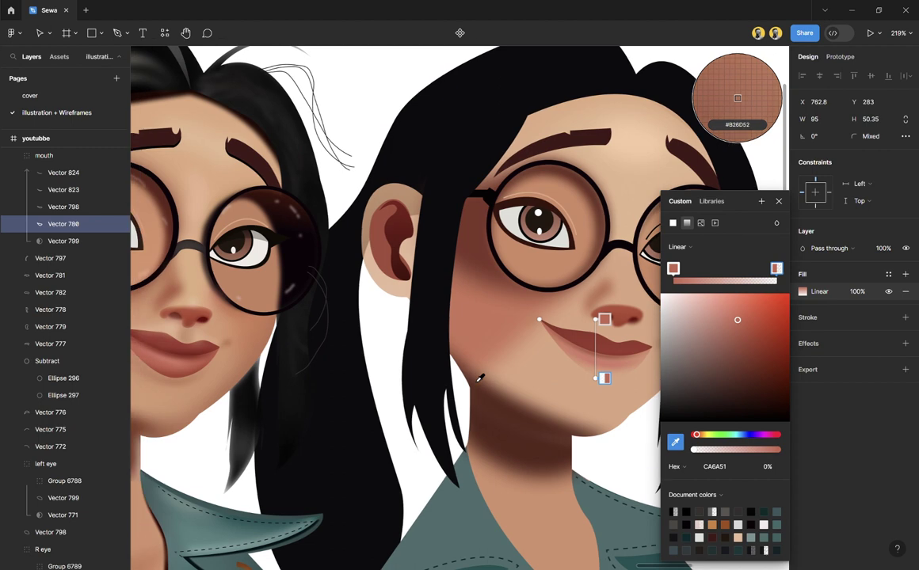
{"action": "left_click", "coordinate": [179, 384]}
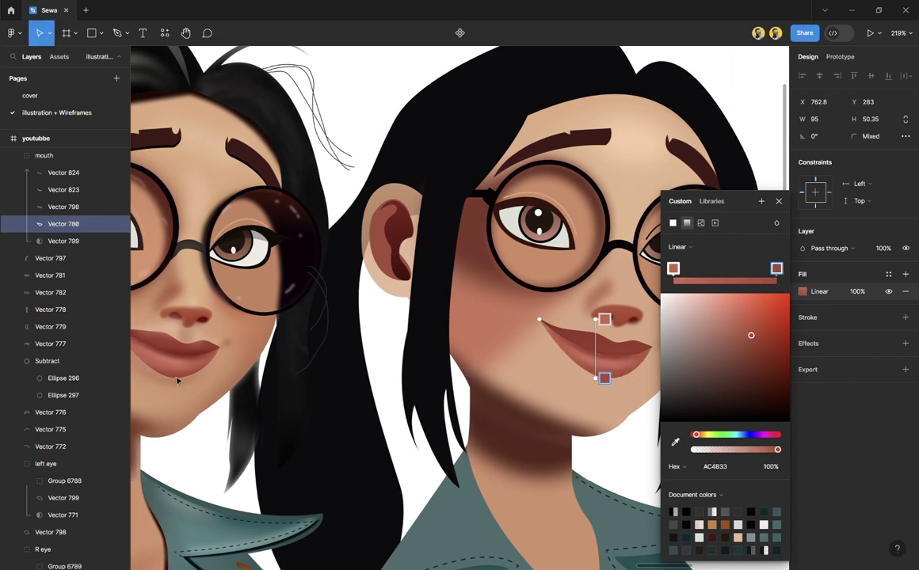
{"action": "left_click", "coordinate": [780, 201]}
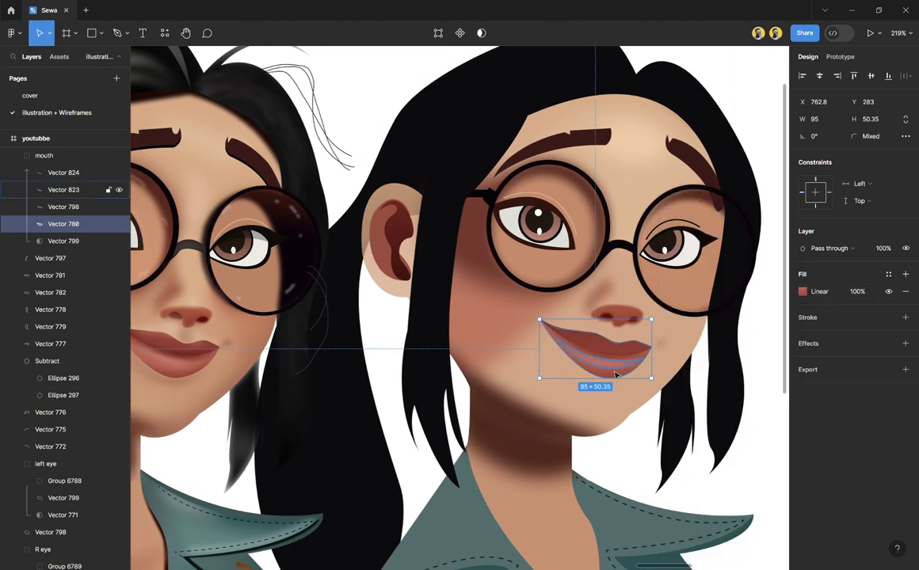
Step: Raise Vector 823's layer blur from 6 to 7, then deselect
{"action": "left_click", "coordinate": [64, 189]}
{"action": "left_click", "coordinate": [802, 361]}
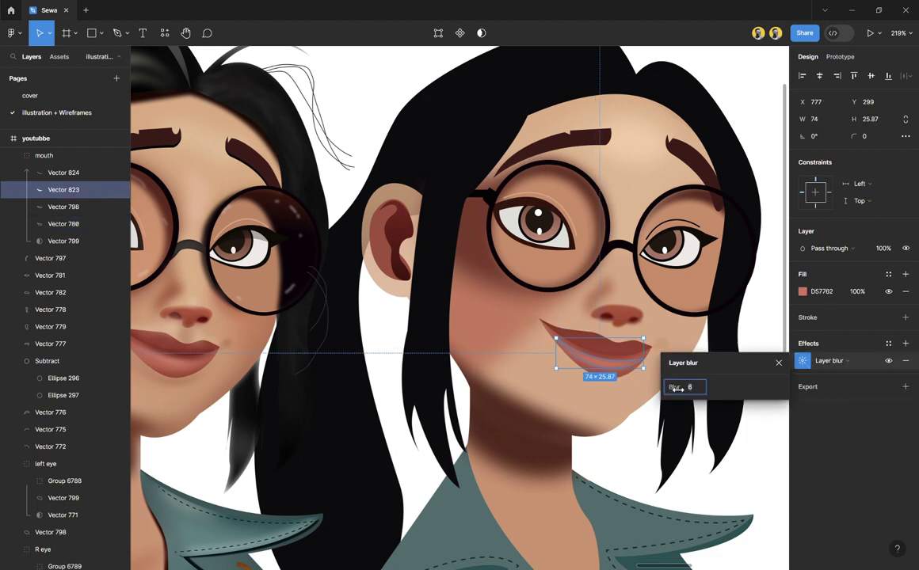
{"action": "left_click_drag", "start_coordinate": [677, 388], "coordinate": [681, 388]}
{"action": "left_click", "coordinate": [766, 422]}
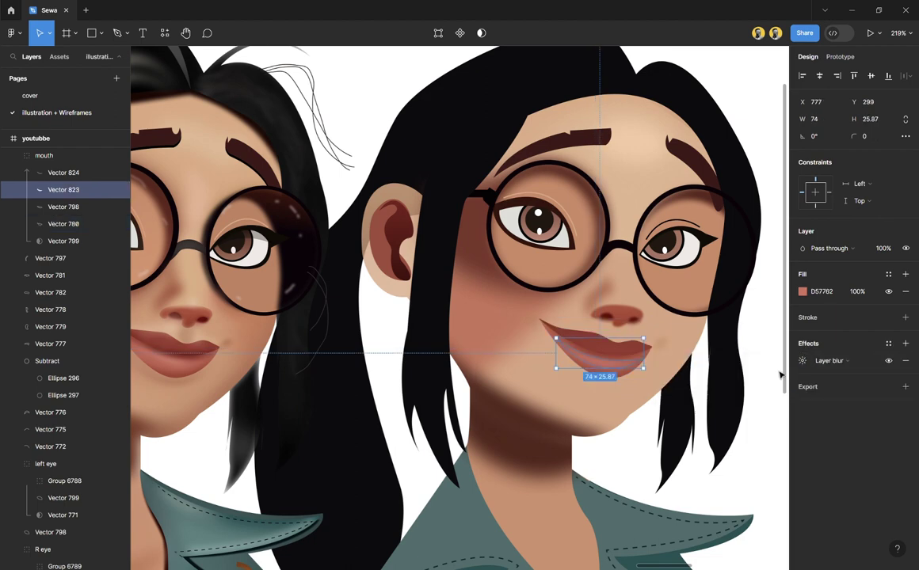
{"action": "left_click", "coordinate": [766, 422]}
Step: Draw a trial path along the upper lip, then delete it
{"action": "scroll", "coordinate": [772, 313], "scroll_direction": "down", "scroll_amount": 3}
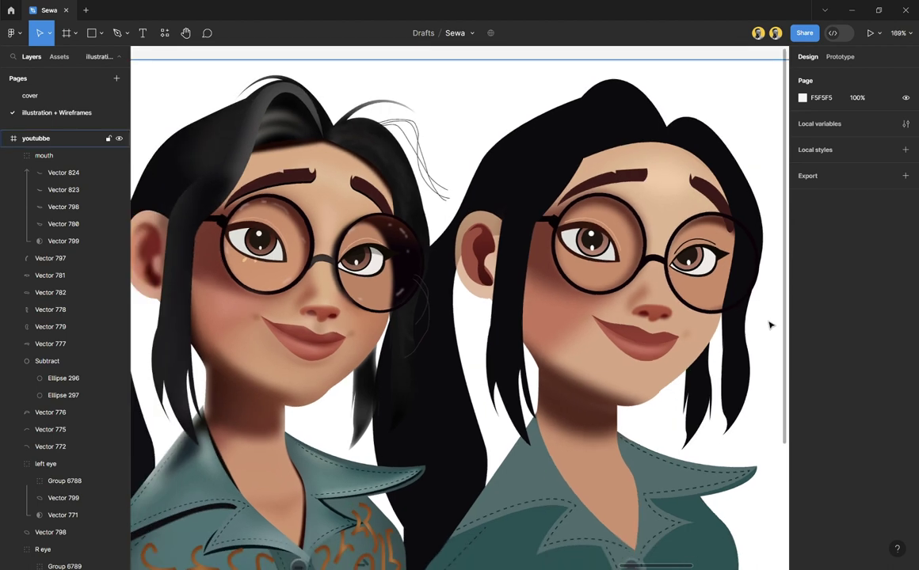
{"action": "scroll", "coordinate": [519, 247], "scroll_direction": "left", "scroll_amount": 2}
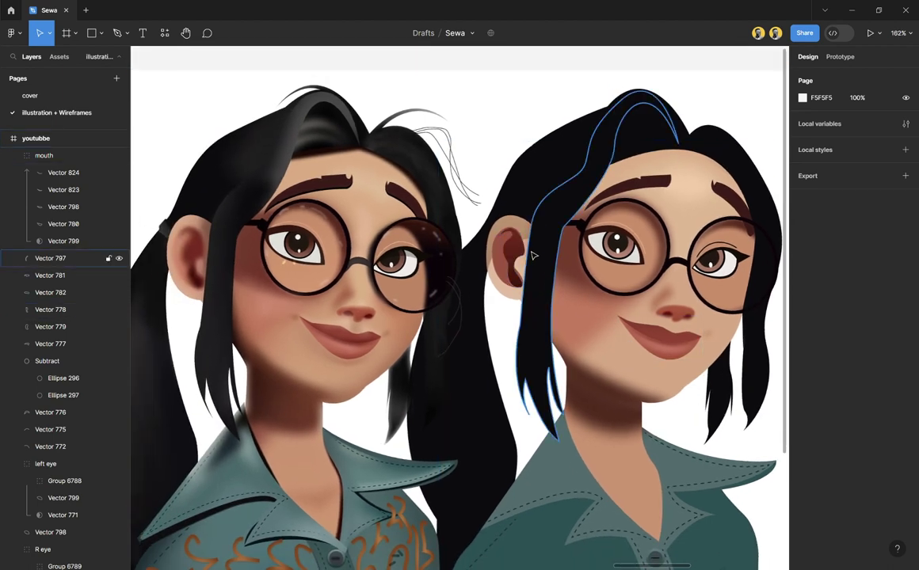
{"action": "scroll", "coordinate": [638, 338], "scroll_direction": "right", "scroll_amount": 2}
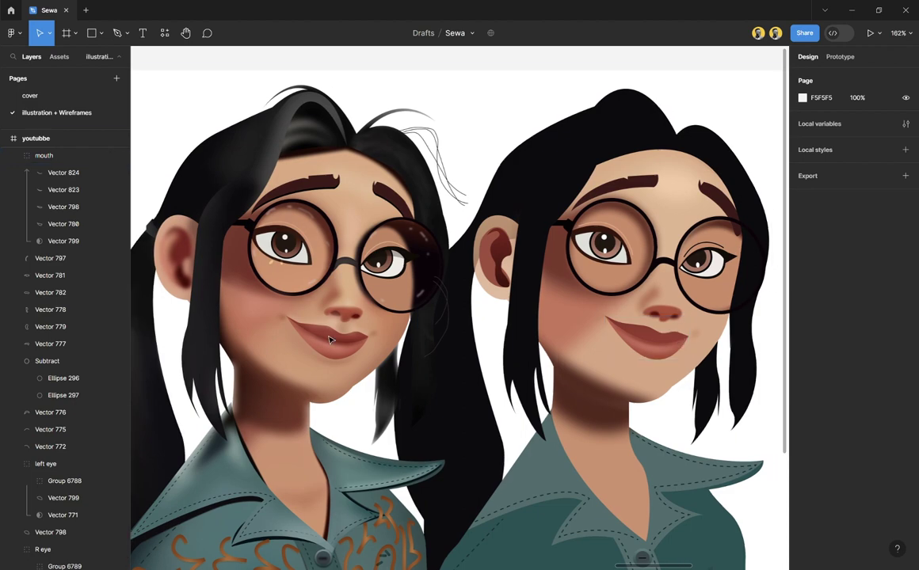
{"action": "scroll", "coordinate": [331, 341], "scroll_direction": "up", "scroll_amount": 5, "text": "ctrl"}
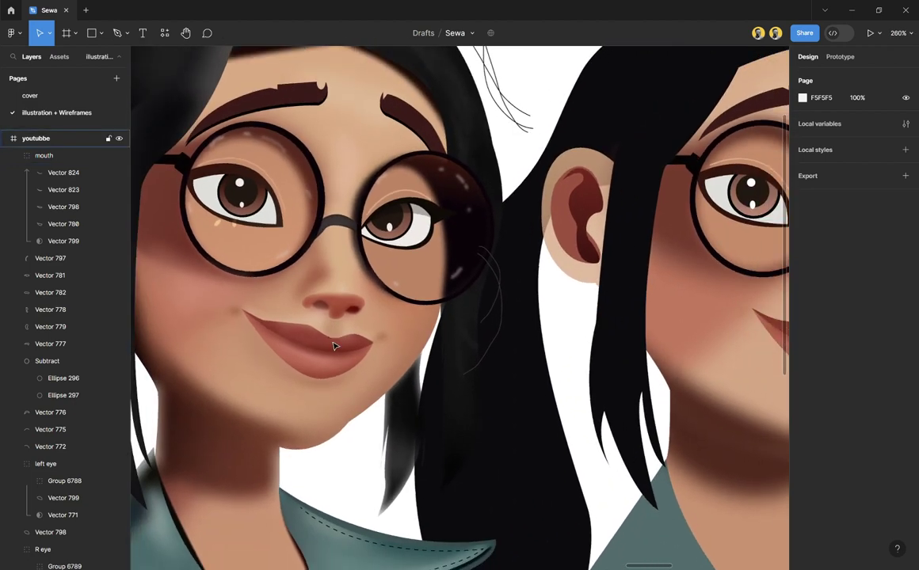
{"action": "scroll", "coordinate": [631, 359], "scroll_direction": "down", "scroll_amount": 5, "text": "ctrl"}
{"action": "scroll", "coordinate": [689, 352], "scroll_direction": "right", "scroll_amount": 3}
{"action": "scroll", "coordinate": [666, 333], "scroll_direction": "up", "scroll_amount": 5, "text": "ctrl"}
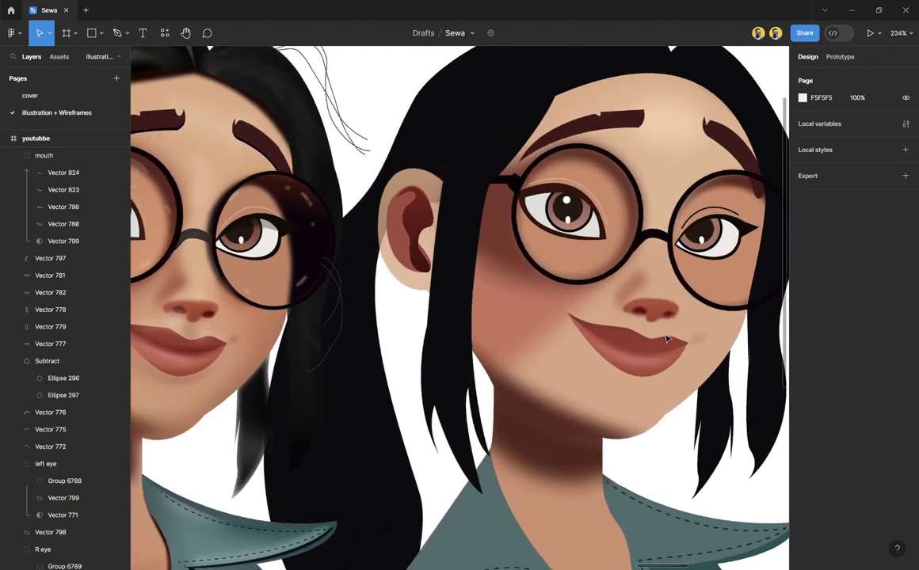
{"action": "scroll", "coordinate": [666, 339], "scroll_direction": "down", "scroll_amount": 1, "text": "ctrl"}
{"action": "key", "text": "p"}
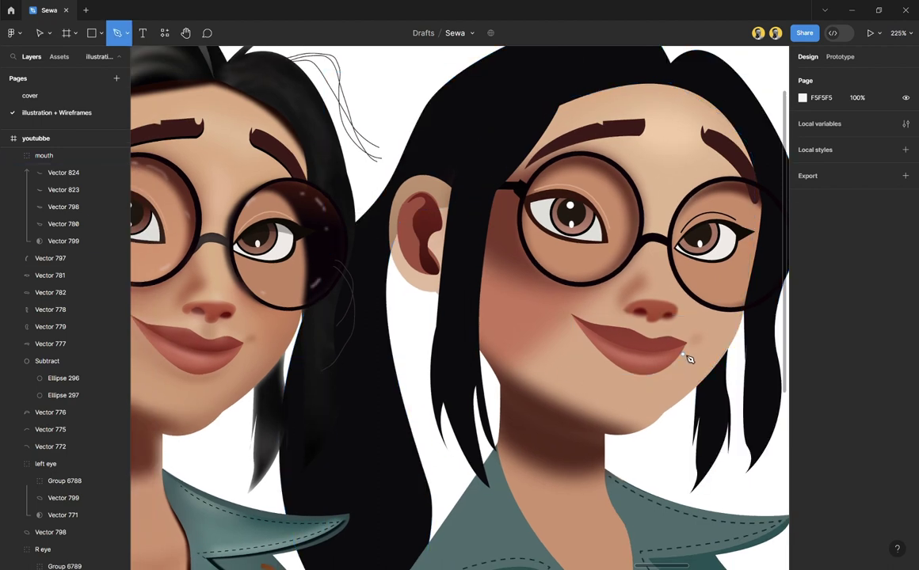
{"action": "left_click", "coordinate": [688, 343]}
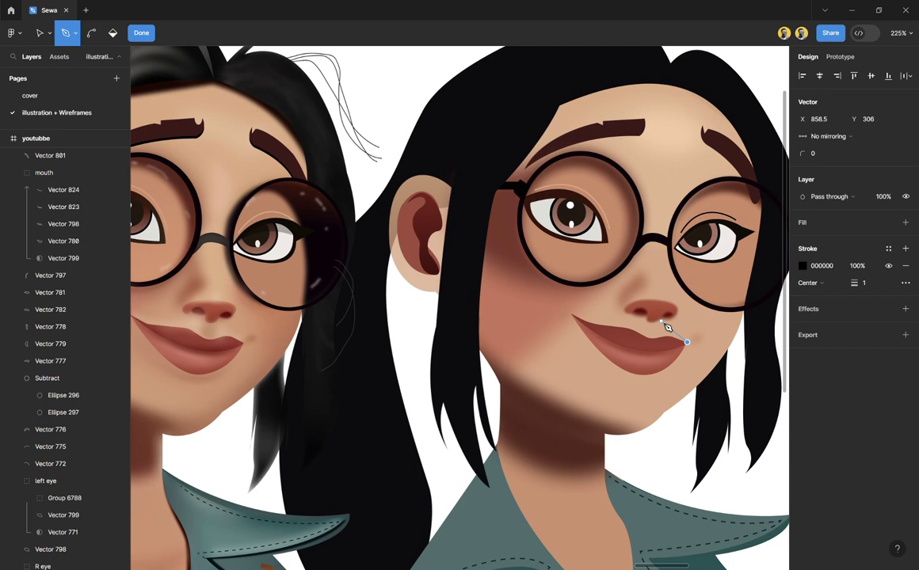
{"action": "left_click", "coordinate": [662, 322]}
{"action": "left_click_drag", "start_coordinate": [573, 314], "coordinate": [594, 325]}
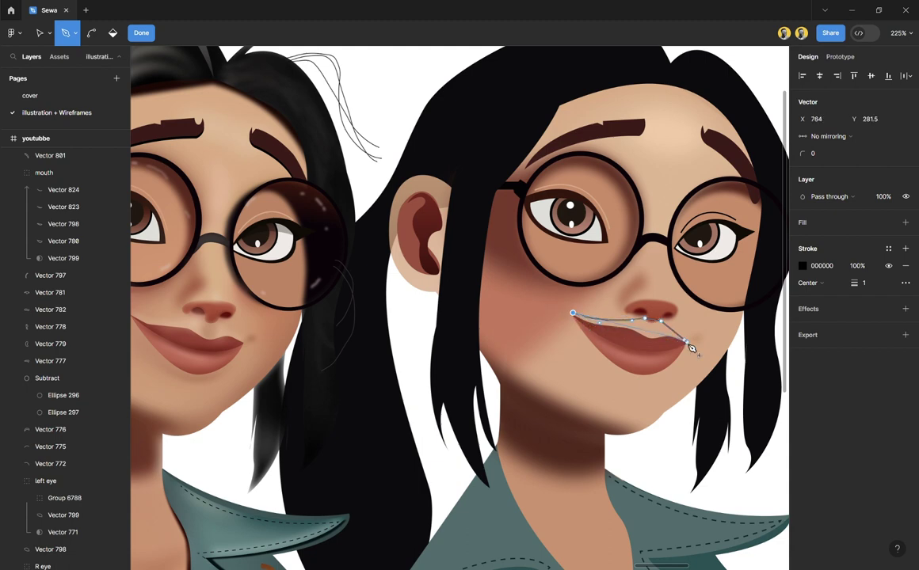
{"action": "left_click_drag", "start_coordinate": [687, 343], "coordinate": [759, 324]}
{"action": "key", "text": "Escape"}
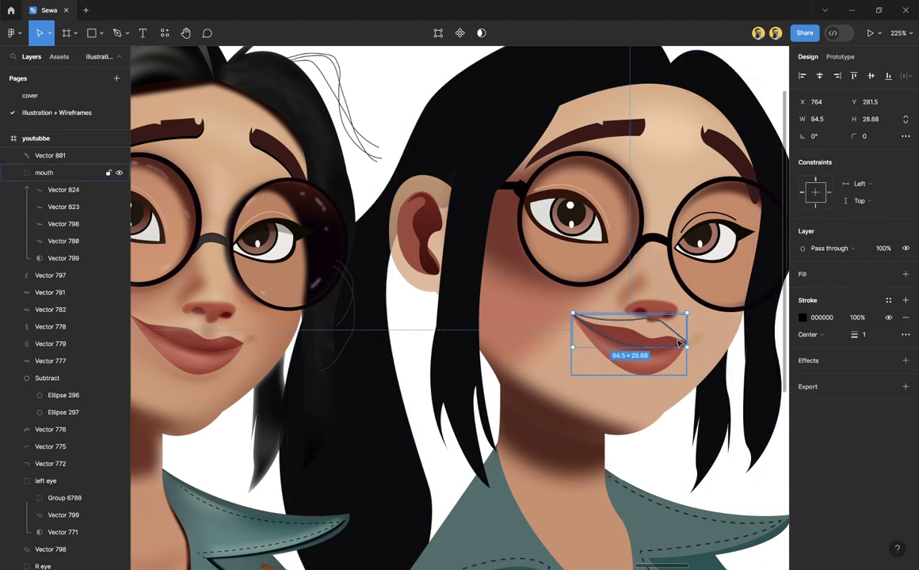
{"action": "key", "text": "Delete"}
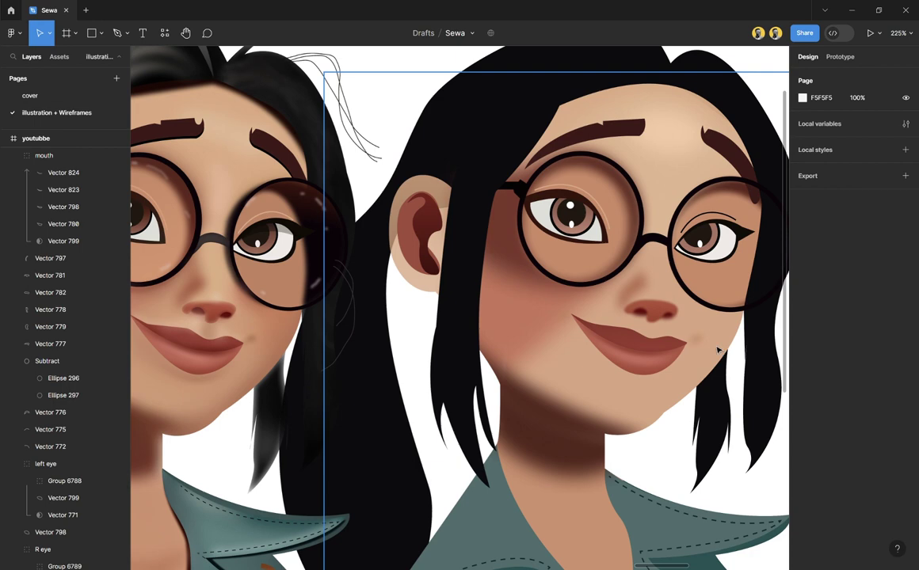
Step: Paste the copied lip shape into the group and move it onto the right girl's lips
{"action": "left_click", "coordinate": [717, 350]}
{"action": "key", "text": "ctrl+v"}
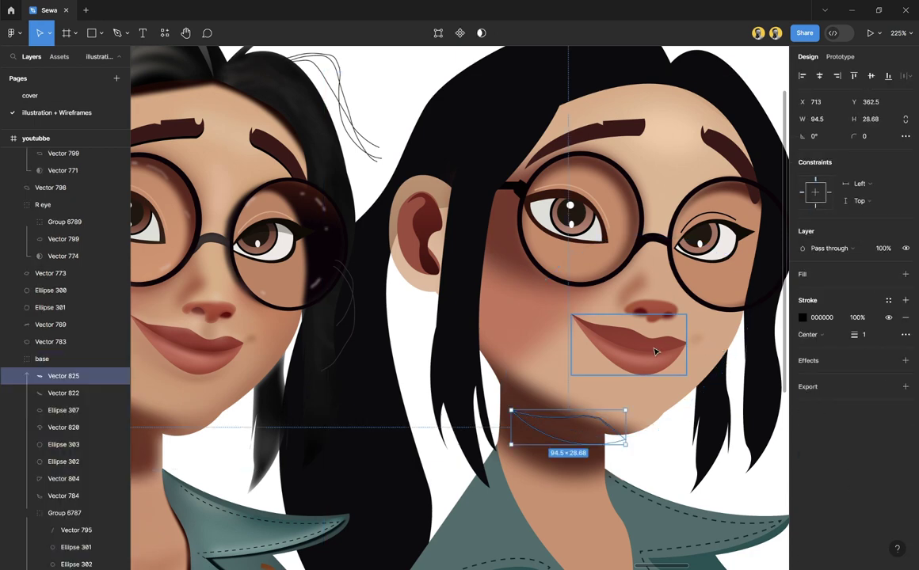
{"action": "left_click_drag", "start_coordinate": [581, 442], "coordinate": [638, 341]}
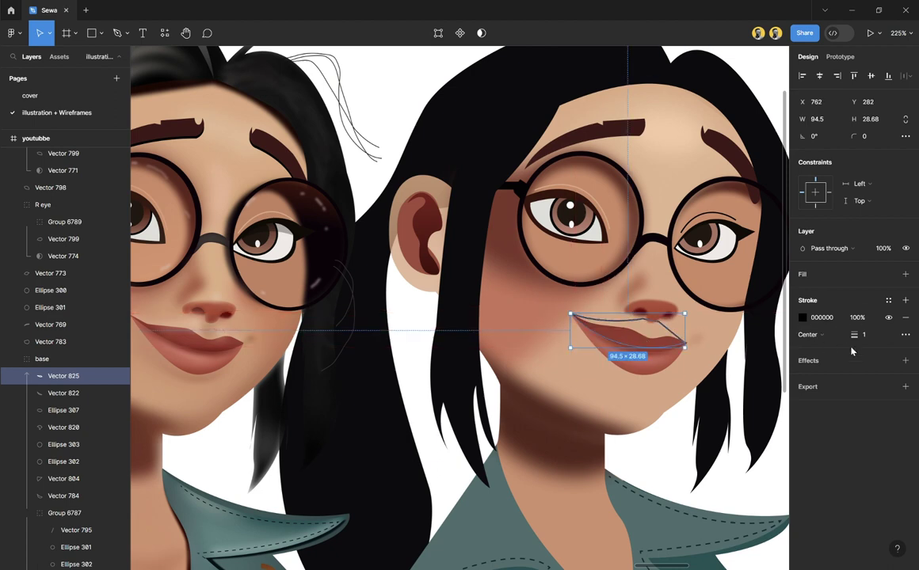
Step: Remove the shape's stroke, fill it with skin colour E5B38E, and add a layer blur
{"action": "left_click", "coordinate": [904, 318]}
{"action": "key", "text": "i"}
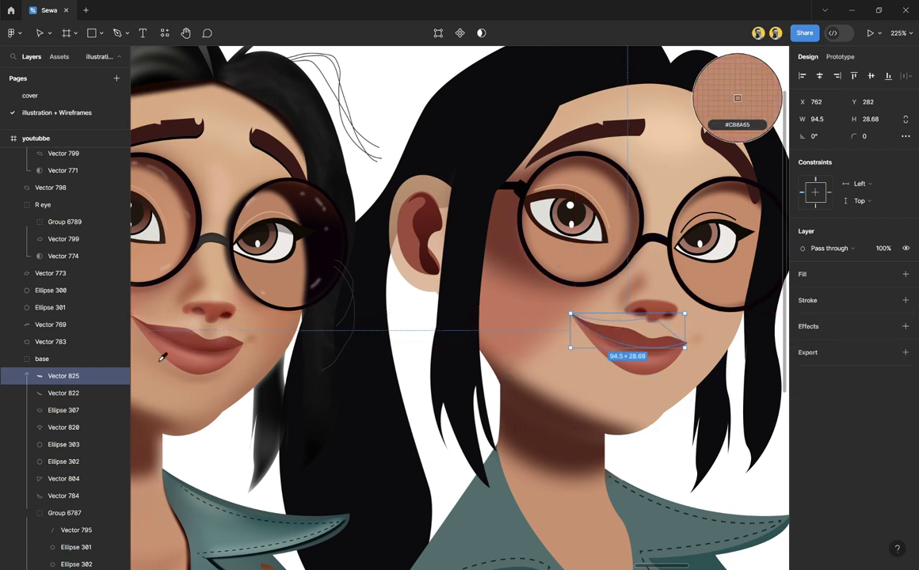
{"action": "left_click", "coordinate": [219, 329]}
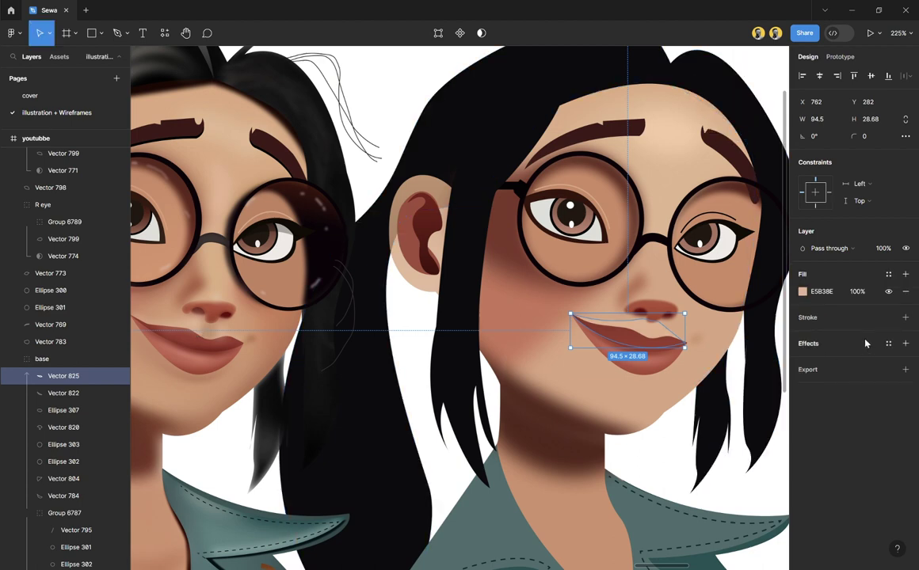
{"action": "left_click", "coordinate": [906, 343]}
{"action": "left_click", "coordinate": [829, 360]}
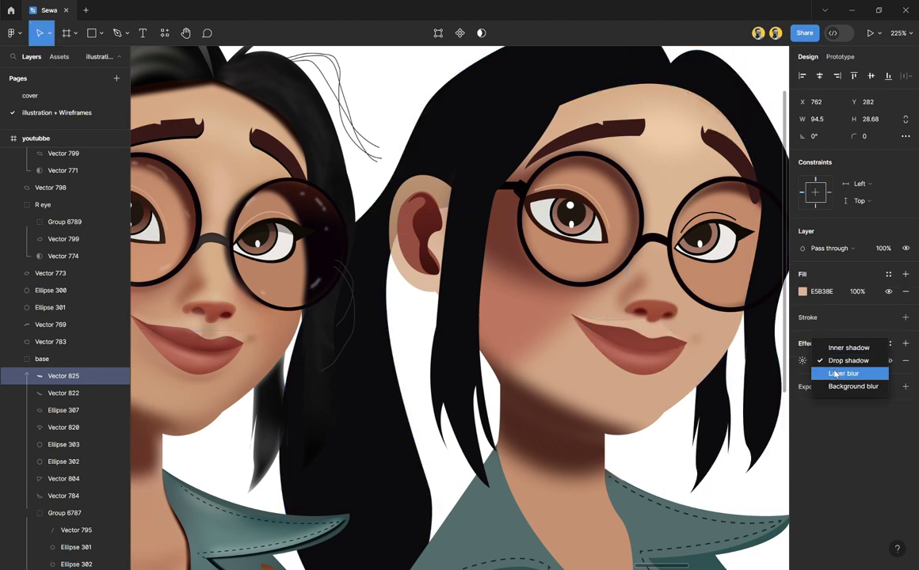
{"action": "left_click", "coordinate": [833, 373]}
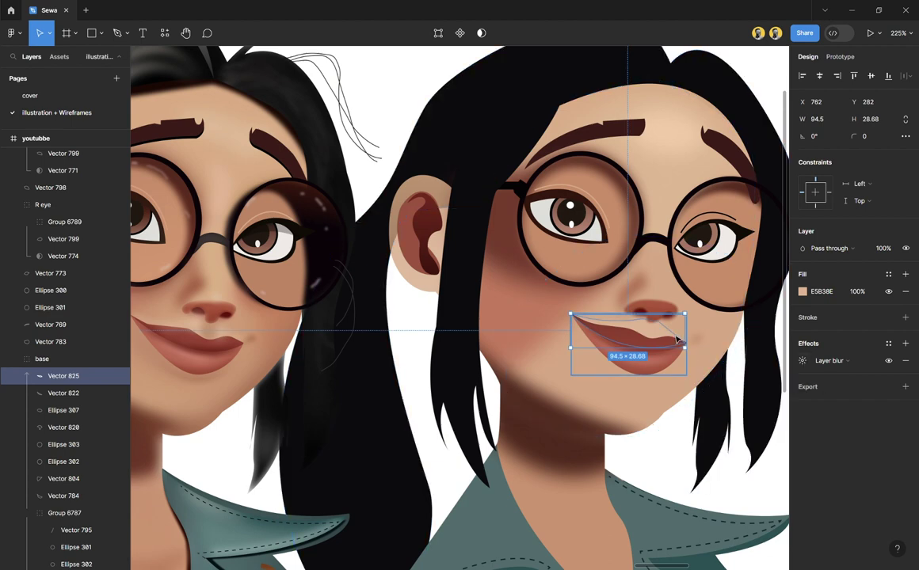
{"action": "key", "text": "o"}
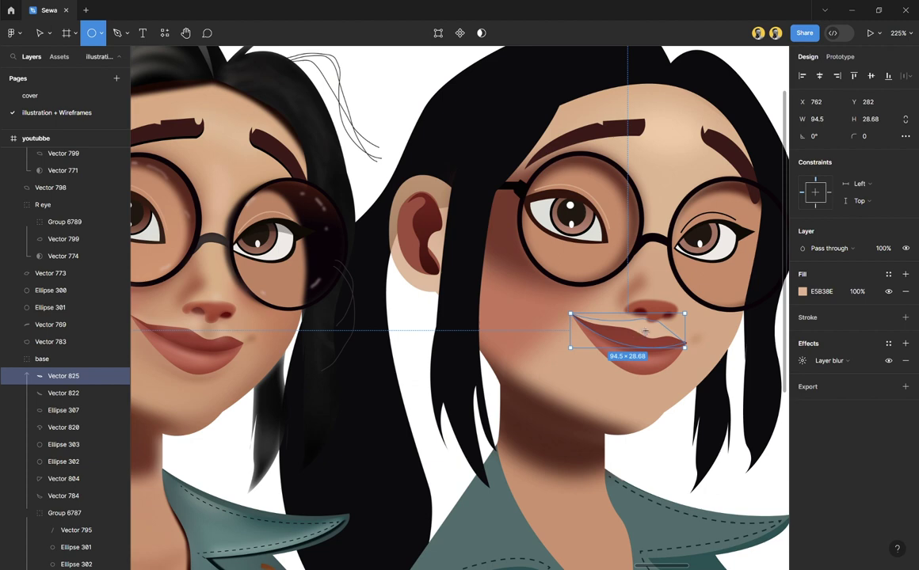
Step: Draw a small stroke-free shape under the nose filled with sampled CB936B
{"action": "key", "text": "p"}
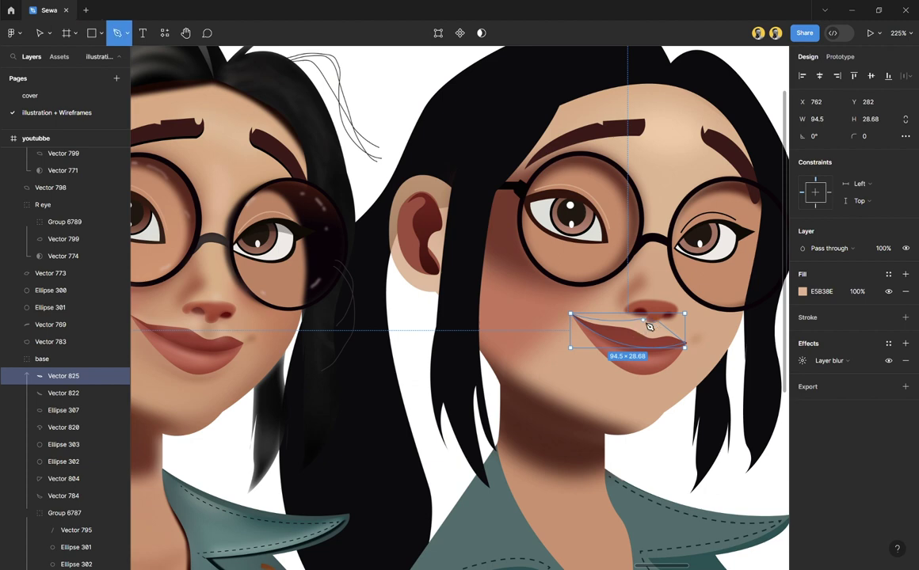
{"action": "left_click", "coordinate": [642, 320]}
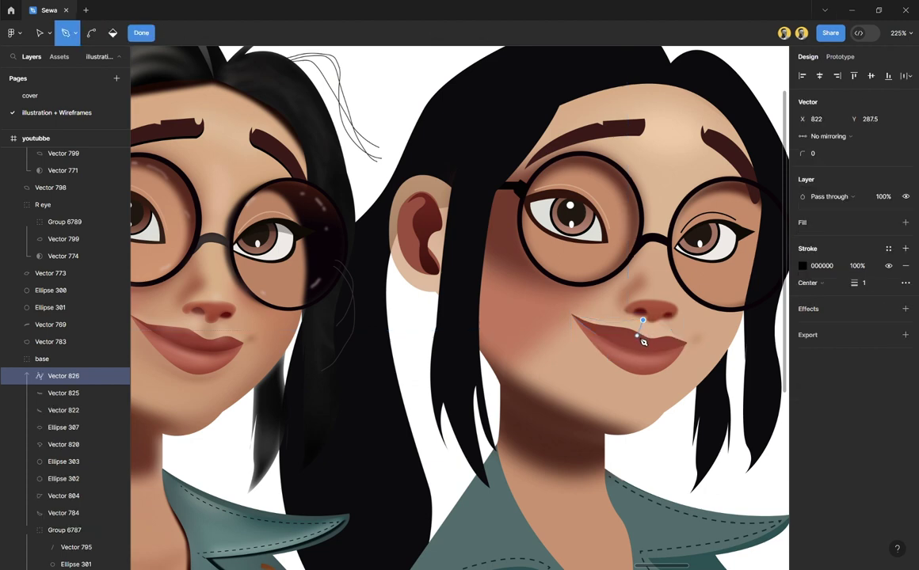
{"action": "left_click", "coordinate": [635, 339]}
{"action": "left_click", "coordinate": [651, 347]}
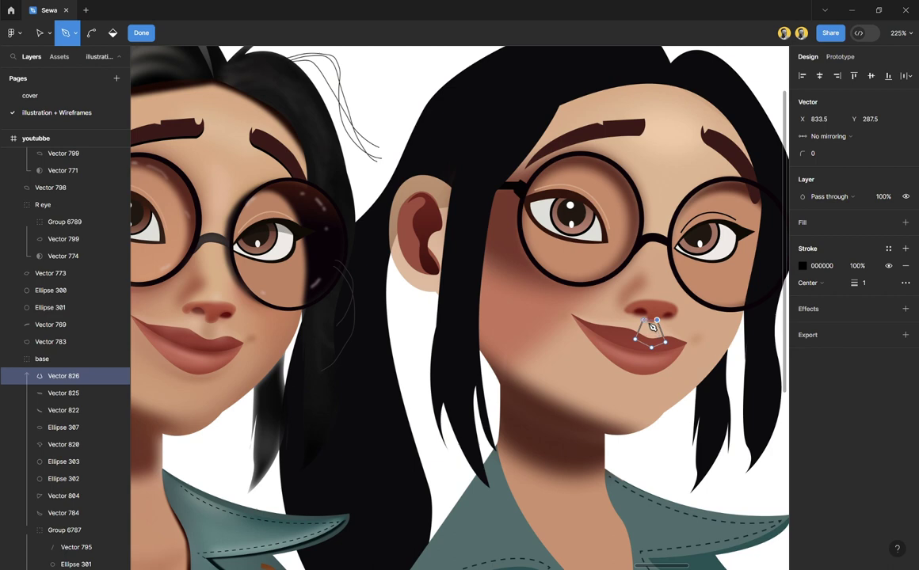
{"action": "key", "text": "Escape"}
{"action": "key", "text": "Escape"}
{"action": "left_click", "coordinate": [904, 317]}
{"action": "key", "text": "i"}
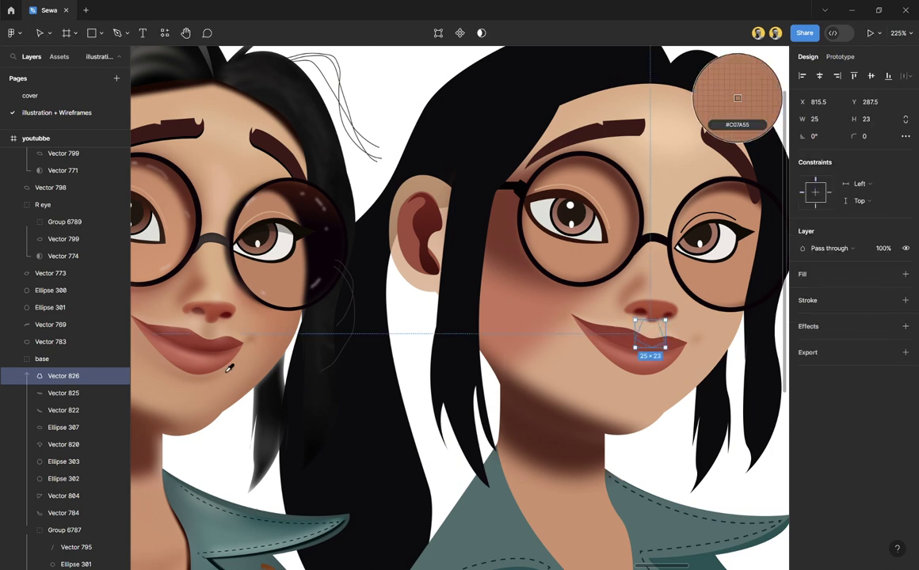
{"action": "left_click", "coordinate": [212, 341]}
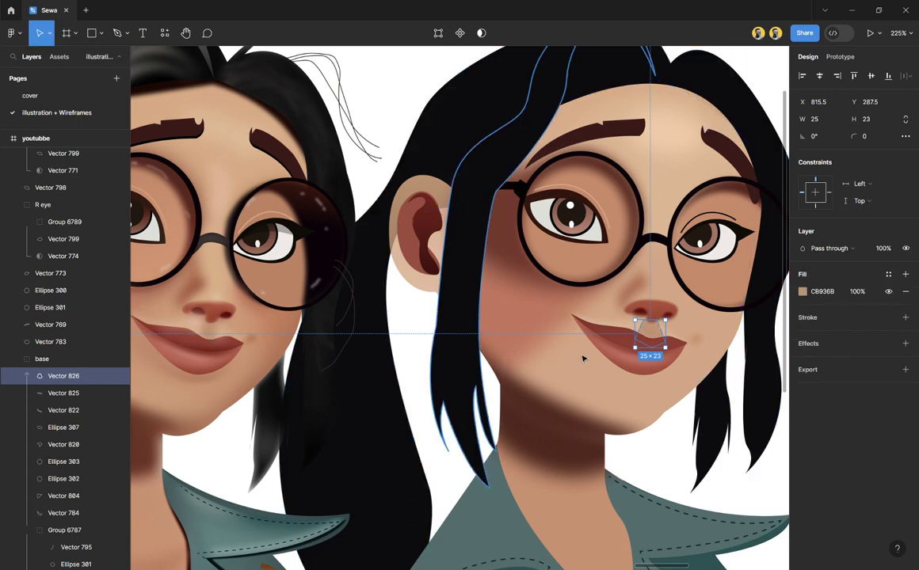
Step: Add a layer blur to the philtrum shape and raise the blur amount
{"action": "left_click", "coordinate": [831, 343]}
{"action": "left_click", "coordinate": [836, 360]}
{"action": "left_click", "coordinate": [843, 373]}
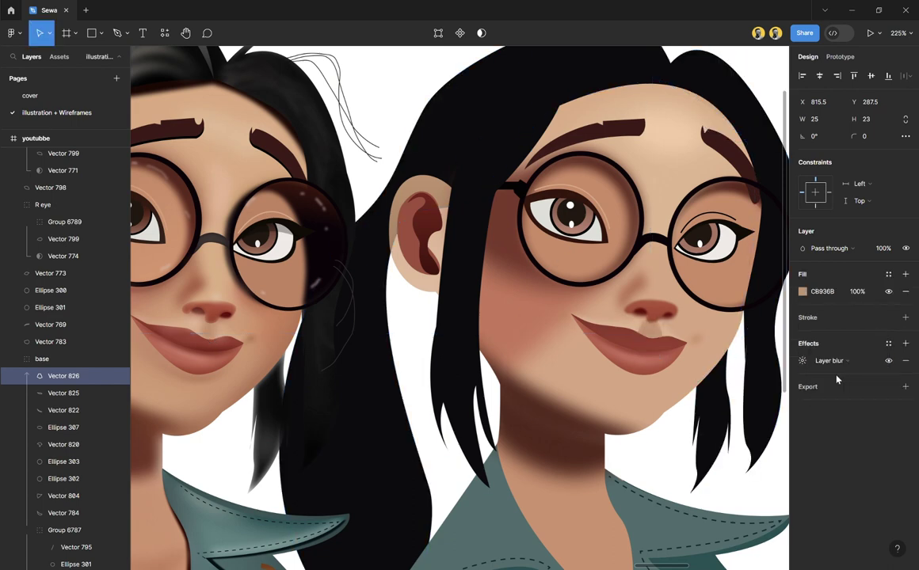
{"action": "left_click", "coordinate": [802, 360]}
{"action": "left_click_drag", "start_coordinate": [675, 386], "coordinate": [694, 386]}
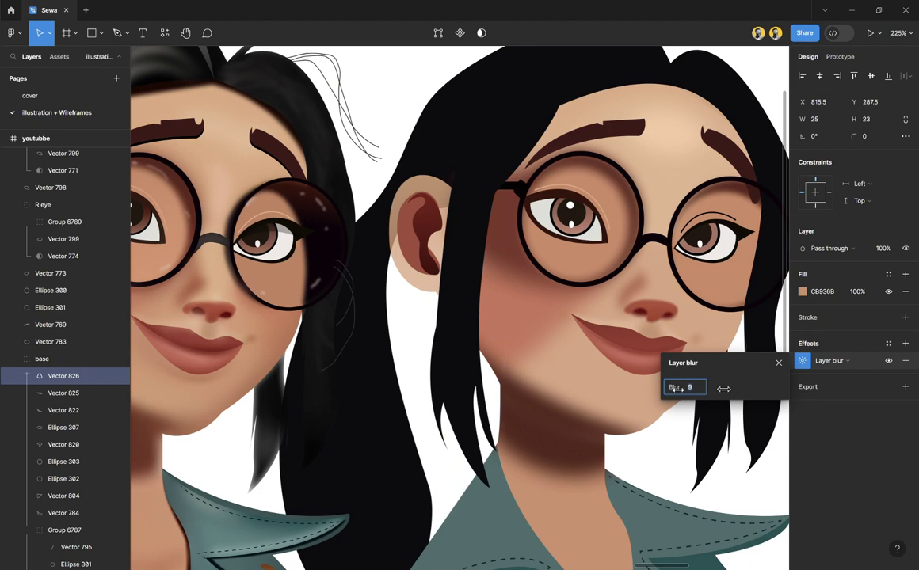
{"action": "left_click", "coordinate": [778, 363]}
{"action": "left_click", "coordinate": [634, 412]}
{"action": "scroll", "coordinate": [633, 412], "scroll_direction": "down", "scroll_amount": 5}
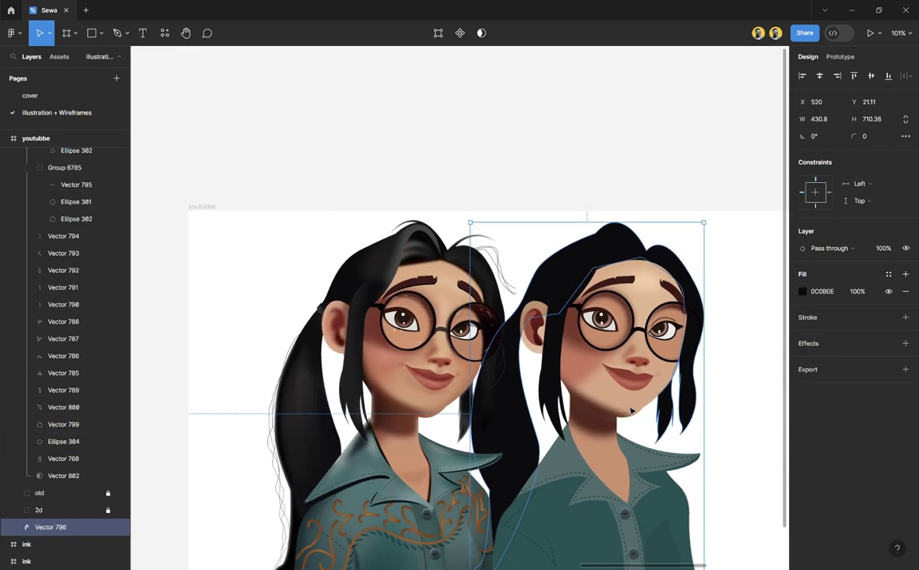
{"action": "scroll", "coordinate": [634, 412], "scroll_direction": "up", "scroll_amount": 3}
{"action": "scroll", "coordinate": [631, 412], "scroll_direction": "down", "scroll_amount": 2}
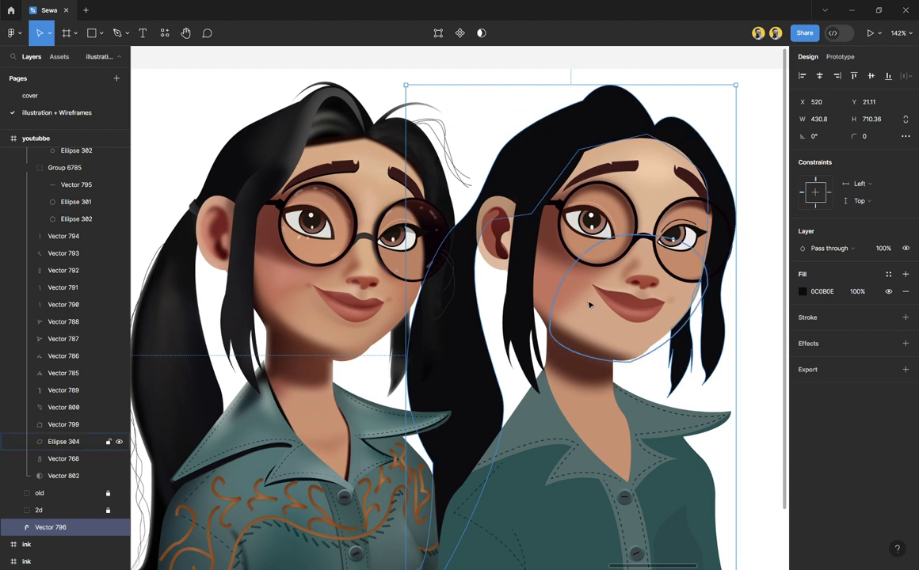
{"action": "scroll", "coordinate": [586, 308], "scroll_direction": "down", "scroll_amount": 6}
{"action": "scroll", "coordinate": [592, 306], "scroll_direction": "down", "scroll_amount": 3}
{"action": "scroll", "coordinate": [606, 355], "scroll_direction": "up", "scroll_amount": 8}
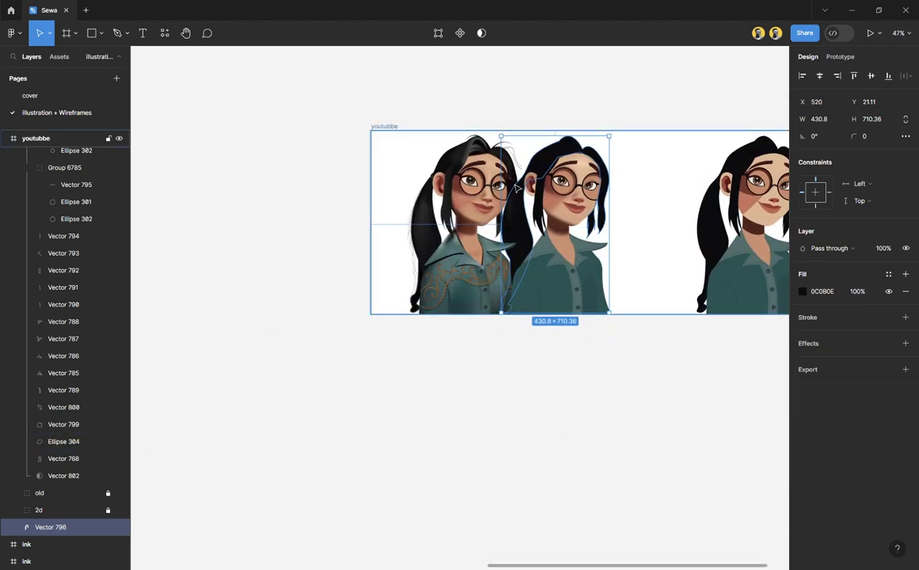
{"action": "scroll", "coordinate": [535, 208], "scroll_direction": "up", "scroll_amount": 3}
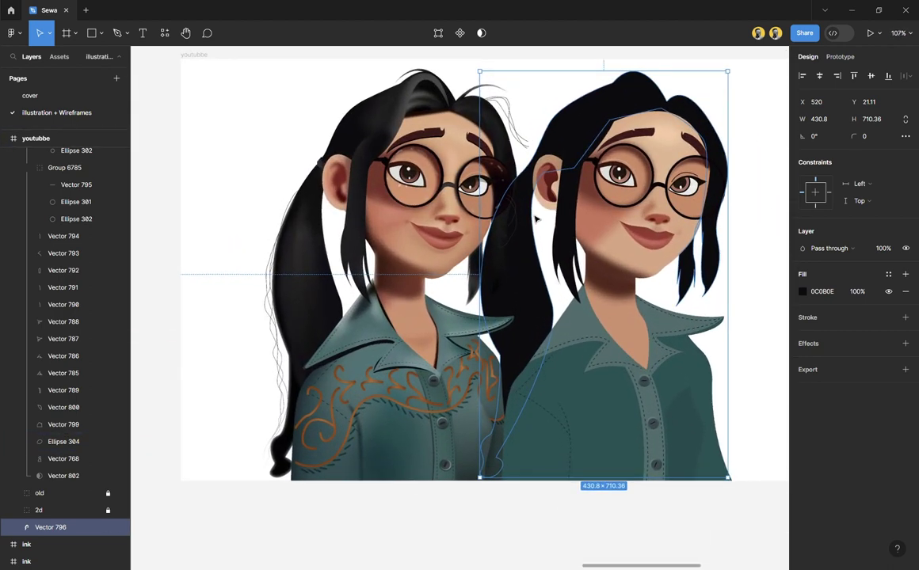
{"action": "scroll", "coordinate": [693, 273], "scroll_direction": "right", "scroll_amount": 6}
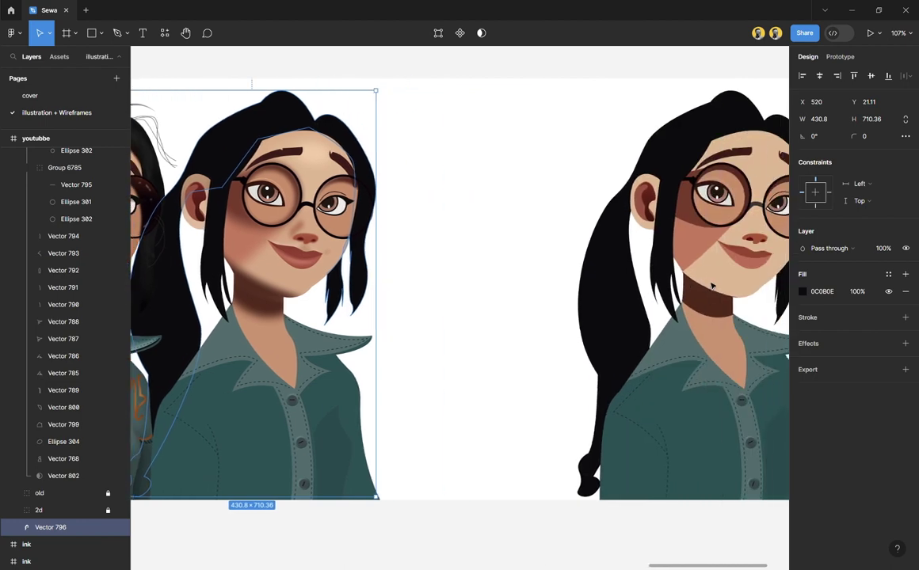
{"action": "scroll", "coordinate": [583, 238], "scroll_direction": "left", "scroll_amount": 5}
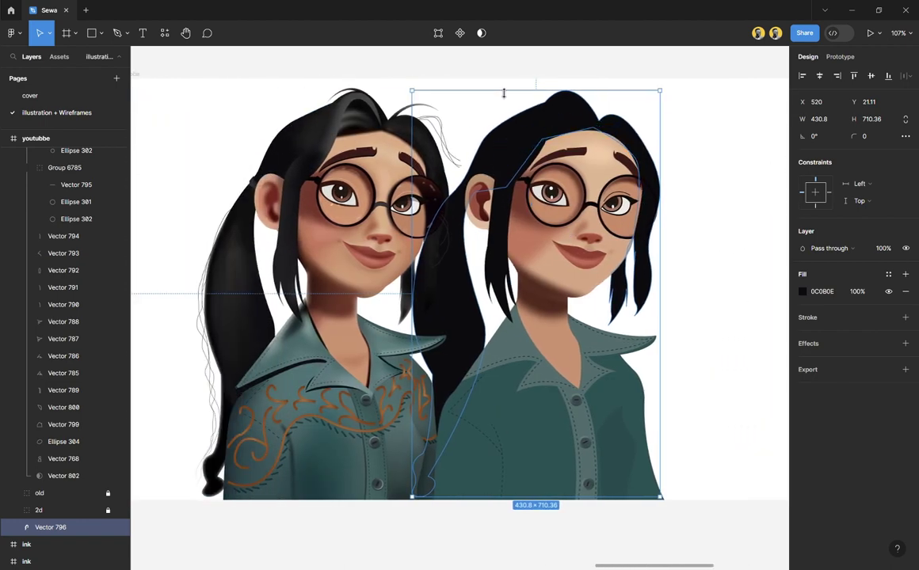
{"action": "left_click", "coordinate": [466, 69]}
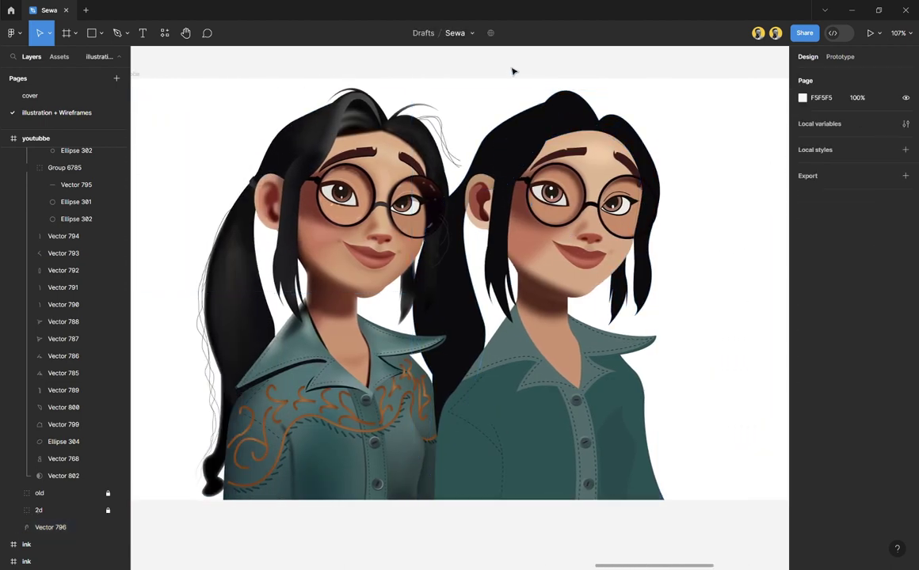
{"action": "scroll", "coordinate": [565, 165], "scroll_direction": "up", "scroll_amount": 3}
{"action": "scroll", "coordinate": [565, 165], "scroll_direction": "up", "scroll_amount": 3}
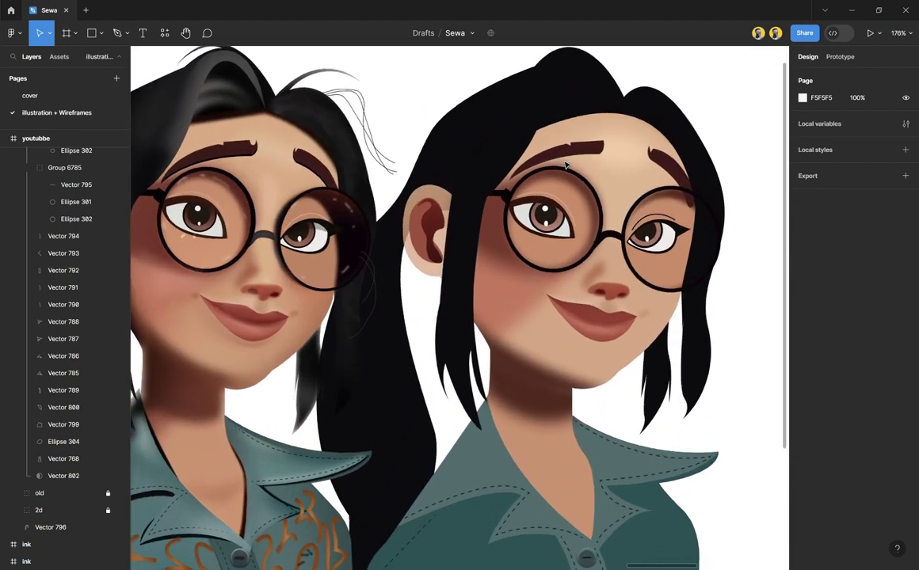
Step: Add a drop shadow to both eyebrows, sampled from the brow and darkened to 240B09, with blur 0
{"action": "left_click", "coordinate": [555, 147]}
{"action": "left_click", "coordinate": [683, 164], "text": "shift"}
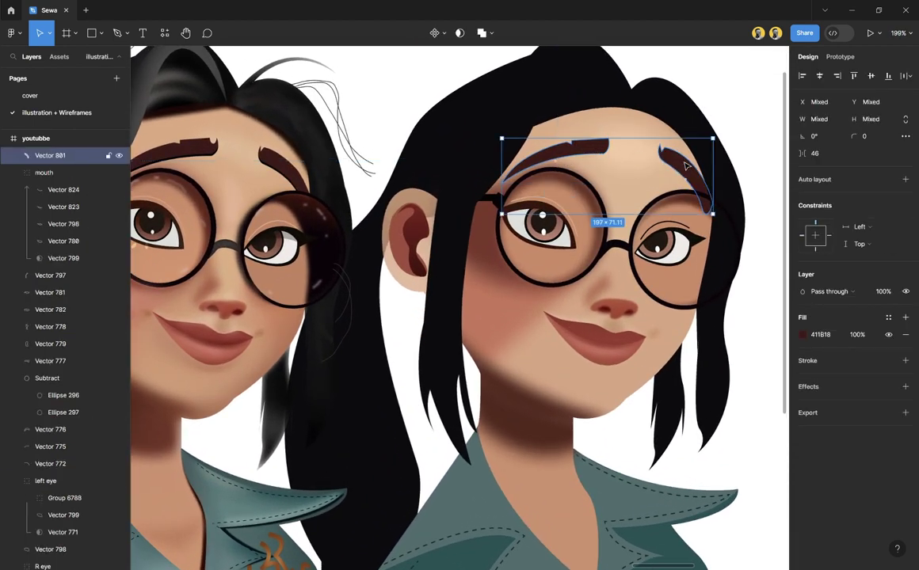
{"action": "left_click", "coordinate": [905, 386]}
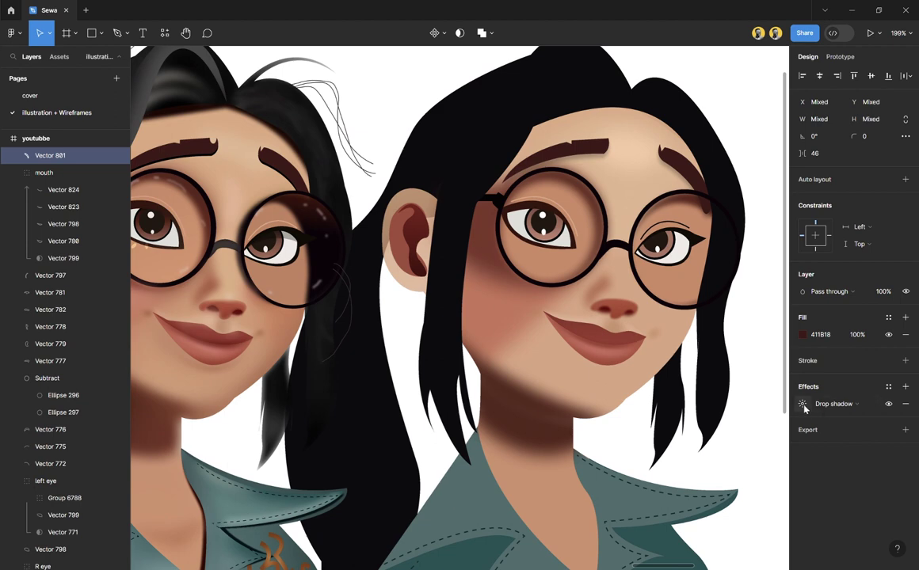
{"action": "left_click", "coordinate": [803, 404]}
{"action": "left_click", "coordinate": [673, 464]}
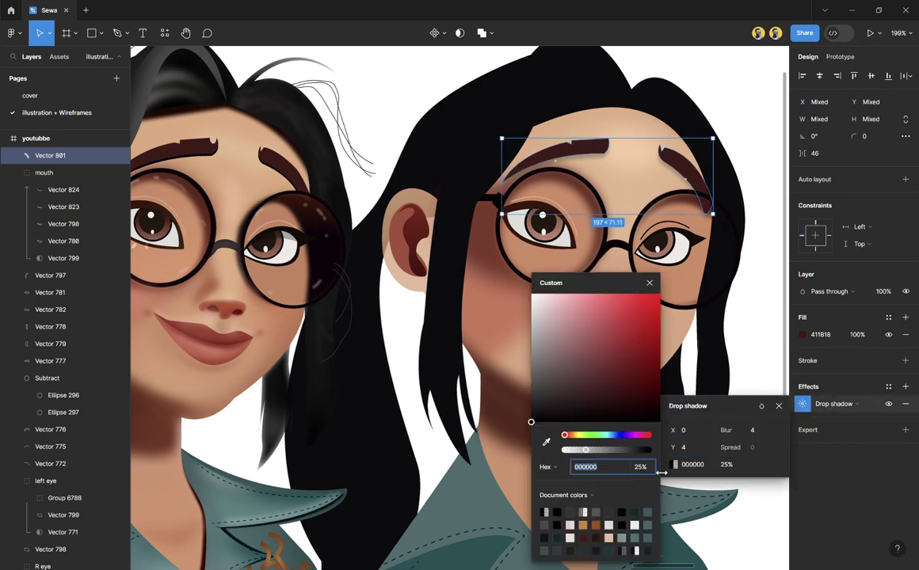
{"action": "left_click", "coordinate": [545, 442]}
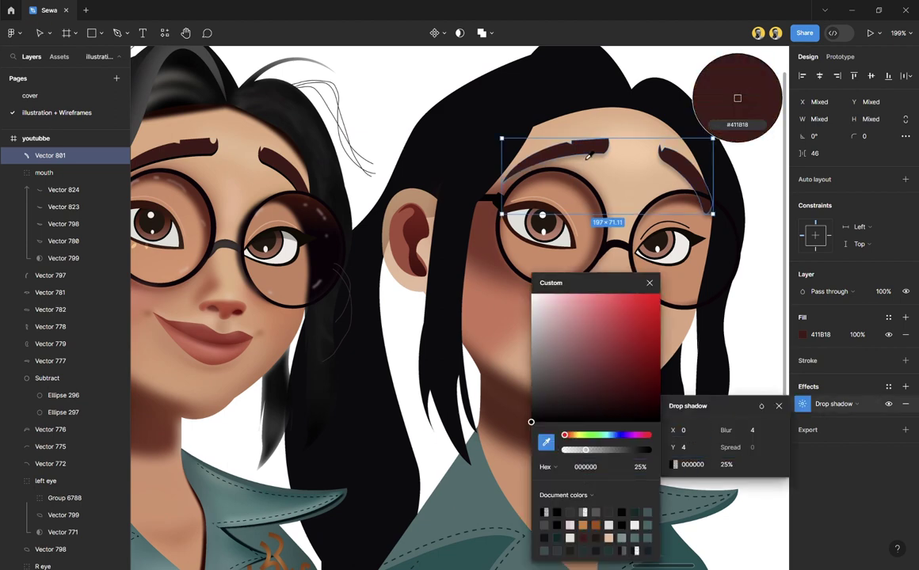
{"action": "left_click", "coordinate": [529, 149]}
{"action": "left_click_drag", "start_coordinate": [618, 391], "coordinate": [629, 403]}
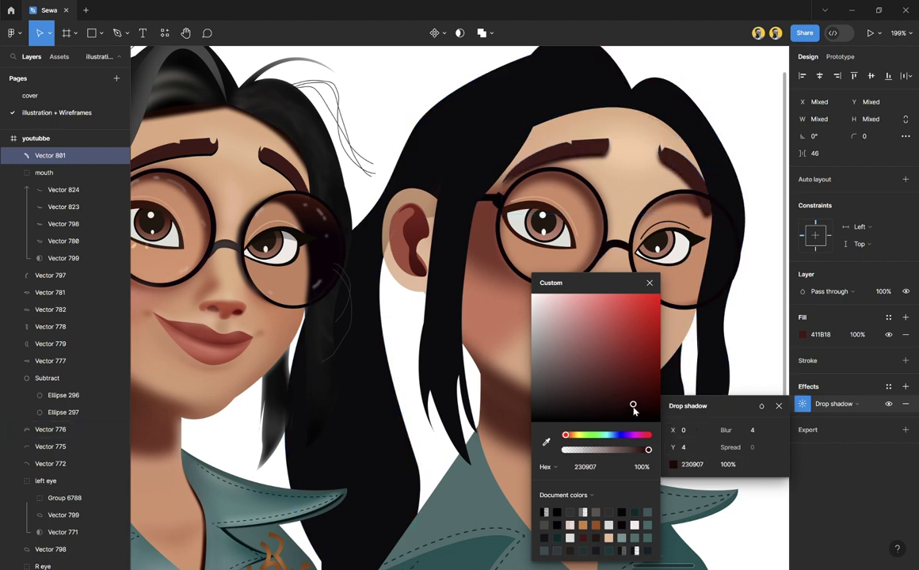
{"action": "left_click_drag", "start_coordinate": [742, 438], "coordinate": [712, 434]}
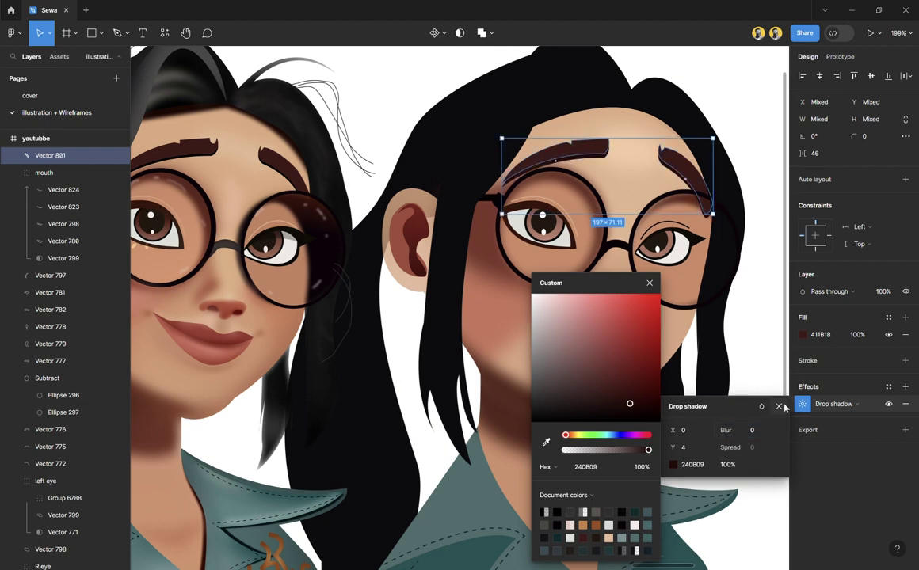
{"action": "left_click", "coordinate": [746, 379]}
{"action": "left_click", "coordinate": [764, 320]}
{"action": "scroll", "coordinate": [552, 267], "scroll_direction": "down", "scroll_amount": 3}
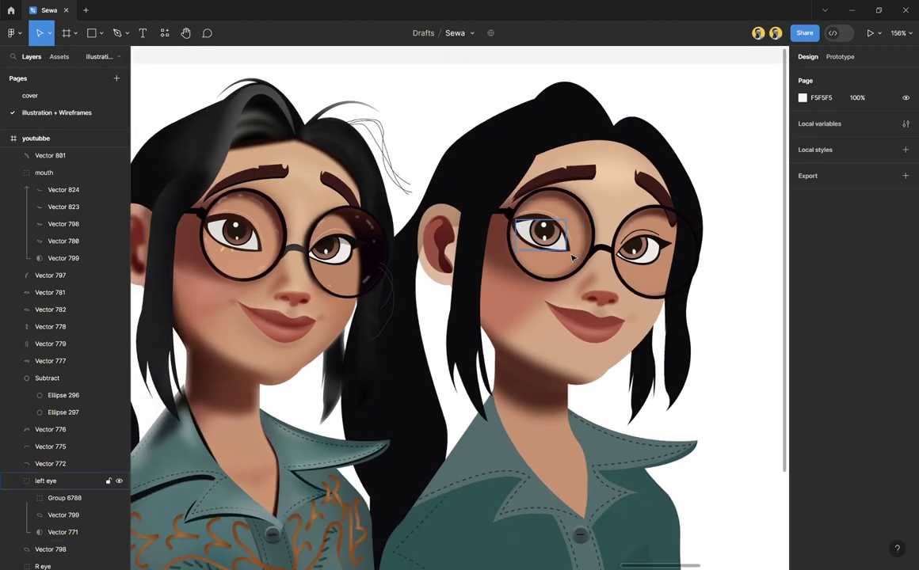
Step: Cut the right eyebrow and paste it into the base group, back over the brow
{"action": "scroll", "coordinate": [647, 224], "scroll_direction": "up", "scroll_amount": 1}
{"action": "scroll", "coordinate": [647, 224], "scroll_direction": "up", "scroll_amount": 5}
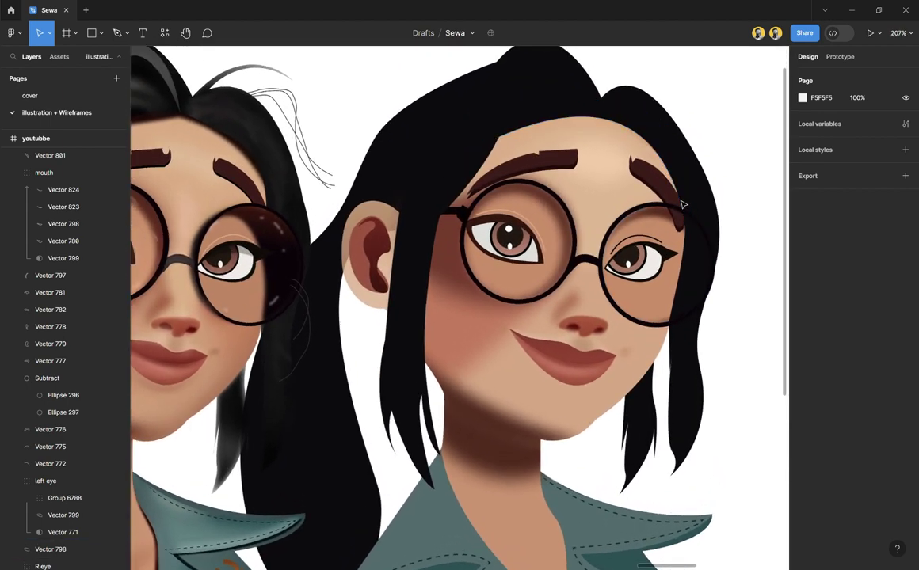
{"action": "scroll", "coordinate": [683, 204], "scroll_direction": "up", "scroll_amount": 1}
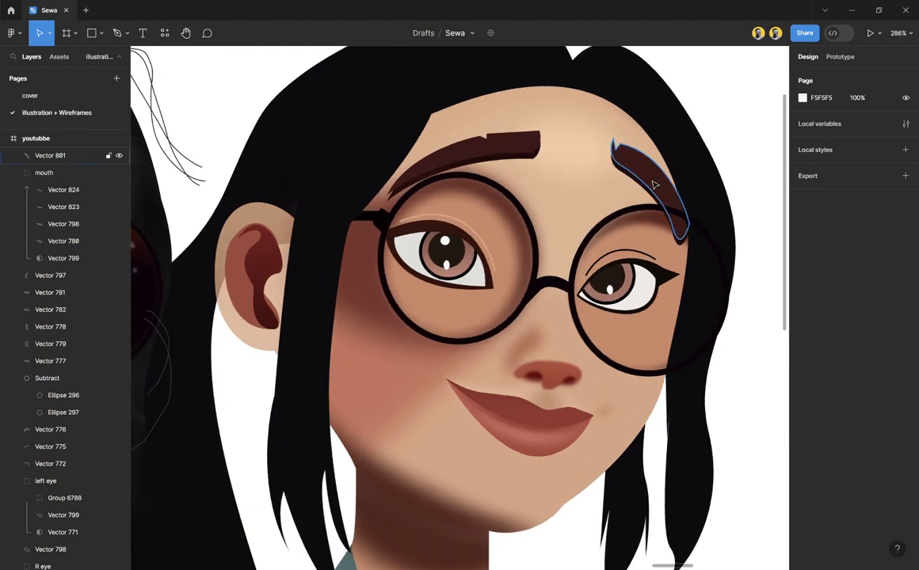
{"action": "left_click", "coordinate": [654, 184]}
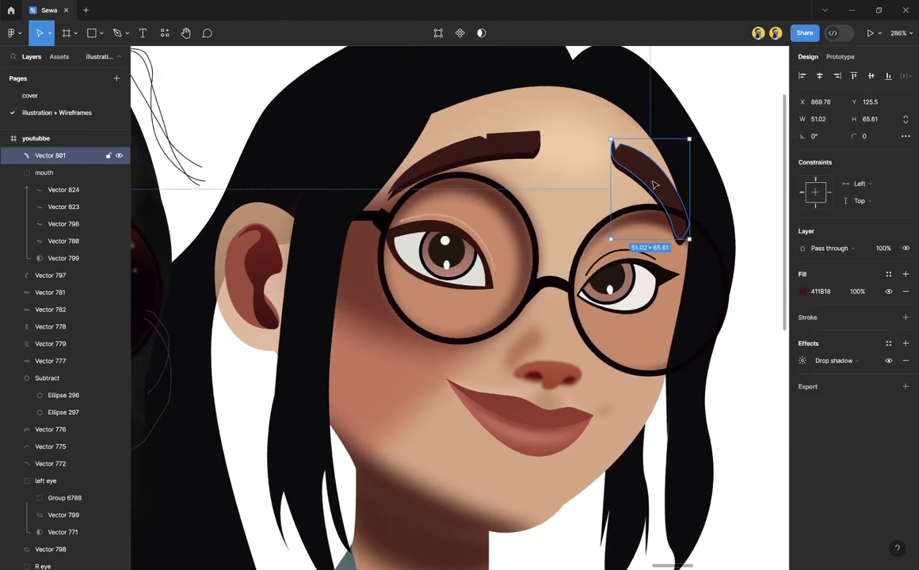
{"action": "key", "text": "ctrl+x"}
{"action": "left_click", "coordinate": [624, 146]}
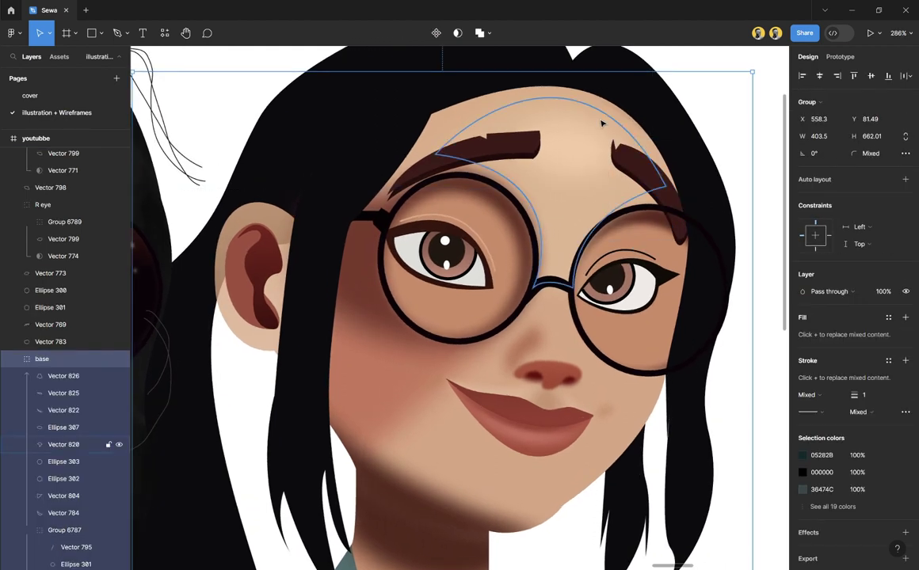
{"action": "key", "text": "ctrl+v"}
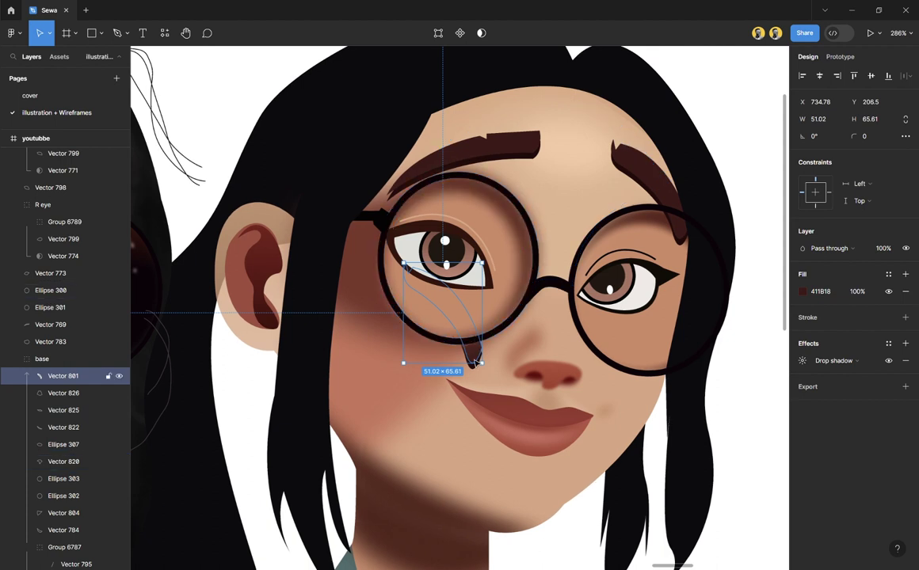
{"action": "left_click_drag", "start_coordinate": [475, 357], "coordinate": [684, 238]}
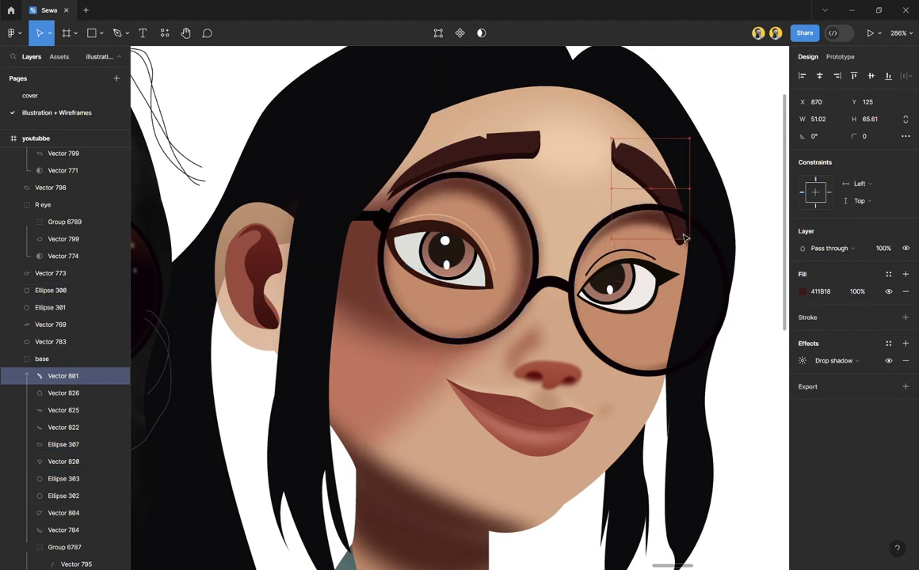
Step: Reshape the eyebrow's tail into a long thin curve down toward the glasses
{"action": "key", "text": "Delete"}
{"action": "double_click", "coordinate": [664, 194]}
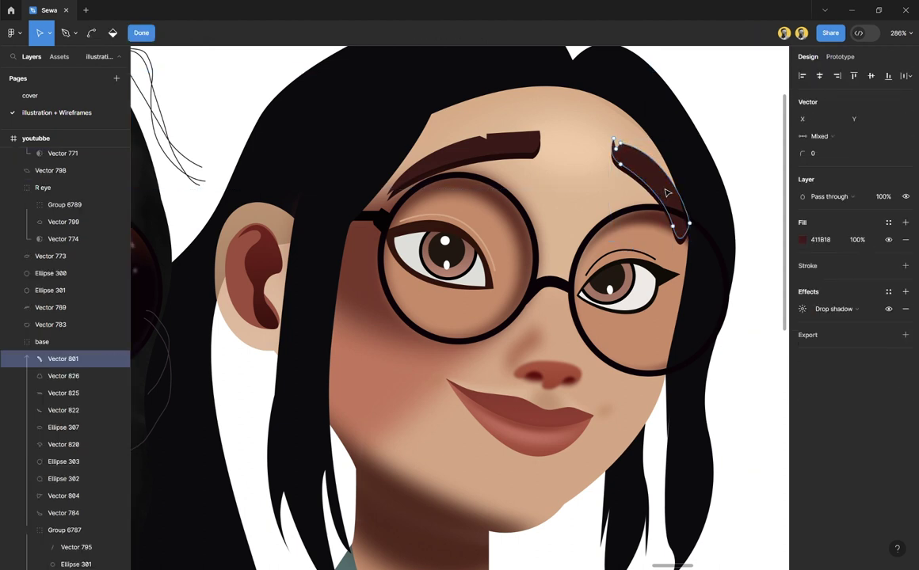
{"action": "left_click_drag", "start_coordinate": [679, 235], "coordinate": [705, 230]}
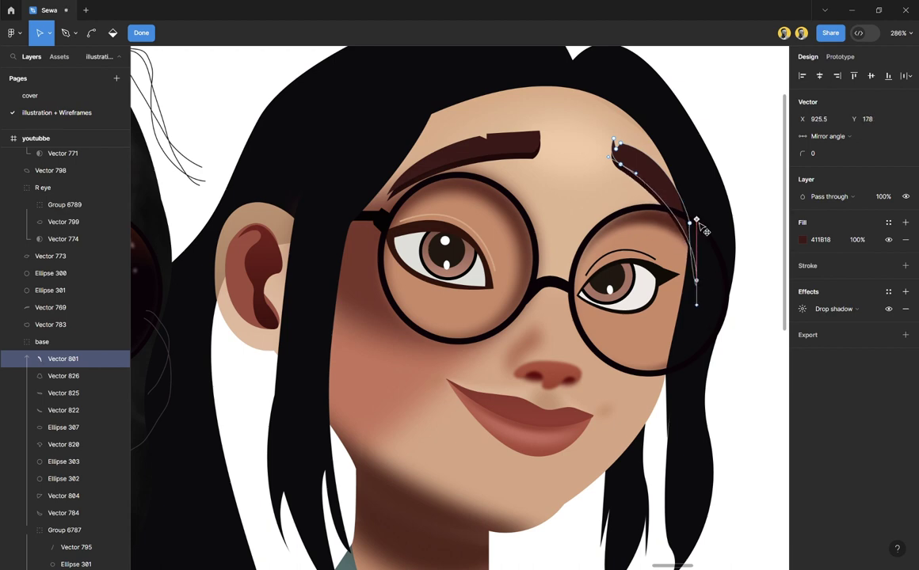
{"action": "key", "text": "Escape"}
{"action": "key", "text": "Escape"}
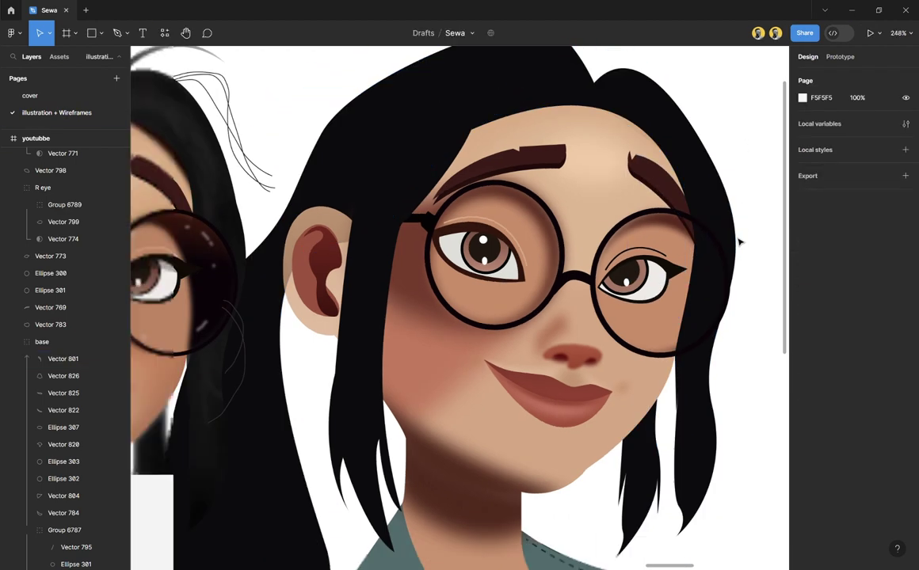
Step: Set the eyelid arc's stroke to the peach skin tone E2A880 sampled from the face
{"action": "scroll", "coordinate": [738, 244], "scroll_direction": "down", "scroll_amount": 3}
{"action": "scroll", "coordinate": [738, 245], "scroll_direction": "down", "scroll_amount": 3}
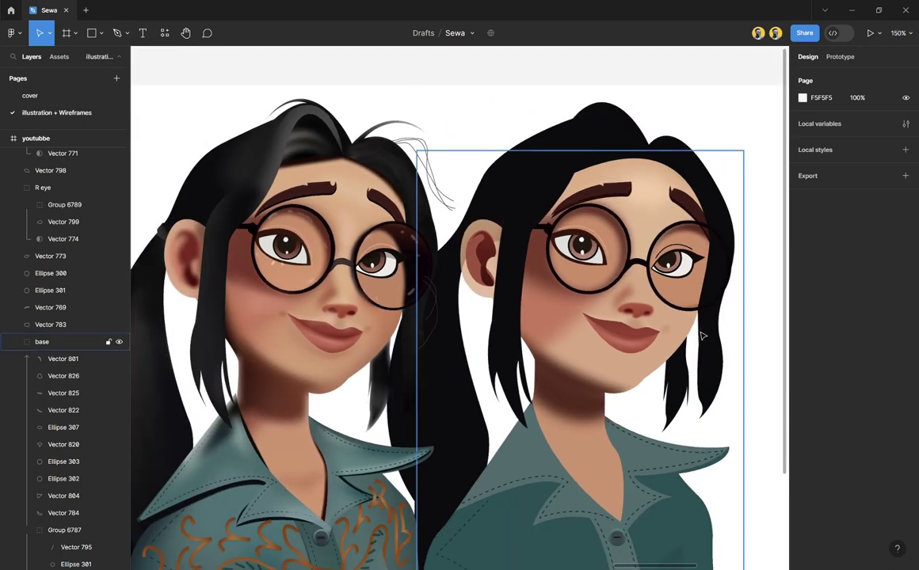
{"action": "scroll", "coordinate": [699, 334], "scroll_direction": "up", "scroll_amount": 1}
{"action": "scroll", "coordinate": [702, 336], "scroll_direction": "right", "scroll_amount": 3}
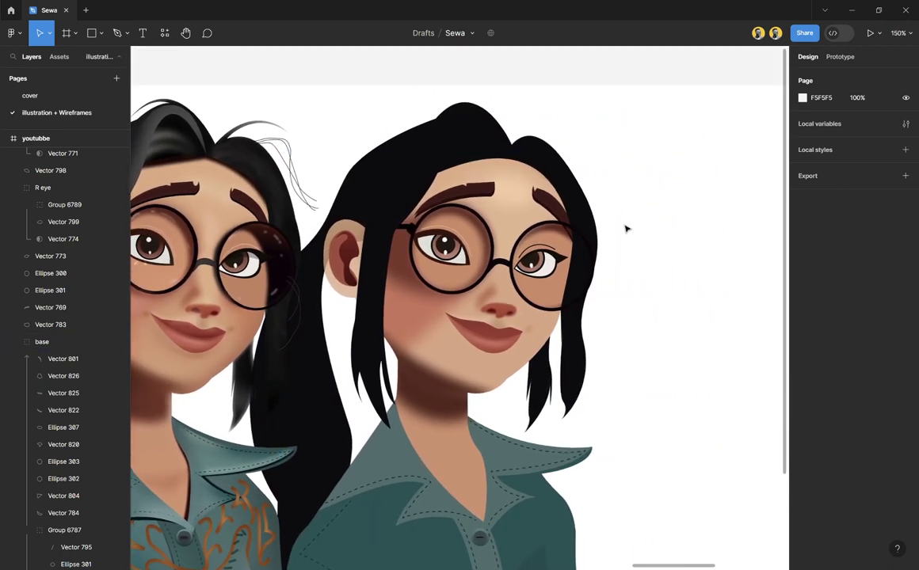
{"action": "scroll", "coordinate": [604, 286], "scroll_direction": "left", "scroll_amount": 2}
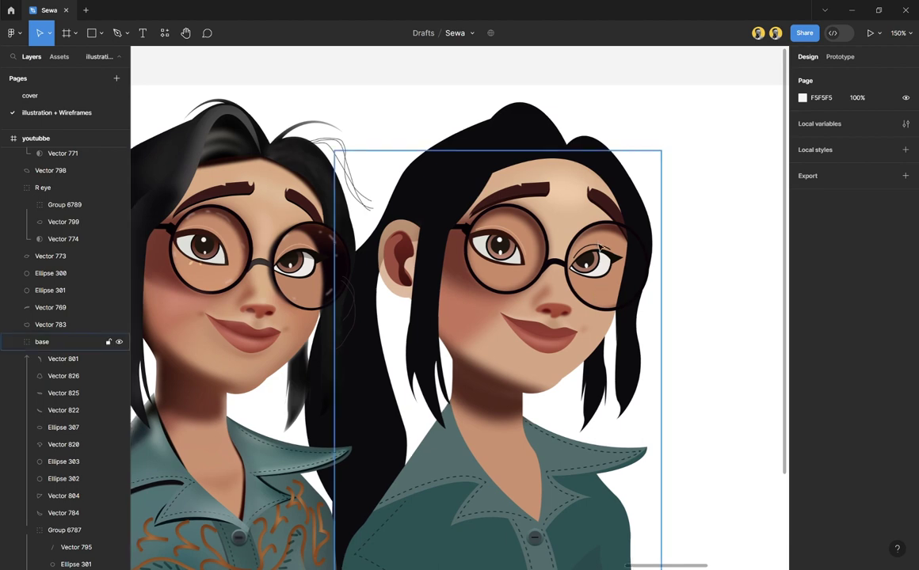
{"action": "left_click", "coordinate": [601, 252]}
{"action": "scroll", "coordinate": [601, 251], "scroll_direction": "up", "scroll_amount": 10}
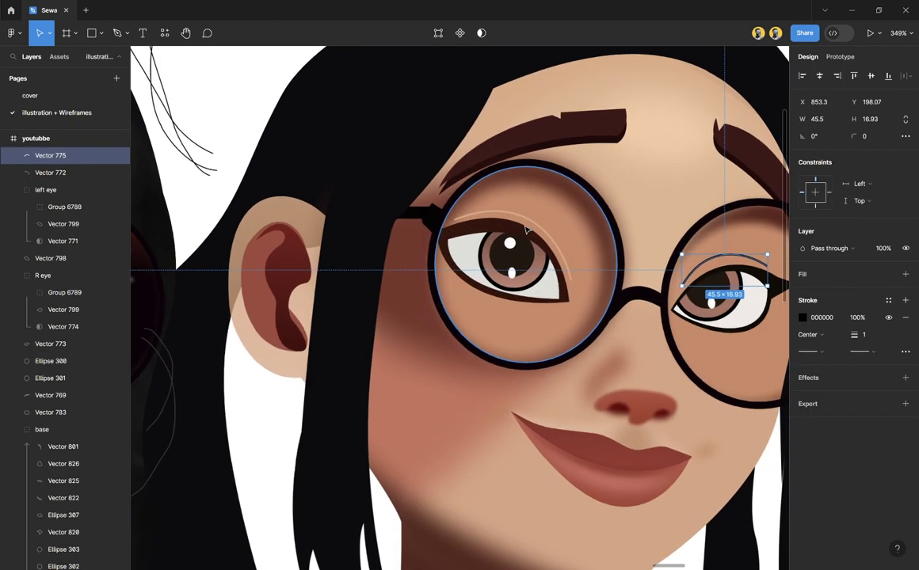
{"action": "key", "text": "i"}
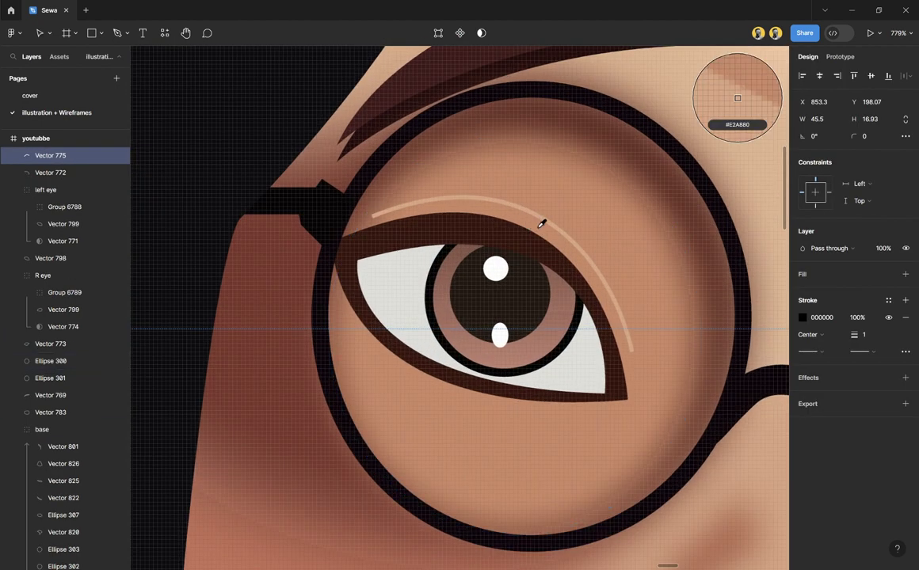
{"action": "left_click", "coordinate": [538, 219]}
{"action": "scroll", "coordinate": [539, 219], "scroll_direction": "down", "scroll_amount": 7}
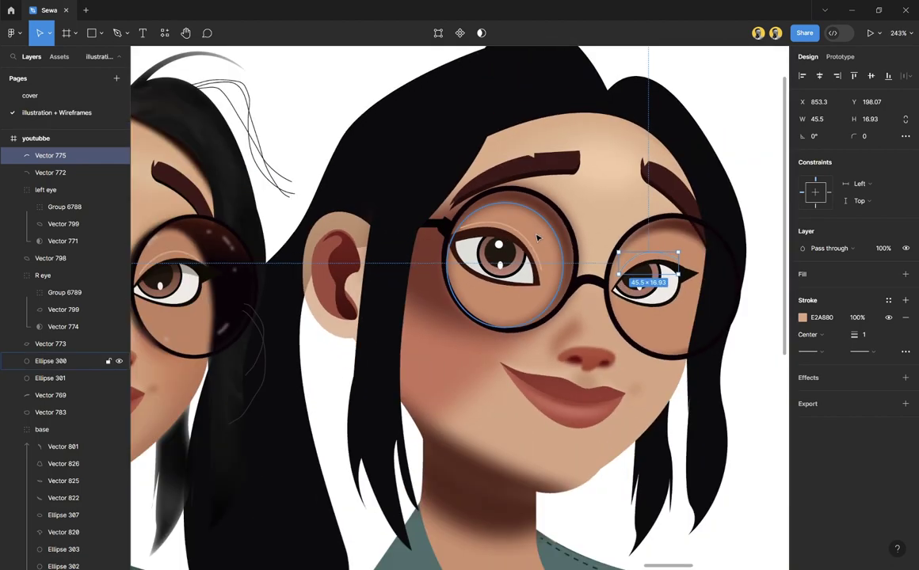
Step: Give both eyelid arcs, Vector 775 and Vector 772, a layer blur of 2
{"action": "left_click", "coordinate": [529, 246], "text": "shift"}
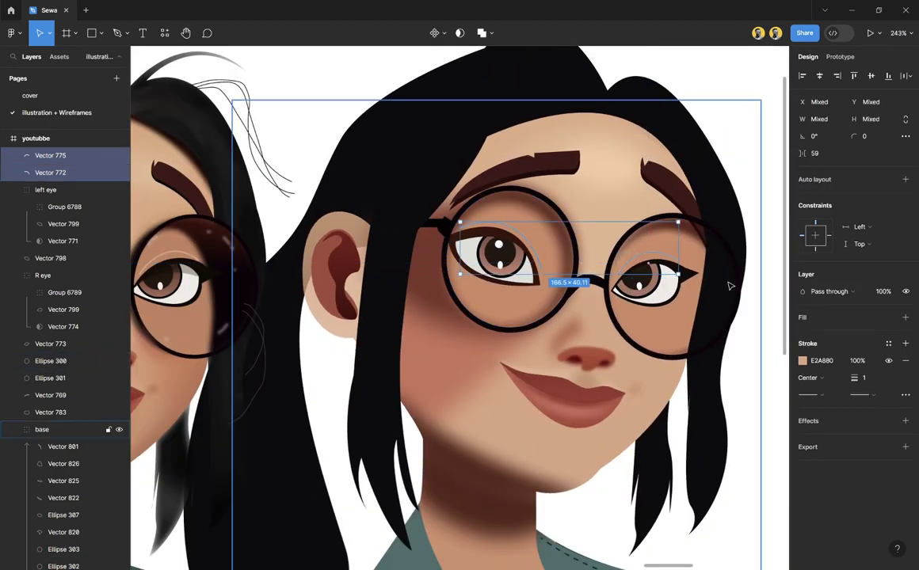
{"action": "left_click", "coordinate": [905, 420]}
{"action": "left_click", "coordinate": [839, 441]}
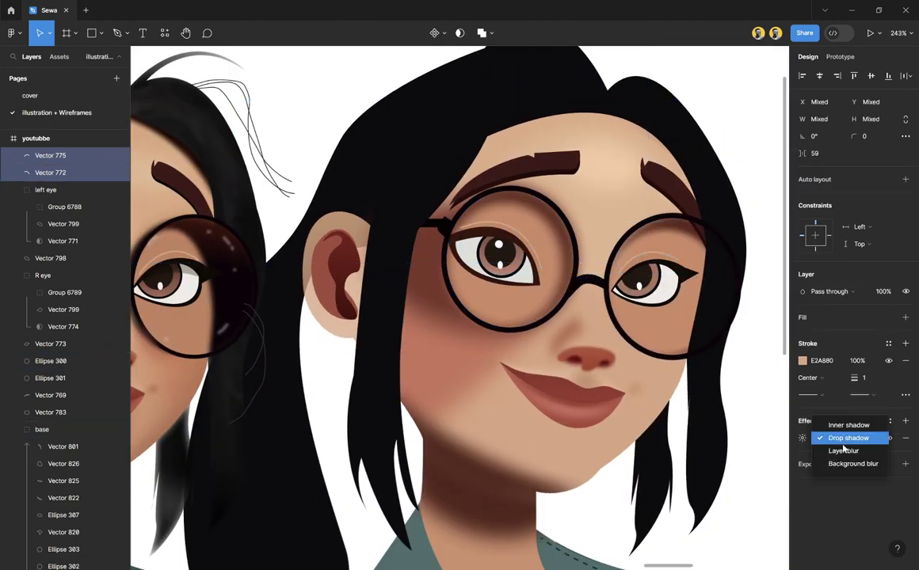
{"action": "left_click", "coordinate": [842, 450]}
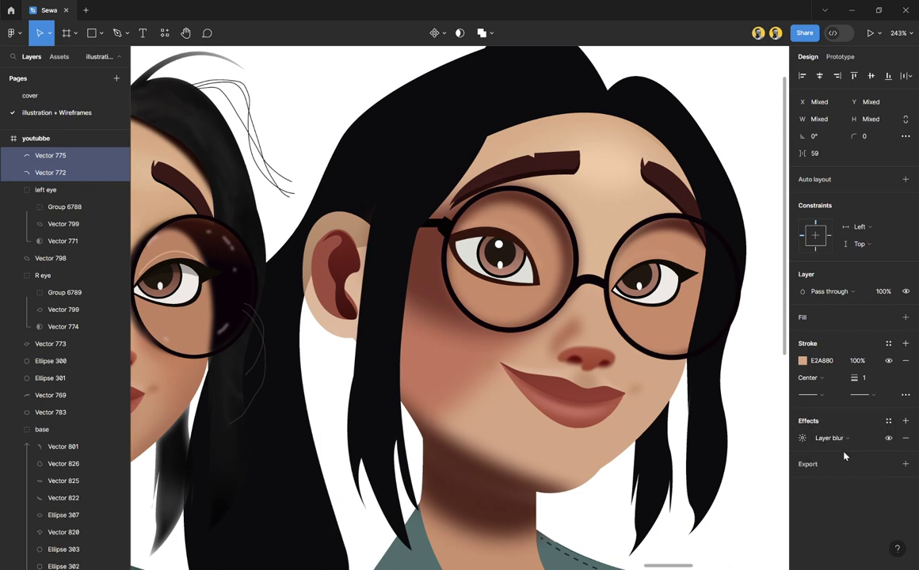
{"action": "left_click", "coordinate": [802, 440]}
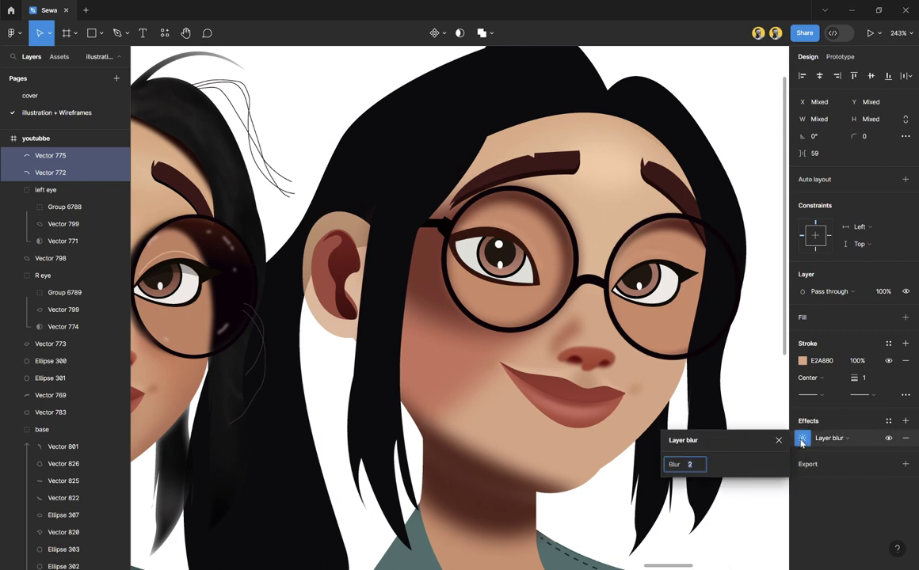
{"action": "left_click", "coordinate": [769, 502]}
{"action": "scroll", "coordinate": [529, 264], "scroll_direction": "down", "scroll_amount": 4, "text": "ctrl"}
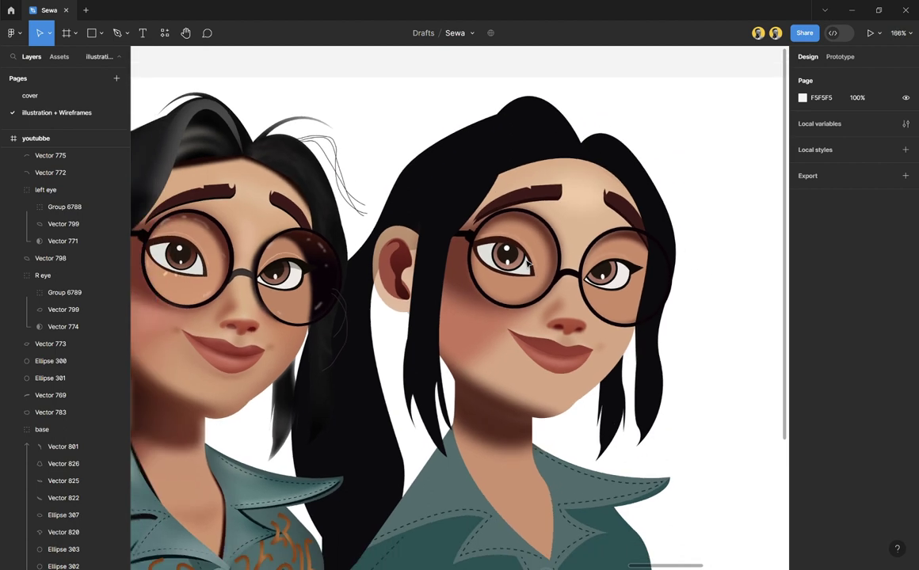
{"action": "scroll", "coordinate": [528, 264], "scroll_direction": "down", "scroll_amount": 3, "text": "ctrl"}
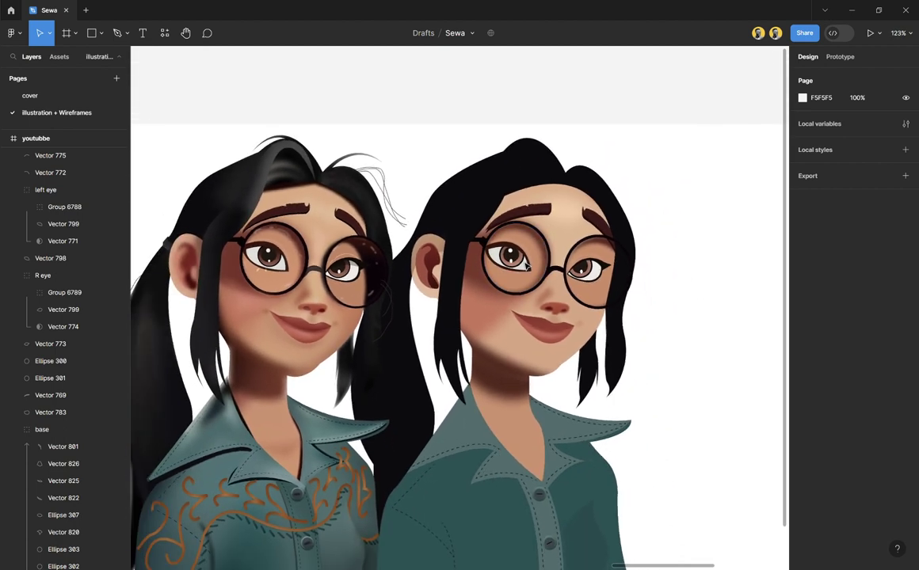
{"action": "scroll", "coordinate": [526, 266], "scroll_direction": "down", "scroll_amount": 1}
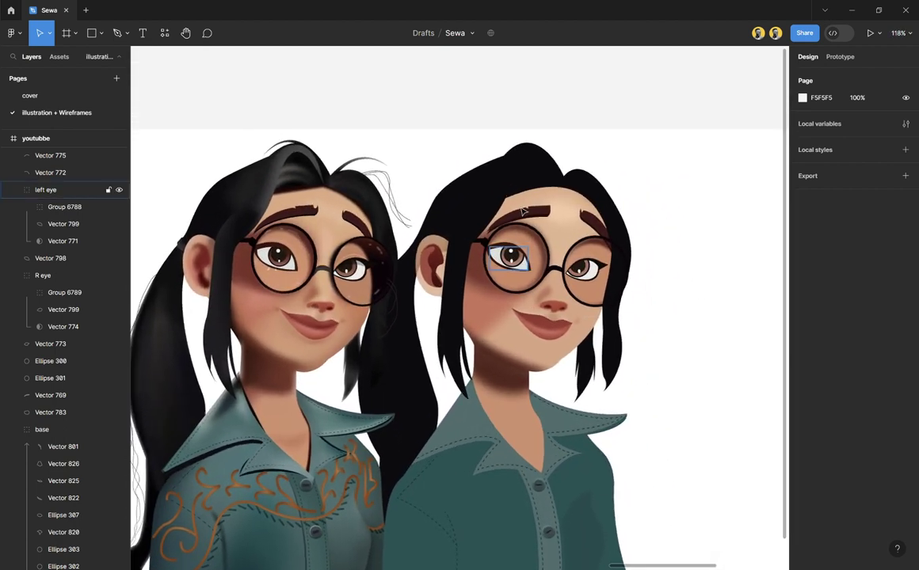
{"action": "scroll", "coordinate": [535, 224], "scroll_direction": "down", "scroll_amount": 3}
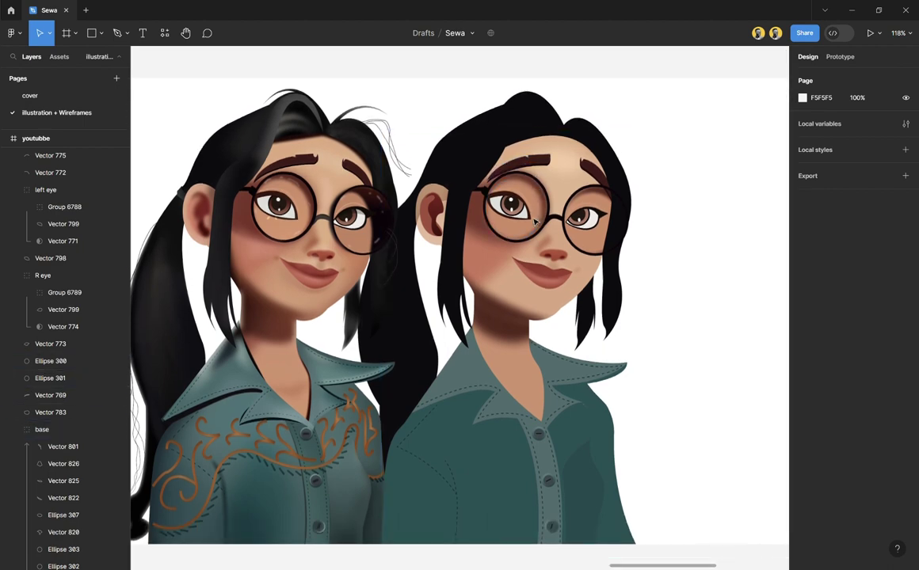
{"action": "scroll", "coordinate": [534, 223], "scroll_direction": "down", "scroll_amount": 3}
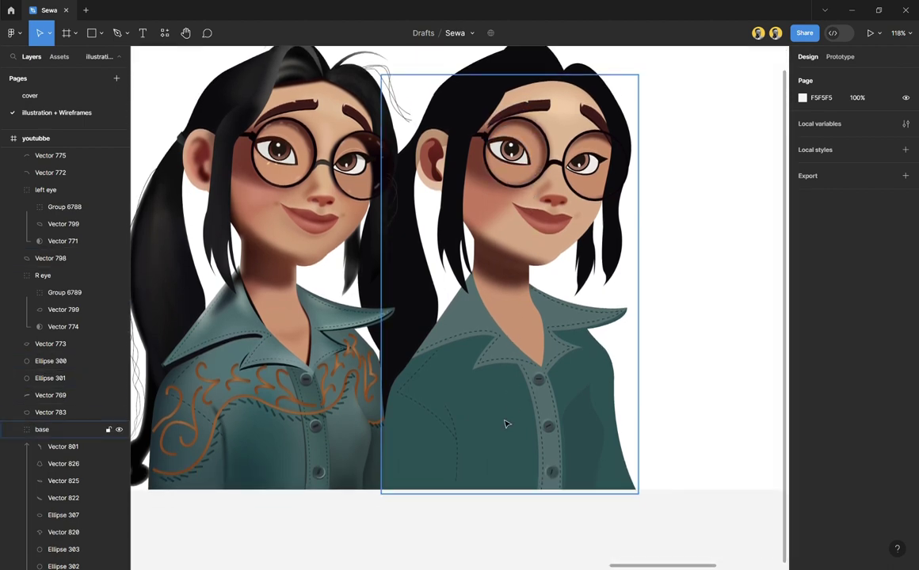
{"action": "scroll", "coordinate": [507, 424], "scroll_direction": "up", "scroll_amount": 1, "text": "ctrl"}
{"action": "scroll", "coordinate": [506, 424], "scroll_direction": "down", "scroll_amount": 2}
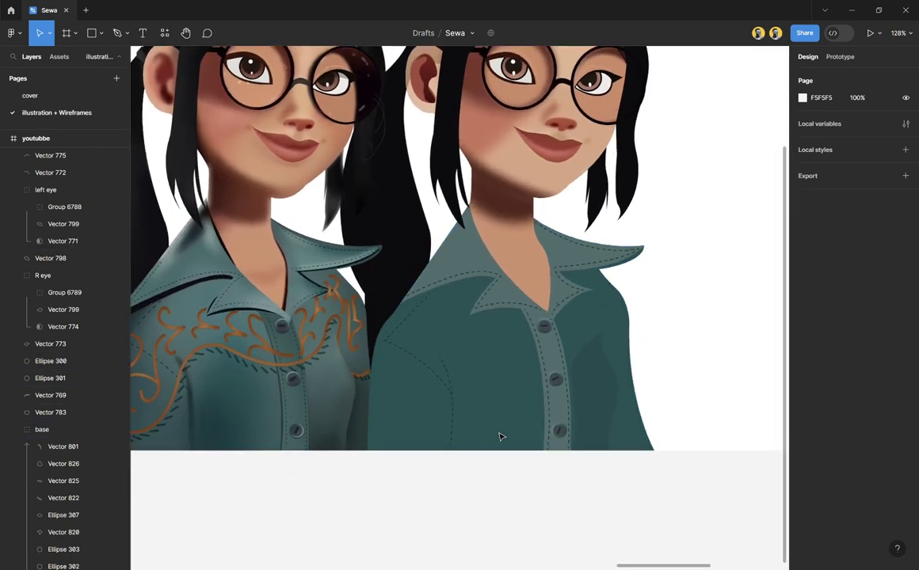
{"action": "scroll", "coordinate": [500, 436], "scroll_direction": "up", "scroll_amount": 1, "text": "ctrl"}
{"action": "scroll", "coordinate": [511, 402], "scroll_direction": "left", "scroll_amount": 3}
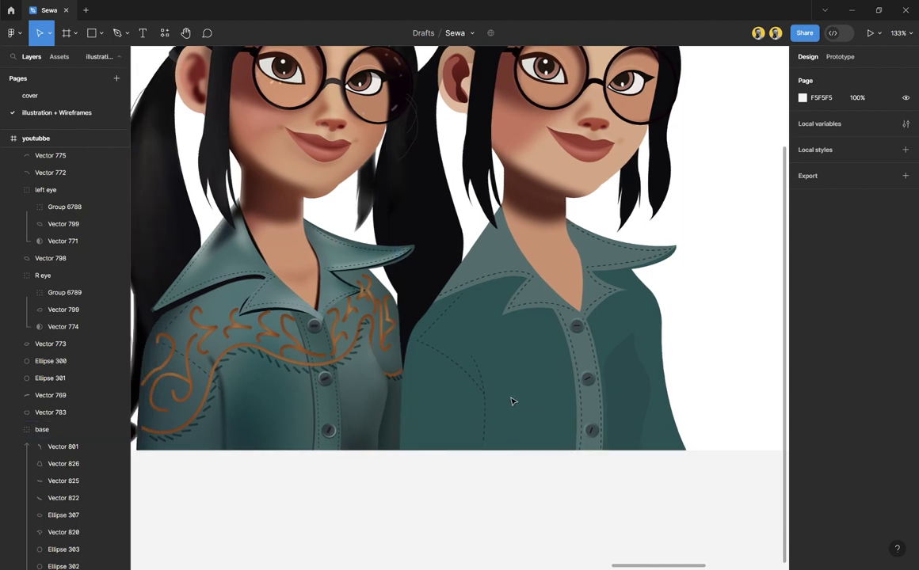
{"action": "left_click", "coordinate": [547, 358]}
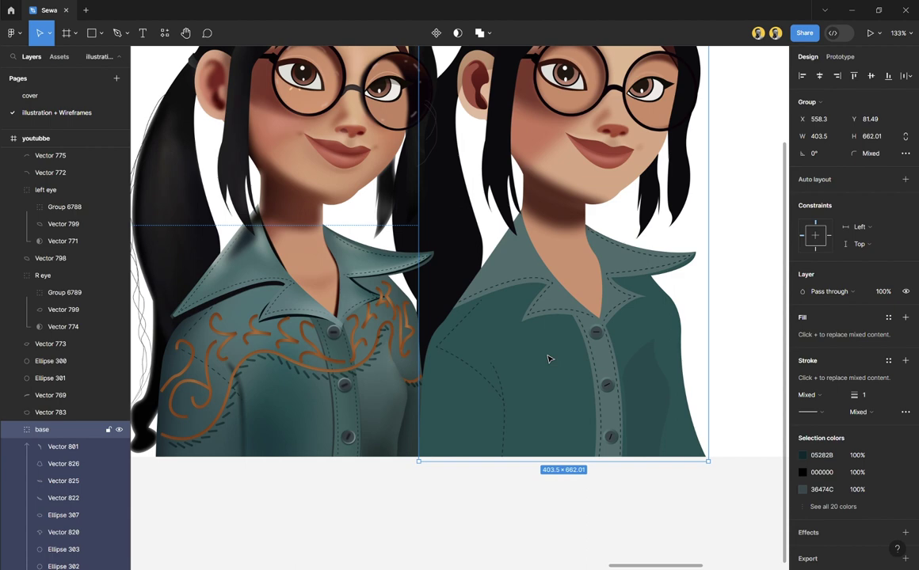
Step: Draw a closed shadow shape with the Pen tool from the collar down the right girl's shirt
{"action": "key", "text": "p"}
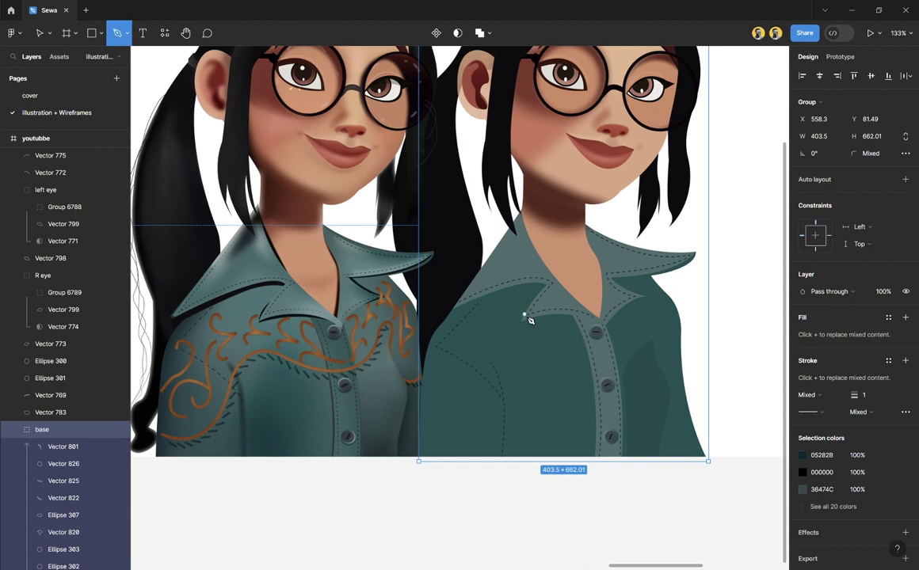
{"action": "left_click", "coordinate": [554, 298]}
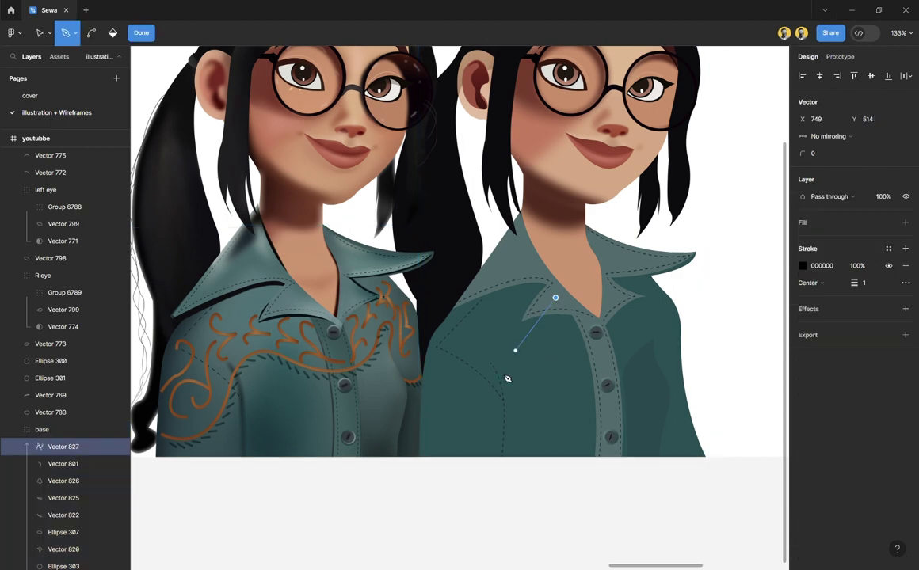
{"action": "left_click_drag", "start_coordinate": [498, 468], "coordinate": [533, 548]}
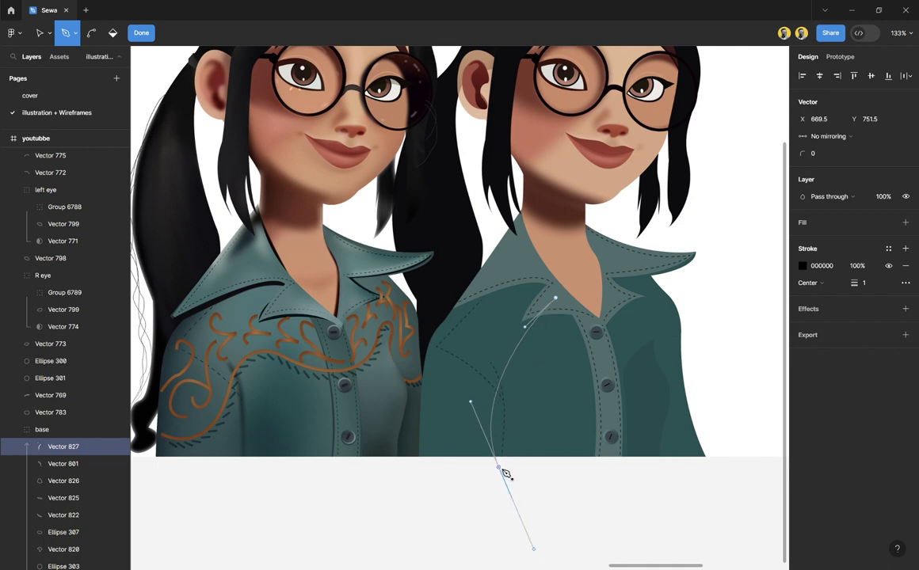
{"action": "left_click", "coordinate": [498, 467]}
{"action": "left_click", "coordinate": [348, 480]}
{"action": "left_click", "coordinate": [409, 275]}
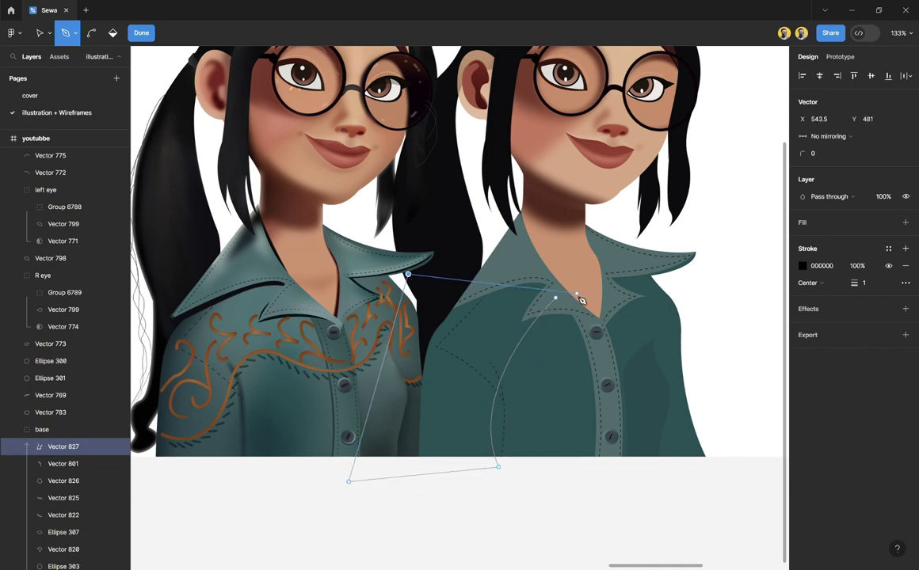
{"action": "left_click_drag", "start_coordinate": [556, 298], "coordinate": [577, 385]}
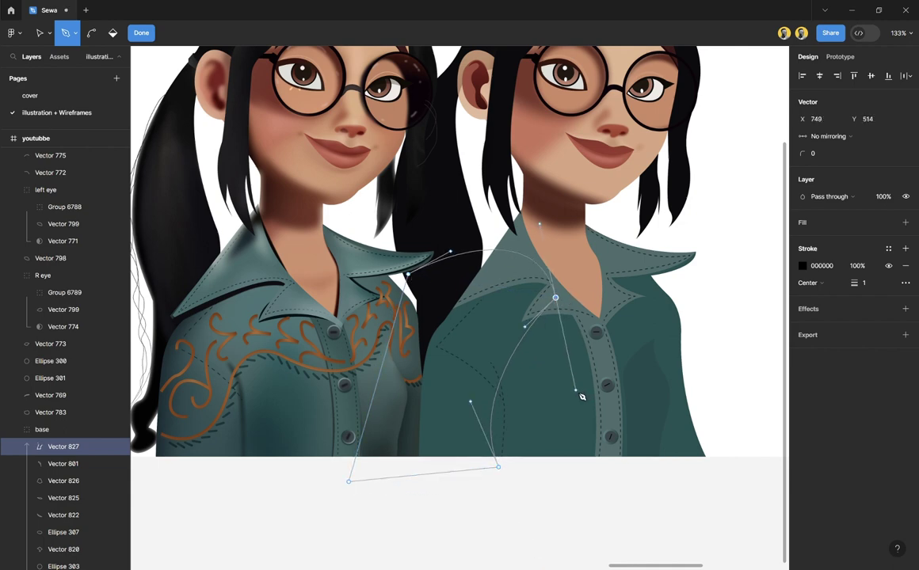
{"action": "key", "text": "Escape"}
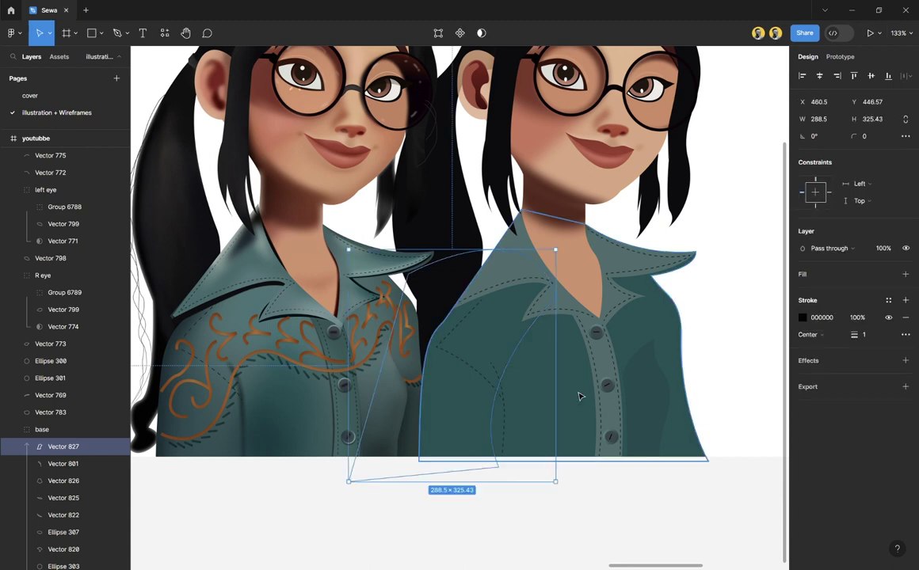
Step: Remove the shape's stroke, eyedrop fill 477072, and send it behind the collar stitching
{"action": "left_click", "coordinate": [905, 317]}
{"action": "key", "text": "i"}
{"action": "left_click", "coordinate": [737, 98]}
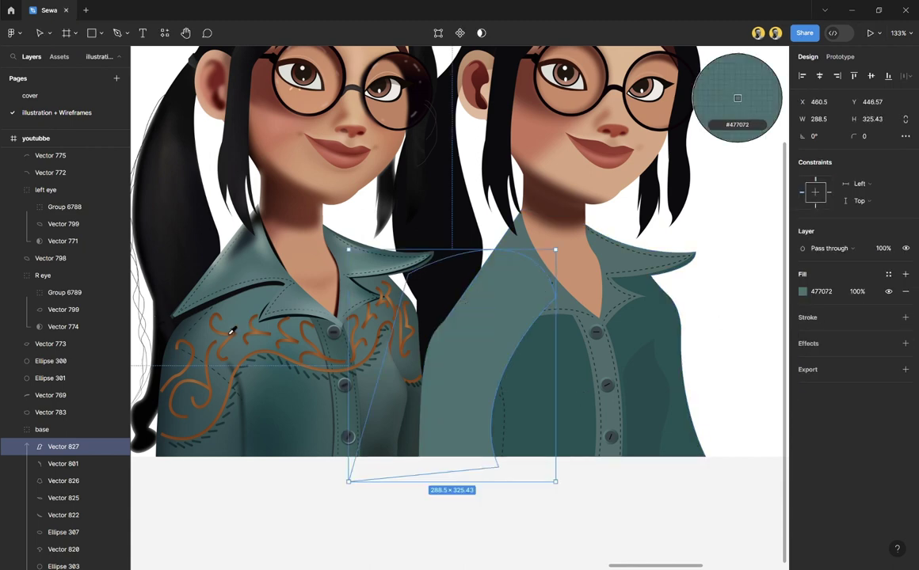
{"action": "key", "text": "ctrl+["}
{"action": "key", "text": "ctrl+["}
{"action": "key", "text": "ctrl+["}
{"action": "key", "text": "ctrl+["}
{"action": "key", "text": "ctrl+["}
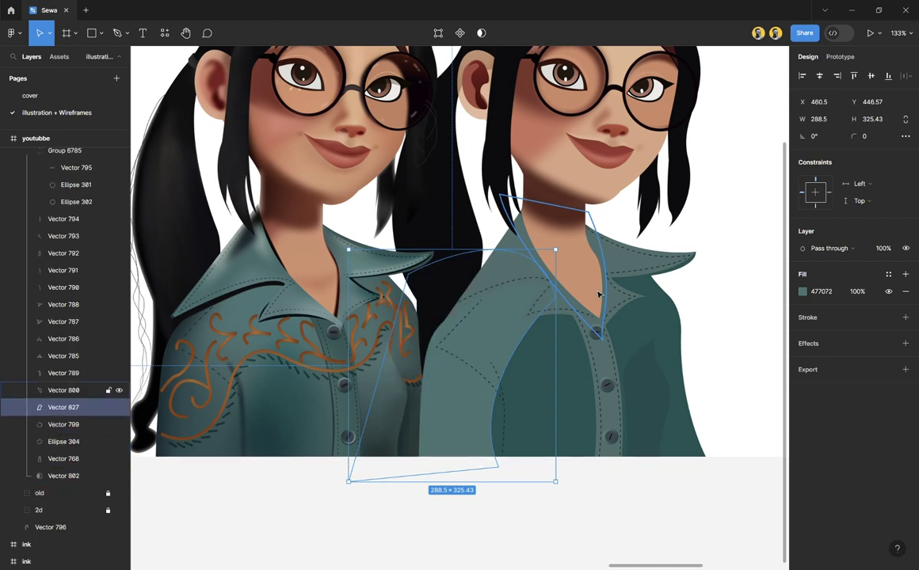
Step: Give the shadow shape a Layer blur of about 71
{"action": "left_click", "coordinate": [832, 345]}
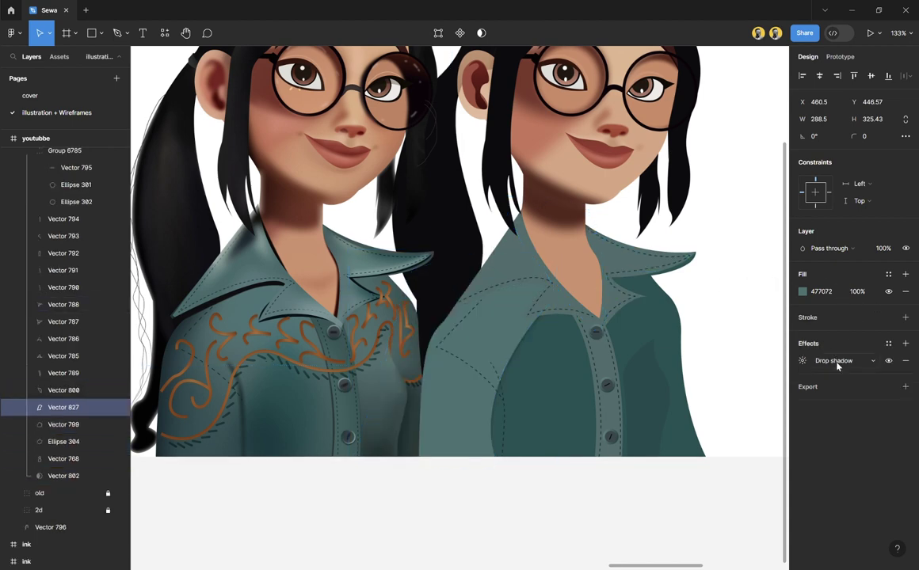
{"action": "left_click", "coordinate": [842, 361]}
{"action": "left_click", "coordinate": [843, 374]}
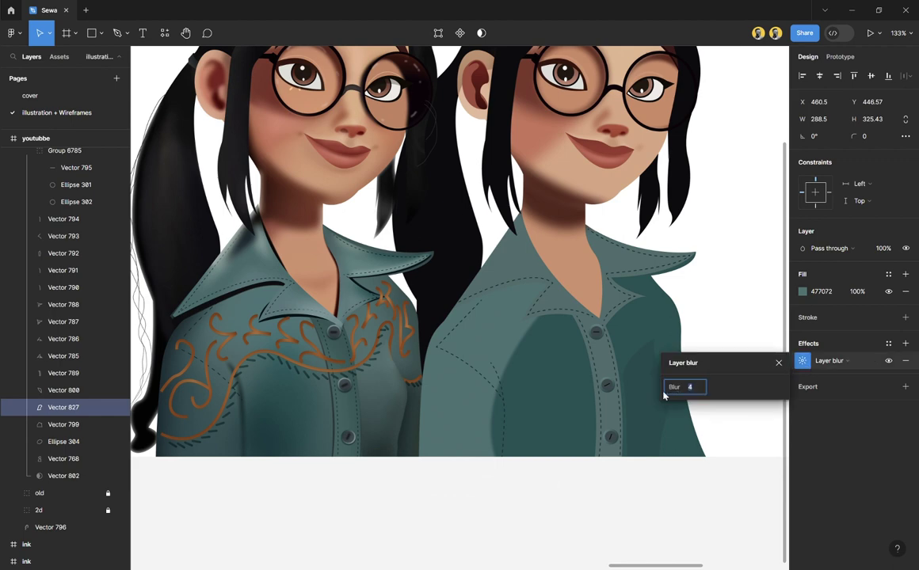
{"action": "left_click_drag", "start_coordinate": [664, 395], "coordinate": [469, 380]}
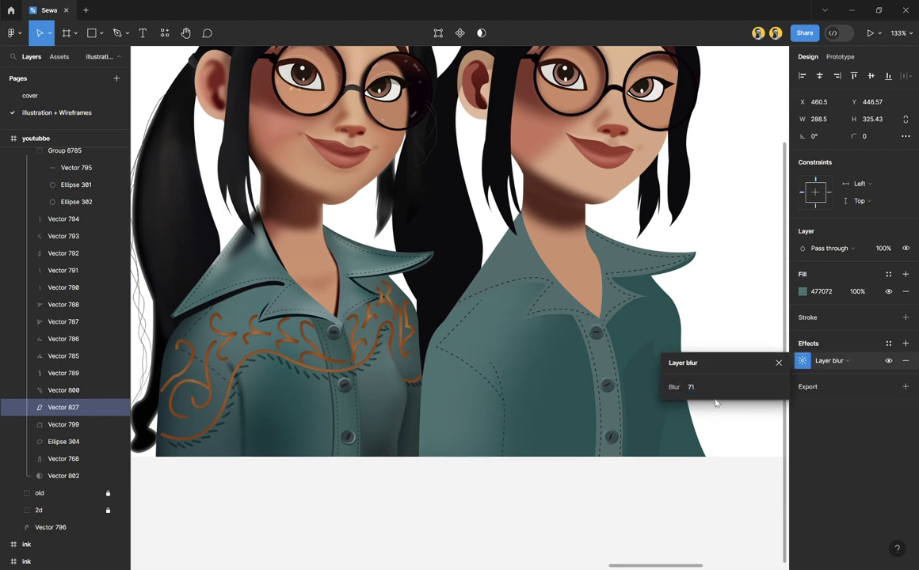
{"action": "left_click", "coordinate": [646, 504]}
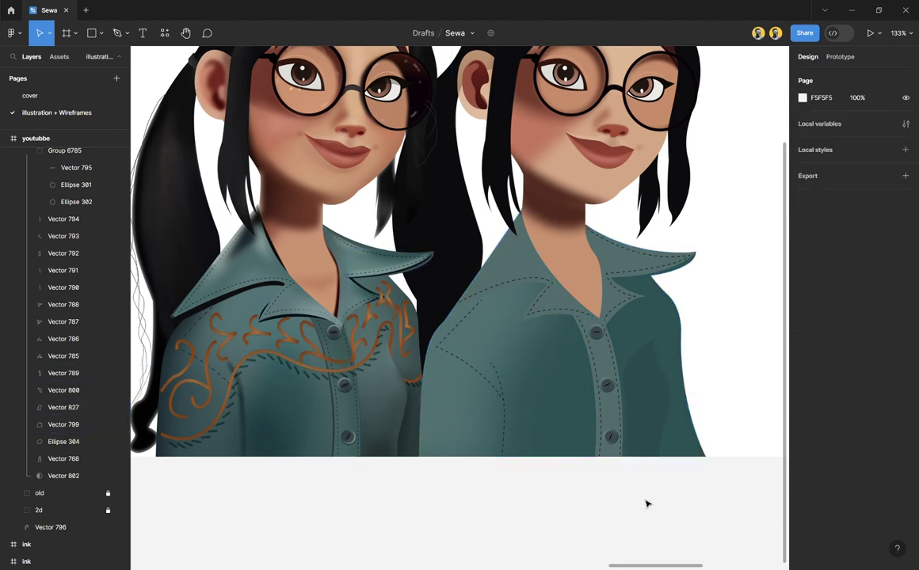
Step: Draw a closed Pen path from the shoulder down the left side of the right girl's shirt
{"action": "left_click", "coordinate": [545, 371]}
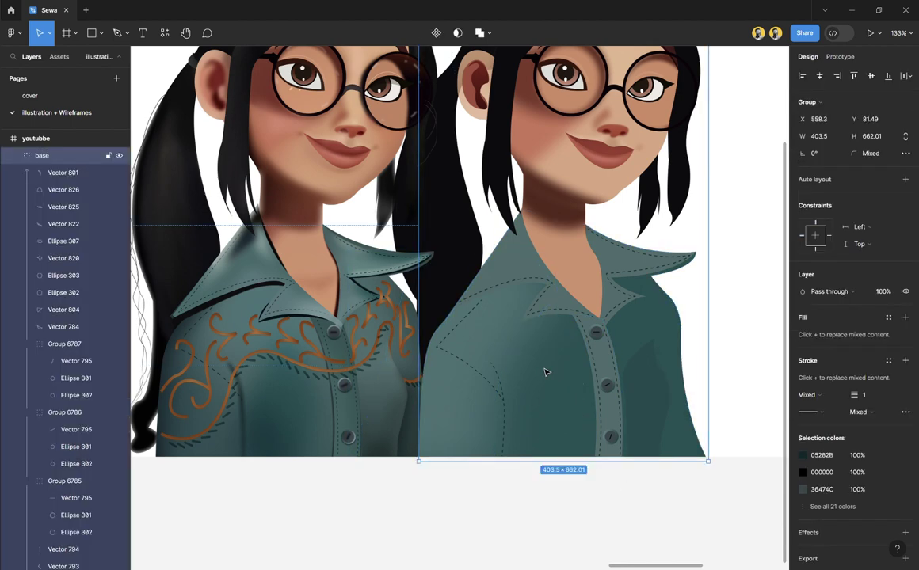
{"action": "key", "text": "p"}
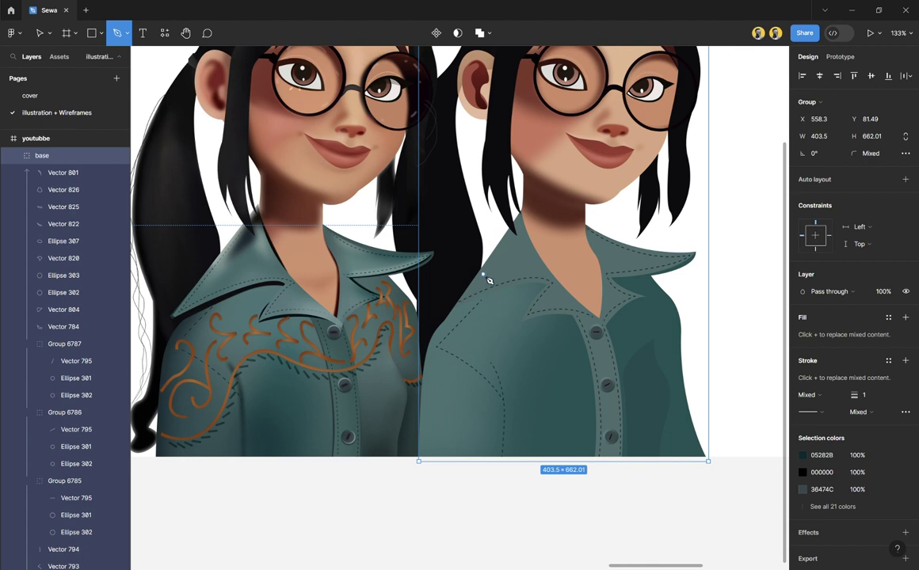
{"action": "left_click_drag", "start_coordinate": [505, 291], "coordinate": [475, 313]}
{"action": "left_click_drag", "start_coordinate": [442, 398], "coordinate": [451, 505]}
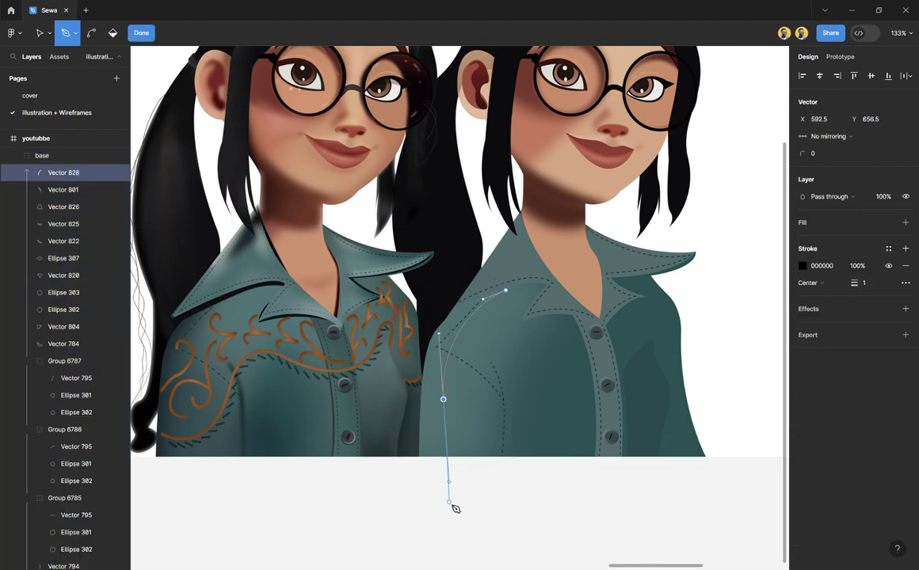
{"action": "left_click", "coordinate": [380, 496]}
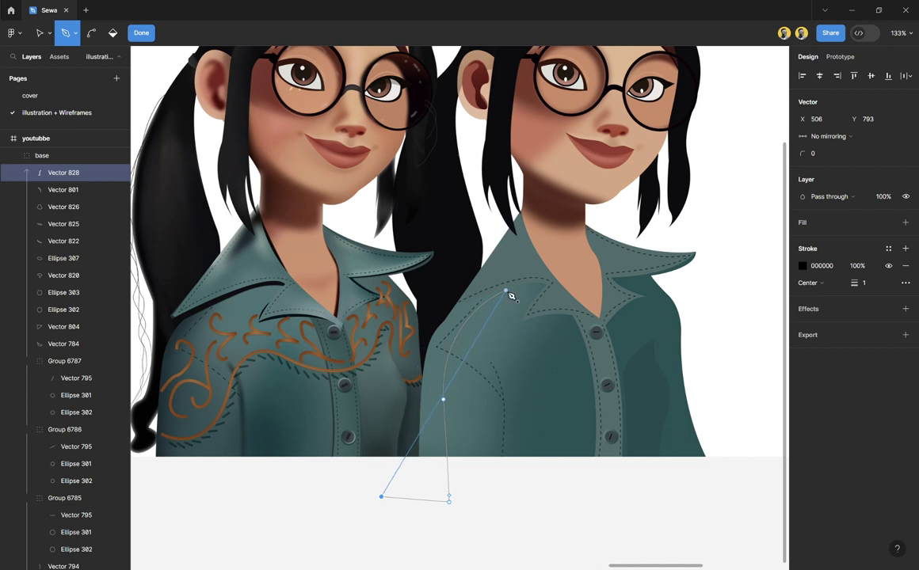
{"action": "left_click_drag", "start_coordinate": [509, 293], "coordinate": [573, 433]}
{"action": "key", "text": "Escape"}
Step: Fill the new shape with eyedropped dark teal 1B3138 and remove its outline
{"action": "left_click", "coordinate": [905, 274]}
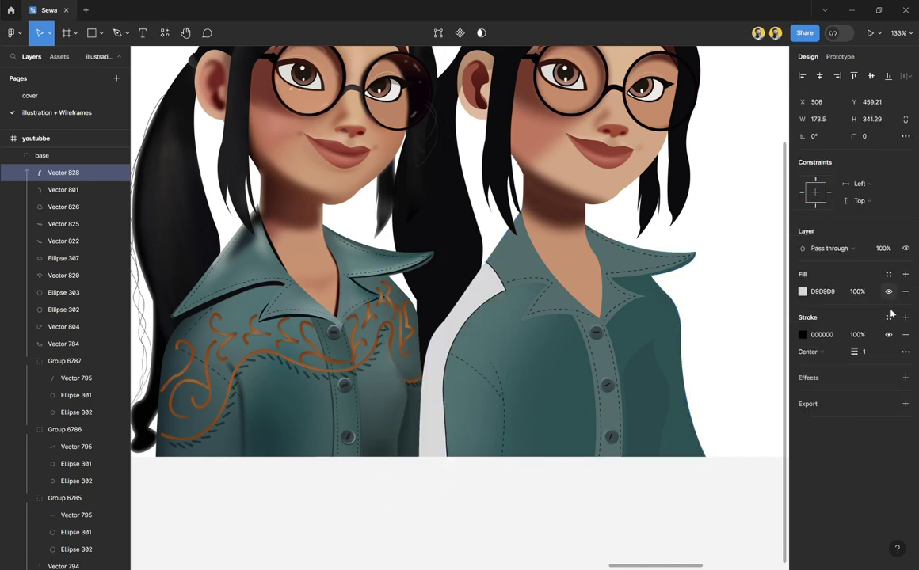
{"action": "left_click", "coordinate": [905, 335]}
{"action": "key", "text": "i"}
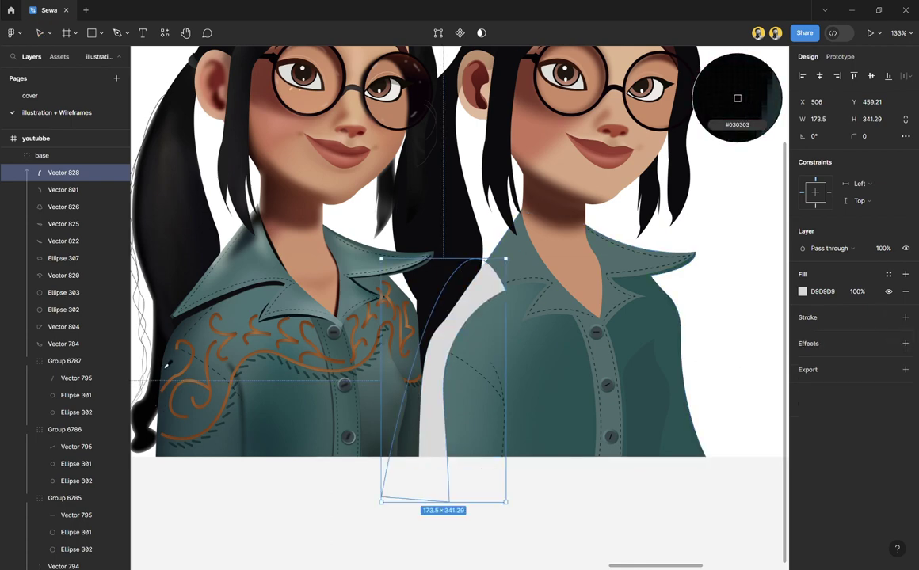
{"action": "left_click", "coordinate": [738, 98]}
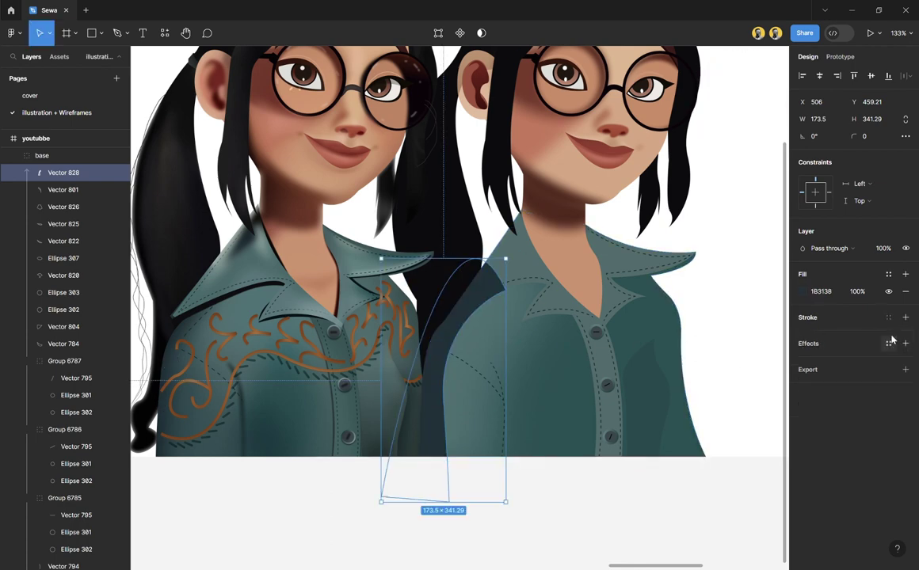
Step: Pull the shoulder point up toward the collar and place the shape just above Vector 827
{"action": "key", "text": "Return"}
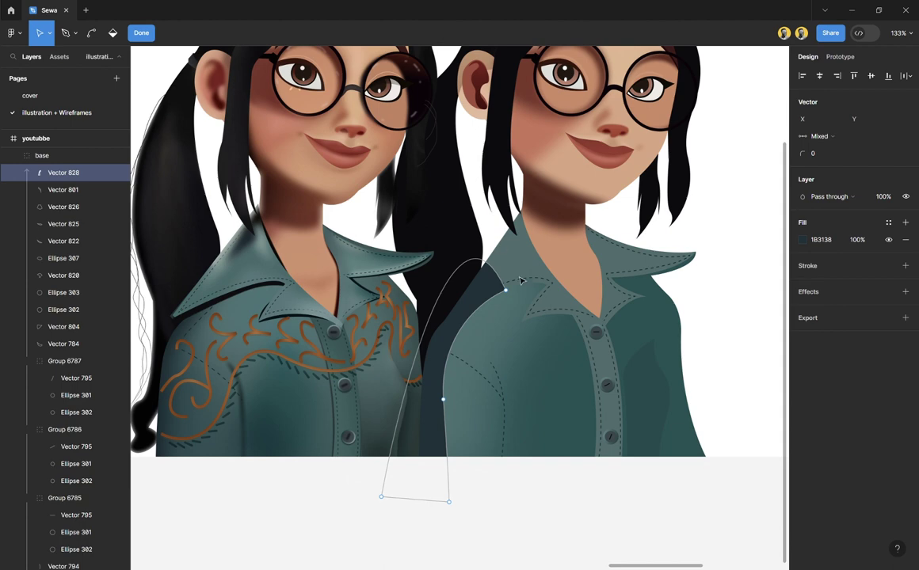
{"action": "left_click_drag", "start_coordinate": [512, 296], "coordinate": [533, 274]}
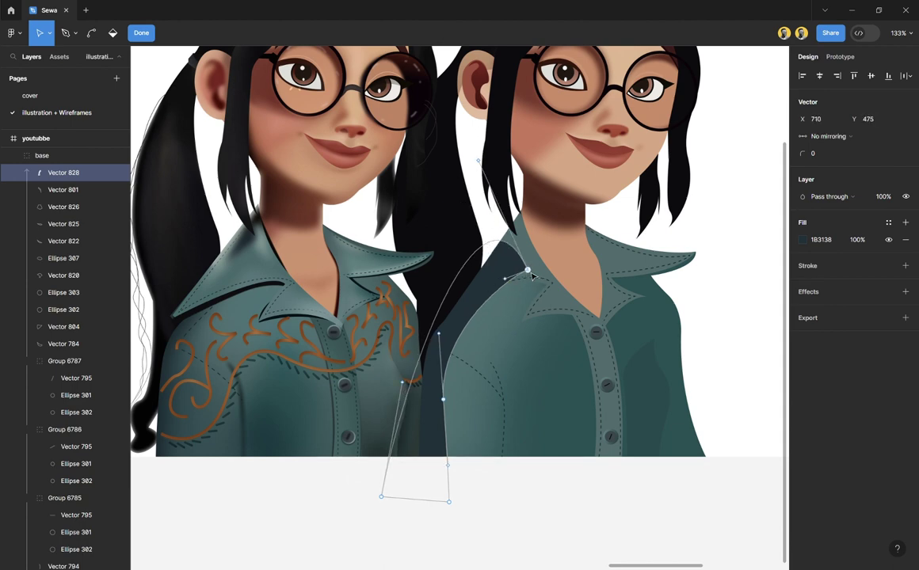
{"action": "key", "text": "Escape"}
{"action": "key", "text": "ctrl+bracketleft"}
{"action": "key", "text": "ctrl+bracketleft"}
{"action": "key", "text": "ctrl+bracketleft"}
{"action": "key", "text": "ctrl+bracketleft"}
{"action": "key", "text": "ctrl+bracketleft"}
{"action": "key", "text": "ctrl+bracketleft"}
{"action": "key", "text": "ctrl+bracketleft"}
{"action": "key", "text": "ctrl+bracketleft"}
{"action": "key", "text": "ctrl+bracketleft"}
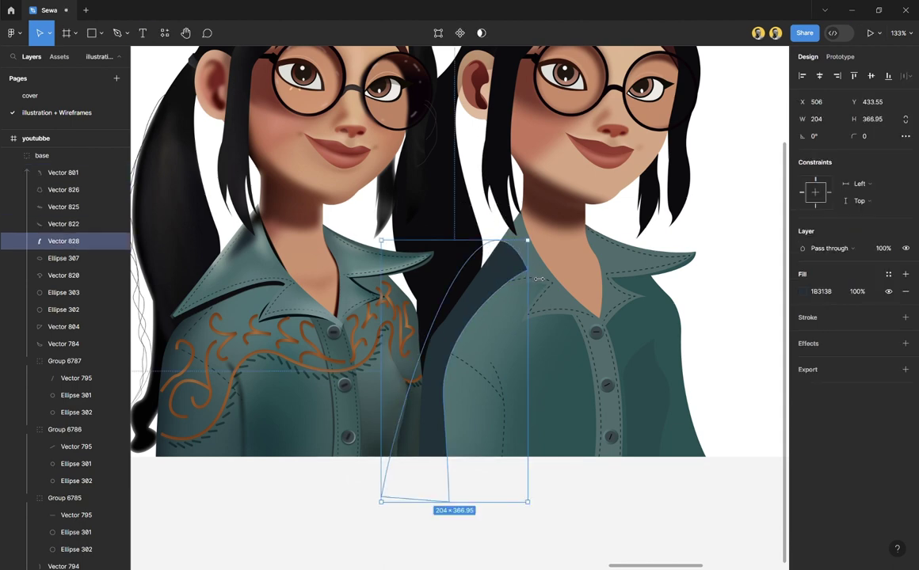
{"action": "key", "text": "ctrl+bracketleft"}
{"action": "key", "text": "ctrl+bracketleft"}
{"action": "key", "text": "ctrl+bracketleft"}
{"action": "key", "text": "ctrl+bracketleft"}
{"action": "key", "text": "ctrl+bracketleft"}
{"action": "key", "text": "ctrl+bracketleft"}
{"action": "key", "text": "ctrl+bracketleft"}
{"action": "key", "text": "ctrl+bracketleft"}
{"action": "key", "text": "ctrl+bracketleft"}
{"action": "key", "text": "ctrl+bracketleft"}
{"action": "key", "text": "ctrl+bracketleft"}
{"action": "key", "text": "ctrl+bracketleft"}
{"action": "key", "text": "ctrl+bracketleft"}
{"action": "key", "text": "ctrl+bracketleft"}
{"action": "key", "text": "ctrl+bracketleft"}
{"action": "key", "text": "ctrl+bracketleft"}
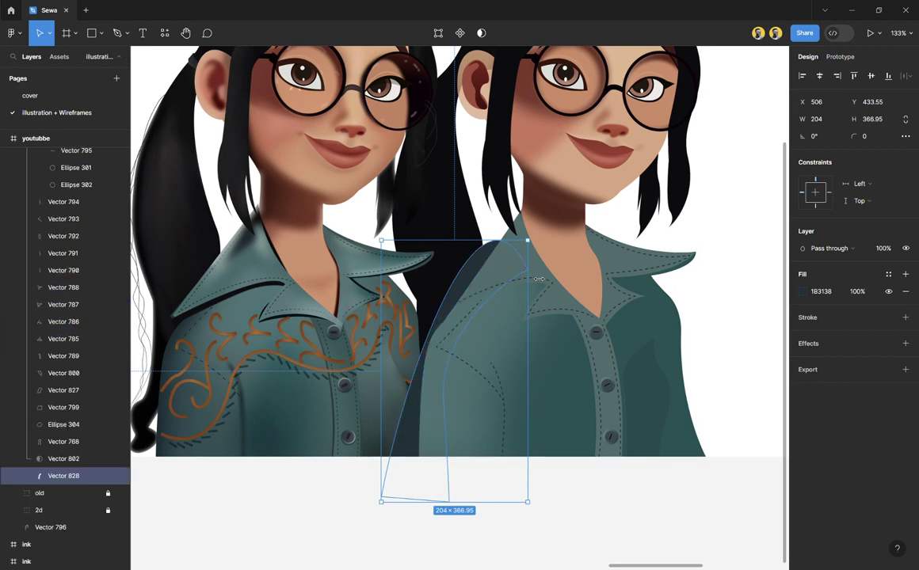
{"action": "key", "text": "ctrl+bracketright"}
{"action": "key", "text": "ctrl+bracketright"}
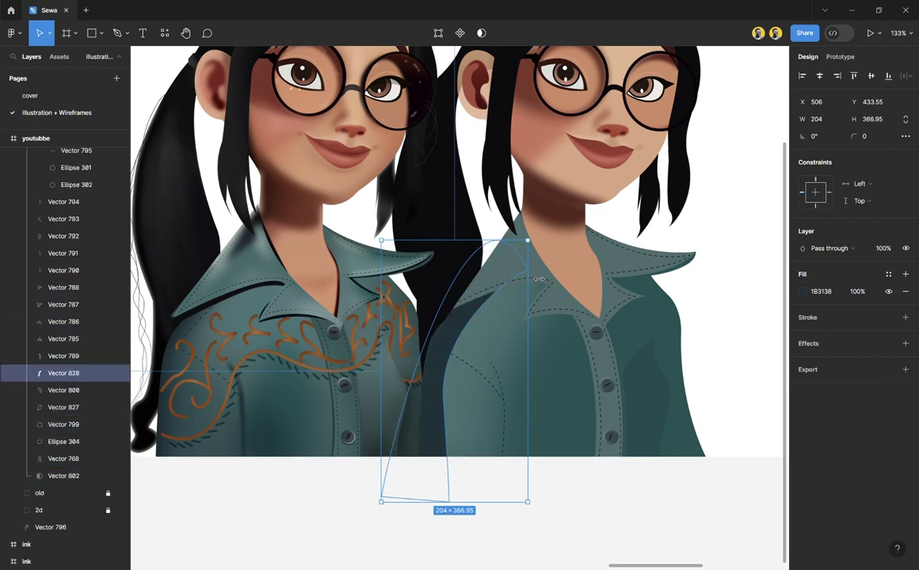
Step: Add a Layer blur of 51 to the dark teal shadow shape
{"action": "left_click", "coordinate": [828, 351]}
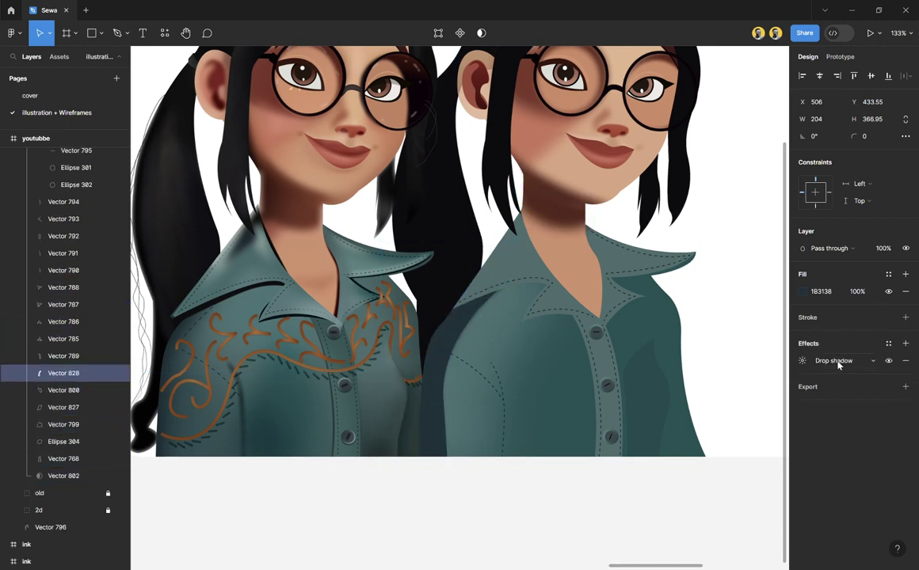
{"action": "left_click", "coordinate": [833, 361]}
{"action": "left_click", "coordinate": [844, 373]}
{"action": "left_click", "coordinate": [803, 362]}
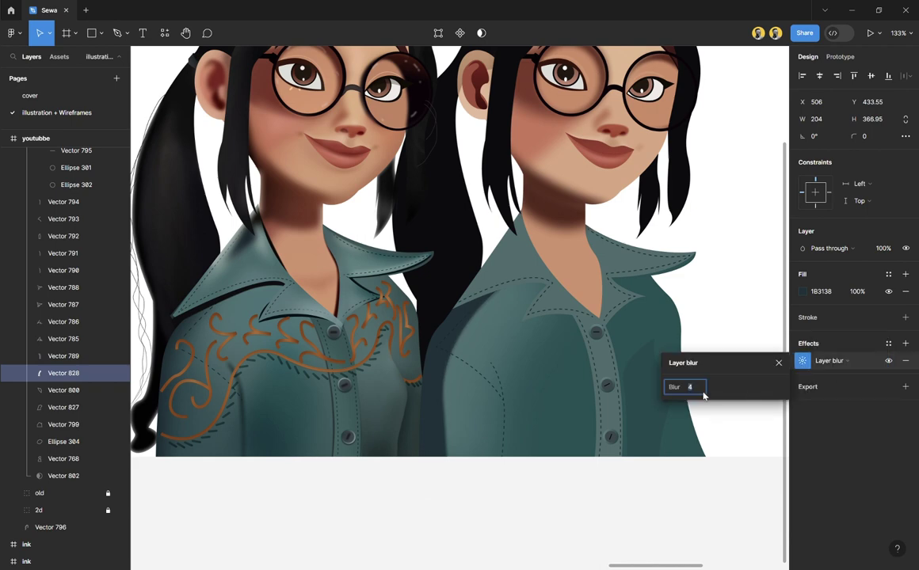
{"action": "left_click_drag", "start_coordinate": [674, 387], "coordinate": [263, 385]}
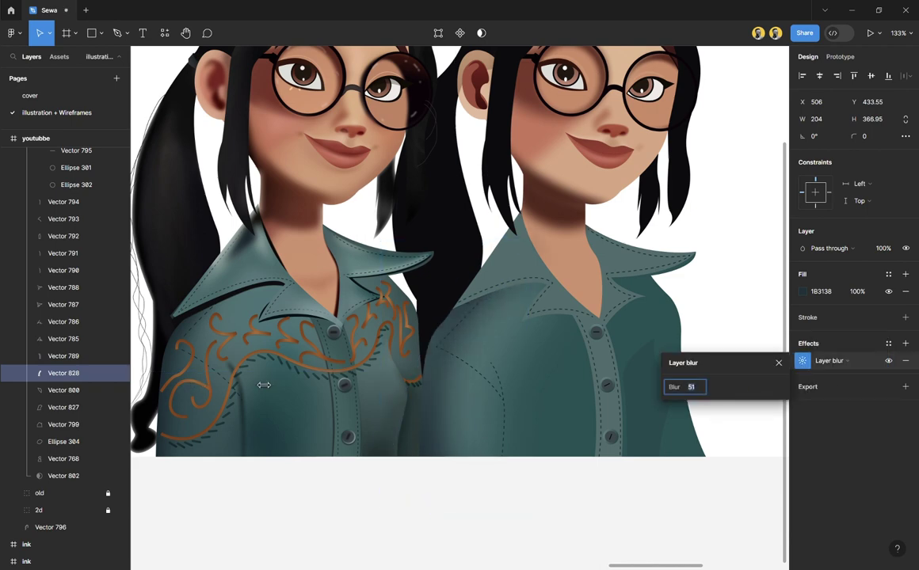
{"action": "left_click", "coordinate": [650, 390]}
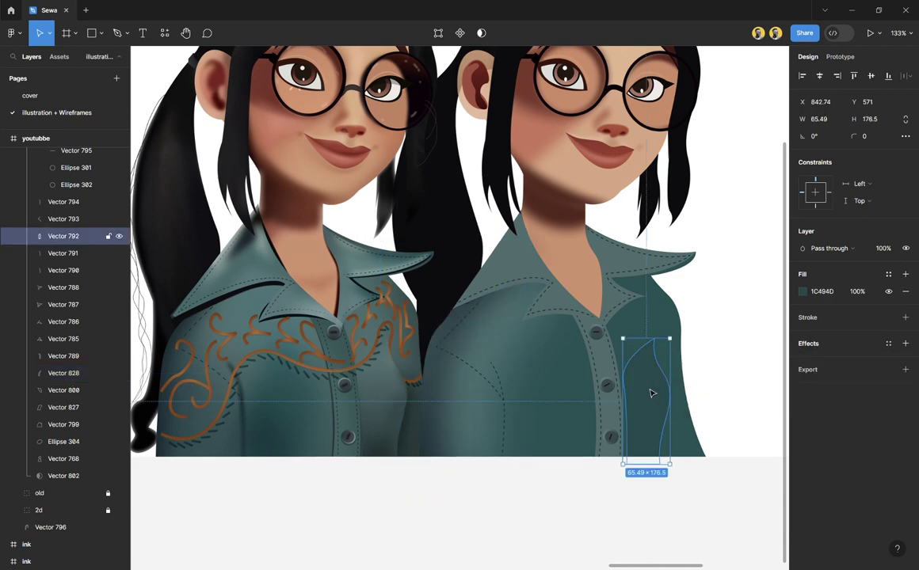
{"action": "left_click", "coordinate": [442, 381]}
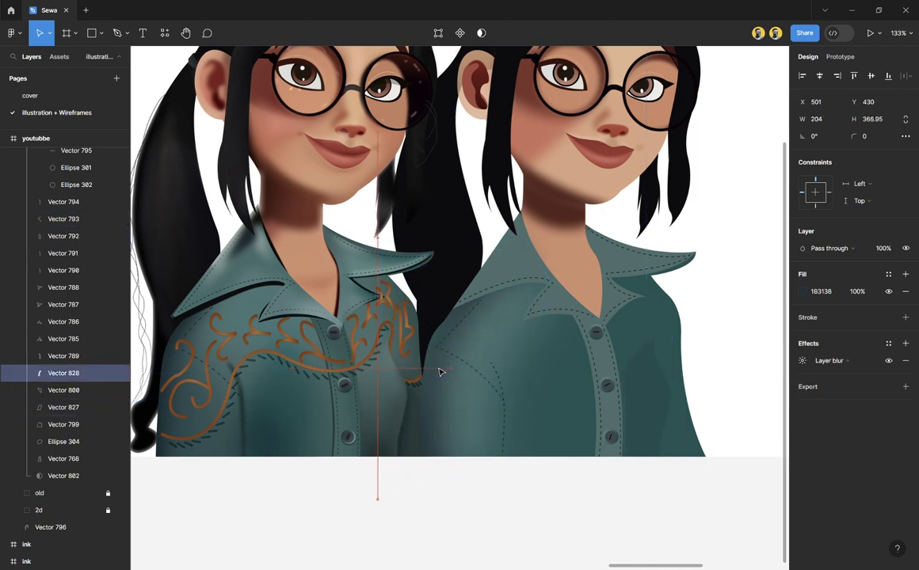
{"action": "left_click", "coordinate": [567, 514]}
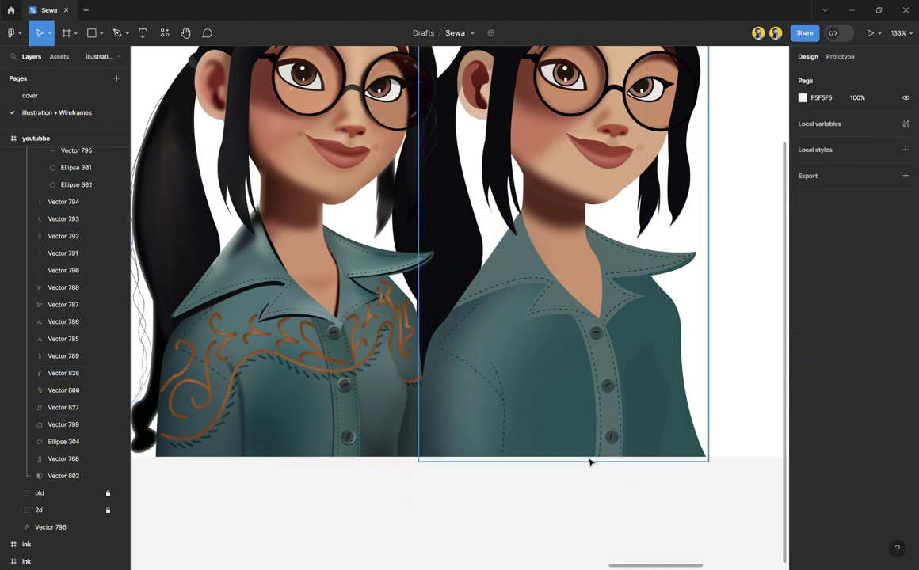
Step: Make the fold line Vector 794 a solid stroke of weight 7 via Advanced stroke settings
{"action": "left_click", "coordinate": [504, 419]}
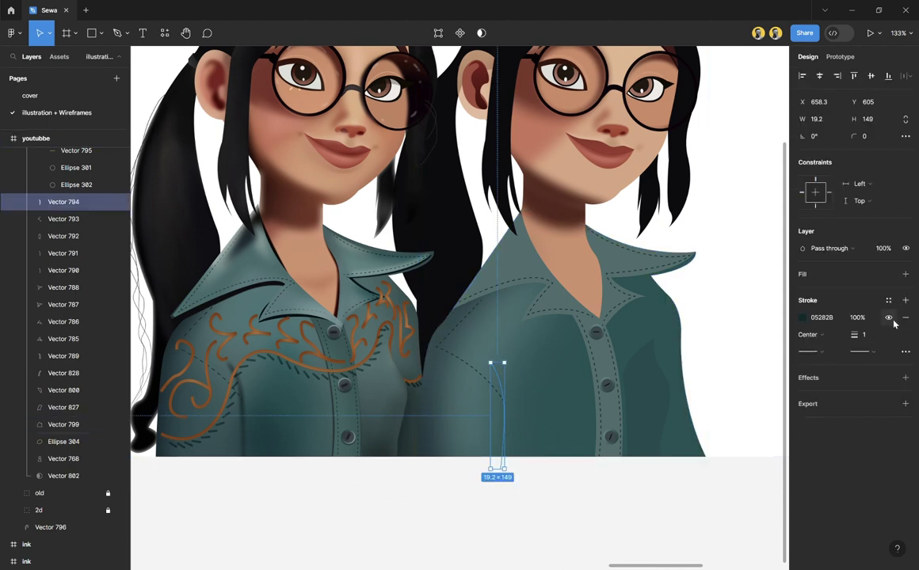
{"action": "left_click", "coordinate": [905, 351]}
{"action": "left_click", "coordinate": [765, 379]}
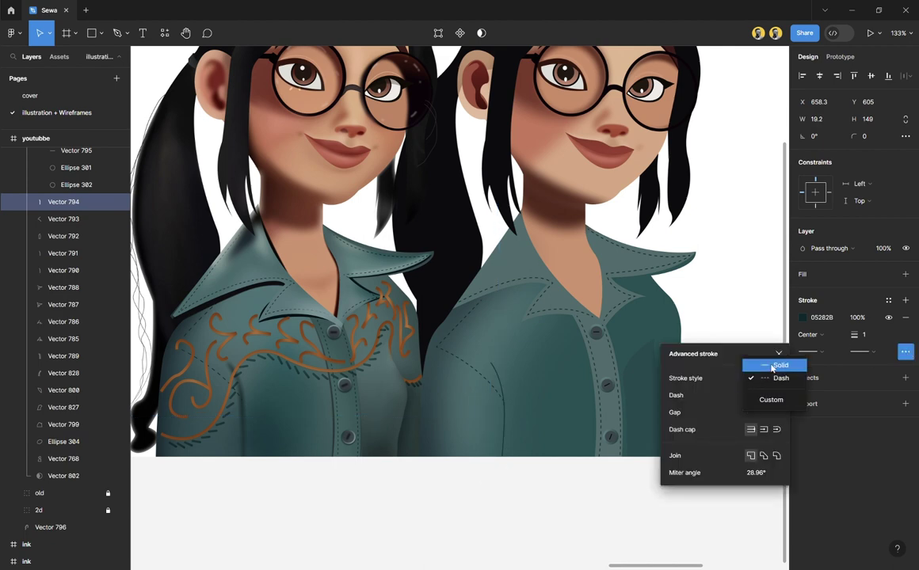
{"action": "left_click", "coordinate": [776, 365]}
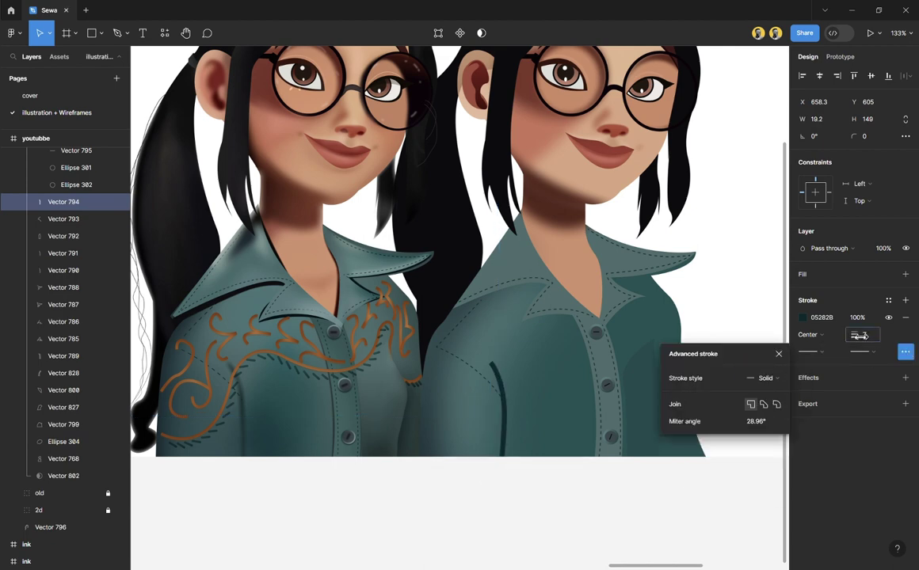
{"action": "left_click", "coordinate": [778, 354]}
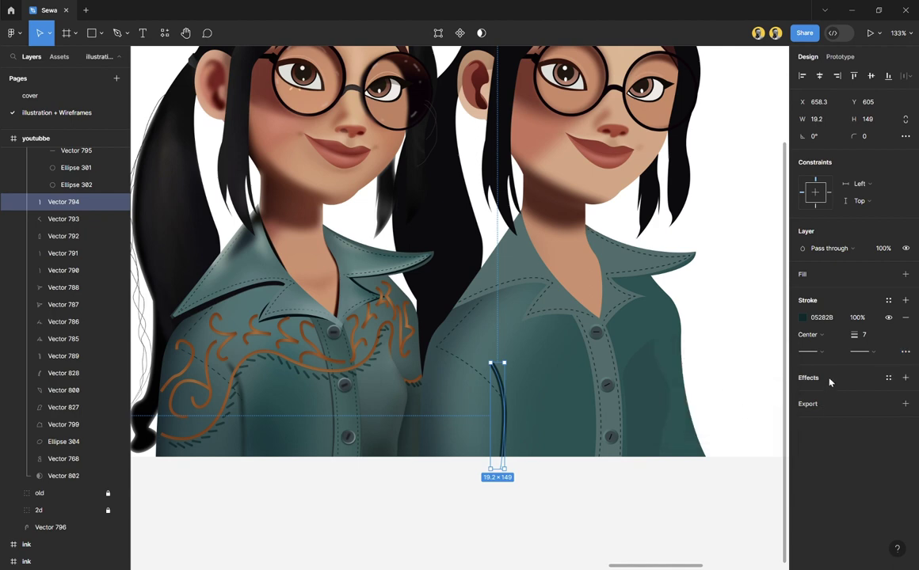
Step: Add a Layer blur of about 13 to the fold line
{"action": "left_click", "coordinate": [906, 377]}
{"action": "left_click", "coordinate": [841, 394]}
{"action": "left_click", "coordinate": [843, 407]}
{"action": "left_click", "coordinate": [803, 395]}
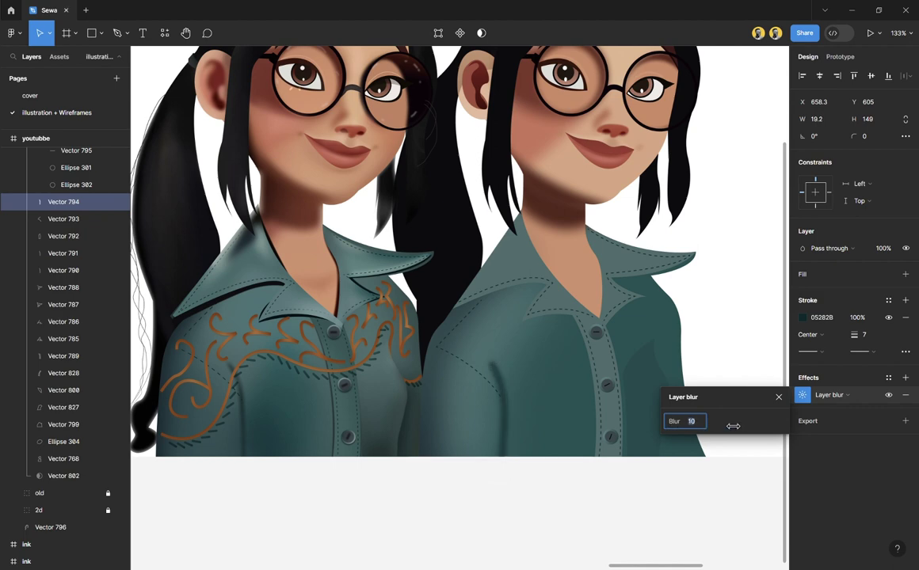
{"action": "left_click_drag", "start_coordinate": [752, 425], "coordinate": [766, 425]}
{"action": "left_click", "coordinate": [699, 517]}
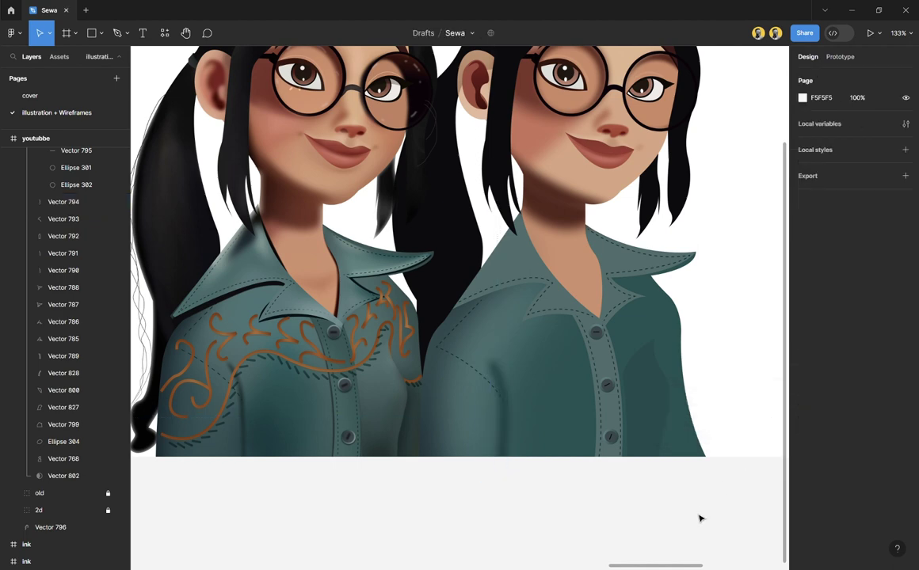
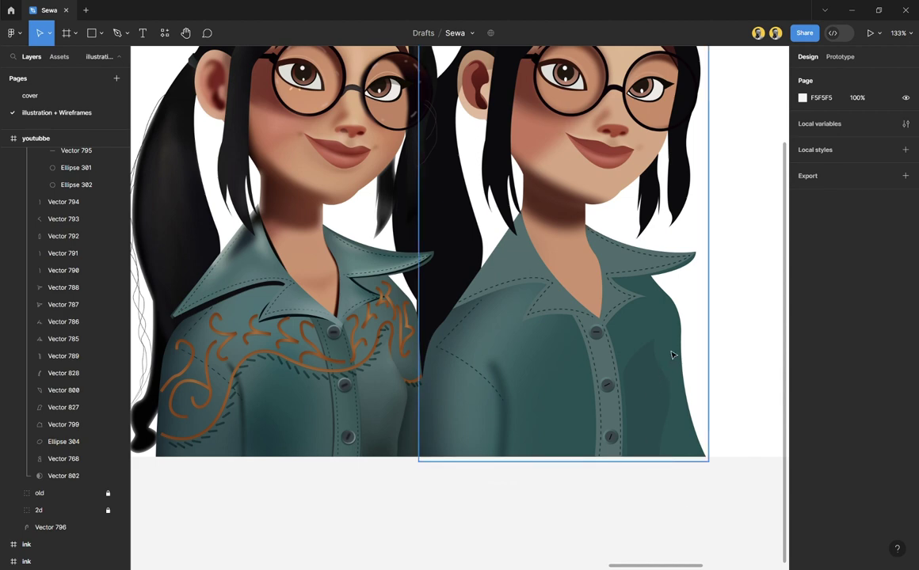
Step: Duplicate the right-side shirt shading shape, offset the copy, send it behind, and fill it darker
{"action": "left_click", "coordinate": [663, 404]}
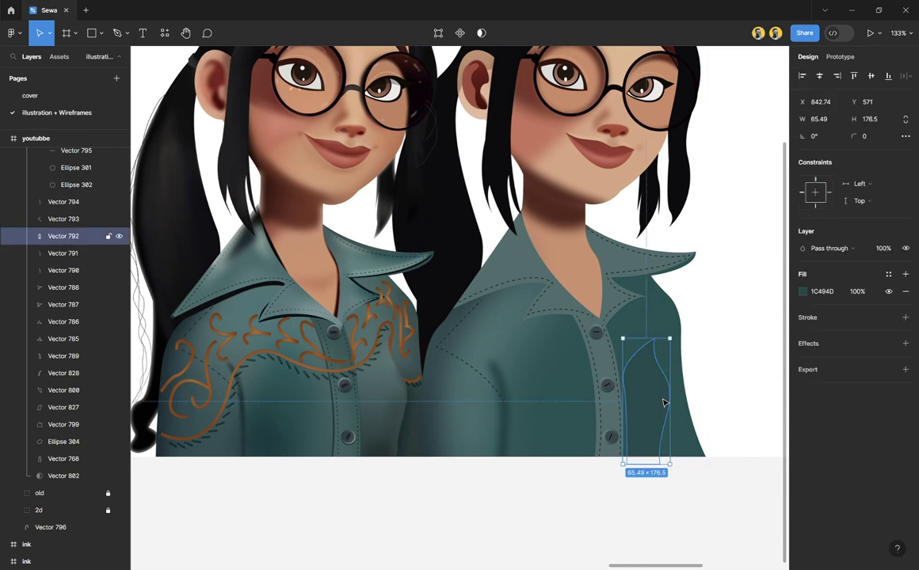
{"action": "scroll", "coordinate": [664, 404], "scroll_direction": "up", "scroll_amount": 5}
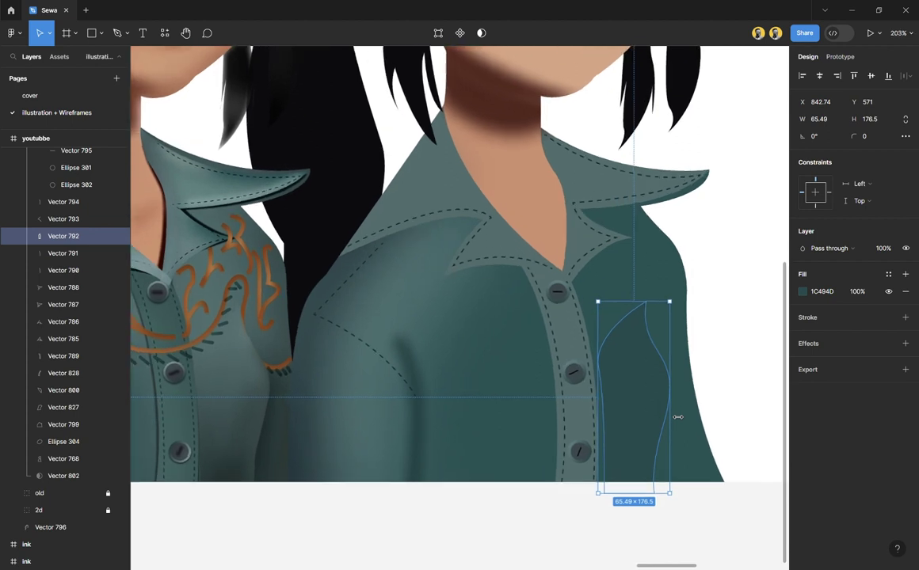
{"action": "scroll", "coordinate": [678, 417], "scroll_direction": "up", "scroll_amount": 2}
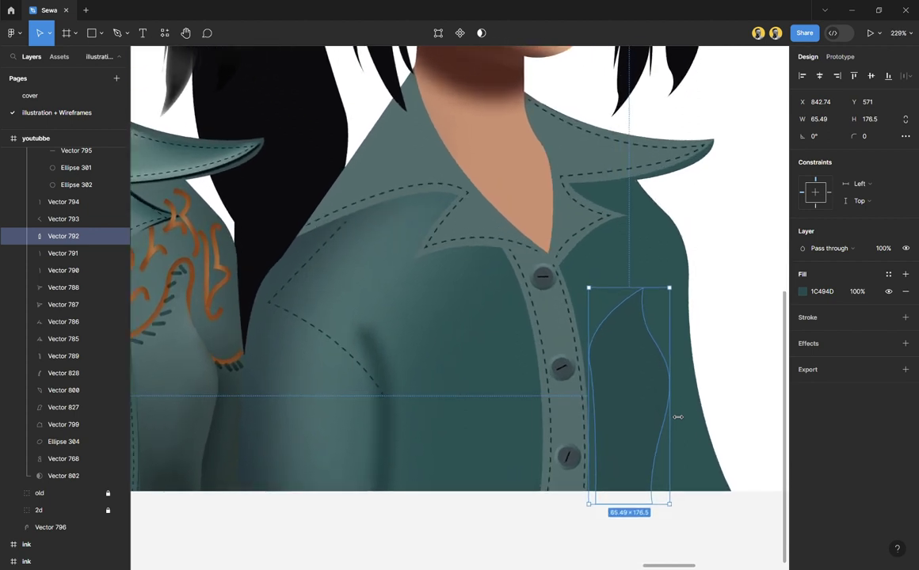
{"action": "key", "text": "ctrl+d"}
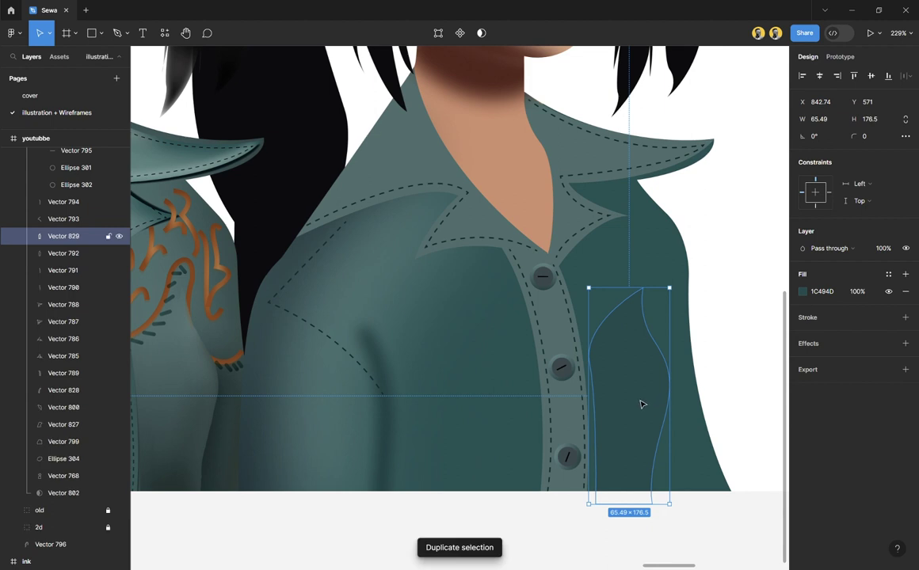
{"action": "mouse_move", "coordinate": [641, 404]}
{"action": "left_mouse_down"}
{"action": "mouse_move", "coordinate": [656, 411]}
{"action": "mouse_move", "coordinate": [655, 403]}
{"action": "left_mouse_up"}
{"action": "key", "text": "ctrl+bracketleft"}
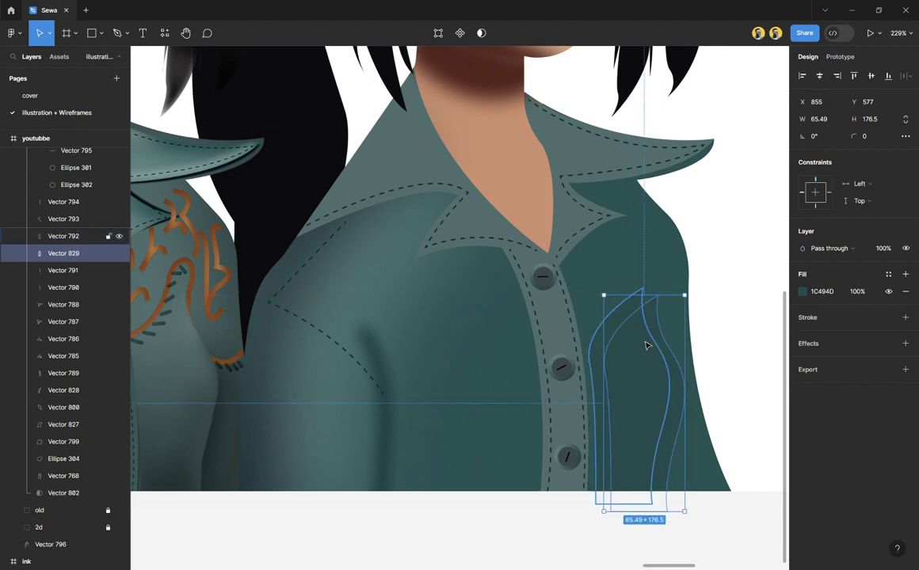
{"action": "key", "text": "i"}
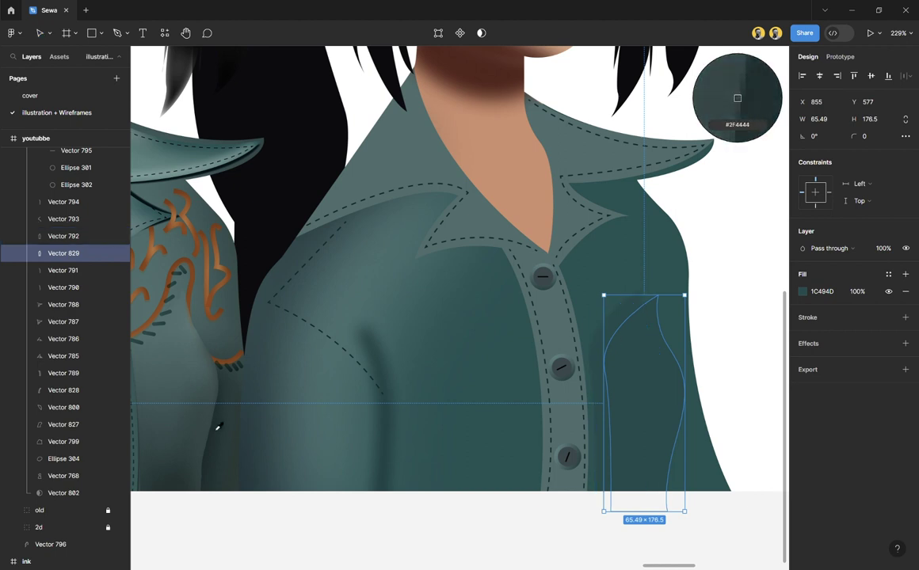
{"action": "left_click", "coordinate": [670, 89]}
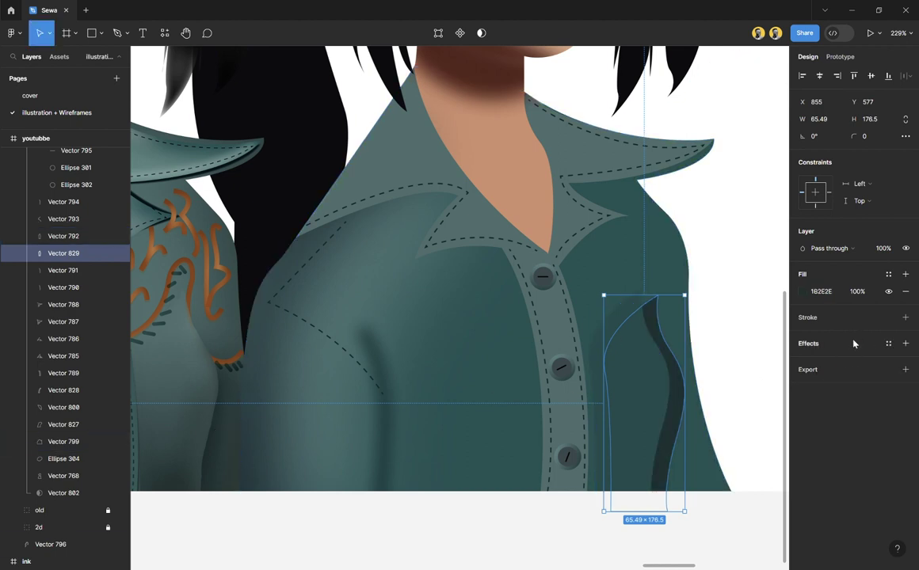
Step: Give the copy a layer blur of 41 and nudge it slightly up and left
{"action": "left_click", "coordinate": [905, 343]}
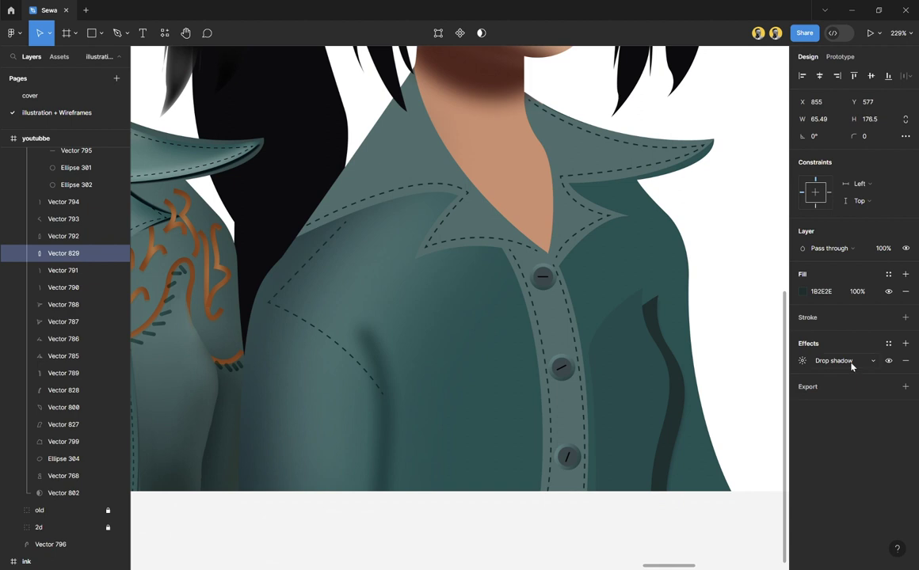
{"action": "left_click", "coordinate": [850, 362]}
{"action": "left_click", "coordinate": [836, 371]}
{"action": "left_click", "coordinate": [802, 361]}
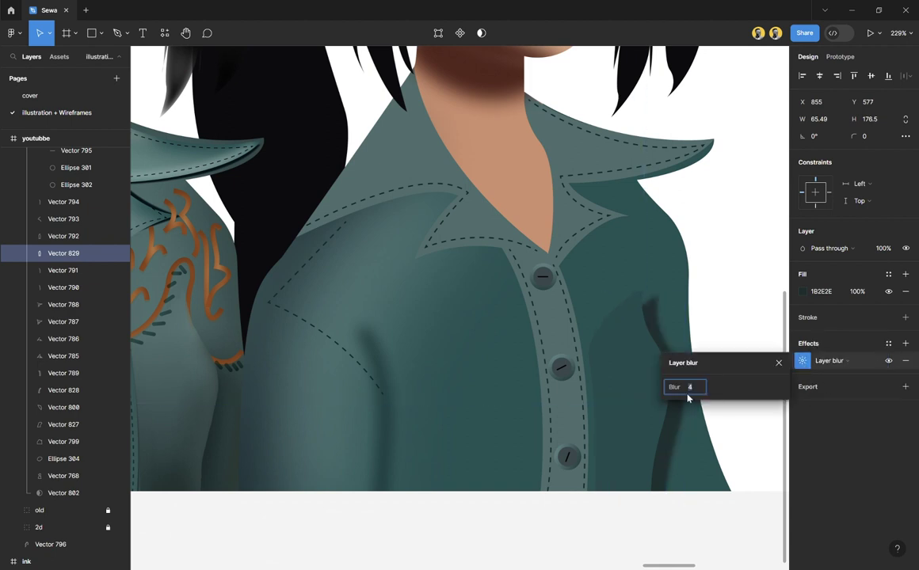
{"action": "left_click_drag", "start_coordinate": [724, 390], "coordinate": [877, 381]}
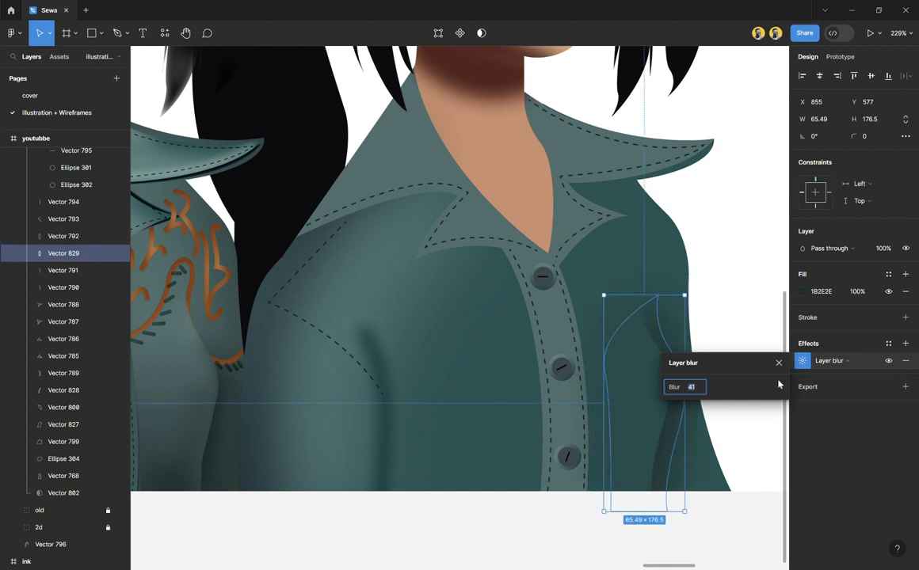
{"action": "key", "text": "Escape"}
{"action": "left_click_drag", "start_coordinate": [677, 401], "coordinate": [664, 393]}
{"action": "left_click", "coordinate": [640, 333]}
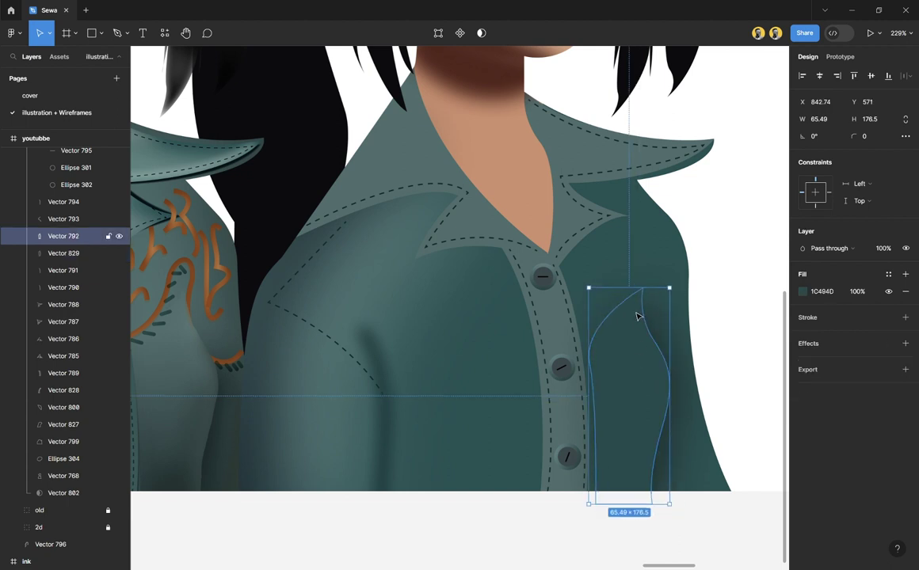
Step: Reshape the blurred shadow: curve its right edge, shift the lower-left point, lower the top point
{"action": "left_click", "coordinate": [667, 460]}
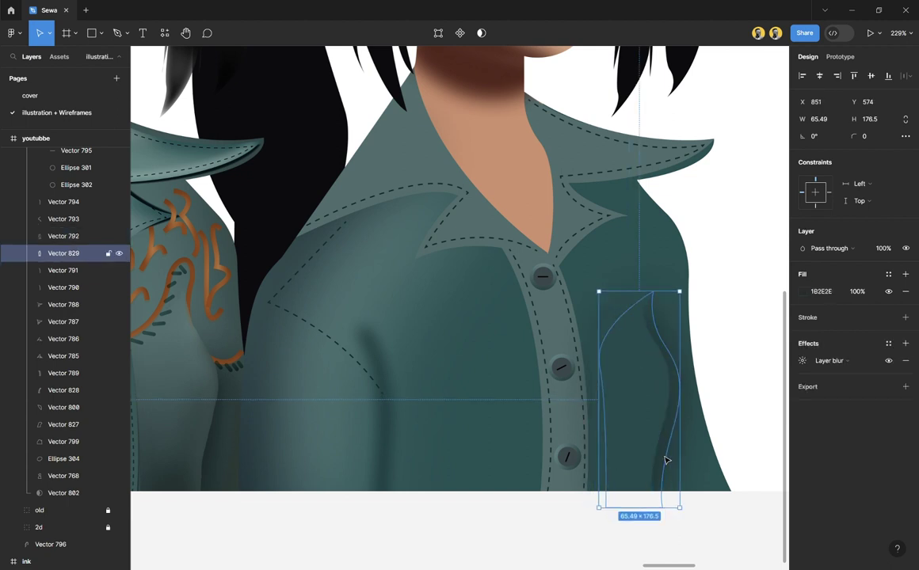
{"action": "key", "text": "Return"}
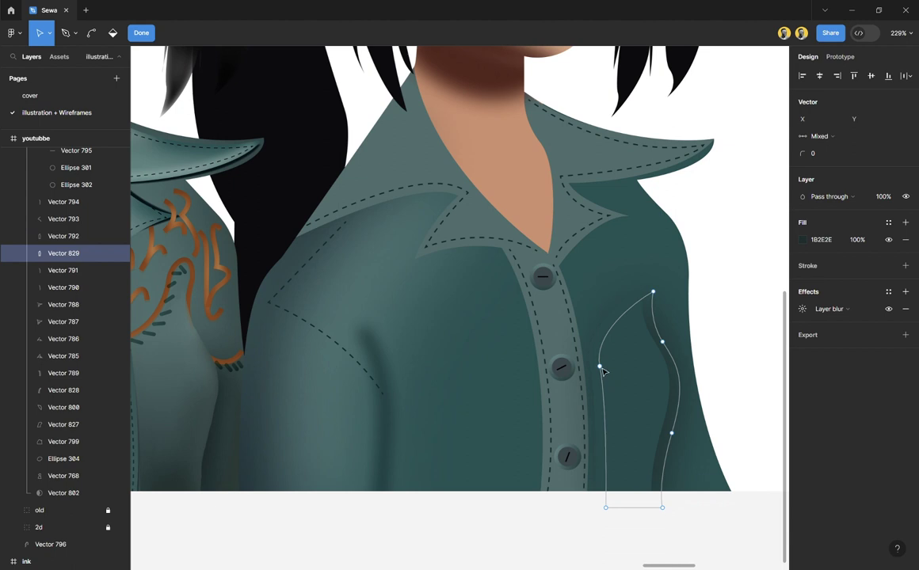
{"action": "left_click_drag", "start_coordinate": [602, 370], "coordinate": [627, 385]}
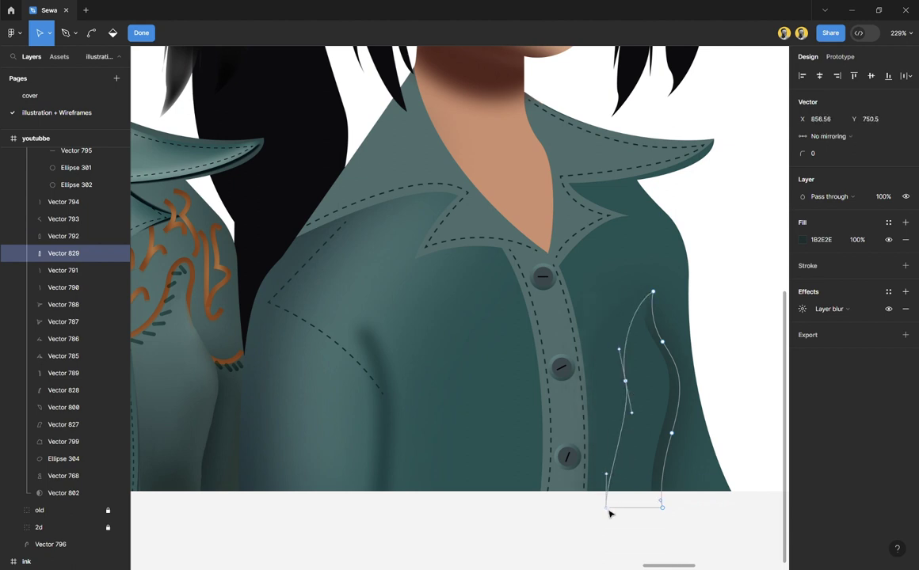
{"action": "left_click_drag", "start_coordinate": [608, 507], "coordinate": [630, 508]}
{"action": "left_click", "coordinate": [652, 293]}
{"action": "left_click_drag", "start_coordinate": [654, 294], "coordinate": [646, 319]}
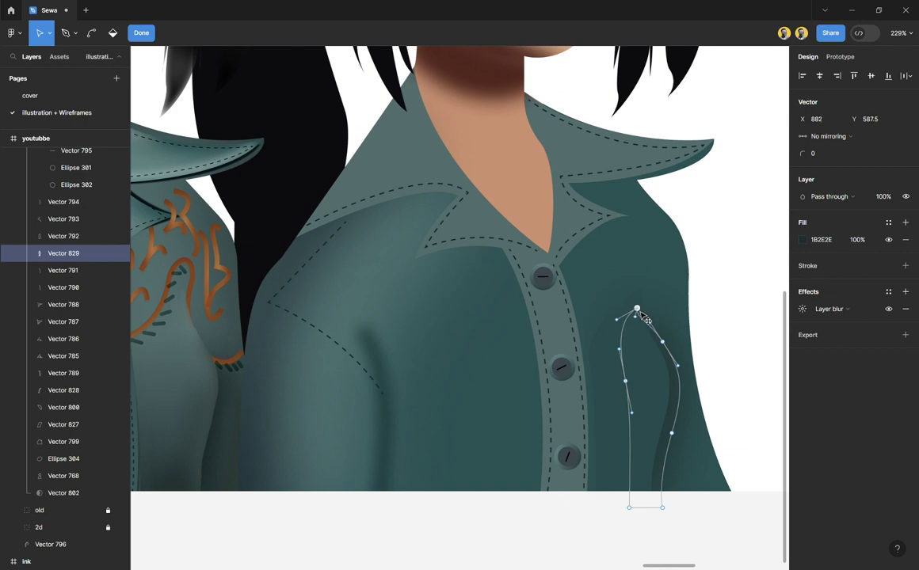
{"action": "key", "text": "Escape"}
{"action": "left_click", "coordinate": [656, 386]}
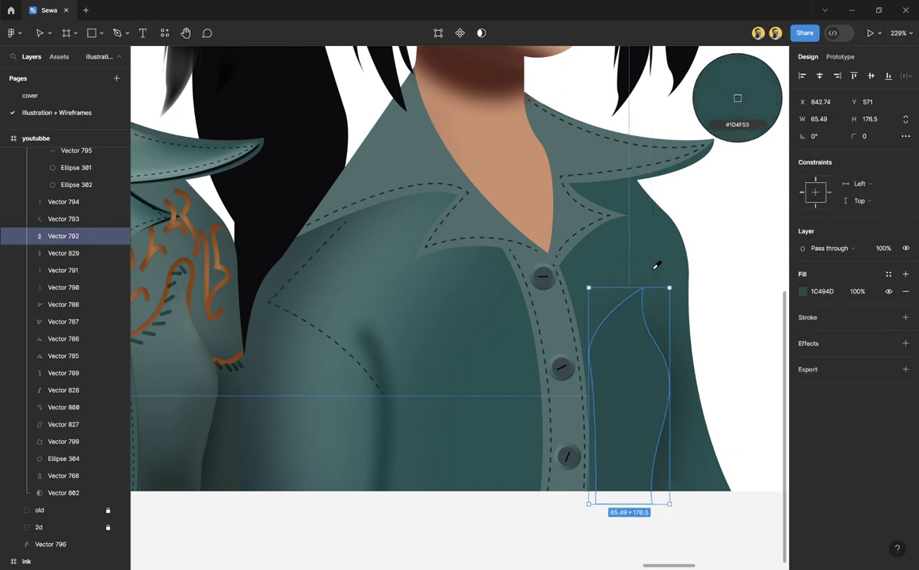
{"action": "left_click", "coordinate": [705, 529]}
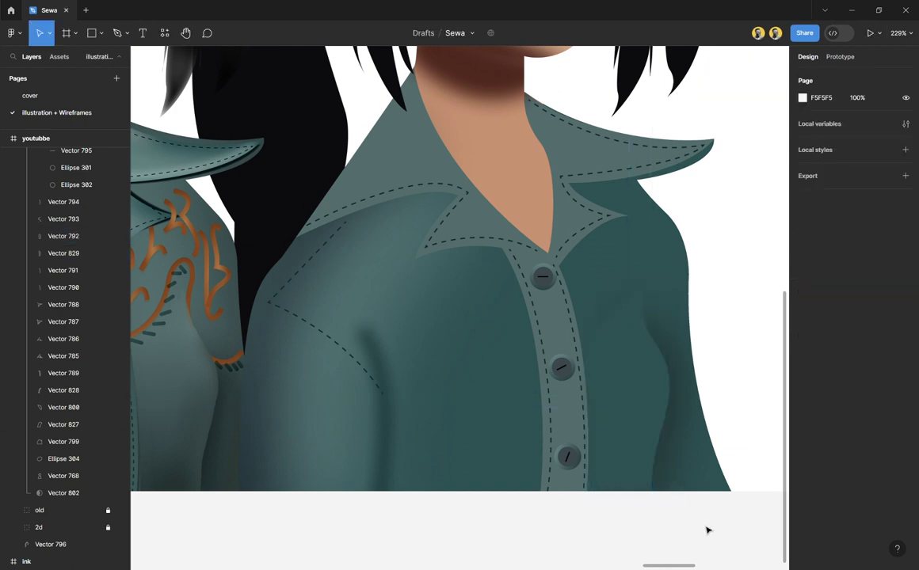
Step: Lower the blurred shadow's fill opacity to 69%
{"action": "left_click", "coordinate": [671, 456]}
{"action": "left_click", "coordinate": [860, 291]}
{"action": "key", "text": "Down"}
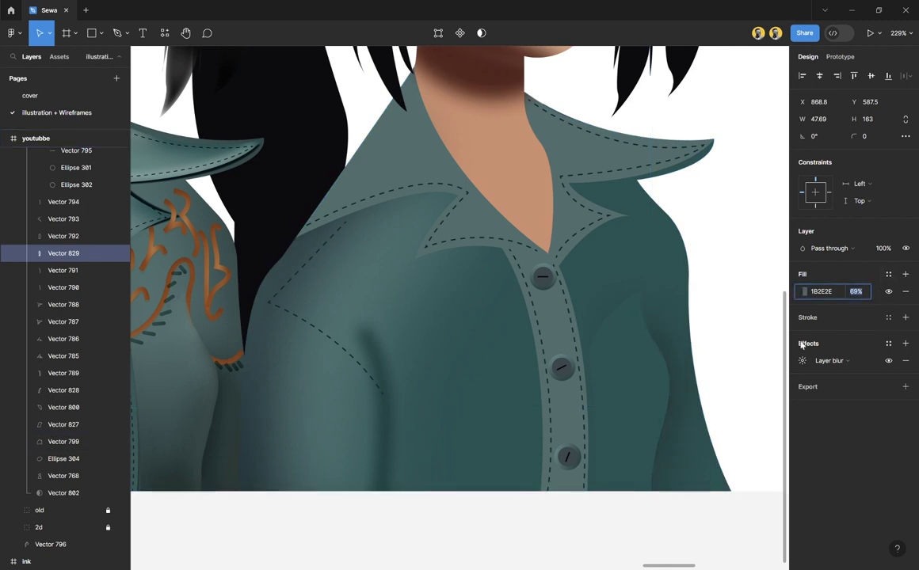
{"action": "left_click", "coordinate": [728, 519]}
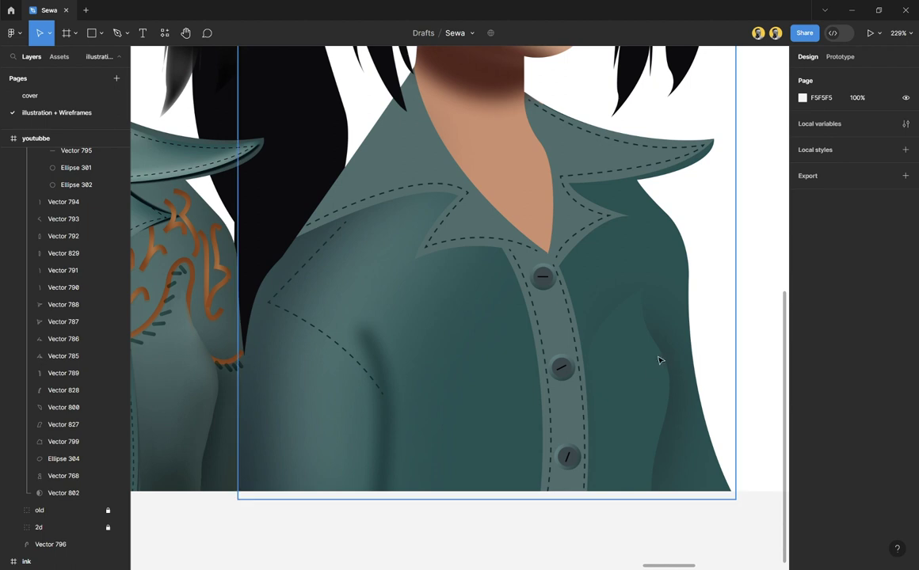
Step: Bend the shadow's left side and the curve below its top into a narrower fold
{"action": "scroll", "coordinate": [665, 377], "scroll_direction": "down", "scroll_amount": 2}
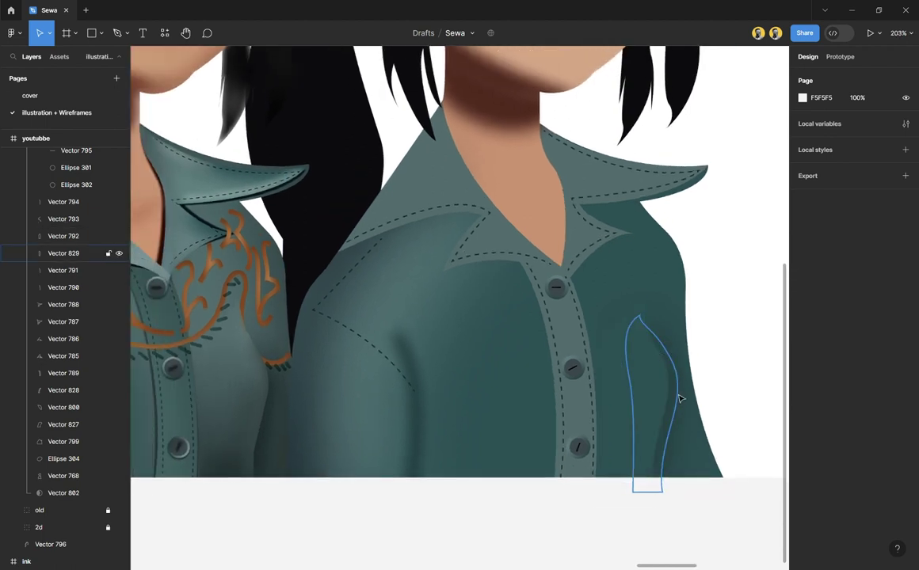
{"action": "left_click", "coordinate": [675, 396]}
{"action": "left_click", "coordinate": [437, 32]}
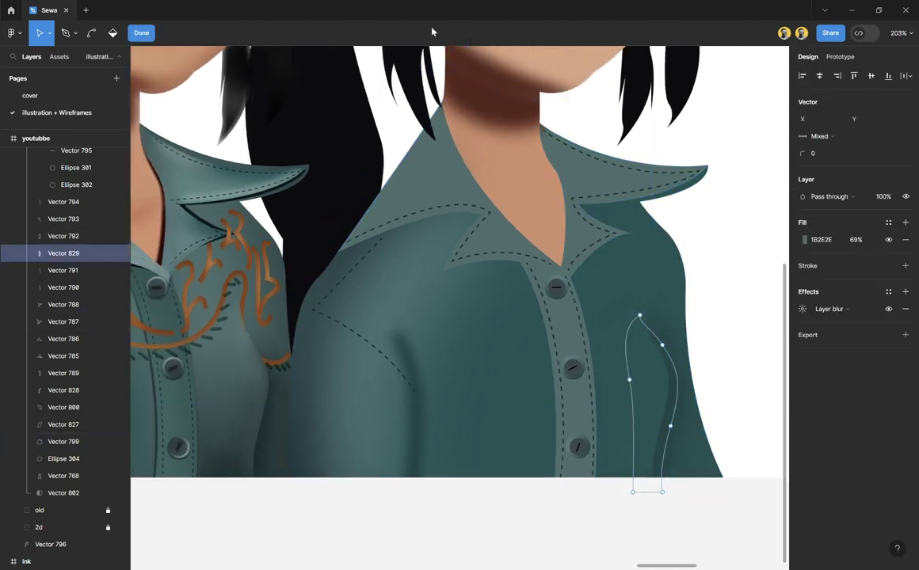
{"action": "left_click_drag", "start_coordinate": [632, 383], "coordinate": [650, 403]}
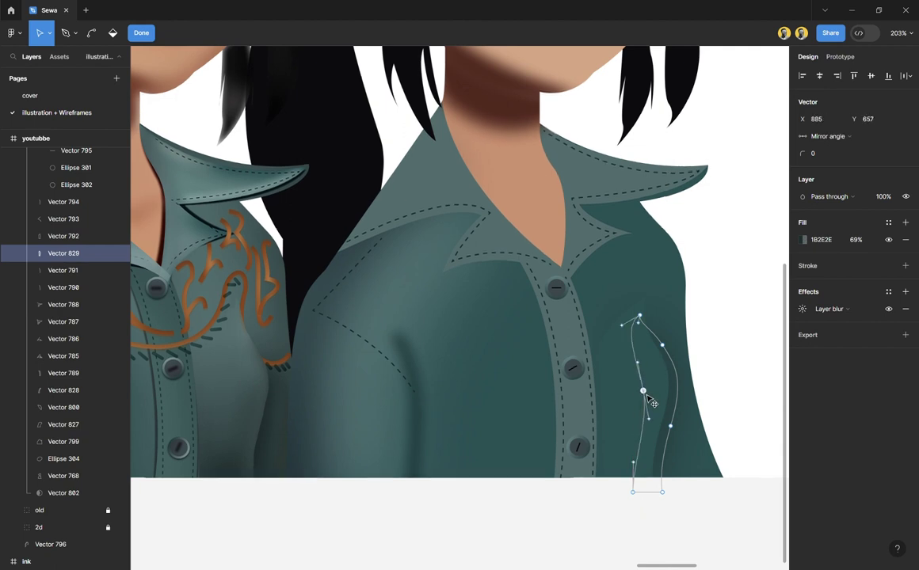
{"action": "left_click_drag", "start_coordinate": [631, 328], "coordinate": [645, 386]}
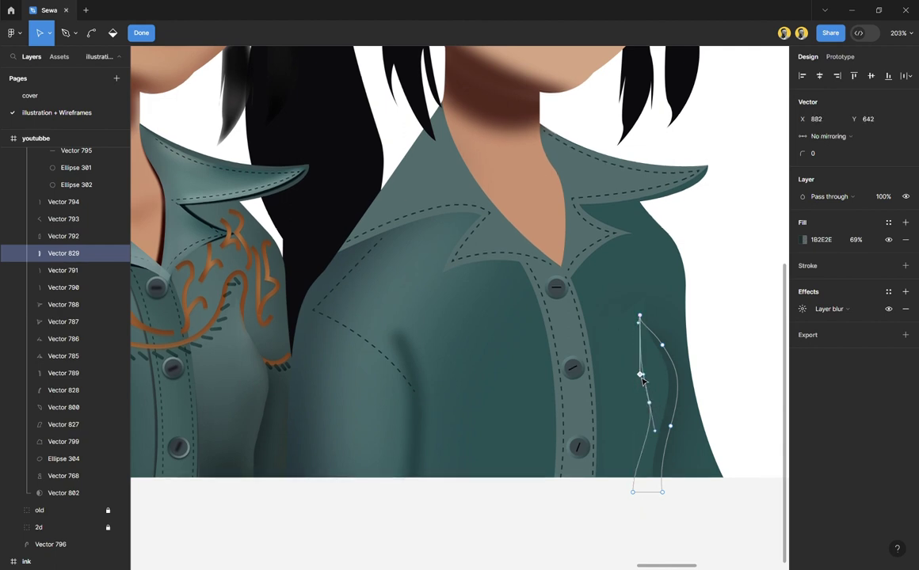
{"action": "key", "text": "Escape"}
{"action": "left_click", "coordinate": [714, 507]}
{"action": "scroll", "coordinate": [712, 403], "scroll_direction": "down", "scroll_amount": 5}
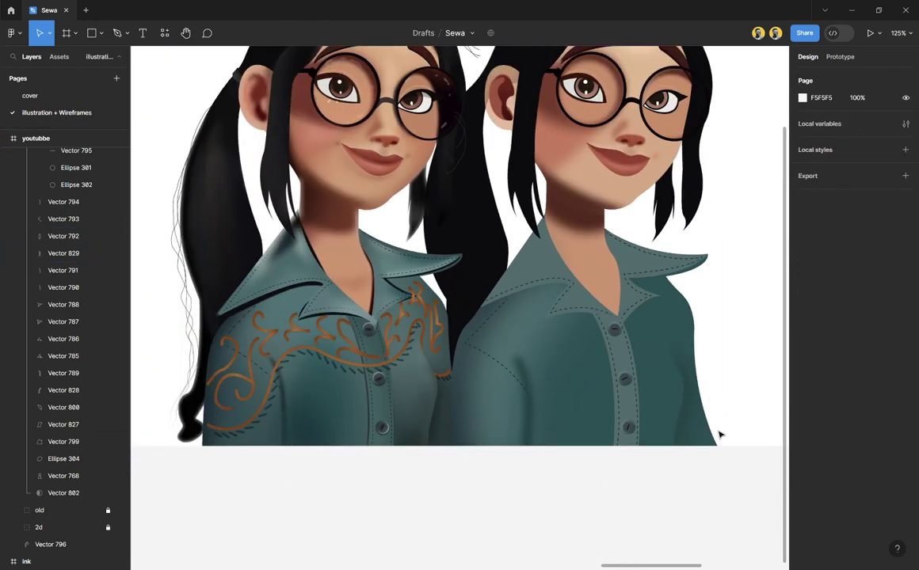
Step: Give the button placket a linear gradient fill with a fully opaque darker-teal middle stop
{"action": "scroll", "coordinate": [654, 494], "scroll_direction": "right", "scroll_amount": 2}
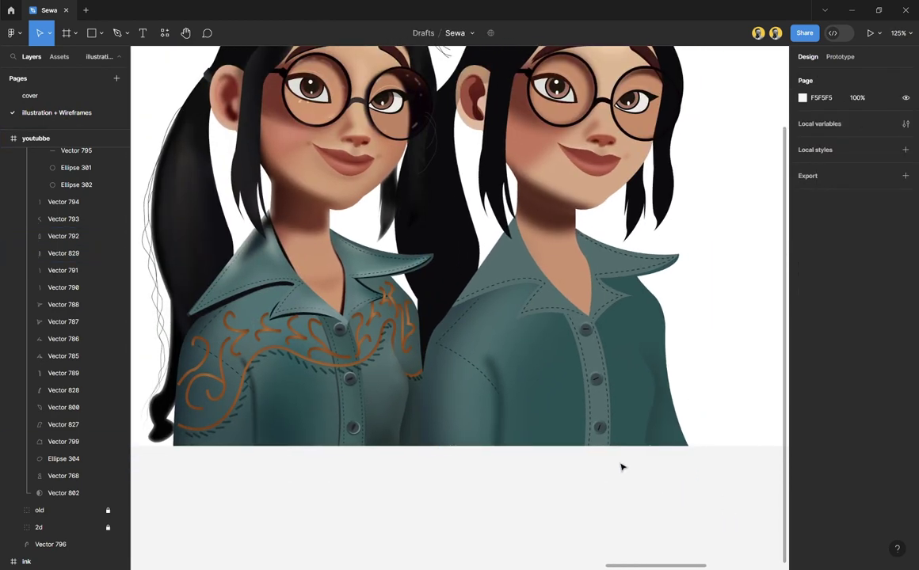
{"action": "scroll", "coordinate": [622, 467], "scroll_direction": "up", "scroll_amount": 3}
{"action": "left_click", "coordinate": [606, 385]}
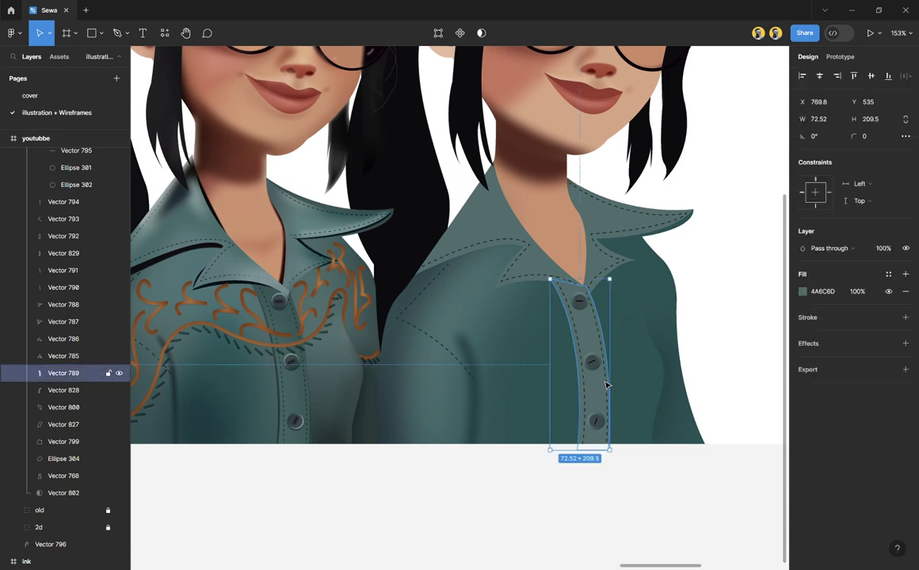
{"action": "left_click", "coordinate": [803, 292]}
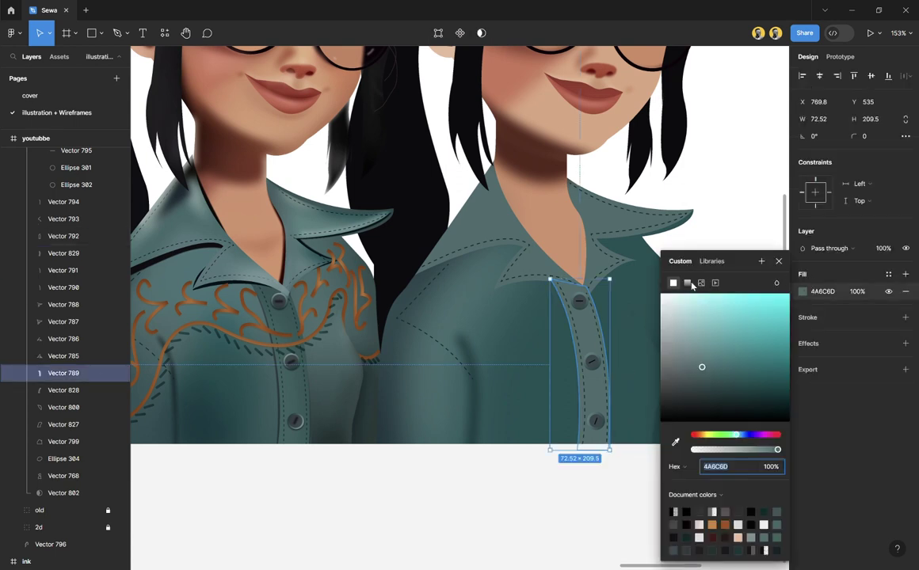
{"action": "left_click", "coordinate": [688, 284]}
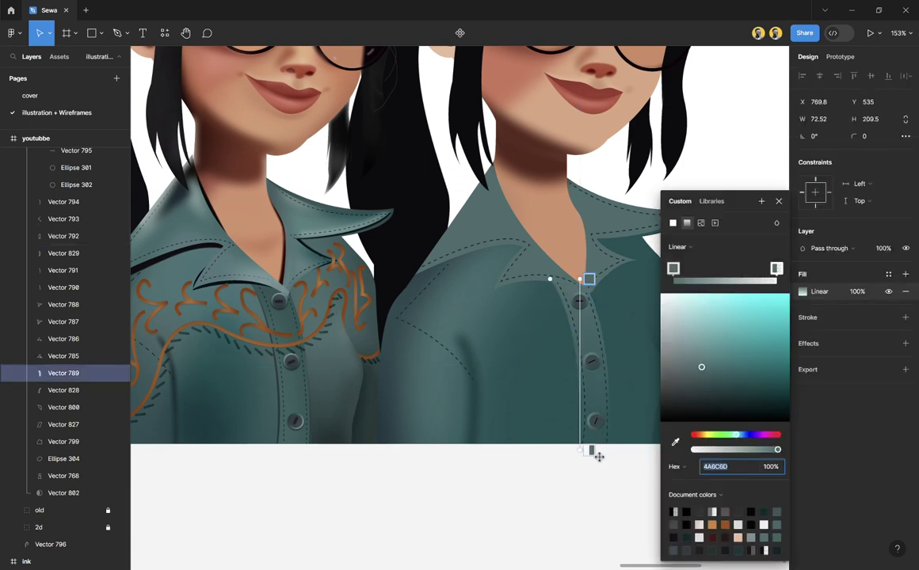
{"action": "left_click", "coordinate": [589, 358]}
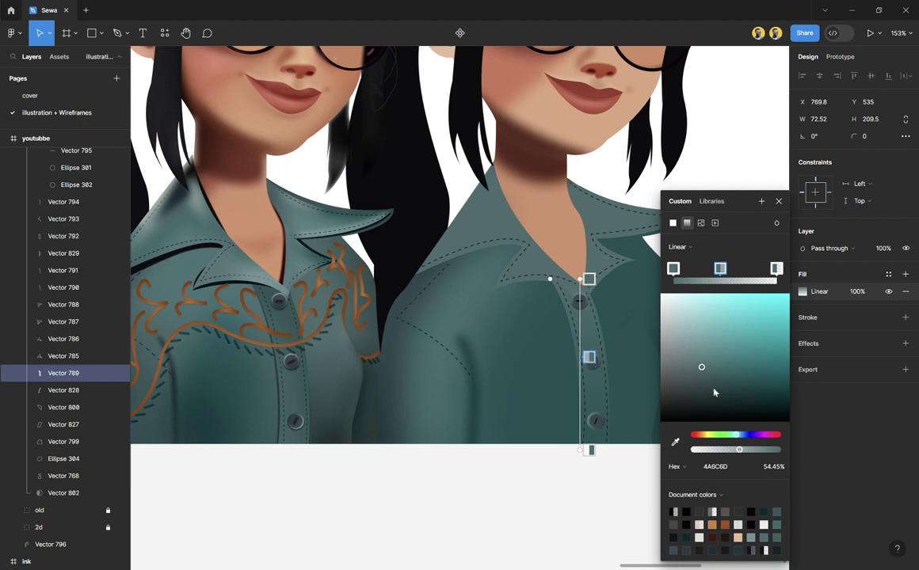
{"action": "mouse_move", "coordinate": [713, 388]}
{"action": "left_mouse_down"}
{"action": "mouse_move", "coordinate": [713, 375]}
{"action": "mouse_move", "coordinate": [722, 379]}
{"action": "left_mouse_up"}
{"action": "left_click_drag", "start_coordinate": [739, 449], "coordinate": [838, 457]}
Step: Set the gradient's bottom stop to near-black 142728 at 100% and slightly lighten the middle stop
{"action": "left_click", "coordinate": [591, 451]}
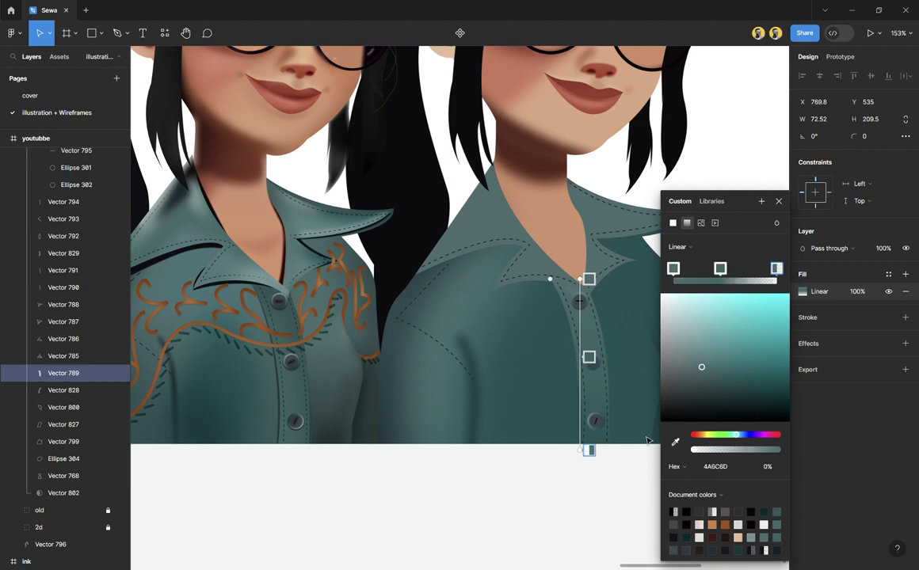
{"action": "left_click_drag", "start_coordinate": [703, 368], "coordinate": [723, 402]}
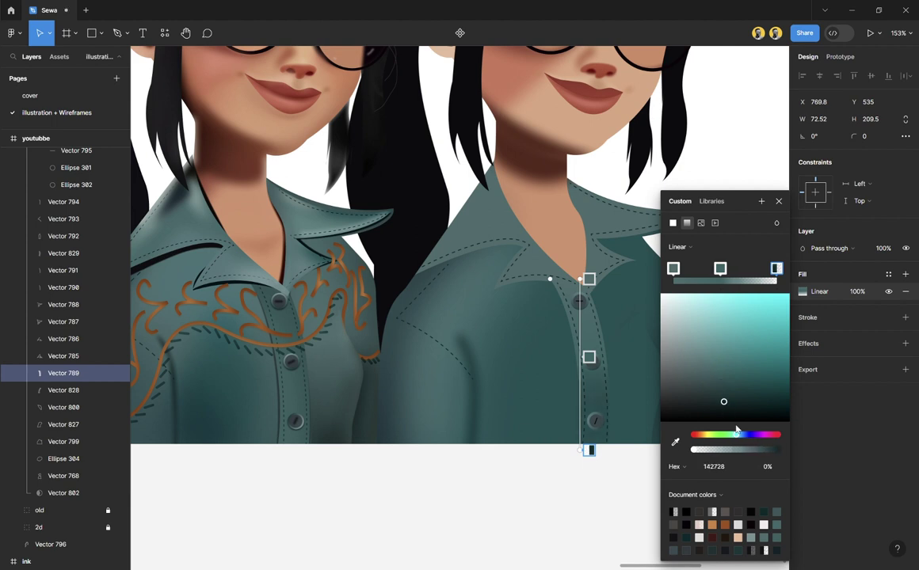
{"action": "left_click_drag", "start_coordinate": [735, 454], "coordinate": [809, 453]}
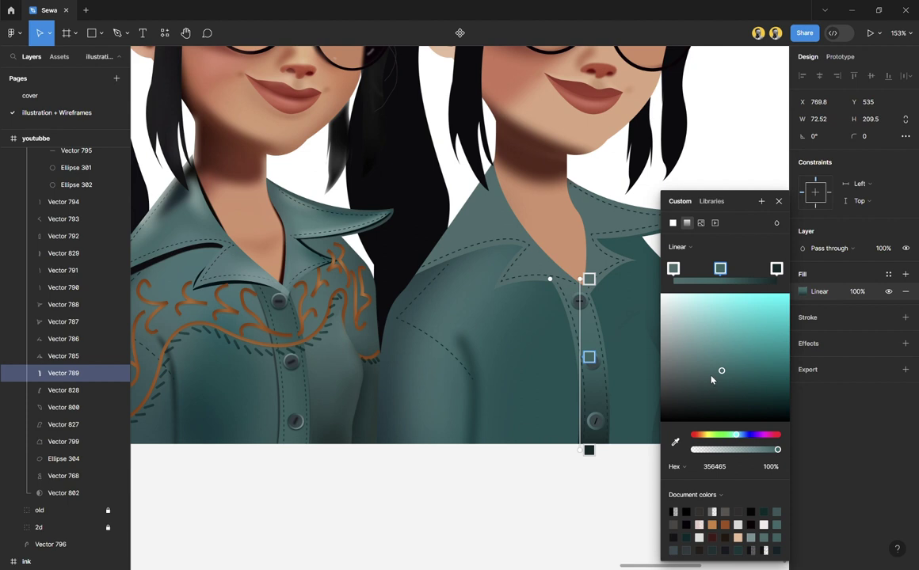
{"action": "mouse_move", "coordinate": [711, 375]}
{"action": "left_mouse_down"}
{"action": "mouse_move", "coordinate": [716, 363]}
{"action": "mouse_move", "coordinate": [720, 377]}
{"action": "mouse_move", "coordinate": [717, 362]}
{"action": "mouse_move", "coordinate": [719, 377]}
{"action": "left_mouse_up"}
{"action": "key", "text": "Escape"}
Step: Bring Vector 785 and Vector 786 to the front and move them above the base group
{"action": "left_click", "coordinate": [677, 528]}
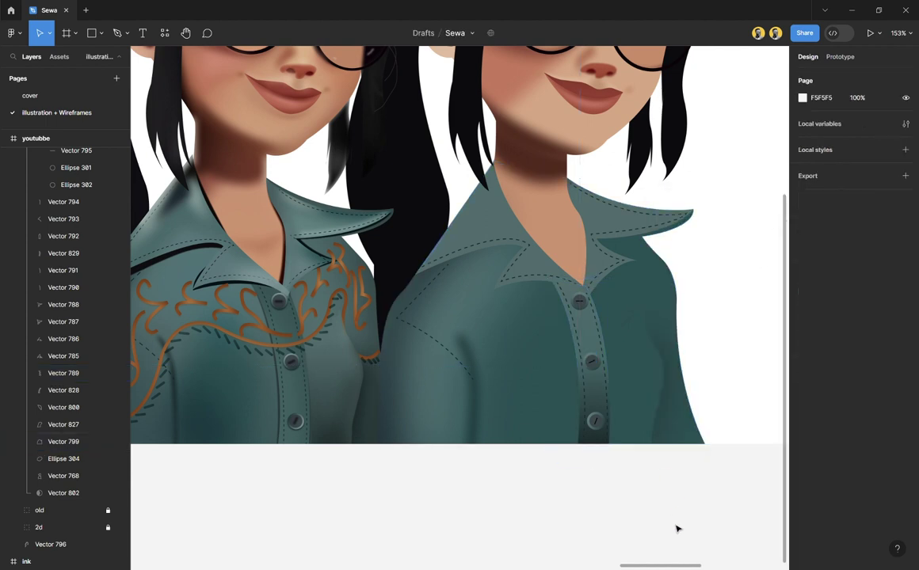
{"action": "scroll", "coordinate": [666, 482], "scroll_direction": "up", "scroll_amount": 1}
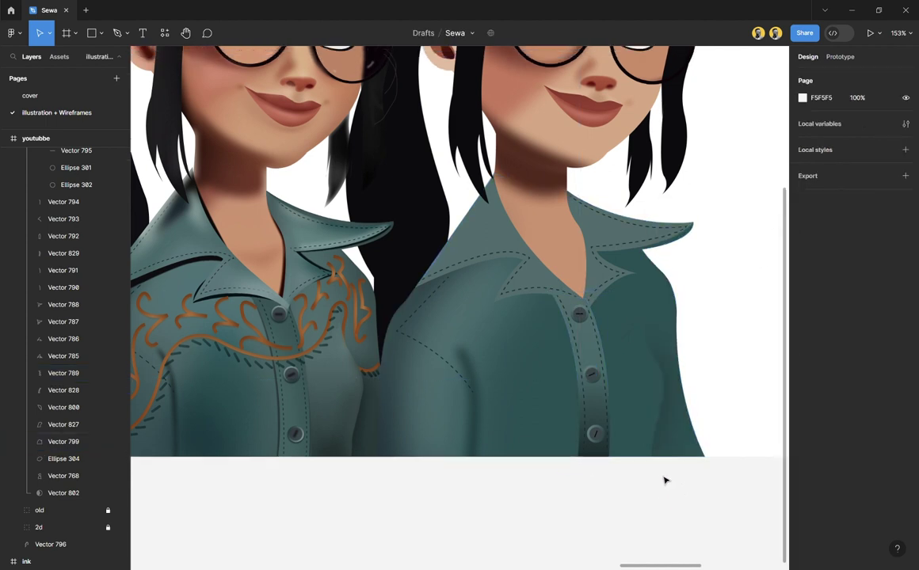
{"action": "scroll", "coordinate": [542, 279], "scroll_direction": "left", "scroll_amount": 4}
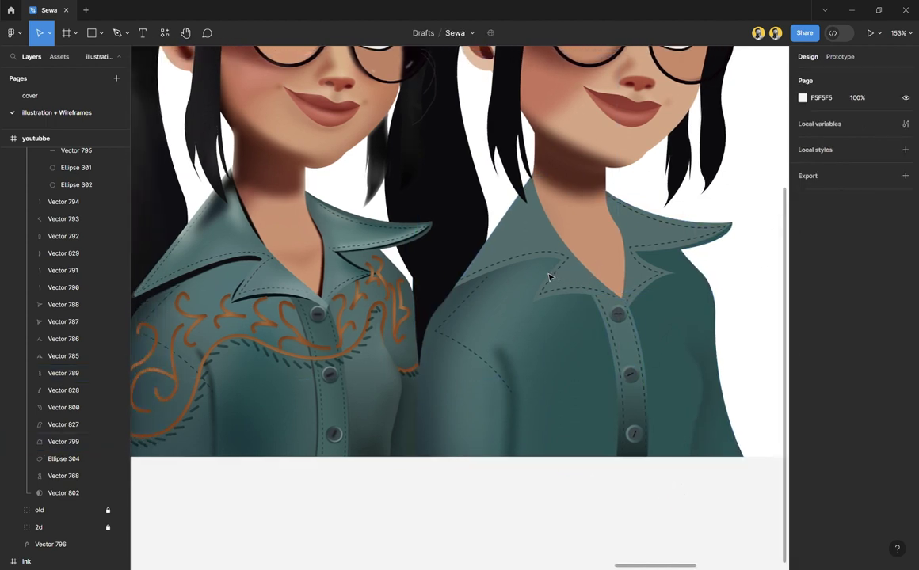
{"action": "left_click", "coordinate": [568, 240], "text": "ctrl"}
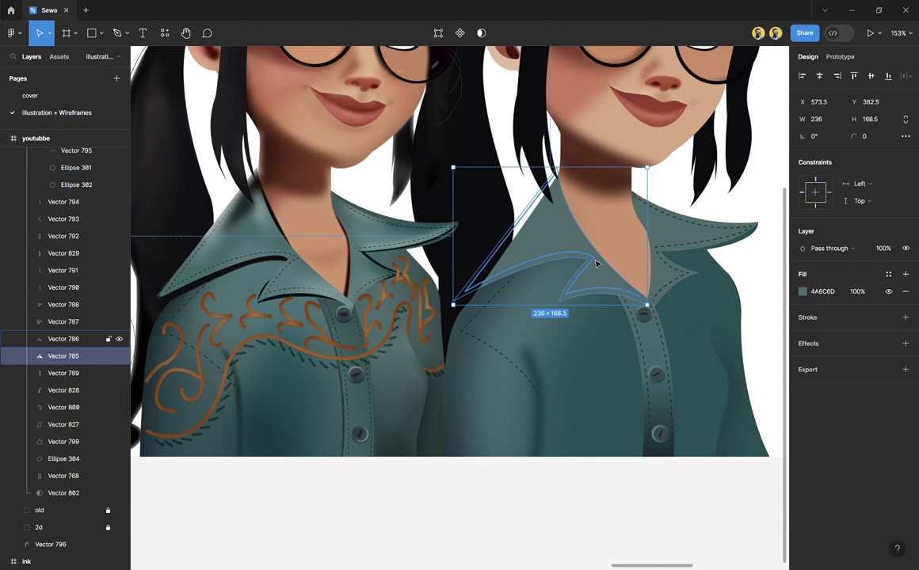
{"action": "left_click", "coordinate": [597, 264], "text": "shift"}
{"action": "key", "text": "ctrl+shift+]"}
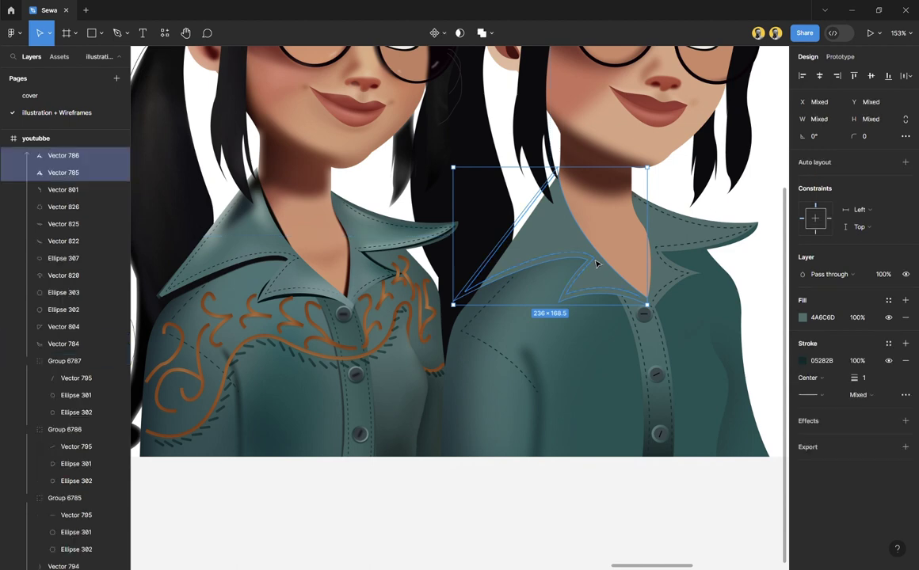
{"action": "scroll", "coordinate": [79, 204], "scroll_direction": "up", "scroll_amount": 3}
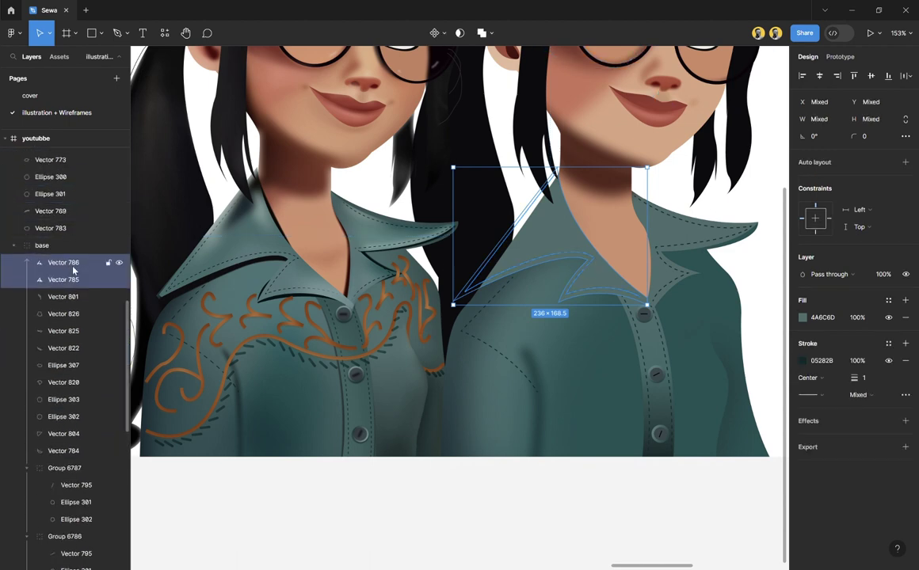
{"action": "left_click_drag", "start_coordinate": [74, 270], "coordinate": [74, 242]}
{"action": "left_click", "coordinate": [610, 497]}
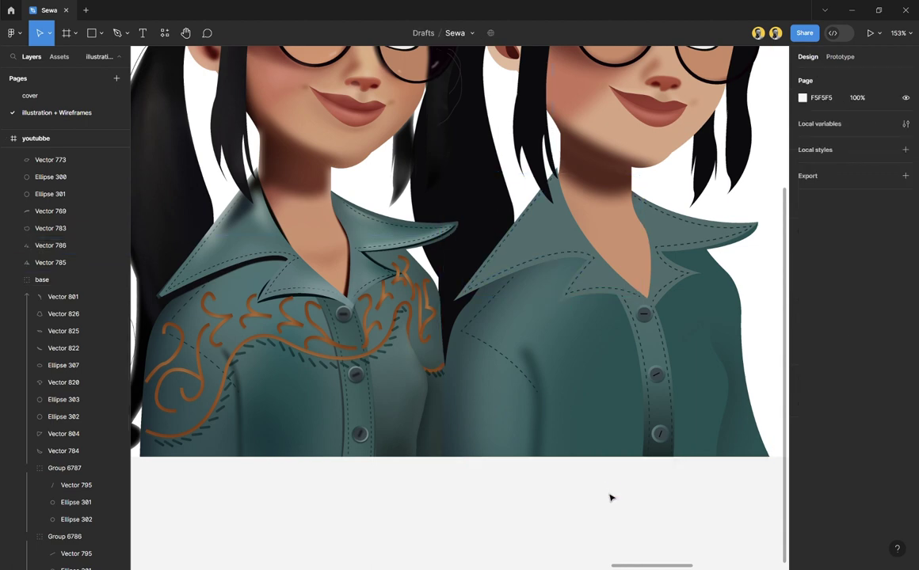
{"action": "scroll", "coordinate": [609, 488], "scroll_direction": "right", "scroll_amount": 1}
{"action": "scroll", "coordinate": [500, 334], "scroll_direction": "down", "scroll_amount": 5}
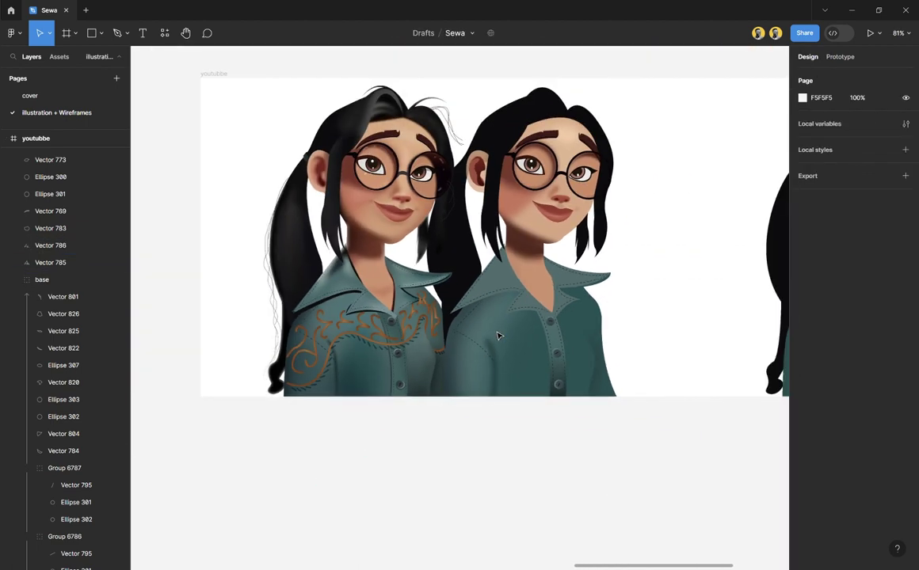
{"action": "scroll", "coordinate": [672, 333], "scroll_direction": "right", "scroll_amount": 5}
{"action": "scroll", "coordinate": [672, 333], "scroll_direction": "right", "scroll_amount": 2}
{"action": "scroll", "coordinate": [623, 294], "scroll_direction": "up", "scroll_amount": 3}
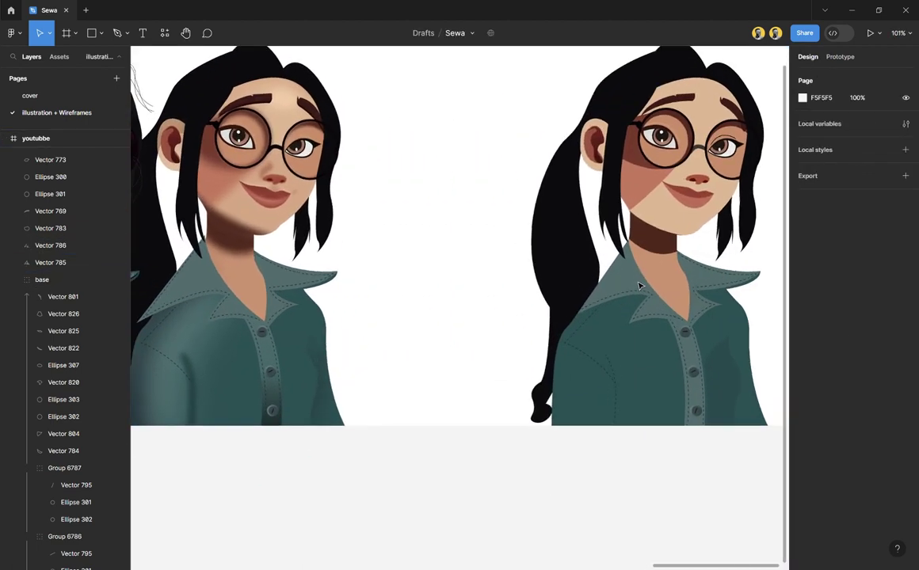
{"action": "scroll", "coordinate": [654, 358], "scroll_direction": "left", "scroll_amount": 6}
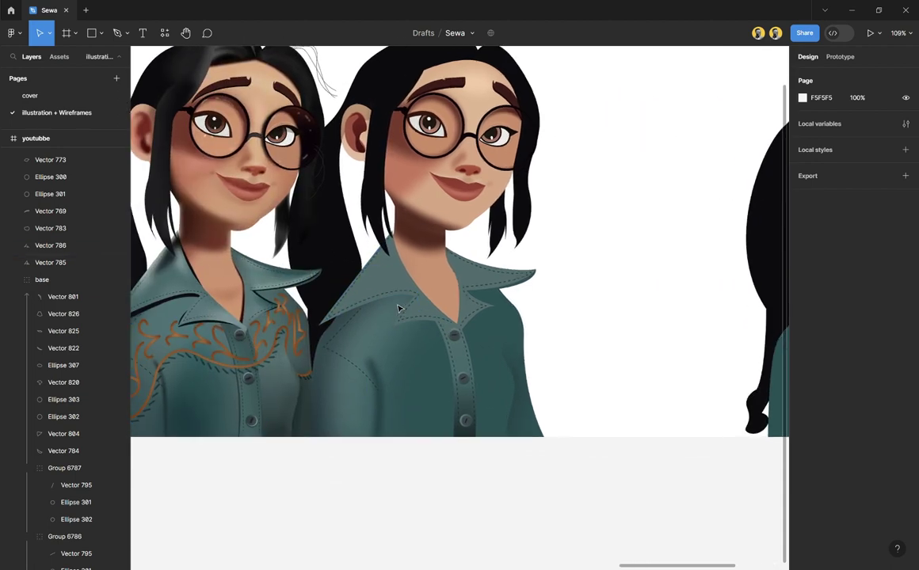
{"action": "scroll", "coordinate": [397, 303], "scroll_direction": "up", "scroll_amount": 5}
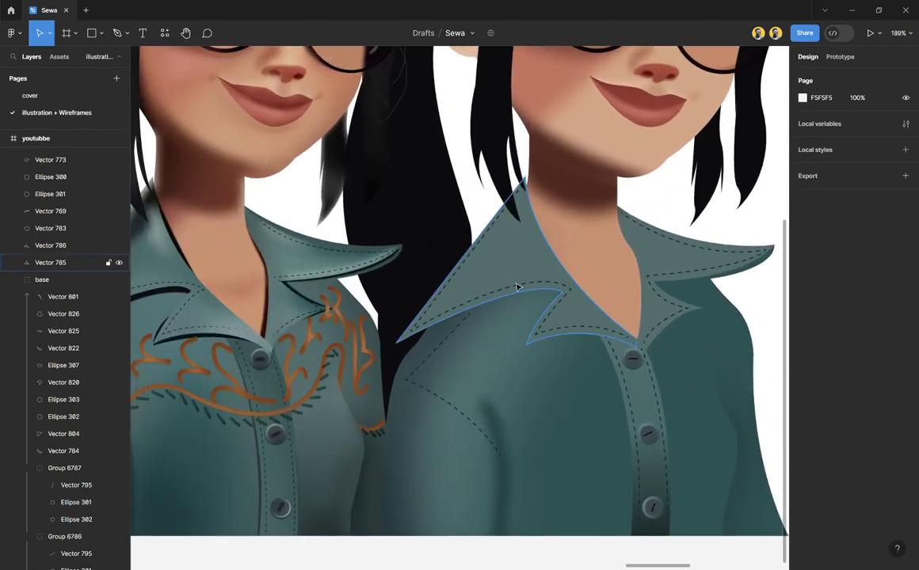
Step: Duplicate the collar, nudge the copy down, fill it dark 193030, and send it behind
{"action": "left_click", "coordinate": [588, 319]}
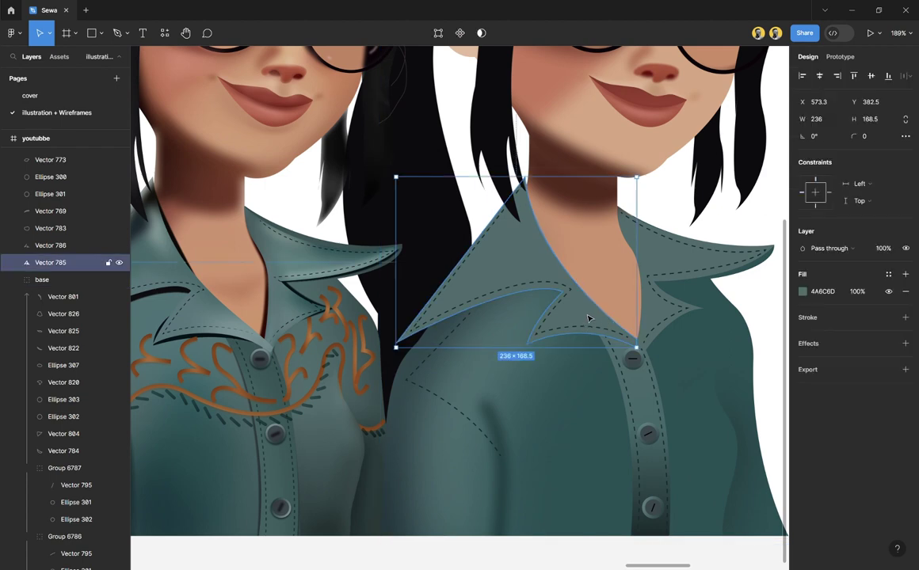
{"action": "key", "text": "ctrl+d"}
{"action": "left_click_drag", "start_coordinate": [589, 319], "coordinate": [588, 321]}
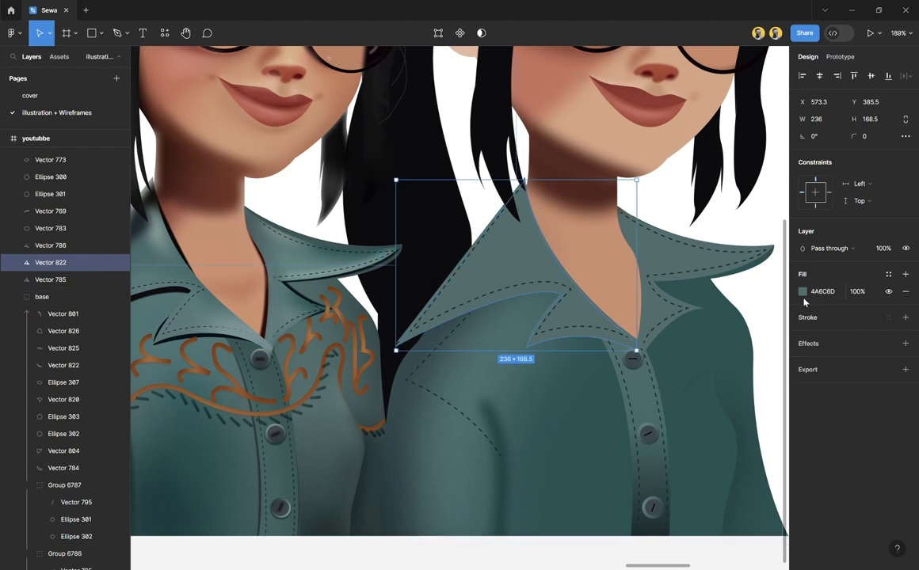
{"action": "key", "text": "i"}
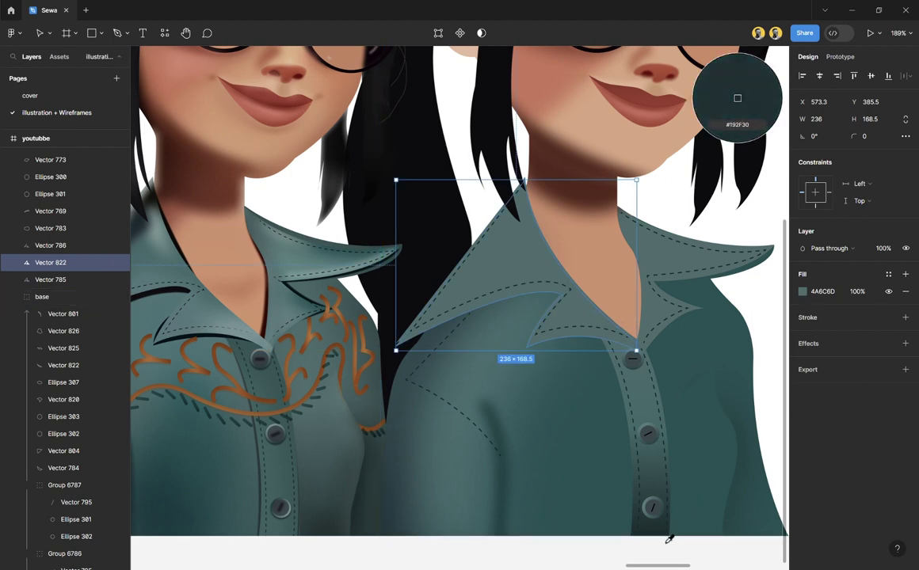
{"action": "left_click", "coordinate": [664, 532]}
{"action": "key", "text": "ctrl+bracketleft"}
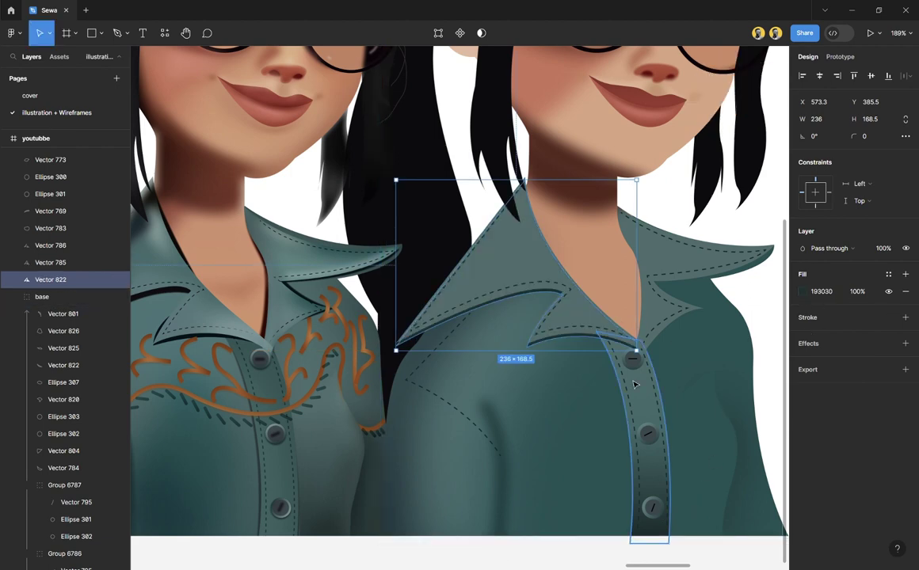
Step: Reshape the dark copy's bottom curve into a thin shadow sliver under the collar
{"action": "scroll", "coordinate": [677, 332], "scroll_direction": "right", "scroll_amount": 1}
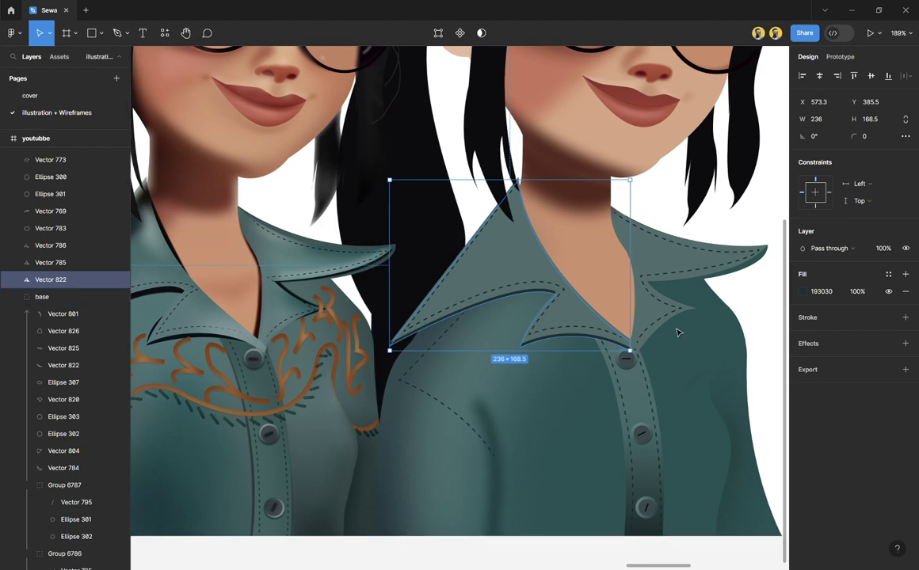
{"action": "scroll", "coordinate": [677, 333], "scroll_direction": "up", "scroll_amount": 8}
{"action": "scroll", "coordinate": [628, 340], "scroll_direction": "up", "scroll_amount": 4}
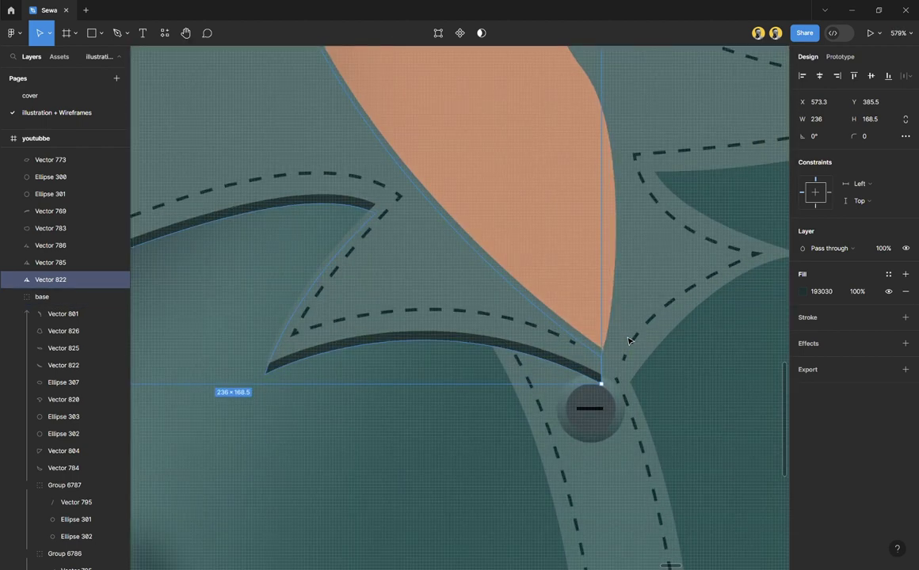
{"action": "left_click", "coordinate": [439, 33]}
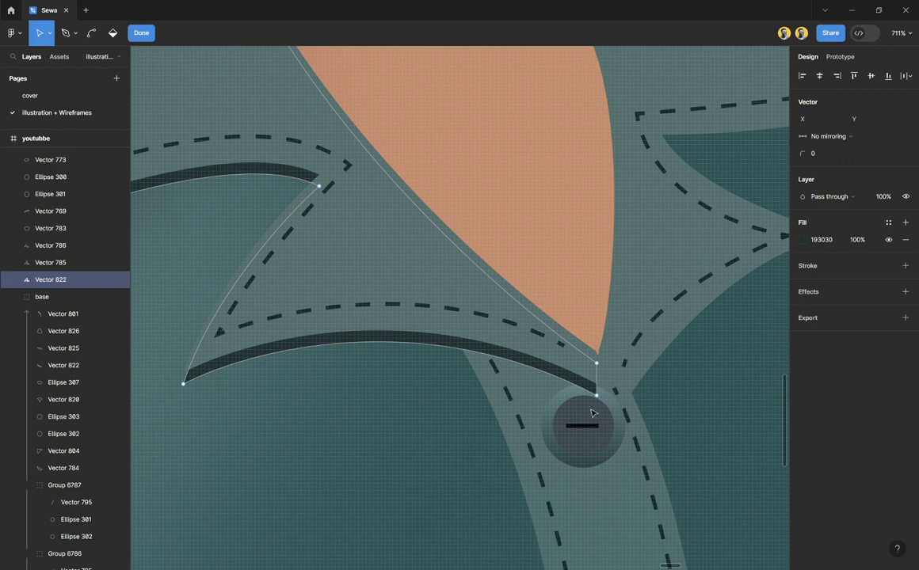
{"action": "left_click_drag", "start_coordinate": [598, 400], "coordinate": [429, 319]}
{"action": "left_click_drag", "start_coordinate": [249, 350], "coordinate": [273, 348]}
{"action": "left_click_drag", "start_coordinate": [426, 299], "coordinate": [429, 315]}
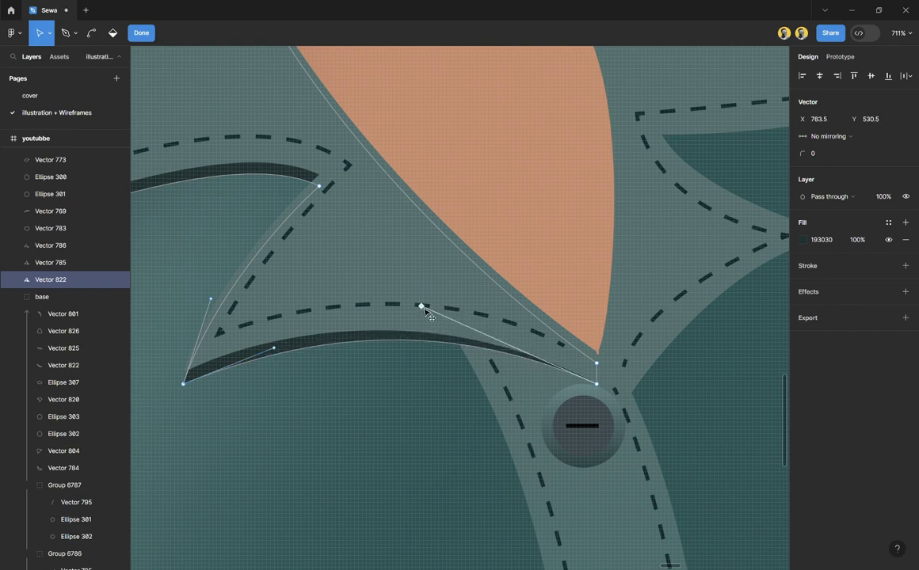
{"action": "key", "text": "Escape"}
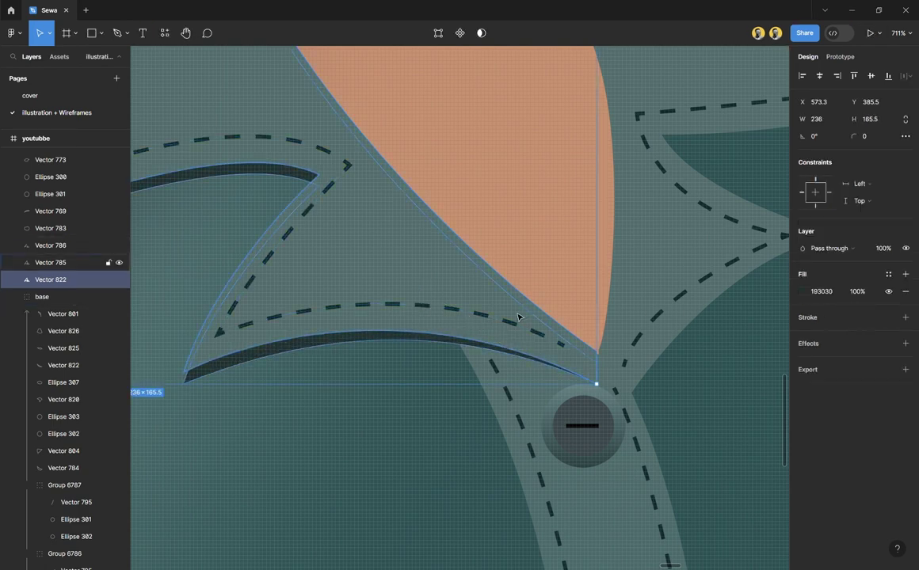
{"action": "scroll", "coordinate": [510, 317], "scroll_direction": "down", "scroll_amount": 5}
{"action": "scroll", "coordinate": [511, 317], "scroll_direction": "down", "scroll_amount": 2}
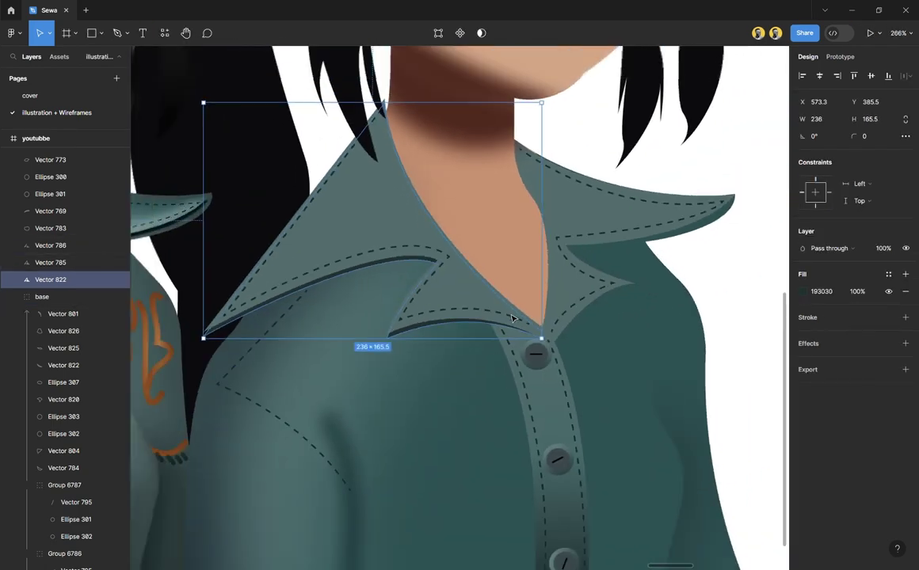
Step: Bring collar layers Vector 788 and 787 forward and move them out of the base group
{"action": "left_click", "coordinate": [613, 219]}
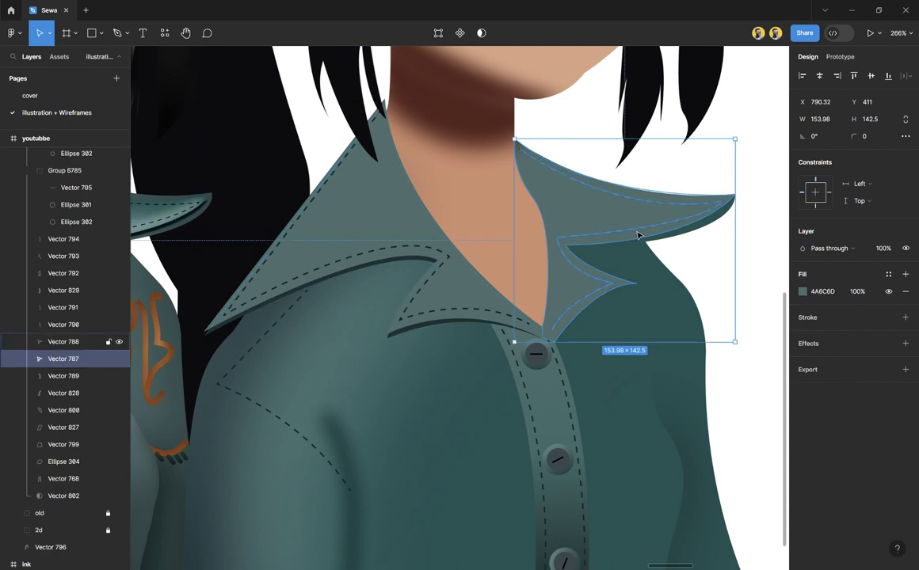
{"action": "left_click", "coordinate": [638, 234], "text": "shift"}
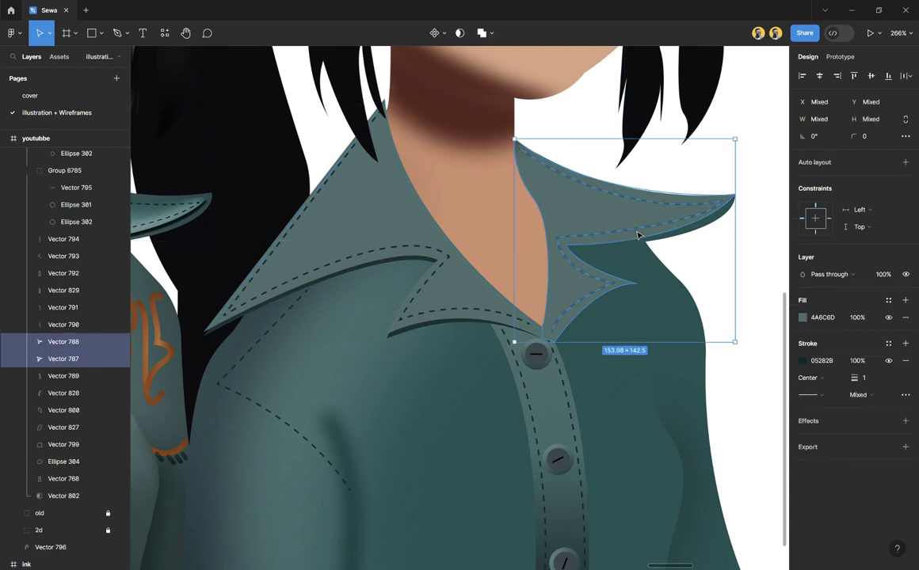
{"action": "key", "text": "bracketright"}
{"action": "scroll", "coordinate": [71, 238], "scroll_direction": "up", "scroll_amount": 3}
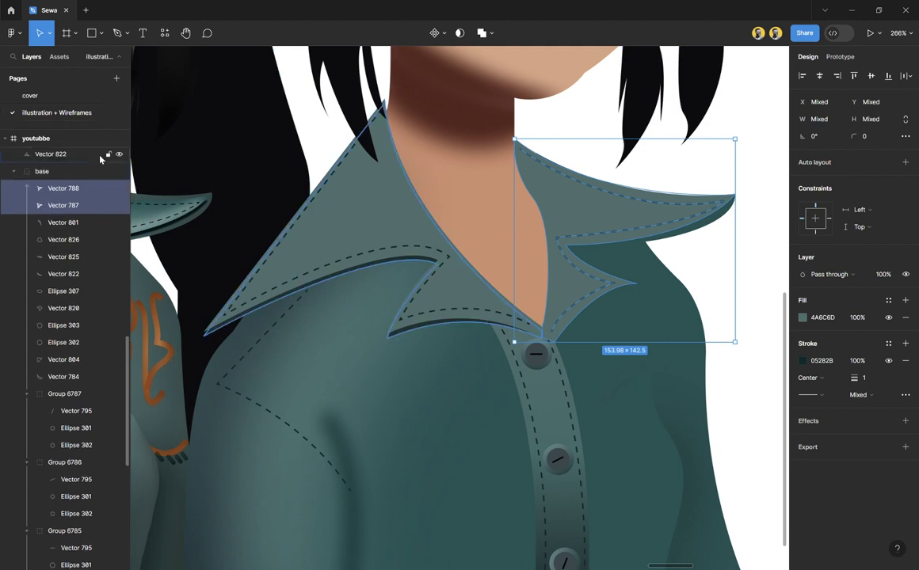
{"action": "left_click_drag", "start_coordinate": [67, 269], "coordinate": [64, 238]}
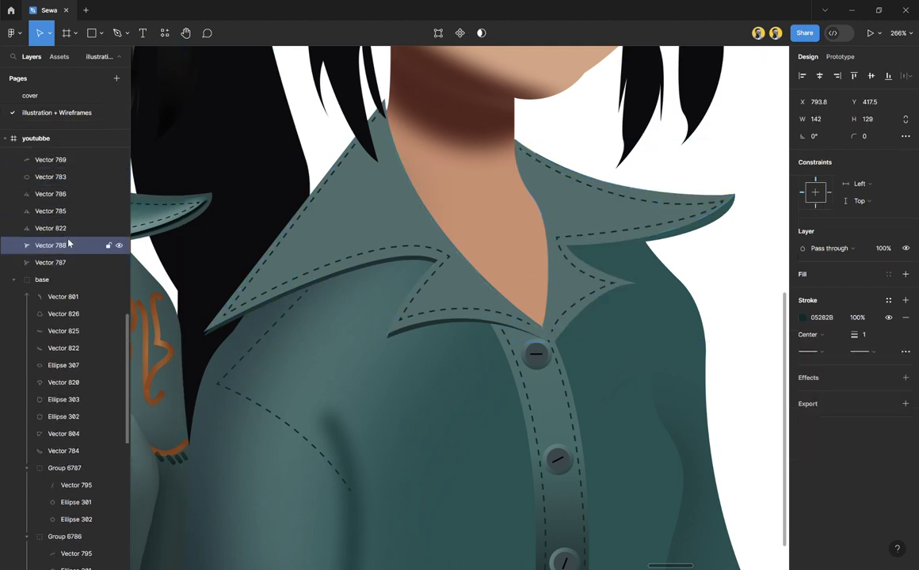
{"action": "left_click", "coordinate": [762, 247]}
Step: Duplicate the right collar piece, nudge it down 2 px, fill it #193030, and send it behind
{"action": "left_click", "coordinate": [679, 229]}
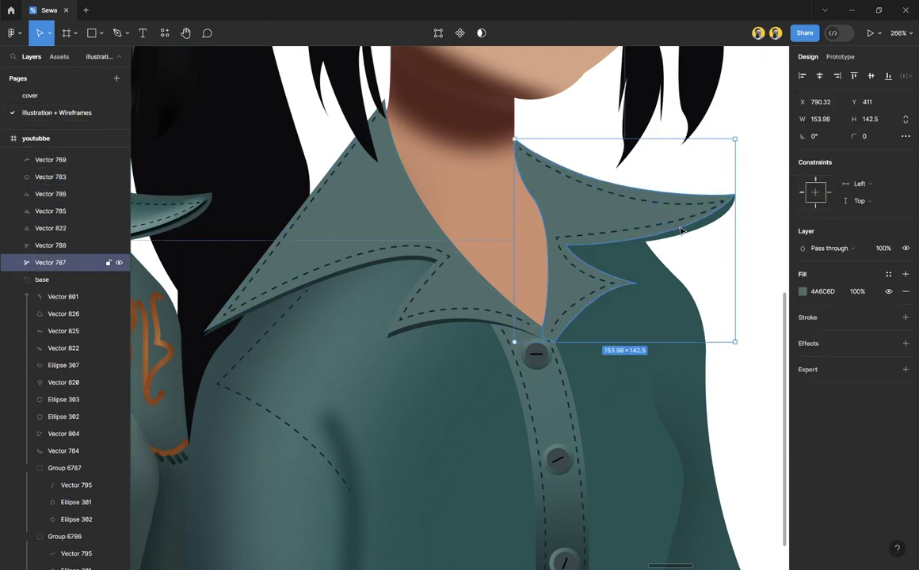
{"action": "key", "text": "ctrl+d"}
{"action": "key", "text": "Down"}
{"action": "key", "text": "Down"}
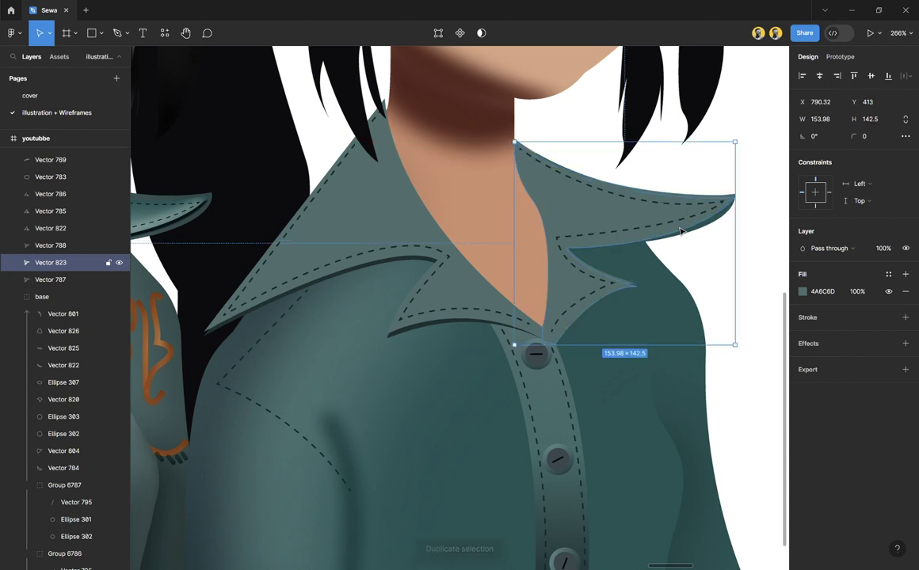
{"action": "key", "text": "i"}
{"action": "left_click", "coordinate": [728, 103]}
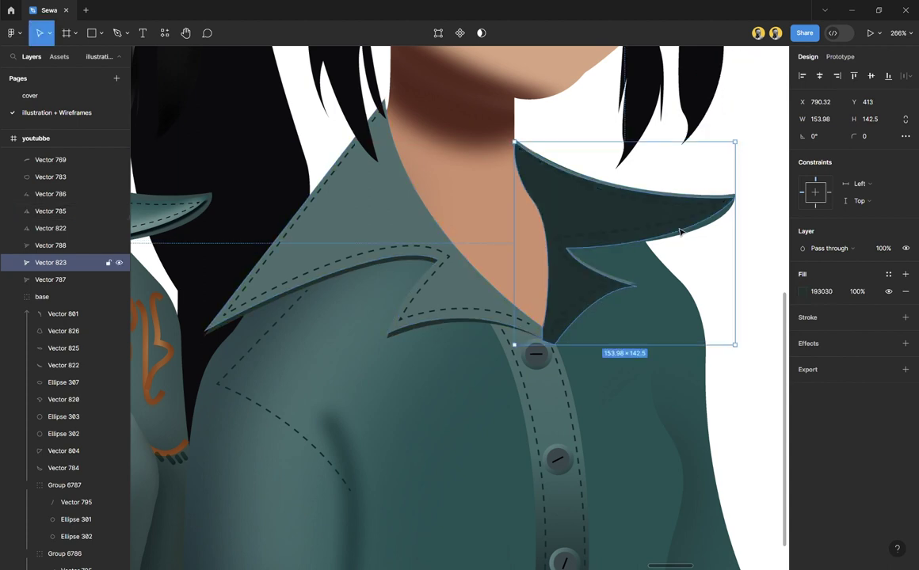
{"action": "key", "text": "ctrl+bracketleft"}
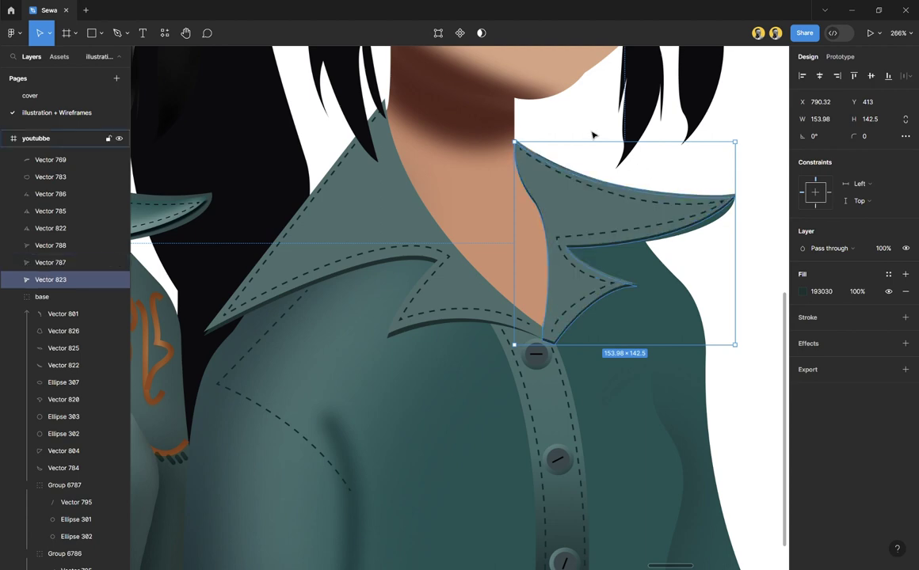
Step: Adjust the dark copy's top and inner points to trace the right lapel's lower edge
{"action": "scroll", "coordinate": [571, 172], "scroll_direction": "up", "scroll_amount": 3}
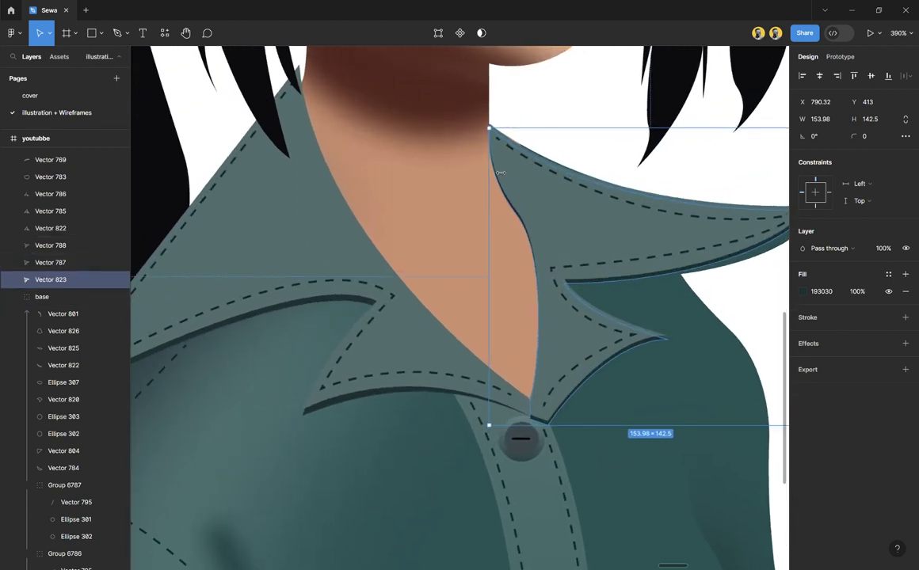
{"action": "scroll", "coordinate": [509, 199], "scroll_direction": "down", "scroll_amount": 6}
{"action": "scroll", "coordinate": [509, 199], "scroll_direction": "up", "scroll_amount": 4}
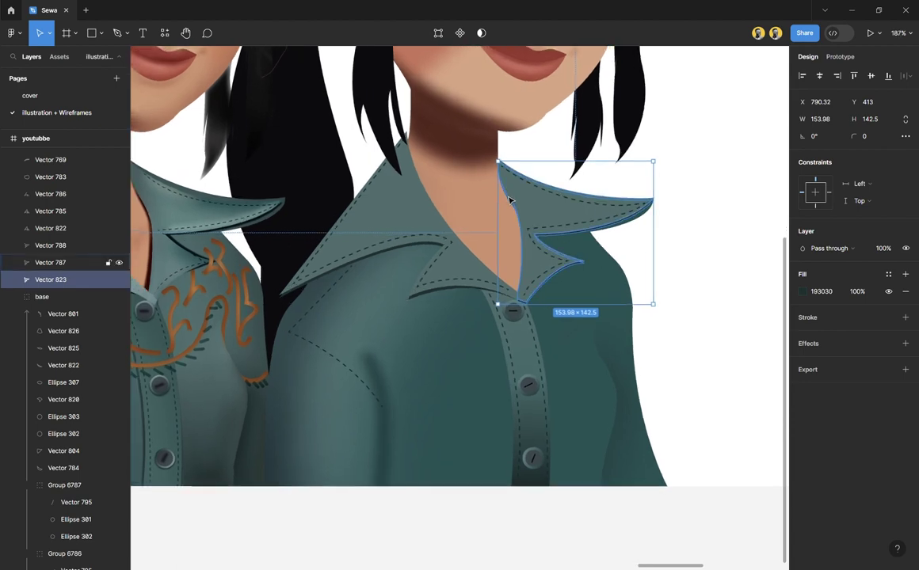
{"action": "left_click", "coordinate": [438, 35]}
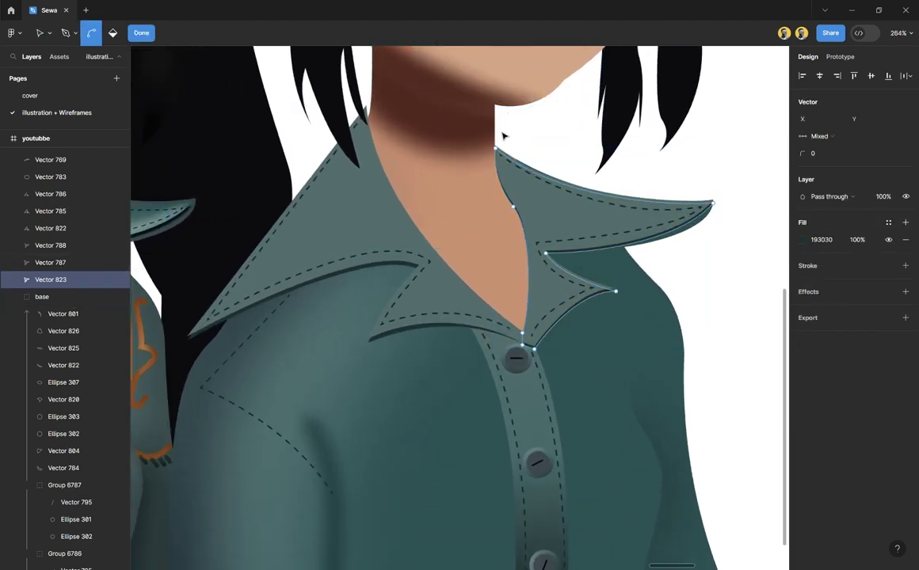
{"action": "scroll", "coordinate": [502, 147], "scroll_direction": "up", "scroll_amount": 5}
{"action": "left_click", "coordinate": [499, 160]}
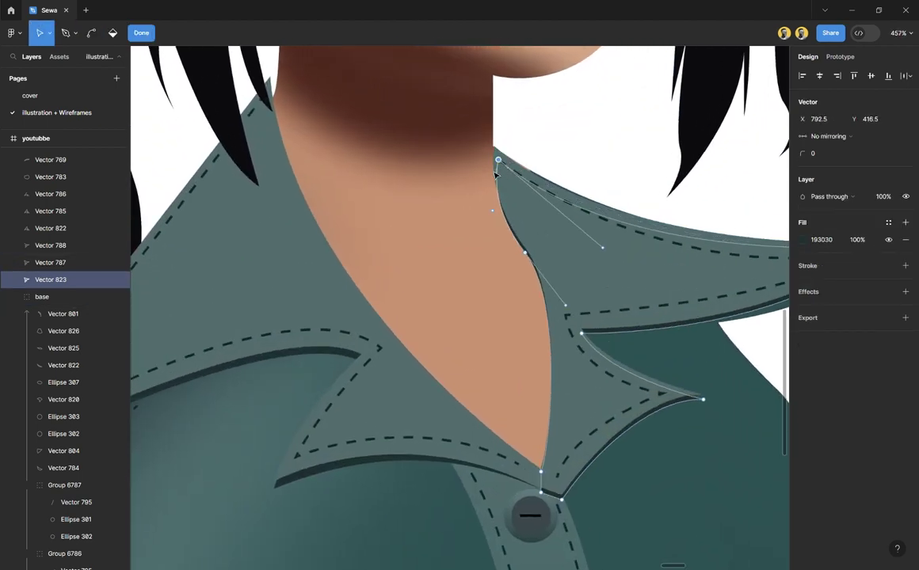
{"action": "scroll", "coordinate": [496, 175], "scroll_direction": "down", "scroll_amount": 3}
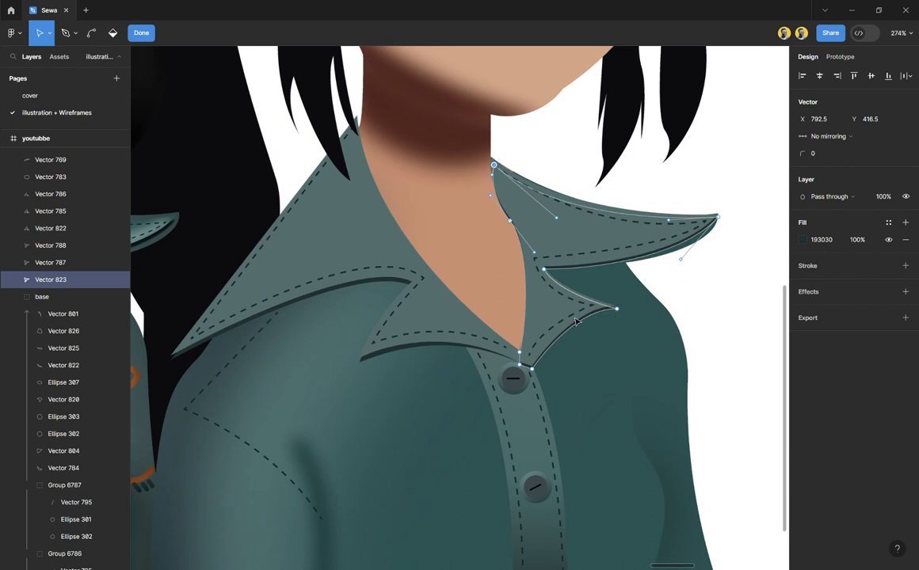
{"action": "left_click", "coordinate": [537, 253]}
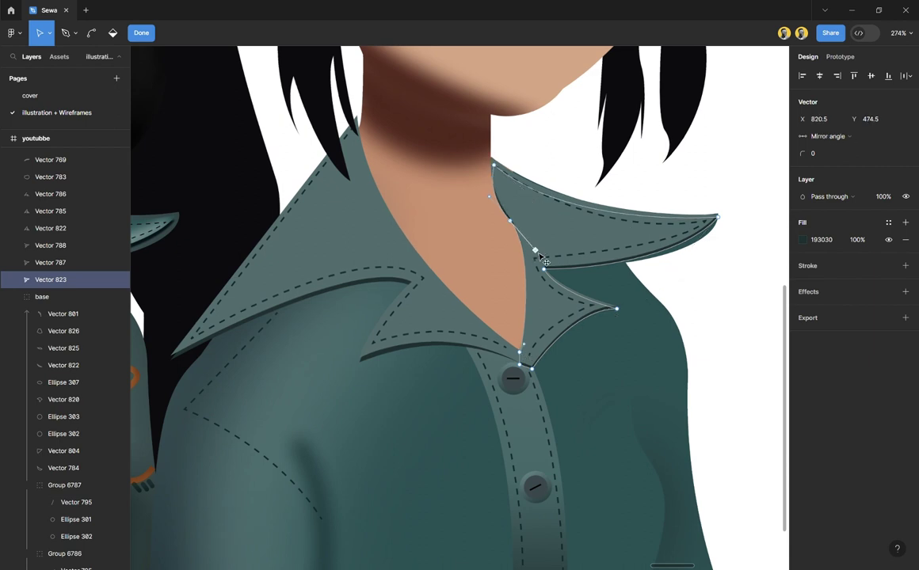
{"action": "key", "text": "Escape"}
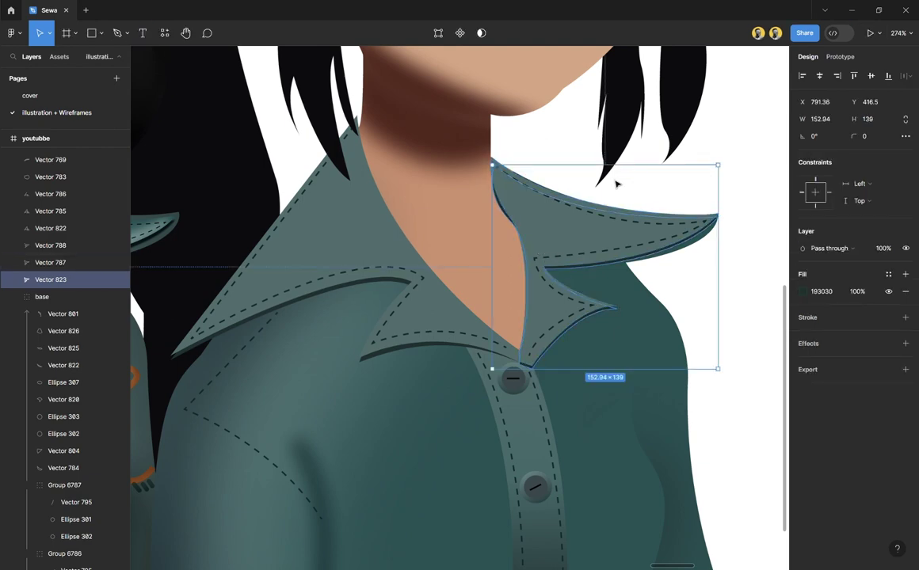
{"action": "key", "text": "Escape"}
{"action": "scroll", "coordinate": [652, 285], "scroll_direction": "down", "scroll_amount": 5}
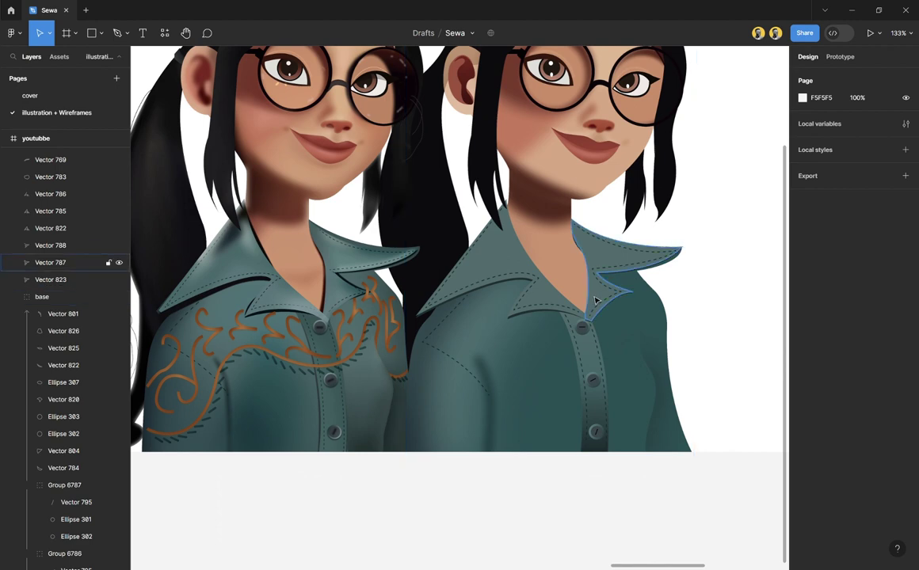
{"action": "scroll", "coordinate": [594, 291], "scroll_direction": "up", "scroll_amount": 2}
{"action": "scroll", "coordinate": [594, 291], "scroll_direction": "up", "scroll_amount": 2}
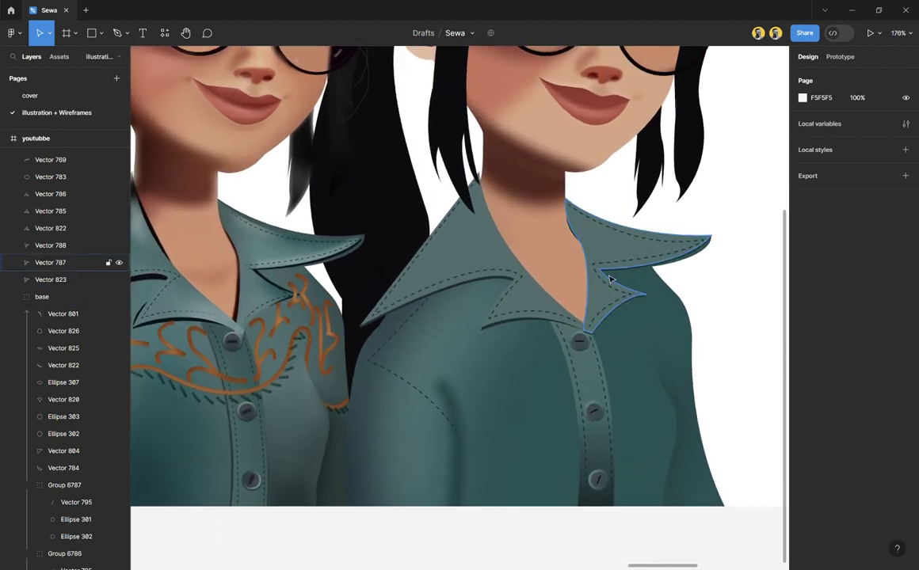
Step: Draw a curved path in the base group from the collar tip down to the neckline V
{"action": "left_click", "coordinate": [654, 353]}
{"action": "key", "text": "p"}
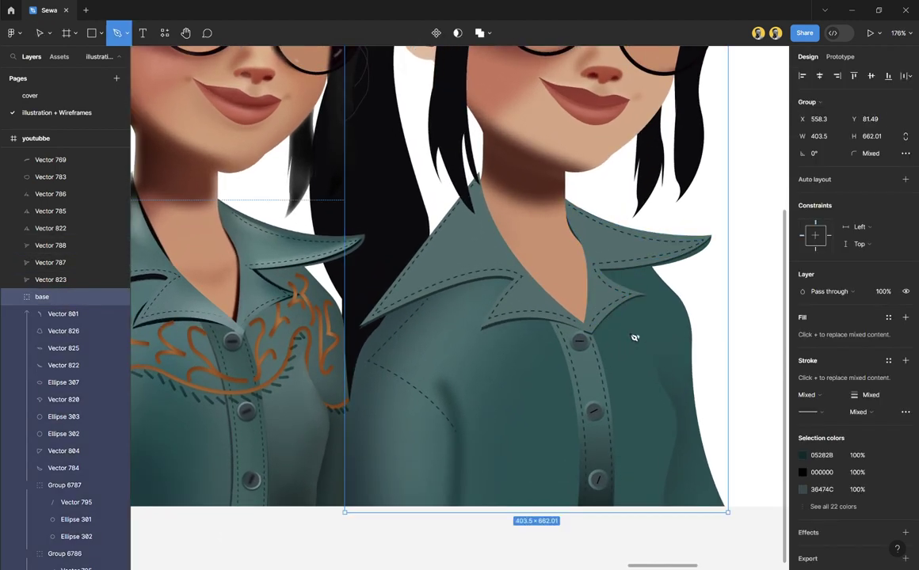
{"action": "left_click", "coordinate": [577, 328]}
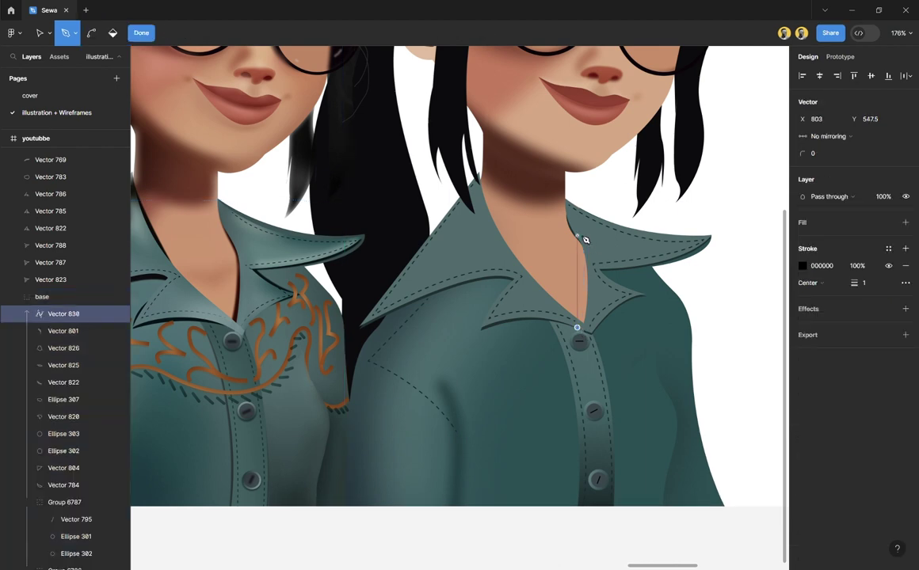
{"action": "left_click_drag", "start_coordinate": [581, 233], "coordinate": [526, 336]}
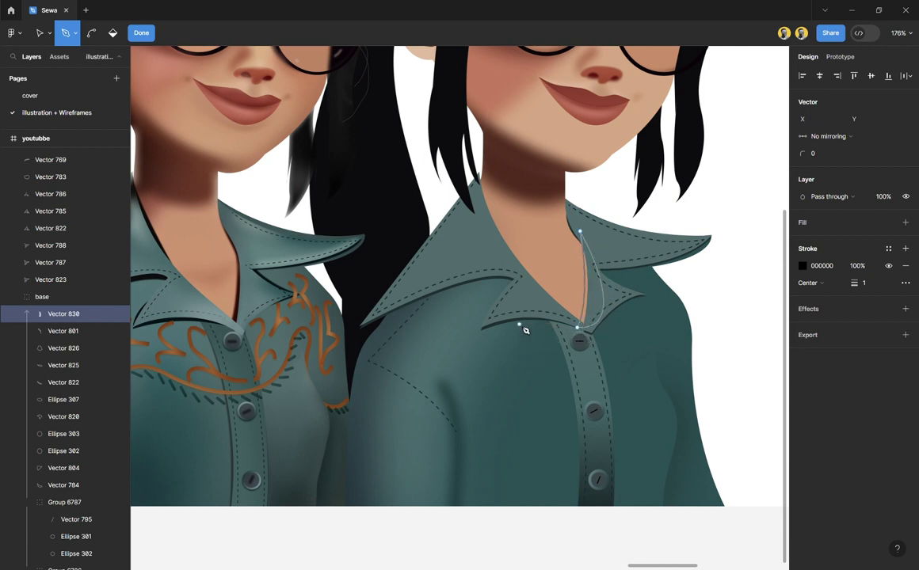
{"action": "key", "text": "Escape"}
Step: Remove the path's stroke, fill it dark reddish-brown 310902, and apply a layer blur
{"action": "left_click", "coordinate": [905, 317]}
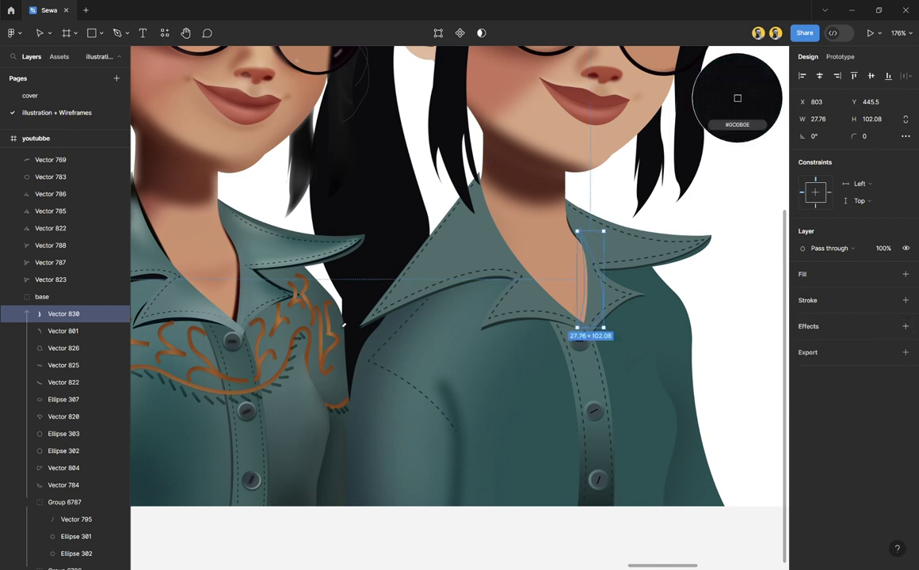
{"action": "left_click", "coordinate": [905, 274]}
{"action": "left_click", "coordinate": [845, 344]}
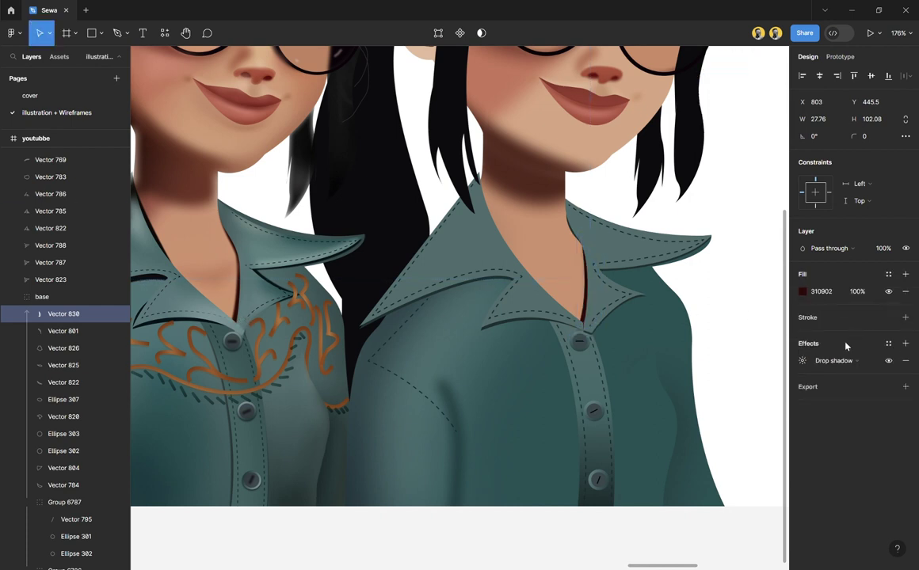
{"action": "left_click", "coordinate": [845, 361]}
{"action": "left_click", "coordinate": [847, 375]}
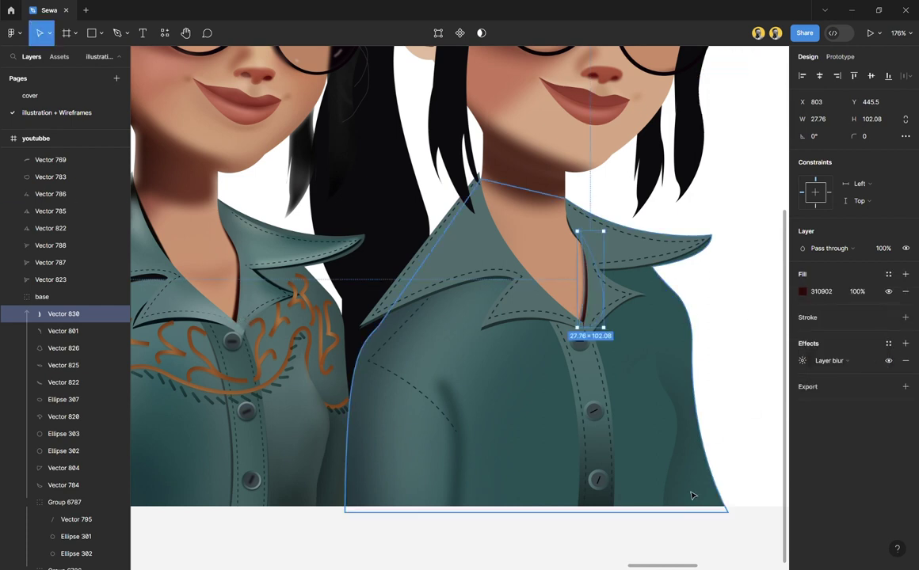
{"action": "left_click", "coordinate": [697, 532]}
{"action": "scroll", "coordinate": [705, 328], "scroll_direction": "down", "scroll_amount": 3}
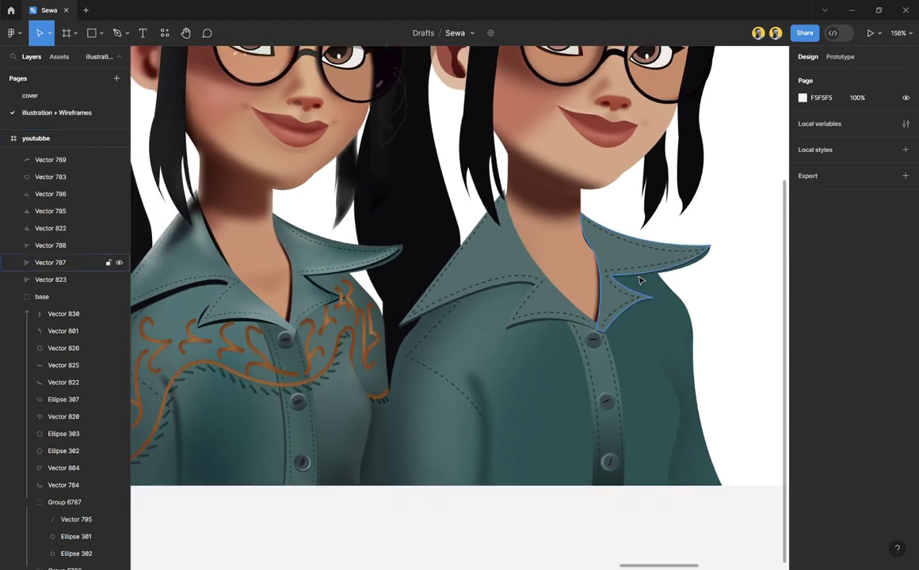
Step: Draw a curved path in the base group from the neck's left edge to the collar's V
{"action": "left_click", "coordinate": [570, 247]}
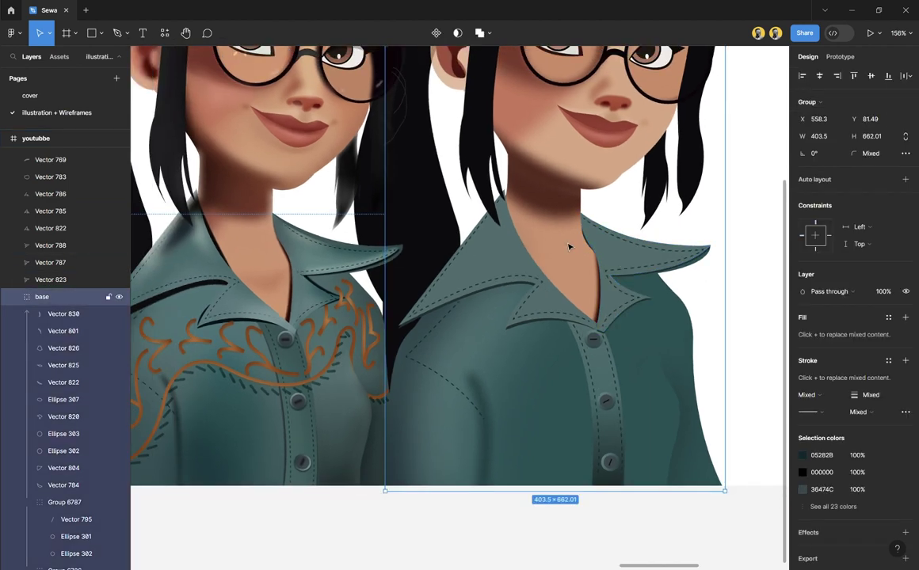
{"action": "key", "text": "p"}
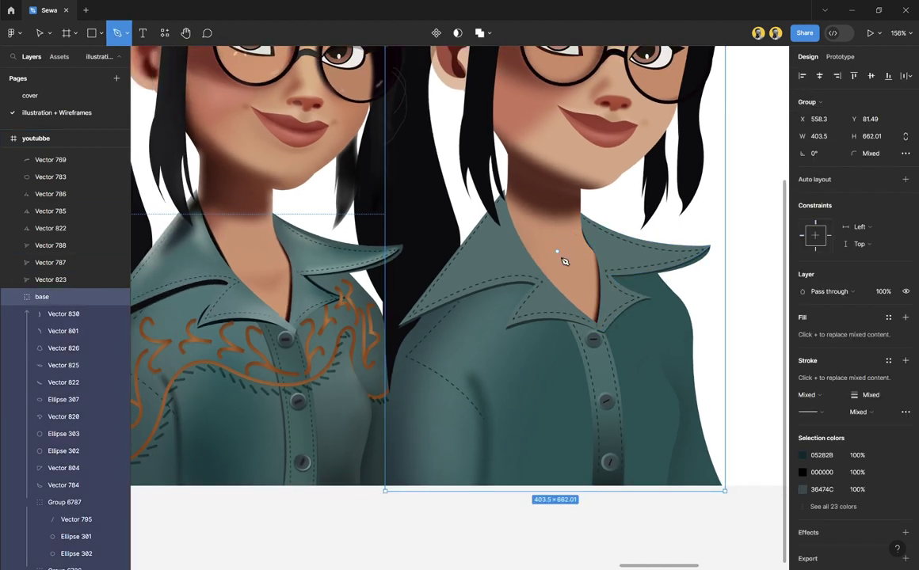
{"action": "left_click", "coordinate": [505, 197]}
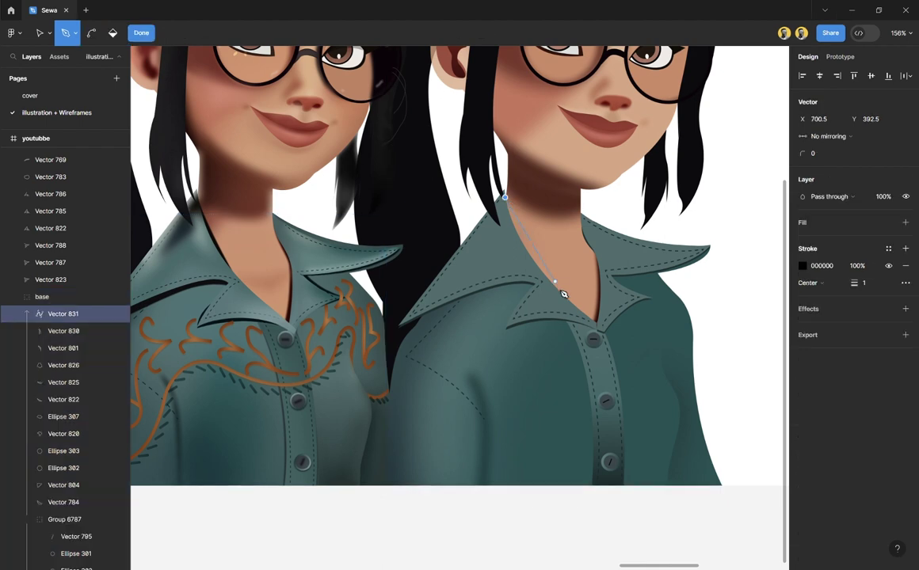
{"action": "left_click_drag", "start_coordinate": [589, 321], "coordinate": [634, 348]}
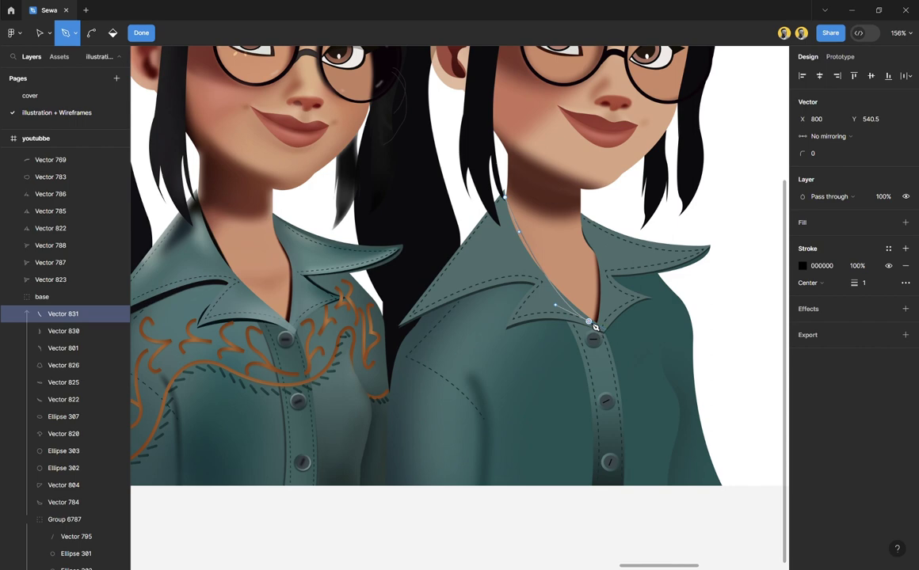
{"action": "left_click_drag", "start_coordinate": [505, 198], "coordinate": [524, 111]}
{"action": "key", "text": "Escape"}
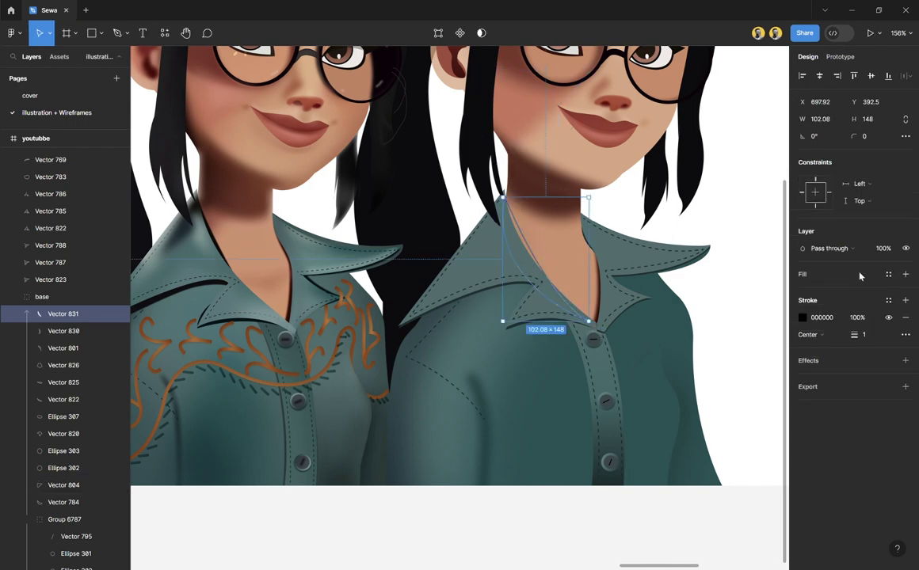
Step: Remove the path's stroke, fill it near-black 0F0A07, and apply a layer blur
{"action": "left_click", "coordinate": [905, 317]}
{"action": "key", "text": "i"}
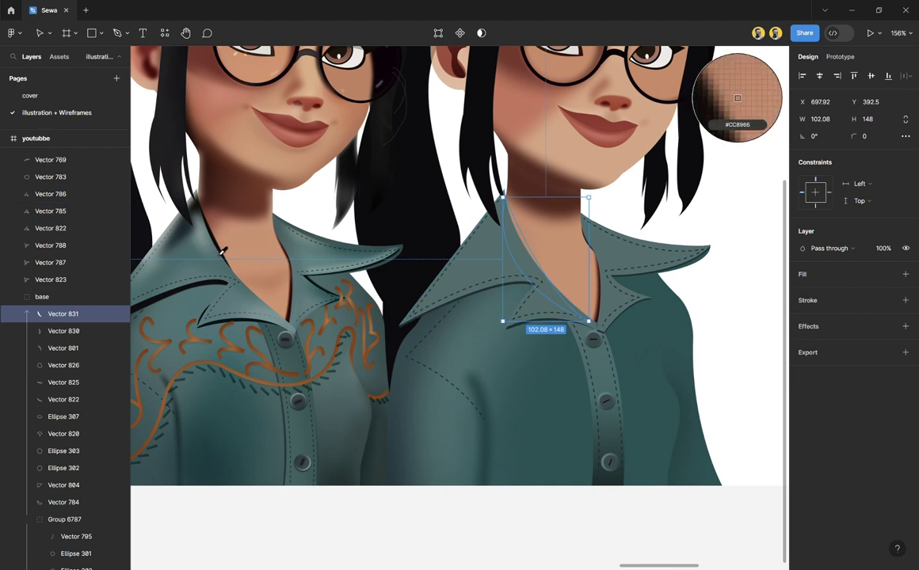
{"action": "left_click", "coordinate": [738, 98]}
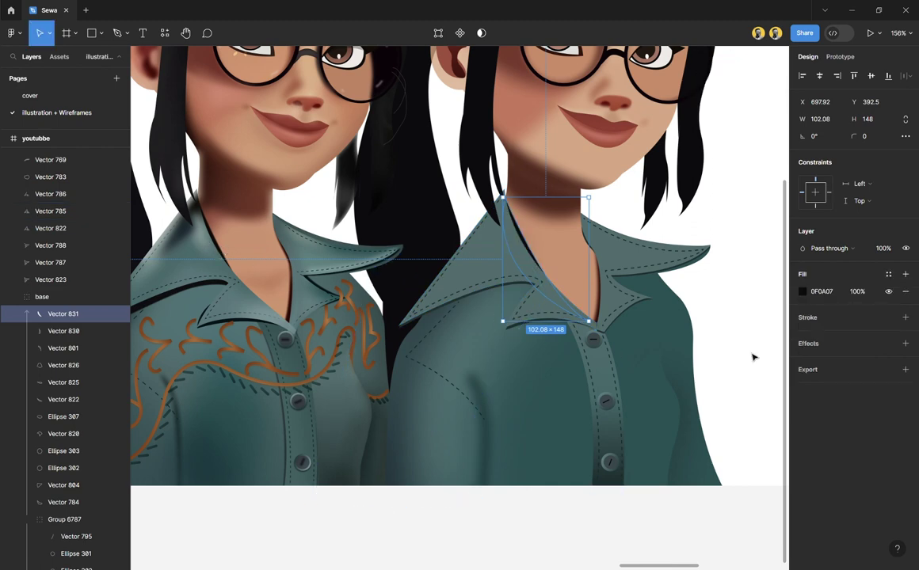
{"action": "left_click", "coordinate": [905, 343]}
{"action": "left_click", "coordinate": [848, 360]}
{"action": "left_click", "coordinate": [843, 373]}
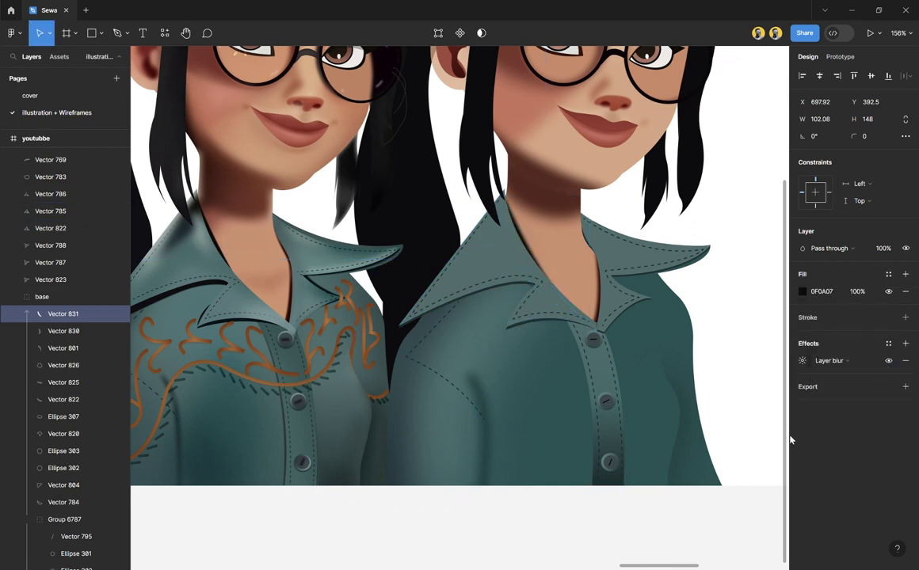
{"action": "left_click", "coordinate": [721, 514]}
{"action": "left_click", "coordinate": [657, 333]}
{"action": "scroll", "coordinate": [648, 335], "scroll_direction": "down", "scroll_amount": 1}
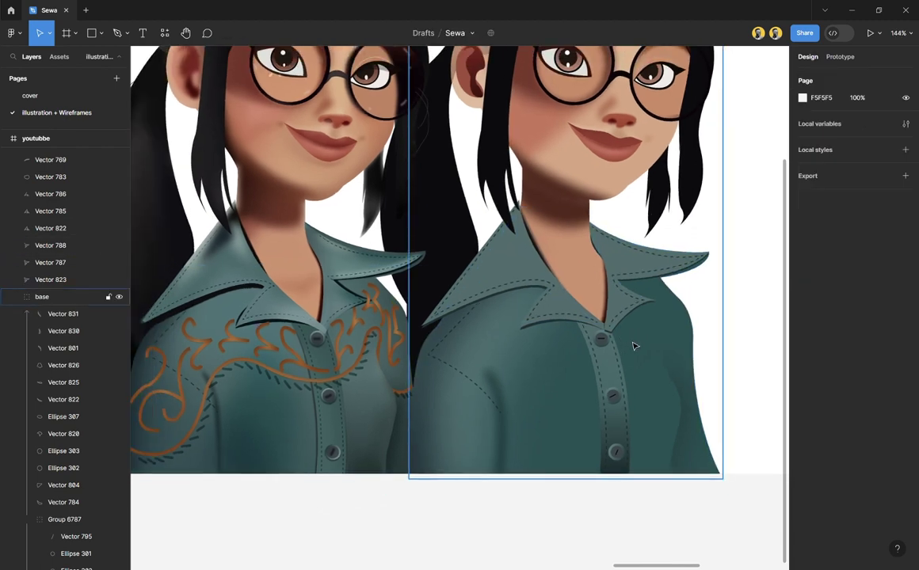
Step: Pen-draw a closed shading shape down the right side of the right girl's shirt
{"action": "left_click", "coordinate": [683, 343]}
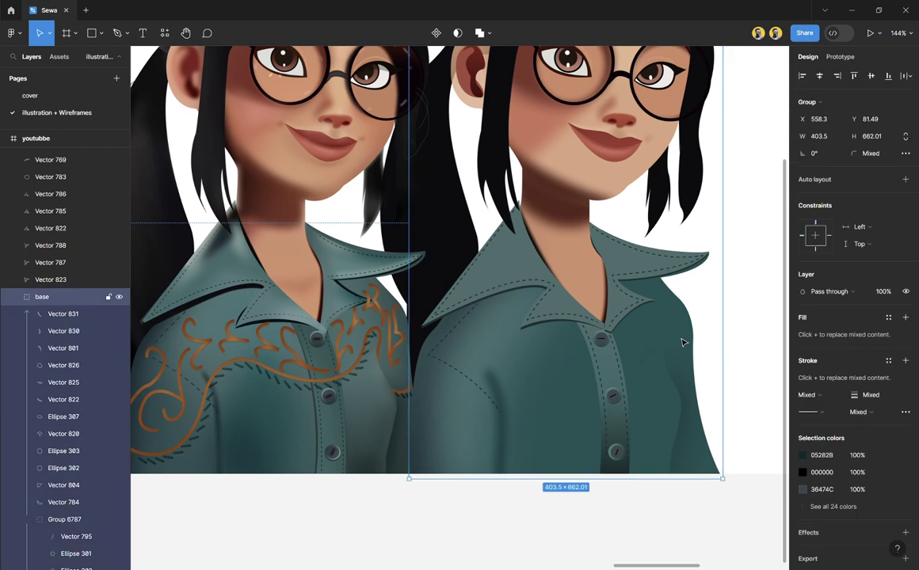
{"action": "key", "text": "p"}
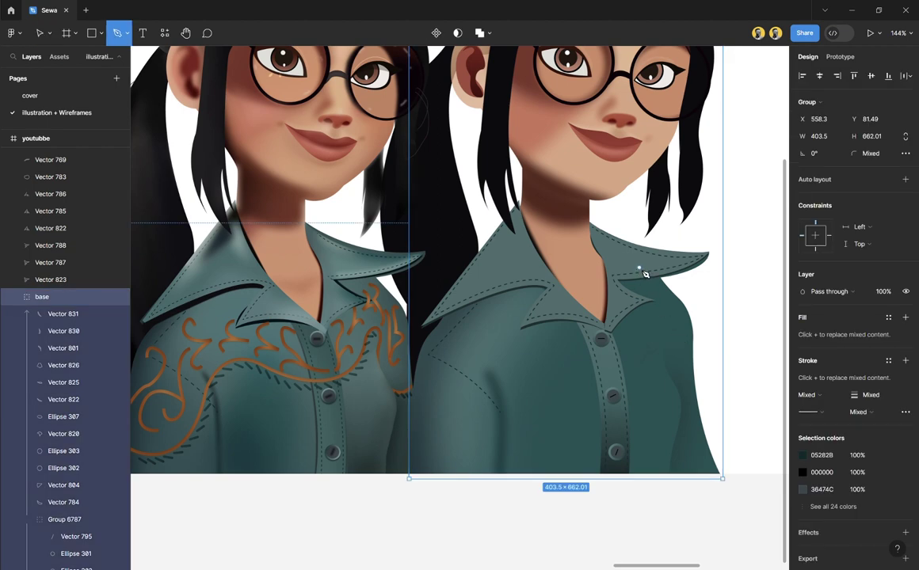
{"action": "left_click", "coordinate": [639, 268]}
{"action": "left_click_drag", "start_coordinate": [690, 415], "coordinate": [693, 533]}
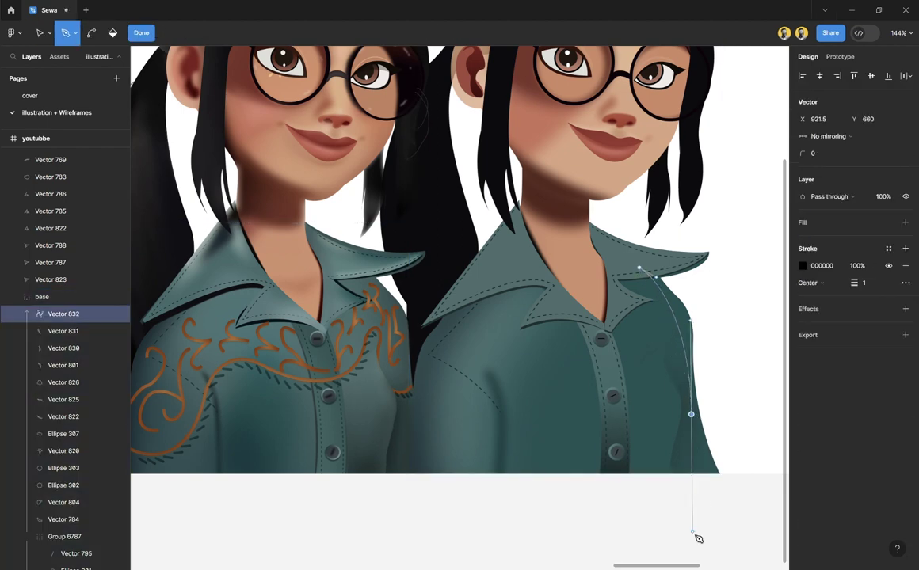
{"action": "left_click_drag", "start_coordinate": [724, 403], "coordinate": [702, 289]}
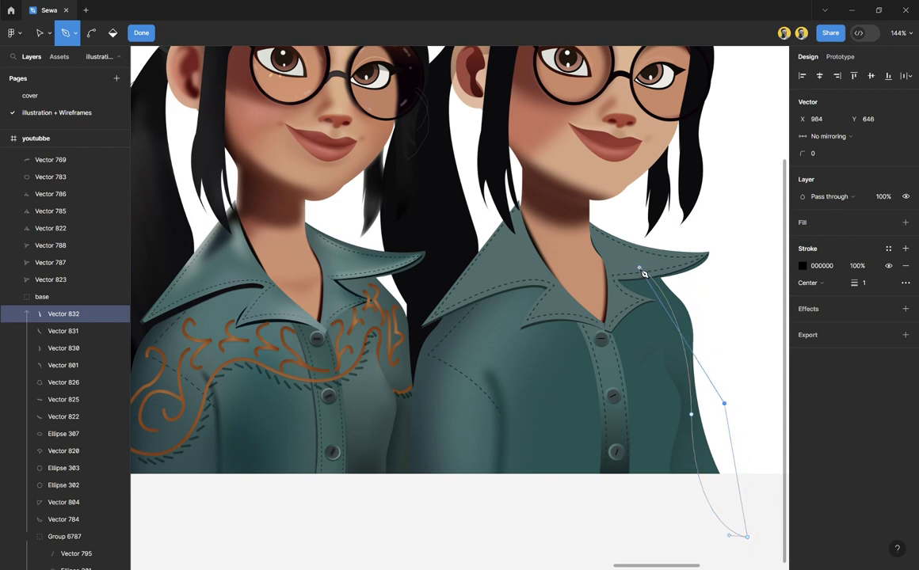
{"action": "left_click_drag", "start_coordinate": [643, 271], "coordinate": [552, 283]}
{"action": "key", "text": "Escape"}
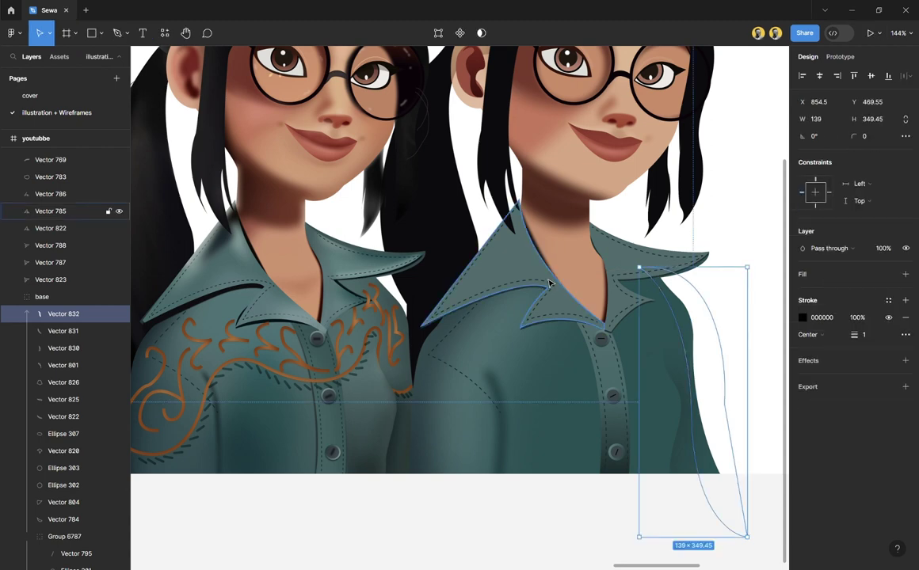
Step: Remove the shape's stroke, nudge it into place and fill it with dark teal 153B3E
{"action": "left_click", "coordinate": [905, 317]}
{"action": "key", "text": "i"}
{"action": "left_click", "coordinate": [411, 328]}
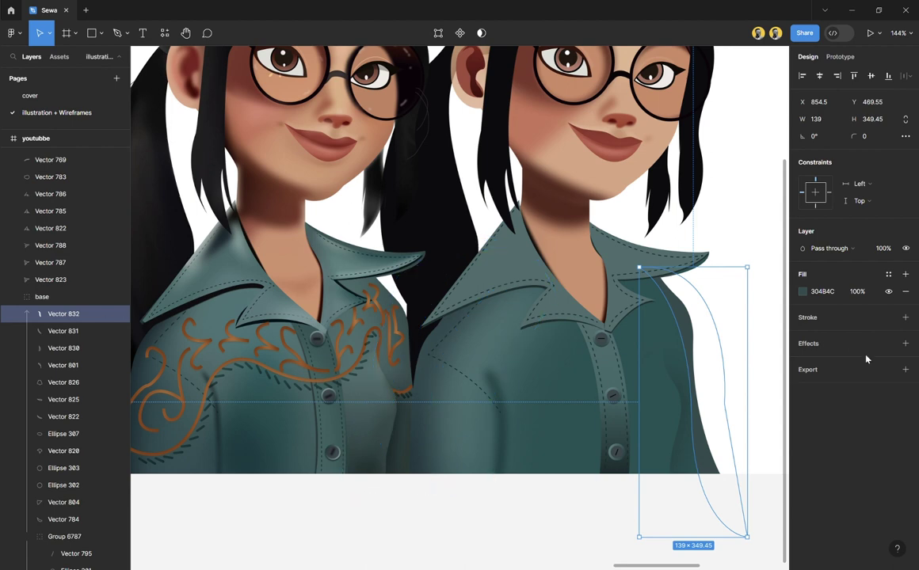
{"action": "left_click_drag", "start_coordinate": [662, 318], "coordinate": [658, 325]}
{"action": "key", "text": "i"}
{"action": "left_click", "coordinate": [657, 330]}
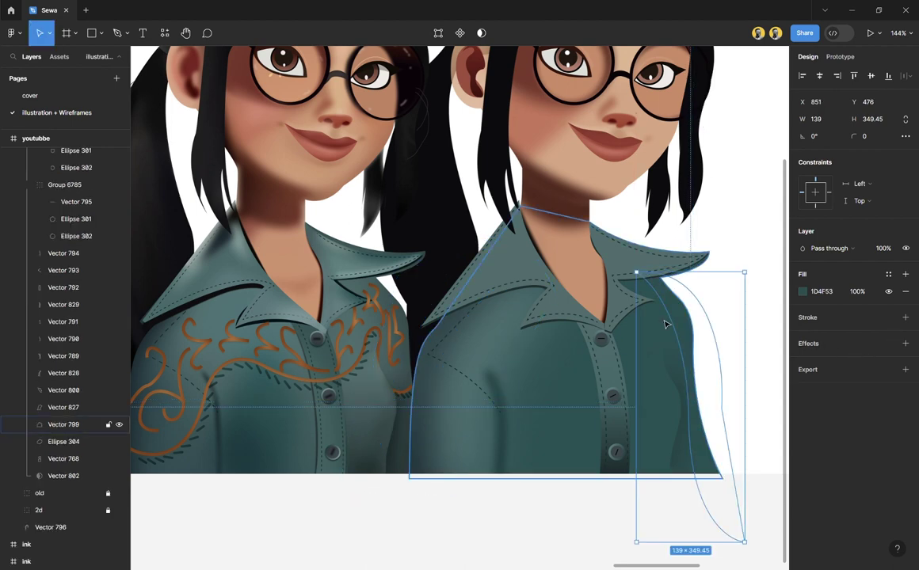
{"action": "left_click", "coordinate": [801, 293]}
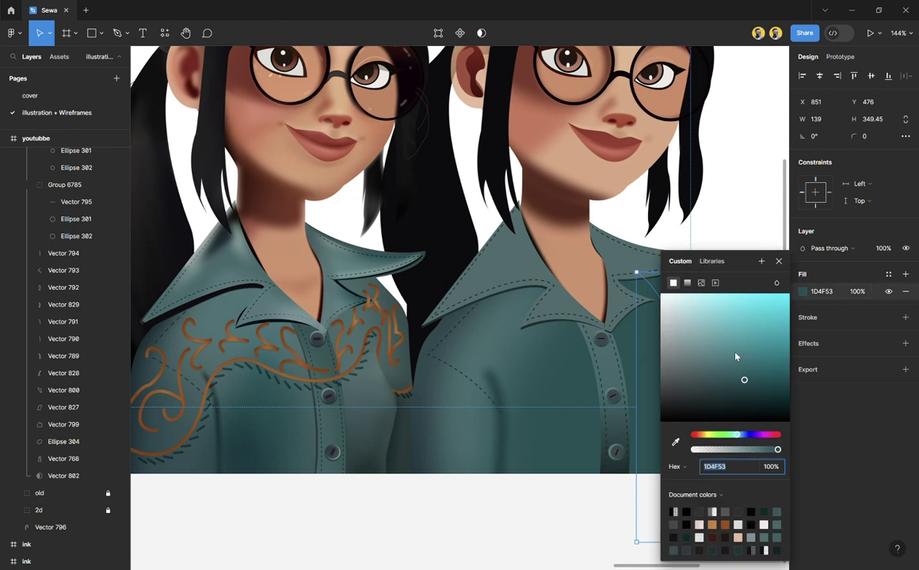
{"action": "left_click_drag", "start_coordinate": [739, 260], "coordinate": [498, 242]}
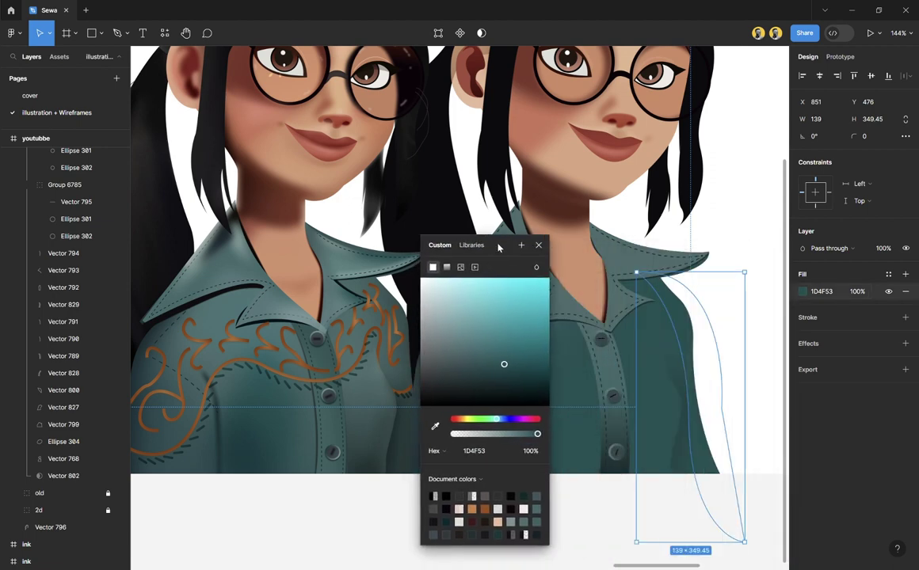
{"action": "left_click_drag", "start_coordinate": [505, 367], "coordinate": [507, 382]}
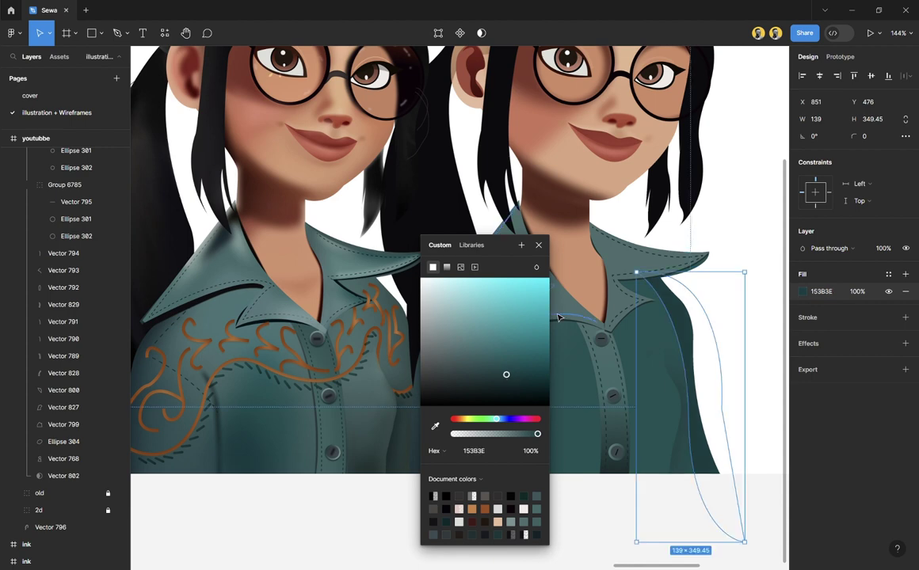
{"action": "left_click", "coordinate": [538, 245]}
Step: Give the shading shape a Layer blur raised to 36, then deselect it
{"action": "left_click", "coordinate": [905, 343]}
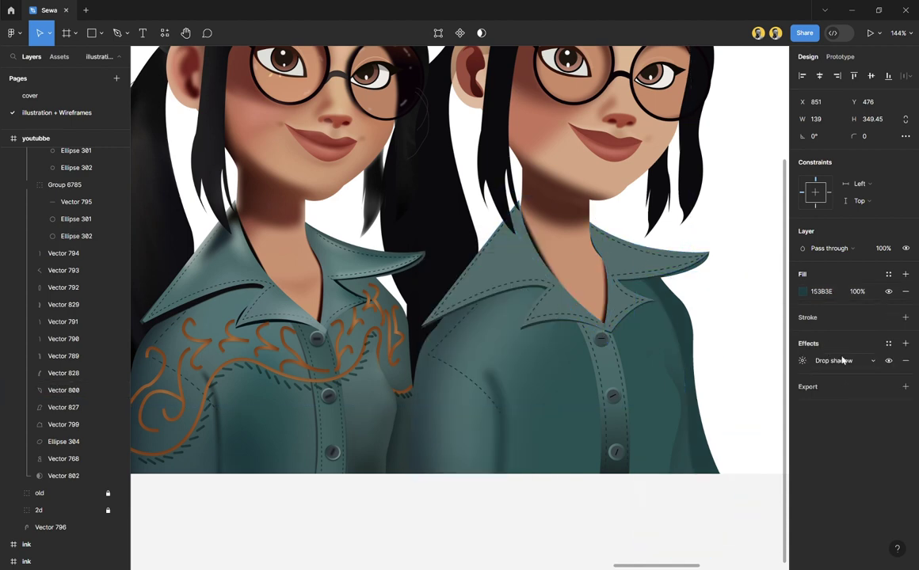
{"action": "left_click", "coordinate": [828, 361]}
{"action": "left_click", "coordinate": [828, 374]}
{"action": "left_click", "coordinate": [803, 362]}
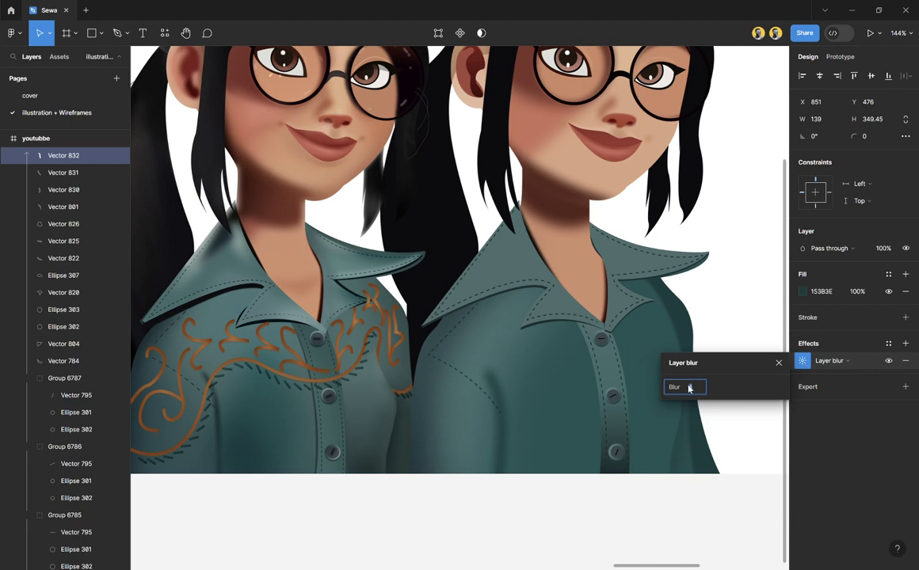
{"action": "left_click_drag", "start_coordinate": [689, 388], "coordinate": [818, 393]}
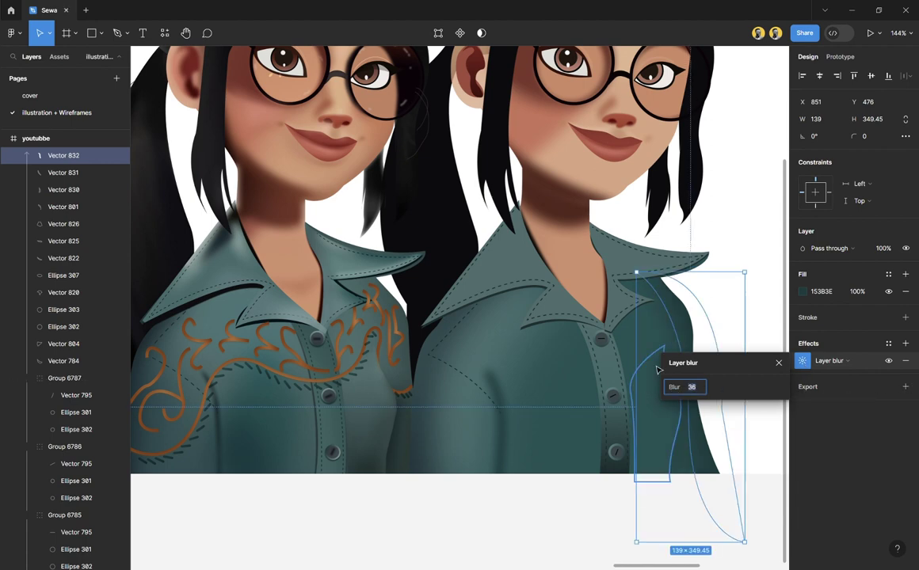
{"action": "left_click", "coordinate": [777, 363]}
{"action": "left_click", "coordinate": [664, 509]}
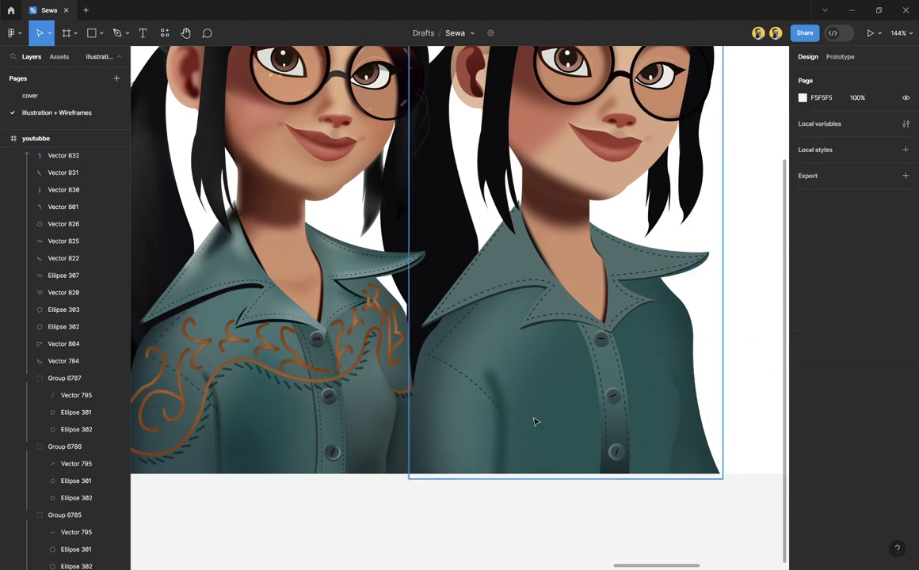
Step: Pen-draw a closed shape left of the buttons with no stroke and dark teal 16464B fill
{"action": "left_click", "coordinate": [575, 406]}
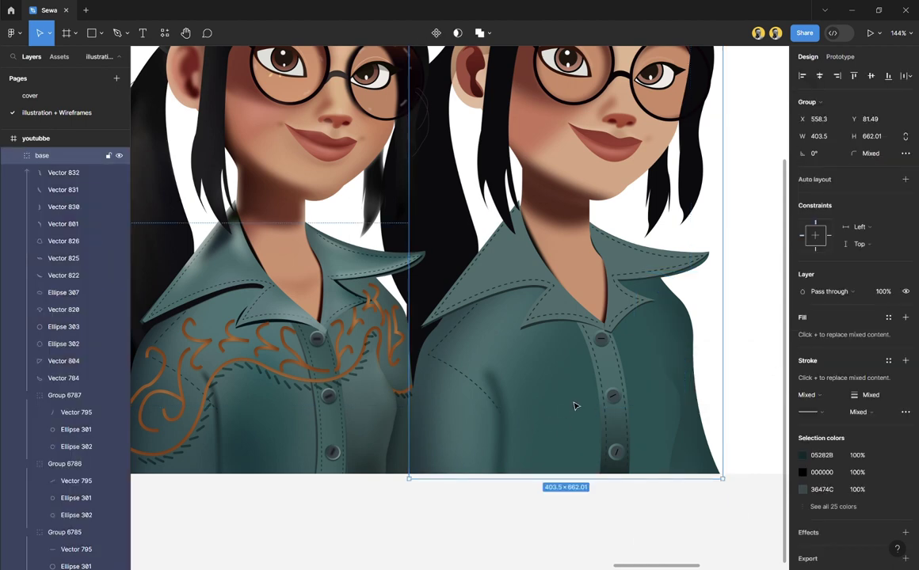
{"action": "key", "text": "p"}
{"action": "left_click", "coordinate": [530, 354]}
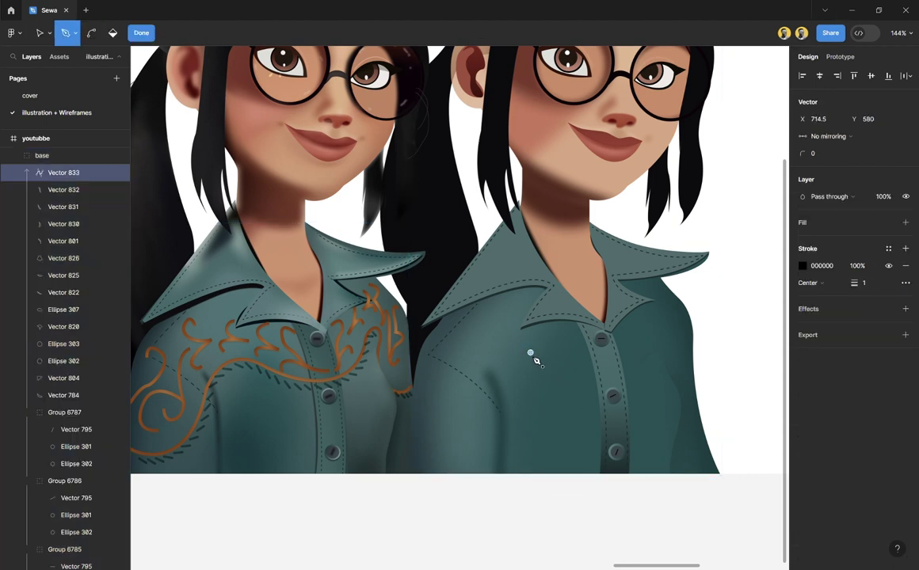
{"action": "left_click_drag", "start_coordinate": [523, 426], "coordinate": [581, 426]}
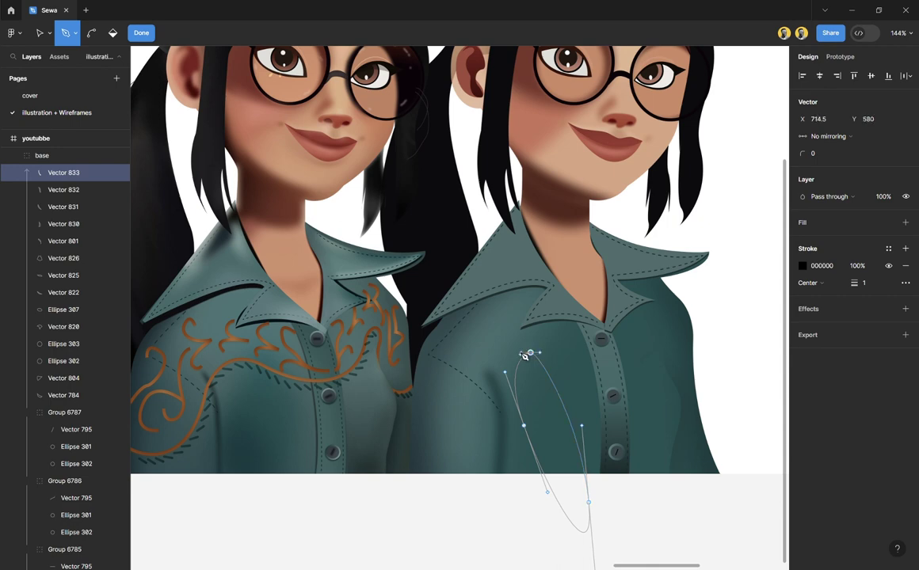
{"action": "left_click", "coordinate": [530, 354]}
{"action": "key", "text": "Escape"}
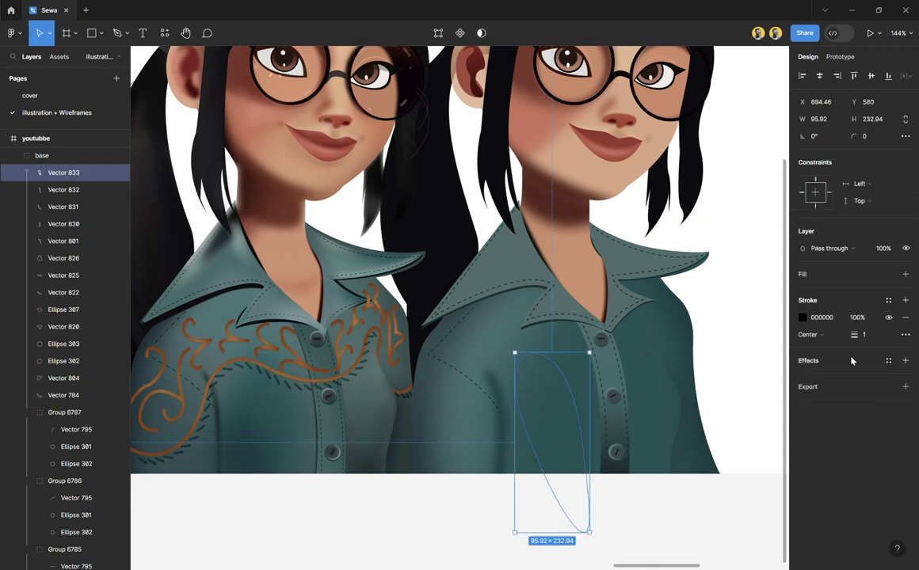
{"action": "left_click", "coordinate": [905, 317]}
{"action": "key", "text": "i"}
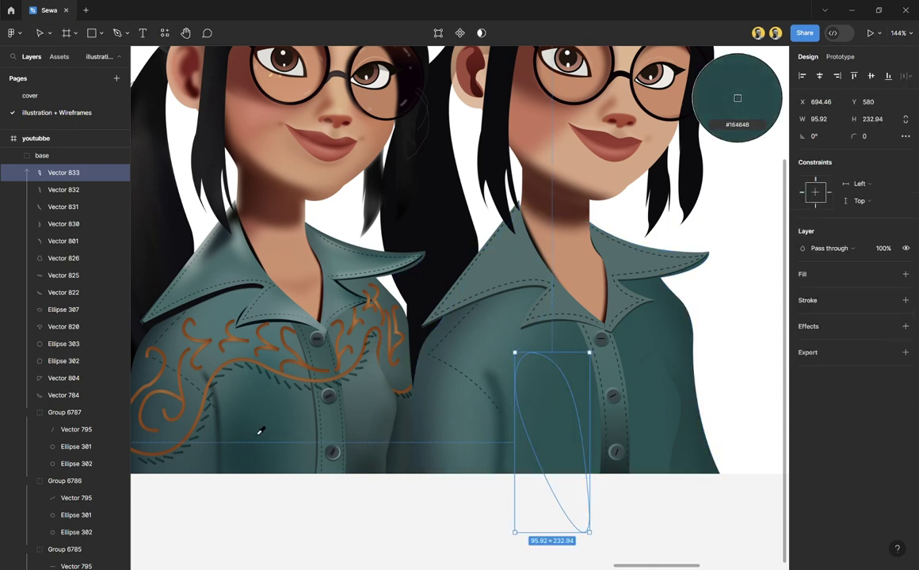
{"action": "left_click", "coordinate": [737, 98]}
Step: Add a Layer blur of 29 to the shape, then select the left collar piece
{"action": "left_click", "coordinate": [823, 347]}
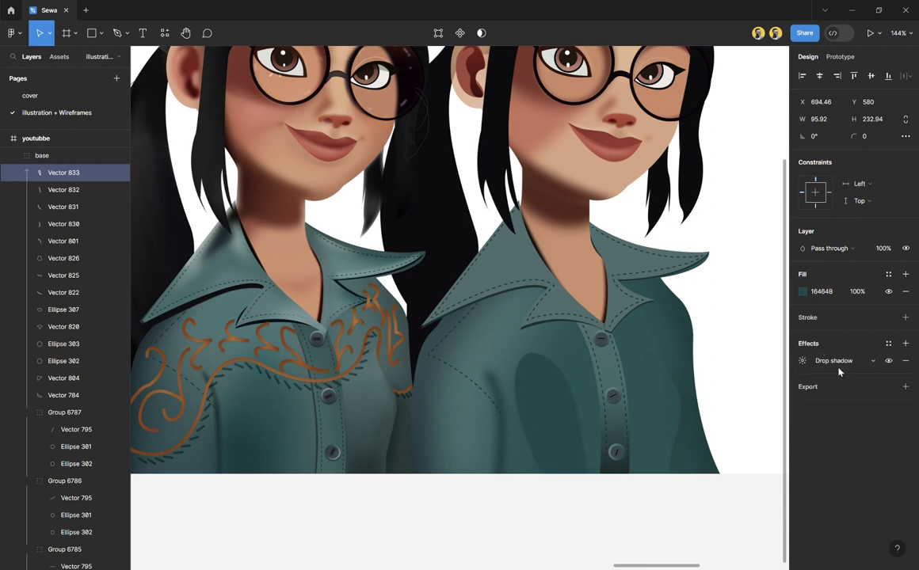
{"action": "left_click", "coordinate": [837, 362]}
{"action": "left_click", "coordinate": [824, 372]}
{"action": "left_click", "coordinate": [803, 361]}
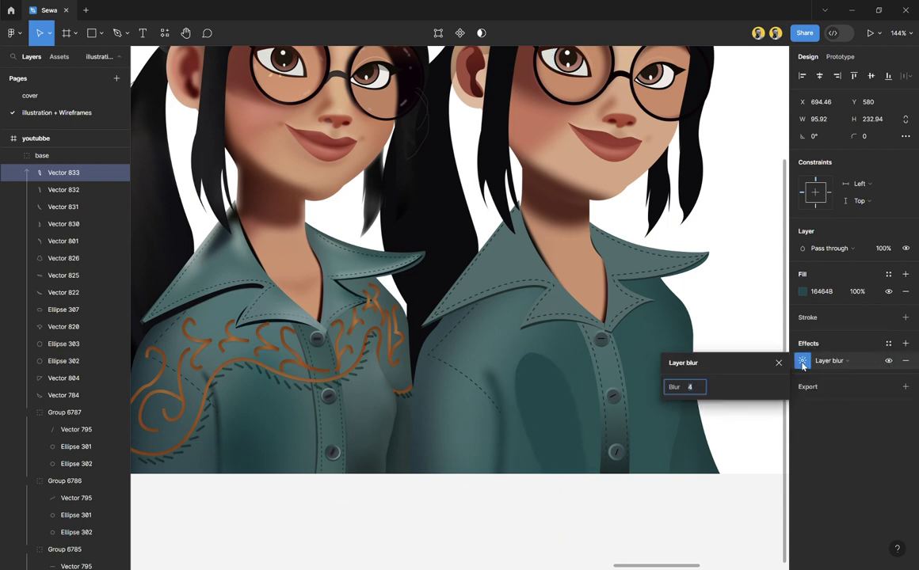
{"action": "left_click_drag", "start_coordinate": [684, 391], "coordinate": [86, 302]}
{"action": "left_click", "coordinate": [657, 511]}
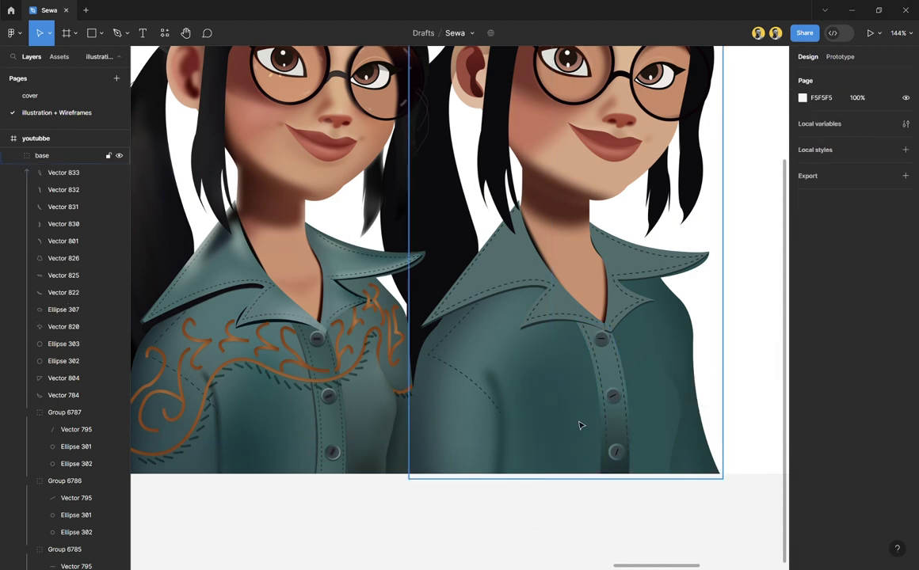
{"action": "left_click", "coordinate": [501, 269]}
Step: Duplicate the collar piece and mask the collar layers together with it
{"action": "scroll", "coordinate": [500, 261], "scroll_direction": "up", "scroll_amount": 4}
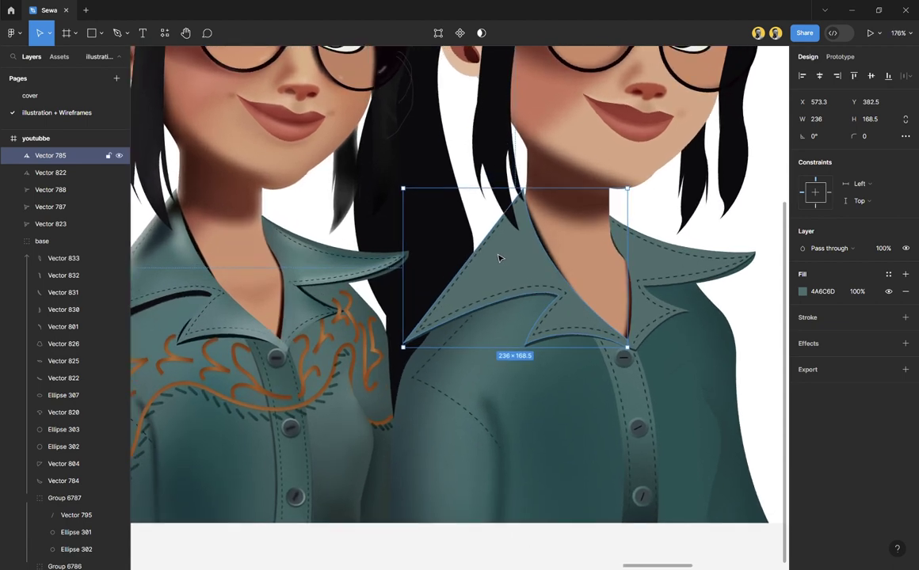
{"action": "key", "text": "ctrl+d"}
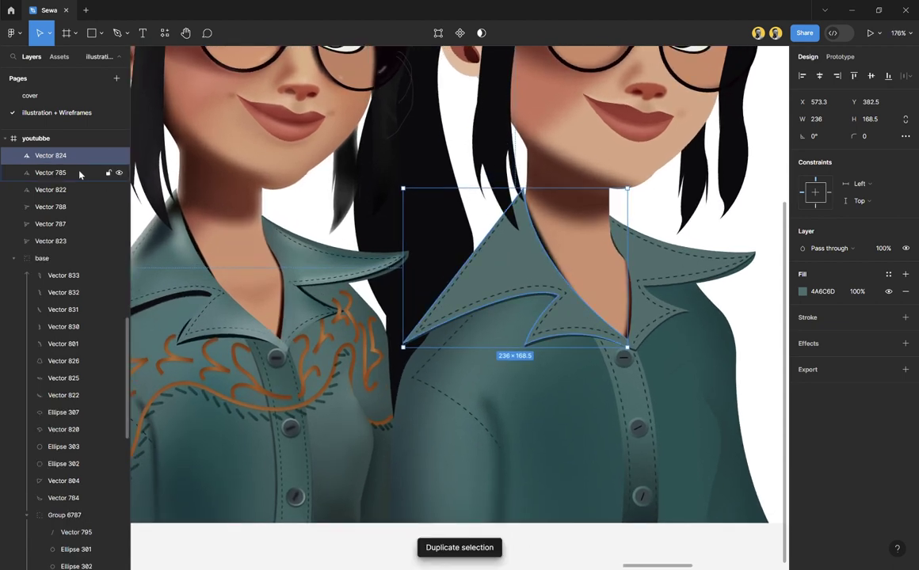
{"action": "left_click", "coordinate": [543, 292], "text": "shift"}
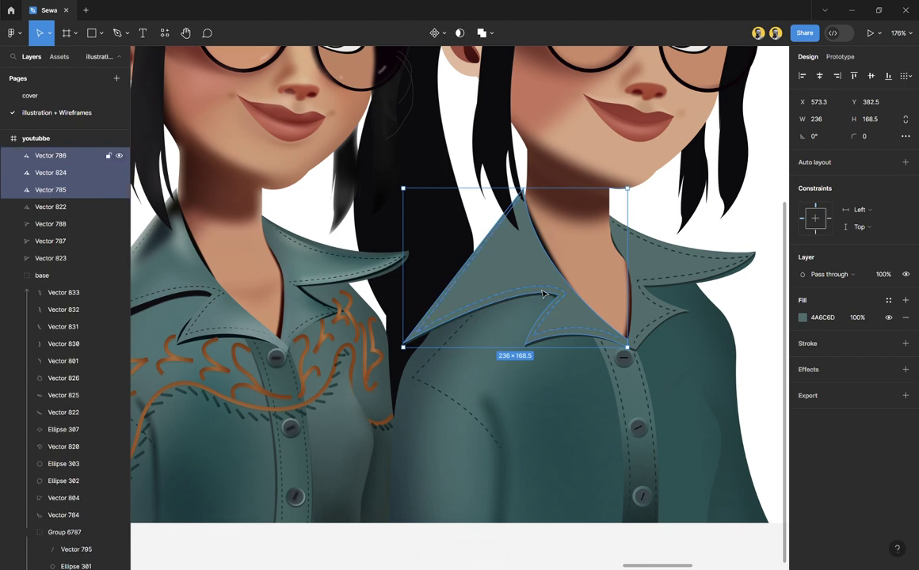
{"action": "left_click", "coordinate": [460, 32]}
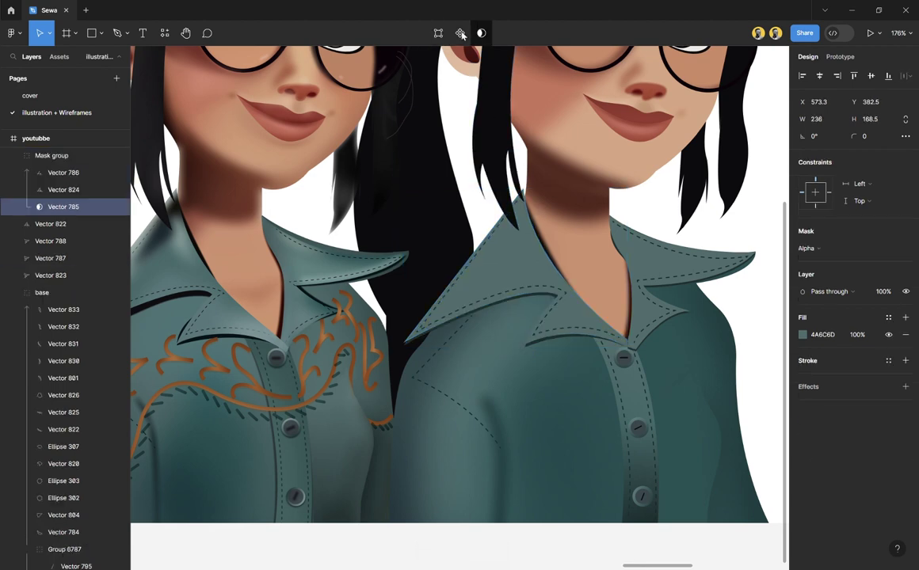
Step: Pen-draw a shading shape on the collar beside the neck
{"action": "scroll", "coordinate": [609, 267], "scroll_direction": "left", "scroll_amount": 3}
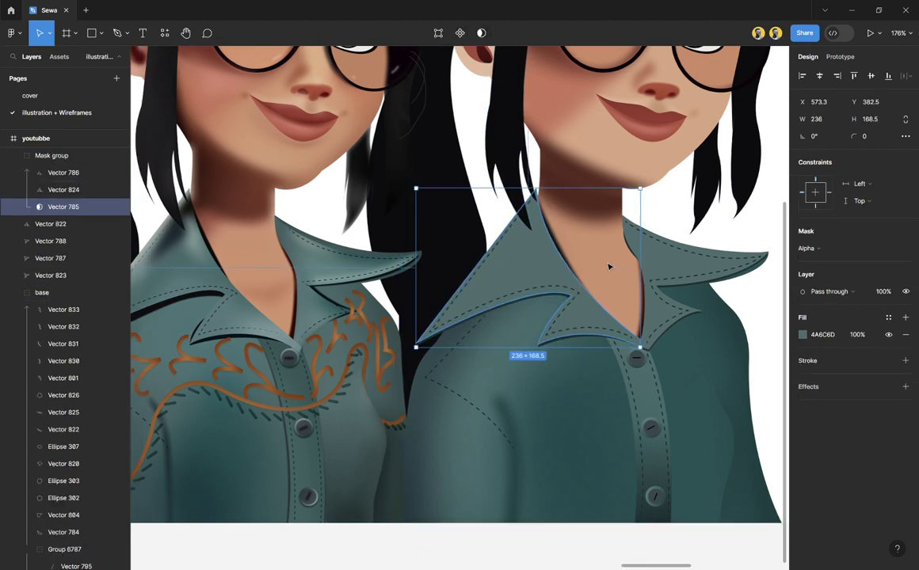
{"action": "scroll", "coordinate": [609, 267], "scroll_direction": "left", "scroll_amount": 3}
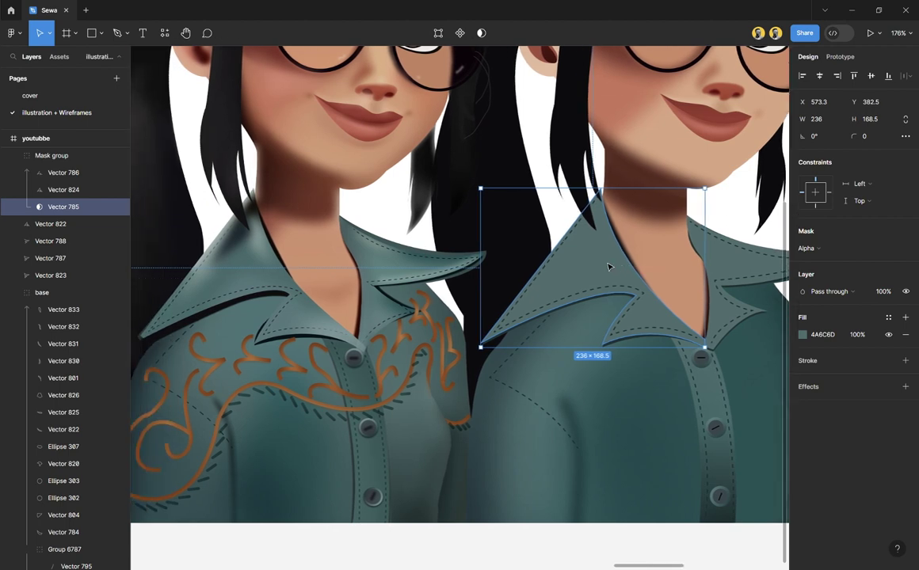
{"action": "key", "text": "p"}
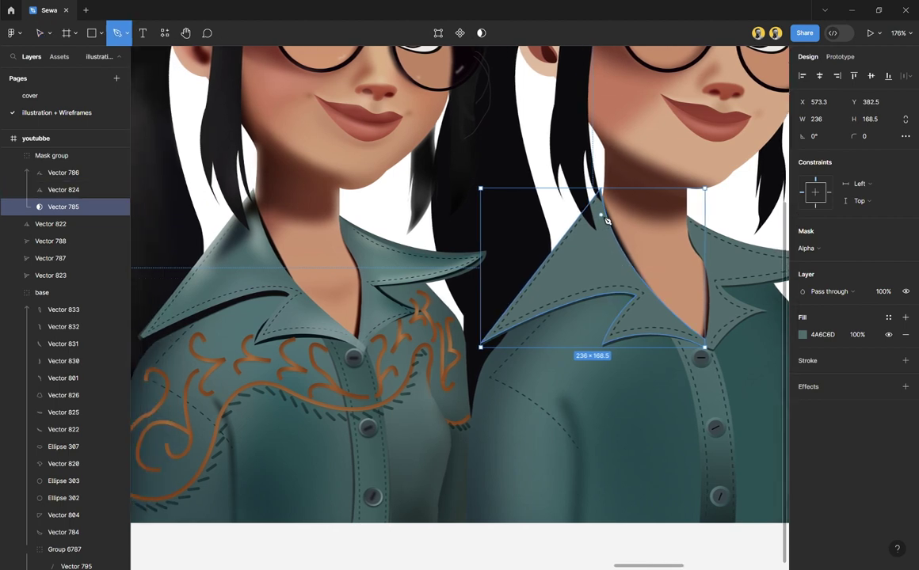
{"action": "left_click", "coordinate": [621, 257]}
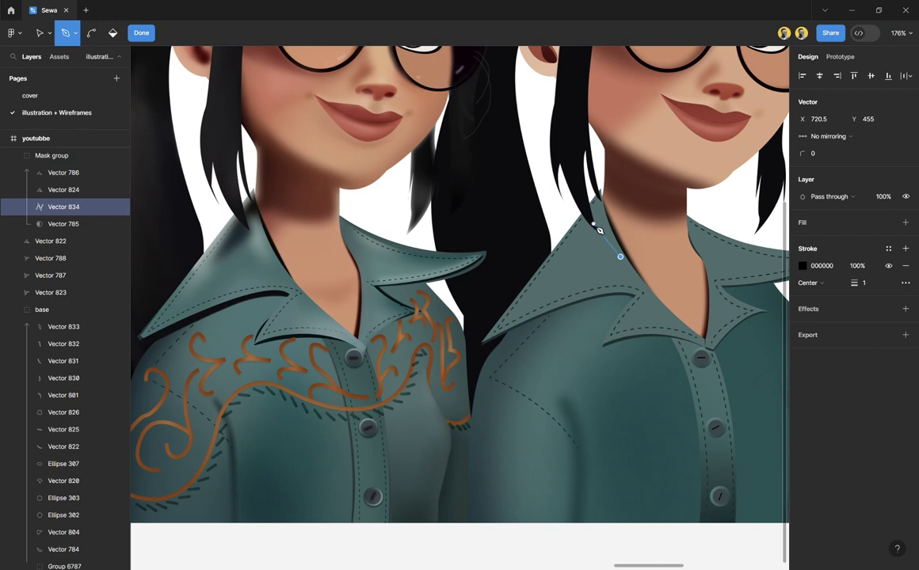
{"action": "left_click_drag", "start_coordinate": [604, 168], "coordinate": [613, 188]}
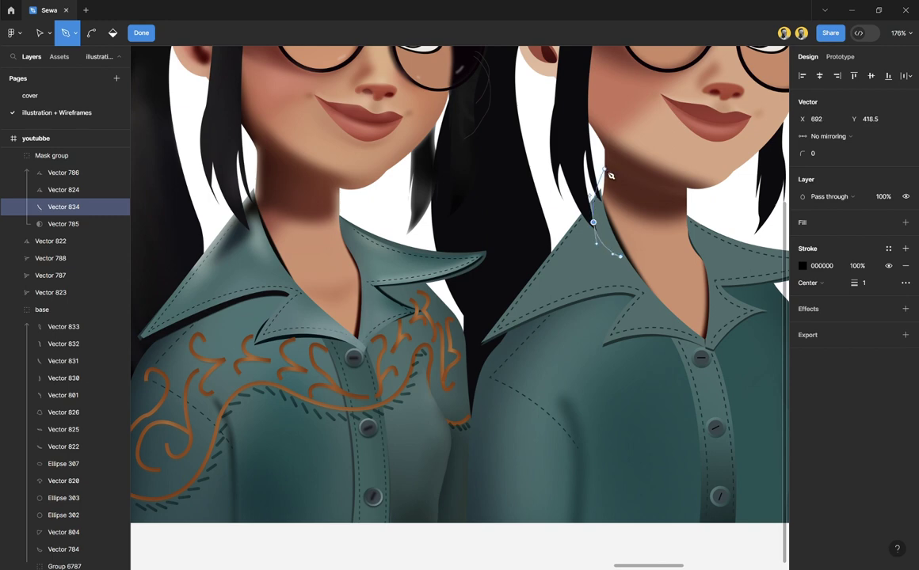
{"action": "left_click", "coordinate": [617, 211]}
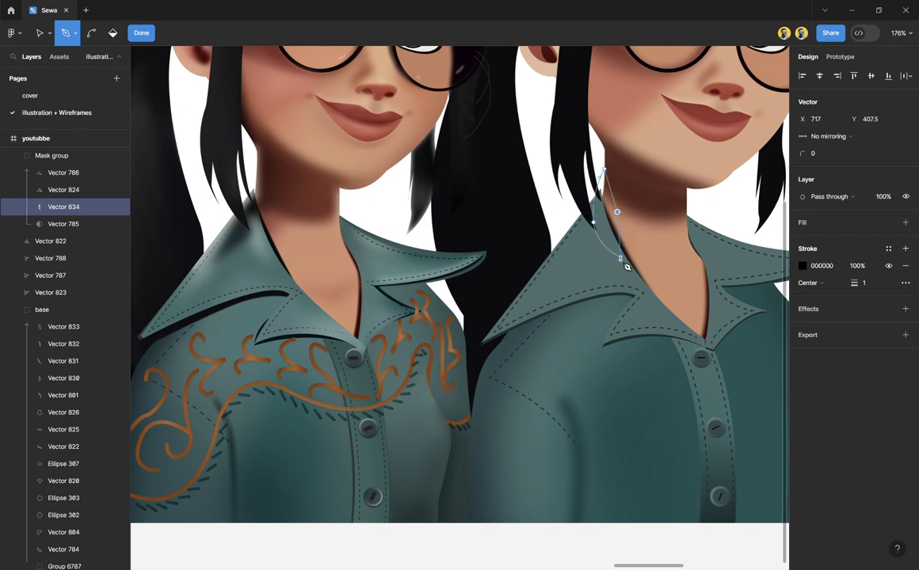
{"action": "key", "text": "Escape"}
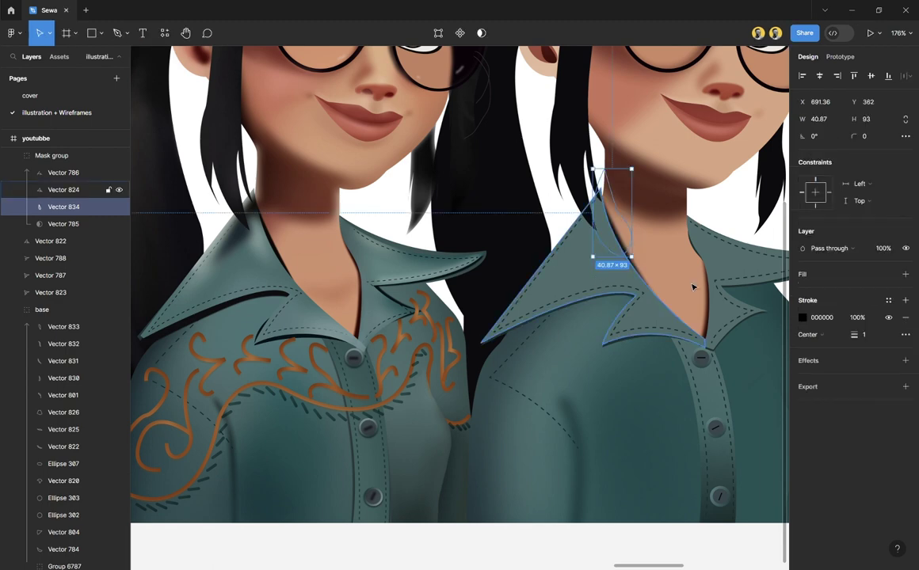
Step: Fill the shape with shirt teal 72908D, remove its stroke and move it above the collar
{"action": "left_click", "coordinate": [834, 277]}
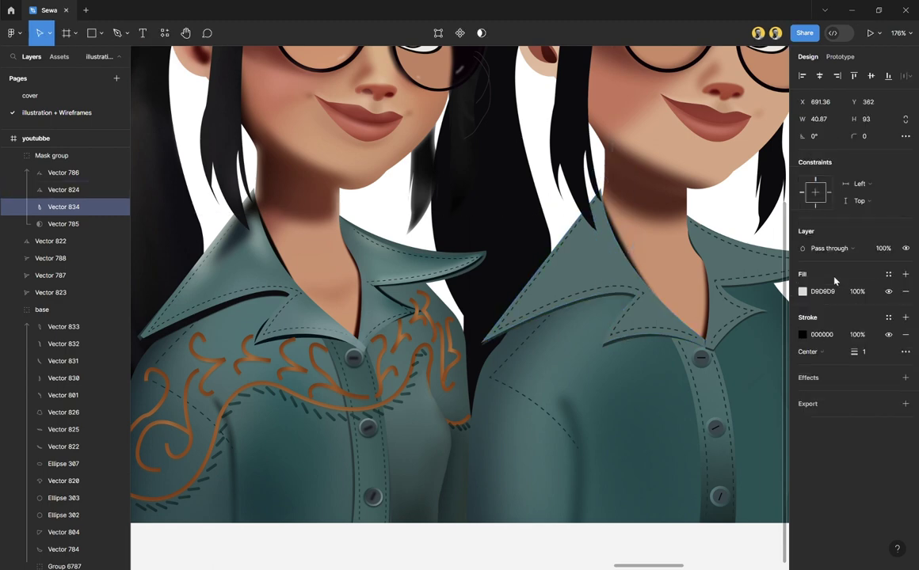
{"action": "left_click", "coordinate": [905, 335]}
{"action": "key", "text": "ctrl+bracketright"}
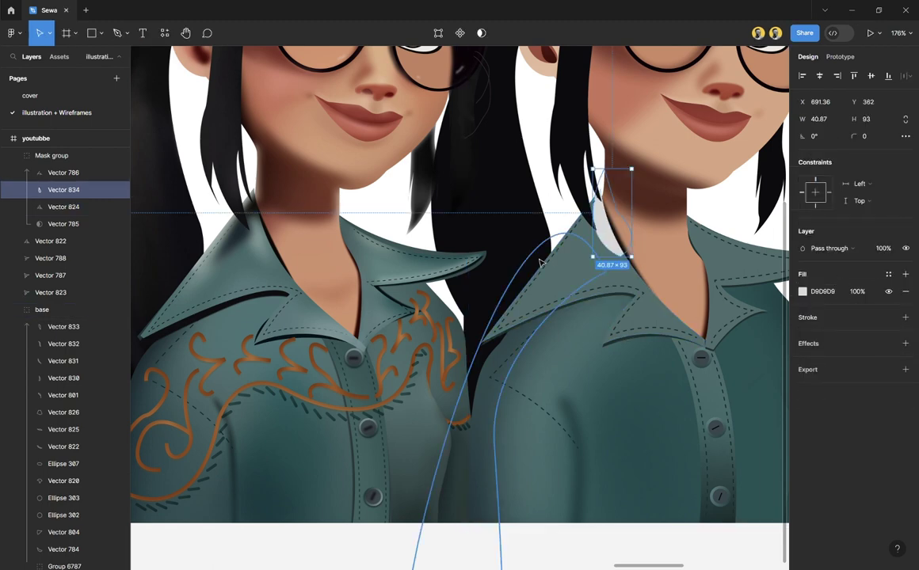
{"action": "key", "text": "i"}
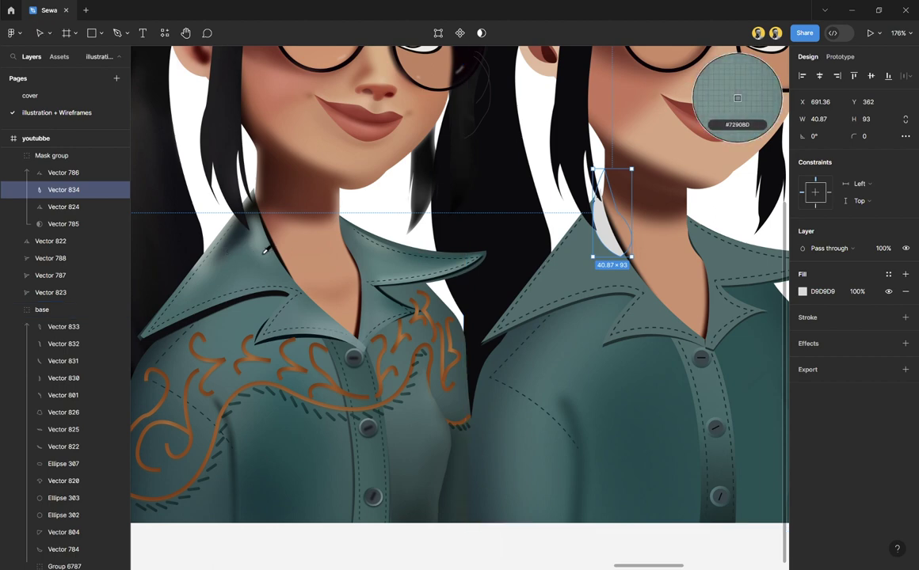
{"action": "left_click", "coordinate": [533, 261]}
Step: Add a Layer blur of 20 to the collar shading shape
{"action": "left_click", "coordinate": [905, 342]}
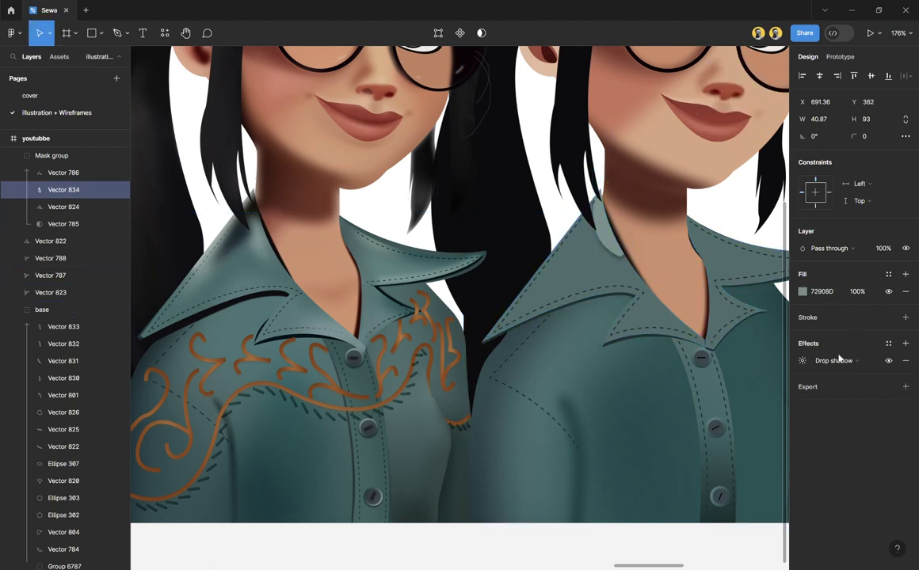
{"action": "left_click", "coordinate": [831, 361]}
{"action": "left_click", "coordinate": [841, 375]}
{"action": "left_click", "coordinate": [802, 360]}
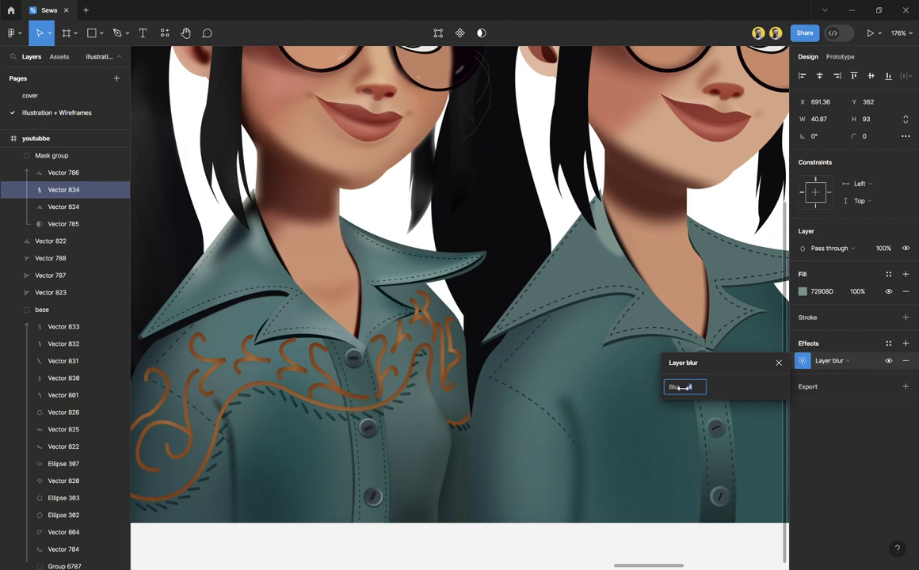
{"action": "left_click_drag", "start_coordinate": [682, 388], "coordinate": [774, 388]}
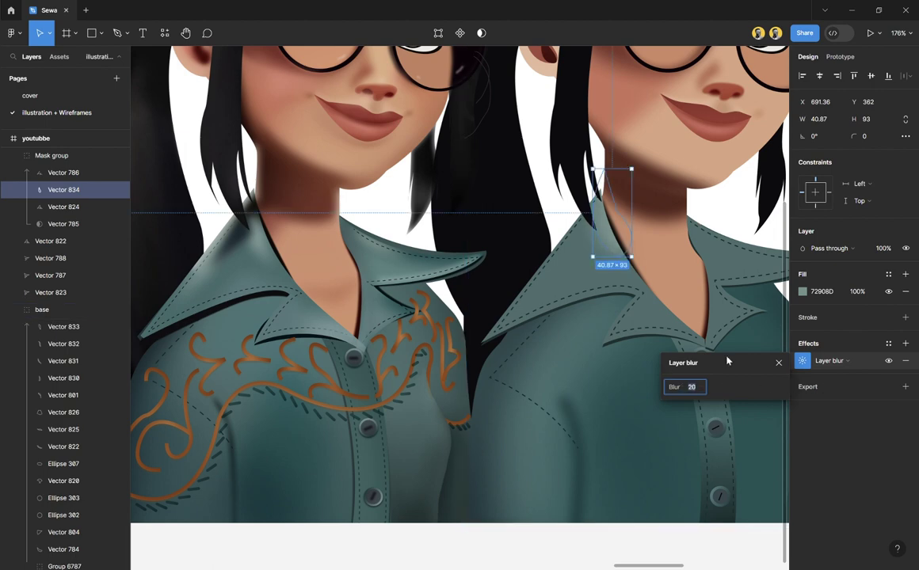
{"action": "left_click", "coordinate": [778, 363]}
Step: Pen-draw a shadow shape at the collar top and fill it with dark 1F3138
{"action": "key", "text": "p"}
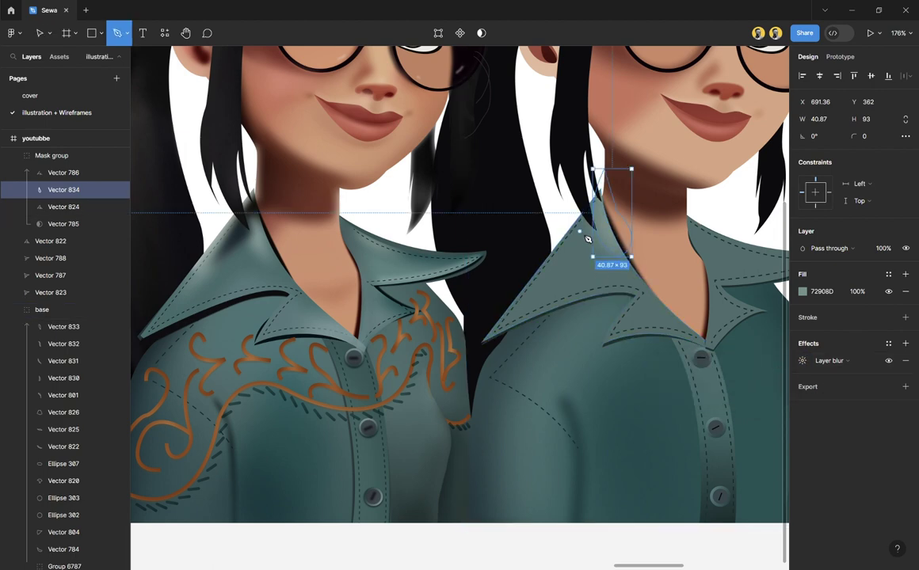
{"action": "left_click", "coordinate": [570, 257]}
{"action": "left_click_drag", "start_coordinate": [596, 212], "coordinate": [609, 275]}
{"action": "key", "text": "Escape"}
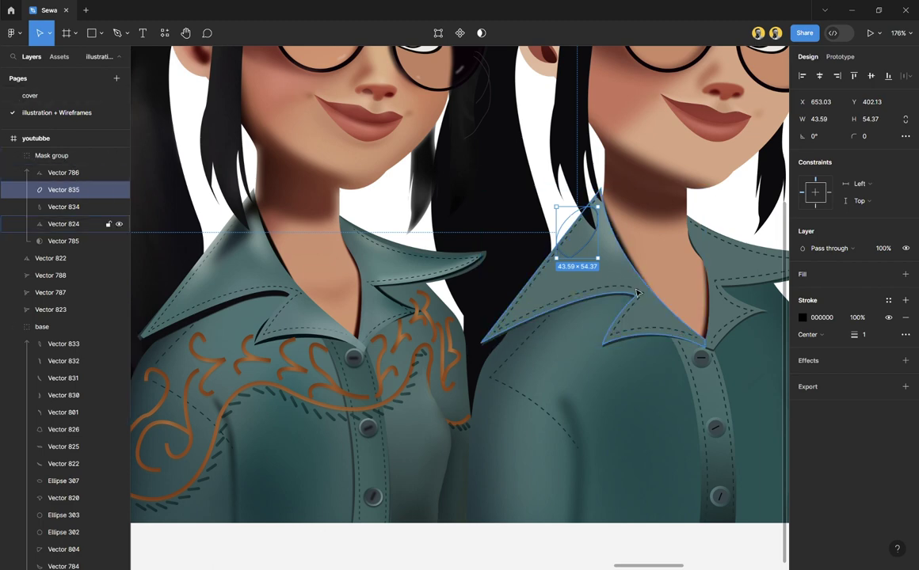
{"action": "key", "text": "shift+x"}
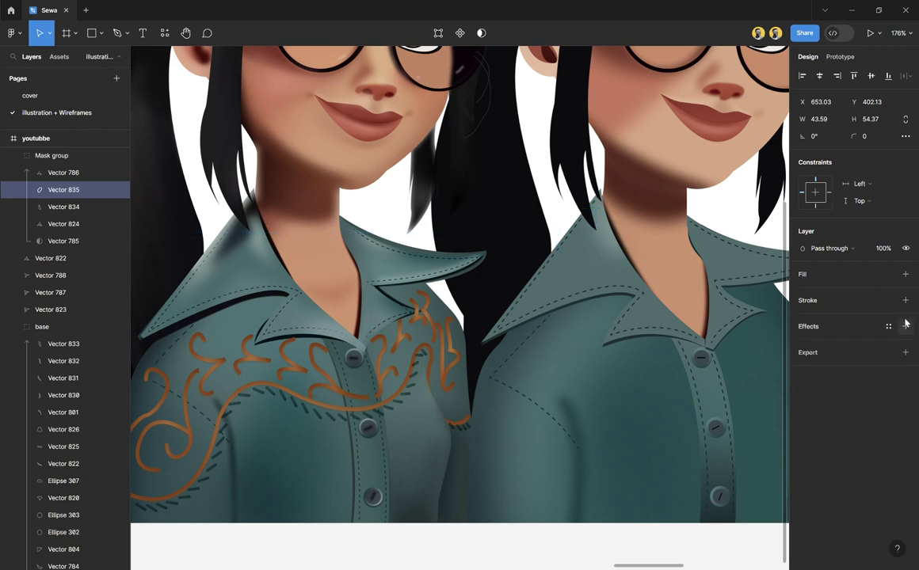
{"action": "key", "text": "i"}
{"action": "left_click", "coordinate": [236, 252]}
{"action": "key", "text": "Escape"}
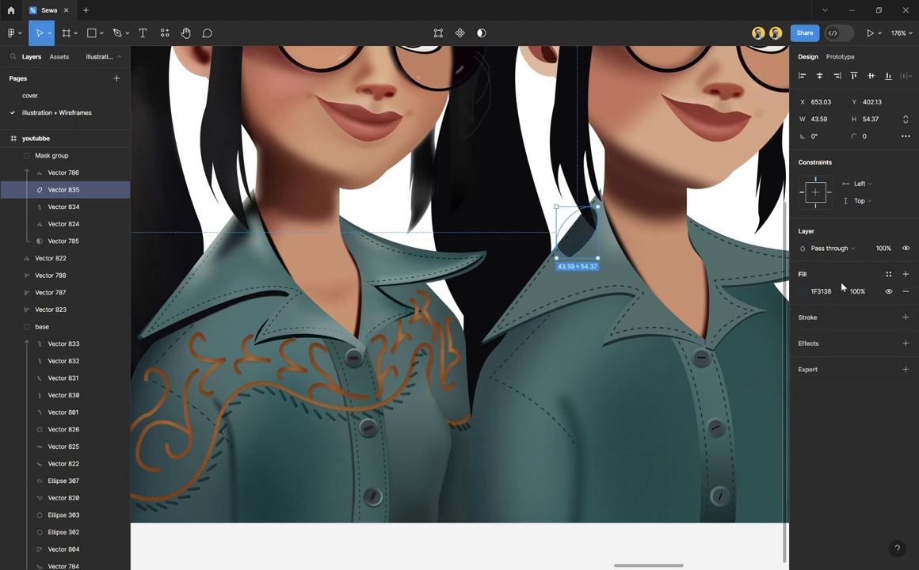
Step: Reshape the shadow shape's curve by dragging its lower point's handle
{"action": "left_click", "coordinate": [440, 34]}
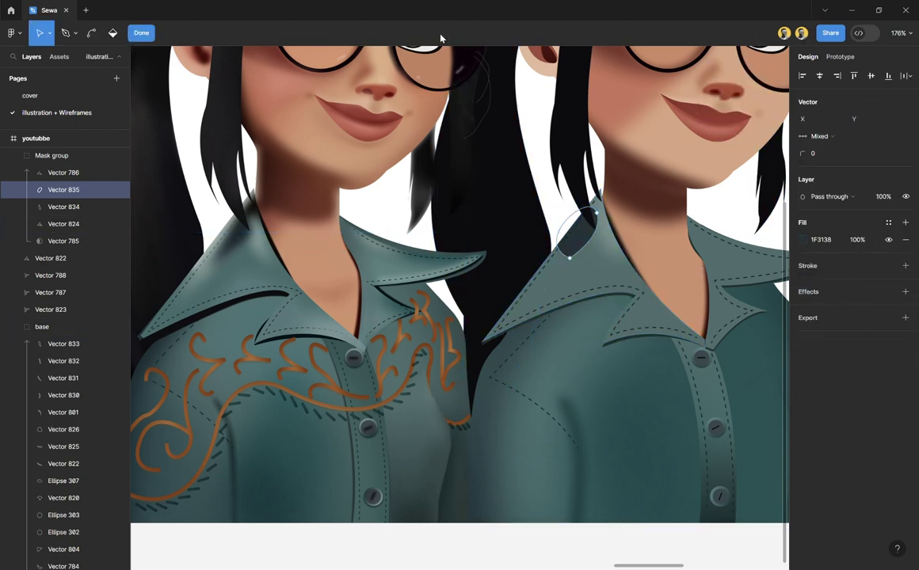
{"action": "left_click", "coordinate": [570, 258]}
{"action": "left_click_drag", "start_coordinate": [531, 241], "coordinate": [513, 268]}
{"action": "key", "text": "Escape"}
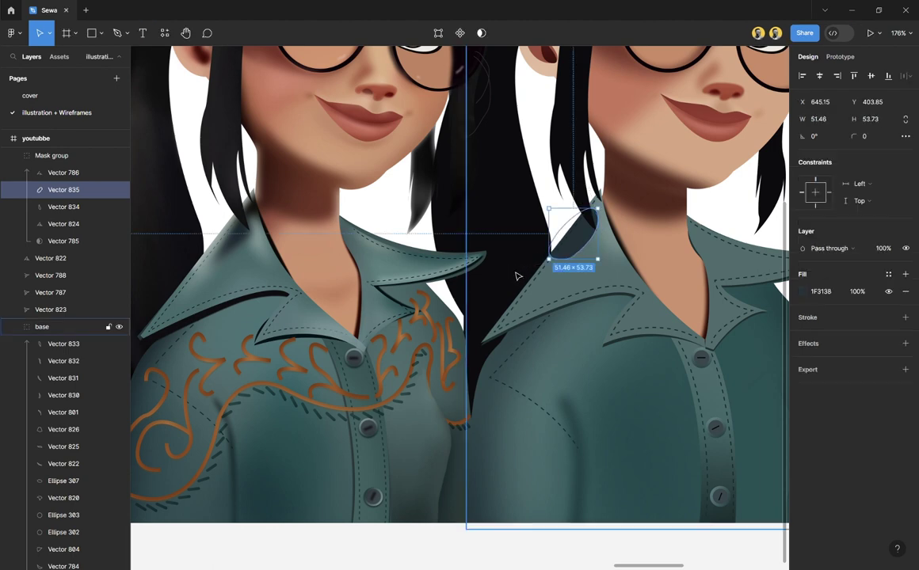
Step: Add a Layer blur of 23 to the shadow, then select the base shirt group
{"action": "left_click", "coordinate": [905, 343]}
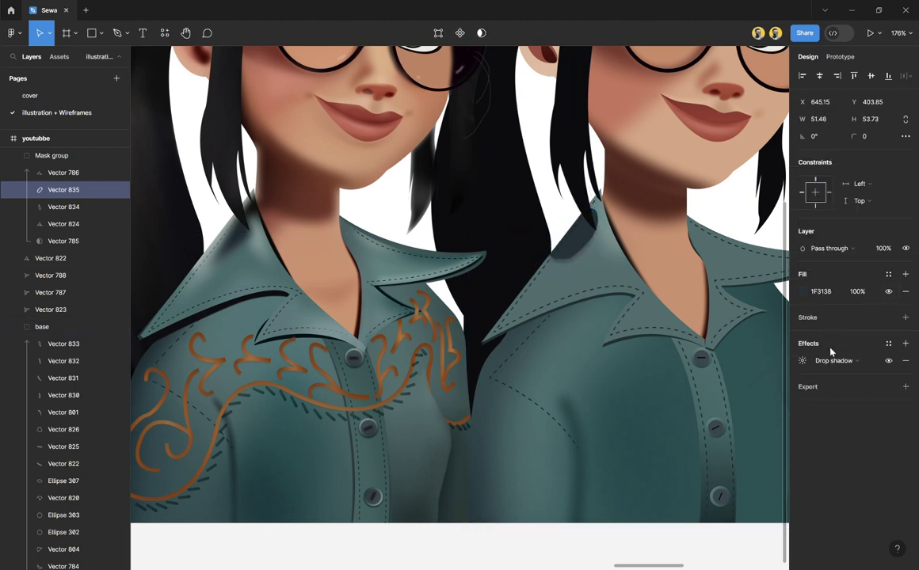
{"action": "left_click", "coordinate": [826, 360]}
{"action": "left_click", "coordinate": [809, 369]}
{"action": "left_click", "coordinate": [804, 362]}
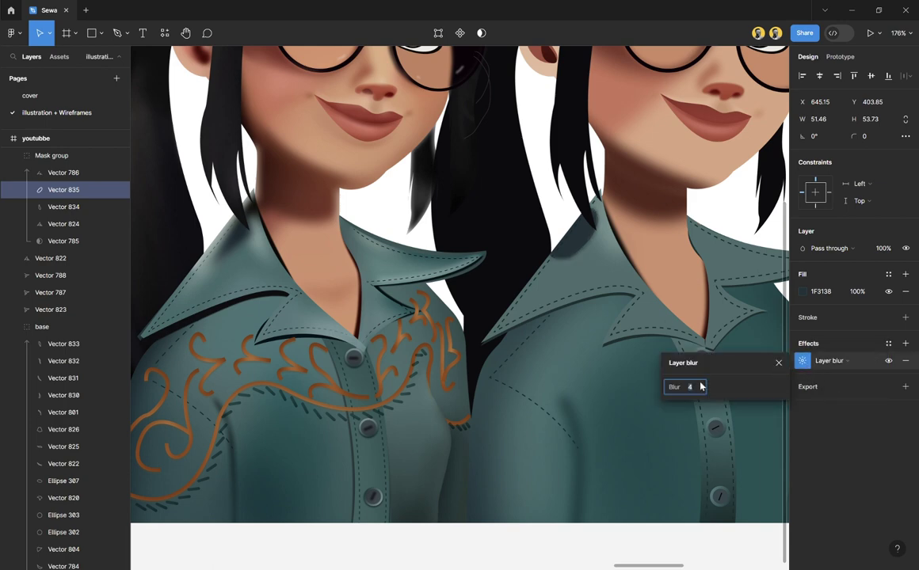
{"action": "left_click_drag", "start_coordinate": [678, 389], "coordinate": [860, 393]}
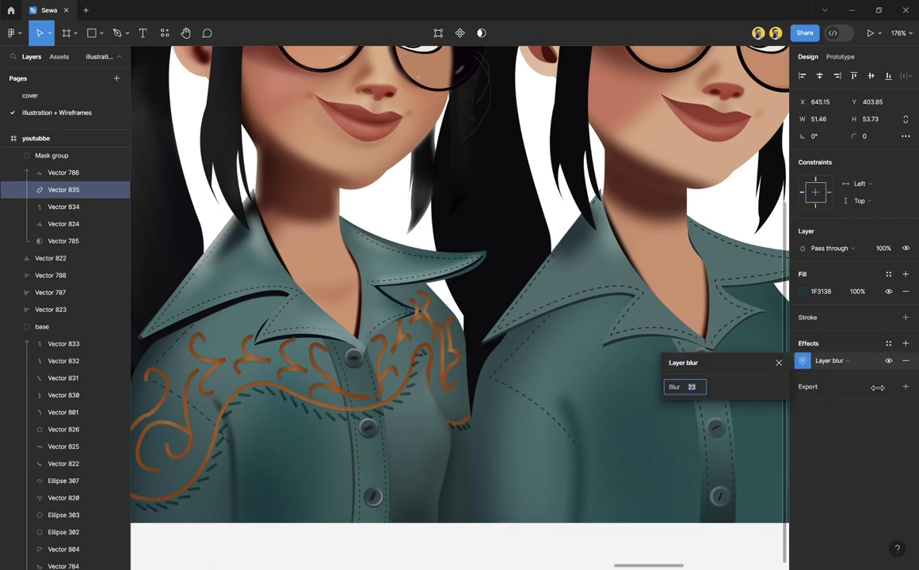
{"action": "left_click", "coordinate": [778, 362]}
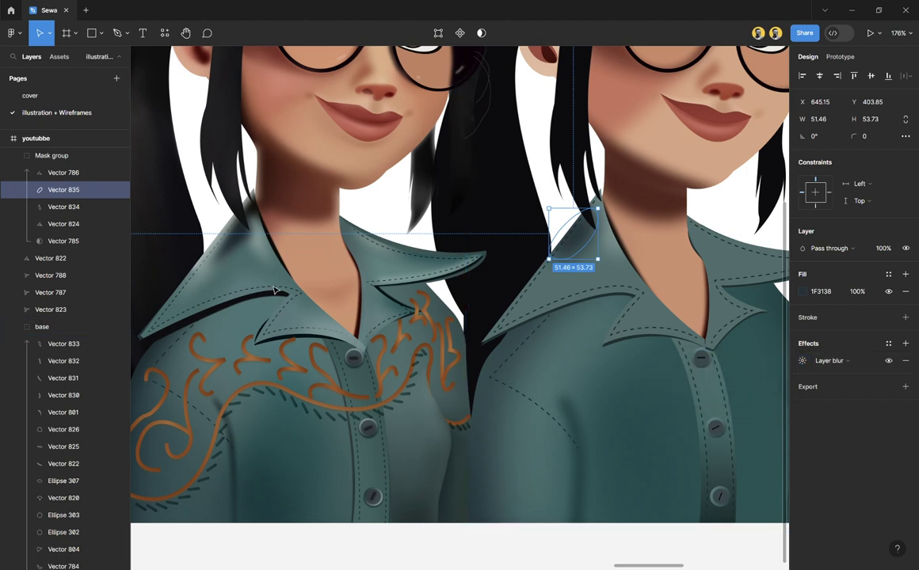
{"action": "left_click", "coordinate": [537, 334]}
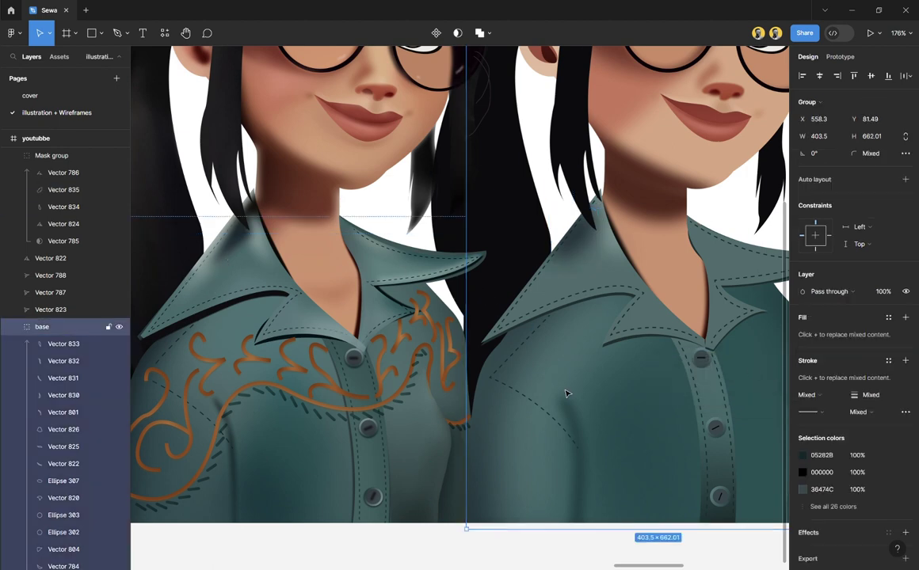
Step: Rename the masked collar group to 'left shoulder'
{"action": "left_click", "coordinate": [594, 277]}
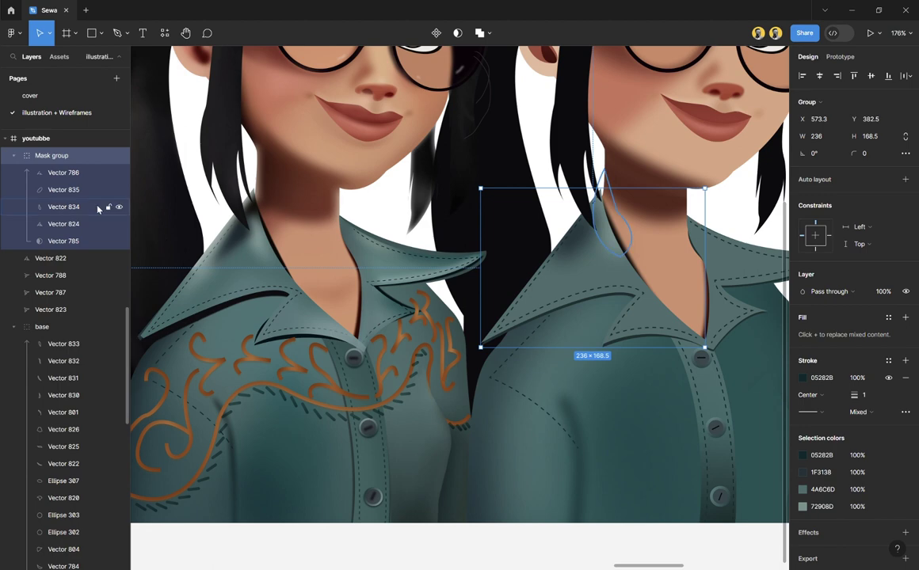
{"action": "double_click", "coordinate": [61, 157]}
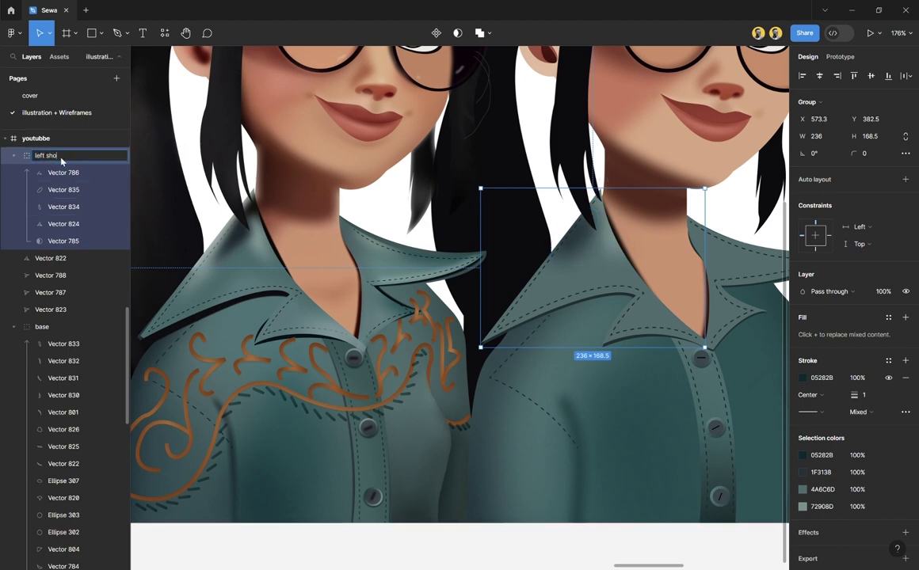
{"action": "key", "text": "Return"}
Step: Pen-draw a curved shape over the collar's left side, filled shirt teal 6D8D8A without stroke
{"action": "key", "text": "p"}
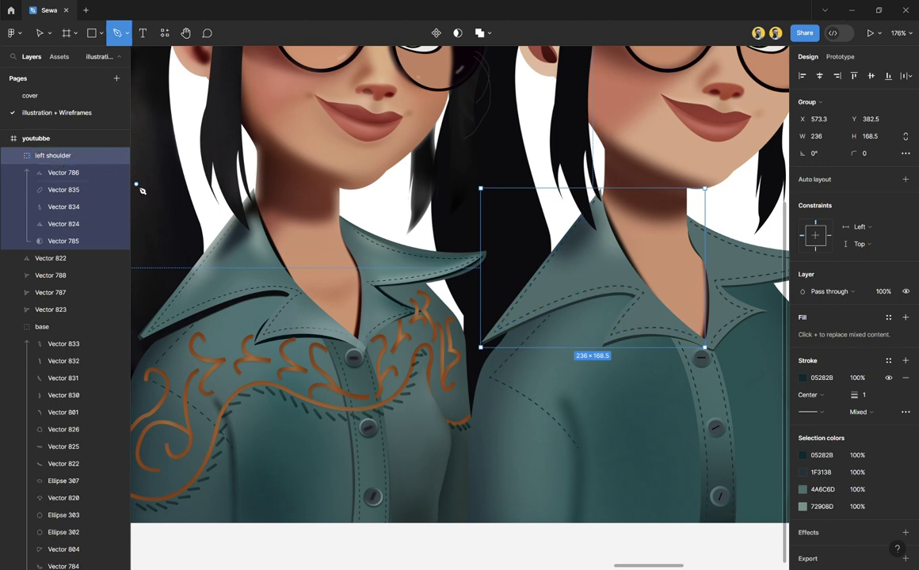
{"action": "left_click", "coordinate": [493, 320]}
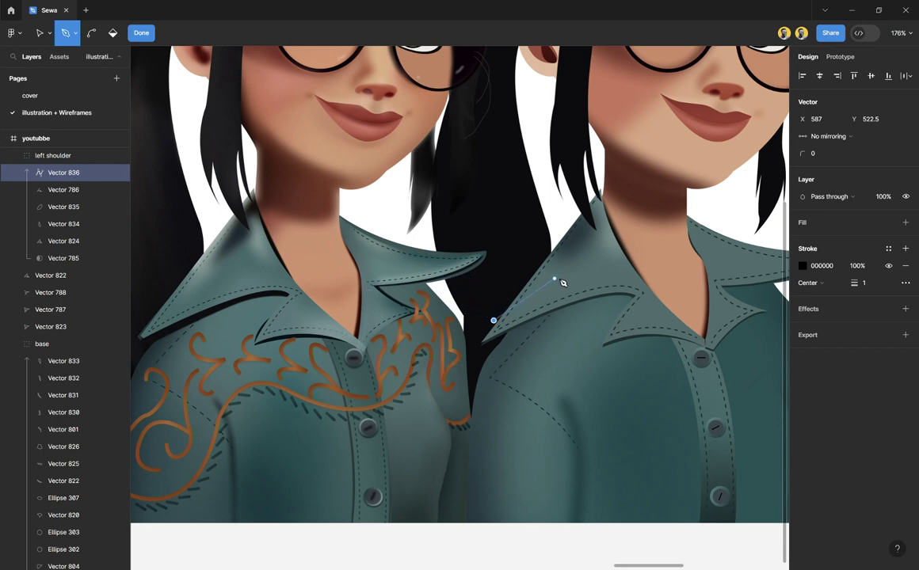
{"action": "left_click_drag", "start_coordinate": [588, 218], "coordinate": [600, 155]}
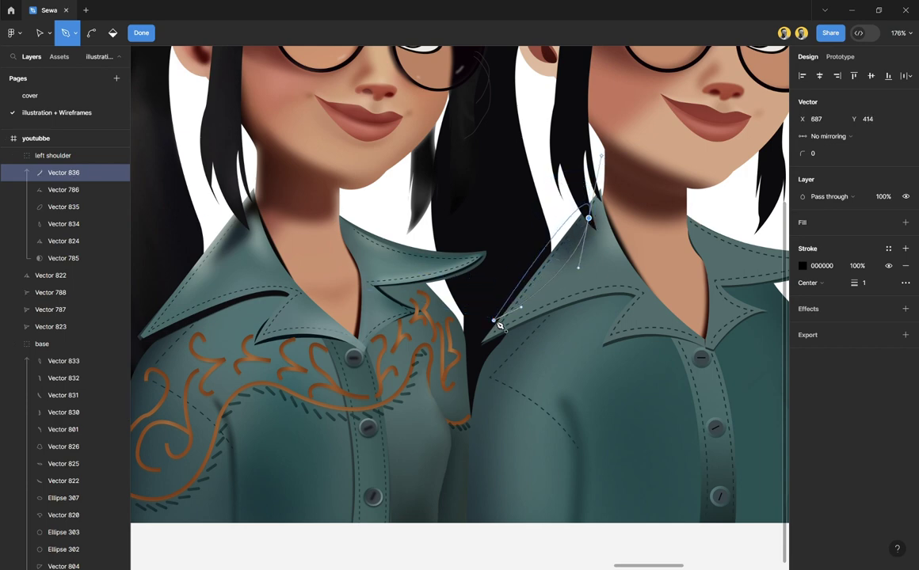
{"action": "left_click_drag", "start_coordinate": [494, 320], "coordinate": [566, 369]}
{"action": "key", "text": "Escape"}
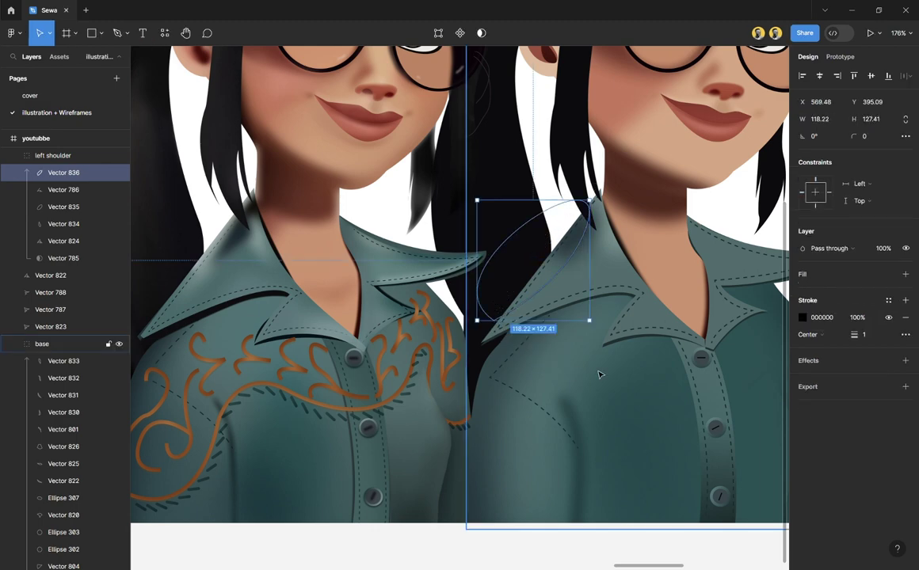
{"action": "left_click", "coordinate": [905, 274]}
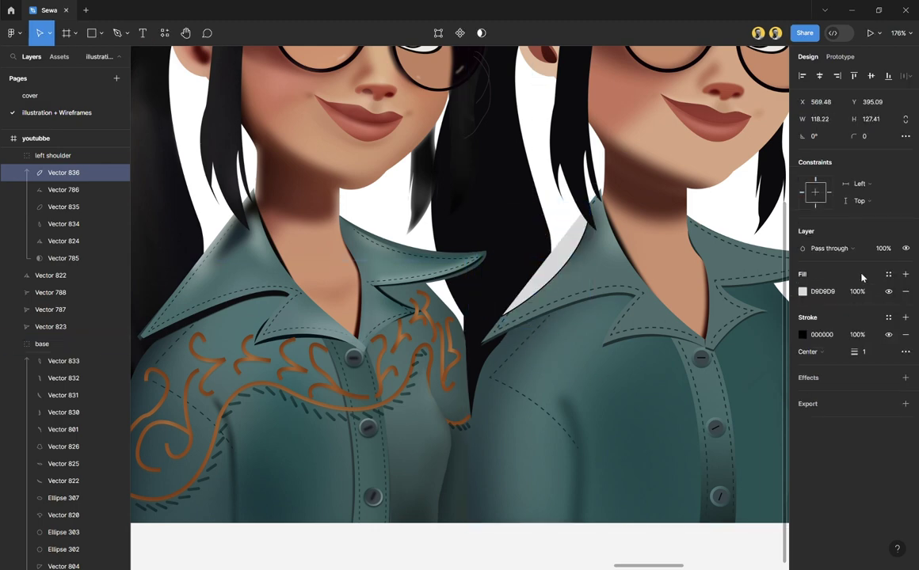
{"action": "left_click", "coordinate": [905, 334]}
{"action": "key", "text": "i"}
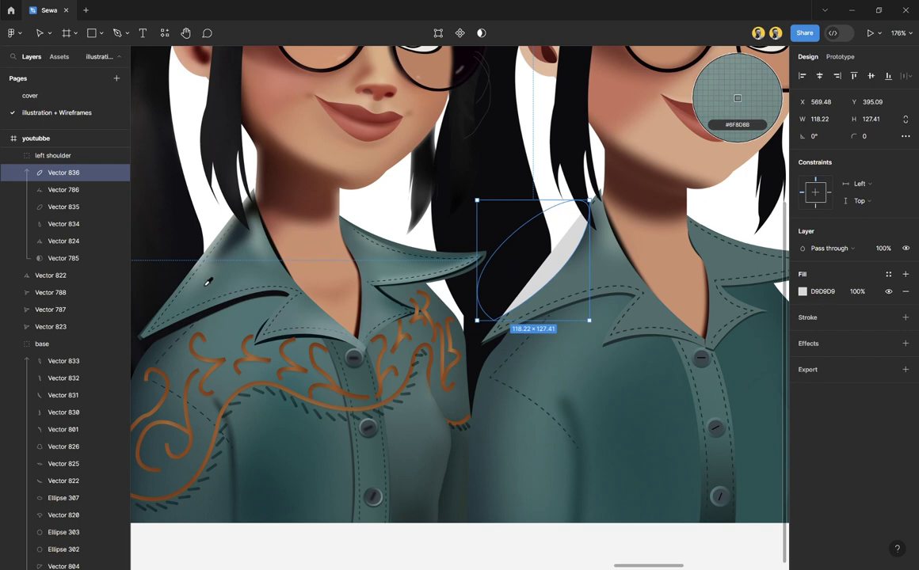
{"action": "left_click", "coordinate": [208, 282]}
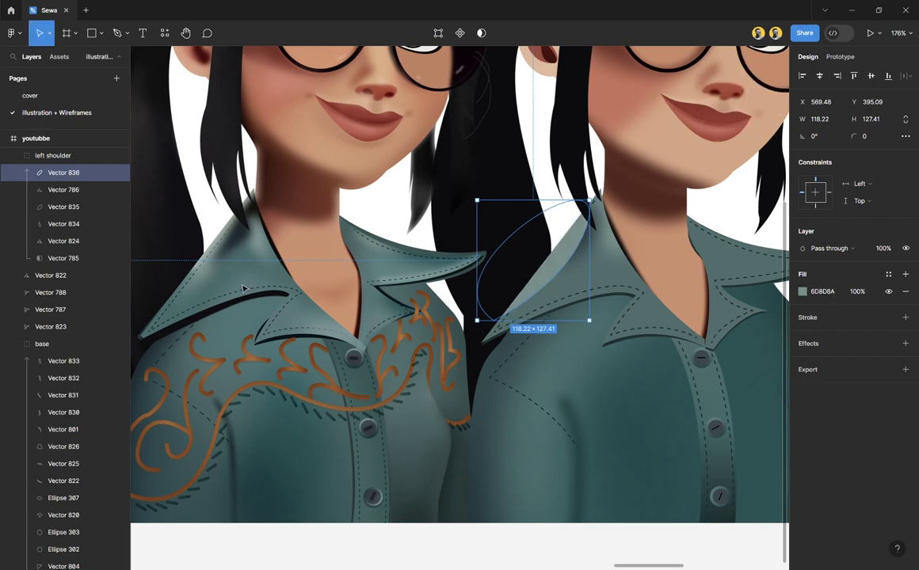
Step: Add a Layer blur of 29 and send the shape one step back below Vector 786
{"action": "left_click", "coordinate": [843, 352]}
{"action": "left_click", "coordinate": [824, 360]}
{"action": "left_click", "coordinate": [838, 371]}
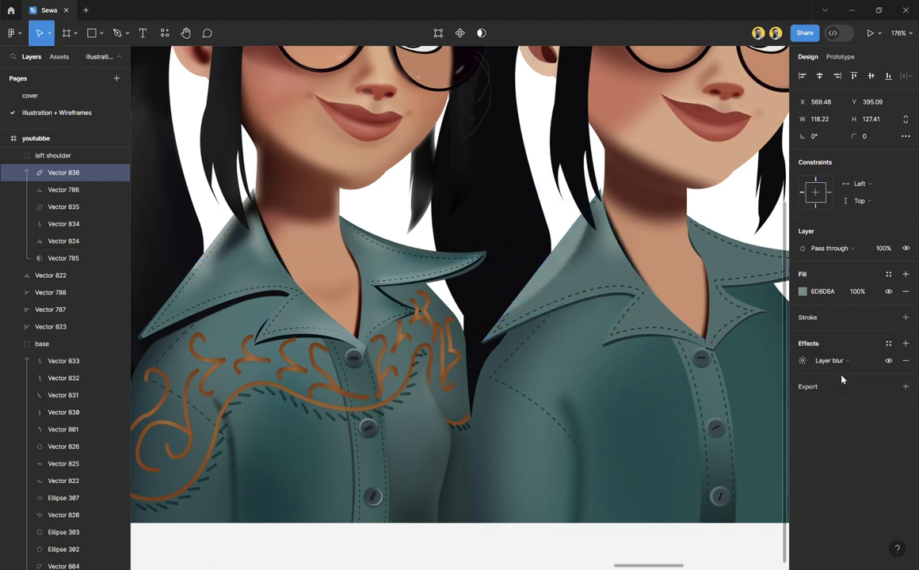
{"action": "left_click", "coordinate": [803, 361]}
{"action": "left_click_drag", "start_coordinate": [681, 395], "coordinate": [18, 377]}
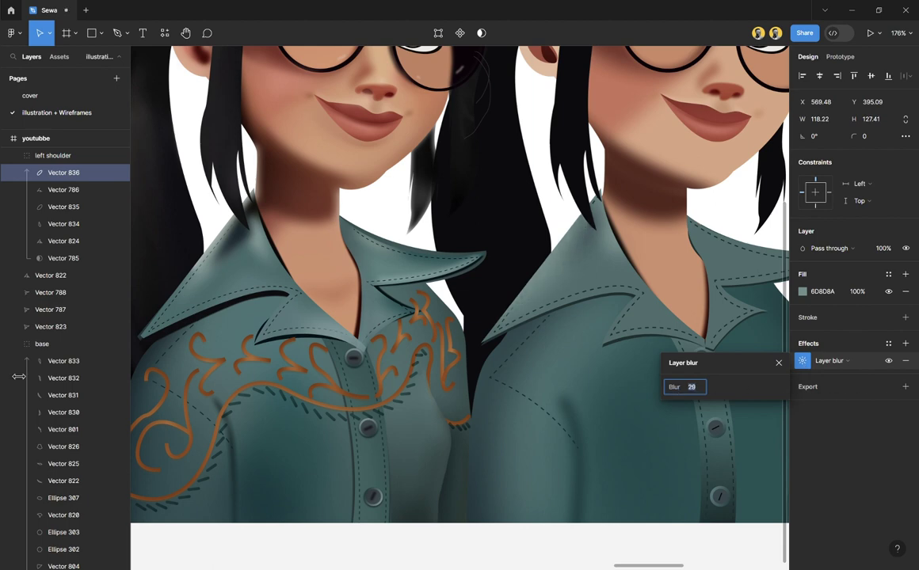
{"action": "left_click", "coordinate": [558, 277]}
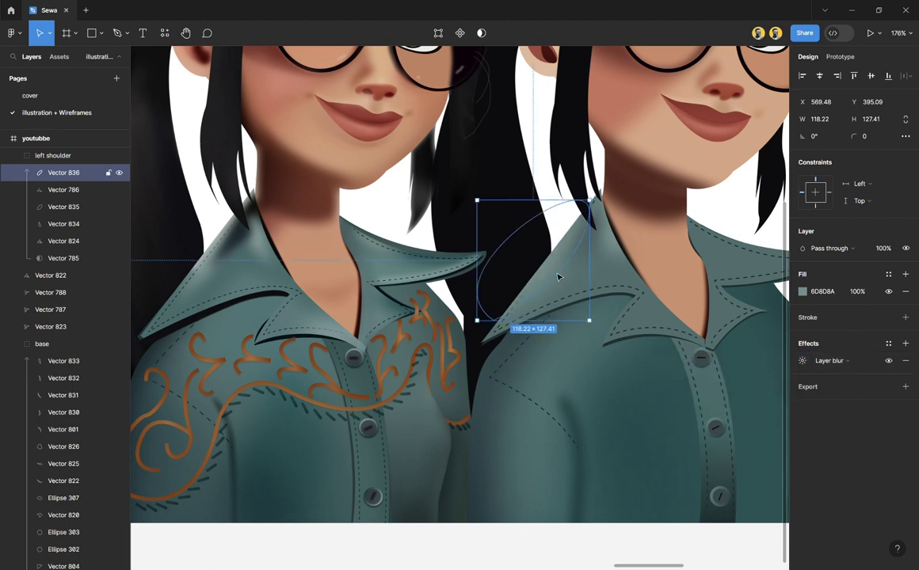
{"action": "key", "text": "ctrl+bracketleft"}
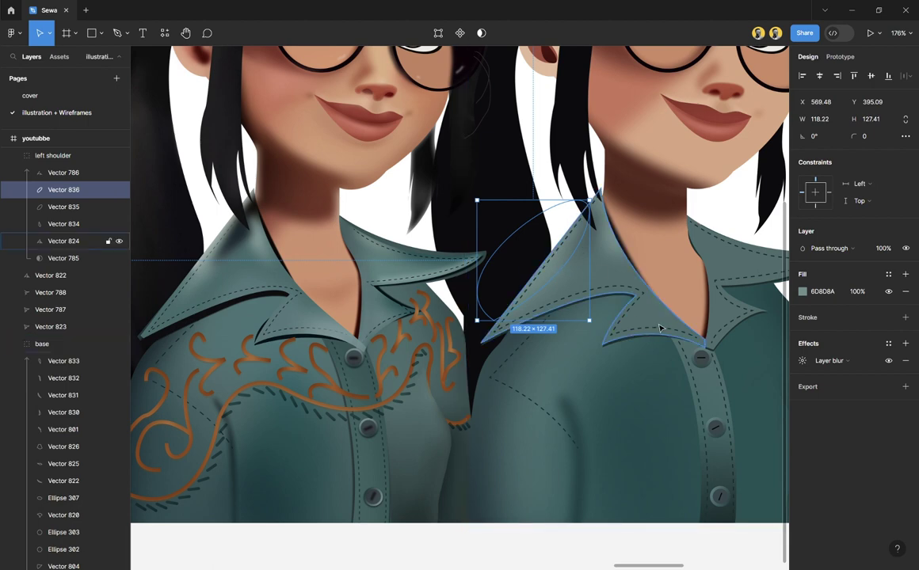
{"action": "left_click", "coordinate": [660, 327]}
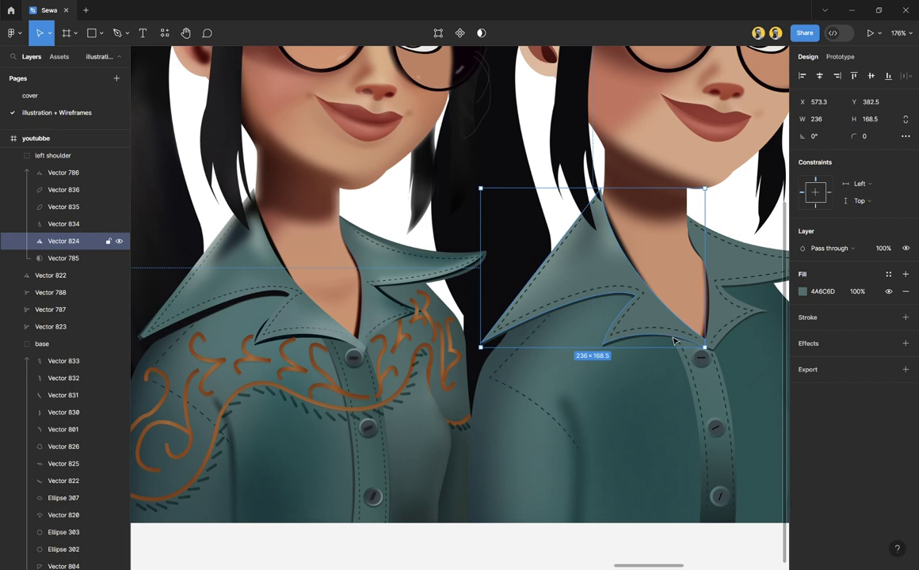
Step: Pen-draw a closed shape inside the collar by the neck, filled dark 193030 without stroke
{"action": "key", "text": "p"}
{"action": "left_click", "coordinate": [632, 248]}
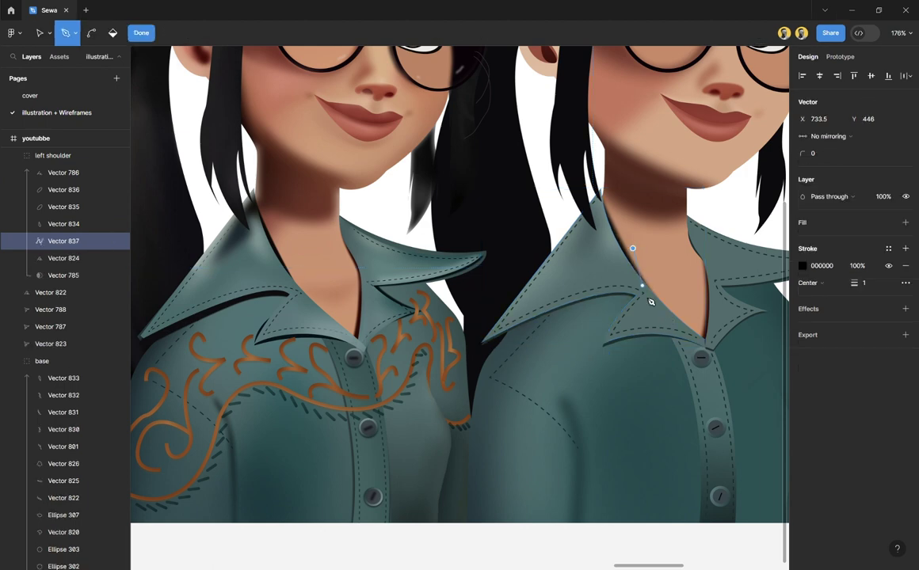
{"action": "left_click_drag", "start_coordinate": [706, 342], "coordinate": [780, 371]}
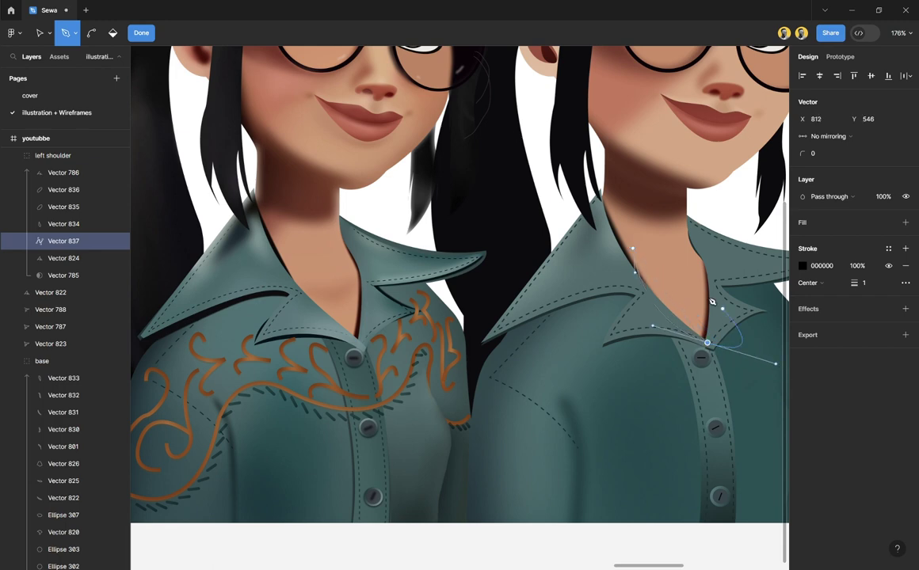
{"action": "left_click", "coordinate": [675, 264]}
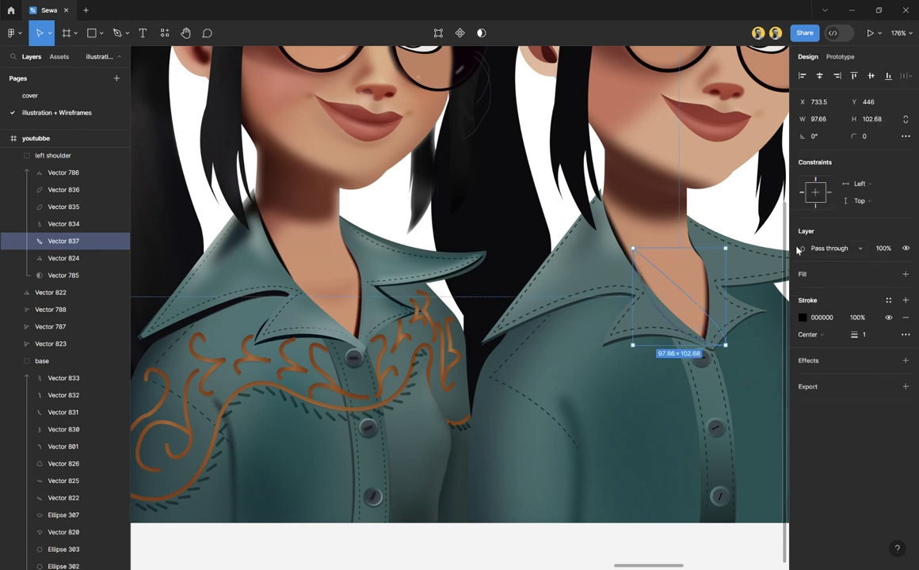
{"action": "left_click", "coordinate": [821, 315]}
{"action": "key", "text": "BackSpace"}
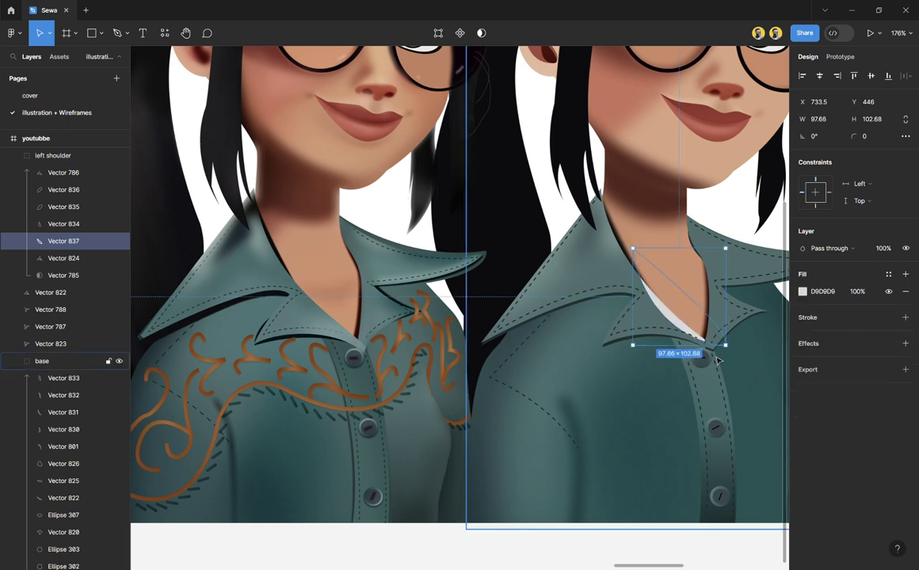
{"action": "key", "text": "i"}
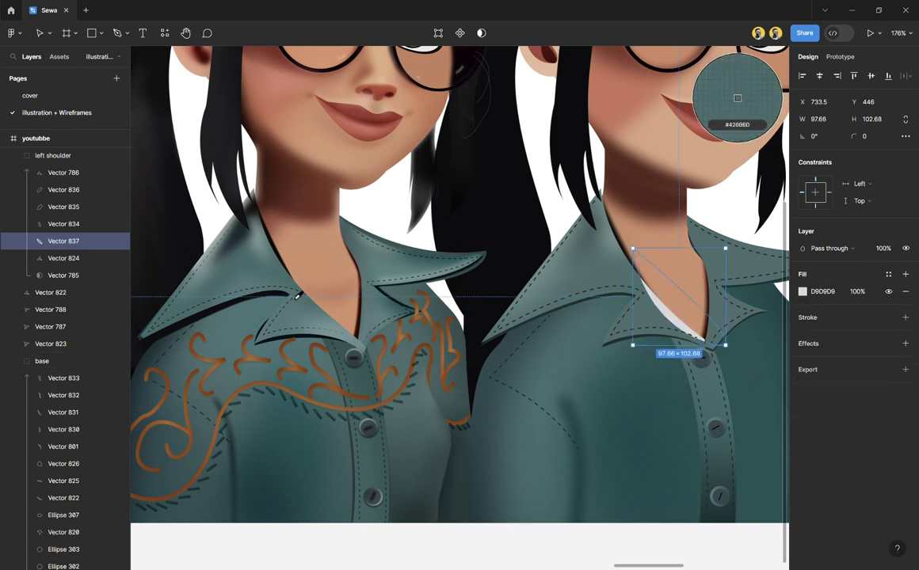
{"action": "left_click", "coordinate": [651, 347]}
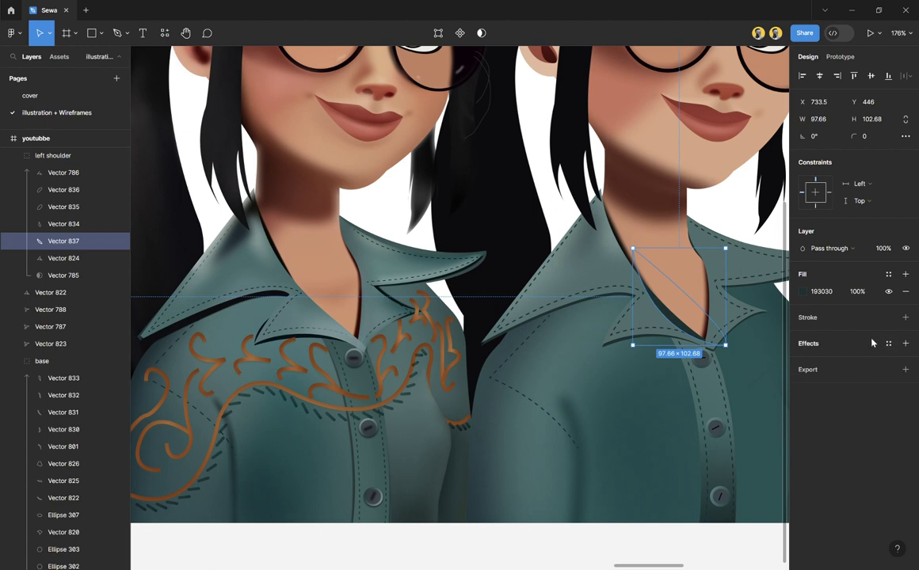
Step: Add a Layer blur of 20 to the collar shadow, then select the base group
{"action": "left_click", "coordinate": [905, 343]}
{"action": "left_click", "coordinate": [830, 360]}
{"action": "left_click", "coordinate": [849, 374]}
{"action": "left_click", "coordinate": [802, 360]}
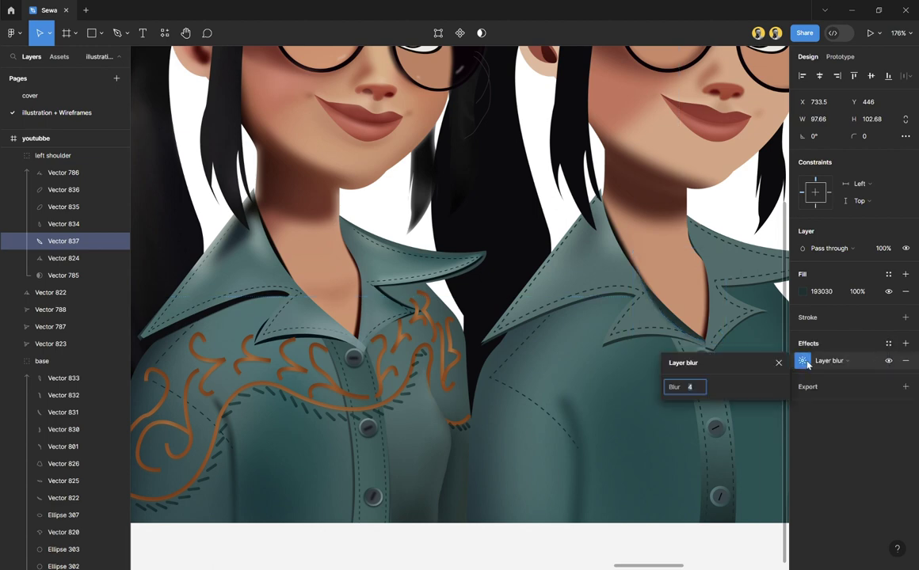
{"action": "left_click_drag", "start_coordinate": [703, 383], "coordinate": [844, 376]}
{"action": "left_click", "coordinate": [624, 414]}
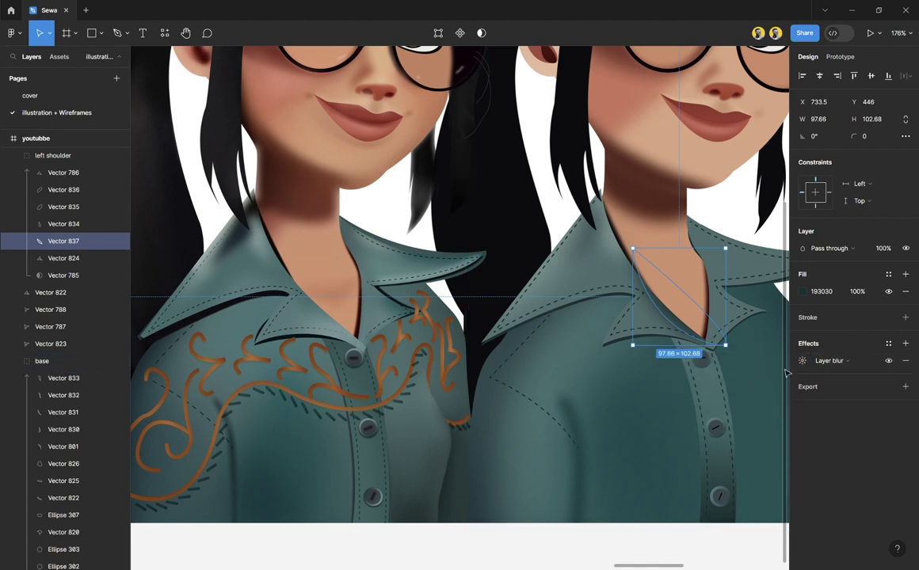
{"action": "left_click", "coordinate": [626, 420]}
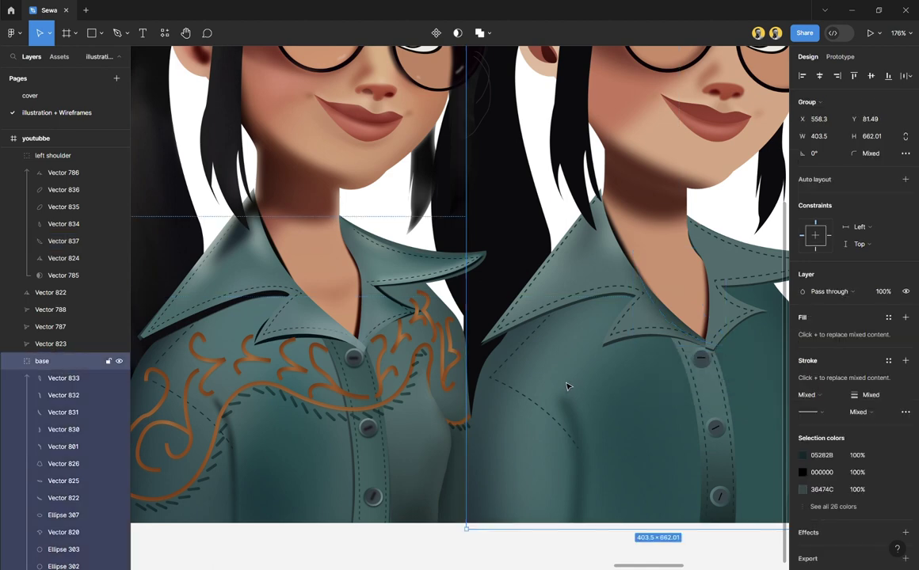
{"action": "scroll", "coordinate": [619, 346], "scroll_direction": "right", "scroll_amount": 5}
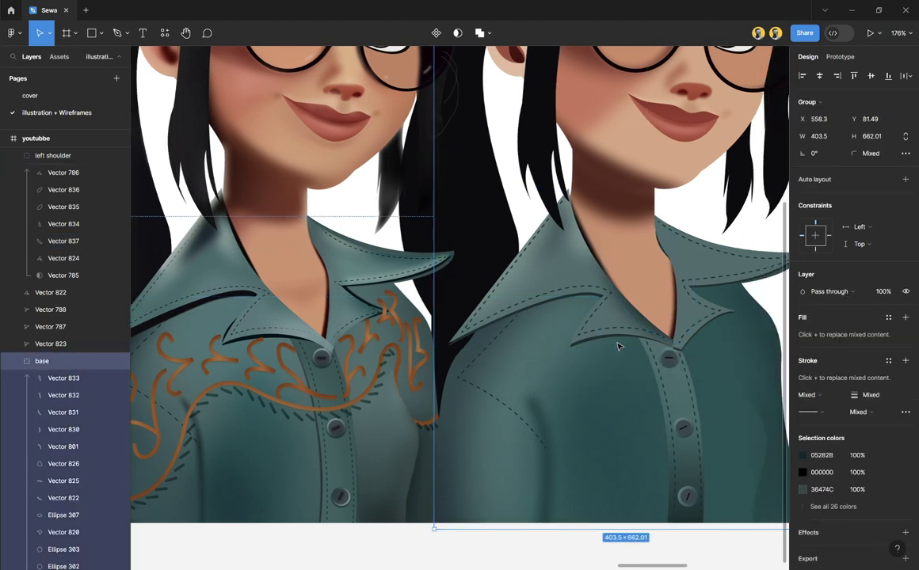
{"action": "scroll", "coordinate": [619, 346], "scroll_direction": "right", "scroll_amount": 1}
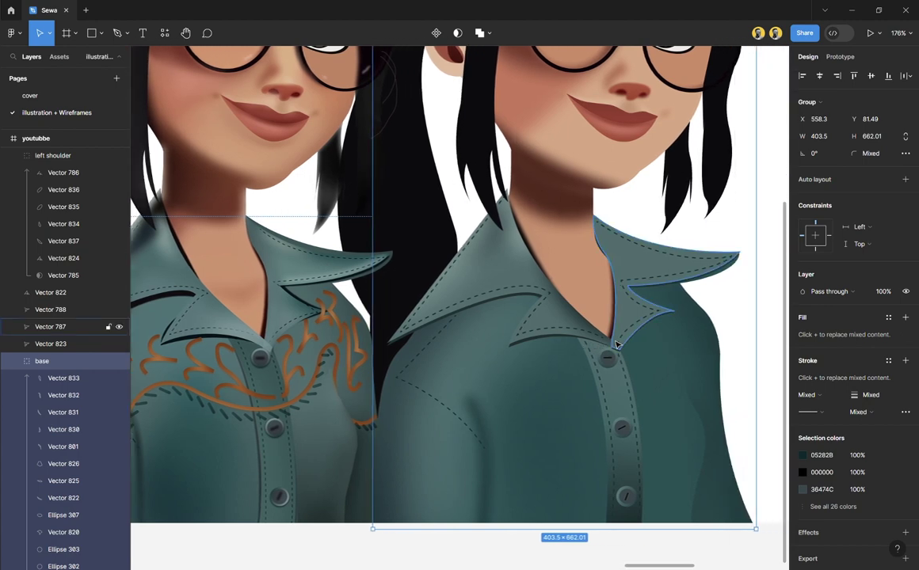
{"action": "scroll", "coordinate": [517, 230], "scroll_direction": "up", "scroll_amount": 5}
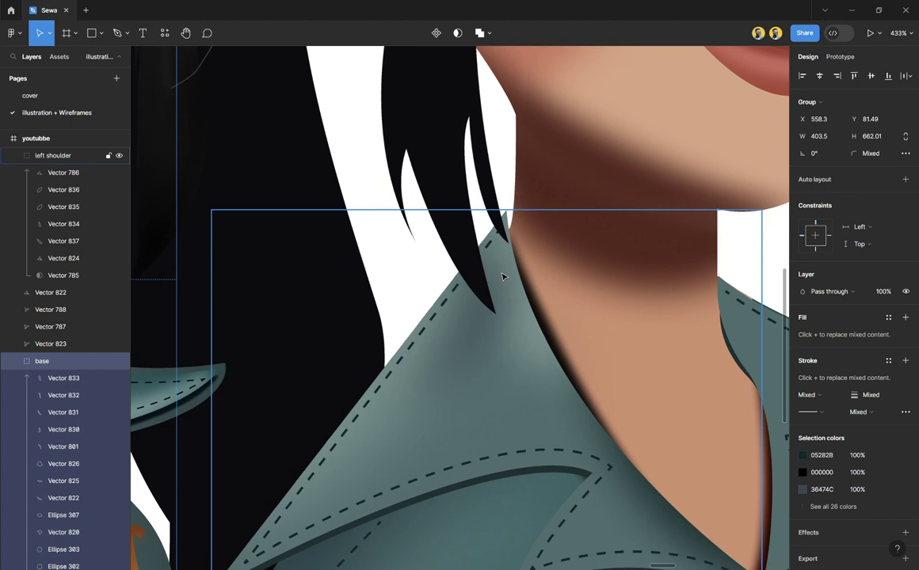
{"action": "left_click", "coordinate": [502, 277]}
{"action": "left_click", "coordinate": [72, 275]}
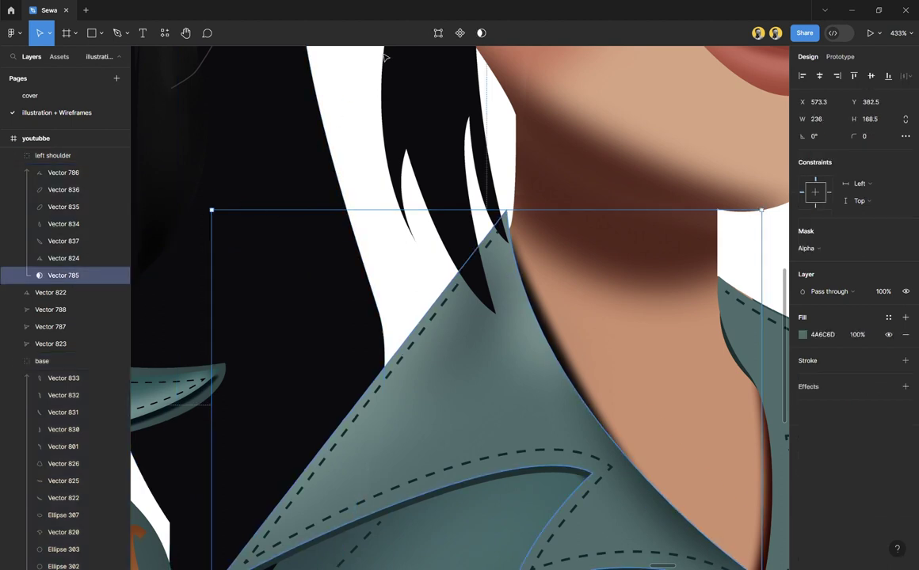
{"action": "left_click", "coordinate": [438, 33]}
{"action": "left_click", "coordinate": [512, 214]}
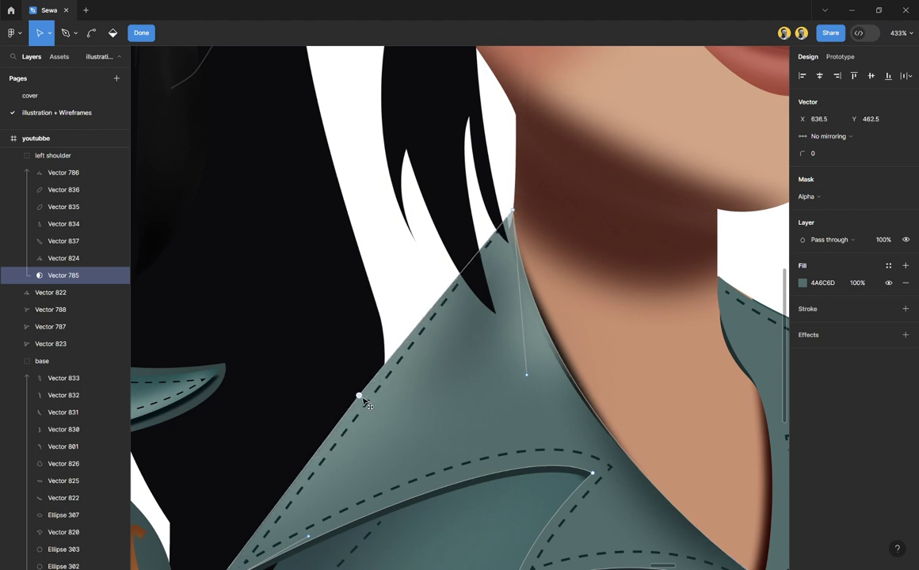
{"action": "key", "text": "ctrl"}
{"action": "key", "text": "Escape"}
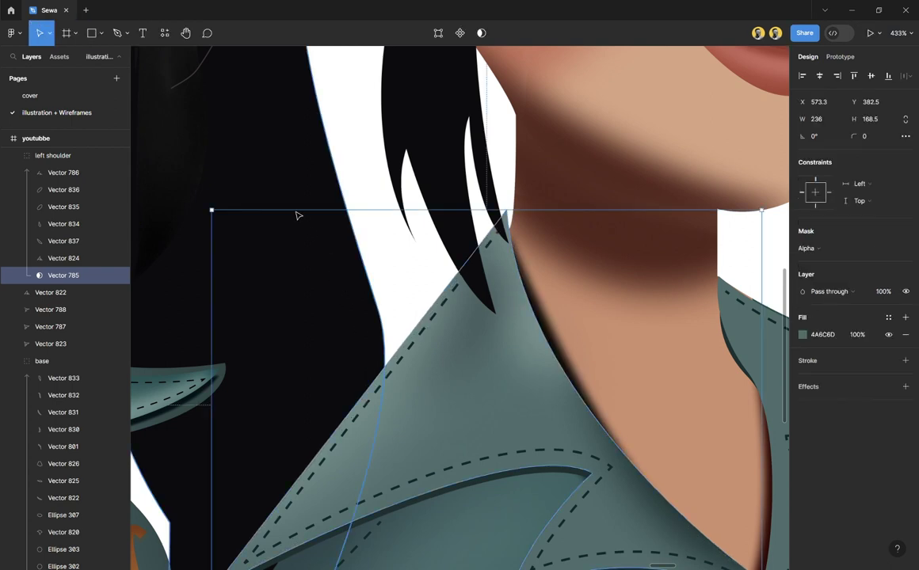
{"action": "key", "text": "Return"}
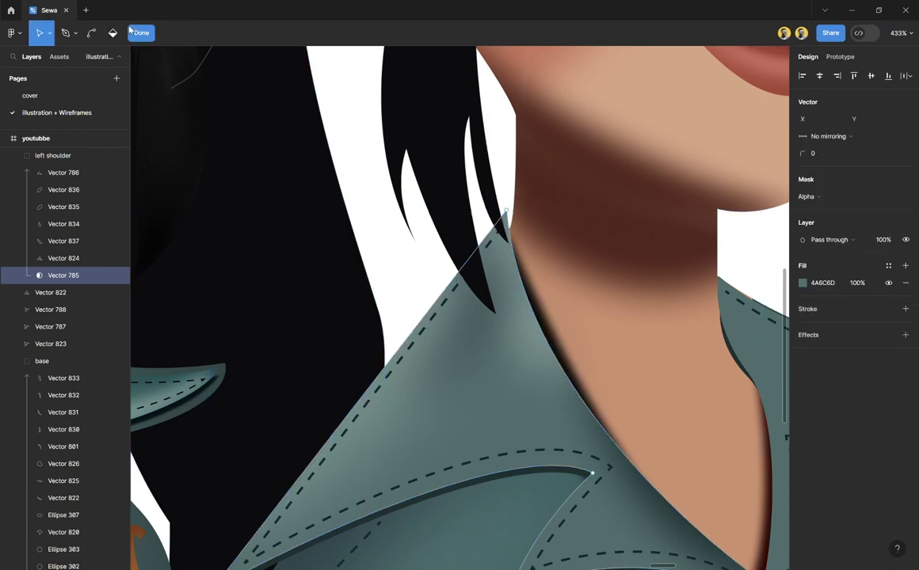
{"action": "key", "text": "Escape"}
{"action": "key", "text": "Escape"}
{"action": "scroll", "coordinate": [543, 287], "scroll_direction": "down", "scroll_amount": 10}
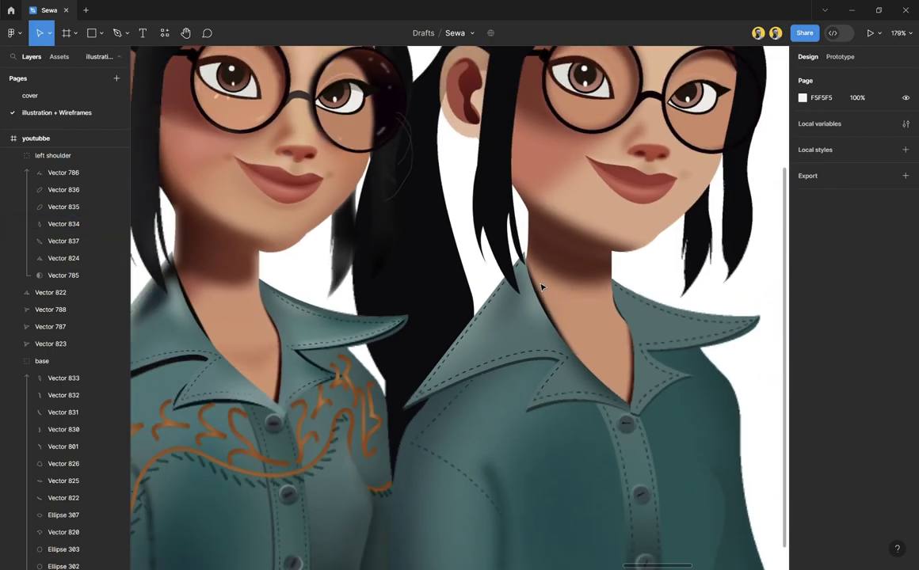
Step: Pan and zoom to about 297% on the right girl's shirt buttons and placket
{"action": "scroll", "coordinate": [543, 287], "scroll_direction": "down", "scroll_amount": 2}
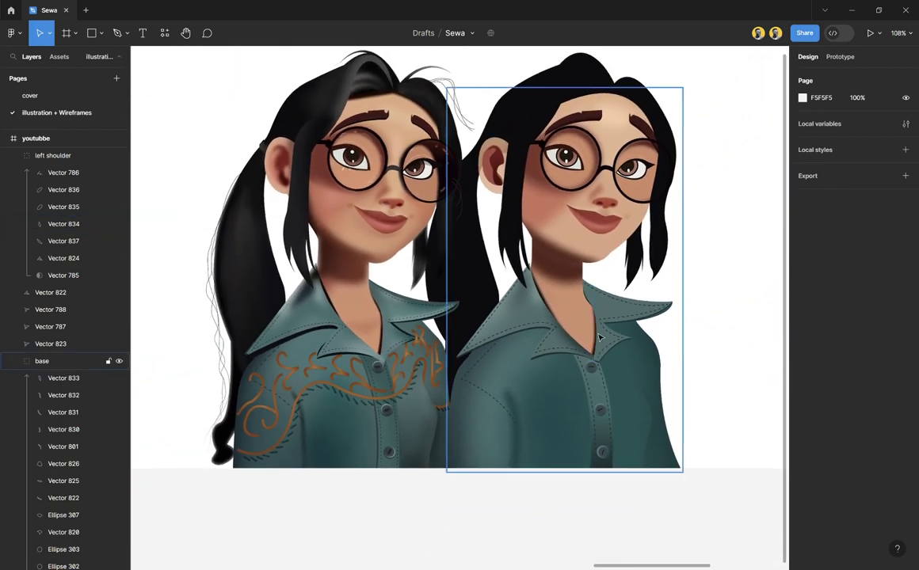
{"action": "scroll", "coordinate": [606, 346], "scroll_direction": "right", "scroll_amount": 3}
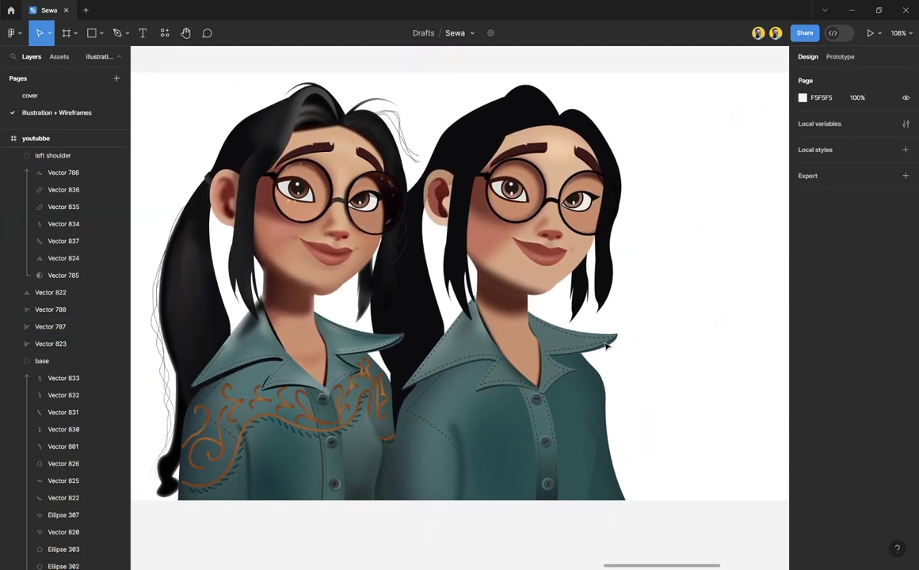
{"action": "scroll", "coordinate": [606, 346], "scroll_direction": "right", "scroll_amount": 1}
{"action": "scroll", "coordinate": [606, 346], "scroll_direction": "up", "scroll_amount": 2}
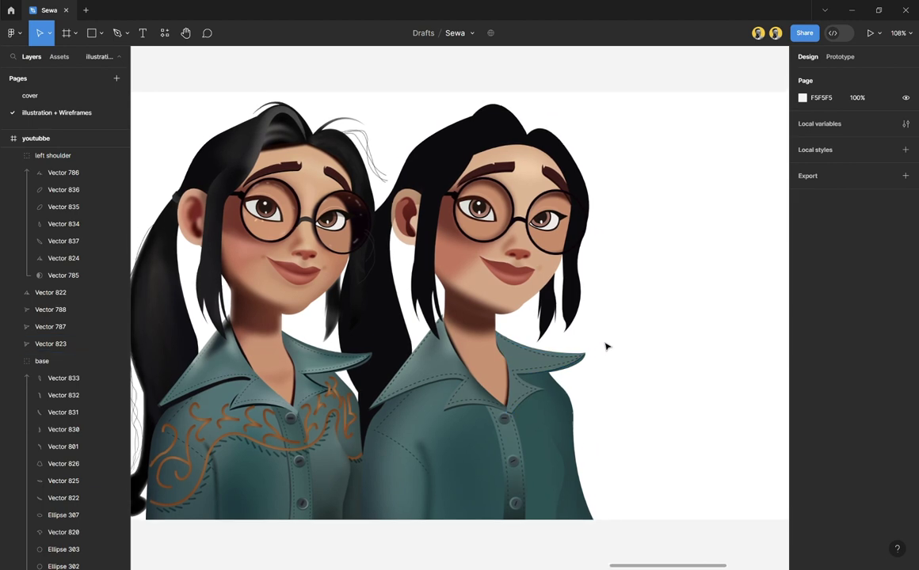
{"action": "scroll", "coordinate": [555, 443], "scroll_direction": "down", "scroll_amount": 1}
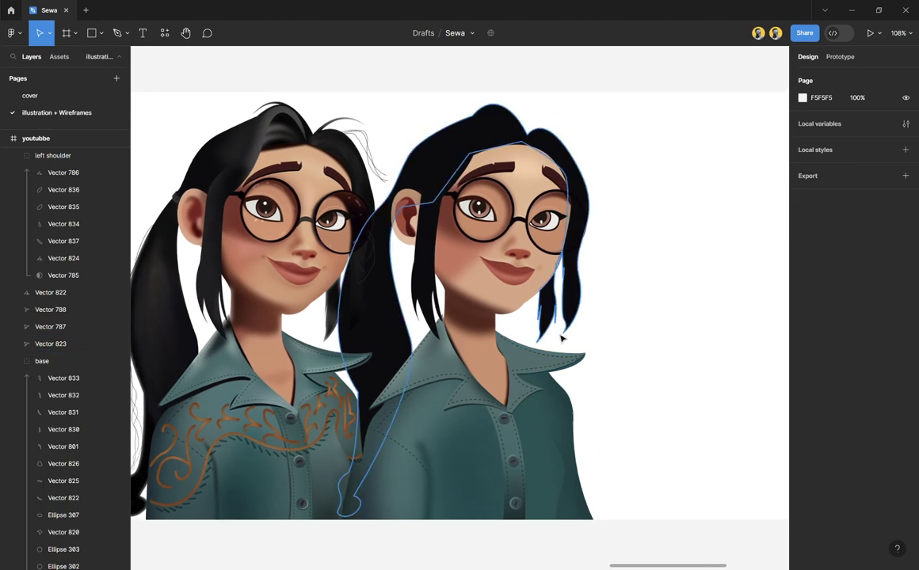
{"action": "scroll", "coordinate": [512, 519], "scroll_direction": "up", "scroll_amount": 5, "text": "ctrl"}
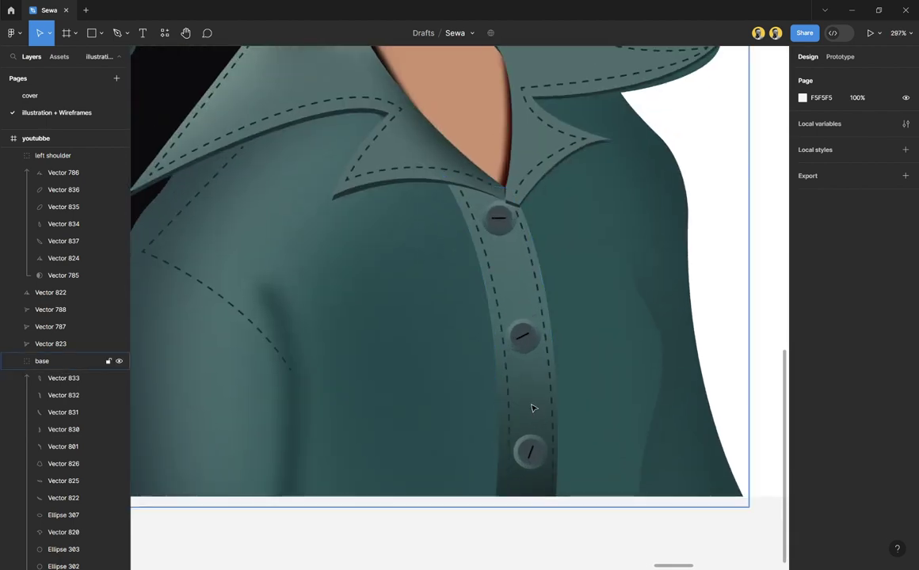
Step: Duplicate the button strip, nudge the copy left, fill it shirt teal and send it behind
{"action": "left_click", "coordinate": [534, 404]}
{"action": "key", "text": "ctrl+d"}
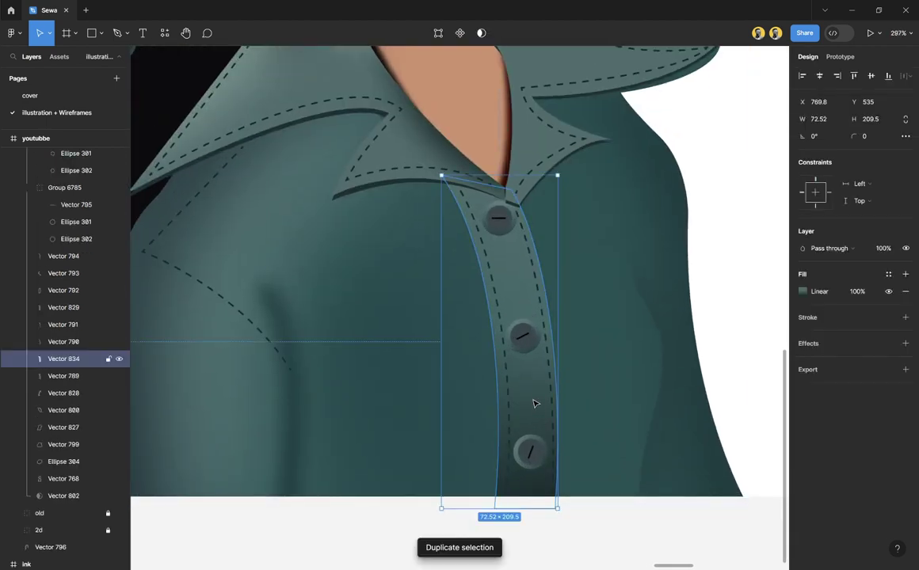
{"action": "key", "text": "Left"}
{"action": "key", "text": "Left"}
{"action": "key", "text": "Left"}
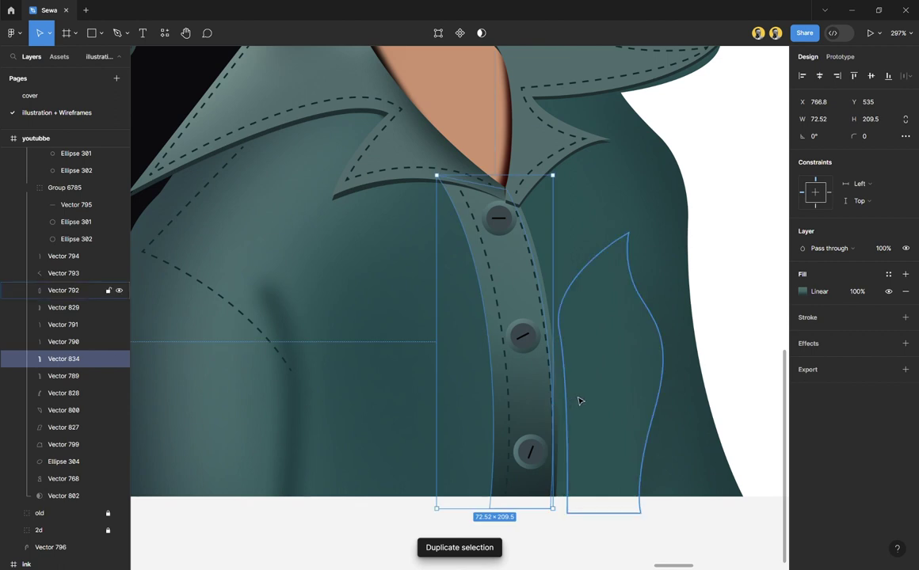
{"action": "key", "text": "i"}
{"action": "left_click", "coordinate": [669, 88]}
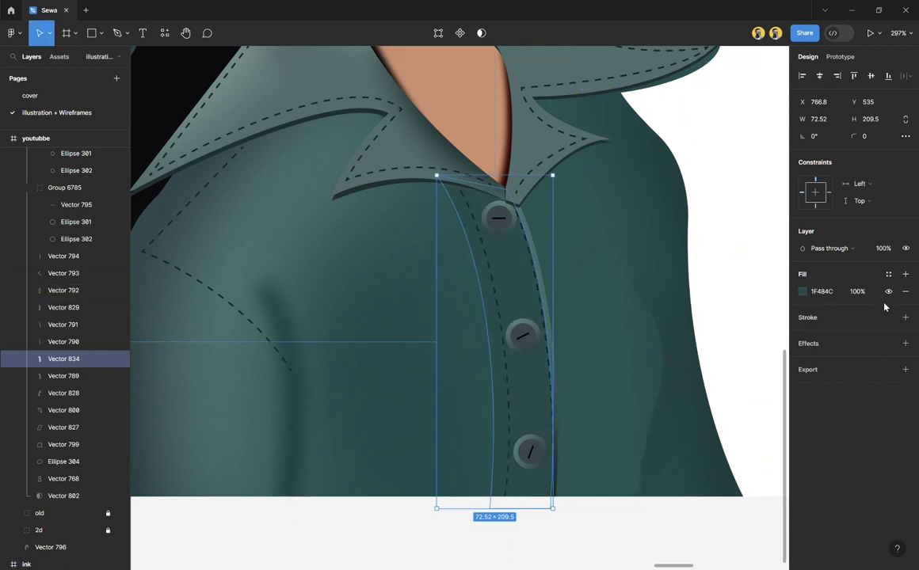
{"action": "key", "text": "ctrl+bracketleft"}
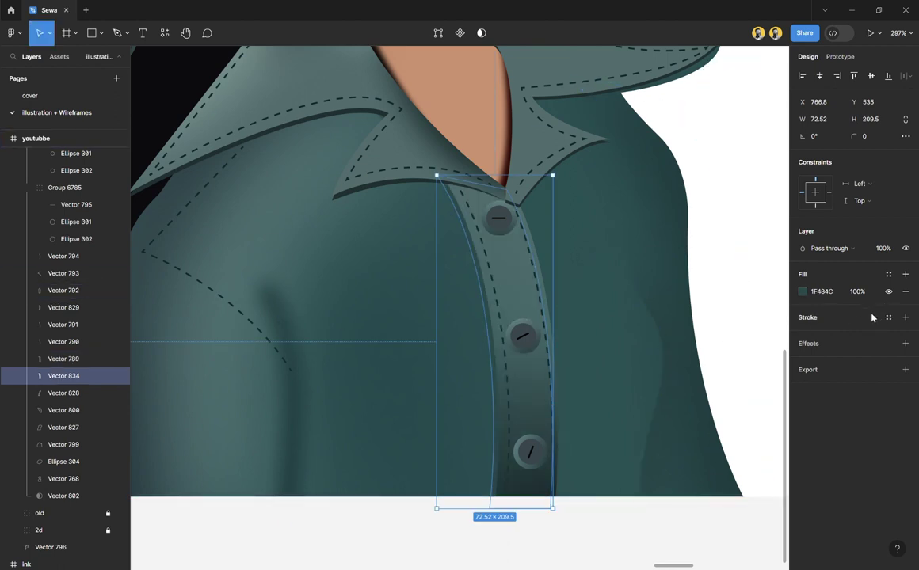
Step: Darken the copy's fill to 1A3D40 and give it a Layer blur
{"action": "left_click", "coordinate": [803, 292]}
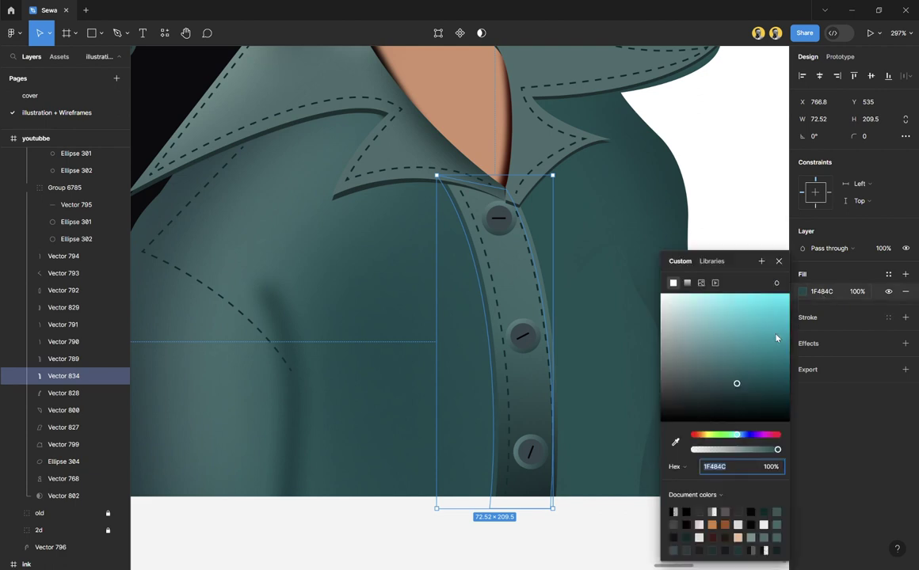
{"action": "left_click", "coordinate": [737, 390]}
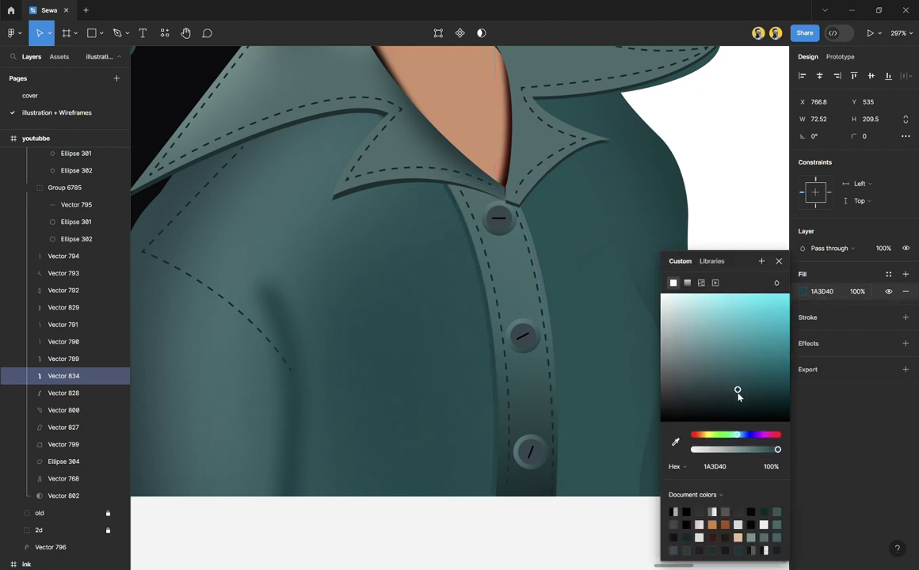
{"action": "left_click", "coordinate": [802, 293]}
{"action": "left_click", "coordinate": [906, 343]}
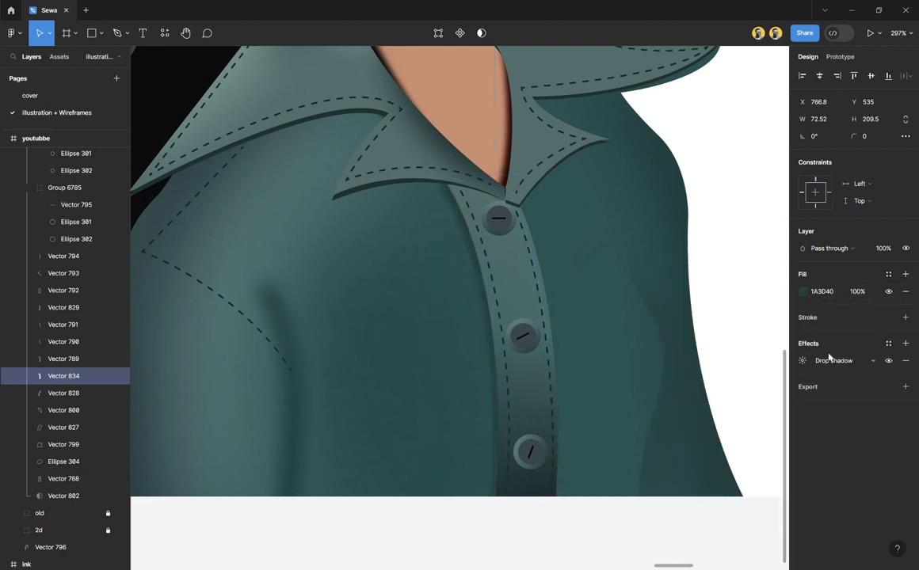
{"action": "left_click", "coordinate": [831, 360]}
{"action": "left_click", "coordinate": [838, 373]}
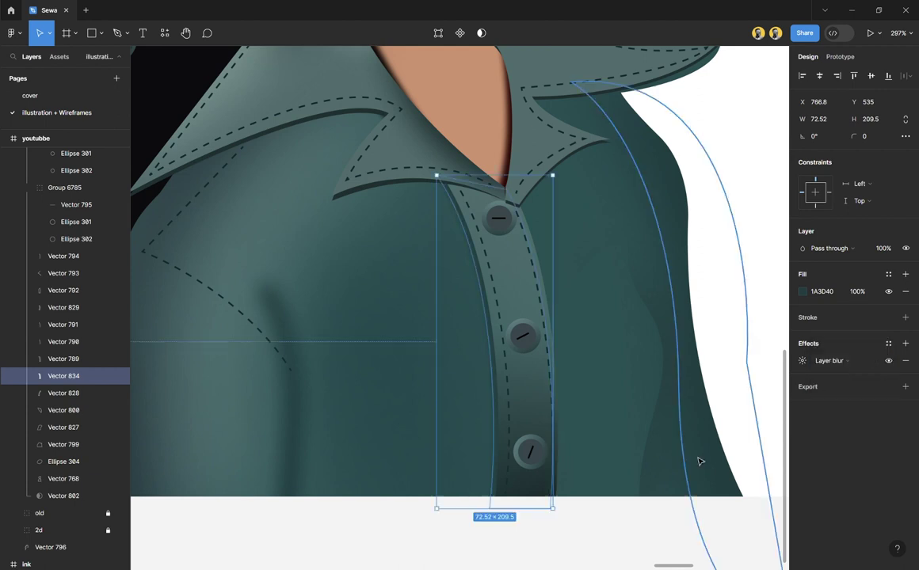
{"action": "left_click", "coordinate": [802, 360]}
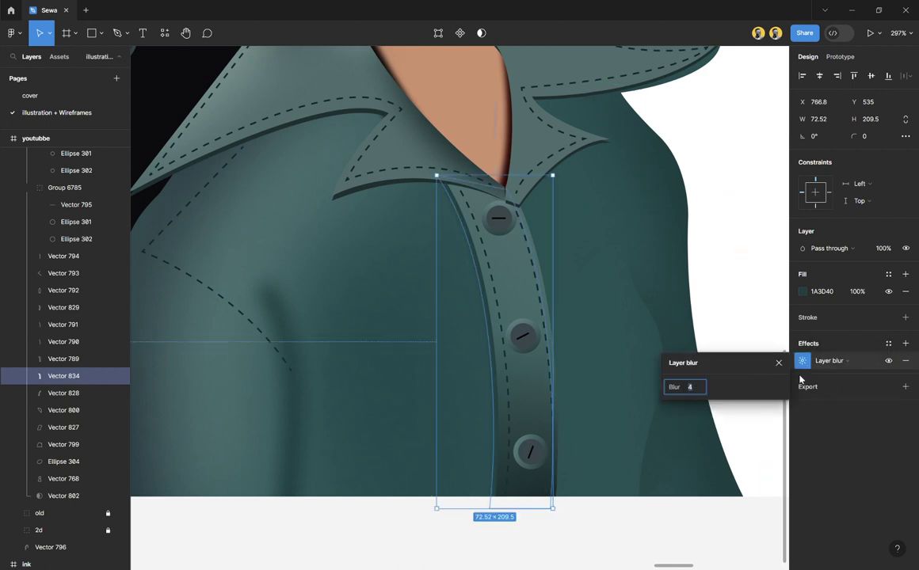
{"action": "left_click", "coordinate": [687, 525]}
Step: Marquee-select the entire soft-shaded girl and move her right, next to the flat-colour girl
{"action": "scroll", "coordinate": [625, 335], "scroll_direction": "down", "scroll_amount": 5}
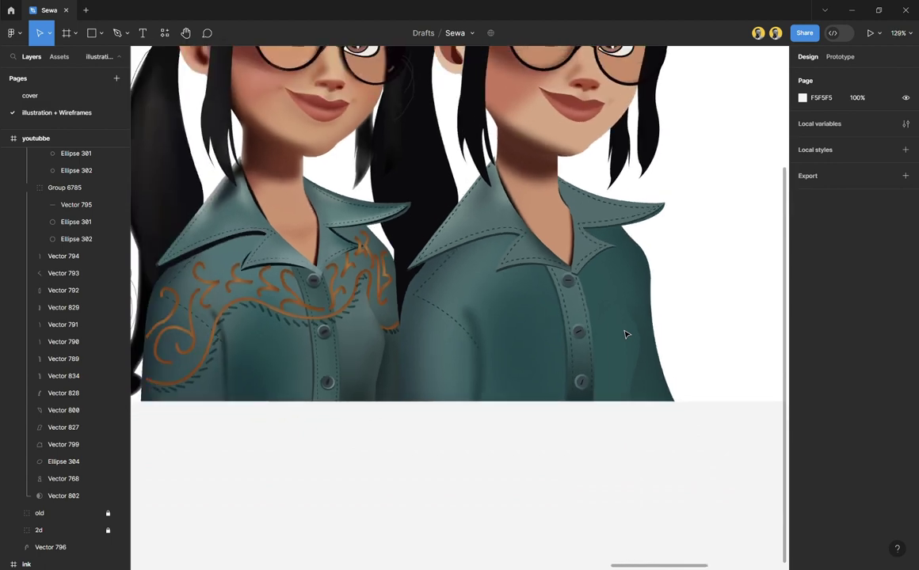
{"action": "scroll", "coordinate": [644, 466], "scroll_direction": "up", "scroll_amount": 3}
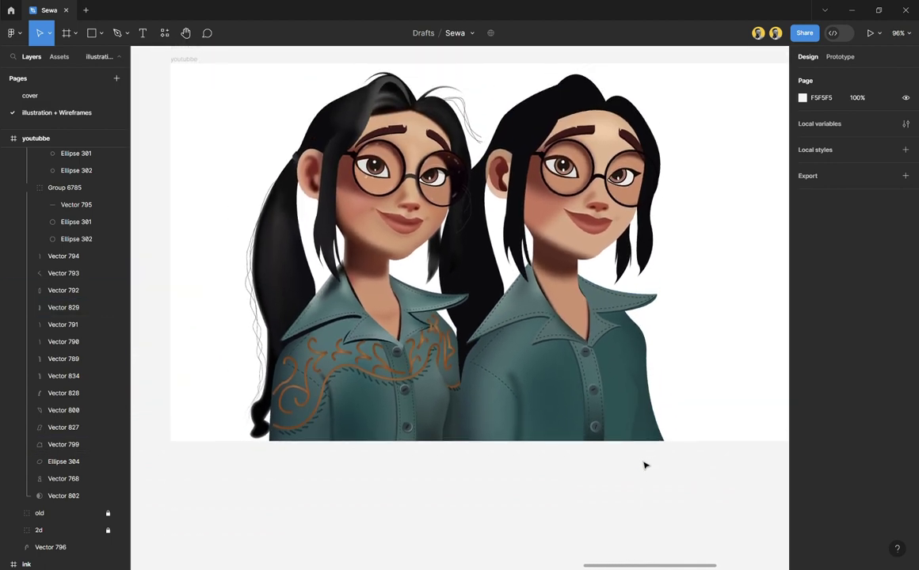
{"action": "scroll", "coordinate": [684, 224], "scroll_direction": "up", "scroll_amount": 2}
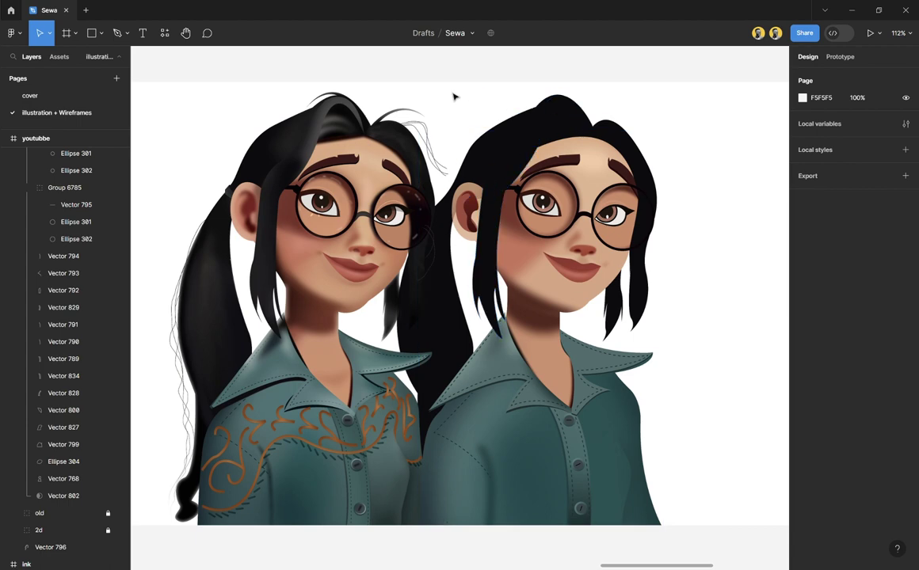
{"action": "left_click_drag", "start_coordinate": [359, 61], "coordinate": [708, 551]}
{"action": "scroll", "coordinate": [504, 287], "scroll_direction": "right", "scroll_amount": 1}
{"action": "scroll", "coordinate": [505, 287], "scroll_direction": "right", "scroll_amount": 5}
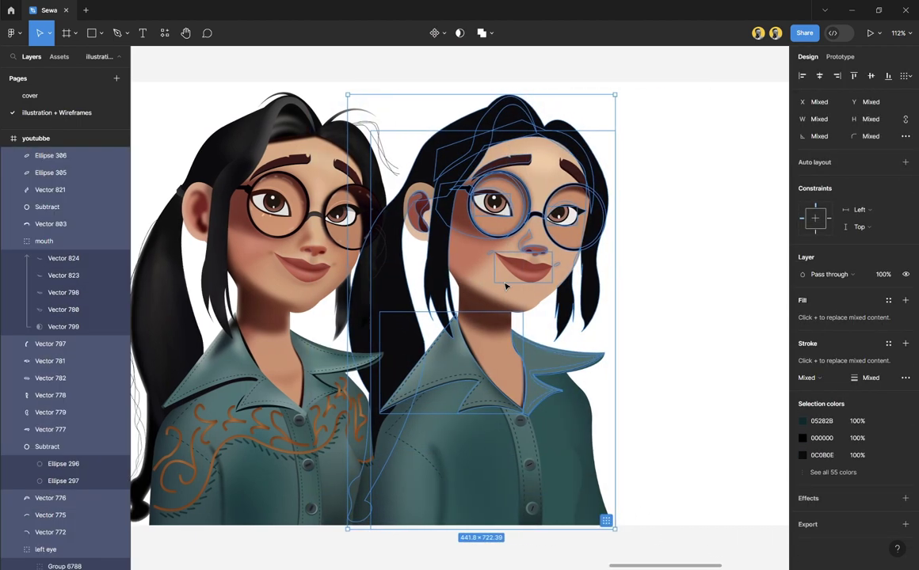
{"action": "left_click_drag", "start_coordinate": [355, 227], "coordinate": [538, 230]}
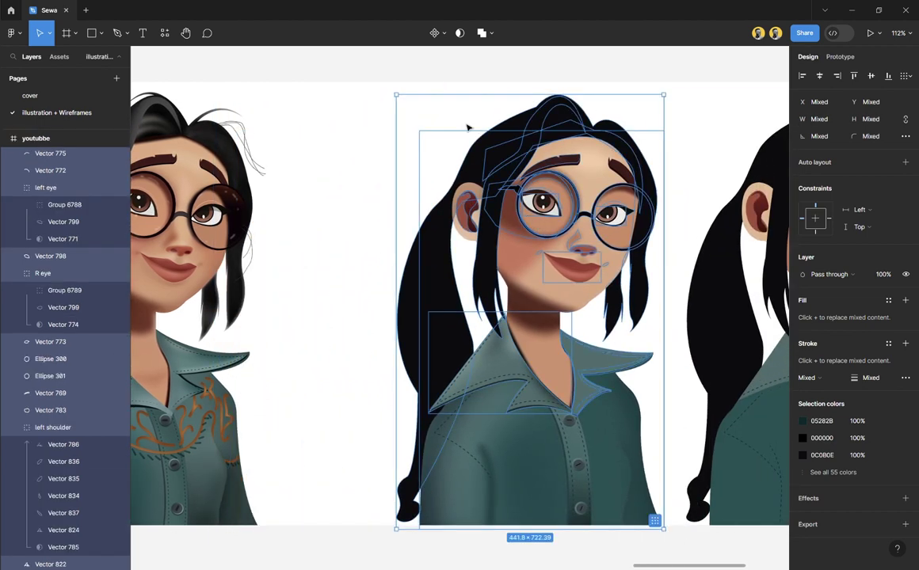
{"action": "left_click", "coordinate": [357, 122]}
{"action": "scroll", "coordinate": [524, 163], "scroll_direction": "right", "scroll_amount": 6}
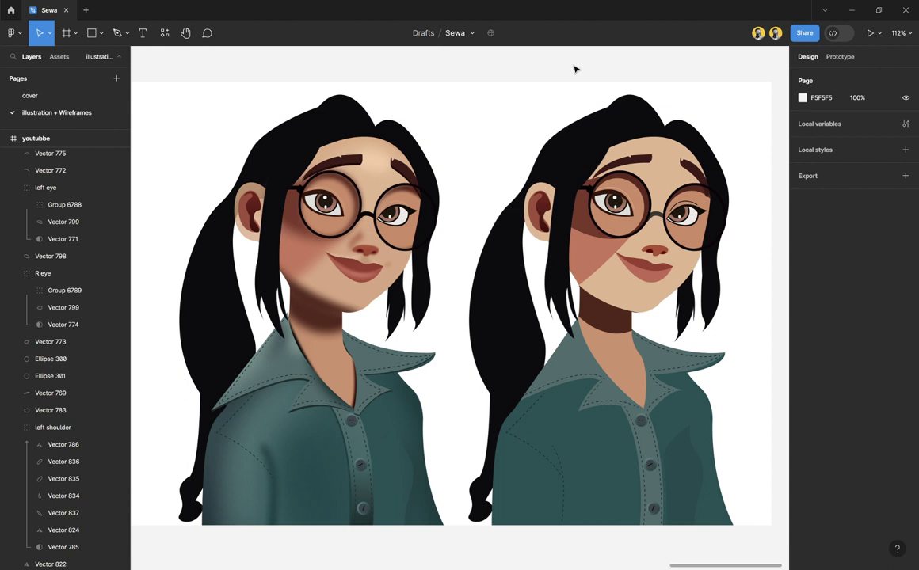
{"action": "scroll", "coordinate": [247, 210], "scroll_direction": "up", "scroll_amount": 2}
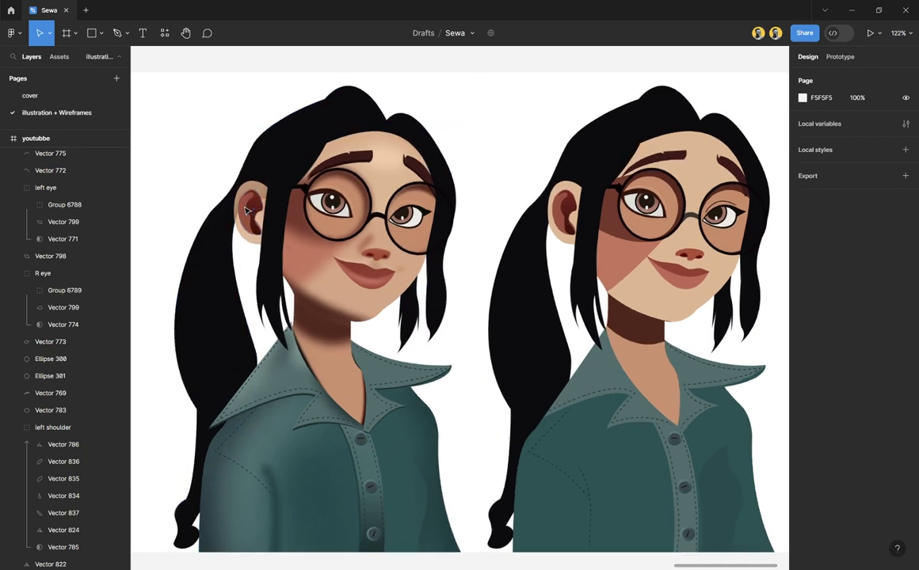
{"action": "scroll", "coordinate": [246, 210], "scroll_direction": "up", "scroll_amount": 5}
Step: Give the inner-ear shapes Vector 778 and Vector 779 a layer blur of 8
{"action": "left_click", "coordinate": [256, 207]}
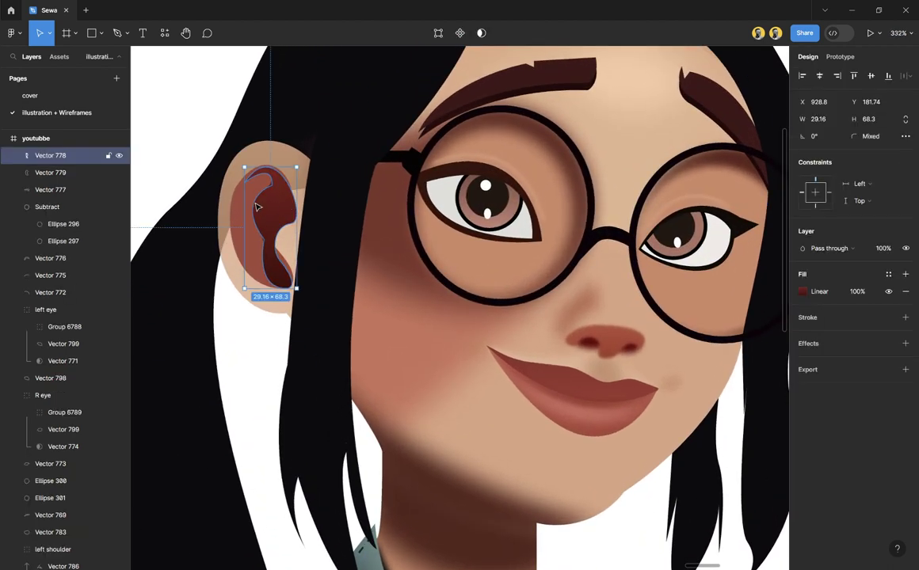
{"action": "left_click", "coordinate": [223, 195], "text": "shift"}
{"action": "left_click", "coordinate": [834, 450]}
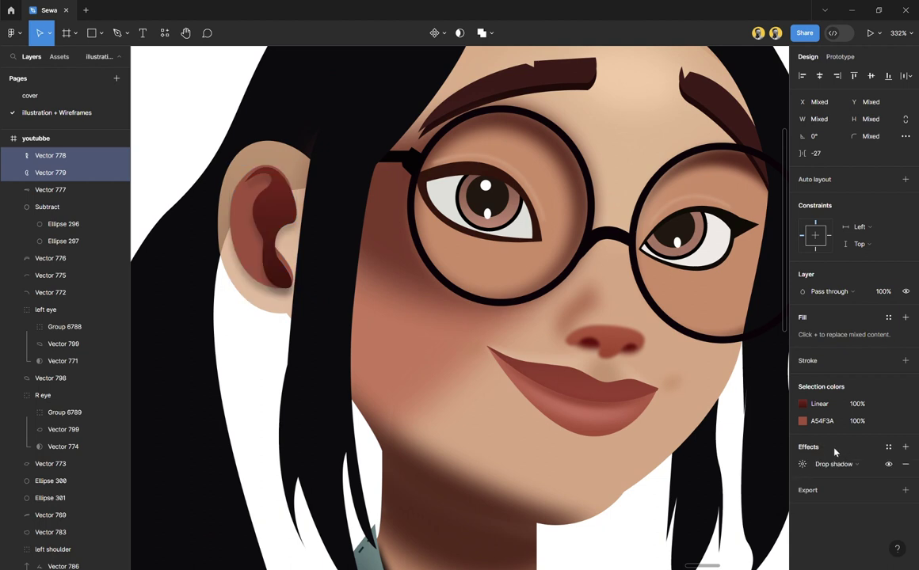
{"action": "left_click", "coordinate": [836, 465]}
{"action": "left_click", "coordinate": [838, 476]}
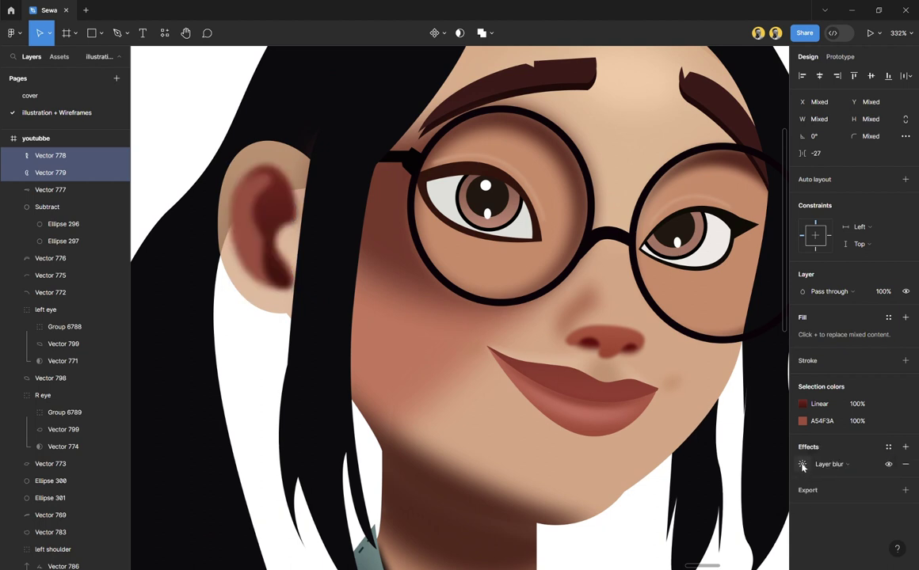
{"action": "left_click", "coordinate": [803, 466]}
{"action": "mouse_move", "coordinate": [677, 492]}
{"action": "left_mouse_down"}
{"action": "mouse_move", "coordinate": [692, 491]}
{"action": "mouse_move", "coordinate": [675, 491]}
{"action": "left_mouse_up"}
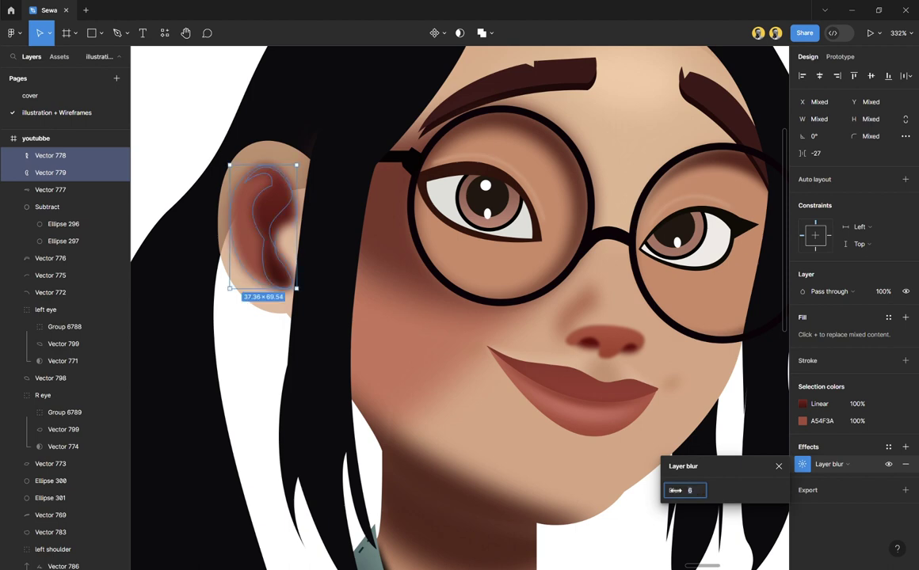
{"action": "key", "text": "Escape"}
{"action": "scroll", "coordinate": [272, 299], "scroll_direction": "down", "scroll_amount": 10}
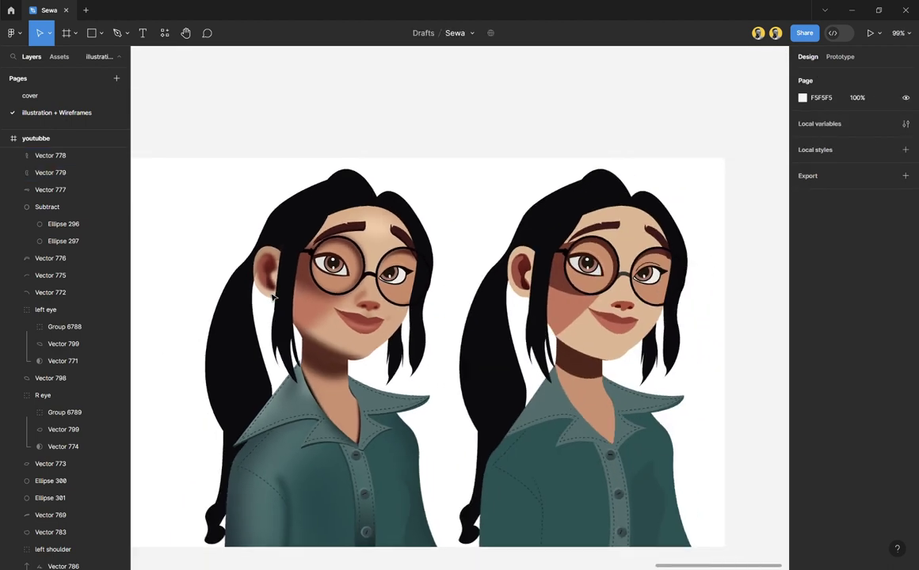
{"action": "scroll", "coordinate": [272, 299], "scroll_direction": "down", "scroll_amount": 2}
{"action": "scroll", "coordinate": [317, 301], "scroll_direction": "left", "scroll_amount": 1}
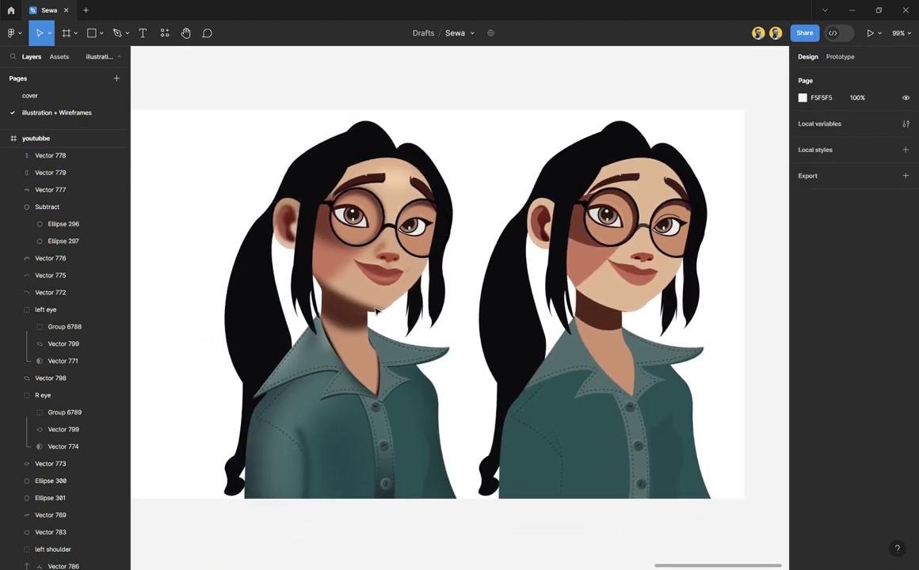
{"action": "scroll", "coordinate": [376, 311], "scroll_direction": "left", "scroll_amount": 1}
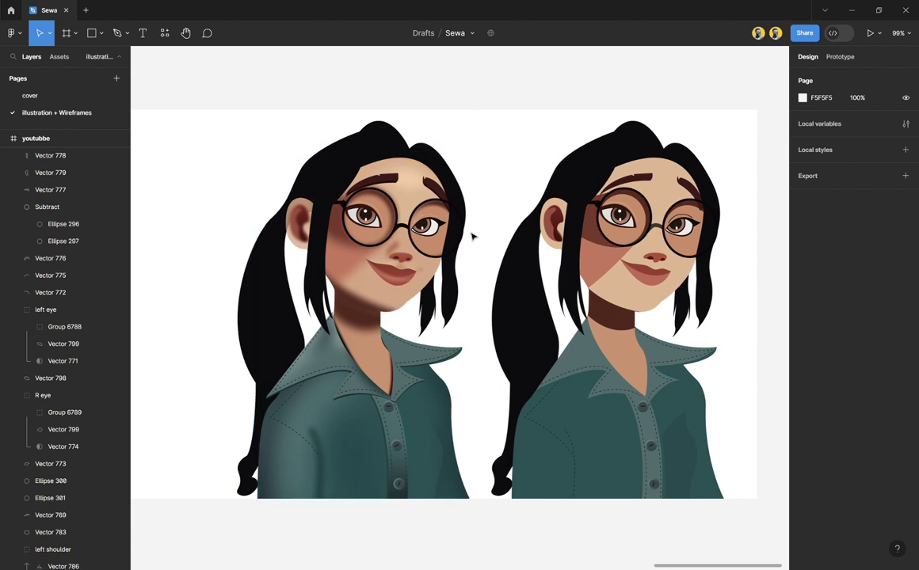